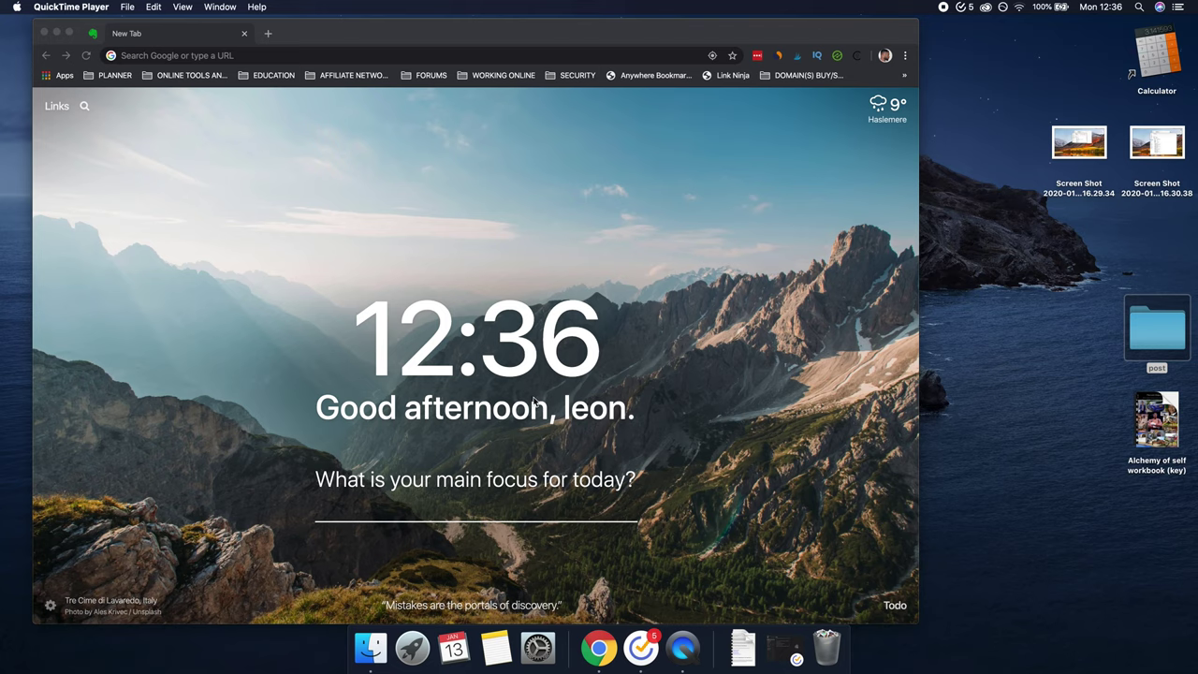
Bring Chrome forward on its New Tab page with the address bar focused.
{"action": "left_click", "coordinate": [250, 56]}
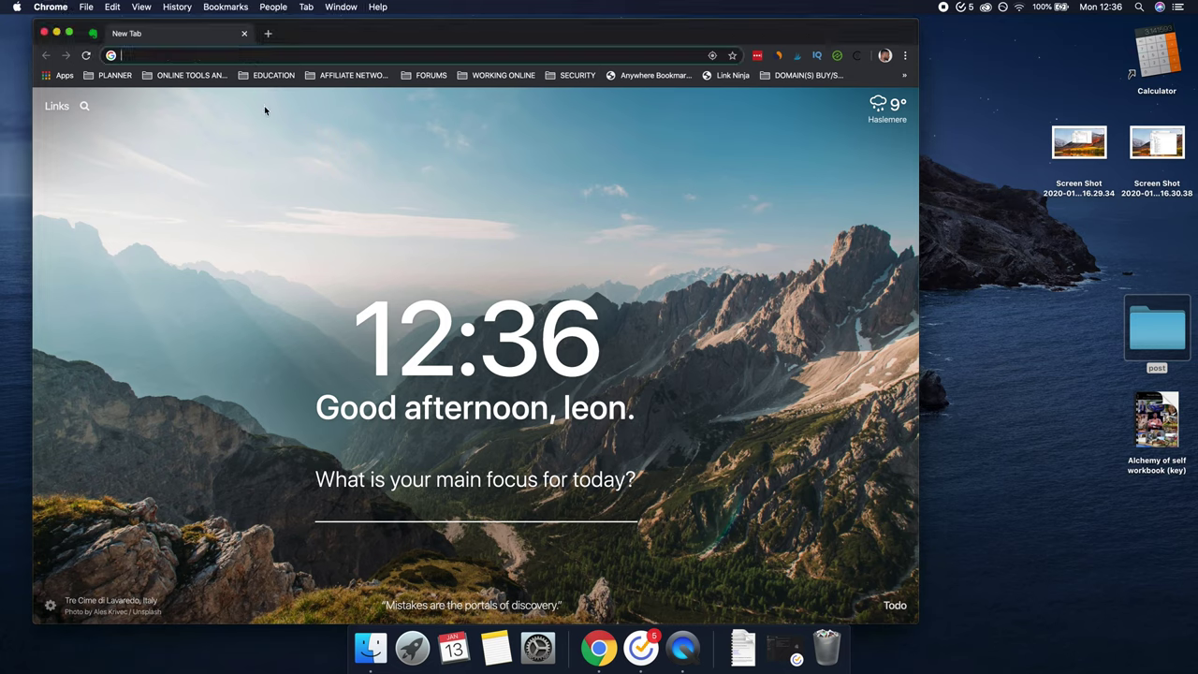
Go to namecheap.com and sign in with the saved account details.
{"action": "type", "text": "namecheap.com"}
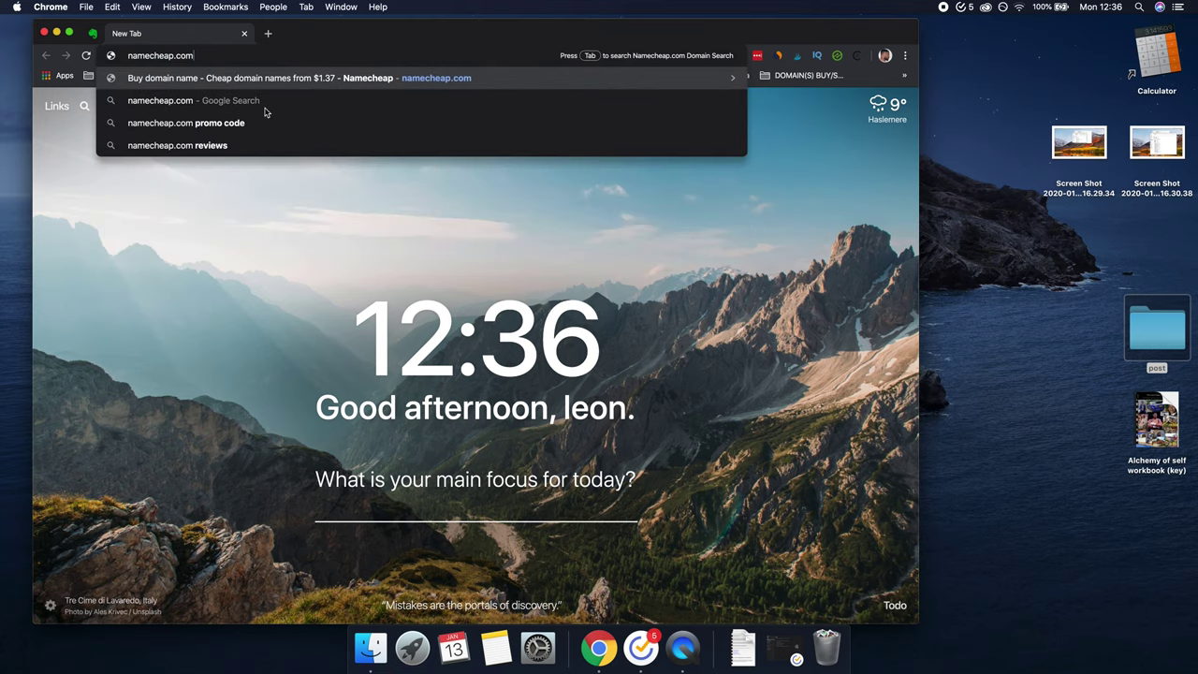
{"action": "key", "text": "Return"}
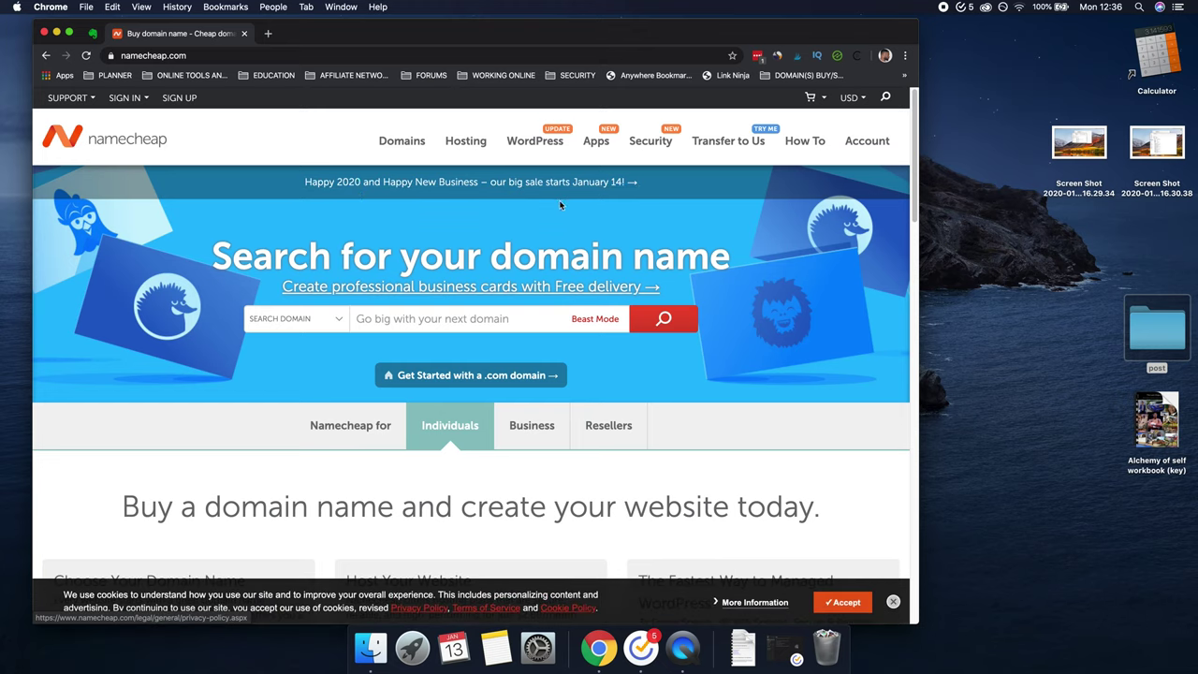
{"action": "left_click", "coordinate": [126, 98]}
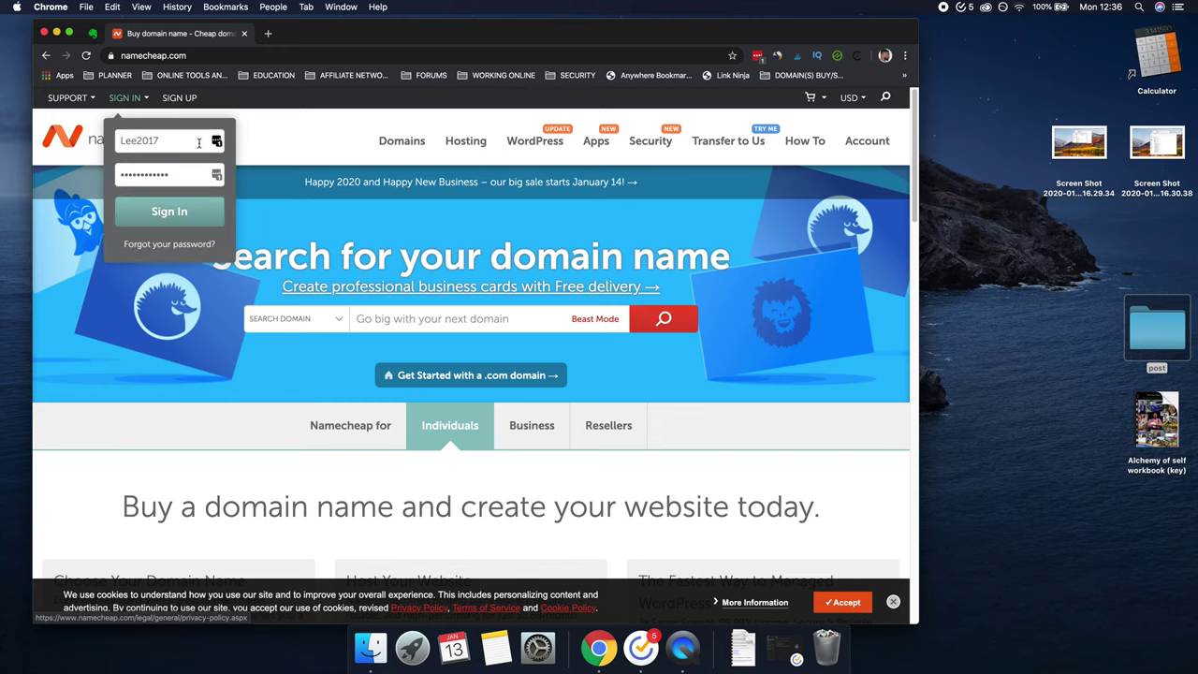
{"action": "left_click", "coordinate": [168, 210]}
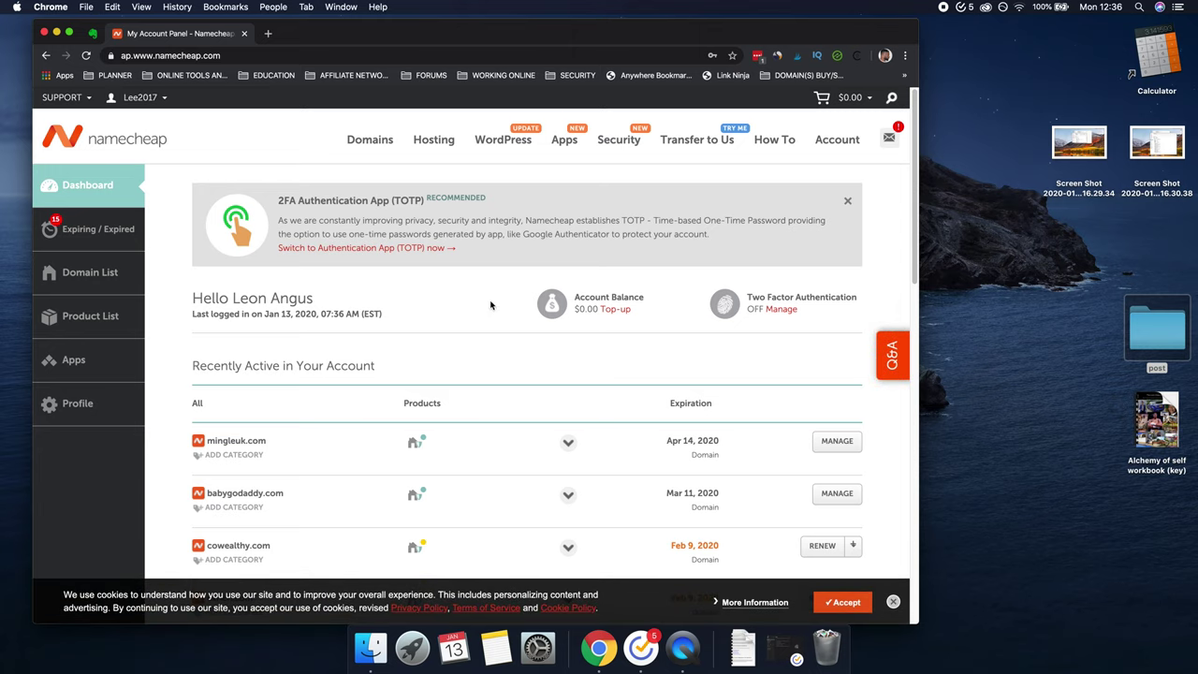
Return to the Namecheap home page and open a second browser tab.
{"action": "left_click", "coordinate": [120, 140]}
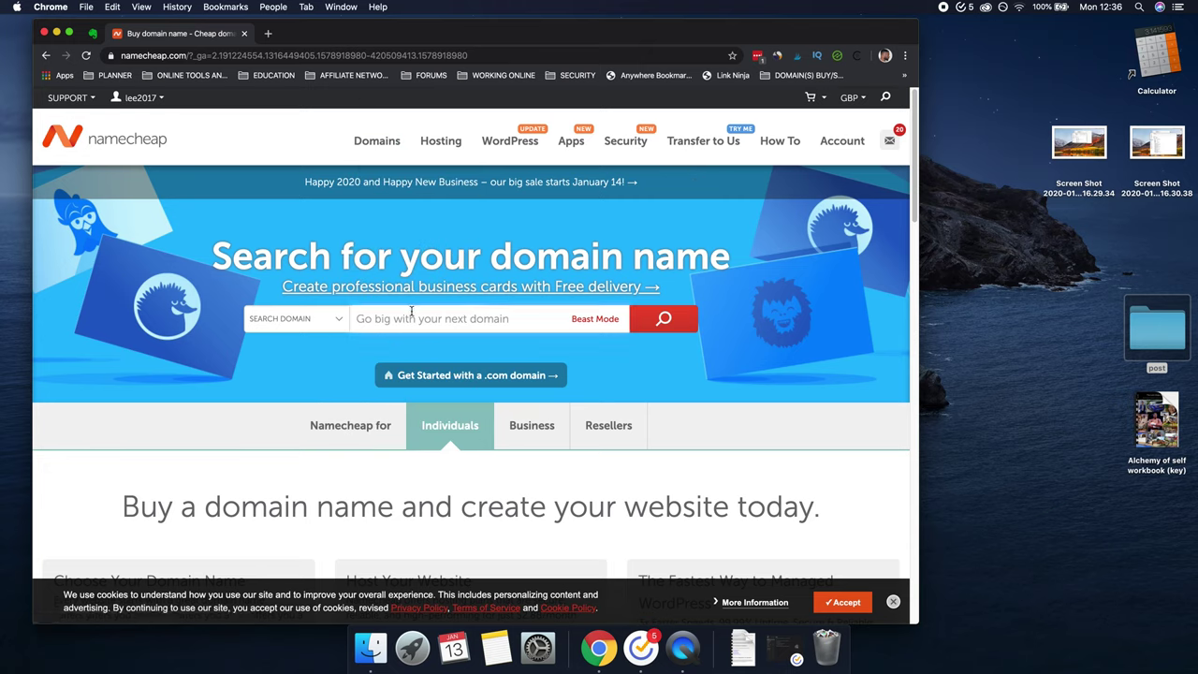
{"action": "scroll", "coordinate": [412, 312], "scroll_direction": "down", "scroll_amount": 2}
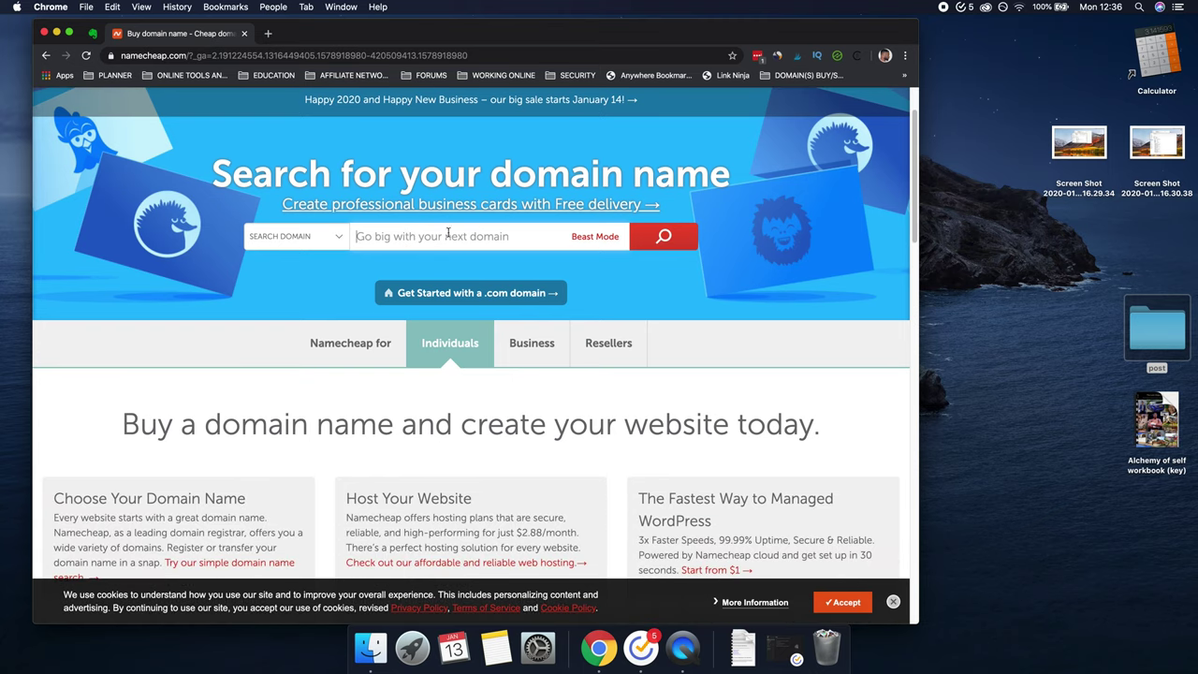
{"action": "left_click", "coordinate": [268, 34]}
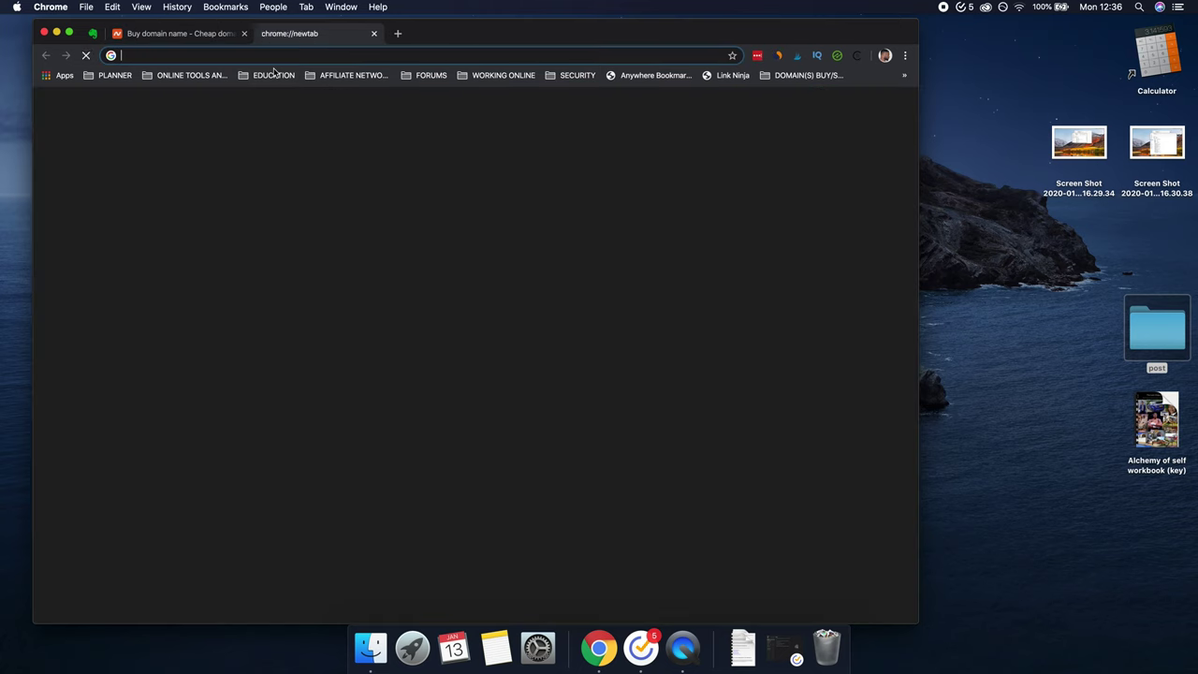
Google 'domain name generator' and open the NameMesh 'Domain Name Generator For Perfectionists' result.
{"action": "type", "text": "do"}
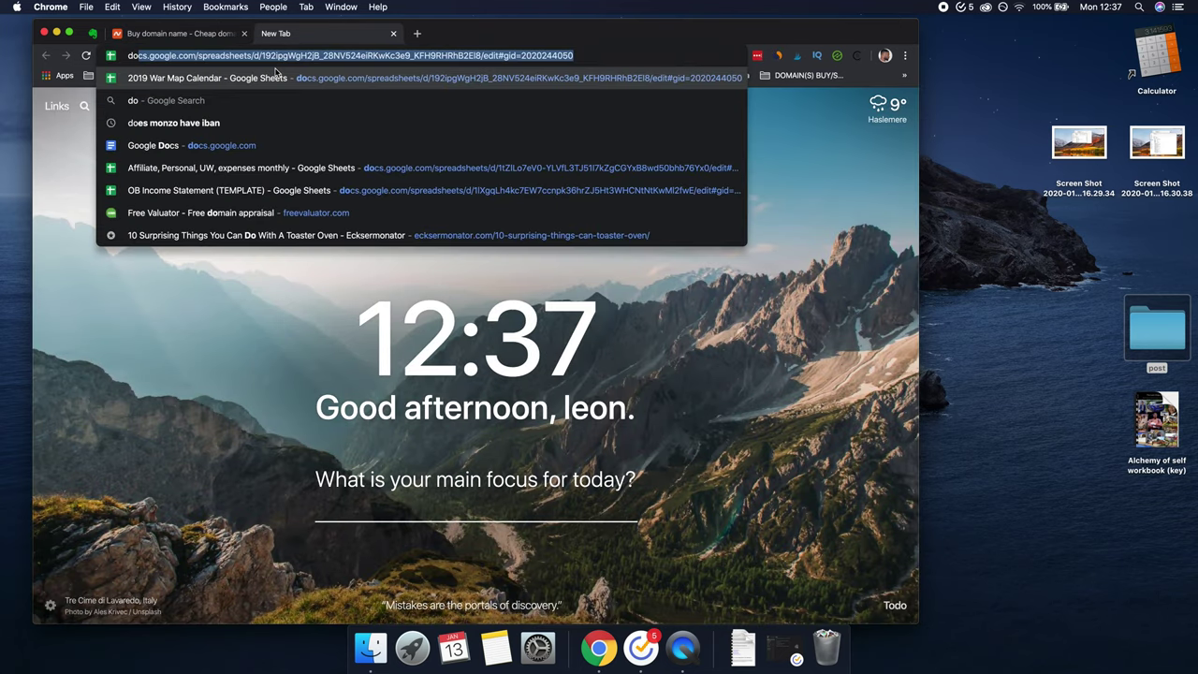
{"action": "type", "text": "mian name gene"}
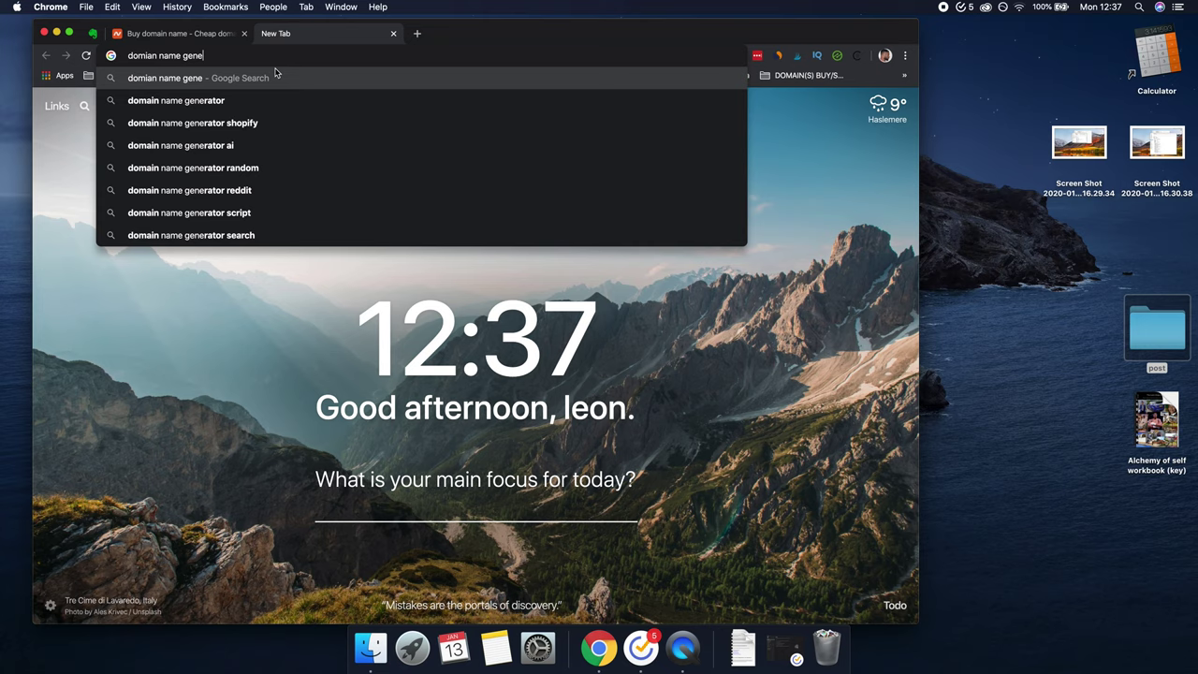
{"action": "key", "text": "Down"}
{"action": "key", "text": "Return"}
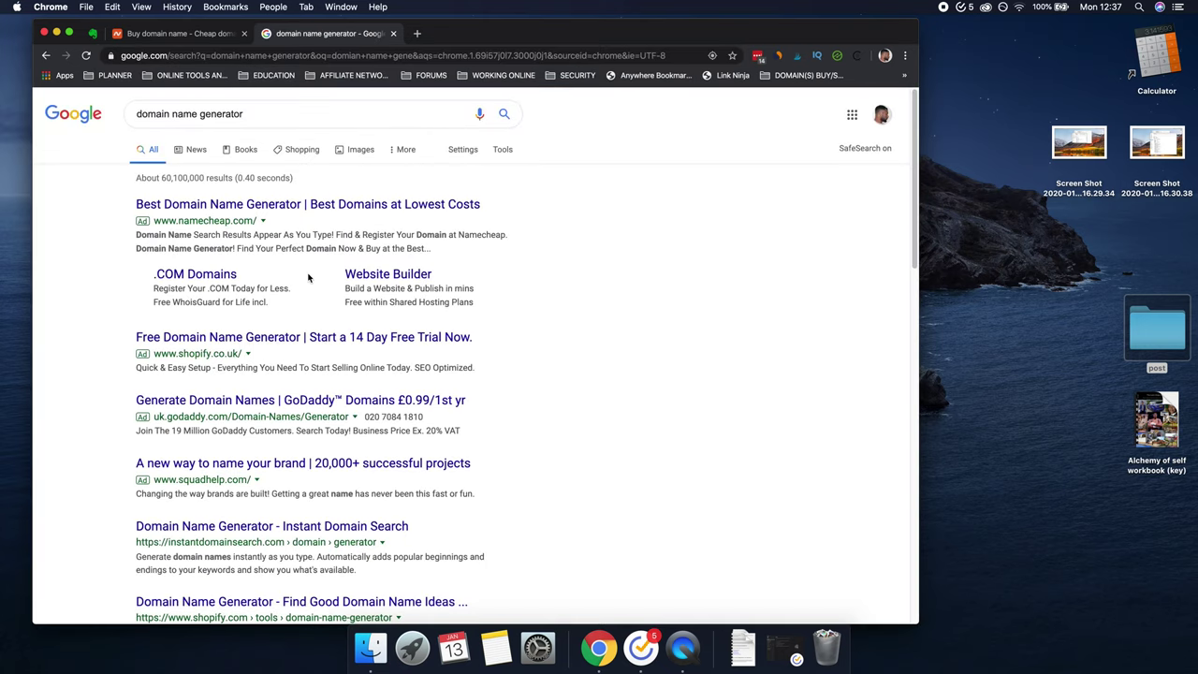
{"action": "scroll", "coordinate": [301, 295], "scroll_direction": "down", "scroll_amount": 3}
{"action": "scroll", "coordinate": [302, 312], "scroll_direction": "down", "scroll_amount": 1}
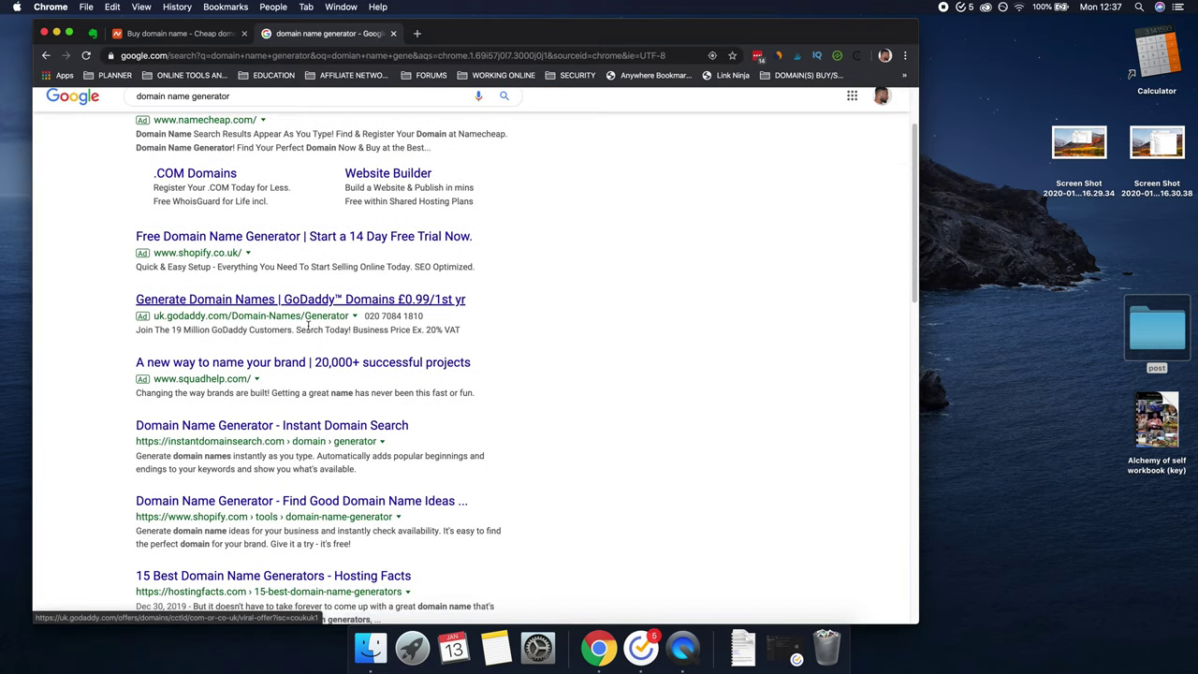
{"action": "scroll", "coordinate": [269, 374], "scroll_direction": "down", "scroll_amount": 5}
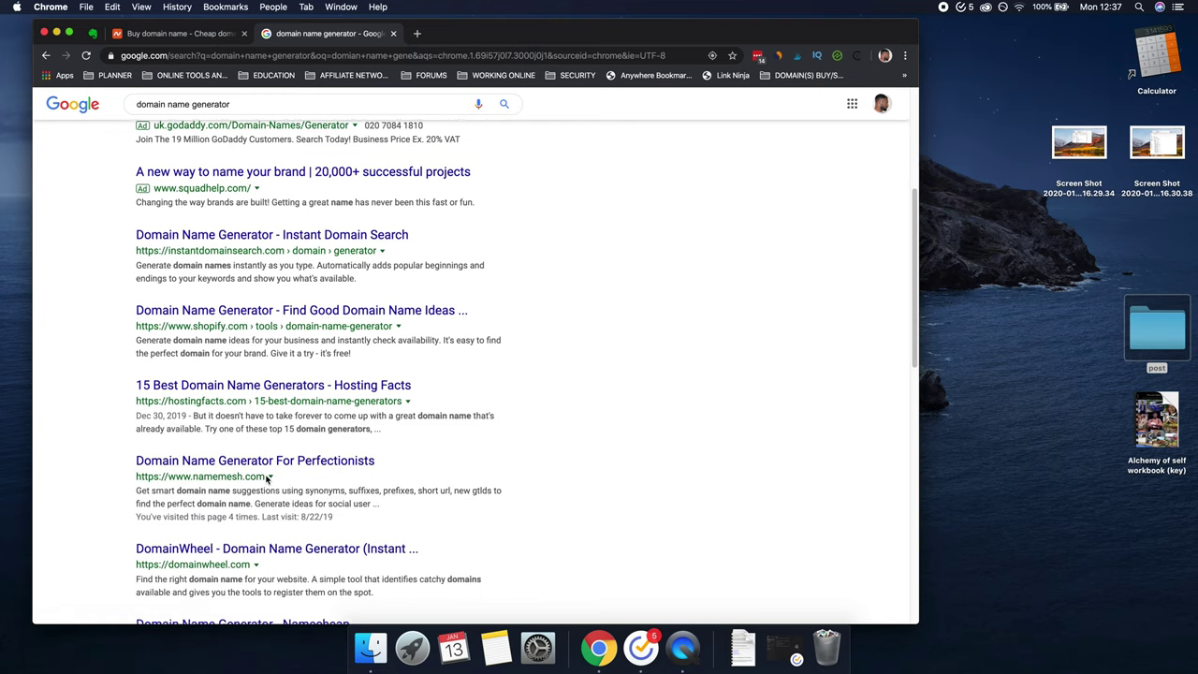
{"action": "left_click", "coordinate": [244, 461]}
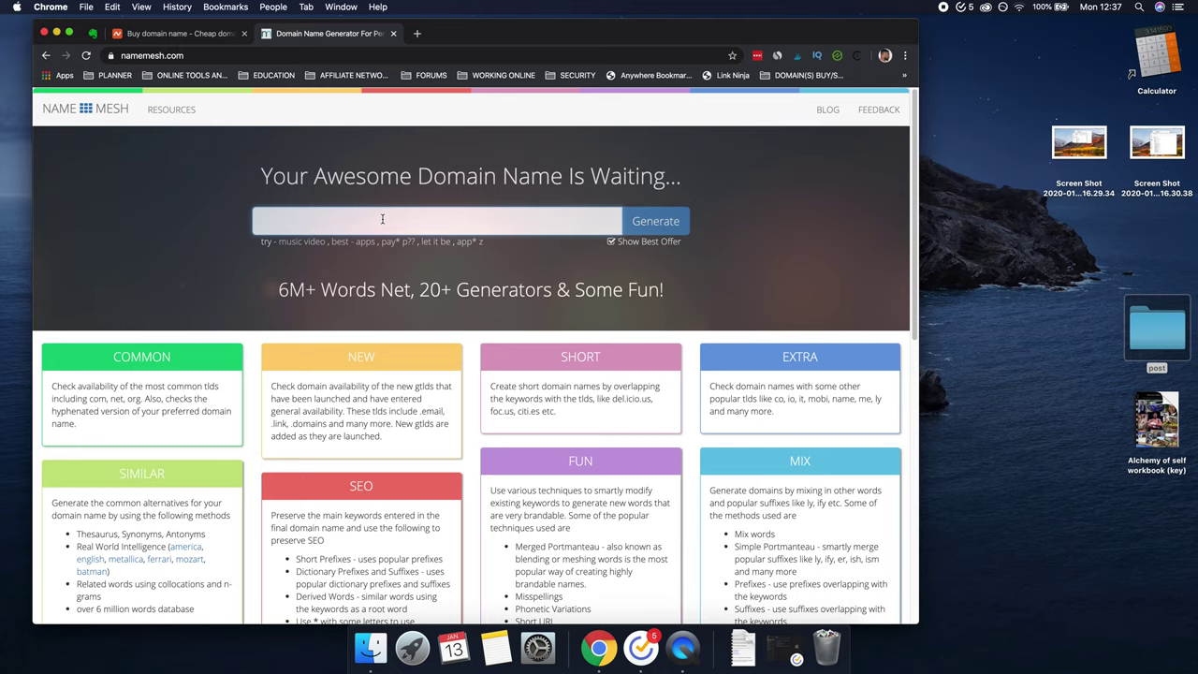
Generate NameMesh domain ideas for 'aff', closing the Bluehost advert tab and translation offer.
{"action": "type", "text": "affiliate"}
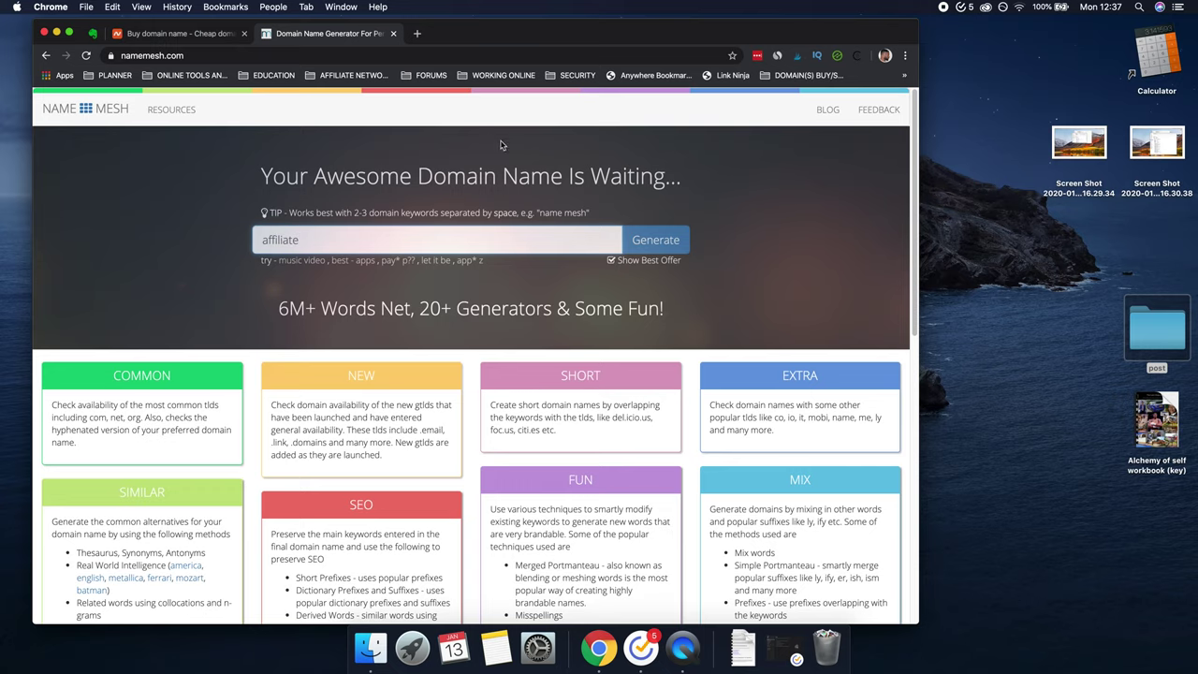
{"action": "key", "text": "Return"}
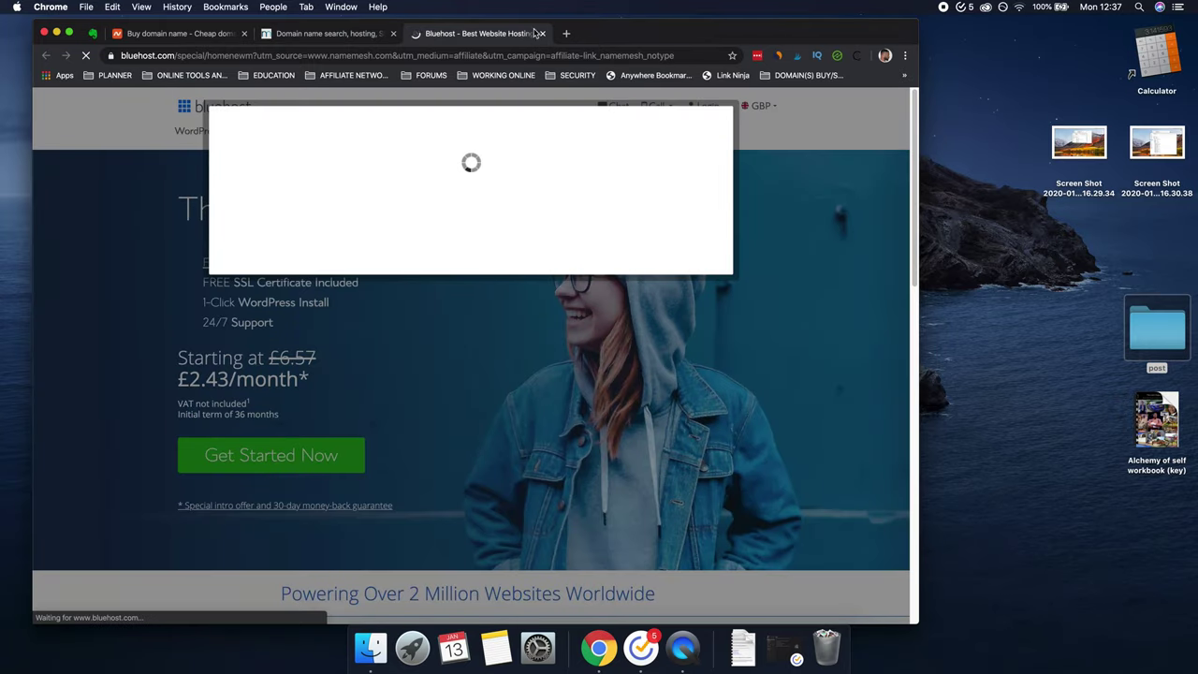
{"action": "left_click", "coordinate": [541, 33]}
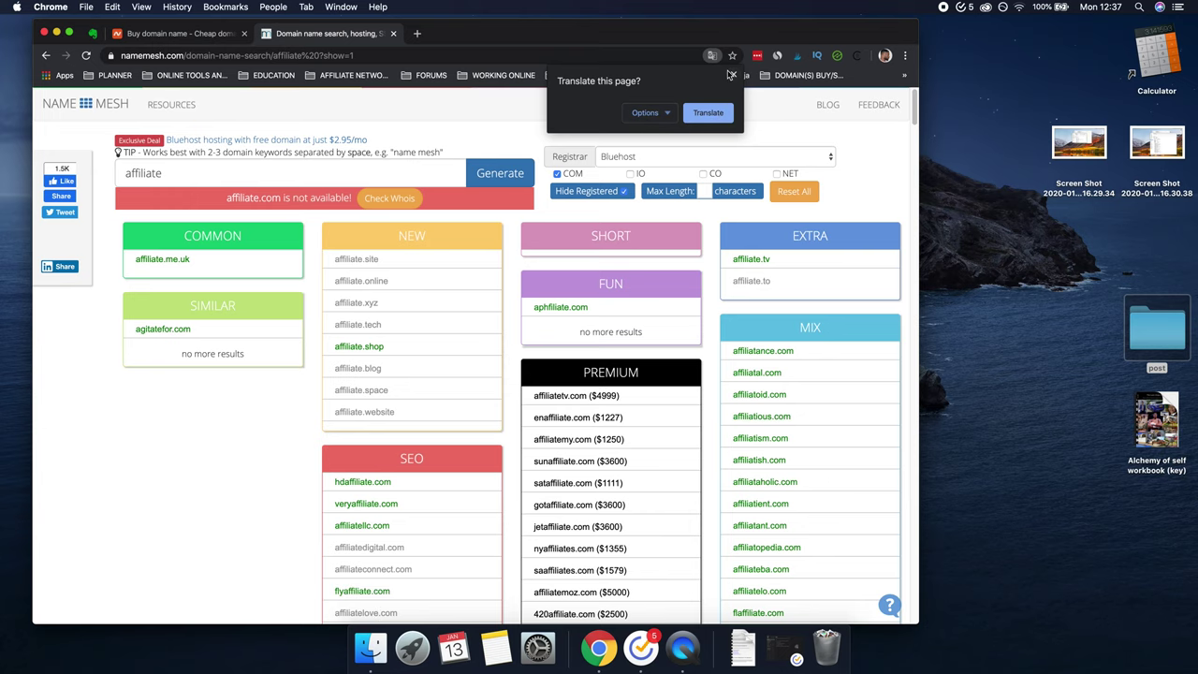
{"action": "left_click", "coordinate": [731, 74]}
Browse the affiliate name suggestions, then close the NameMesh tab.
{"action": "scroll", "coordinate": [627, 356], "scroll_direction": "down", "scroll_amount": 8}
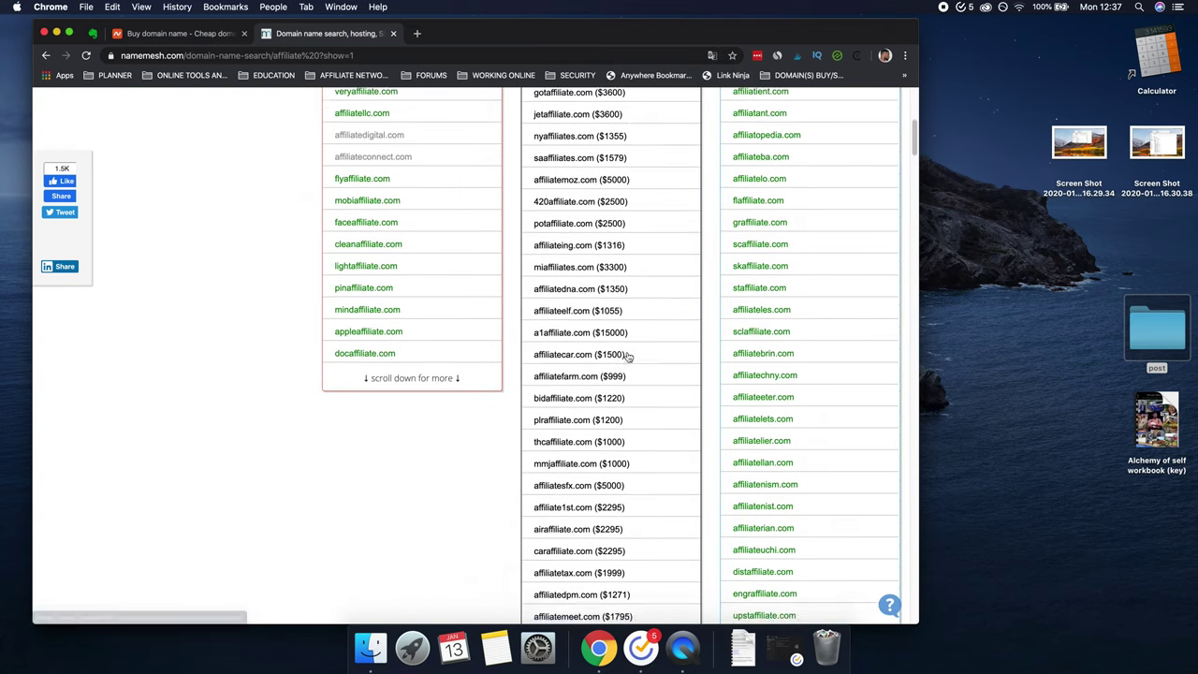
{"action": "scroll", "coordinate": [497, 347], "scroll_direction": "up", "scroll_amount": 10}
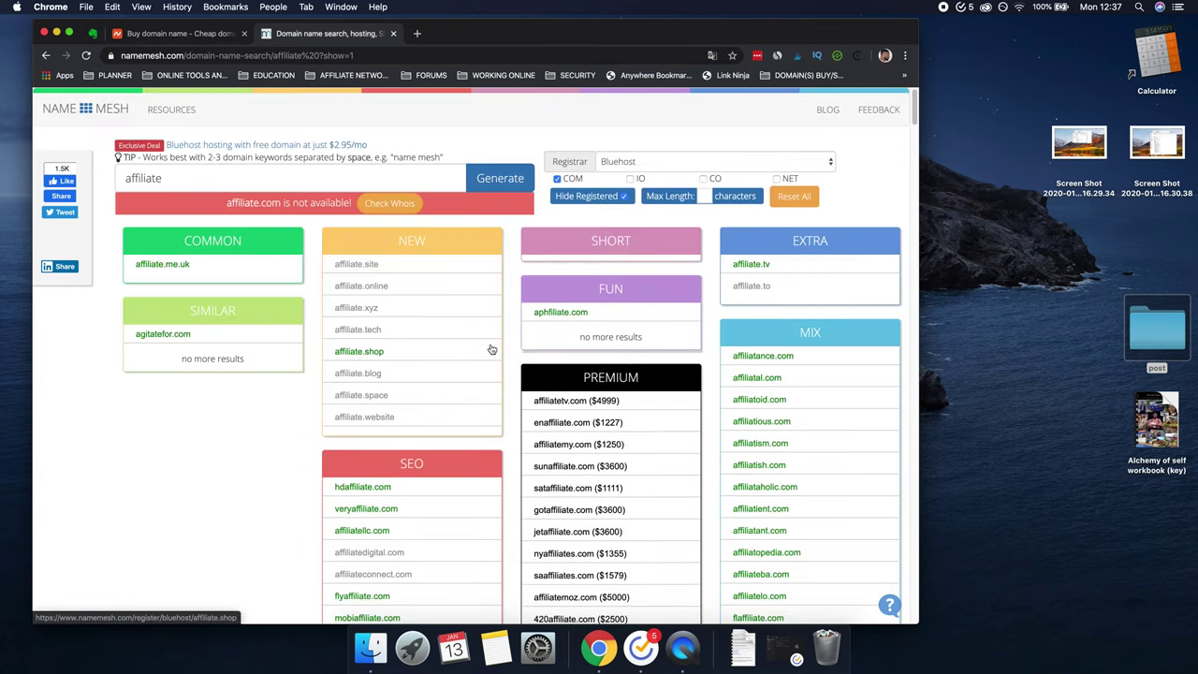
{"action": "scroll", "coordinate": [491, 349], "scroll_direction": "down", "scroll_amount": 2}
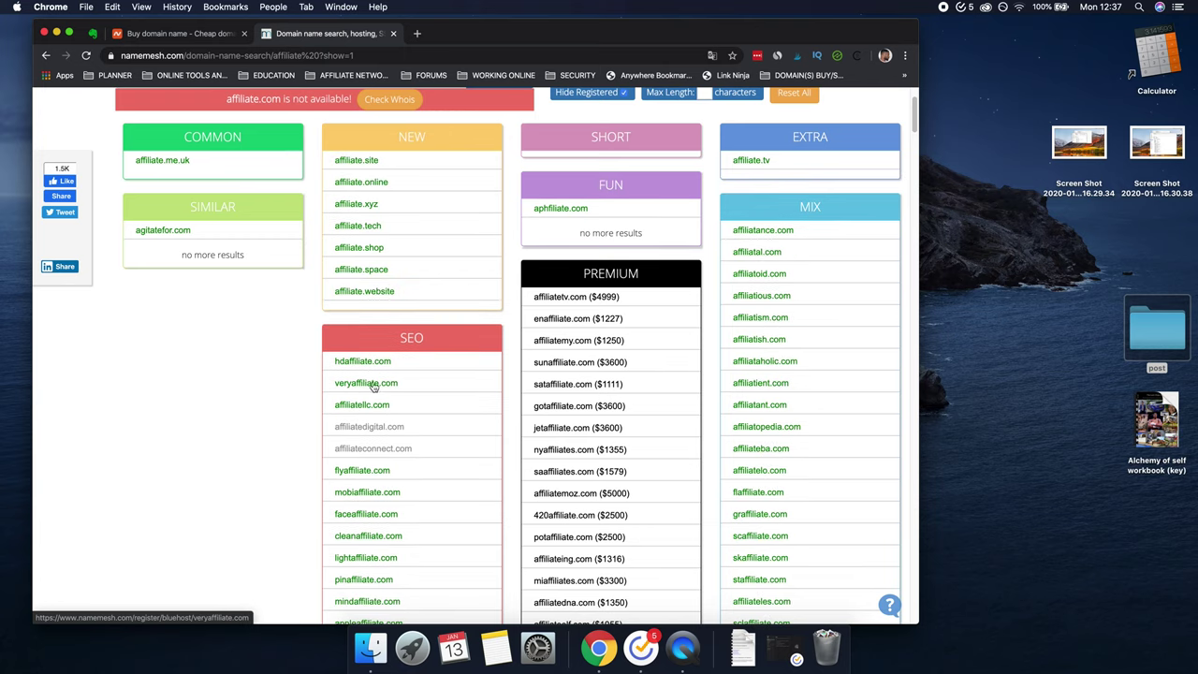
{"action": "scroll", "coordinate": [400, 449], "scroll_direction": "down", "scroll_amount": 1}
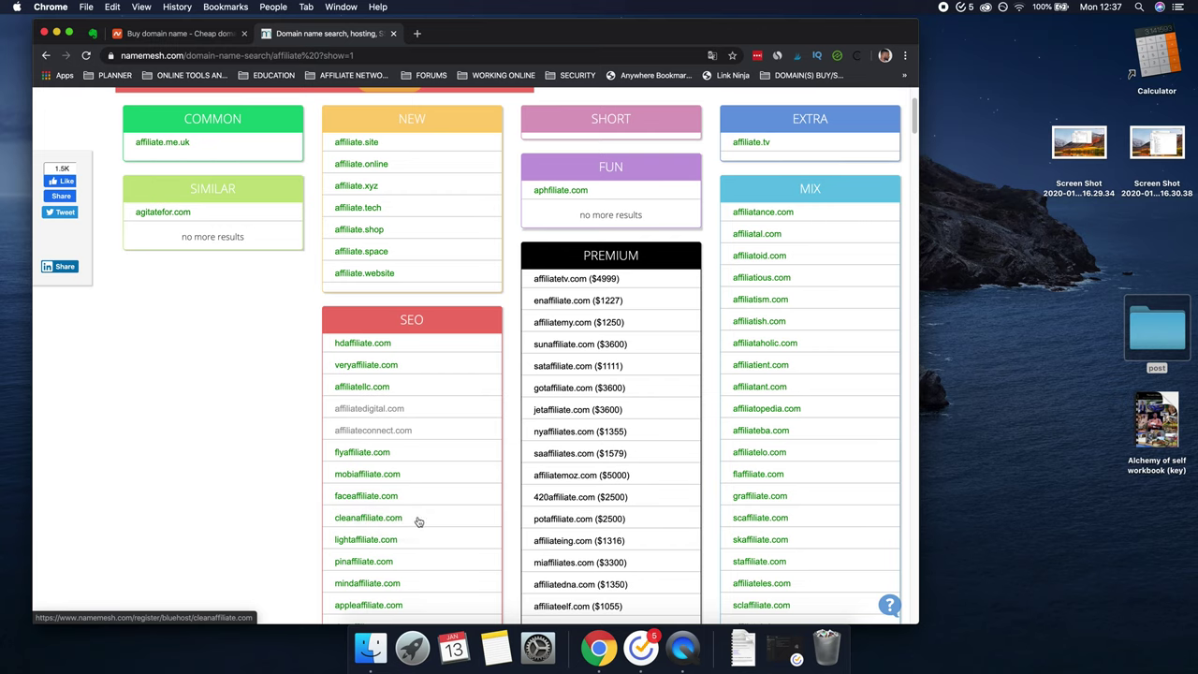
{"action": "scroll", "coordinate": [406, 546], "scroll_direction": "down", "scroll_amount": 1}
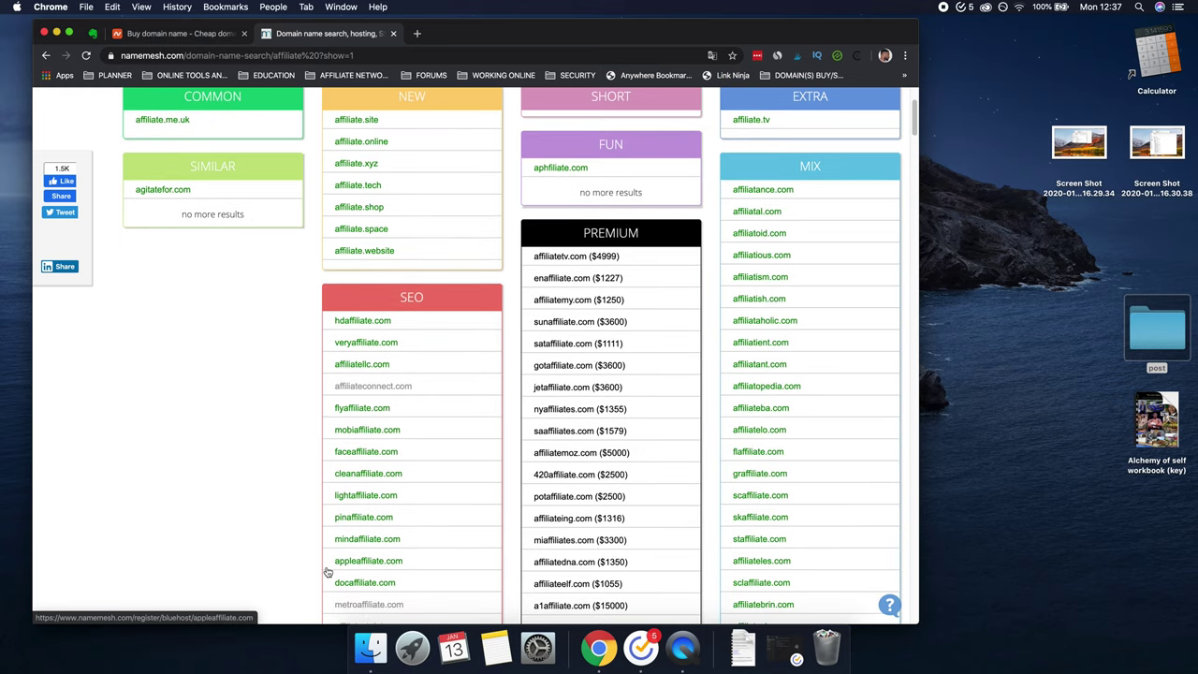
{"action": "scroll", "coordinate": [394, 565], "scroll_direction": "down", "scroll_amount": 5}
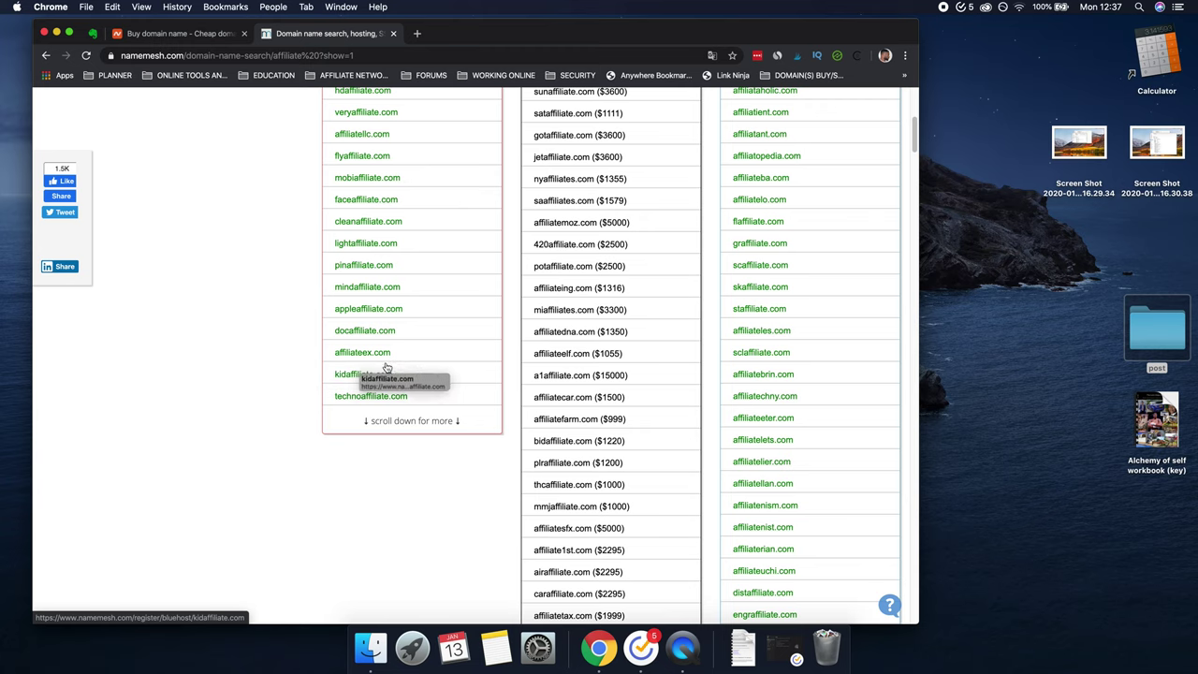
{"action": "scroll", "coordinate": [412, 393], "scroll_direction": "up", "scroll_amount": 8}
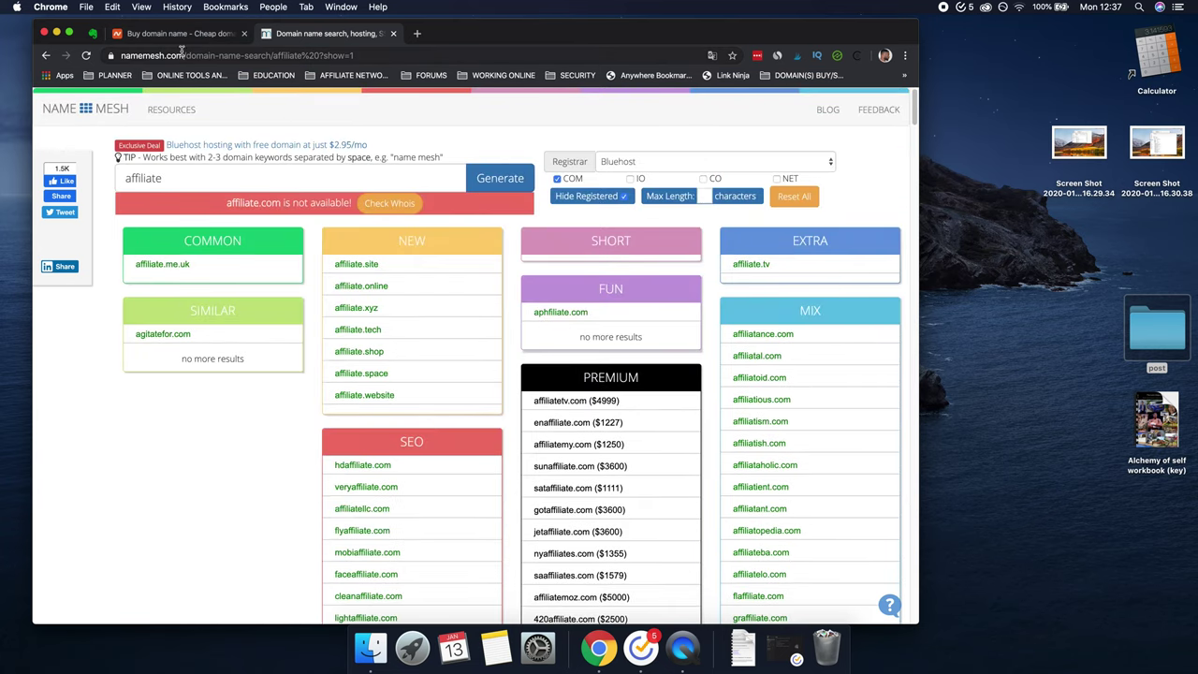
{"action": "left_click_drag", "start_coordinate": [183, 55], "coordinate": [101, 54]}
{"action": "left_click", "coordinate": [393, 34]}
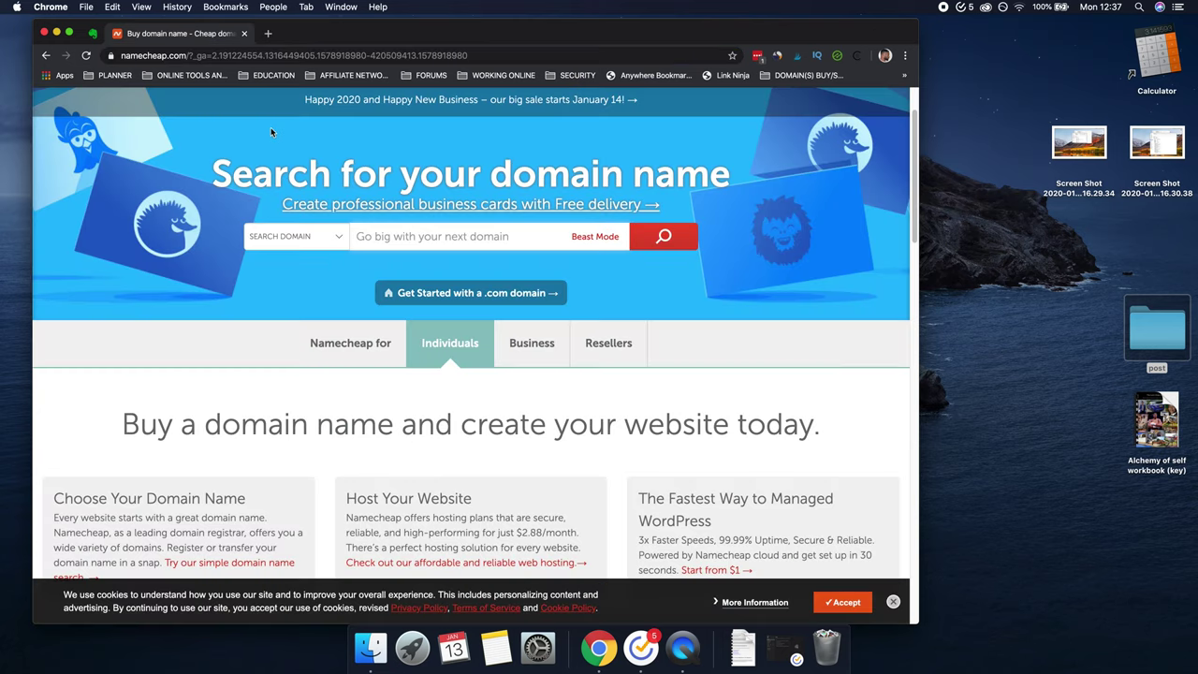
Search Namecheap for kidaffiliate.com, removing the stray backslash, to see it available at £6.79/yr.
{"action": "right_click", "coordinate": [410, 241]}
{"action": "left_click", "coordinate": [390, 236]}
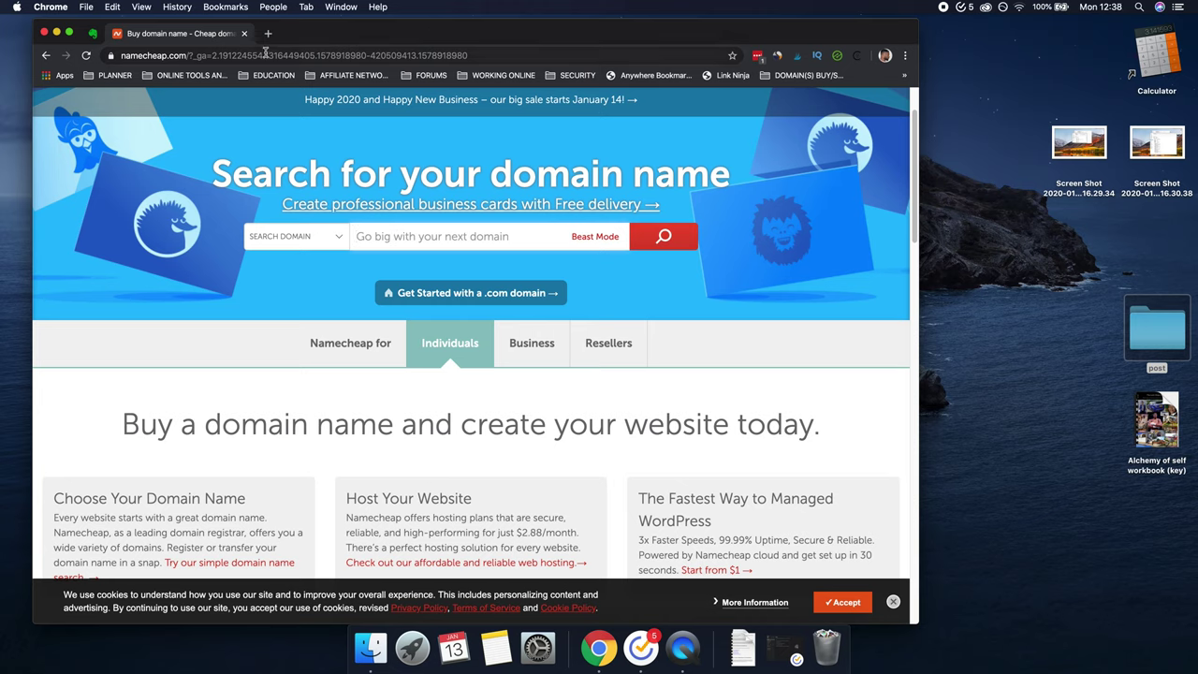
{"action": "type", "text": "kidaffiliate"}
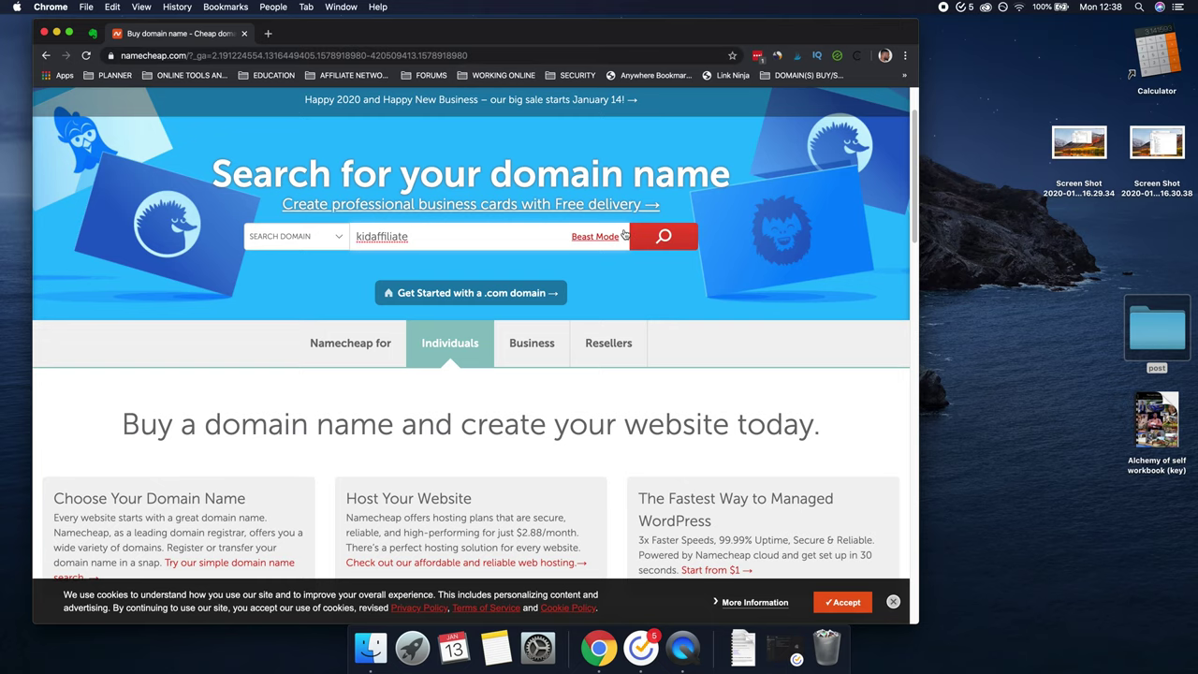
{"action": "type", "text": "\\"}
{"action": "key", "text": "BackSpace"}
{"action": "key", "text": "Return"}
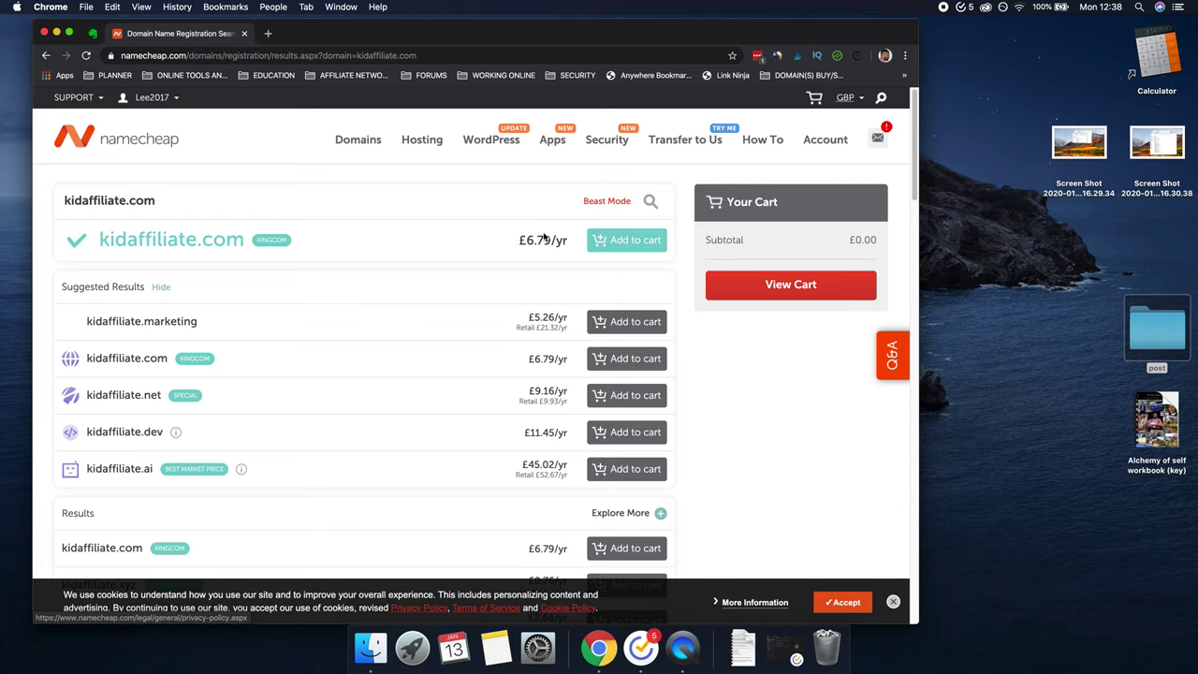
Add kidaffiliate.com to the cart and review its free WhoisGuard and 1 Year term.
{"action": "left_click", "coordinate": [621, 241]}
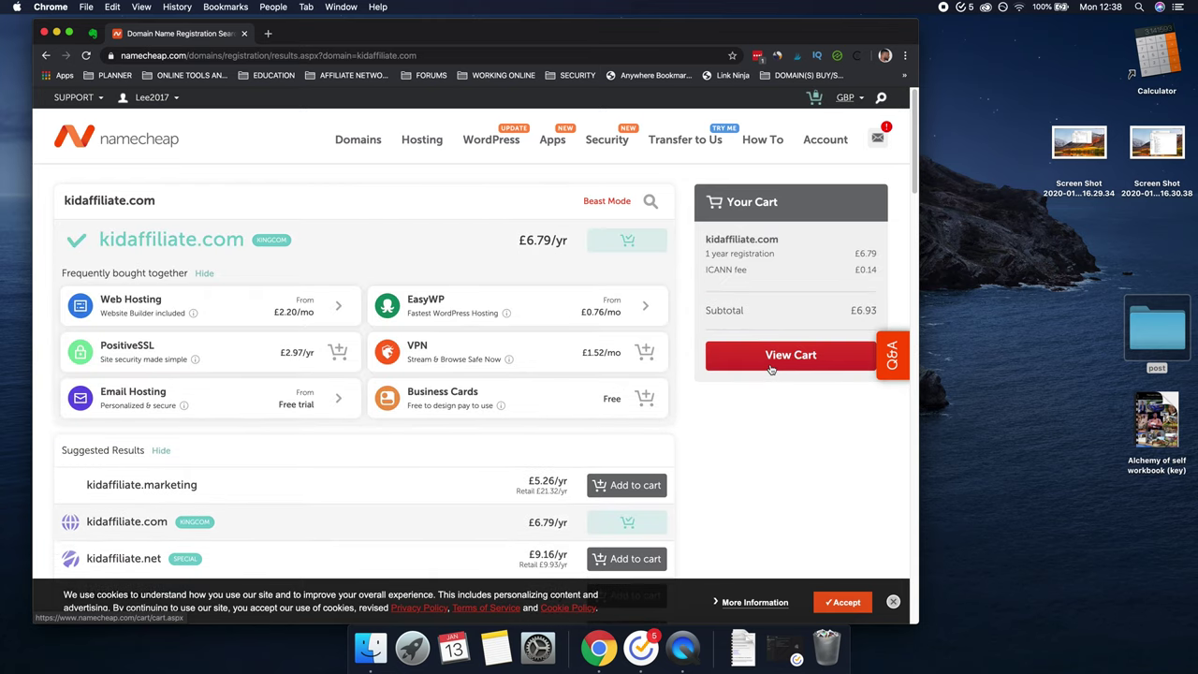
{"action": "left_click", "coordinate": [771, 360]}
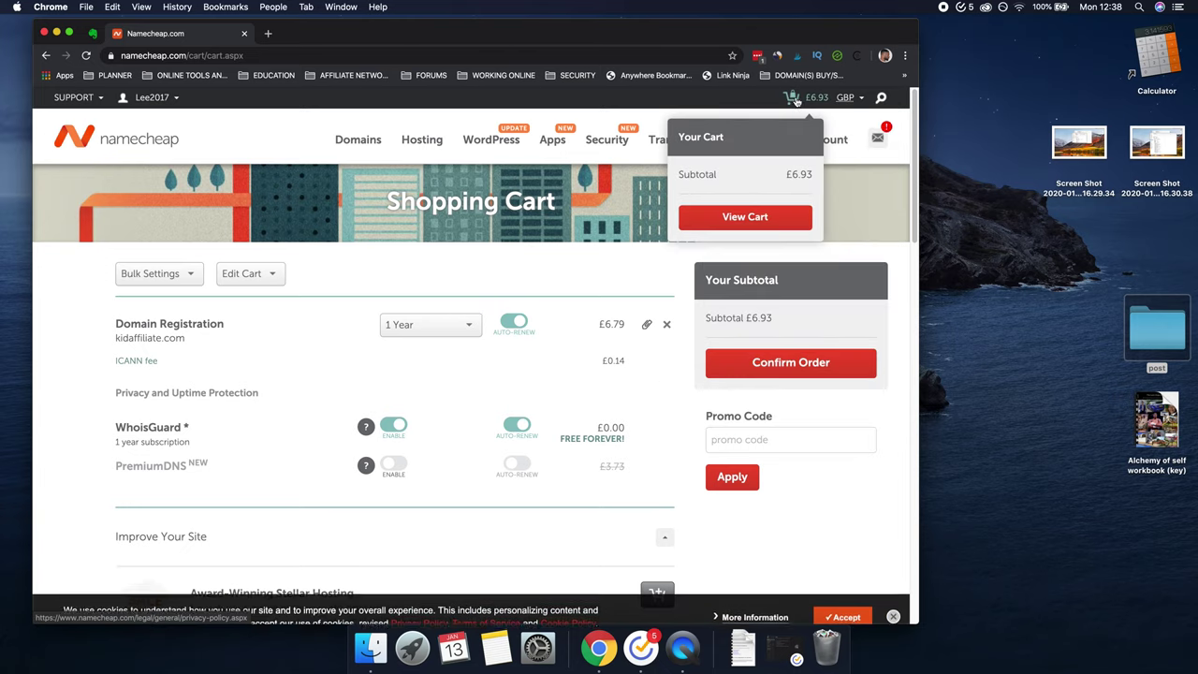
{"action": "scroll", "coordinate": [535, 433], "scroll_direction": "down", "scroll_amount": 1}
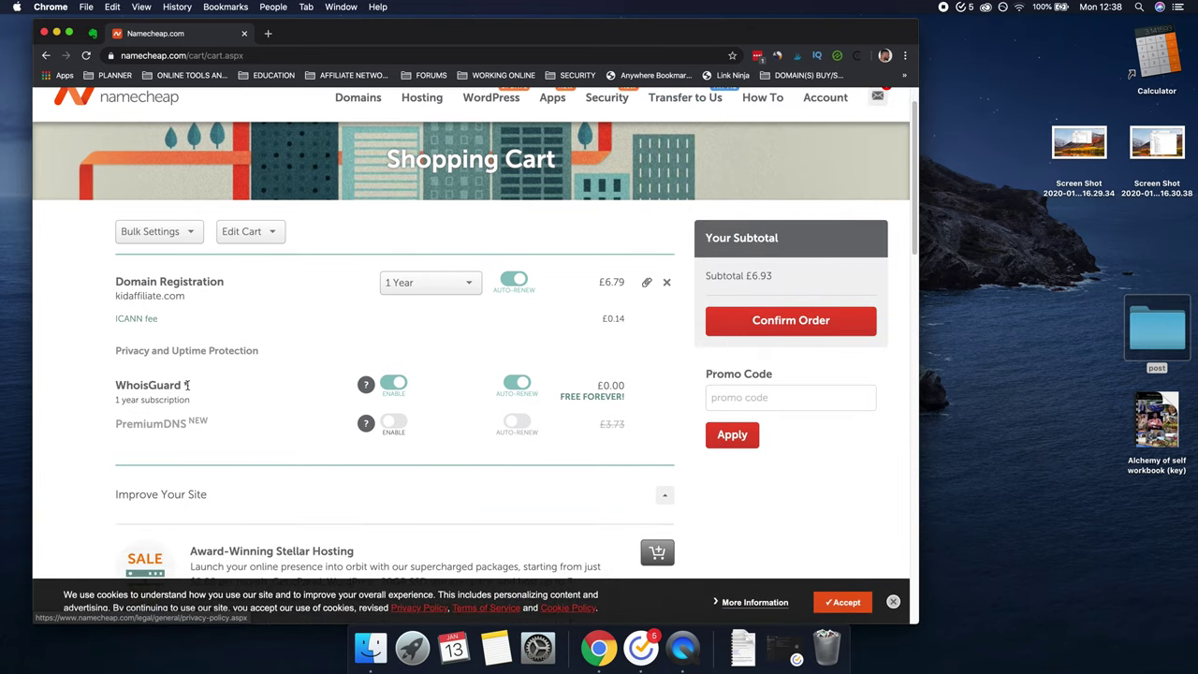
{"action": "left_click_drag", "start_coordinate": [139, 384], "coordinate": [208, 398]}
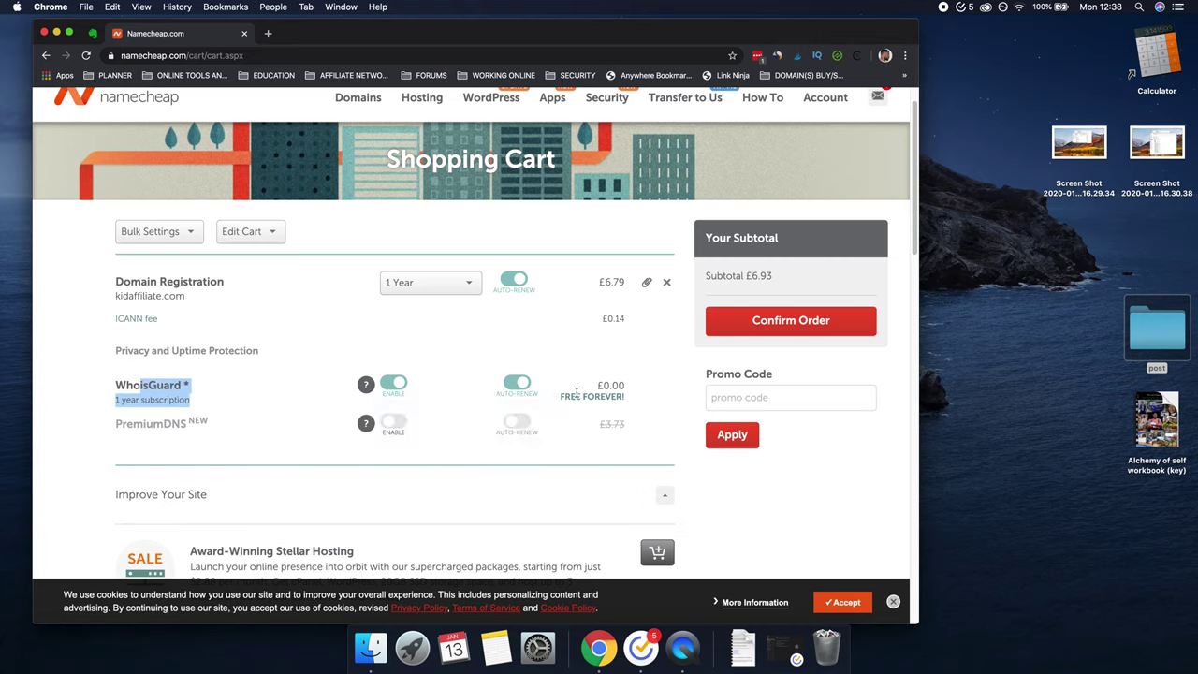
{"action": "left_click_drag", "start_coordinate": [577, 392], "coordinate": [636, 402]}
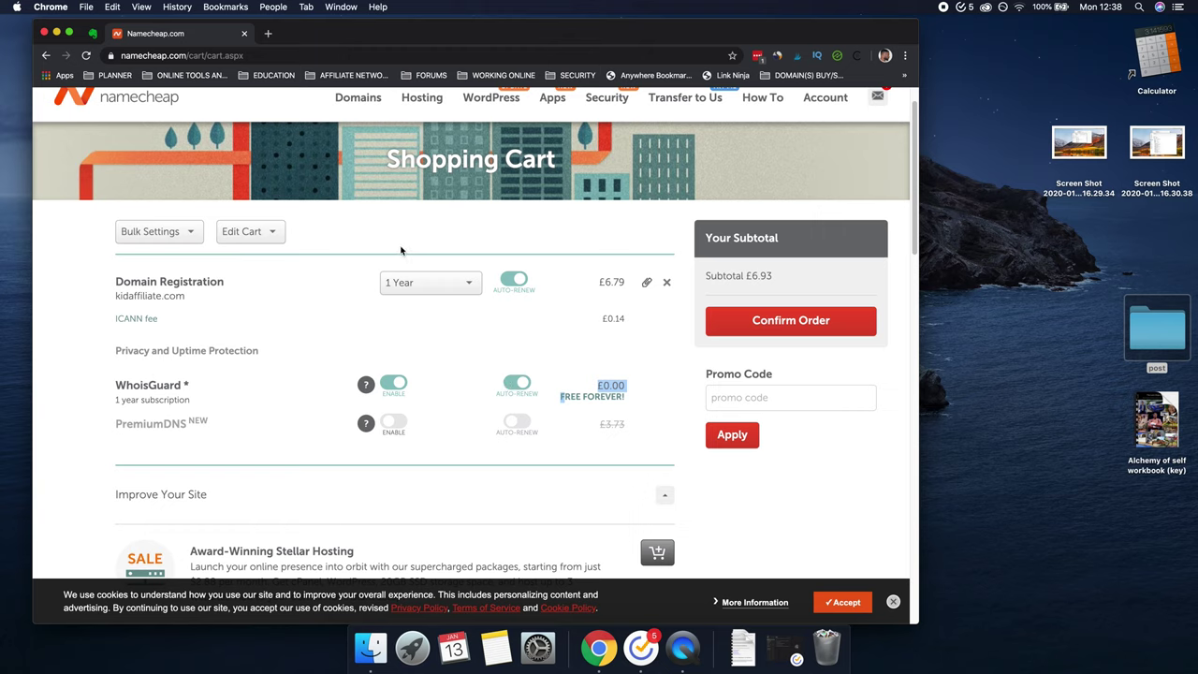
{"action": "left_click", "coordinate": [462, 286]}
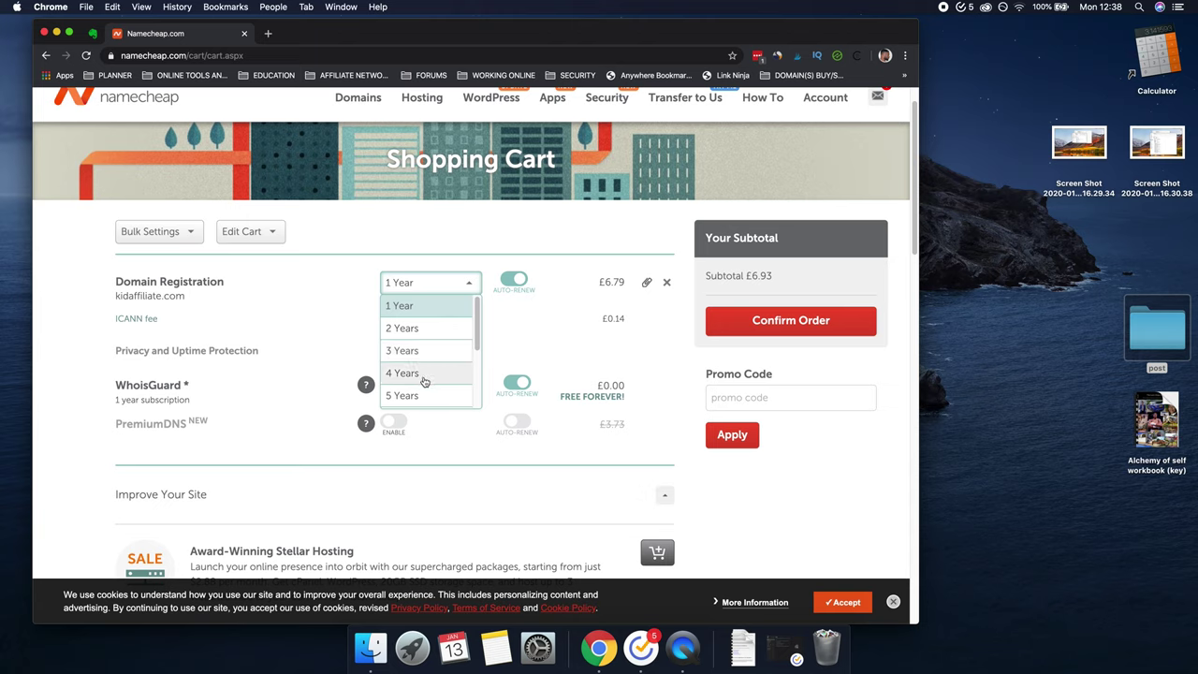
{"action": "left_click", "coordinate": [537, 357]}
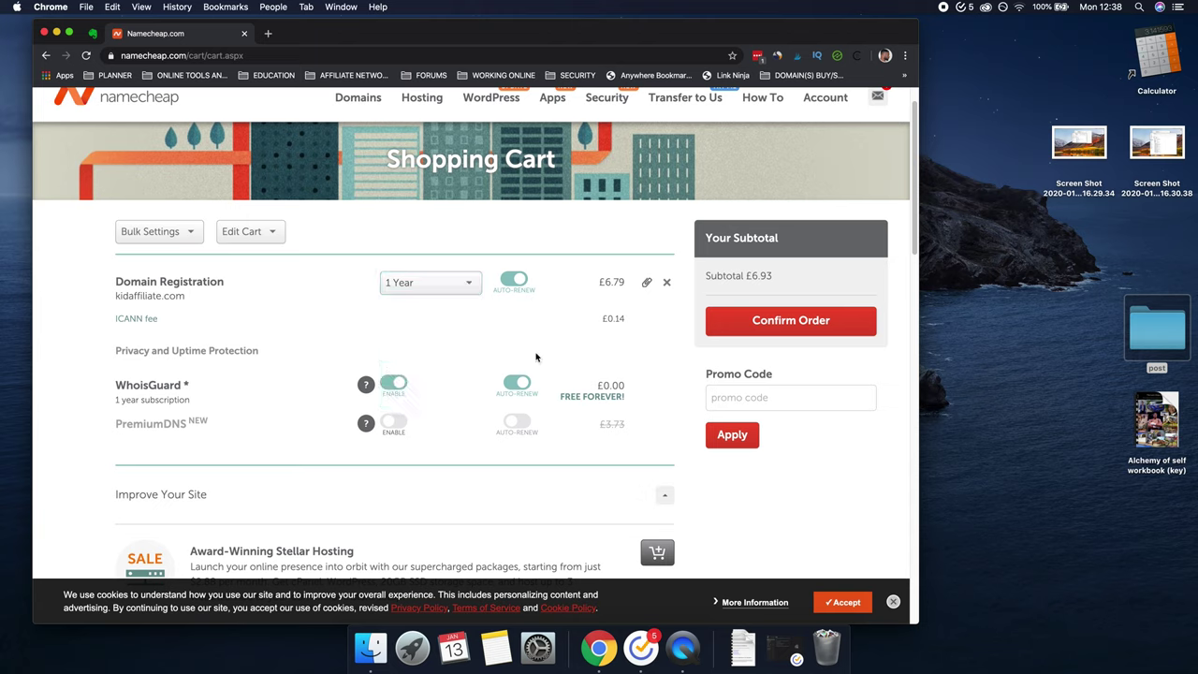
Switch the kidaffiliate.com registration to 2 Years, then back to 1 Year.
{"action": "left_click", "coordinate": [459, 285]}
{"action": "left_click", "coordinate": [434, 329]}
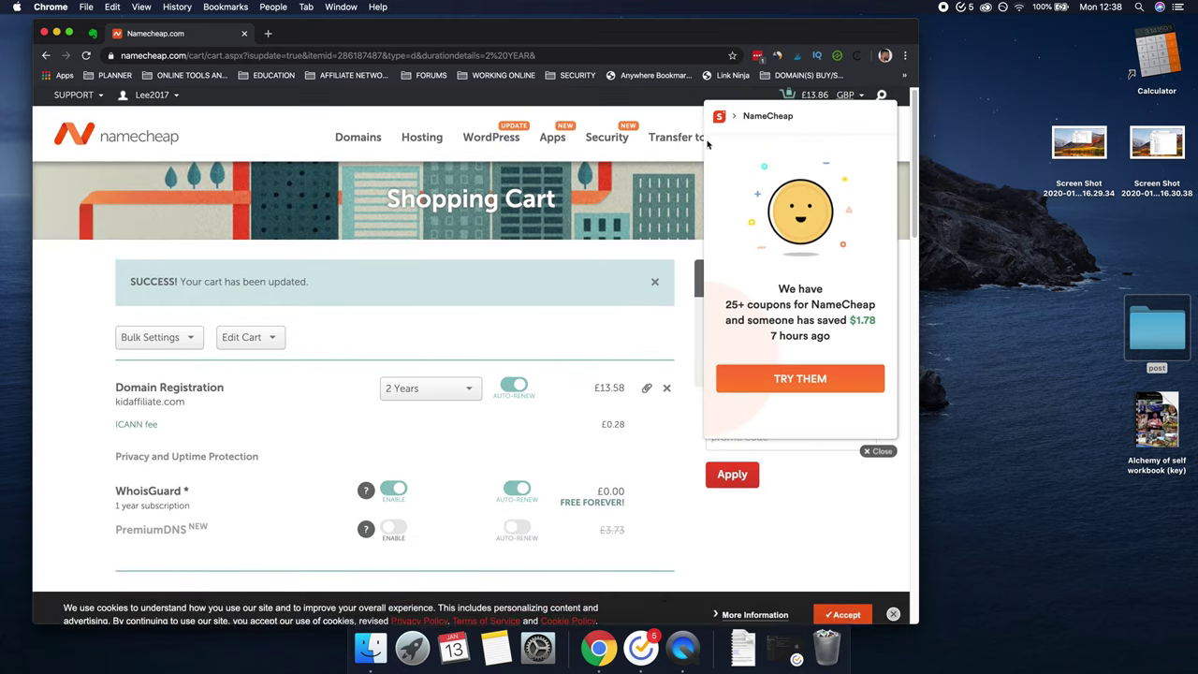
{"action": "left_click", "coordinate": [458, 388]}
{"action": "left_click", "coordinate": [457, 408]}
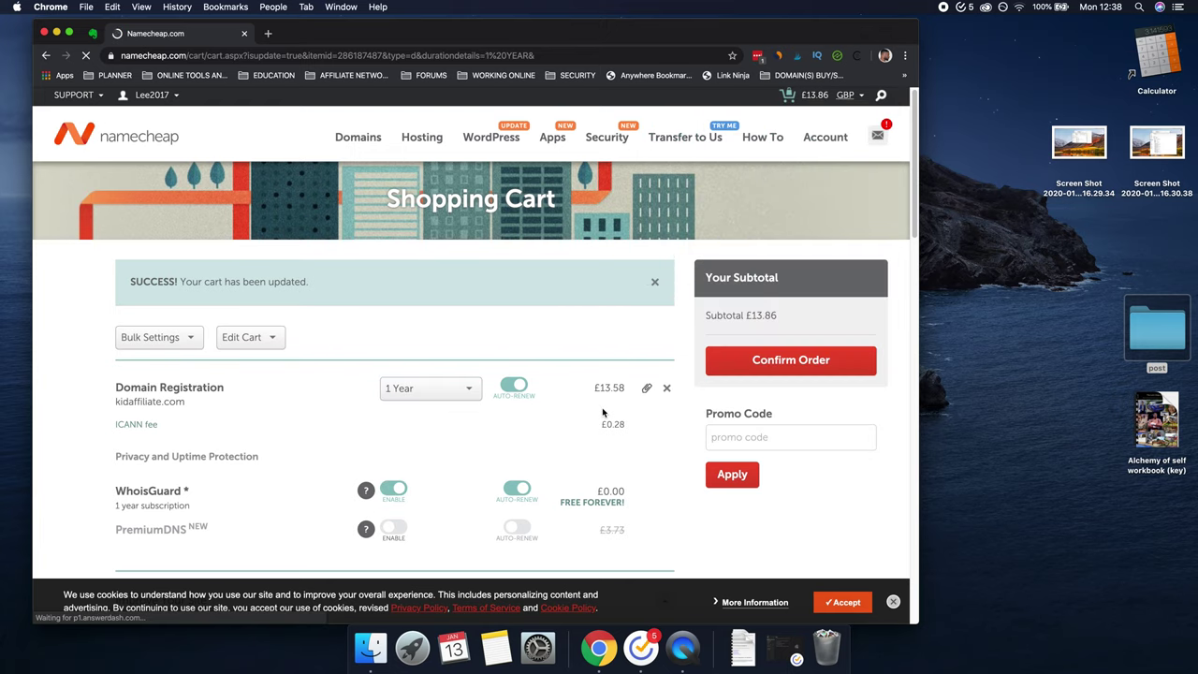
Check the £6.93 subtotal and confirm the kidaffiliate.com order.
{"action": "scroll", "coordinate": [593, 421], "scroll_direction": "down", "scroll_amount": 3}
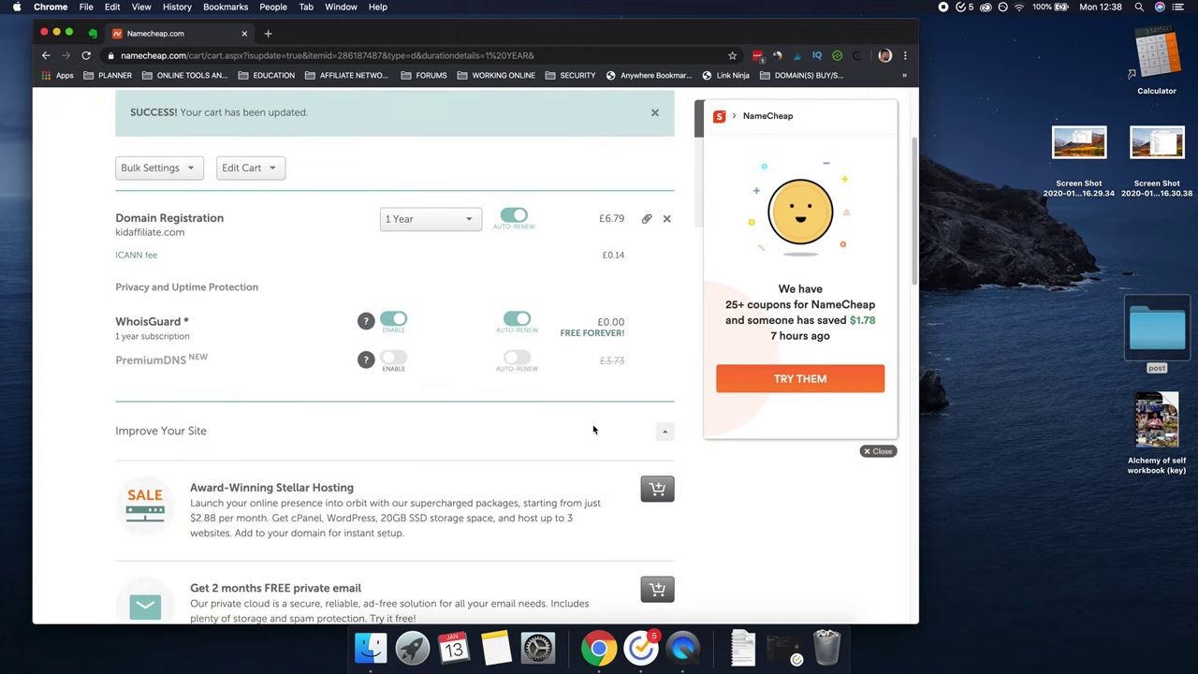
{"action": "scroll", "coordinate": [594, 429], "scroll_direction": "down", "scroll_amount": 5}
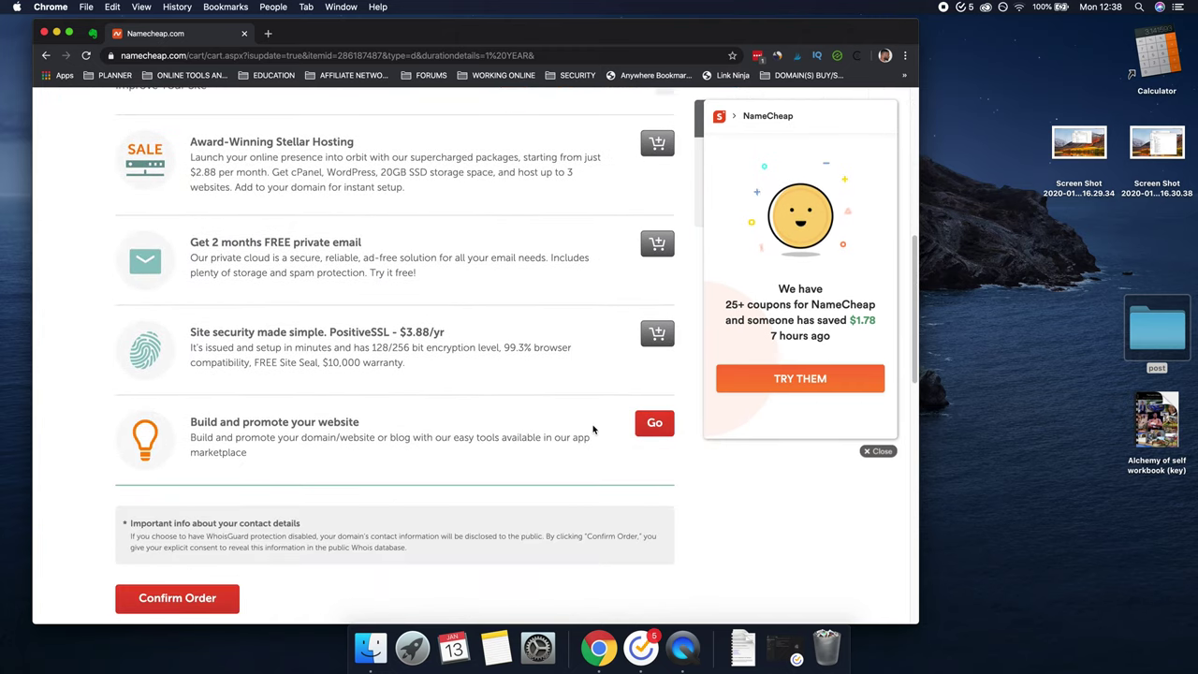
{"action": "scroll", "coordinate": [593, 430], "scroll_direction": "up", "scroll_amount": 3}
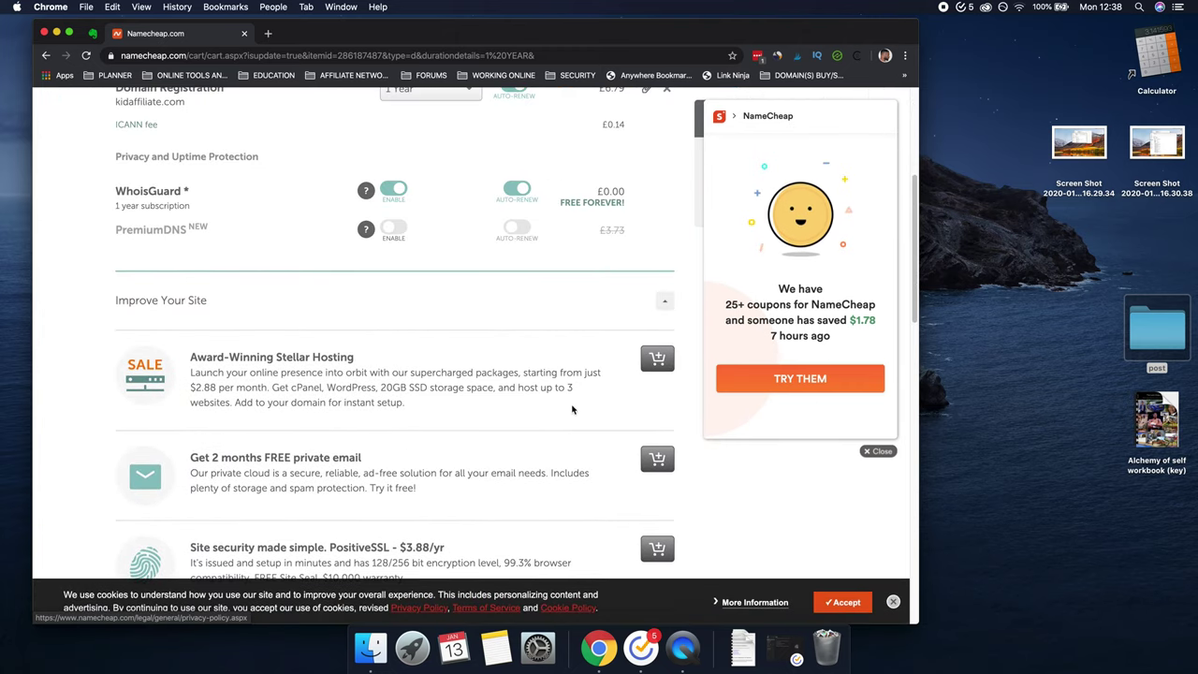
{"action": "scroll", "coordinate": [520, 416], "scroll_direction": "down", "scroll_amount": 5}
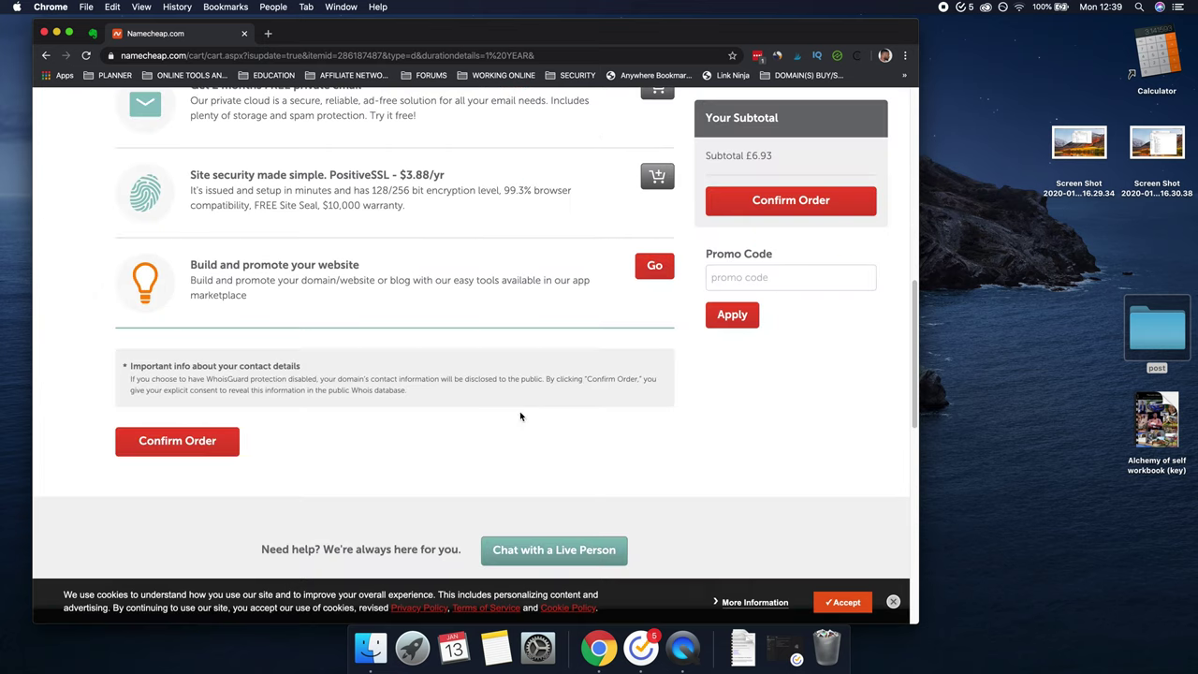
{"action": "scroll", "coordinate": [521, 416], "scroll_direction": "down", "scroll_amount": 2}
{"action": "scroll", "coordinate": [521, 416], "scroll_direction": "up", "scroll_amount": 10}
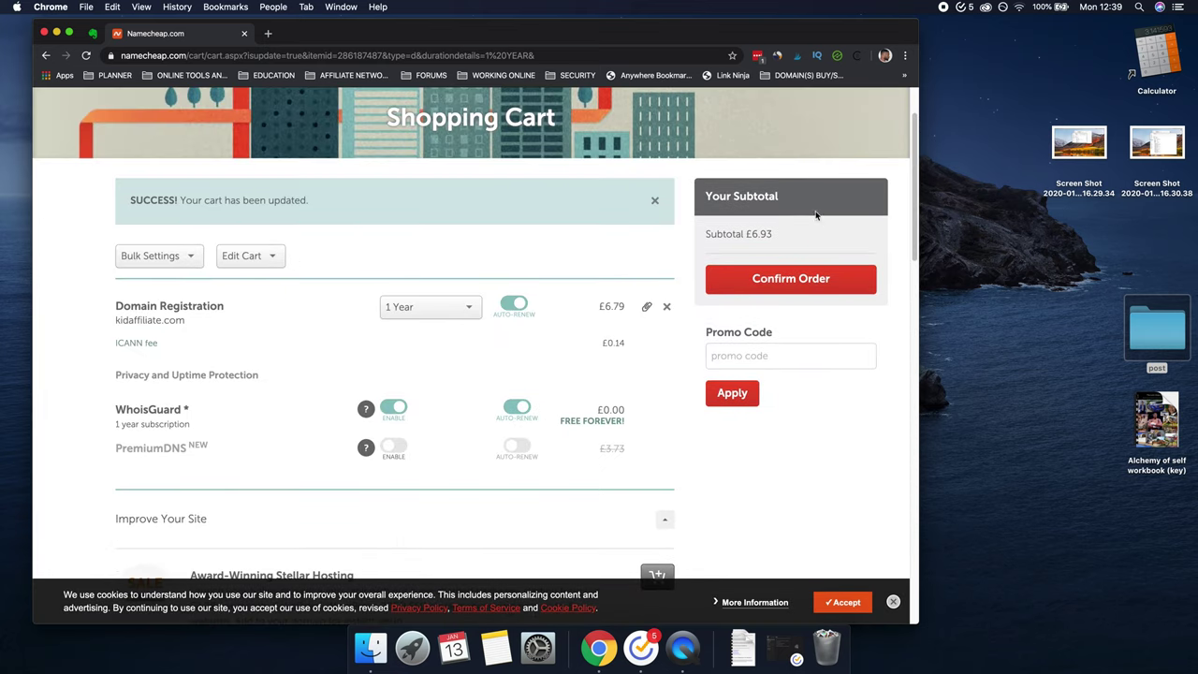
{"action": "left_click_drag", "start_coordinate": [778, 235], "coordinate": [695, 231]}
{"action": "scroll", "coordinate": [770, 391], "scroll_direction": "down", "scroll_amount": 2}
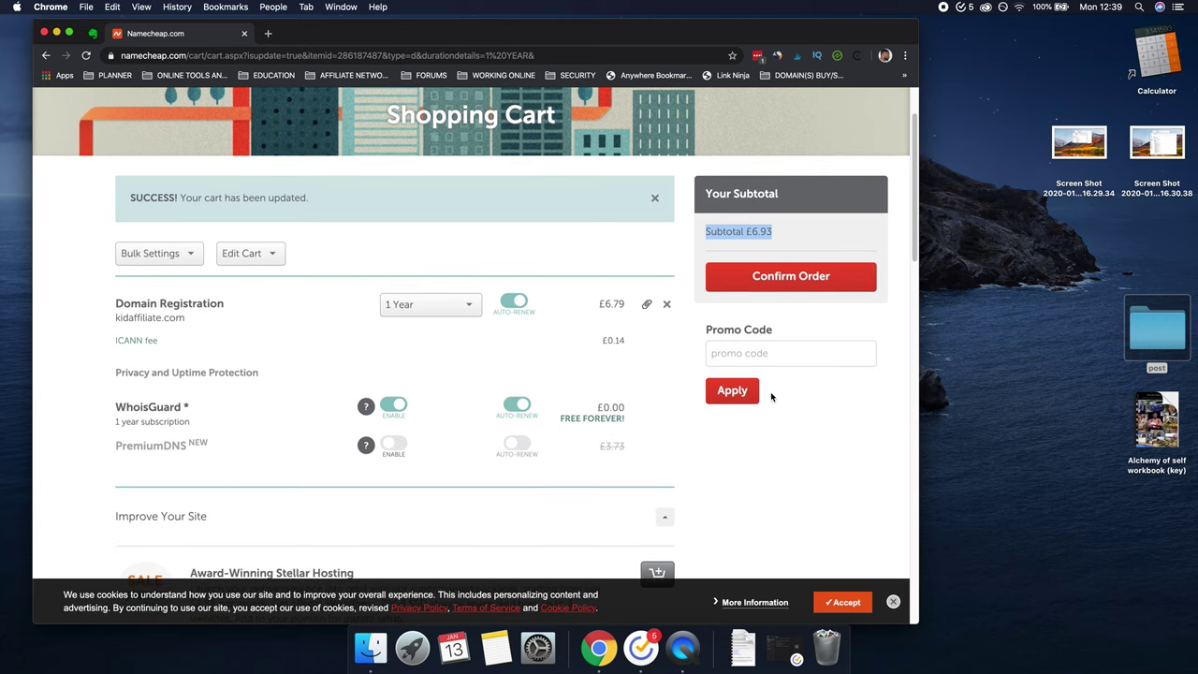
{"action": "left_click", "coordinate": [771, 277]}
{"action": "scroll", "coordinate": [749, 290], "scroll_direction": "down", "scroll_amount": 10}
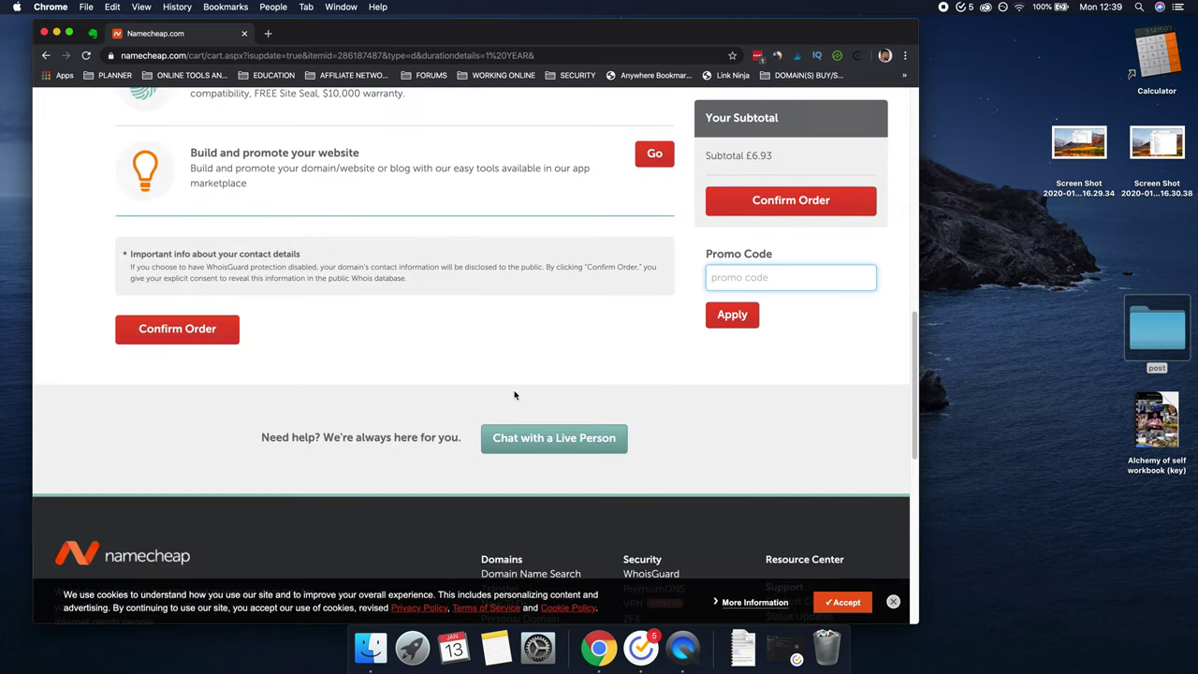
{"action": "left_click", "coordinate": [786, 203]}
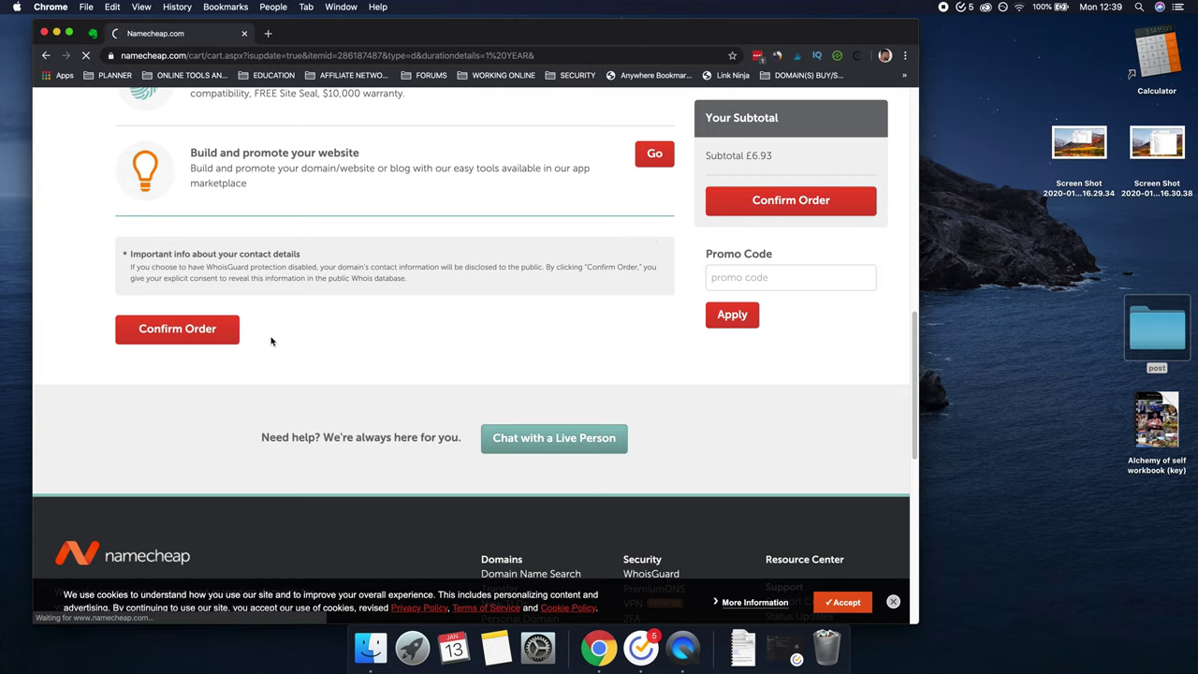
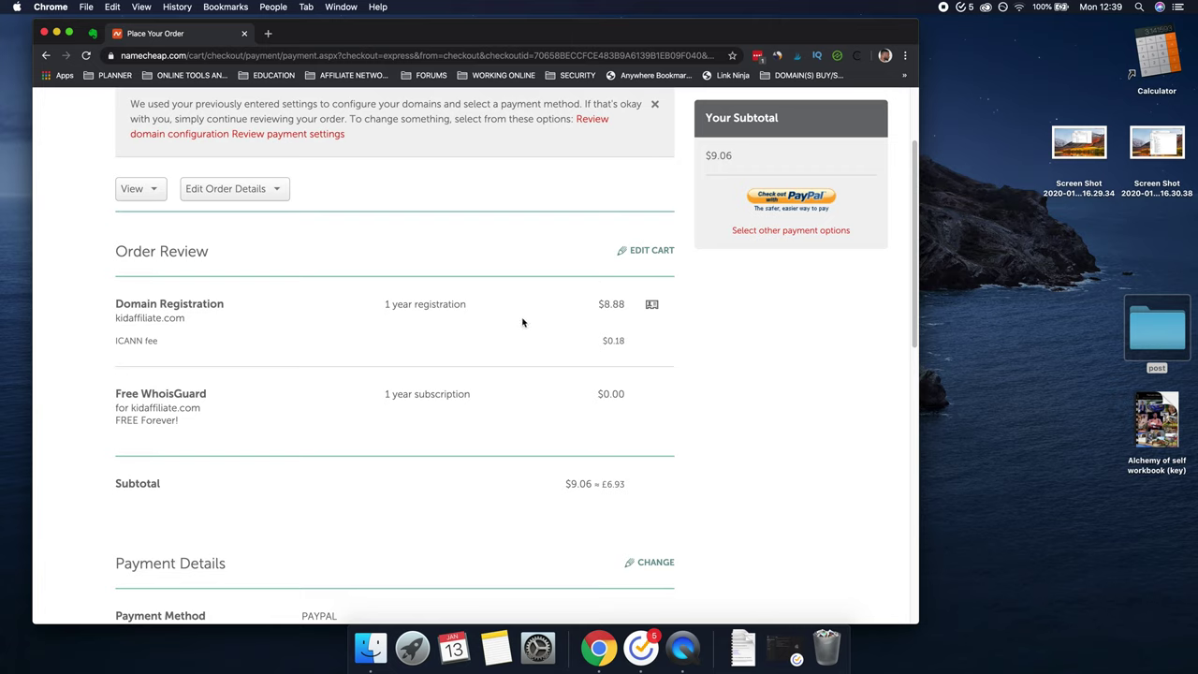
Review the kidaffiliate.com line and PayPal payment method, then start the $9.06 PayPal checkout.
{"action": "triple_click", "coordinate": [632, 307]}
{"action": "scroll", "coordinate": [590, 425], "scroll_direction": "down", "scroll_amount": 6}
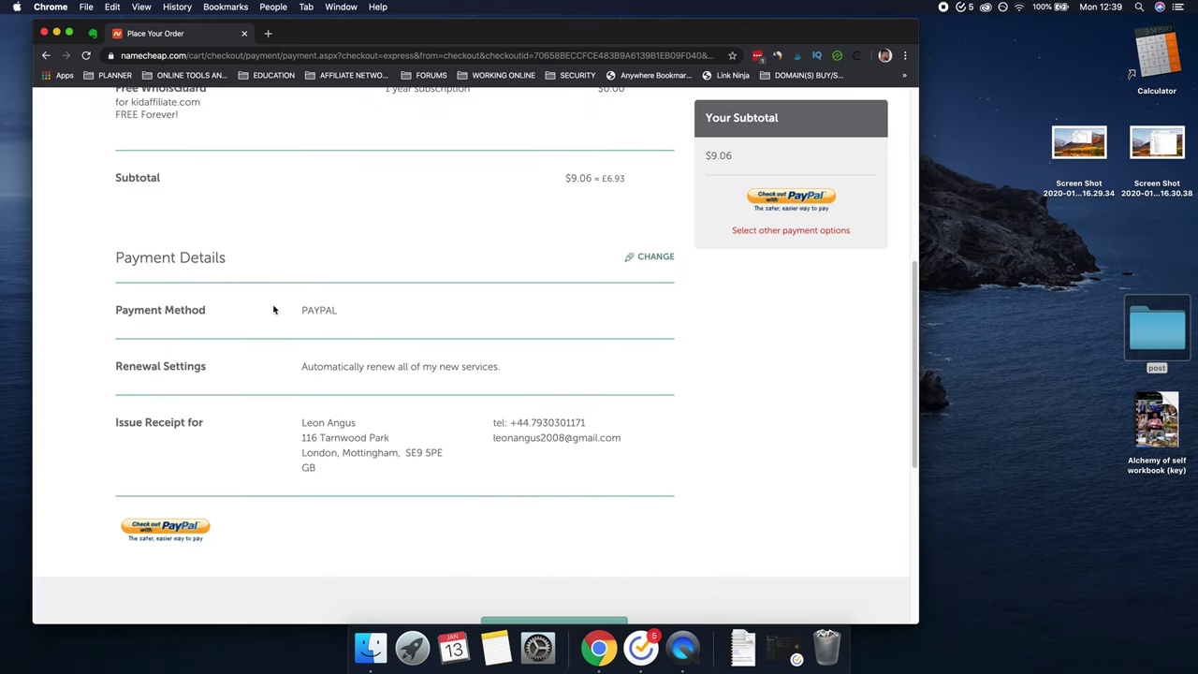
{"action": "left_click_drag", "start_coordinate": [273, 309], "coordinate": [291, 399]}
{"action": "scroll", "coordinate": [614, 456], "scroll_direction": "up", "scroll_amount": 1}
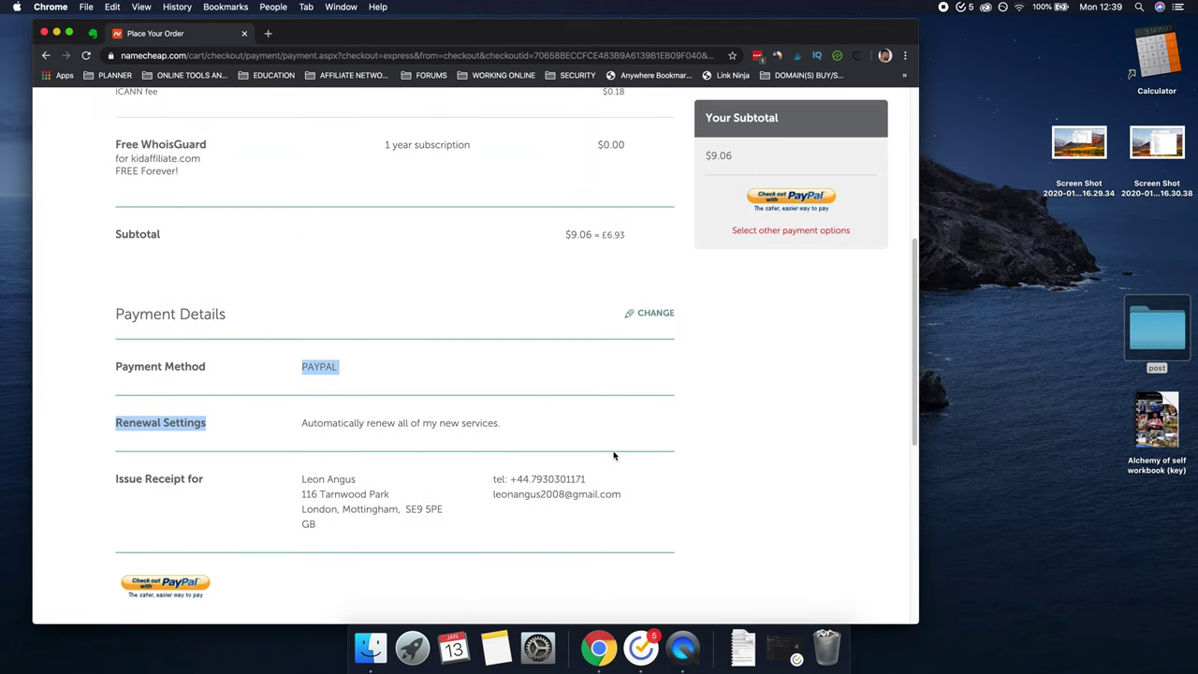
{"action": "left_click", "coordinate": [774, 196]}
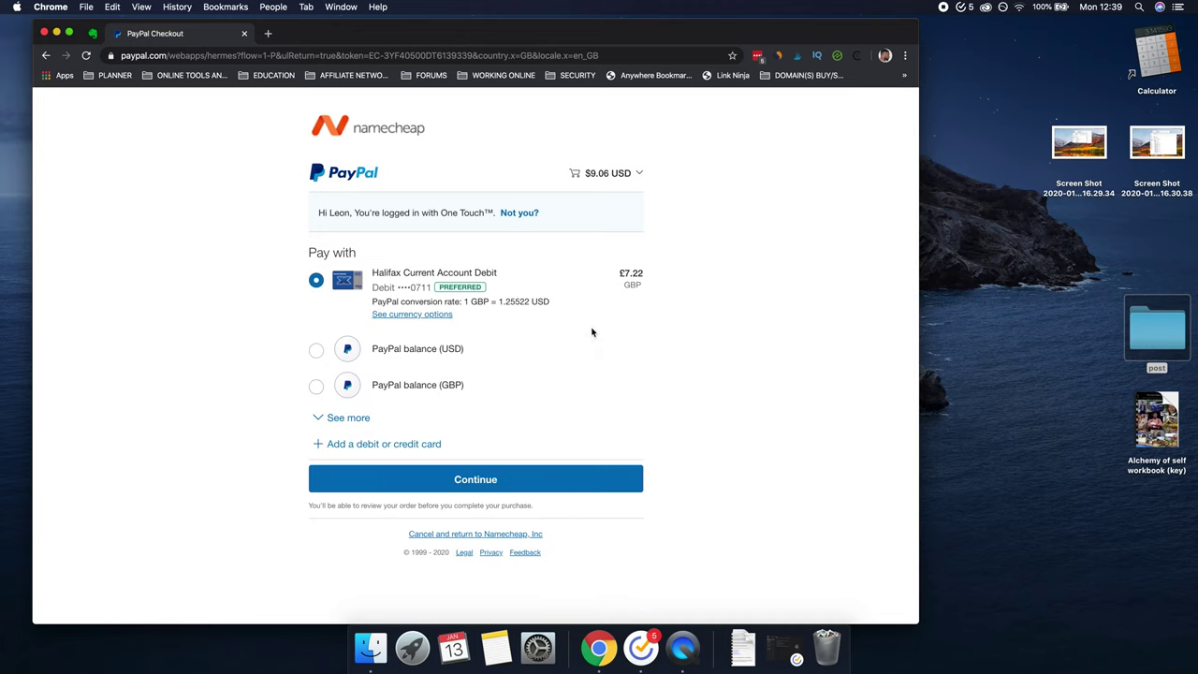
Pay the $9.06 from the PayPal balance (USD) and continue to confirm.
{"action": "left_click", "coordinate": [413, 348]}
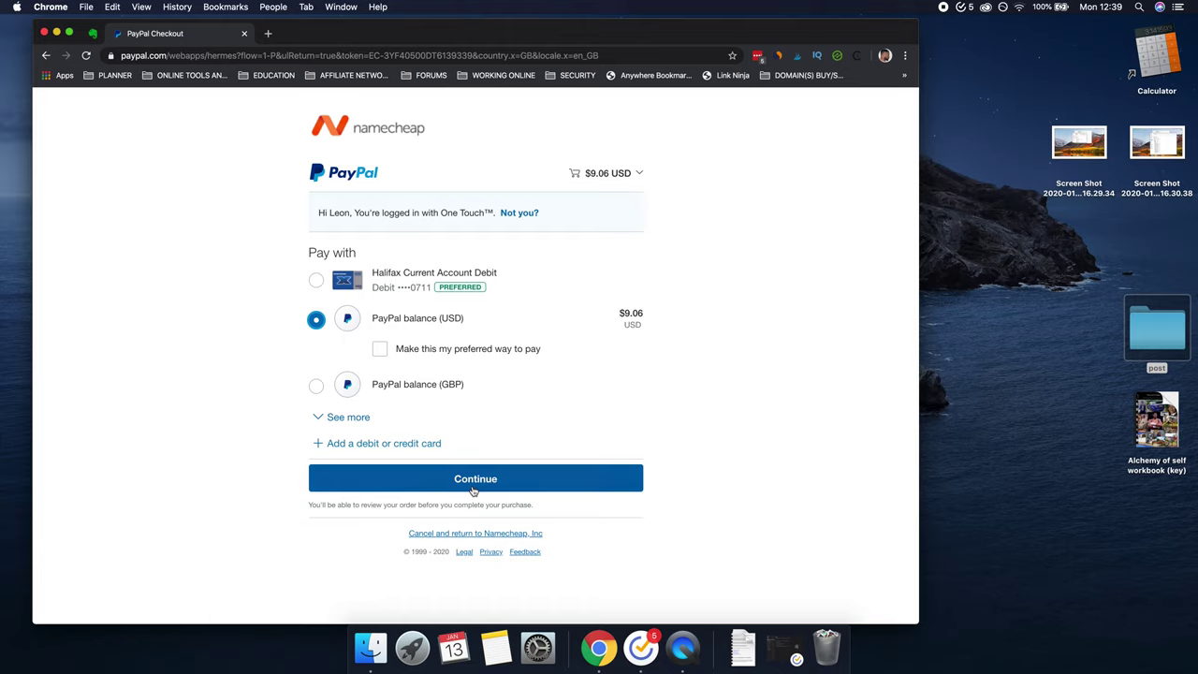
{"action": "left_click", "coordinate": [471, 489]}
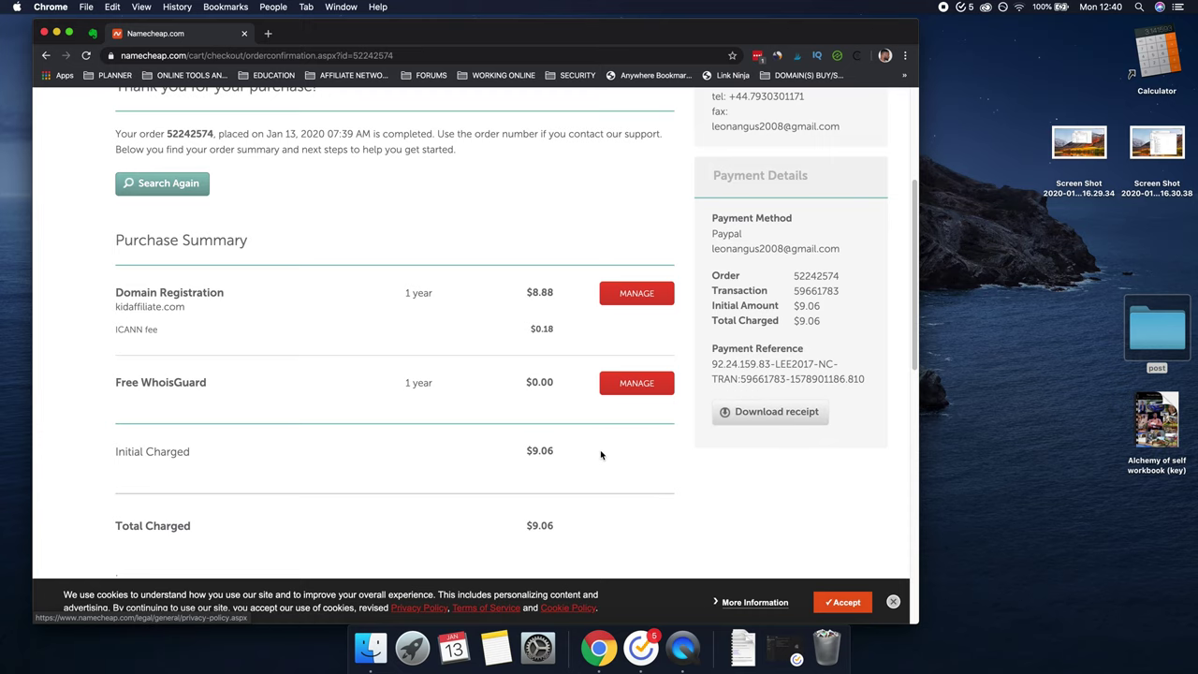
{"action": "scroll", "coordinate": [600, 450], "scroll_direction": "up", "scroll_amount": 1}
{"action": "scroll", "coordinate": [769, 416], "scroll_direction": "up", "scroll_amount": 1}
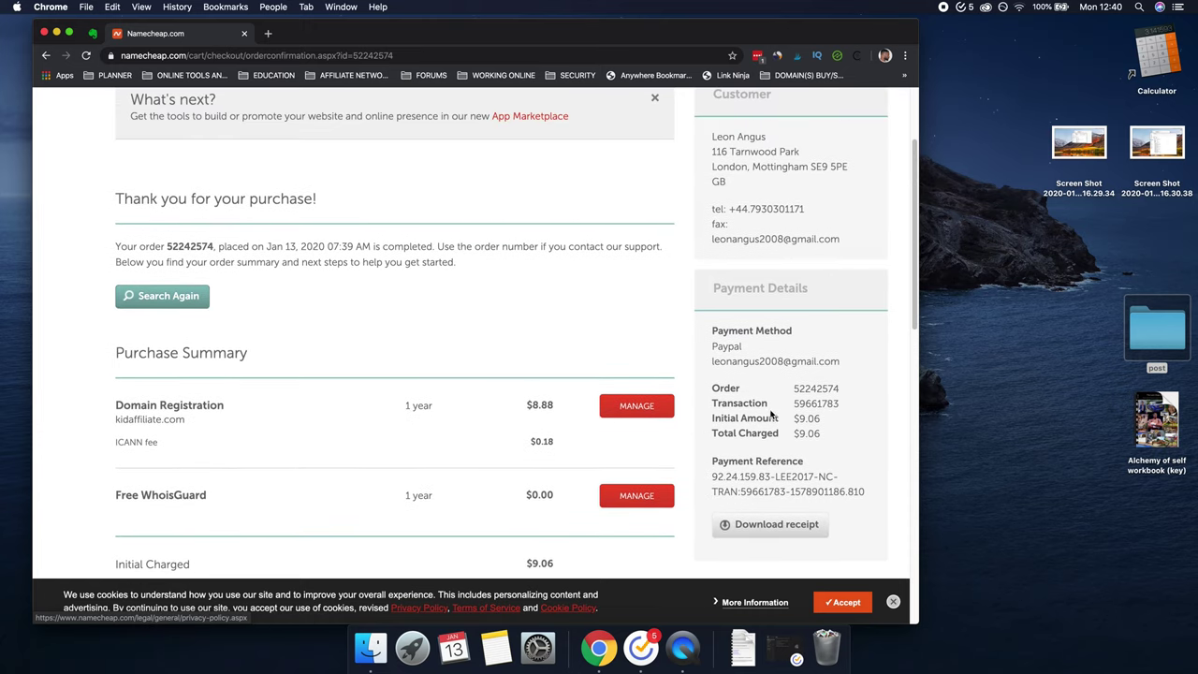
{"action": "scroll", "coordinate": [770, 430], "scroll_direction": "down", "scroll_amount": 4}
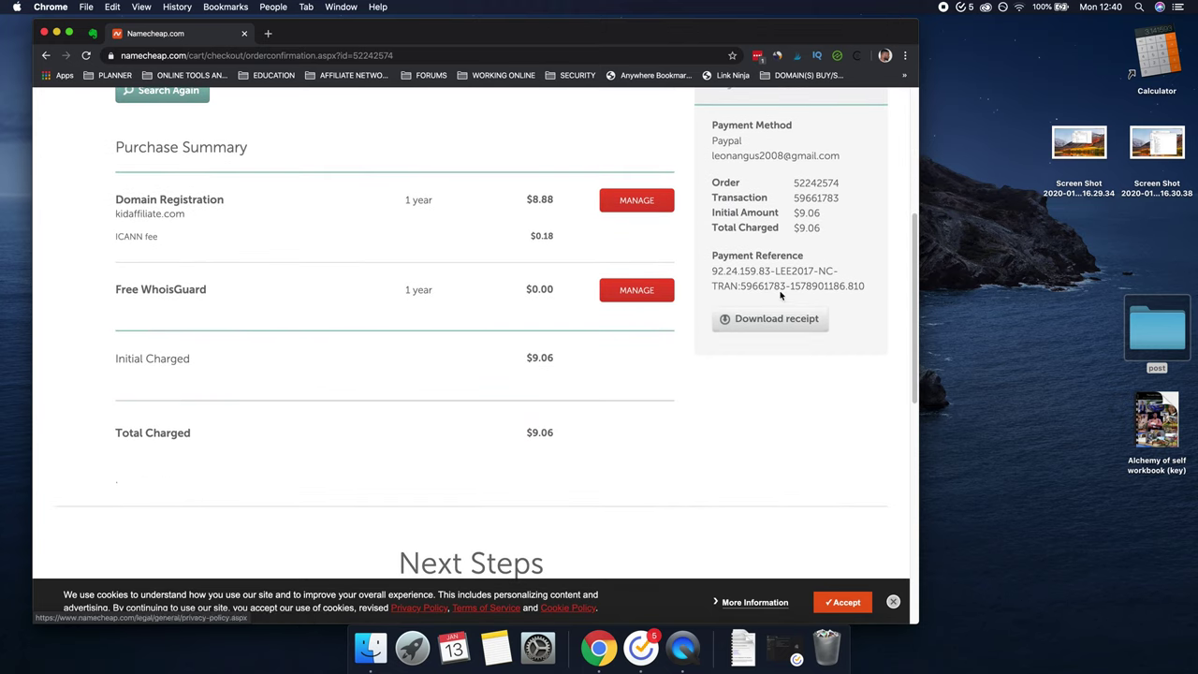
{"action": "left_click", "coordinate": [777, 319]}
{"action": "scroll", "coordinate": [746, 323], "scroll_direction": "down", "scroll_amount": 8}
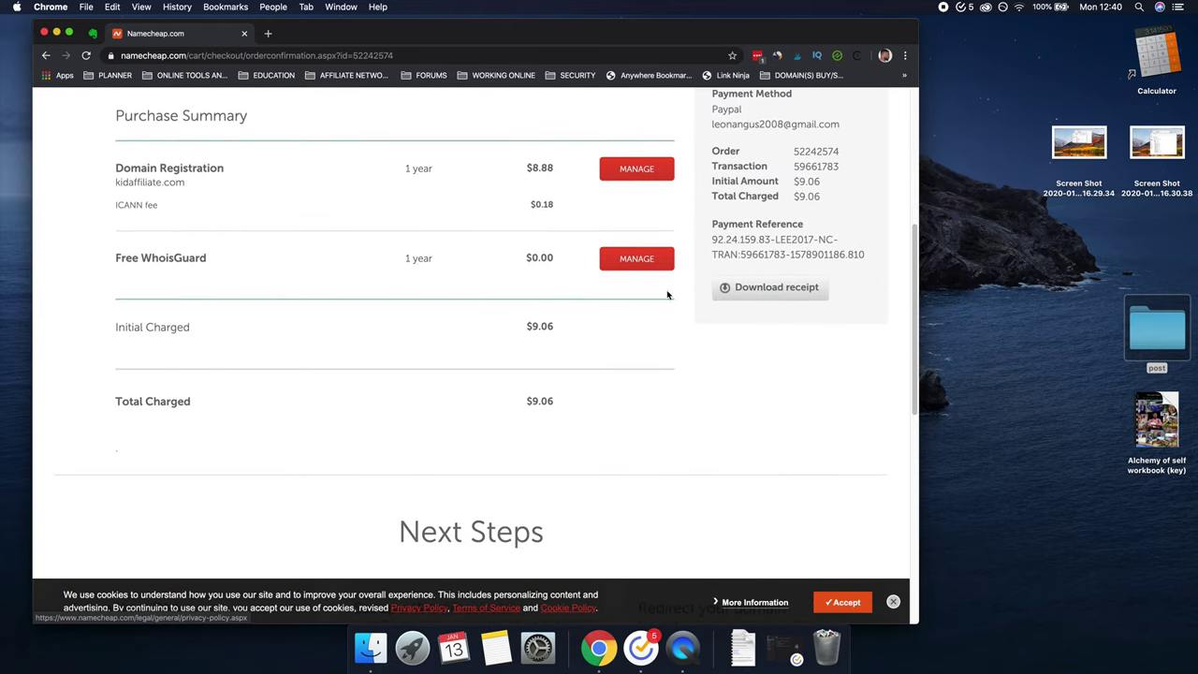
{"action": "scroll", "coordinate": [660, 298], "scroll_direction": "up", "scroll_amount": 3}
{"action": "scroll", "coordinate": [723, 366], "scroll_direction": "down", "scroll_amount": 1}
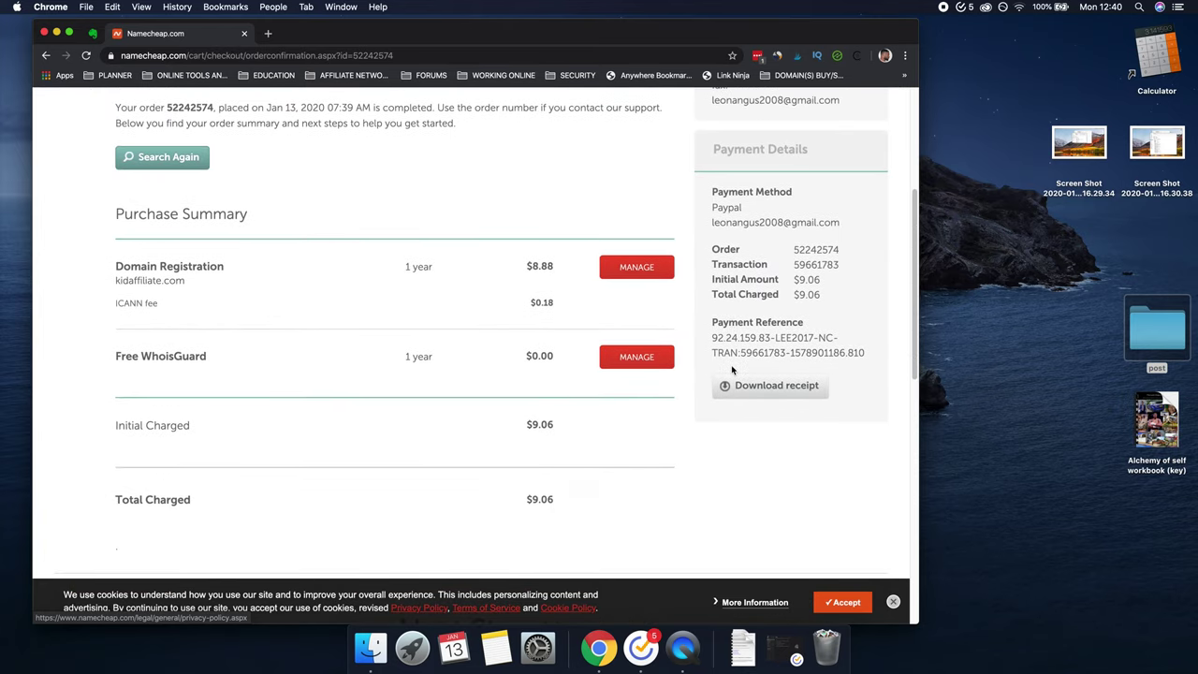
{"action": "scroll", "coordinate": [721, 334], "scroll_direction": "up", "scroll_amount": 2}
{"action": "scroll", "coordinate": [599, 314], "scroll_direction": "up", "scroll_amount": 4}
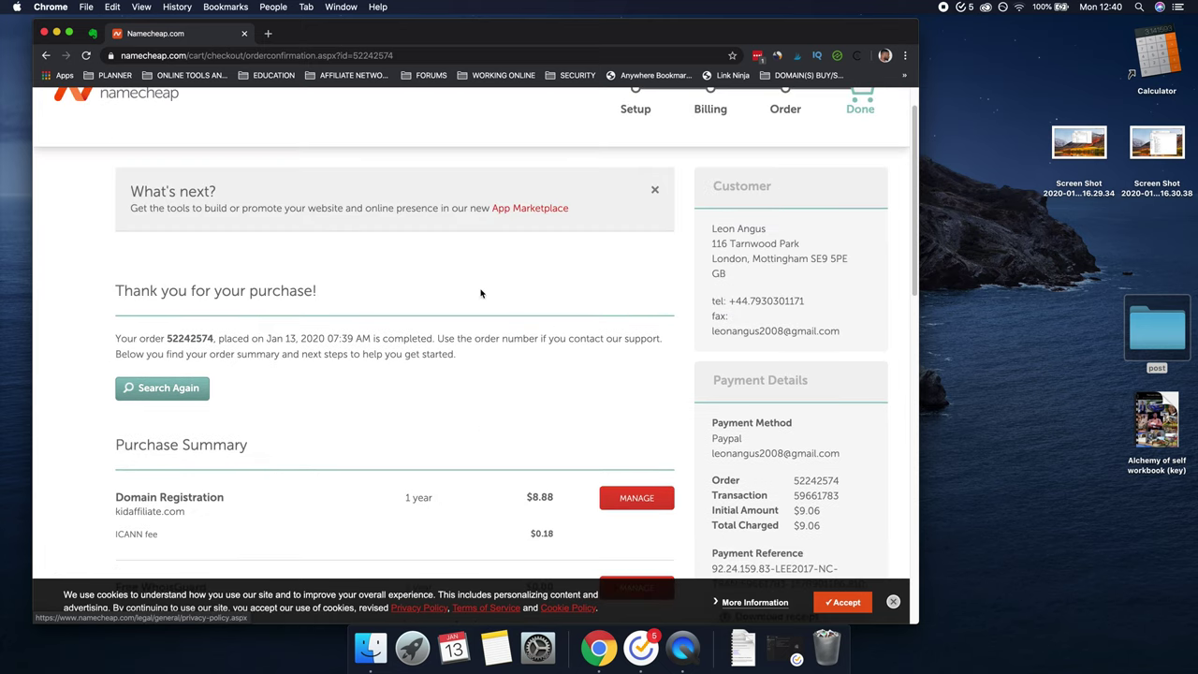
{"action": "scroll", "coordinate": [398, 321], "scroll_direction": "down", "scroll_amount": 7}
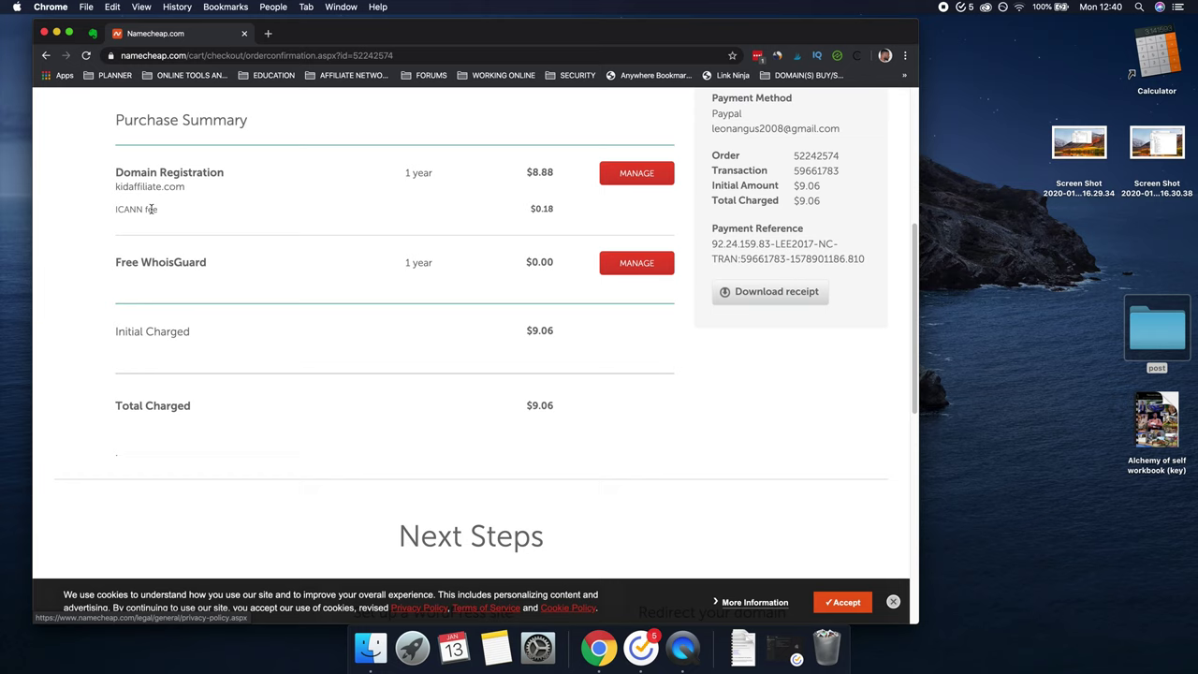
{"action": "left_click_drag", "start_coordinate": [115, 187], "coordinate": [505, 206]}
{"action": "scroll", "coordinate": [554, 457], "scroll_direction": "up", "scroll_amount": 7}
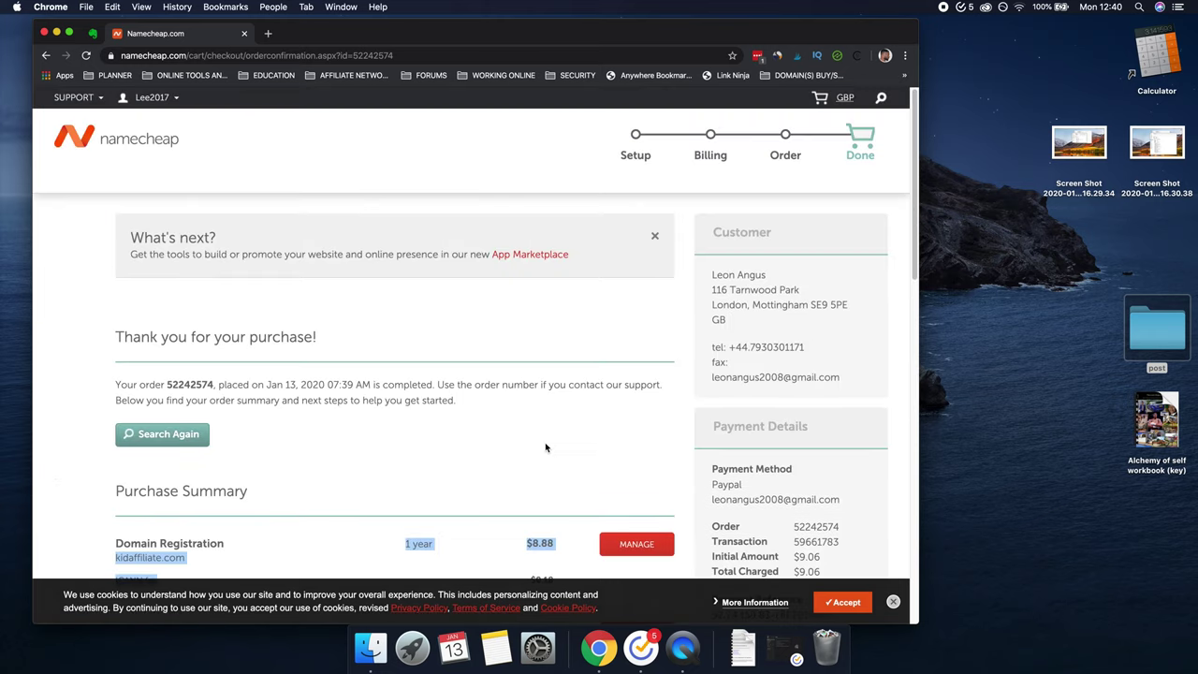
{"action": "left_click", "coordinate": [448, 315]}
{"action": "scroll", "coordinate": [430, 375], "scroll_direction": "down", "scroll_amount": 1}
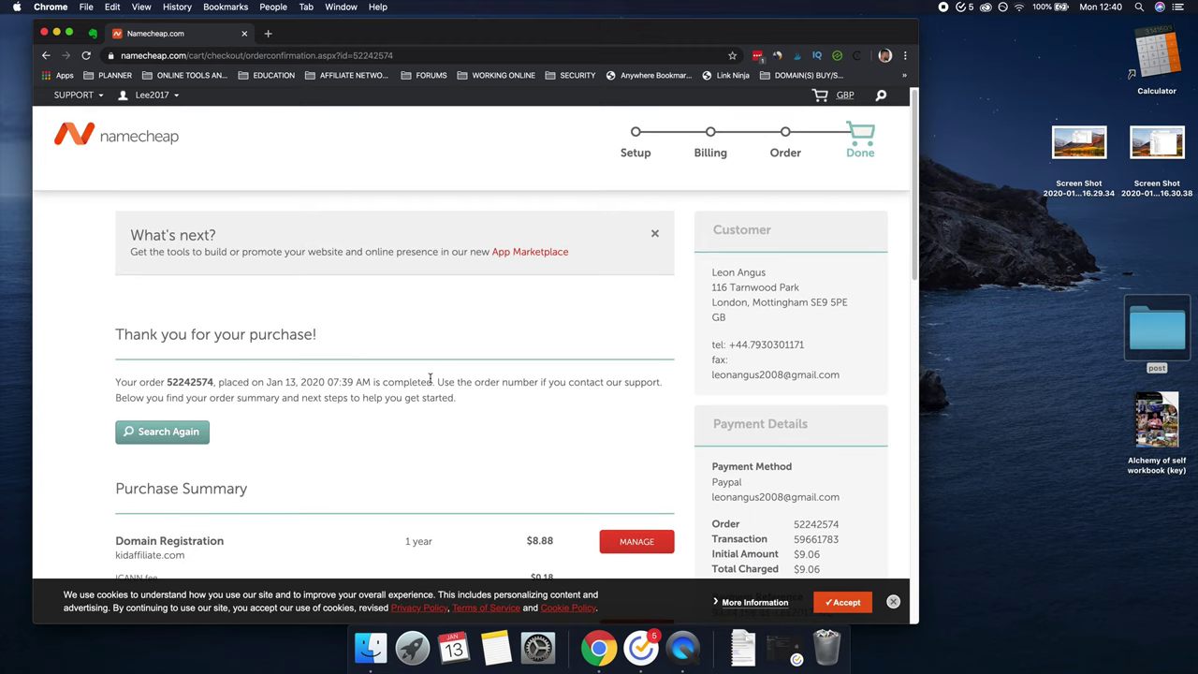
Load SiteGround in a new tab and browse down to its Web, WordPress and Cloud hosting cards.
{"action": "left_click", "coordinate": [268, 34]}
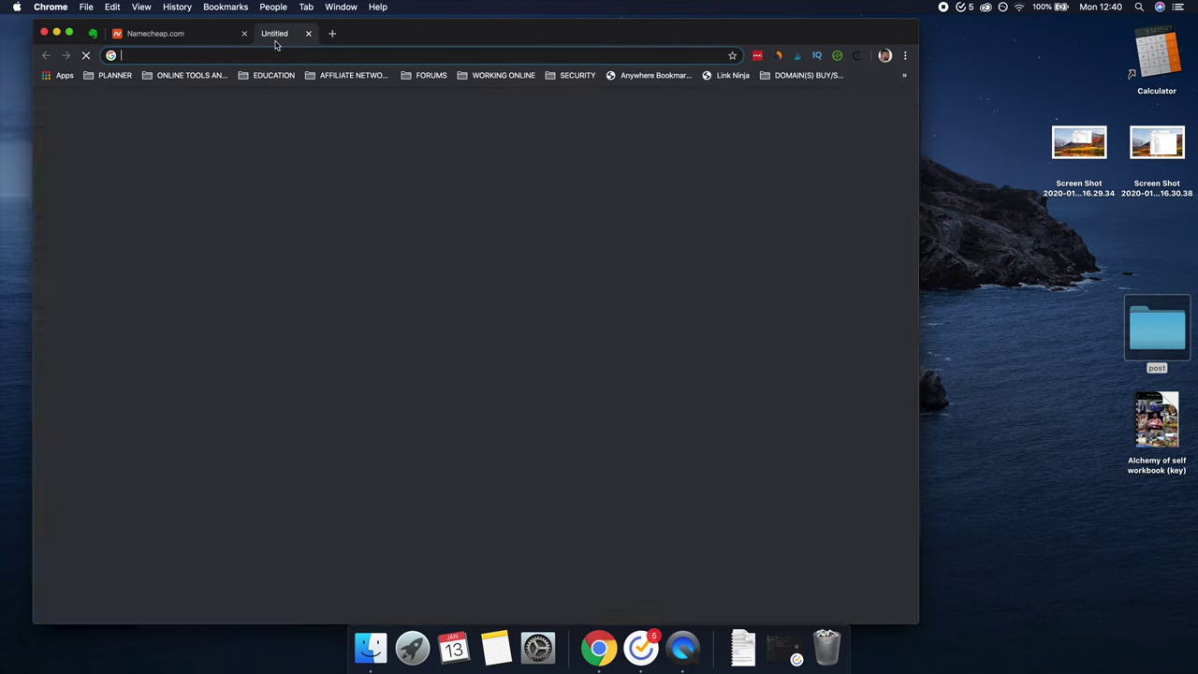
{"action": "type", "text": "sitegroun"}
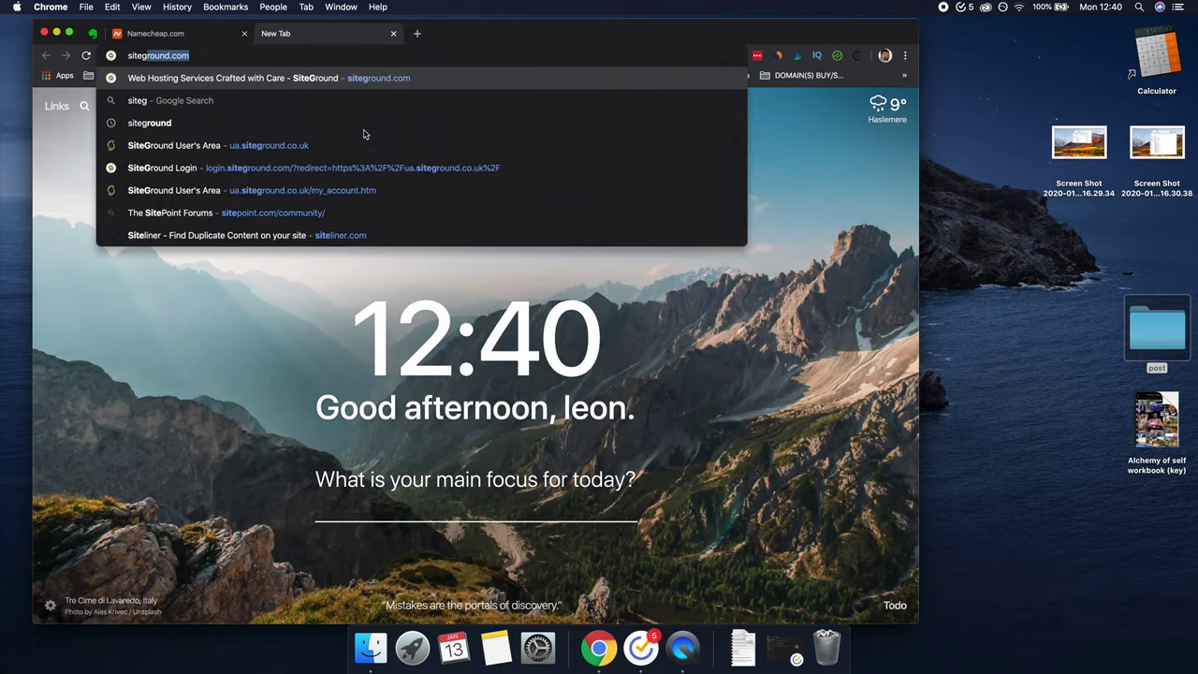
{"action": "type", "text": "d.co.uk"}
{"action": "key", "text": "Return"}
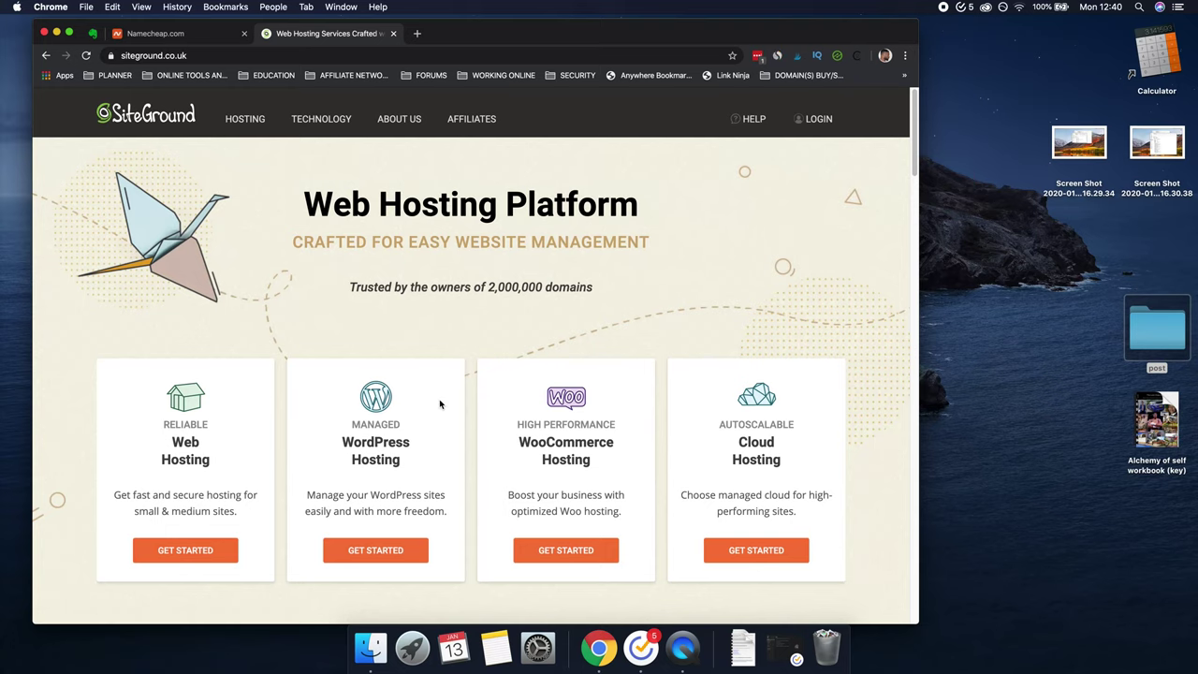
{"action": "scroll", "coordinate": [435, 407], "scroll_direction": "down", "scroll_amount": 1}
{"action": "scroll", "coordinate": [436, 405], "scroll_direction": "down", "scroll_amount": 1}
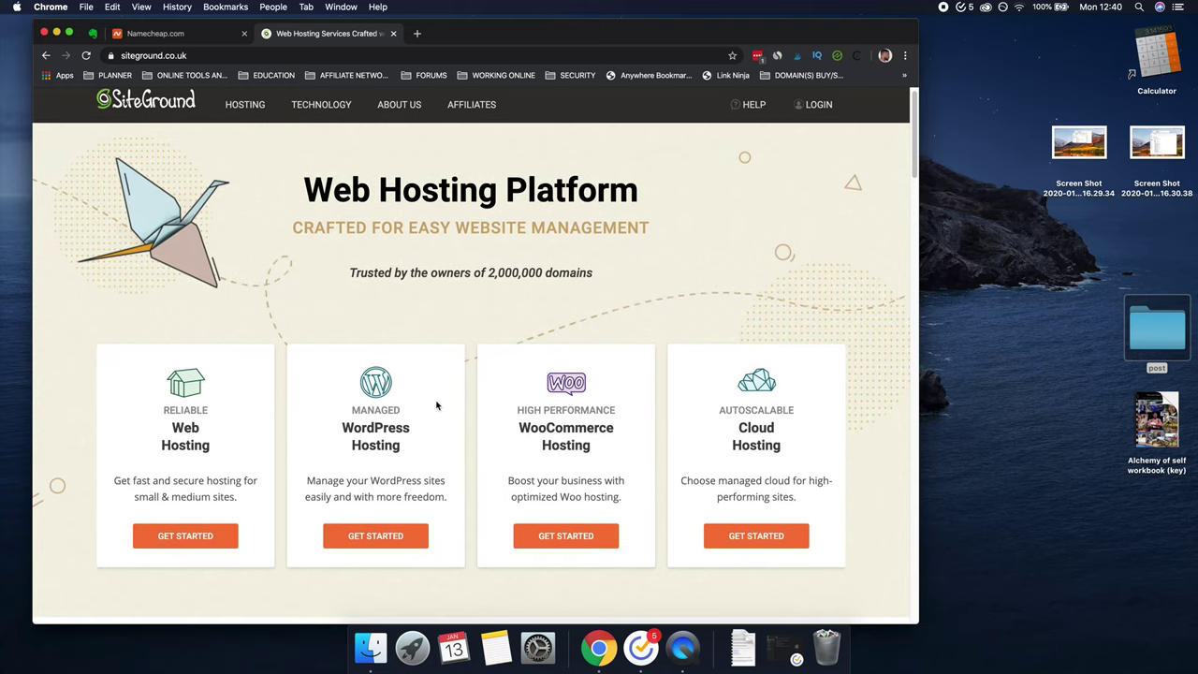
{"action": "scroll", "coordinate": [436, 405], "scroll_direction": "down", "scroll_amount": 2}
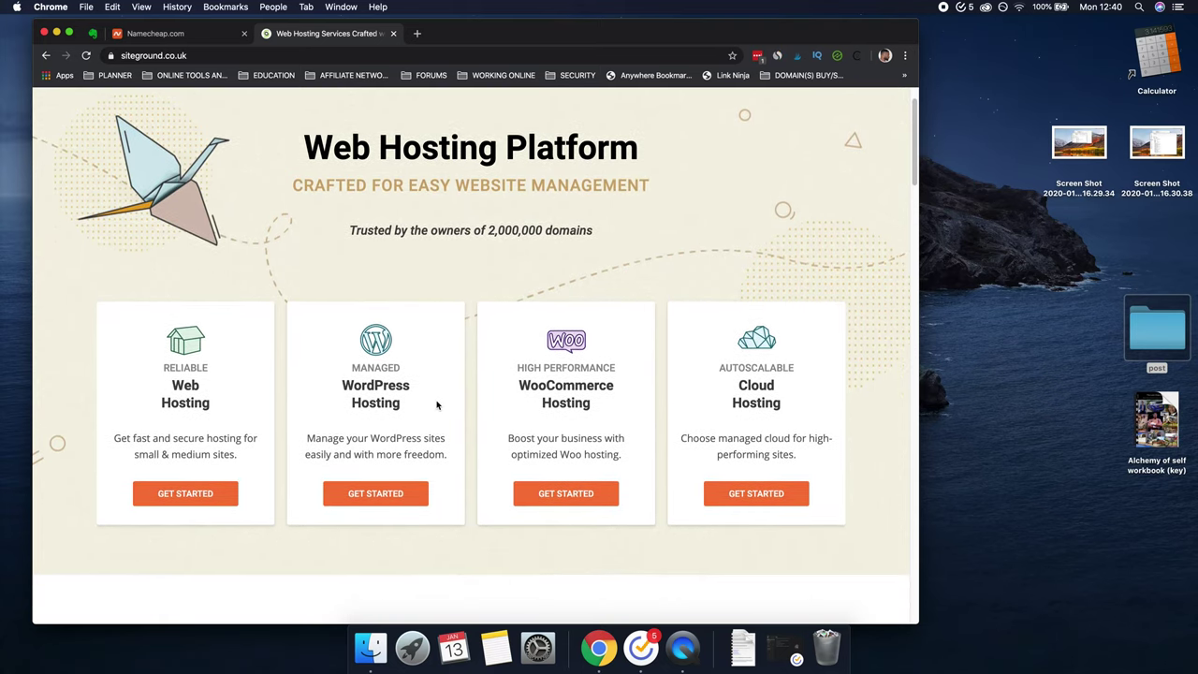
{"action": "scroll", "coordinate": [436, 405], "scroll_direction": "down", "scroll_amount": 2}
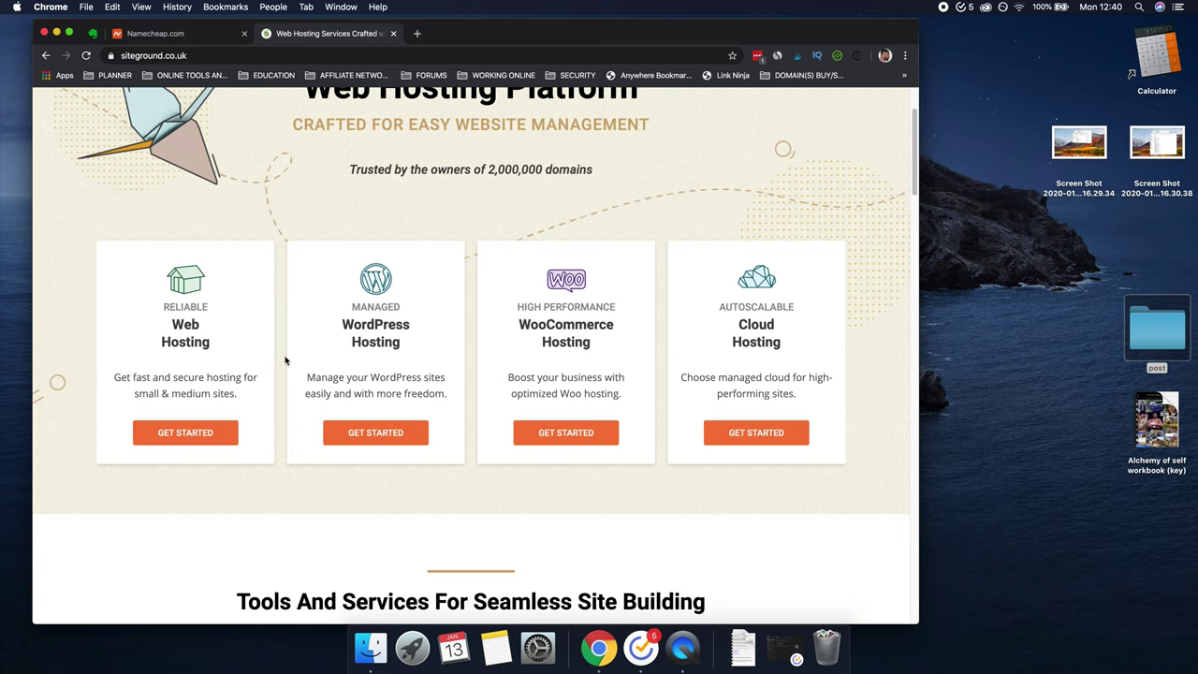
{"action": "scroll", "coordinate": [286, 361], "scroll_direction": "down", "scroll_amount": 2}
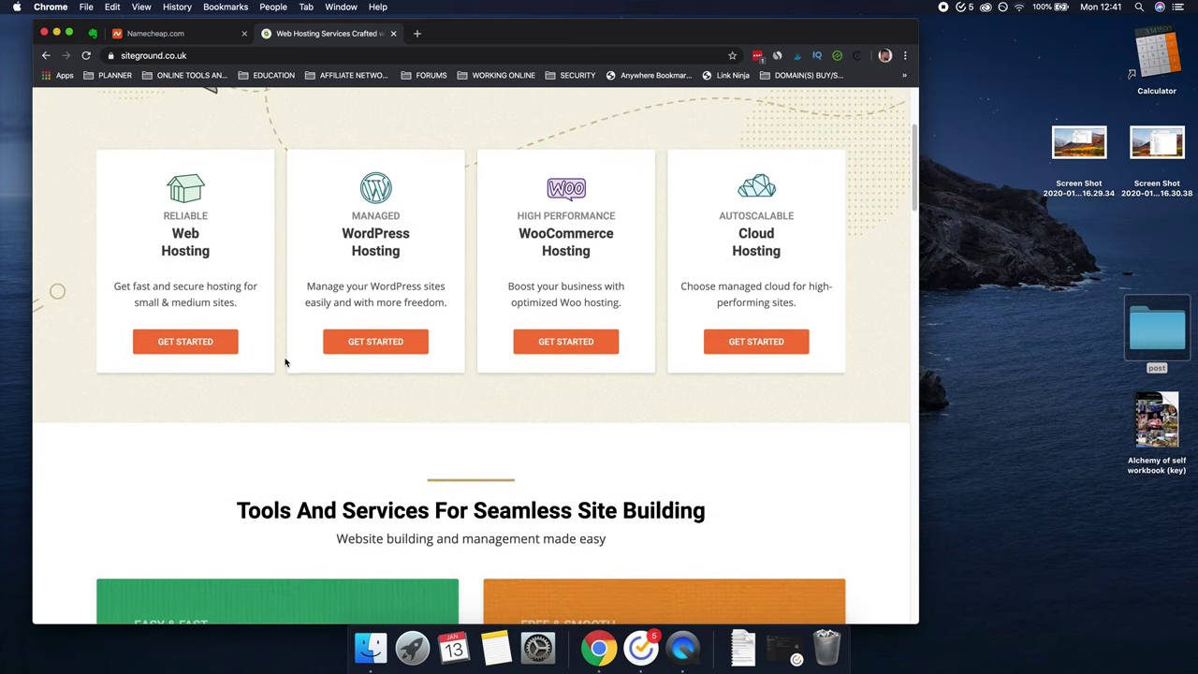
Open the Web Hosting plans and pick GrowBig at £4.95/mo.
{"action": "left_click", "coordinate": [205, 346]}
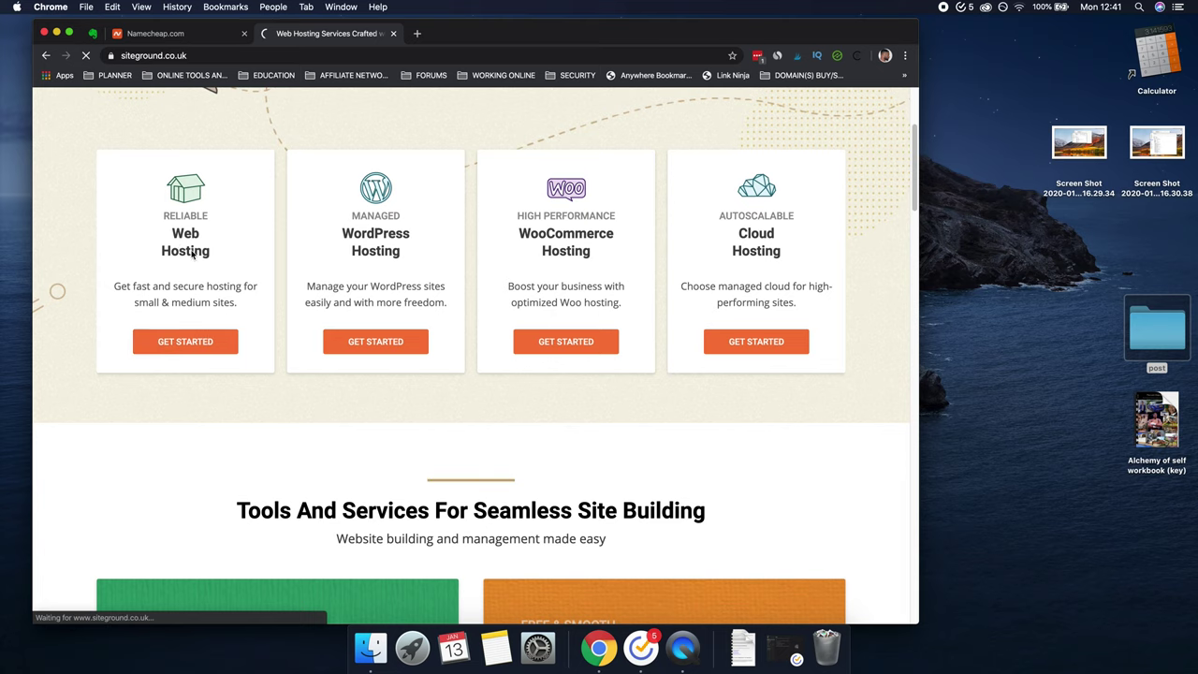
{"action": "scroll", "coordinate": [426, 428], "scroll_direction": "down", "scroll_amount": 3}
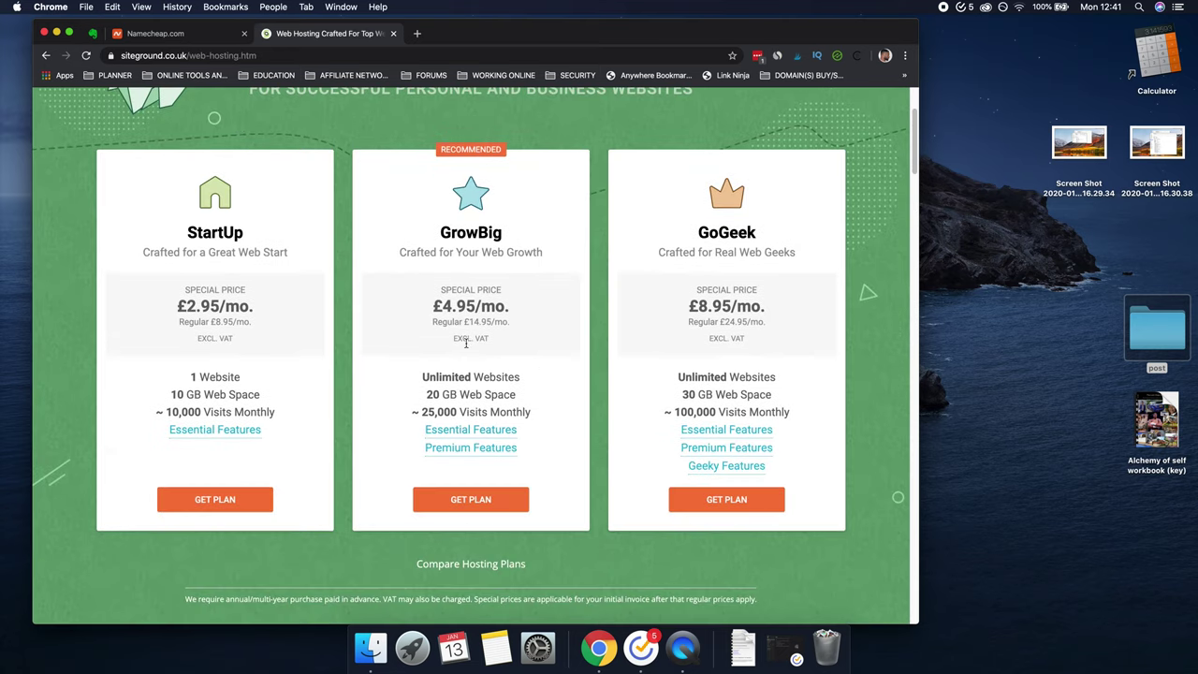
{"action": "left_click_drag", "start_coordinate": [438, 153], "coordinate": [515, 447]}
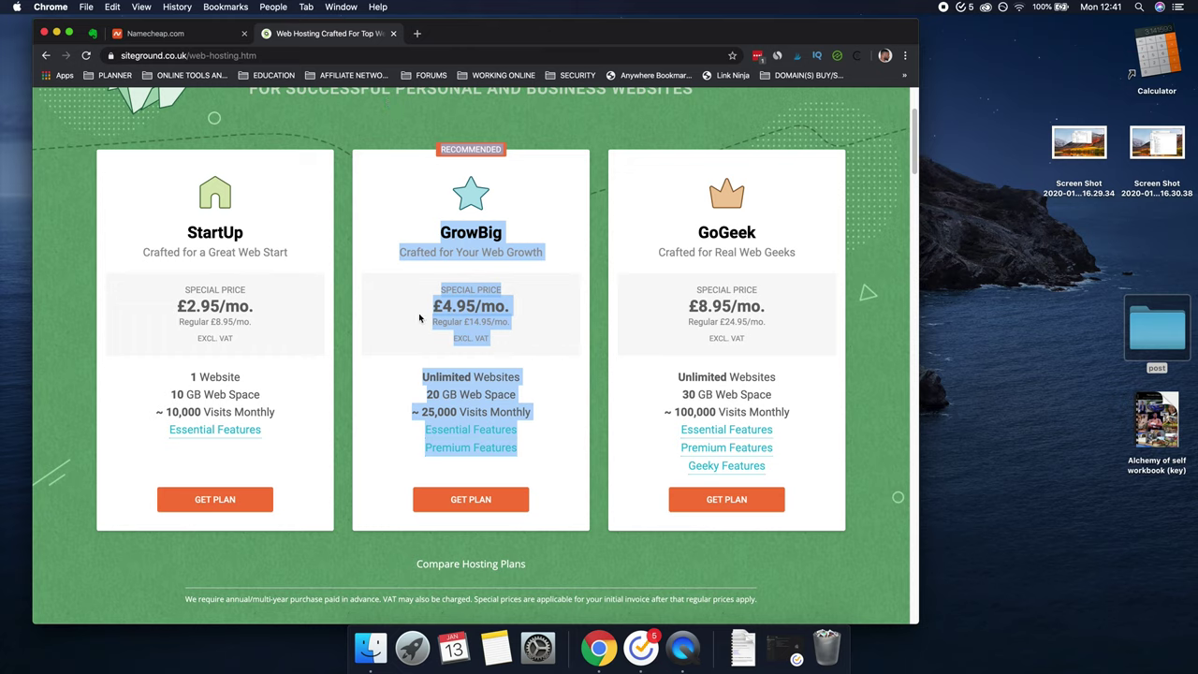
{"action": "left_click", "coordinate": [456, 506]}
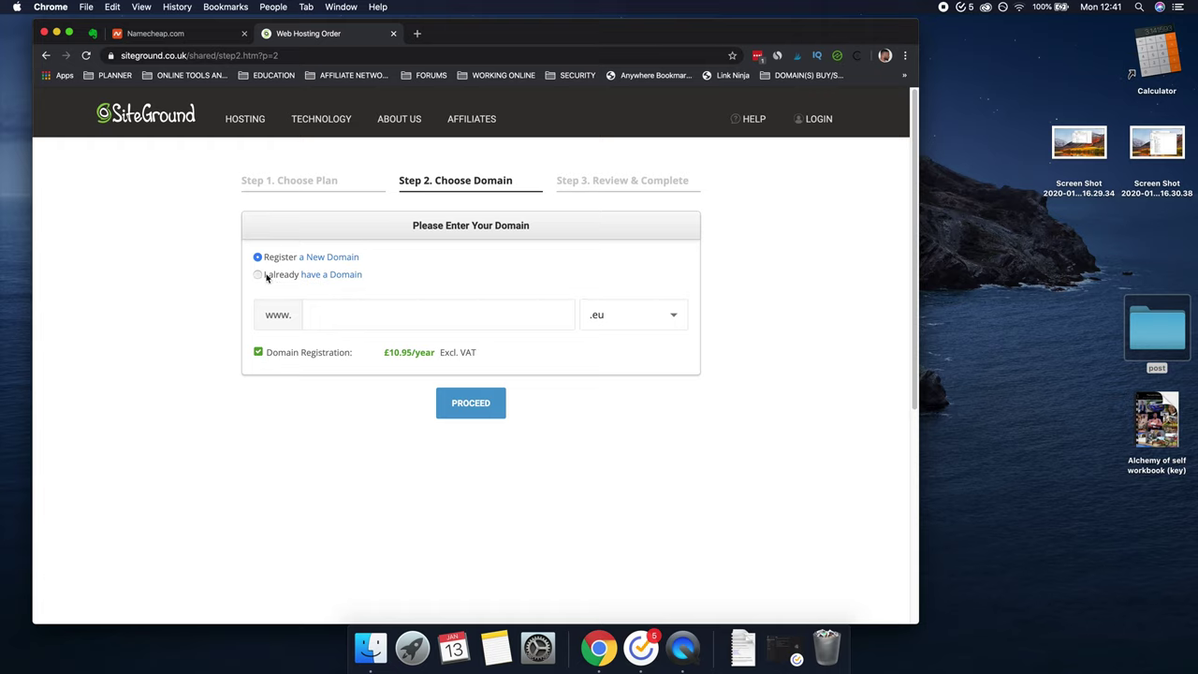
Enter kidaffiliate.com as an already-owned domain and proceed to Review & Complete.
{"action": "left_click", "coordinate": [266, 276]}
{"action": "left_click", "coordinate": [372, 315]}
{"action": "type", "text": "k"}
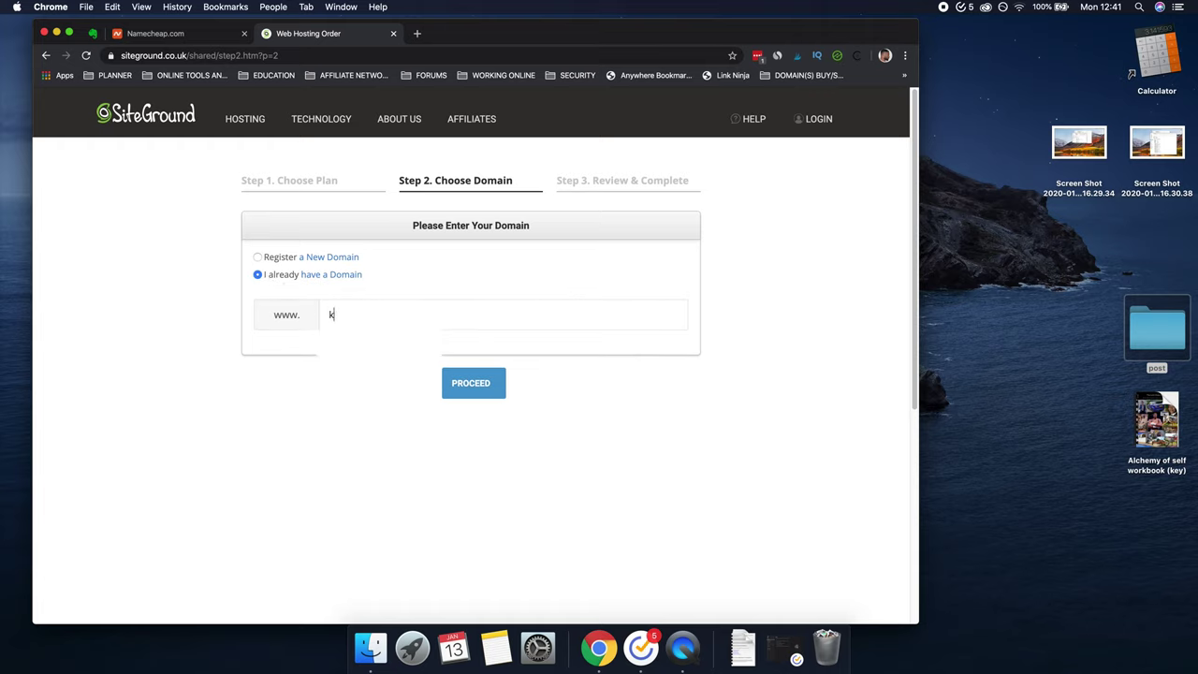
{"action": "type", "text": "idaffiliate.com"}
{"action": "left_click", "coordinate": [490, 385]}
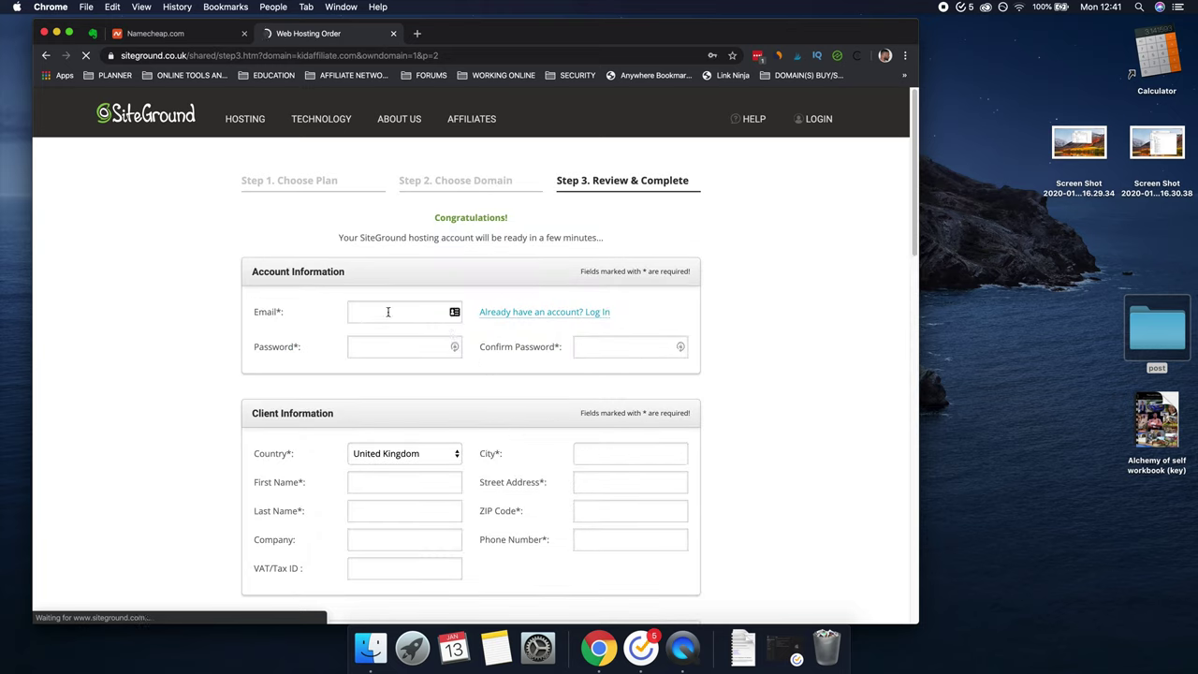
Fill the account email and password from Chrome's saved login.
{"action": "left_click", "coordinate": [387, 312]}
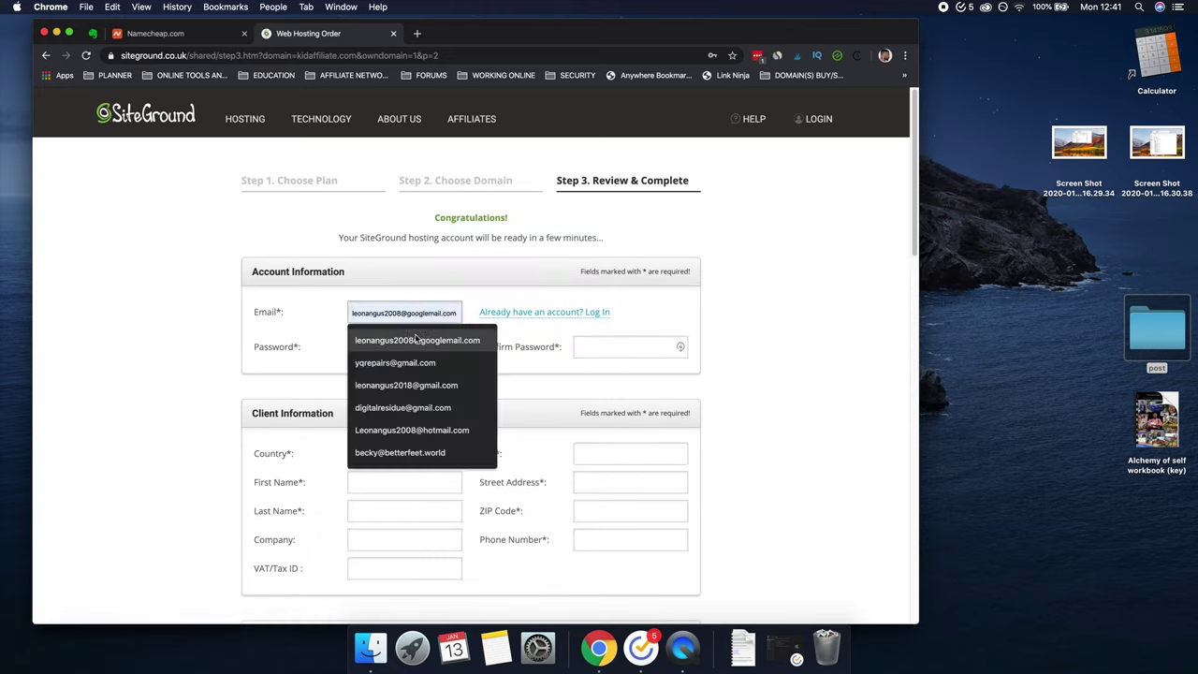
{"action": "left_click", "coordinate": [417, 339]}
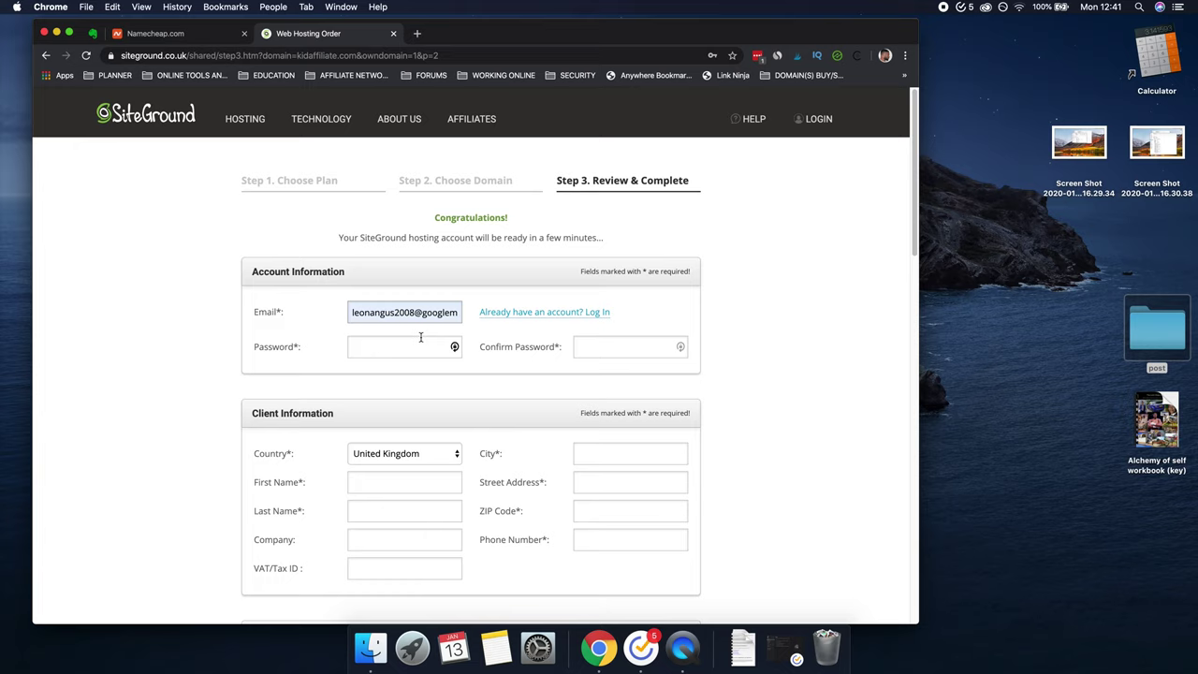
{"action": "left_click", "coordinate": [388, 343]}
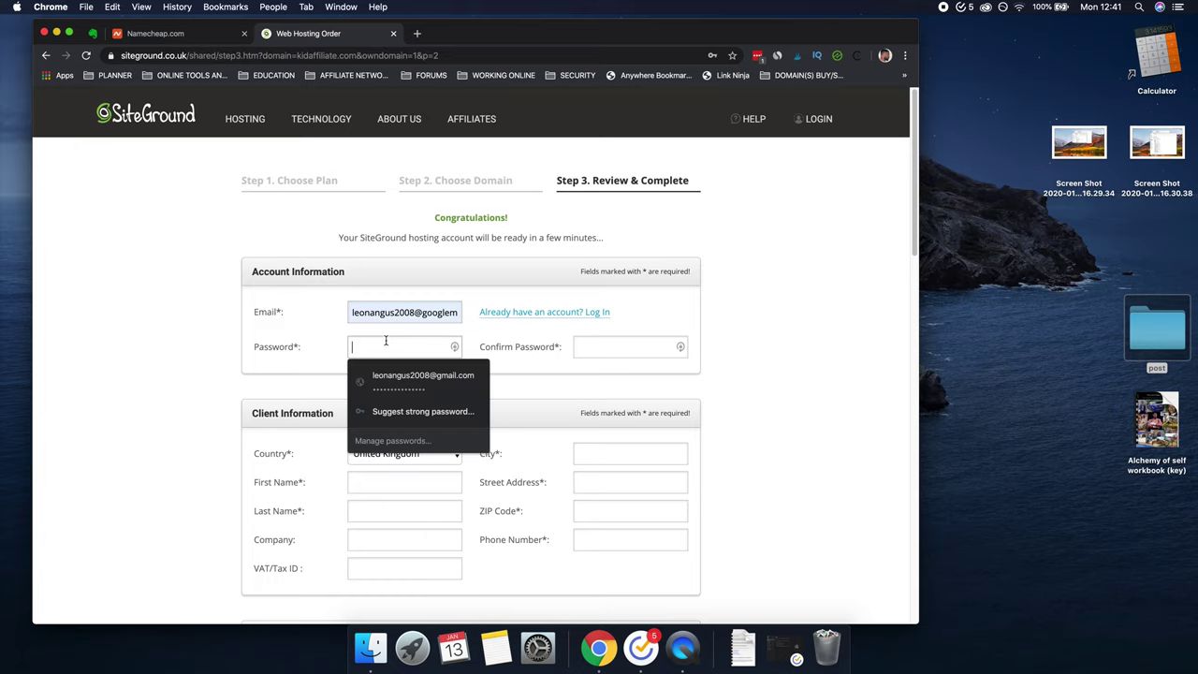
{"action": "left_click", "coordinate": [426, 377]}
{"action": "left_click", "coordinate": [615, 350]}
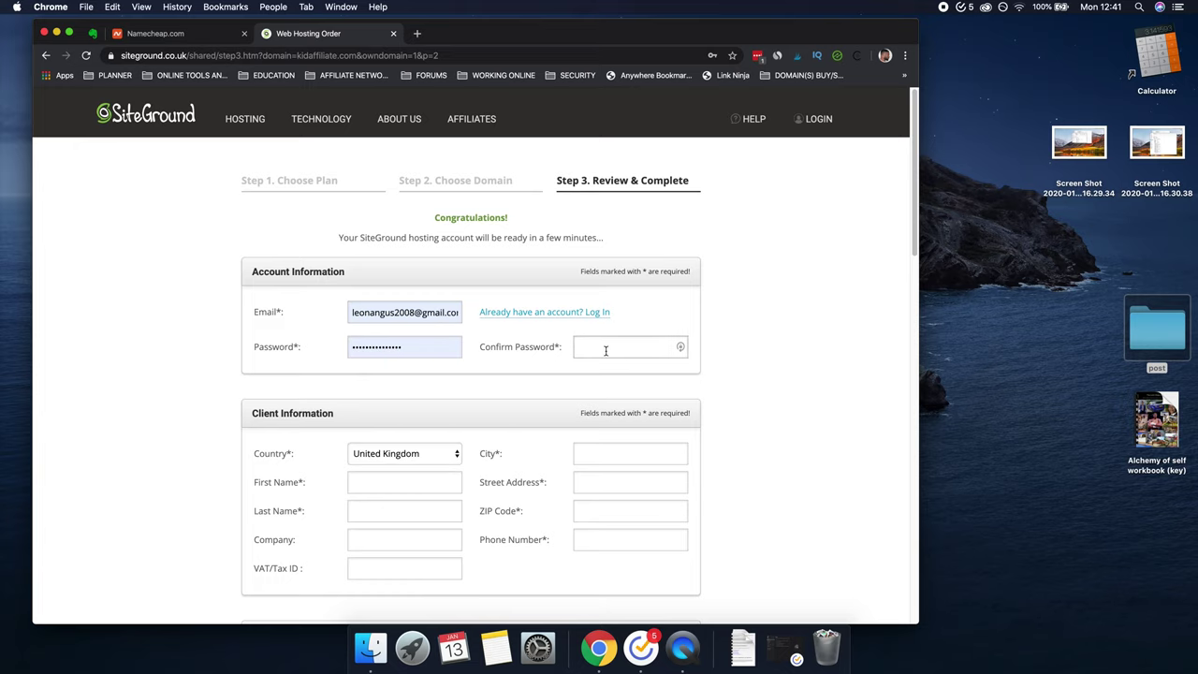
{"action": "scroll", "coordinate": [500, 437], "scroll_direction": "down", "scroll_amount": 3}
{"action": "left_click", "coordinate": [411, 399]}
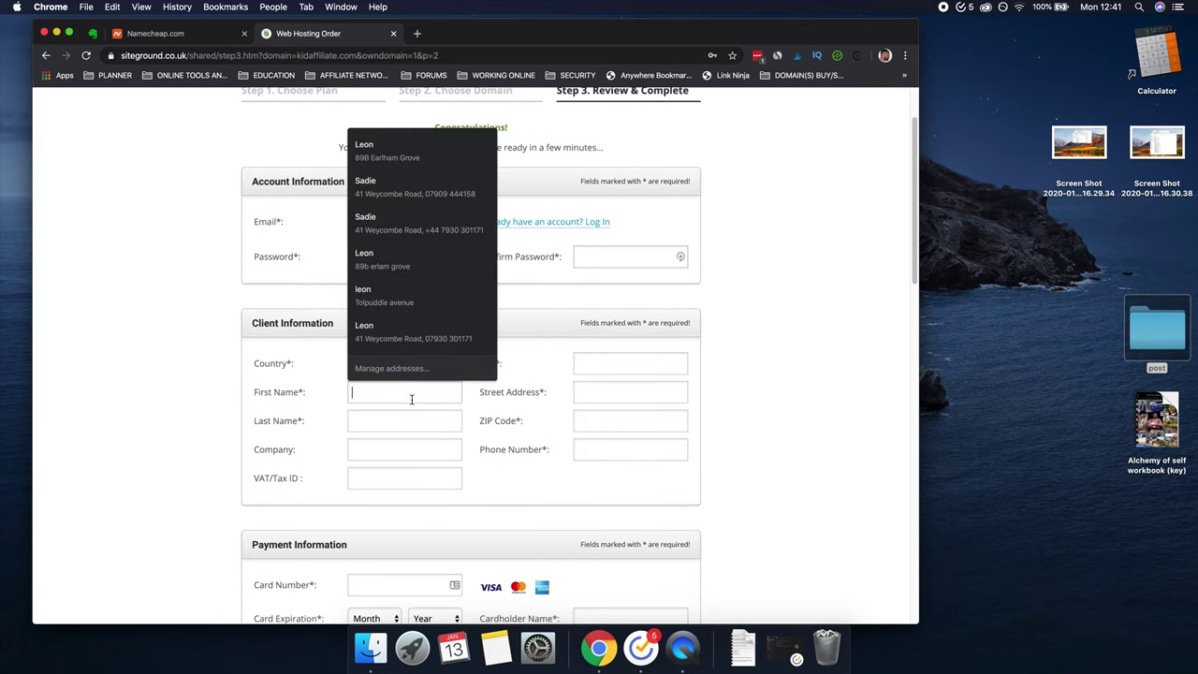
{"action": "scroll", "coordinate": [495, 460], "scroll_direction": "down", "scroll_amount": 10}
{"action": "scroll", "coordinate": [465, 409], "scroll_direction": "down", "scroll_amount": 1}
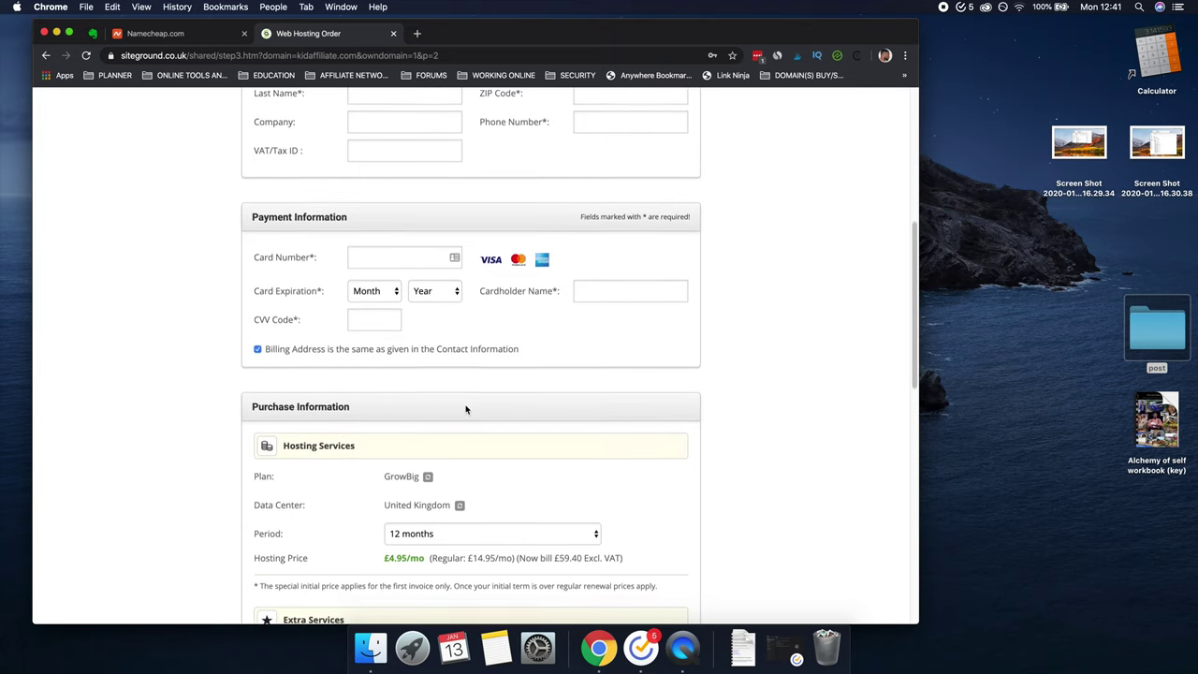
{"action": "scroll", "coordinate": [466, 409], "scroll_direction": "down", "scroll_amount": 3}
Keep the hosting period at 12 months and check the 71.28 GBP total.
{"action": "left_click", "coordinate": [490, 424]}
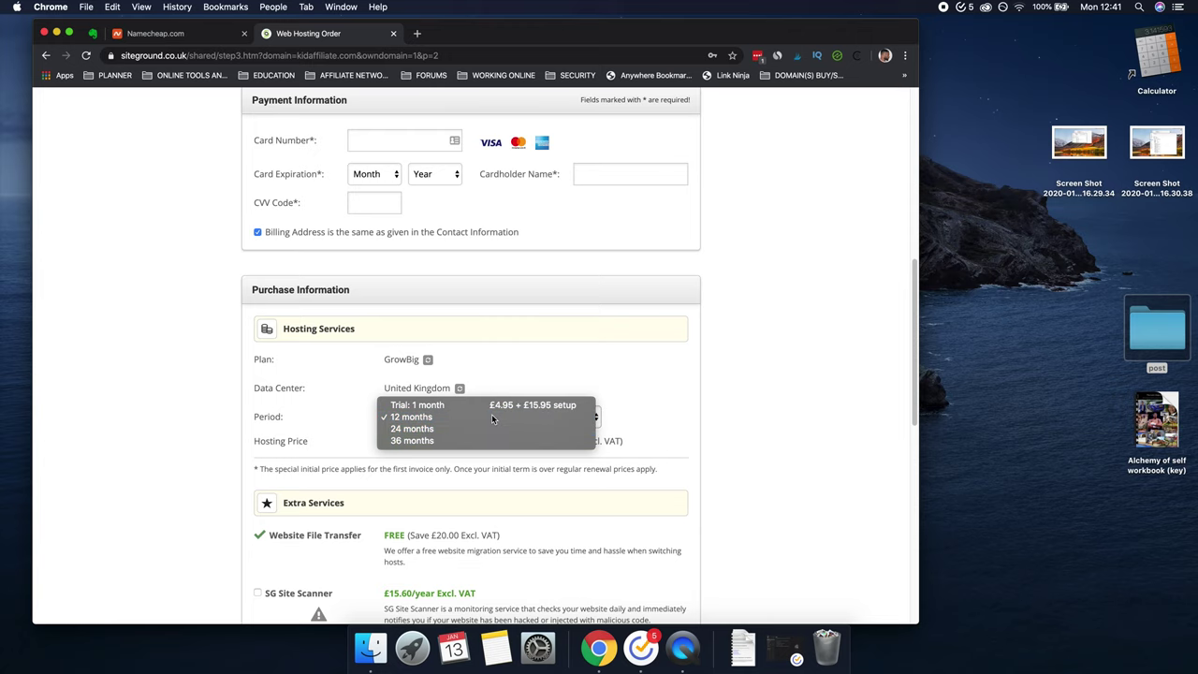
{"action": "left_click", "coordinate": [491, 417]}
{"action": "scroll", "coordinate": [612, 420], "scroll_direction": "down", "scroll_amount": 1}
{"action": "left_click", "coordinate": [525, 415]}
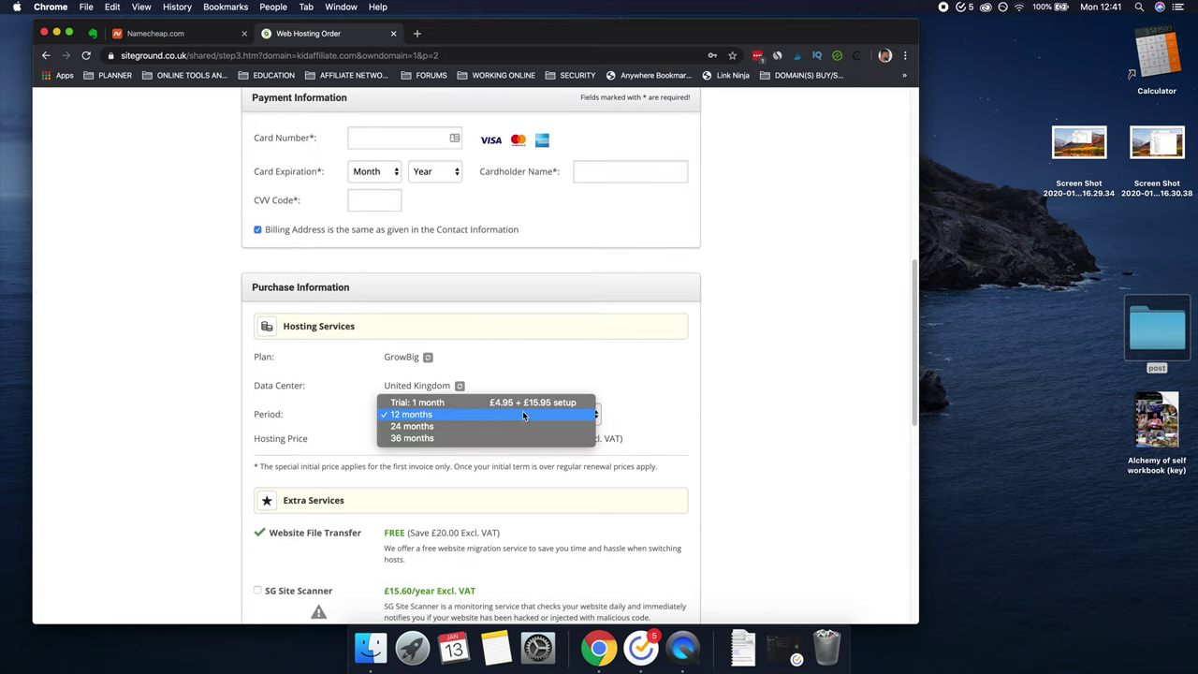
{"action": "left_click", "coordinate": [440, 413]}
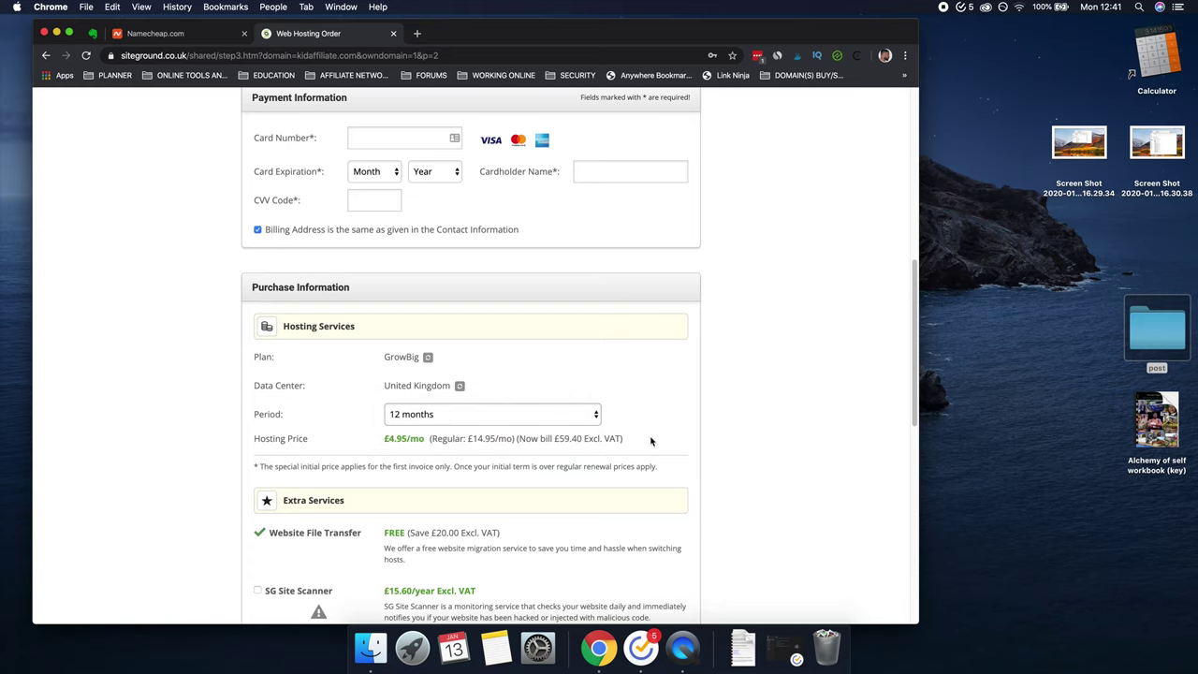
{"action": "scroll", "coordinate": [671, 443], "scroll_direction": "down", "scroll_amount": 1}
{"action": "scroll", "coordinate": [672, 443], "scroll_direction": "down", "scroll_amount": 3}
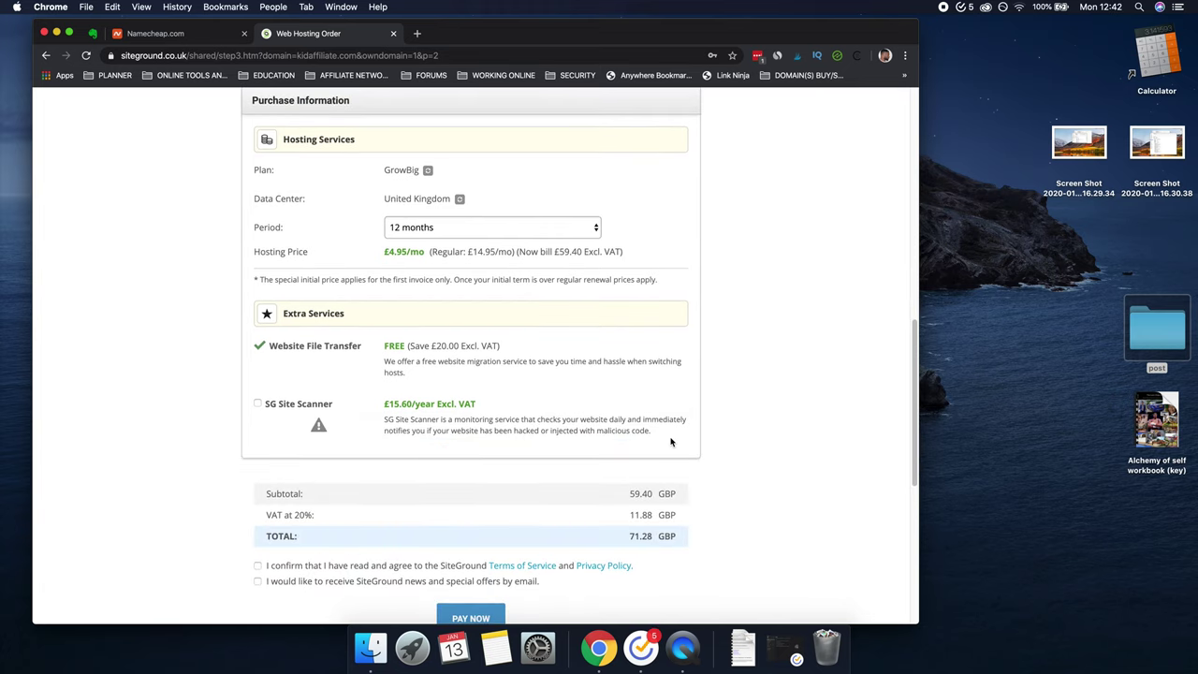
{"action": "scroll", "coordinate": [671, 443], "scroll_direction": "down", "scroll_amount": 1}
{"action": "double_click", "coordinate": [652, 526]}
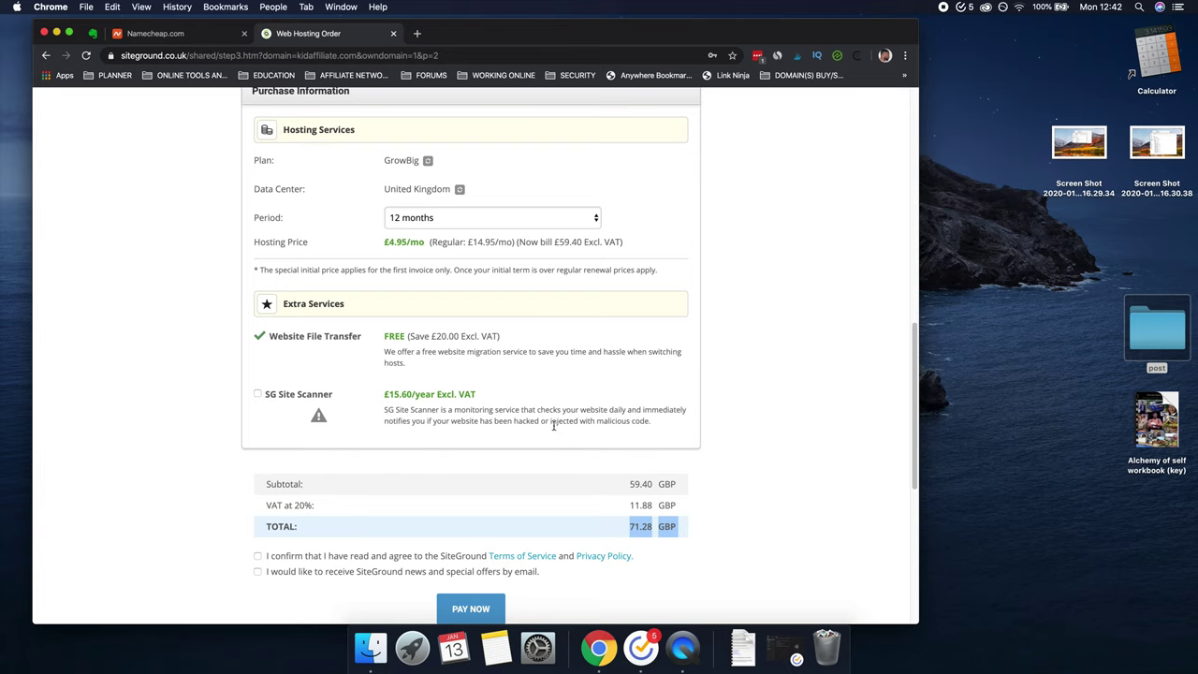
{"action": "scroll", "coordinate": [497, 463], "scroll_direction": "down", "scroll_amount": 2}
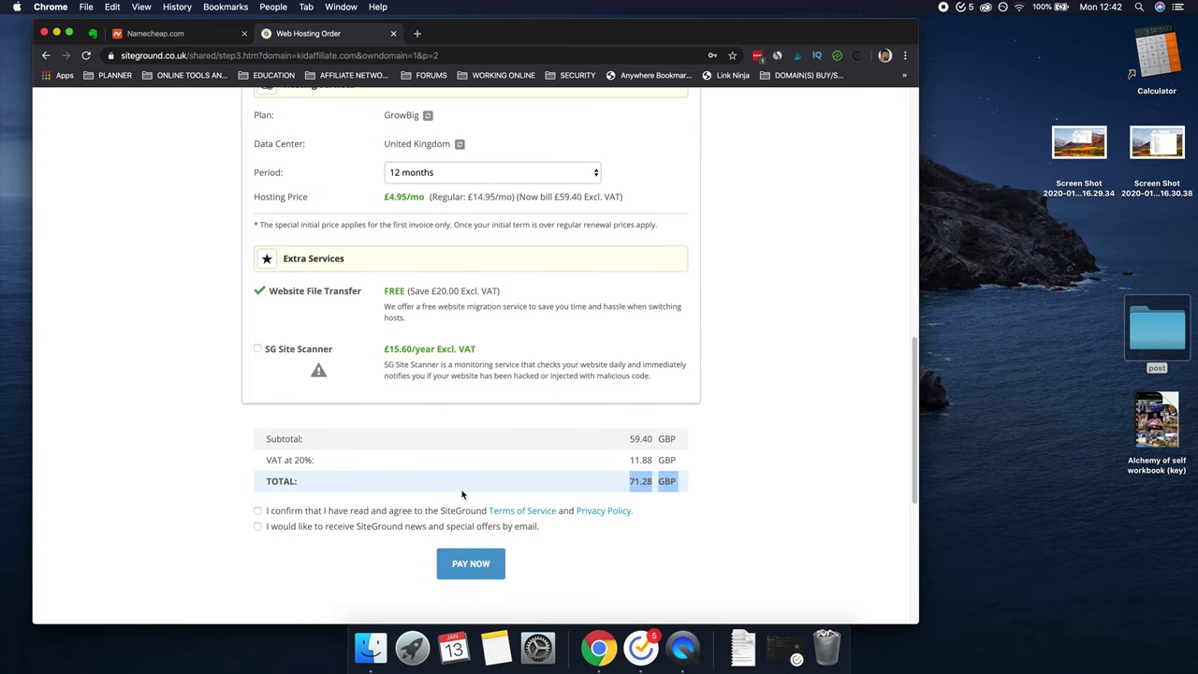
Agree to the Terms of Service and review the Site Scanner, file transfer and £4.95/mo pricing.
{"action": "left_click", "coordinate": [258, 512]}
{"action": "left_click_drag", "start_coordinate": [397, 349], "coordinate": [526, 362]}
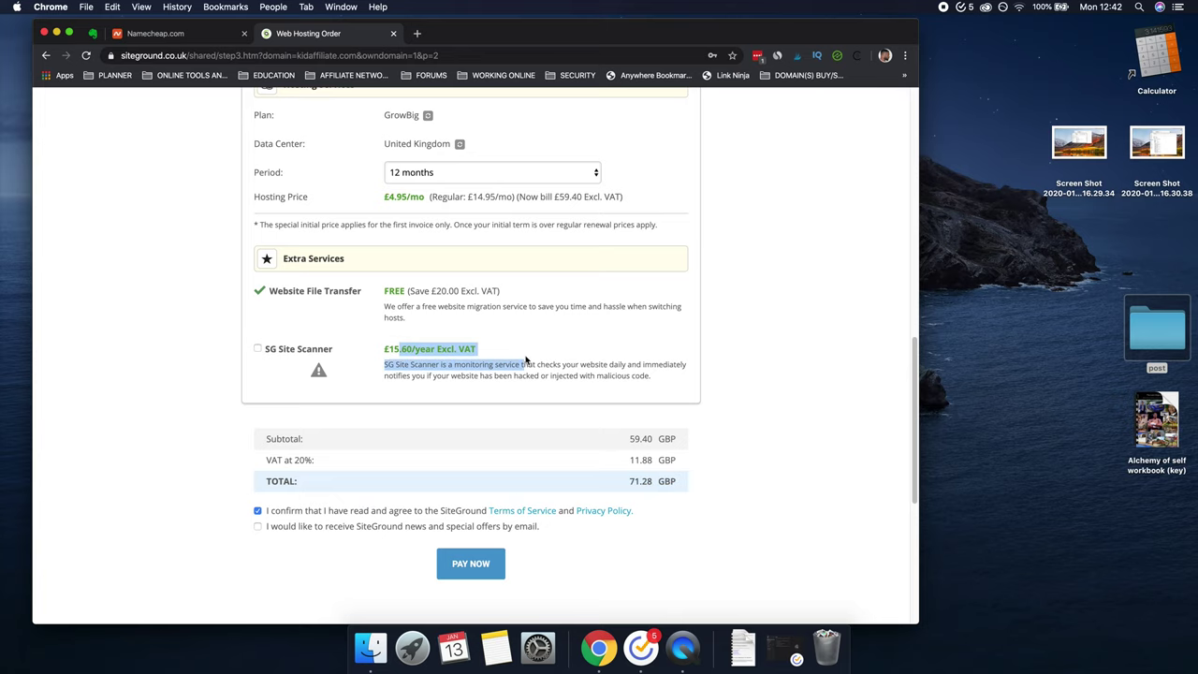
{"action": "left_click", "coordinate": [439, 378]}
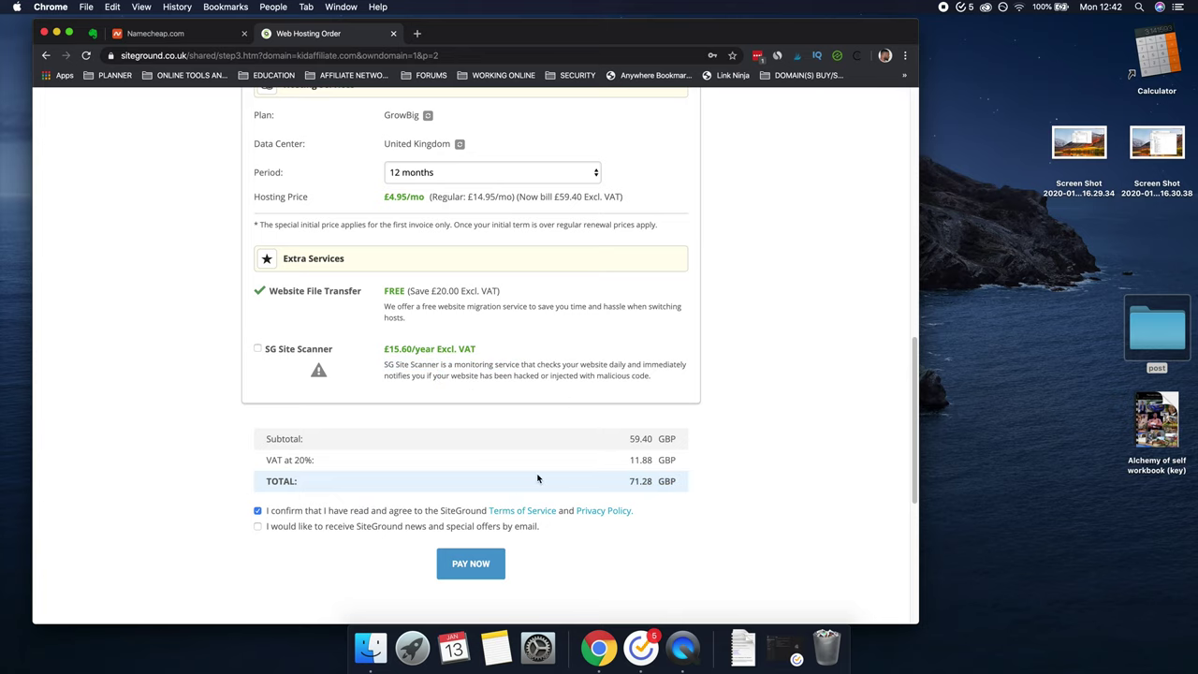
{"action": "scroll", "coordinate": [538, 479], "scroll_direction": "down", "scroll_amount": 1}
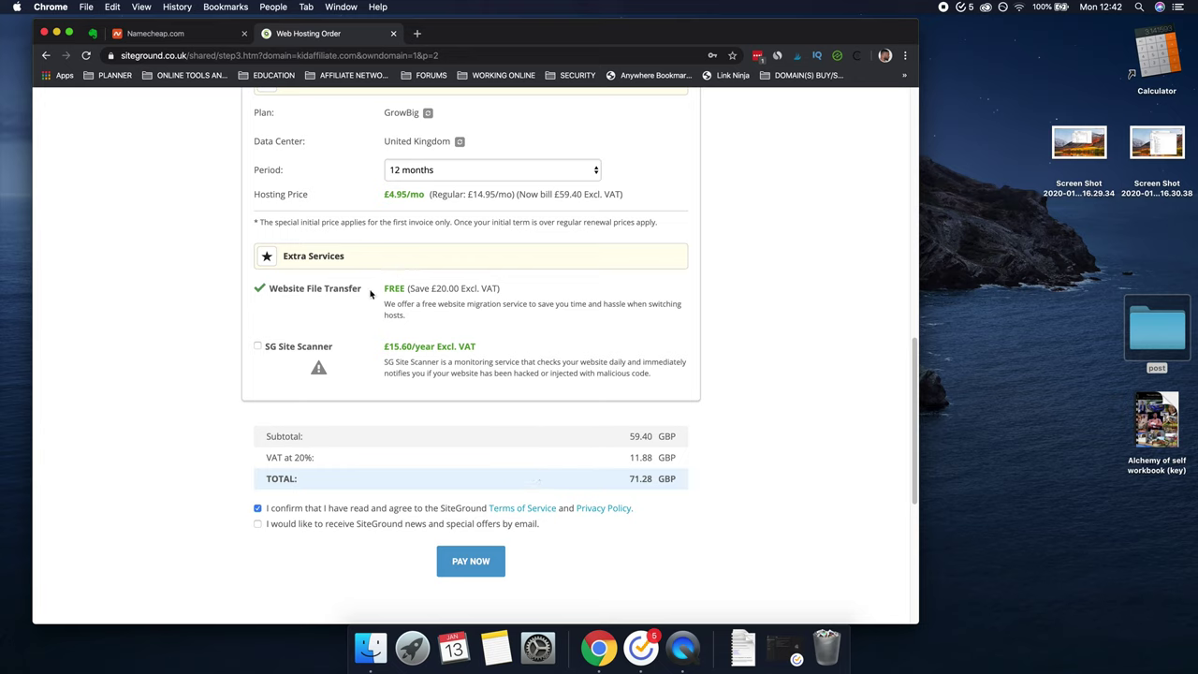
{"action": "left_click_drag", "start_coordinate": [385, 288], "coordinate": [417, 304]}
{"action": "left_click_drag", "start_coordinate": [382, 197], "coordinate": [427, 197]}
{"action": "double_click", "coordinate": [674, 490]}
{"action": "scroll", "coordinate": [620, 473], "scroll_direction": "down", "scroll_amount": 4}
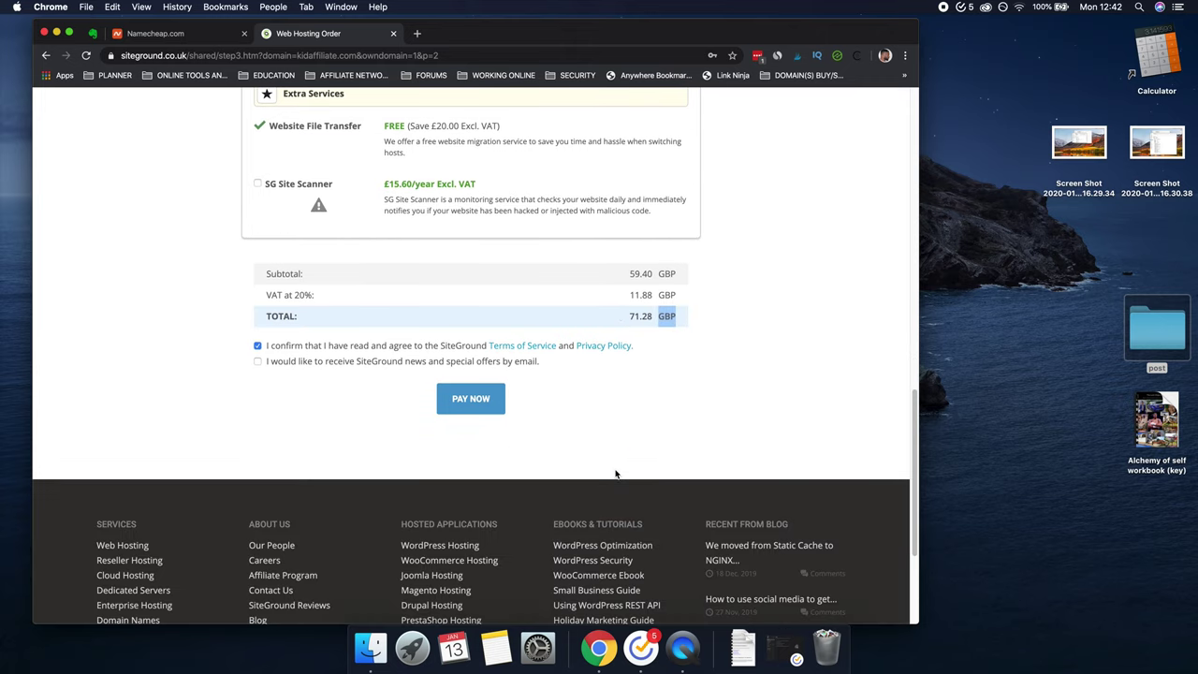
{"action": "scroll", "coordinate": [598, 477], "scroll_direction": "up", "scroll_amount": 15}
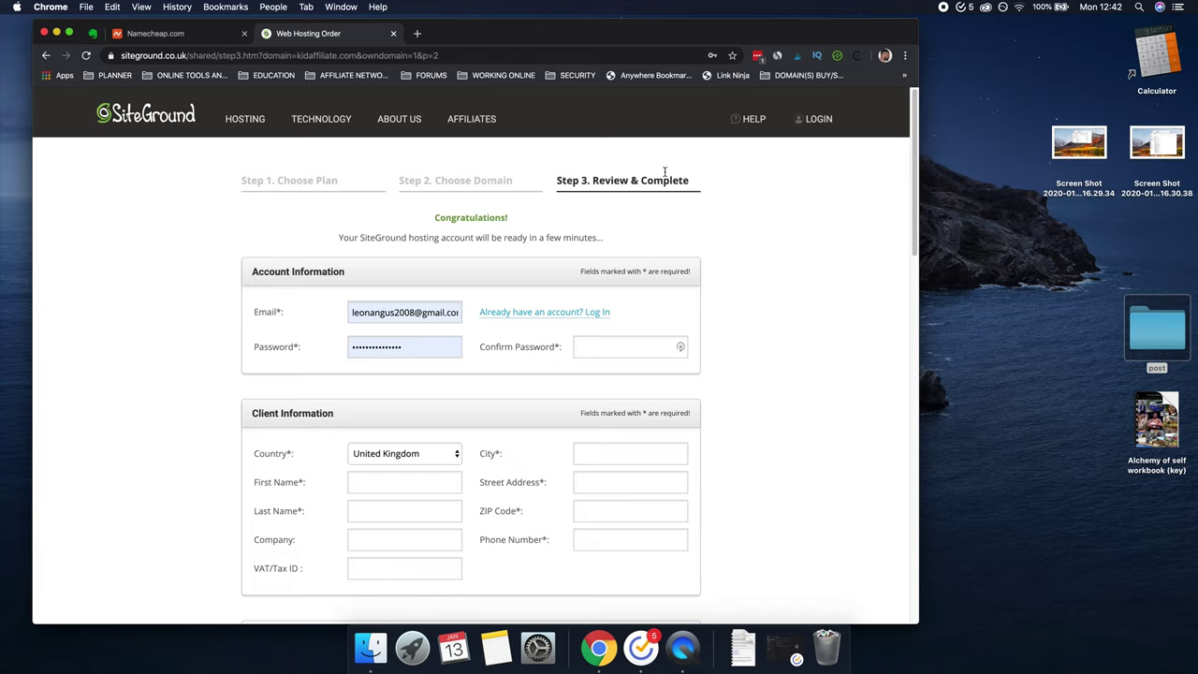
Sign in to SiteGround through the header LOGIN using the saved password.
{"action": "left_click", "coordinate": [814, 119]}
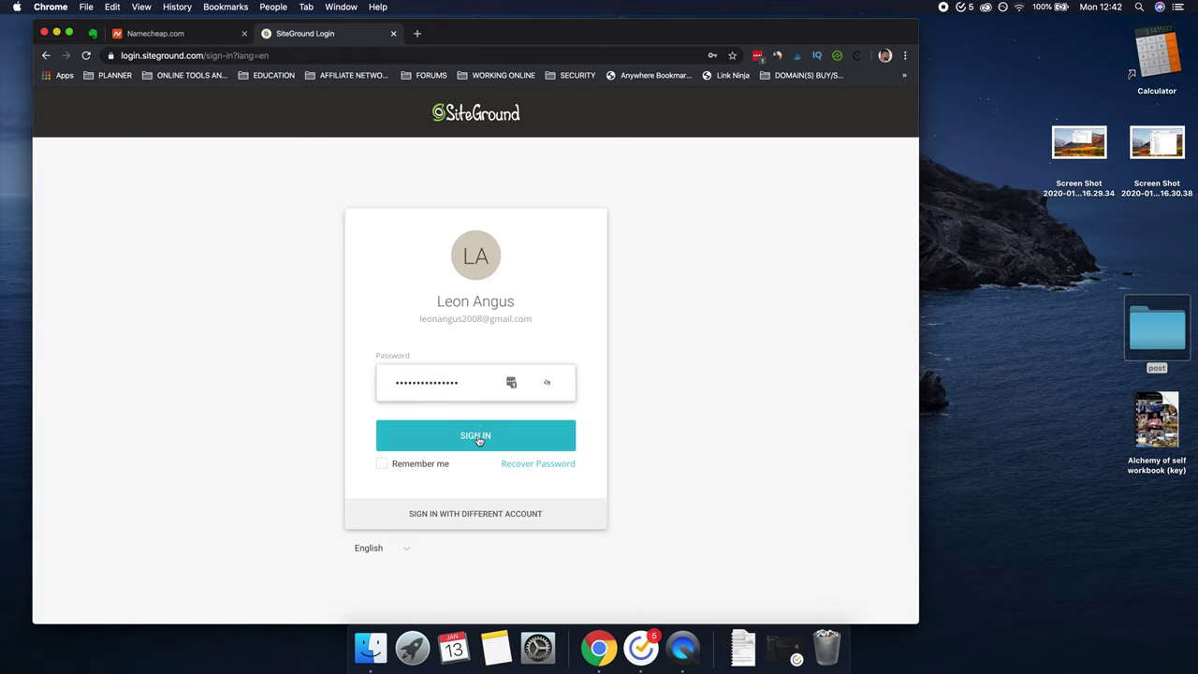
{"action": "left_click", "coordinate": [477, 438]}
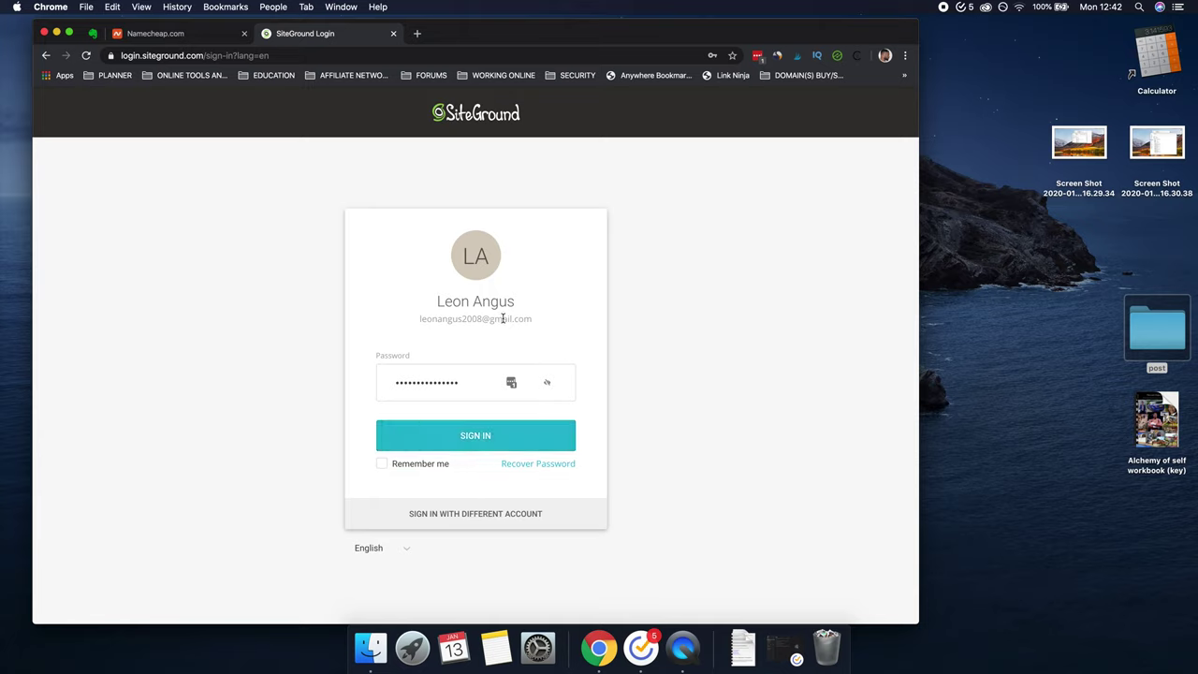
{"action": "left_click", "coordinate": [457, 438]}
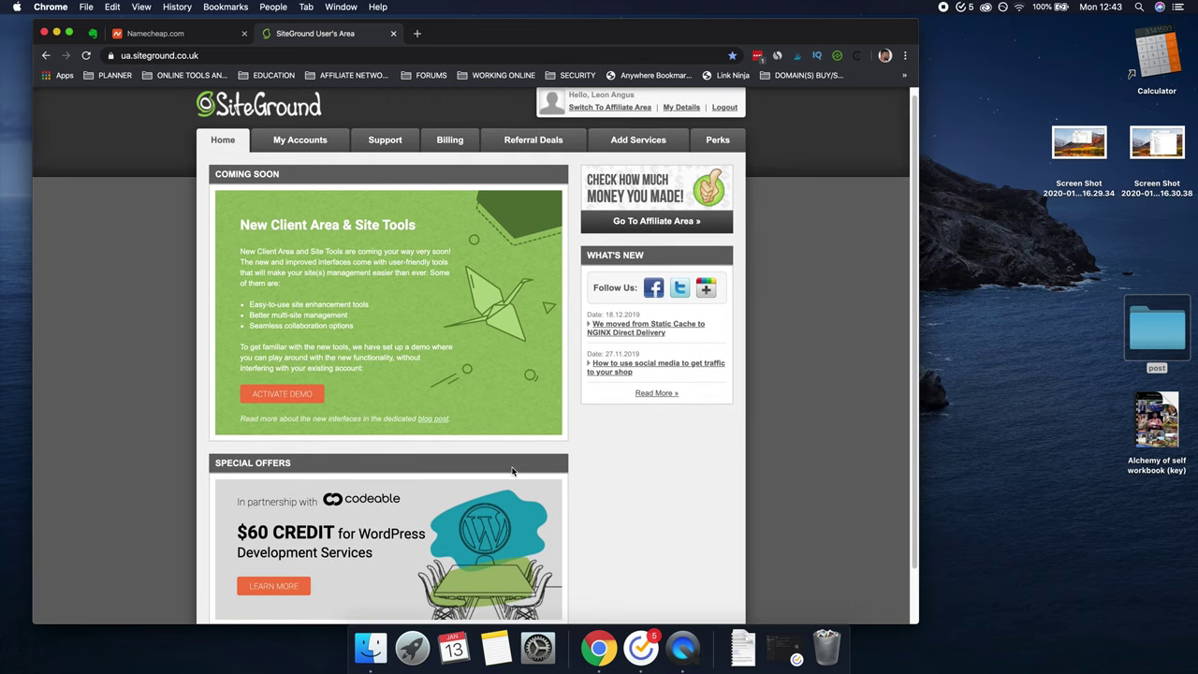
Open My Accounts to view the active GrowBig account and its four WordPress installations.
{"action": "scroll", "coordinate": [512, 471], "scroll_direction": "down", "scroll_amount": 2}
{"action": "scroll", "coordinate": [512, 471], "scroll_direction": "down", "scroll_amount": 2}
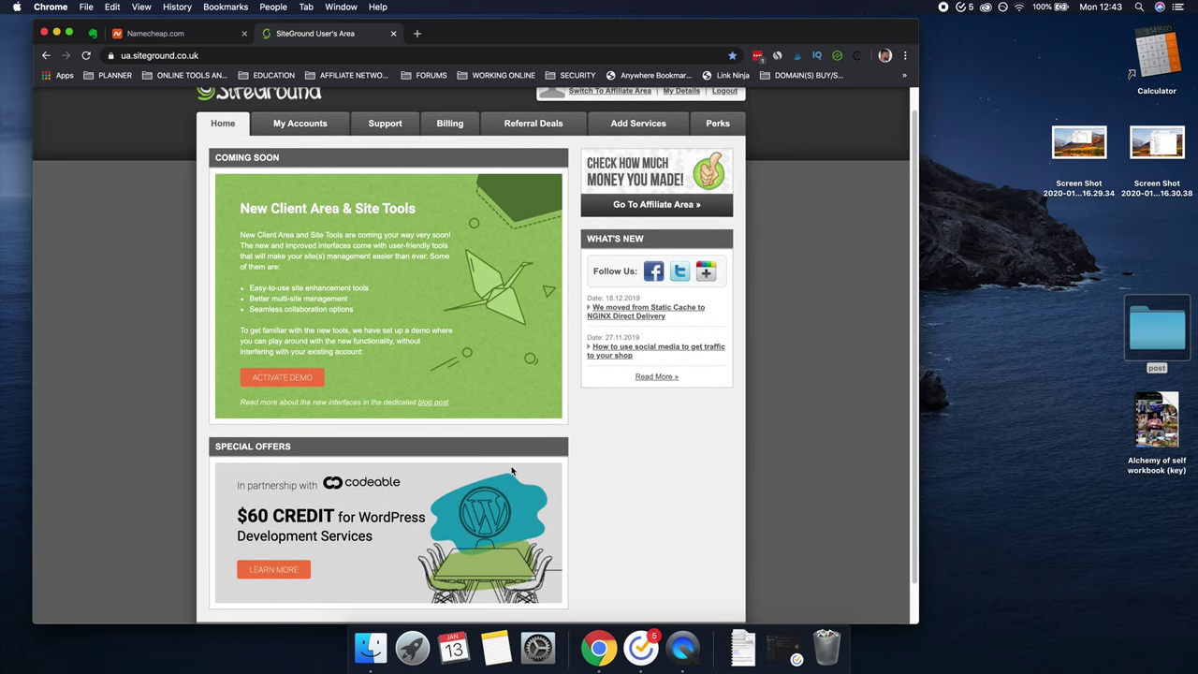
{"action": "scroll", "coordinate": [511, 468], "scroll_direction": "down", "scroll_amount": 1}
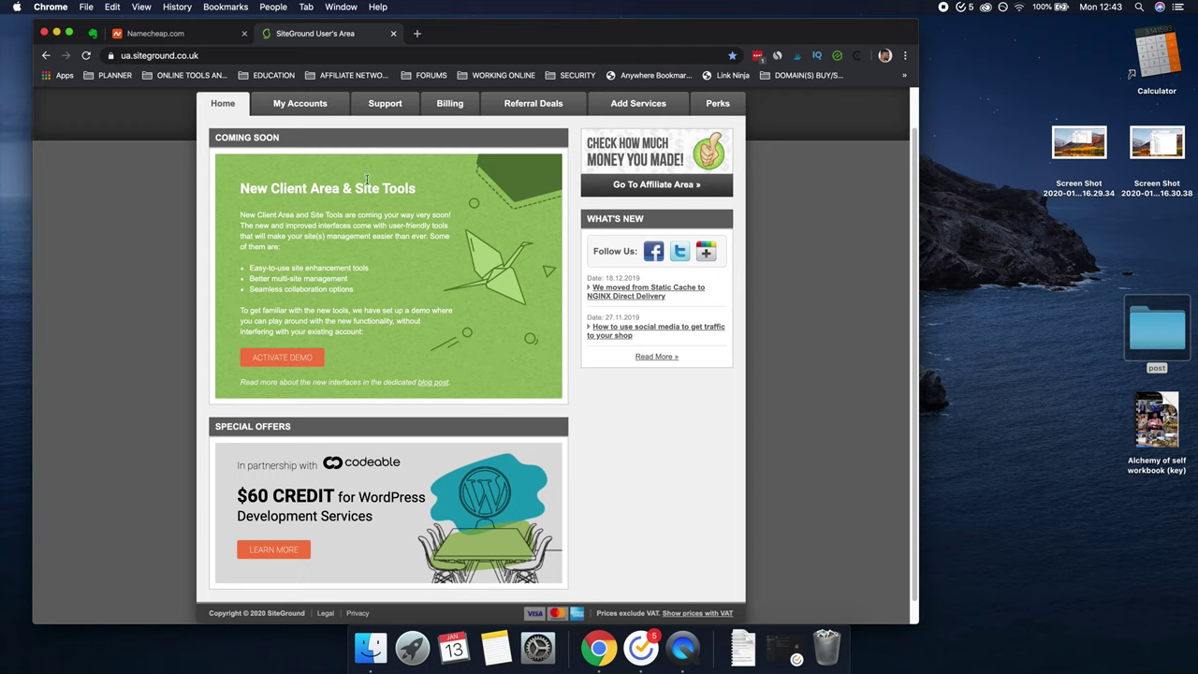
{"action": "left_click", "coordinate": [317, 116]}
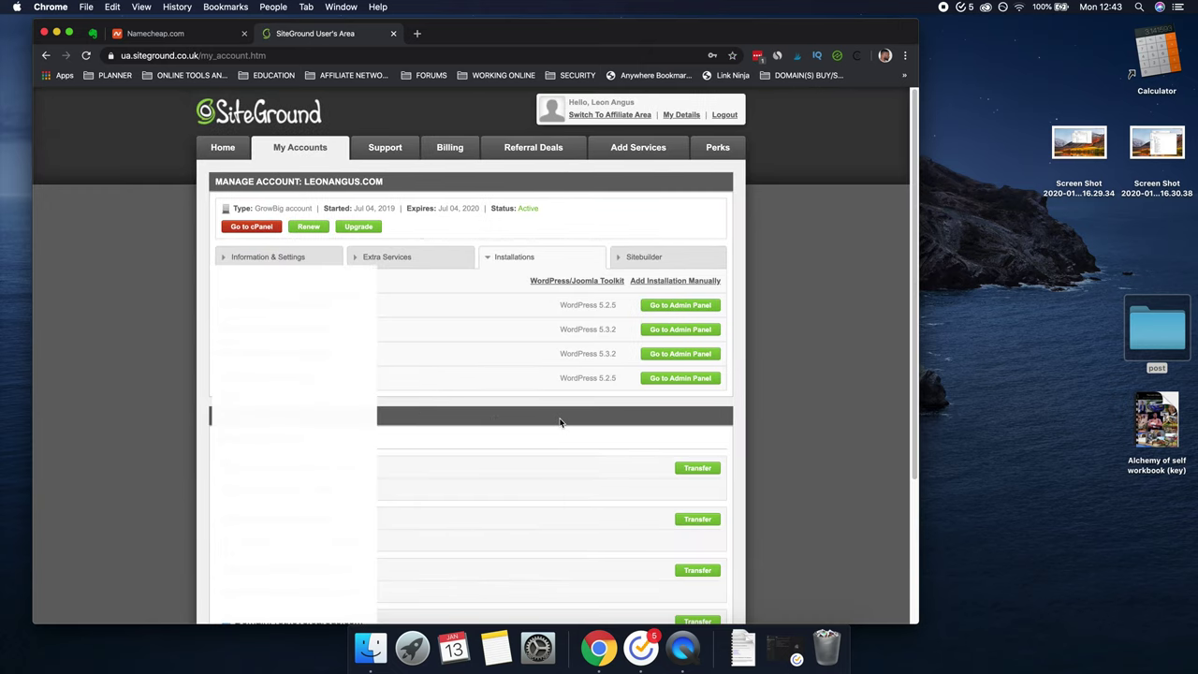
{"action": "scroll", "coordinate": [508, 522], "scroll_direction": "down", "scroll_amount": 2}
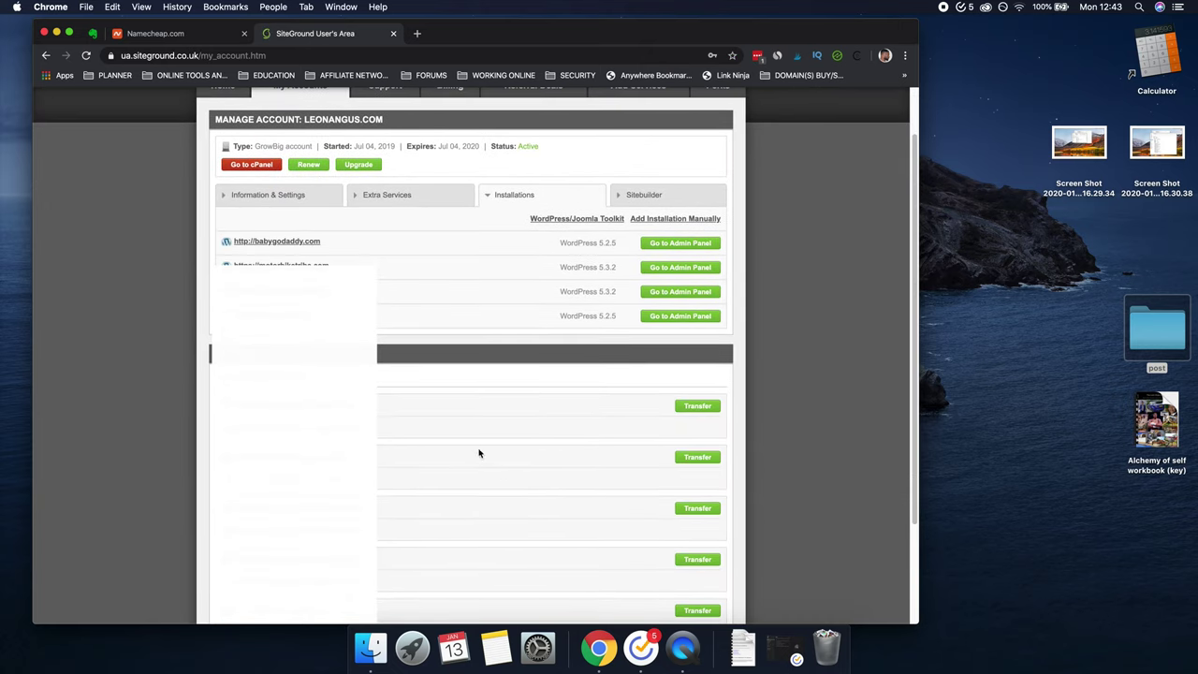
{"action": "scroll", "coordinate": [479, 458], "scroll_direction": "down", "scroll_amount": 1}
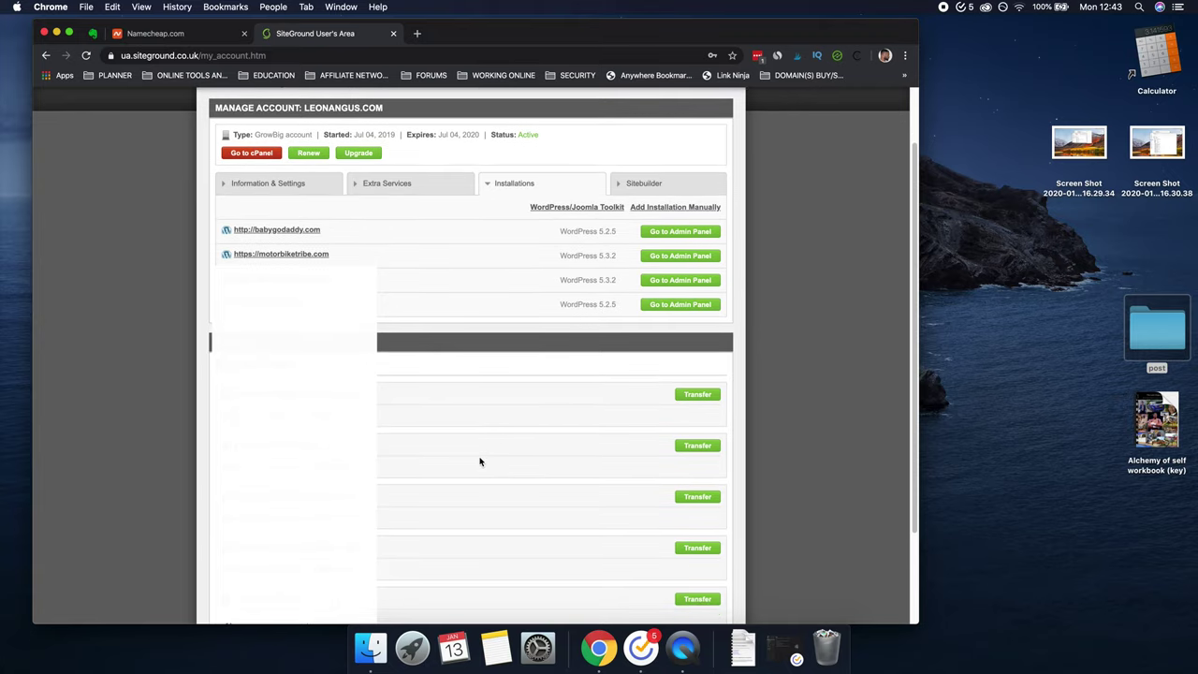
{"action": "scroll", "coordinate": [480, 462], "scroll_direction": "up", "scroll_amount": 1}
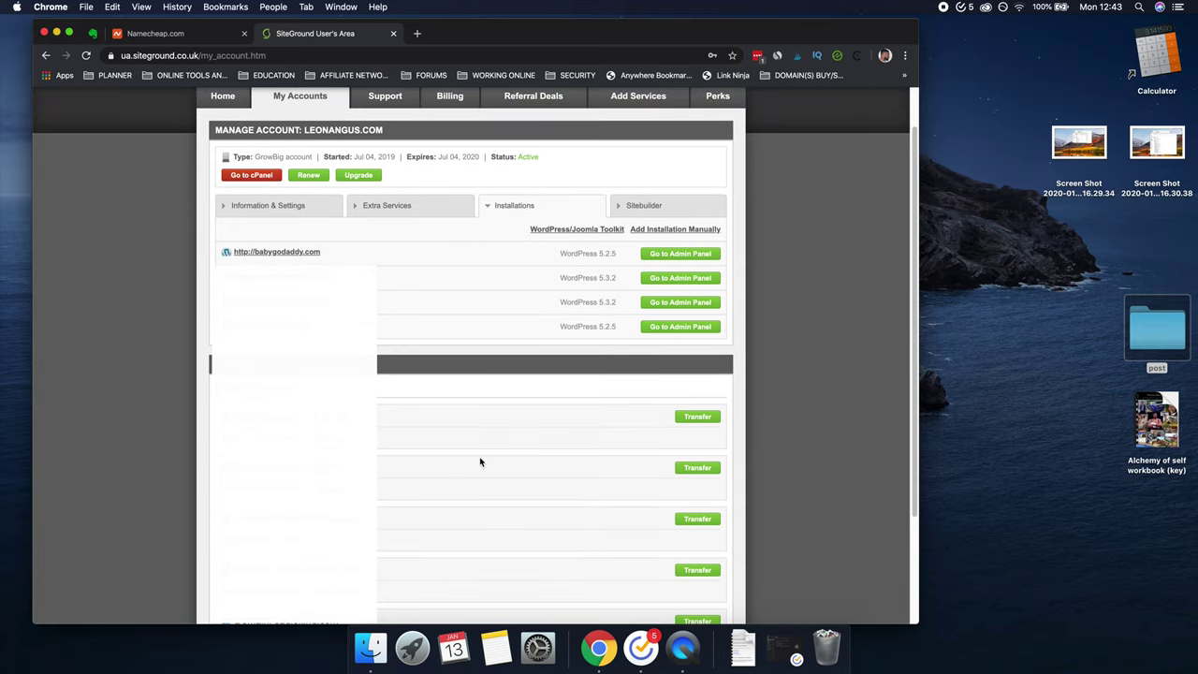
{"action": "scroll", "coordinate": [473, 449], "scroll_direction": "up", "scroll_amount": 1}
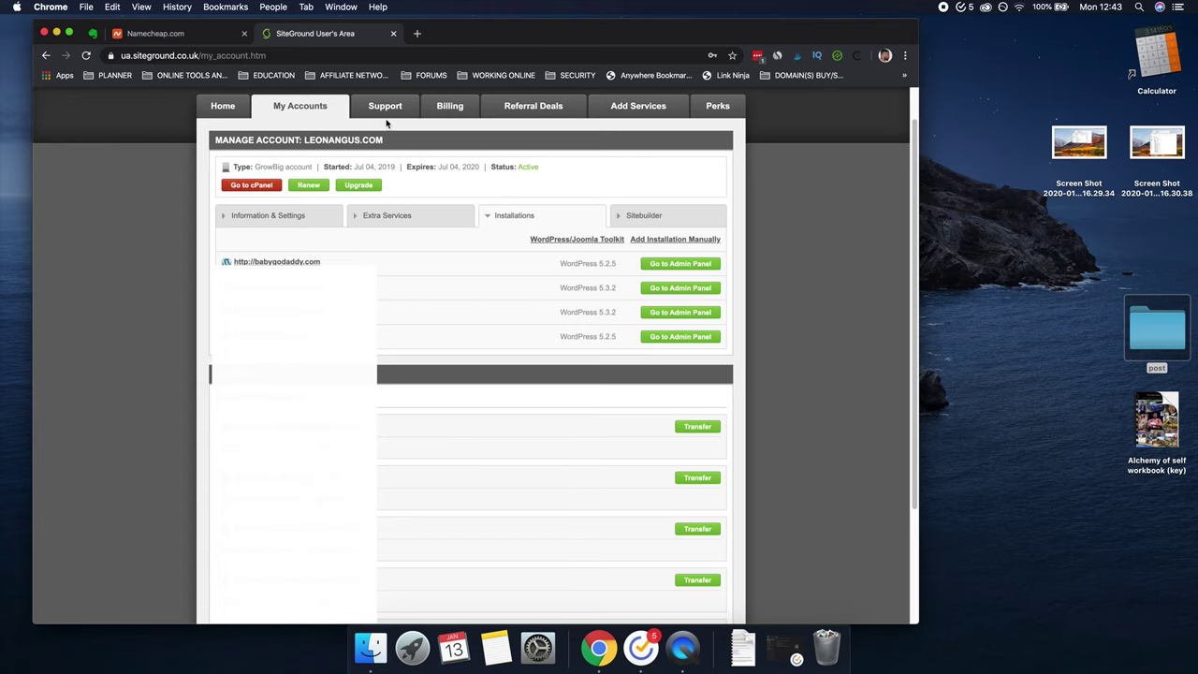
{"action": "scroll", "coordinate": [472, 365], "scroll_direction": "up", "scroll_amount": 2}
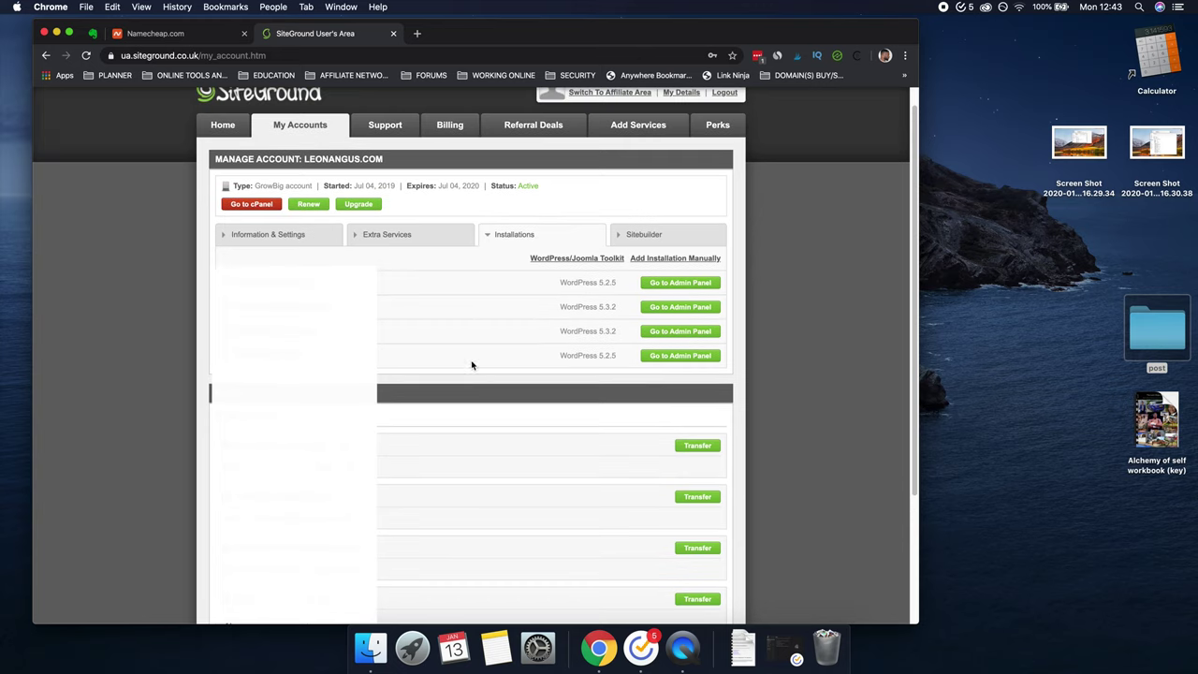
{"action": "scroll", "coordinate": [473, 417], "scroll_direction": "up", "scroll_amount": 2}
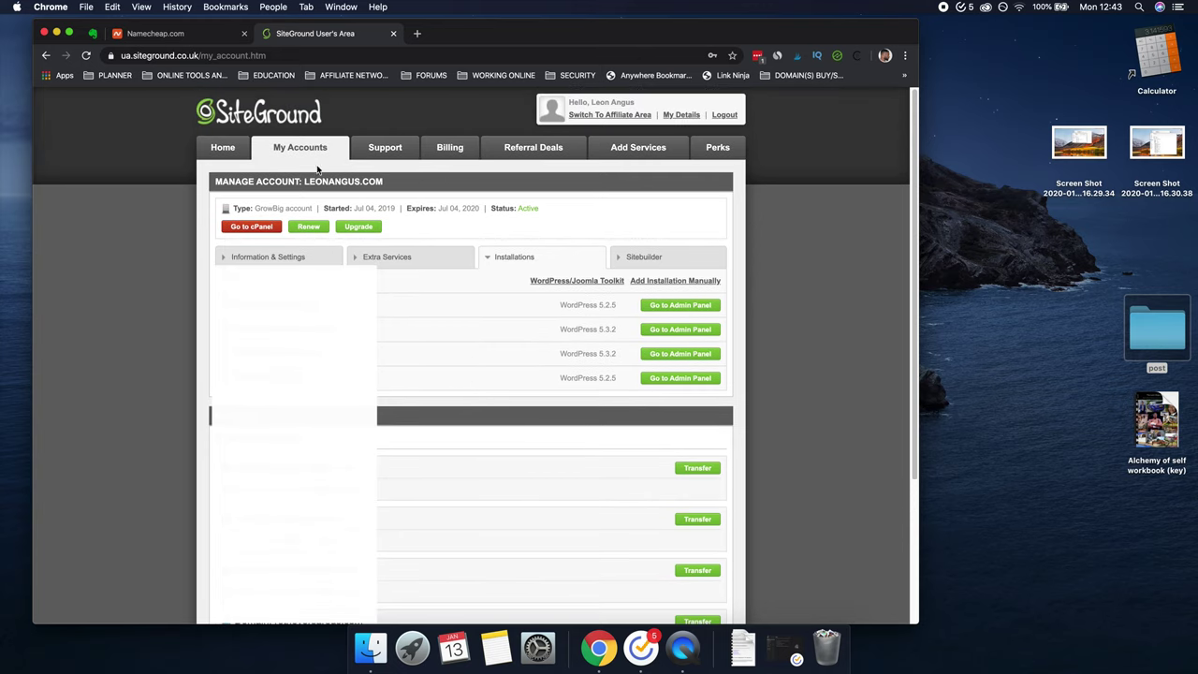
Enter the account's cPanel with secure access and go to Addon Domains.
{"action": "left_click", "coordinate": [257, 229]}
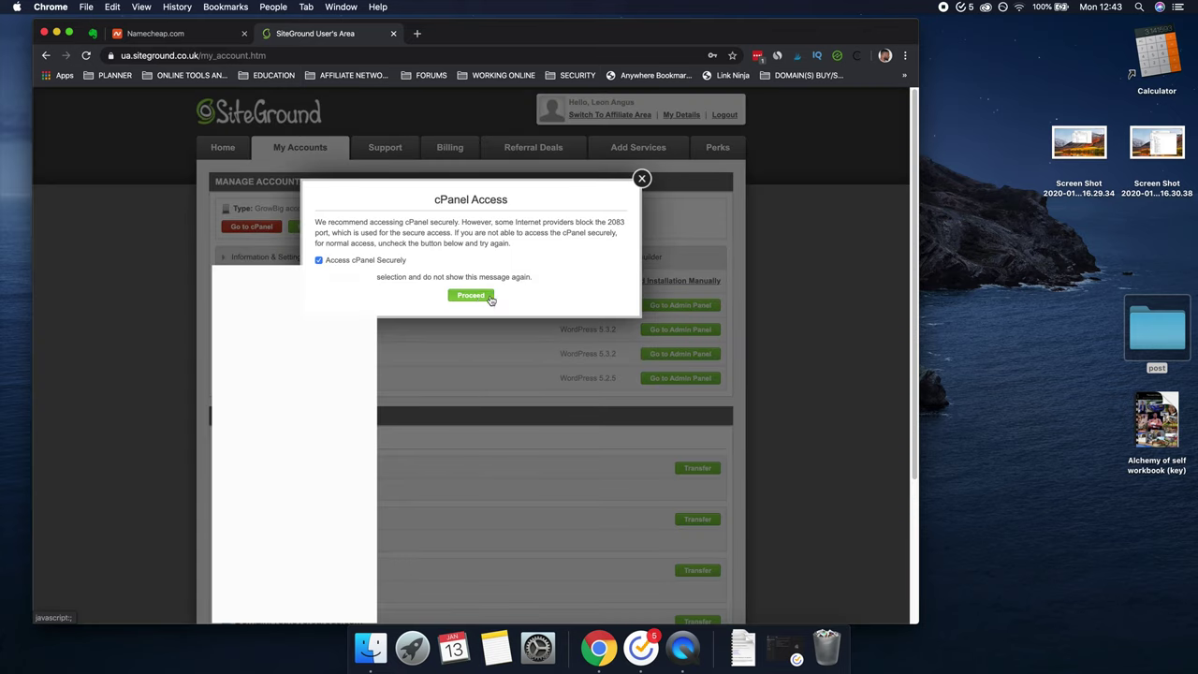
{"action": "left_click", "coordinate": [487, 298]}
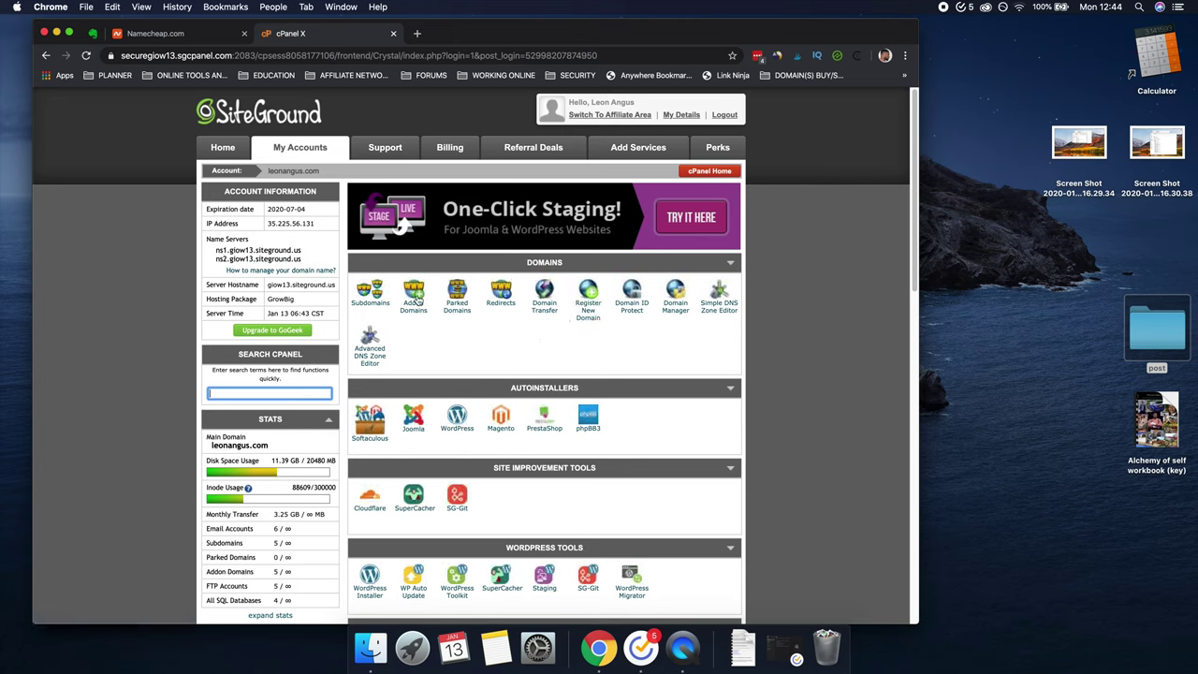
{"action": "left_click", "coordinate": [417, 302]}
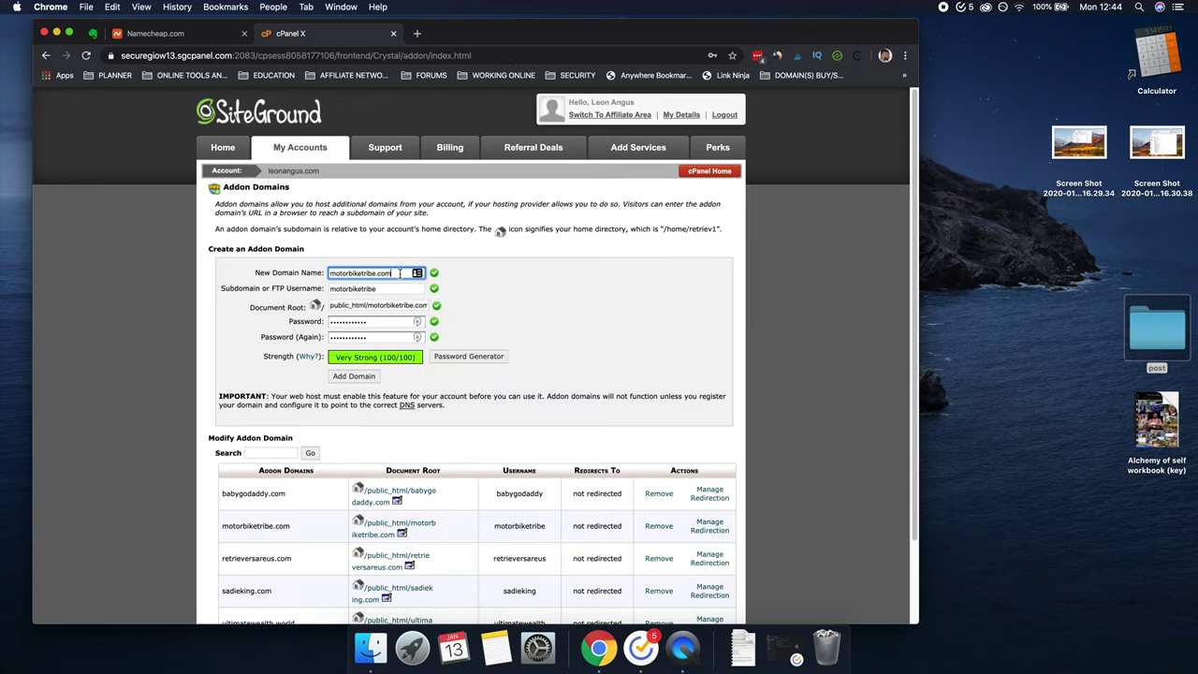
Replace motorbiketribe.com with kidaffiliate.com, let the subdomain fill as kidaffiliate, and add it.
{"action": "double_click", "coordinate": [400, 273]}
{"action": "key", "text": "BackSpace"}
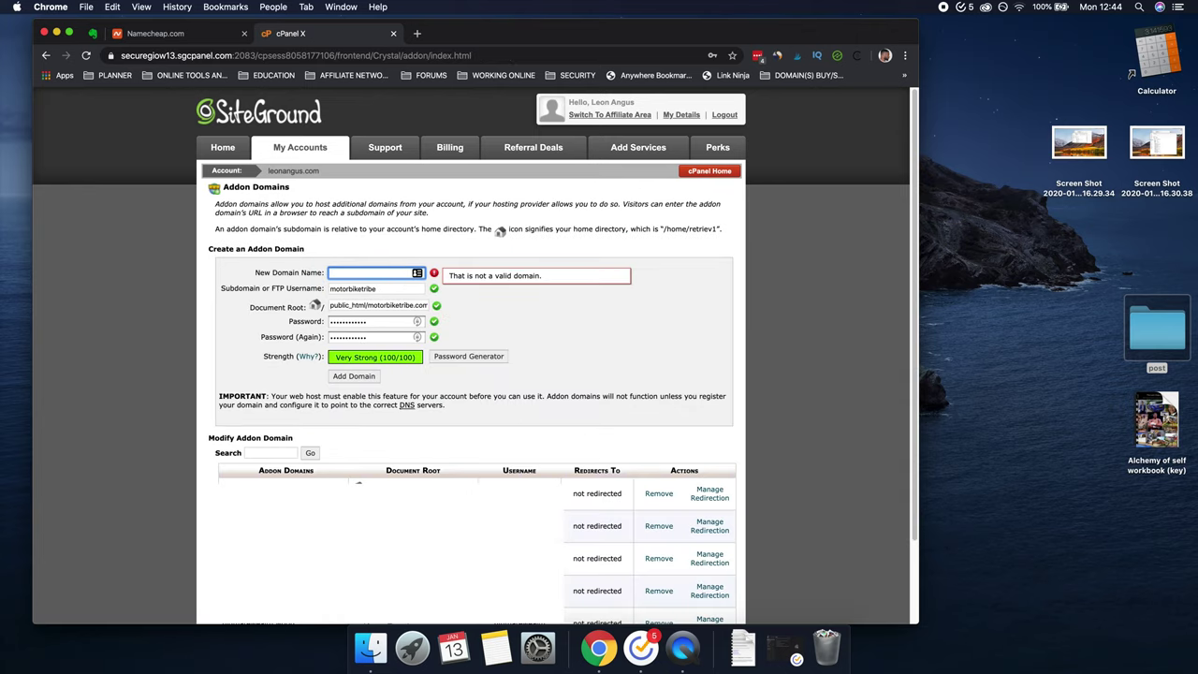
{"action": "left_click", "coordinate": [385, 274]}
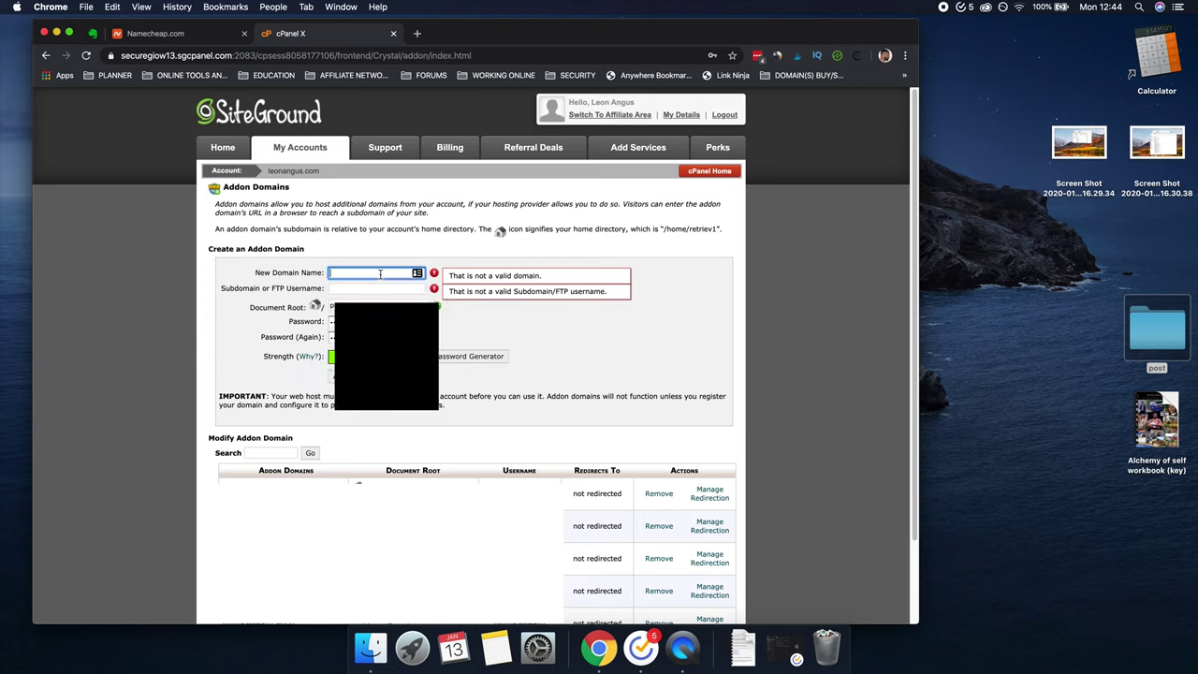
{"action": "type", "text": "kidaff"}
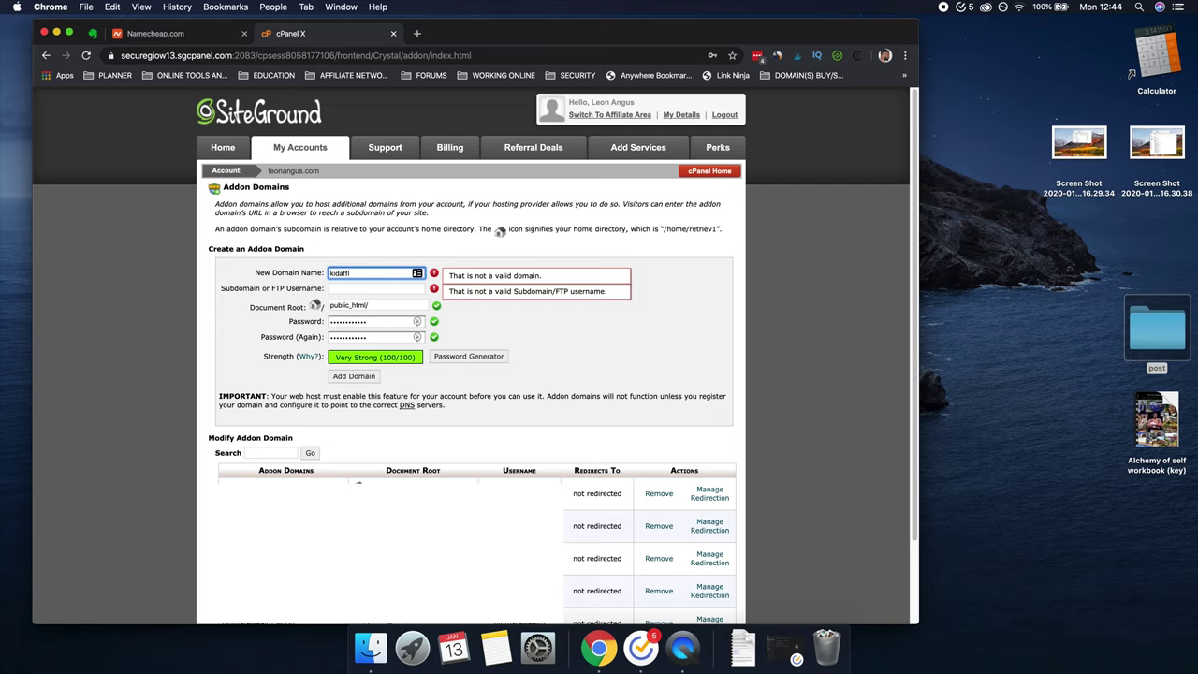
{"action": "type", "text": "iliate.com"}
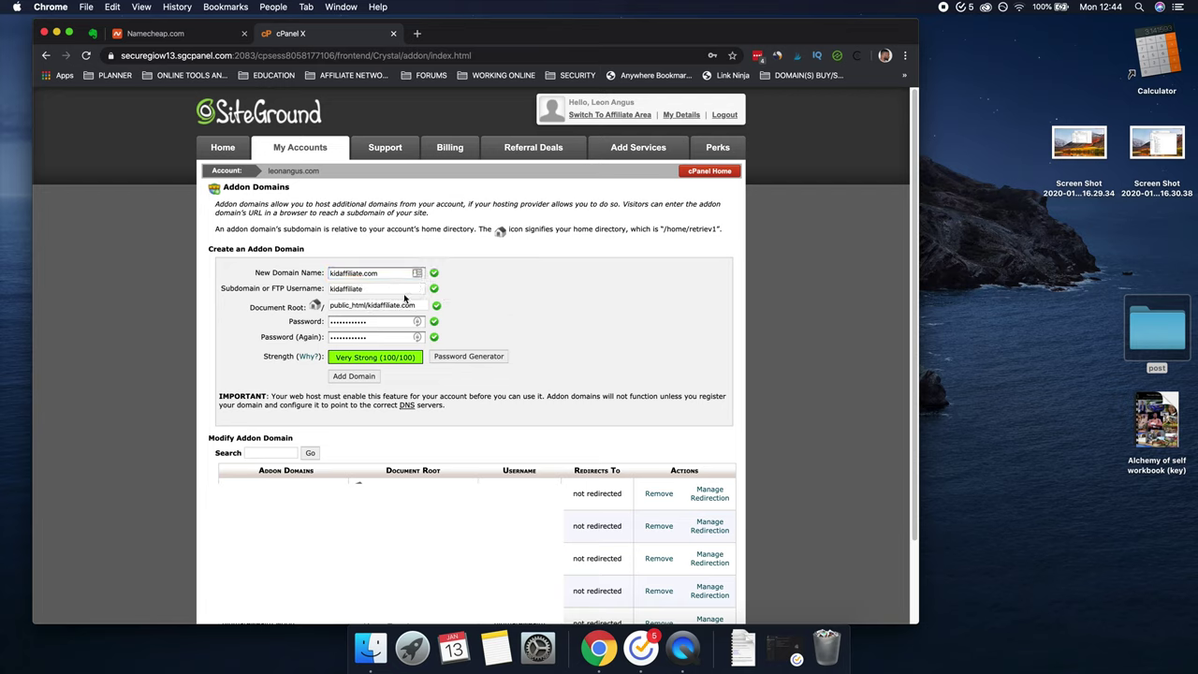
{"action": "left_click", "coordinate": [402, 287]}
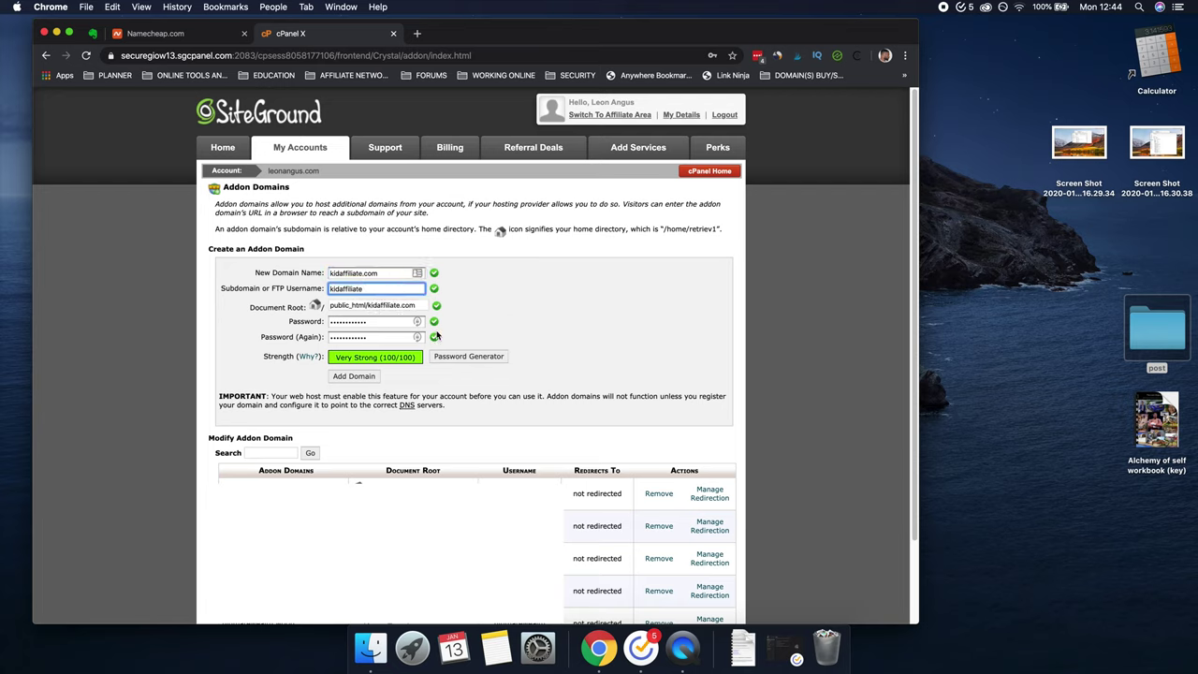
{"action": "left_click", "coordinate": [455, 357]}
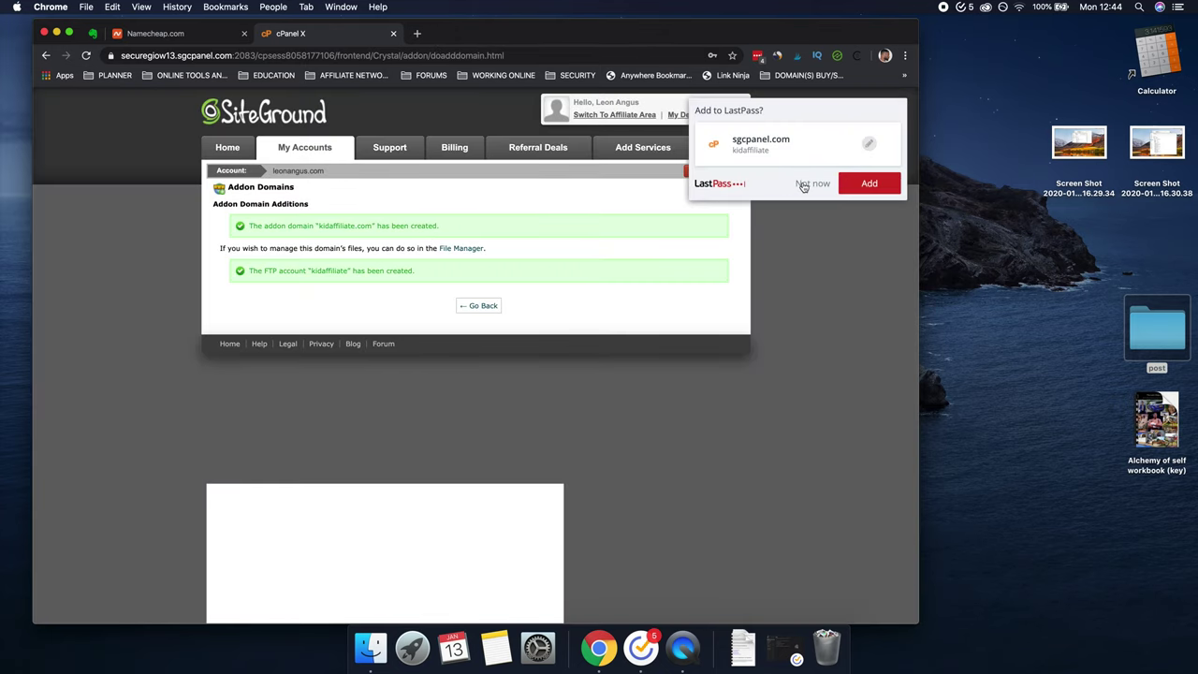
Decline LastPass's save-login prompt, return to Addon Domains, then head to the cPanel home page.
{"action": "left_click", "coordinate": [807, 183]}
{"action": "left_click", "coordinate": [485, 311]}
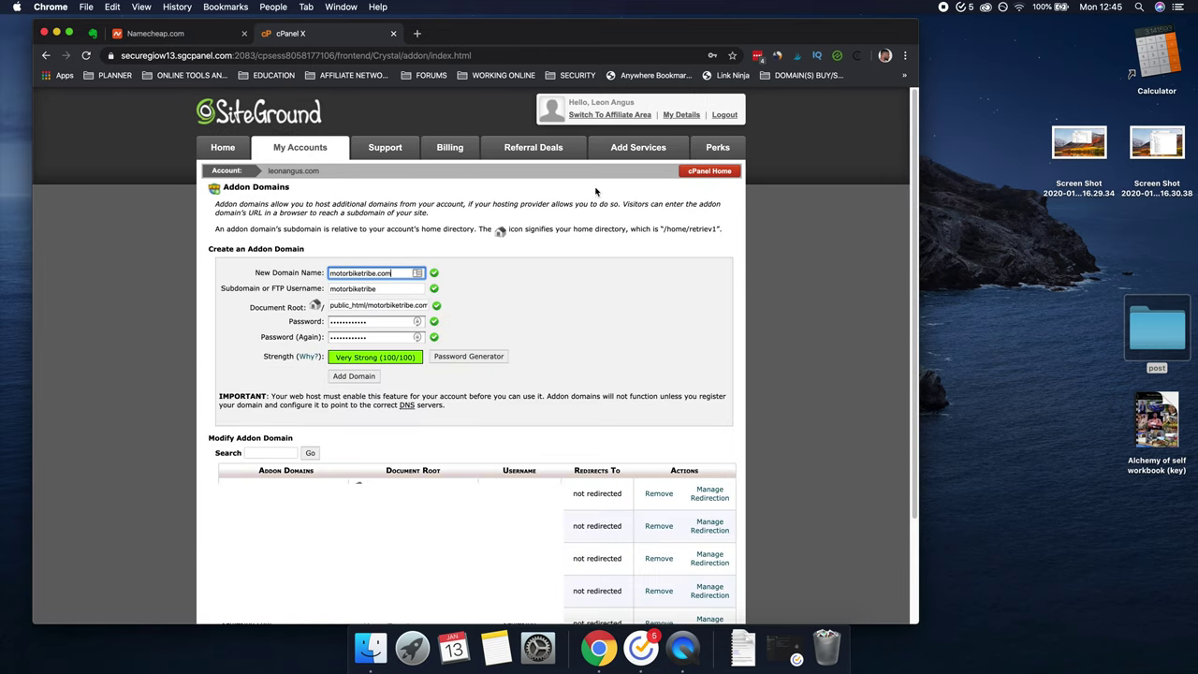
{"action": "left_click", "coordinate": [725, 174]}
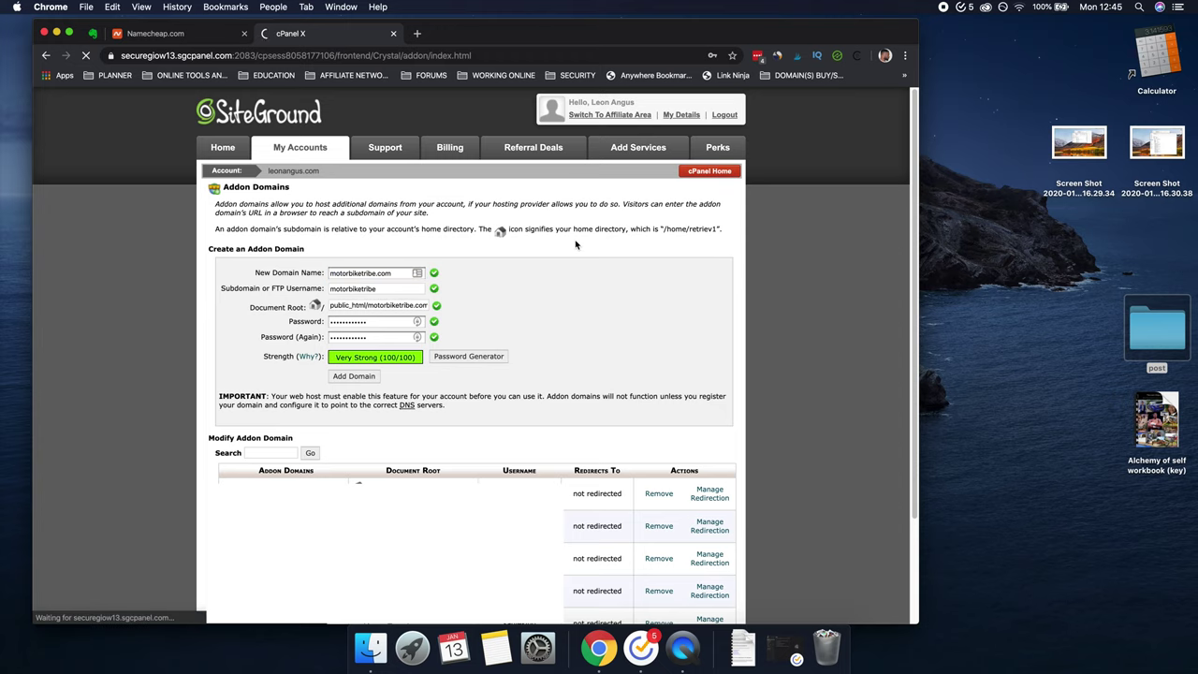
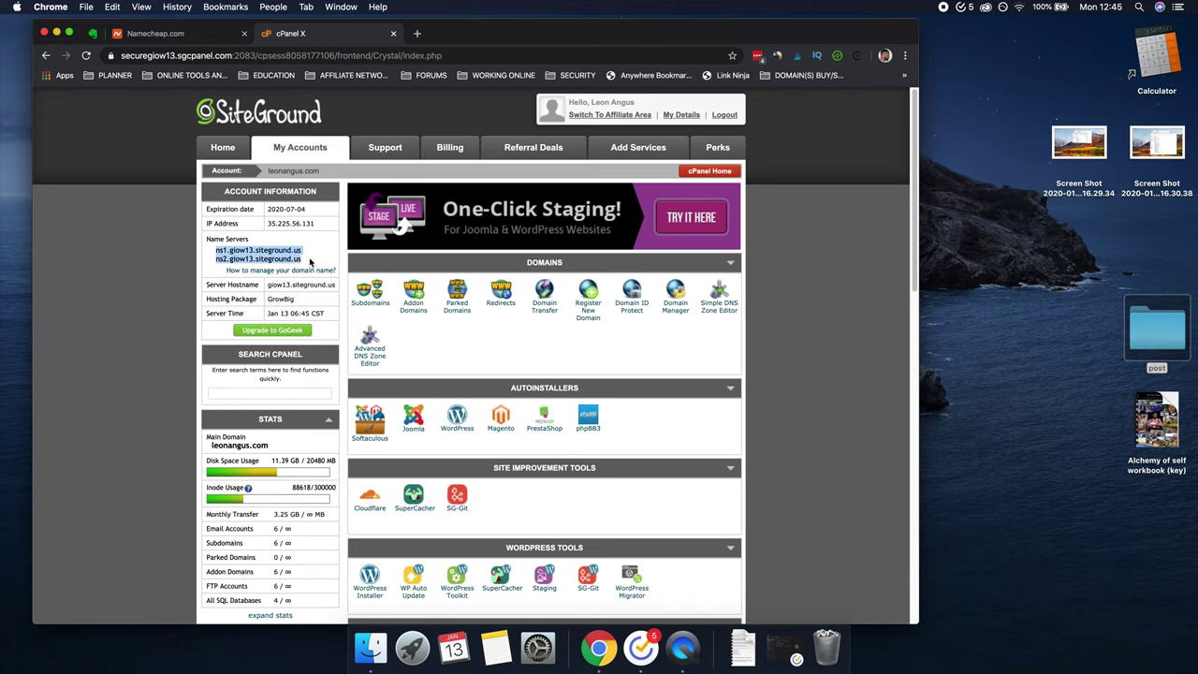
Go from the Namecheap homepage to Account > Dashboard and manage kidaffiliate.com.
{"action": "left_click", "coordinate": [191, 38]}
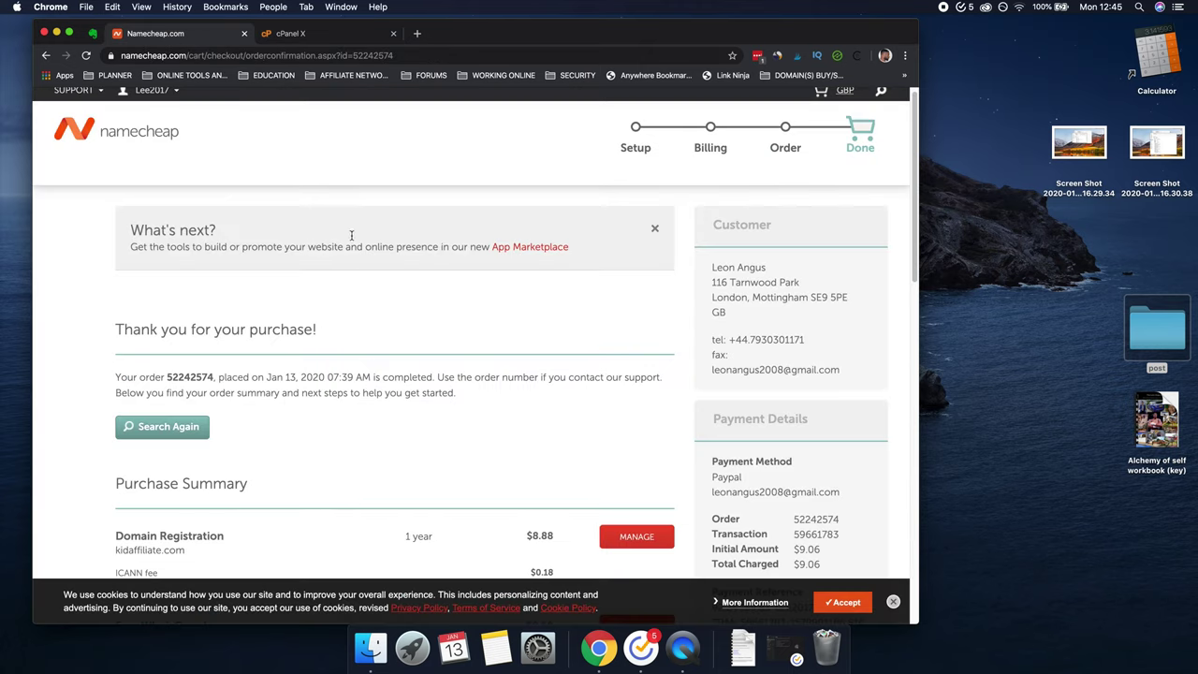
{"action": "scroll", "coordinate": [407, 410], "scroll_direction": "up", "scroll_amount": 1}
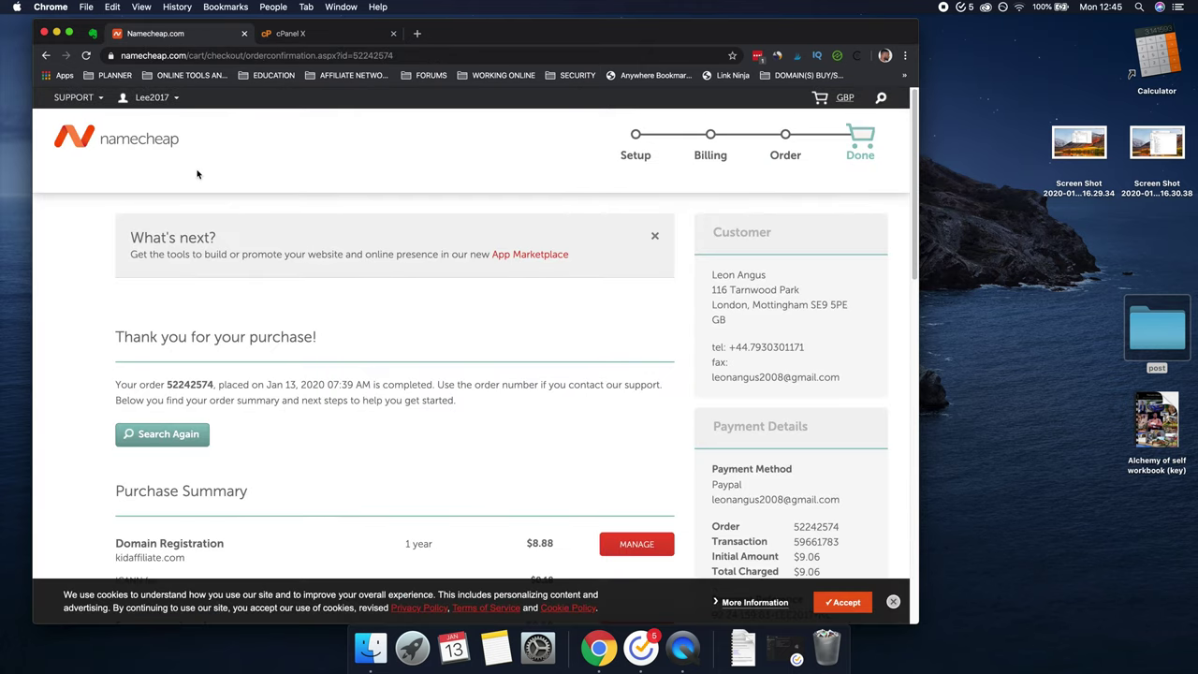
{"action": "left_click", "coordinate": [174, 140]}
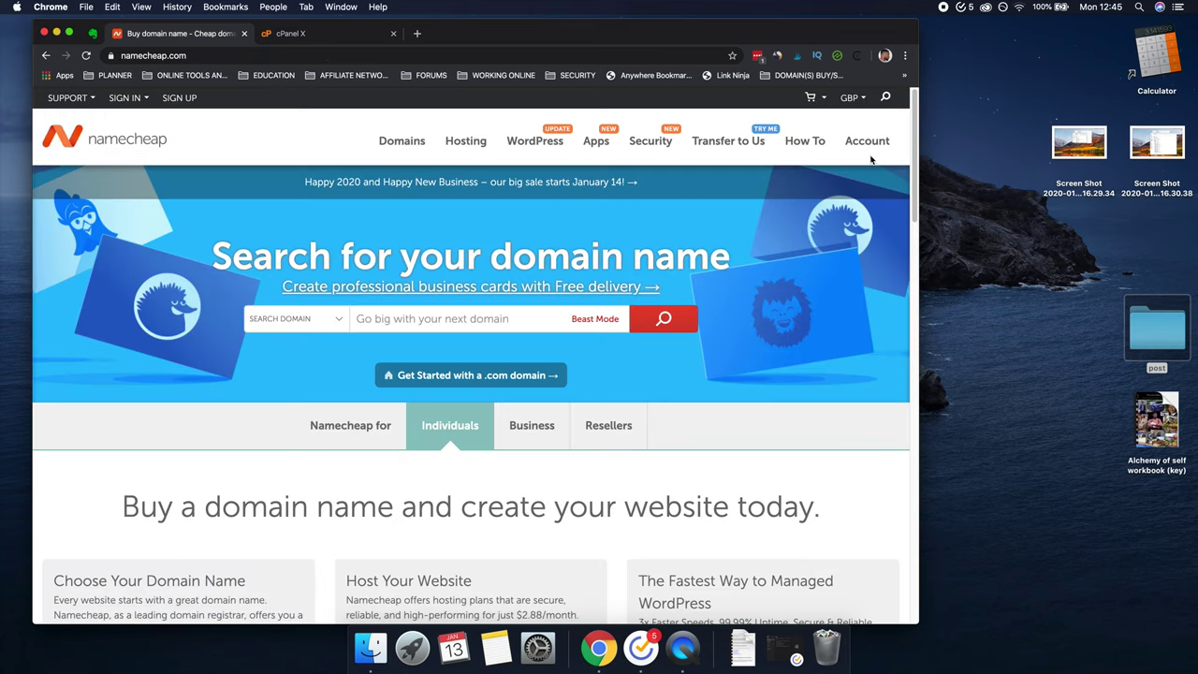
{"action": "mouse_move", "coordinate": [867, 145]}
{"action": "left_click", "coordinate": [851, 249]}
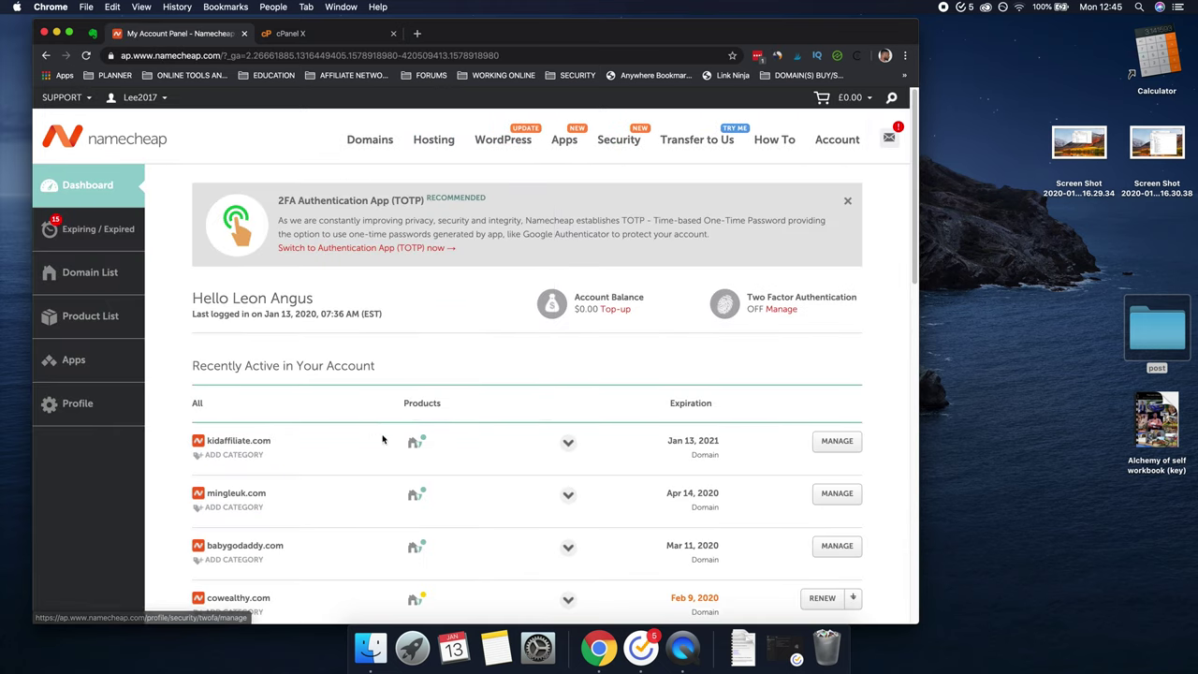
{"action": "left_click", "coordinate": [837, 441]}
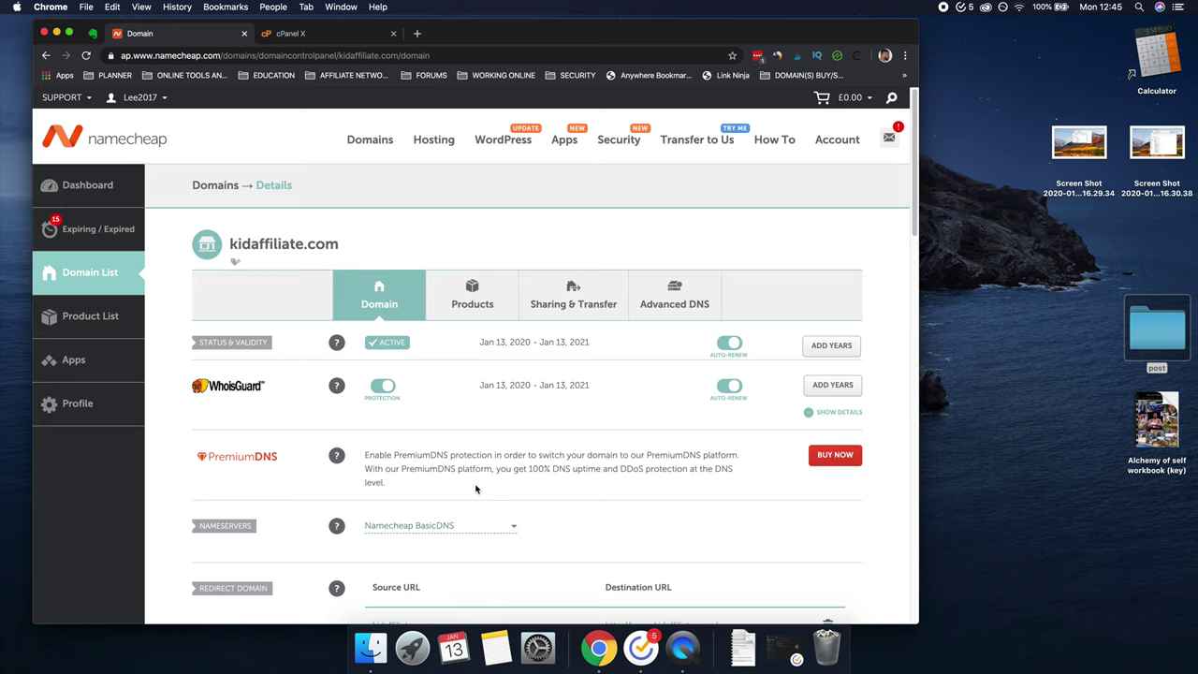
{"action": "scroll", "coordinate": [475, 489], "scroll_direction": "down", "scroll_amount": 1}
Switch the kidaffiliate.com nameservers setting to Custom DNS.
{"action": "left_click", "coordinate": [474, 493]}
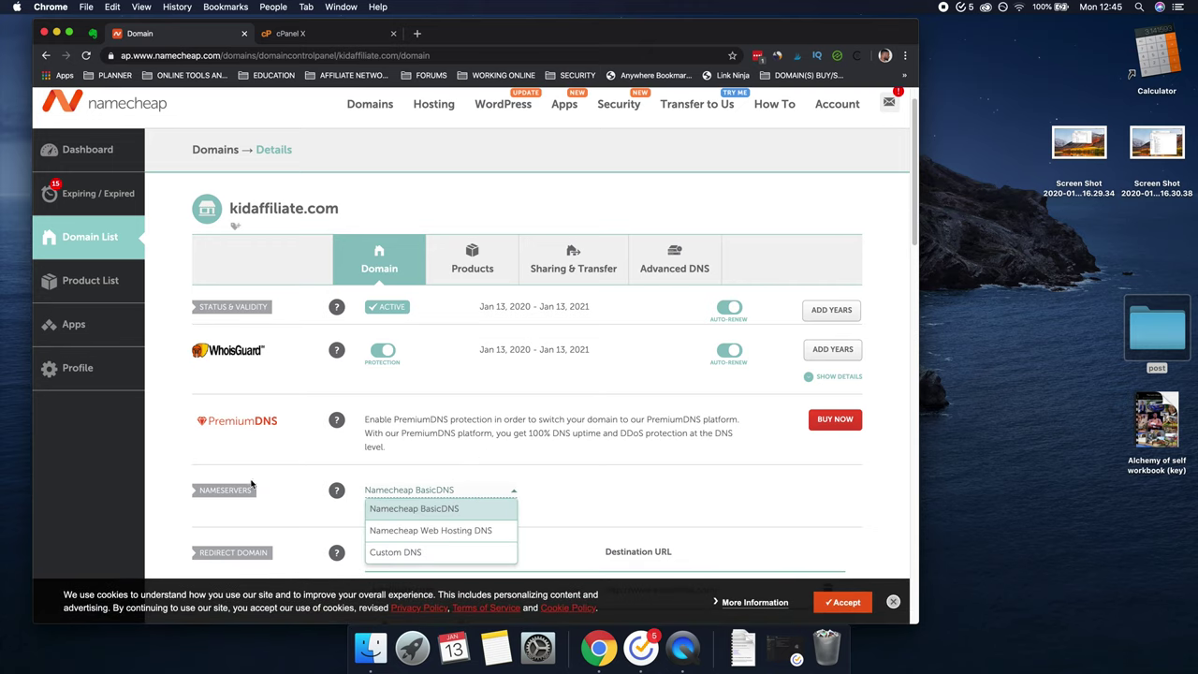
{"action": "left_click", "coordinate": [437, 552]}
{"action": "scroll", "coordinate": [431, 458], "scroll_direction": "down", "scroll_amount": 1}
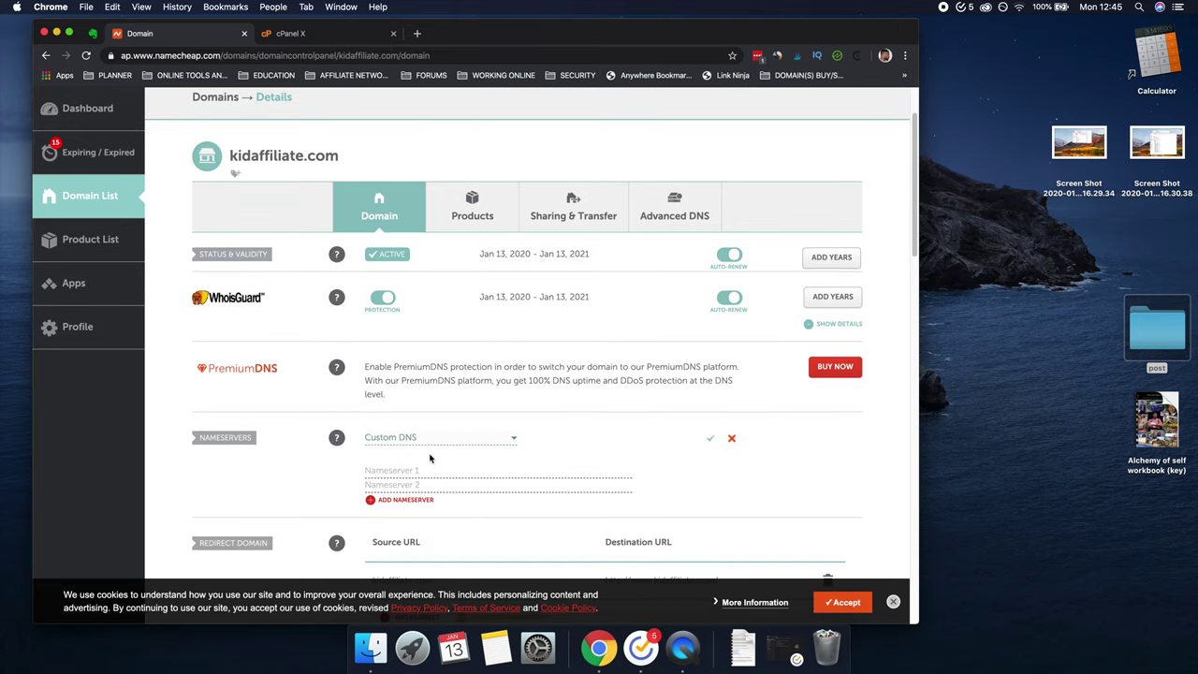
{"action": "scroll", "coordinate": [472, 513], "scroll_direction": "down", "scroll_amount": 1}
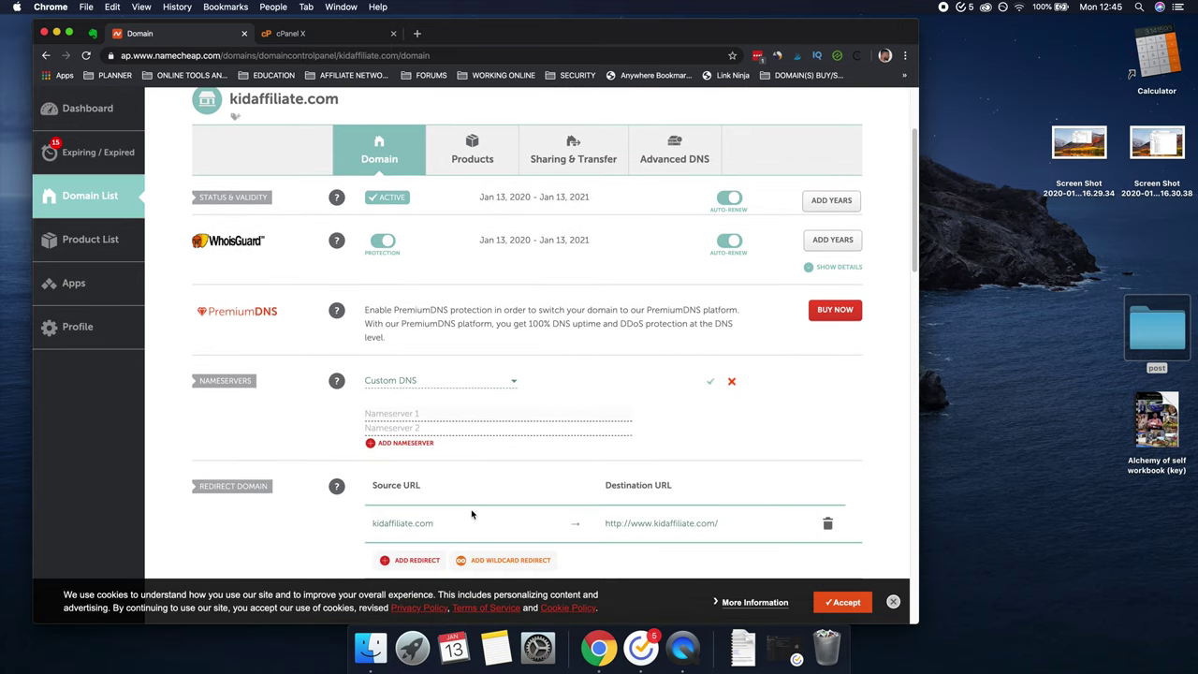
Copy ns1.giow13.siteground.us from SiteGround and paste it into Nameserver 1.
{"action": "left_click", "coordinate": [297, 33]}
{"action": "left_click", "coordinate": [251, 250]}
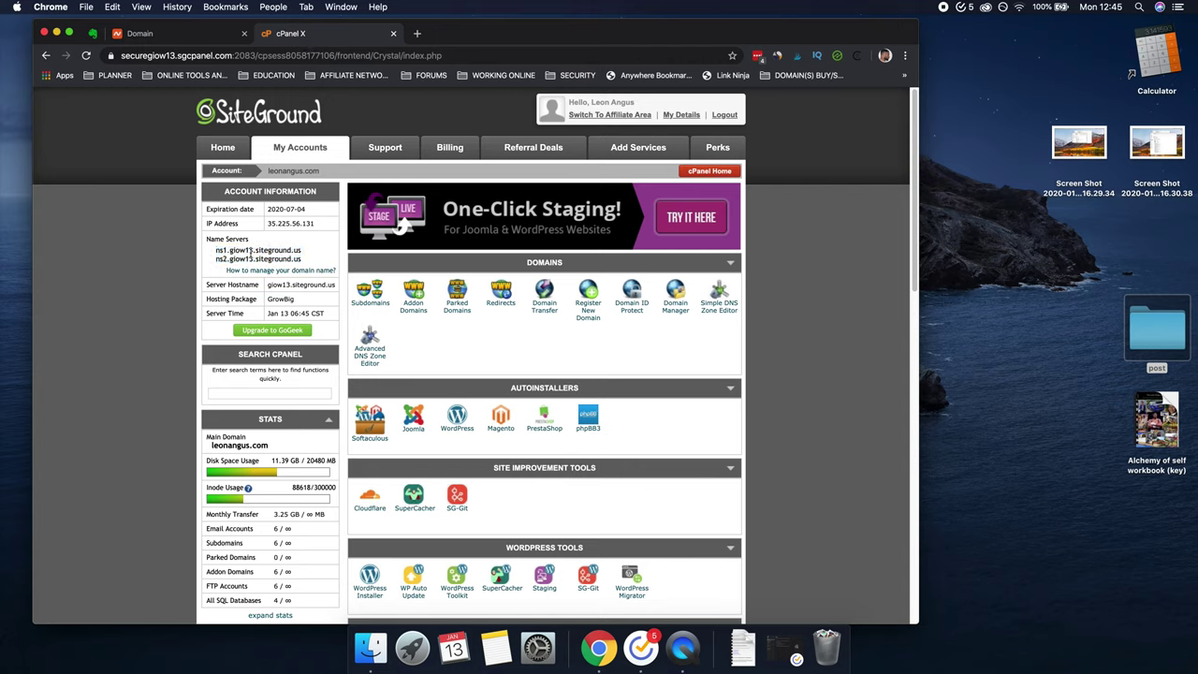
{"action": "left_click_drag", "start_coordinate": [215, 251], "coordinate": [300, 251]}
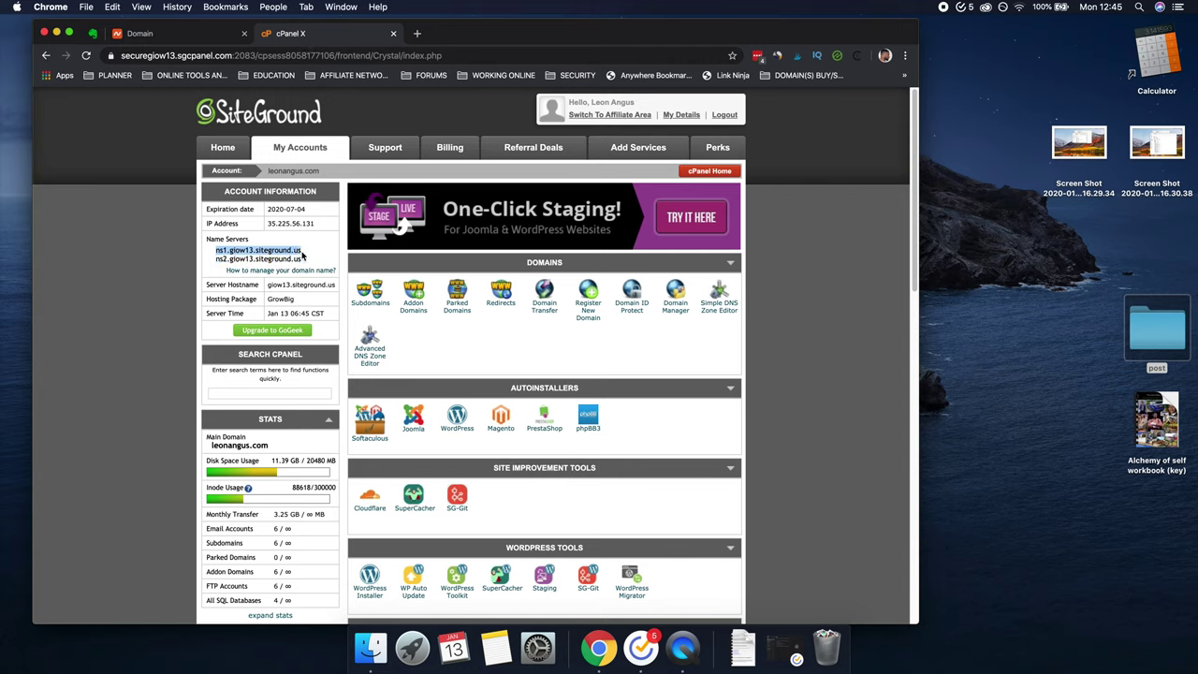
{"action": "right_click", "coordinate": [298, 252]}
{"action": "left_click", "coordinate": [315, 278]}
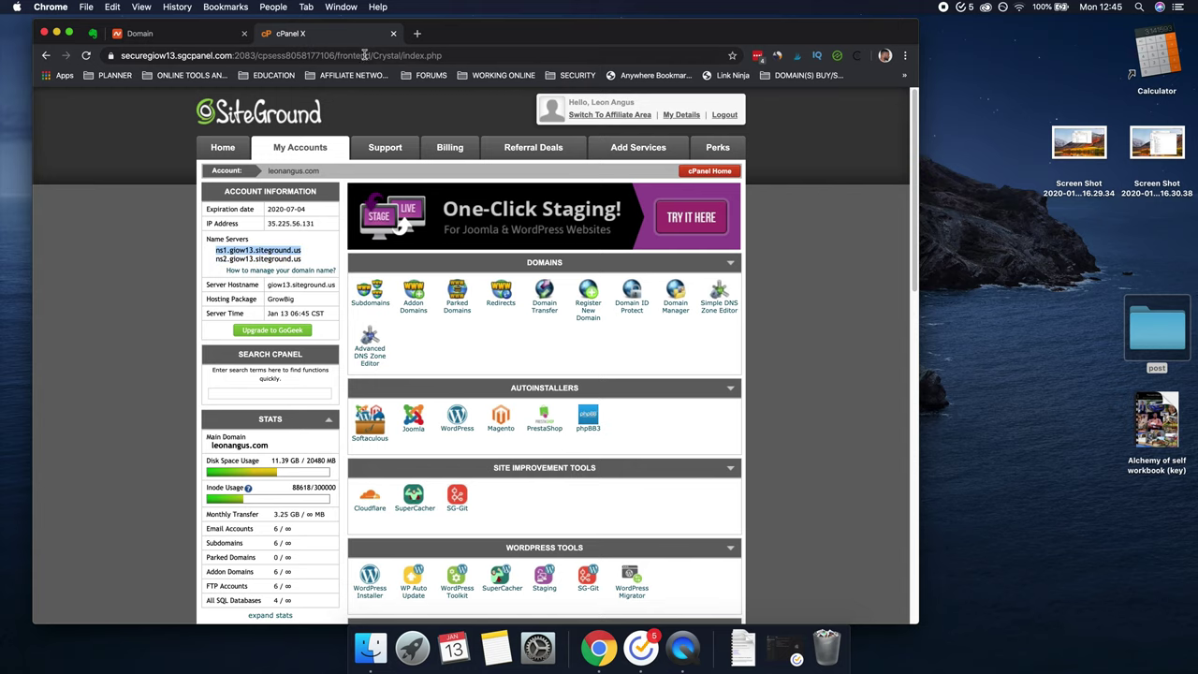
{"action": "left_click", "coordinate": [199, 36]}
{"action": "right_click", "coordinate": [451, 409]}
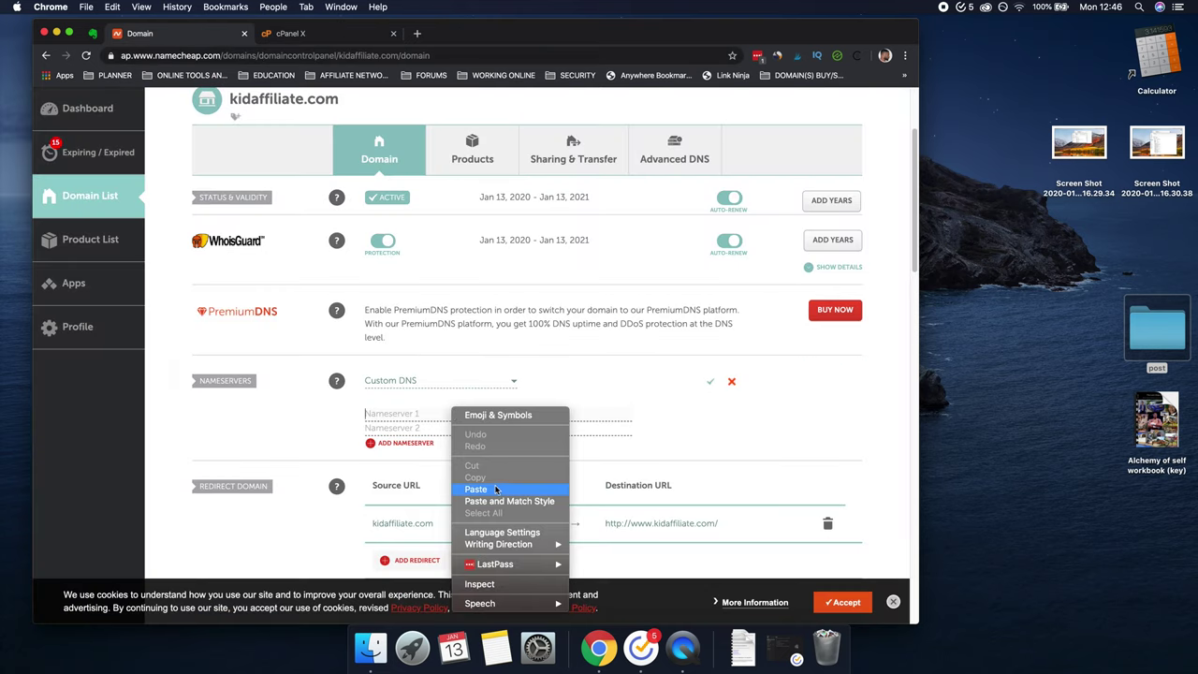
{"action": "left_click", "coordinate": [503, 488]}
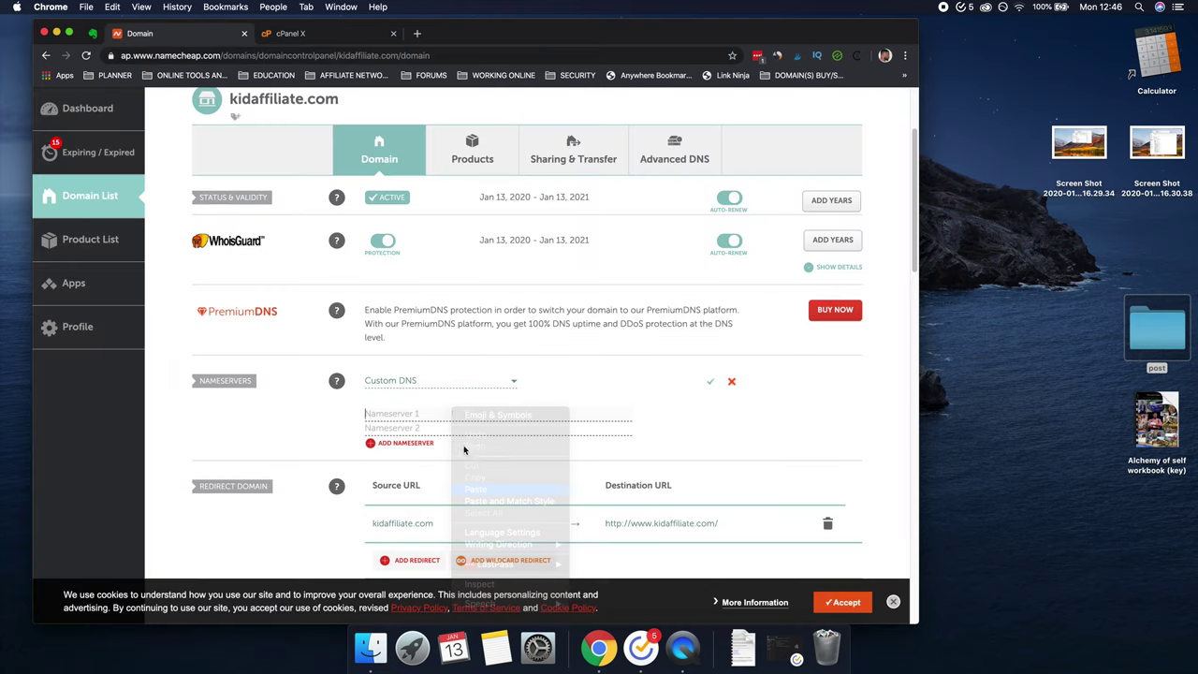
Copy ns2.giow13.siteground.us from SiteGround and paste it into Nameserver 2.
{"action": "left_click", "coordinate": [309, 41]}
{"action": "left_click_drag", "start_coordinate": [216, 261], "coordinate": [302, 260]}
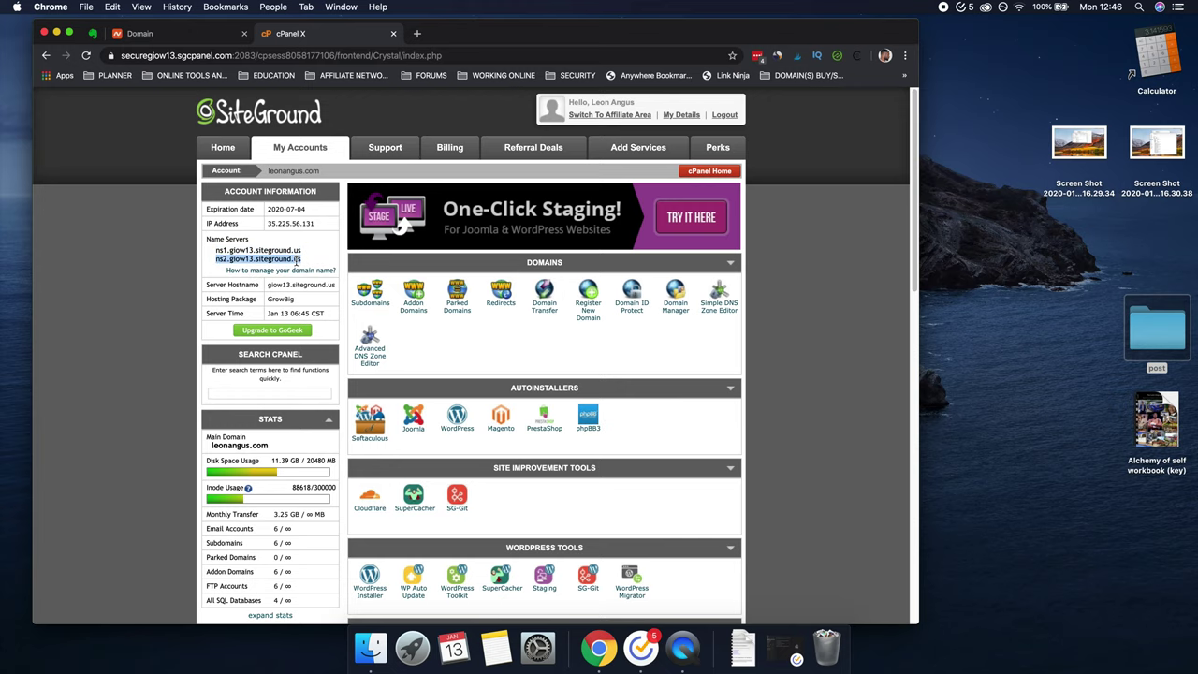
{"action": "right_click", "coordinate": [297, 260]}
{"action": "left_click", "coordinate": [326, 286]}
{"action": "key", "text": "super+1"}
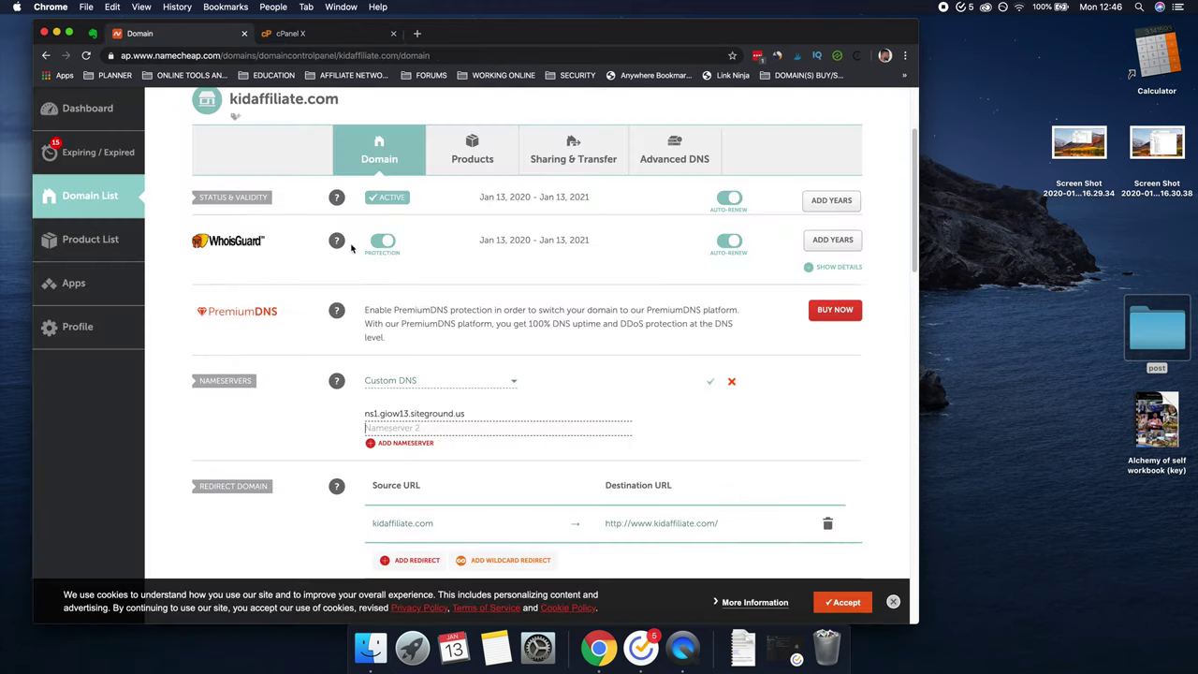
{"action": "right_click", "coordinate": [405, 426]}
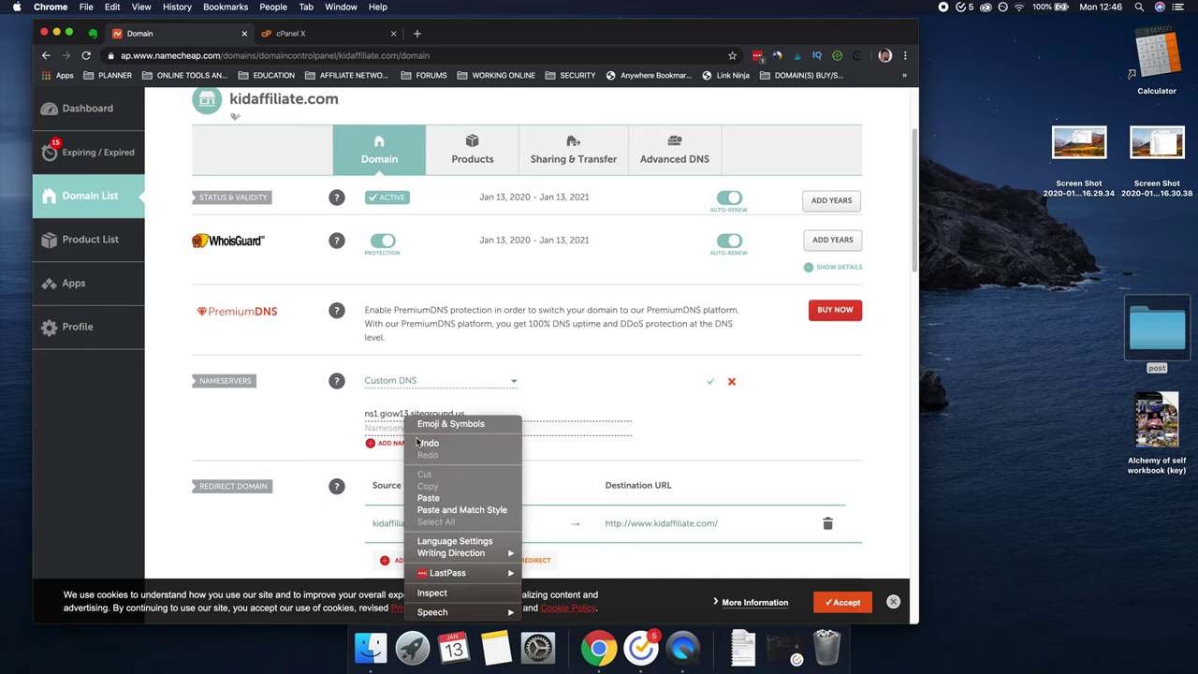
{"action": "left_click", "coordinate": [438, 496]}
Save the custom nameservers and note the up-to-48-hour propagation notice.
{"action": "left_click", "coordinate": [711, 382]}
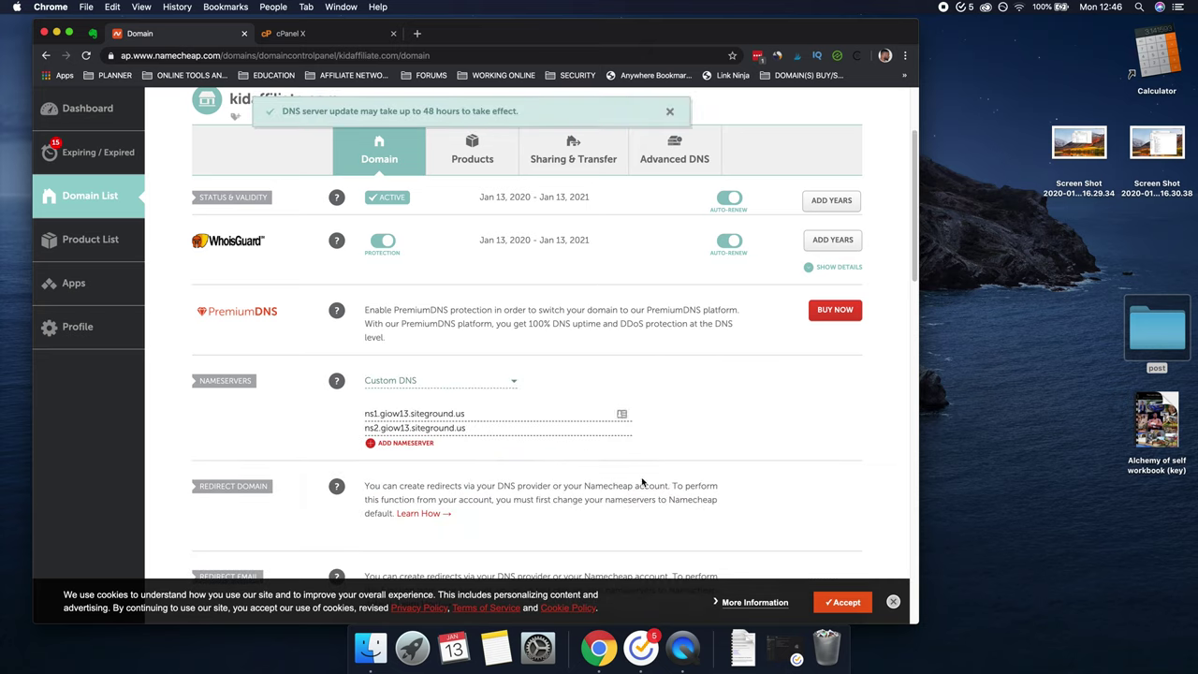
{"action": "left_click_drag", "start_coordinate": [319, 111], "coordinate": [520, 111]}
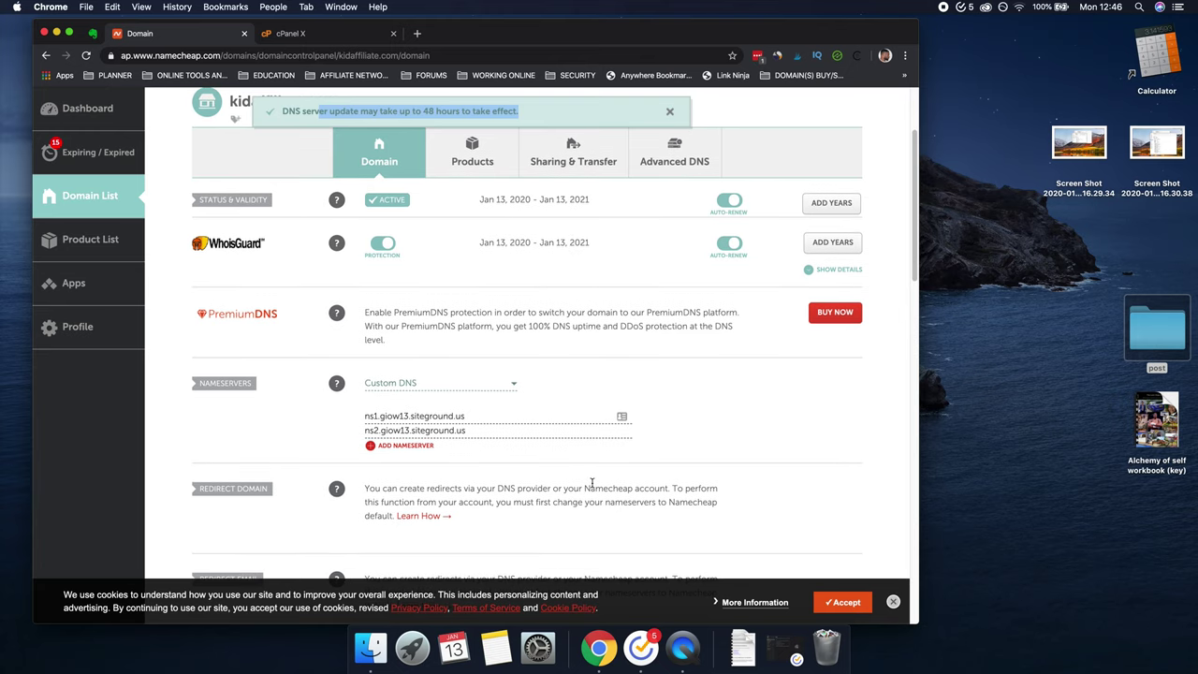
{"action": "scroll", "coordinate": [592, 482], "scroll_direction": "up", "scroll_amount": 5}
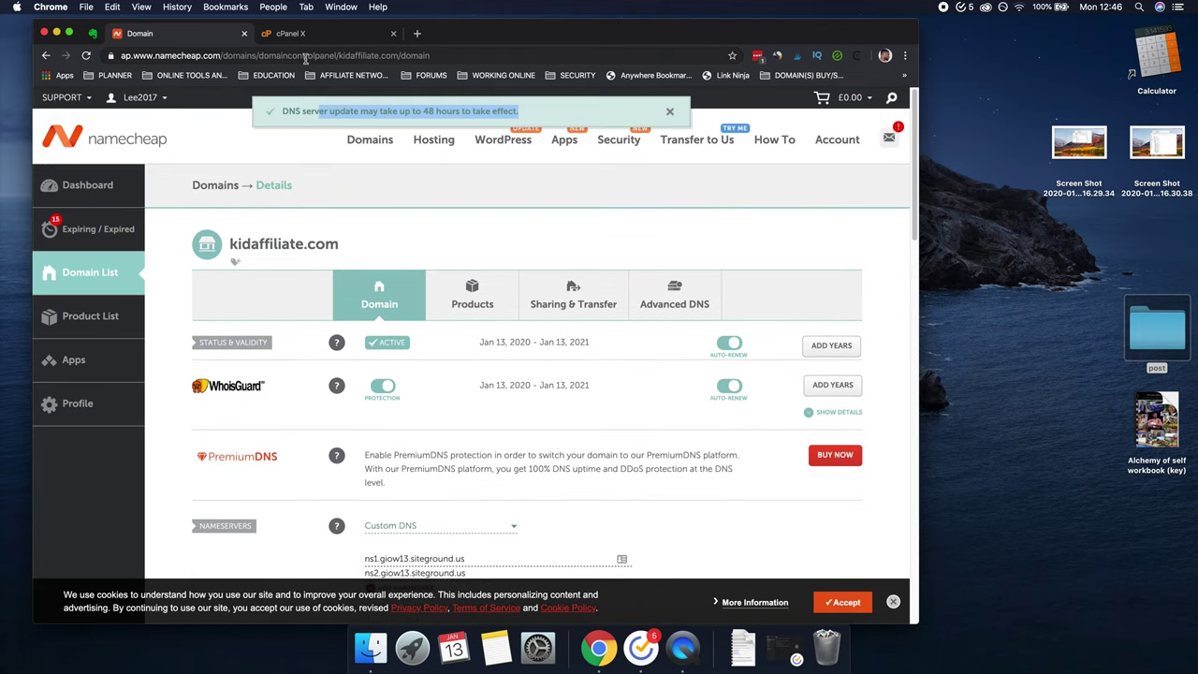
{"action": "left_click", "coordinate": [352, 38]}
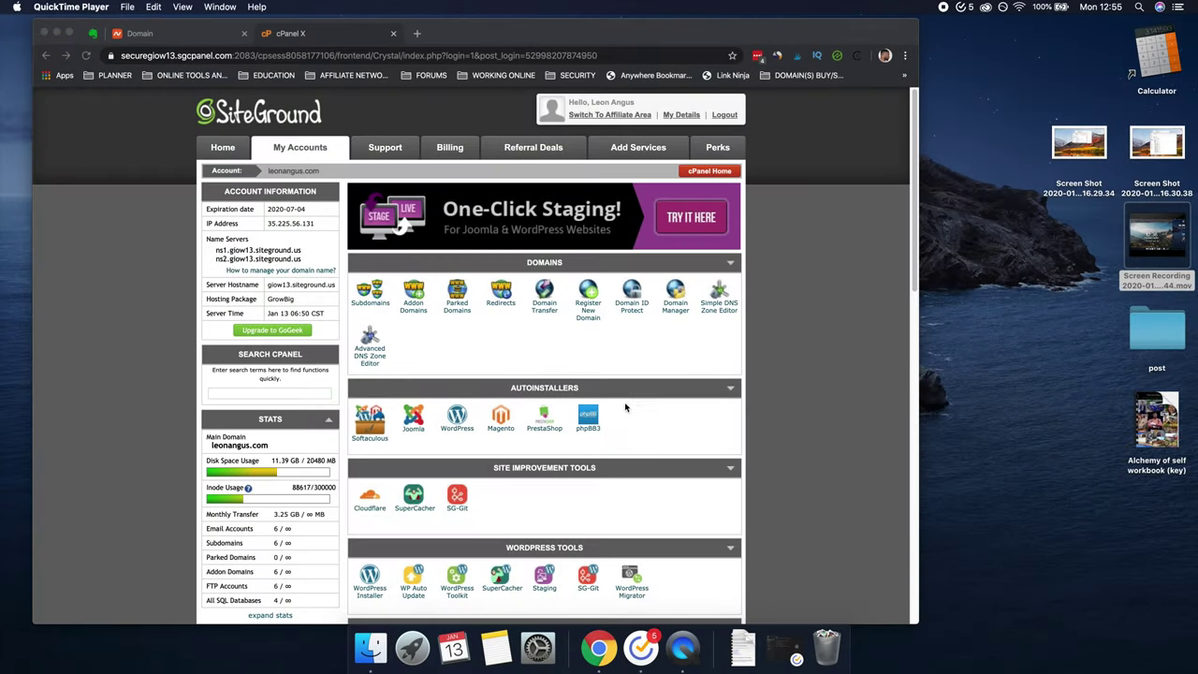
Launch the WordPress Installer from cPanel's WordPress Tools section.
{"action": "scroll", "coordinate": [620, 446], "scroll_direction": "down", "scroll_amount": 2}
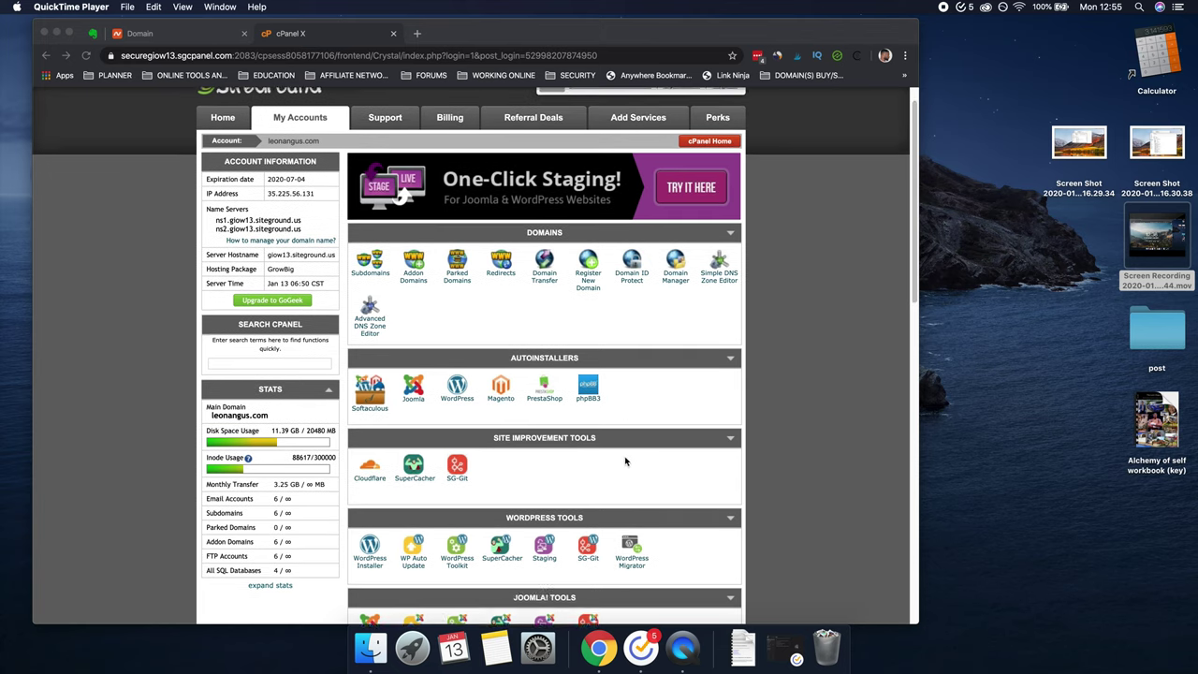
{"action": "scroll", "coordinate": [394, 251], "scroll_direction": "up", "scroll_amount": 2}
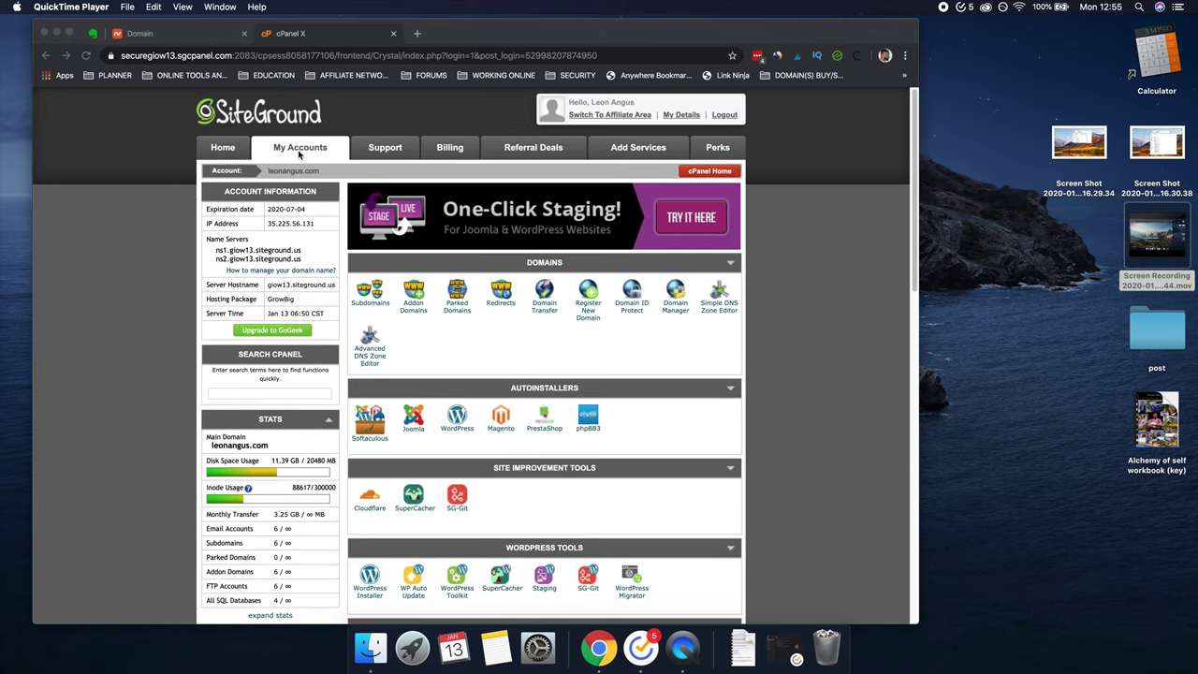
{"action": "left_click", "coordinate": [161, 138]}
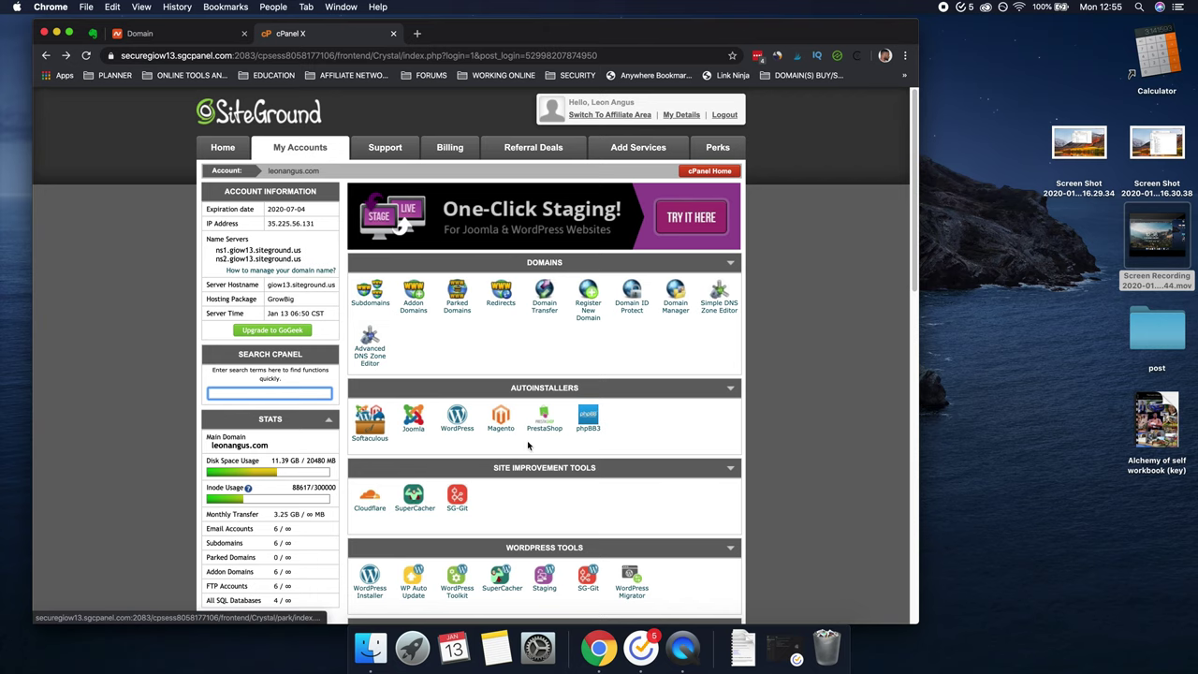
{"action": "scroll", "coordinate": [561, 281], "scroll_direction": "down", "scroll_amount": 1}
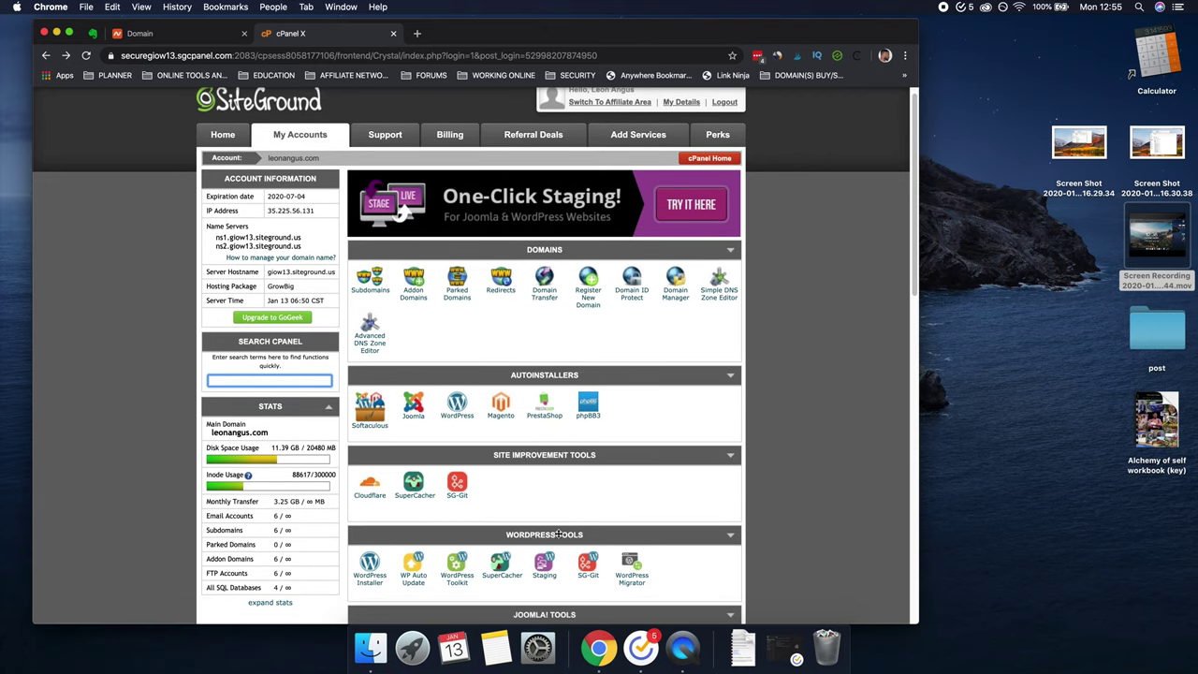
{"action": "left_click", "coordinate": [384, 565]}
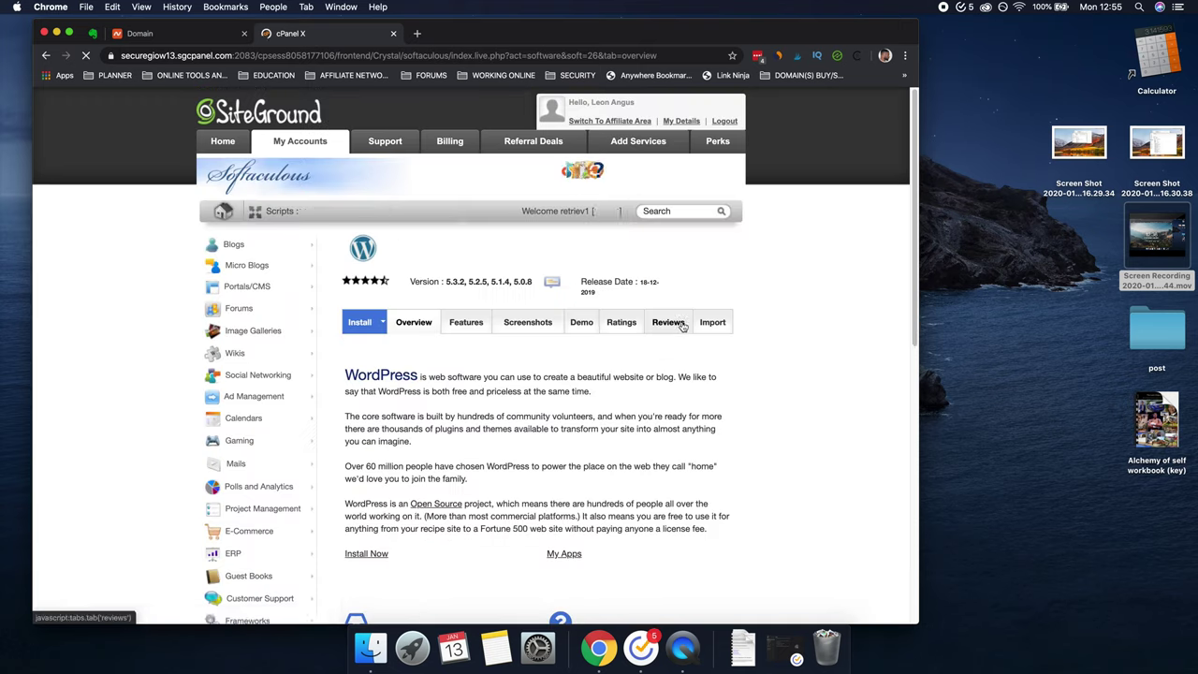
Start a quick WordPress install targeting the kidaffiliate.com domain.
{"action": "mouse_move", "coordinate": [380, 323]}
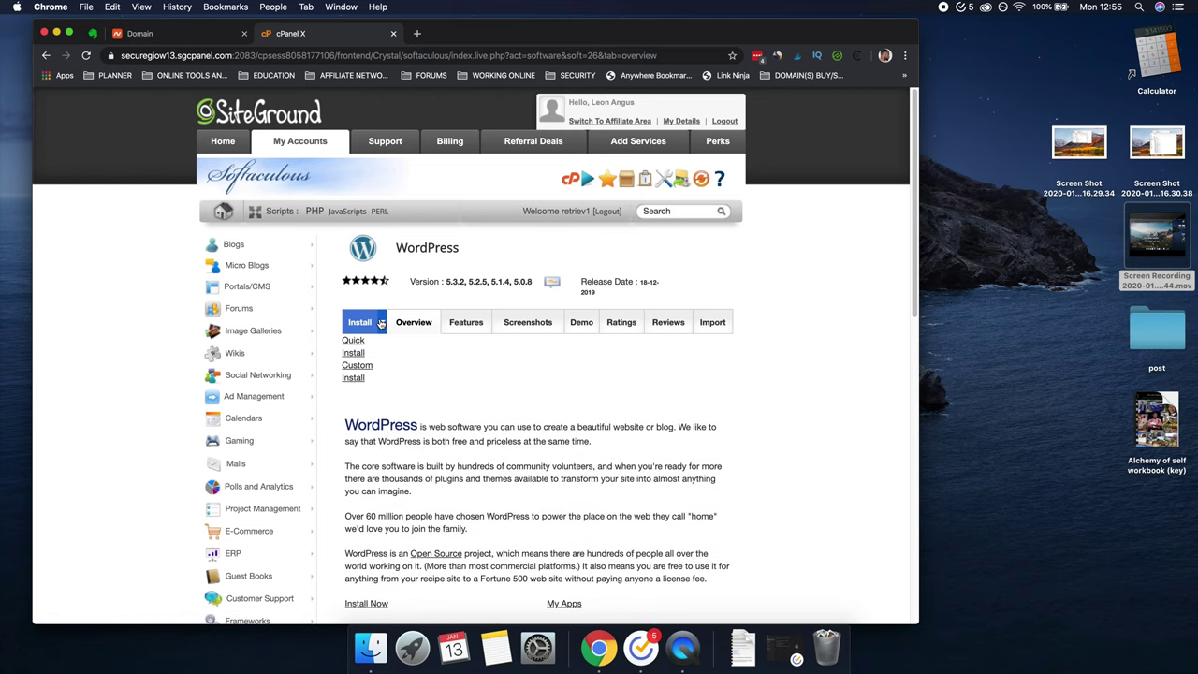
{"action": "left_click", "coordinate": [356, 342]}
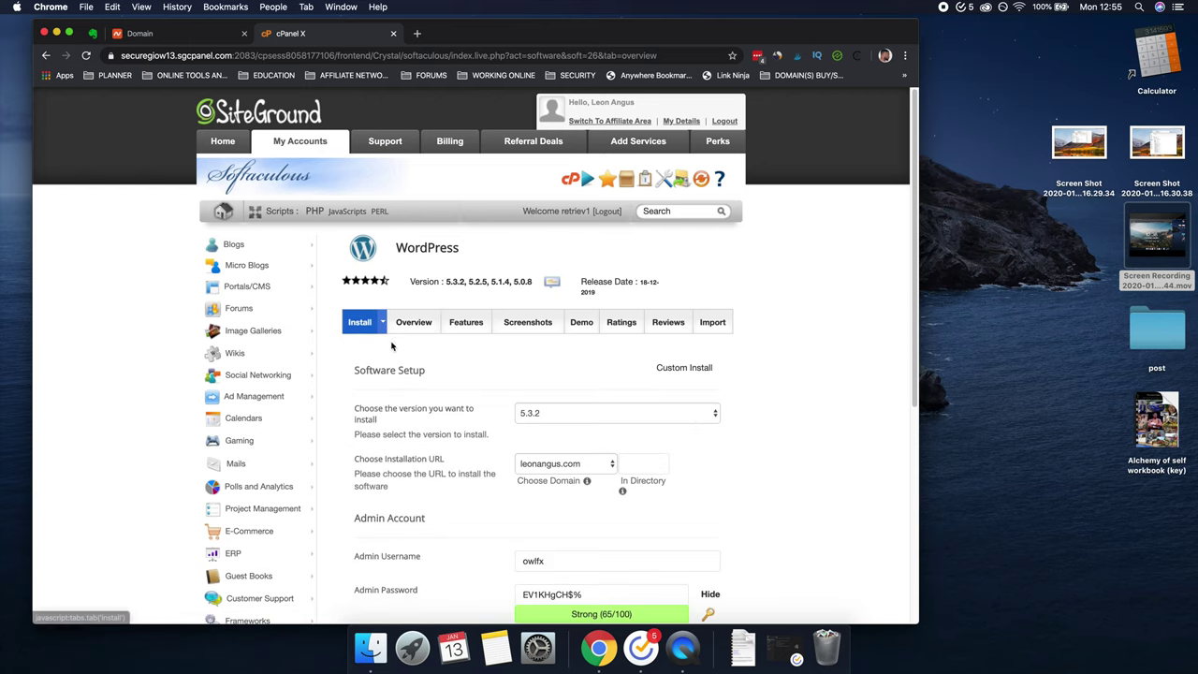
{"action": "scroll", "coordinate": [514, 403], "scroll_direction": "down", "scroll_amount": 1}
{"action": "left_click", "coordinate": [612, 437]}
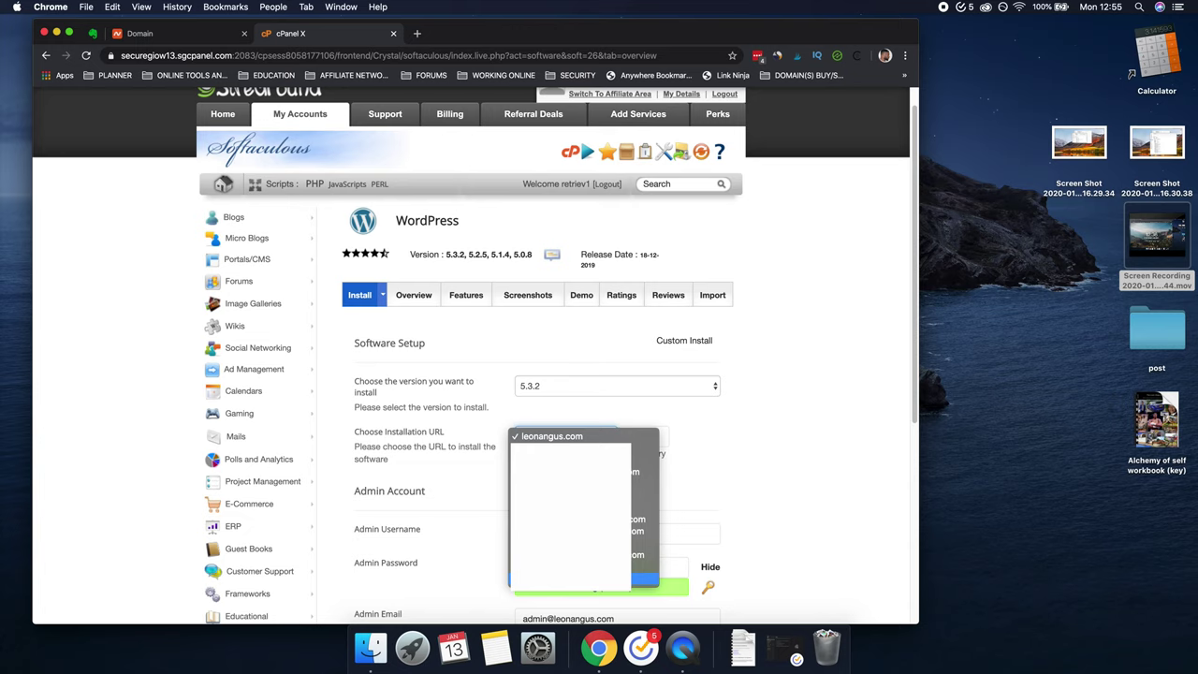
{"action": "left_click", "coordinate": [580, 508]}
{"action": "scroll", "coordinate": [596, 473], "scroll_direction": "down", "scroll_amount": 3}
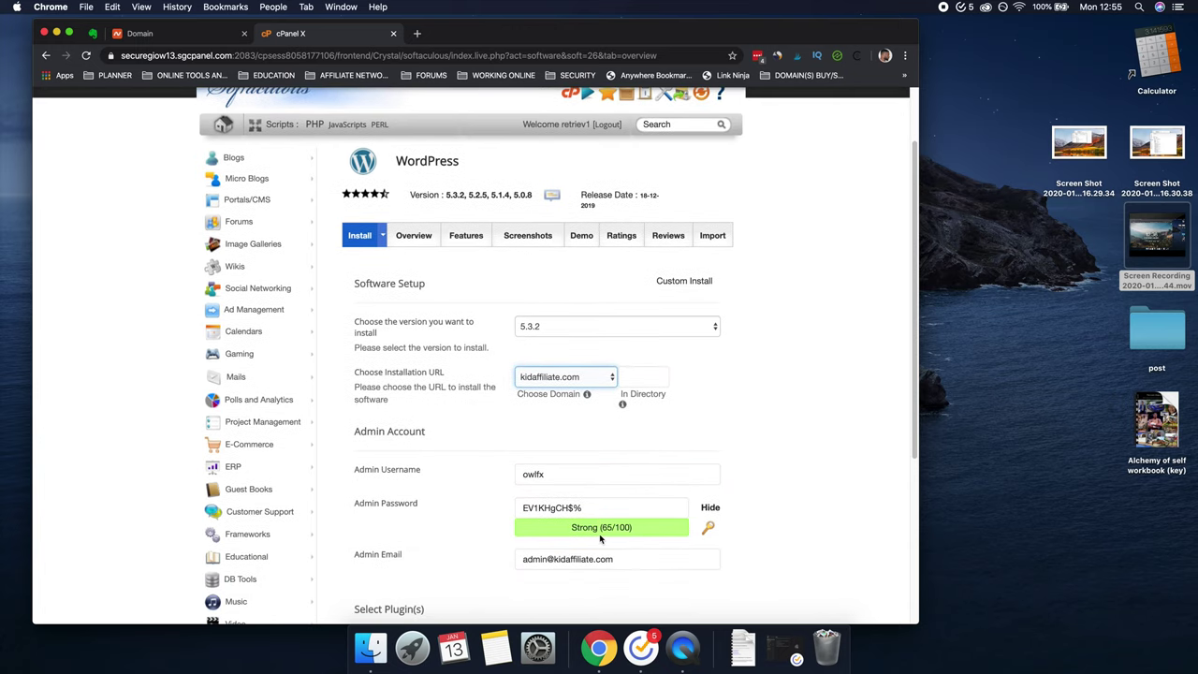
Set the admin username to 'admin', generate a strong password, and begin installing.
{"action": "double_click", "coordinate": [604, 453]}
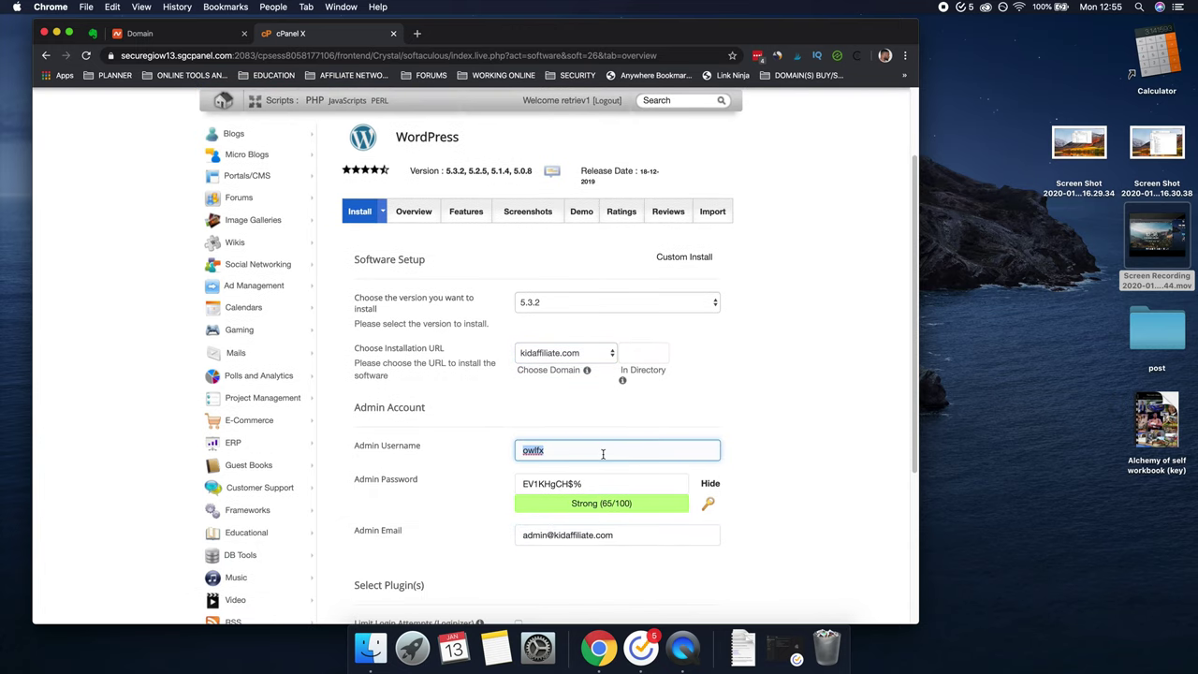
{"action": "type", "text": "admin"}
{"action": "left_click", "coordinate": [599, 482]}
{"action": "triple_click", "coordinate": [597, 482]}
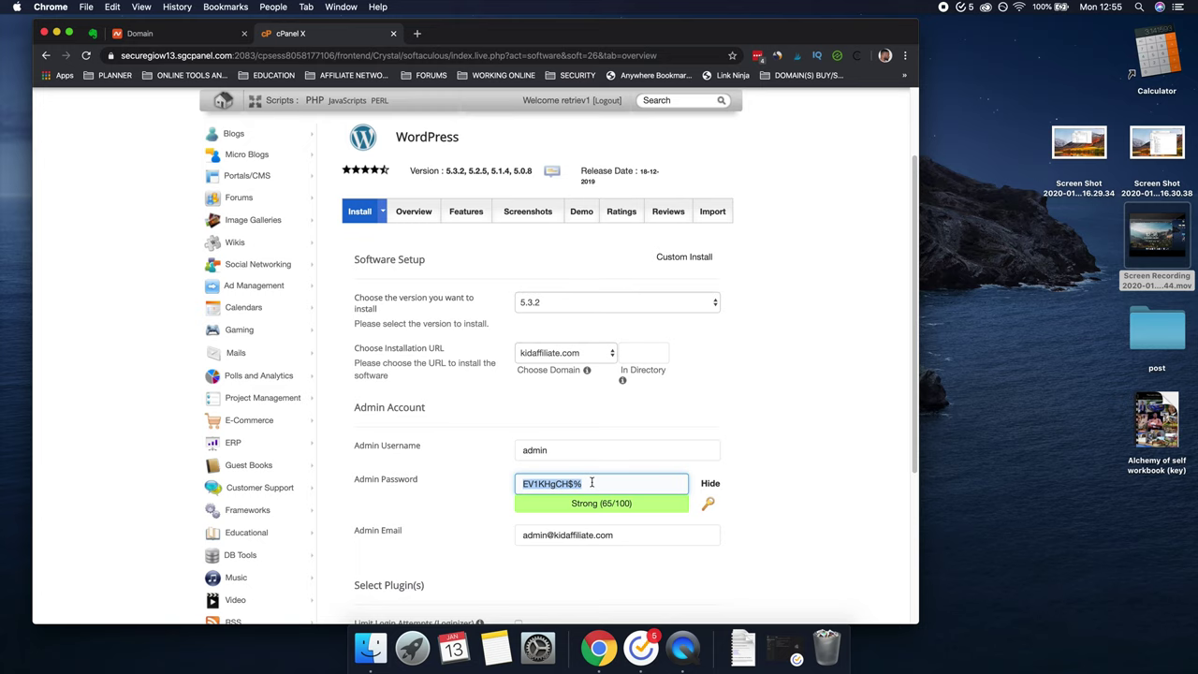
{"action": "left_click", "coordinate": [708, 488]}
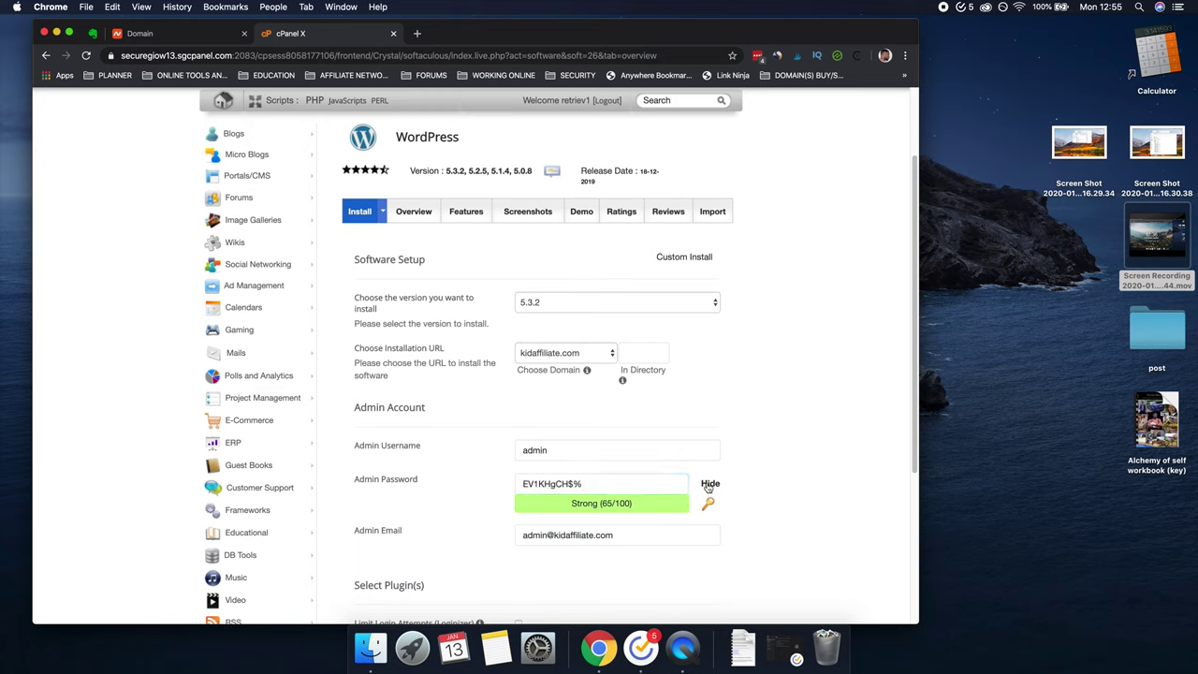
{"action": "left_click", "coordinate": [709, 504]}
{"action": "double_click", "coordinate": [712, 484]}
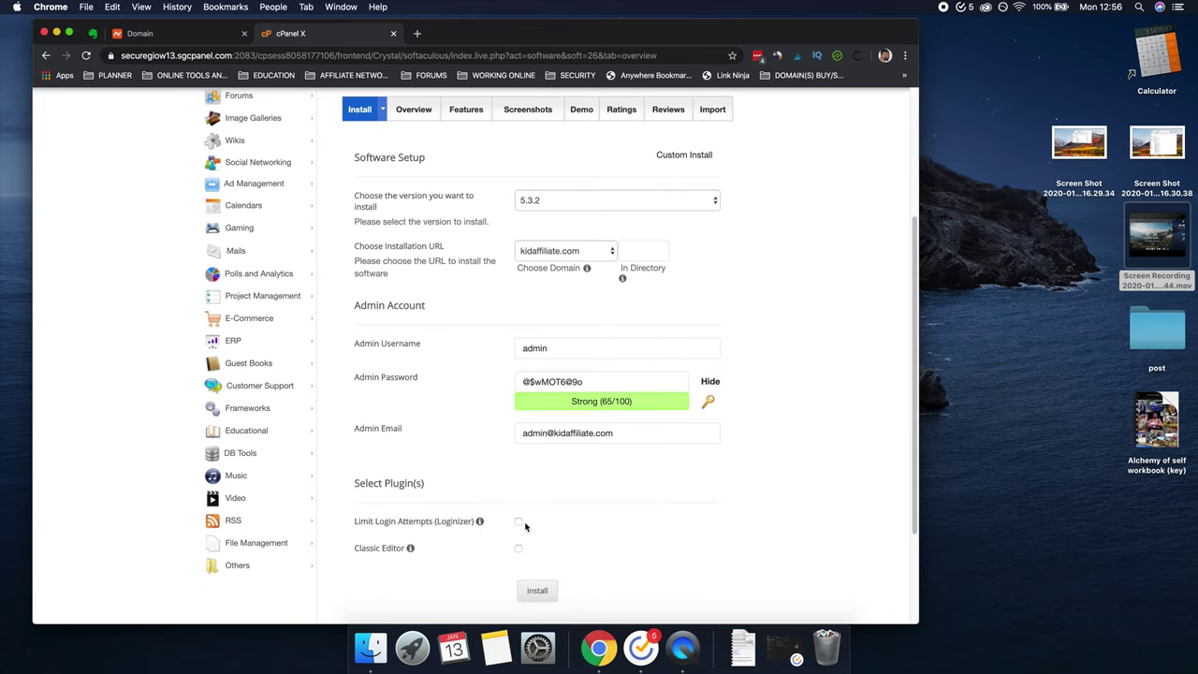
{"action": "scroll", "coordinate": [547, 543], "scroll_direction": "down", "scroll_amount": 1}
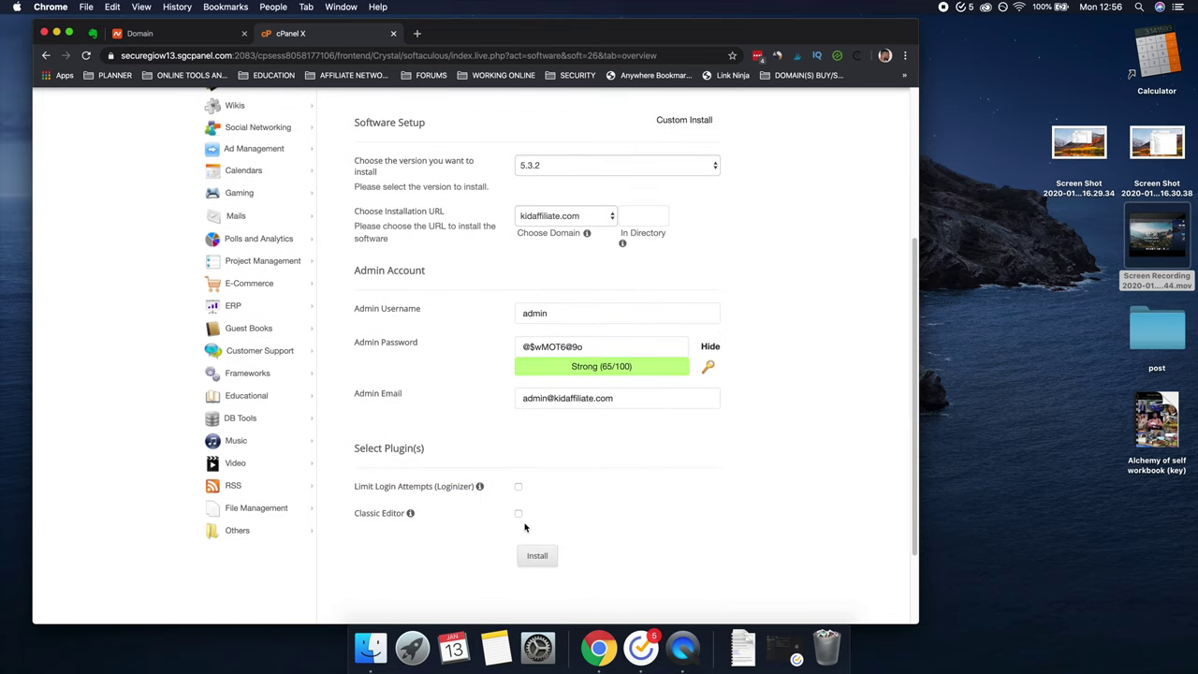
{"action": "left_click", "coordinate": [537, 557]}
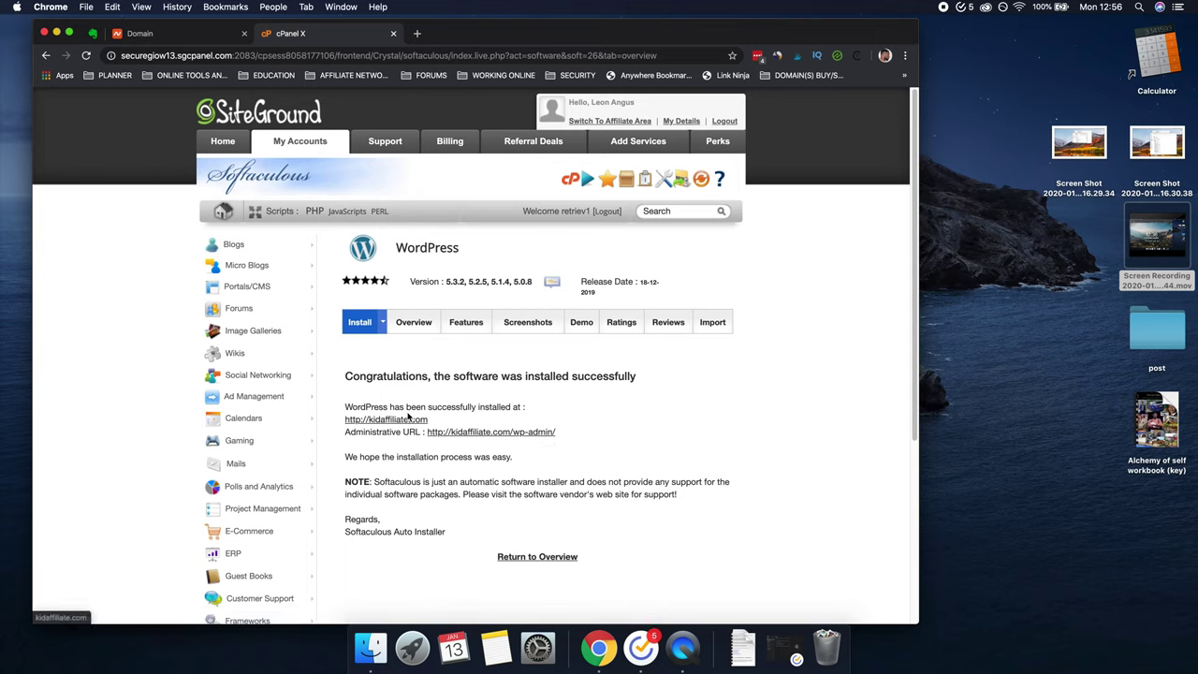
Bring up the link options for the wp-admin Administrative URL on the success page.
{"action": "right_click", "coordinate": [506, 434]}
Open the admin URL in a new tab, then close it after the connection error.
{"action": "left_click", "coordinate": [543, 410]}
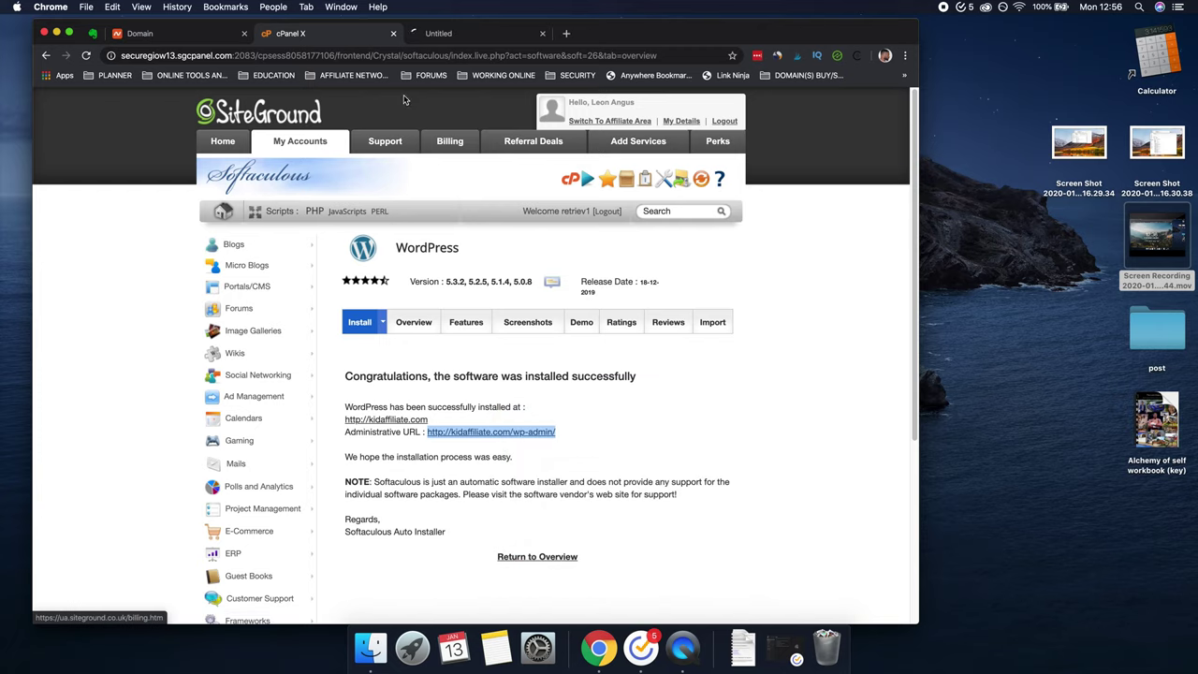
{"action": "left_click", "coordinate": [513, 41]}
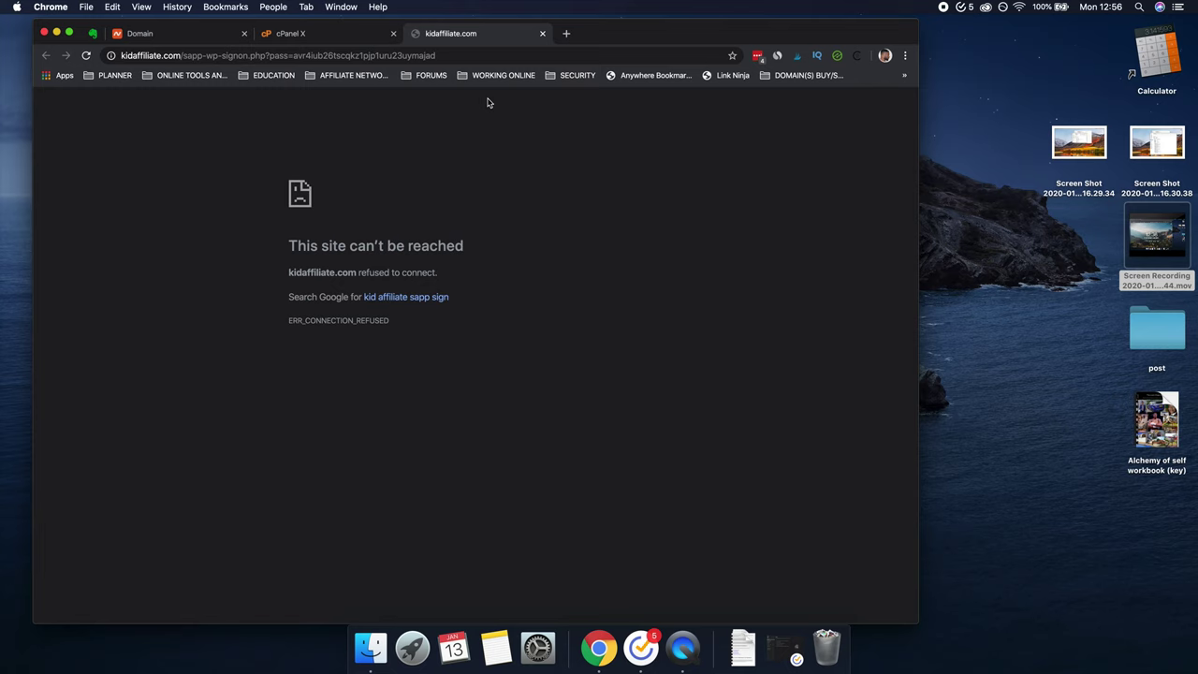
{"action": "left_click", "coordinate": [542, 34]}
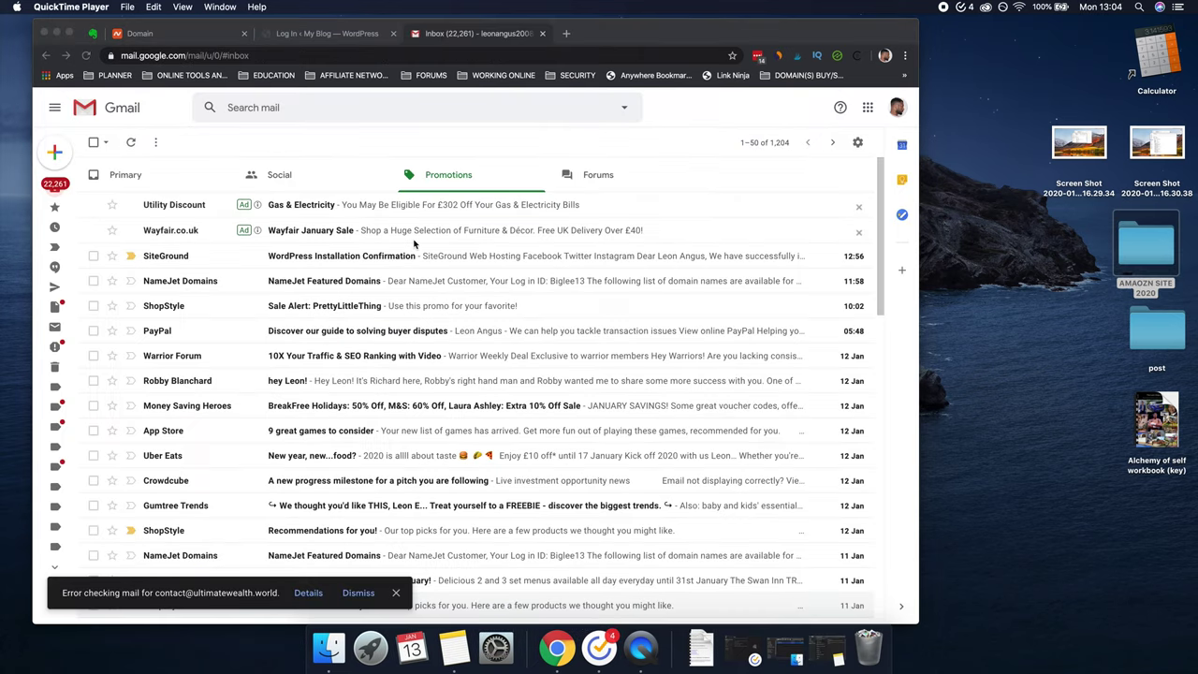
Check the Primary inbox, then find SiteGround's installation email under Promotions.
{"action": "left_click", "coordinate": [174, 177]}
{"action": "left_click", "coordinate": [172, 175]}
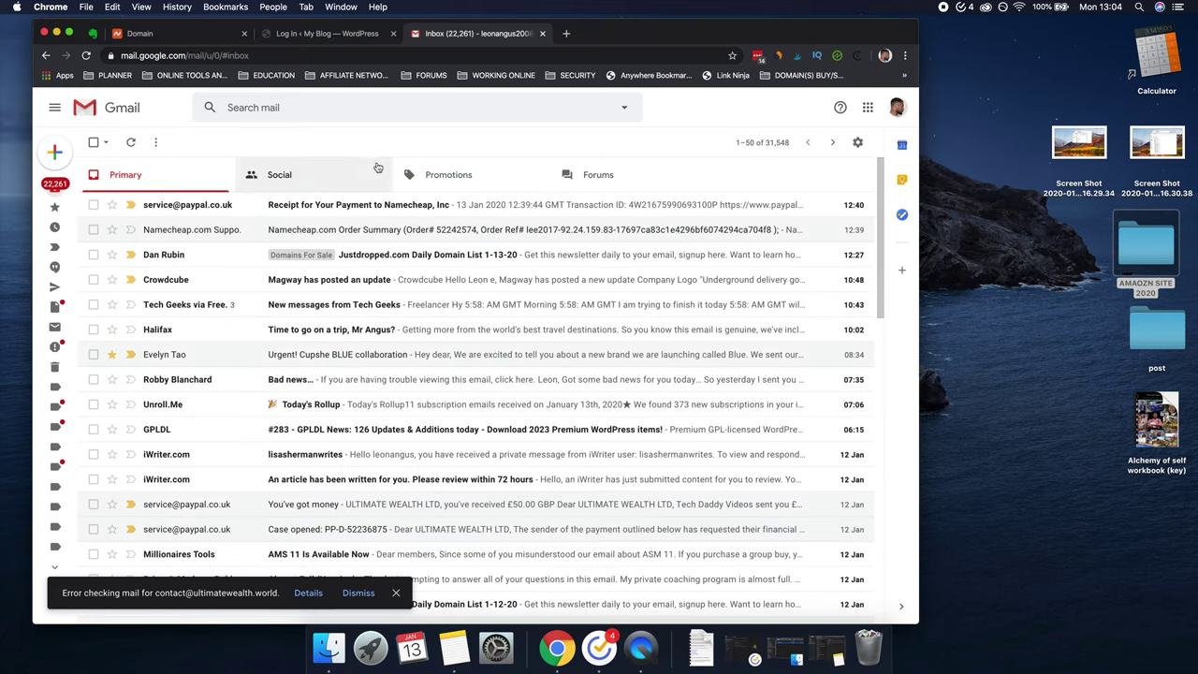
{"action": "left_click", "coordinate": [436, 174]}
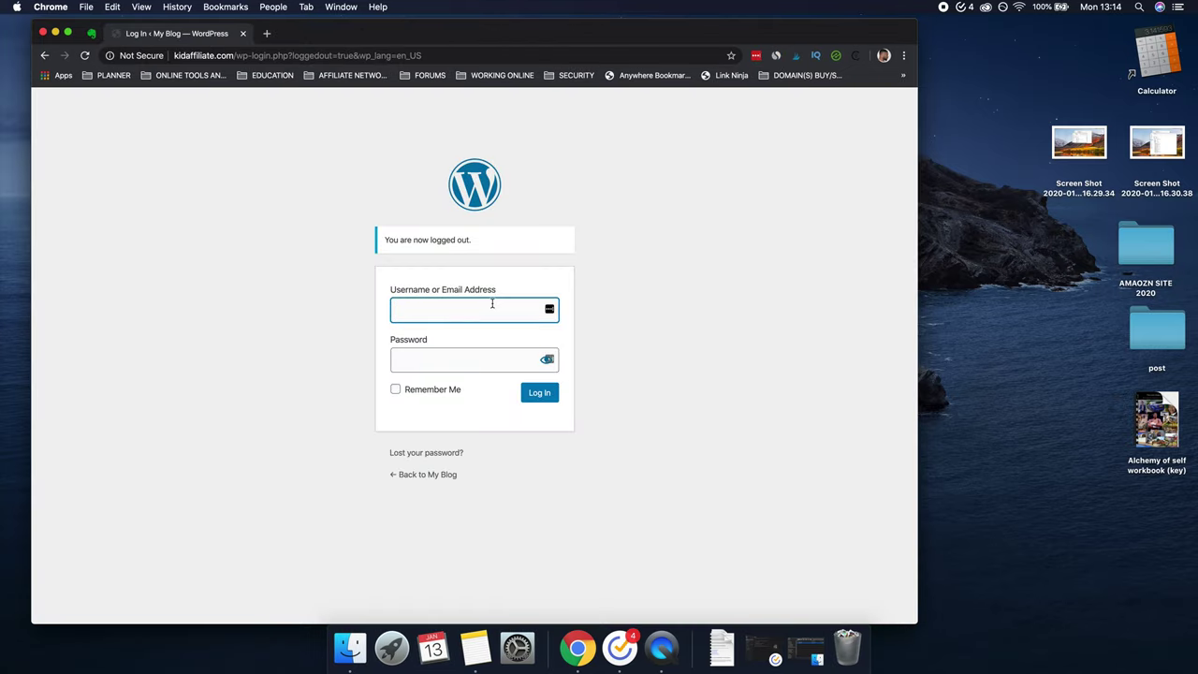
Log in as admin with the pasted password and decline the browser's save-password prompts.
{"action": "type", "text": "admin"}
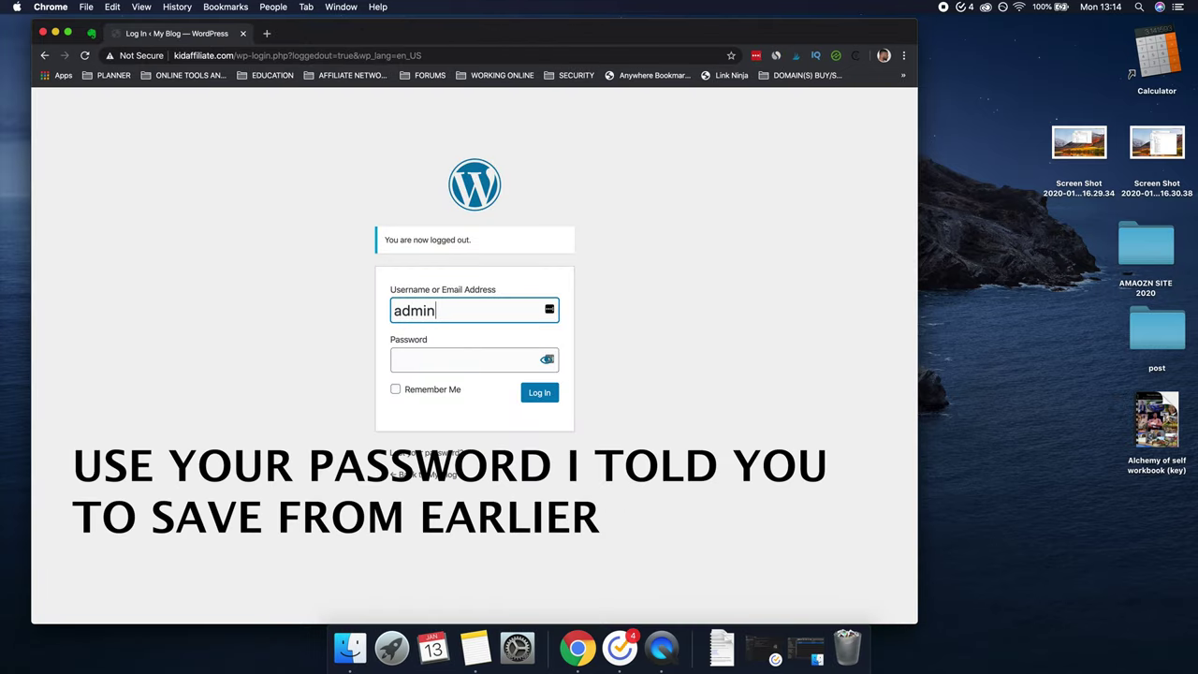
{"action": "key", "text": "Tab"}
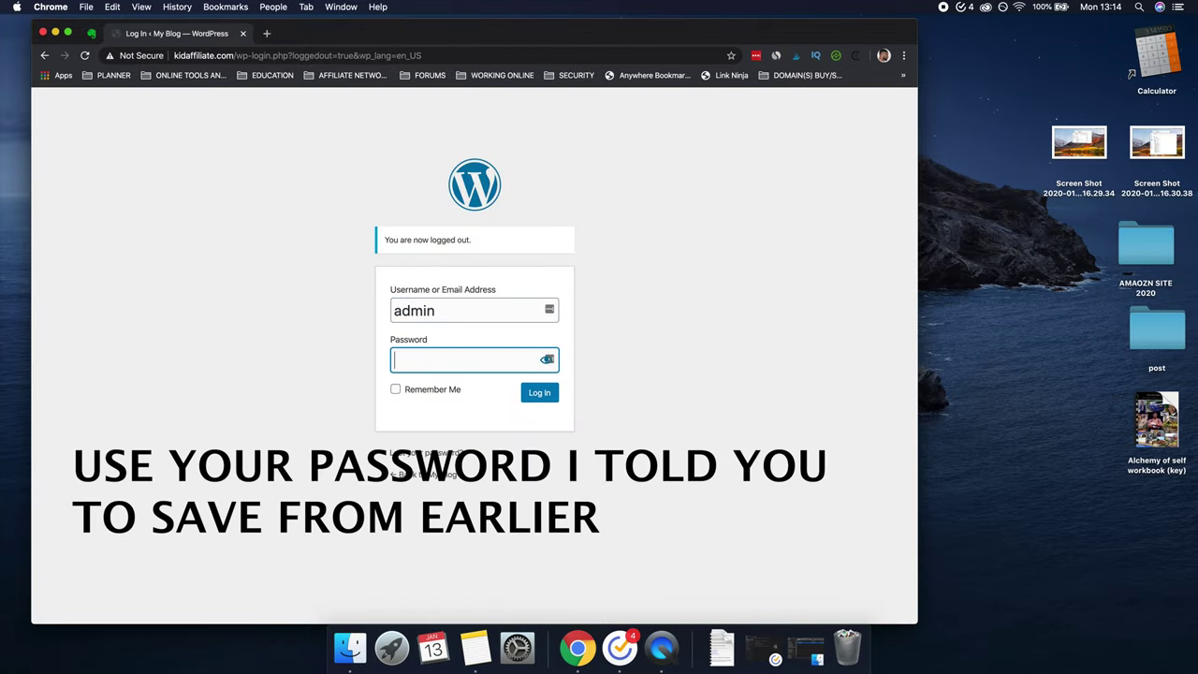
{"action": "key", "text": "super+v"}
{"action": "left_click", "coordinate": [539, 393]}
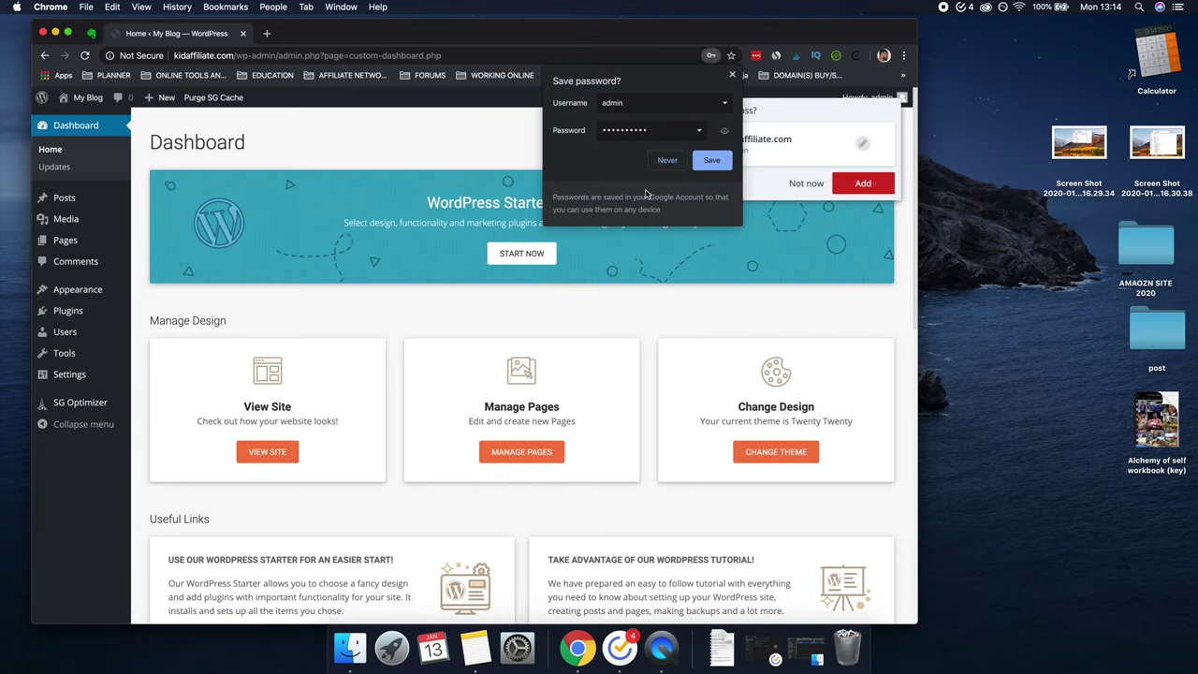
{"action": "left_click", "coordinate": [681, 165]}
{"action": "left_click", "coordinate": [806, 182]}
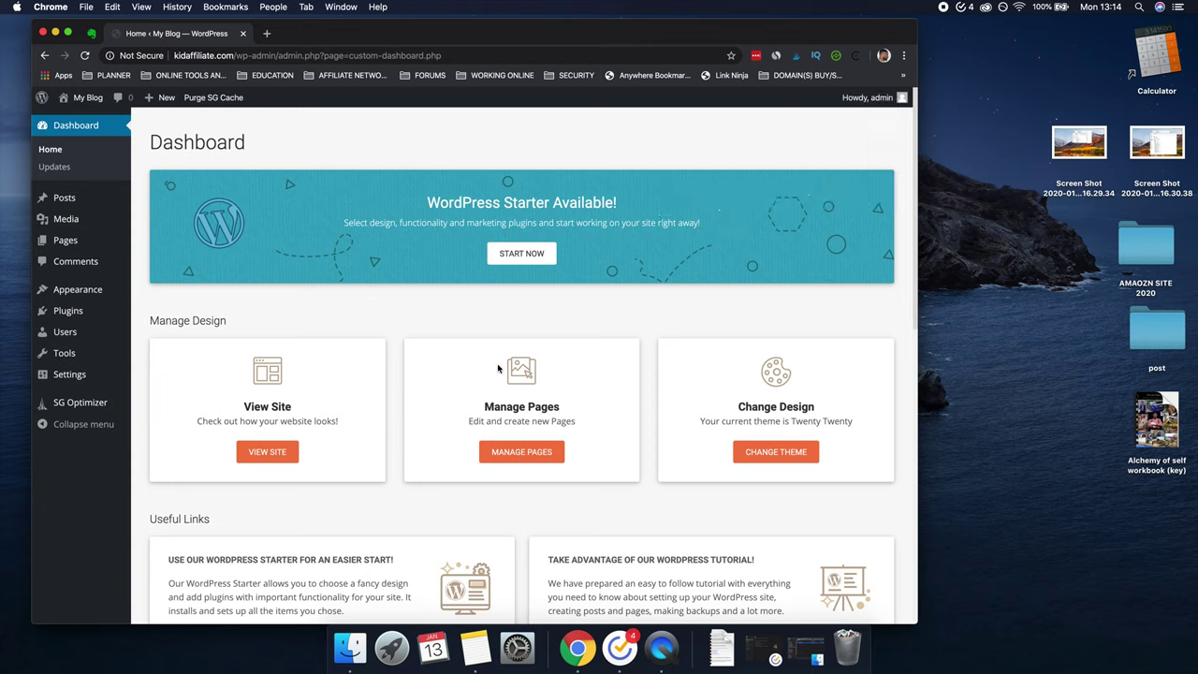
{"action": "scroll", "coordinate": [498, 368], "scroll_direction": "down", "scroll_amount": 5}
{"action": "scroll", "coordinate": [502, 417], "scroll_direction": "down", "scroll_amount": 3}
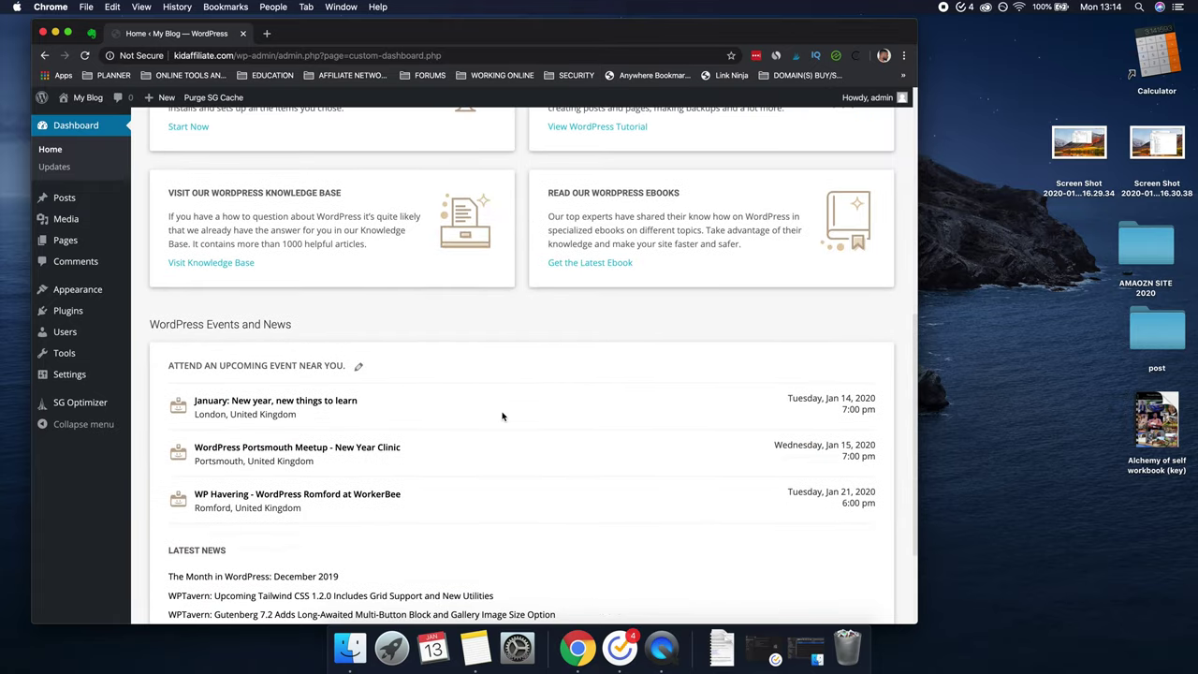
{"action": "scroll", "coordinate": [407, 343], "scroll_direction": "up", "scroll_amount": 10}
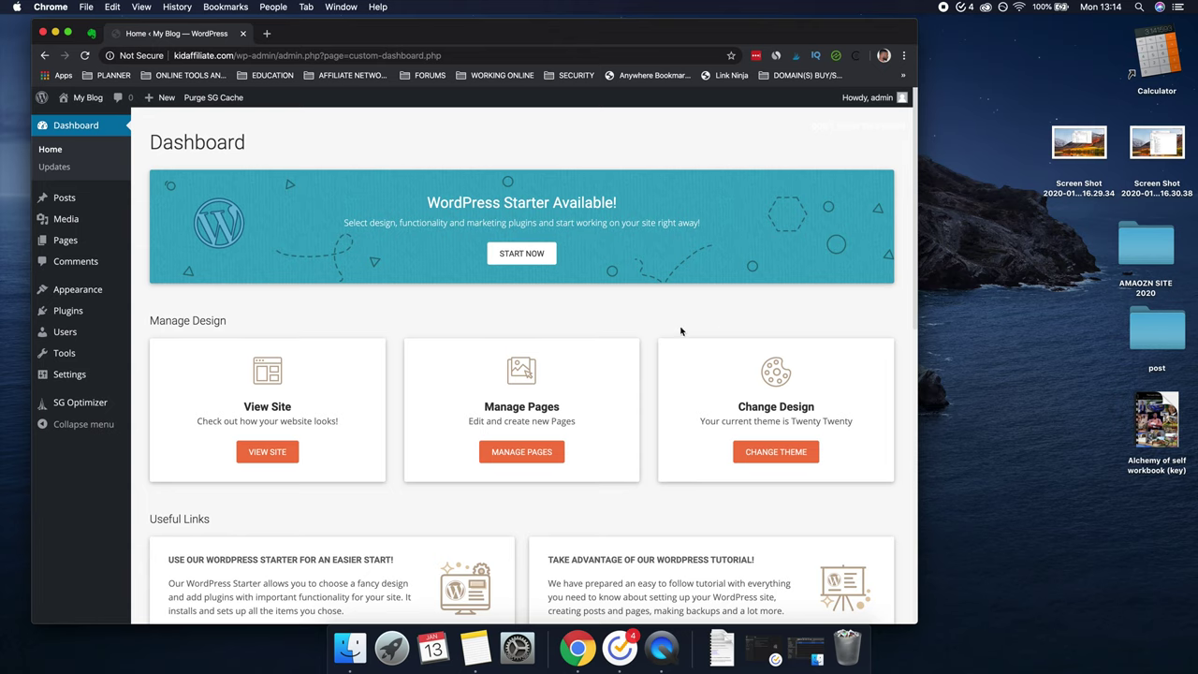
{"action": "scroll", "coordinate": [516, 347], "scroll_direction": "down", "scroll_amount": 1}
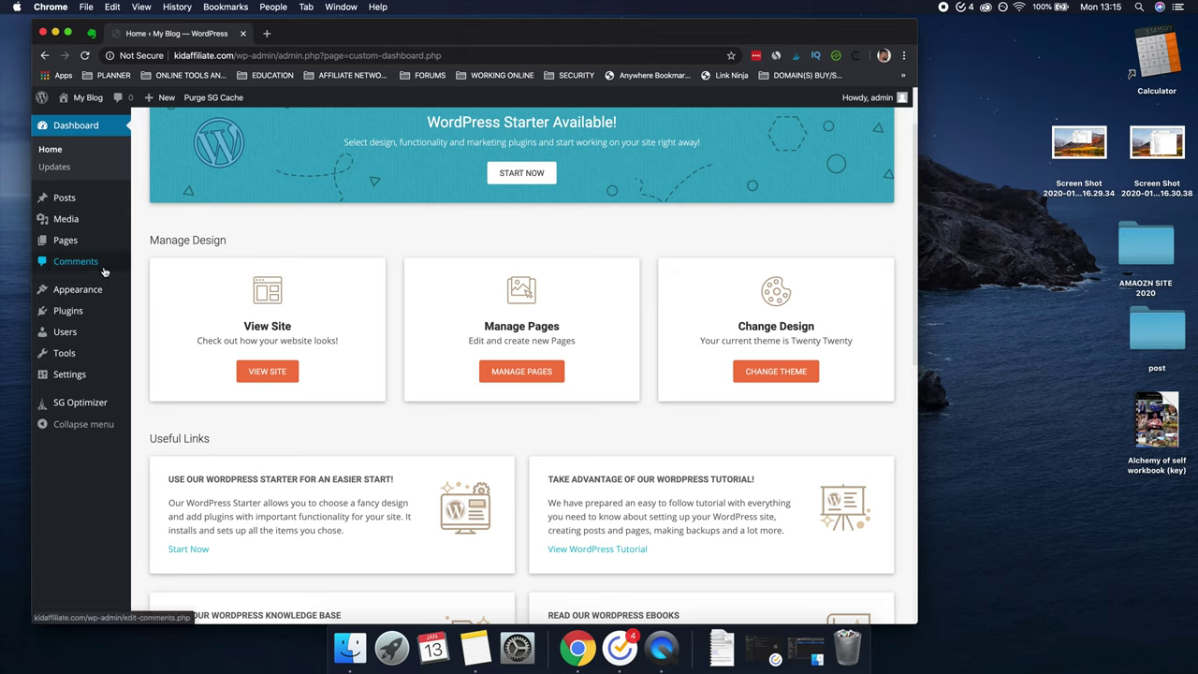
{"action": "mouse_move", "coordinate": [113, 298]}
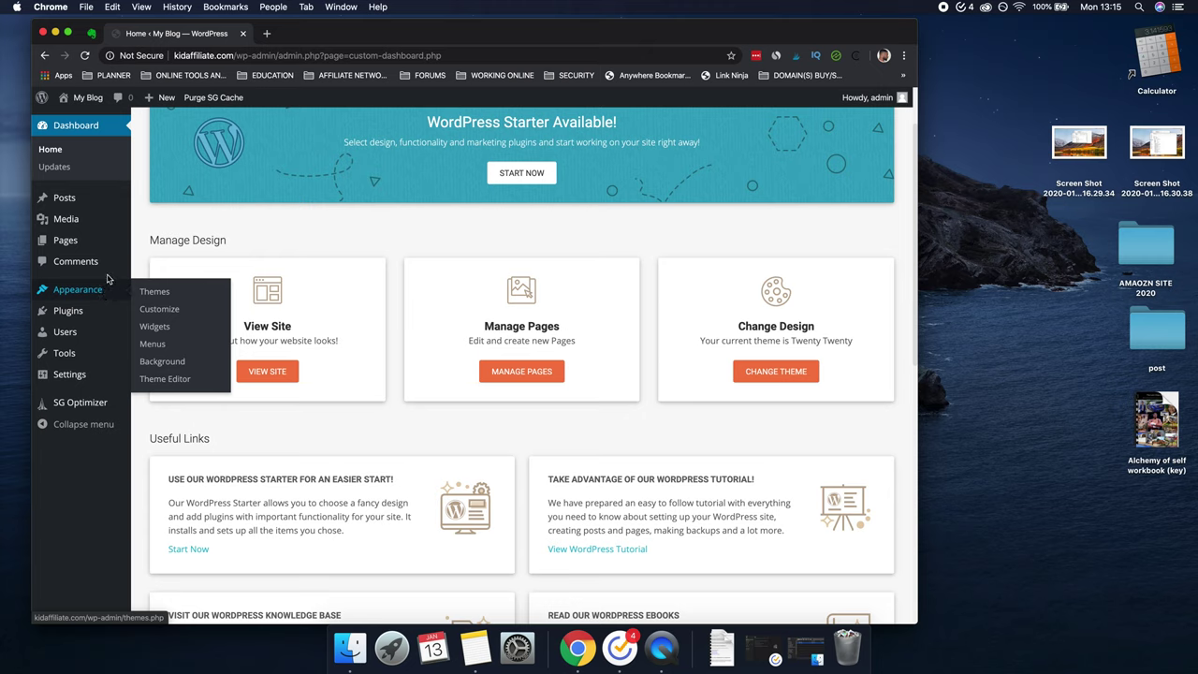
{"action": "mouse_move", "coordinate": [91, 334]}
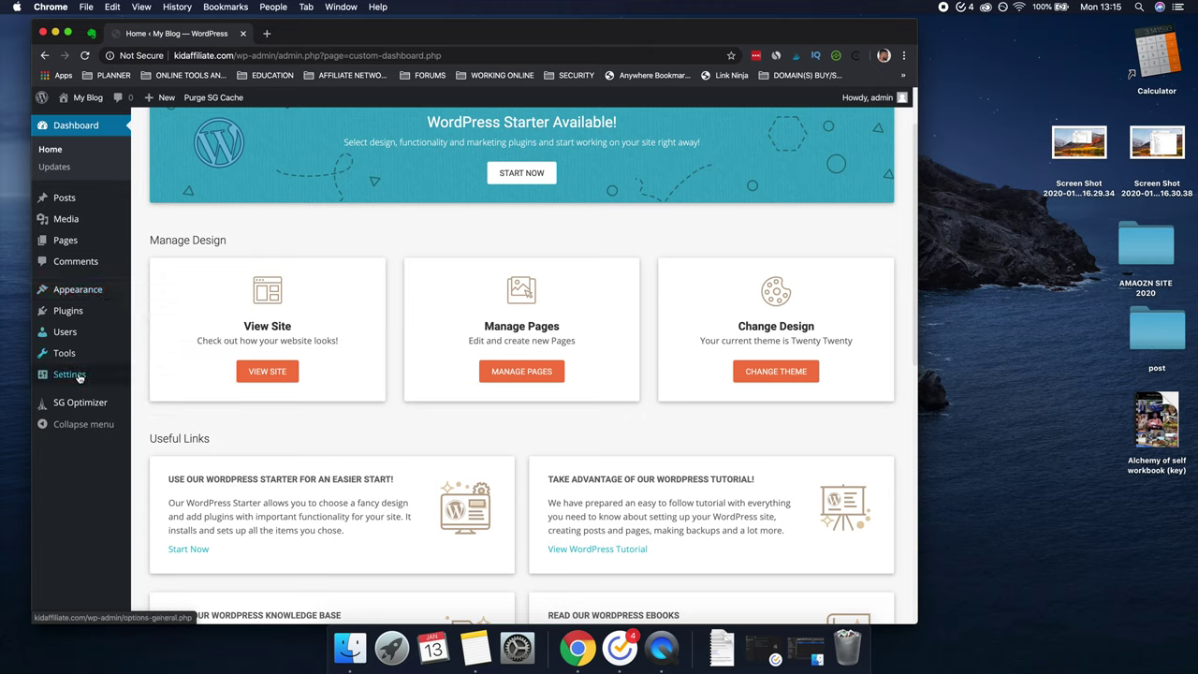
{"action": "mouse_move", "coordinate": [78, 378]}
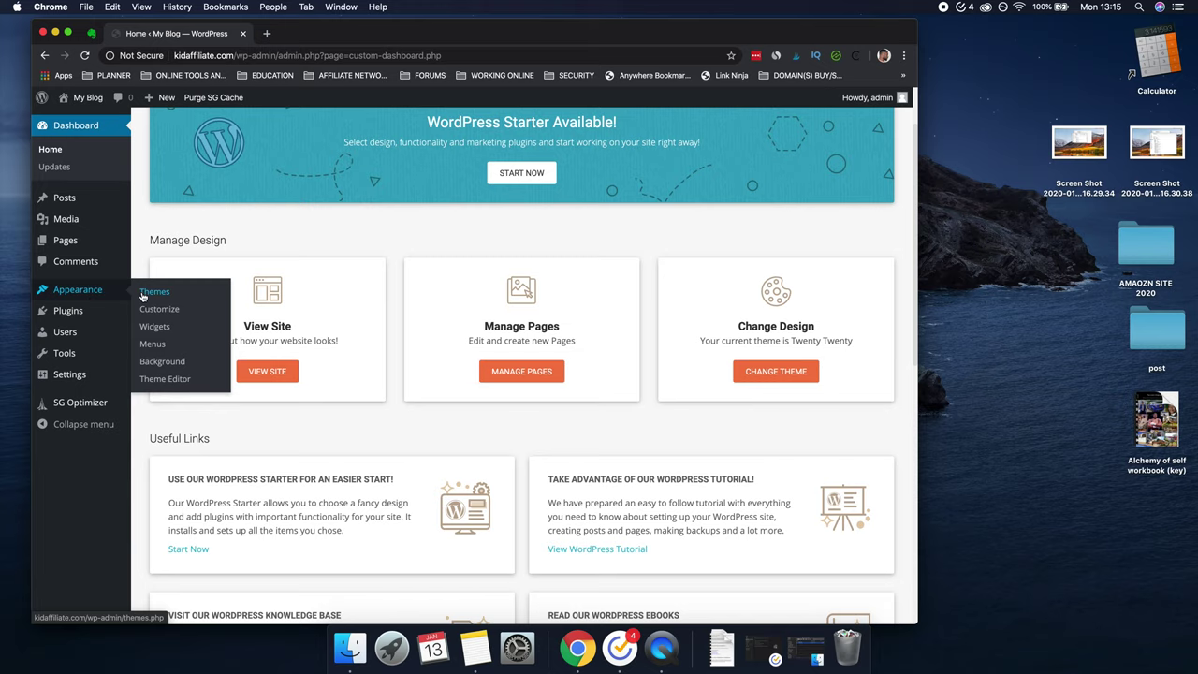
Open incomeschool.com in a new tab and return to its home page.
{"action": "left_click", "coordinate": [266, 33]}
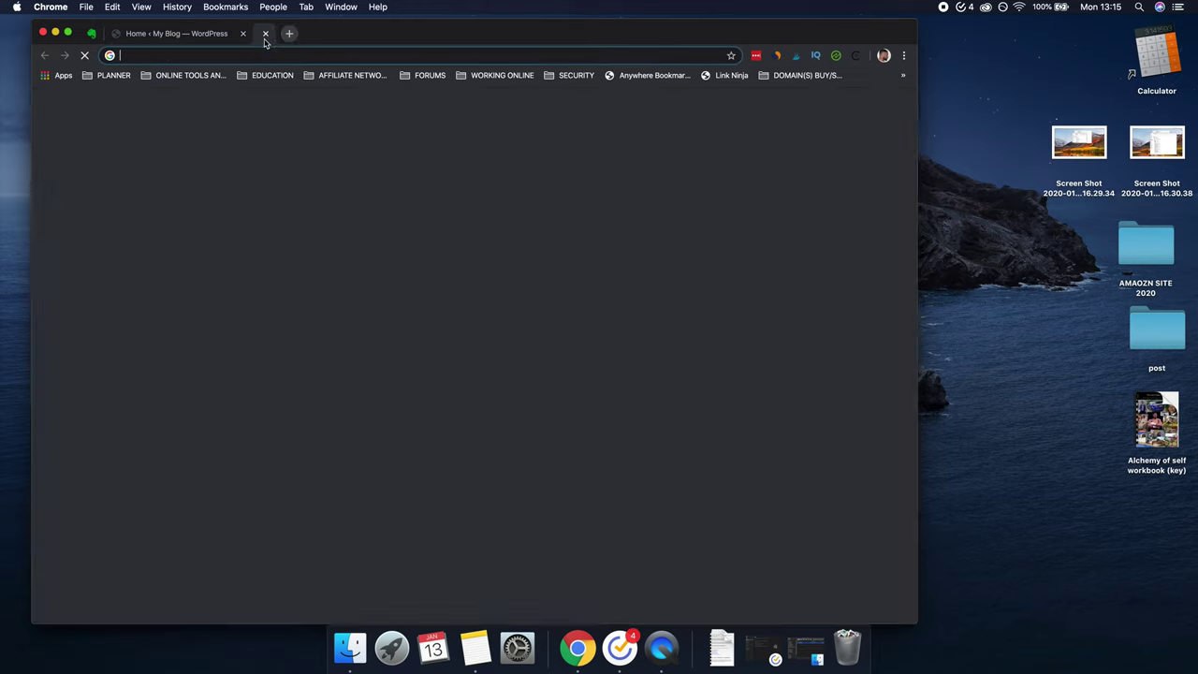
{"action": "type", "text": "income"}
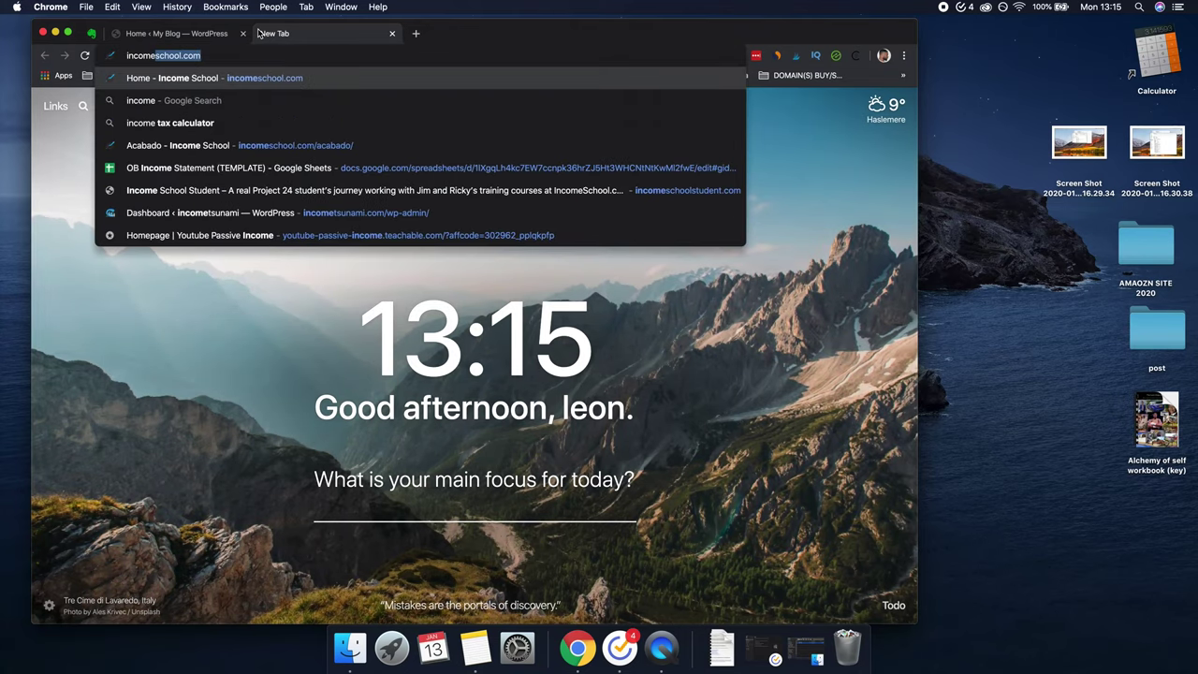
{"action": "key", "text": "Return"}
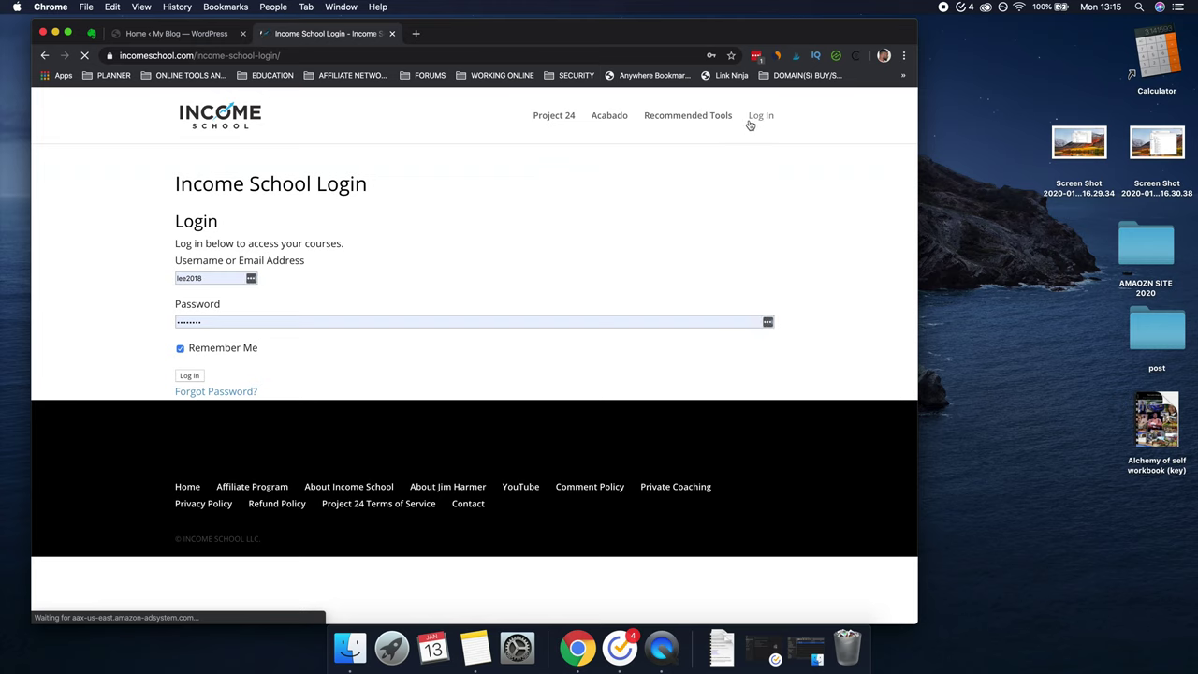
{"action": "left_click", "coordinate": [44, 55]}
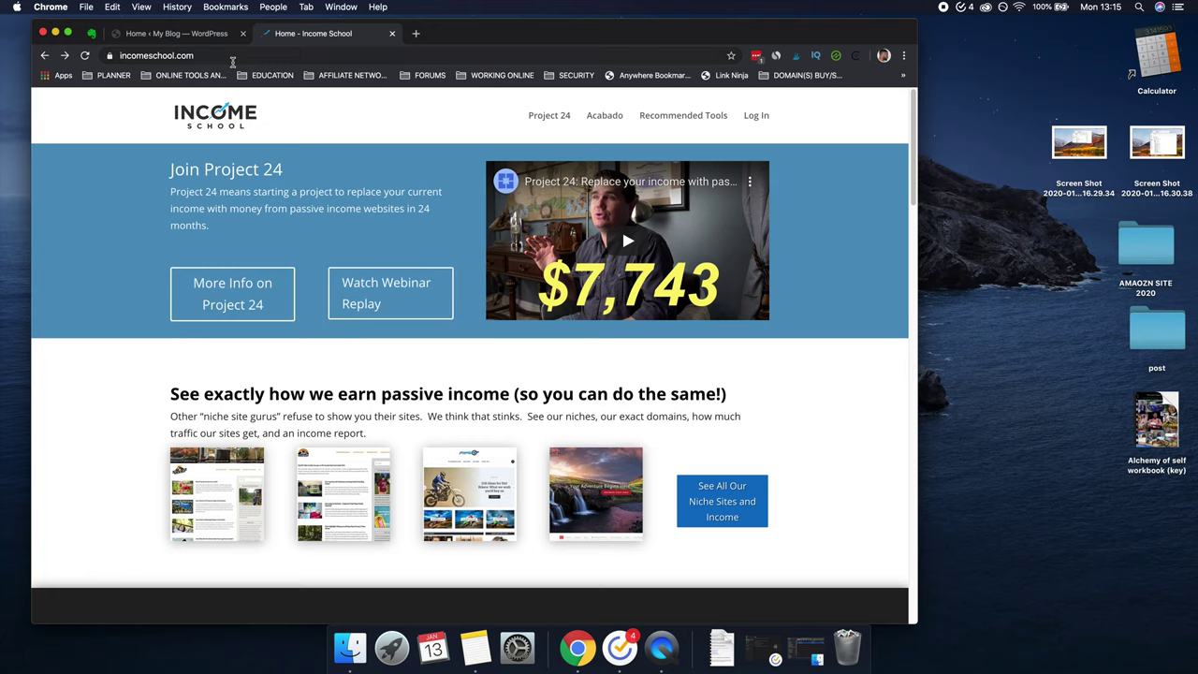
{"action": "left_click", "coordinate": [215, 58]}
Open the Acabado theme page and scroll through its features, demos and licence prices.
{"action": "left_click", "coordinate": [603, 123]}
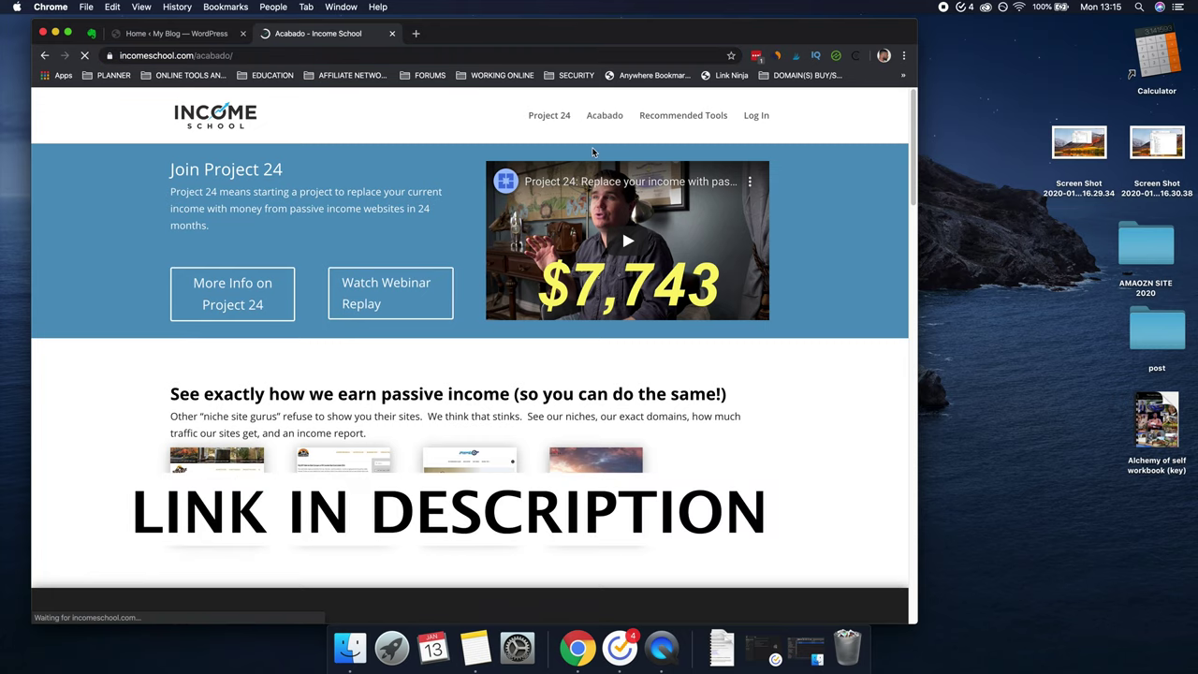
{"action": "scroll", "coordinate": [674, 442], "scroll_direction": "down", "scroll_amount": 10}
{"action": "scroll", "coordinate": [660, 442], "scroll_direction": "up", "scroll_amount": 5}
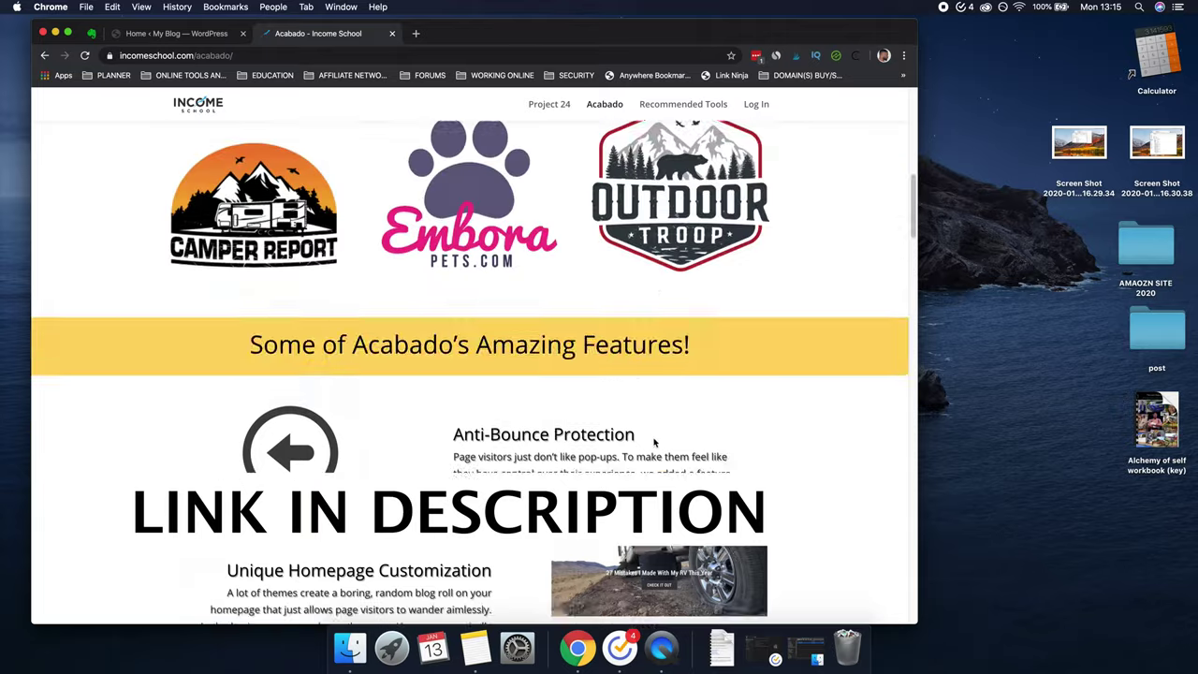
{"action": "scroll", "coordinate": [650, 447], "scroll_direction": "up", "scroll_amount": 4}
{"action": "scroll", "coordinate": [599, 463], "scroll_direction": "down", "scroll_amount": 6}
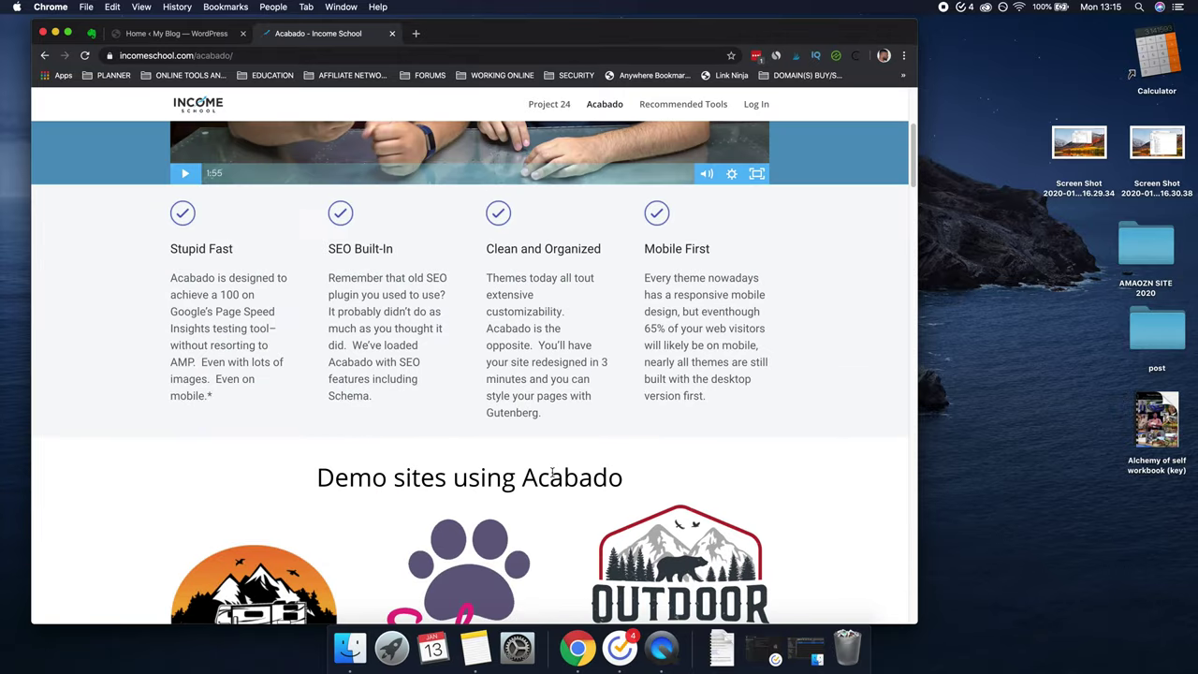
{"action": "scroll", "coordinate": [553, 477], "scroll_direction": "down", "scroll_amount": 8}
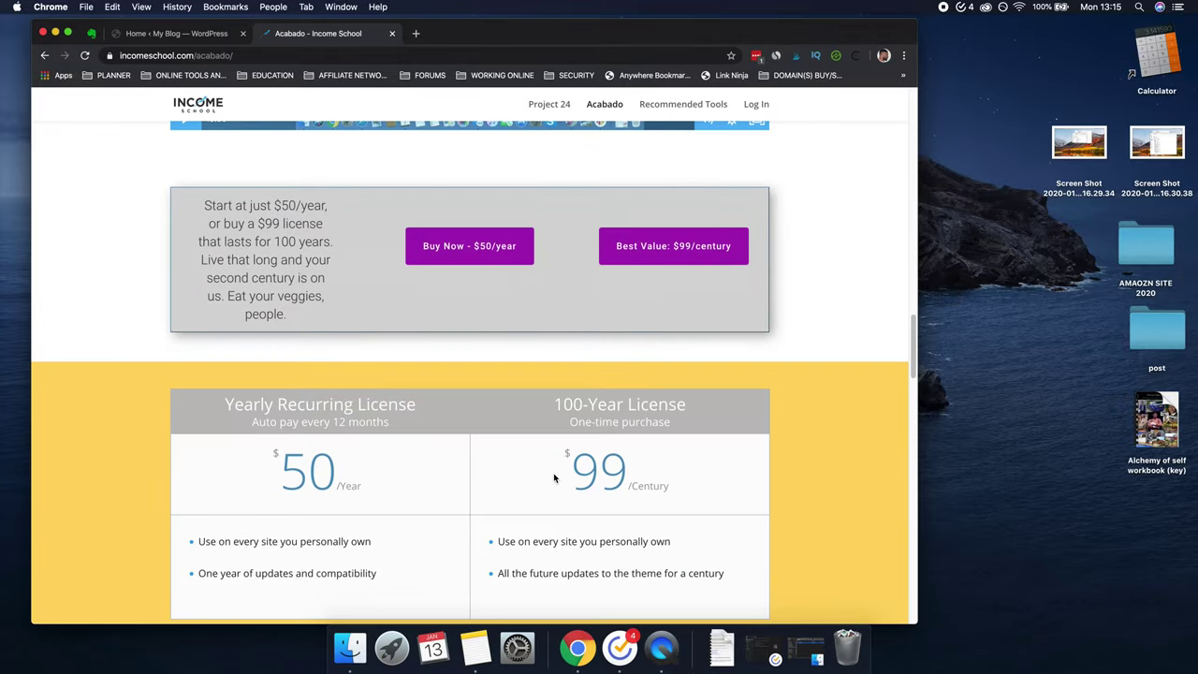
{"action": "scroll", "coordinate": [553, 479], "scroll_direction": "up", "scroll_amount": 3}
{"action": "scroll", "coordinate": [546, 457], "scroll_direction": "up", "scroll_amount": 7}
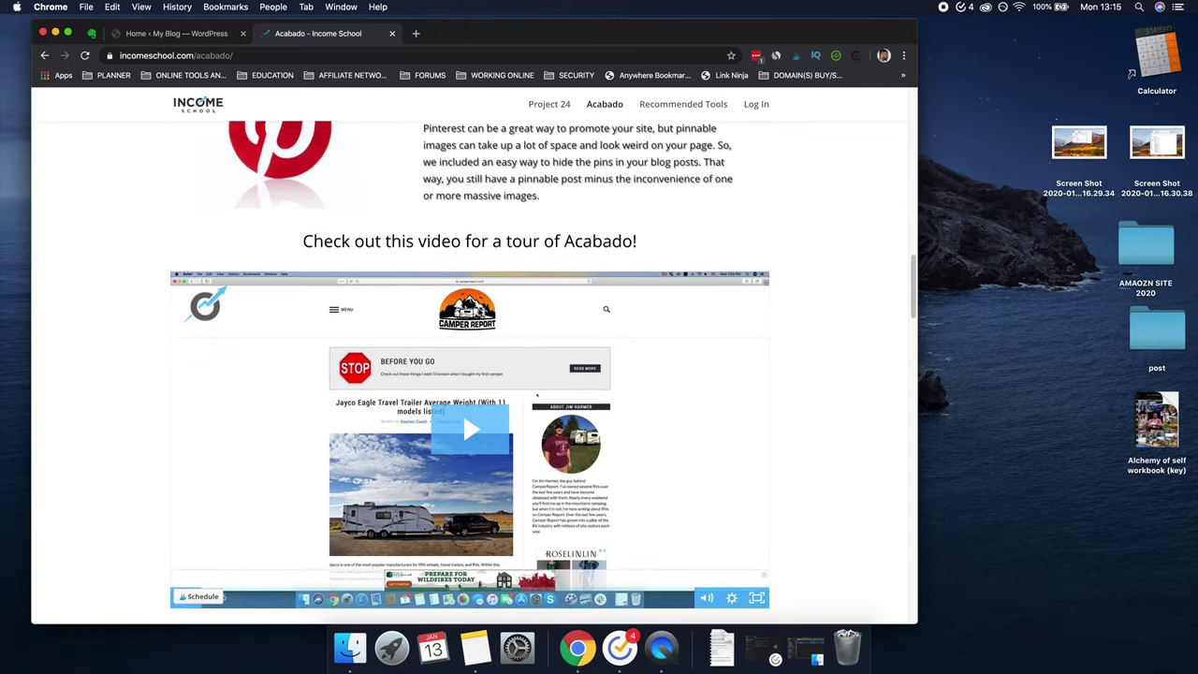
{"action": "scroll", "coordinate": [478, 313], "scroll_direction": "down", "scroll_amount": 20}
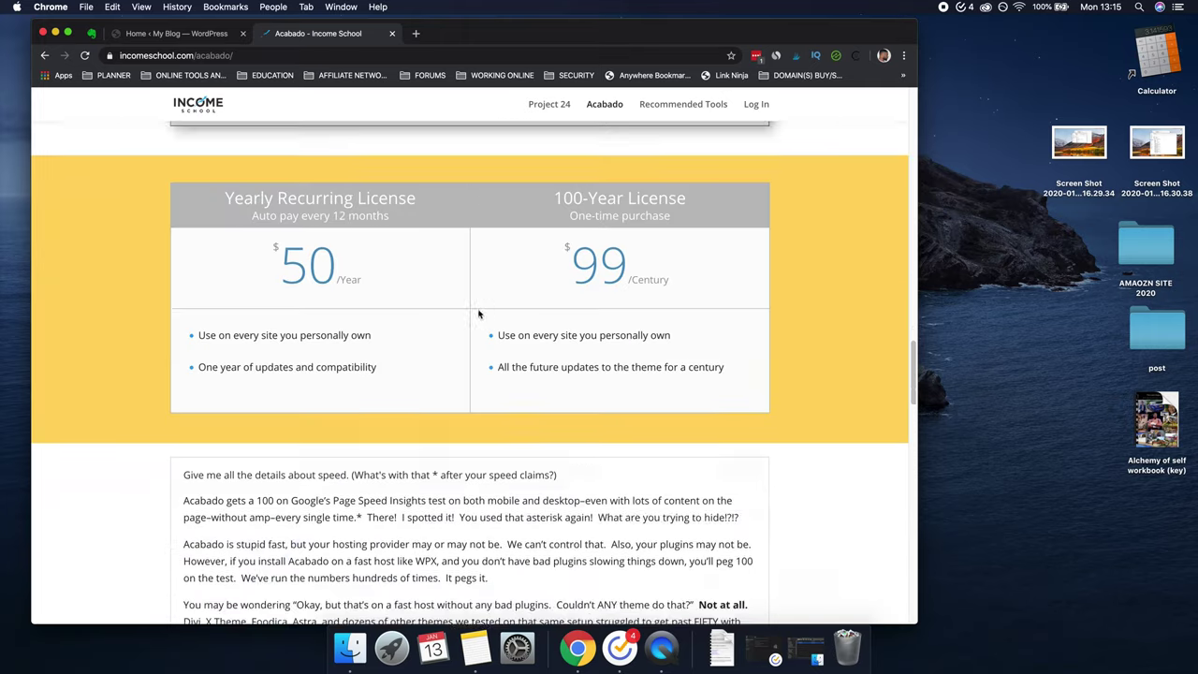
{"action": "scroll", "coordinate": [479, 318], "scroll_direction": "up", "scroll_amount": 20}
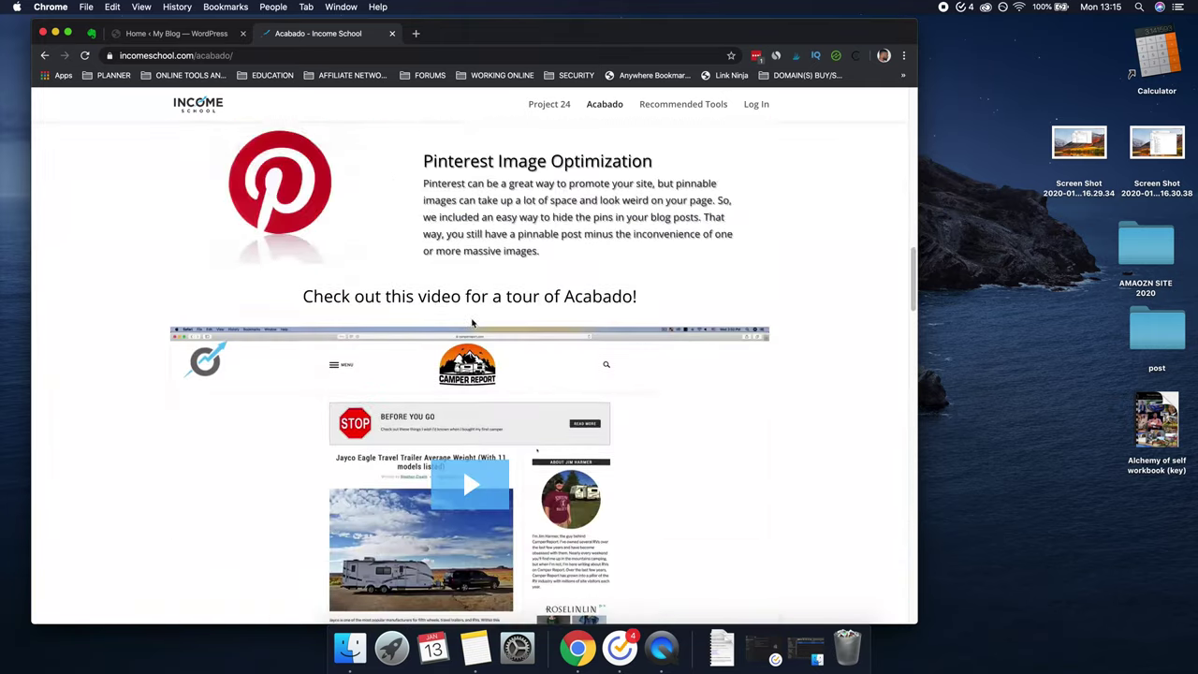
{"action": "scroll", "coordinate": [473, 323], "scroll_direction": "down", "scroll_amount": 2}
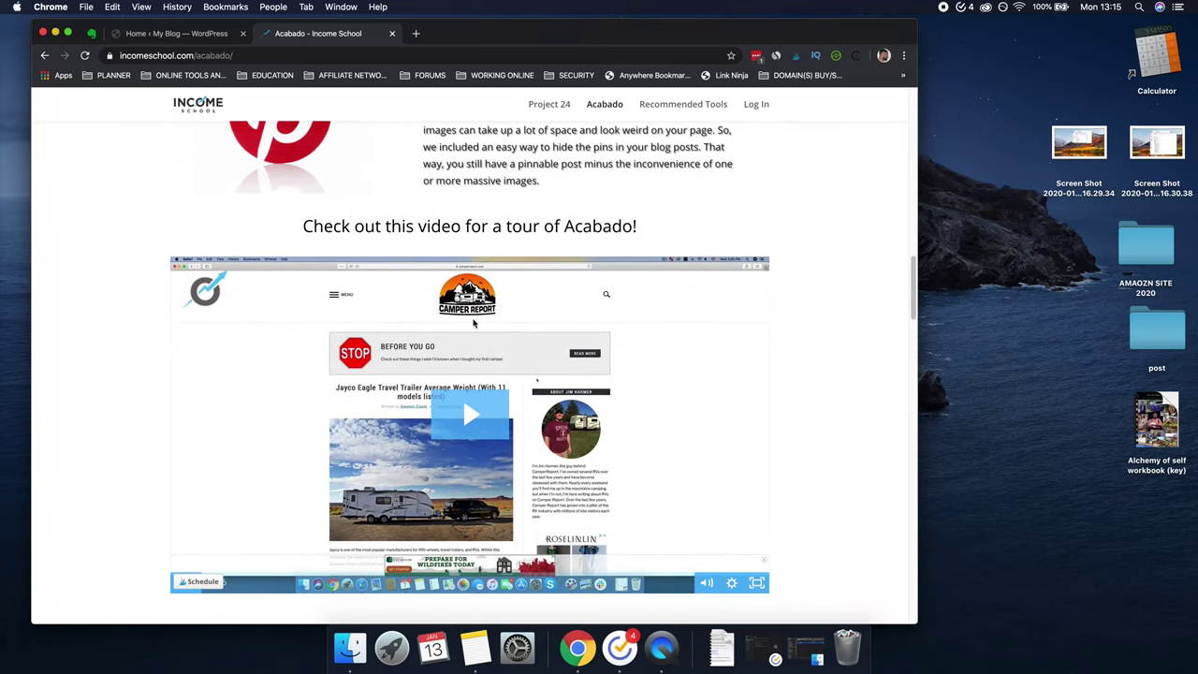
{"action": "scroll", "coordinate": [497, 130], "scroll_direction": "up", "scroll_amount": 9}
{"action": "left_click", "coordinate": [415, 33]}
Load camperreport.com, browse its homepage and posts, then return to Acabado's licence offers.
{"action": "type", "text": "campe"}
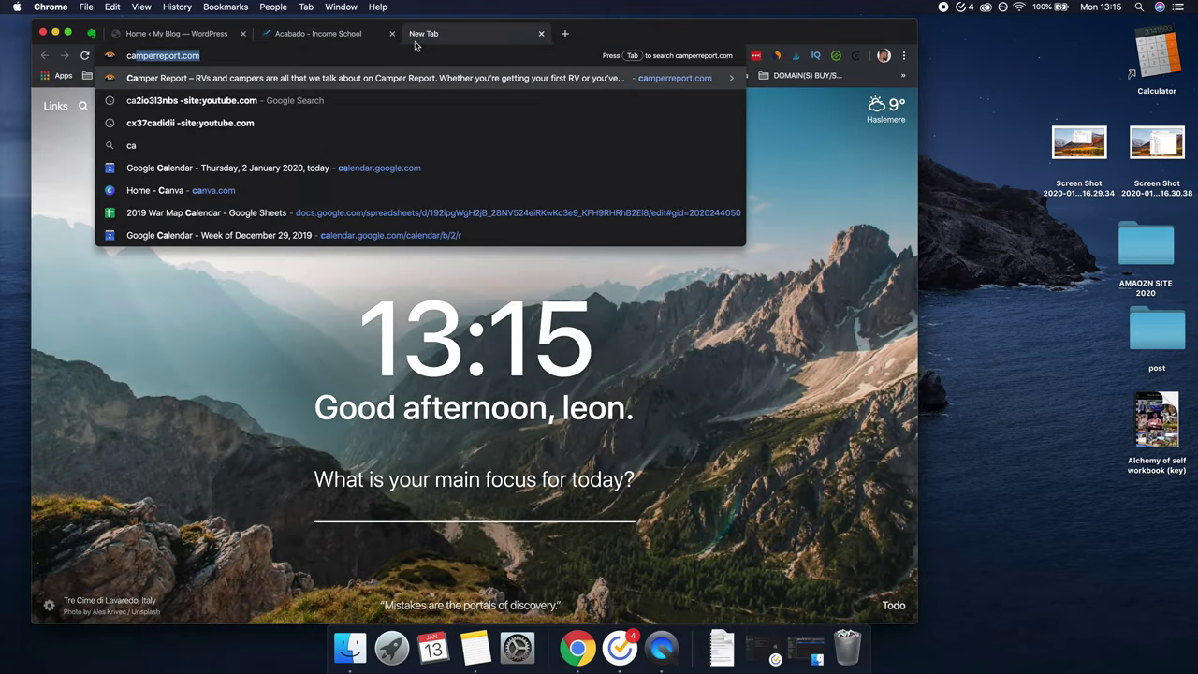
{"action": "type", "text": "r"}
{"action": "key", "text": "Return"}
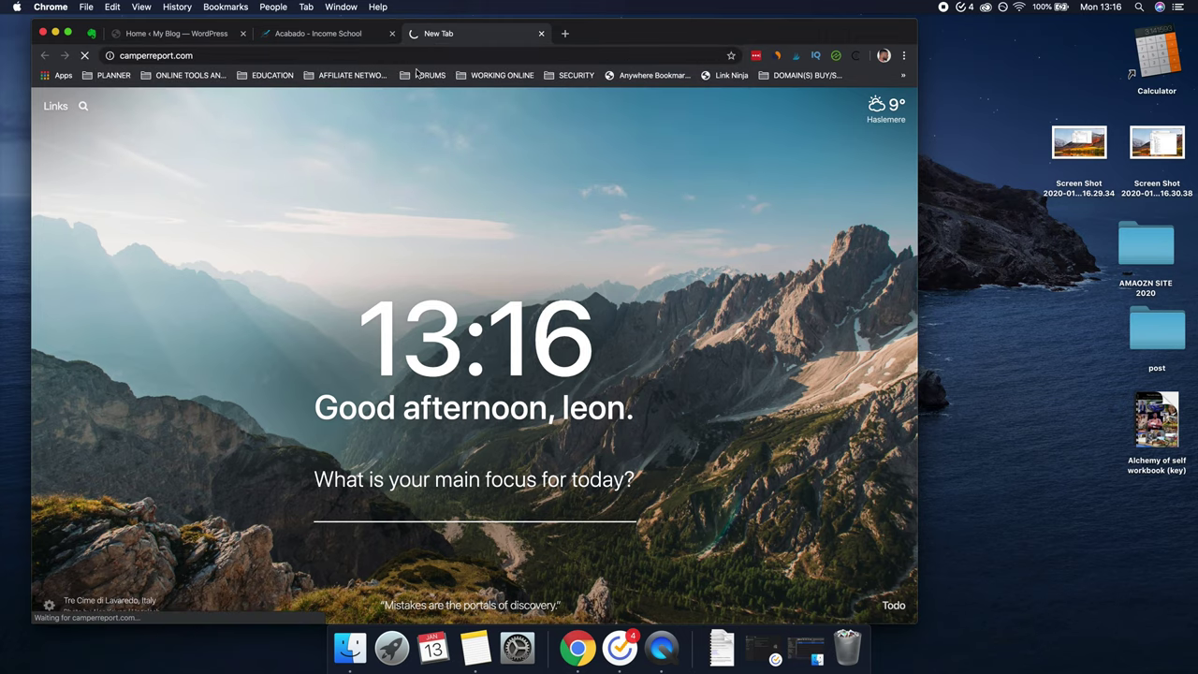
{"action": "scroll", "coordinate": [580, 298], "scroll_direction": "down", "scroll_amount": 20}
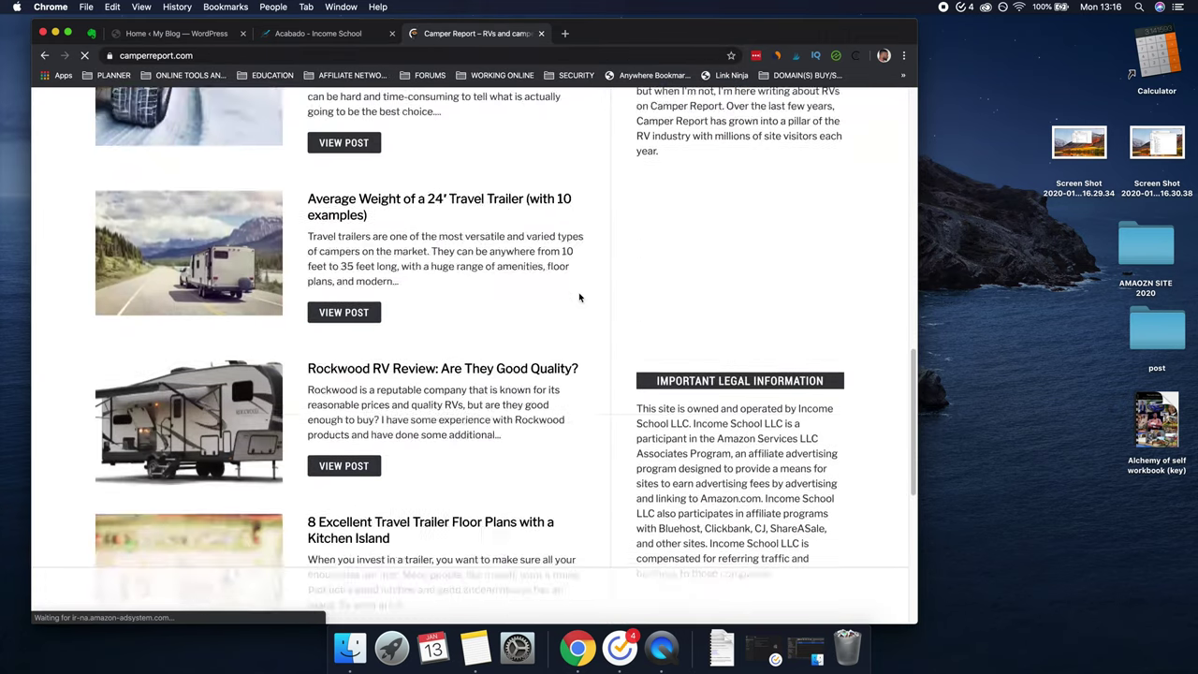
{"action": "scroll", "coordinate": [581, 298], "scroll_direction": "up", "scroll_amount": 20}
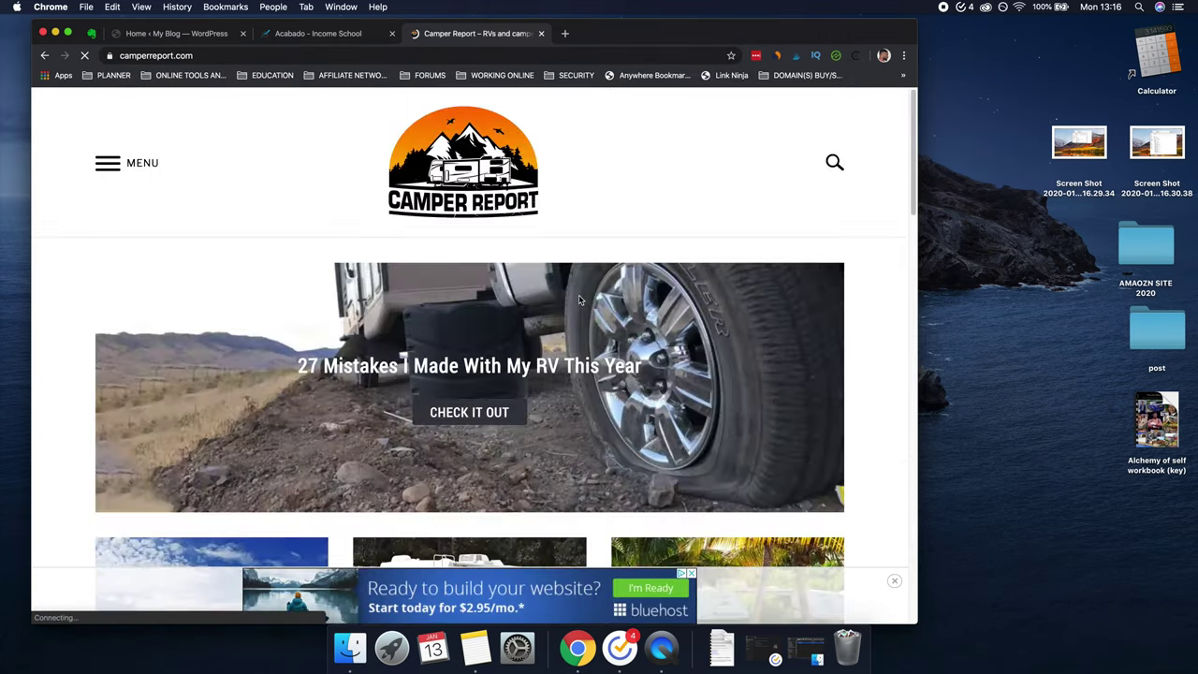
{"action": "scroll", "coordinate": [642, 357], "scroll_direction": "down", "scroll_amount": 20}
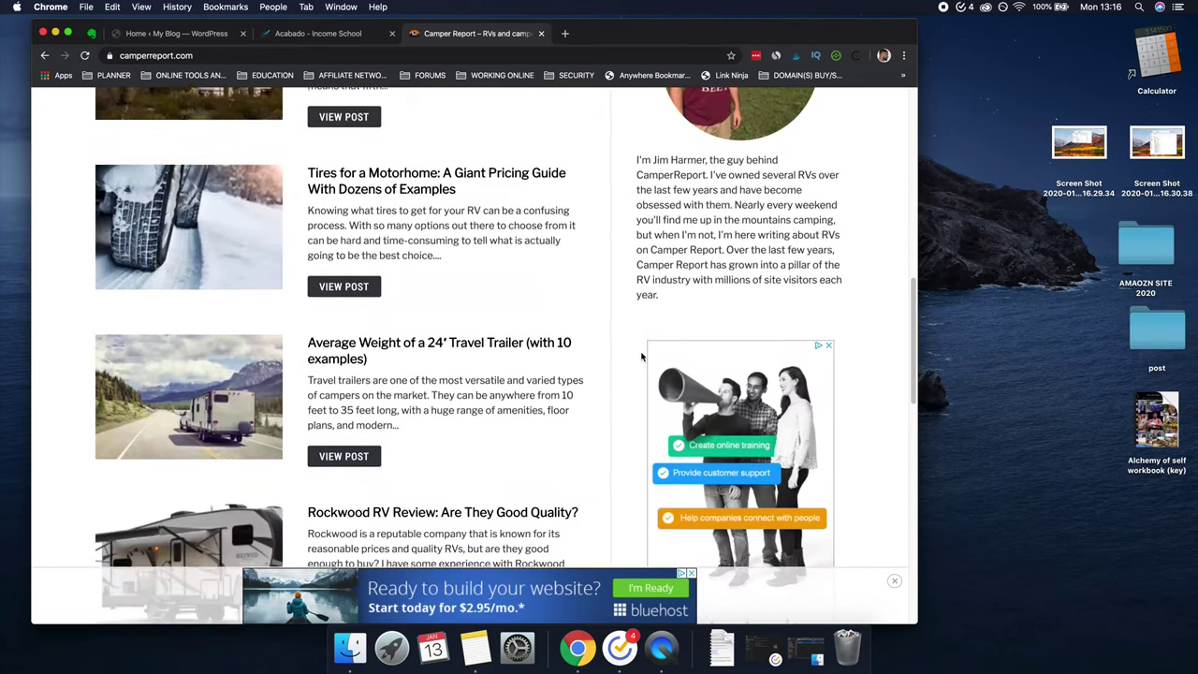
{"action": "scroll", "coordinate": [642, 357], "scroll_direction": "down", "scroll_amount": 5}
{"action": "scroll", "coordinate": [643, 354], "scroll_direction": "up", "scroll_amount": 20}
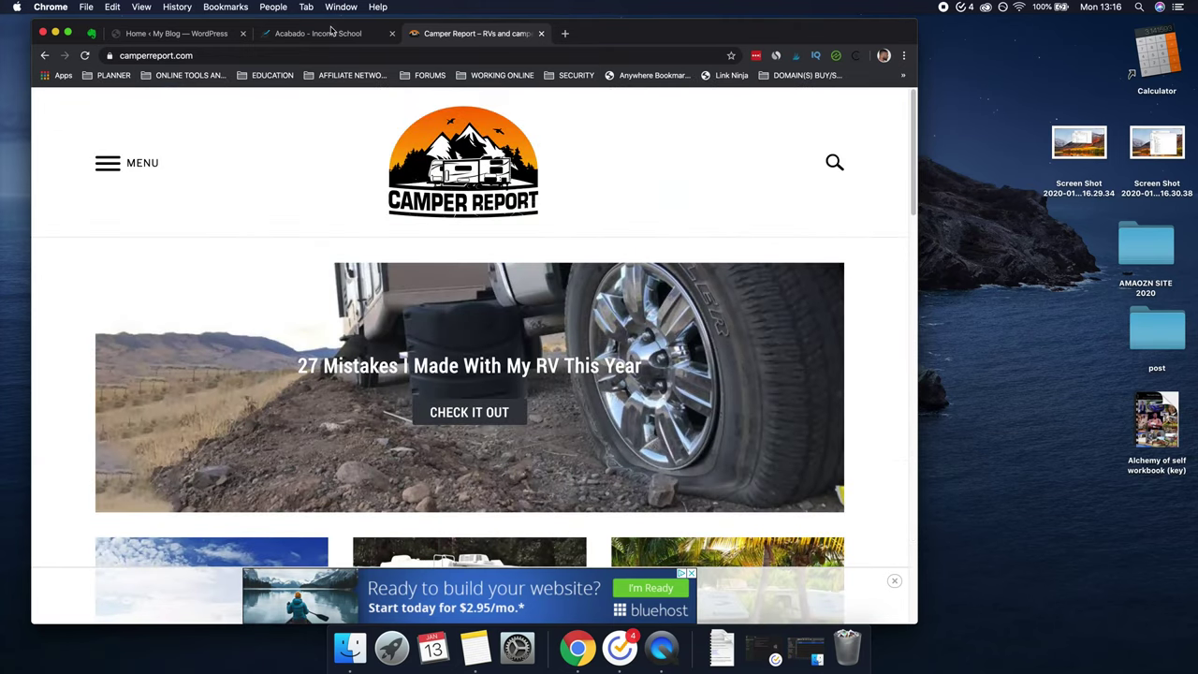
{"action": "left_click", "coordinate": [332, 33]}
{"action": "scroll", "coordinate": [546, 291], "scroll_direction": "down", "scroll_amount": 10}
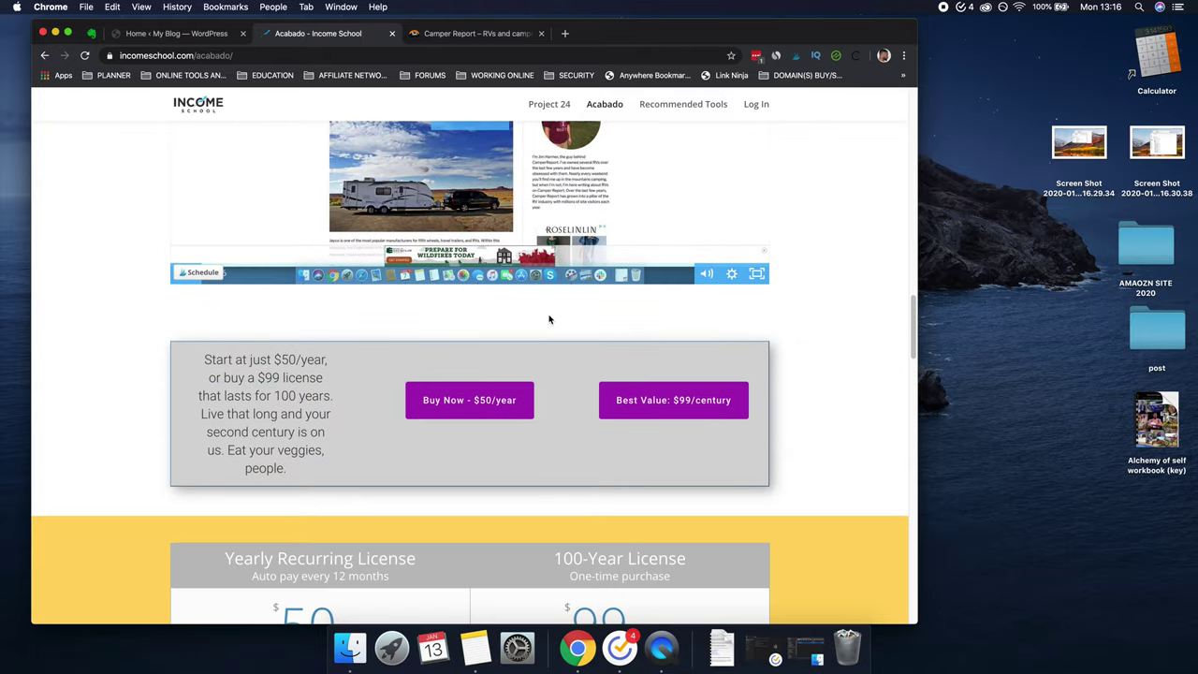
Scroll to the Acabado pricing table and highlight the every-site usage term and $50/year price.
{"action": "scroll", "coordinate": [551, 320], "scroll_direction": "down", "scroll_amount": 1}
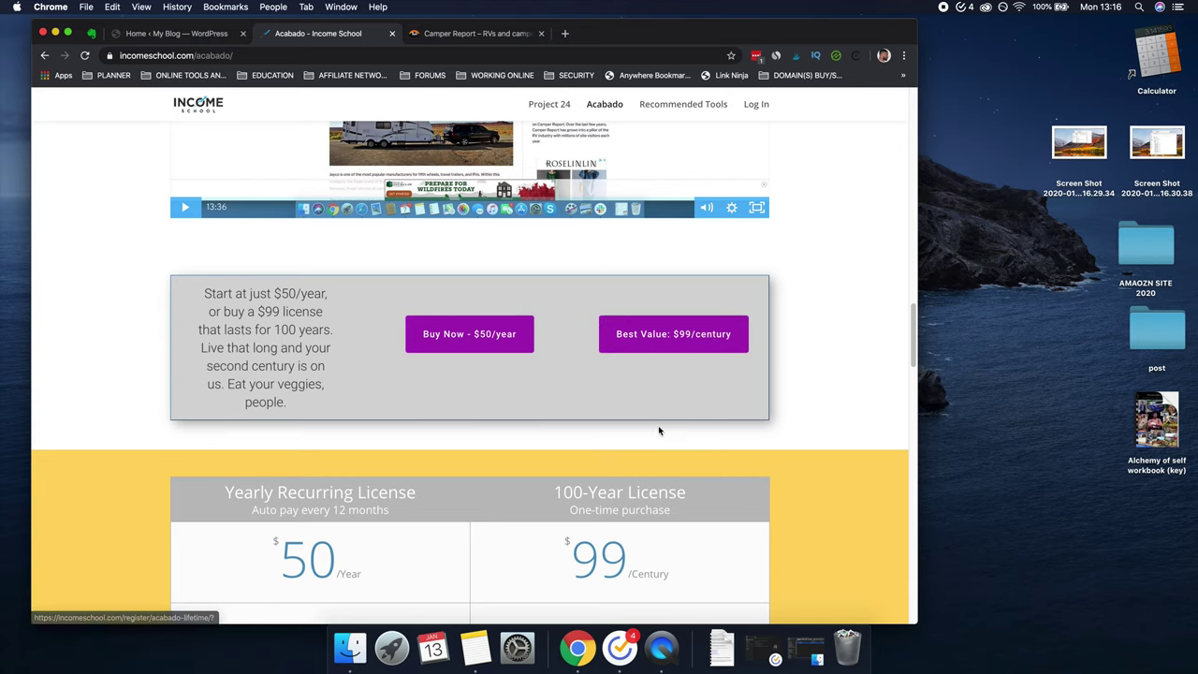
{"action": "scroll", "coordinate": [661, 425], "scroll_direction": "down", "scroll_amount": 5}
{"action": "left_click_drag", "start_coordinate": [567, 342], "coordinate": [639, 341]}
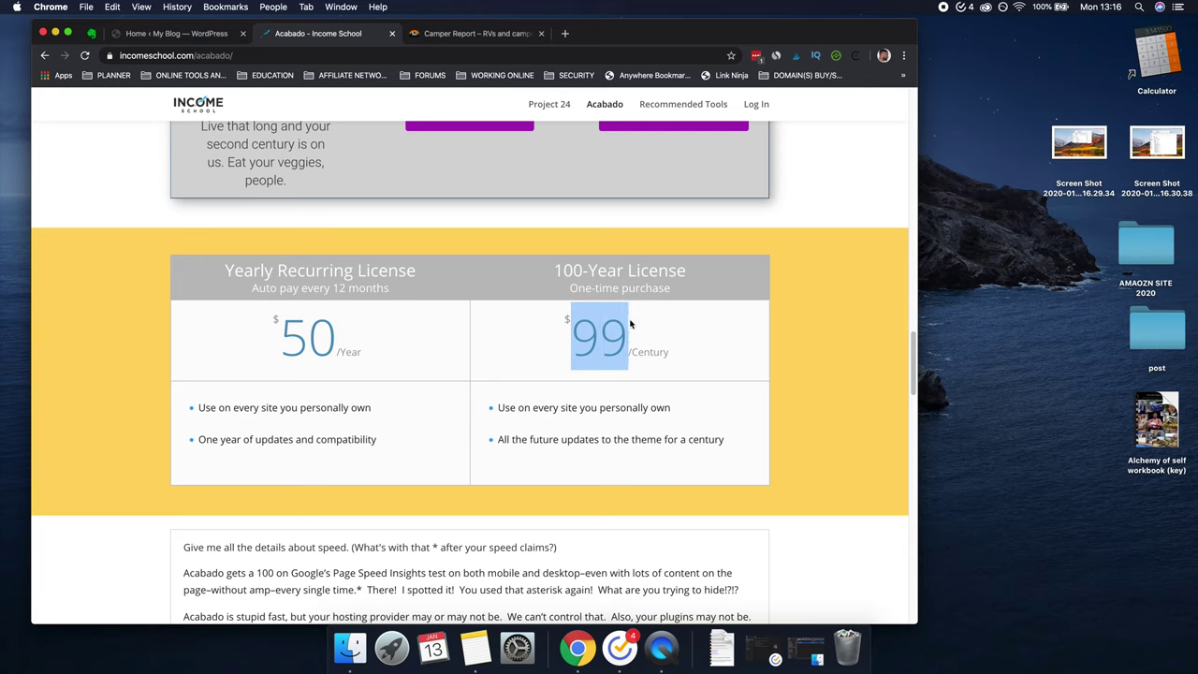
{"action": "left_click_drag", "start_coordinate": [234, 408], "coordinate": [402, 419]}
{"action": "left_click_drag", "start_coordinate": [280, 320], "coordinate": [374, 343]}
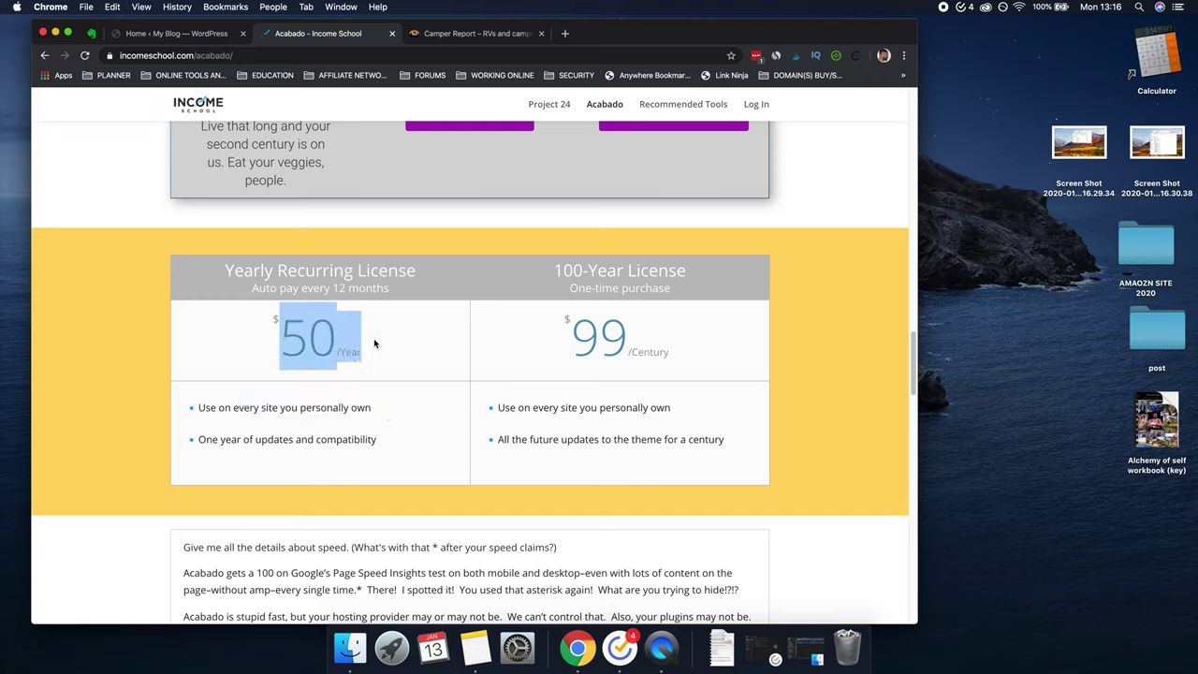
Highlight the $99/century lifetime price and open the lifetime licence sign-up form.
{"action": "left_click", "coordinate": [335, 338]}
{"action": "left_click_drag", "start_coordinate": [577, 342], "coordinate": [672, 341]}
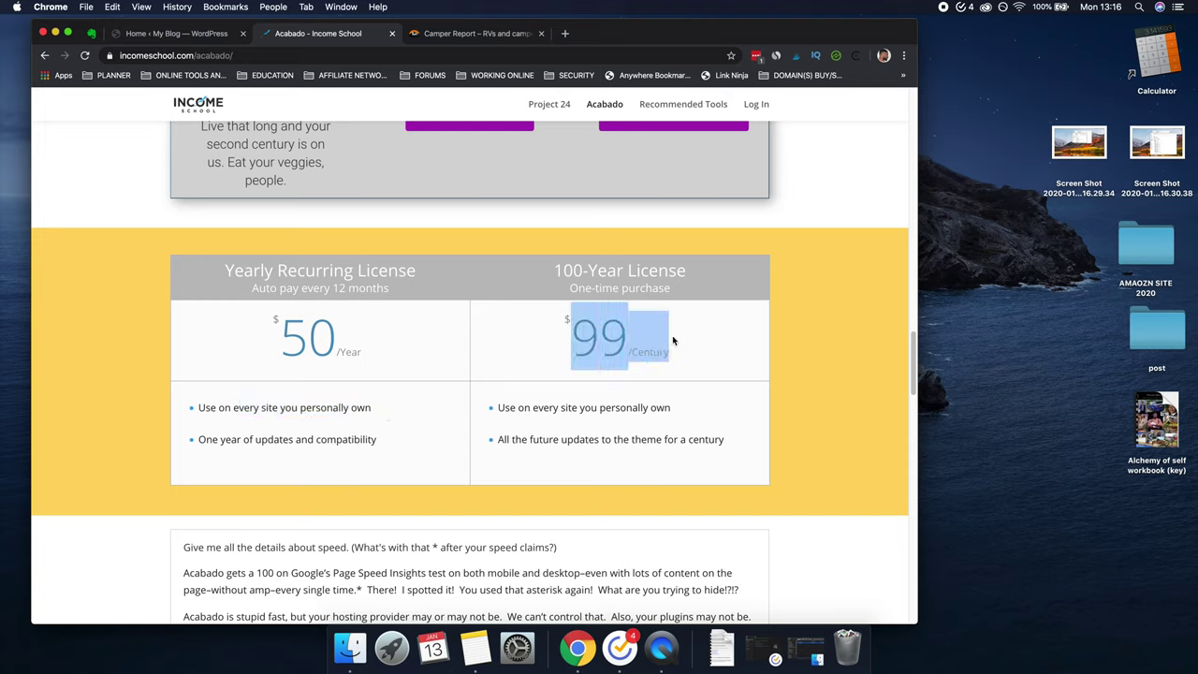
{"action": "left_click", "coordinate": [595, 324]}
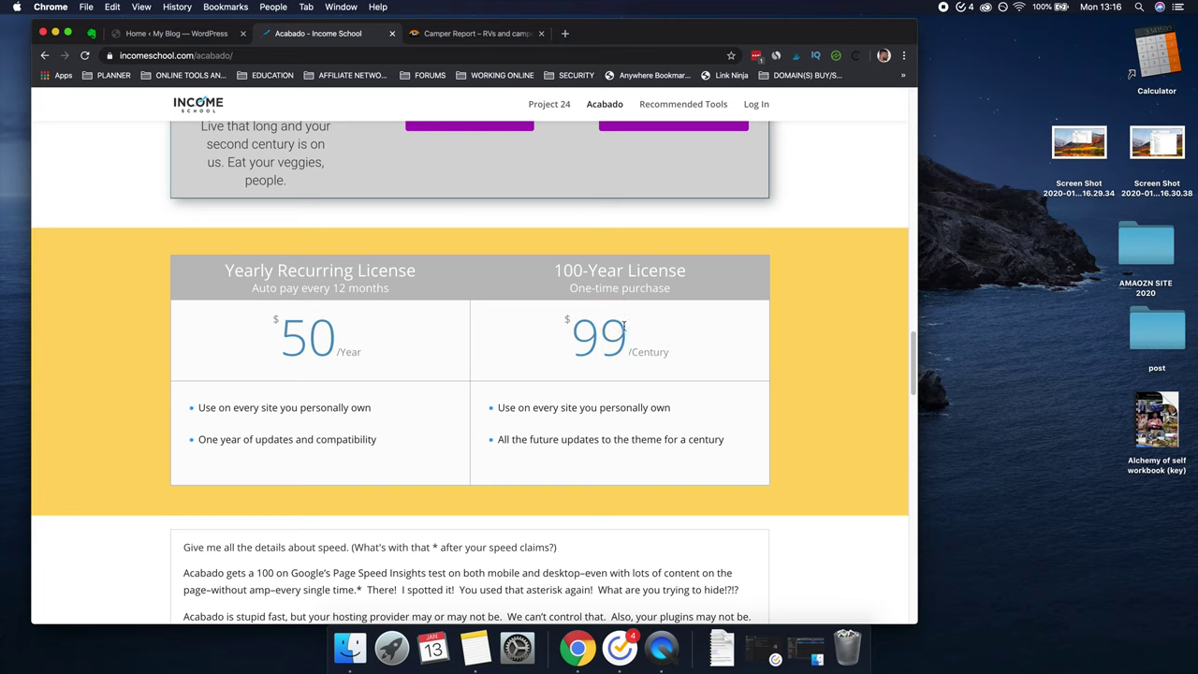
{"action": "left_click_drag", "start_coordinate": [599, 324], "coordinate": [543, 327]}
{"action": "left_click", "coordinate": [577, 274]}
{"action": "scroll", "coordinate": [542, 373], "scroll_direction": "up", "scroll_amount": 2}
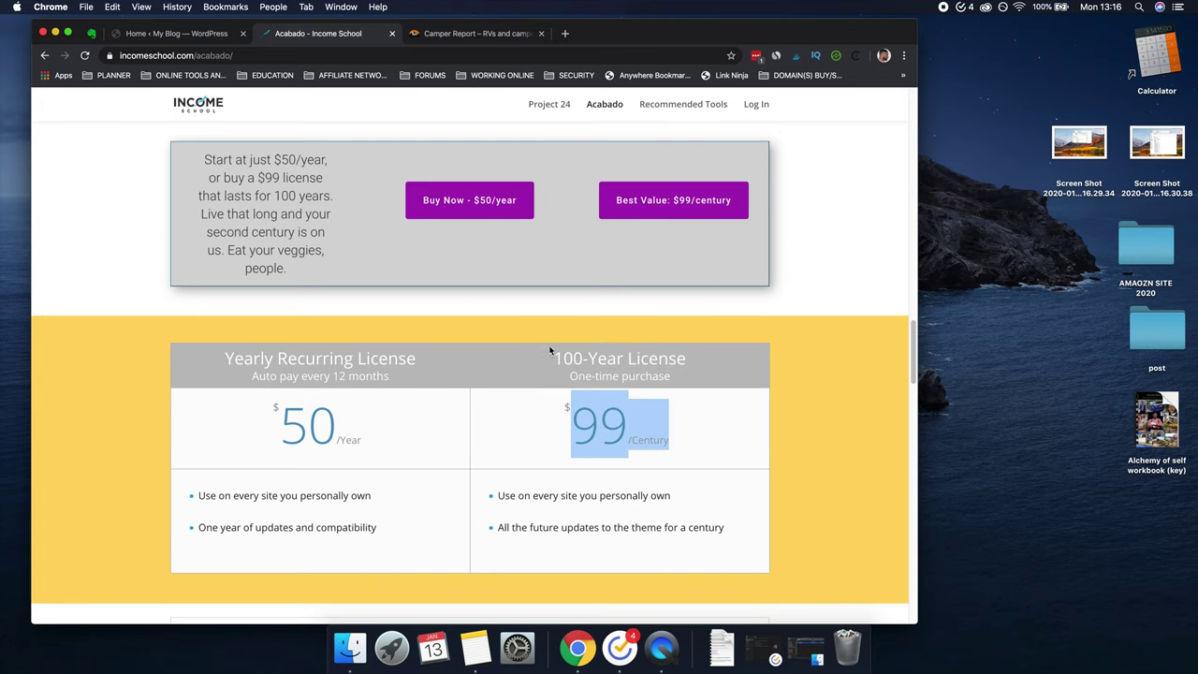
{"action": "scroll", "coordinate": [562, 411], "scroll_direction": "up", "scroll_amount": 2}
{"action": "scroll", "coordinate": [588, 429], "scroll_direction": "up", "scroll_amount": 2}
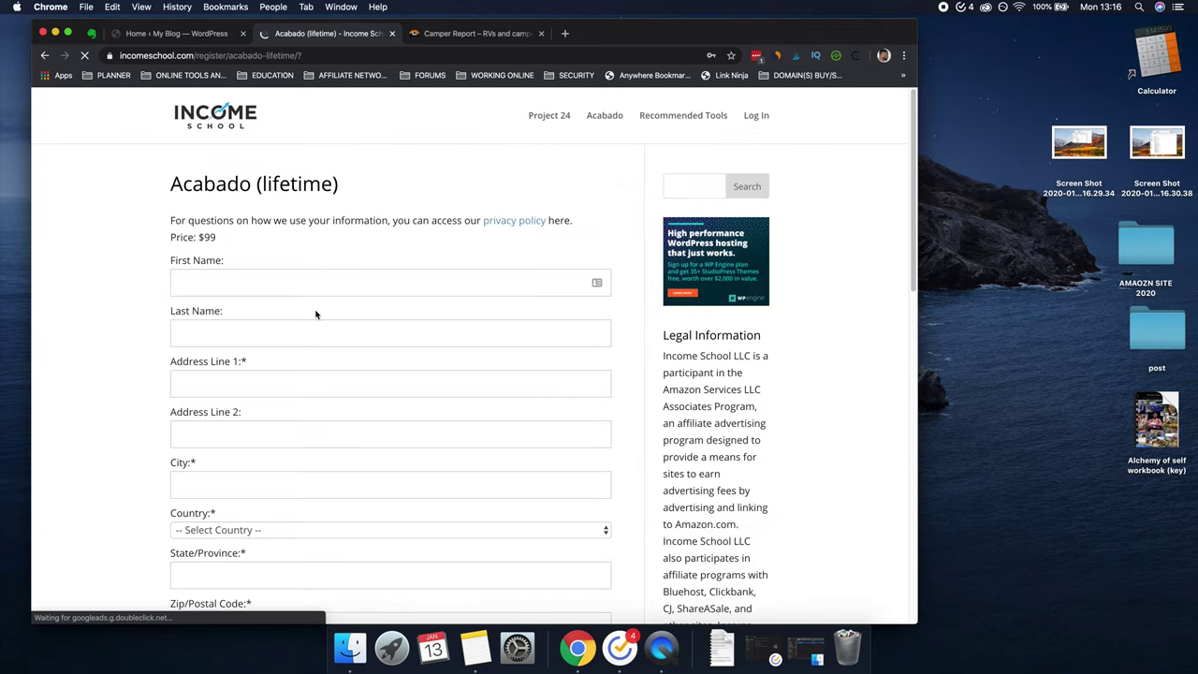
Start the registration form at the first name field and choose credit-card payment.
{"action": "left_click", "coordinate": [296, 292]}
{"action": "scroll", "coordinate": [458, 474], "scroll_direction": "down", "scroll_amount": 7}
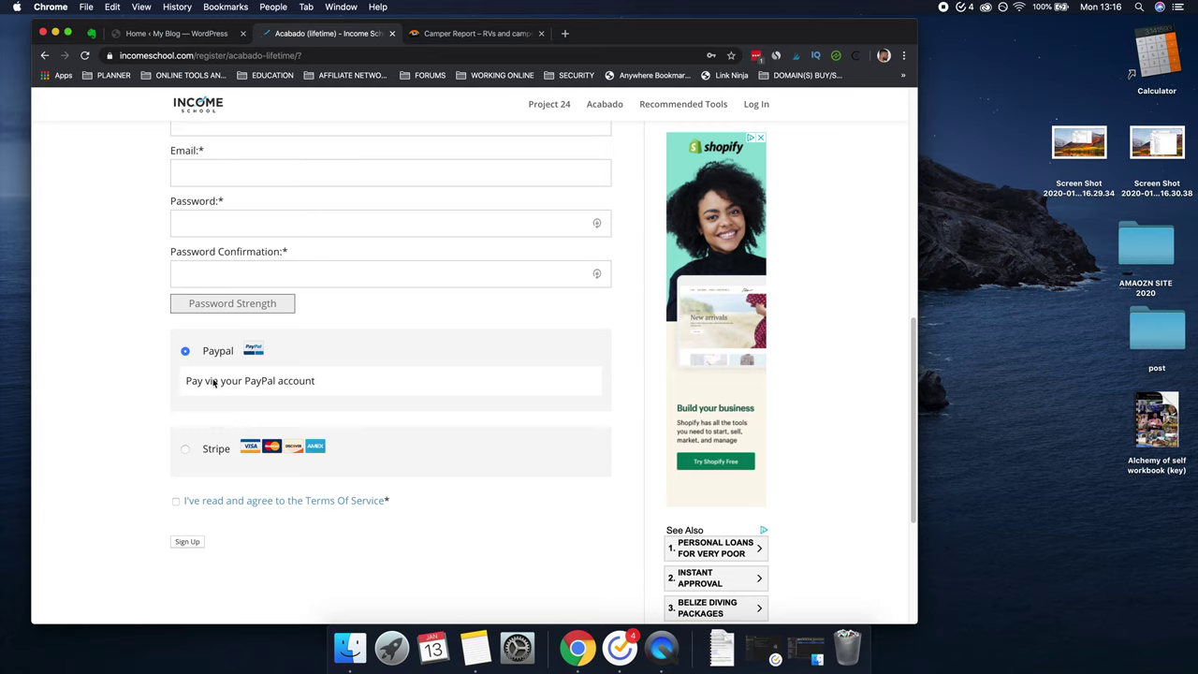
{"action": "left_click", "coordinate": [214, 449]}
{"action": "scroll", "coordinate": [421, 535], "scroll_direction": "up", "scroll_amount": 10}
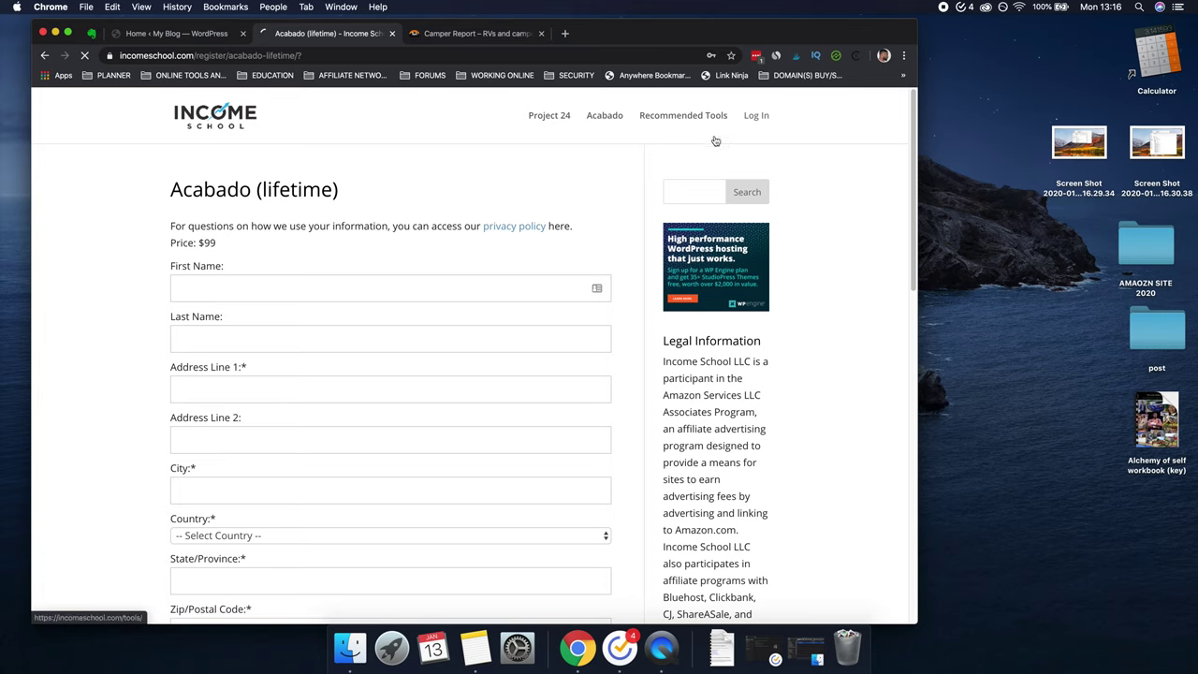
Sign in to the existing Income School account with the saved credentials.
{"action": "left_click", "coordinate": [754, 116]}
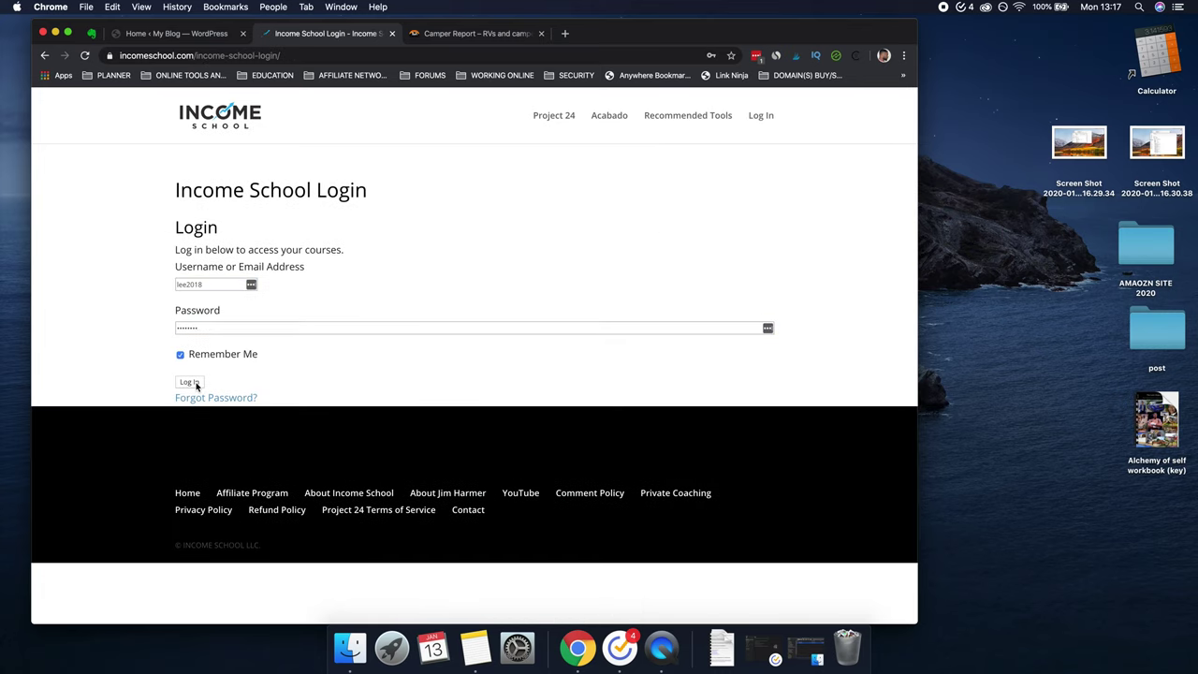
{"action": "left_click", "coordinate": [189, 382]}
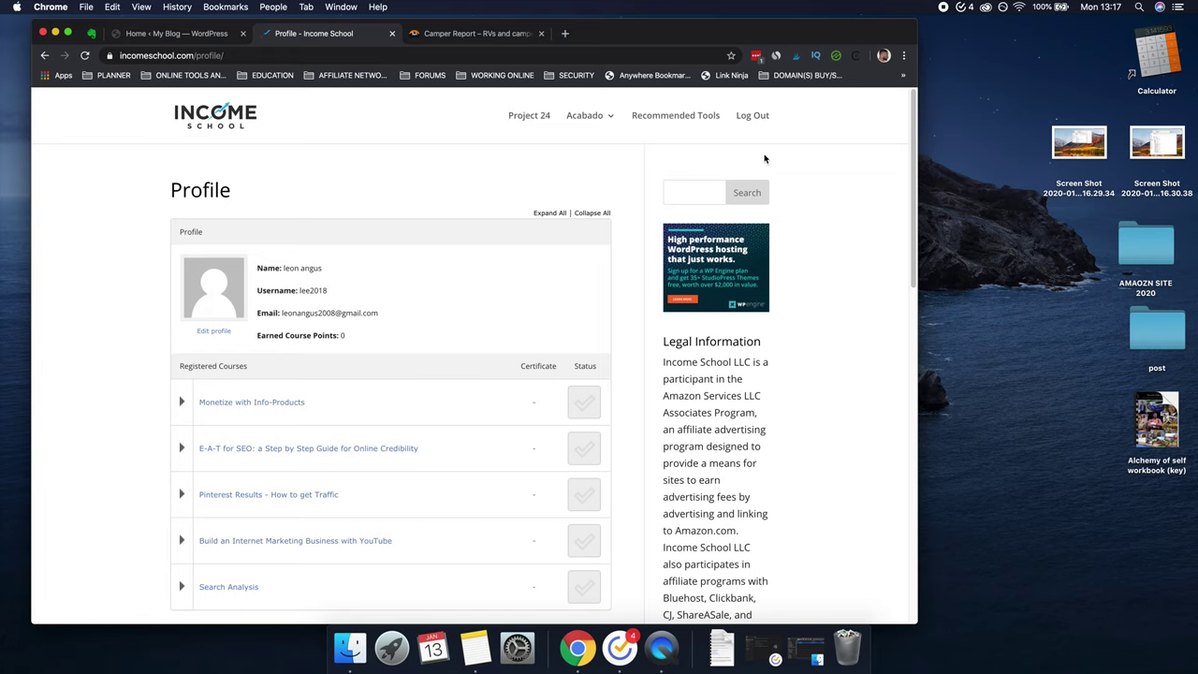
{"action": "scroll", "coordinate": [602, 337], "scroll_direction": "down", "scroll_amount": 2}
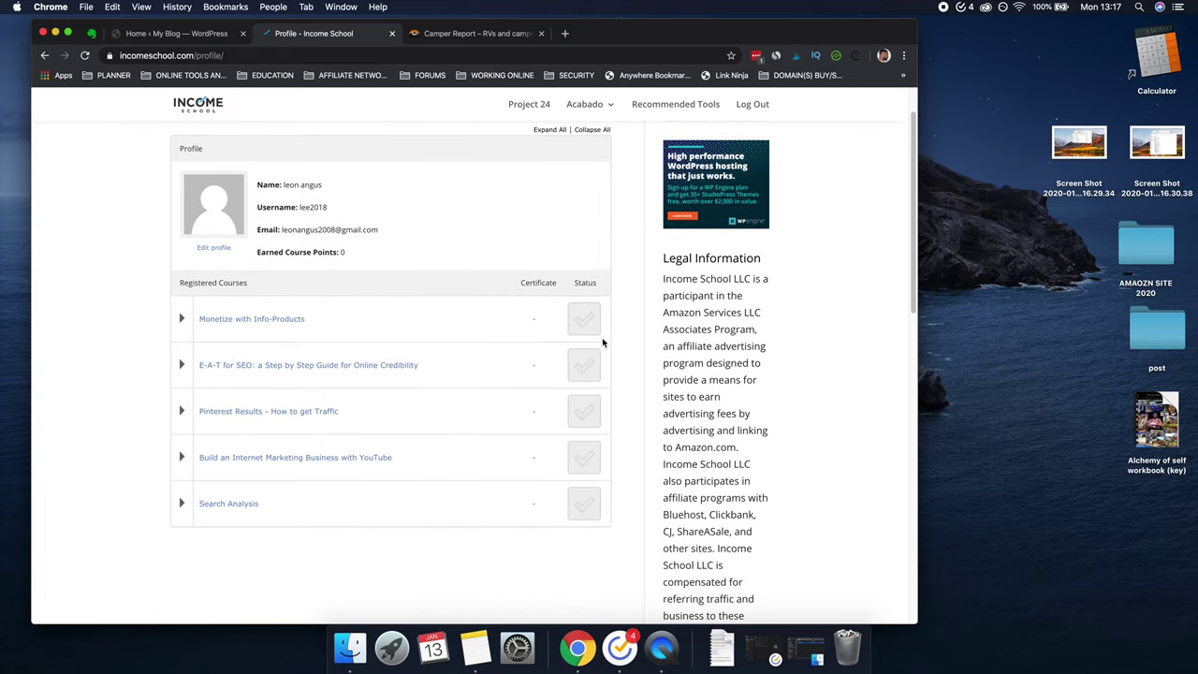
{"action": "scroll", "coordinate": [602, 337], "scroll_direction": "up", "scroll_amount": 2}
{"action": "scroll", "coordinate": [421, 293], "scroll_direction": "up", "scroll_amount": 1}
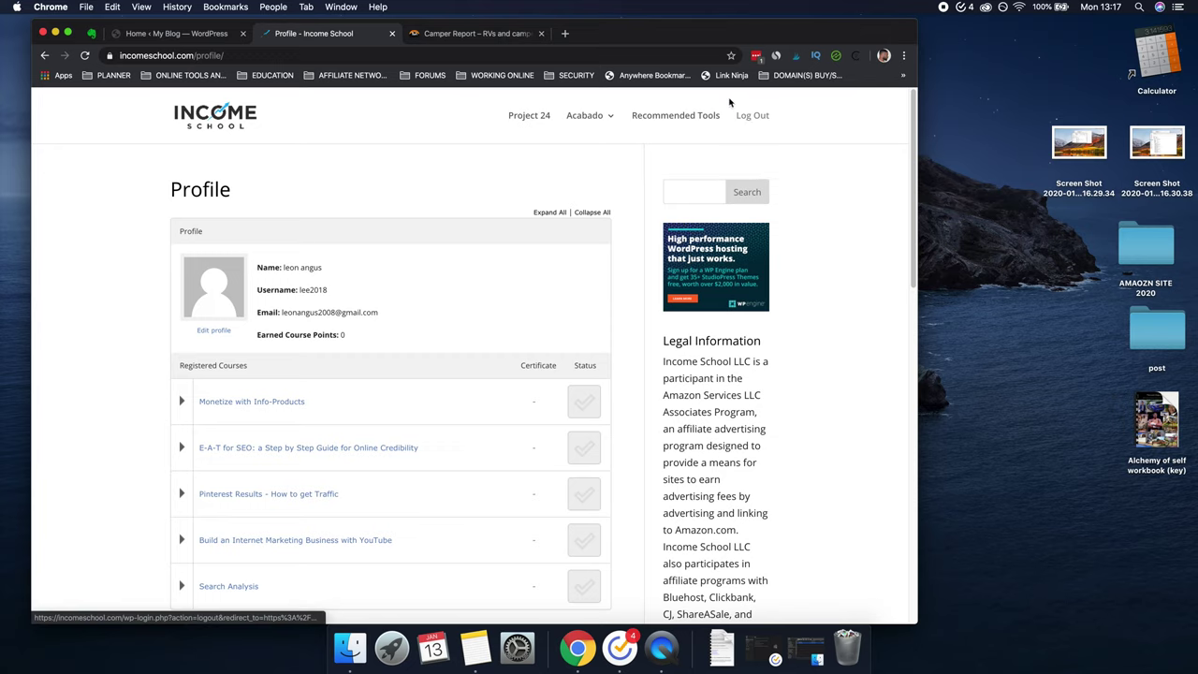
{"action": "mouse_move", "coordinate": [584, 115]}
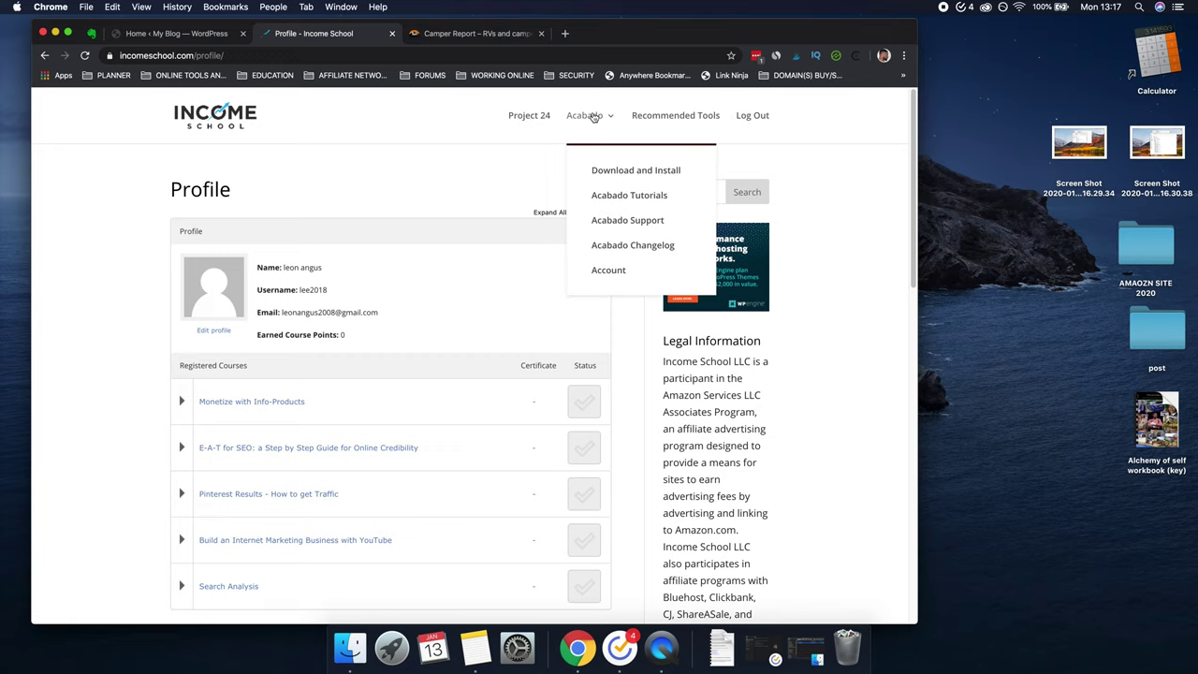
Download acabado-1.1.5-0.zip from the Acabado Downloads page and go back to the WordPress tab.
{"action": "left_click", "coordinate": [633, 172]}
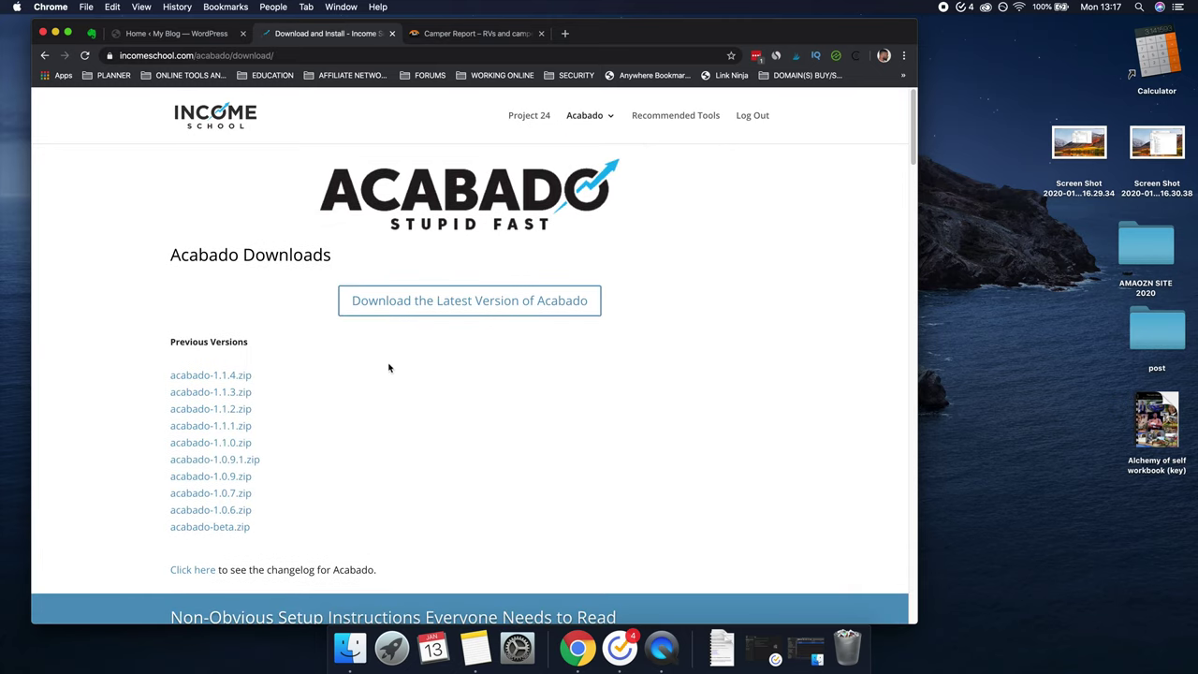
{"action": "left_click", "coordinate": [511, 299]}
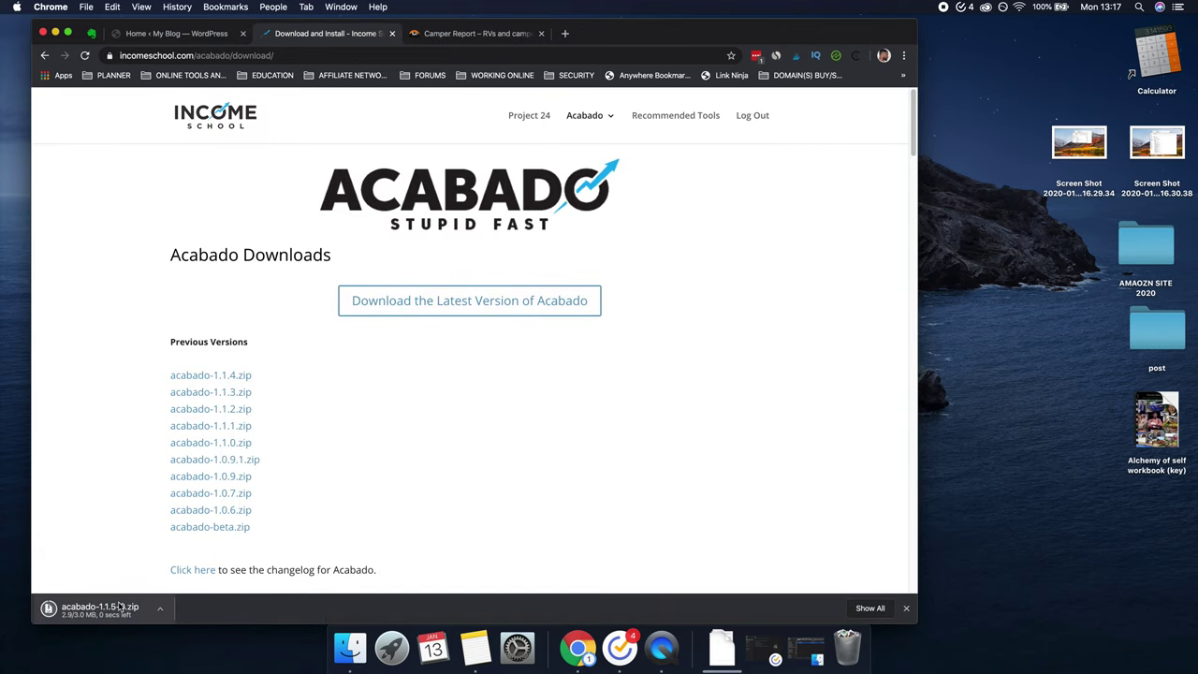
{"action": "left_click", "coordinate": [196, 36]}
Upload acabado-1.1.5-0.zip under Themes > Add New, install it, and activate Acabado.
{"action": "mouse_move", "coordinate": [91, 291]}
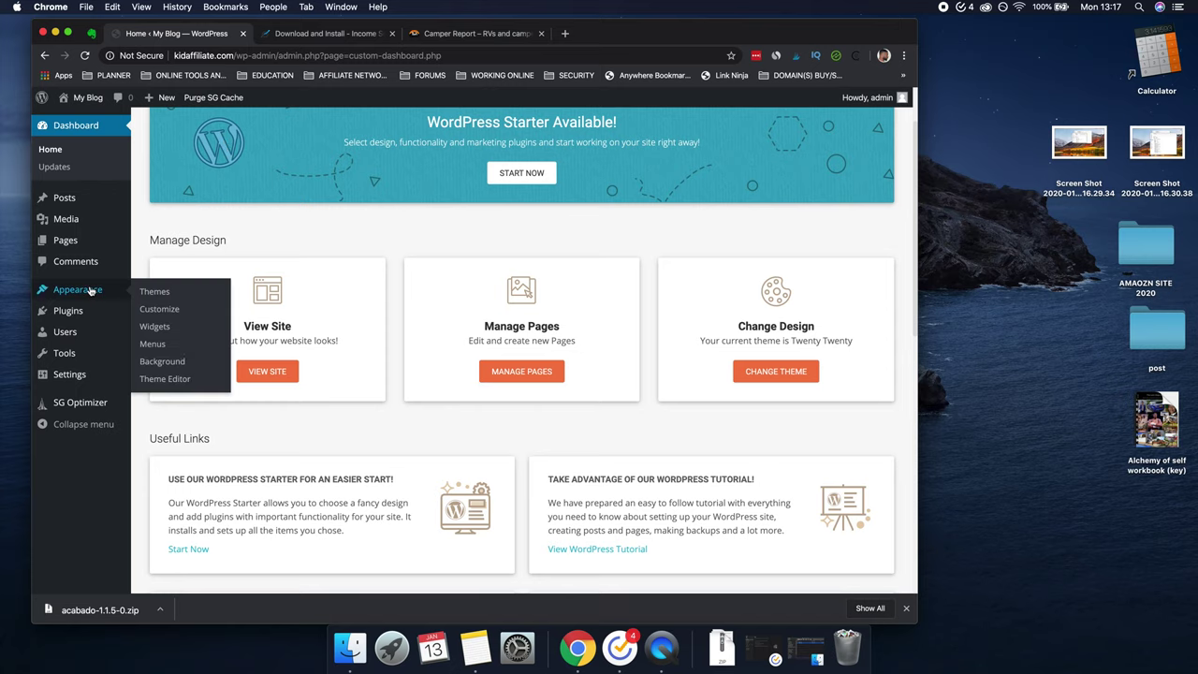
{"action": "left_click", "coordinate": [150, 291]}
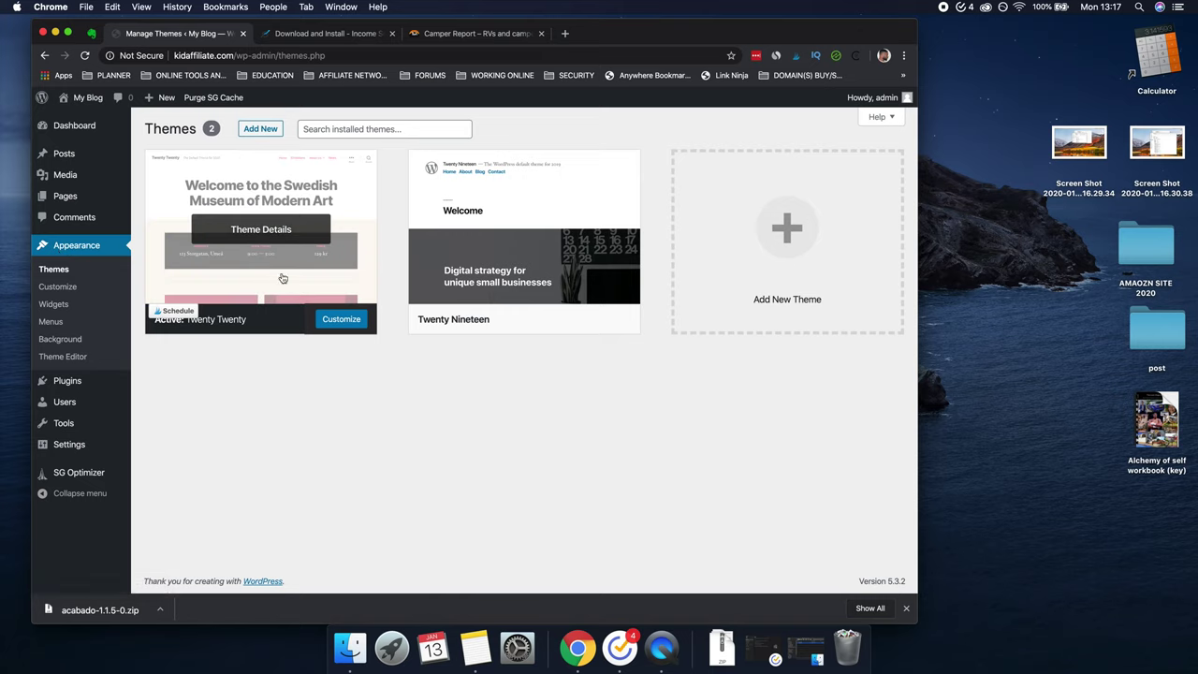
{"action": "left_click", "coordinate": [268, 131]}
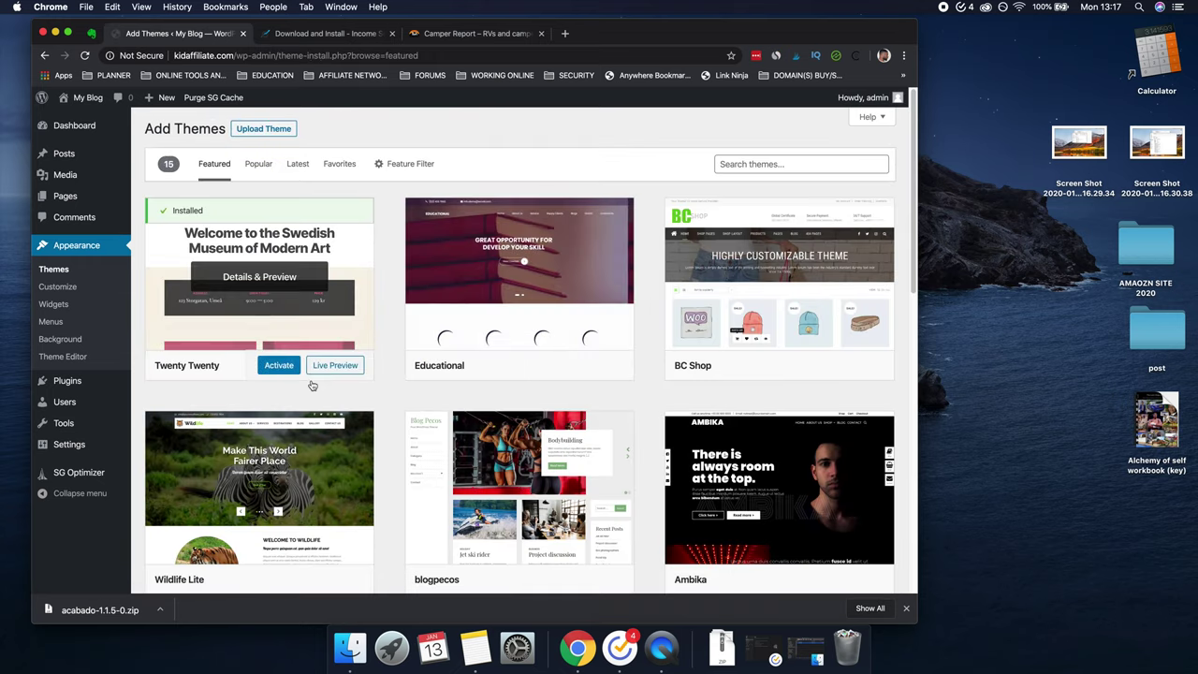
{"action": "left_click", "coordinate": [263, 130]}
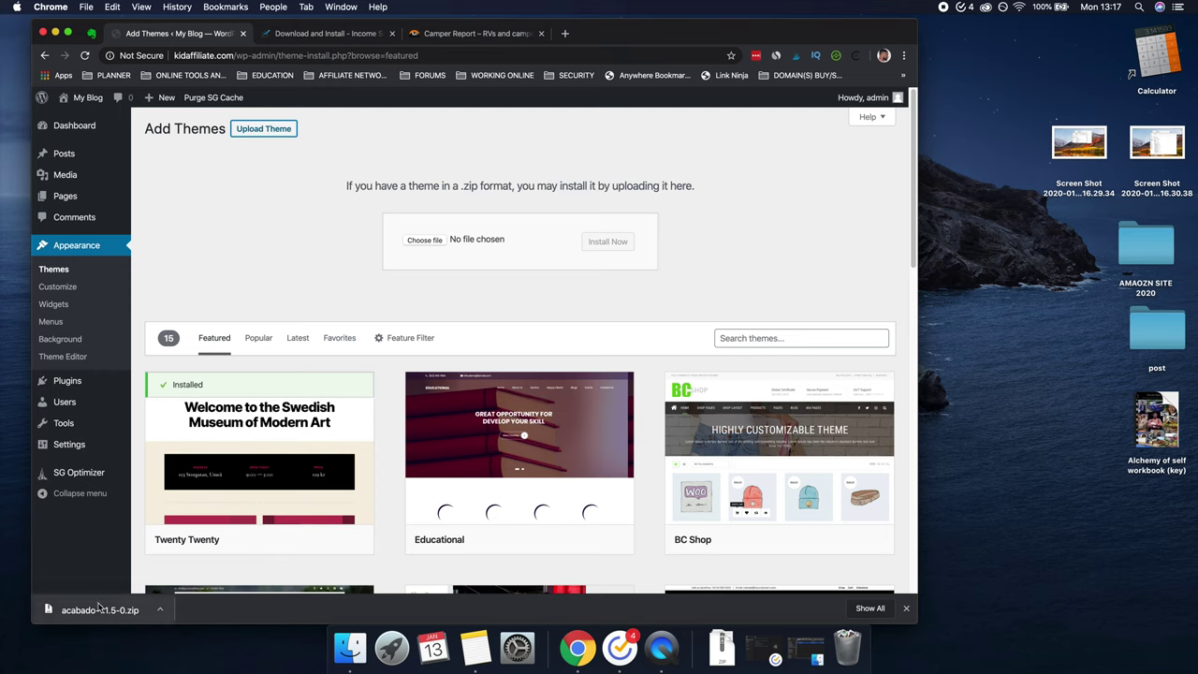
{"action": "left_click_drag", "start_coordinate": [101, 610], "coordinate": [434, 242]}
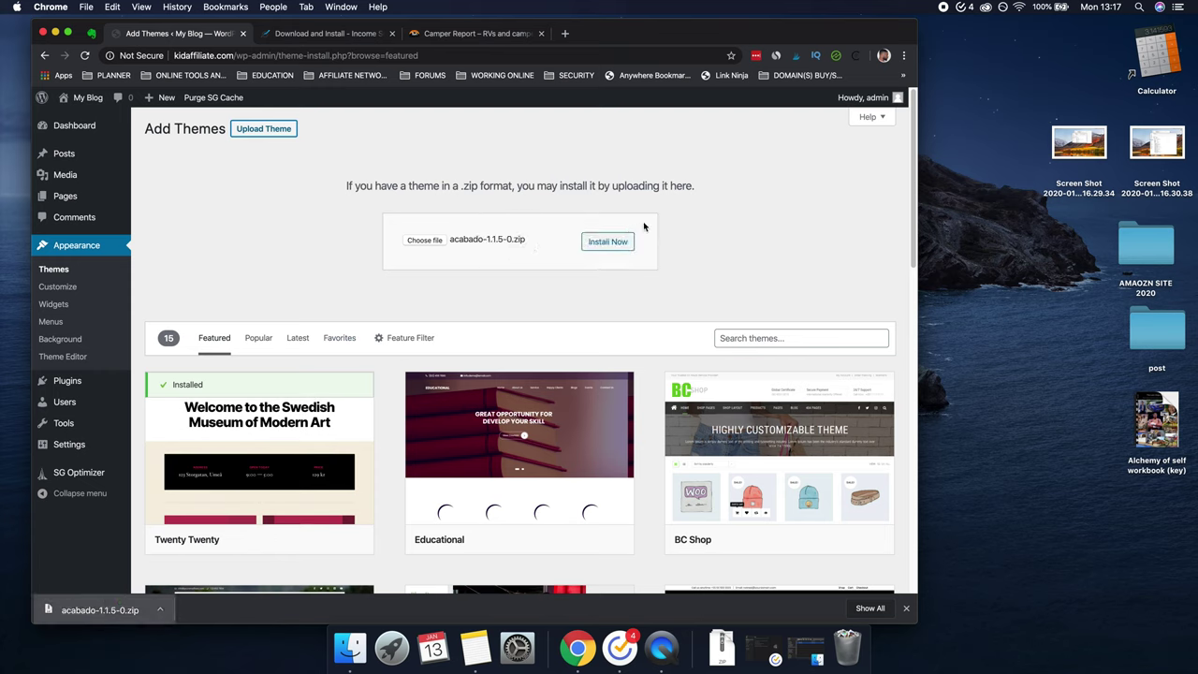
{"action": "left_click", "coordinate": [607, 242]}
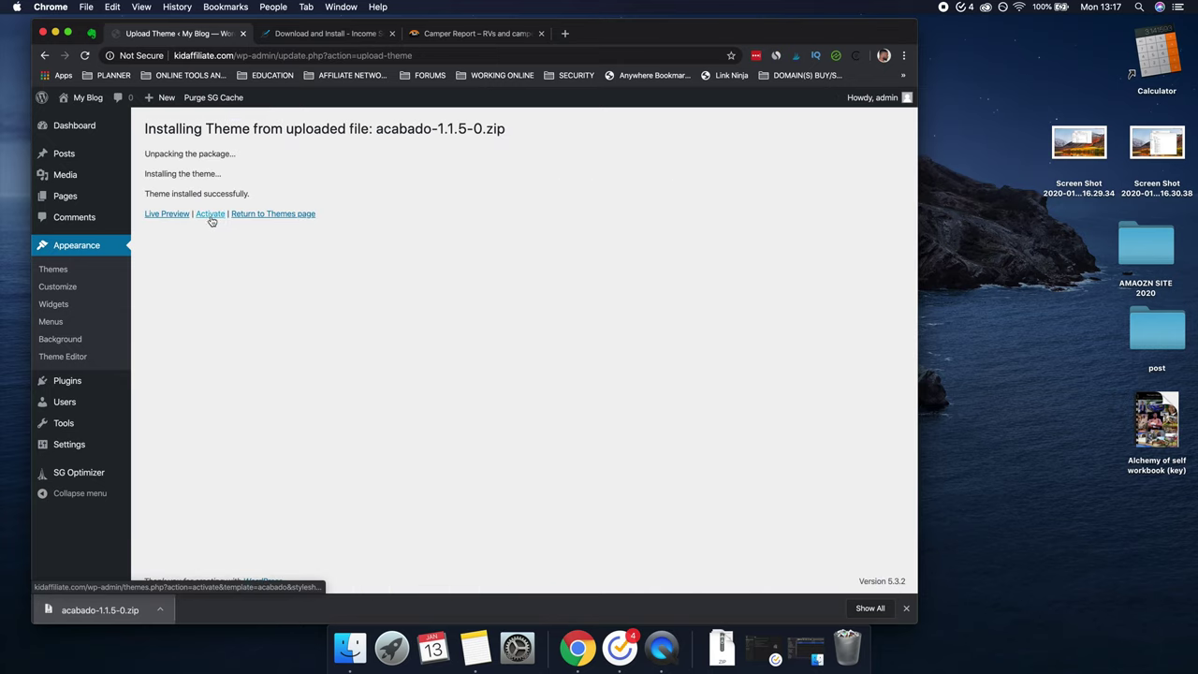
{"action": "left_click", "coordinate": [210, 215]}
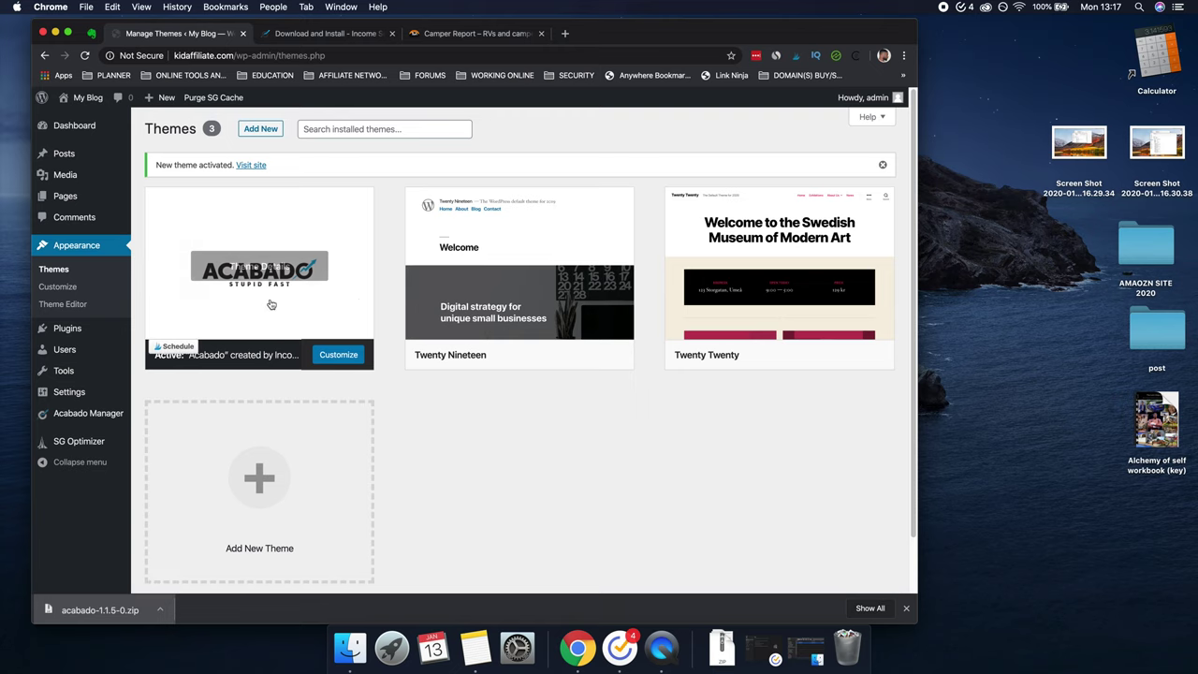
Delete the Twenty Nineteen and Twenty Twenty themes from their Theme Details, confirming each removal.
{"action": "left_click", "coordinate": [574, 318]}
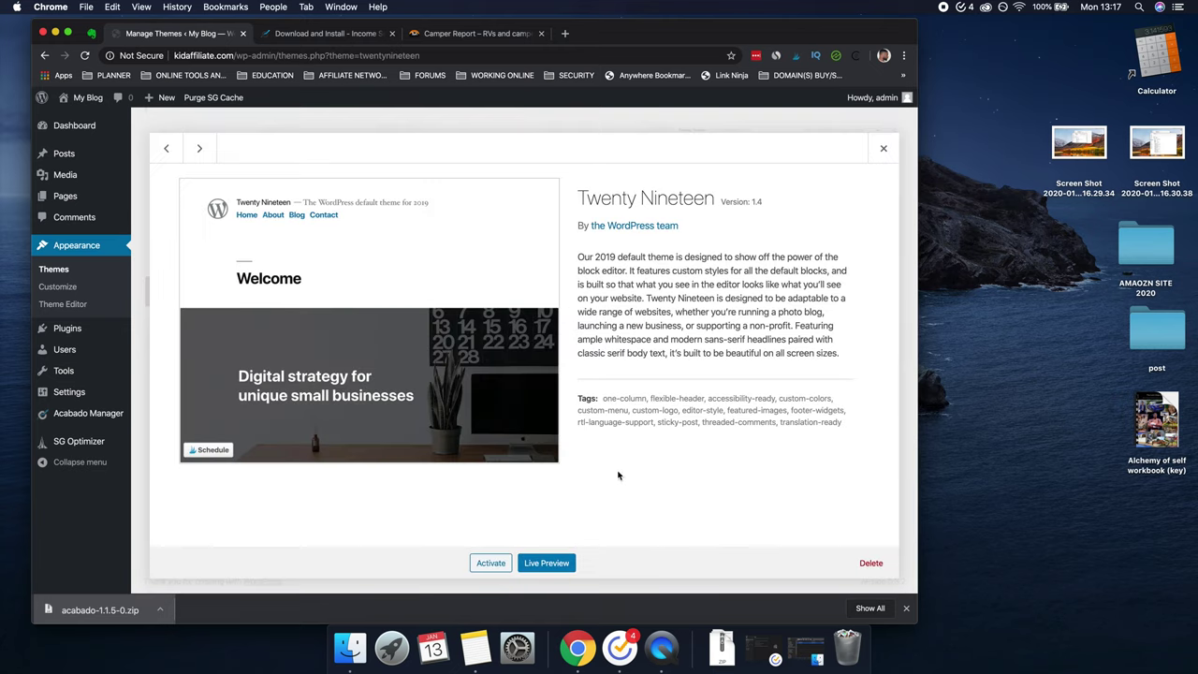
{"action": "left_click", "coordinate": [871, 562]}
{"action": "left_click", "coordinate": [584, 151]}
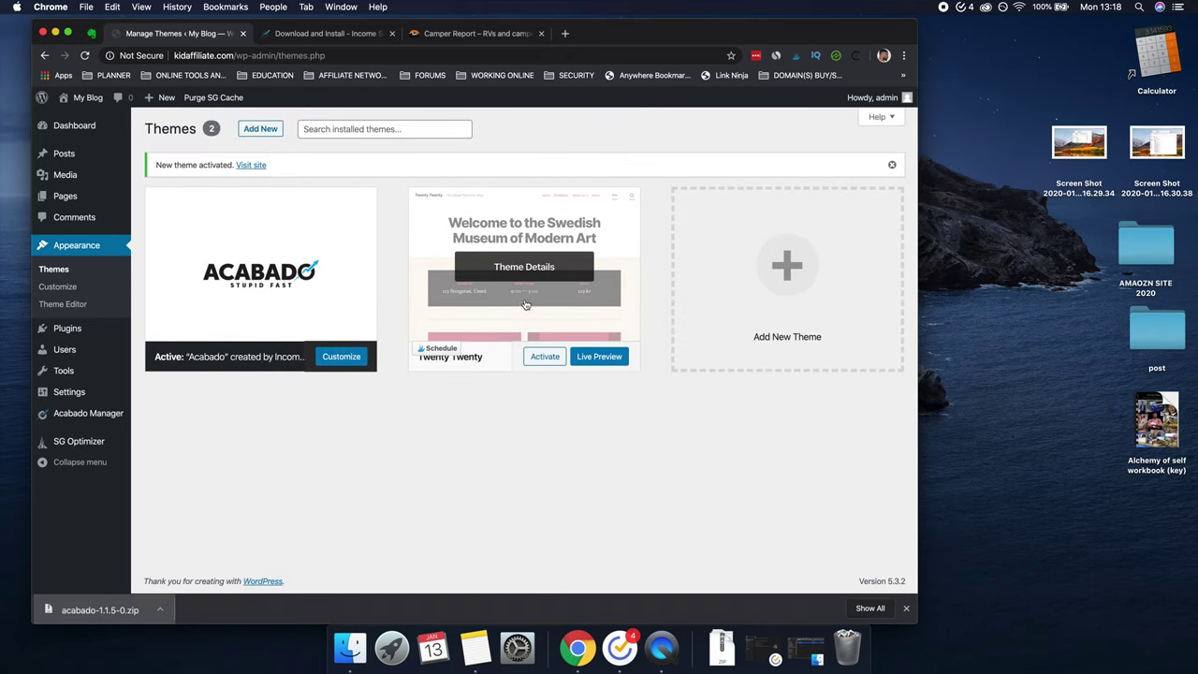
{"action": "left_click", "coordinate": [553, 295]}
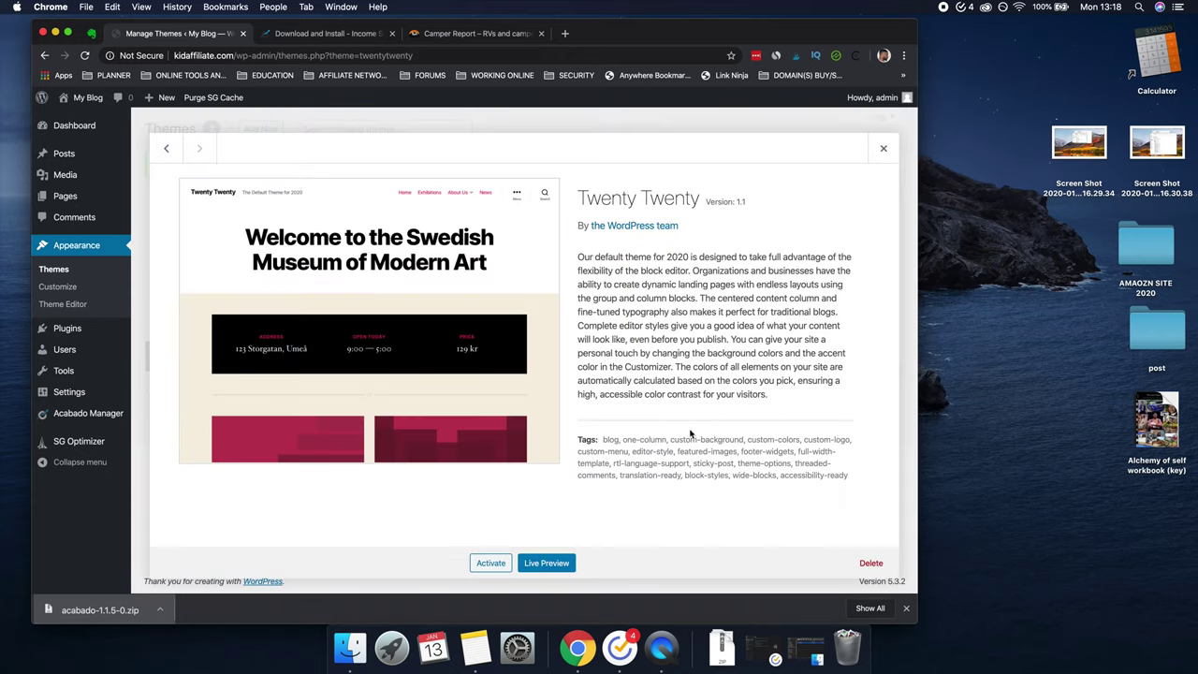
{"action": "left_click", "coordinate": [880, 562]}
{"action": "left_click", "coordinate": [584, 150]}
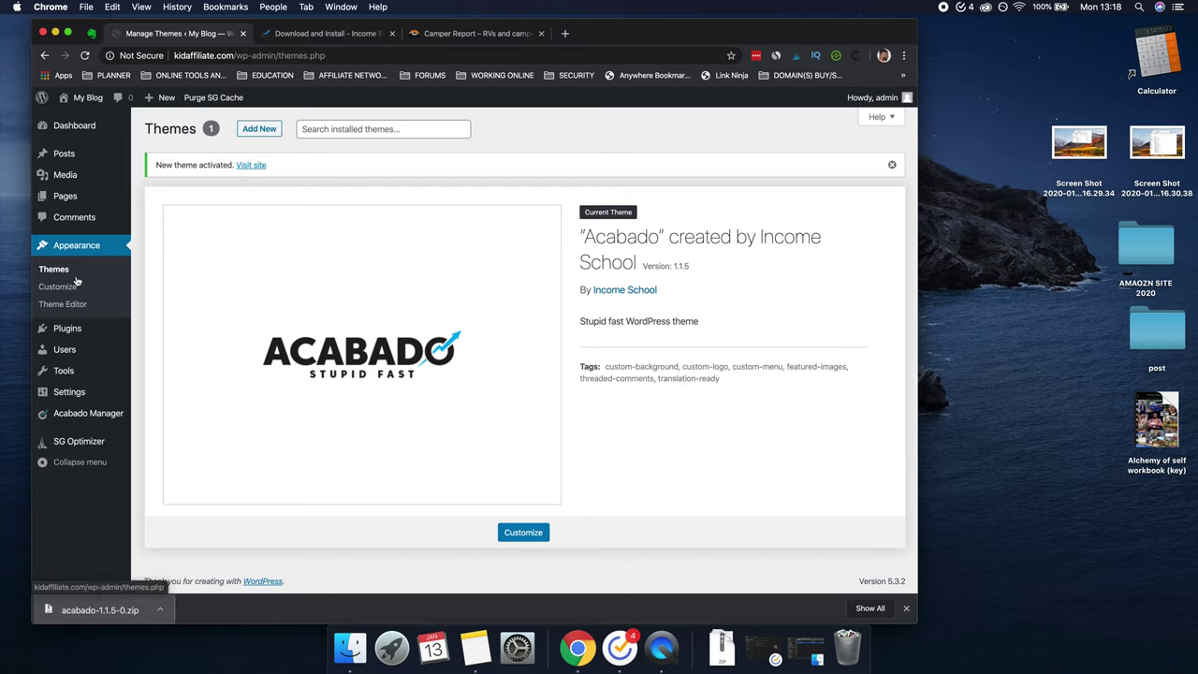
In Acabado Manager, activate with the saved subscription email and highlight 'Theme is active.'.
{"action": "mouse_move", "coordinate": [93, 368]}
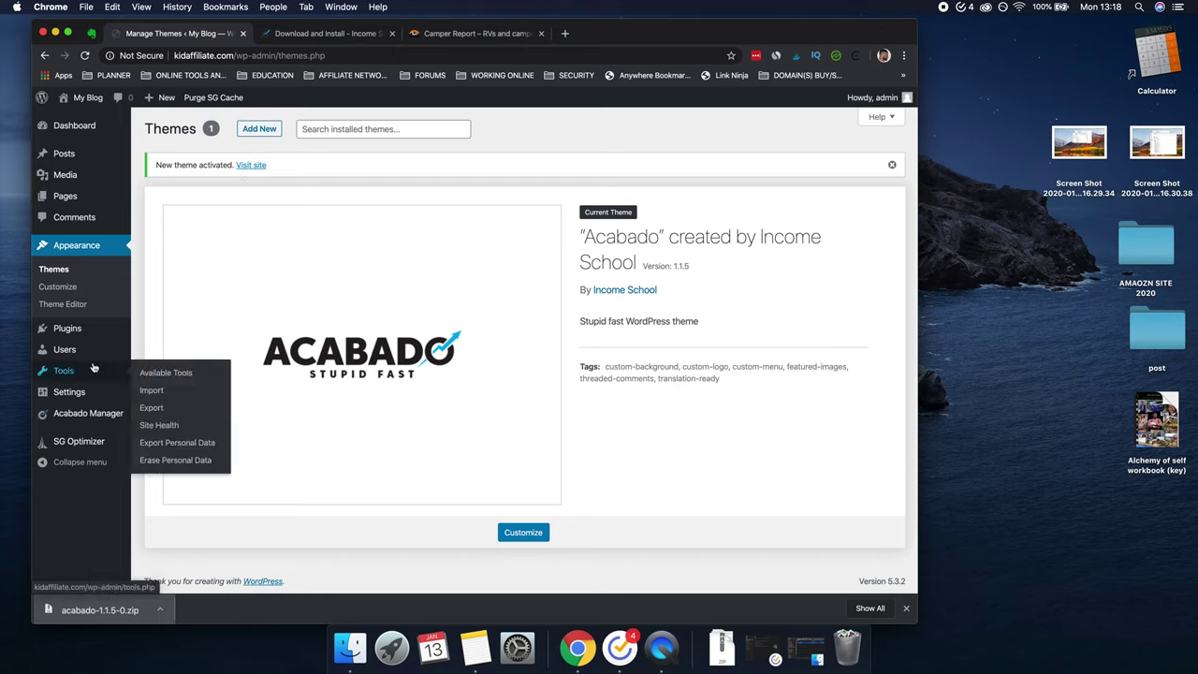
{"action": "left_click", "coordinate": [87, 413]}
{"action": "left_click", "coordinate": [350, 307]}
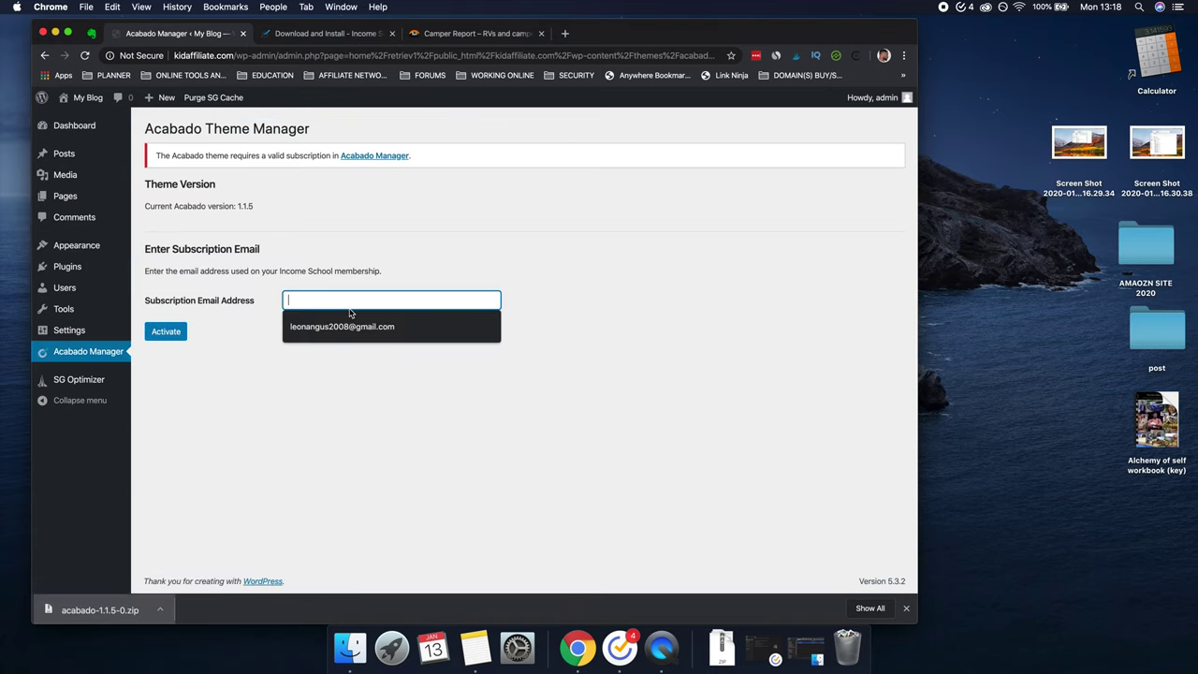
{"action": "left_click", "coordinate": [344, 323]}
{"action": "key", "text": "Tab"}
{"action": "key", "text": "Return"}
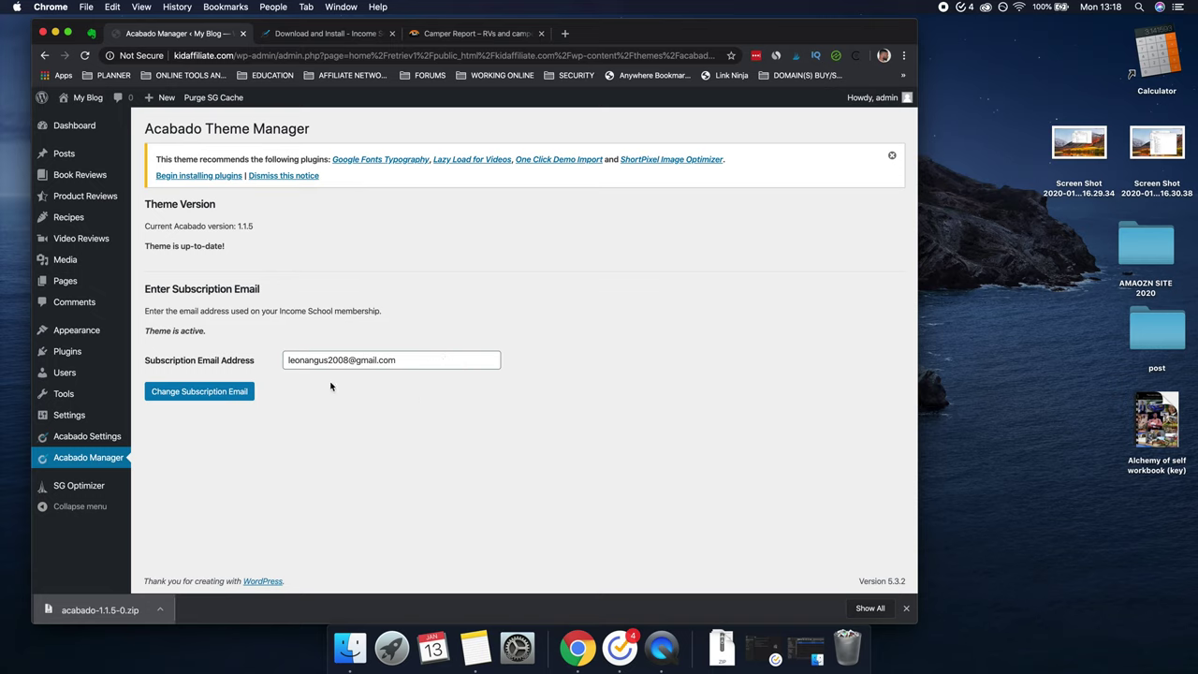
{"action": "left_click_drag", "start_coordinate": [202, 216], "coordinate": [345, 384]}
{"action": "left_click", "coordinate": [190, 324]}
{"action": "left_click_drag", "start_coordinate": [219, 334], "coordinate": [139, 335]}
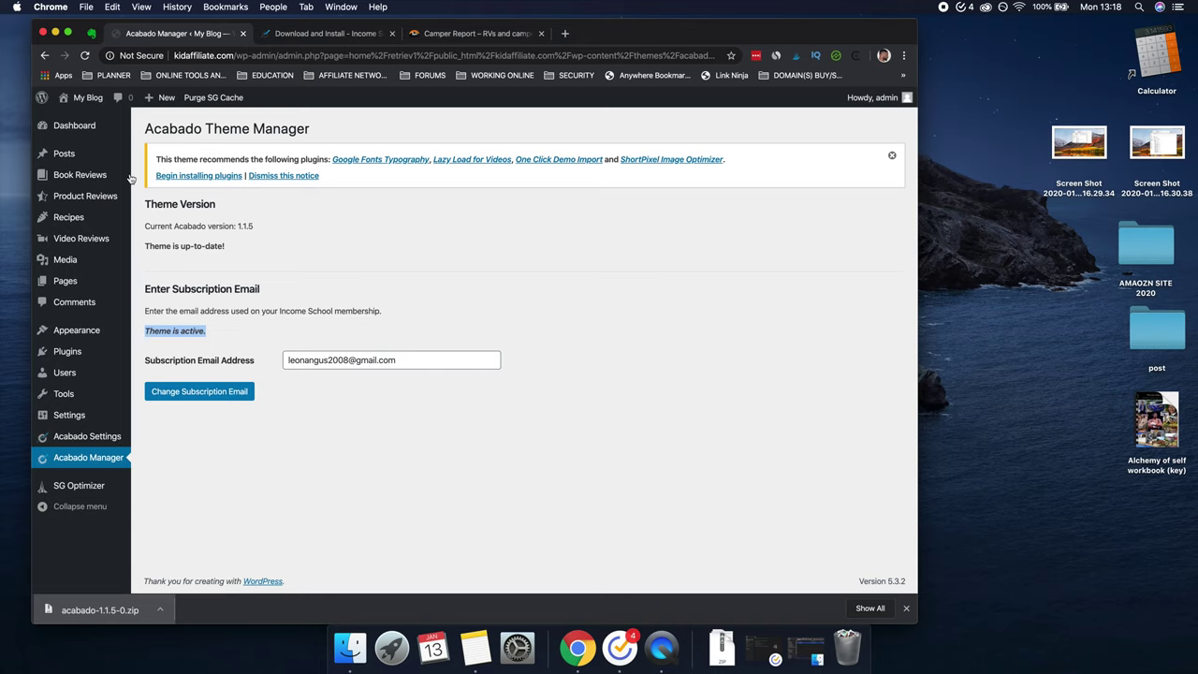
Open the kidaffiliate.com site in a new tab, reload it to show Acabado, and toggle MENU.
{"action": "mouse_move", "coordinate": [86, 101]}
{"action": "right_click", "coordinate": [85, 122]}
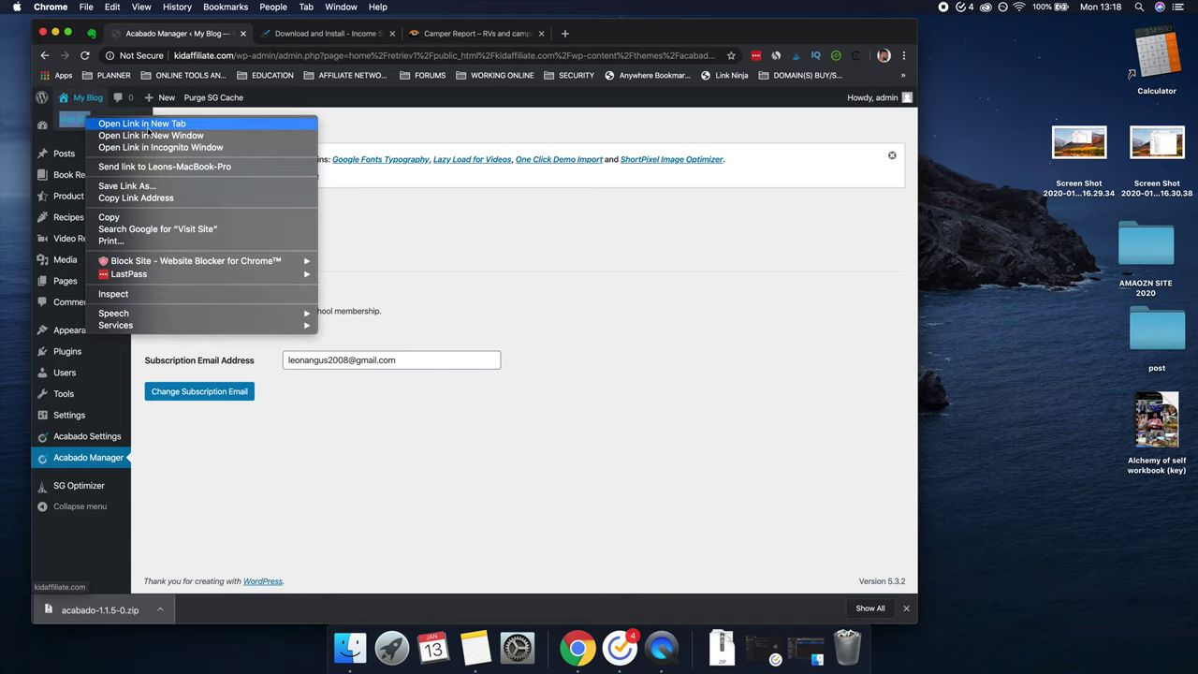
{"action": "left_click", "coordinate": [91, 127]}
{"action": "left_click", "coordinate": [297, 37]}
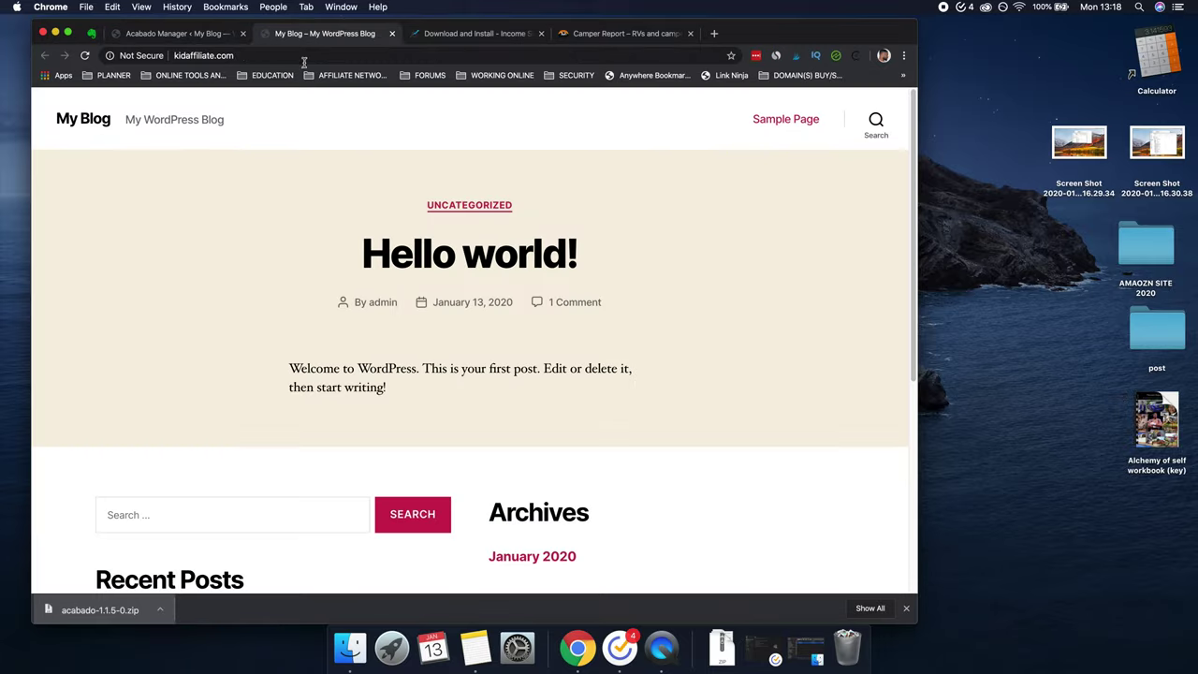
{"action": "scroll", "coordinate": [476, 503], "scroll_direction": "down", "scroll_amount": 5}
{"action": "scroll", "coordinate": [474, 515], "scroll_direction": "up", "scroll_amount": 5}
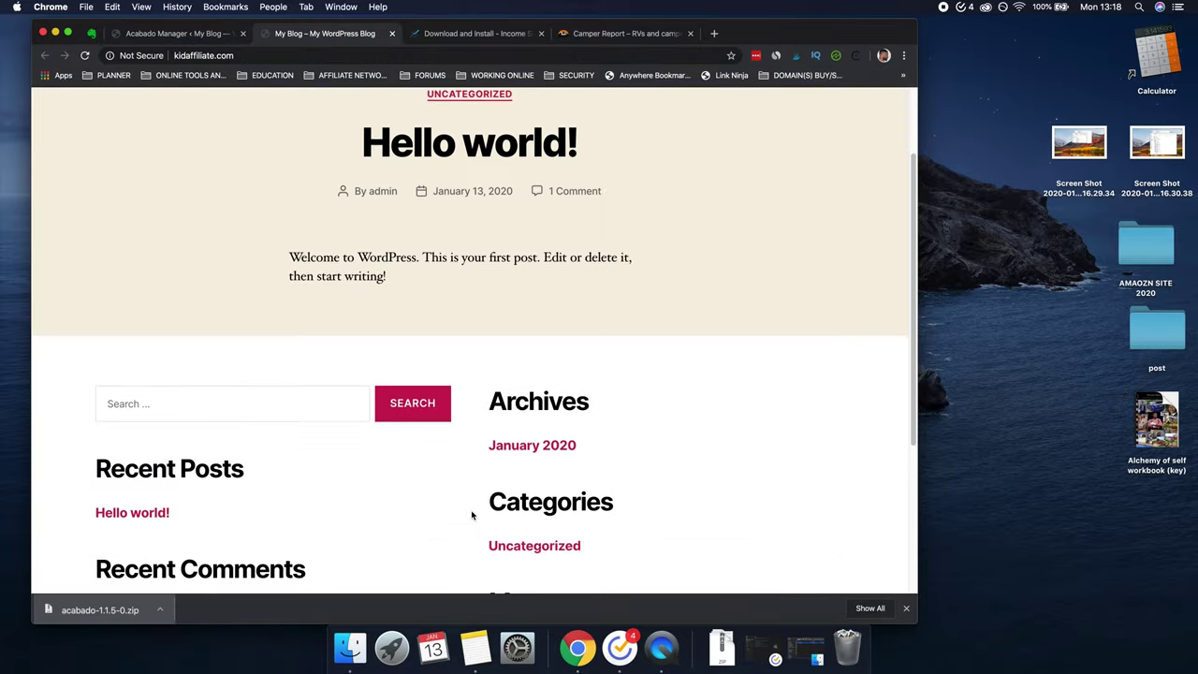
{"action": "left_click", "coordinate": [84, 55]}
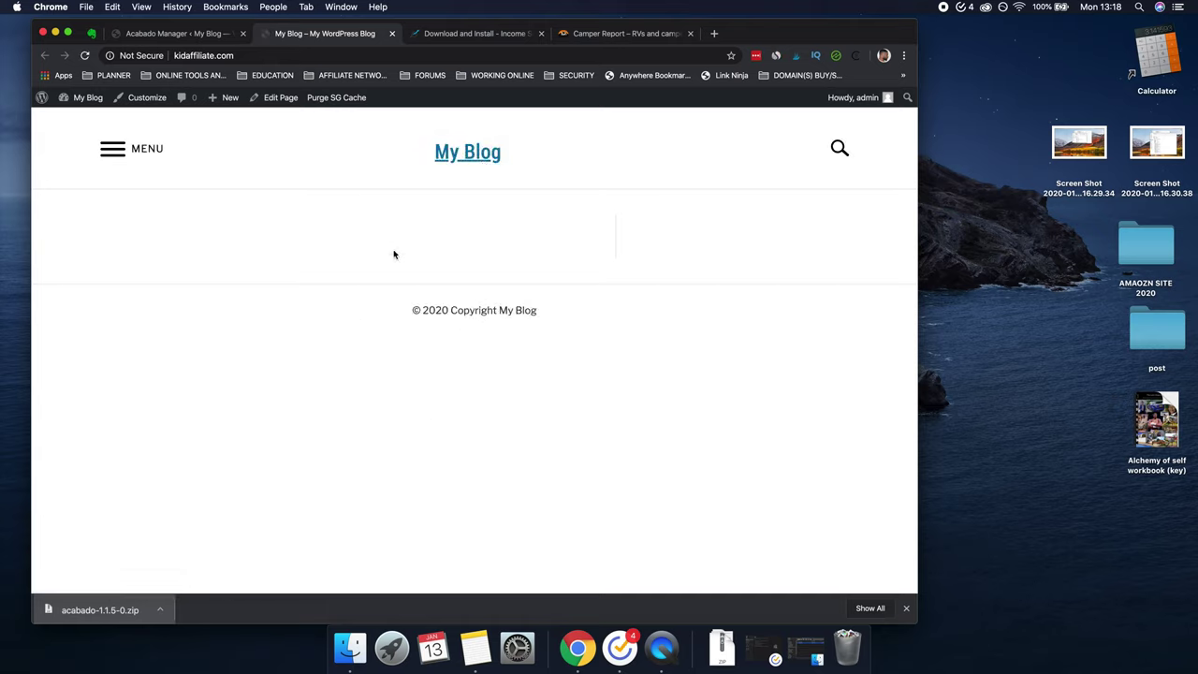
{"action": "left_click", "coordinate": [120, 154]}
{"action": "left_click", "coordinate": [117, 152]}
Compare against the Camper Report site, then flip back through the tabs to Acabado Manager.
{"action": "left_click", "coordinate": [487, 36]}
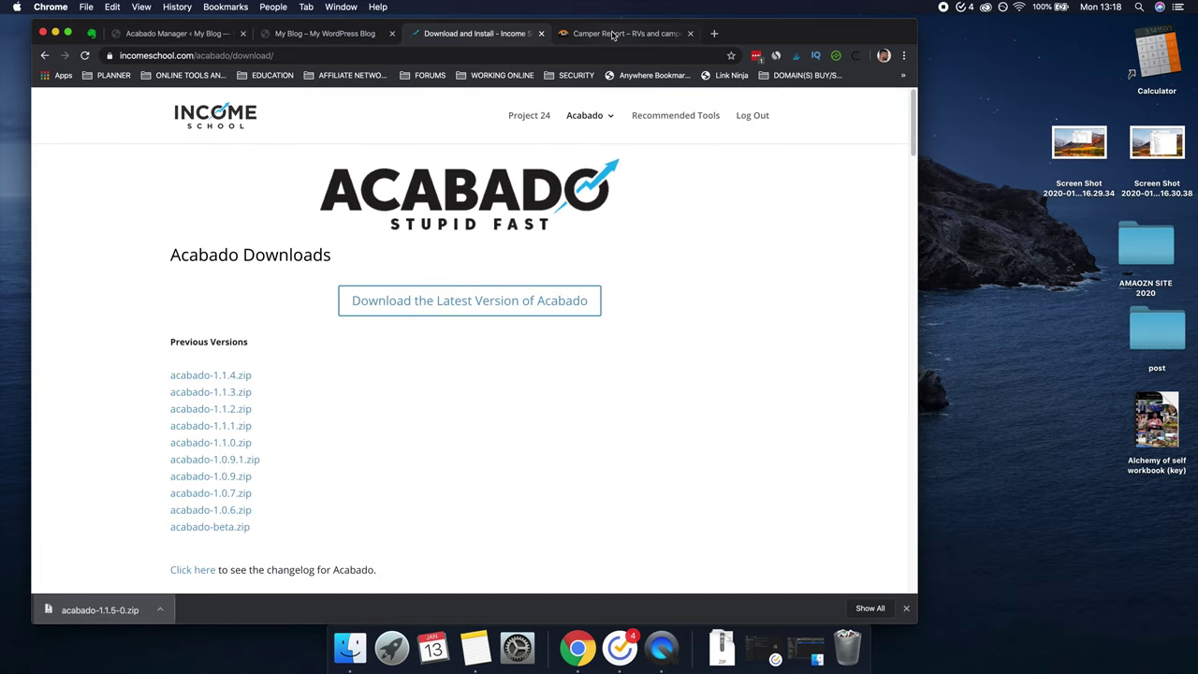
{"action": "left_click", "coordinate": [614, 36]}
{"action": "scroll", "coordinate": [643, 473], "scroll_direction": "down", "scroll_amount": 10}
{"action": "scroll", "coordinate": [643, 473], "scroll_direction": "down", "scroll_amount": 3}
{"action": "scroll", "coordinate": [639, 477], "scroll_direction": "up", "scroll_amount": 15}
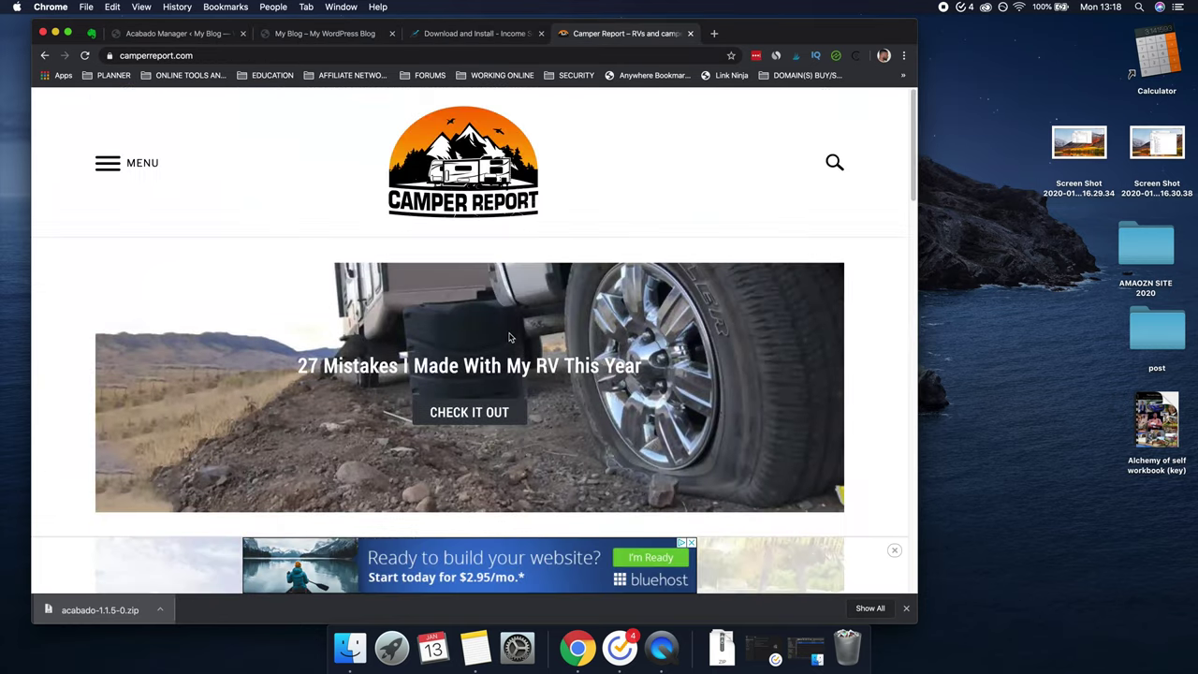
{"action": "left_click", "coordinate": [465, 35]}
{"action": "left_click", "coordinate": [318, 35]}
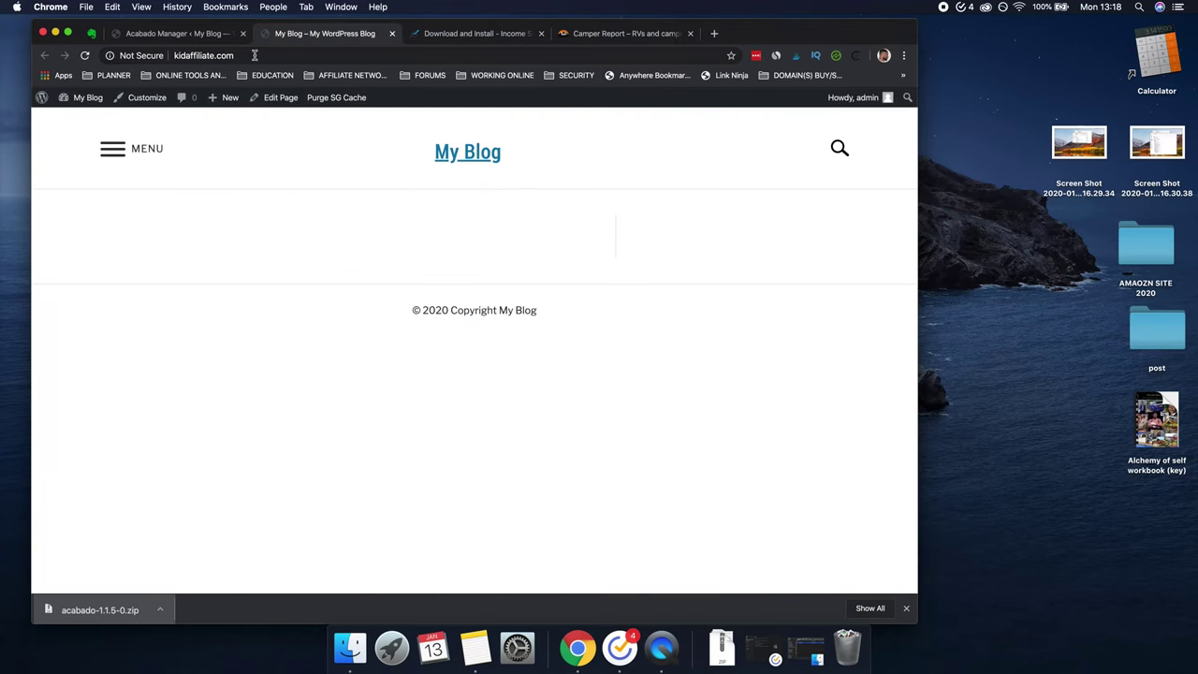
{"action": "left_click", "coordinate": [178, 35]}
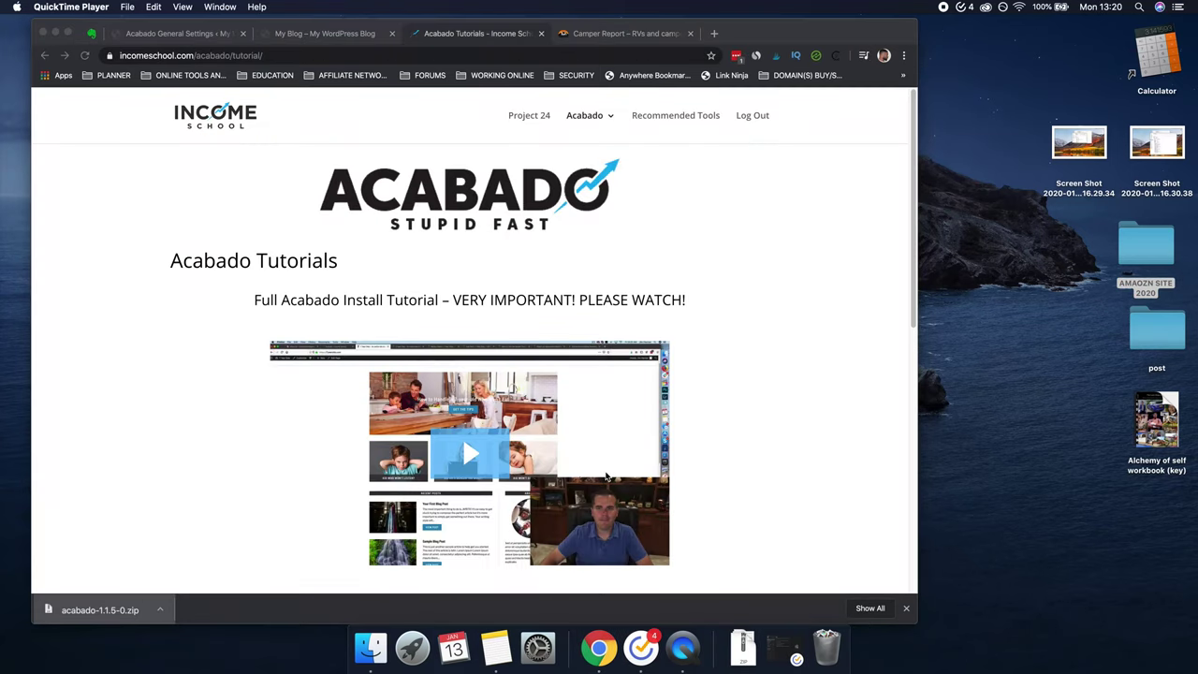
Scroll through the Acabado Tutorials videos and expand the Acabado section's page list.
{"action": "scroll", "coordinate": [605, 477], "scroll_direction": "down", "scroll_amount": 10}
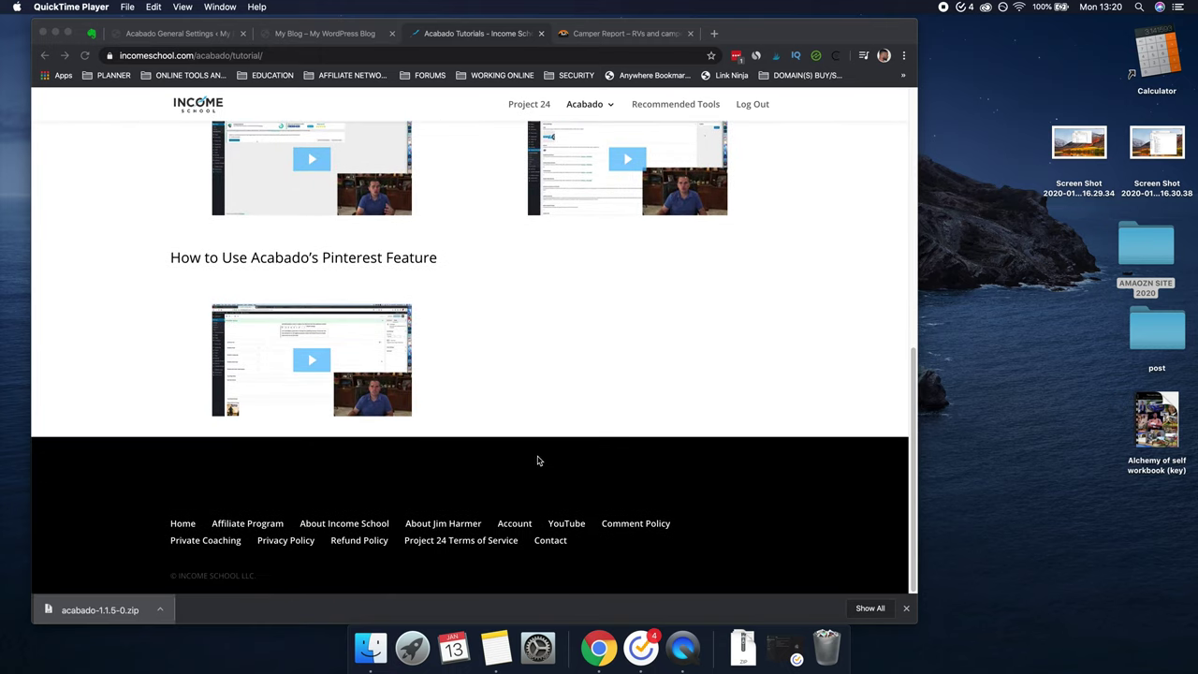
{"action": "scroll", "coordinate": [540, 461], "scroll_direction": "up", "scroll_amount": 3}
{"action": "scroll", "coordinate": [489, 402], "scroll_direction": "up", "scroll_amount": 5}
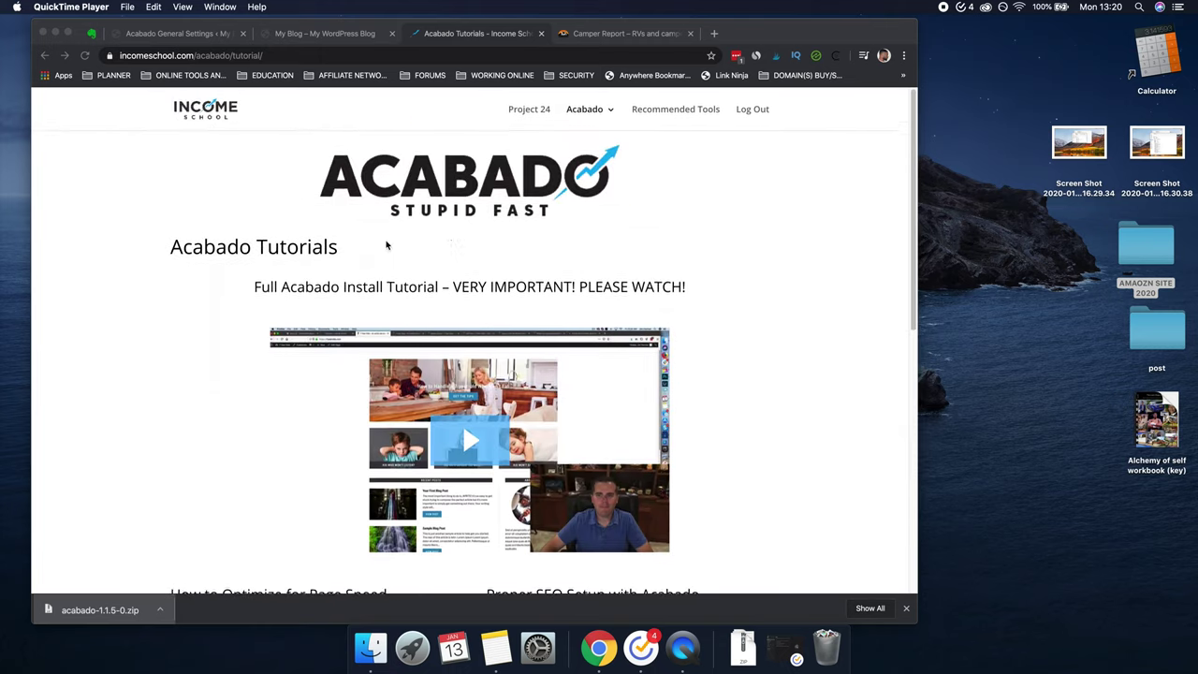
{"action": "scroll", "coordinate": [513, 412], "scroll_direction": "down", "scroll_amount": 10}
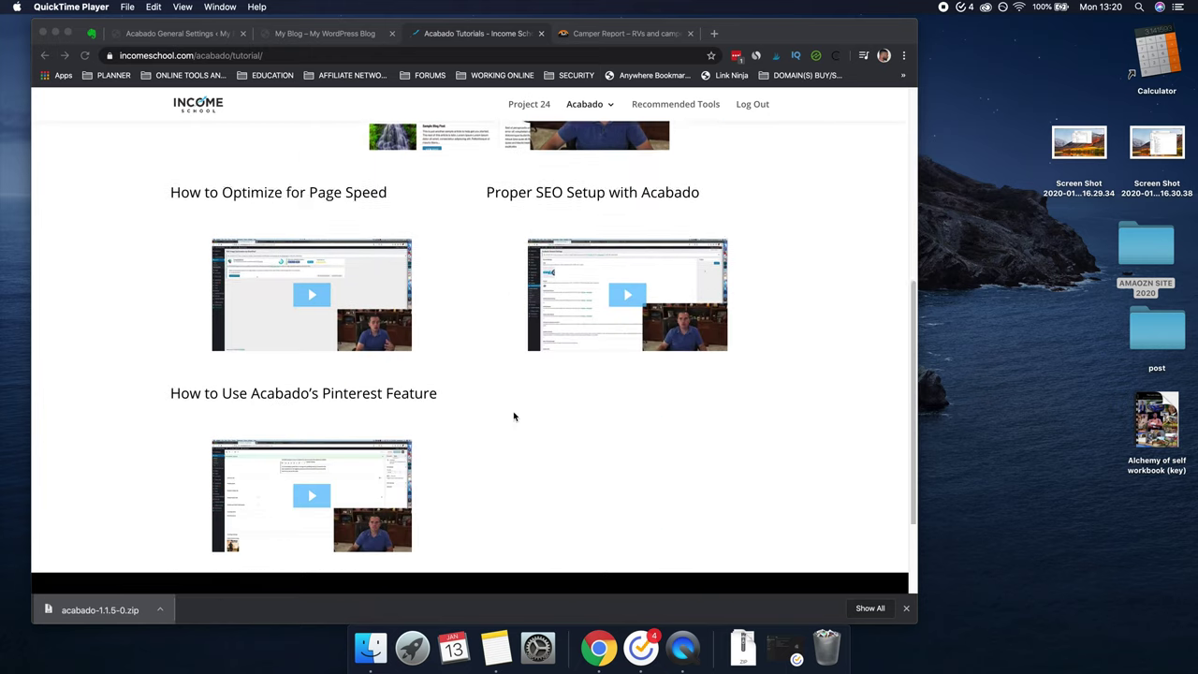
{"action": "scroll", "coordinate": [513, 415], "scroll_direction": "up", "scroll_amount": 10}
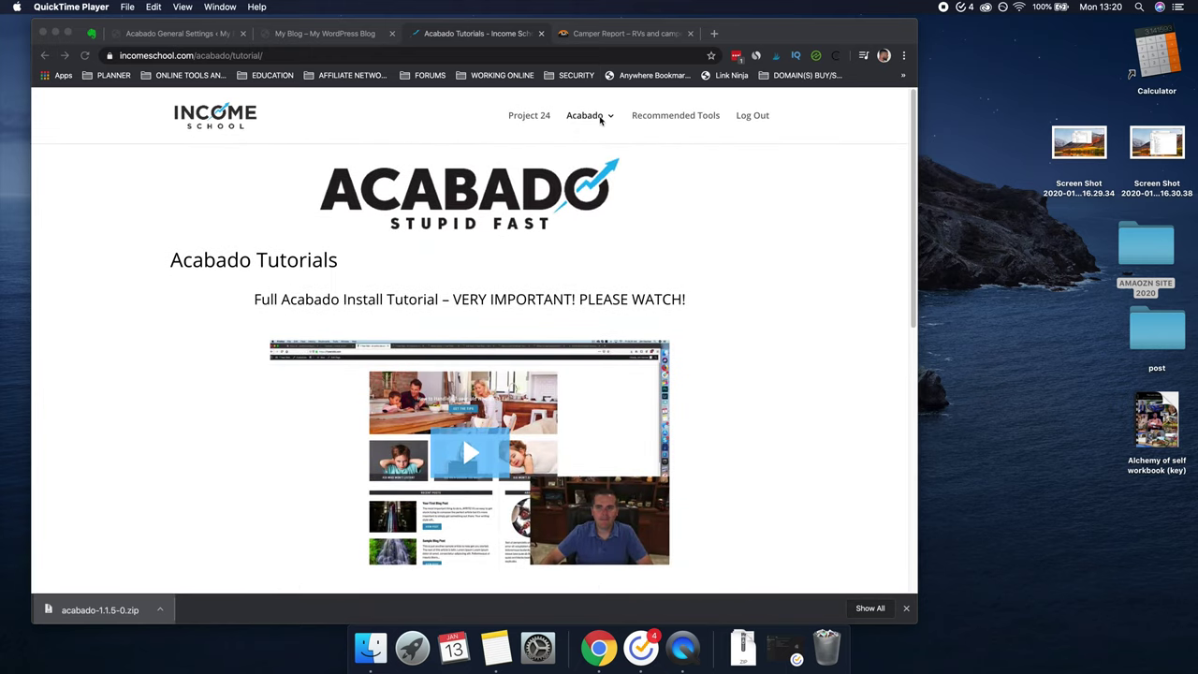
{"action": "left_click", "coordinate": [810, 183]}
{"action": "mouse_move", "coordinate": [607, 120]}
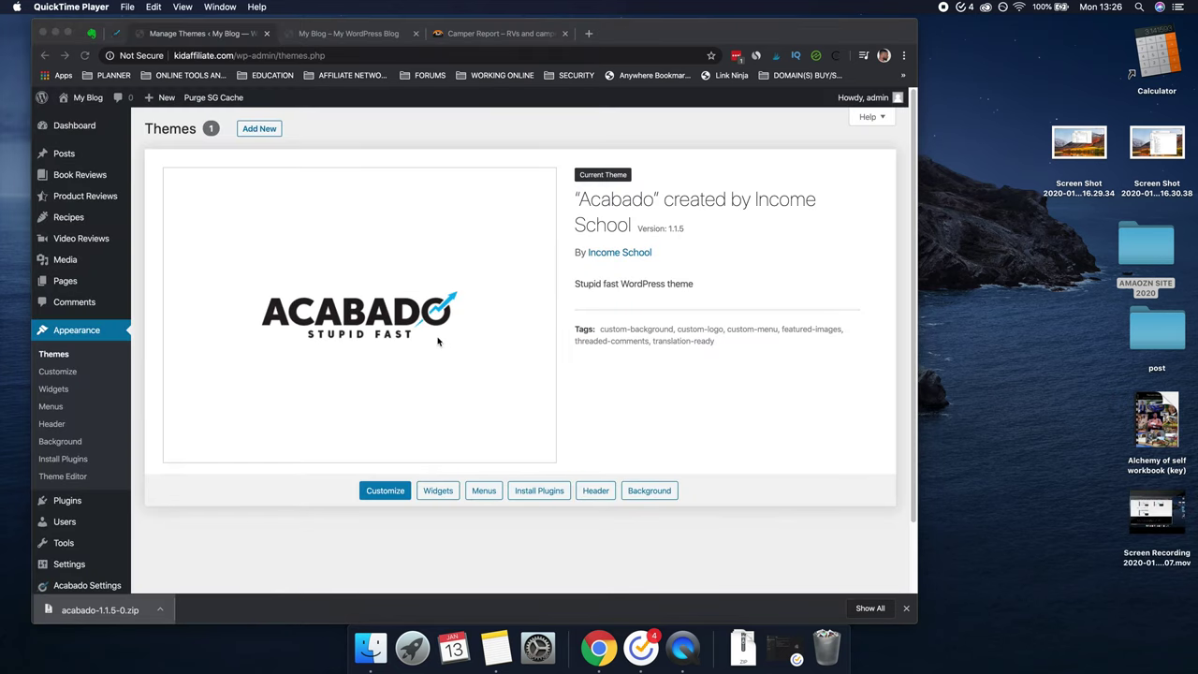
{"action": "scroll", "coordinate": [126, 351], "scroll_direction": "down", "scroll_amount": 2}
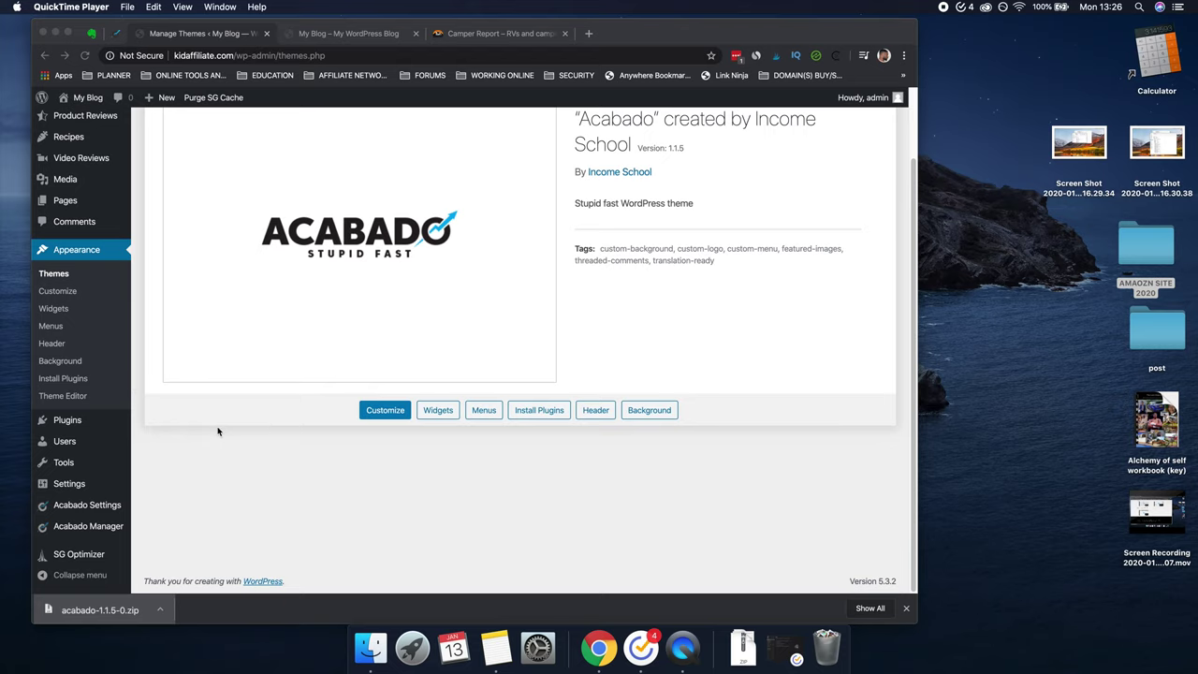
{"action": "left_click", "coordinate": [368, 39]}
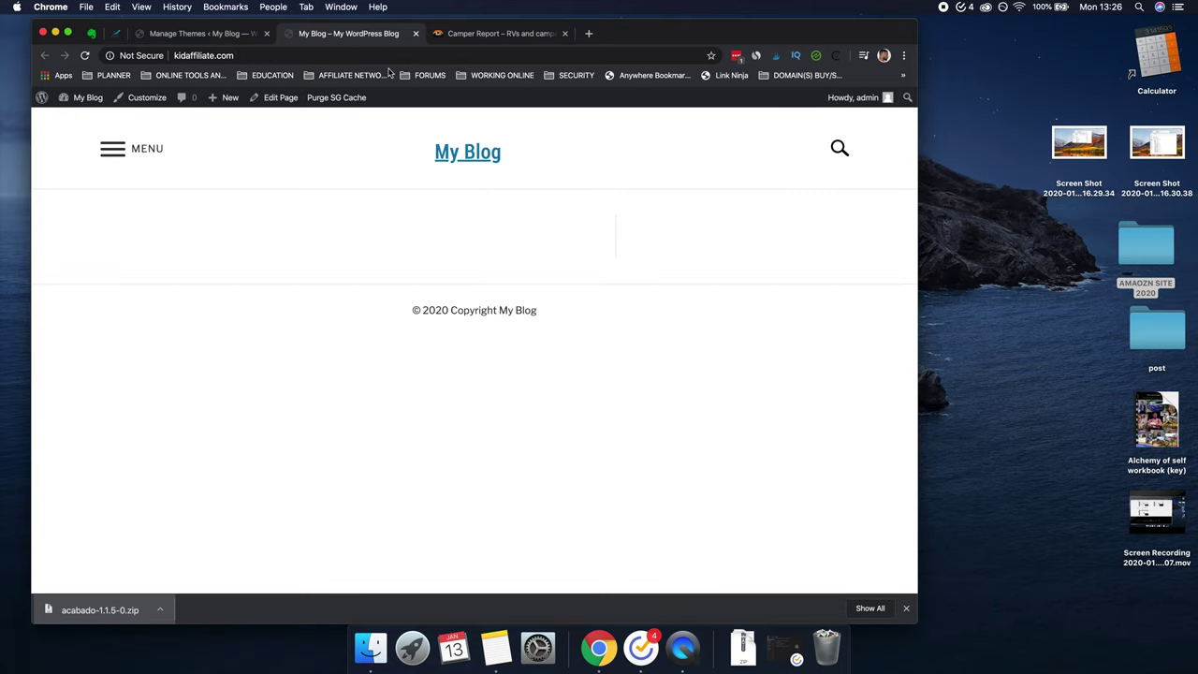
{"action": "left_click", "coordinate": [464, 33]}
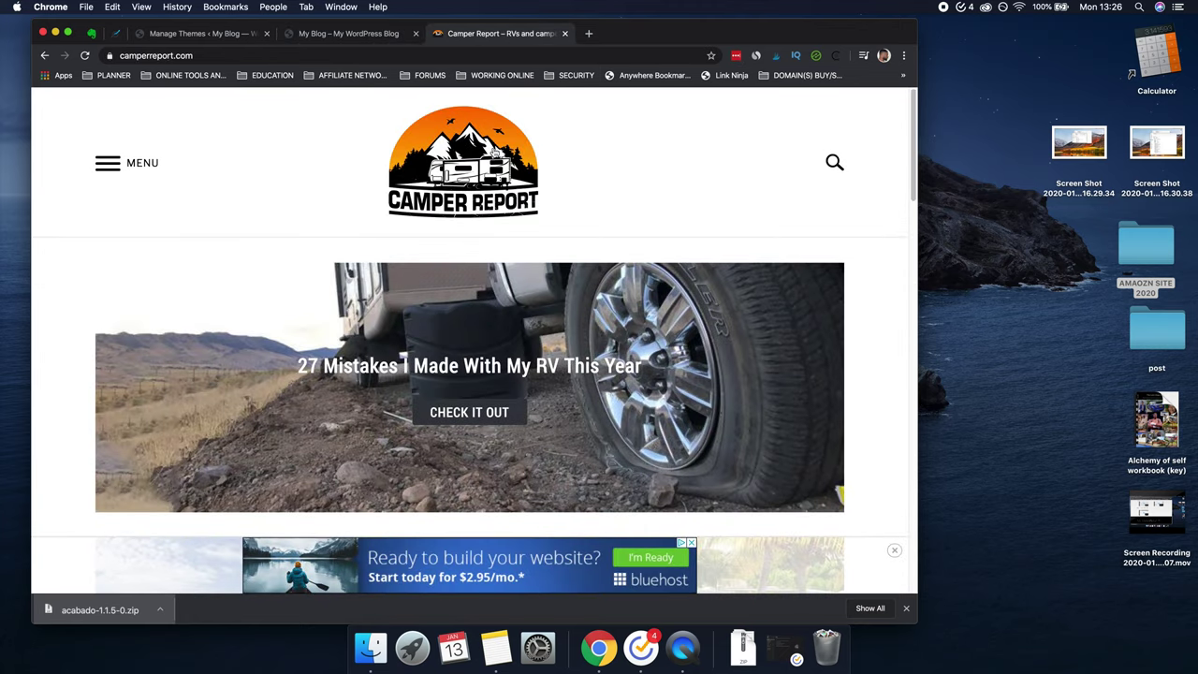
{"action": "left_click", "coordinate": [225, 34]}
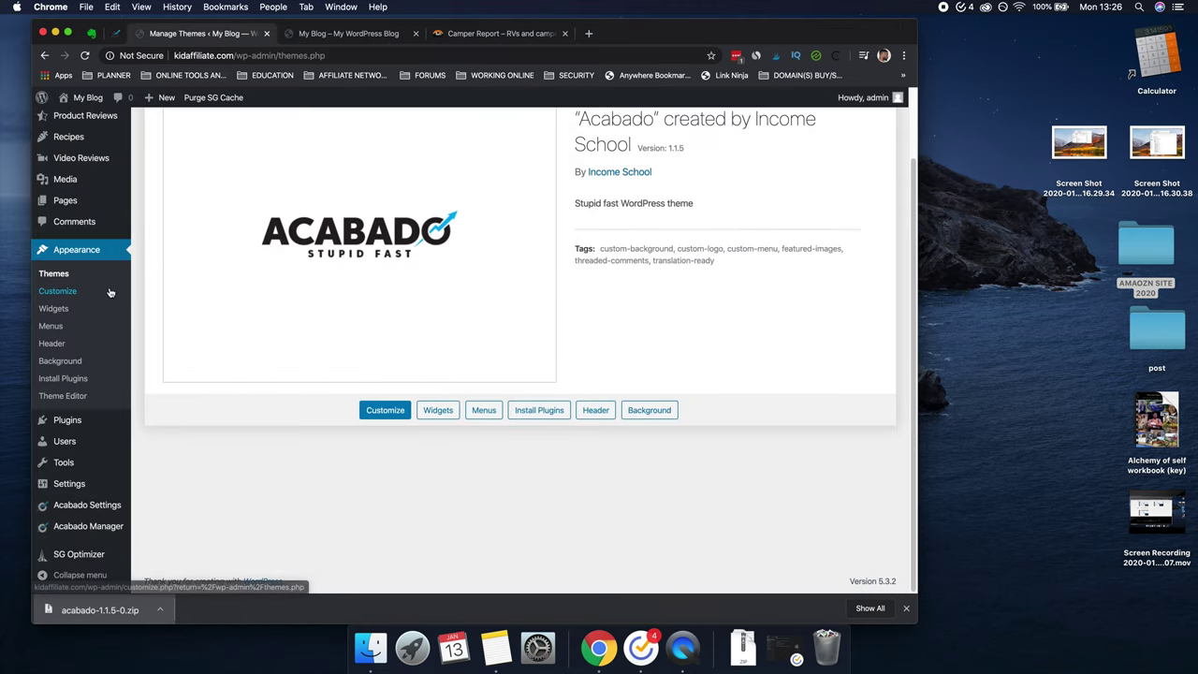
{"action": "mouse_move", "coordinate": [78, 427]}
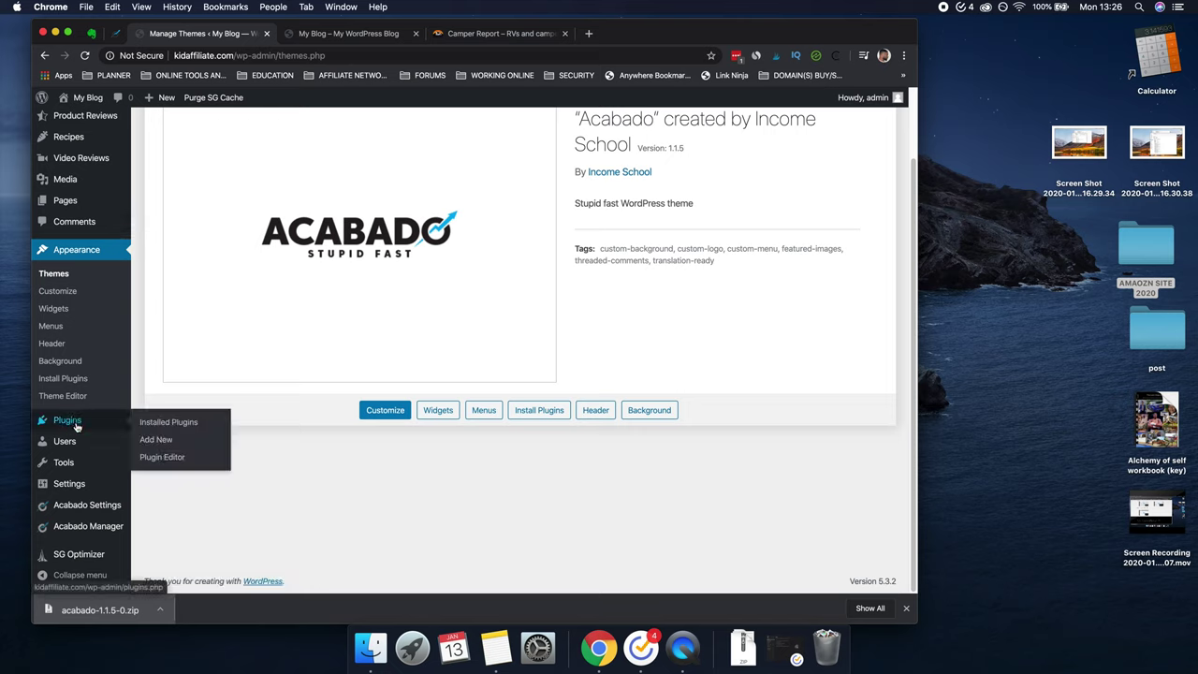
Search Add Plugins for 'demo im', then install and activate One Click Demo Import.
{"action": "left_click", "coordinate": [156, 439]}
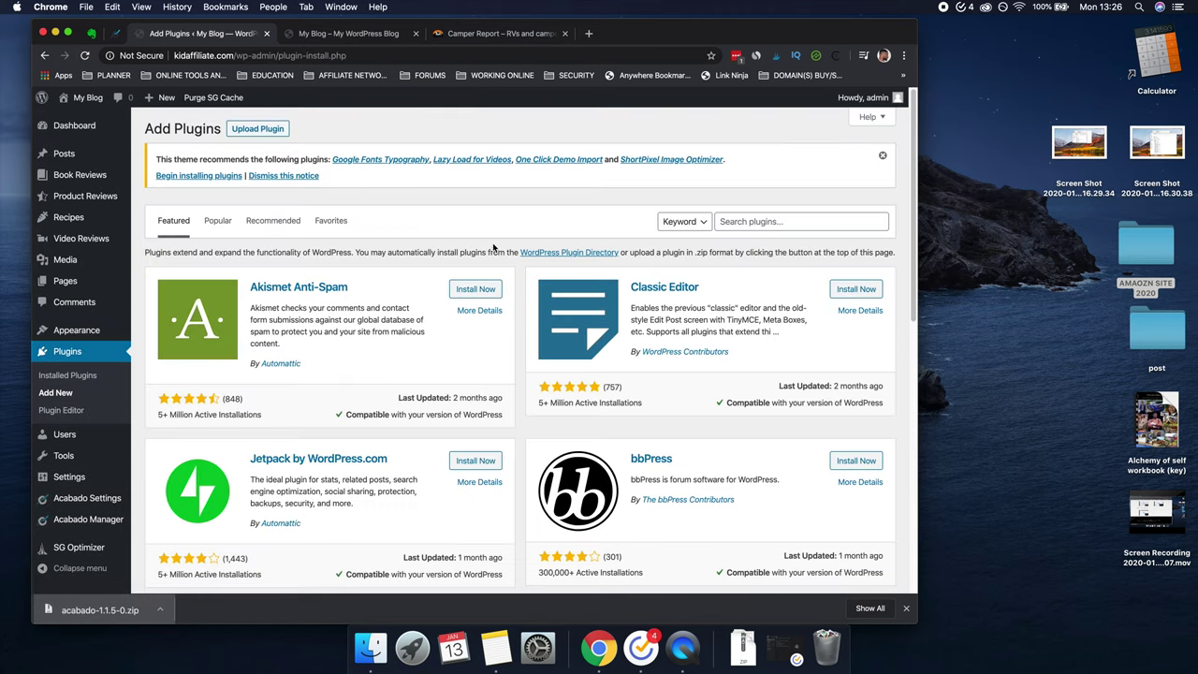
{"action": "left_click", "coordinate": [270, 131]}
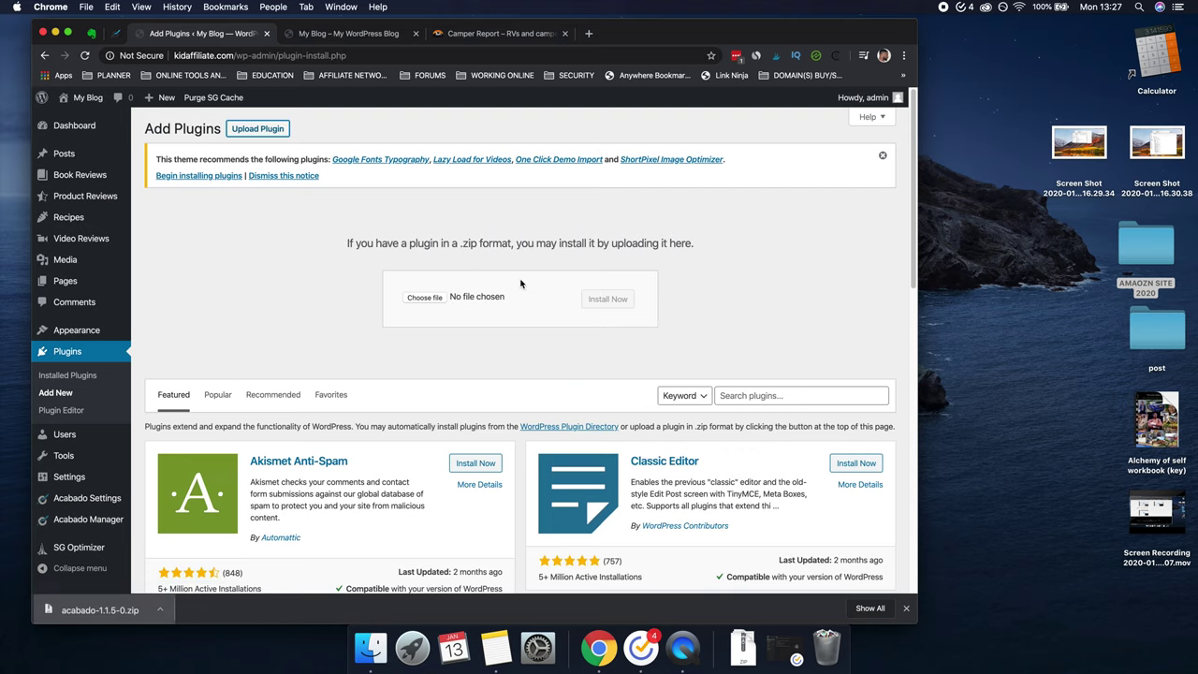
{"action": "left_click", "coordinate": [788, 393]}
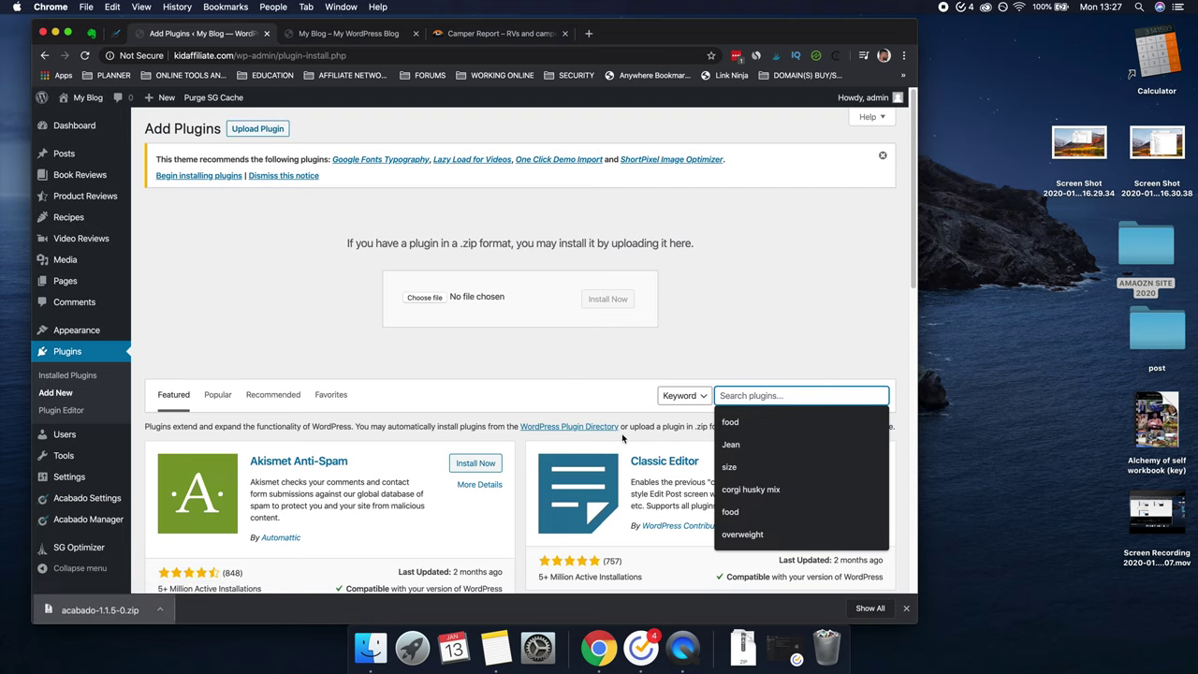
{"action": "scroll", "coordinate": [623, 437], "scroll_direction": "down", "scroll_amount": 4}
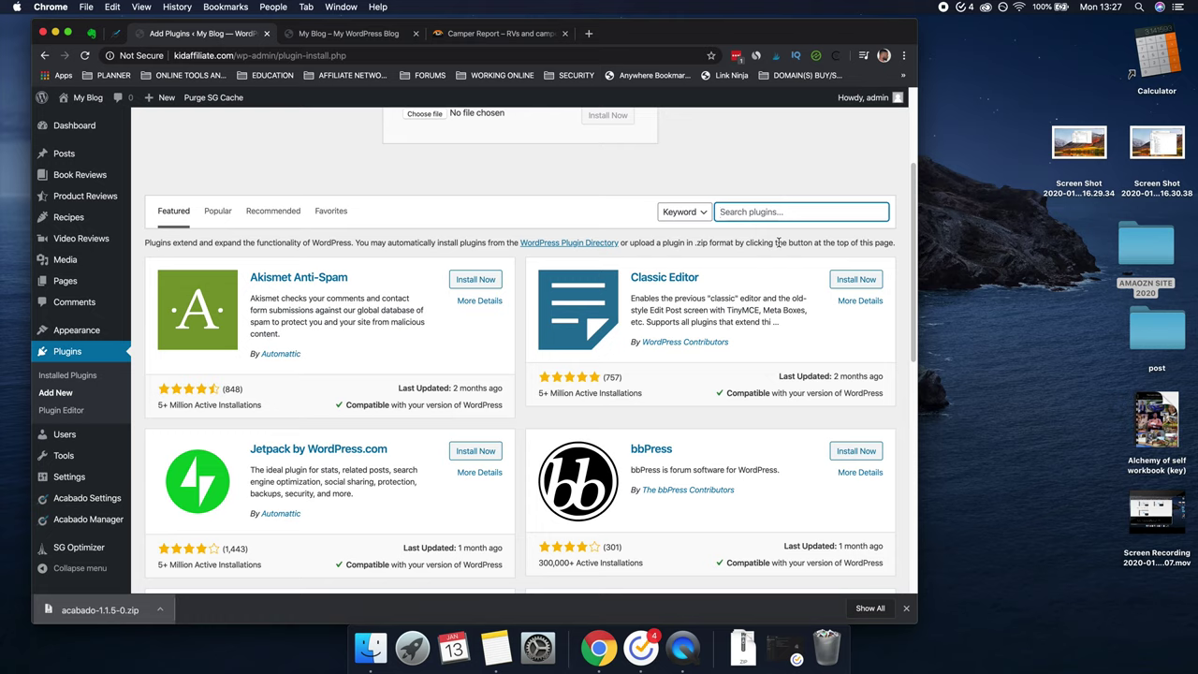
{"action": "type", "text": "d"}
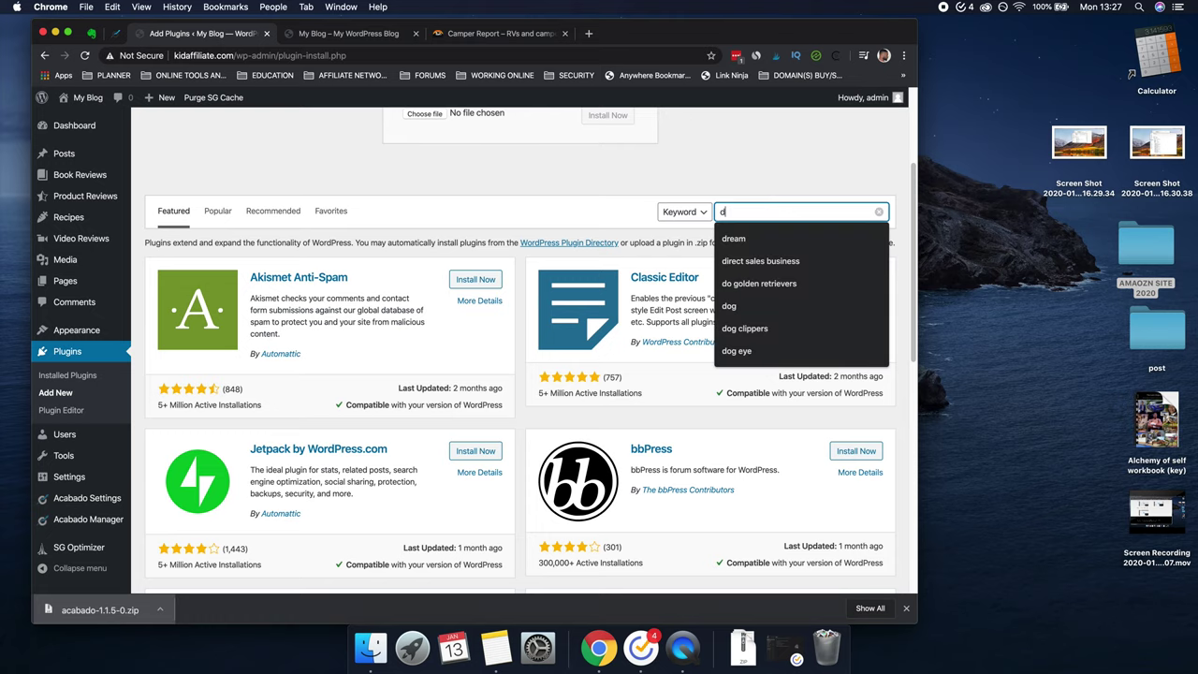
{"action": "type", "text": "em"}
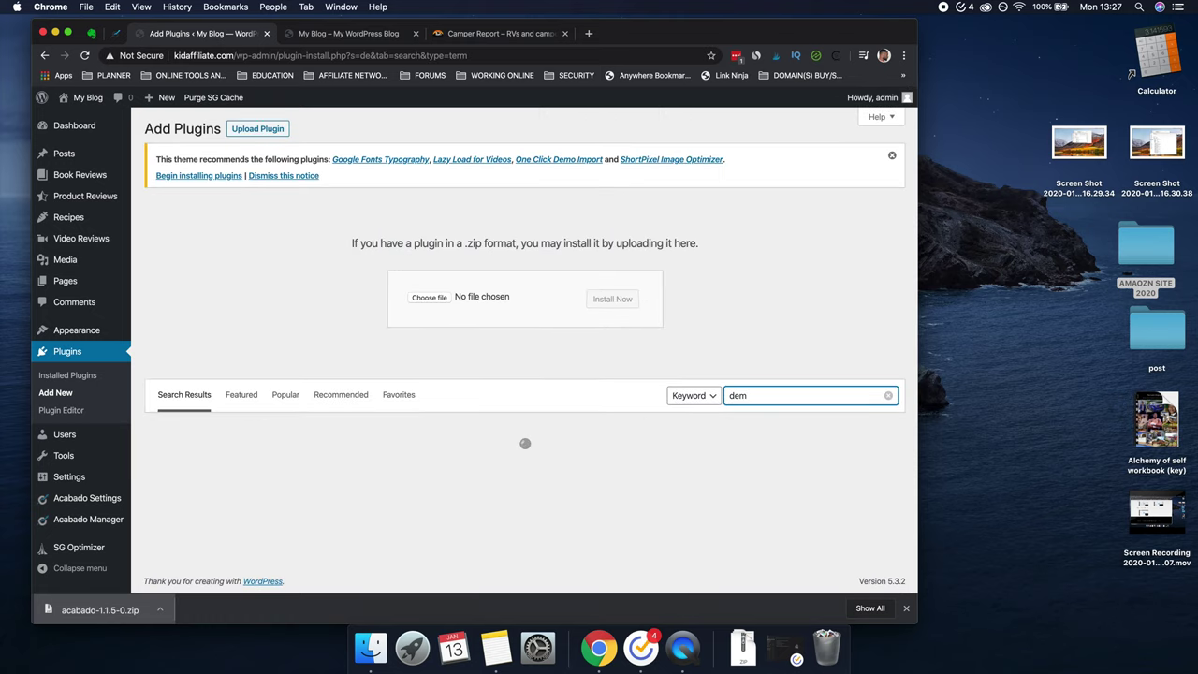
{"action": "type", "text": "o import"}
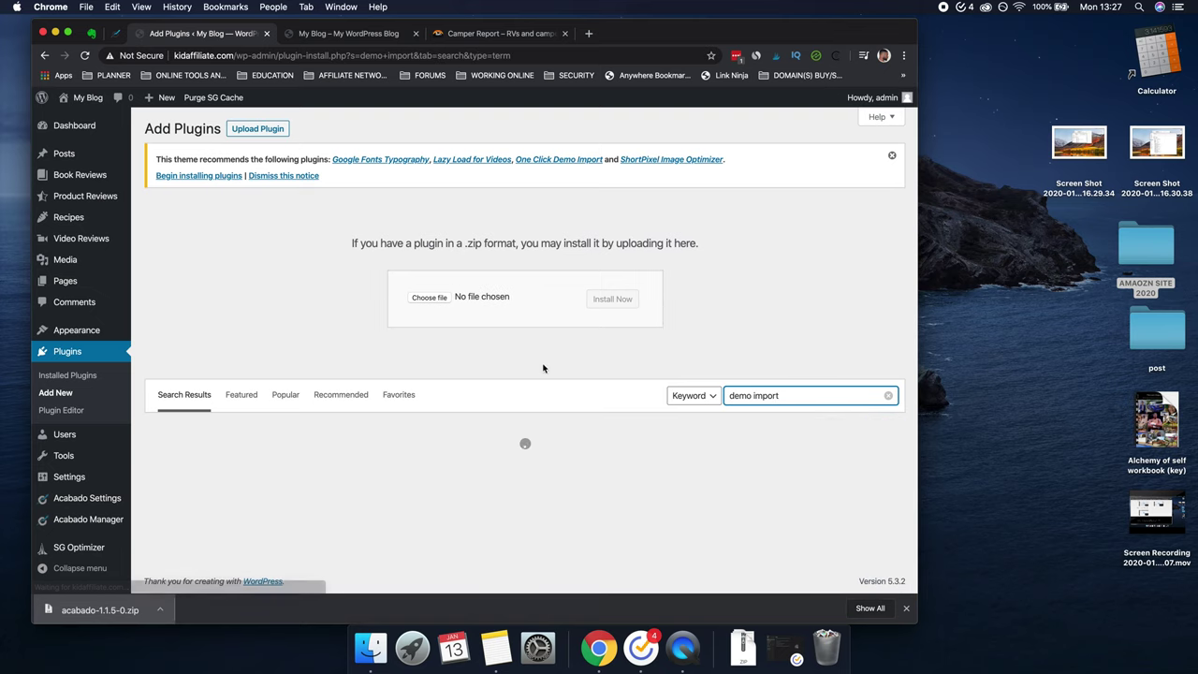
{"action": "scroll", "coordinate": [559, 382], "scroll_direction": "down", "scroll_amount": 1}
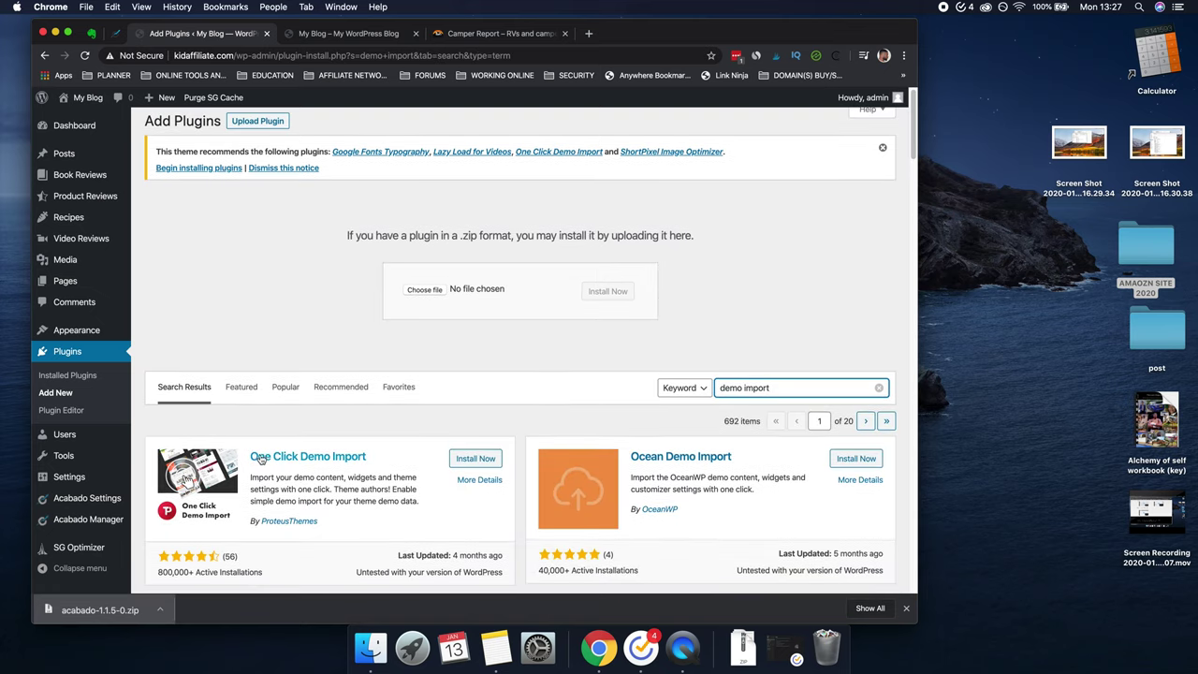
{"action": "left_click", "coordinate": [468, 459]}
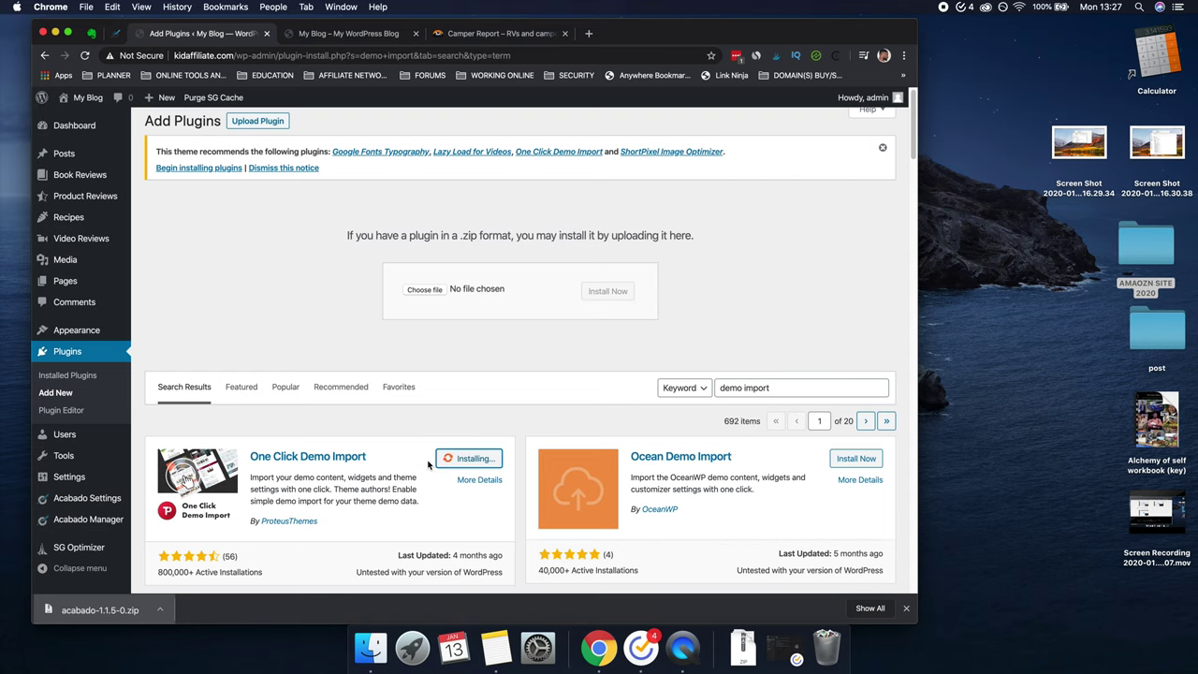
{"action": "scroll", "coordinate": [428, 466], "scroll_direction": "down", "scroll_amount": 1}
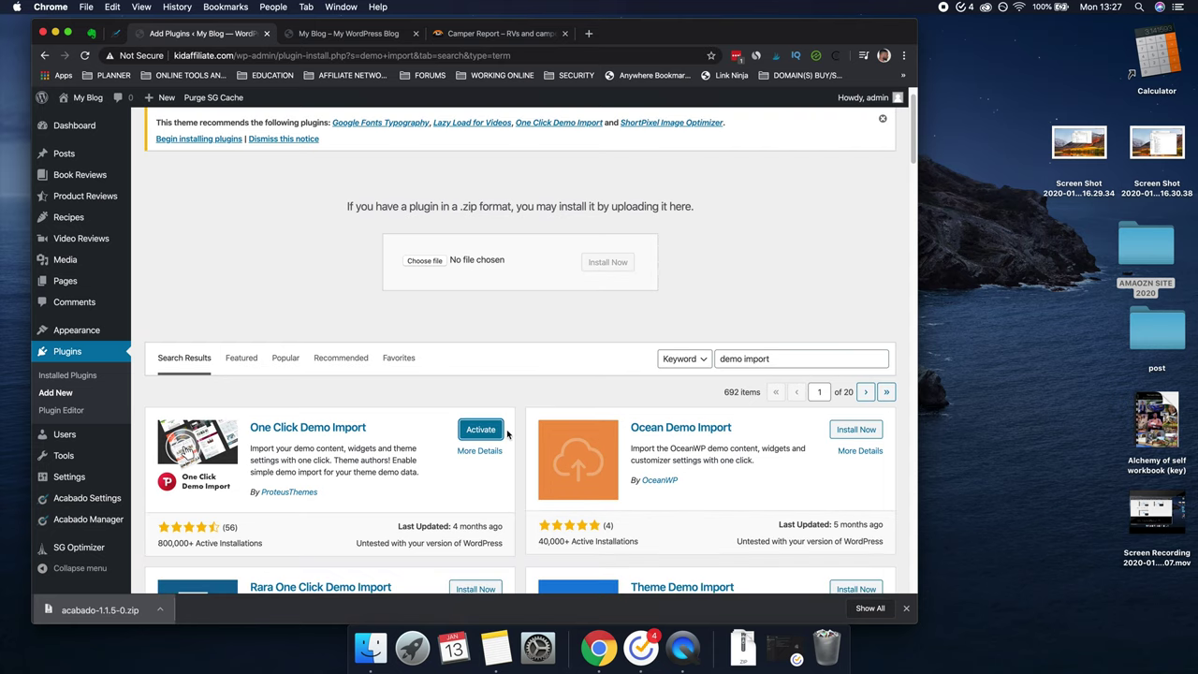
{"action": "left_click", "coordinate": [480, 438]}
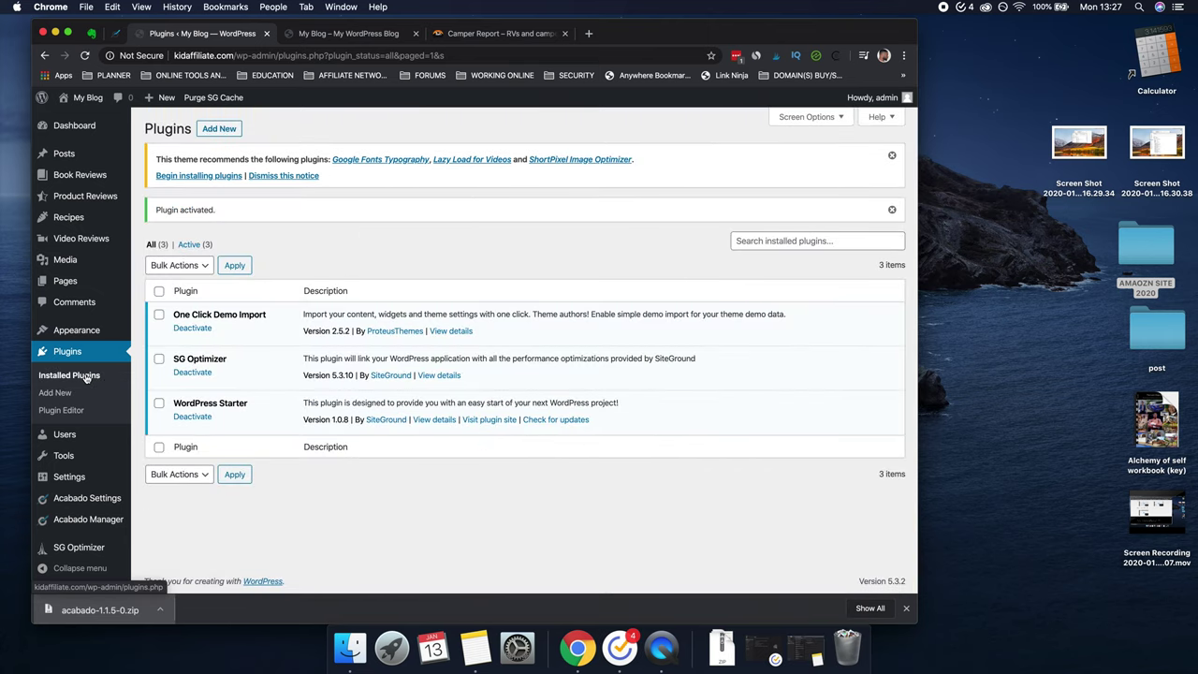
Search 'image o', install and activate ShortPixel Image Optimizer, then request its free API key.
{"action": "left_click", "coordinate": [55, 392]}
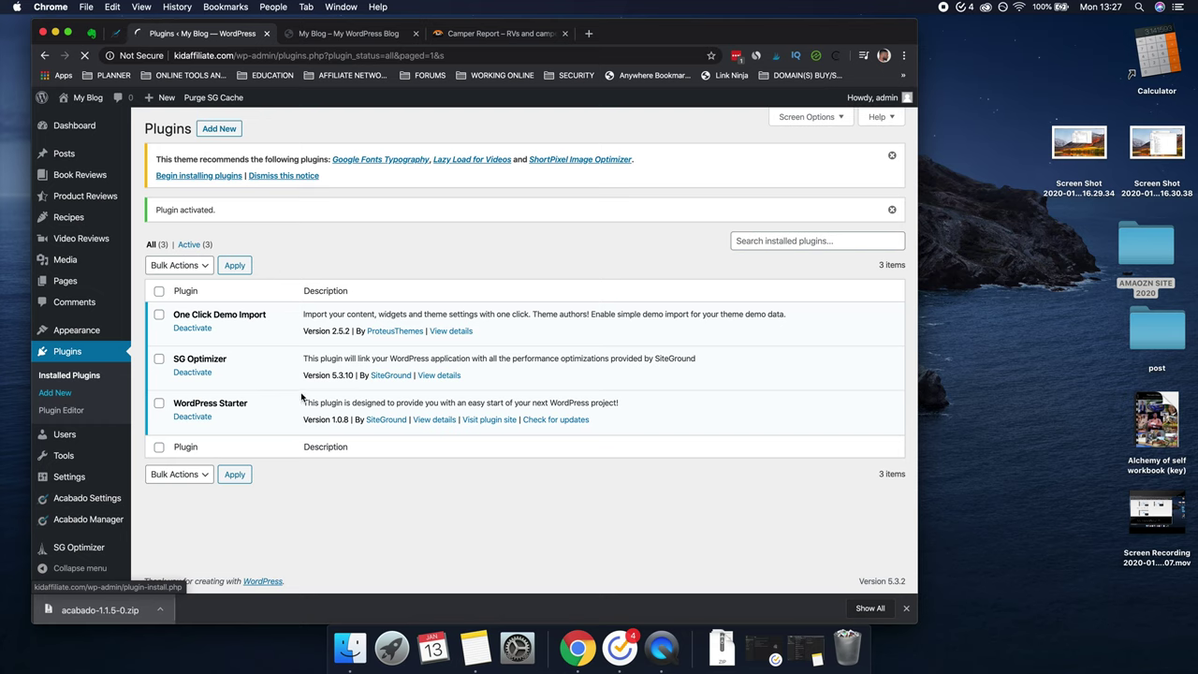
{"action": "left_click", "coordinate": [741, 222]}
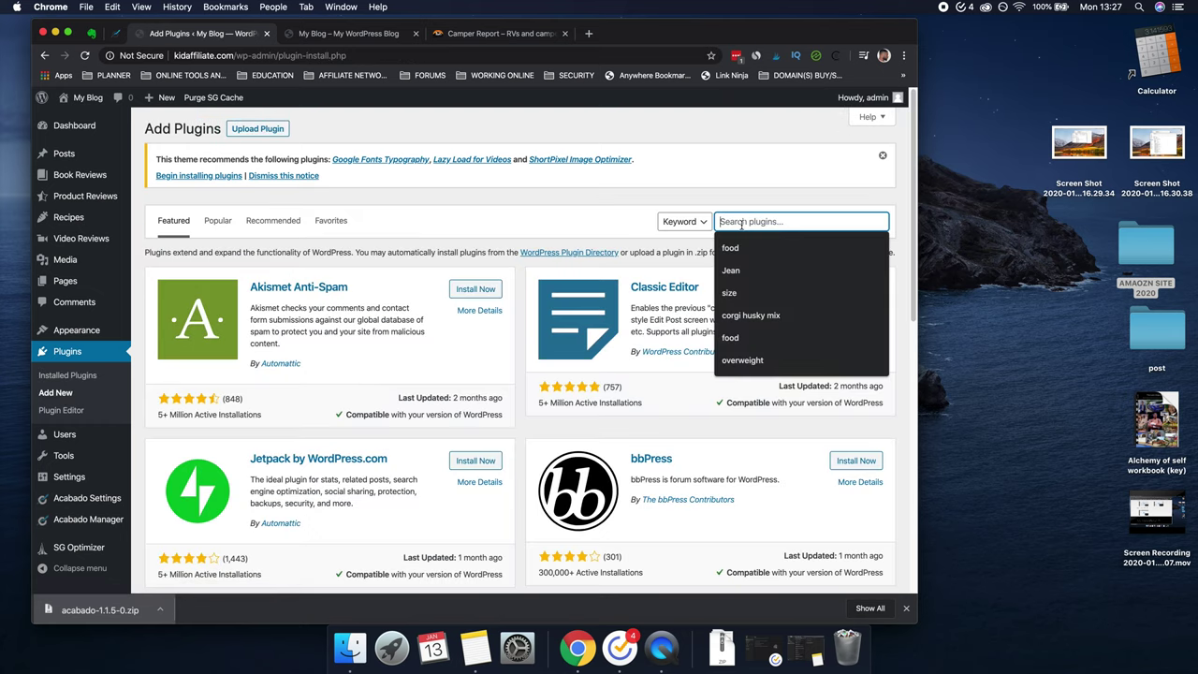
{"action": "type", "text": "imag"}
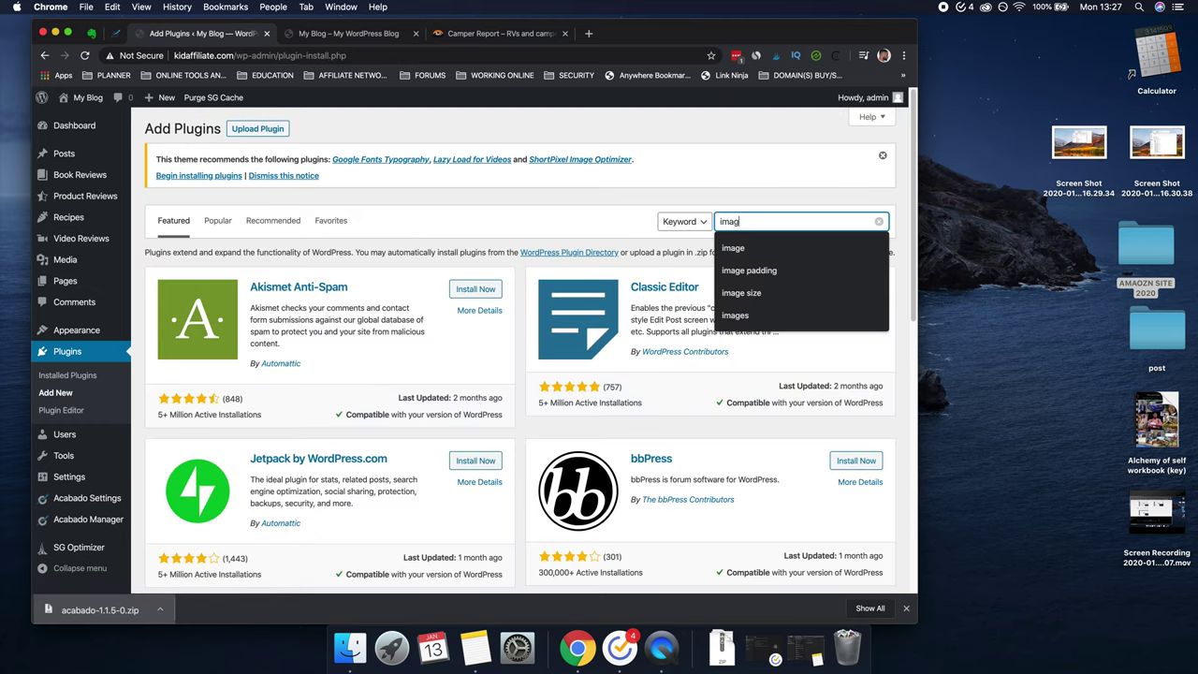
{"action": "type", "text": "e optimiser"}
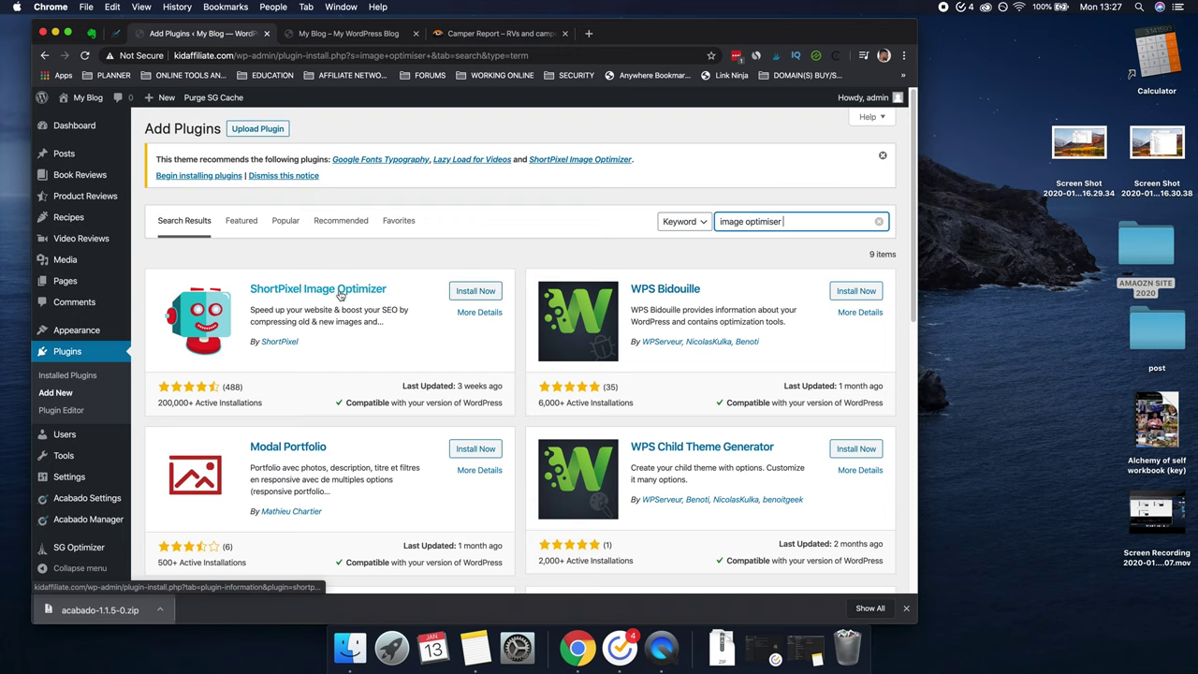
{"action": "left_click", "coordinate": [462, 294]}
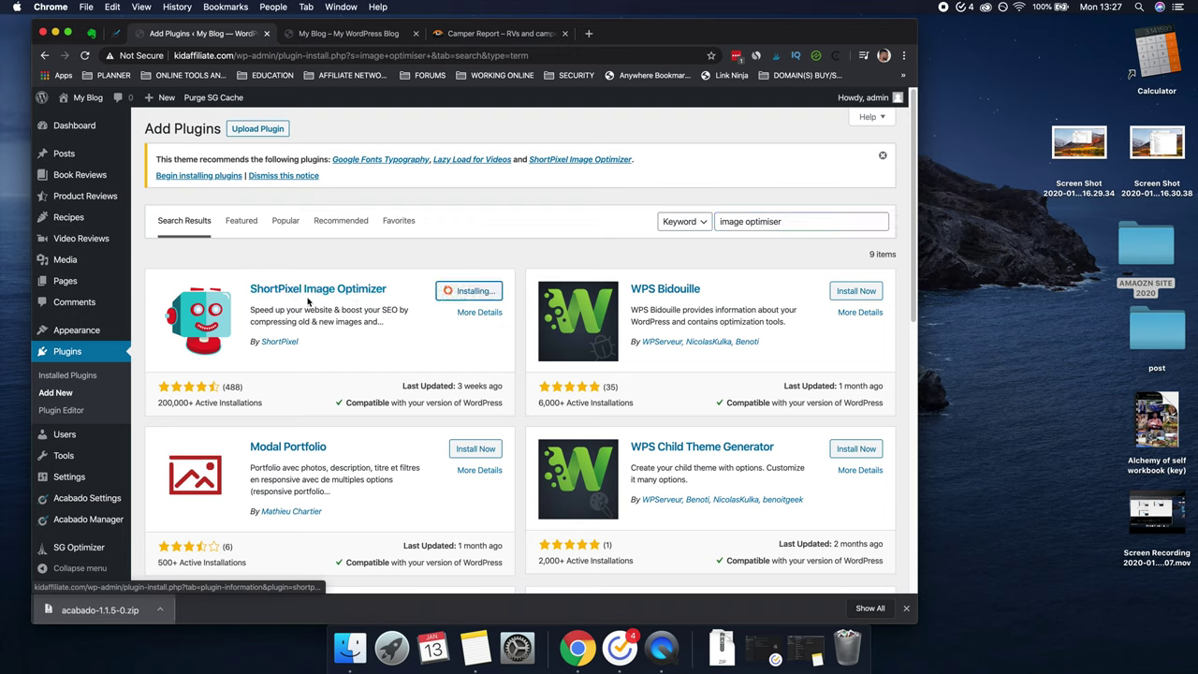
{"action": "left_click", "coordinate": [475, 296]}
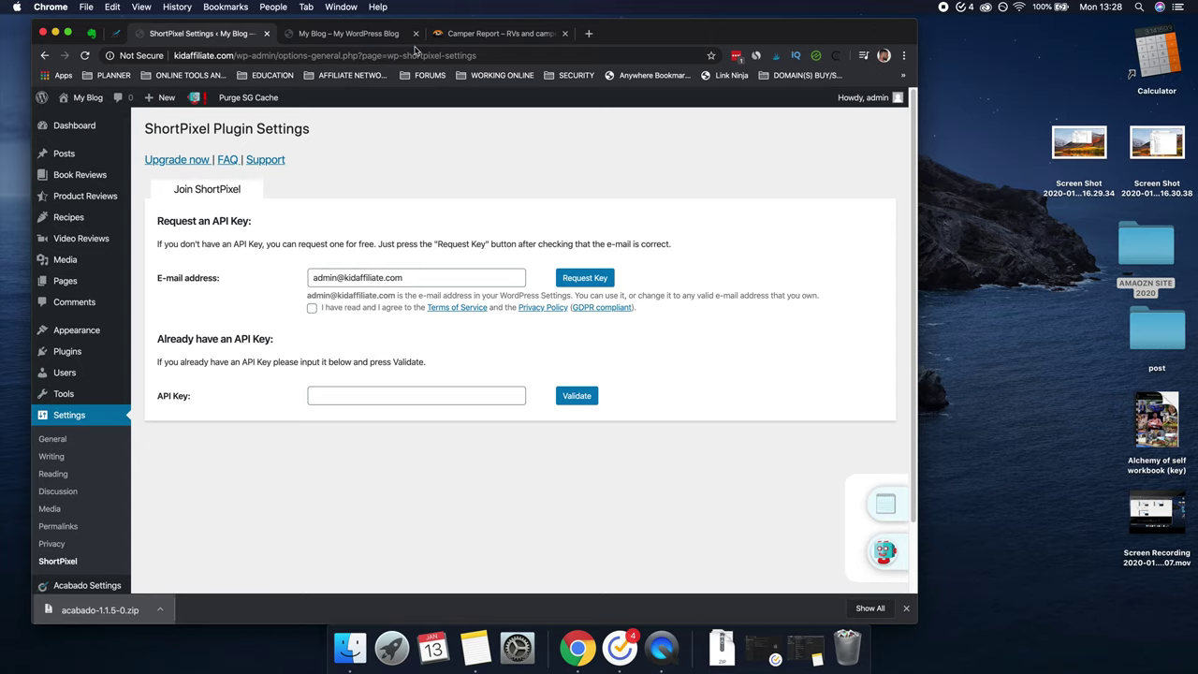
{"action": "left_click_drag", "start_coordinate": [416, 279], "coordinate": [275, 278]}
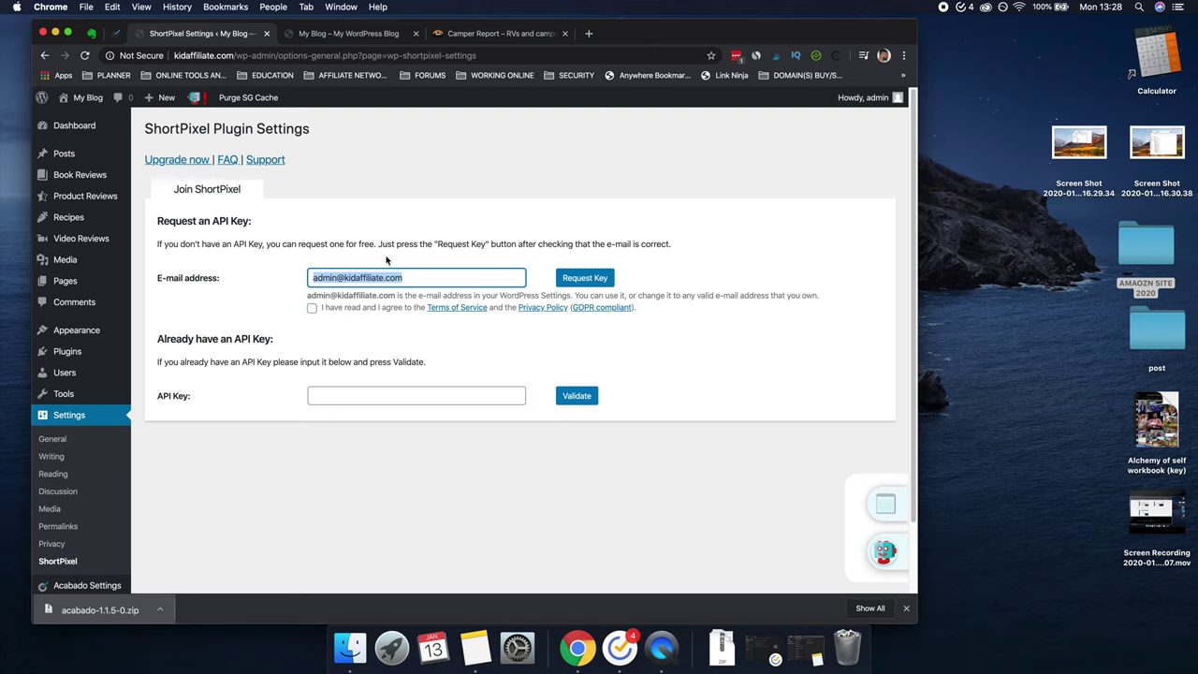
{"action": "left_click", "coordinate": [571, 278]}
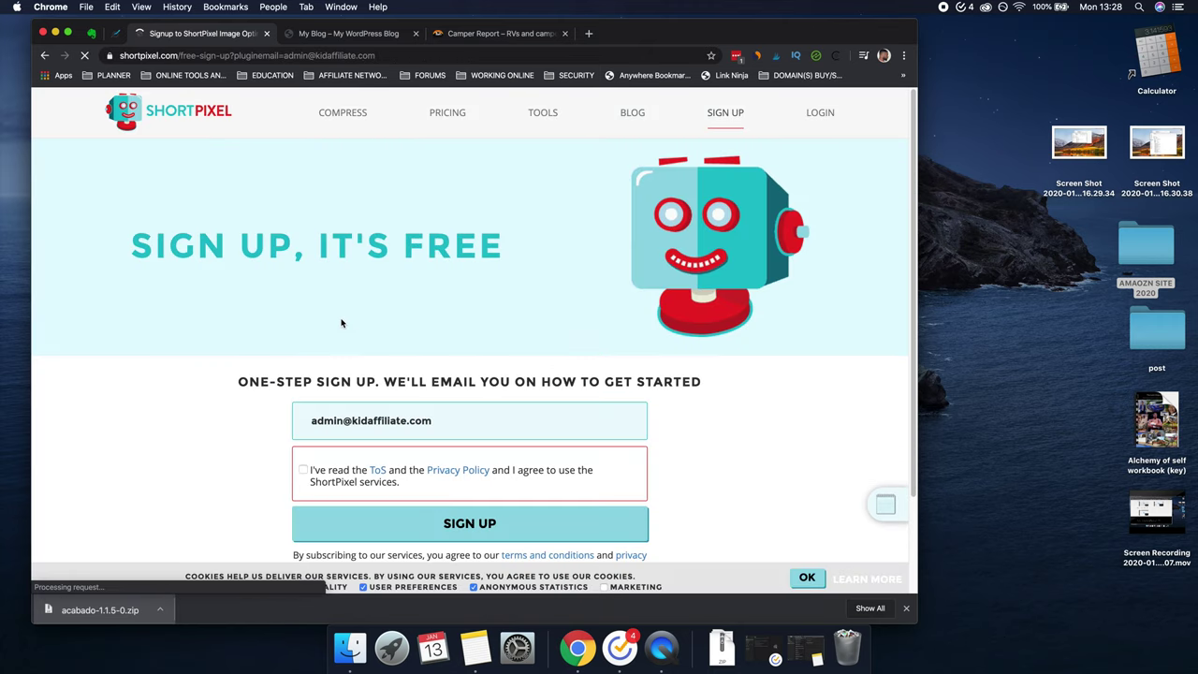
Submit the ShortPixel free sign-up form, select the site e-mail, and return to the plugin settings.
{"action": "scroll", "coordinate": [431, 323], "scroll_direction": "down", "scroll_amount": 3}
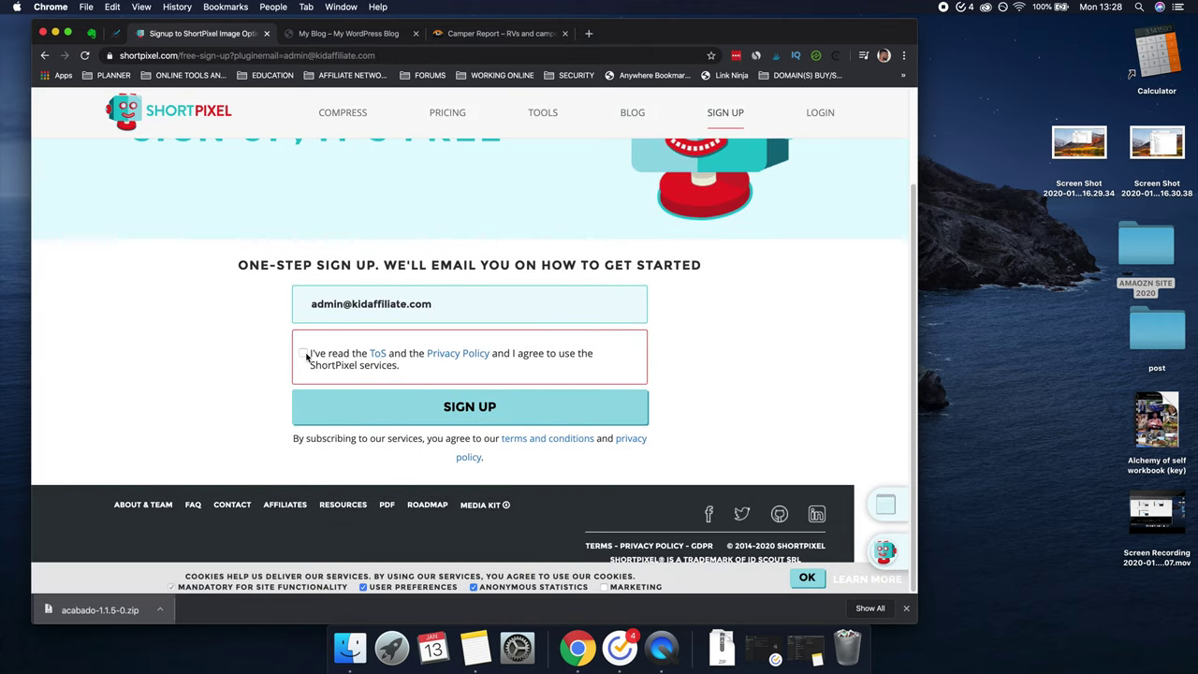
{"action": "left_click", "coordinate": [464, 406]}
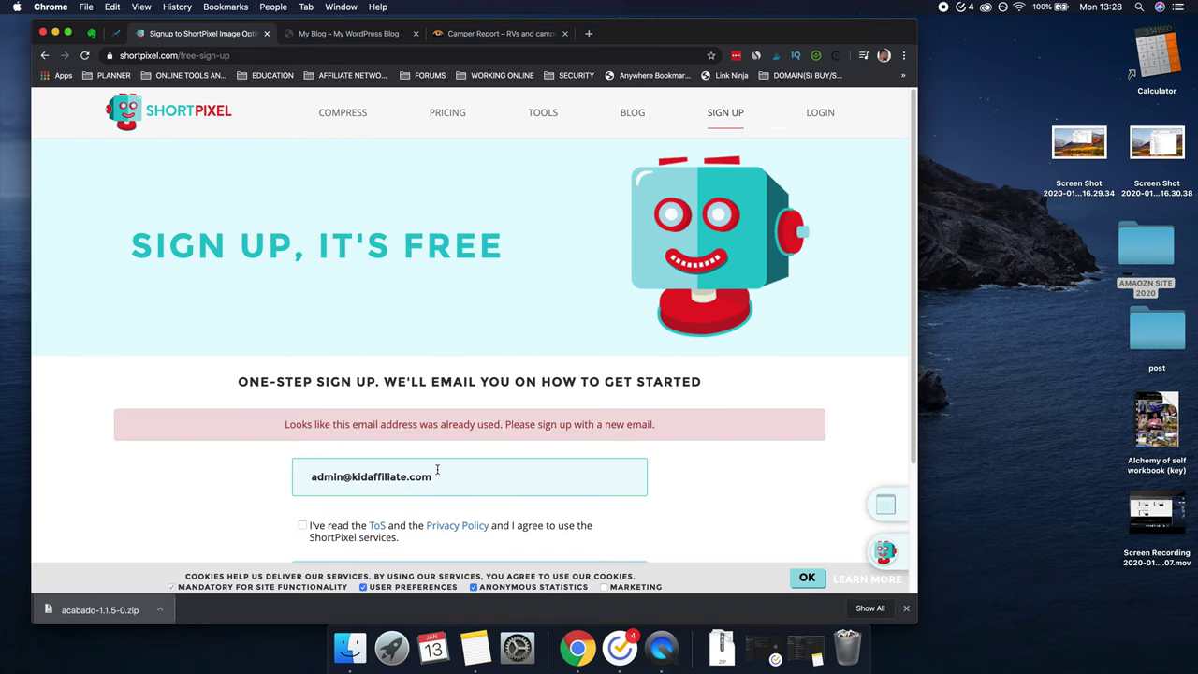
{"action": "left_click_drag", "start_coordinate": [435, 476], "coordinate": [302, 476]}
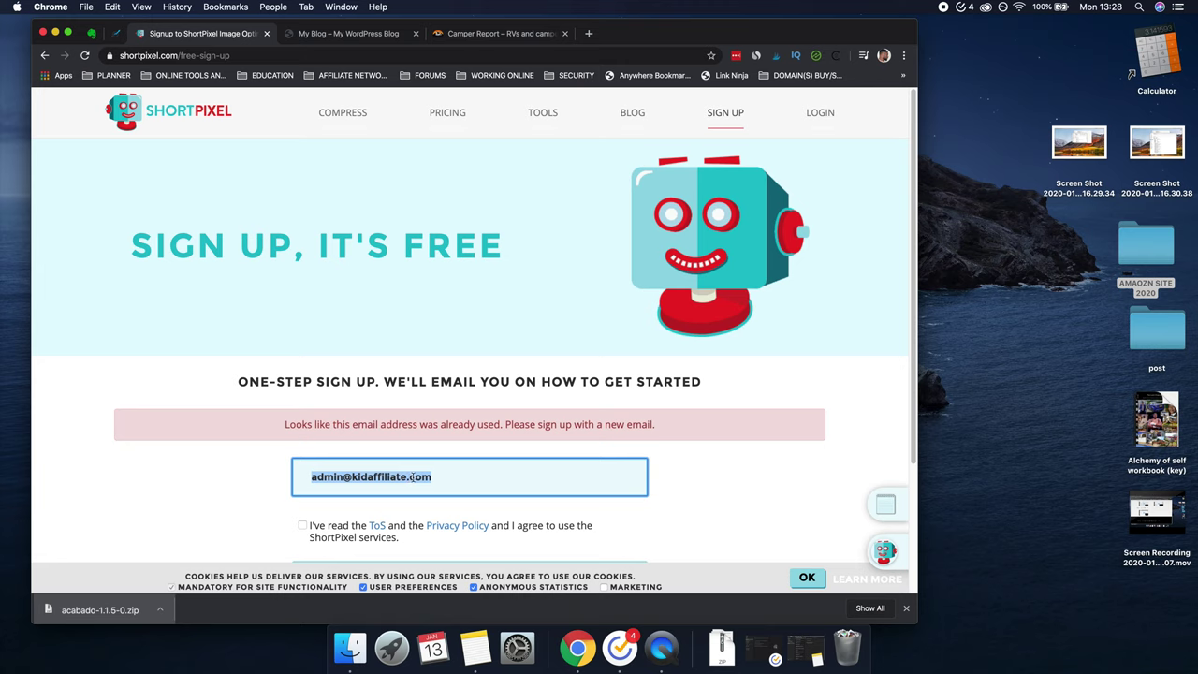
{"action": "scroll", "coordinate": [415, 459], "scroll_direction": "down", "scroll_amount": 3}
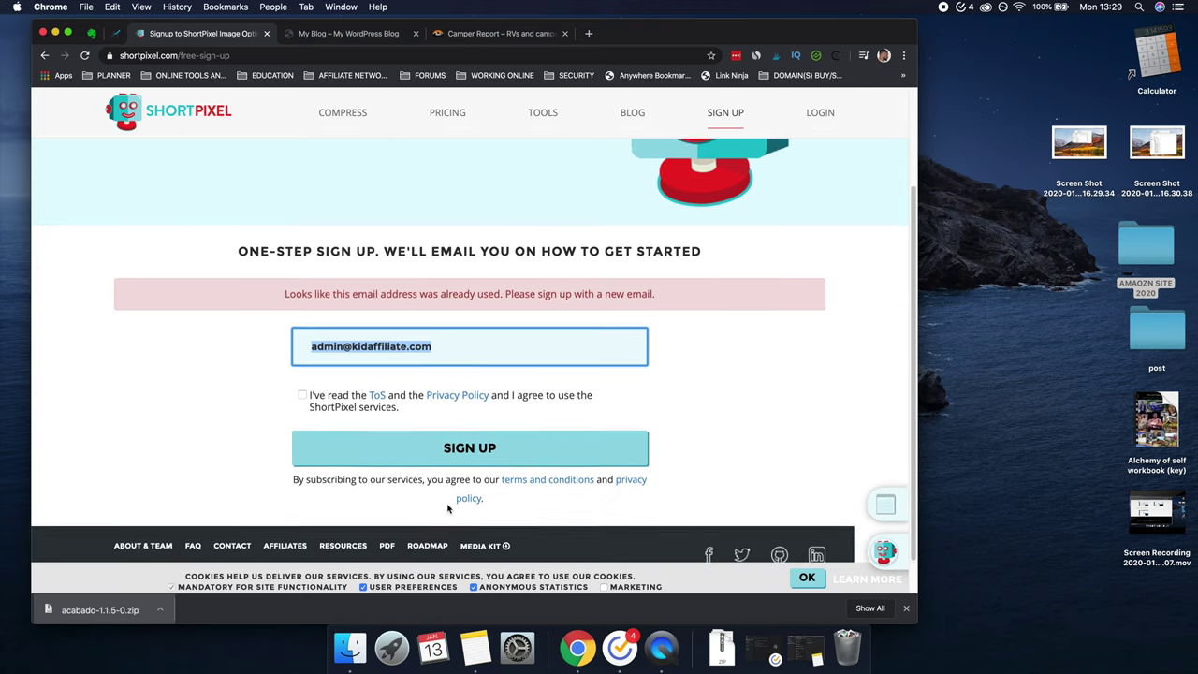
{"action": "scroll", "coordinate": [448, 508], "scroll_direction": "up", "scroll_amount": 3}
{"action": "key", "text": "super+bracketleft"}
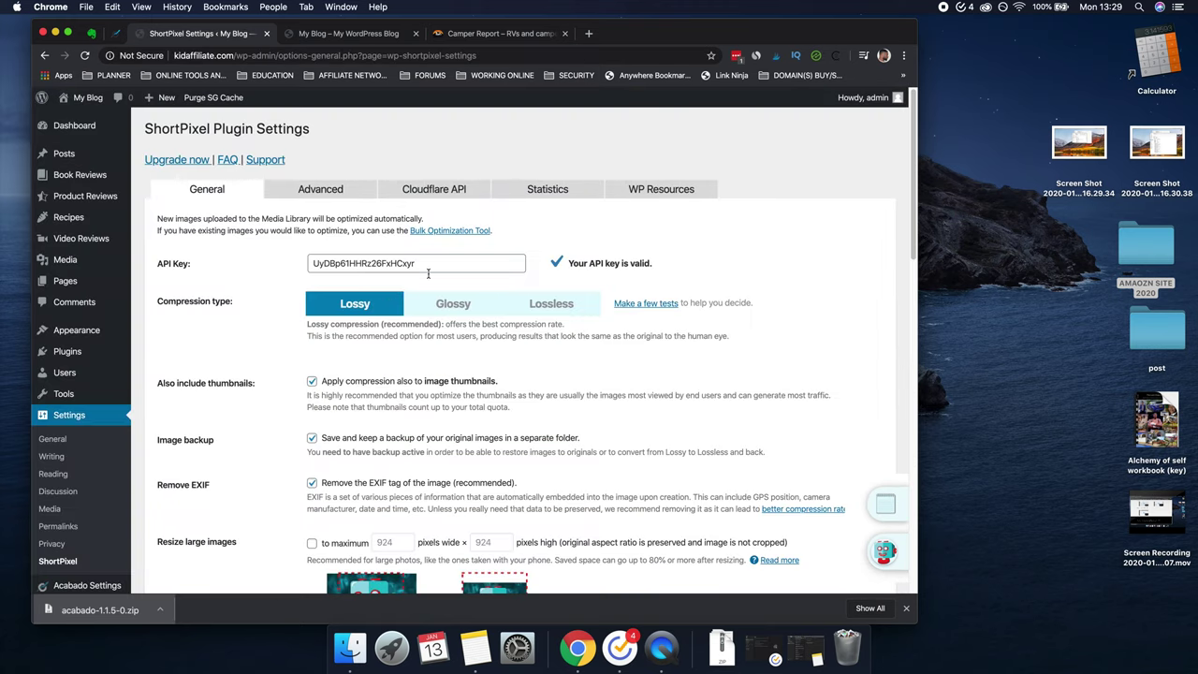
Select the ShortPixel API key, then reopen the ShortPixel settings from the installed plugins list.
{"action": "left_click", "coordinate": [452, 263]}
{"action": "key", "text": "super+a"}
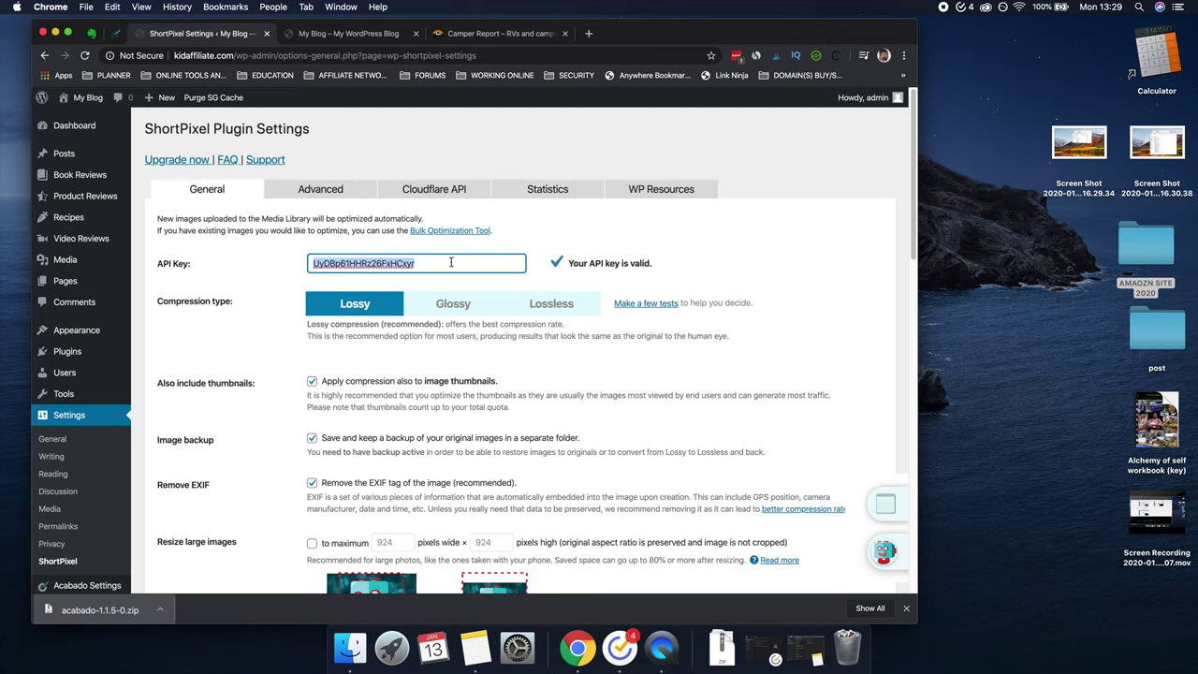
{"action": "scroll", "coordinate": [385, 252], "scroll_direction": "down", "scroll_amount": 1}
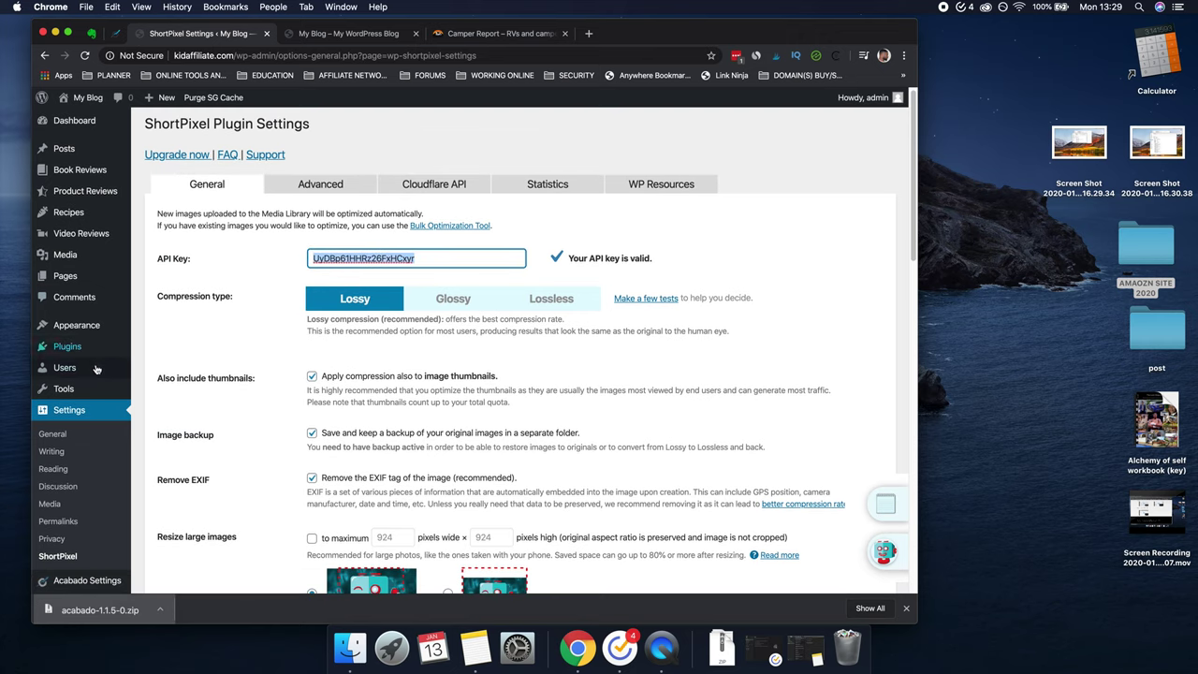
{"action": "mouse_move", "coordinate": [104, 378]}
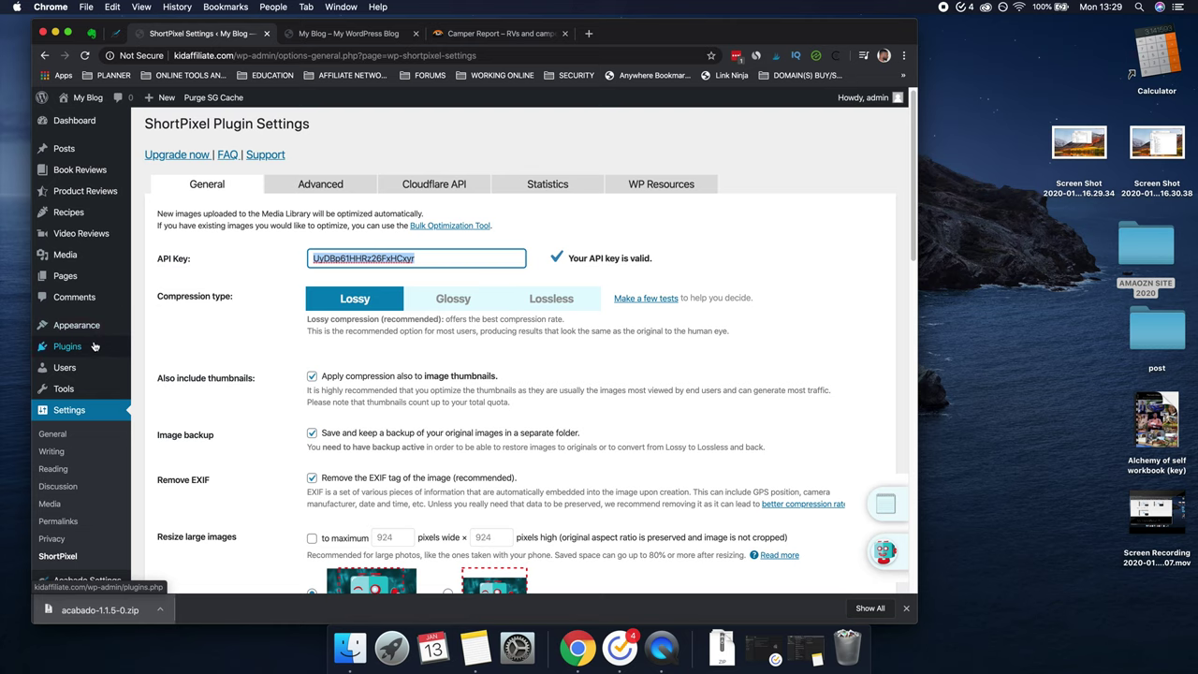
{"action": "mouse_move", "coordinate": [94, 347]}
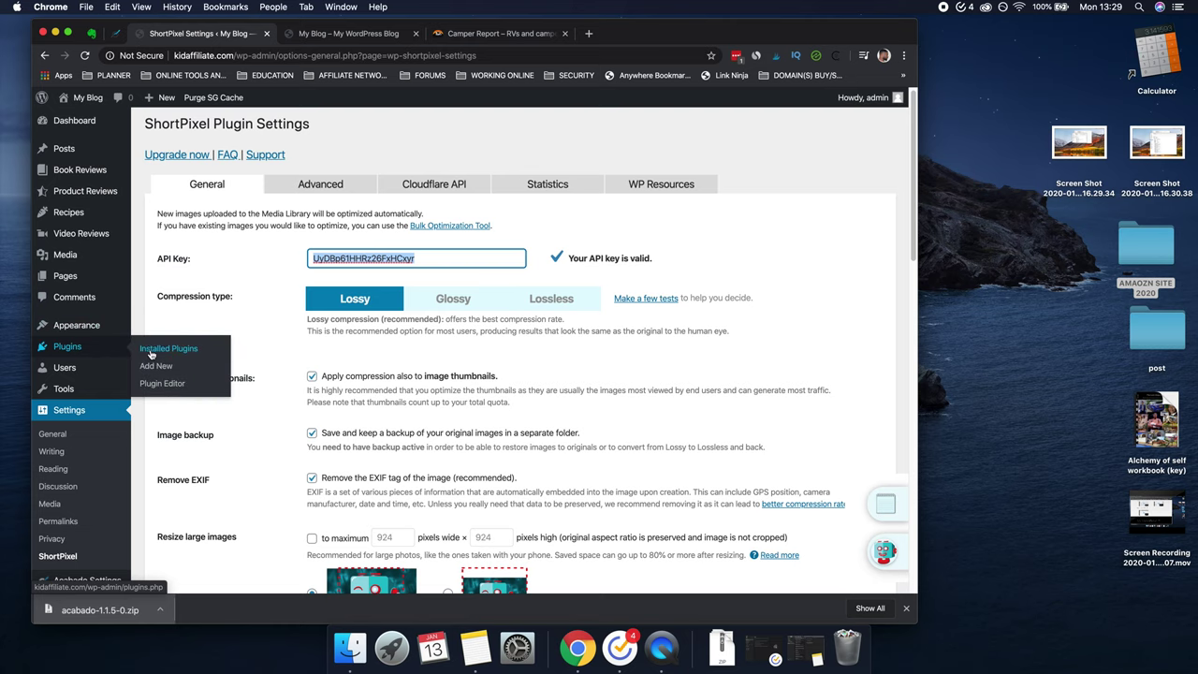
{"action": "left_click", "coordinate": [151, 354]}
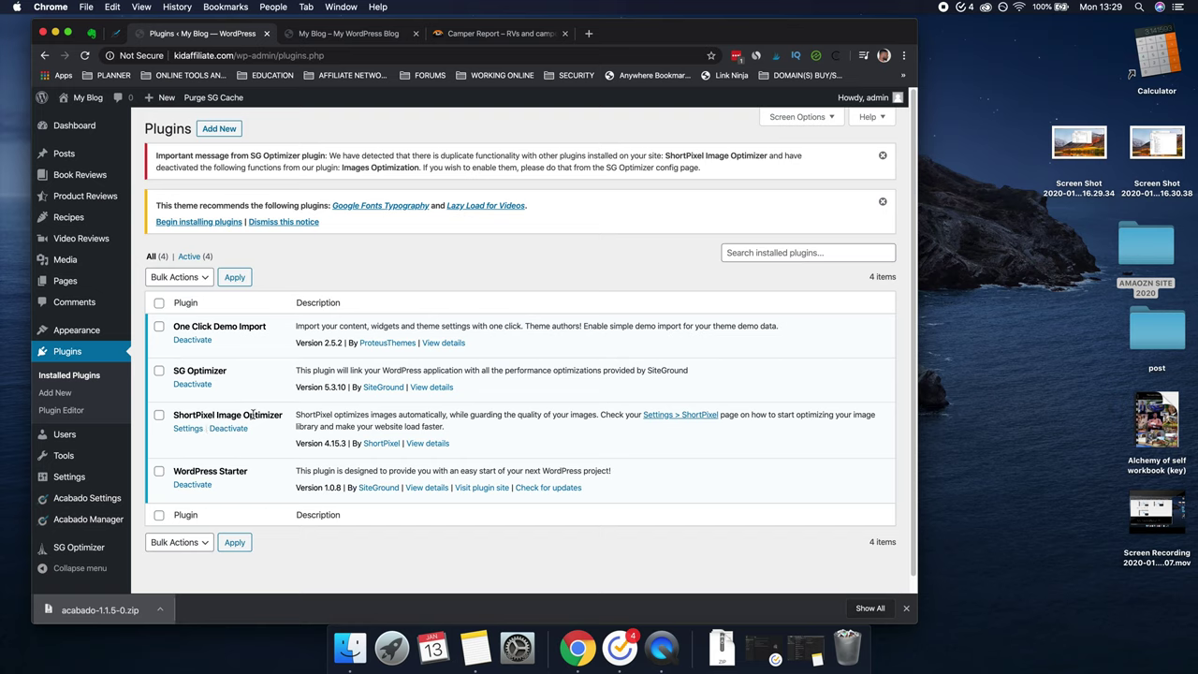
{"action": "left_click", "coordinate": [188, 428]}
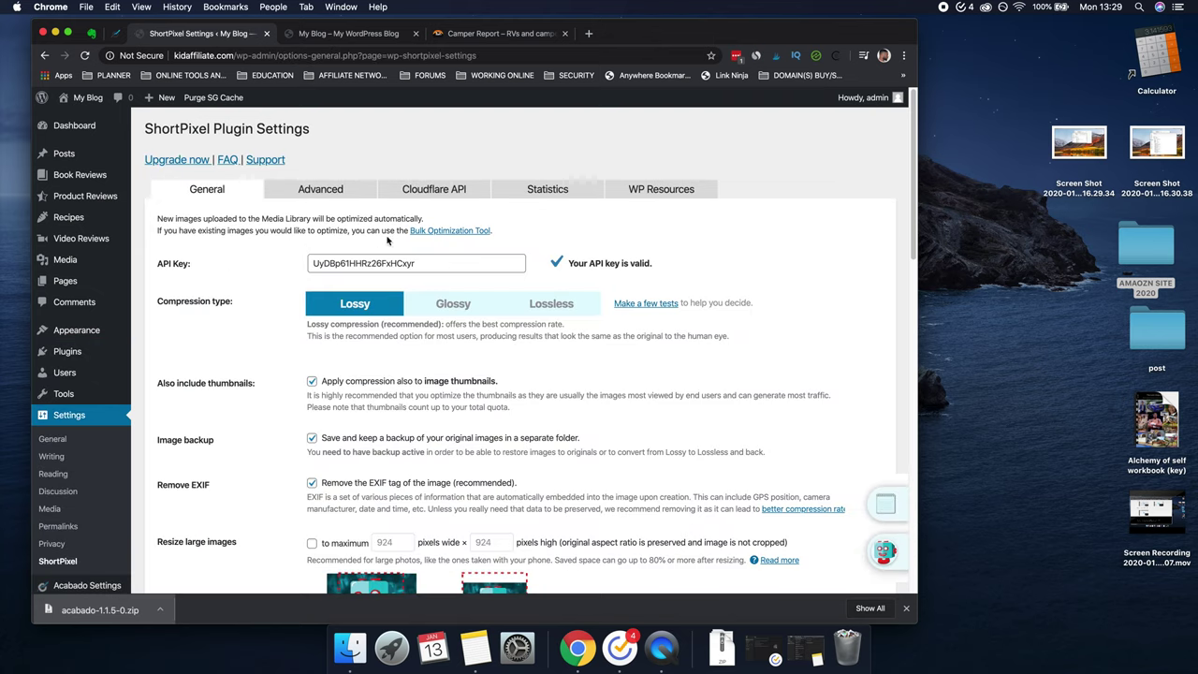
Enable resizing large images to a maximum of 1024 × 950 pixels and save, going to Bulk Process.
{"action": "left_click", "coordinate": [420, 263]}
{"action": "scroll", "coordinate": [394, 377], "scroll_direction": "down", "scroll_amount": 3}
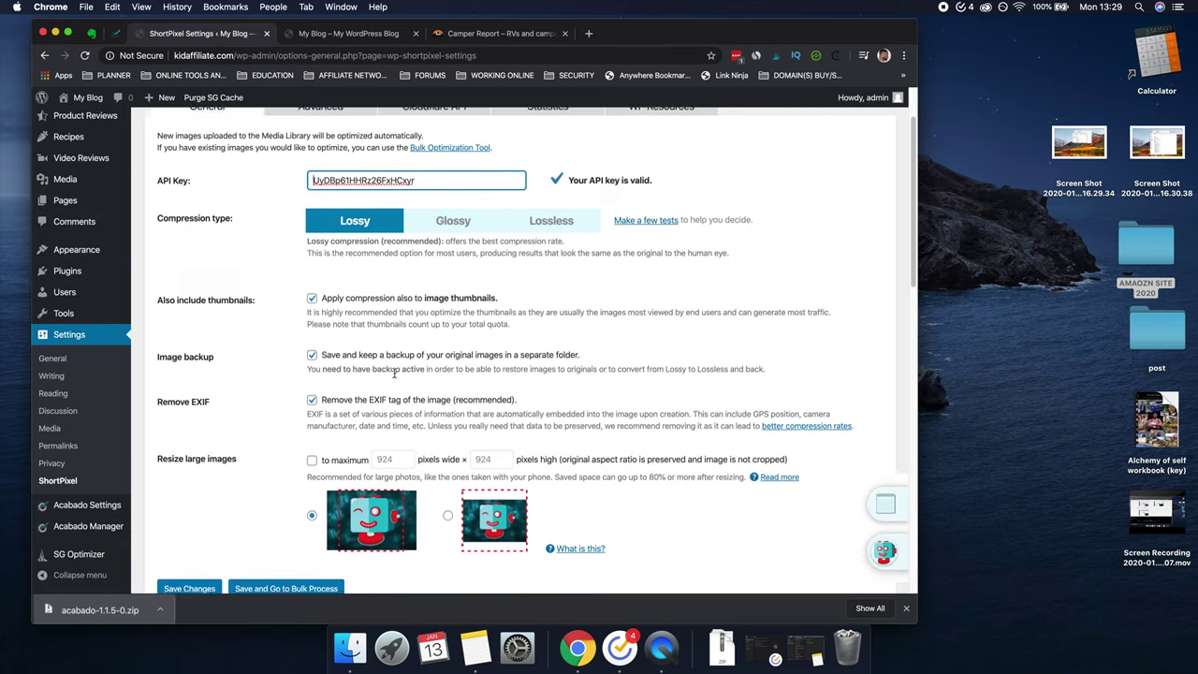
{"action": "left_click", "coordinate": [312, 413]}
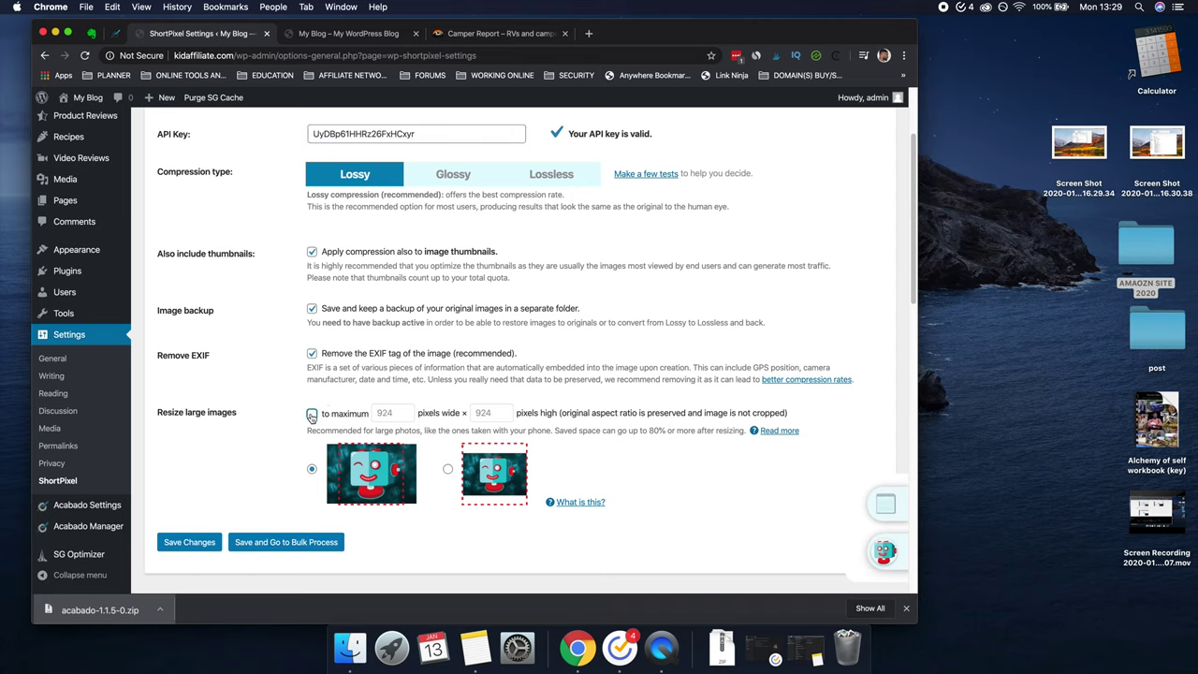
{"action": "double_click", "coordinate": [395, 413]}
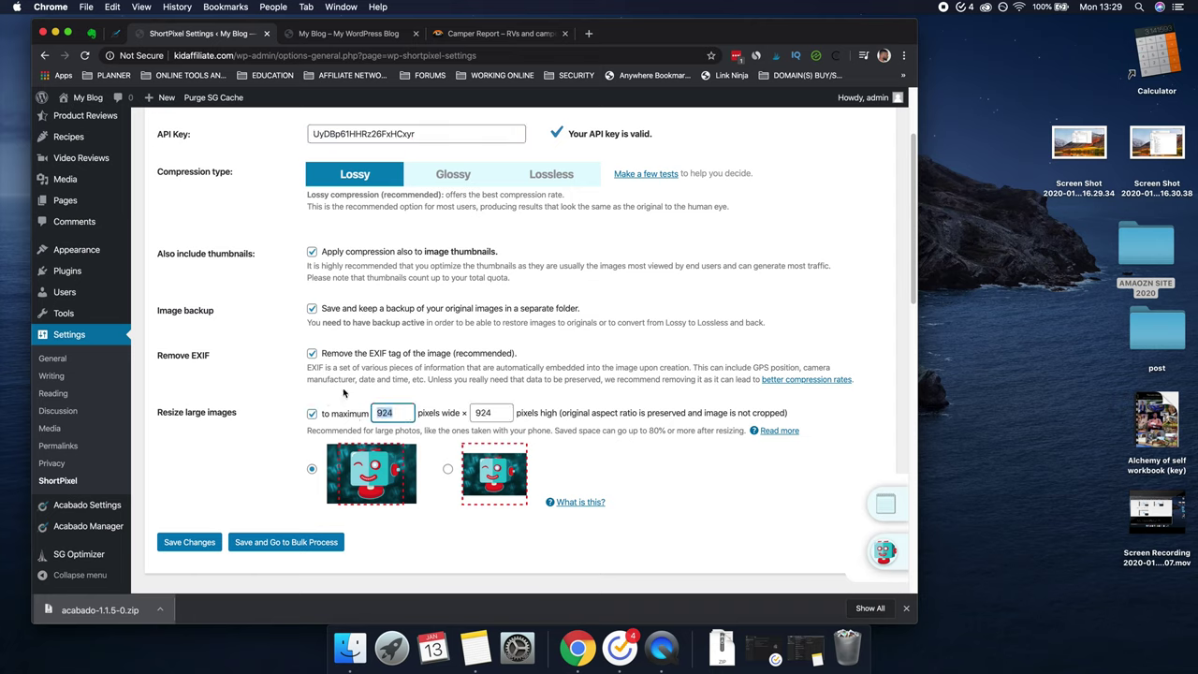
{"action": "type", "text": "1024"}
{"action": "key", "text": "Tab"}
{"action": "type", "text": "950"}
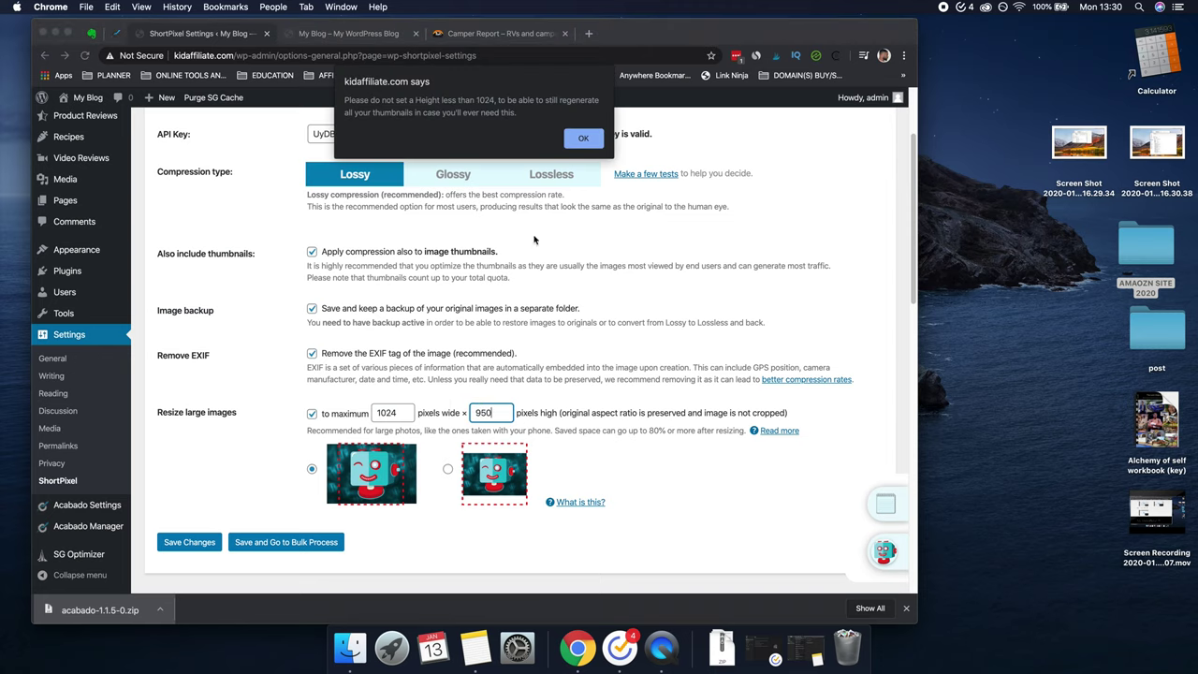
{"action": "left_click", "coordinate": [590, 143]}
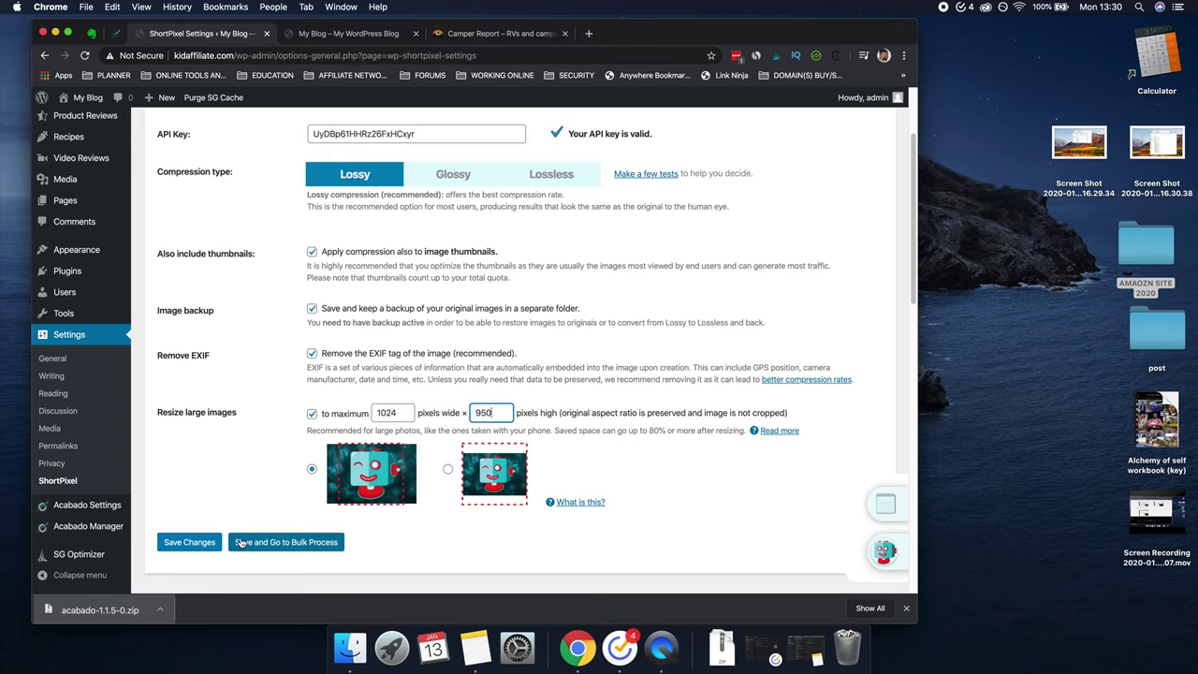
{"action": "left_click", "coordinate": [302, 548]}
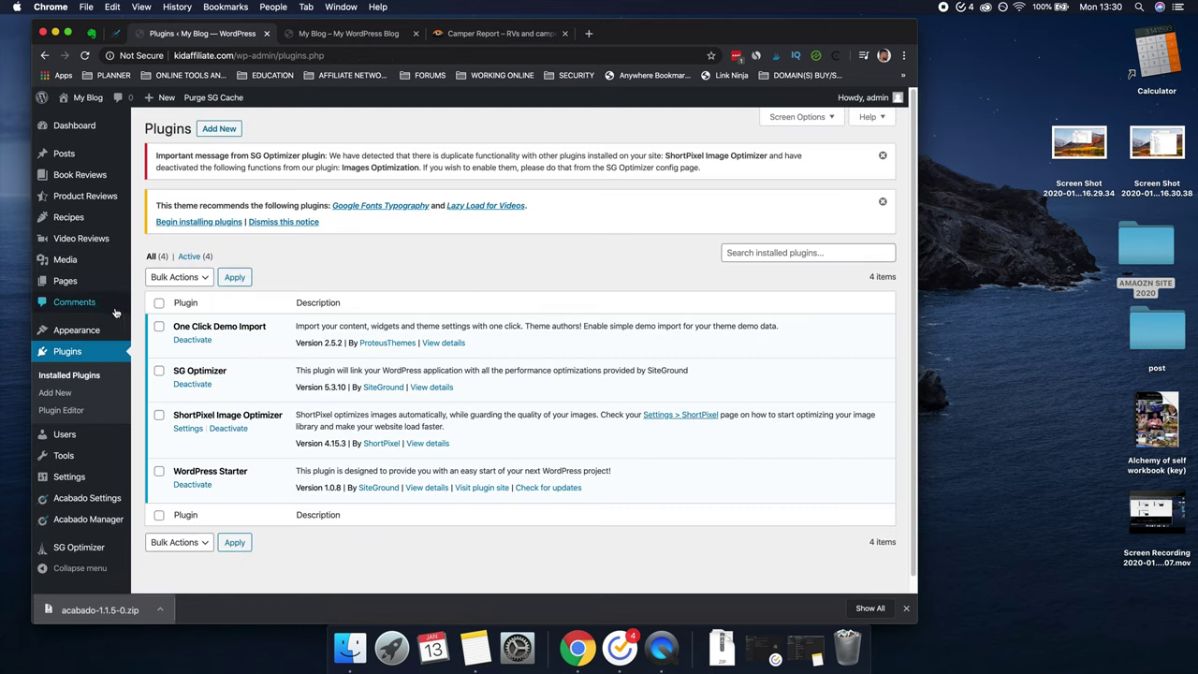
Open Import Demo Data and start importing the Acabado demo content.
{"action": "mouse_move", "coordinate": [89, 328]}
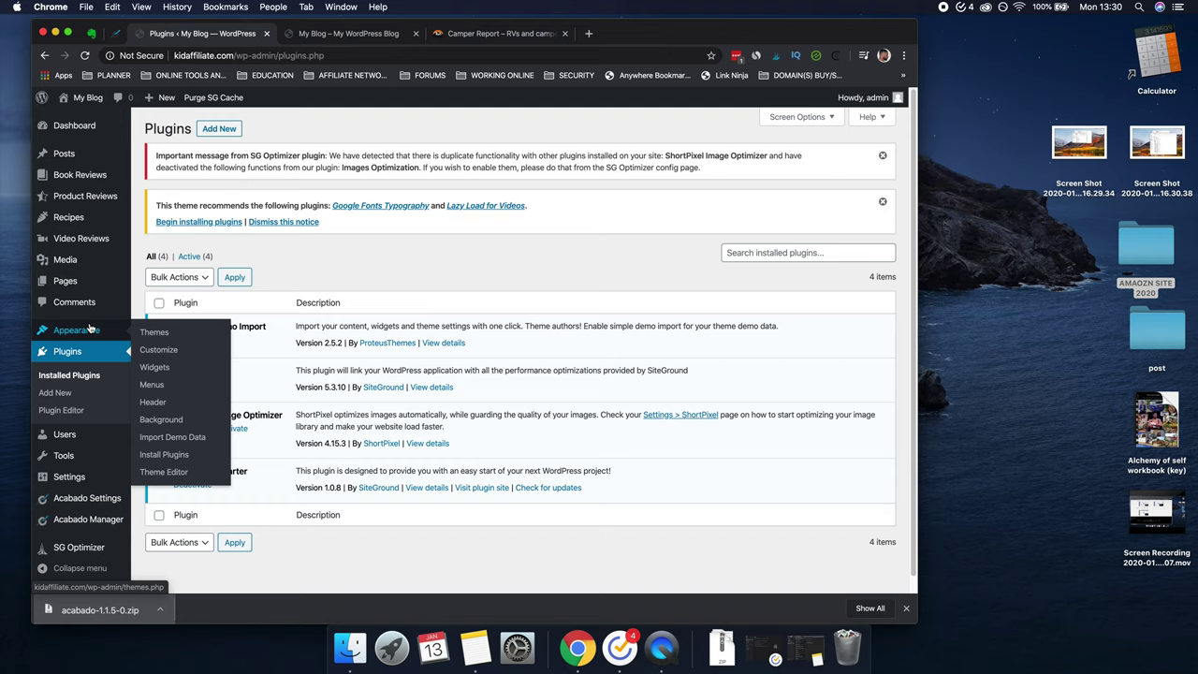
{"action": "left_click", "coordinate": [170, 437]}
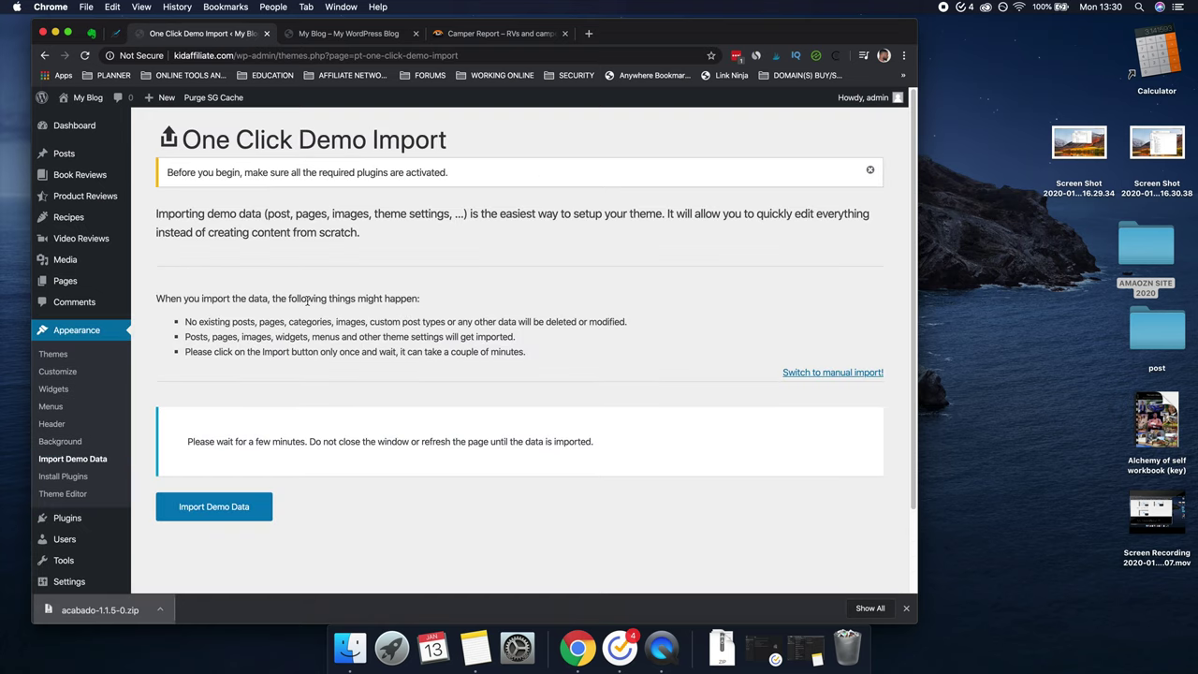
{"action": "left_click_drag", "start_coordinate": [241, 172], "coordinate": [542, 258]}
{"action": "left_click", "coordinate": [542, 259]}
{"action": "left_click", "coordinate": [213, 507]}
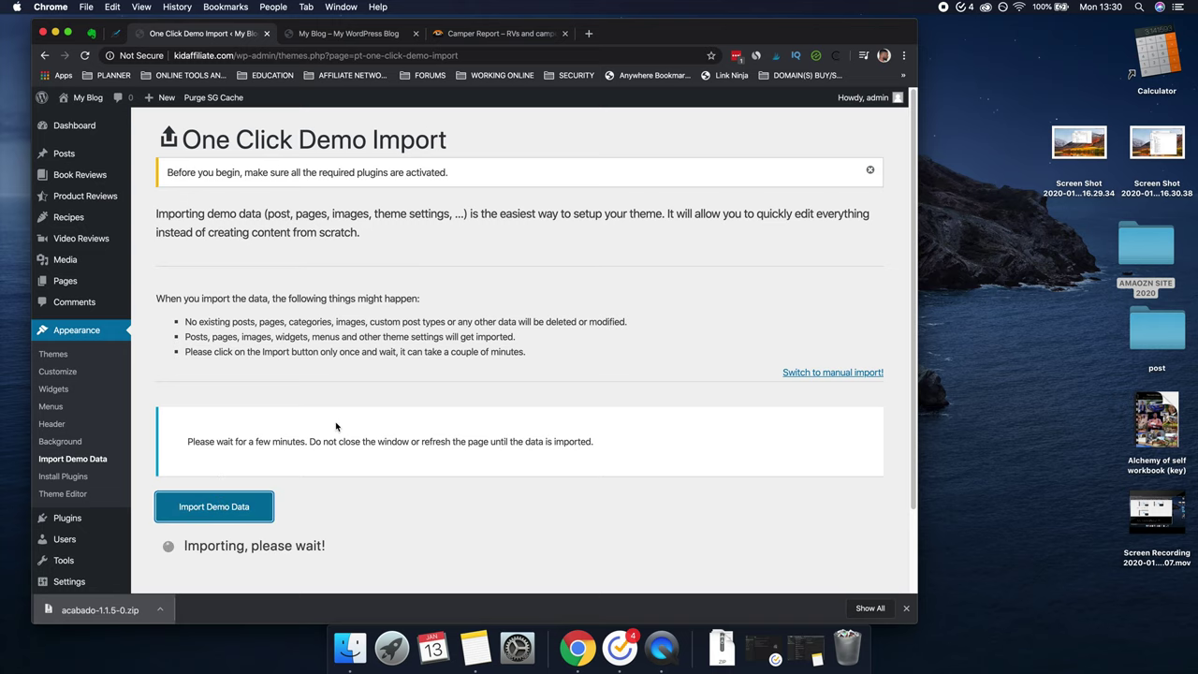
Wait for the demo import to finish with the 'That's it, all done!' notice.
{"action": "scroll", "coordinate": [447, 396], "scroll_direction": "down", "scroll_amount": 2}
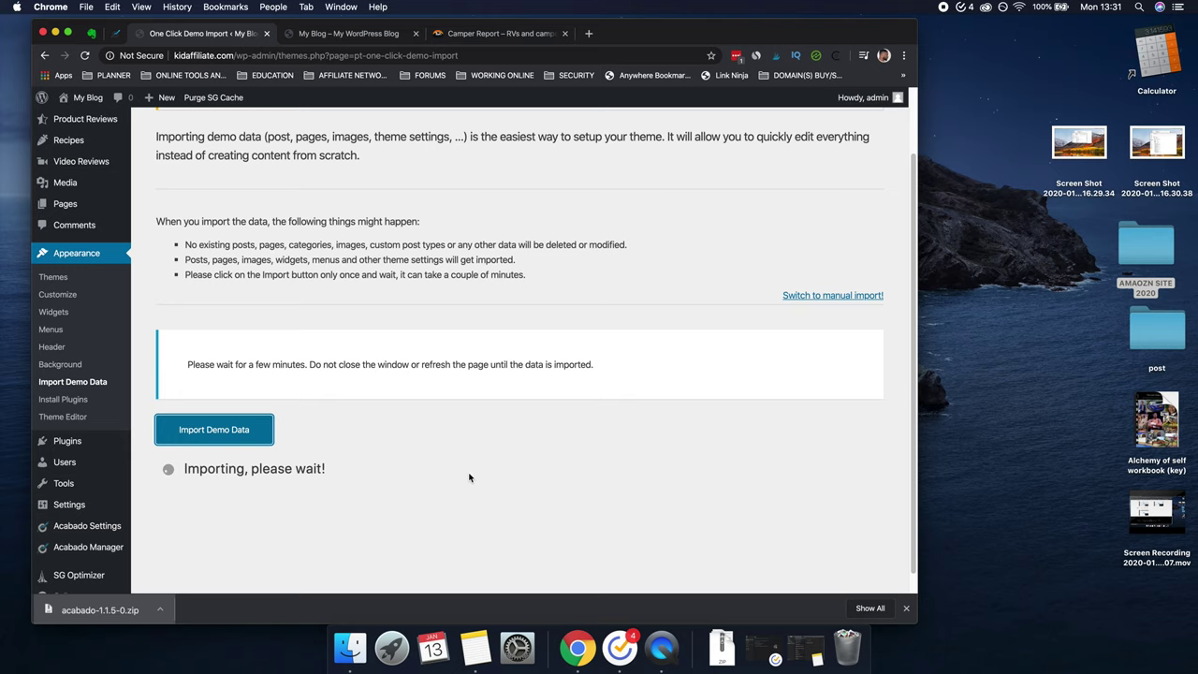
{"action": "scroll", "coordinate": [466, 478], "scroll_direction": "down", "scroll_amount": 1}
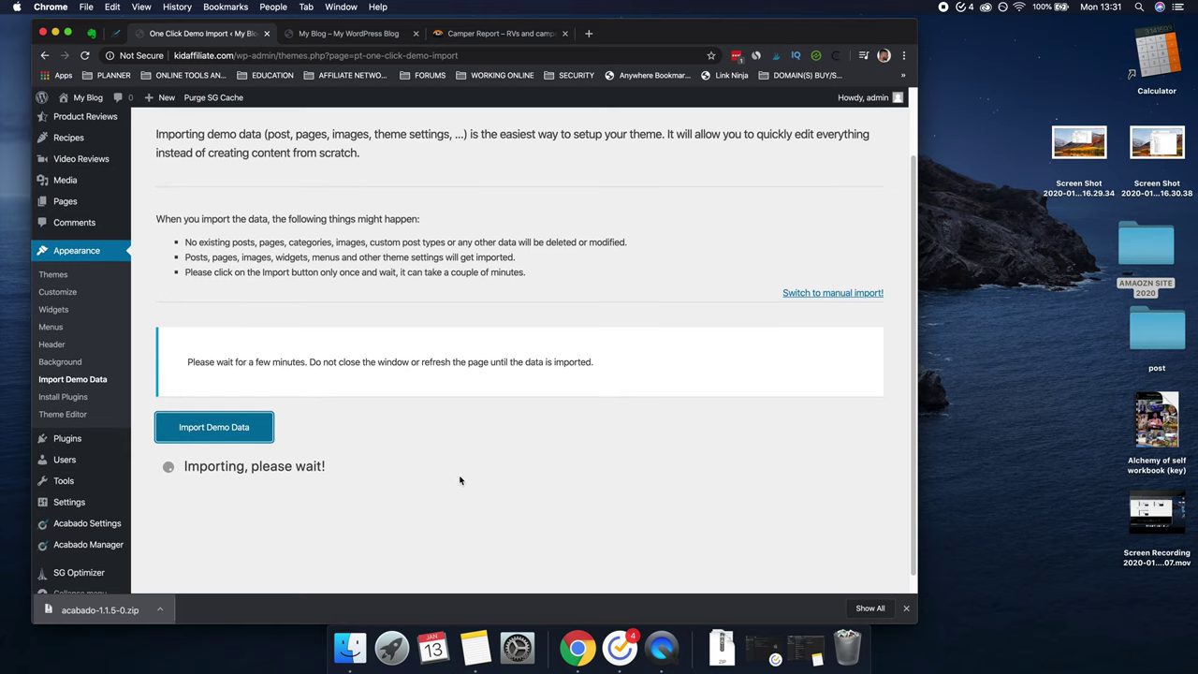
{"action": "left_click", "coordinate": [480, 35]}
{"action": "scroll", "coordinate": [522, 403], "scroll_direction": "down", "scroll_amount": 10}
{"action": "scroll", "coordinate": [518, 431], "scroll_direction": "up", "scroll_amount": 10}
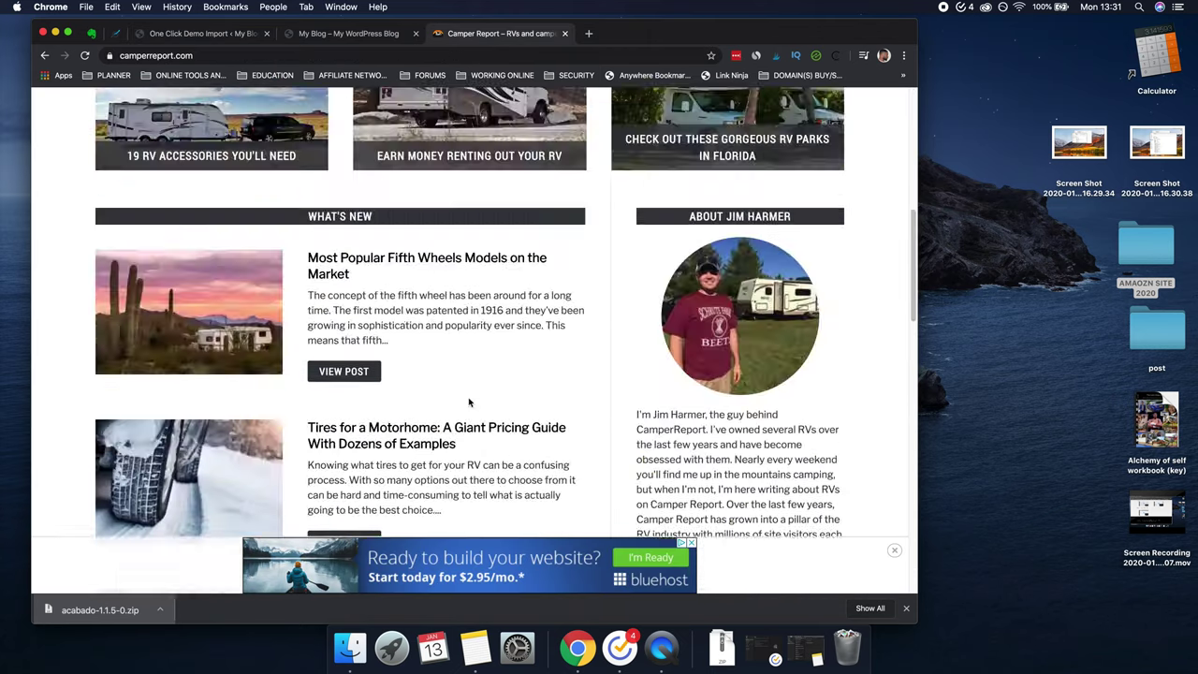
{"action": "left_click", "coordinate": [225, 34]}
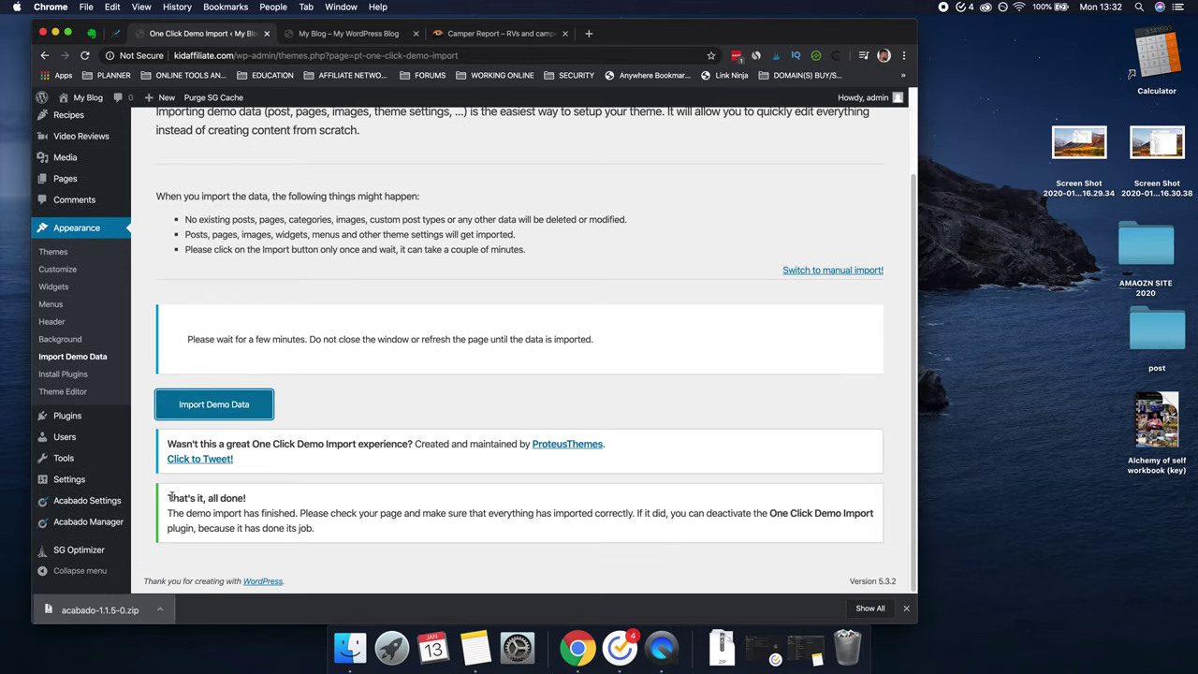
{"action": "left_click_drag", "start_coordinate": [168, 494], "coordinate": [254, 511]}
{"action": "left_click", "coordinate": [193, 512]}
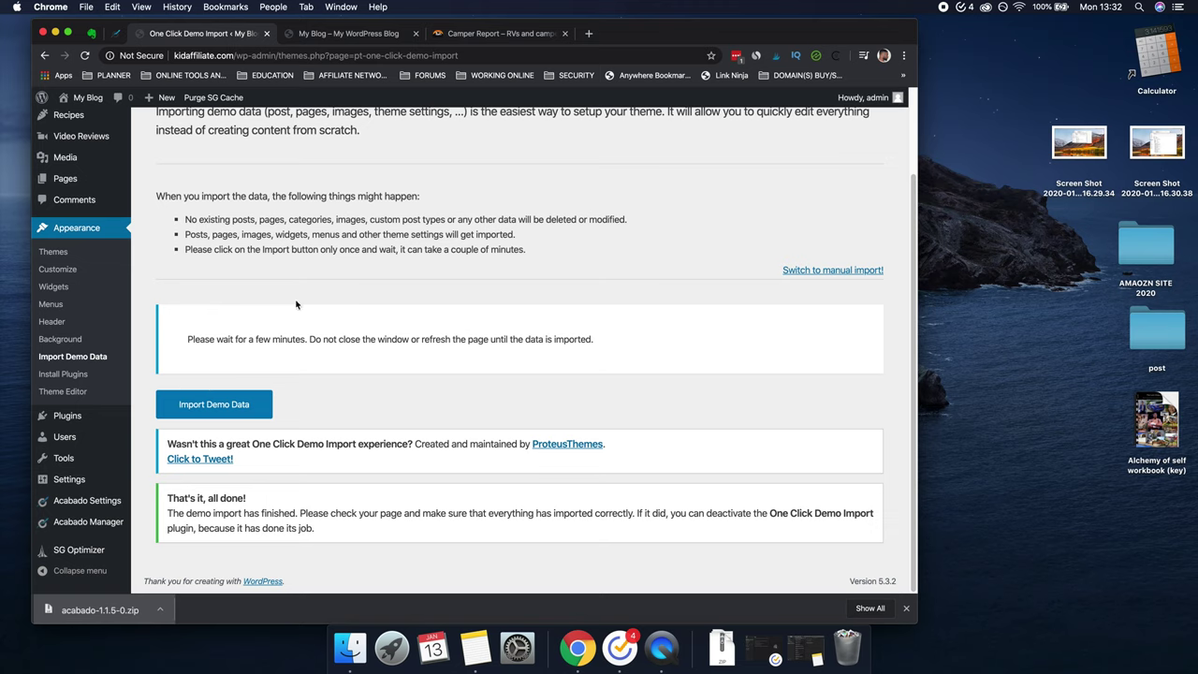
{"action": "scroll", "coordinate": [296, 305], "scroll_direction": "up", "scroll_amount": 3}
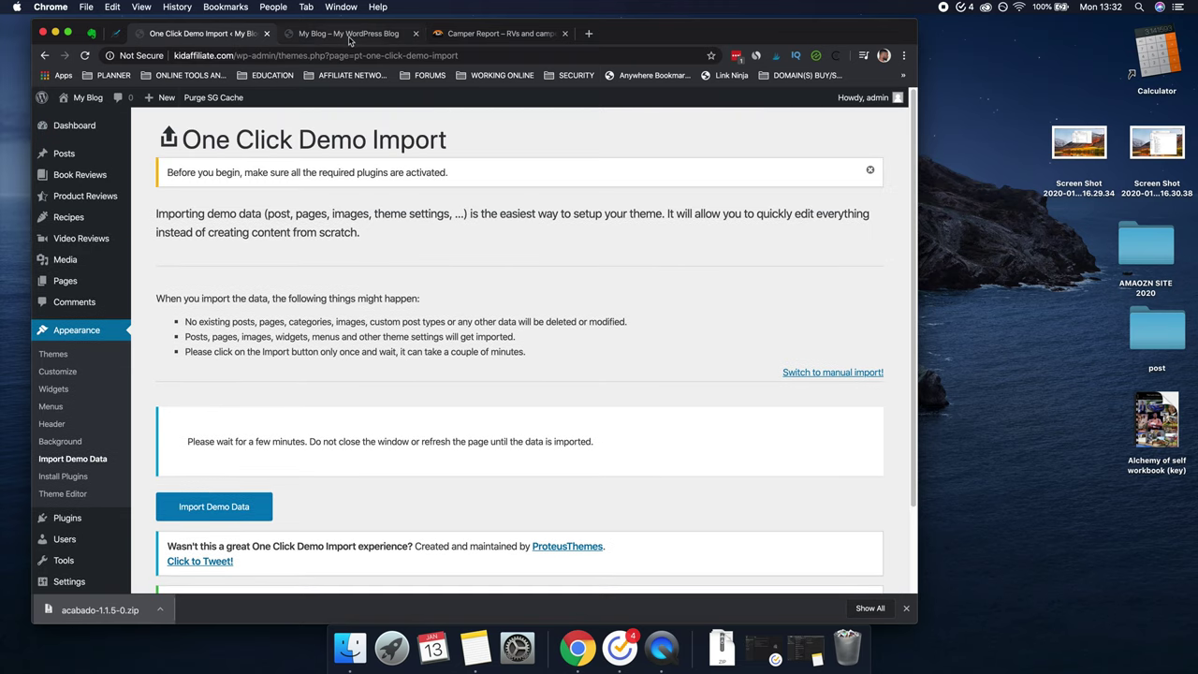
Open the live kidaffiliate.com site in a new tab and compare it with Camper Report.
{"action": "right_click", "coordinate": [88, 101]}
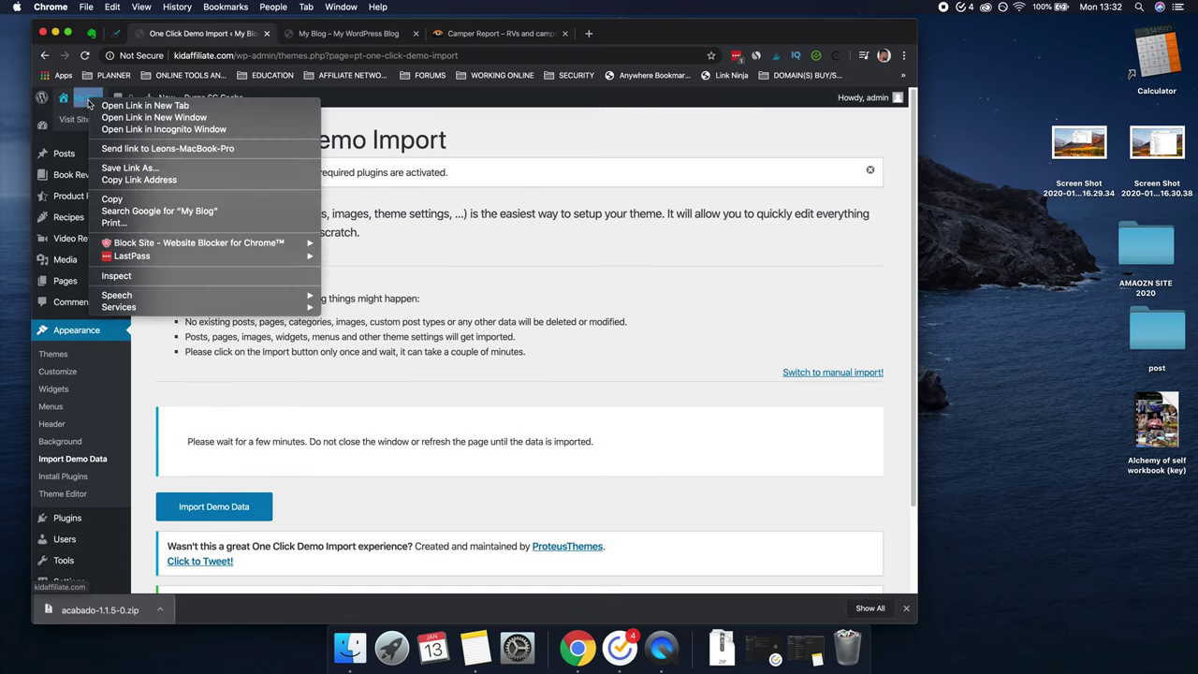
{"action": "left_click", "coordinate": [88, 101]}
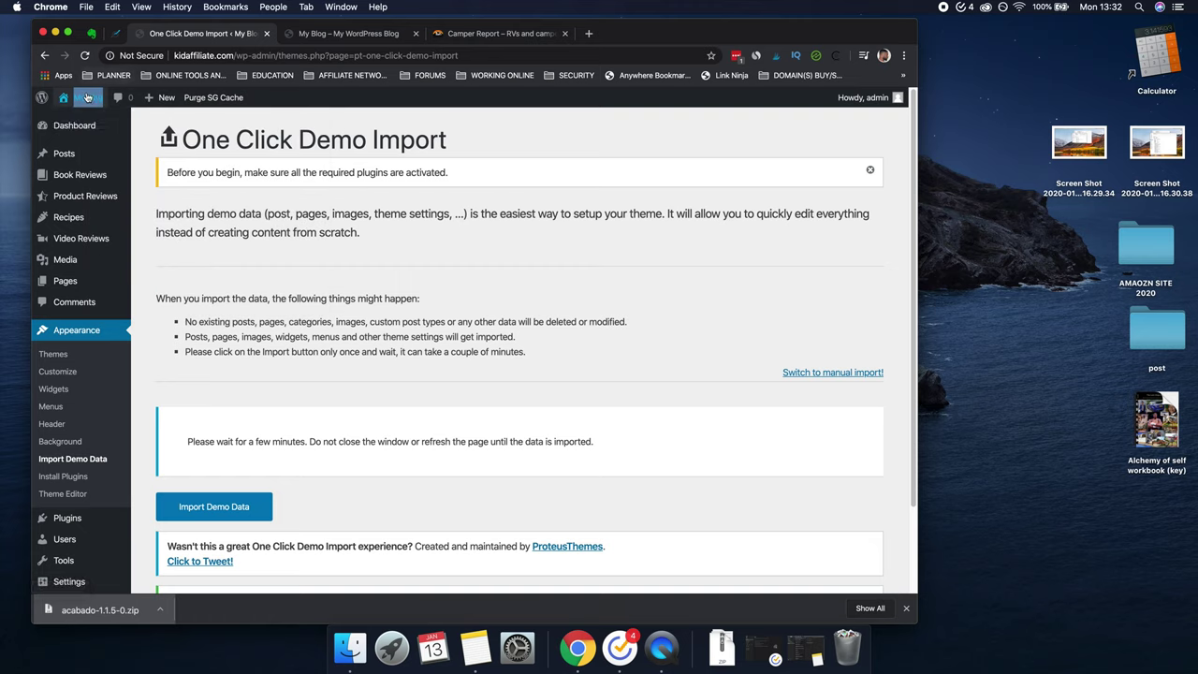
{"action": "right_click", "coordinate": [80, 117]}
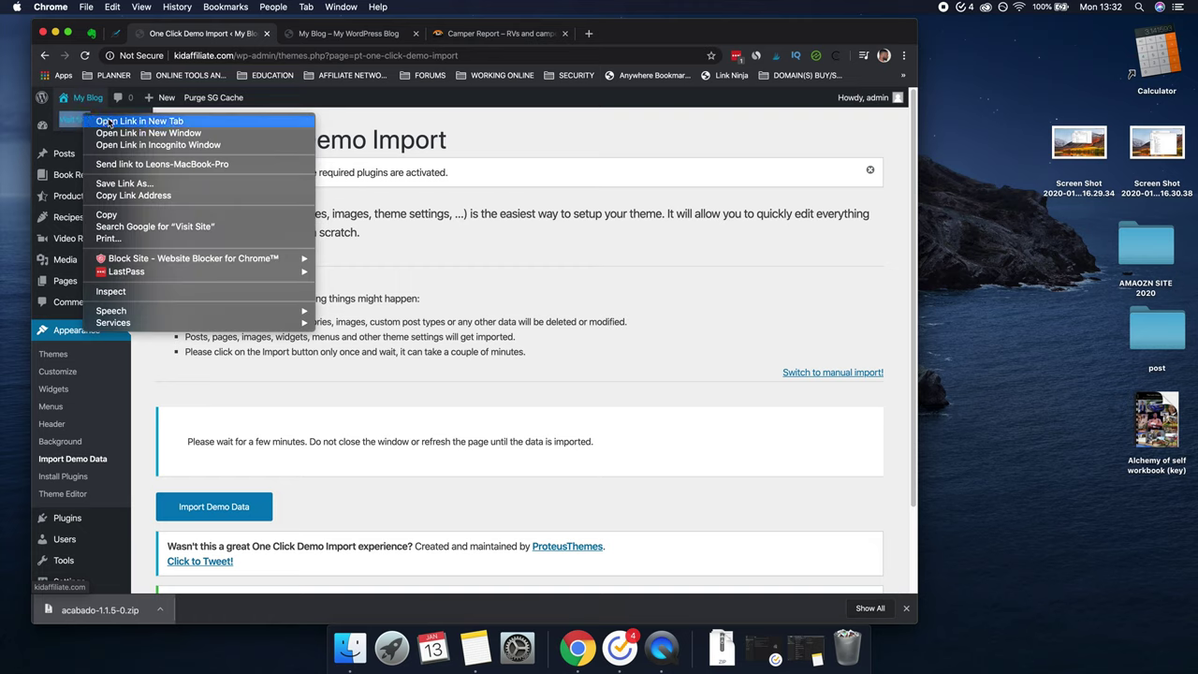
{"action": "left_click", "coordinate": [125, 120]}
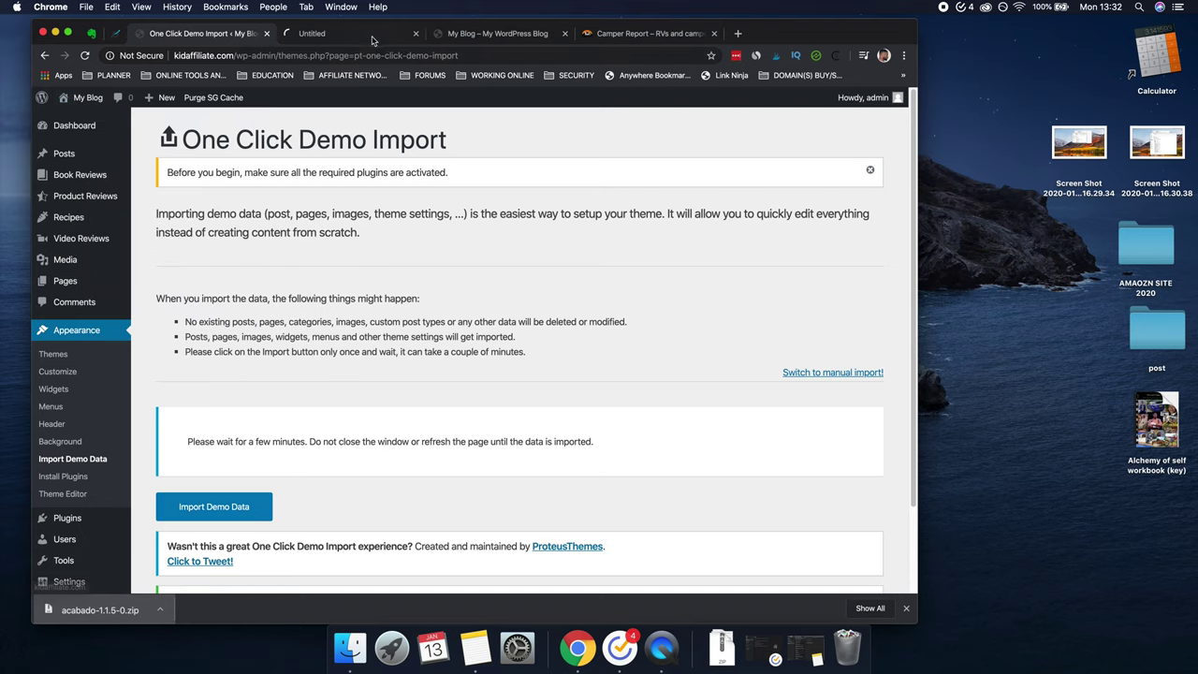
{"action": "left_click", "coordinate": [361, 37]}
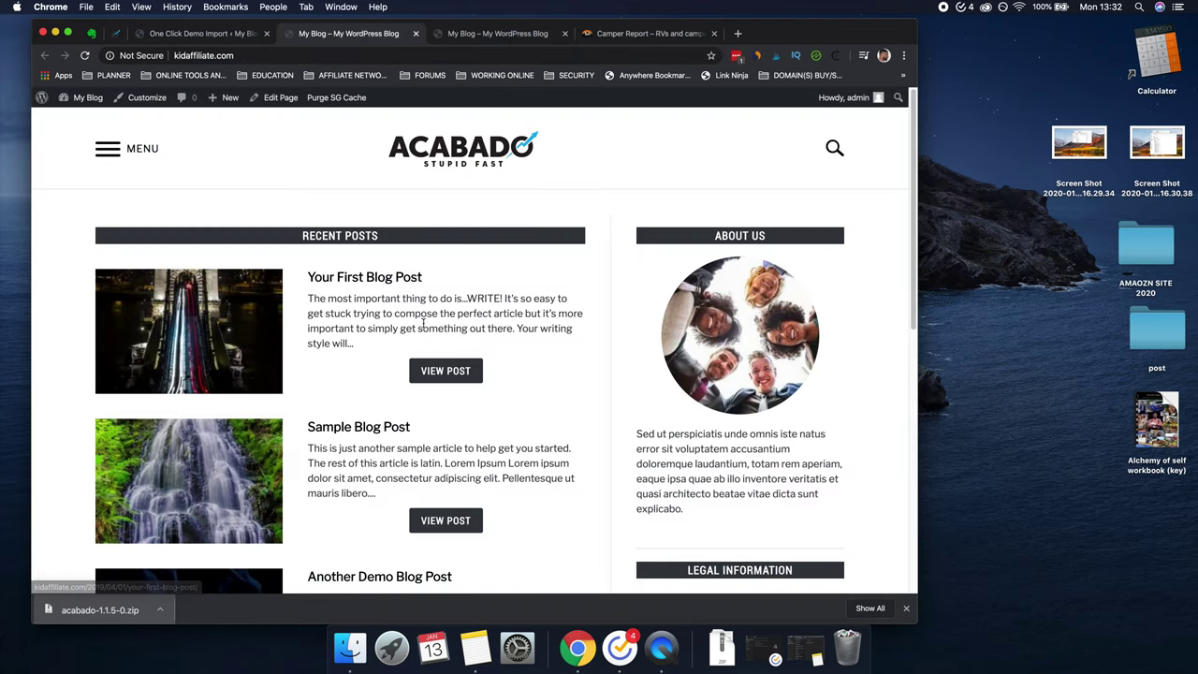
{"action": "scroll", "coordinate": [433, 335], "scroll_direction": "down", "scroll_amount": 10}
{"action": "scroll", "coordinate": [433, 335], "scroll_direction": "up", "scroll_amount": 10}
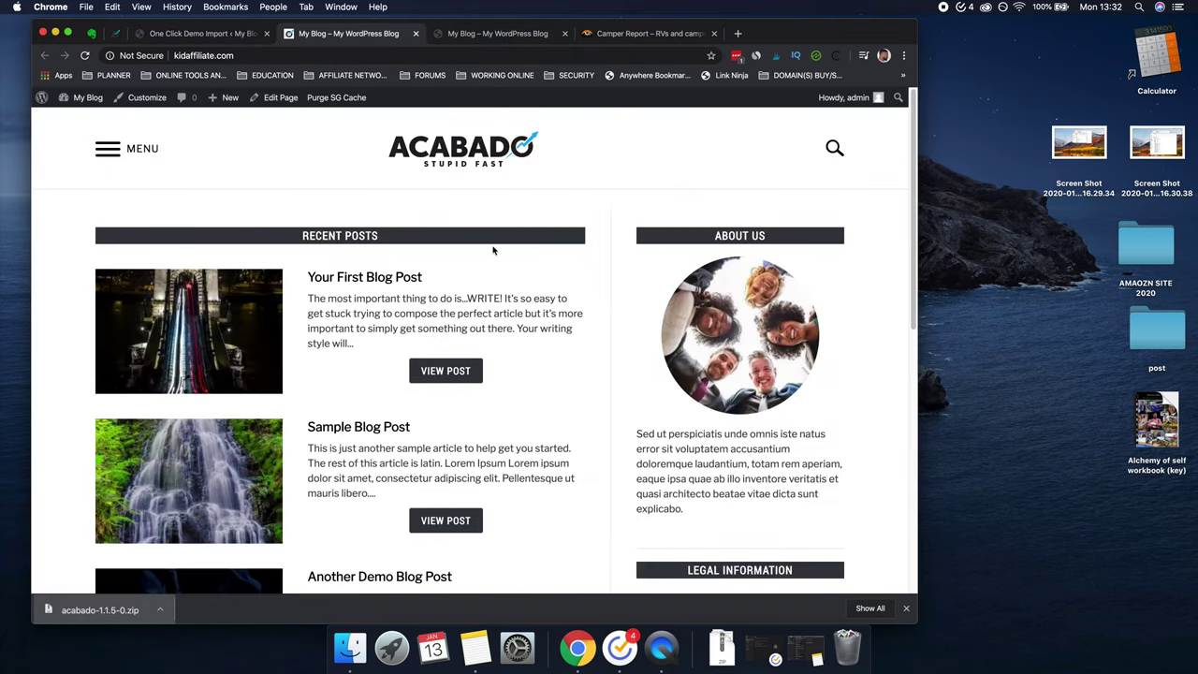
{"action": "left_click", "coordinate": [618, 34]}
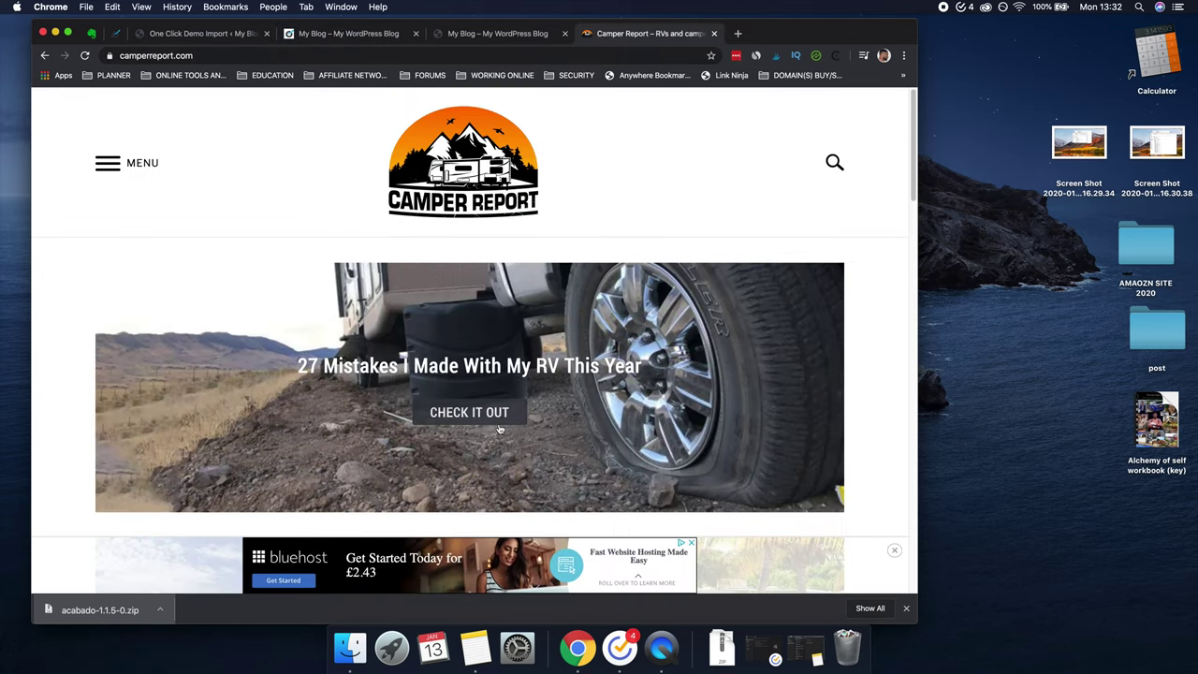
{"action": "left_click", "coordinate": [349, 34]}
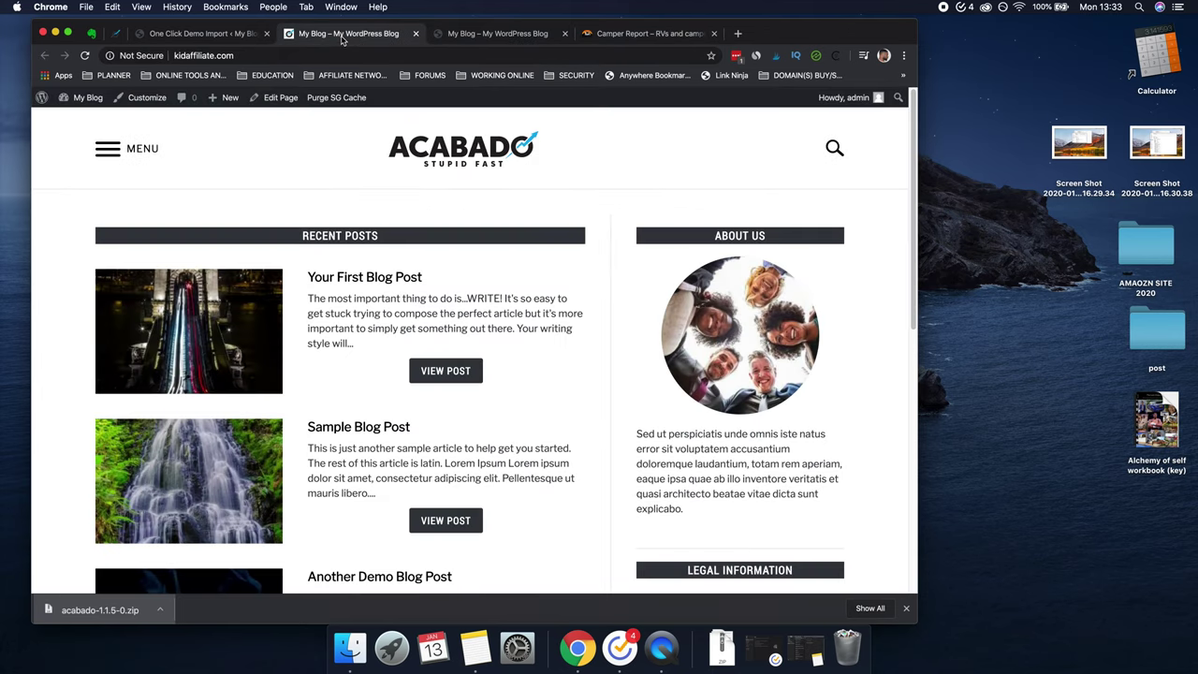
Browse the kidaffiliate.com homepage and its navigation menu with the imported demo posts.
{"action": "left_click", "coordinate": [116, 149]}
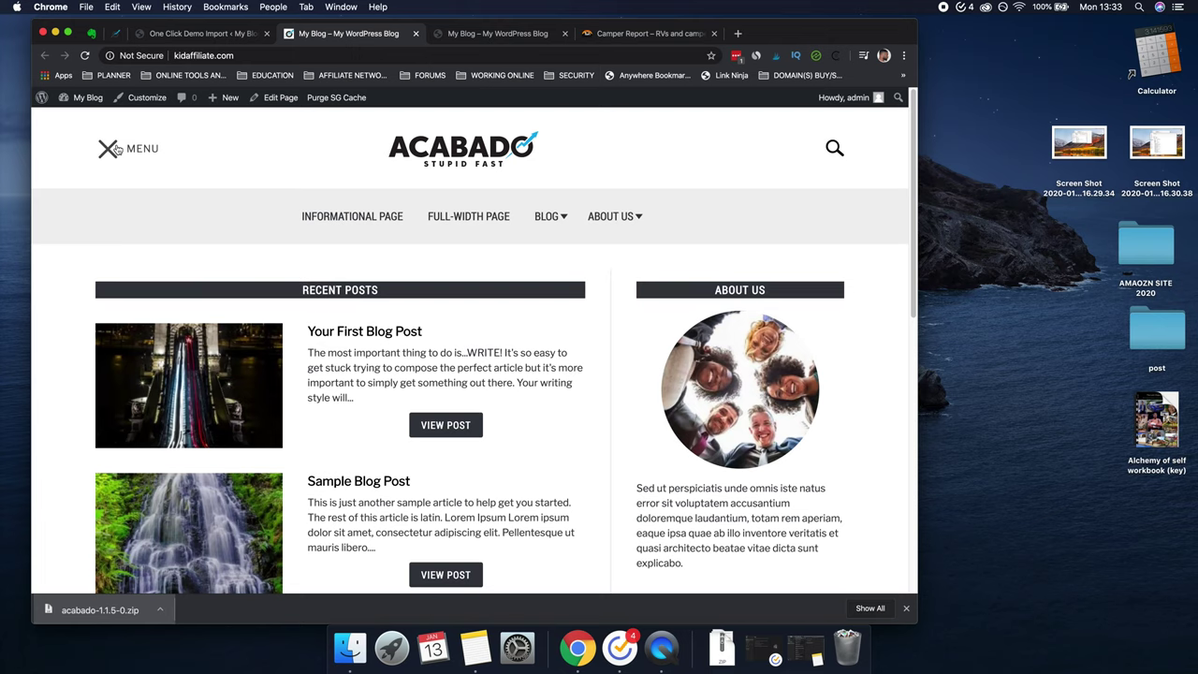
{"action": "left_click", "coordinate": [116, 149]}
{"action": "scroll", "coordinate": [519, 444], "scroll_direction": "down", "scroll_amount": 10}
{"action": "scroll", "coordinate": [519, 444], "scroll_direction": "up", "scroll_amount": 10}
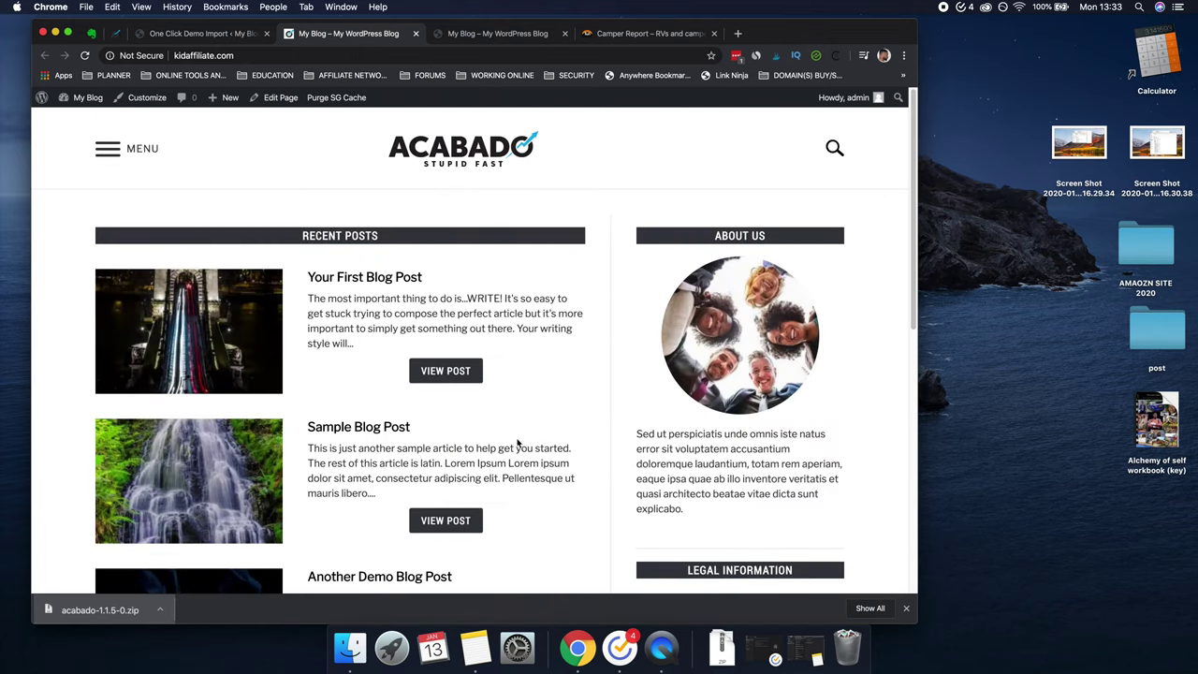
{"action": "scroll", "coordinate": [516, 457], "scroll_direction": "down", "scroll_amount": 3}
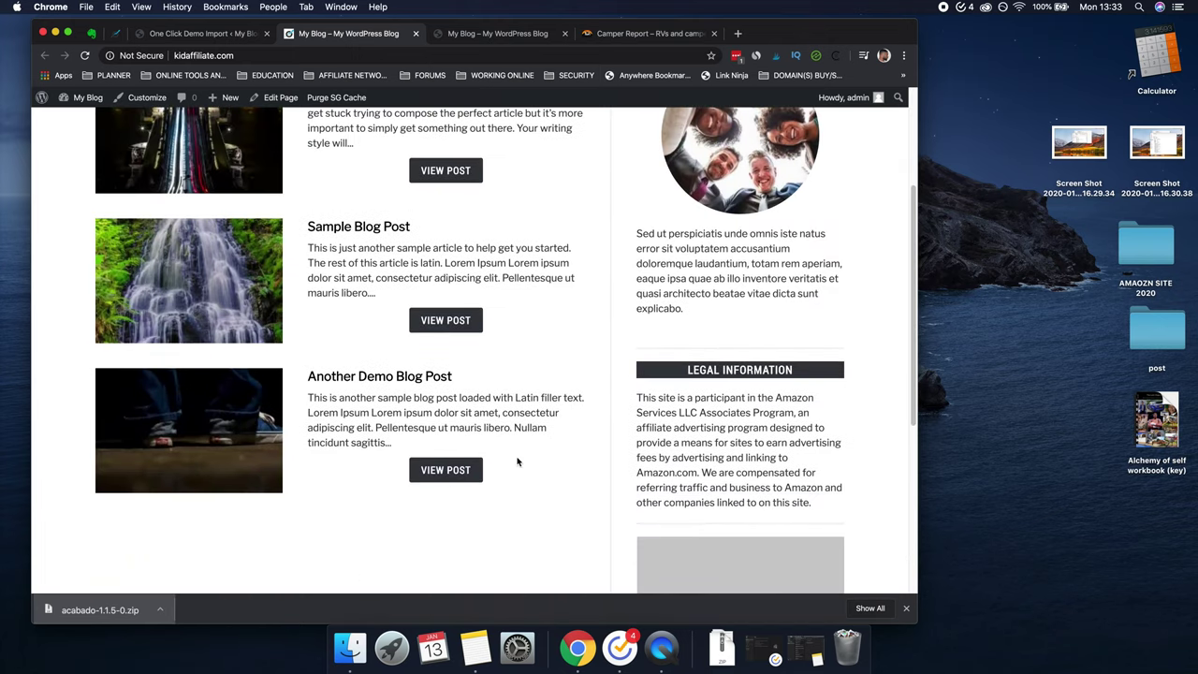
{"action": "scroll", "coordinate": [517, 459], "scroll_direction": "down", "scroll_amount": 4}
{"action": "scroll", "coordinate": [690, 443], "scroll_direction": "up", "scroll_amount": 1}
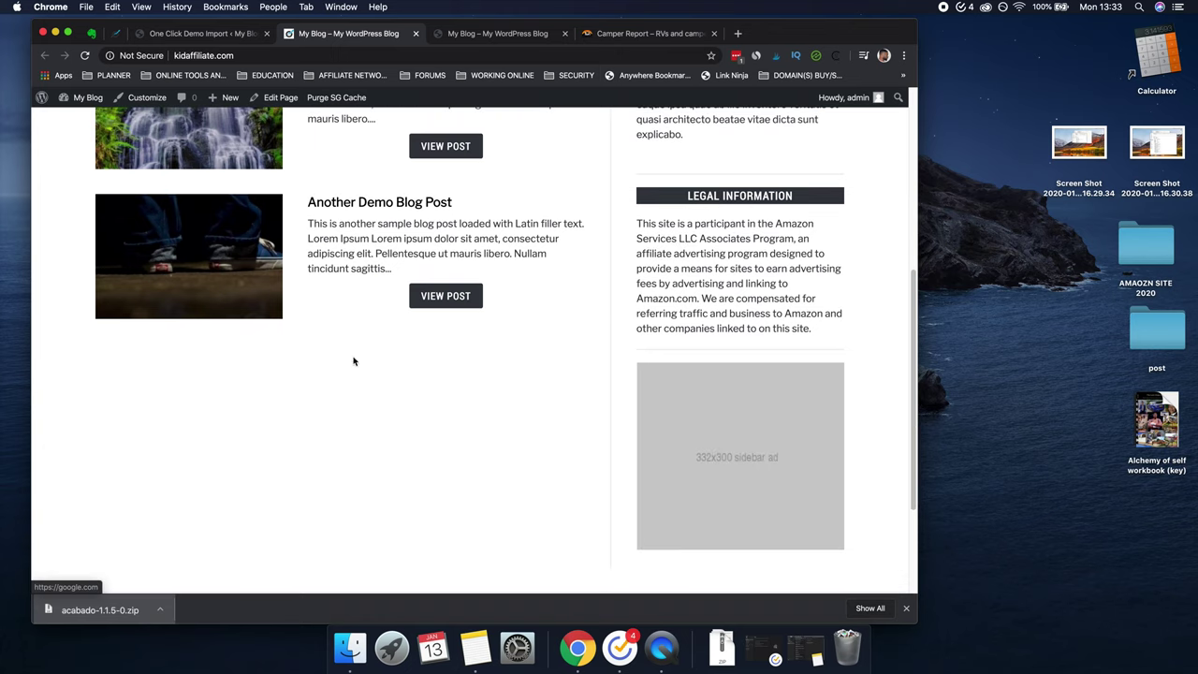
{"action": "scroll", "coordinate": [506, 537], "scroll_direction": "up", "scroll_amount": 6}
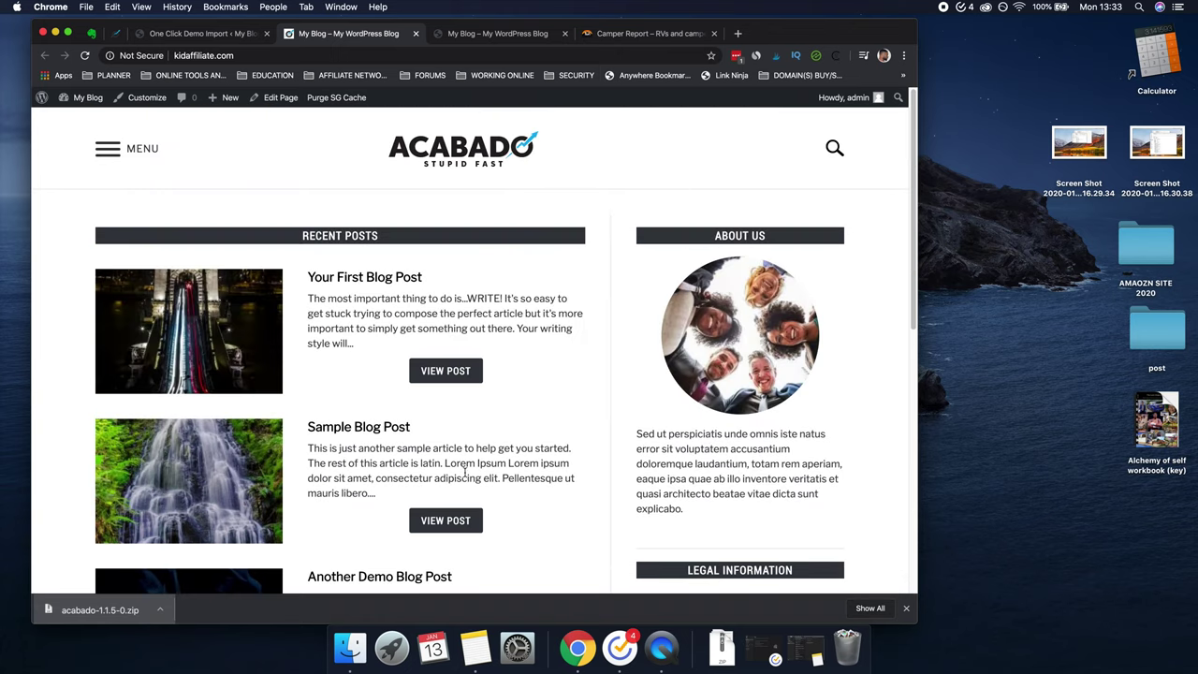
Read the post 'Your First Blog Post', return home, then go back to the admin tab.
{"action": "left_click", "coordinate": [380, 278]}
{"action": "scroll", "coordinate": [516, 414], "scroll_direction": "down", "scroll_amount": 8}
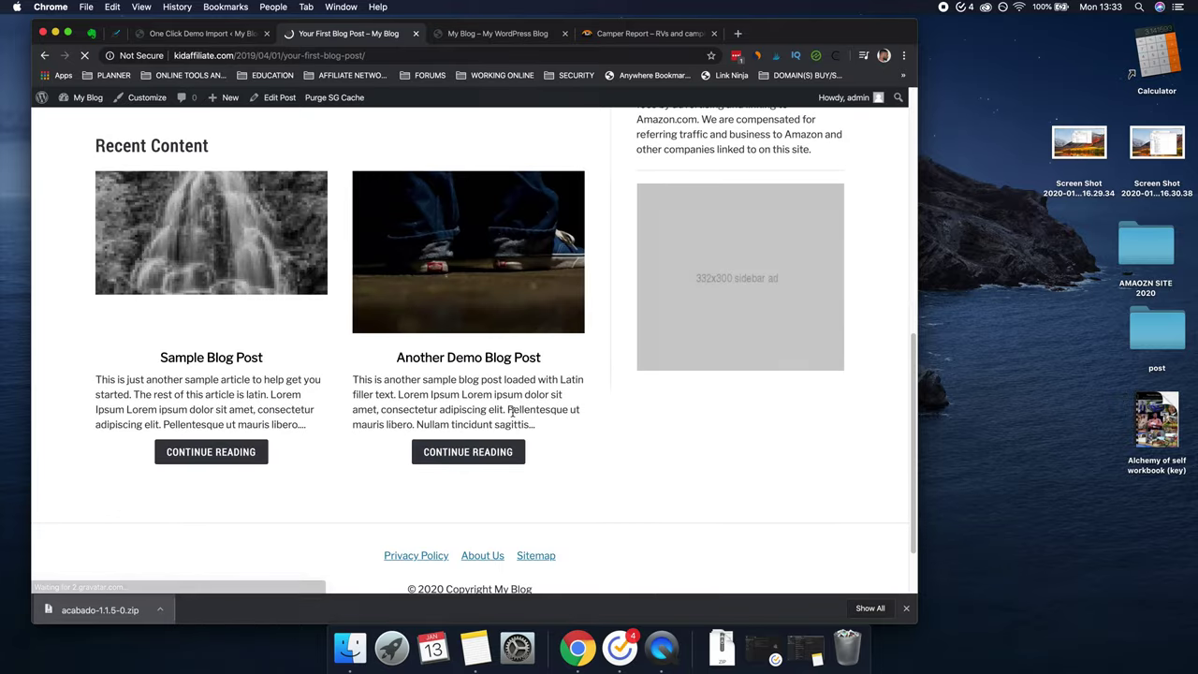
{"action": "scroll", "coordinate": [508, 415], "scroll_direction": "up", "scroll_amount": 8}
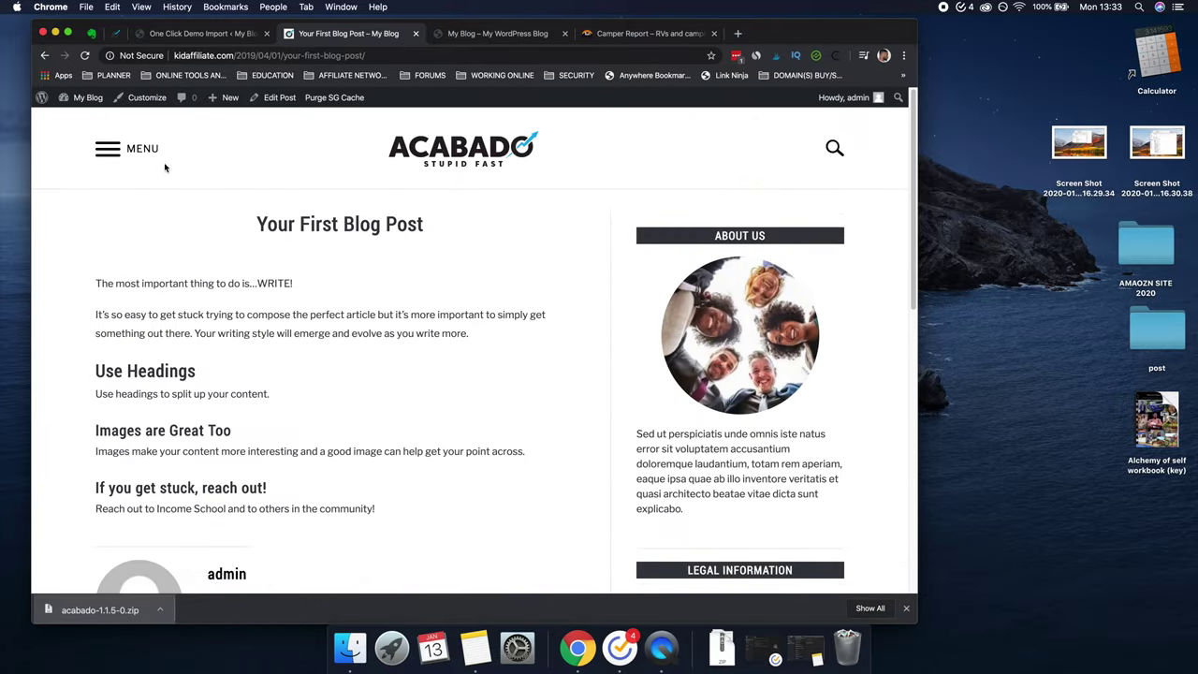
{"action": "left_click", "coordinate": [159, 160]}
{"action": "left_click", "coordinate": [404, 147]}
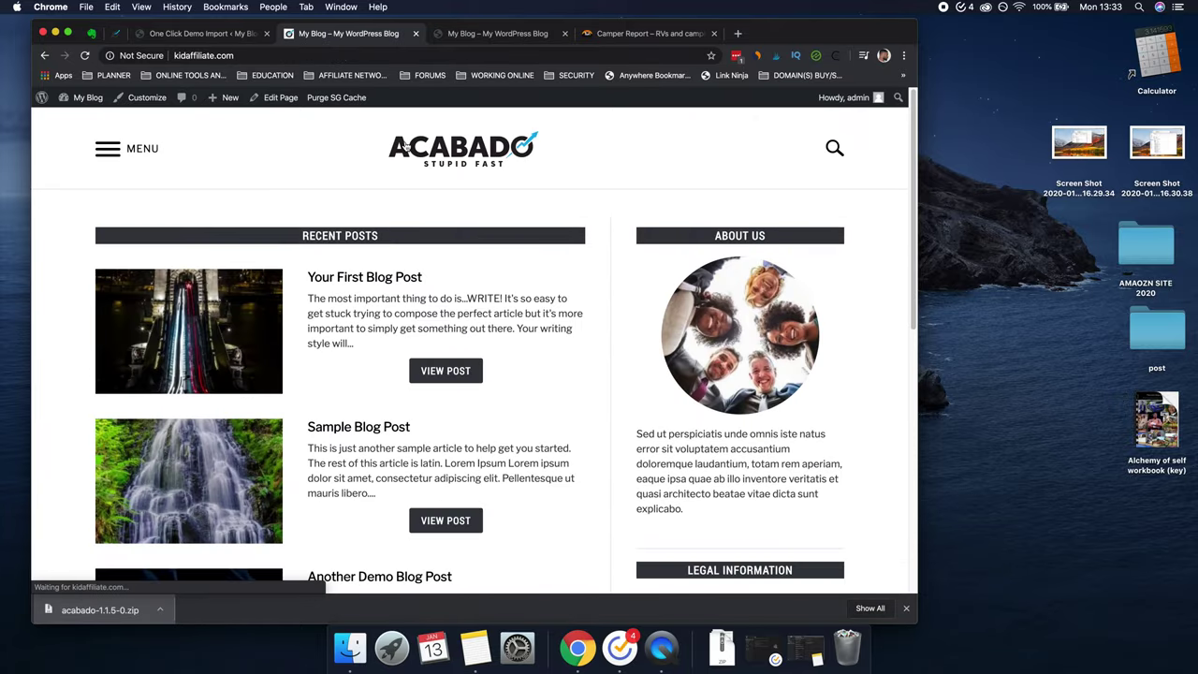
{"action": "scroll", "coordinate": [444, 356], "scroll_direction": "down", "scroll_amount": 10}
{"action": "scroll", "coordinate": [419, 343], "scroll_direction": "up", "scroll_amount": 10}
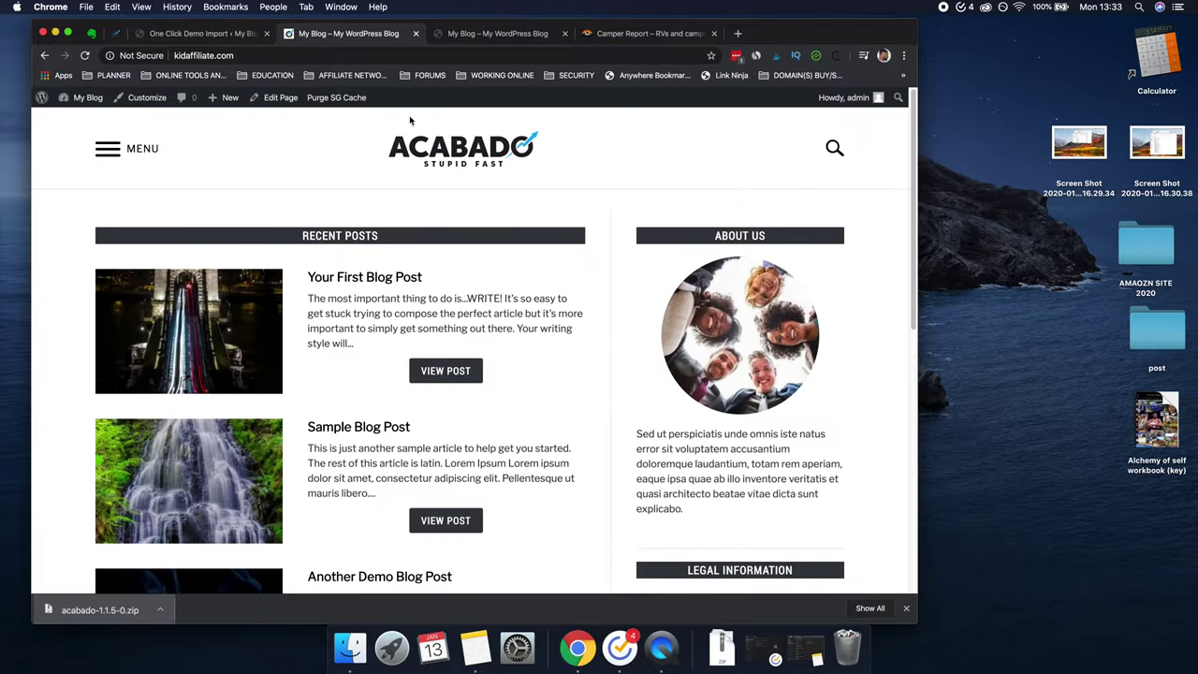
{"action": "left_click", "coordinate": [484, 38]}
Return to the One Click Demo Import page, then go to Installed Plugins.
{"action": "left_click", "coordinate": [210, 36]}
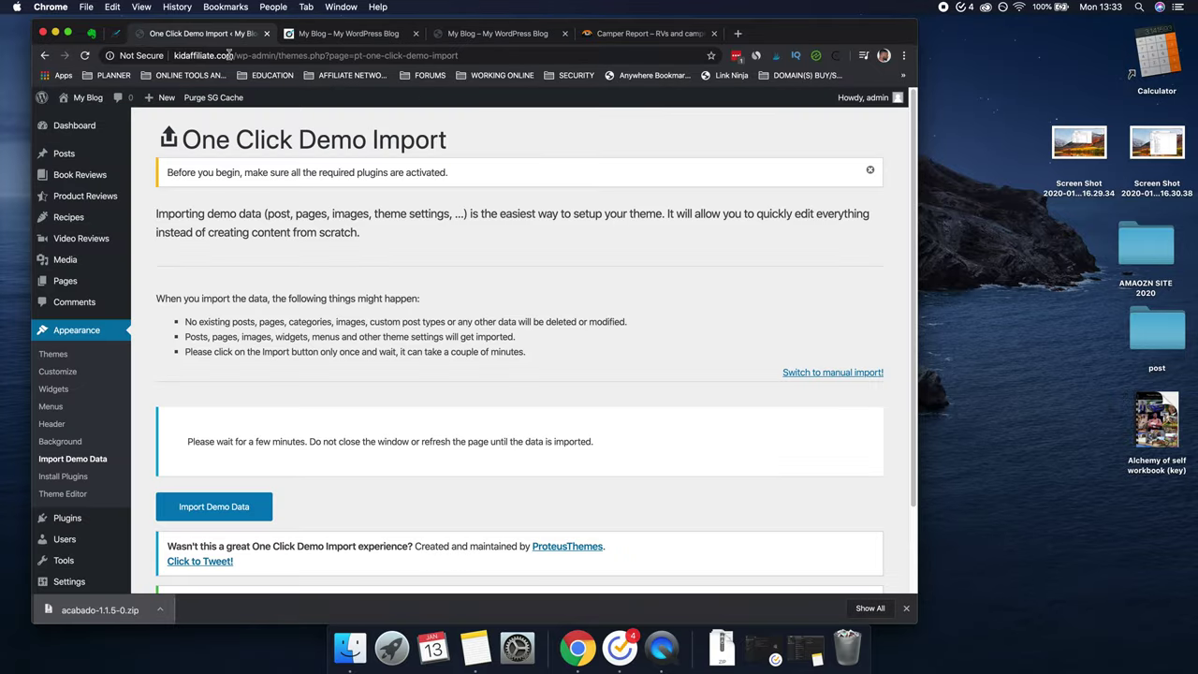
{"action": "scroll", "coordinate": [365, 281], "scroll_direction": "down", "scroll_amount": 3}
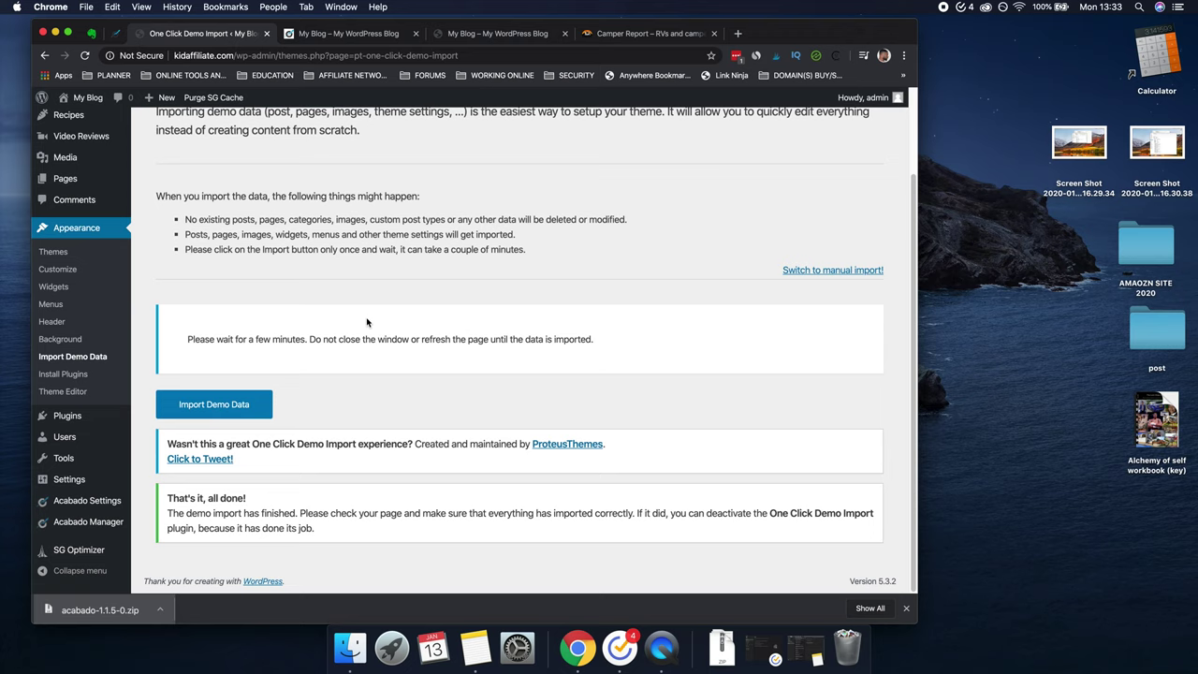
{"action": "scroll", "coordinate": [366, 324], "scroll_direction": "up", "scroll_amount": 3}
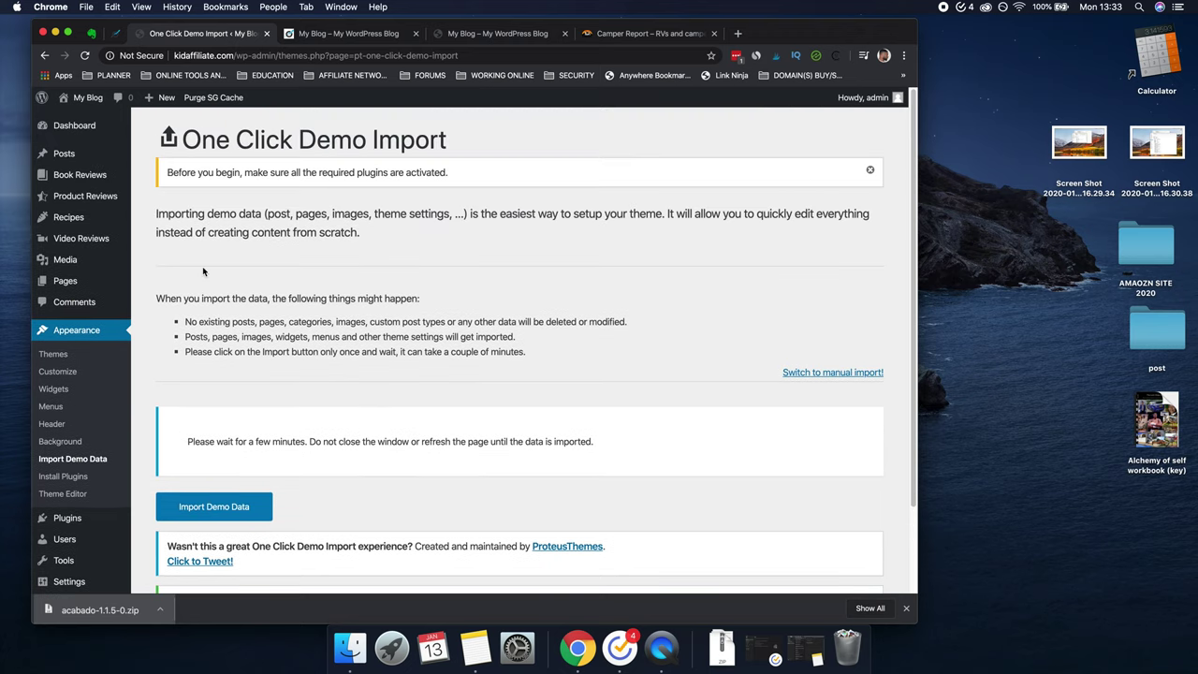
{"action": "scroll", "coordinate": [101, 429], "scroll_direction": "down", "scroll_amount": 2}
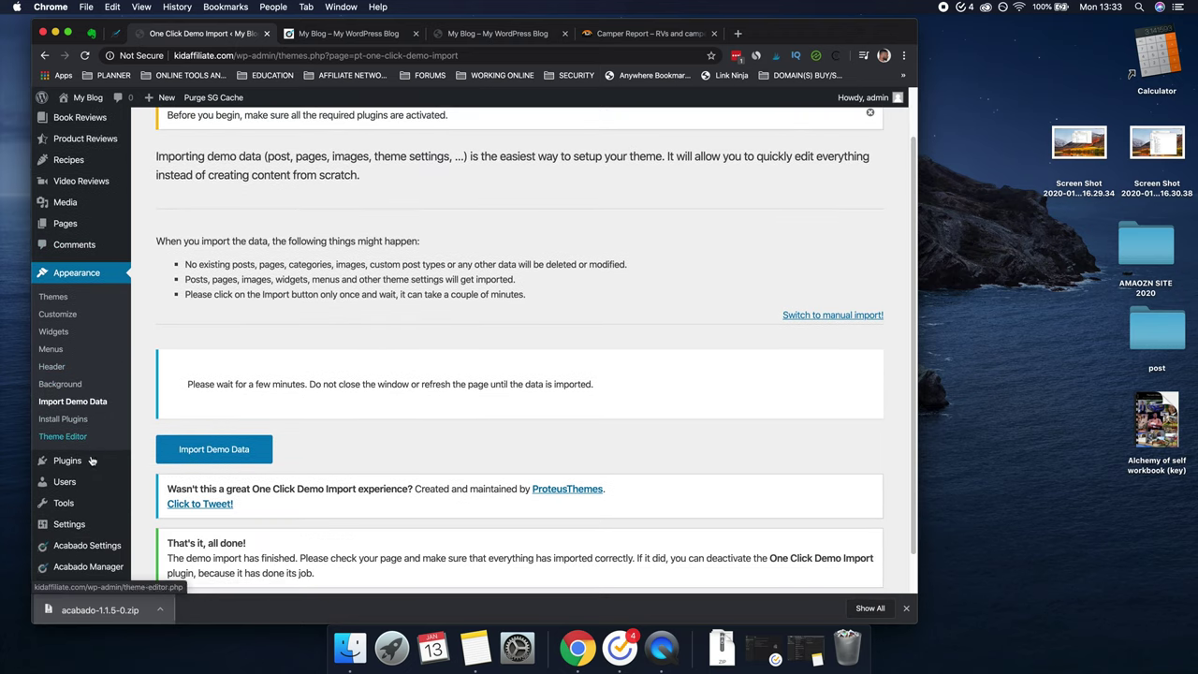
{"action": "mouse_move", "coordinate": [90, 461]}
{"action": "left_click", "coordinate": [169, 463]}
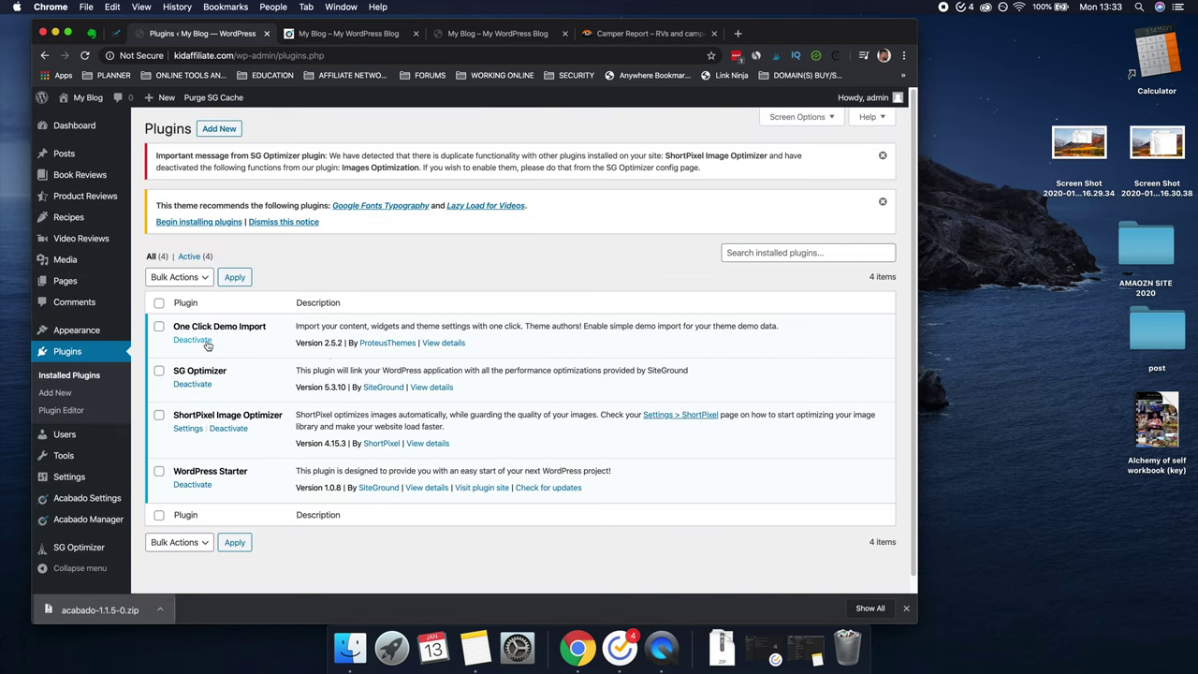
Deactivate and delete the One Click Demo Import plugin, then go to Add New plugins.
{"action": "left_click", "coordinate": [205, 342]}
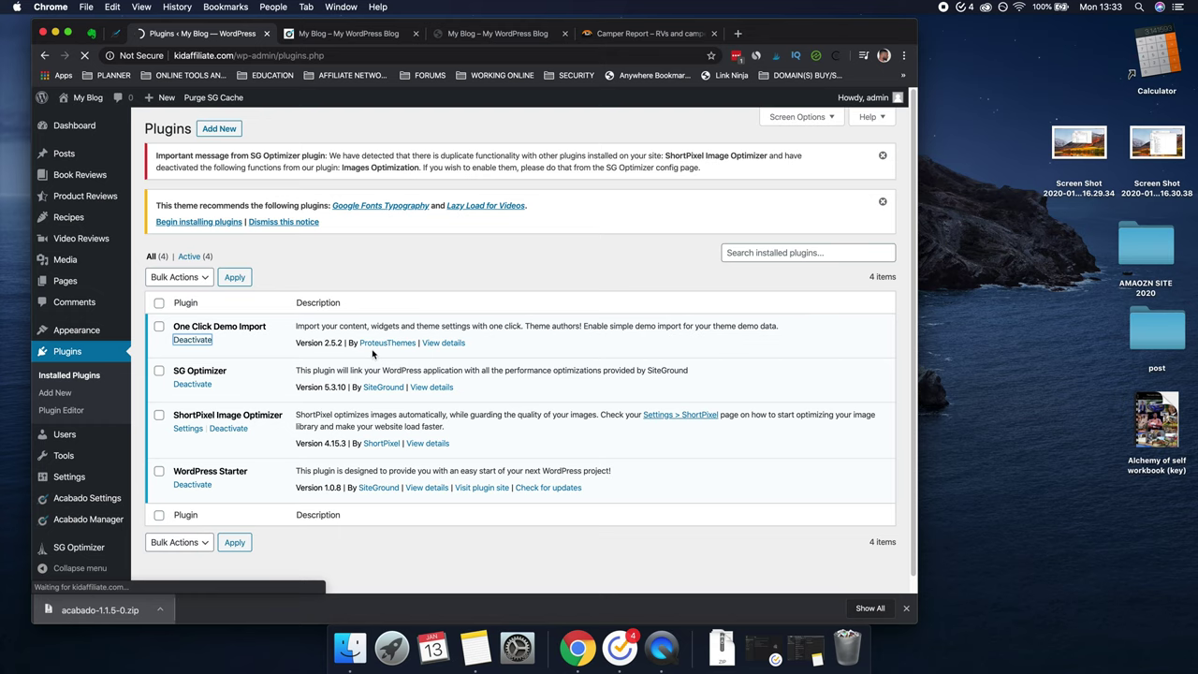
{"action": "scroll", "coordinate": [265, 394], "scroll_direction": "down", "scroll_amount": 2}
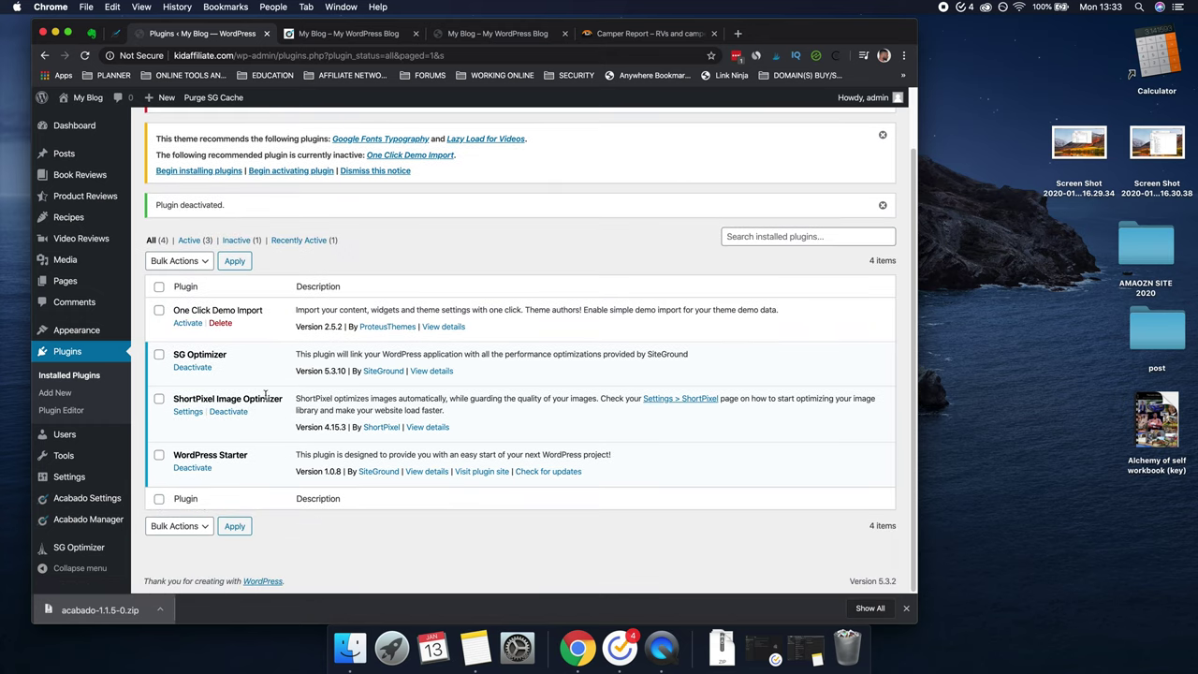
{"action": "left_click", "coordinate": [220, 323]}
{"action": "left_click", "coordinate": [577, 140]}
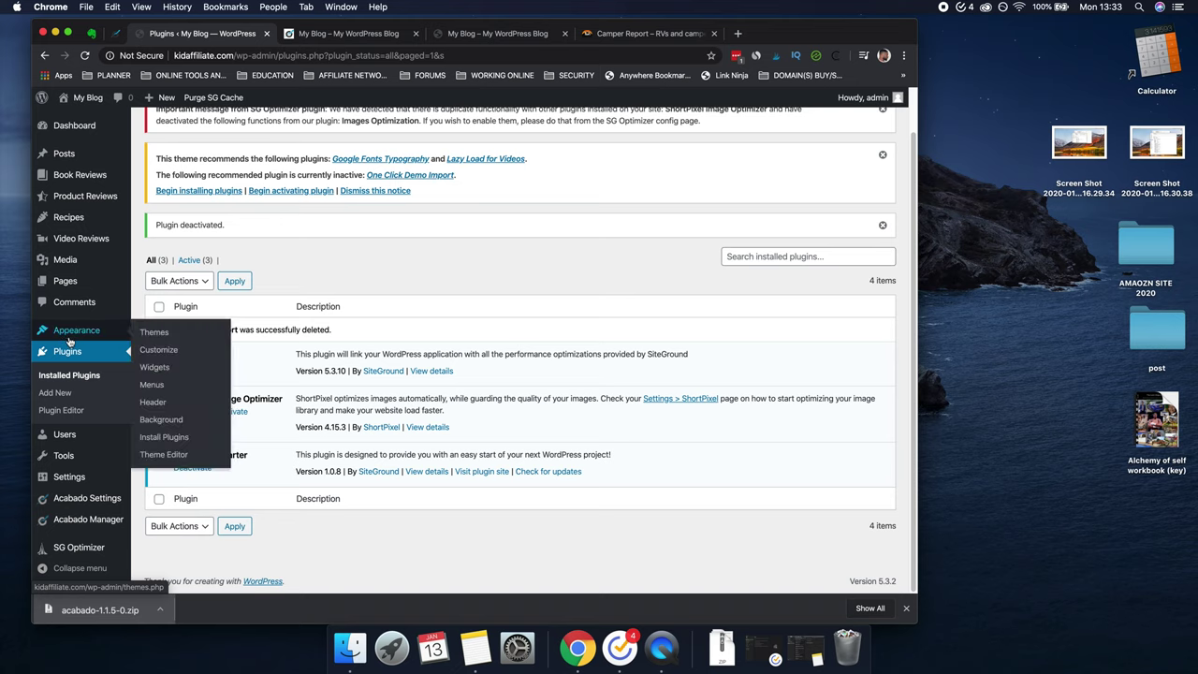
{"action": "left_click", "coordinate": [58, 397]}
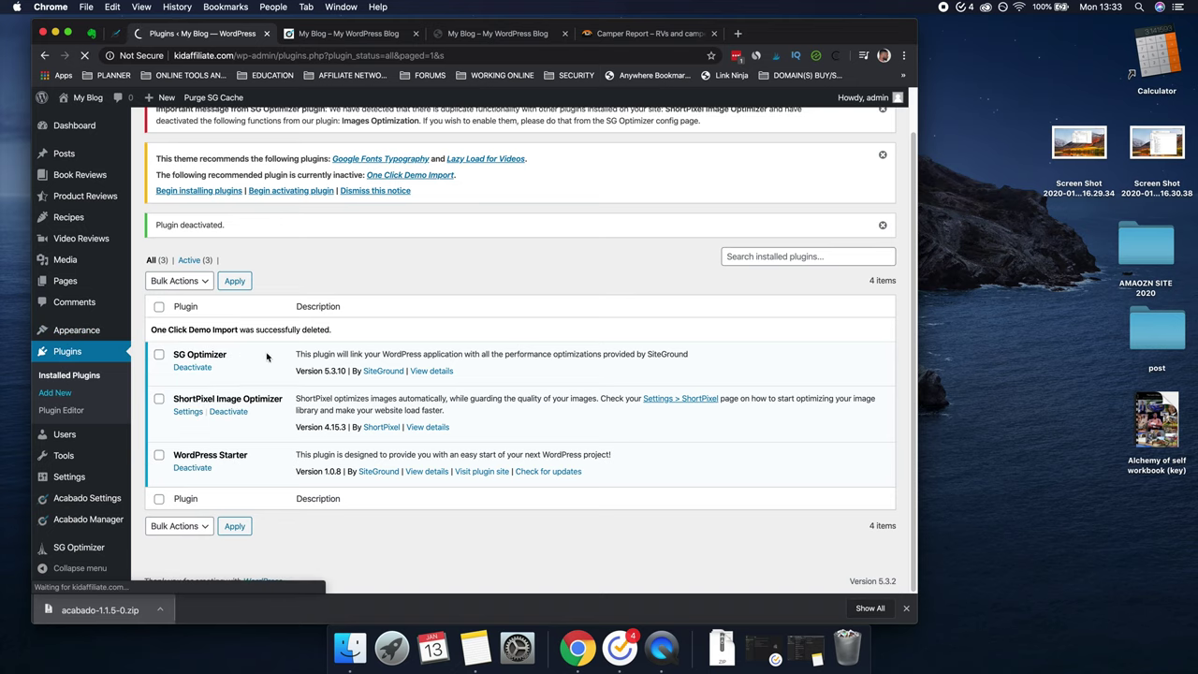
Search plugins for 'res', then install and activate Resize Image After Upload.
{"action": "left_click", "coordinate": [746, 221]}
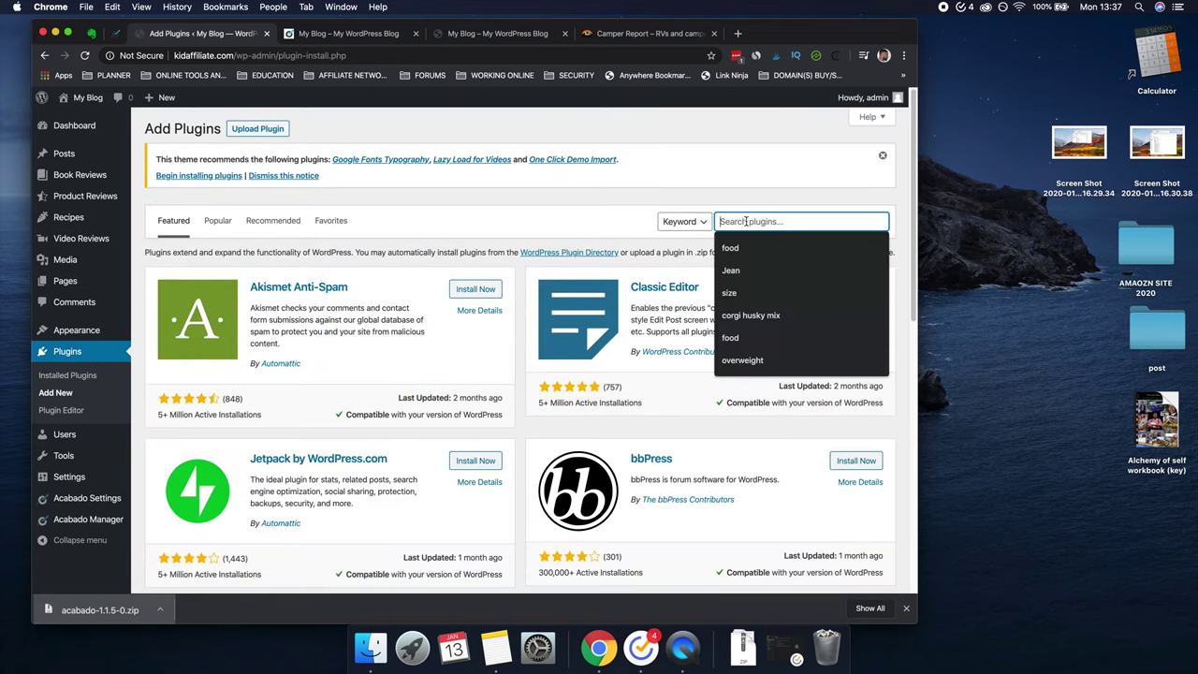
{"action": "type", "text": "resize image after"}
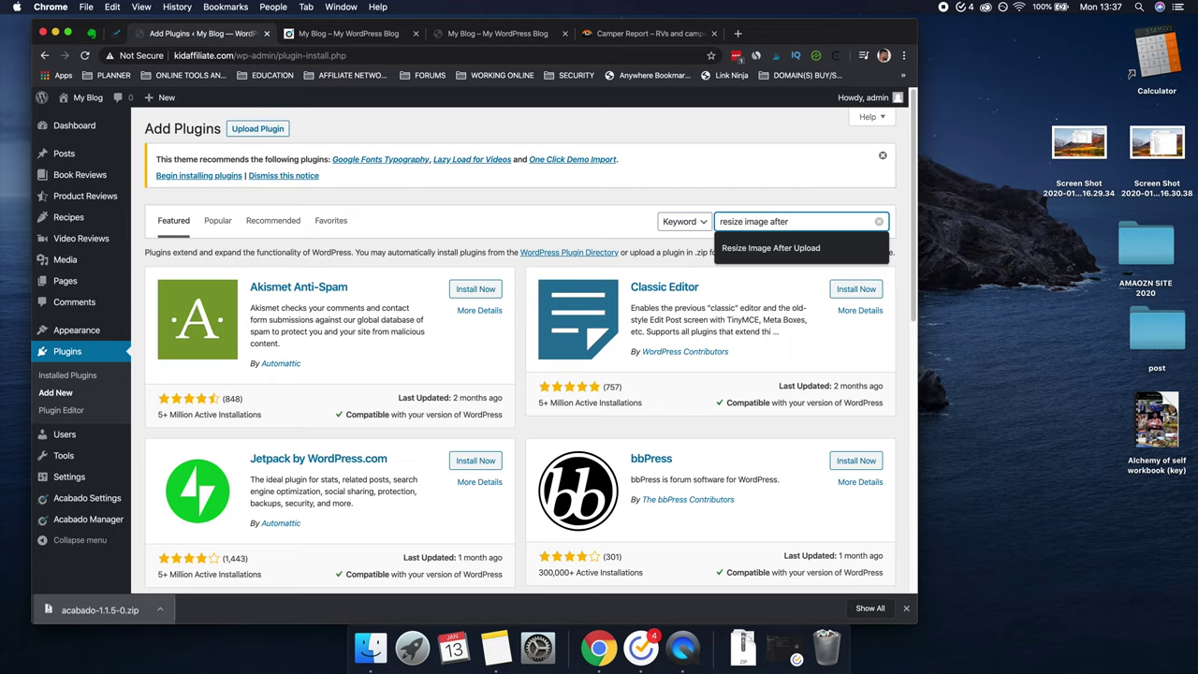
{"action": "key", "text": "Return"}
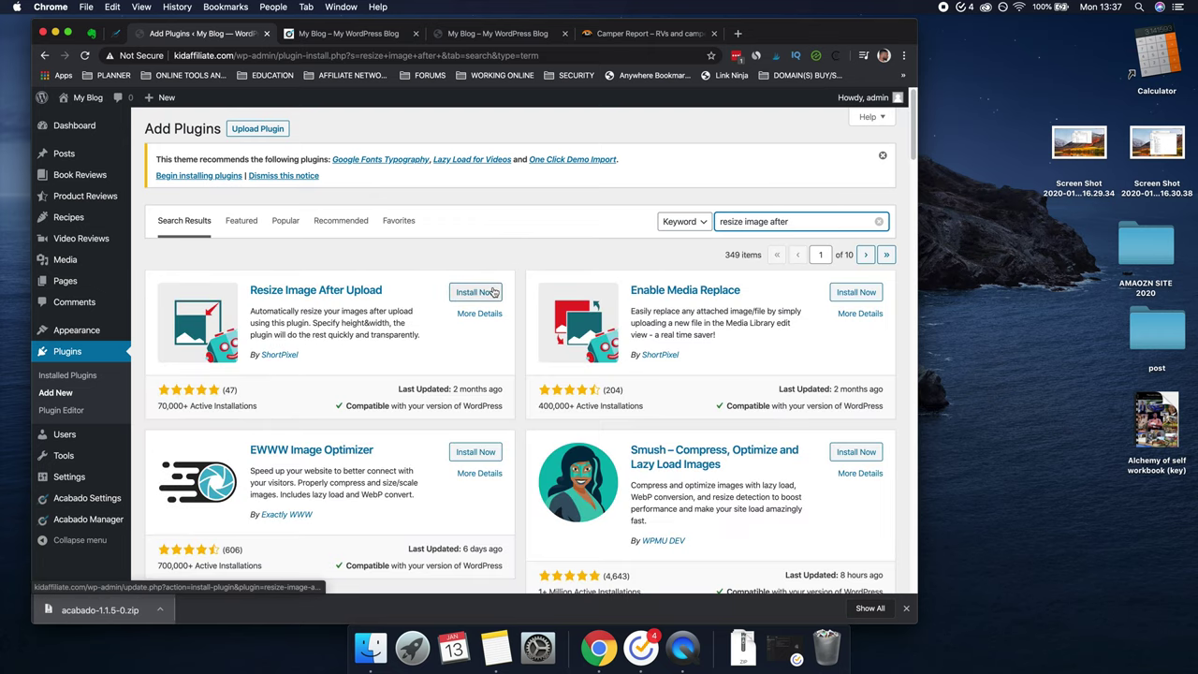
{"action": "left_click", "coordinate": [494, 293]}
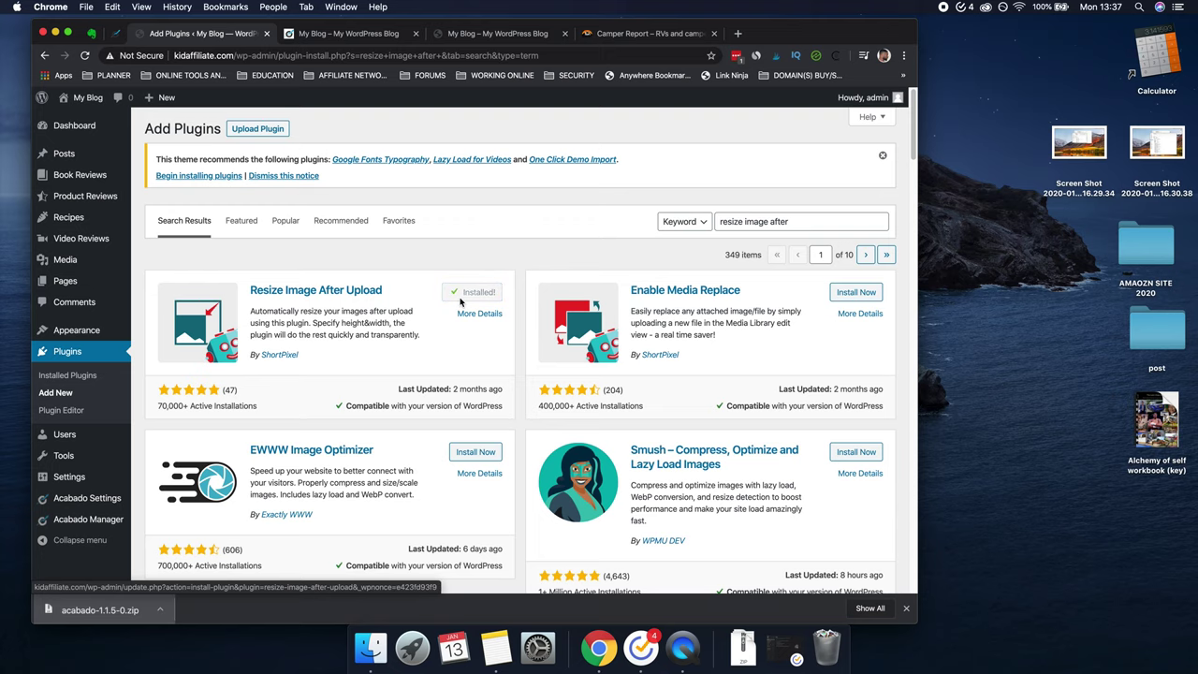
{"action": "left_click", "coordinate": [468, 294]}
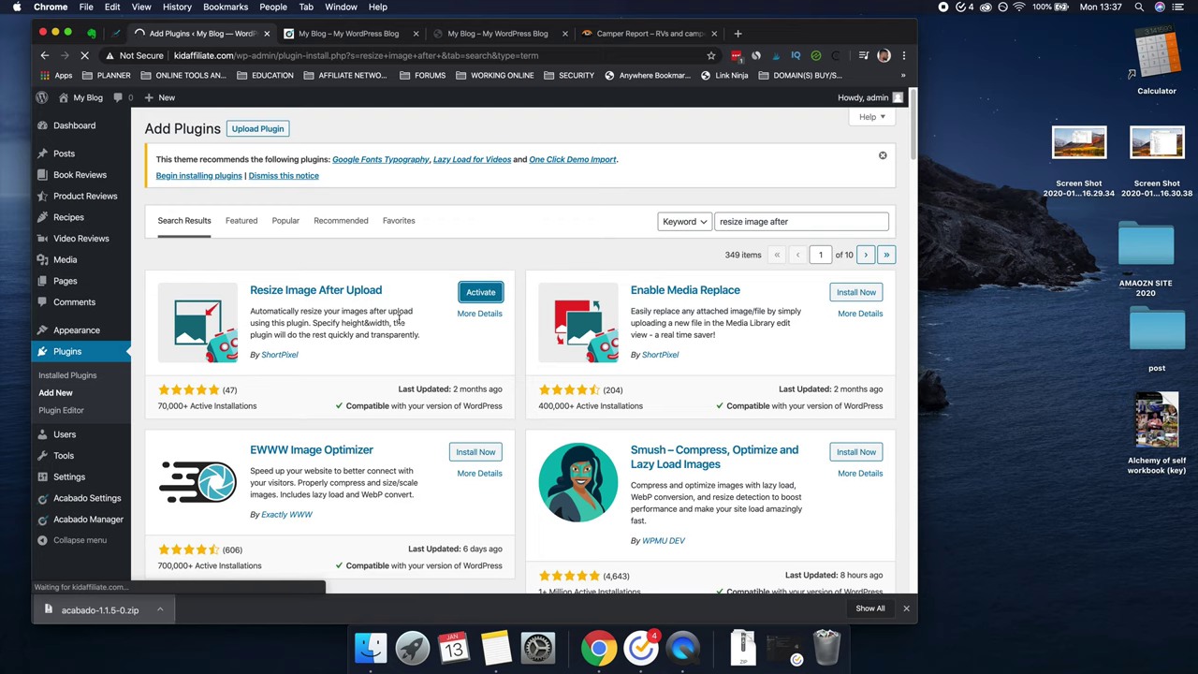
{"action": "scroll", "coordinate": [312, 417], "scroll_direction": "down", "scroll_amount": 10}
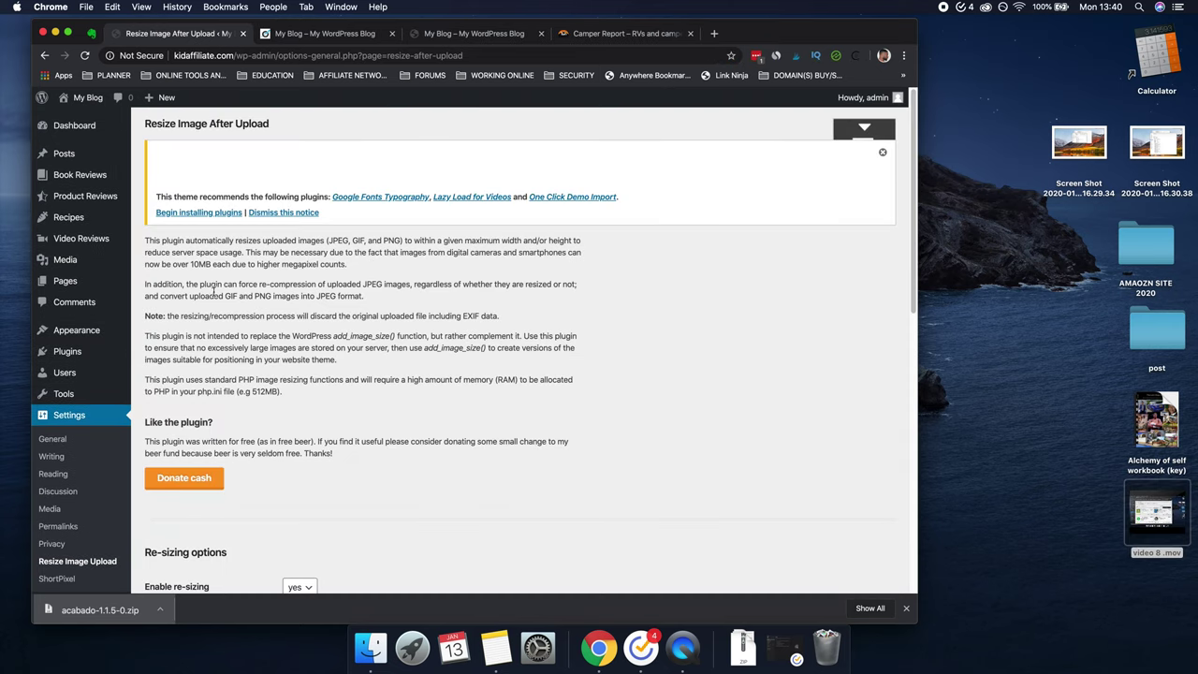
Set 1200 px maximum width and height with JPEG compression 90, and update the options.
{"action": "scroll", "coordinate": [269, 346], "scroll_direction": "down", "scroll_amount": 5}
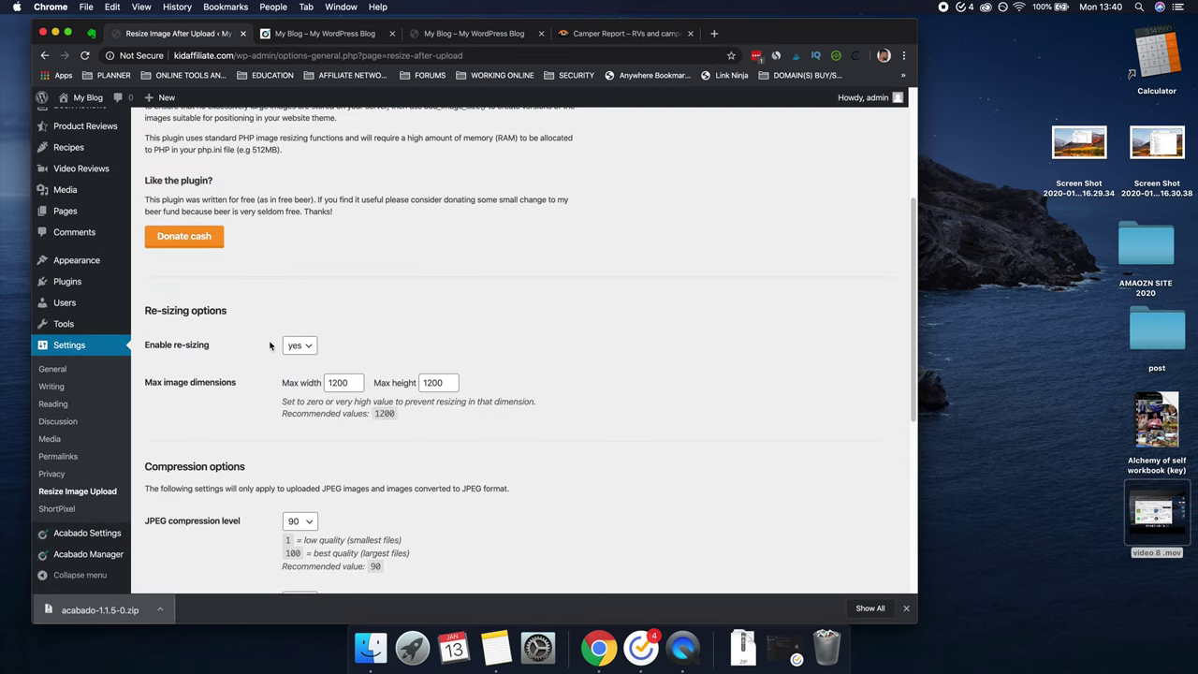
{"action": "scroll", "coordinate": [330, 458], "scroll_direction": "up", "scroll_amount": 5}
{"action": "scroll", "coordinate": [270, 231], "scroll_direction": "down", "scroll_amount": 7}
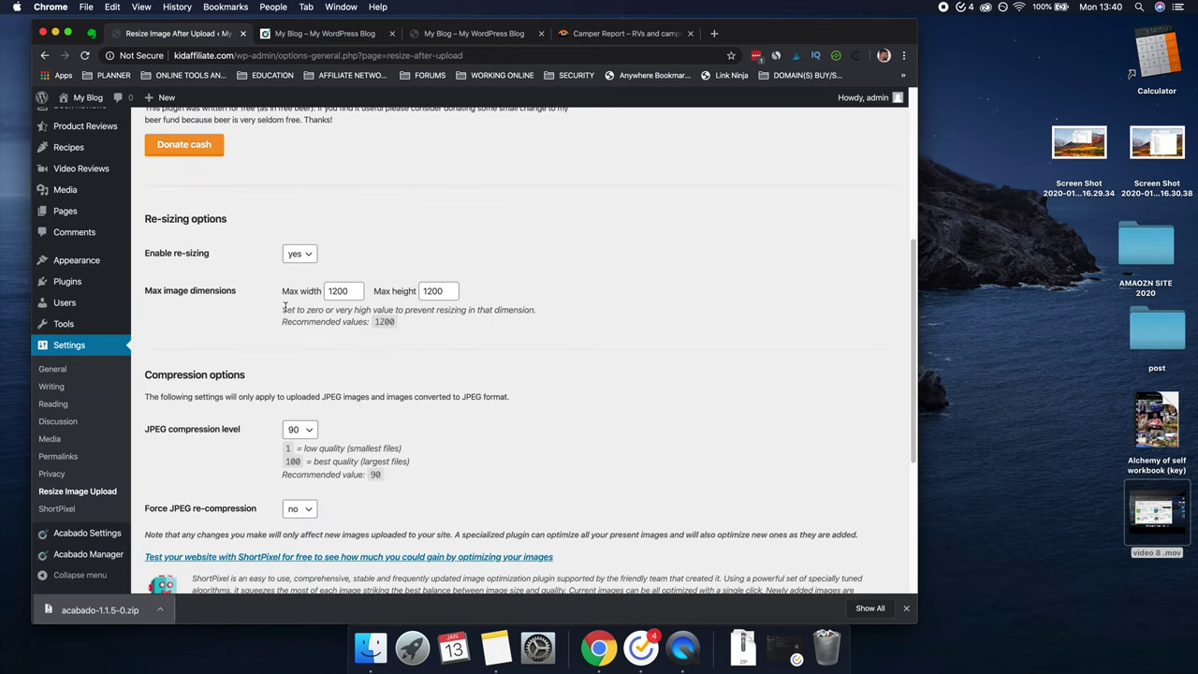
{"action": "left_click", "coordinate": [347, 289]}
{"action": "left_click", "coordinate": [429, 289]}
{"action": "scroll", "coordinate": [317, 343], "scroll_direction": "down", "scroll_amount": 4}
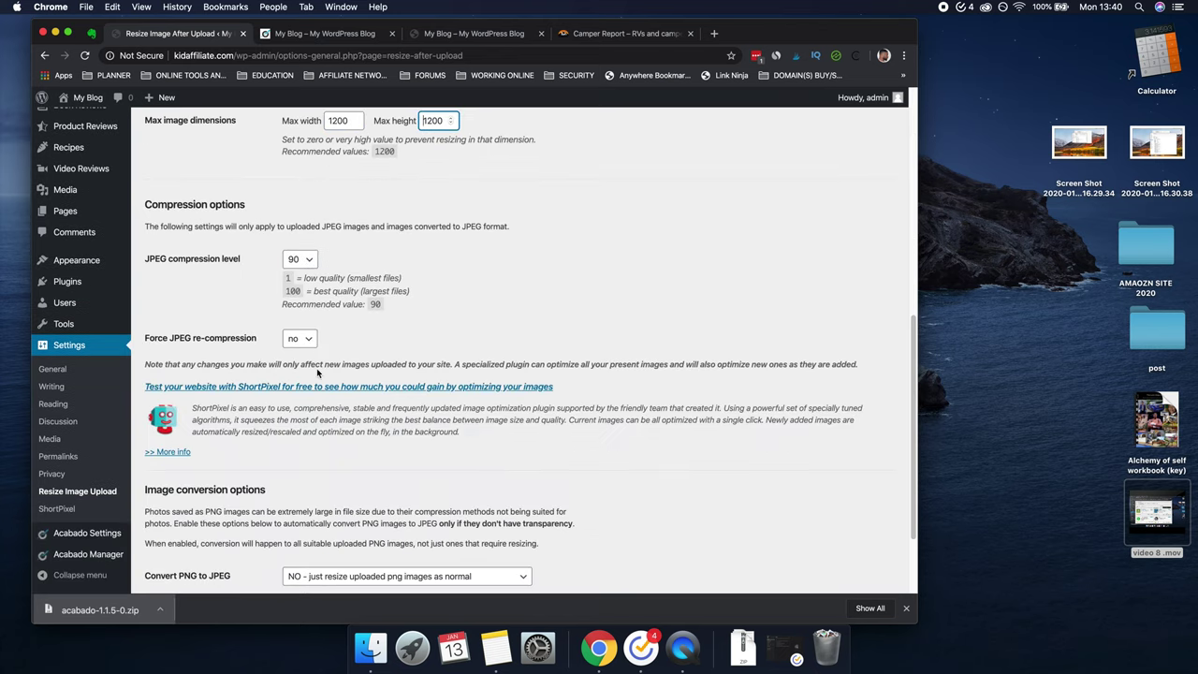
{"action": "scroll", "coordinate": [317, 371], "scroll_direction": "down", "scroll_amount": 3}
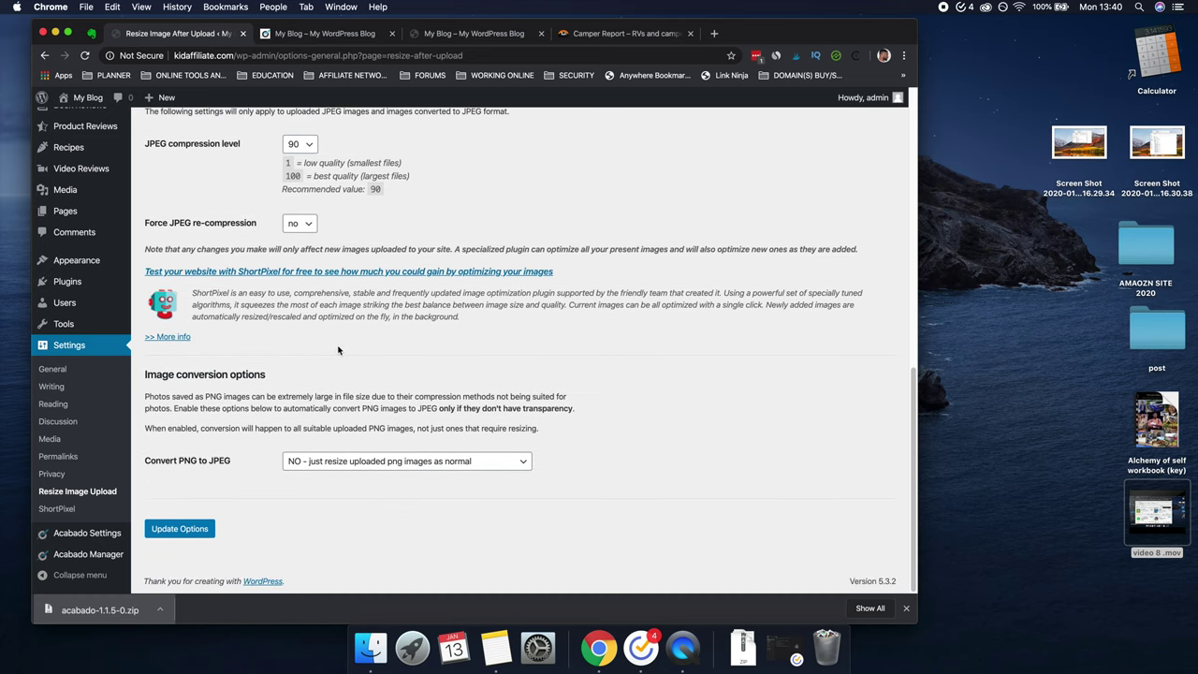
{"action": "left_click", "coordinate": [212, 528]}
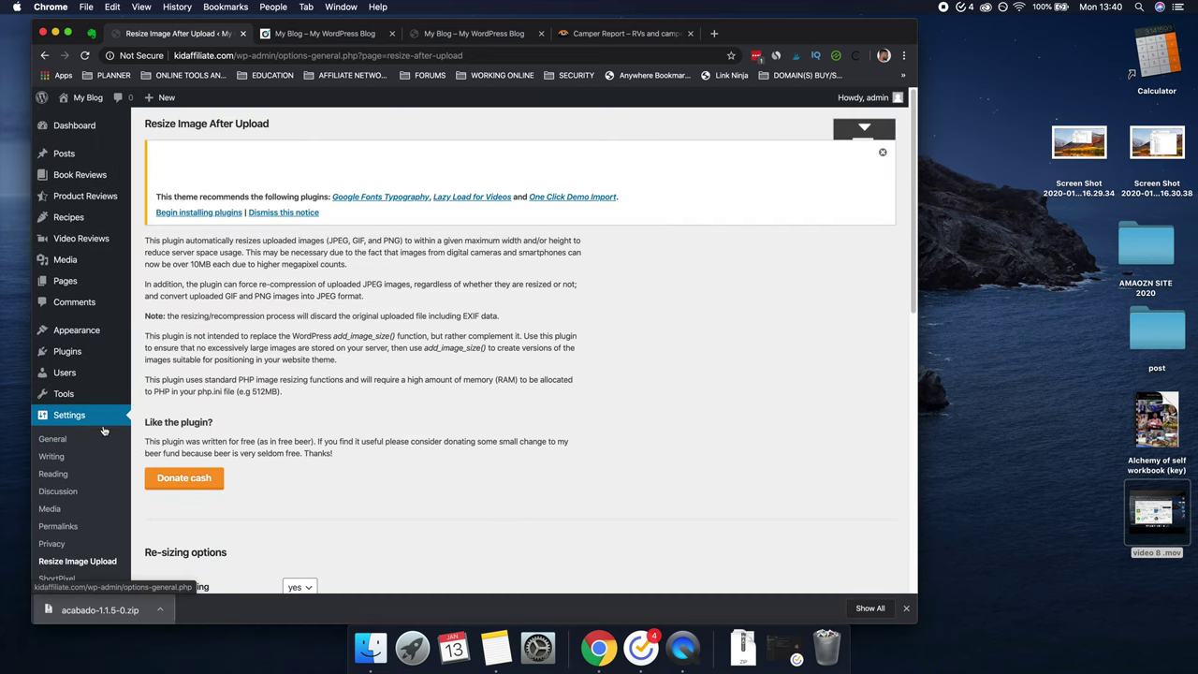
Review the saved Resize Image After Upload settings page showing re-sizing enabled.
{"action": "scroll", "coordinate": [98, 426], "scroll_direction": "down", "scroll_amount": 1}
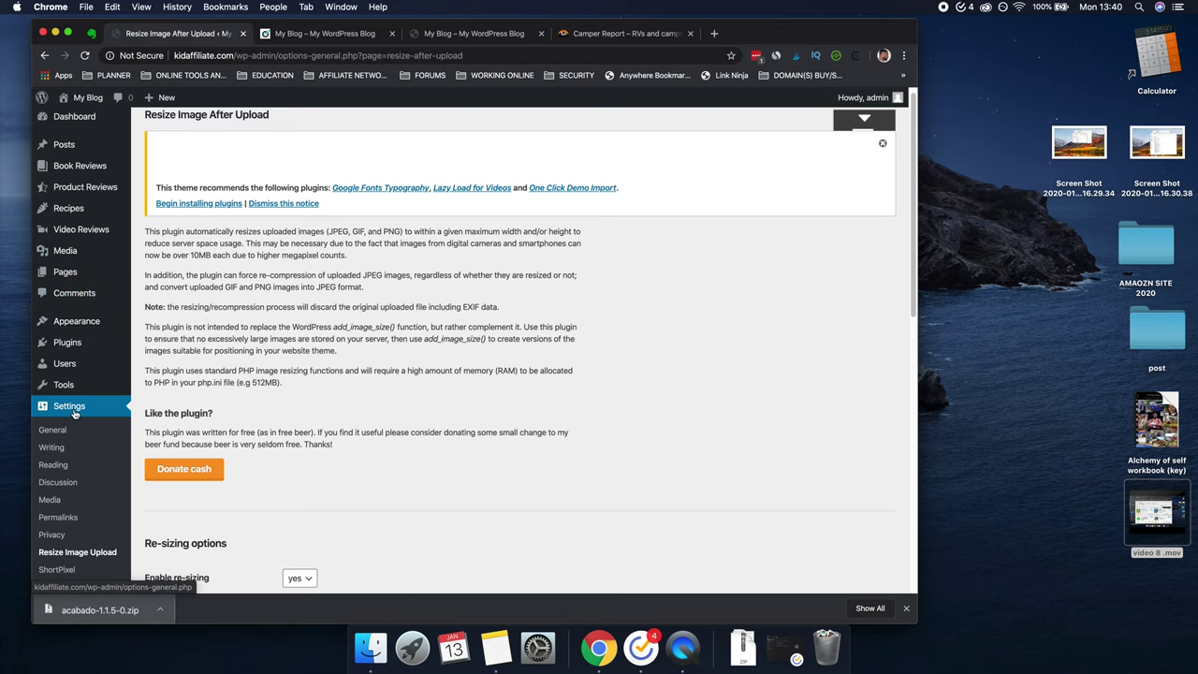
{"action": "scroll", "coordinate": [75, 413], "scroll_direction": "down", "scroll_amount": 1}
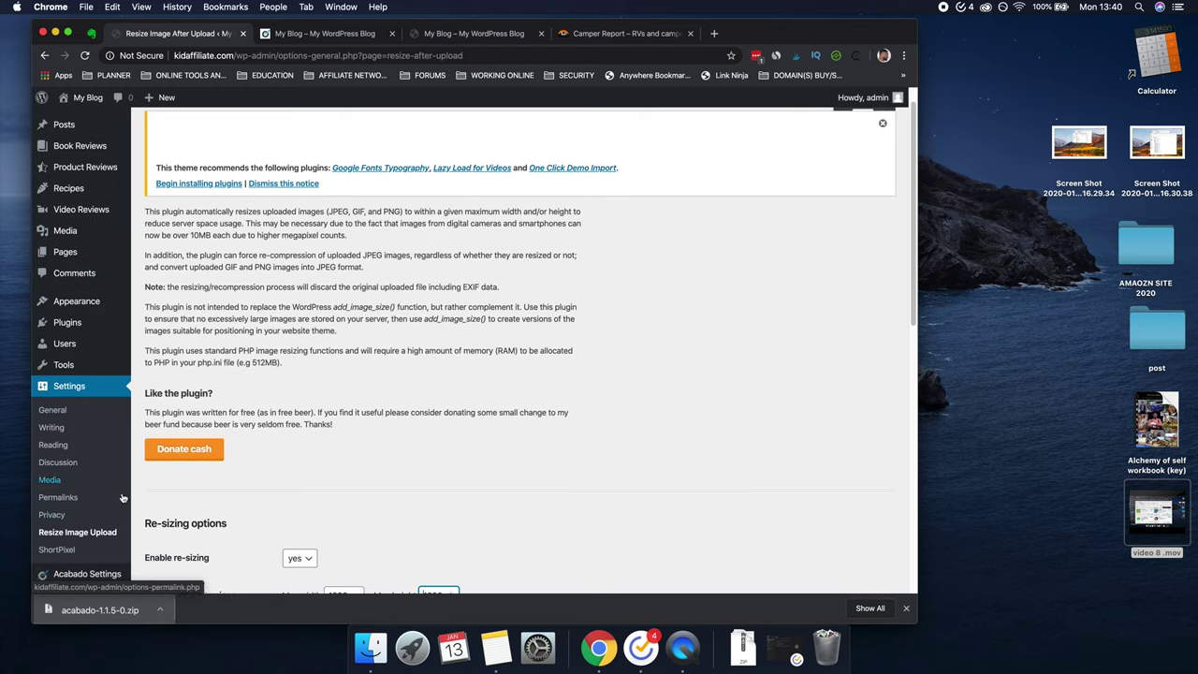
{"action": "scroll", "coordinate": [107, 473], "scroll_direction": "up", "scroll_amount": 1}
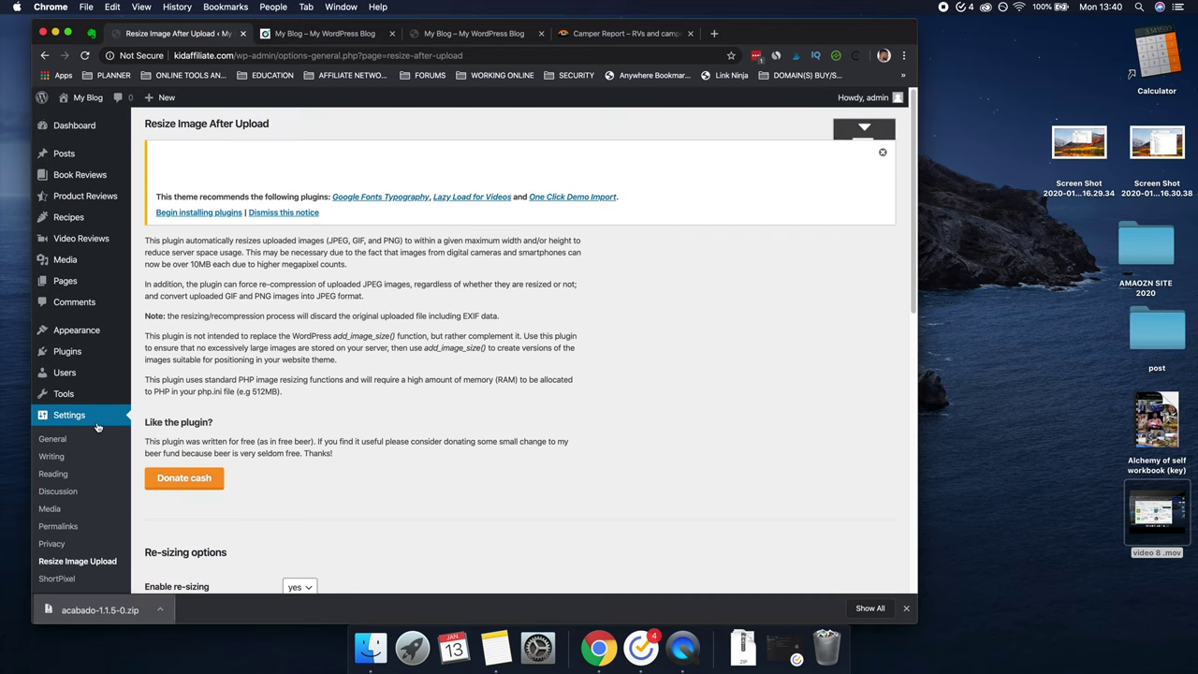
{"action": "mouse_move", "coordinate": [101, 408]}
{"action": "mouse_move", "coordinate": [129, 200]}
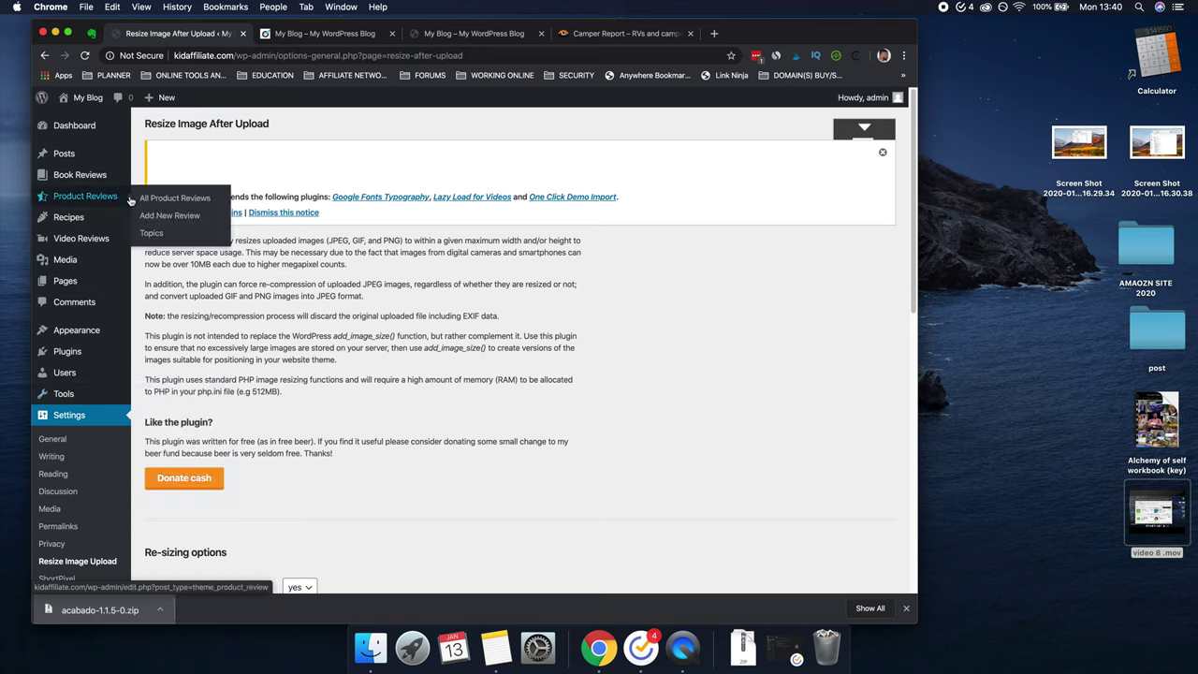
{"action": "mouse_move", "coordinate": [89, 384]}
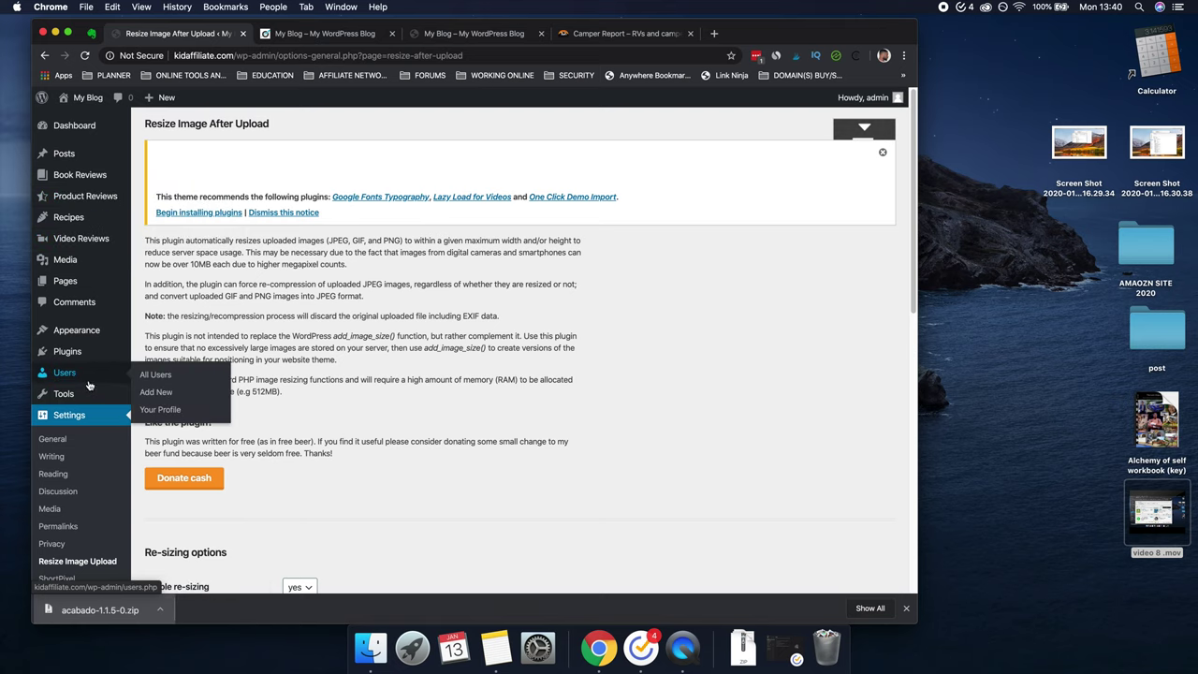
View All Users, then review Your Profile fields from biographical info down to the User Meta options.
{"action": "left_click", "coordinate": [160, 380]}
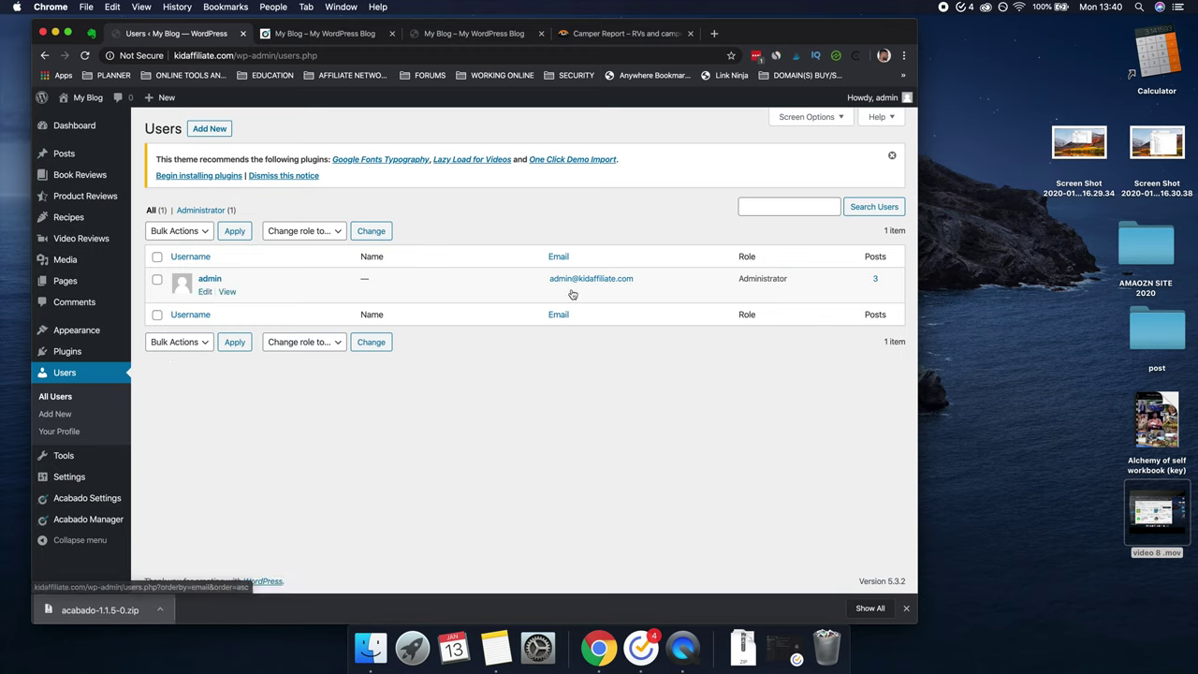
{"action": "left_click", "coordinate": [62, 433]}
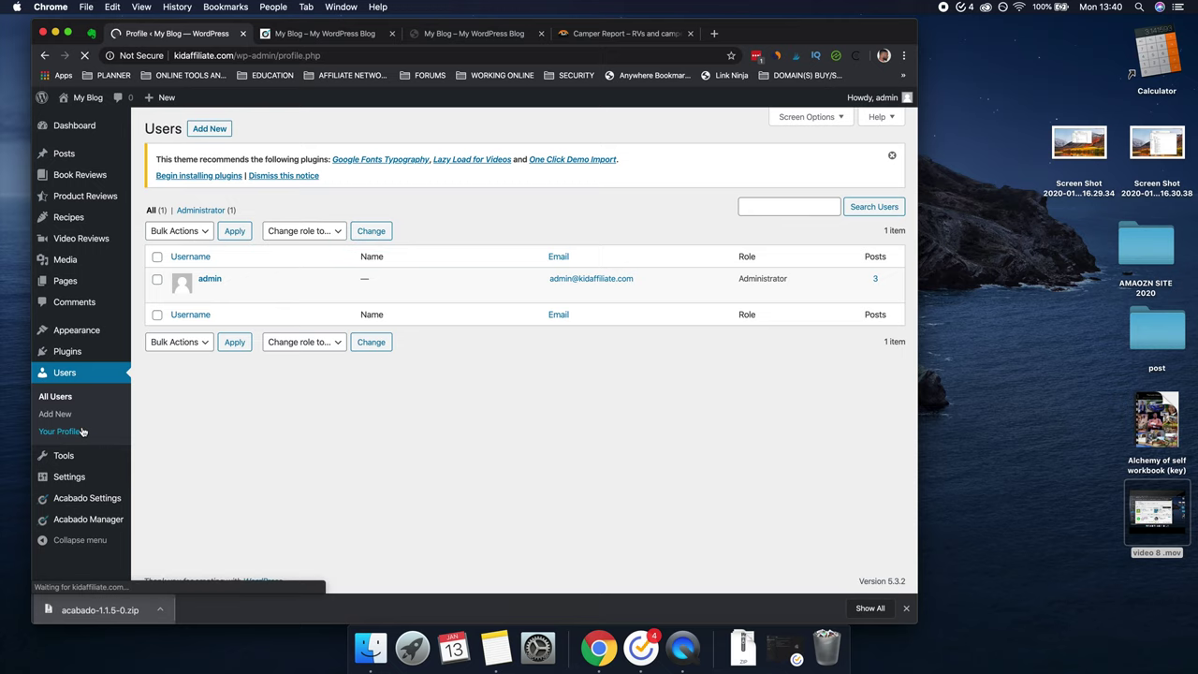
{"action": "scroll", "coordinate": [524, 524], "scroll_direction": "down", "scroll_amount": 5}
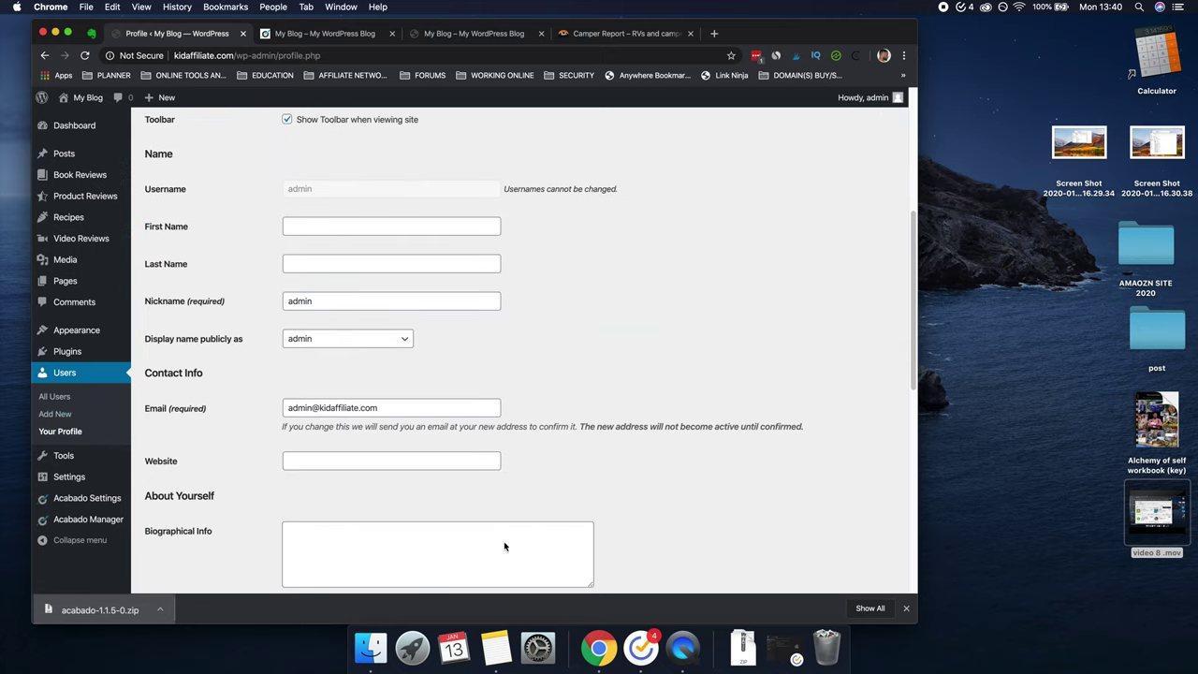
{"action": "left_click", "coordinate": [361, 525]}
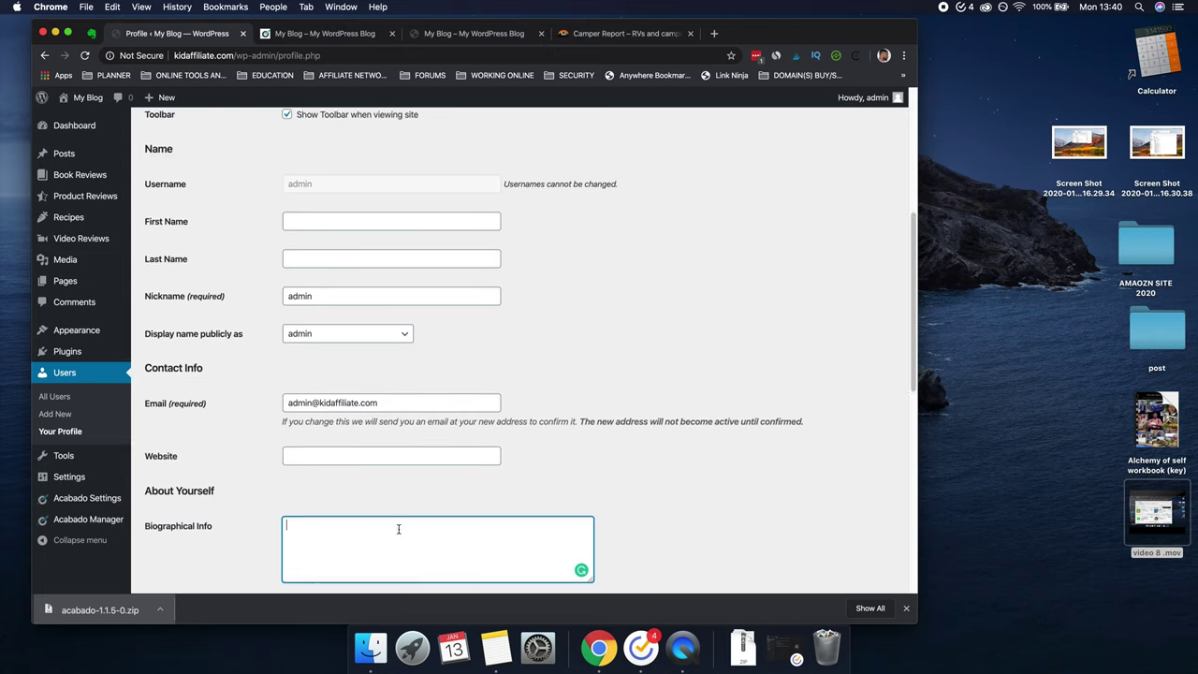
{"action": "scroll", "coordinate": [356, 505], "scroll_direction": "down", "scroll_amount": 4}
{"action": "scroll", "coordinate": [352, 484], "scroll_direction": "down", "scroll_amount": 2}
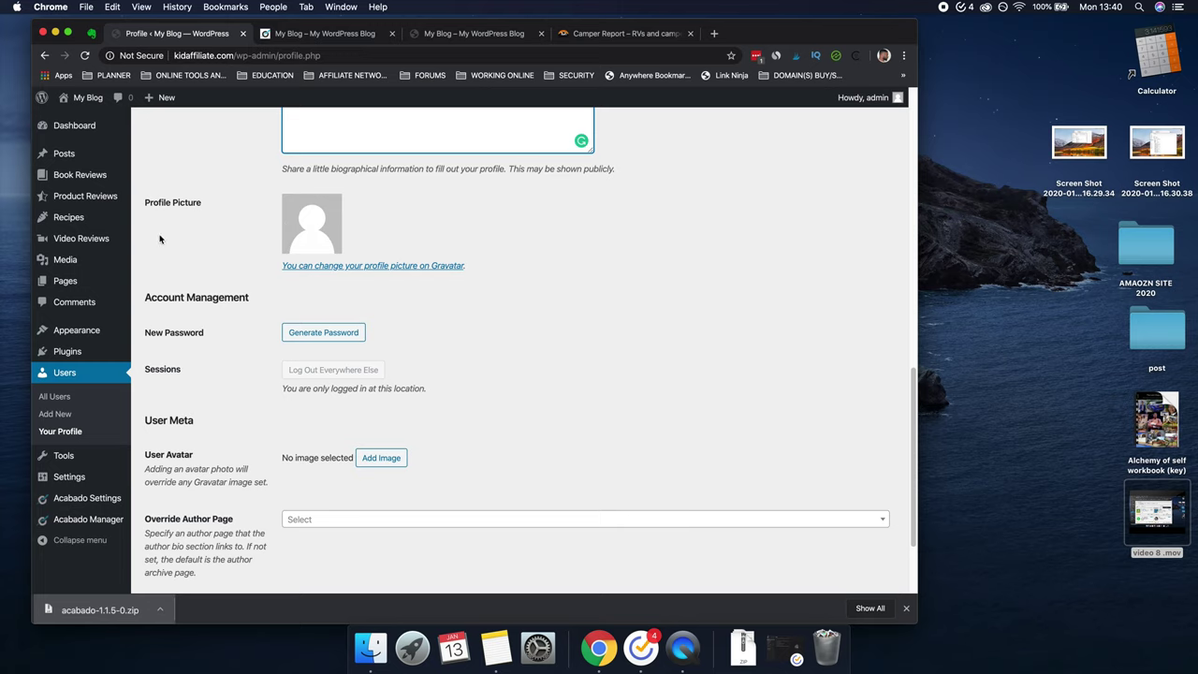
{"action": "scroll", "coordinate": [214, 432], "scroll_direction": "down", "scroll_amount": 3}
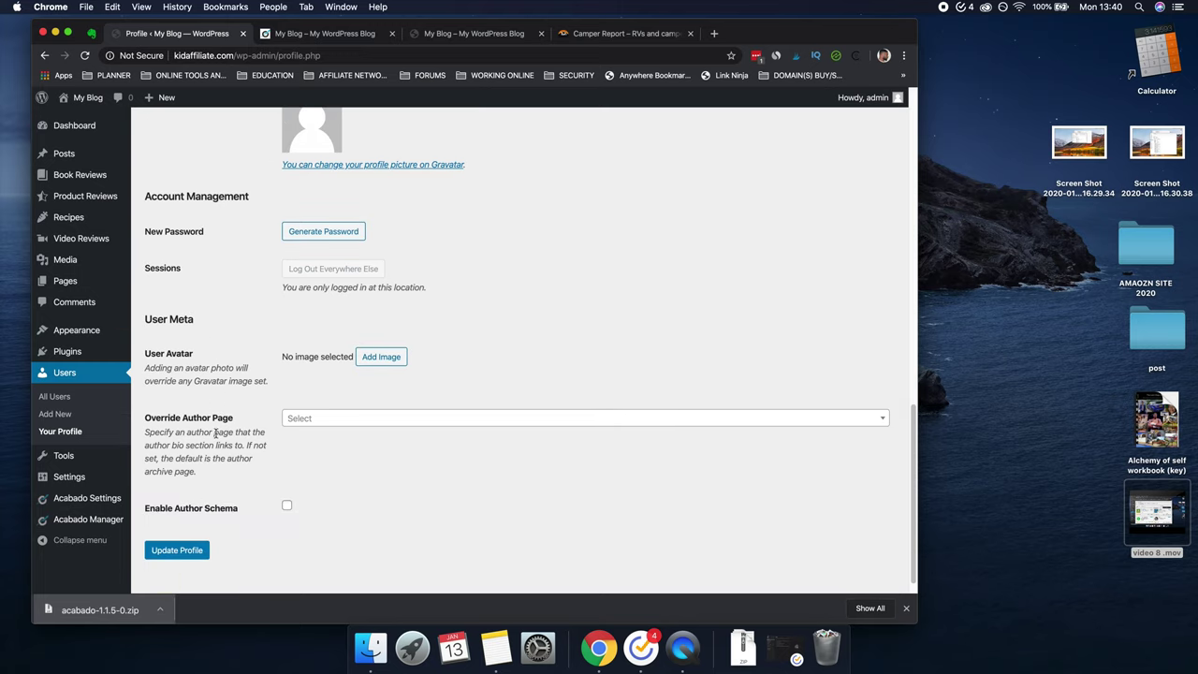
{"action": "scroll", "coordinate": [220, 433], "scroll_direction": "up", "scroll_amount": 9}
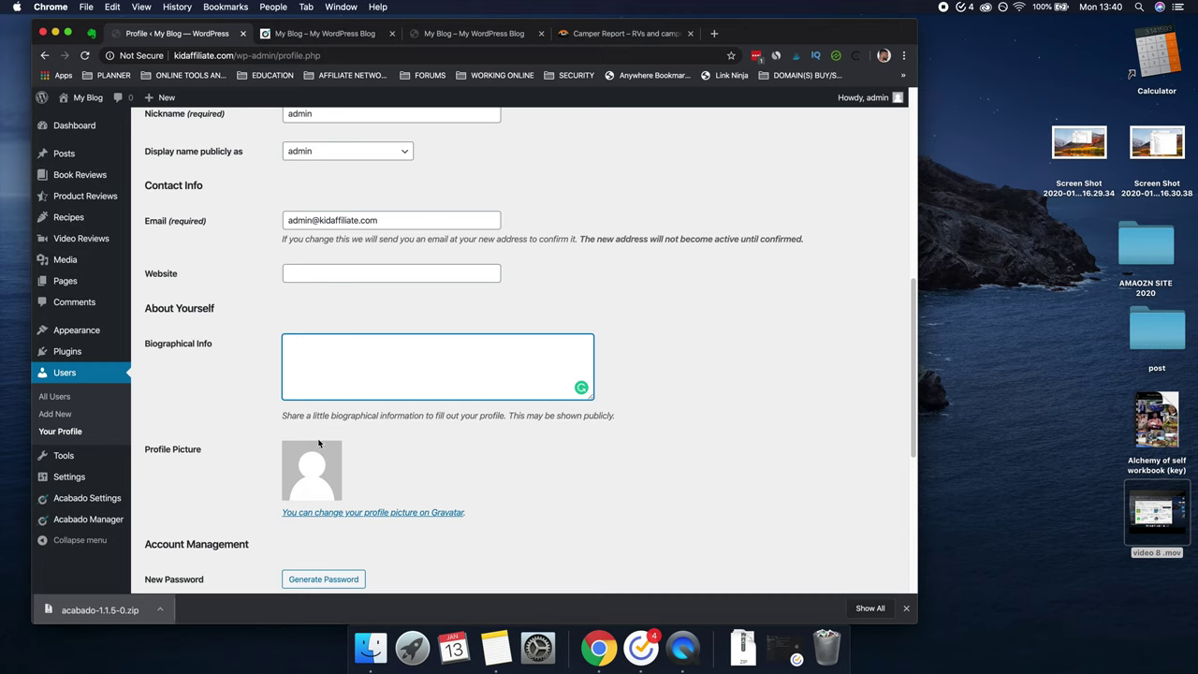
{"action": "scroll", "coordinate": [324, 521], "scroll_direction": "up", "scroll_amount": 3}
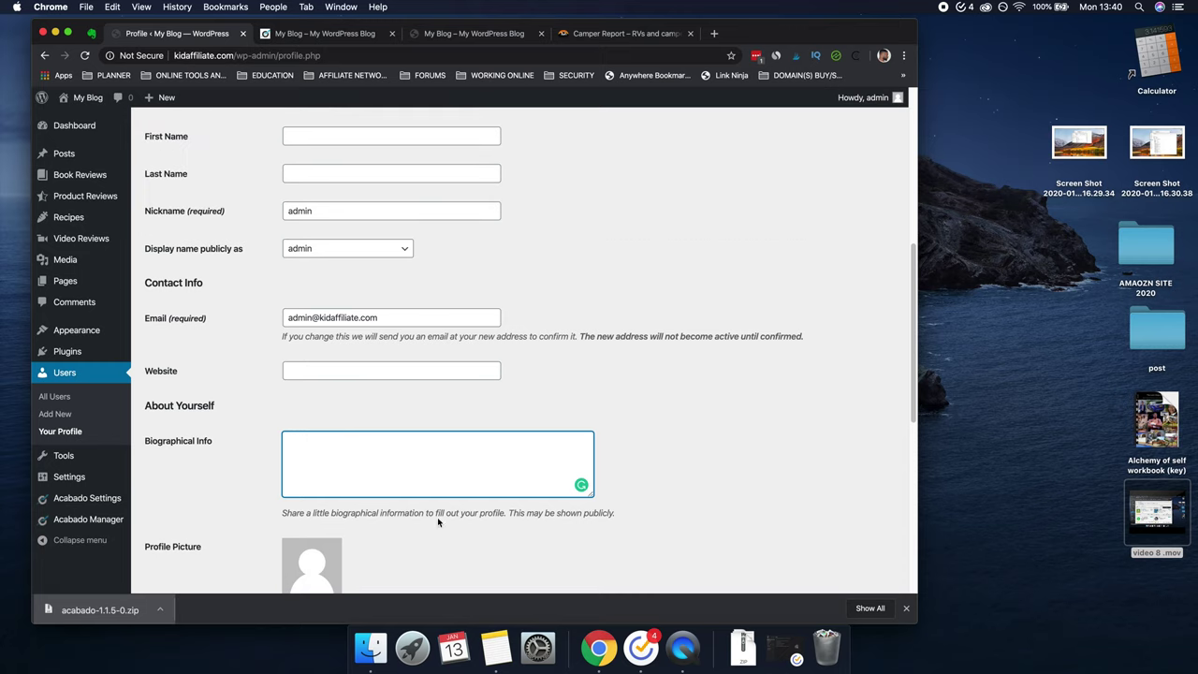
{"action": "scroll", "coordinate": [438, 517], "scroll_direction": "down", "scroll_amount": 10}
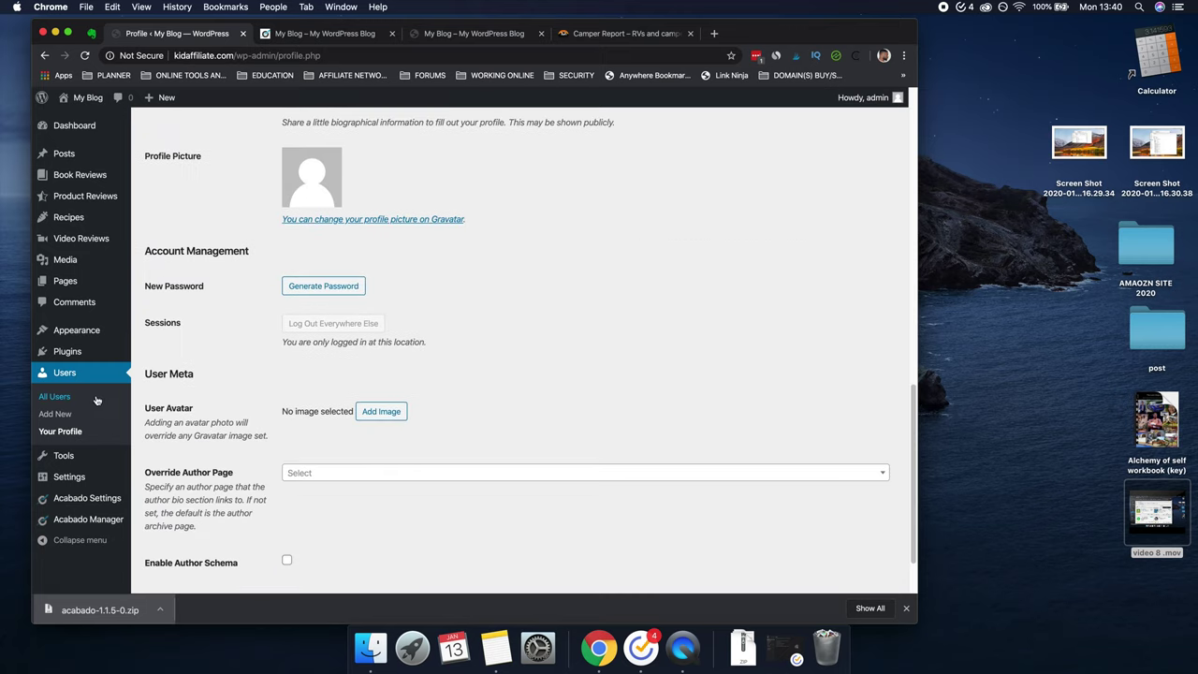
{"action": "scroll", "coordinate": [89, 442], "scroll_direction": "down", "scroll_amount": 1}
Open General Settings and try Author as the new-user default role, then revert to Subscriber.
{"action": "mouse_move", "coordinate": [71, 457]}
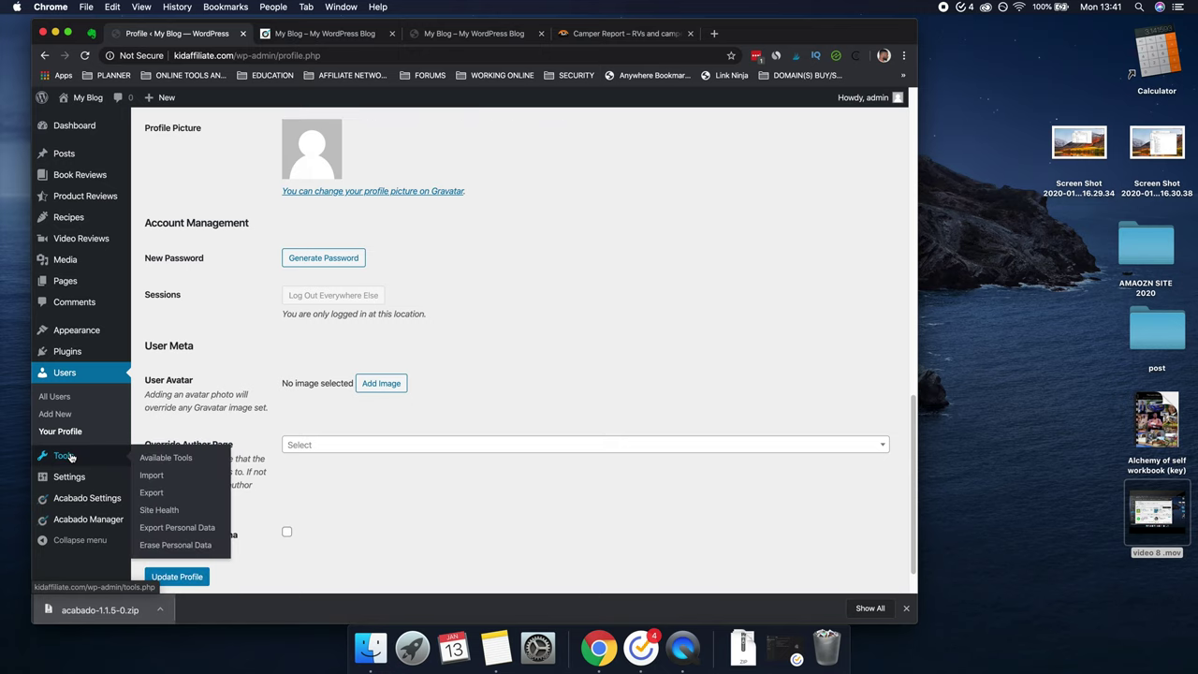
{"action": "mouse_move", "coordinate": [71, 478]}
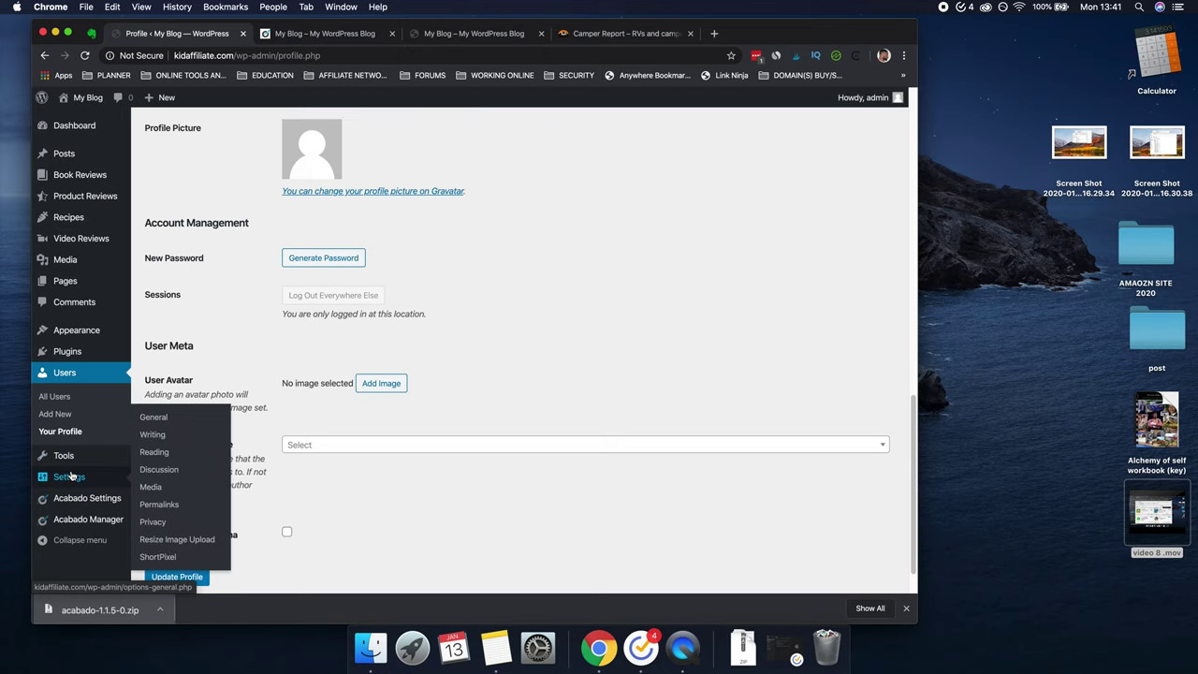
{"action": "left_click", "coordinate": [166, 416]}
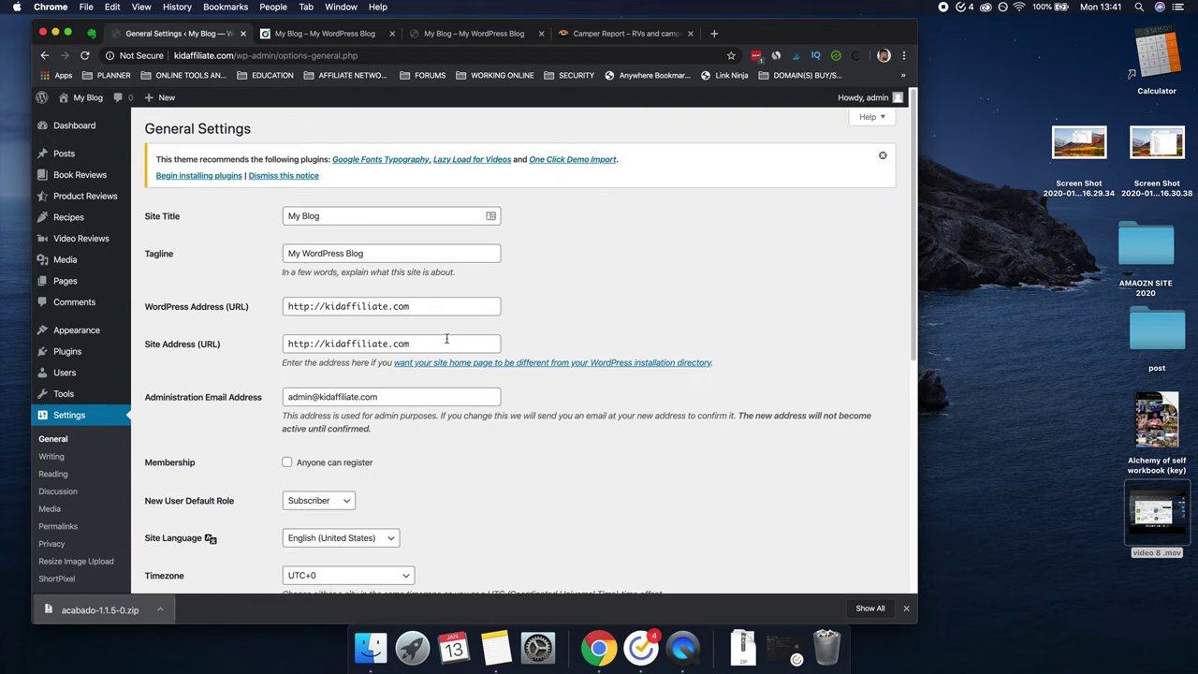
{"action": "scroll", "coordinate": [456, 460], "scroll_direction": "down", "scroll_amount": 4}
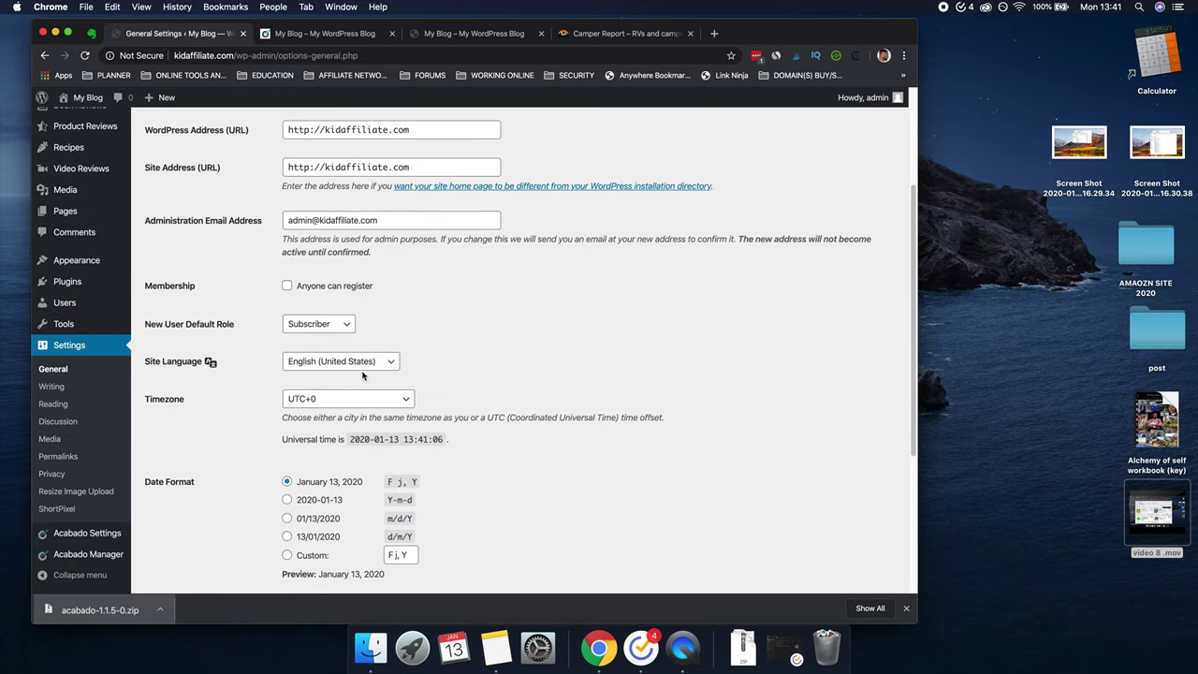
{"action": "left_click", "coordinate": [338, 326]}
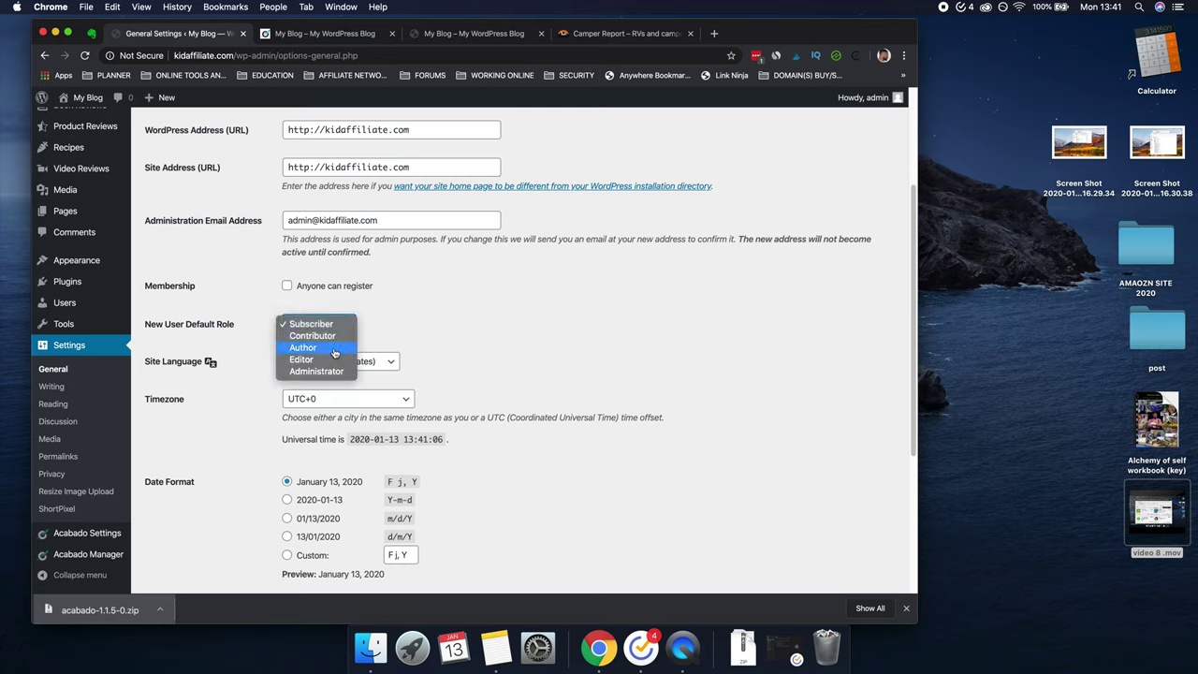
{"action": "left_click", "coordinate": [335, 349]}
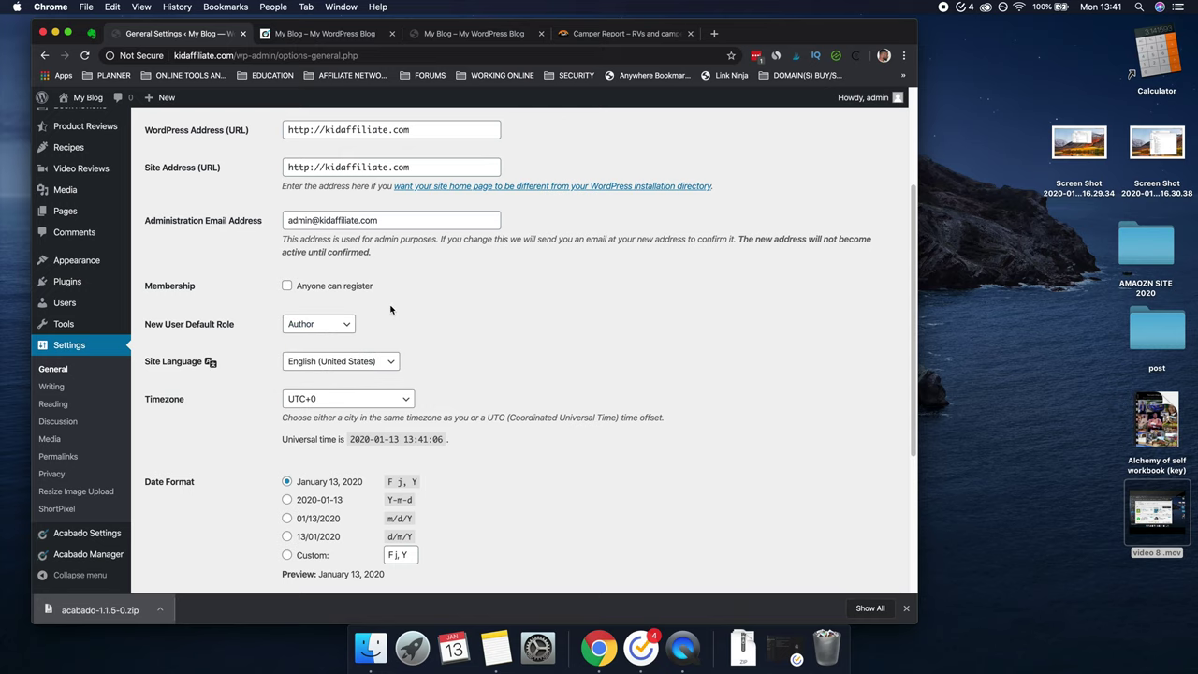
{"action": "scroll", "coordinate": [391, 398], "scroll_direction": "down", "scroll_amount": 5}
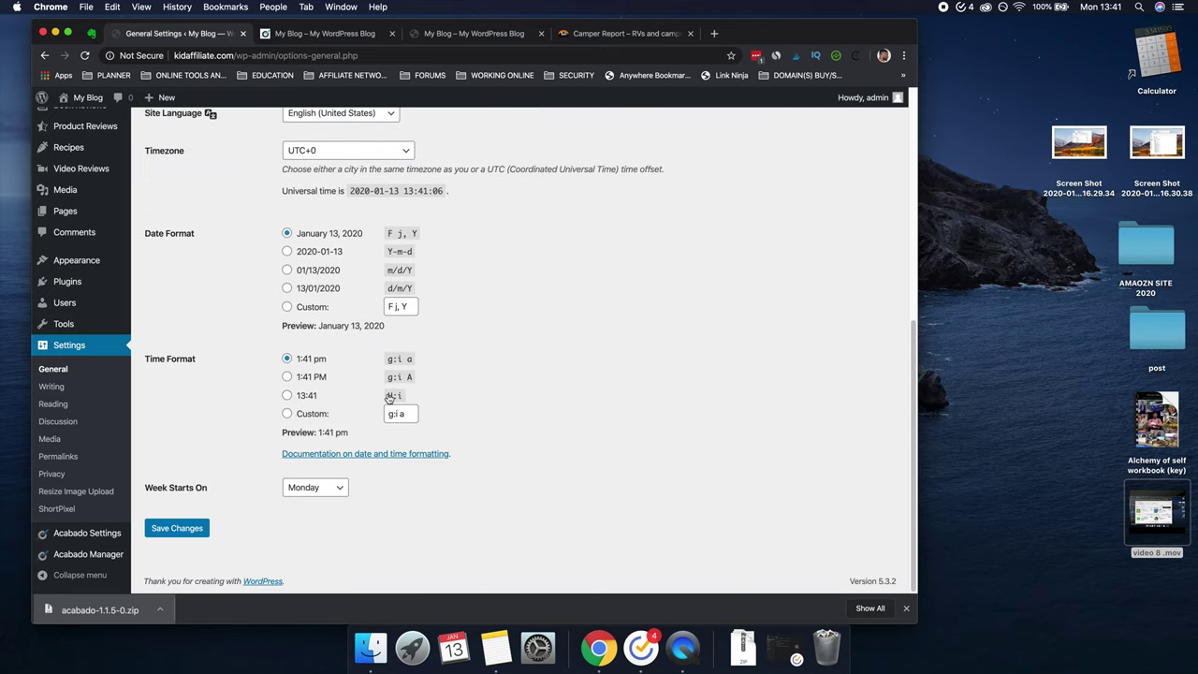
{"action": "scroll", "coordinate": [390, 398], "scroll_direction": "up", "scroll_amount": 6}
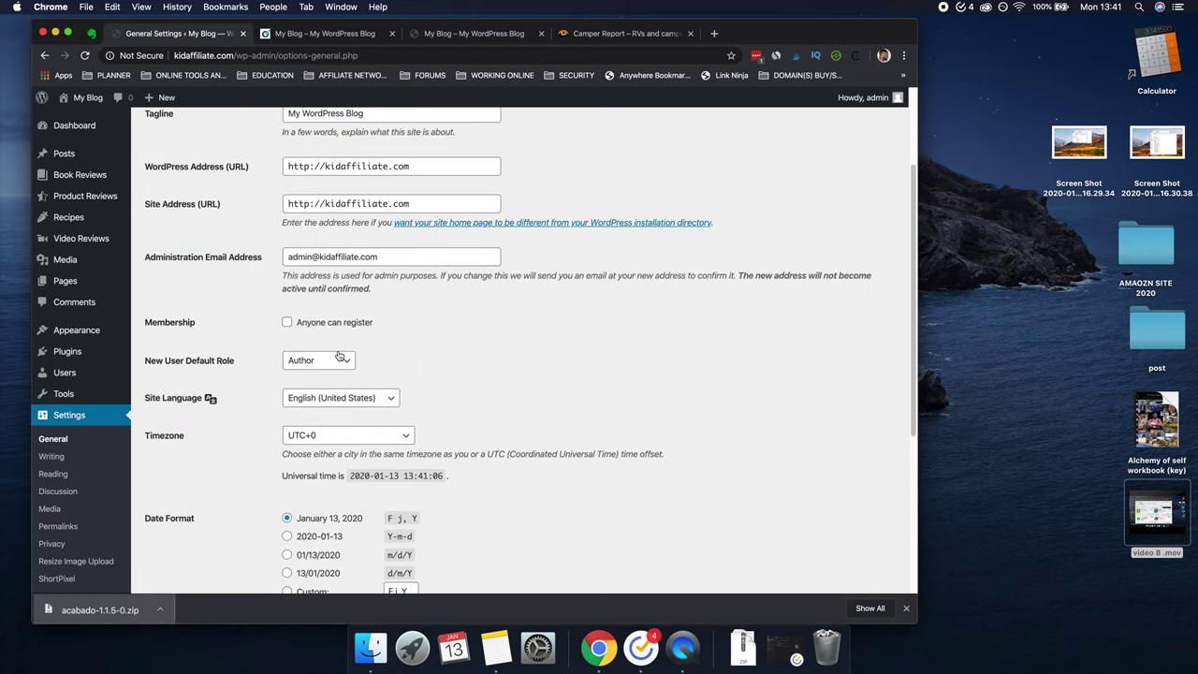
{"action": "left_click", "coordinate": [340, 357]}
{"action": "left_click", "coordinate": [340, 335]}
Keep Subscriber as default role and review the UTC+0 timezone and Monday week start.
{"action": "mouse_move", "coordinate": [92, 383]}
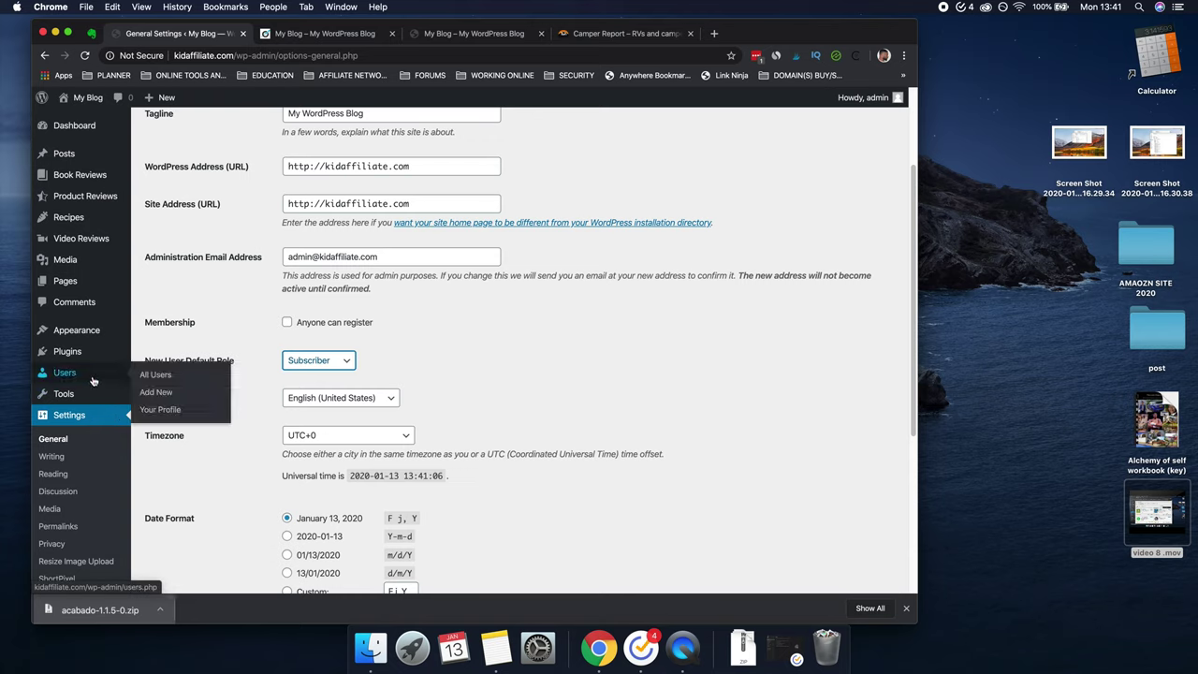
{"action": "left_click", "coordinate": [326, 363]}
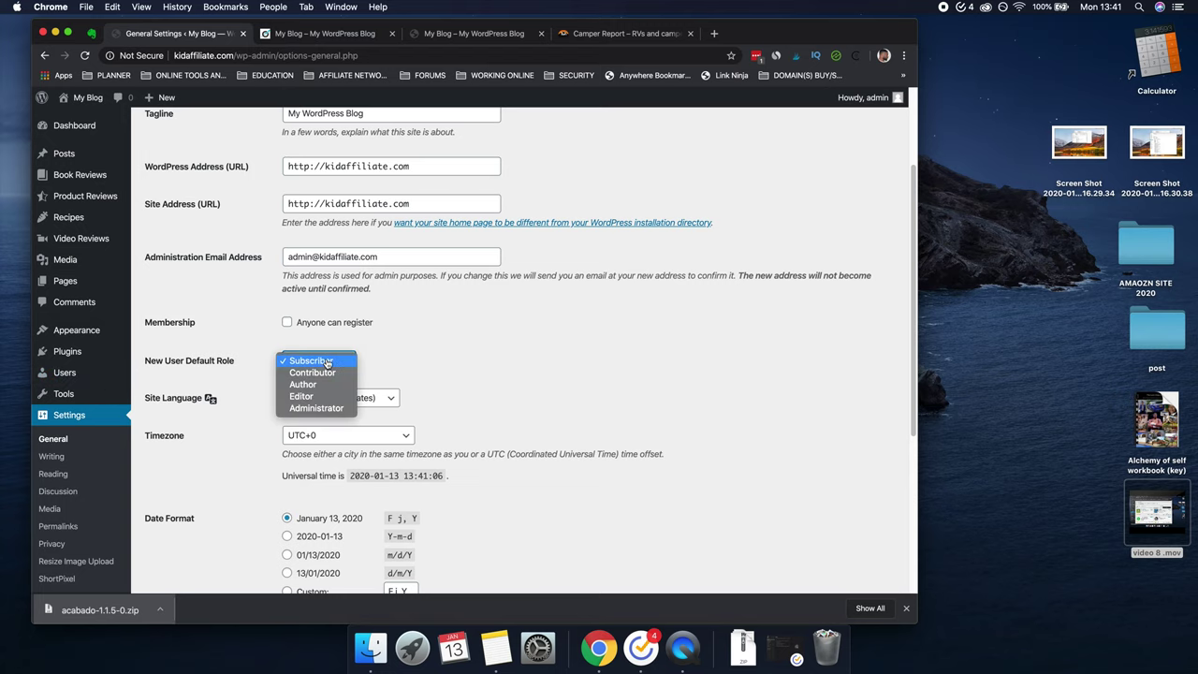
{"action": "left_click", "coordinate": [238, 312]}
{"action": "scroll", "coordinate": [412, 553], "scroll_direction": "up", "scroll_amount": 5}
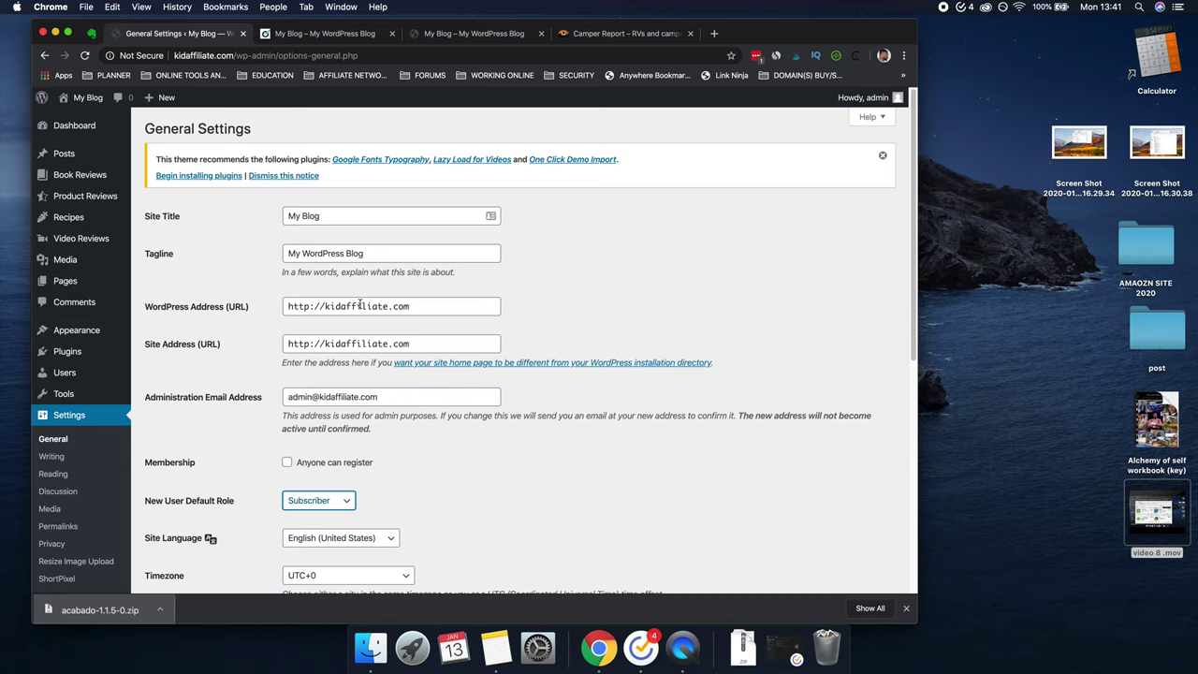
{"action": "scroll", "coordinate": [319, 452], "scroll_direction": "down", "scroll_amount": 8}
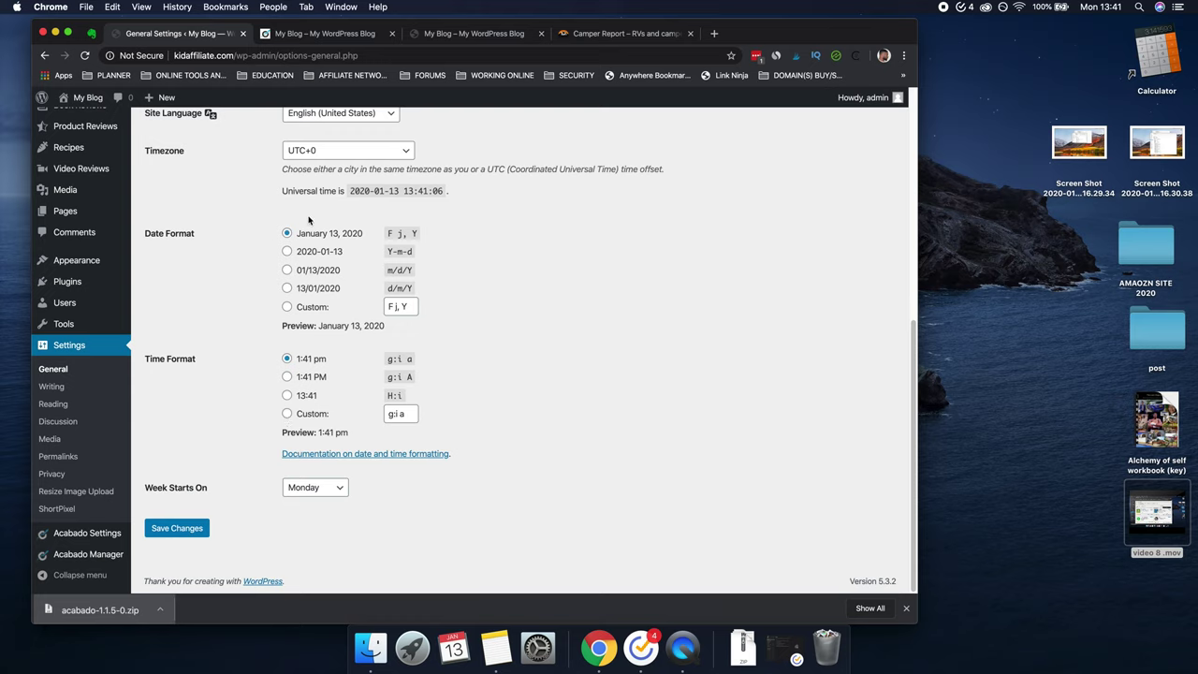
{"action": "left_click", "coordinate": [365, 153]}
{"action": "left_click", "coordinate": [365, 150]}
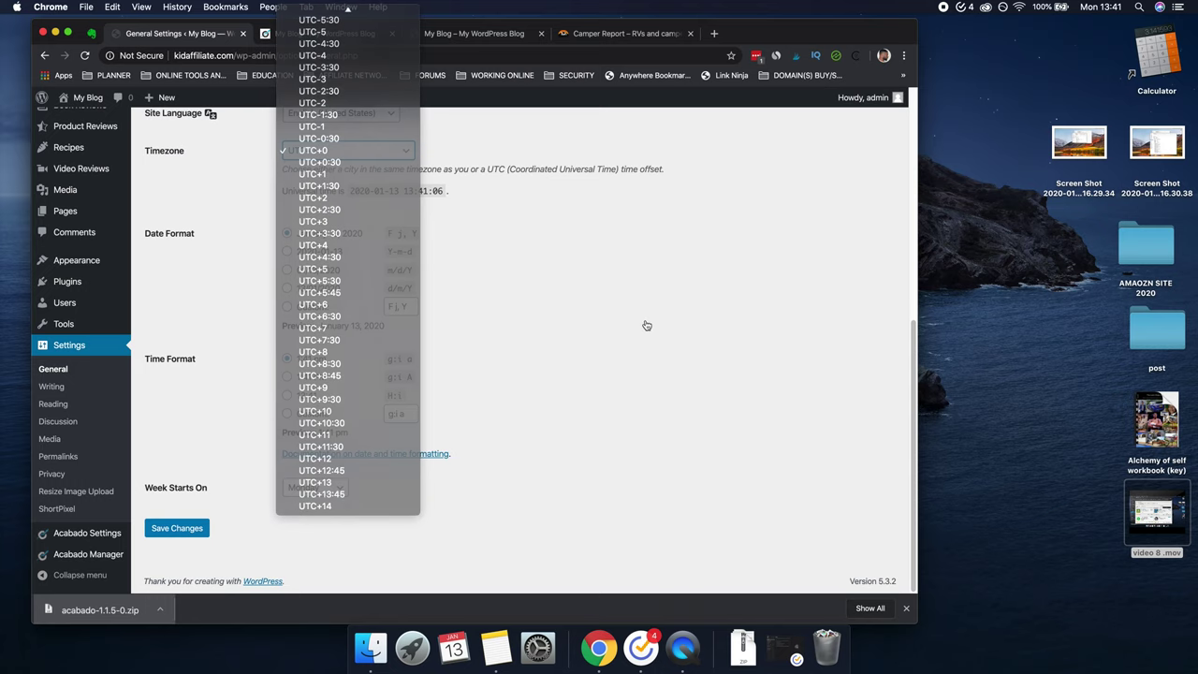
{"action": "scroll", "coordinate": [414, 326], "scroll_direction": "up", "scroll_amount": 1}
{"action": "left_click", "coordinate": [383, 133]}
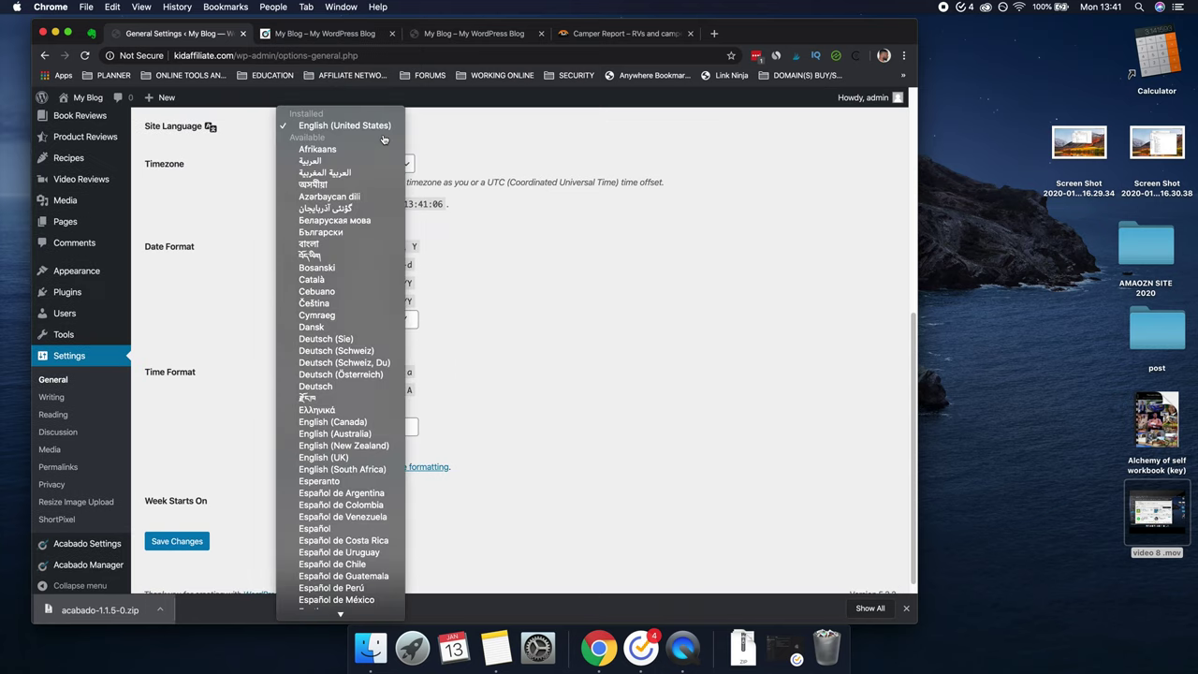
{"action": "scroll", "coordinate": [346, 468], "scroll_direction": "down", "scroll_amount": 1}
{"action": "left_click", "coordinate": [337, 604]}
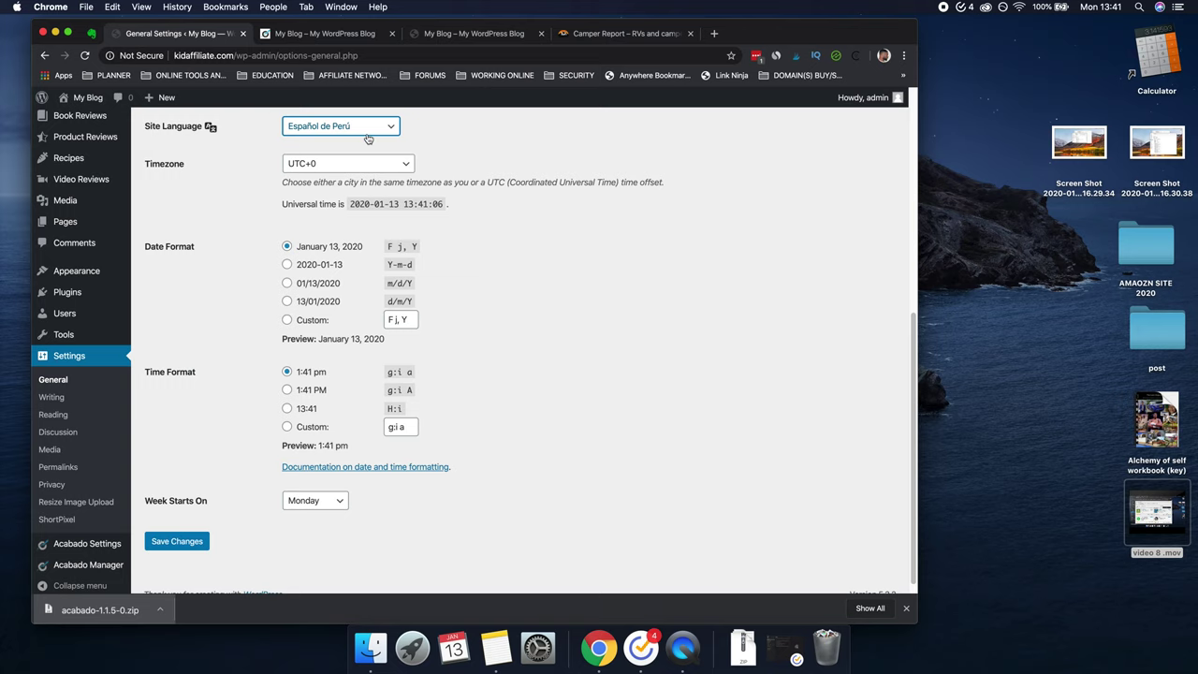
{"action": "left_click", "coordinate": [368, 133]}
{"action": "scroll", "coordinate": [382, 281], "scroll_direction": "down", "scroll_amount": 5}
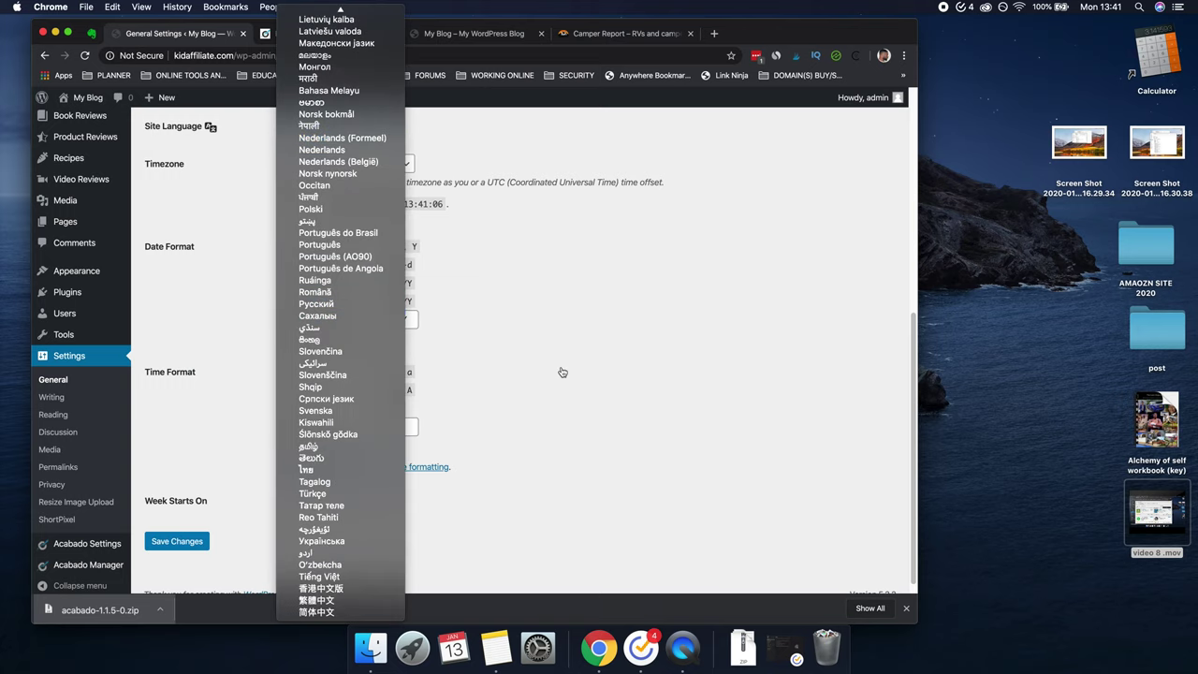
{"action": "scroll", "coordinate": [327, 398], "scroll_direction": "up", "scroll_amount": 6}
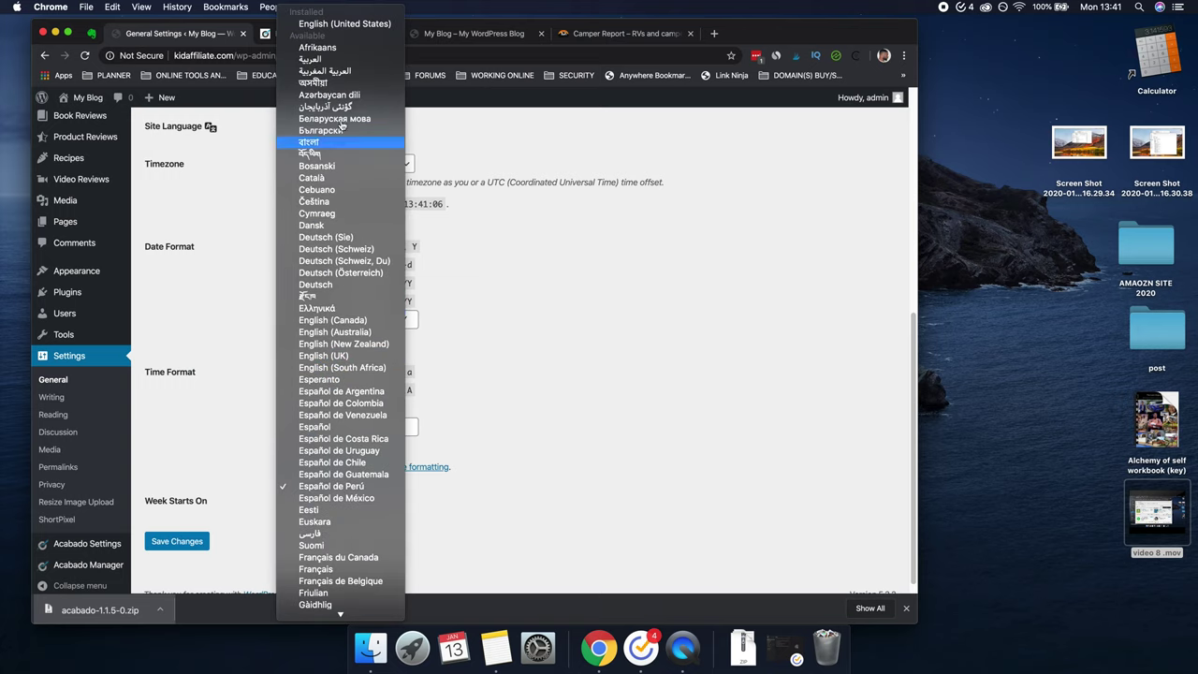
{"action": "left_click", "coordinate": [379, 24]}
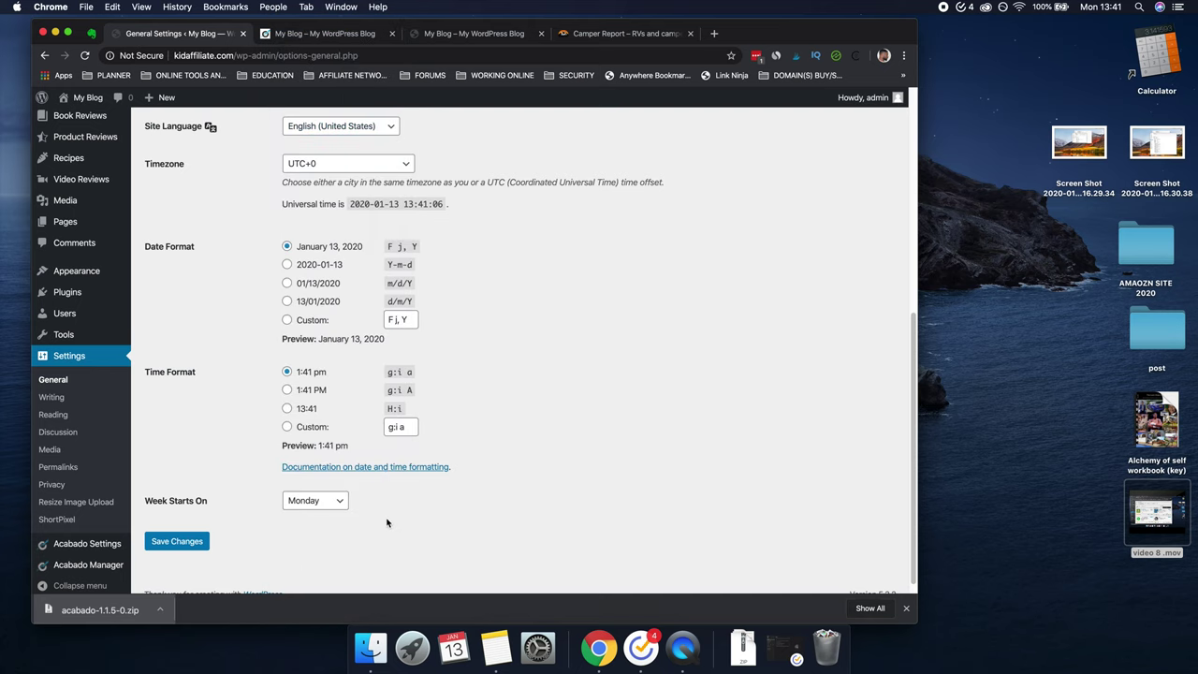
{"action": "scroll", "coordinate": [386, 523], "scroll_direction": "up", "scroll_amount": 9}
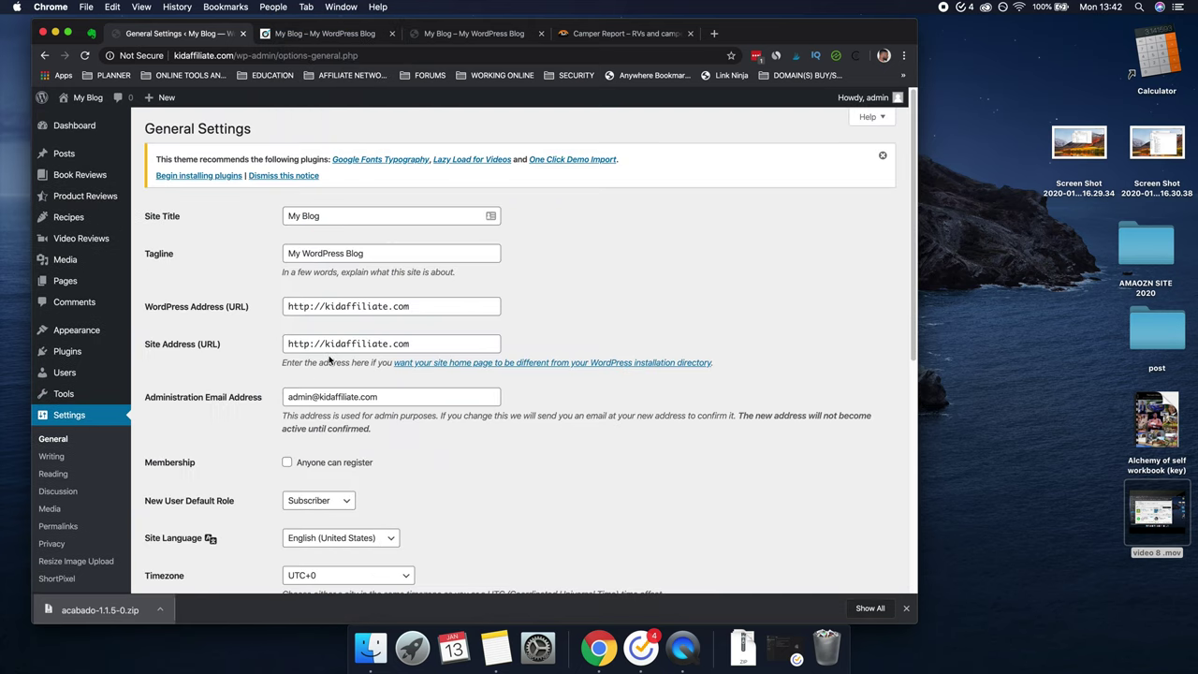
{"action": "left_click", "coordinate": [323, 307]}
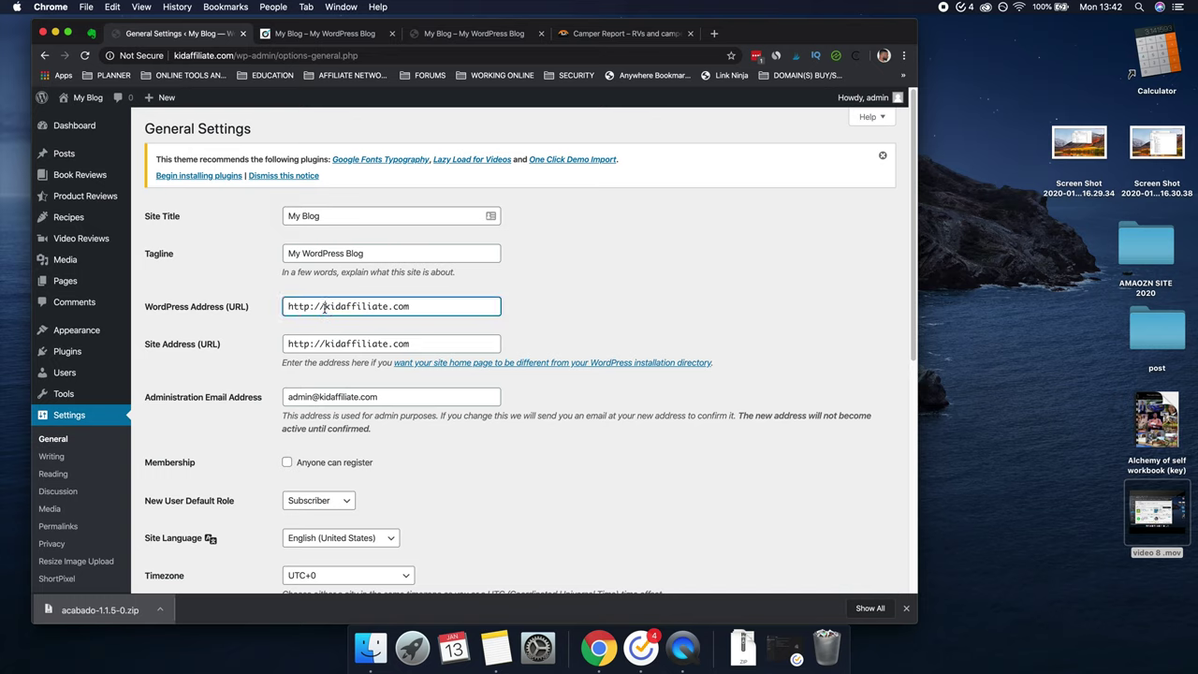
{"action": "left_click_drag", "start_coordinate": [327, 306], "coordinate": [438, 309]}
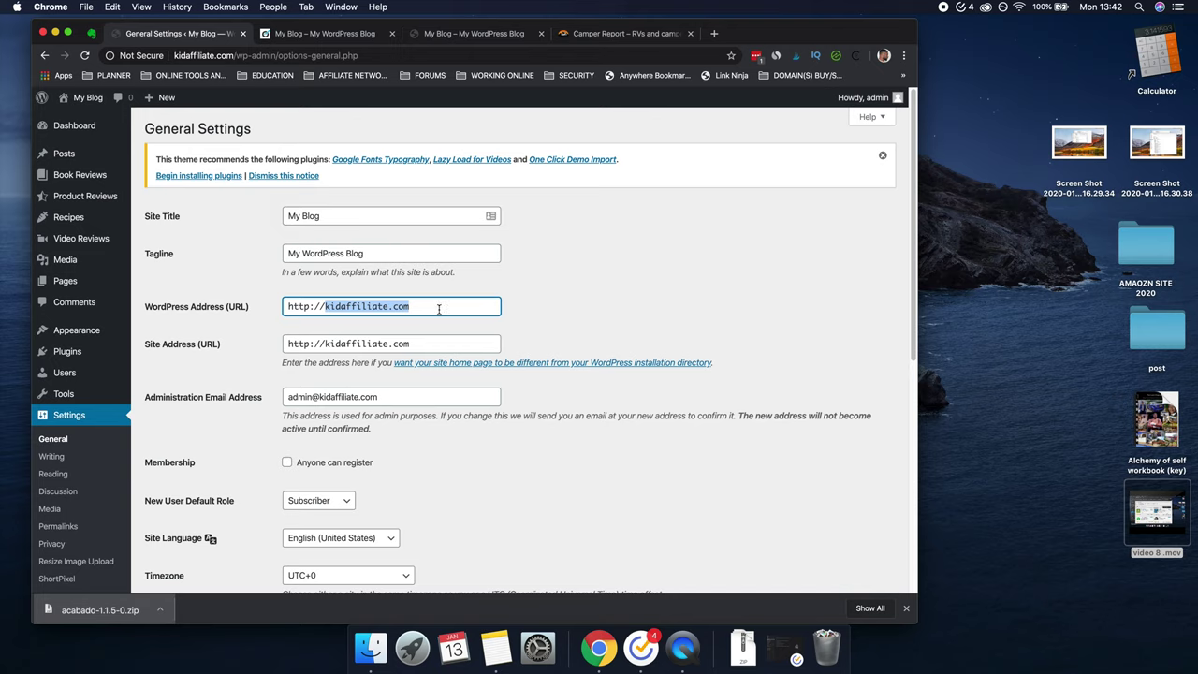
{"action": "left_click", "coordinate": [324, 306]}
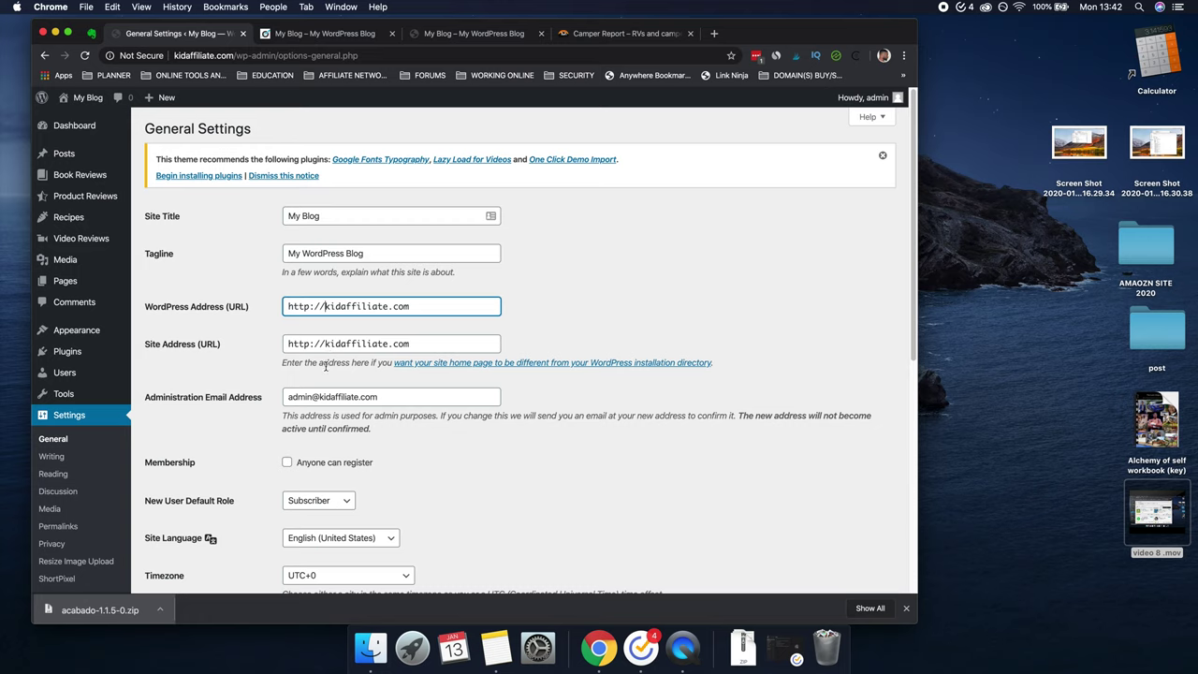
{"action": "left_click_drag", "start_coordinate": [379, 395], "coordinate": [312, 394]}
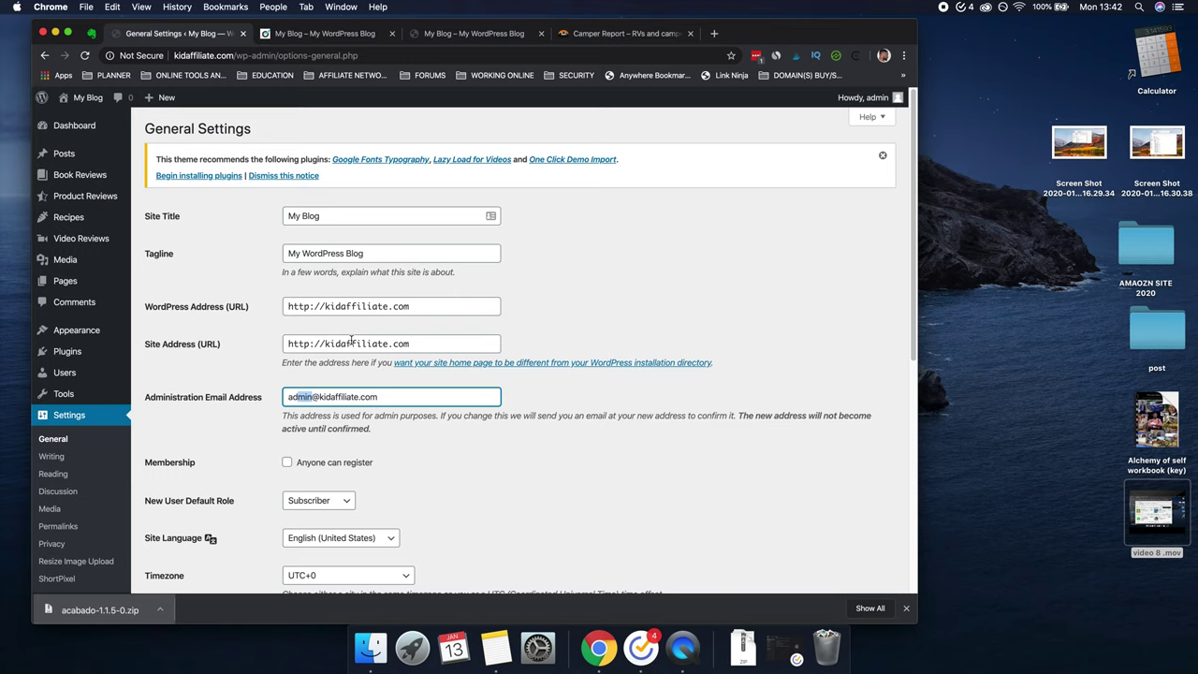
{"action": "left_click_drag", "start_coordinate": [325, 343], "coordinate": [459, 359]}
{"action": "left_click", "coordinate": [630, 439]}
{"action": "scroll", "coordinate": [302, 507], "scroll_direction": "down", "scroll_amount": 5}
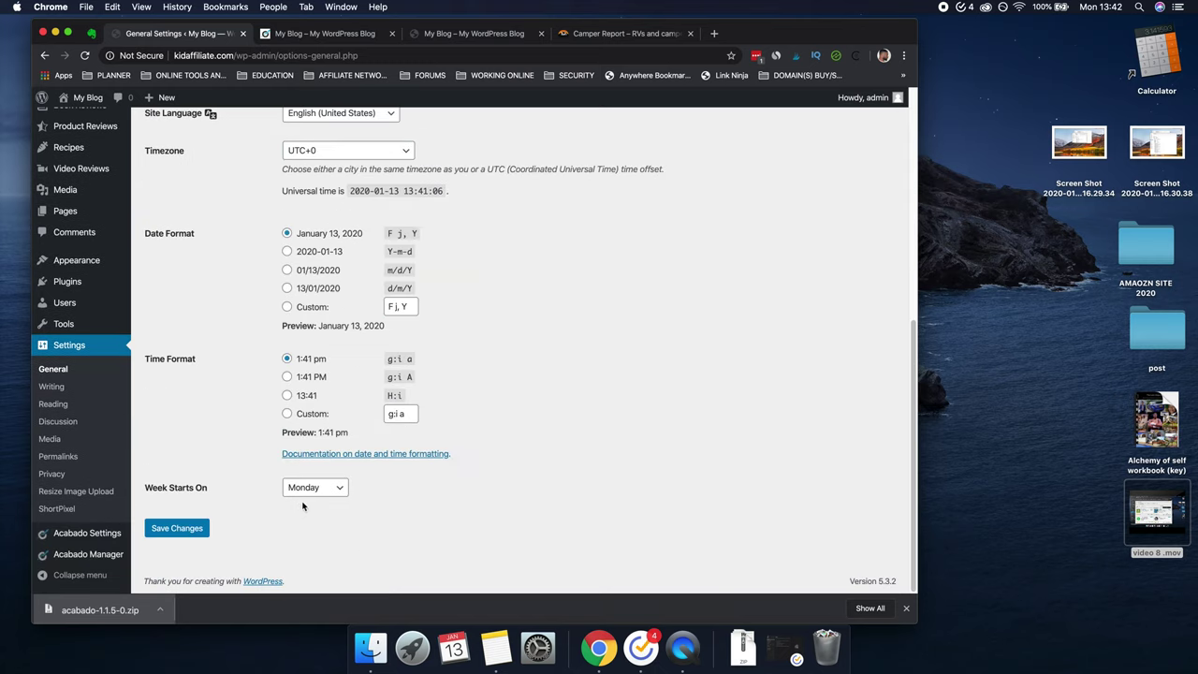
In Writing Settings, keep Uncategorized as default post category and Standard as default post format.
{"action": "left_click", "coordinate": [61, 387]}
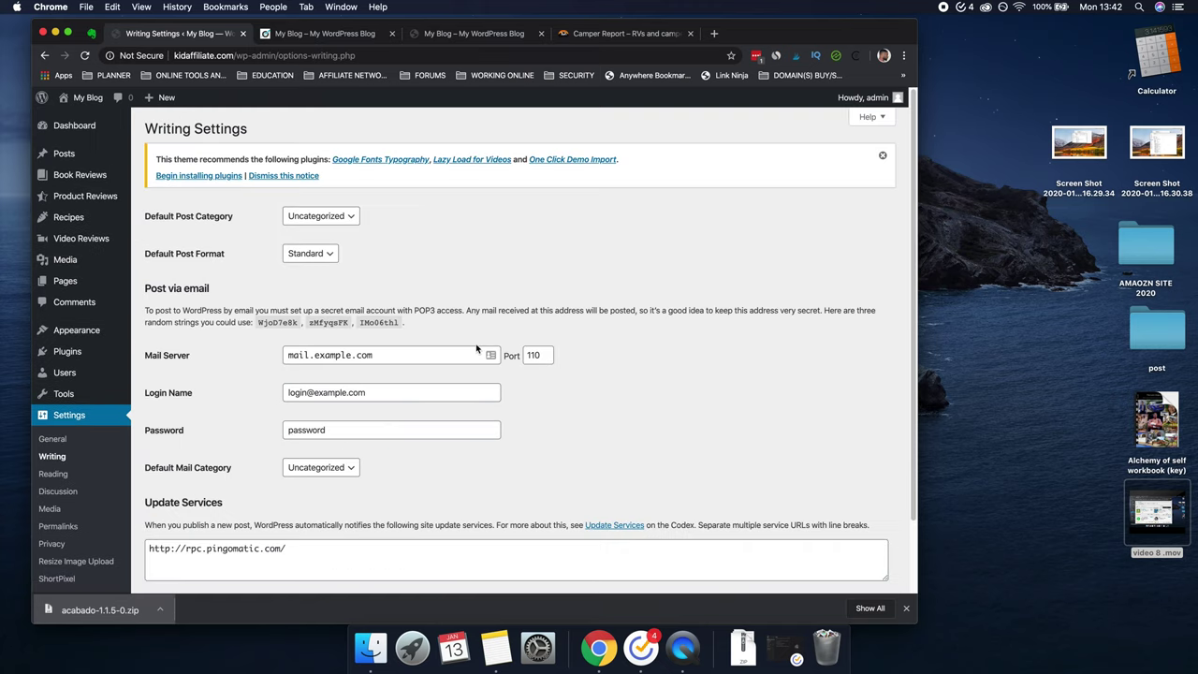
{"action": "scroll", "coordinate": [364, 443], "scroll_direction": "down", "scroll_amount": 2}
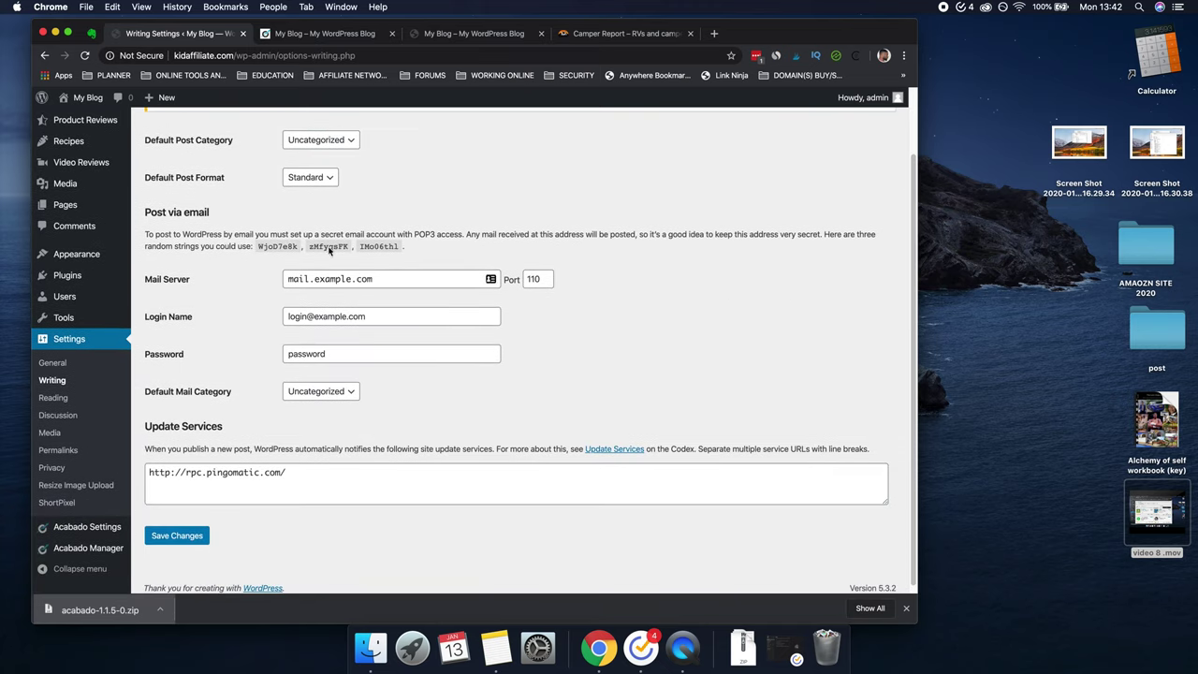
{"action": "scroll", "coordinate": [328, 154], "scroll_direction": "up", "scroll_amount": 1}
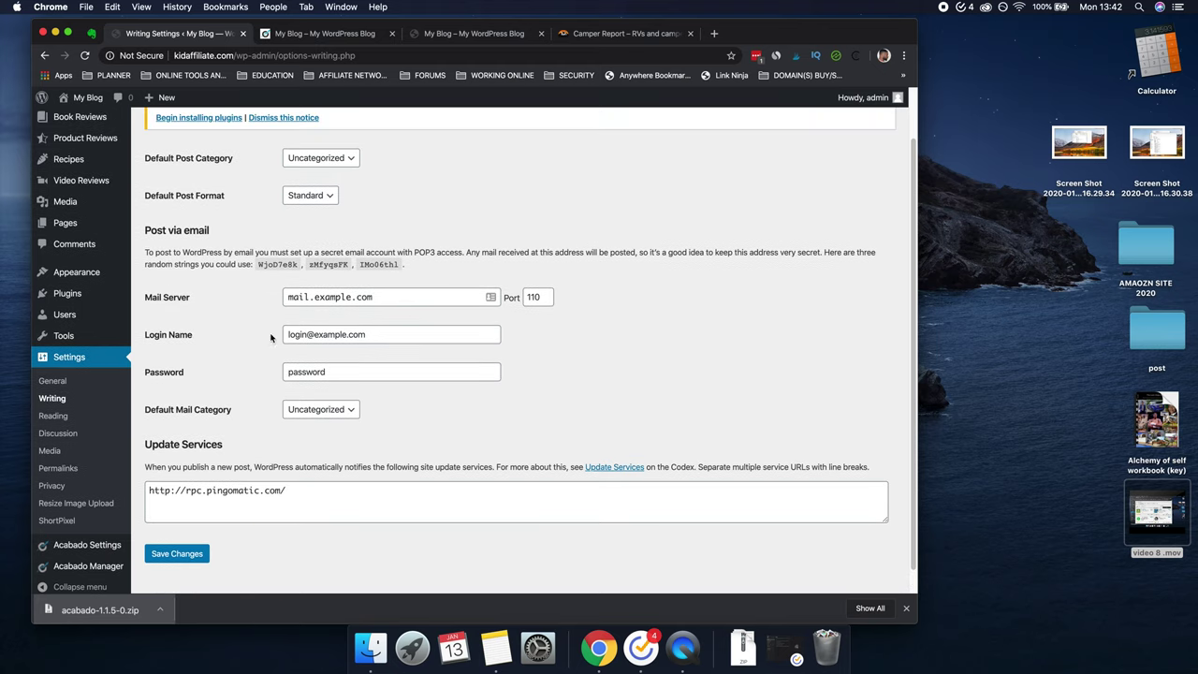
{"action": "left_click", "coordinate": [326, 167]}
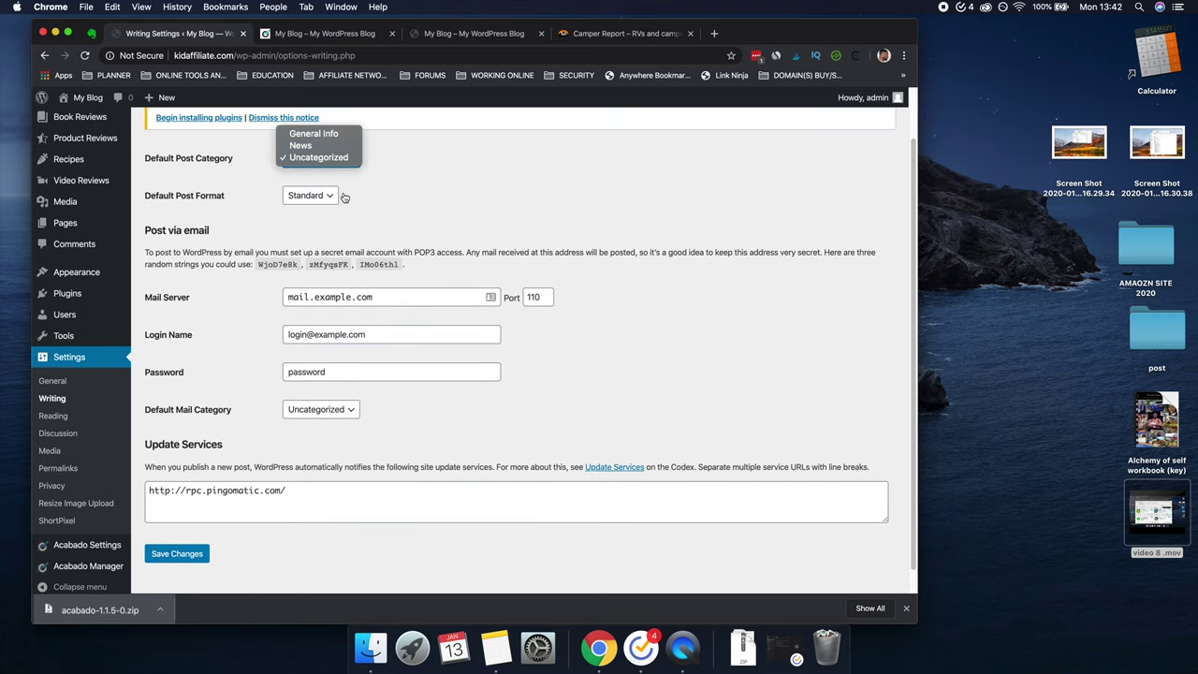
{"action": "left_click", "coordinate": [410, 170]}
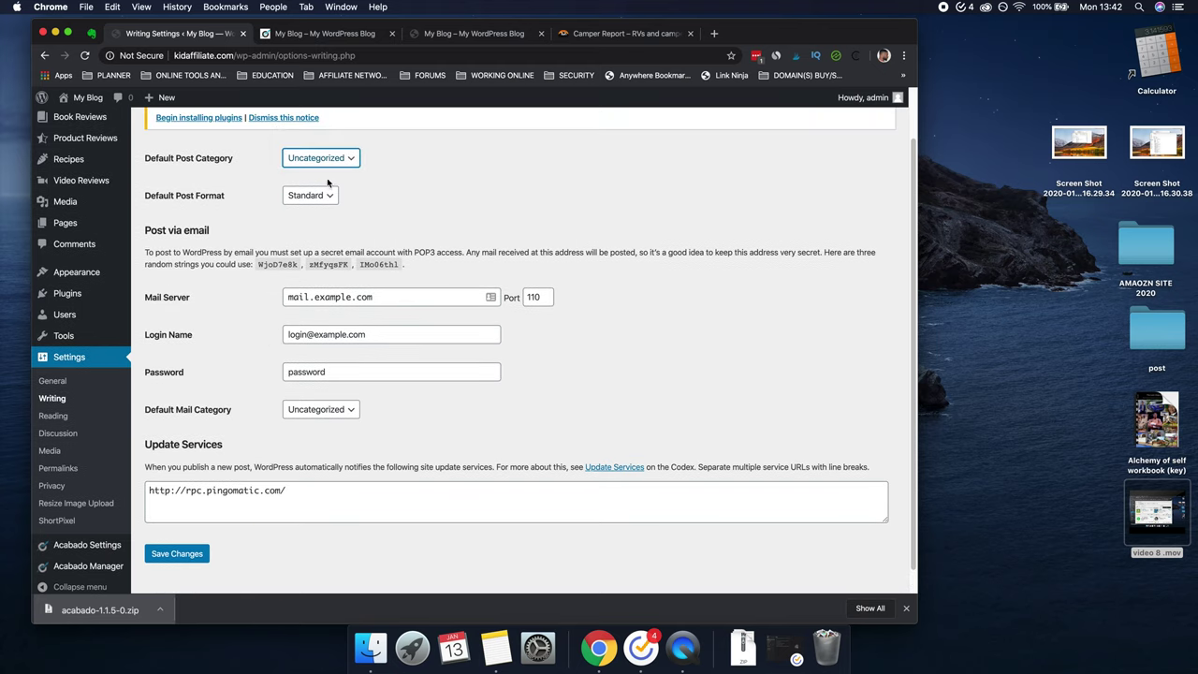
{"action": "left_click", "coordinate": [329, 200]}
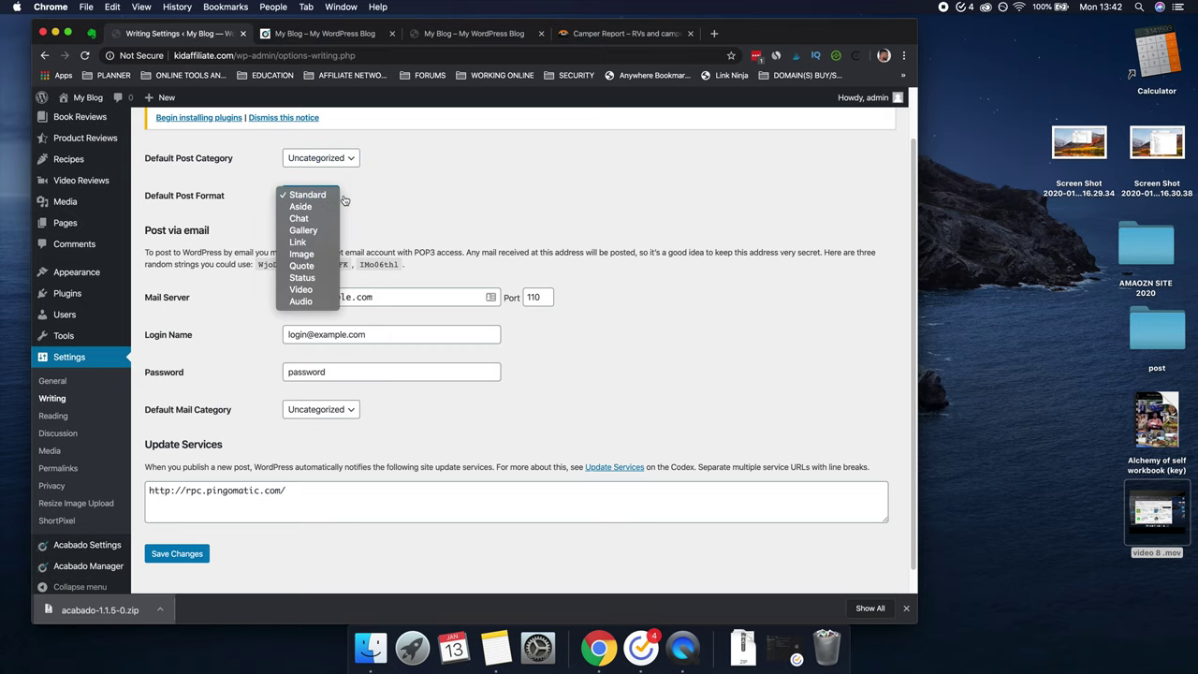
{"action": "left_click", "coordinate": [388, 205]}
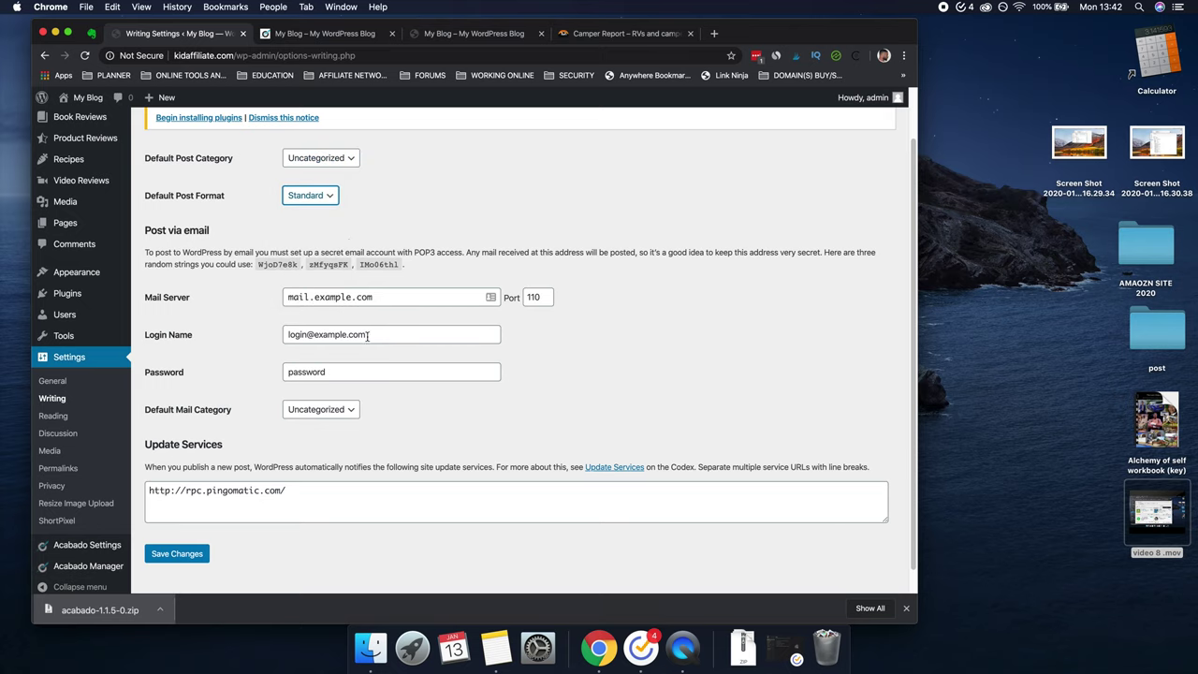
{"action": "scroll", "coordinate": [403, 516], "scroll_direction": "down", "scroll_amount": 1}
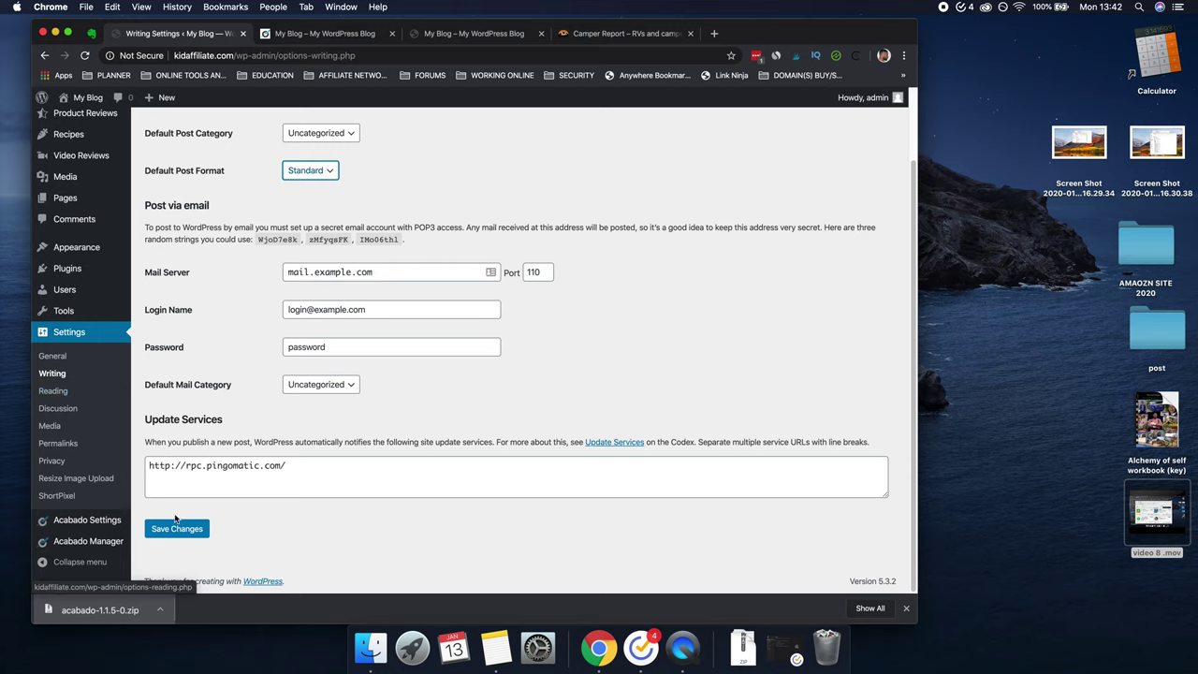
Open Reading Settings, then preview the live site's front page and its navigation menu.
{"action": "left_click", "coordinate": [52, 391]}
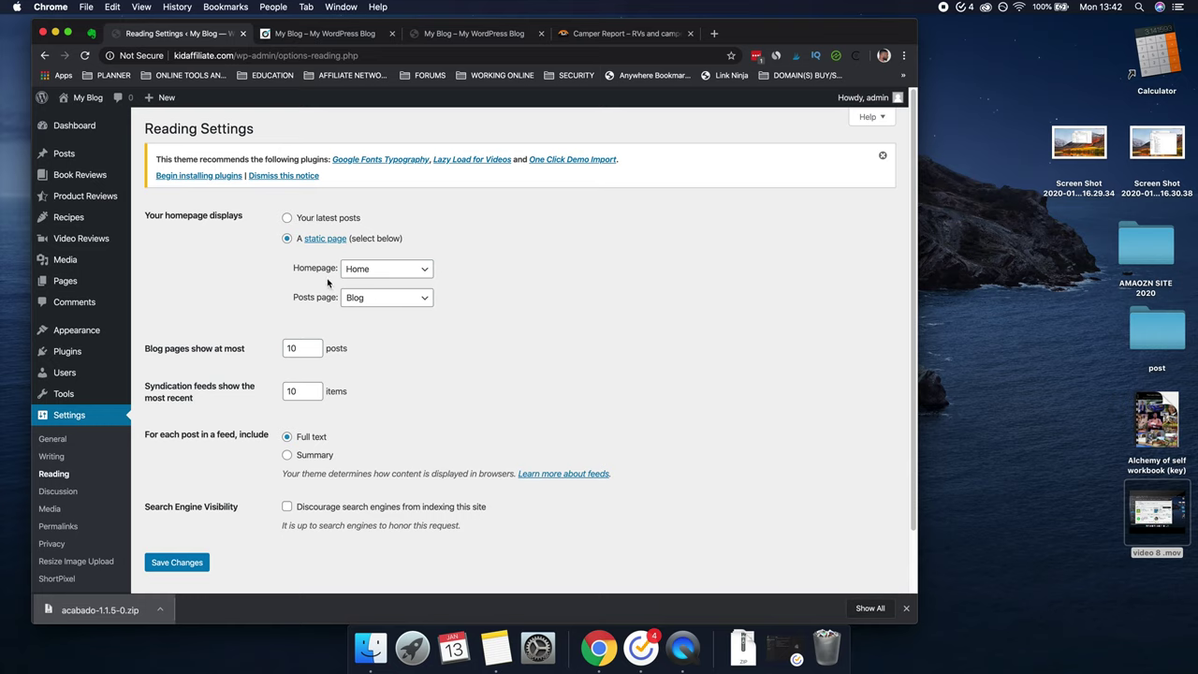
{"action": "left_click", "coordinate": [306, 42]}
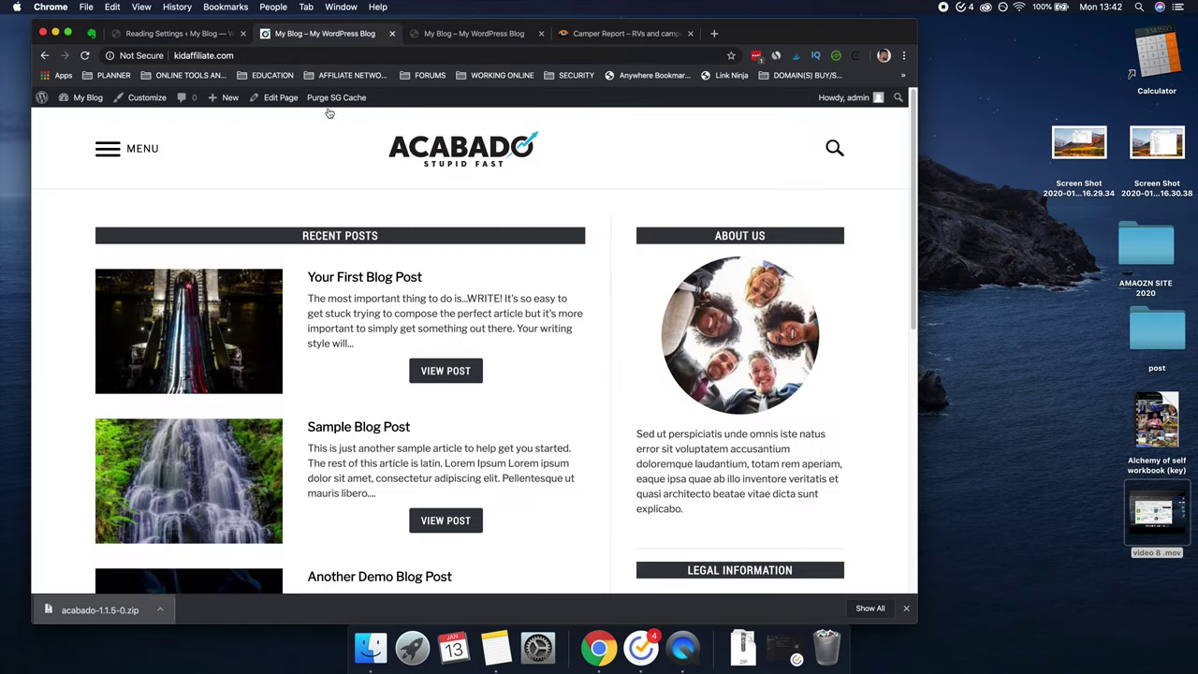
{"action": "scroll", "coordinate": [364, 396], "scroll_direction": "down", "scroll_amount": 5}
{"action": "scroll", "coordinate": [364, 396], "scroll_direction": "up", "scroll_amount": 5}
{"action": "left_click", "coordinate": [132, 148]}
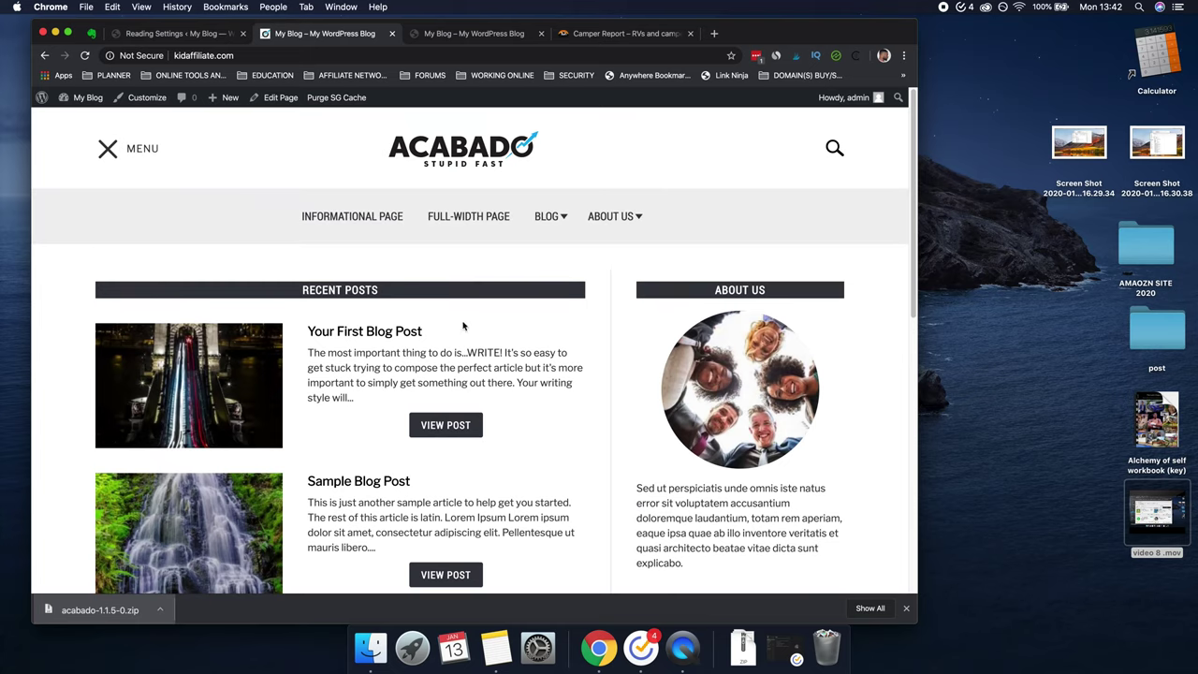
{"action": "left_click", "coordinate": [201, 36]}
Keep Blog as the posts page and Home as the static homepage.
{"action": "left_click", "coordinate": [403, 300]}
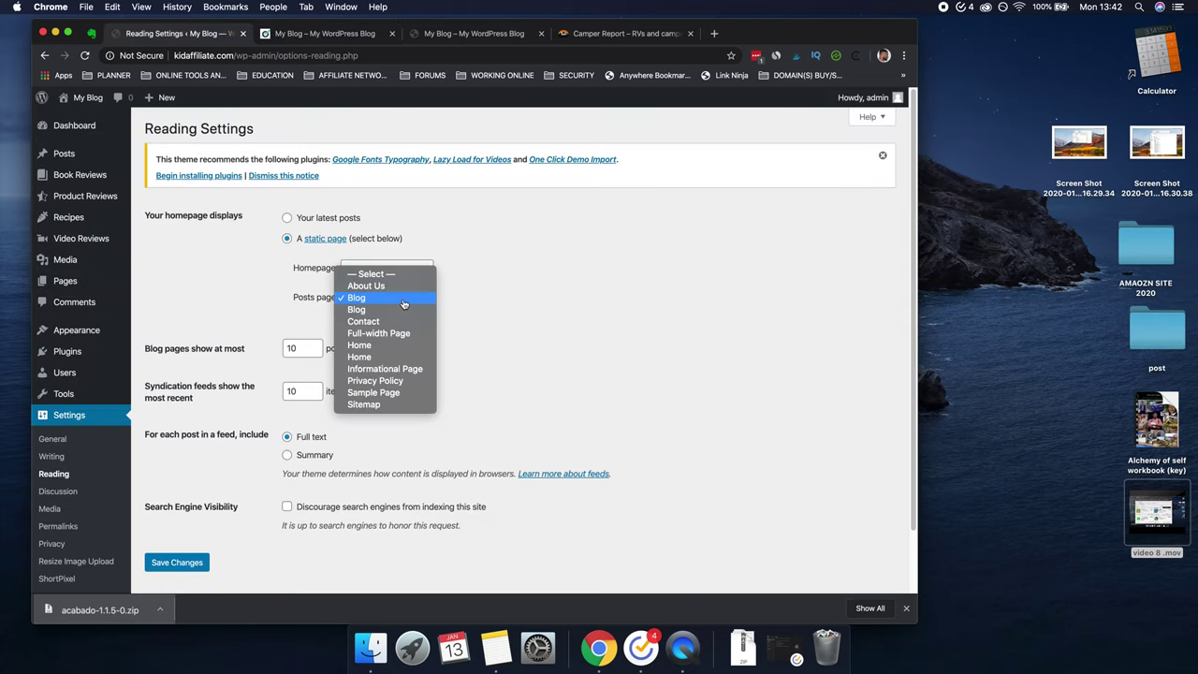
{"action": "left_click", "coordinate": [395, 300]}
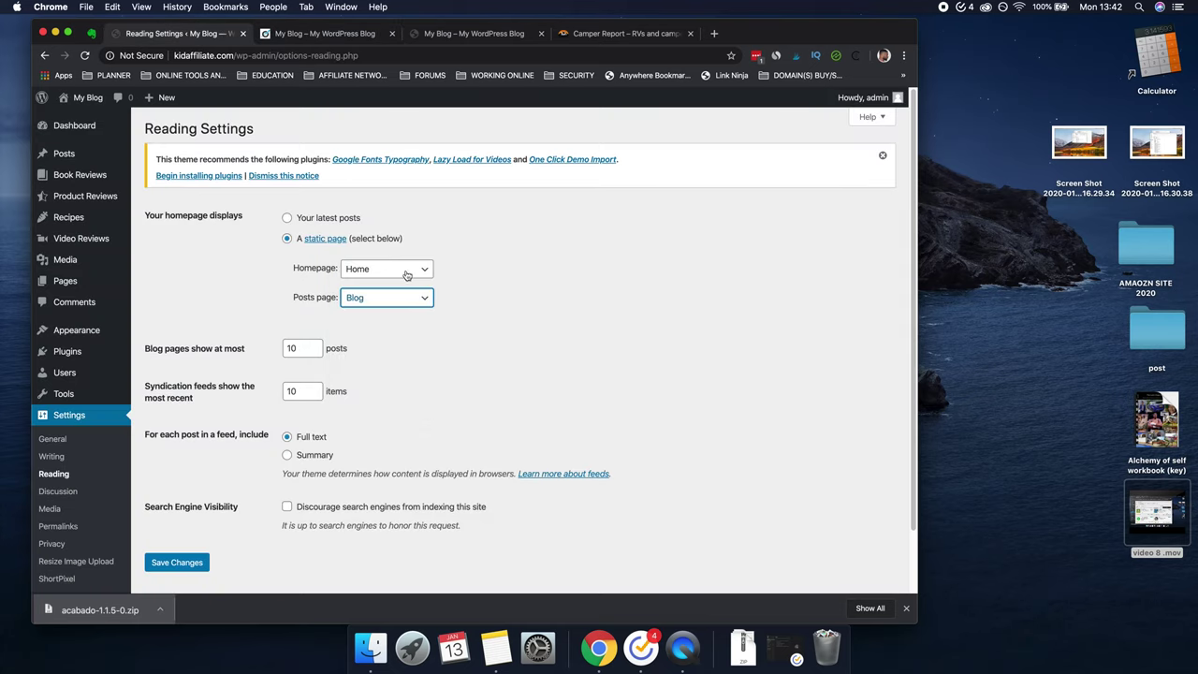
{"action": "left_click", "coordinate": [407, 271]}
{"action": "left_click", "coordinate": [407, 268]}
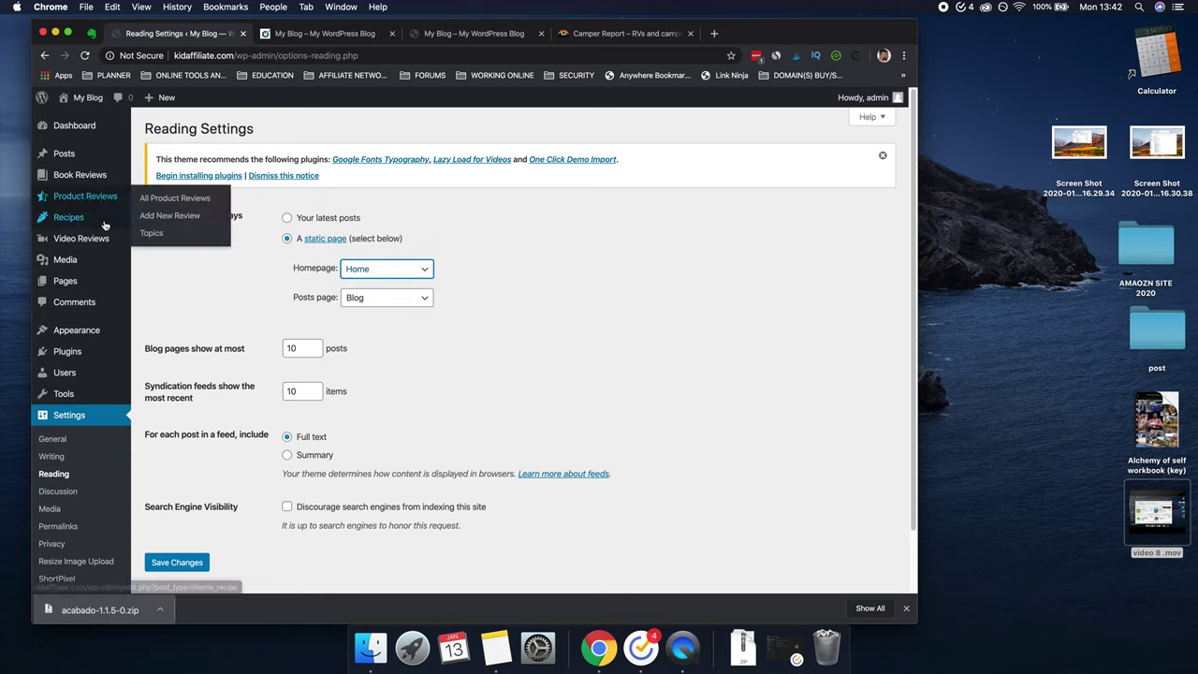
Review the remaining Reading Settings options further down the page.
{"action": "right_click", "coordinate": [89, 155]}
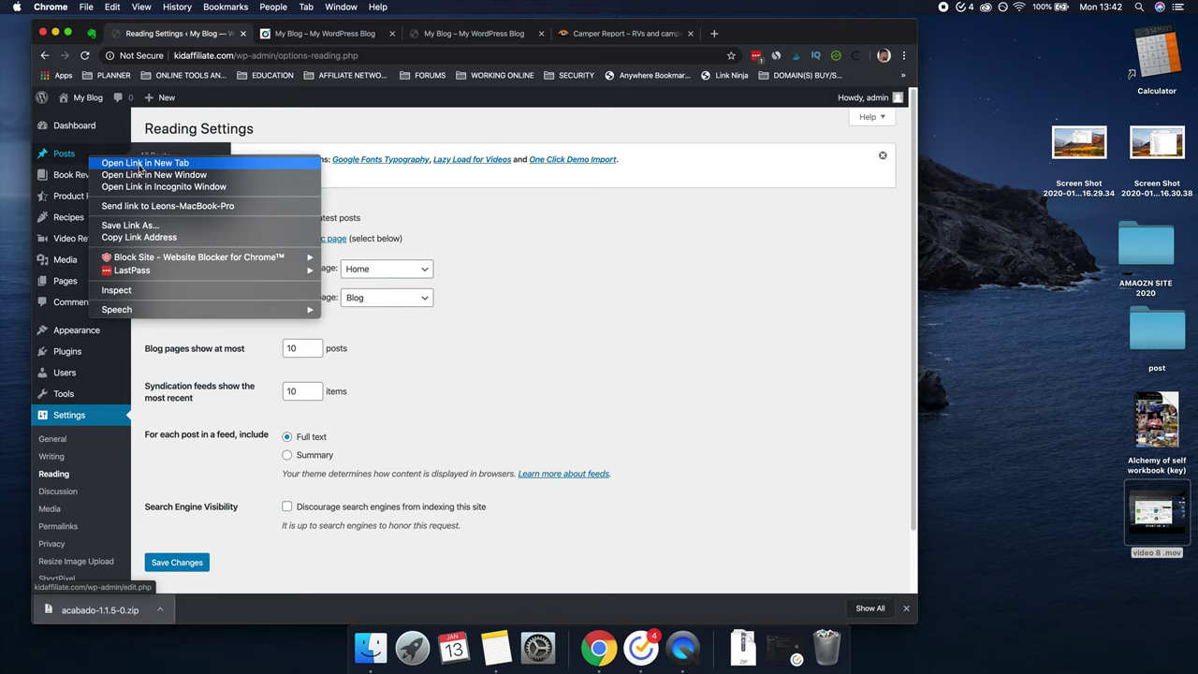
{"action": "left_click", "coordinate": [454, 225]}
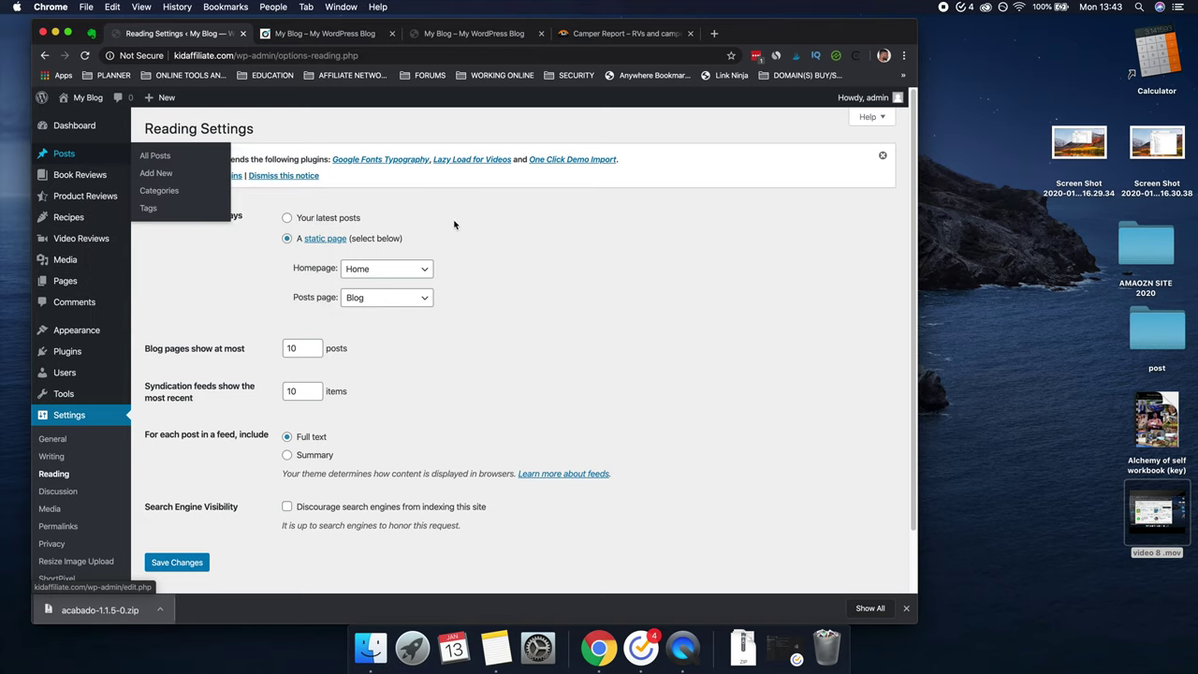
{"action": "mouse_move", "coordinate": [80, 282]}
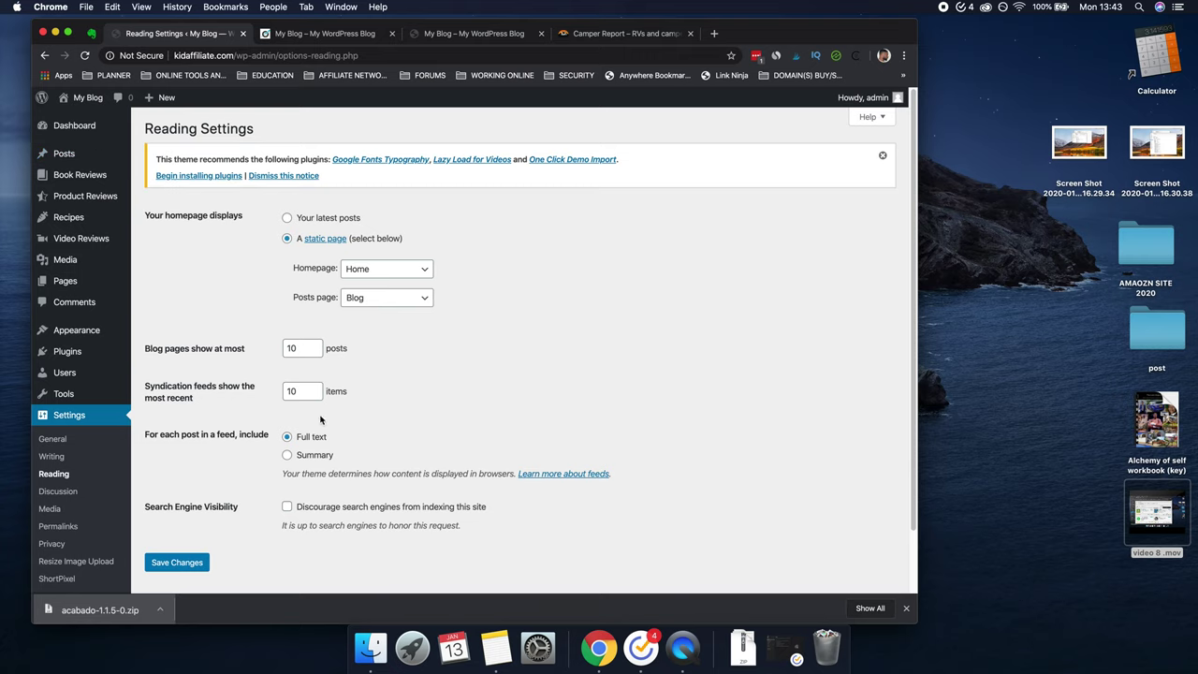
{"action": "scroll", "coordinate": [213, 452], "scroll_direction": "down", "scroll_amount": 1}
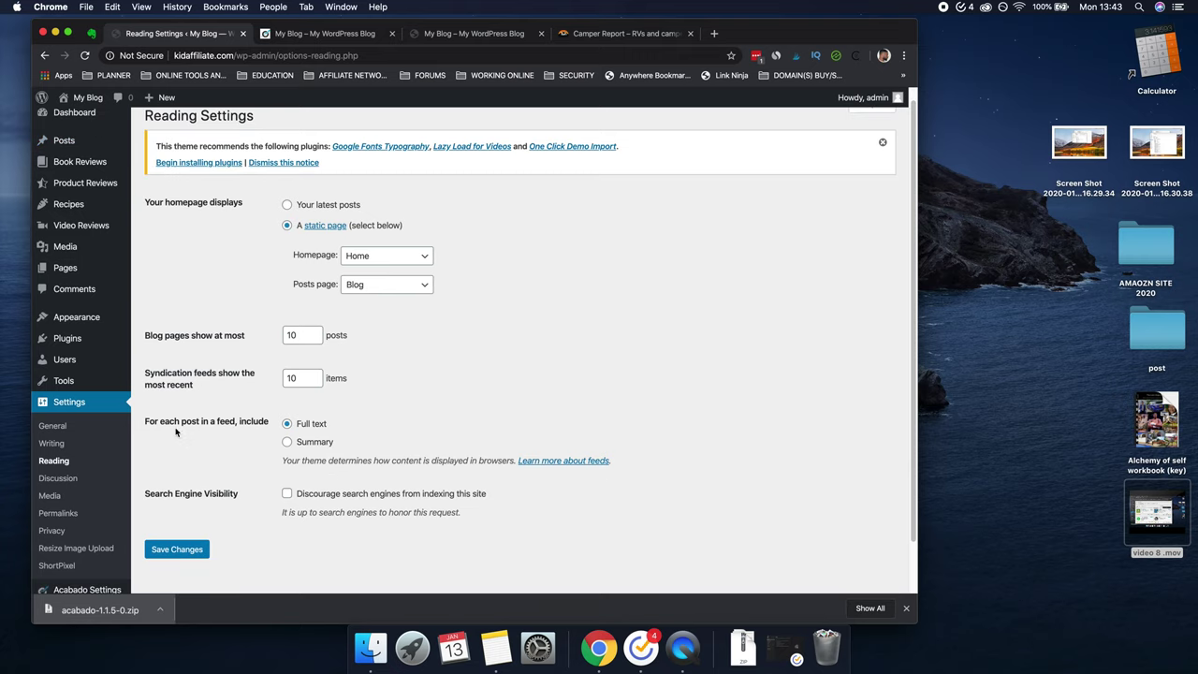
{"action": "left_click_drag", "start_coordinate": [165, 422], "coordinate": [249, 425]}
{"action": "left_click", "coordinate": [249, 425]}
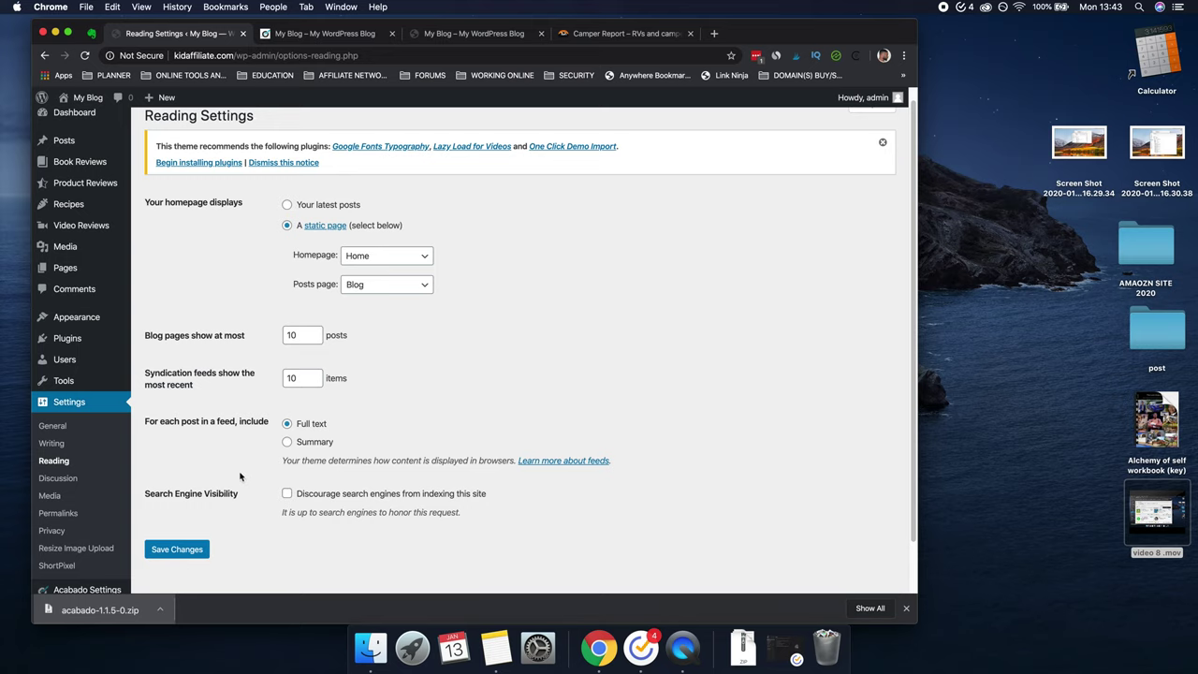
Save the reading settings with search engines still allowed to index the site.
{"action": "left_click", "coordinate": [288, 493]}
{"action": "left_click", "coordinate": [287, 493]}
{"action": "left_click", "coordinate": [173, 549]}
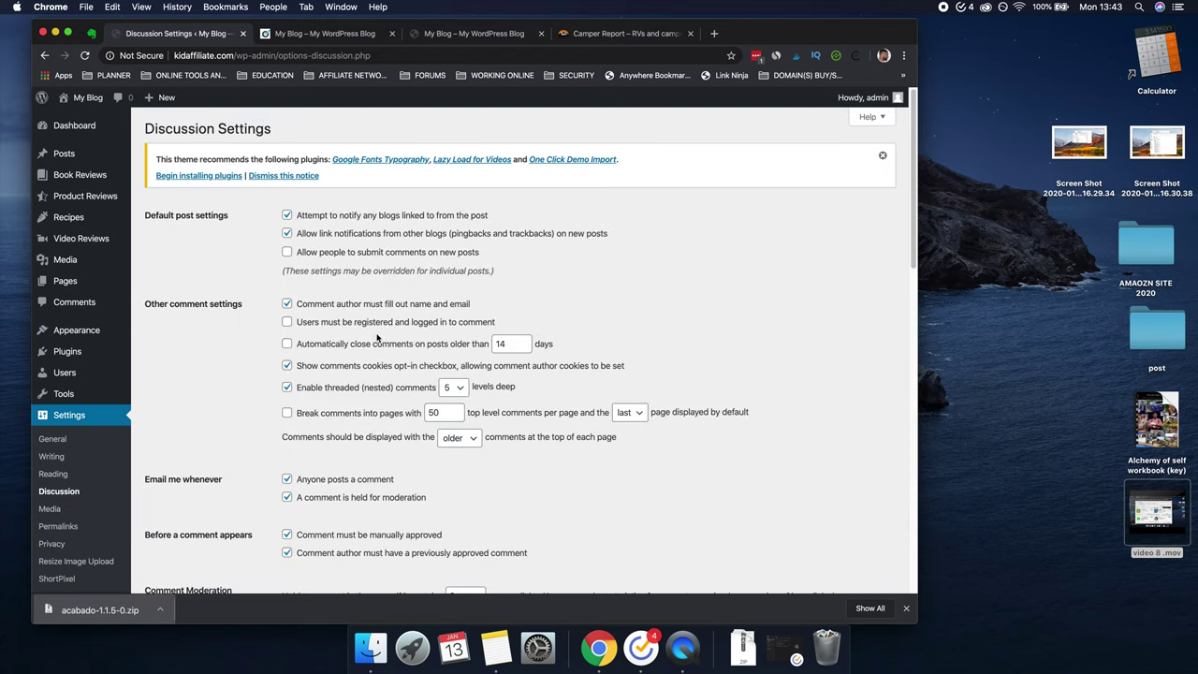
In Discussion settings, turn off link notifications from other blogs and allow comments on new posts.
{"action": "scroll", "coordinate": [354, 428], "scroll_direction": "down", "scroll_amount": 1}
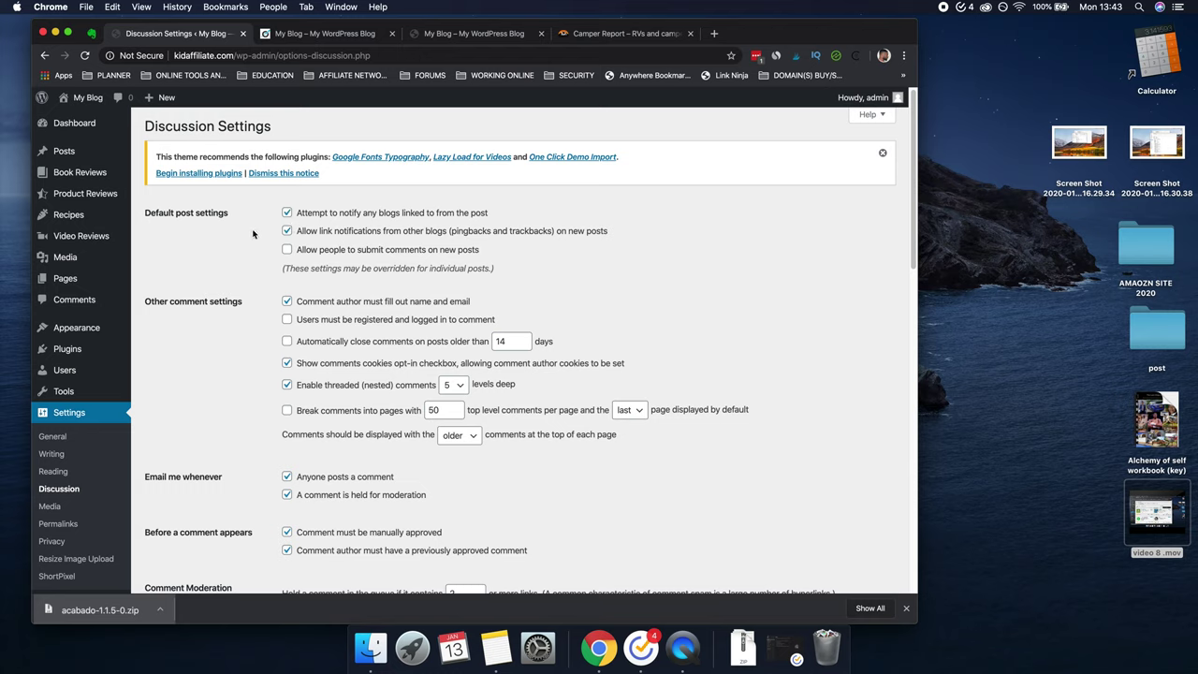
{"action": "left_click_drag", "start_coordinate": [148, 213], "coordinate": [243, 222]}
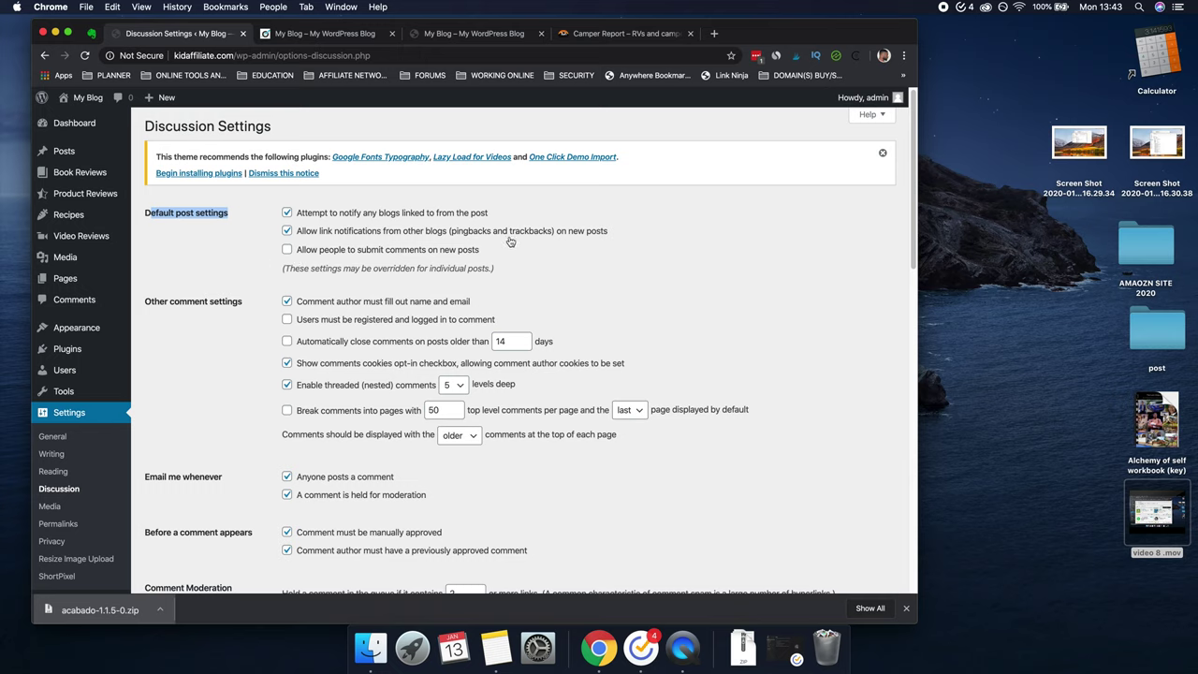
{"action": "left_click", "coordinate": [288, 231]}
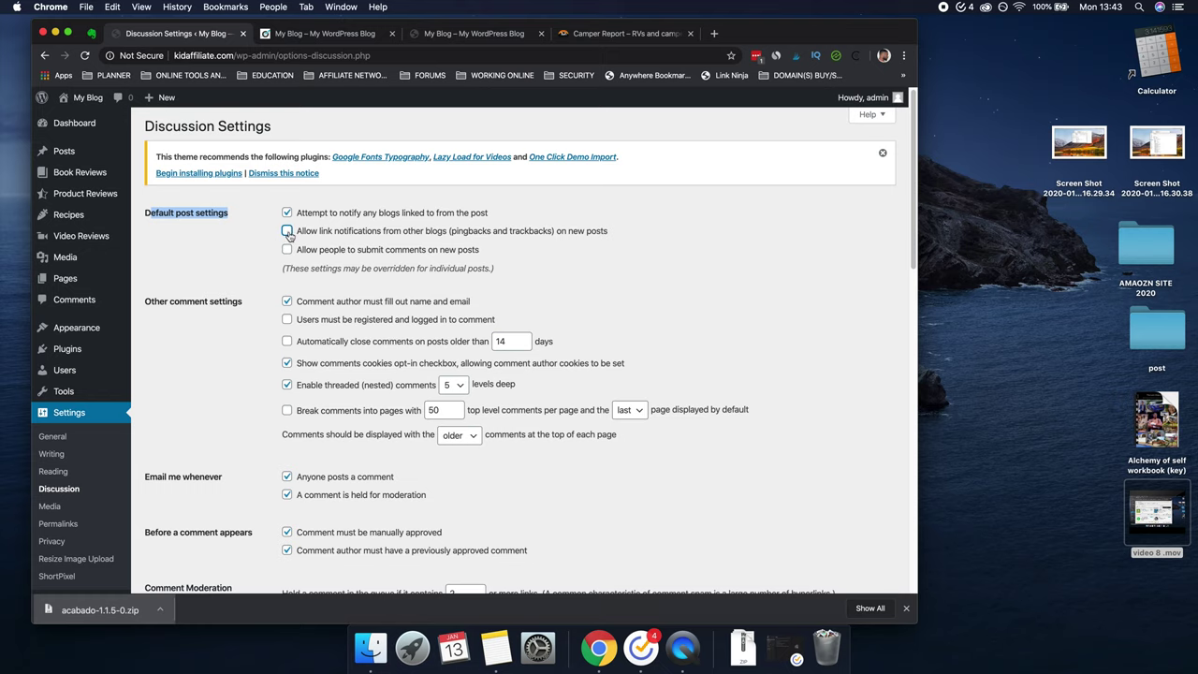
{"action": "left_click", "coordinate": [318, 261]}
{"action": "left_click", "coordinate": [287, 249]}
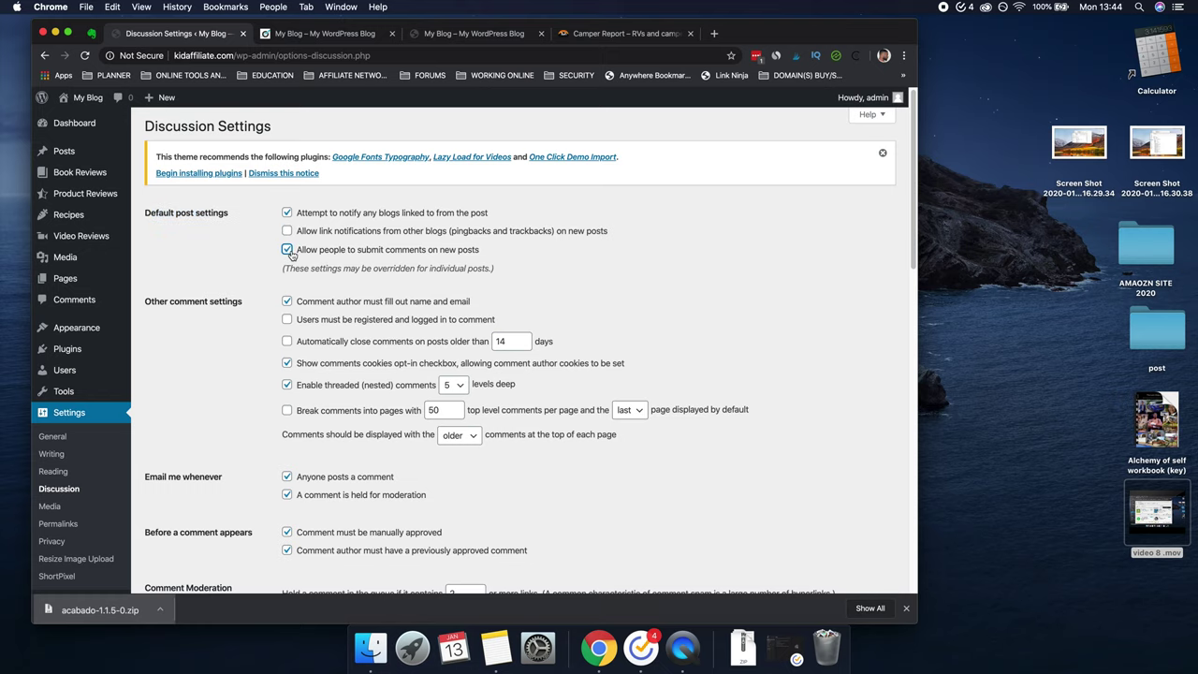
Keep automatic comment closing off and name/email required, then review the 'Email me whenever' options.
{"action": "scroll", "coordinate": [446, 338], "scroll_direction": "down", "scroll_amount": 1}
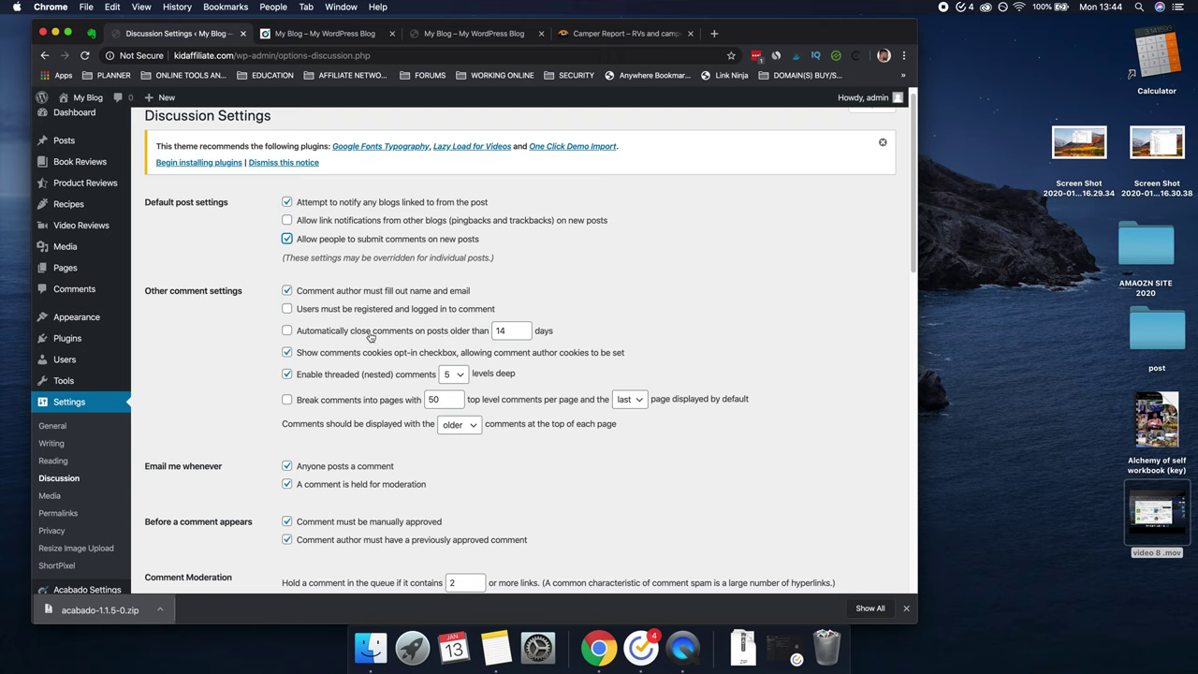
{"action": "left_click", "coordinate": [287, 334]}
{"action": "left_click", "coordinate": [299, 334]}
{"action": "left_click_drag", "start_coordinate": [297, 334], "coordinate": [486, 337]}
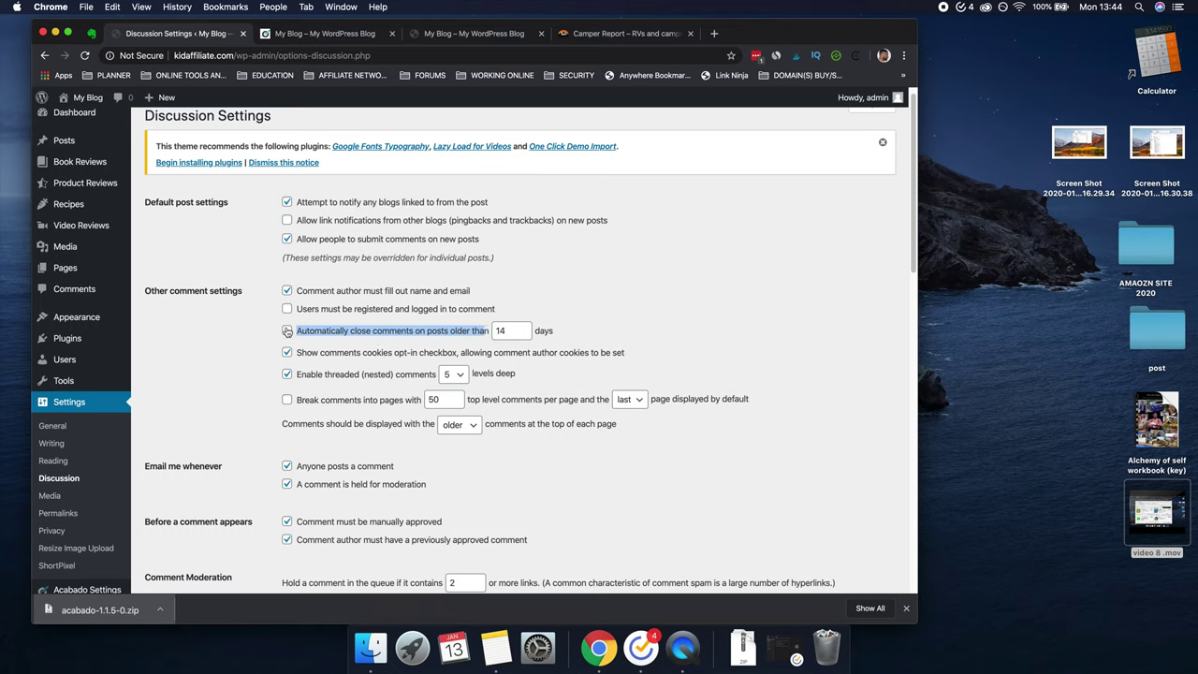
{"action": "left_click", "coordinate": [312, 294]}
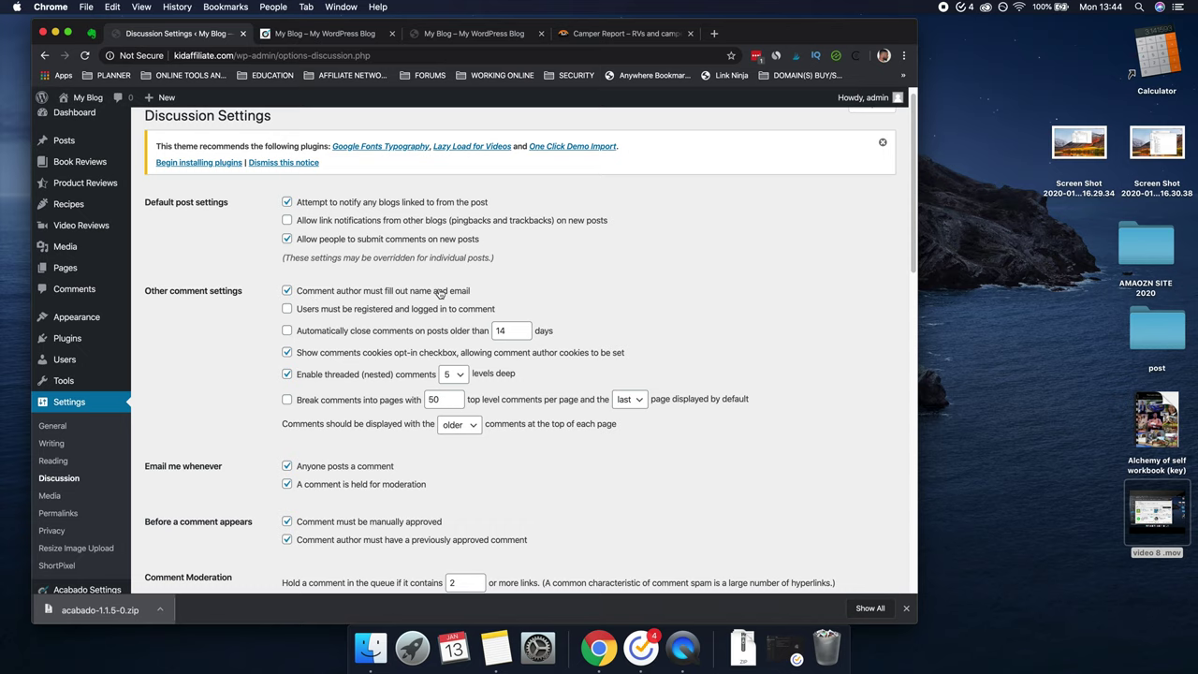
{"action": "left_click", "coordinate": [337, 291]}
{"action": "scroll", "coordinate": [324, 411], "scroll_direction": "down", "scroll_amount": 1}
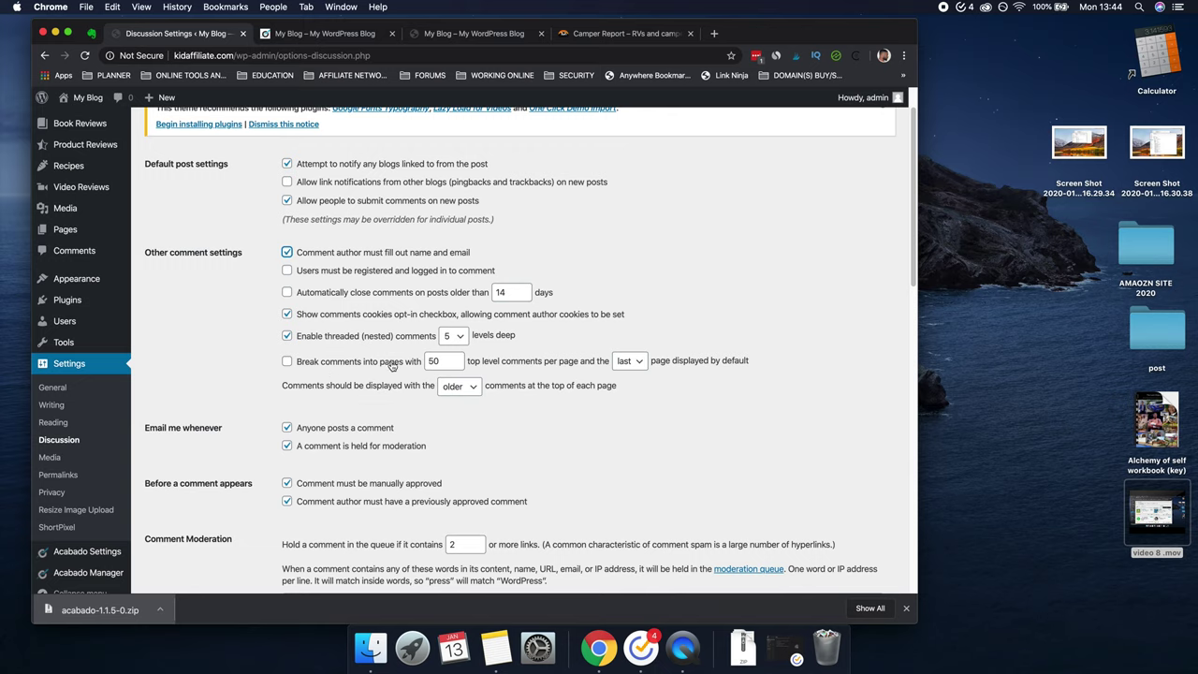
{"action": "scroll", "coordinate": [352, 401], "scroll_direction": "down", "scroll_amount": 1}
{"action": "scroll", "coordinate": [352, 402], "scroll_direction": "down", "scroll_amount": 1}
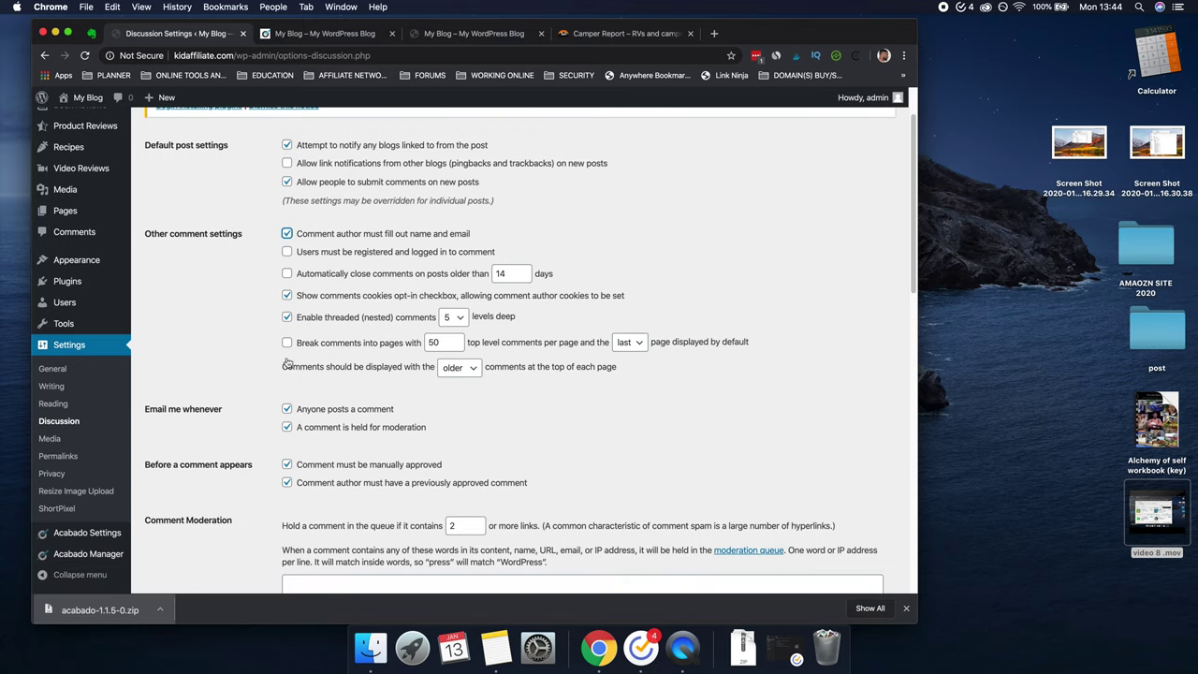
{"action": "scroll", "coordinate": [315, 410], "scroll_direction": "down", "scroll_amount": 1}
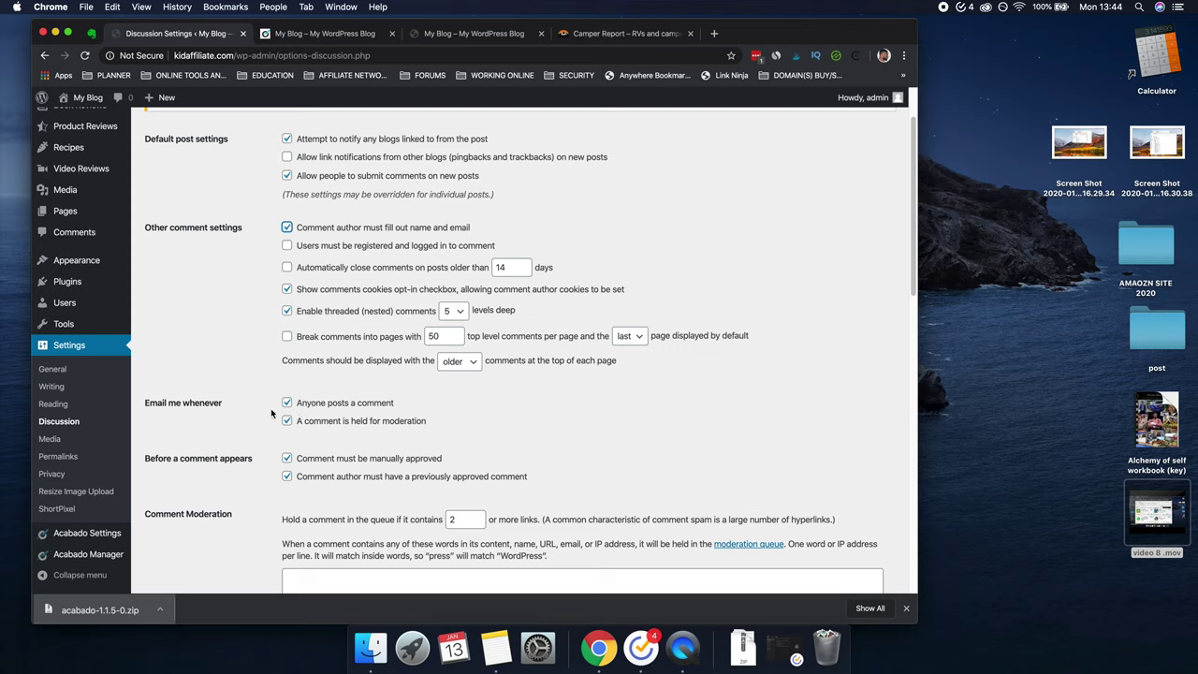
{"action": "left_click_drag", "start_coordinate": [167, 402], "coordinate": [239, 409]}
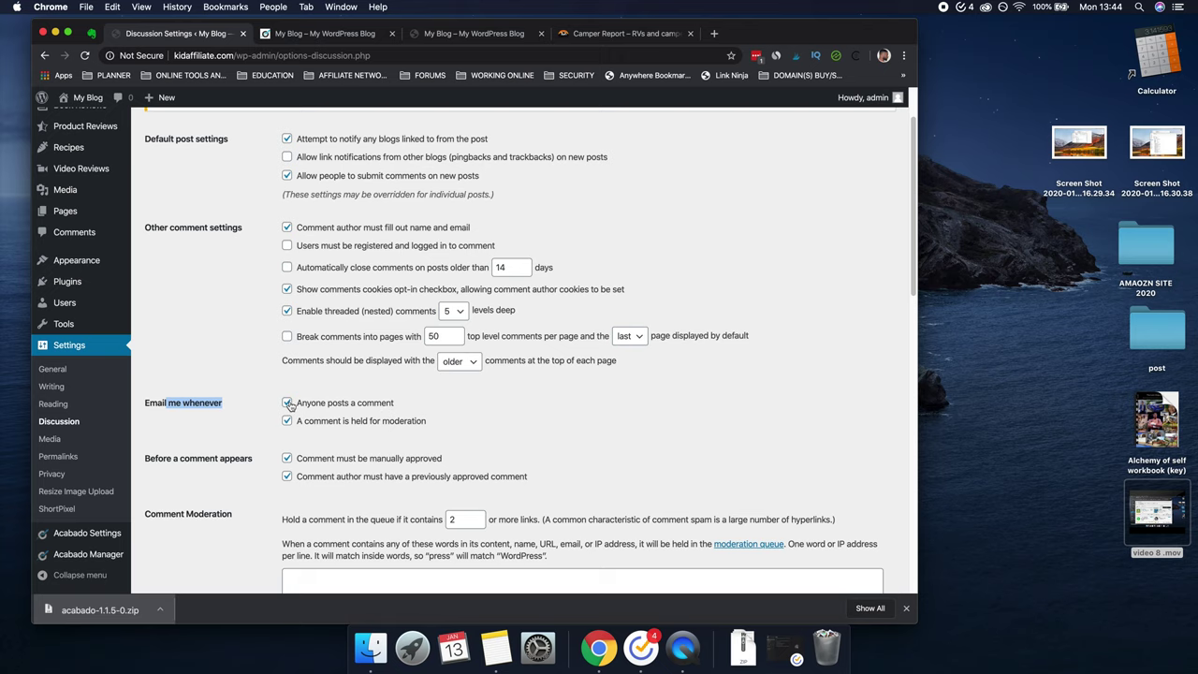
{"action": "scroll", "coordinate": [292, 415], "scroll_direction": "down", "scroll_amount": 1}
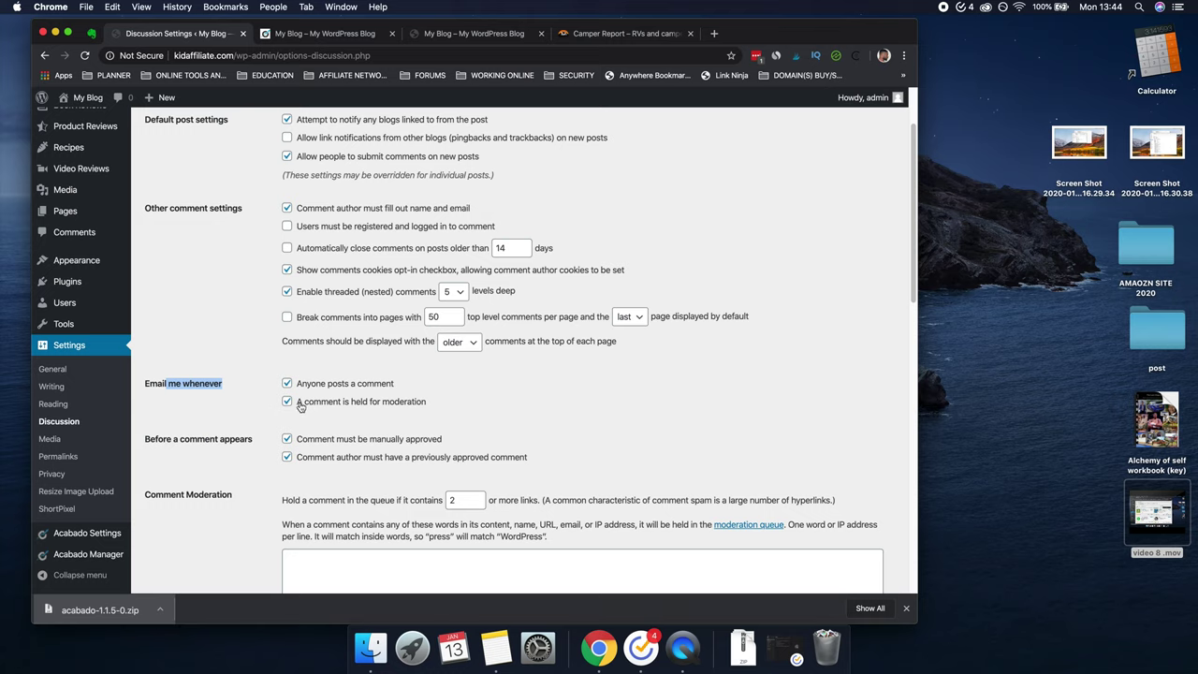
{"action": "scroll", "coordinate": [271, 421], "scroll_direction": "down", "scroll_amount": 1}
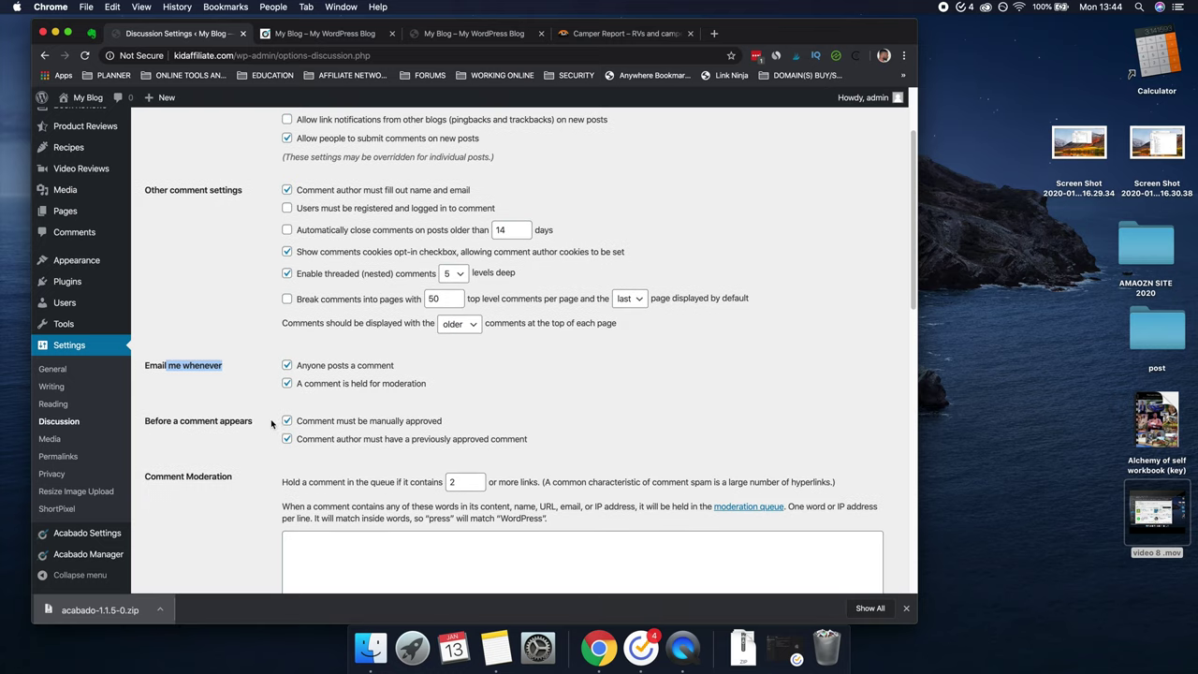
{"action": "scroll", "coordinate": [235, 426], "scroll_direction": "down", "scroll_amount": 5}
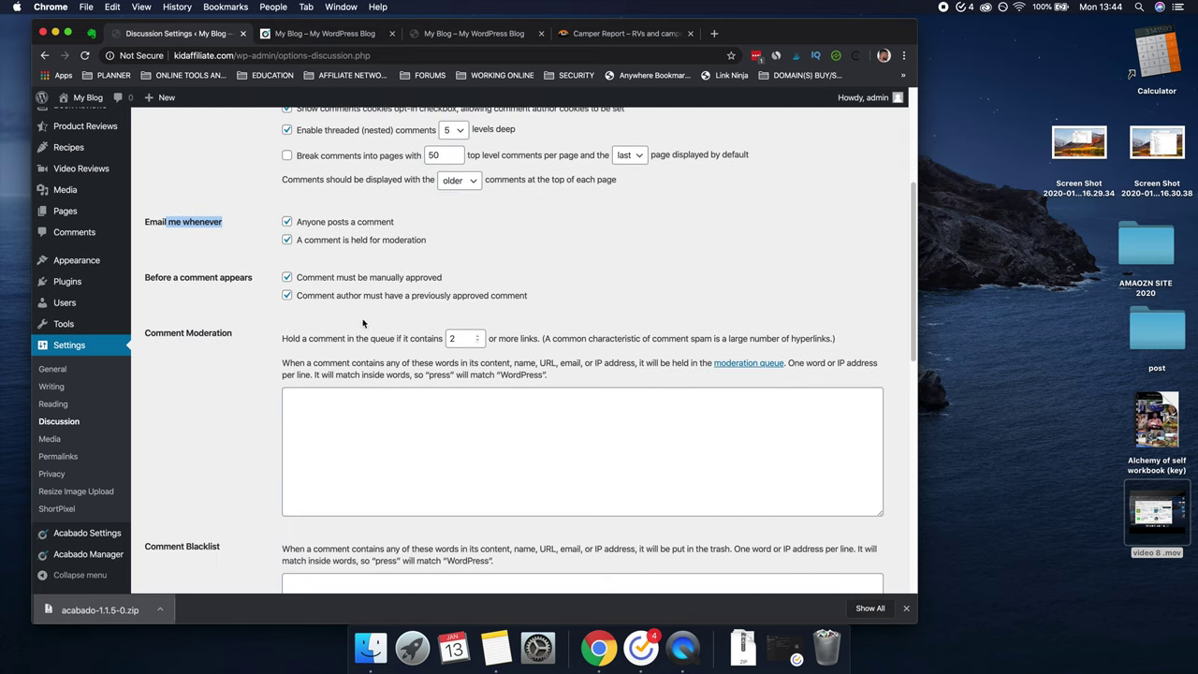
Untick 'Comment author must have a previously approved comment' and click into the blacklist and moderation boxes.
{"action": "left_click_drag", "start_coordinate": [229, 278], "coordinate": [255, 279]}
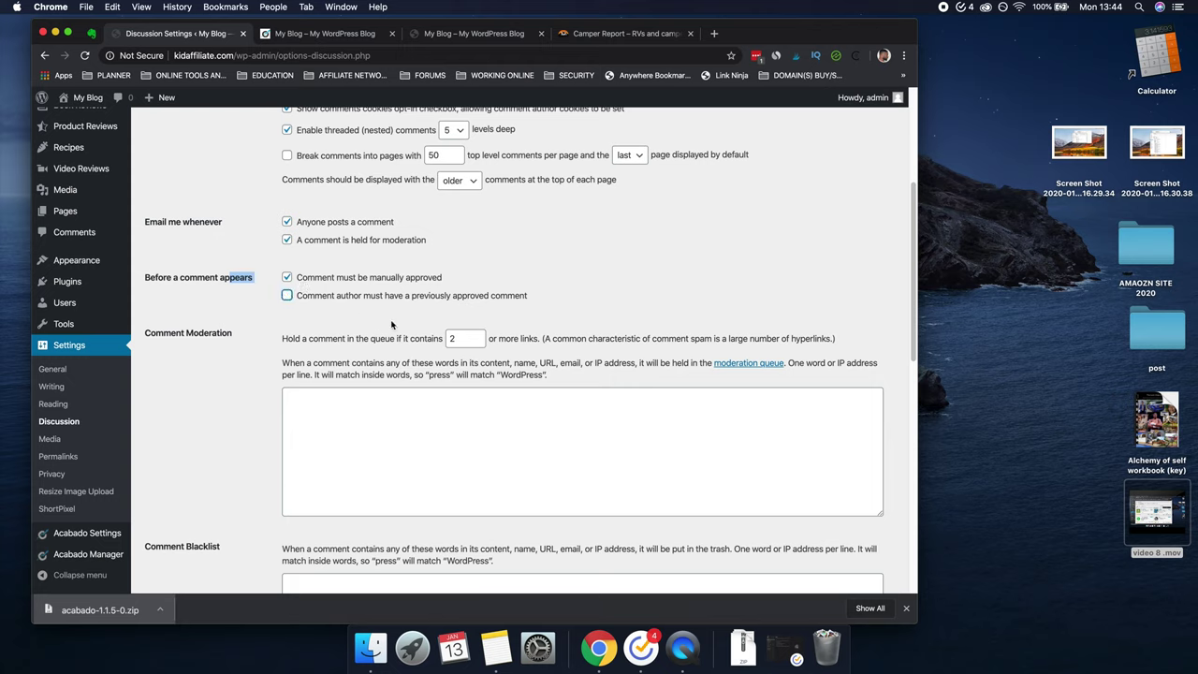
{"action": "left_click", "coordinate": [449, 321]}
{"action": "scroll", "coordinate": [359, 353], "scroll_direction": "down", "scroll_amount": 1}
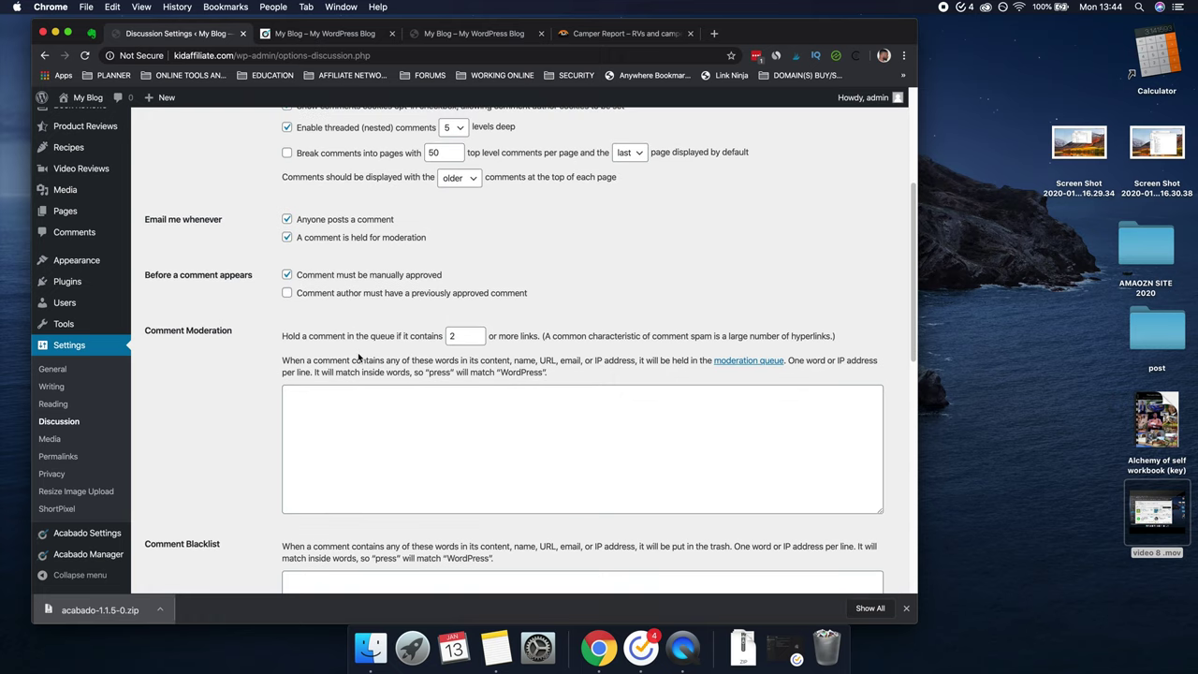
{"action": "scroll", "coordinate": [354, 351], "scroll_direction": "down", "scroll_amount": 1}
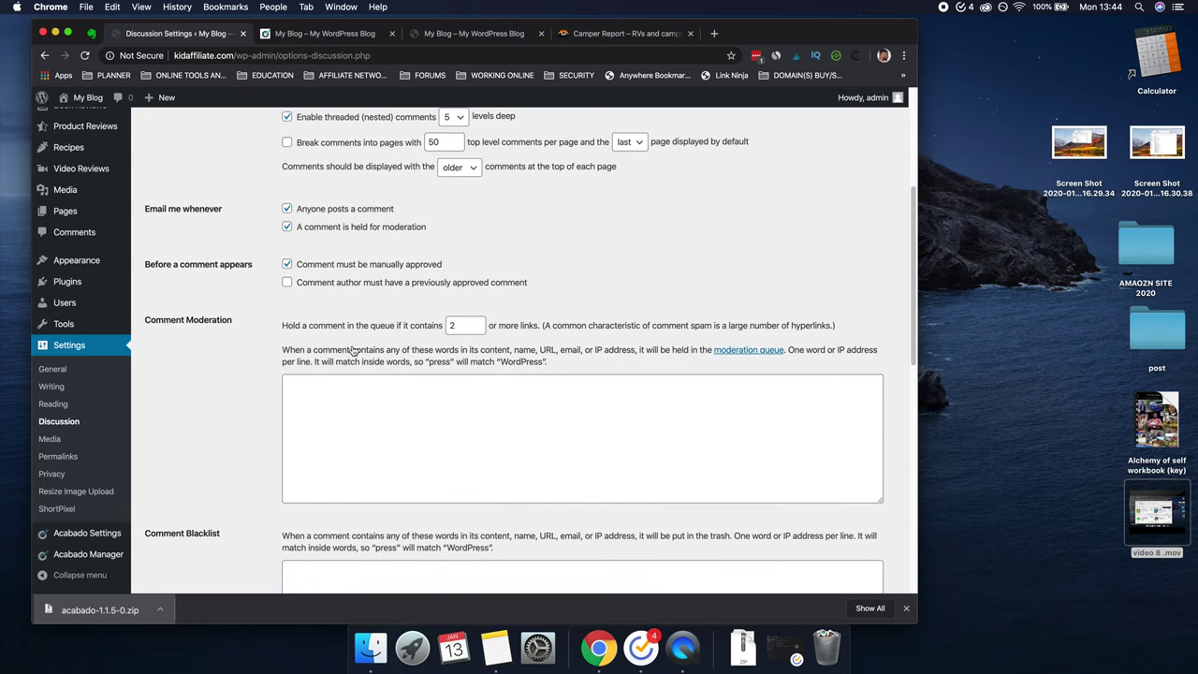
{"action": "scroll", "coordinate": [354, 350], "scroll_direction": "down", "scroll_amount": 1}
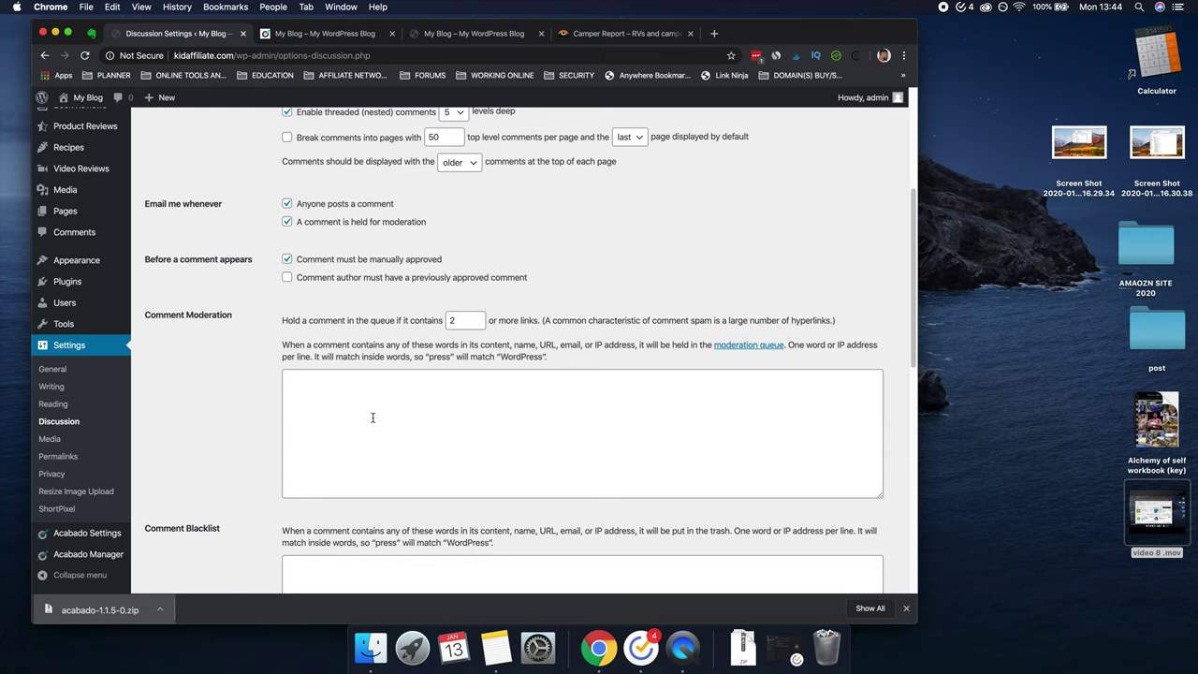
{"action": "scroll", "coordinate": [373, 418], "scroll_direction": "down", "scroll_amount": 3}
{"action": "scroll", "coordinate": [426, 428], "scroll_direction": "down", "scroll_amount": 4}
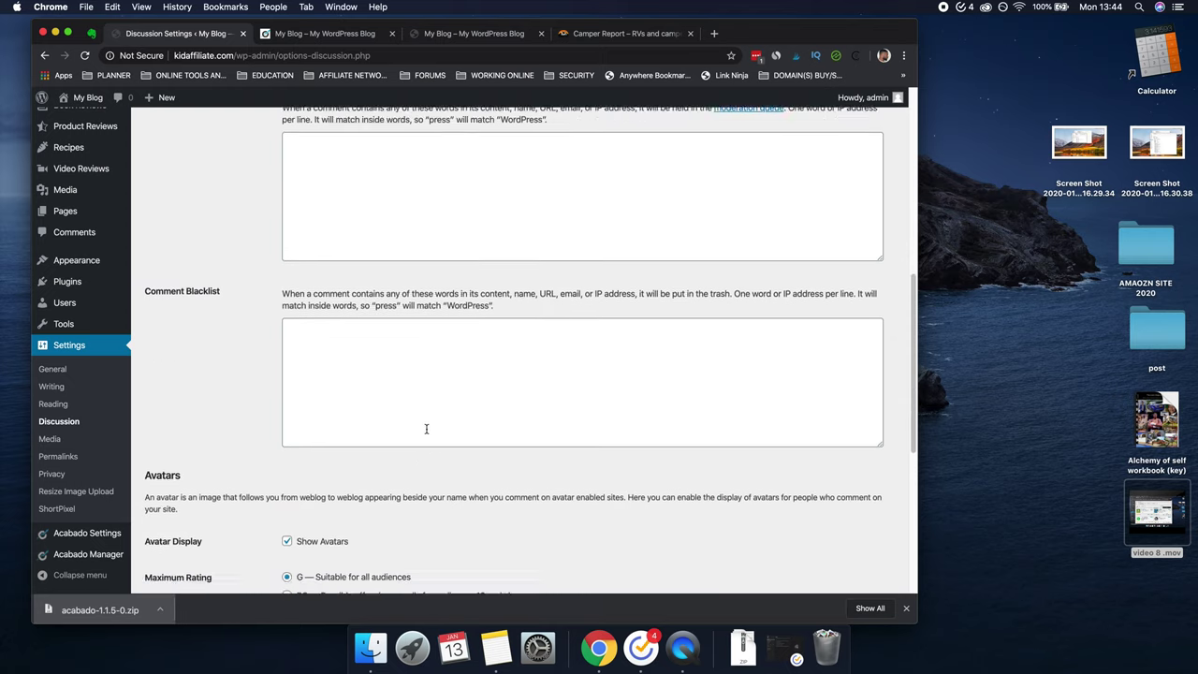
{"action": "left_click", "coordinate": [343, 315]}
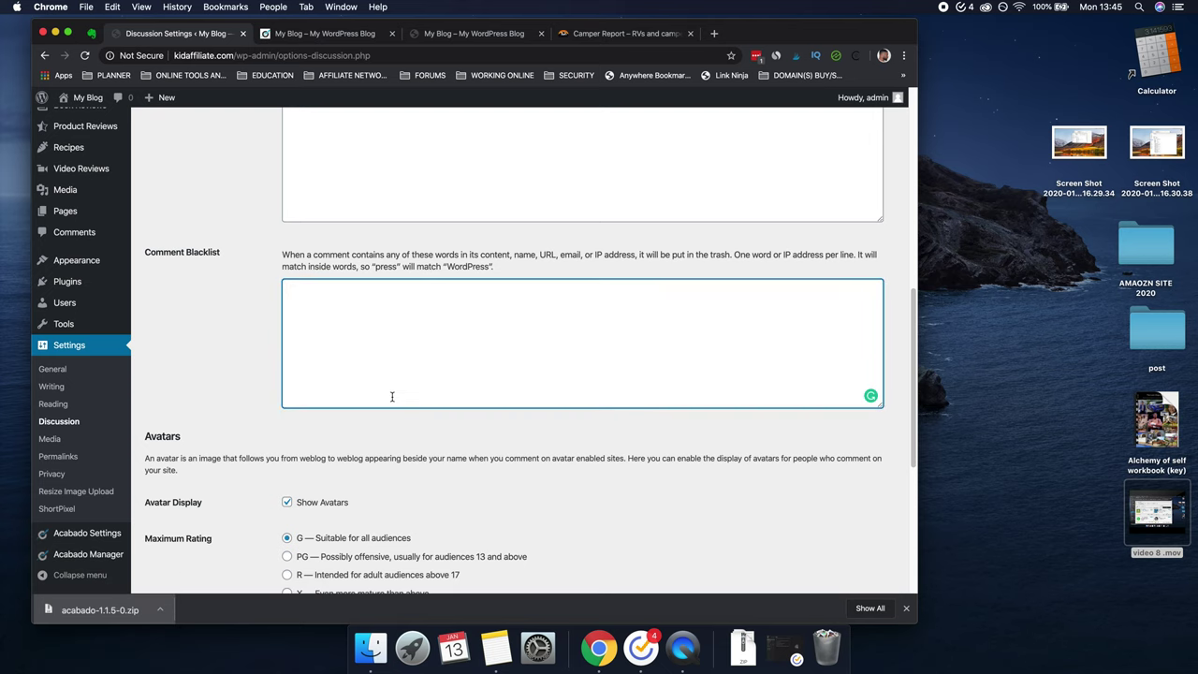
{"action": "scroll", "coordinate": [391, 396], "scroll_direction": "up", "scroll_amount": 2}
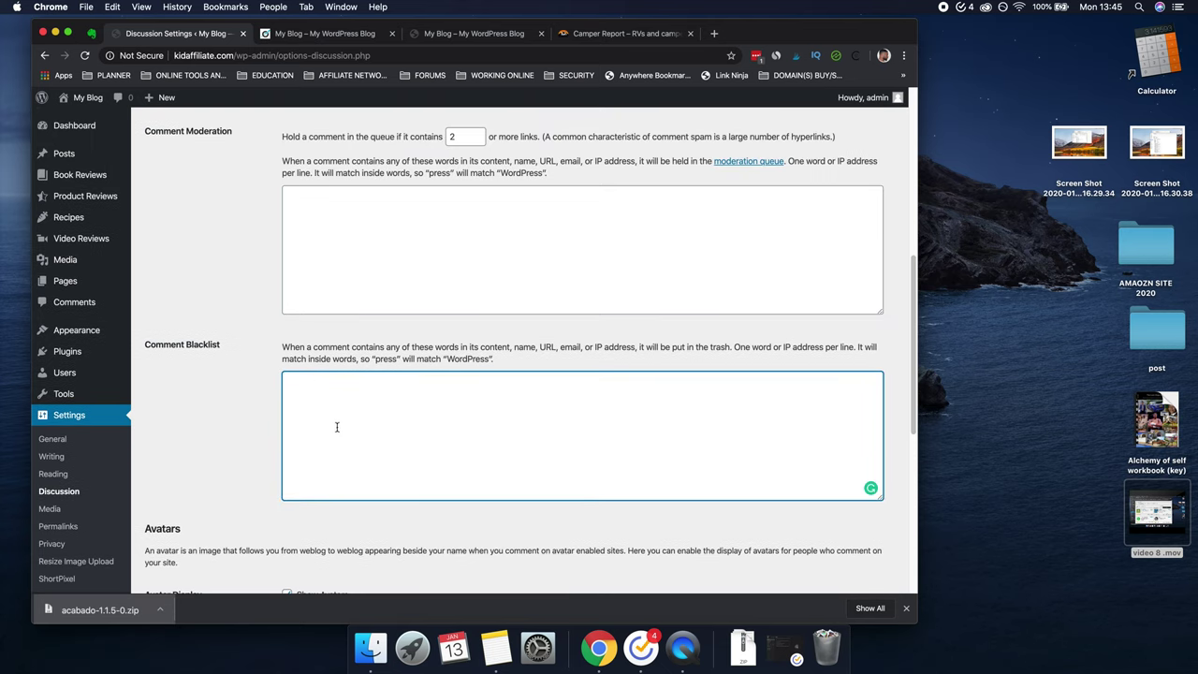
{"action": "scroll", "coordinate": [352, 400], "scroll_direction": "up", "scroll_amount": 1}
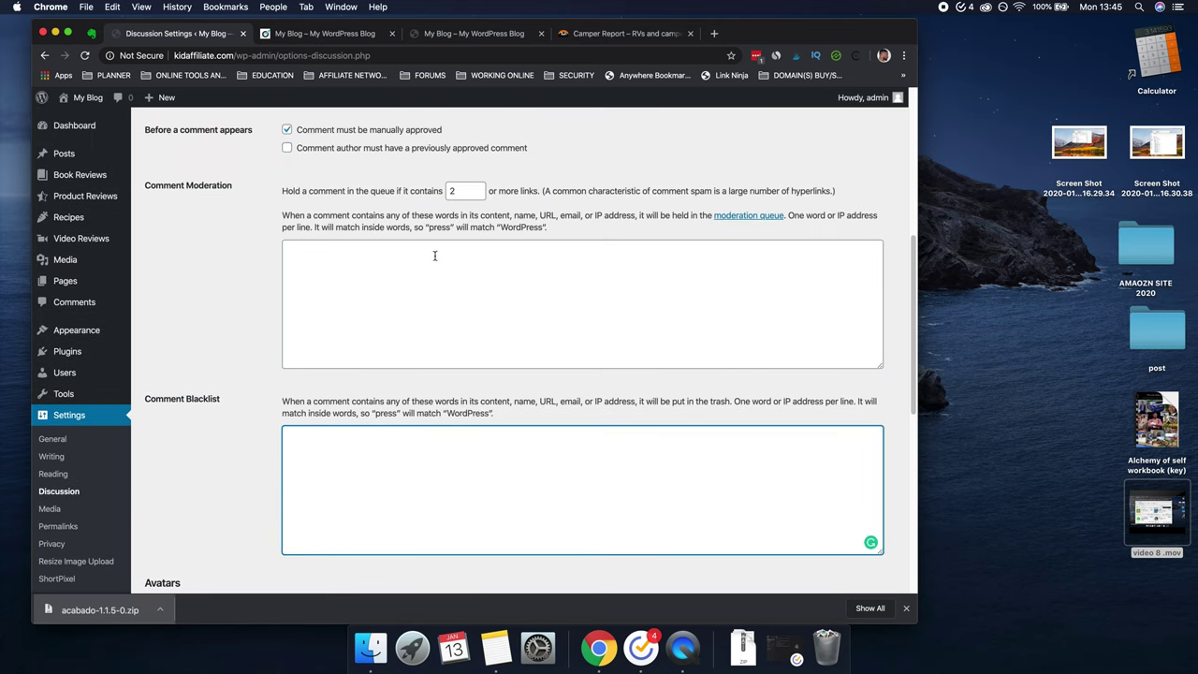
{"action": "left_click", "coordinate": [543, 305]}
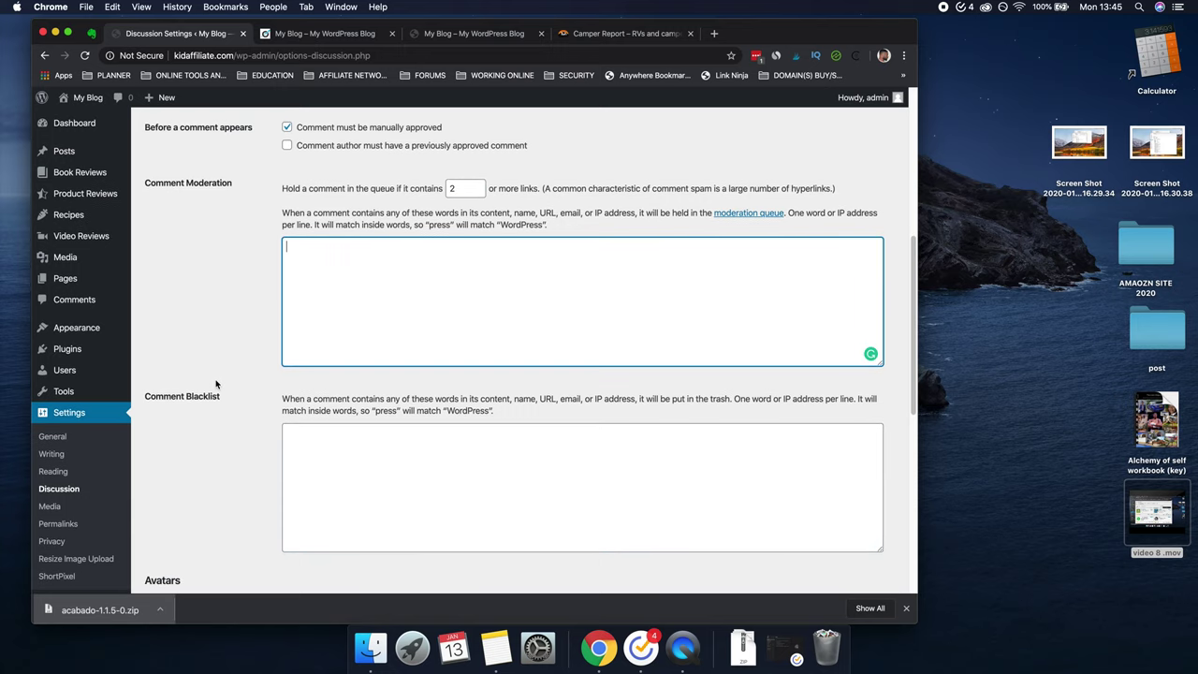
{"action": "left_click", "coordinate": [561, 220]}
{"action": "left_click", "coordinate": [525, 260]}
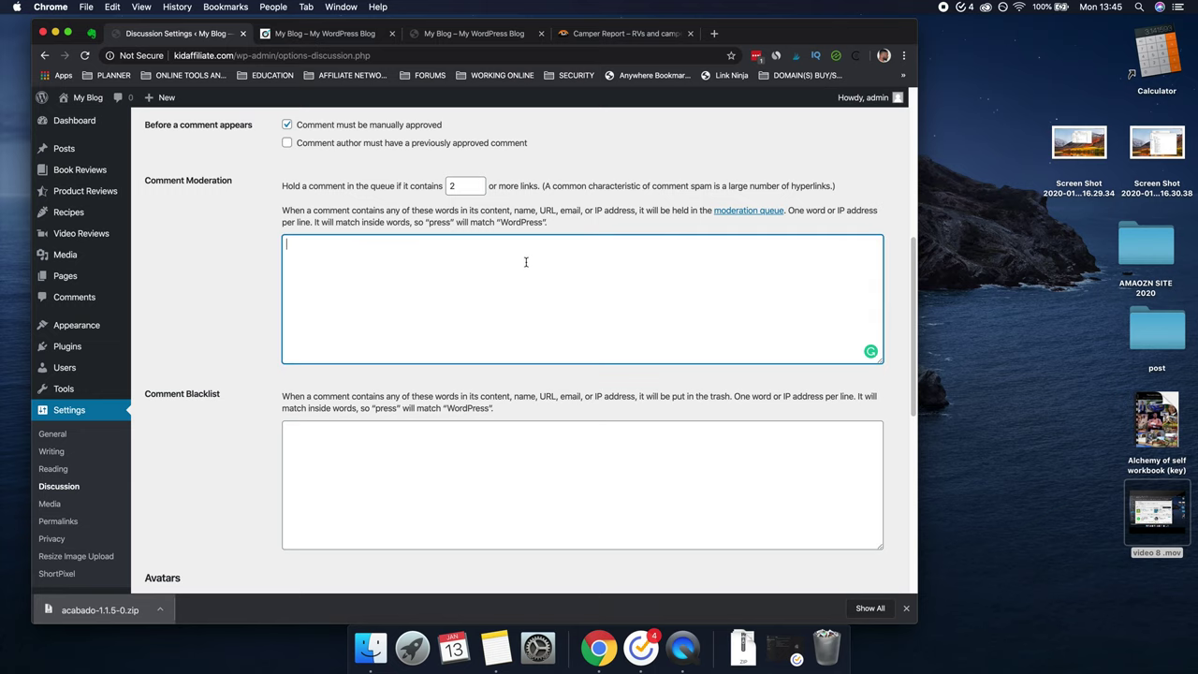
{"action": "scroll", "coordinate": [461, 283], "scroll_direction": "down", "scroll_amount": 10}
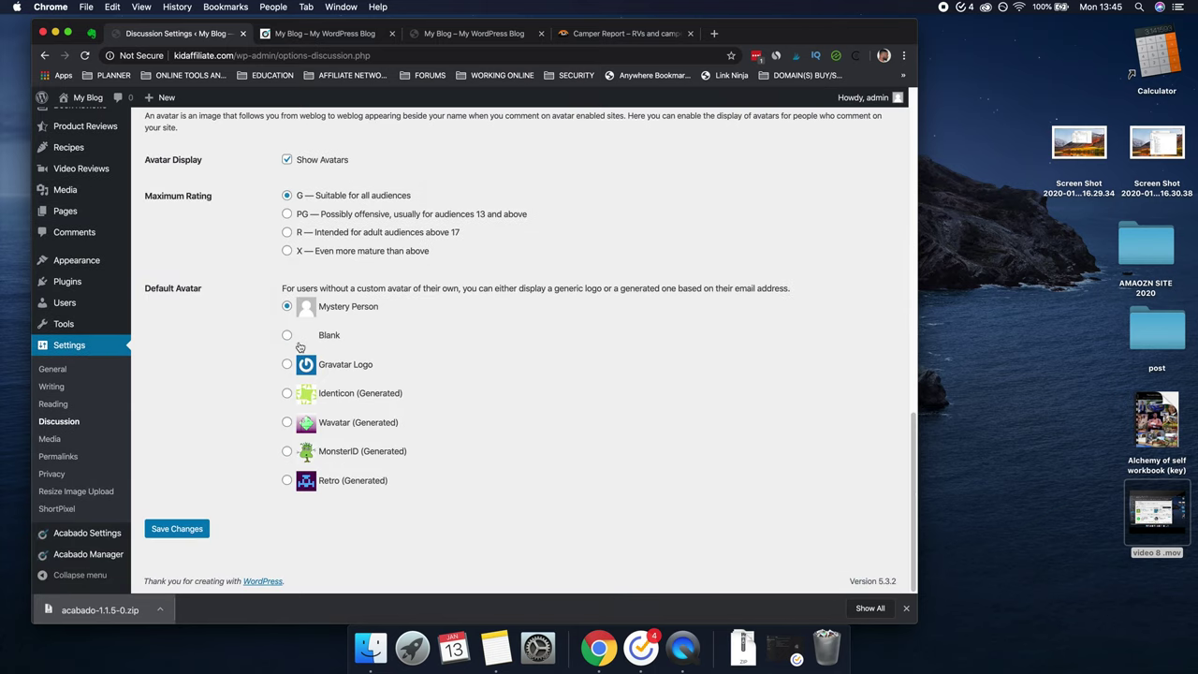
Try the Blank, Gravatar Logo and MonsterID avatars, restore Mystery Person as default, then go to Media settings.
{"action": "left_click_drag", "start_coordinate": [164, 291], "coordinate": [285, 292]}
{"action": "left_click", "coordinate": [288, 335]}
{"action": "left_click", "coordinate": [287, 365]}
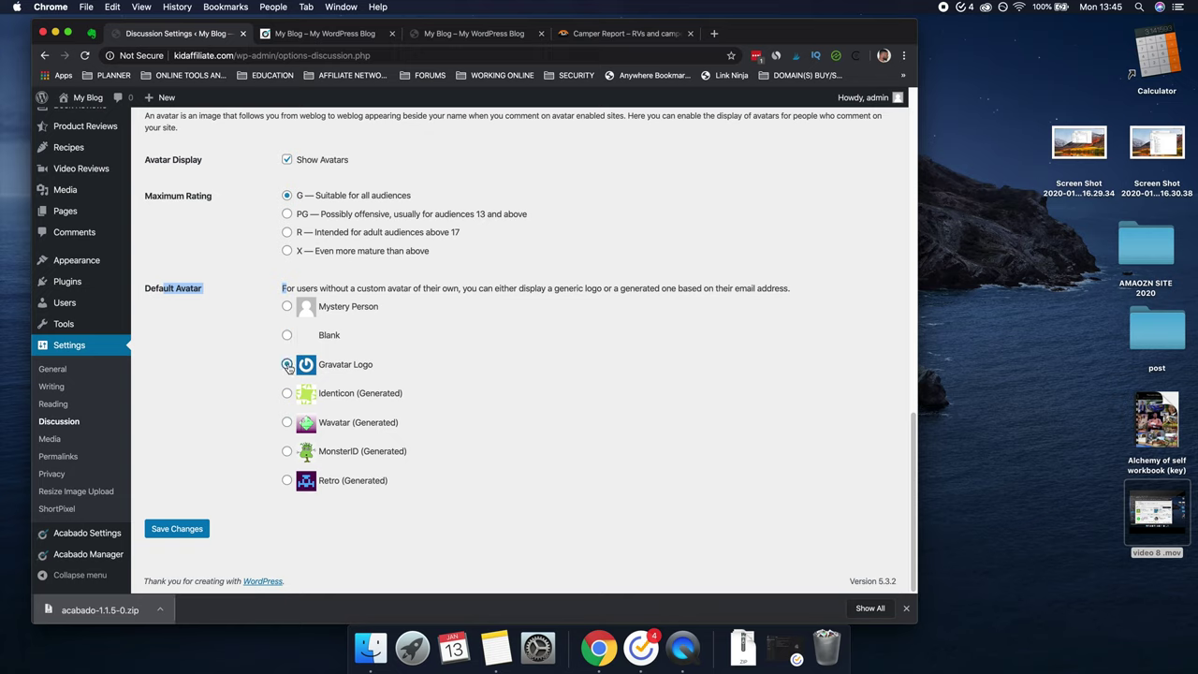
{"action": "left_click", "coordinate": [288, 451]}
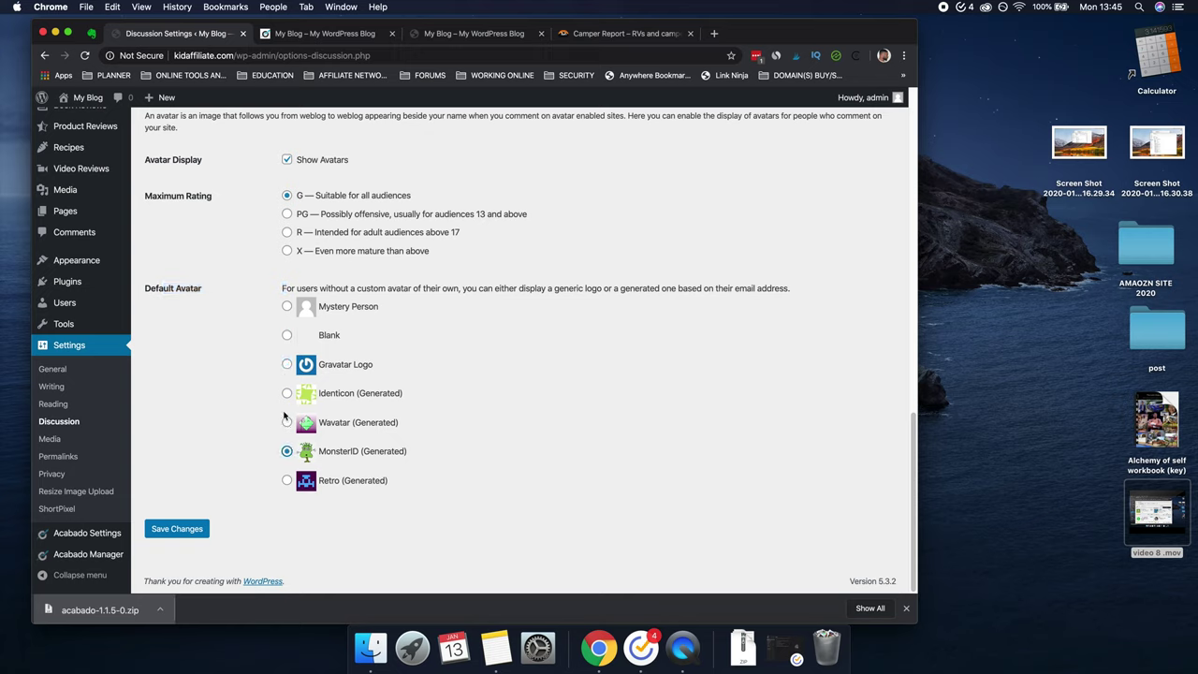
{"action": "left_click", "coordinate": [288, 364]}
{"action": "left_click", "coordinate": [289, 309]}
{"action": "left_click_drag", "start_coordinate": [315, 196], "coordinate": [433, 203]}
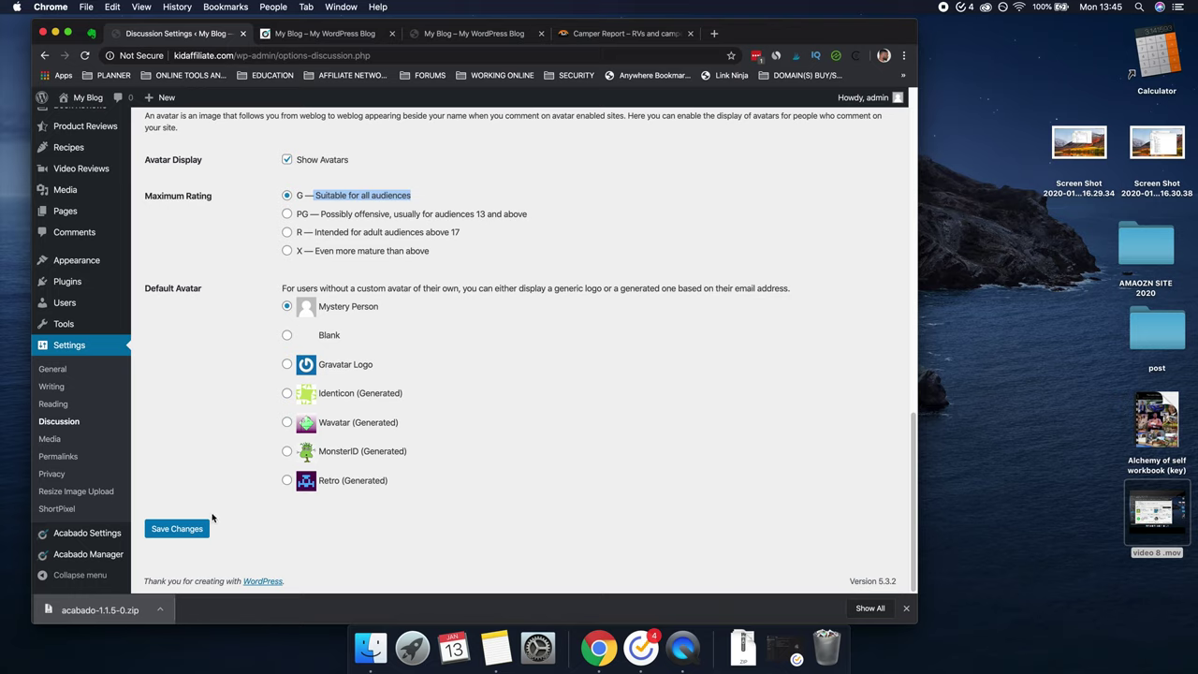
{"action": "left_click", "coordinate": [50, 439]}
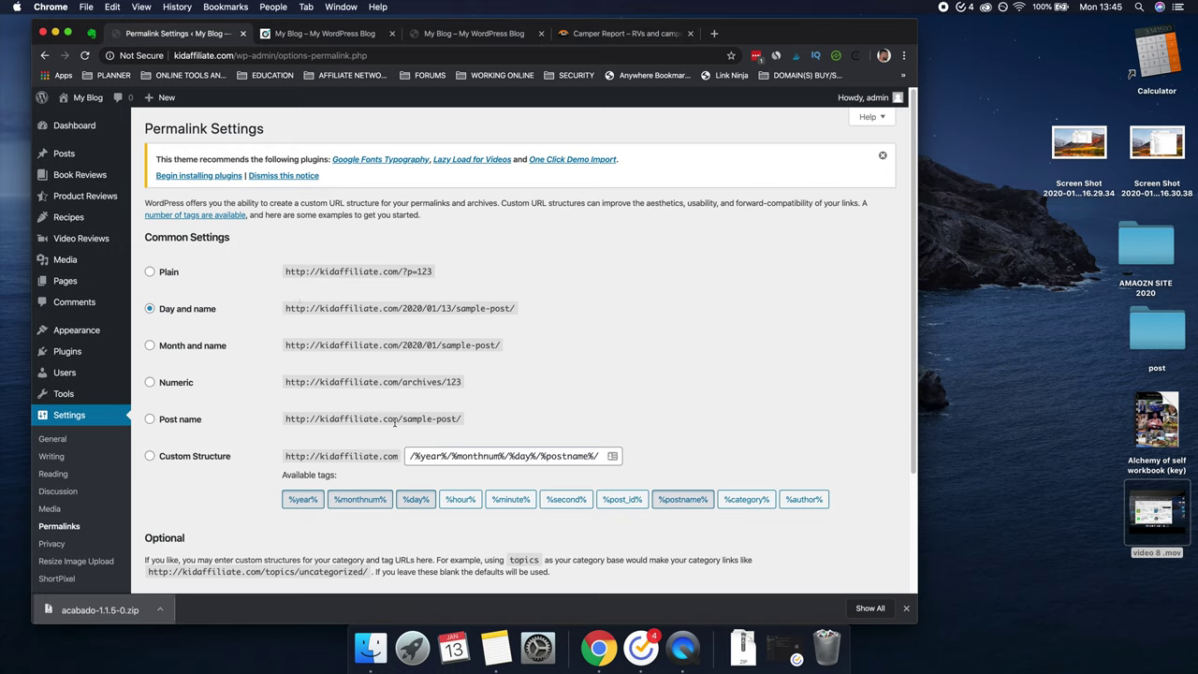
Select the Post name permalink structure and save it, then move on to Privacy settings.
{"action": "left_click_drag", "start_coordinate": [385, 421], "coordinate": [488, 426]}
{"action": "left_click", "coordinate": [161, 420]}
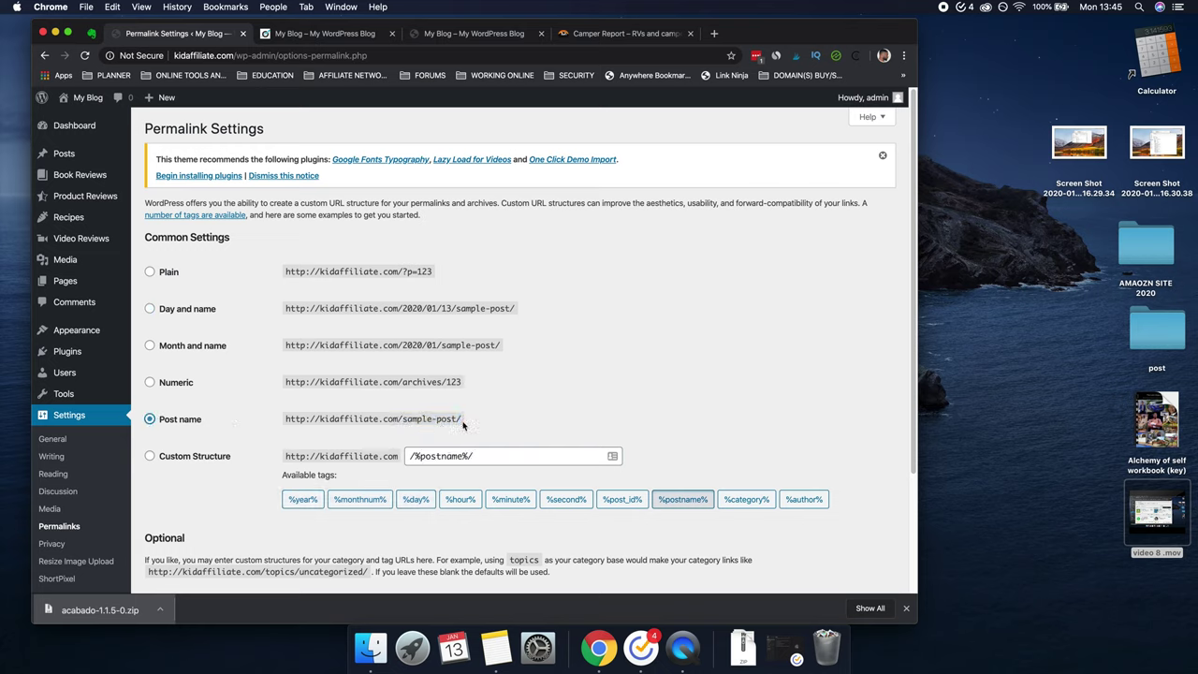
{"action": "left_click_drag", "start_coordinate": [399, 271], "coordinate": [455, 275]}
{"action": "left_click", "coordinate": [454, 275]}
{"action": "scroll", "coordinate": [431, 408], "scroll_direction": "down", "scroll_amount": 3}
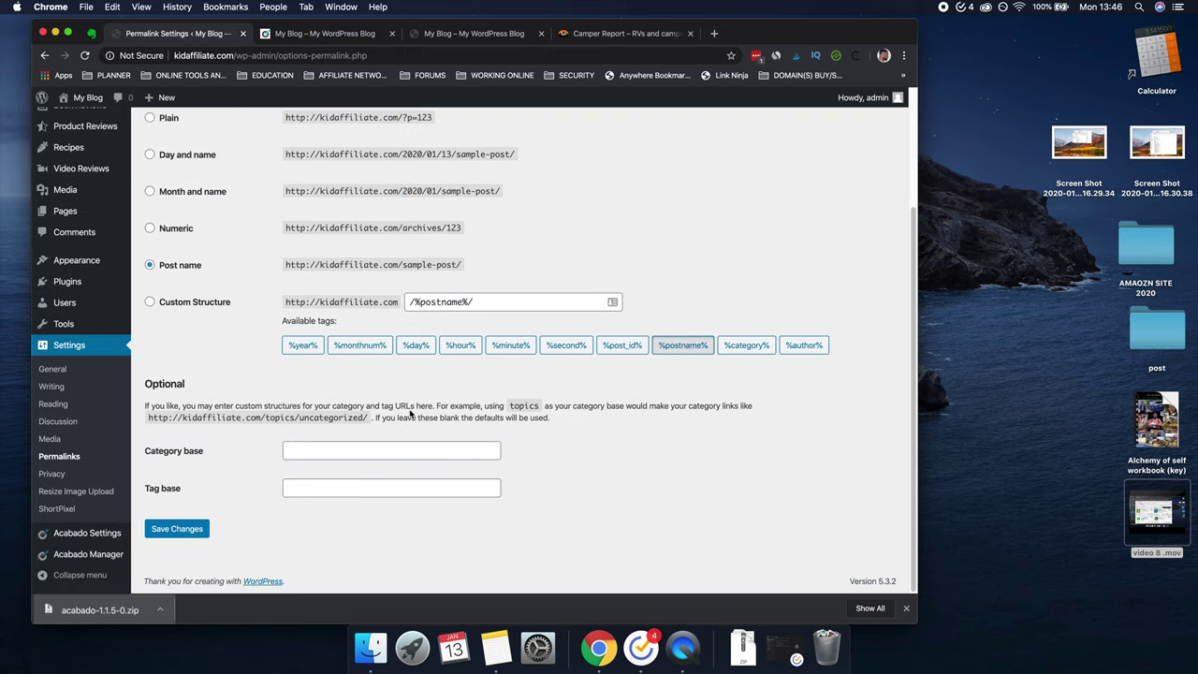
{"action": "left_click_drag", "start_coordinate": [332, 264], "coordinate": [469, 274]}
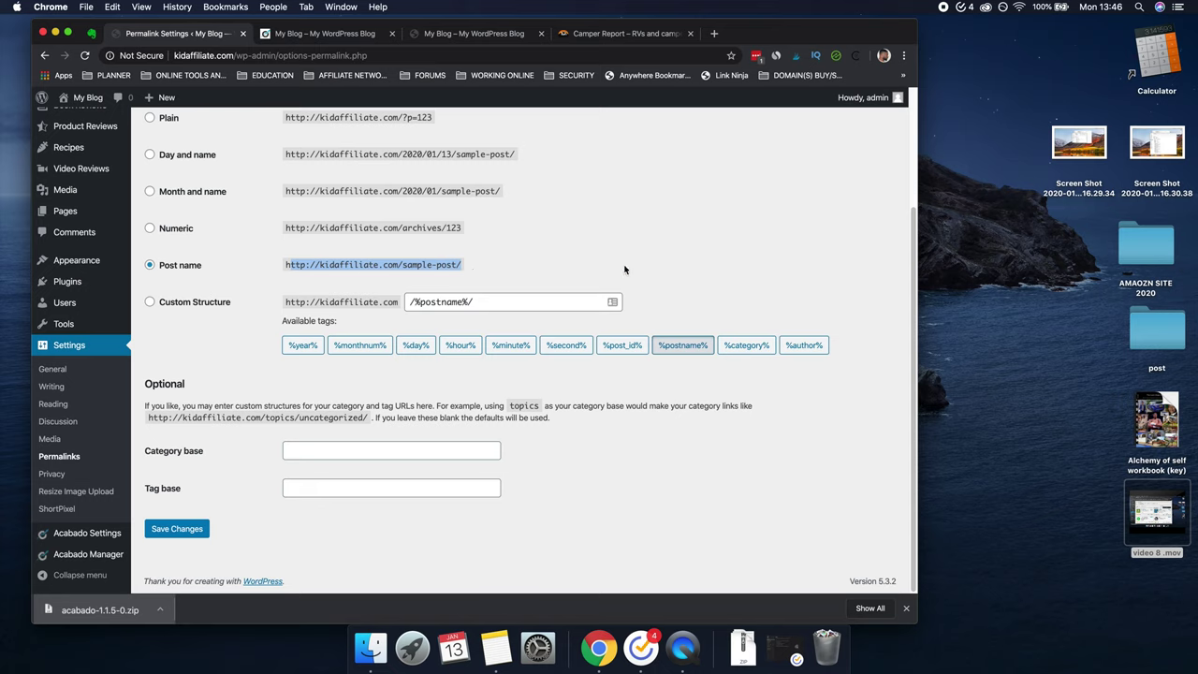
{"action": "left_click", "coordinate": [353, 263]}
{"action": "left_click_drag", "start_coordinate": [287, 264], "coordinate": [377, 282]}
{"action": "left_click", "coordinate": [288, 264]}
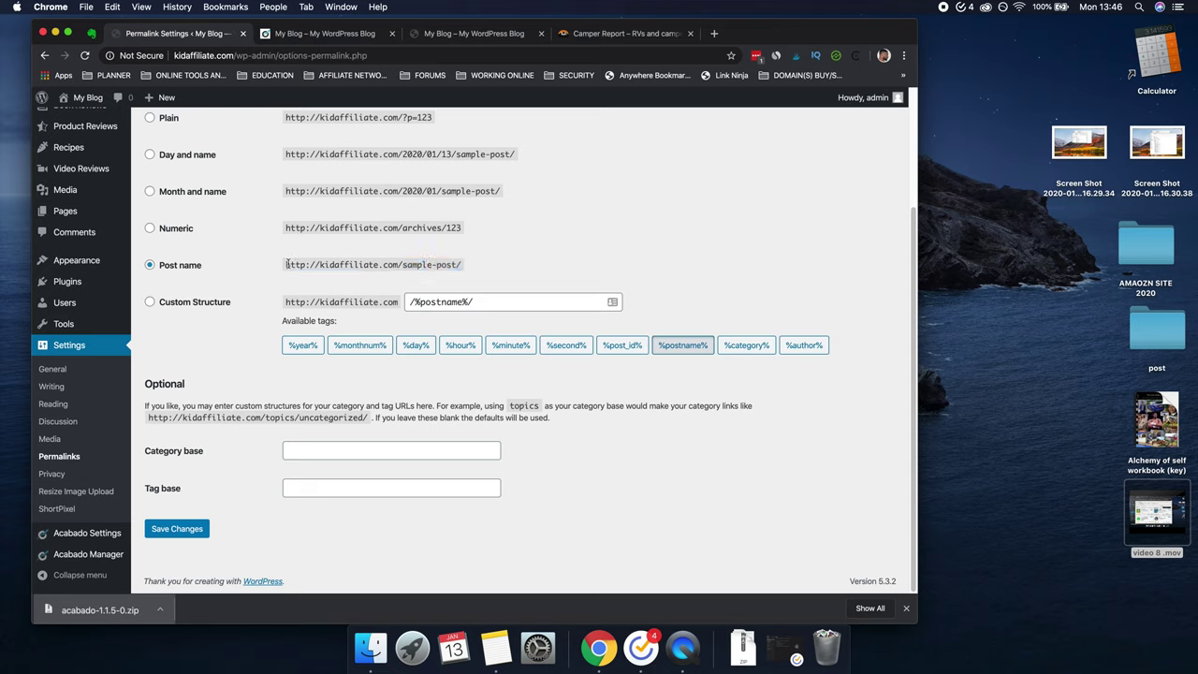
{"action": "left_click_drag", "start_coordinate": [296, 266], "coordinate": [411, 265]}
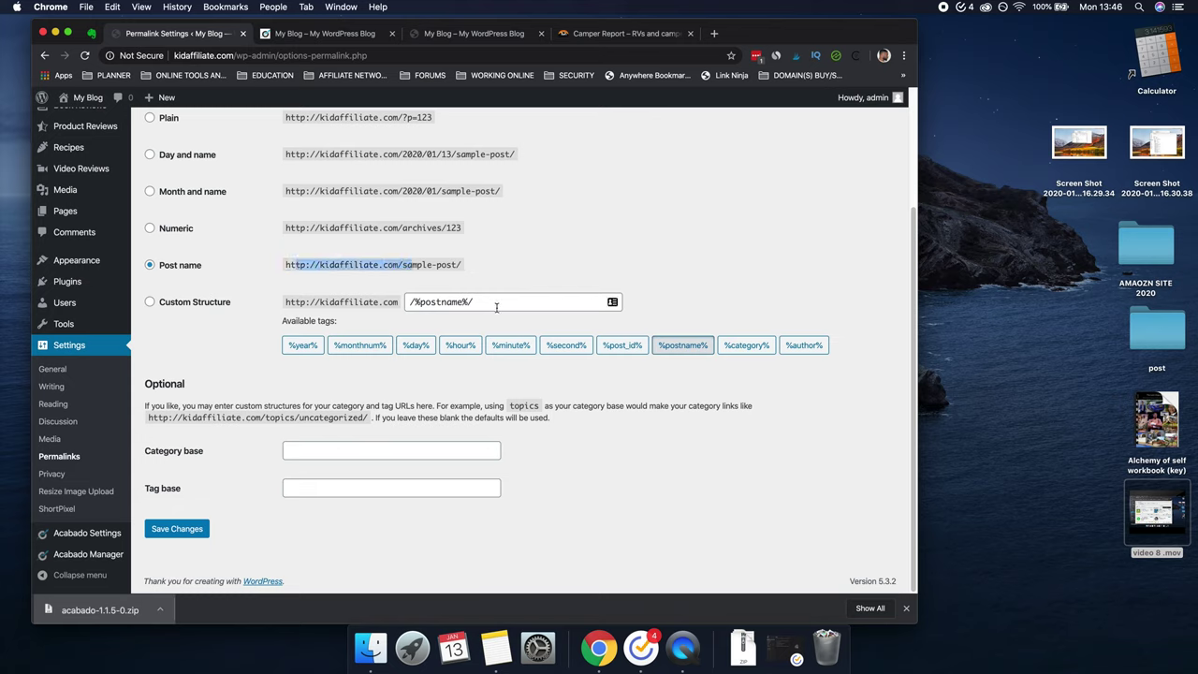
{"action": "left_click", "coordinate": [301, 279]}
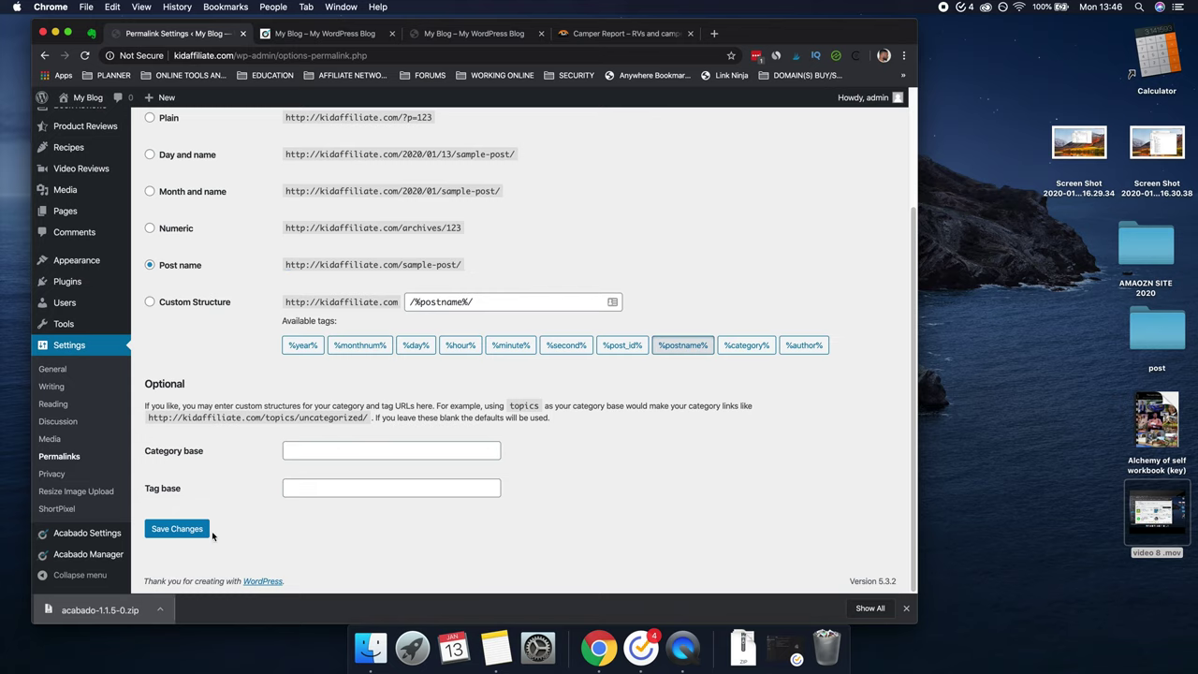
{"action": "left_click", "coordinate": [184, 530]}
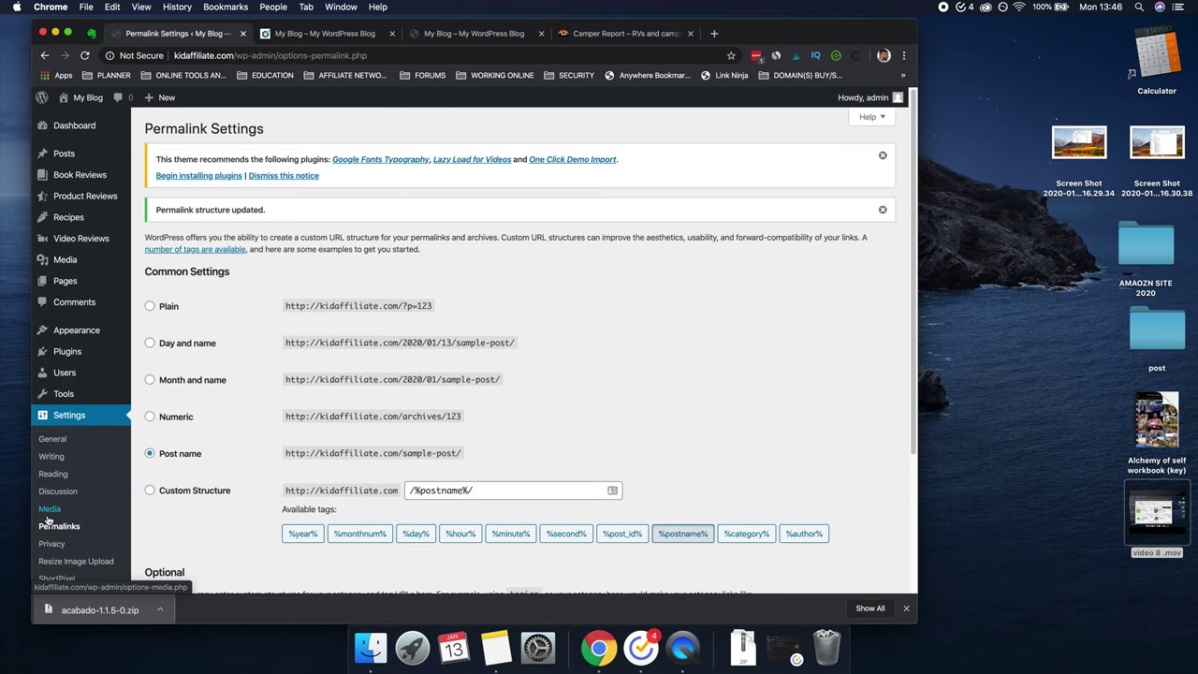
{"action": "left_click", "coordinate": [53, 530]}
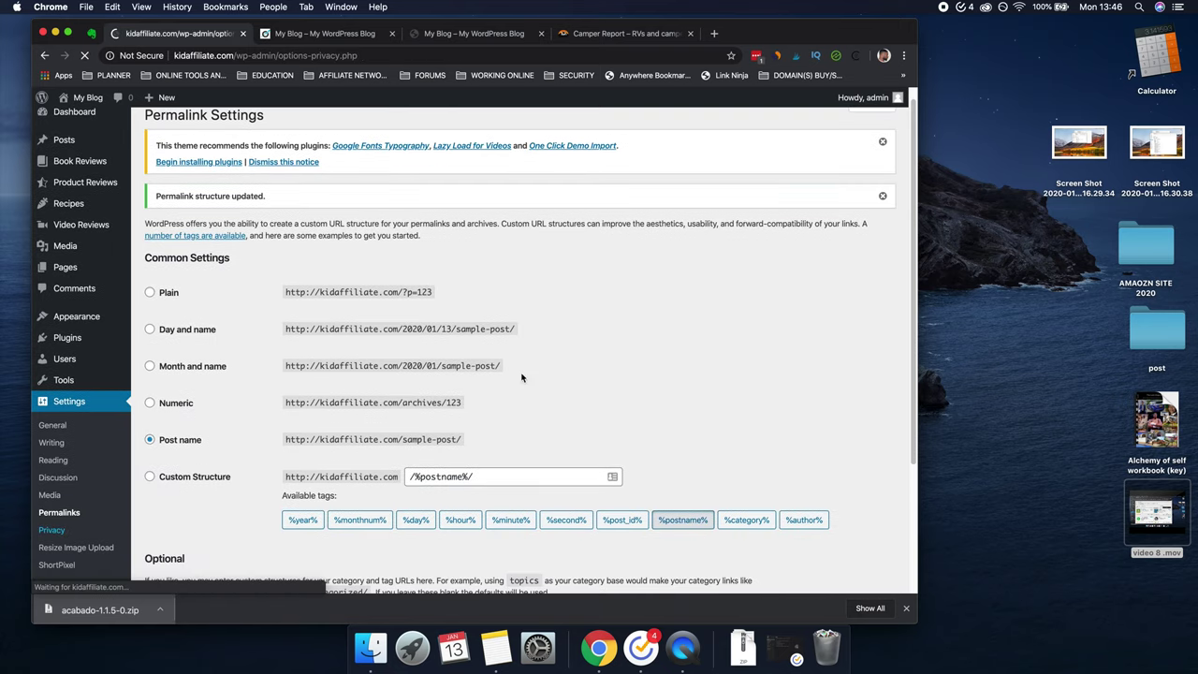
Set the existing Privacy Policy page as the site's privacy policy page.
{"action": "left_click", "coordinate": [370, 393]}
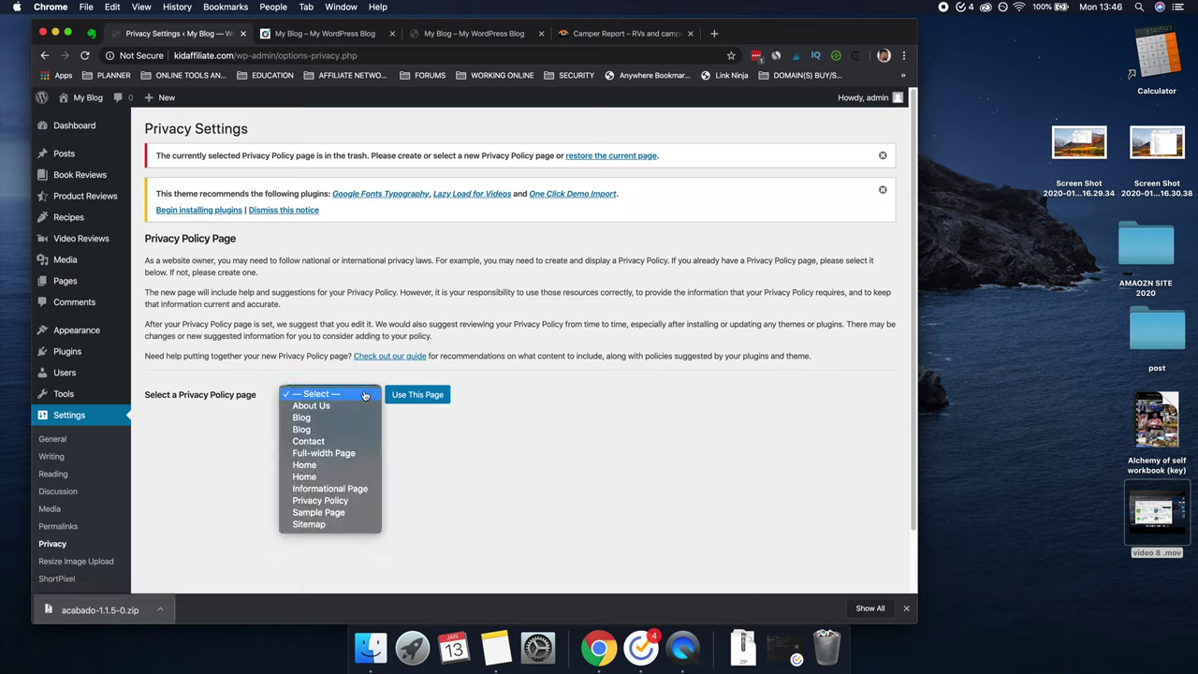
{"action": "left_click", "coordinate": [339, 500]}
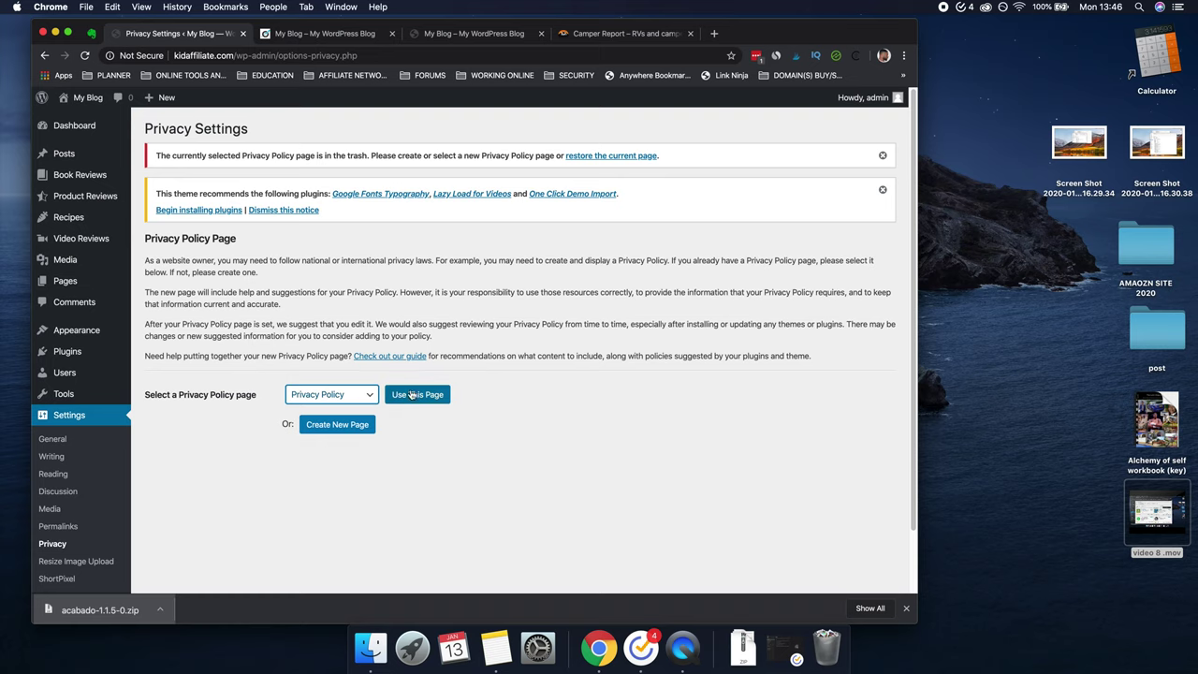
{"action": "left_click", "coordinate": [402, 397]}
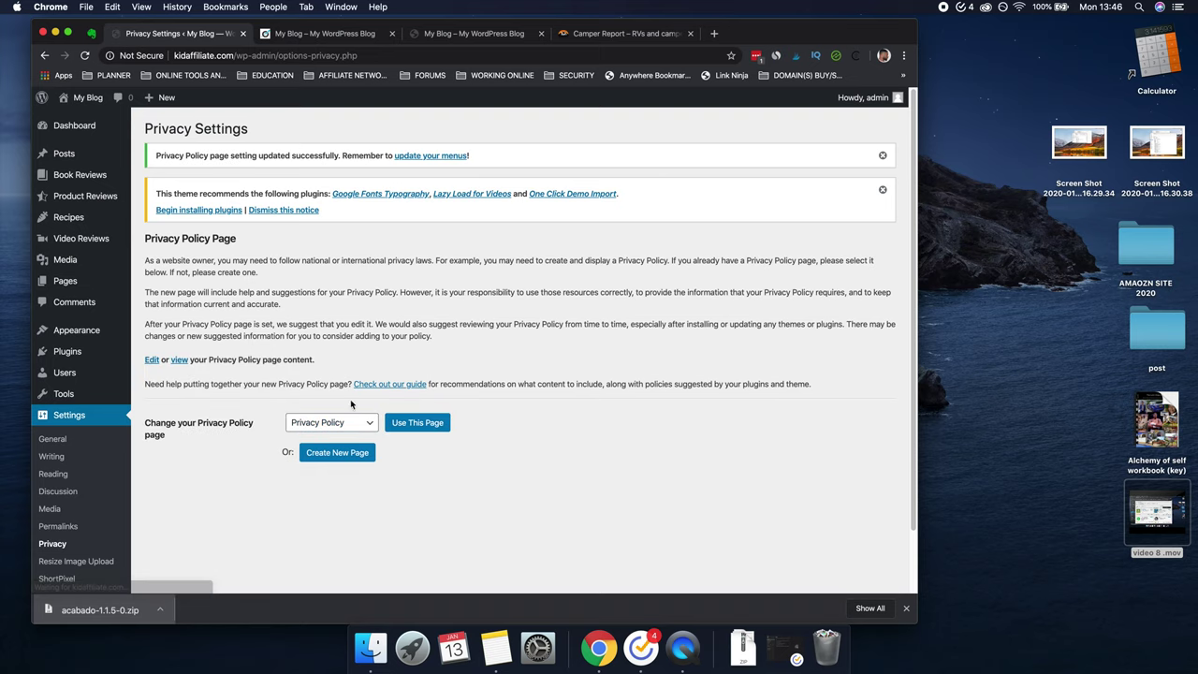
Open the Privacy Policy page's editor in a new tab and look over its content.
{"action": "scroll", "coordinate": [391, 562], "scroll_direction": "down", "scroll_amount": 2}
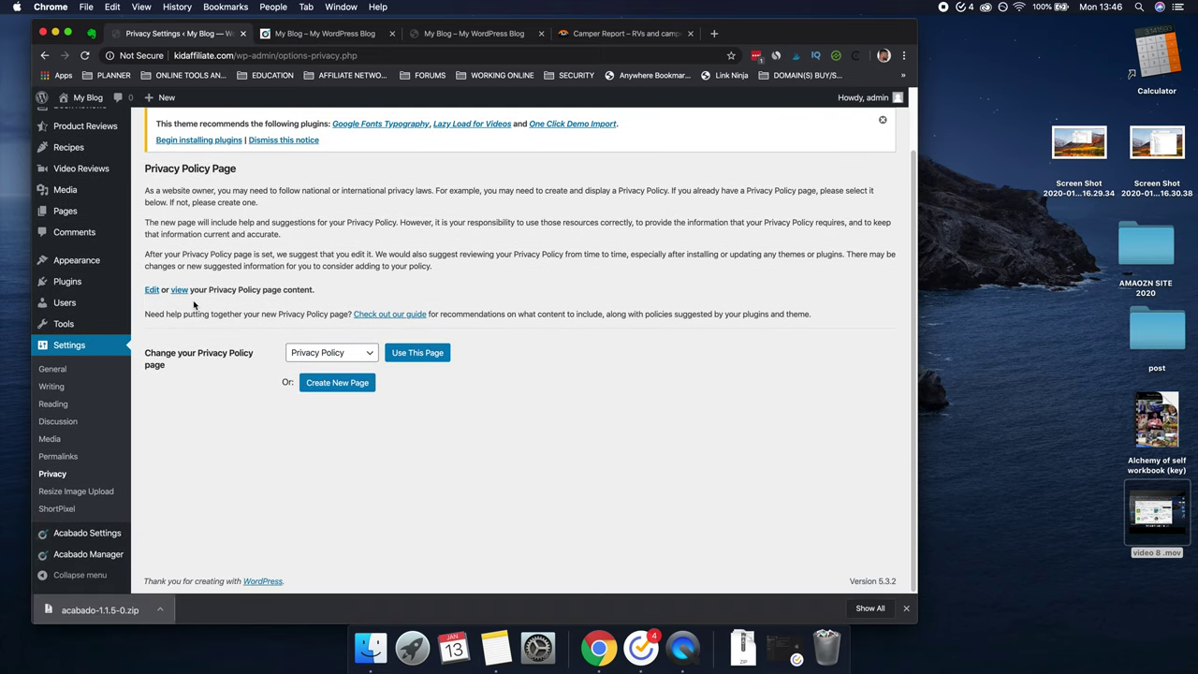
{"action": "right_click", "coordinate": [151, 290]}
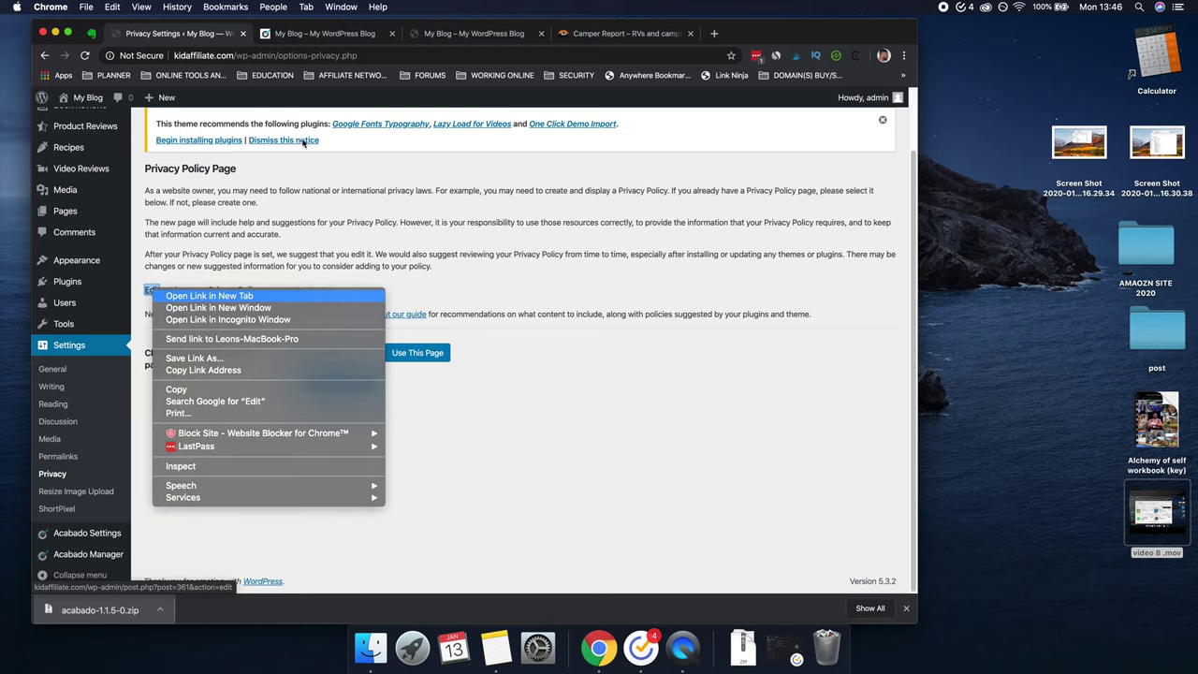
{"action": "key", "text": "Return"}
{"action": "key", "text": "ctrl+Tab"}
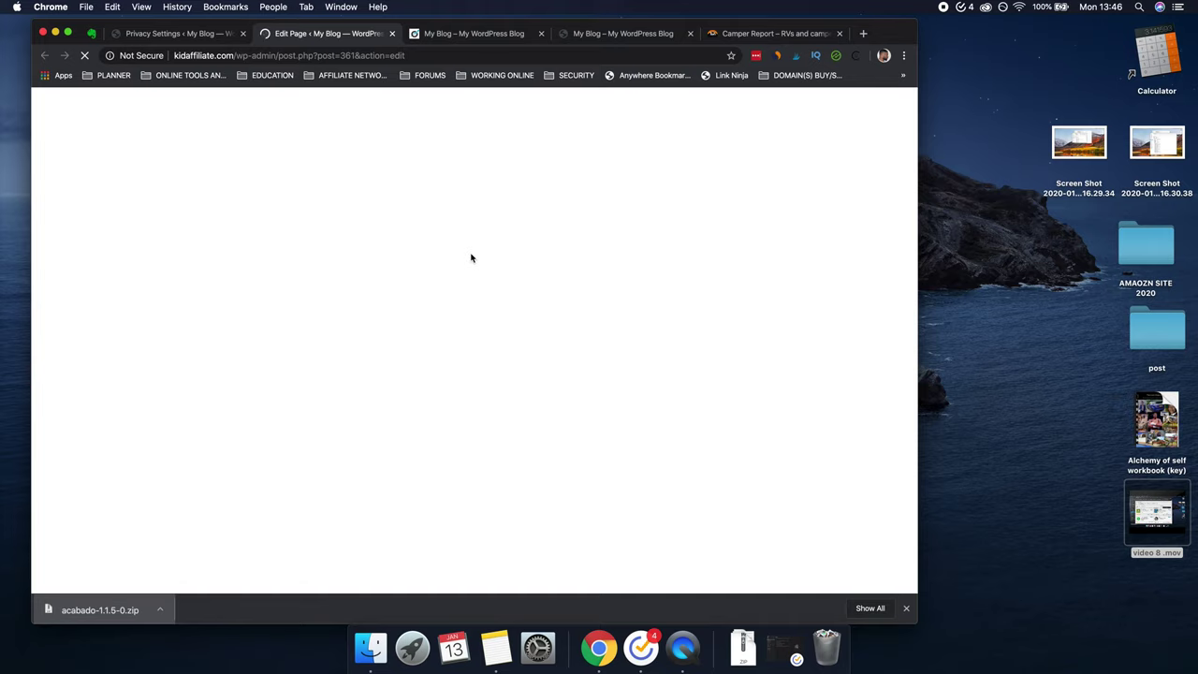
{"action": "scroll", "coordinate": [516, 436], "scroll_direction": "down", "scroll_amount": 10}
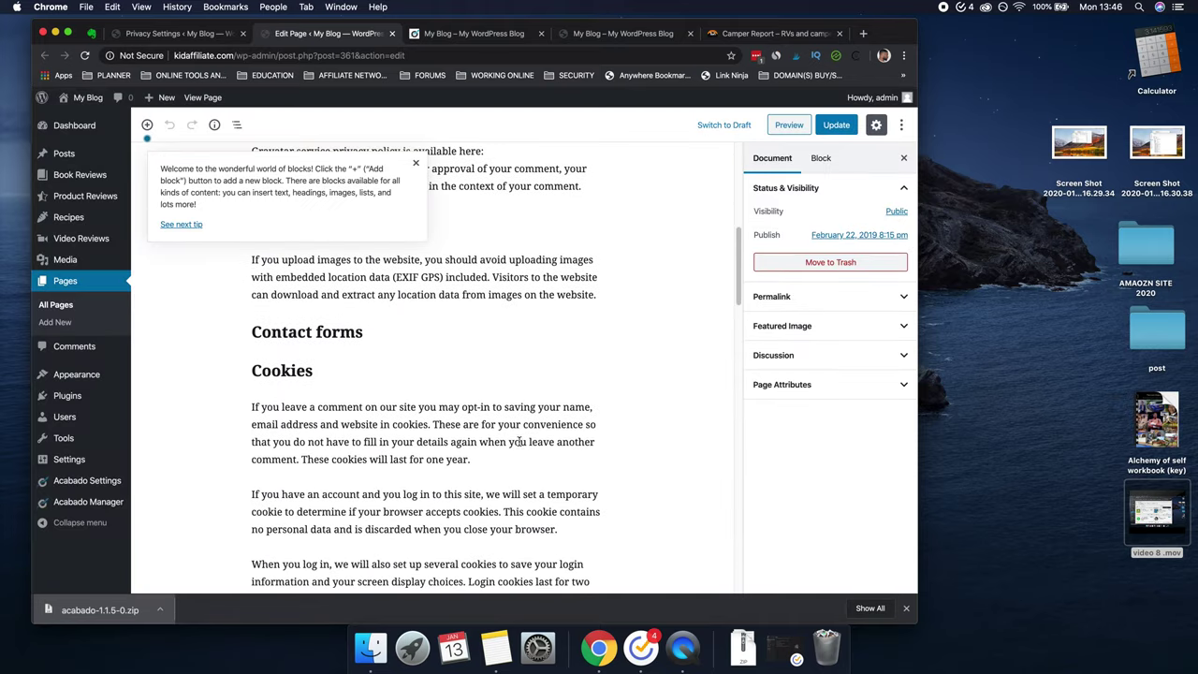
{"action": "scroll", "coordinate": [519, 441], "scroll_direction": "down", "scroll_amount": 15}
{"action": "scroll", "coordinate": [535, 454], "scroll_direction": "up", "scroll_amount": 10}
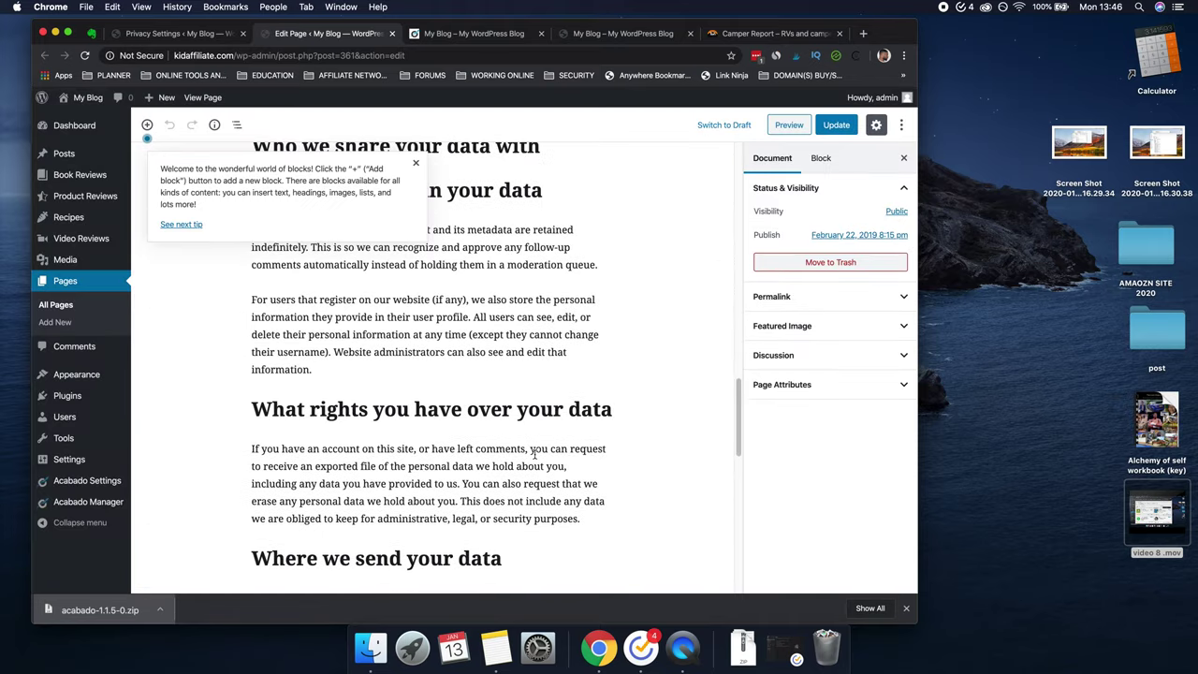
{"action": "scroll", "coordinate": [535, 454], "scroll_direction": "down", "scroll_amount": 5}
{"action": "scroll", "coordinate": [459, 526], "scroll_direction": "up", "scroll_amount": 15}
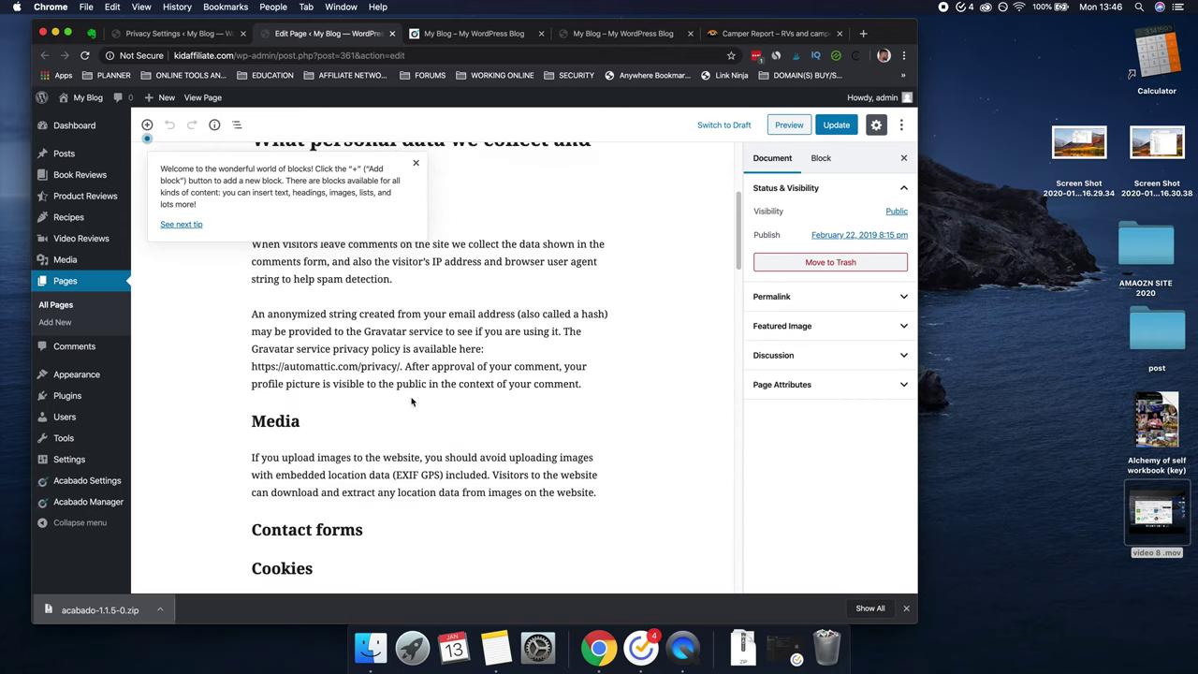
Dismiss the block-editor welcome tip and select the website address paragraph.
{"action": "left_click", "coordinate": [416, 163]}
{"action": "scroll", "coordinate": [421, 400], "scroll_direction": "down", "scroll_amount": 1}
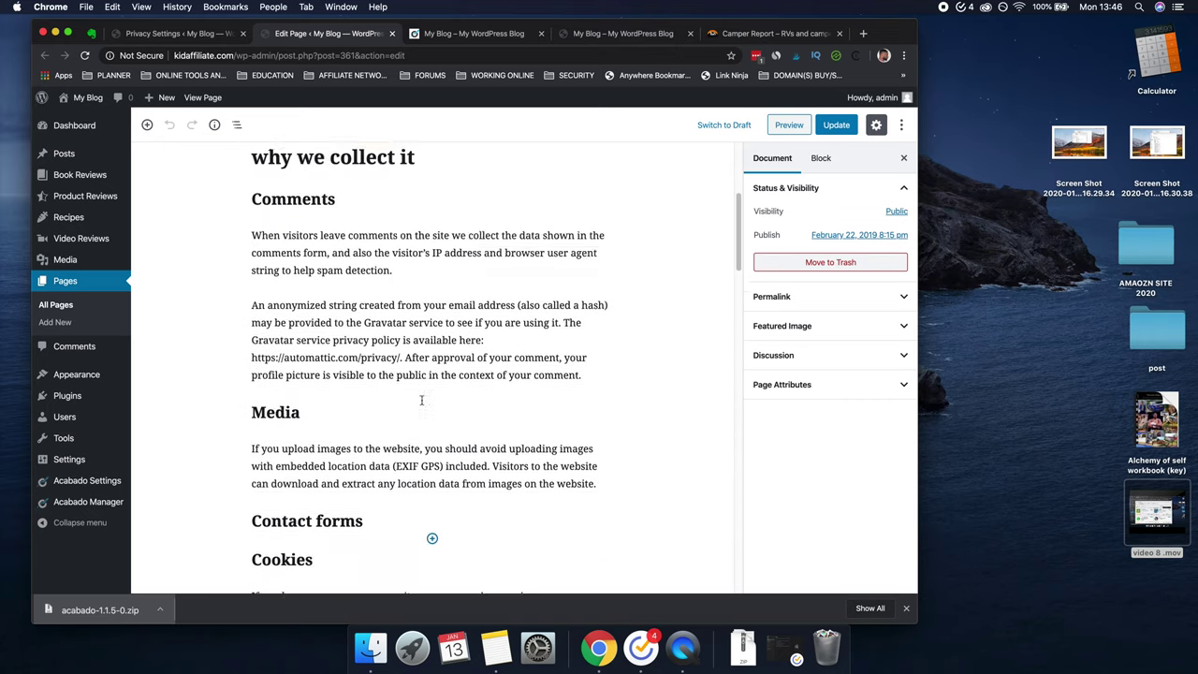
{"action": "scroll", "coordinate": [422, 401], "scroll_direction": "up", "scroll_amount": 5}
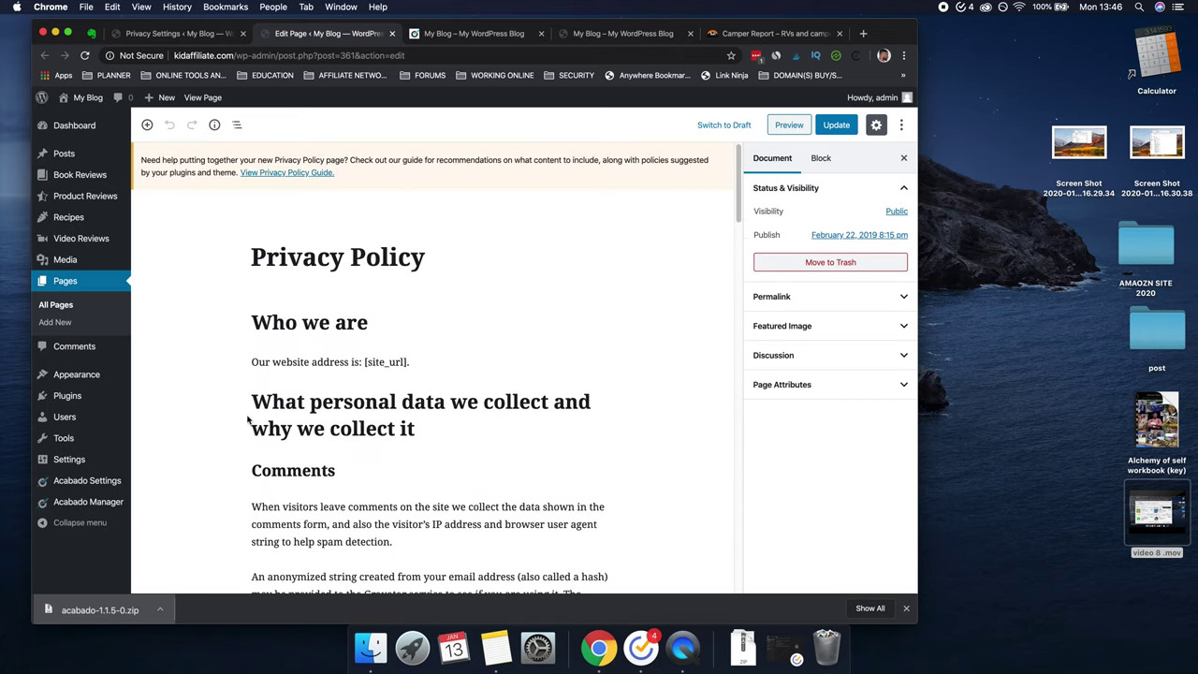
{"action": "left_click", "coordinate": [364, 361]}
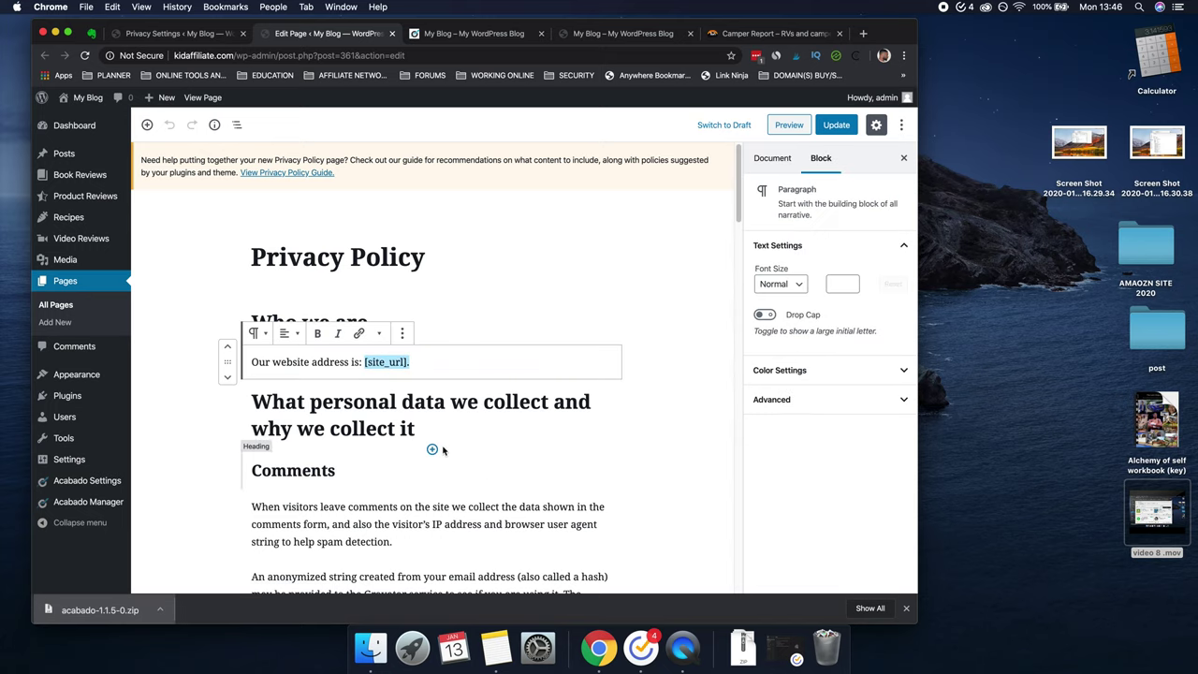
{"action": "scroll", "coordinate": [440, 450], "scroll_direction": "down", "scroll_amount": 10}
{"action": "scroll", "coordinate": [446, 449], "scroll_direction": "down", "scroll_amount": 5}
{"action": "scroll", "coordinate": [446, 450], "scroll_direction": "up", "scroll_amount": 15}
Open the All Pages list, close that tab, and switch to the live My Blog homepage.
{"action": "left_click", "coordinate": [73, 280]}
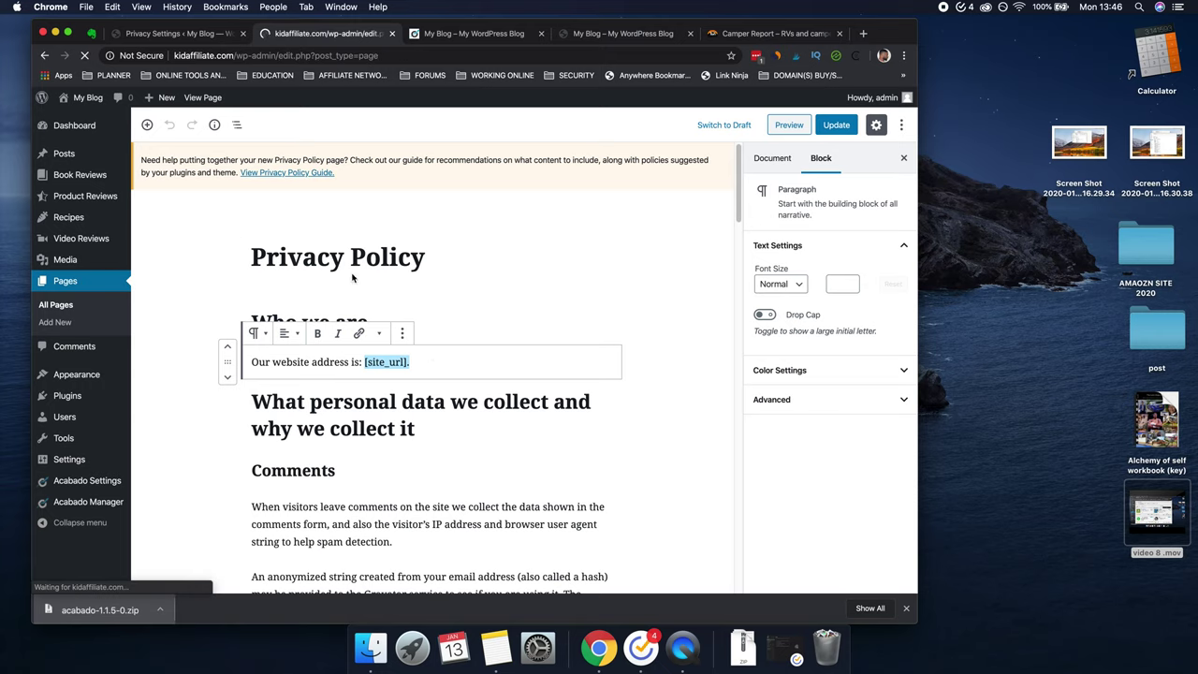
{"action": "scroll", "coordinate": [406, 409], "scroll_direction": "down", "scroll_amount": 5}
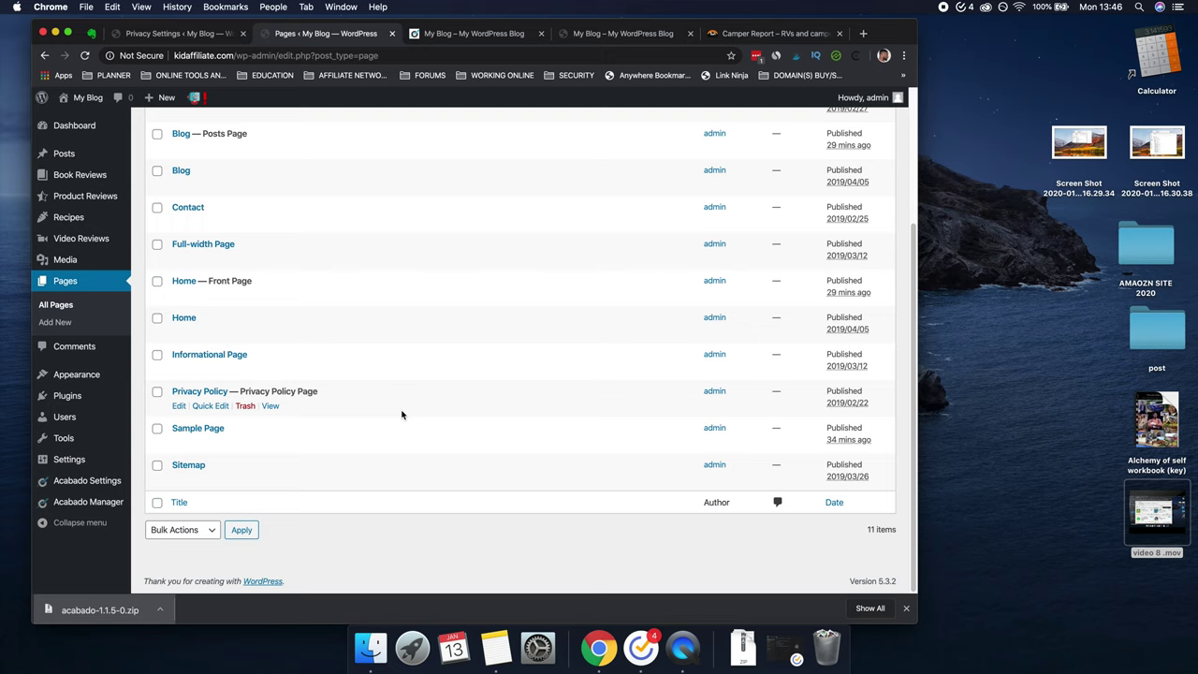
{"action": "scroll", "coordinate": [399, 416], "scroll_direction": "up", "scroll_amount": 5}
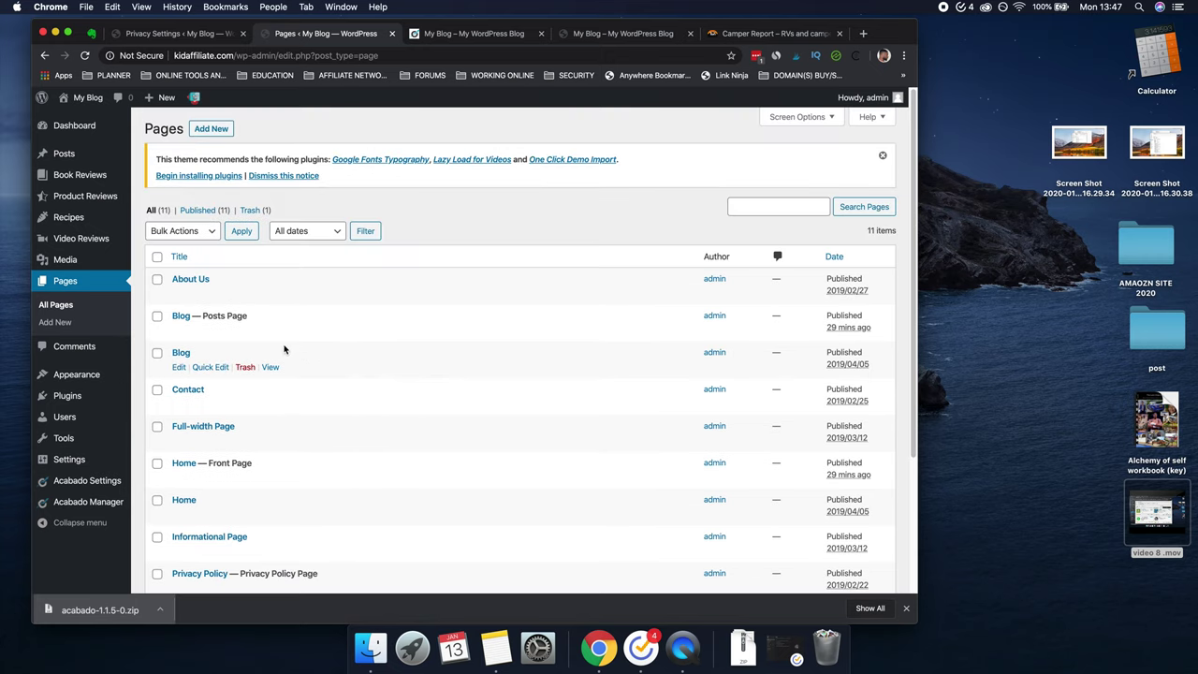
{"action": "mouse_move", "coordinate": [91, 181]}
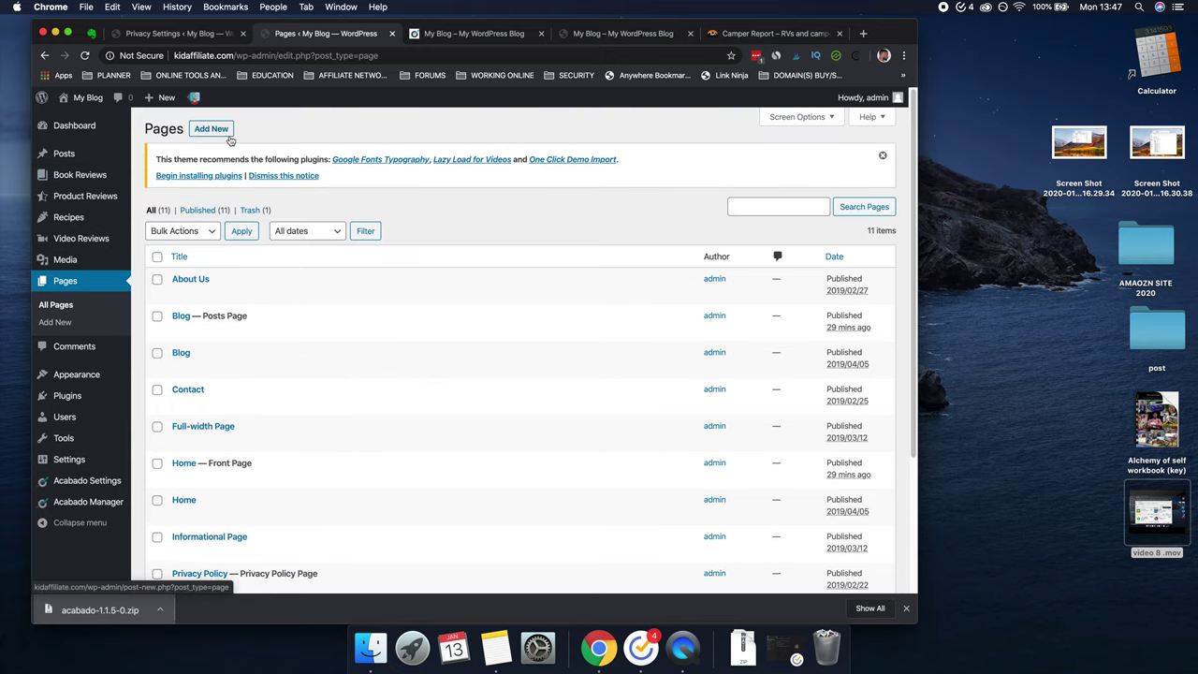
{"action": "left_click", "coordinate": [199, 33]}
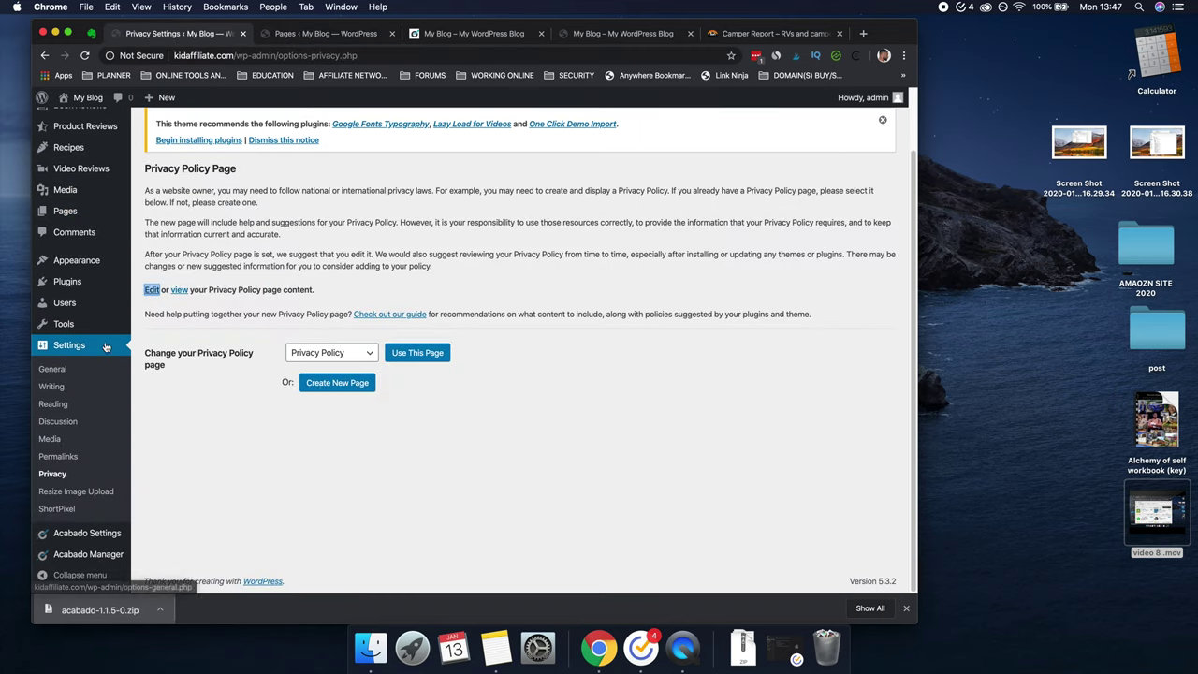
{"action": "left_click", "coordinate": [343, 41]}
{"action": "left_click", "coordinate": [391, 34]}
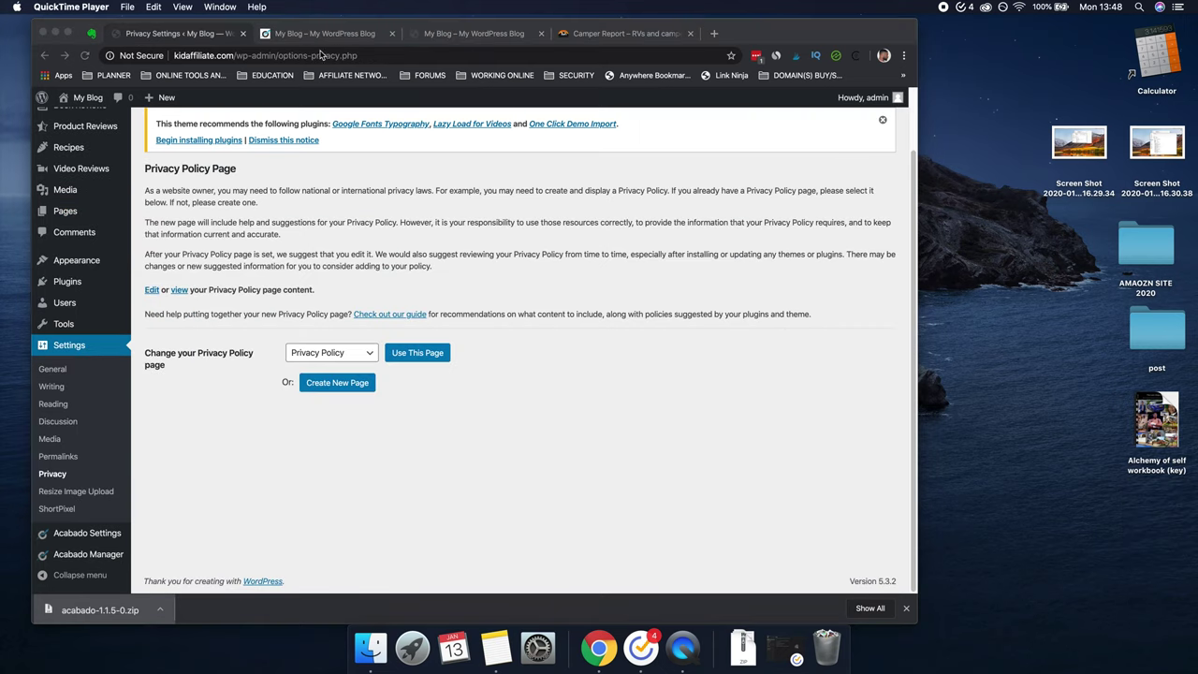
{"action": "left_click", "coordinate": [324, 36]}
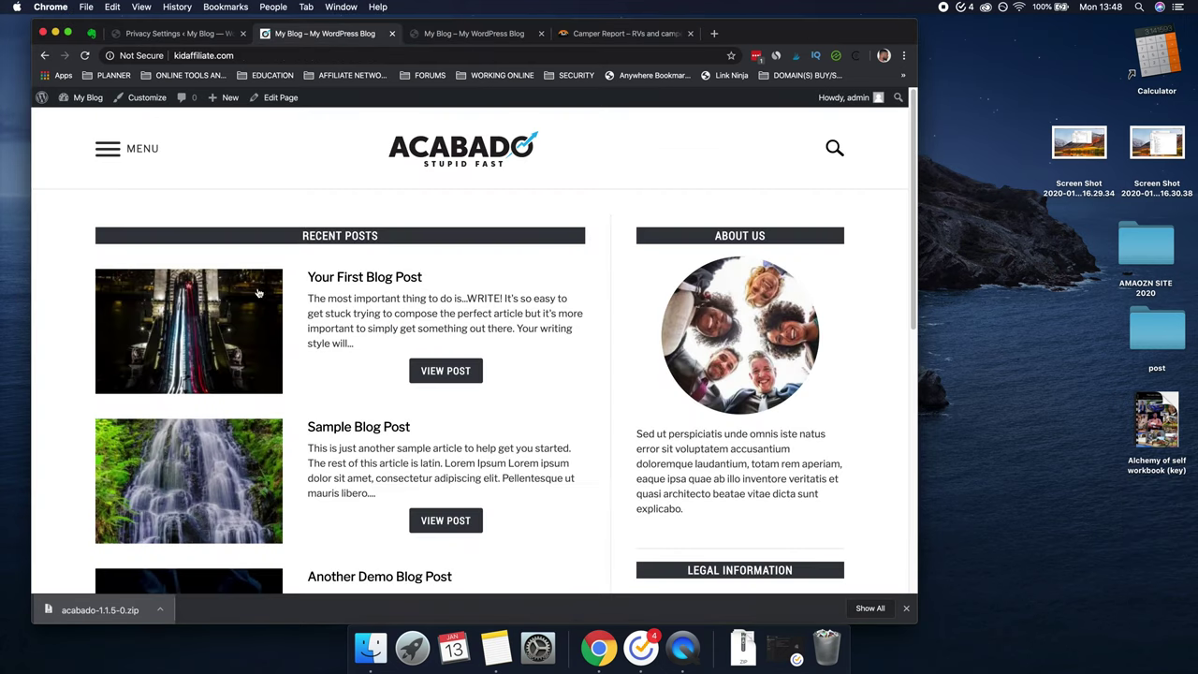
Scroll the live homepage, then return to the Privacy Settings admin tab and reveal the Acabado Settings submenu.
{"action": "scroll", "coordinate": [406, 431], "scroll_direction": "down", "scroll_amount": 15}
{"action": "scroll", "coordinate": [407, 431], "scroll_direction": "up", "scroll_amount": 15}
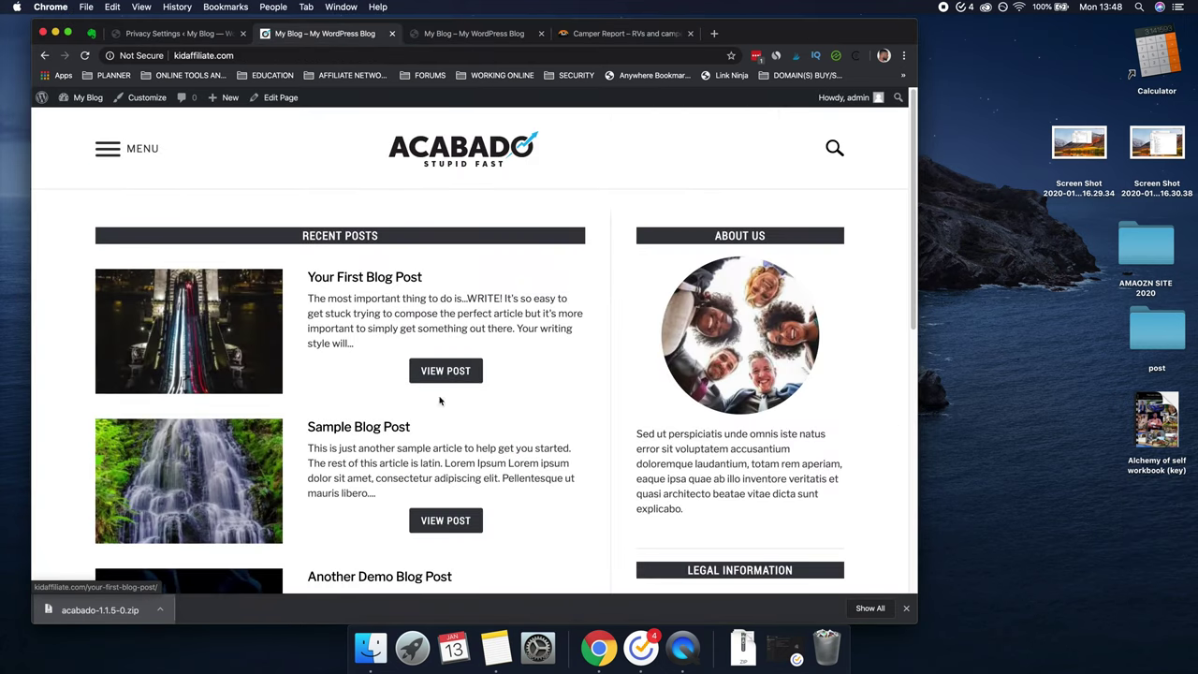
{"action": "scroll", "coordinate": [440, 400], "scroll_direction": "down", "scroll_amount": 3}
{"action": "left_click_drag", "start_coordinate": [648, 325], "coordinate": [834, 402]}
{"action": "scroll", "coordinate": [738, 437], "scroll_direction": "down", "scroll_amount": 3}
{"action": "left_click_drag", "start_coordinate": [668, 392], "coordinate": [785, 450]}
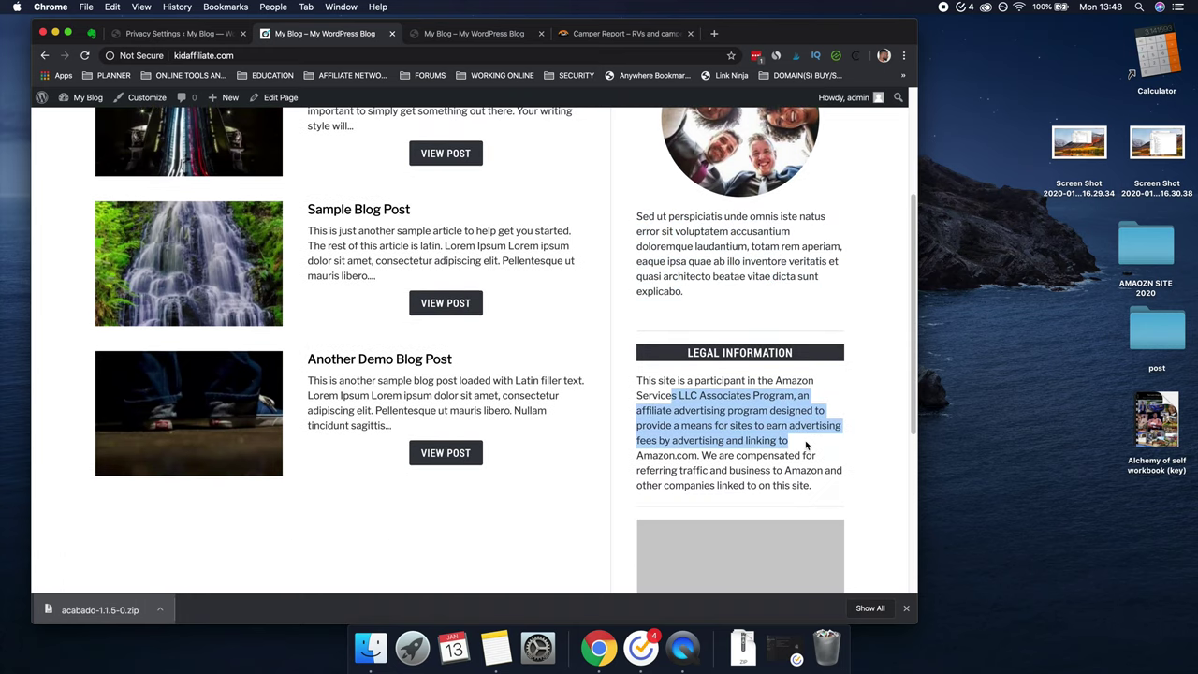
{"action": "scroll", "coordinate": [785, 454], "scroll_direction": "down", "scroll_amount": 6}
{"action": "scroll", "coordinate": [655, 459], "scroll_direction": "up", "scroll_amount": 12}
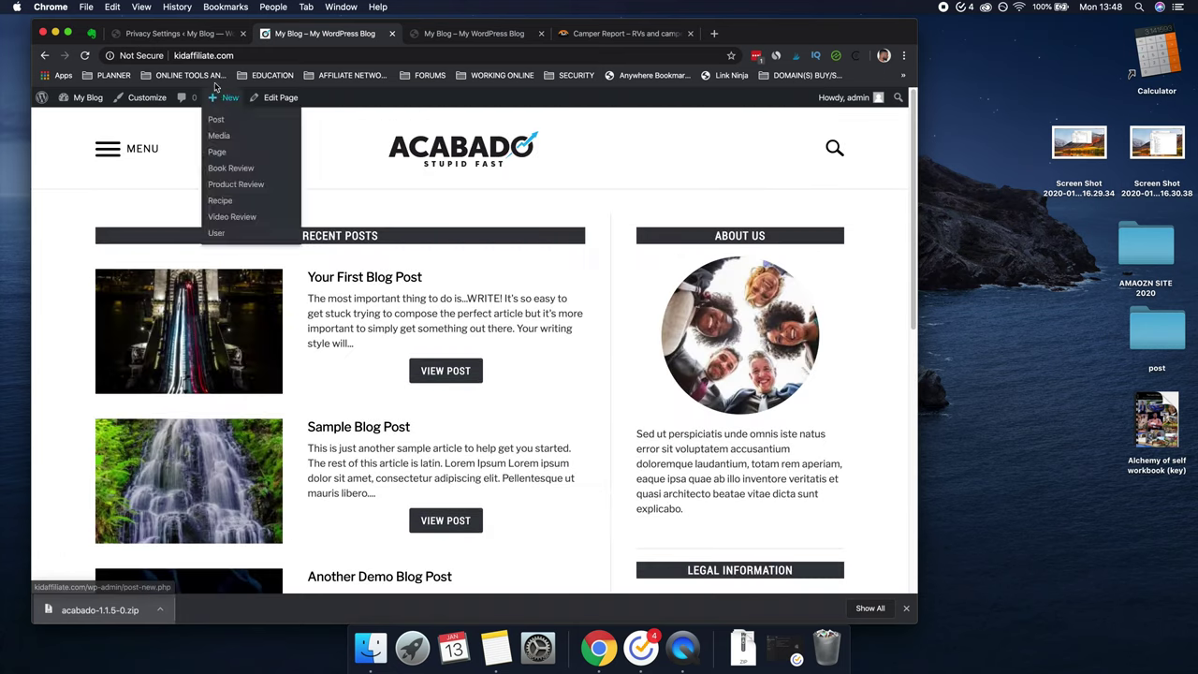
{"action": "left_click", "coordinate": [187, 35]}
{"action": "mouse_move", "coordinate": [61, 178]}
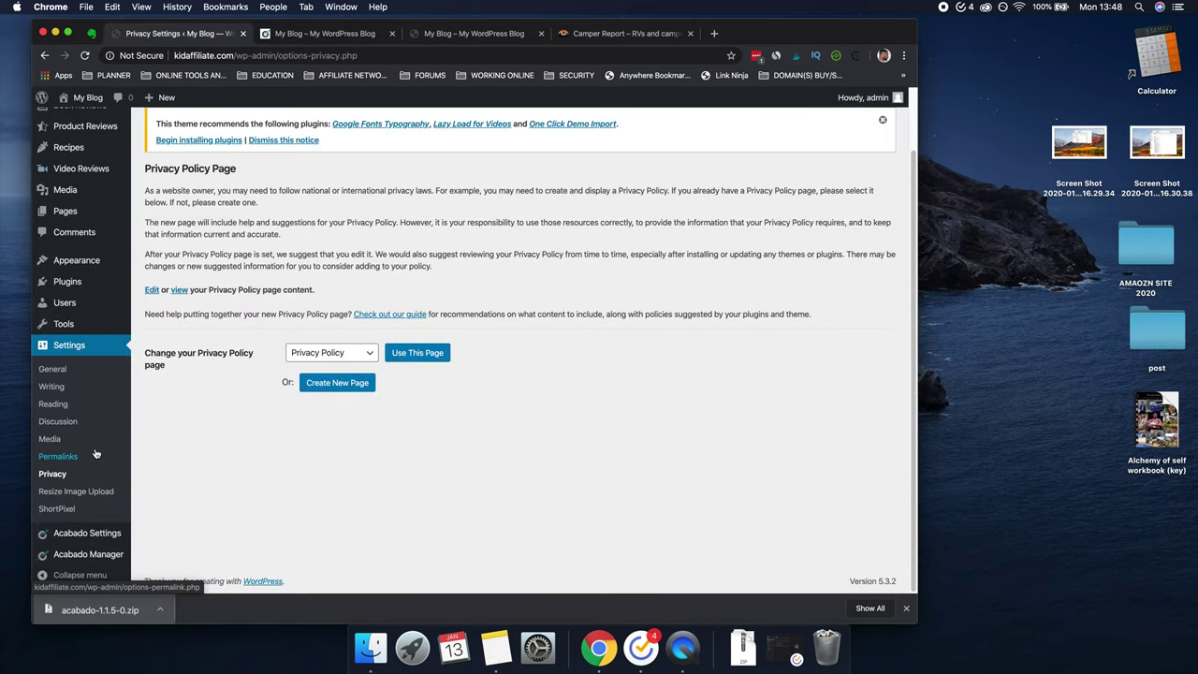
{"action": "mouse_move", "coordinate": [89, 541]}
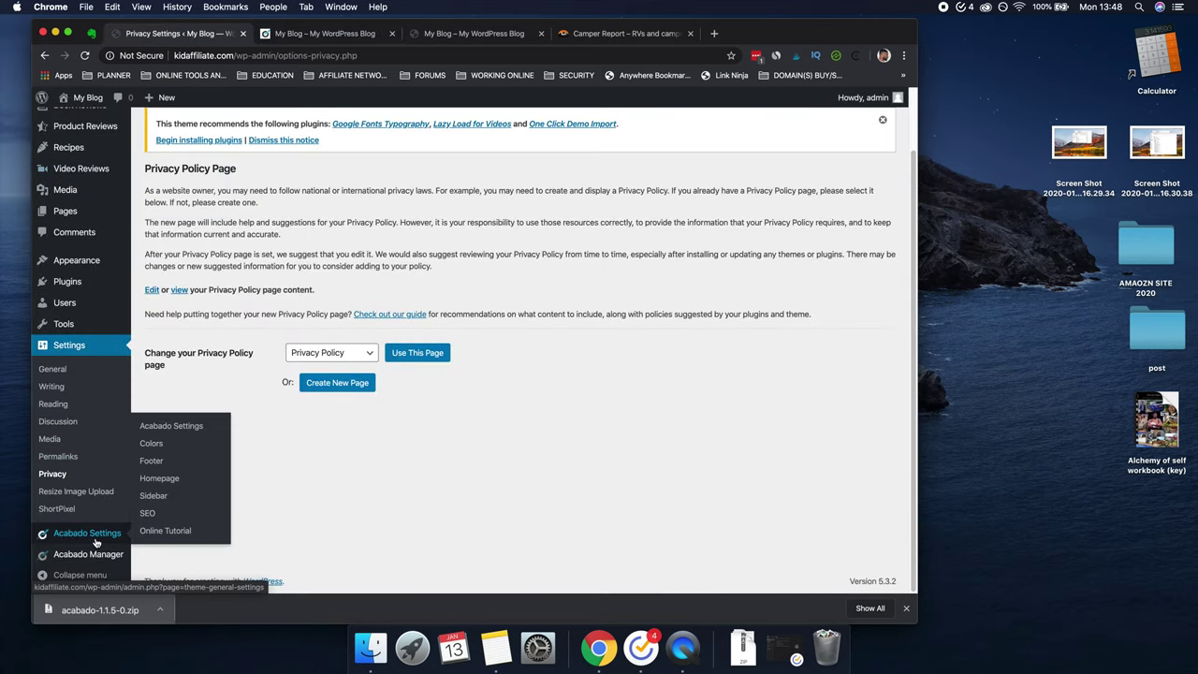
In Acabado general settings, tick Show Primary Navigation on Desktop.
{"action": "left_click", "coordinate": [172, 426]}
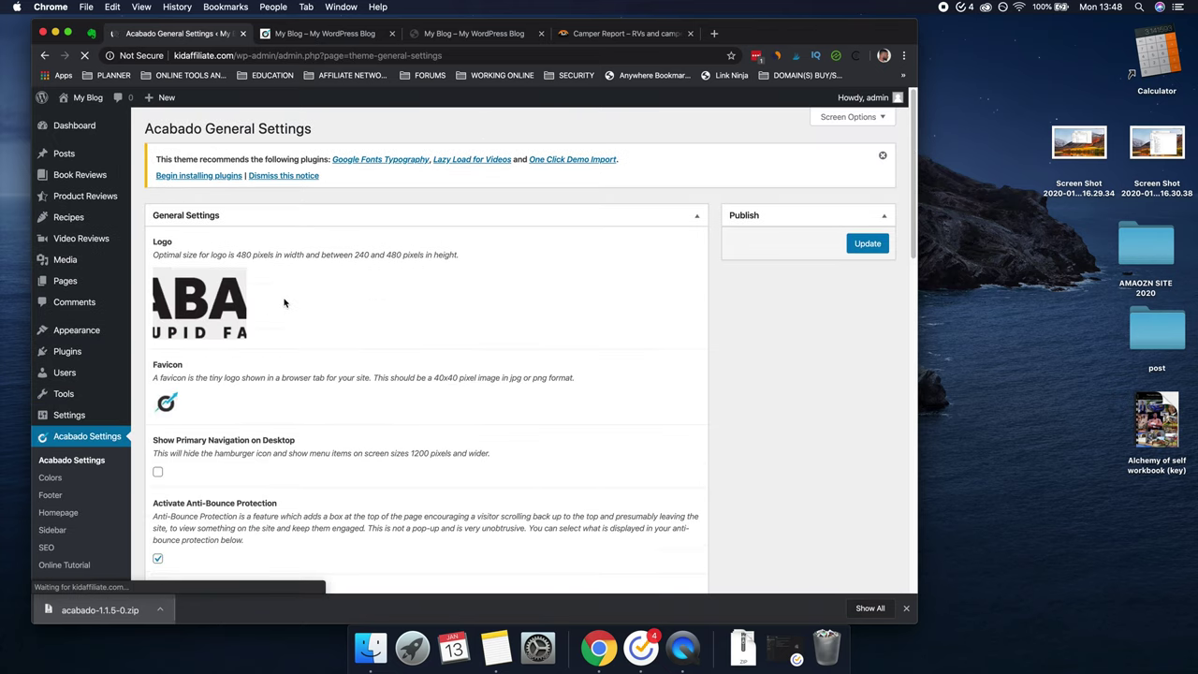
{"action": "scroll", "coordinate": [314, 483], "scroll_direction": "down", "scroll_amount": 1}
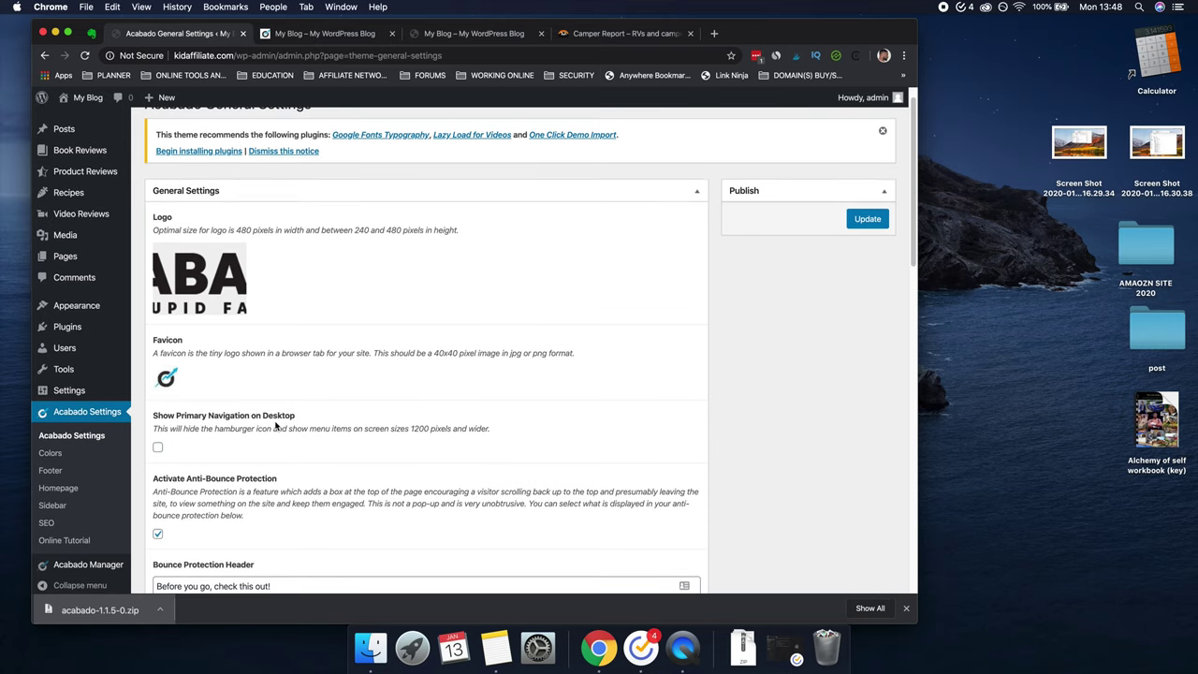
{"action": "left_click", "coordinate": [158, 446]}
On the blog homepage, open and close the MENU to check its navigation items.
{"action": "left_click", "coordinate": [305, 34]}
{"action": "left_click", "coordinate": [110, 150]}
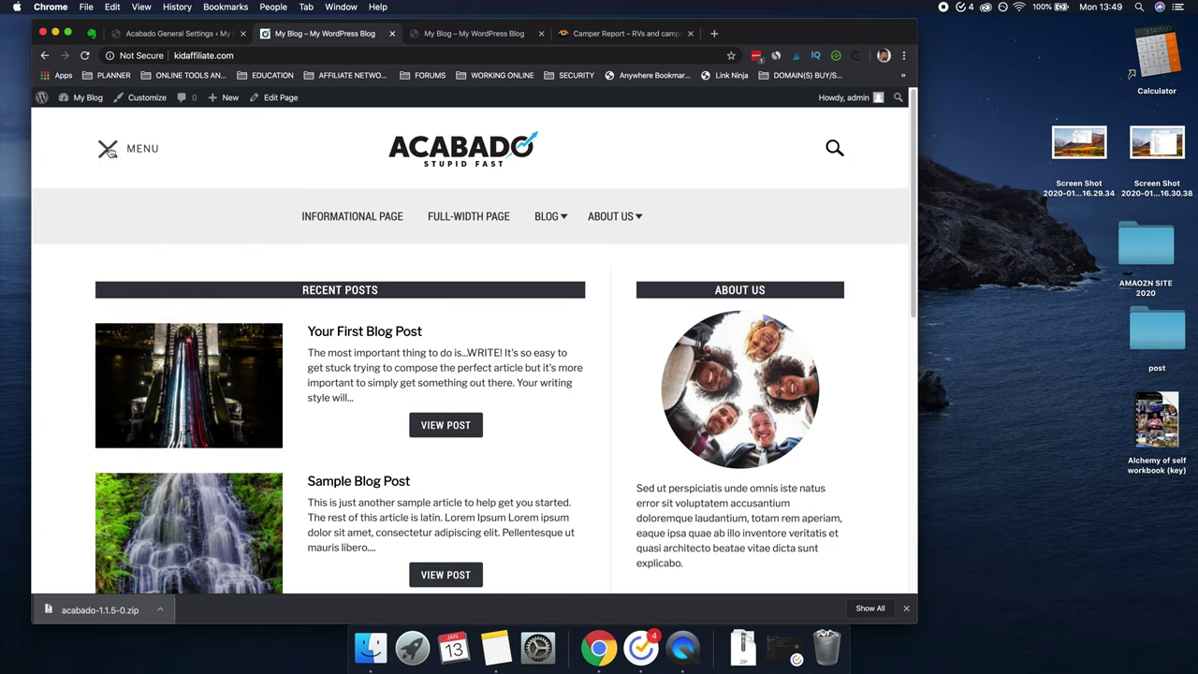
{"action": "mouse_move", "coordinate": [559, 214]}
{"action": "left_click", "coordinate": [108, 149]}
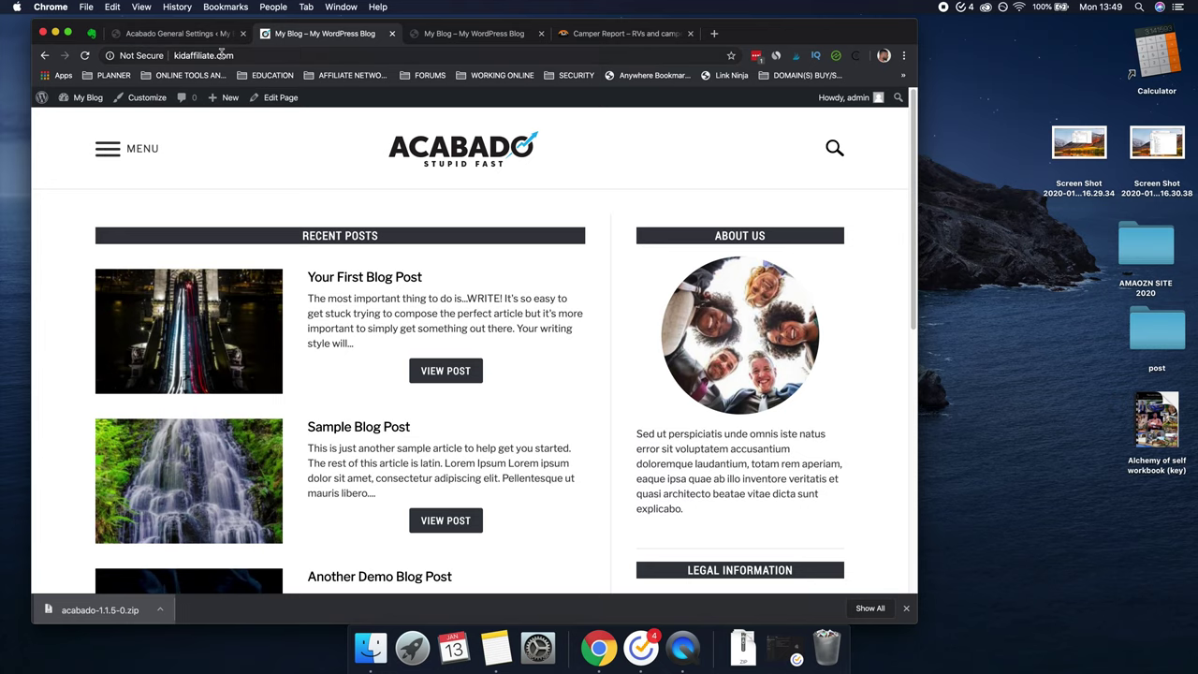
{"action": "left_click", "coordinate": [108, 149]}
{"action": "mouse_move", "coordinate": [532, 228]}
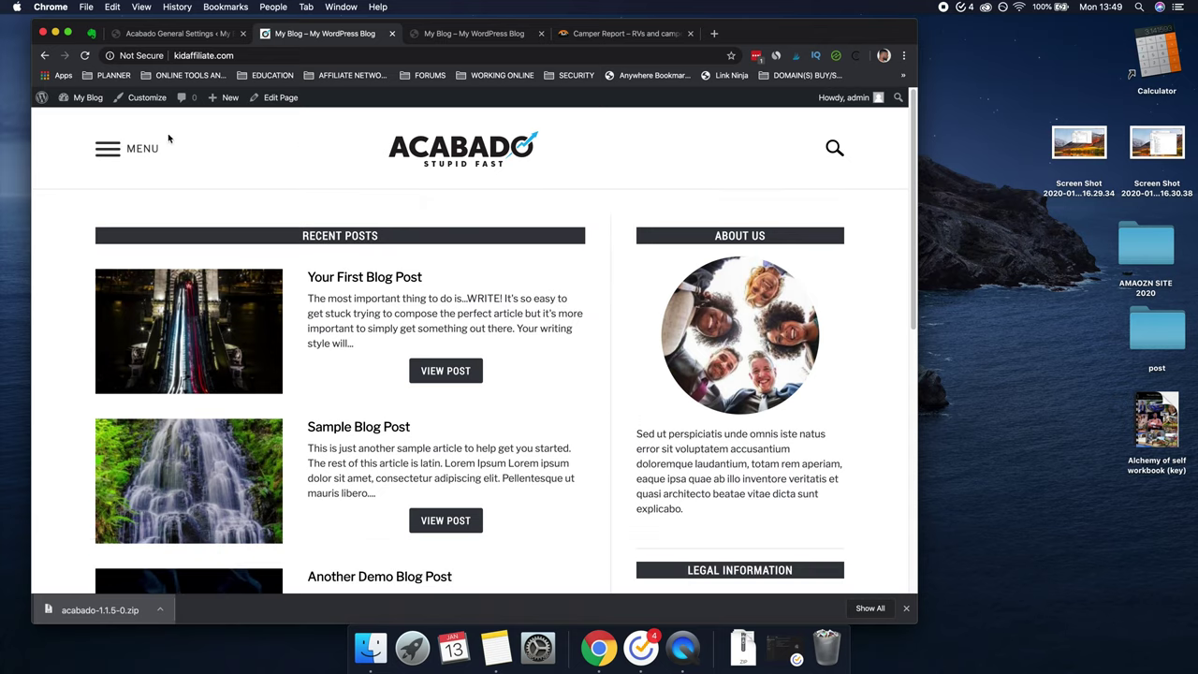
{"action": "right_click", "coordinate": [255, 175]}
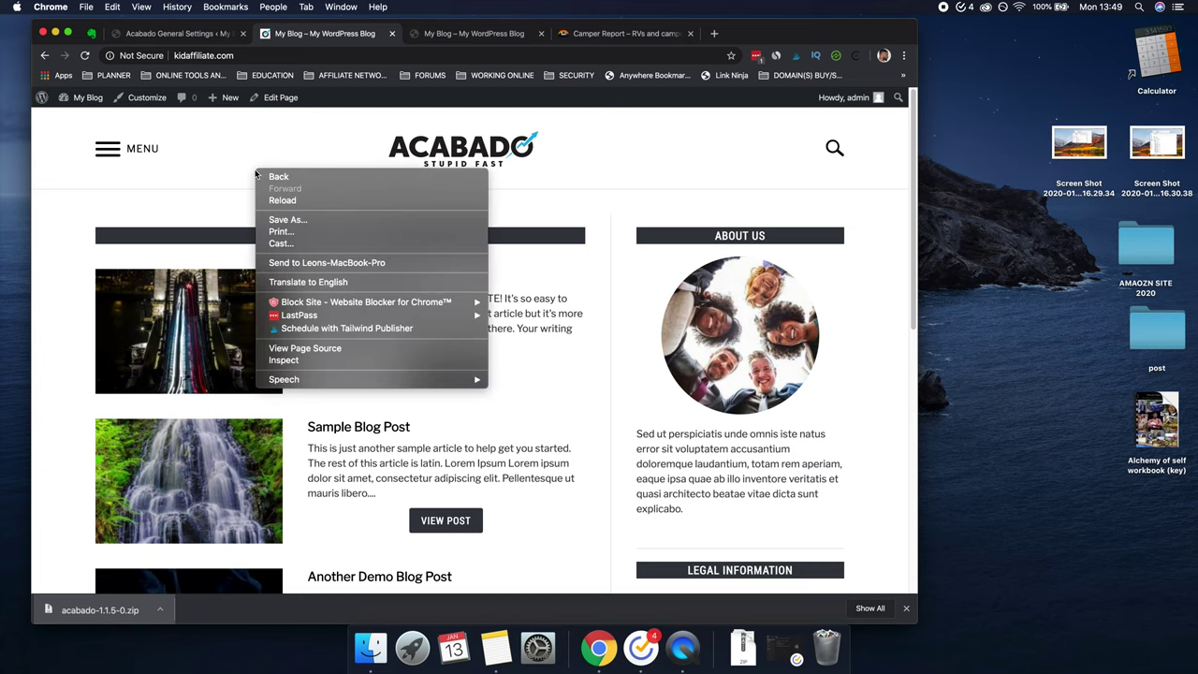
Preview the blog homepage at phone width using Inspect, then close DevTools.
{"action": "left_click", "coordinate": [280, 360]}
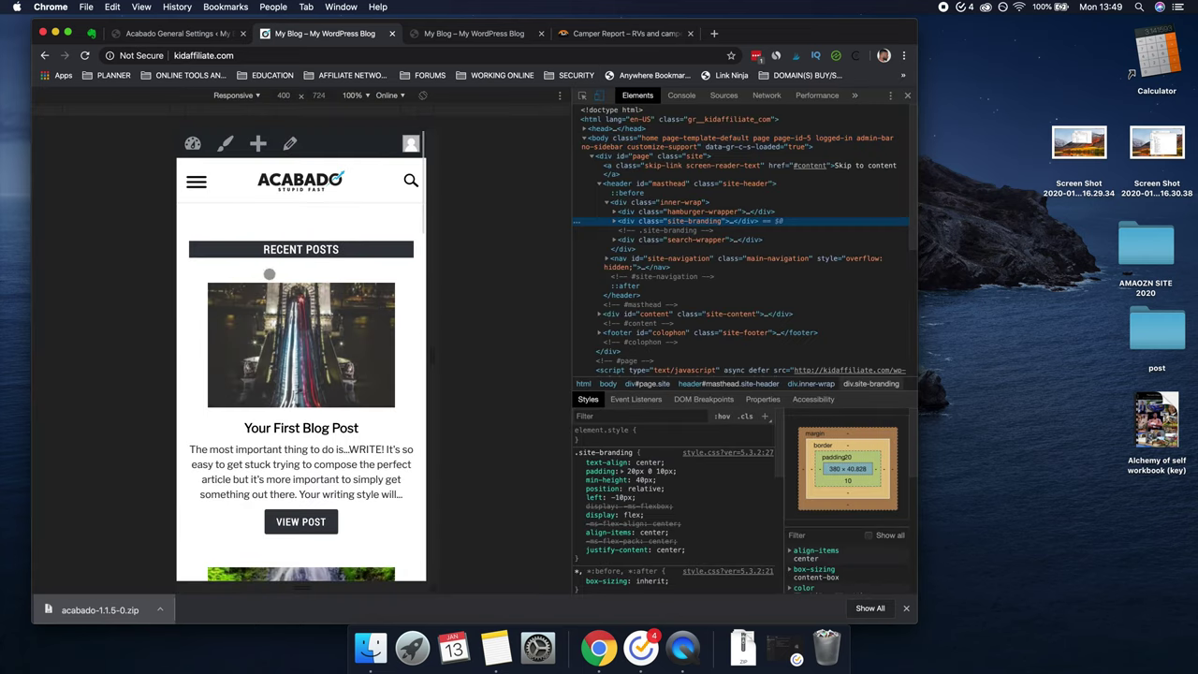
{"action": "scroll", "coordinate": [347, 415], "scroll_direction": "down", "scroll_amount": 10}
{"action": "scroll", "coordinate": [346, 416], "scroll_direction": "down", "scroll_amount": 3}
{"action": "scroll", "coordinate": [346, 415], "scroll_direction": "up", "scroll_amount": 15}
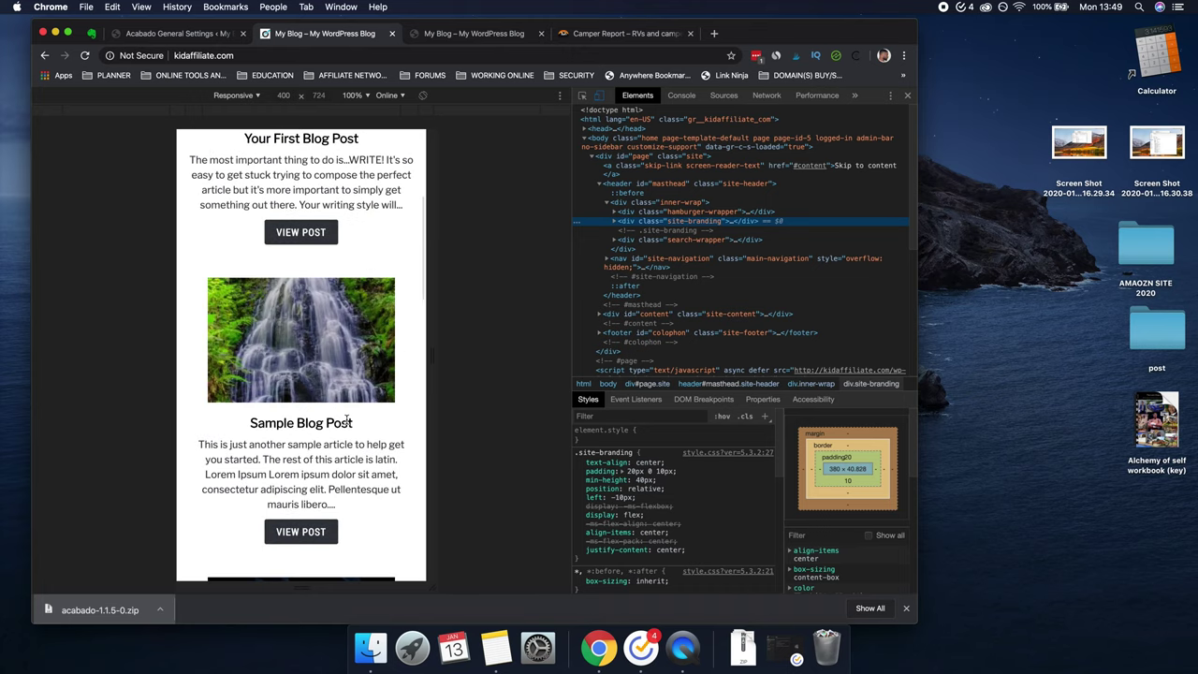
{"action": "left_click", "coordinate": [907, 95]}
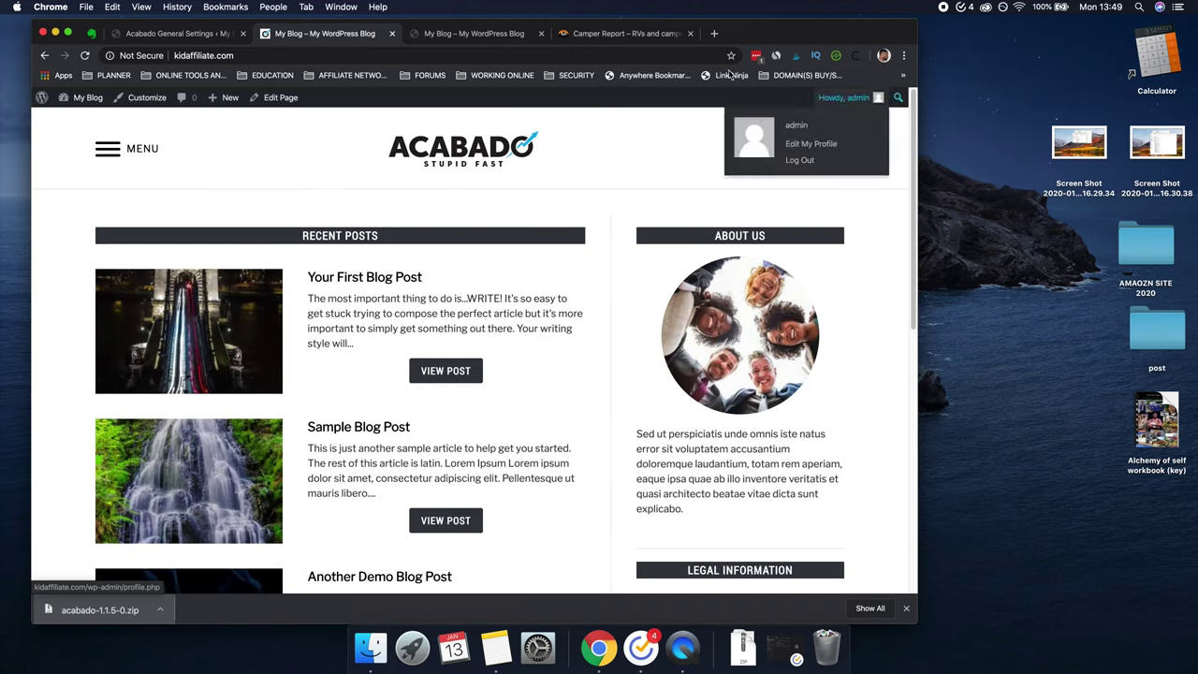
Untick Show Primary Navigation on Desktop in Acabado settings, then bring up the Camper Report site.
{"action": "left_click", "coordinate": [201, 36]}
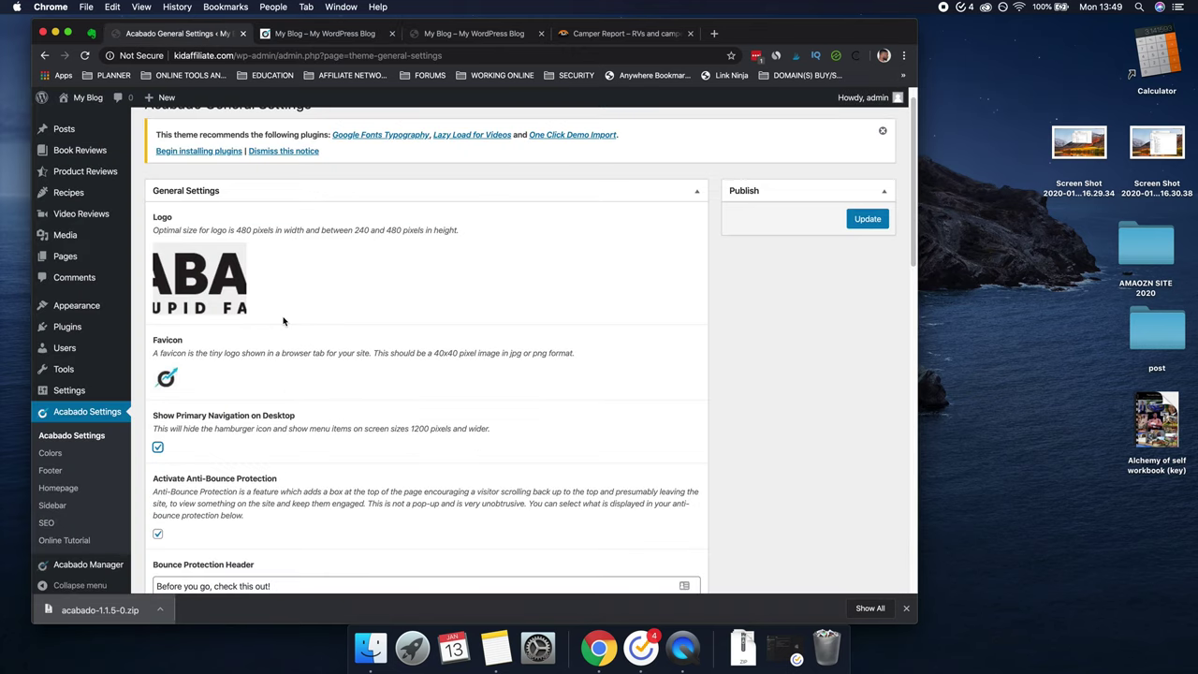
{"action": "scroll", "coordinate": [283, 321], "scroll_direction": "down", "scroll_amount": 1}
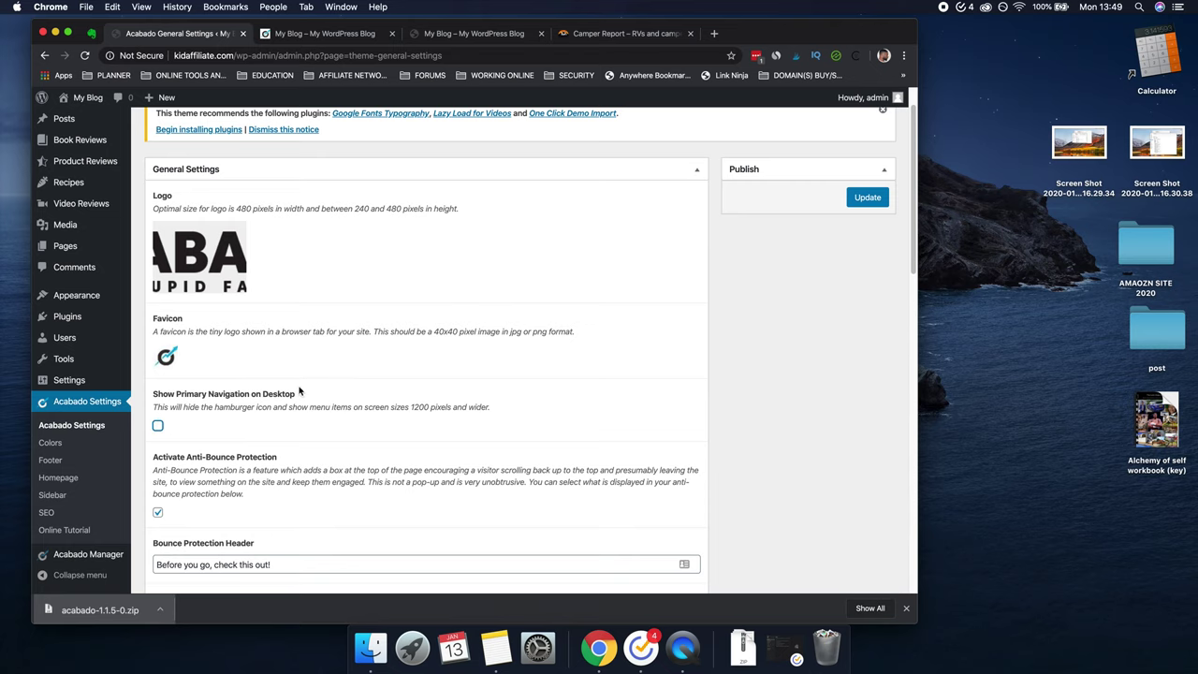
{"action": "scroll", "coordinate": [300, 391], "scroll_direction": "down", "scroll_amount": 3}
{"action": "left_click_drag", "start_coordinate": [193, 361], "coordinate": [293, 371]}
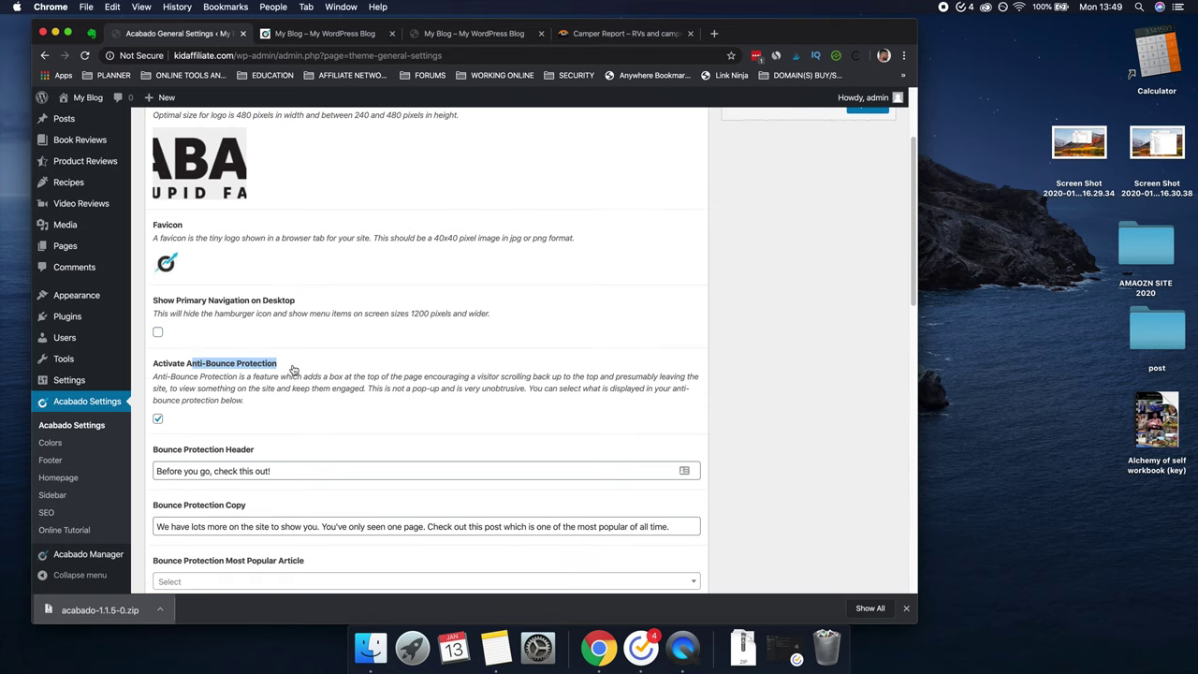
{"action": "left_click", "coordinate": [572, 34]}
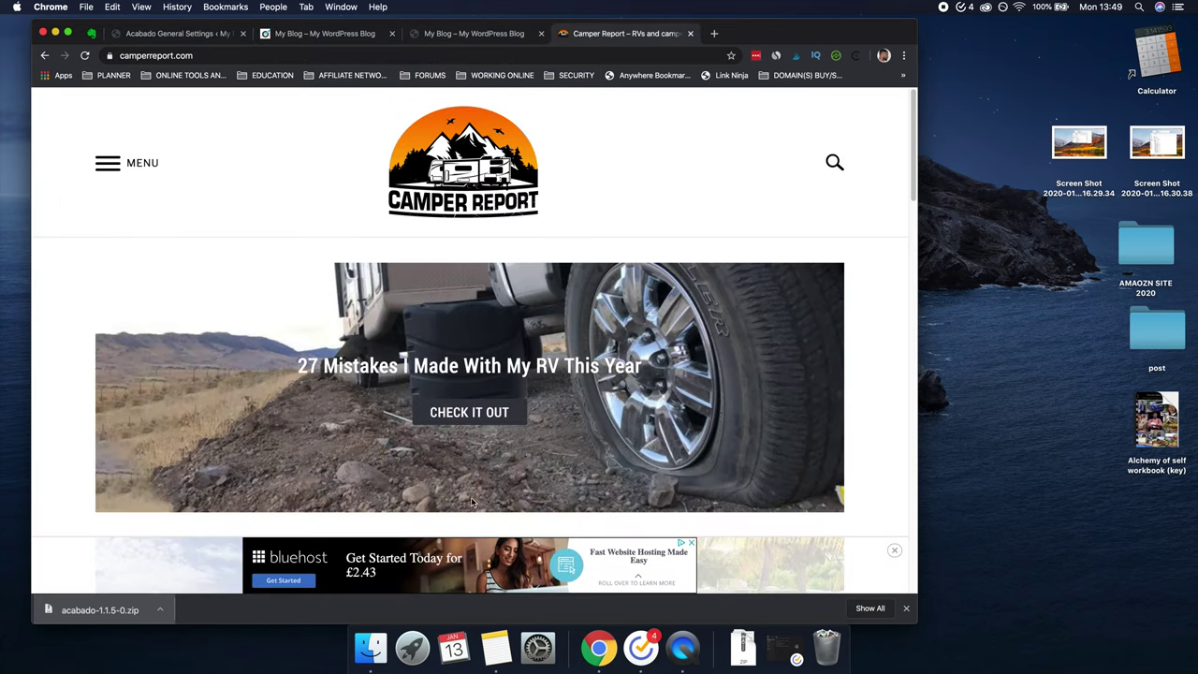
Reload camperreport.com and toggle its navigation MENU open and closed twice.
{"action": "scroll", "coordinate": [472, 502], "scroll_direction": "down", "scroll_amount": 20}
{"action": "scroll", "coordinate": [455, 514], "scroll_direction": "up", "scroll_amount": 20}
{"action": "left_click", "coordinate": [694, 54]}
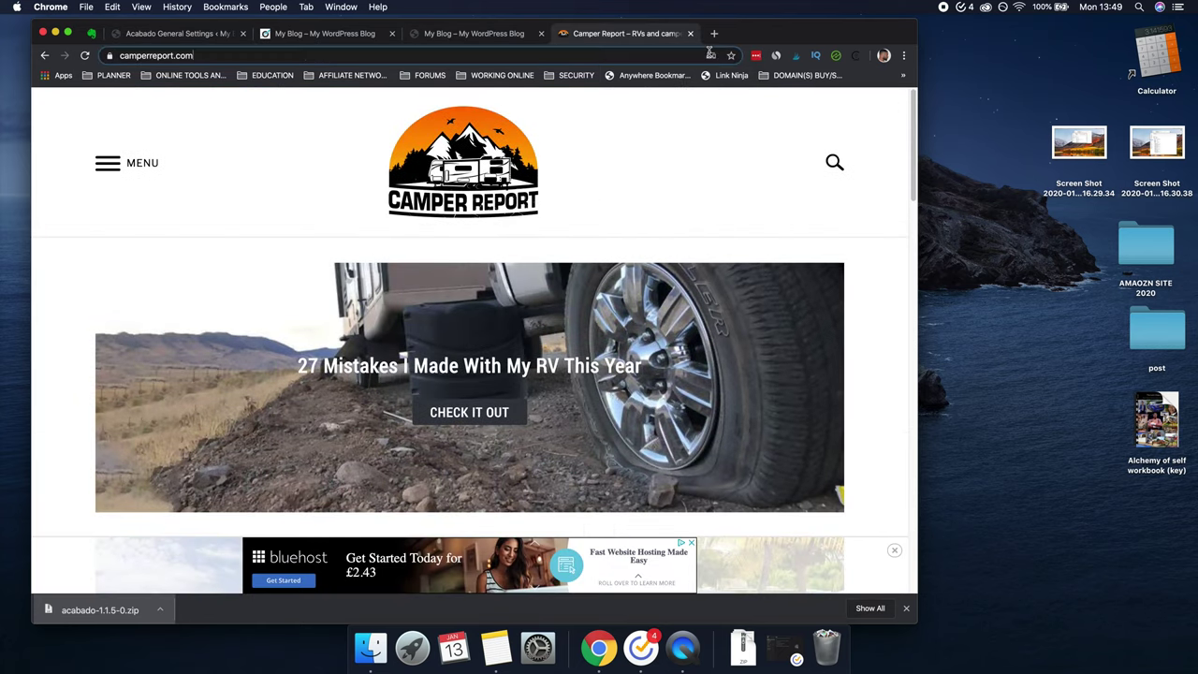
{"action": "left_click", "coordinate": [85, 55]}
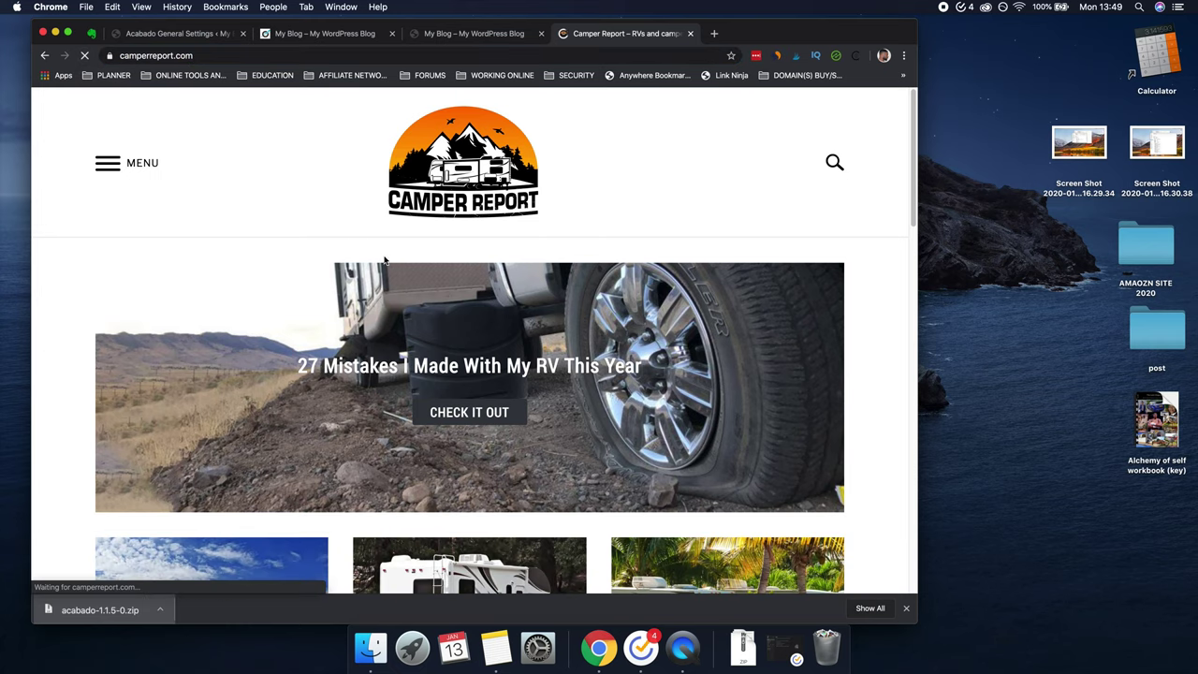
{"action": "left_click", "coordinate": [109, 177]}
{"action": "left_click", "coordinate": [128, 169]}
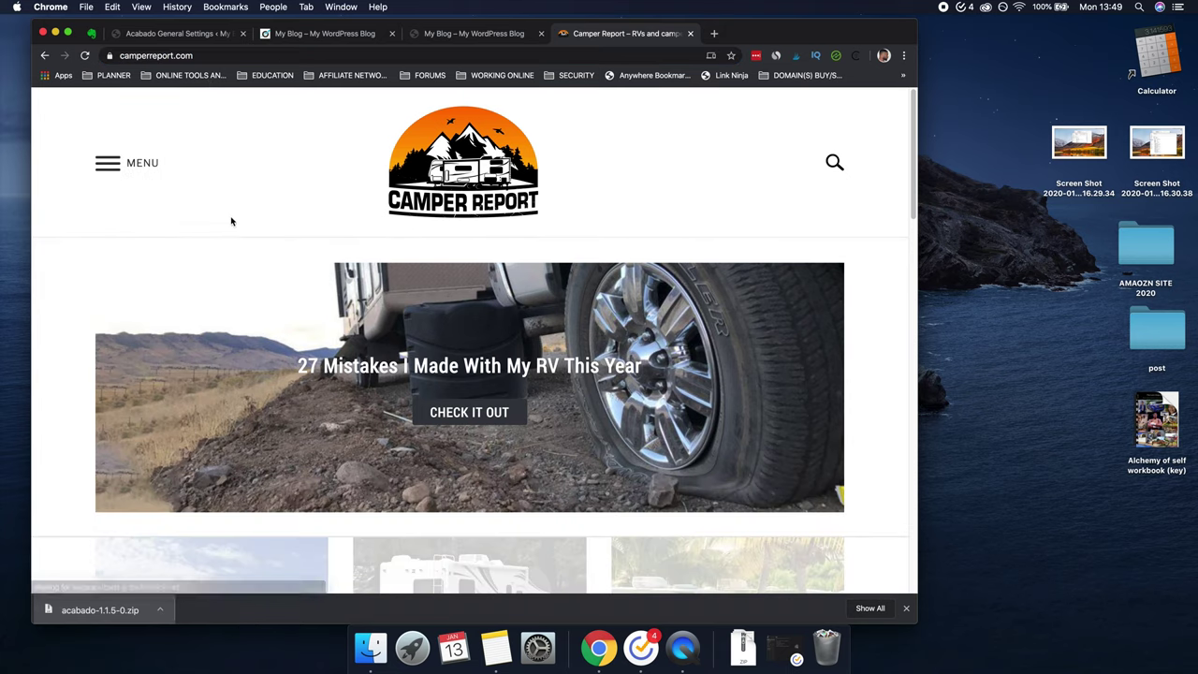
{"action": "left_click", "coordinate": [136, 165]}
{"action": "left_click", "coordinate": [106, 164]}
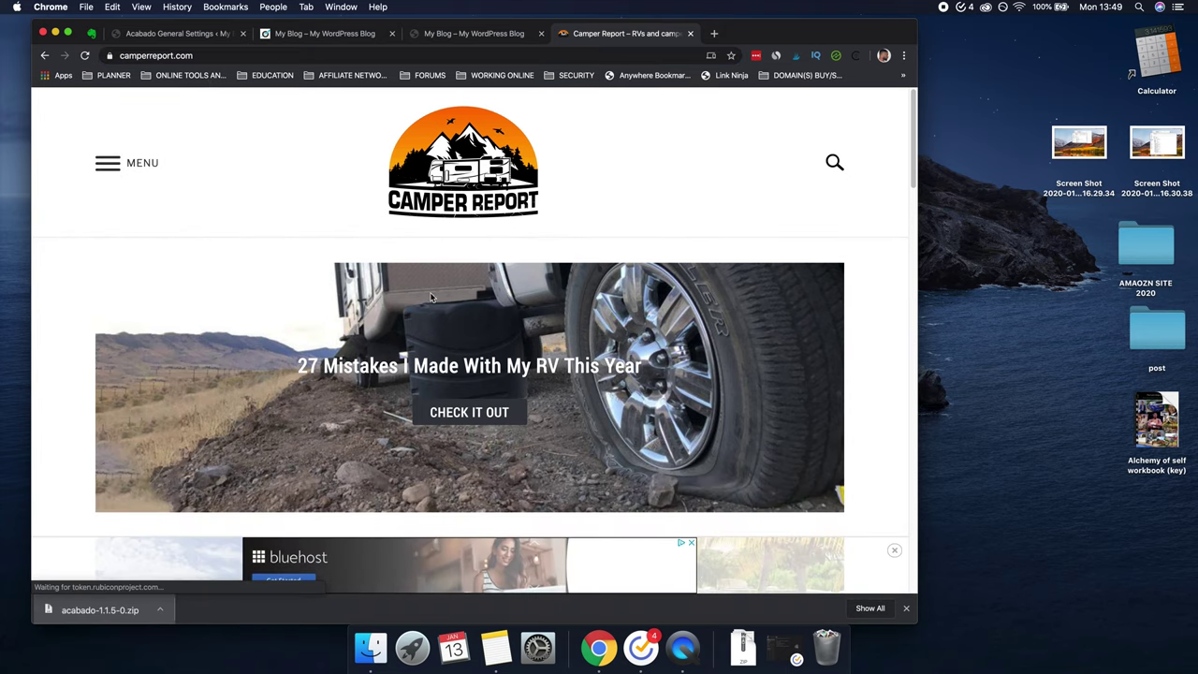
Open Camper Report's article on earning money renting your RV, then return to the My Blog tab.
{"action": "scroll", "coordinate": [432, 298], "scroll_direction": "down", "scroll_amount": 3}
{"action": "scroll", "coordinate": [431, 298], "scroll_direction": "up", "scroll_amount": 3}
{"action": "scroll", "coordinate": [440, 375], "scroll_direction": "down", "scroll_amount": 2}
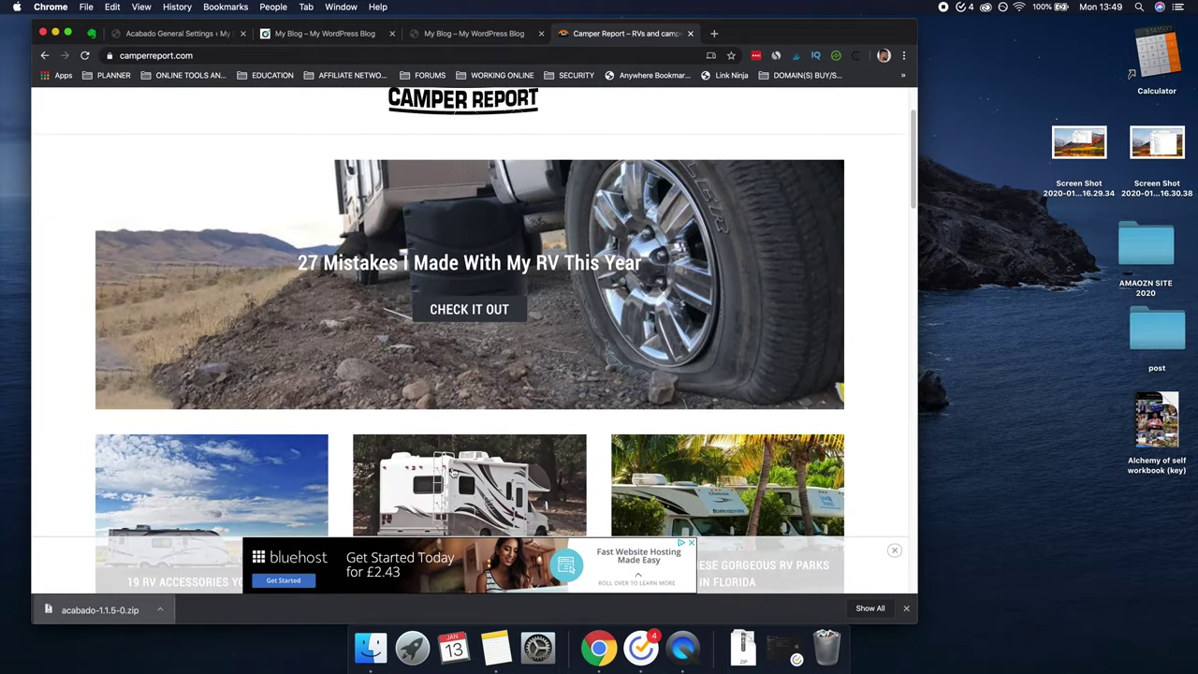
{"action": "left_click", "coordinate": [452, 473]}
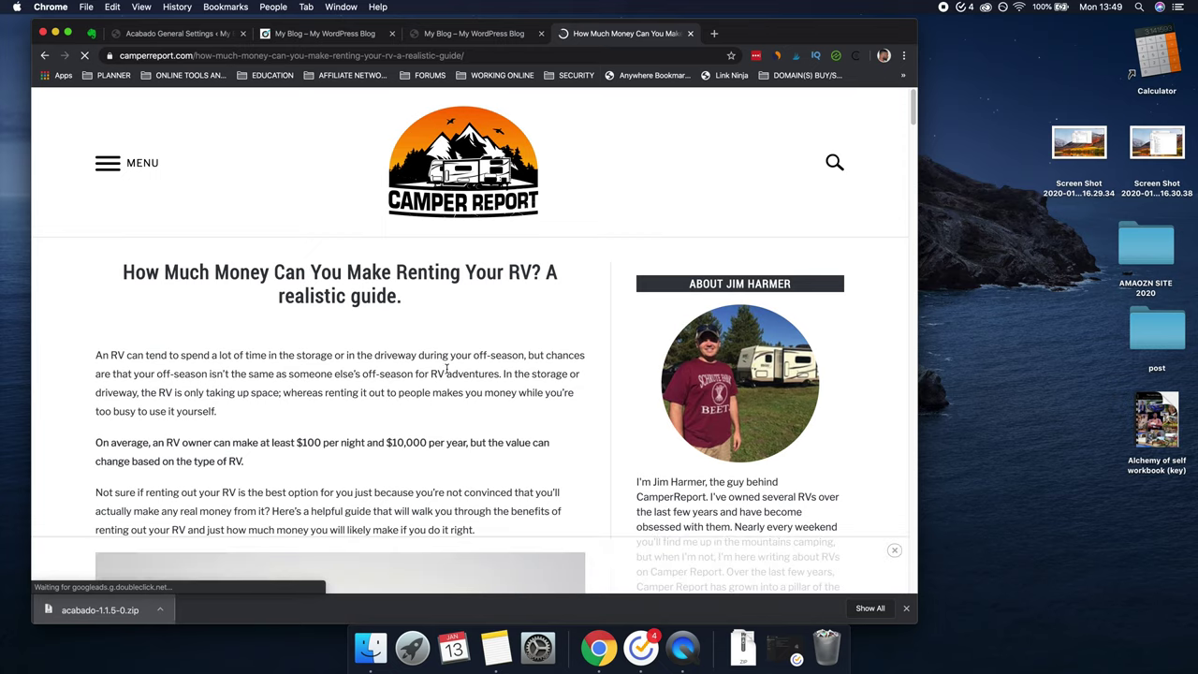
{"action": "scroll", "coordinate": [447, 371], "scroll_direction": "down", "scroll_amount": 15}
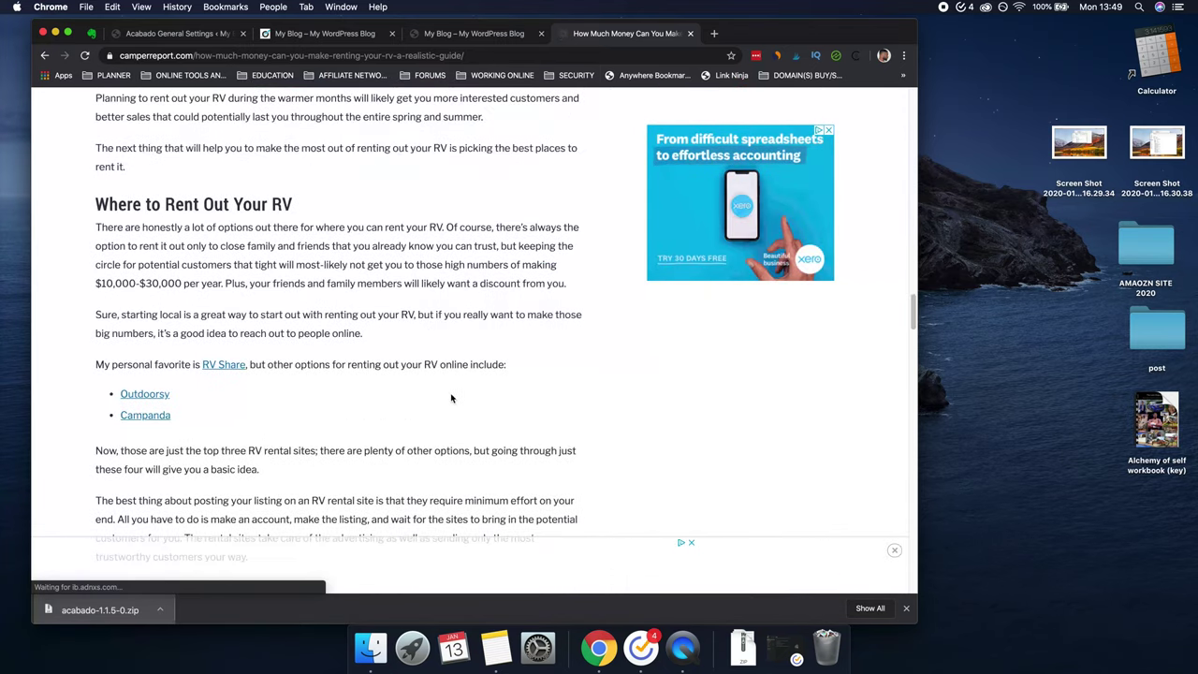
{"action": "scroll", "coordinate": [450, 398], "scroll_direction": "up", "scroll_amount": 15}
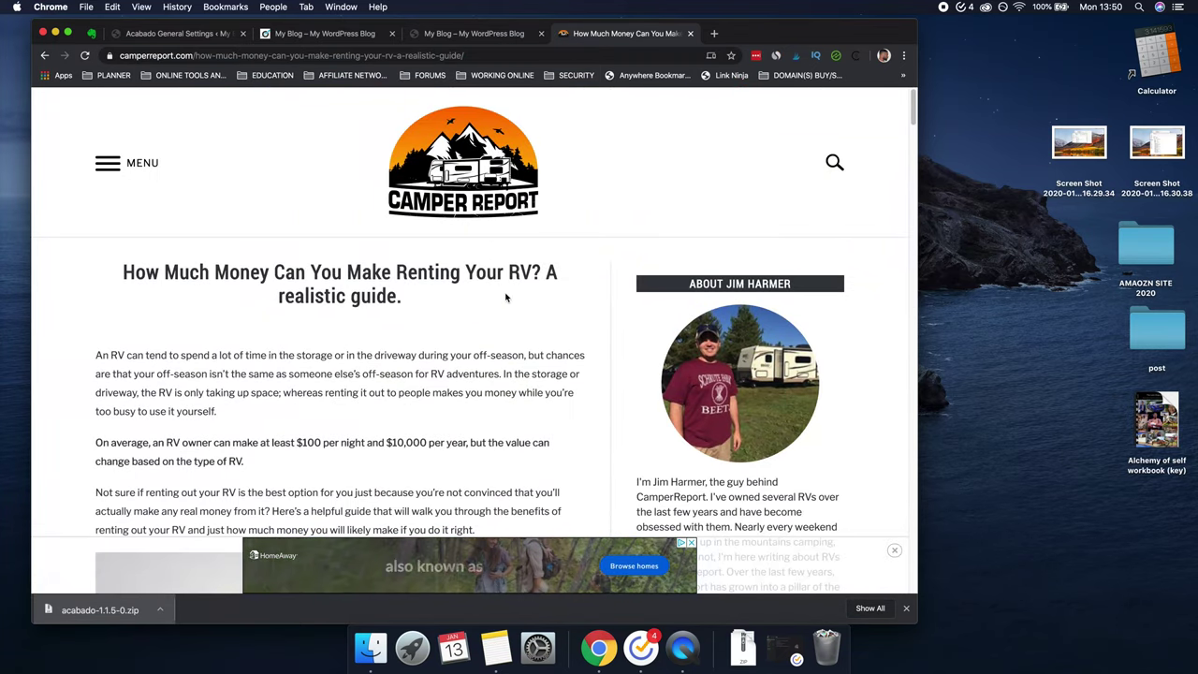
{"action": "left_click", "coordinate": [474, 34]}
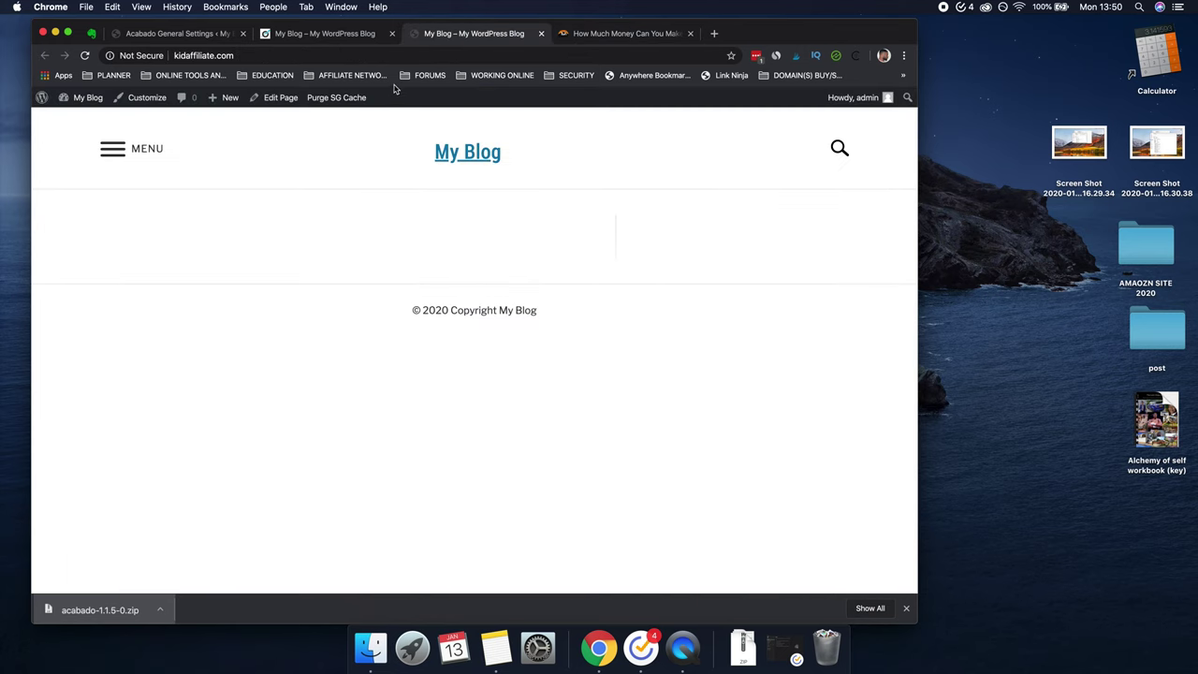
Read through the Bounce Protection header and copy text in Acabado General Settings.
{"action": "left_click", "coordinate": [305, 37]}
{"action": "left_click", "coordinate": [167, 38]}
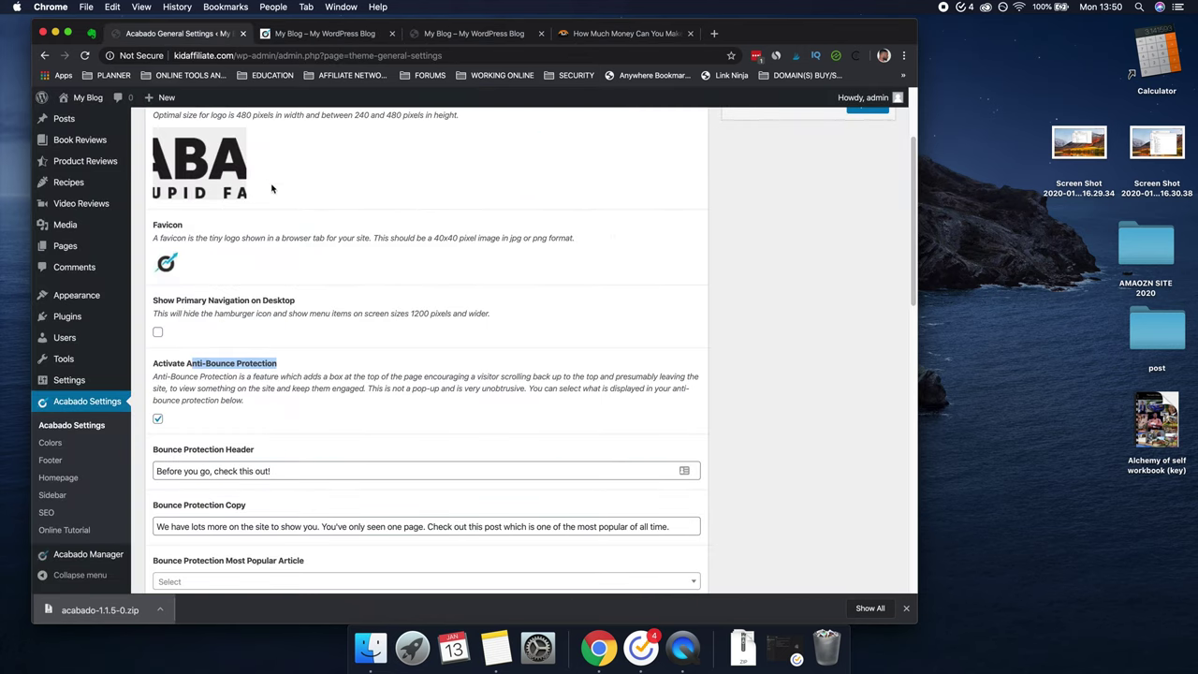
{"action": "left_click", "coordinate": [175, 421]}
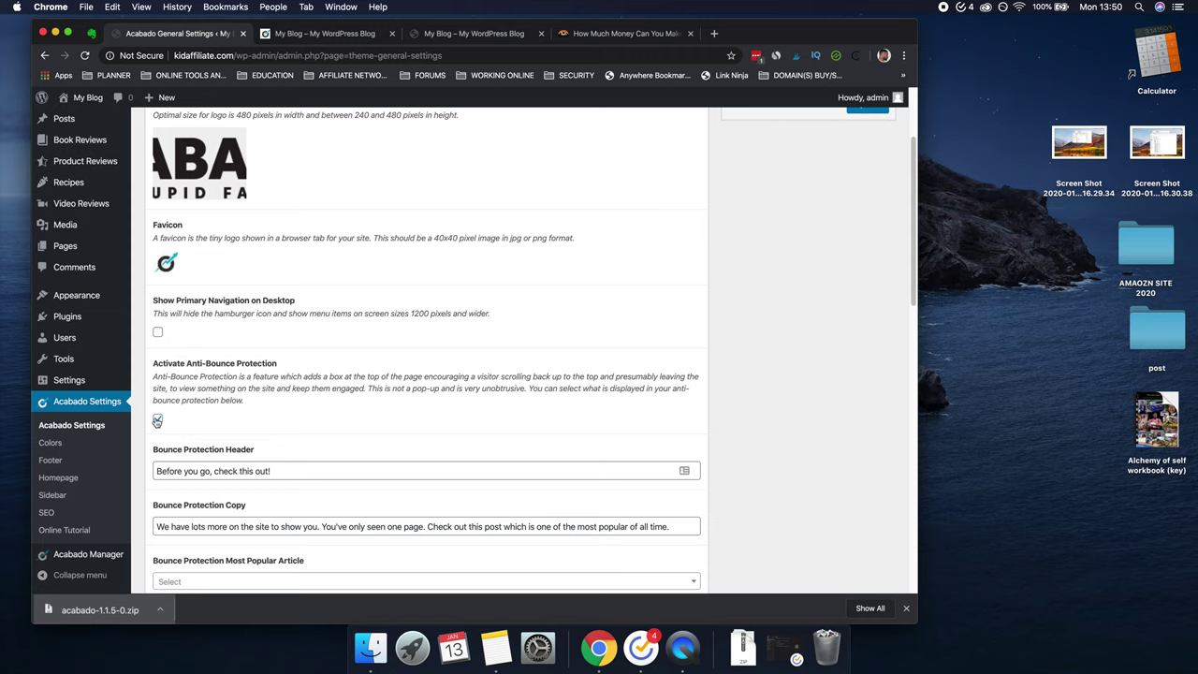
{"action": "left_click_drag", "start_coordinate": [173, 471], "coordinate": [271, 489]}
{"action": "scroll", "coordinate": [276, 484], "scroll_direction": "down", "scroll_amount": 2}
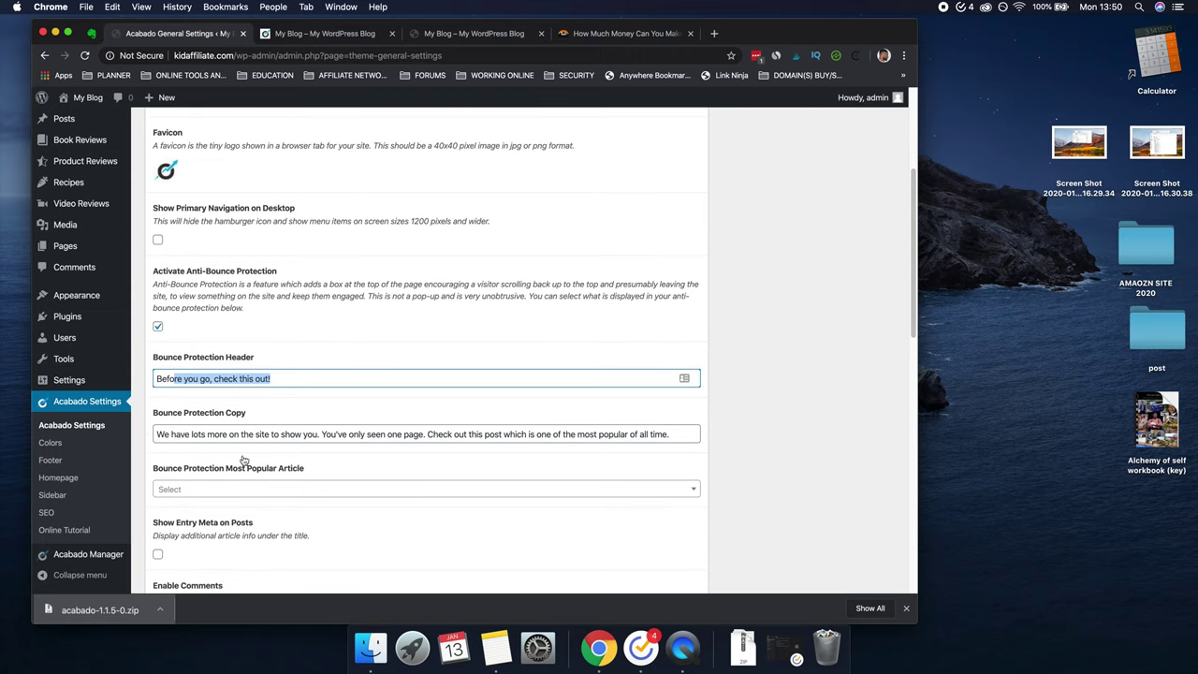
{"action": "left_click_drag", "start_coordinate": [241, 434], "coordinate": [614, 433]}
{"action": "key", "text": "shift+Home"}
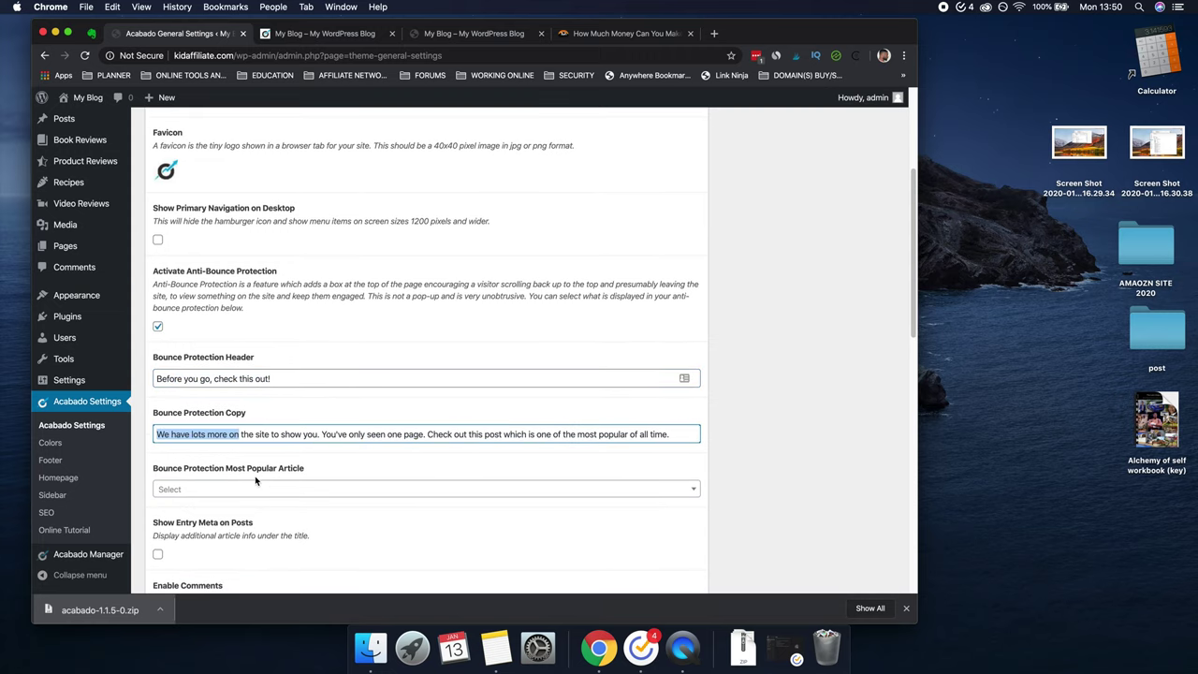
{"action": "scroll", "coordinate": [217, 461], "scroll_direction": "down", "scroll_amount": 1}
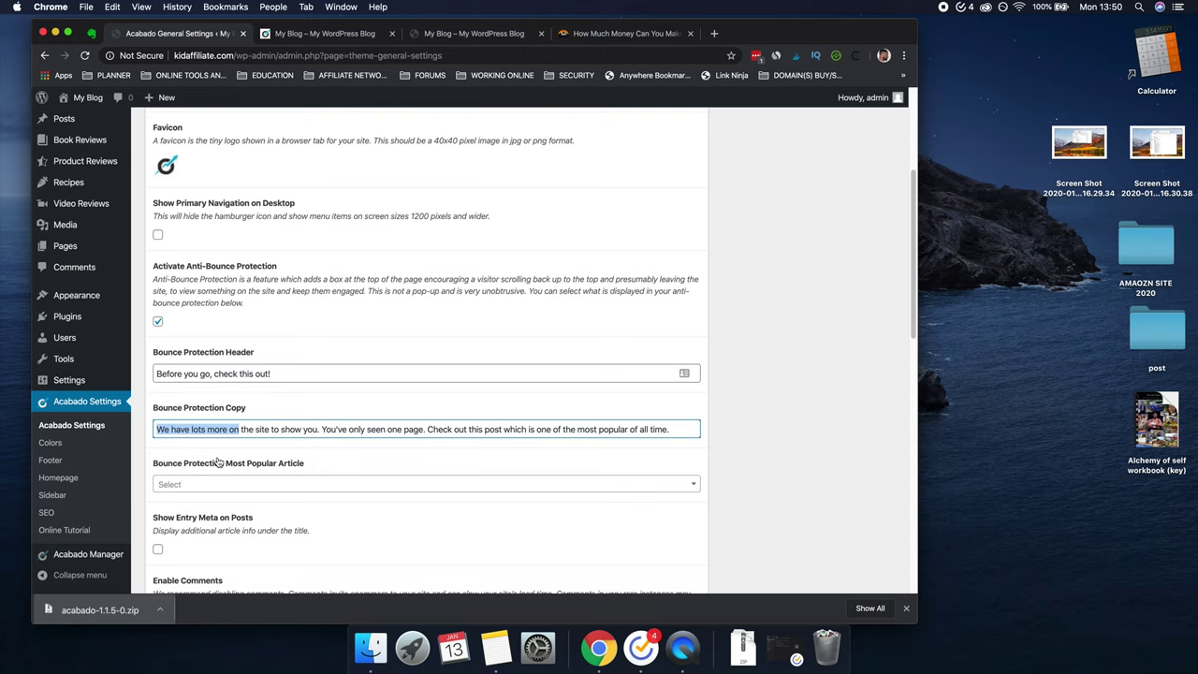
{"action": "left_click_drag", "start_coordinate": [192, 433], "coordinate": [438, 469]}
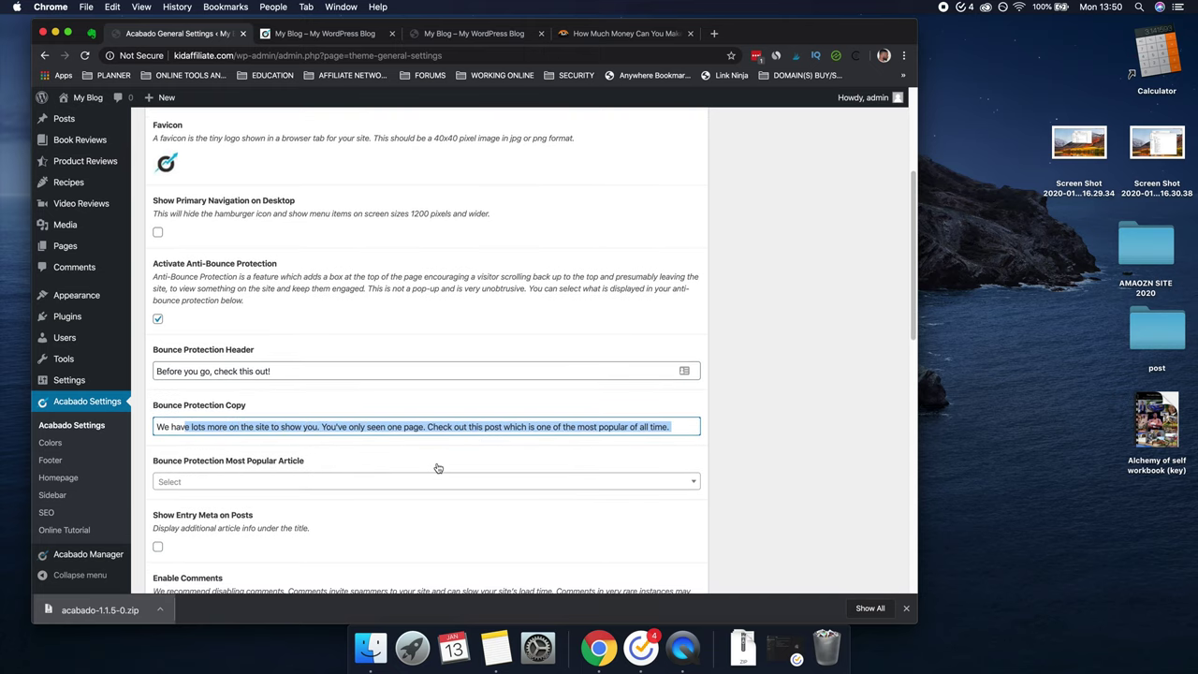
{"action": "scroll", "coordinate": [436, 419], "scroll_direction": "down", "scroll_amount": 1}
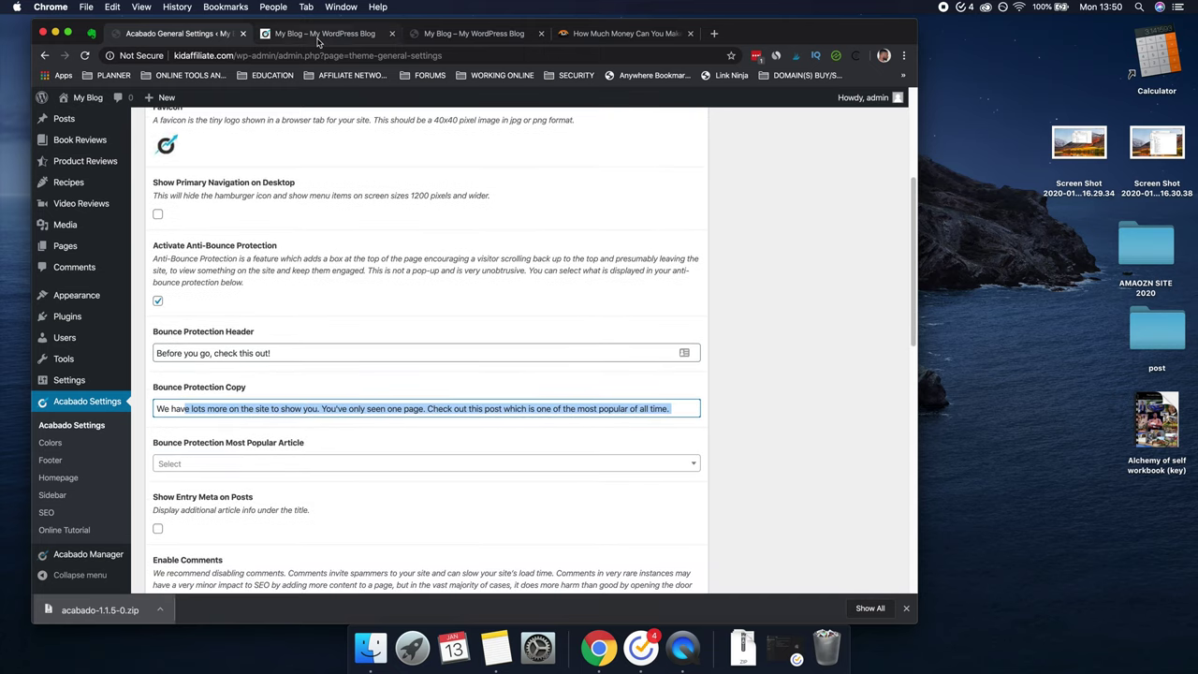
Check the blog front page, then save the Acabado general settings with Update.
{"action": "left_click", "coordinate": [321, 35]}
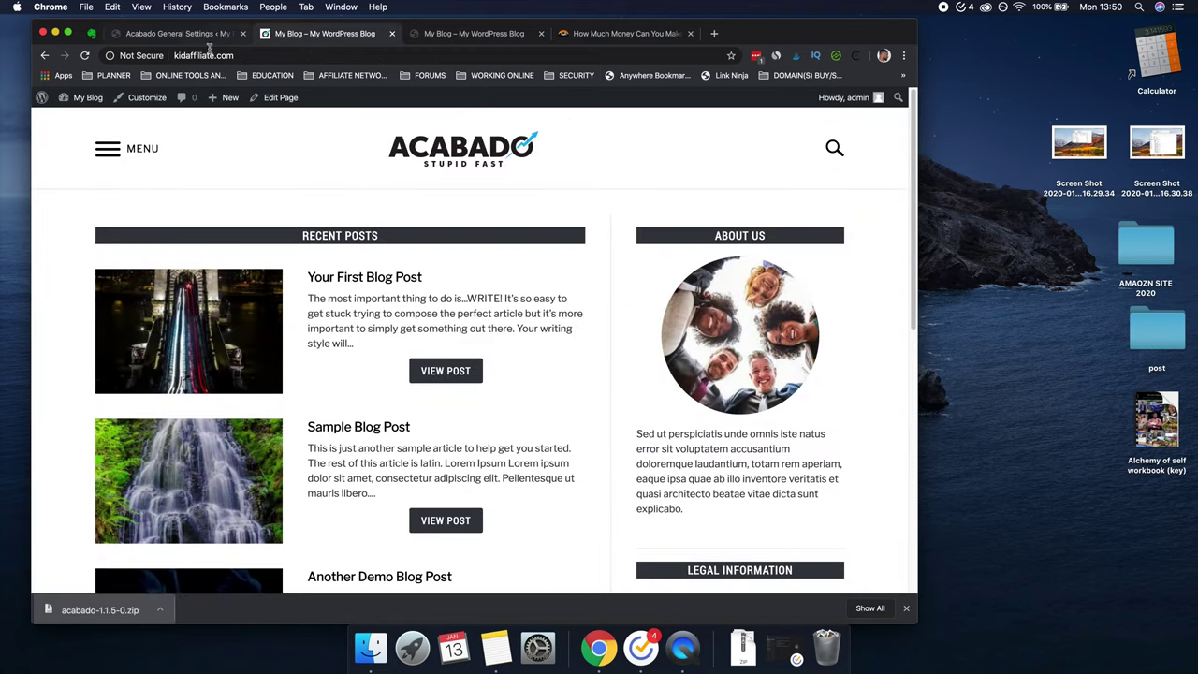
{"action": "left_click", "coordinate": [178, 33]}
{"action": "scroll", "coordinate": [360, 394], "scroll_direction": "down", "scroll_amount": 10}
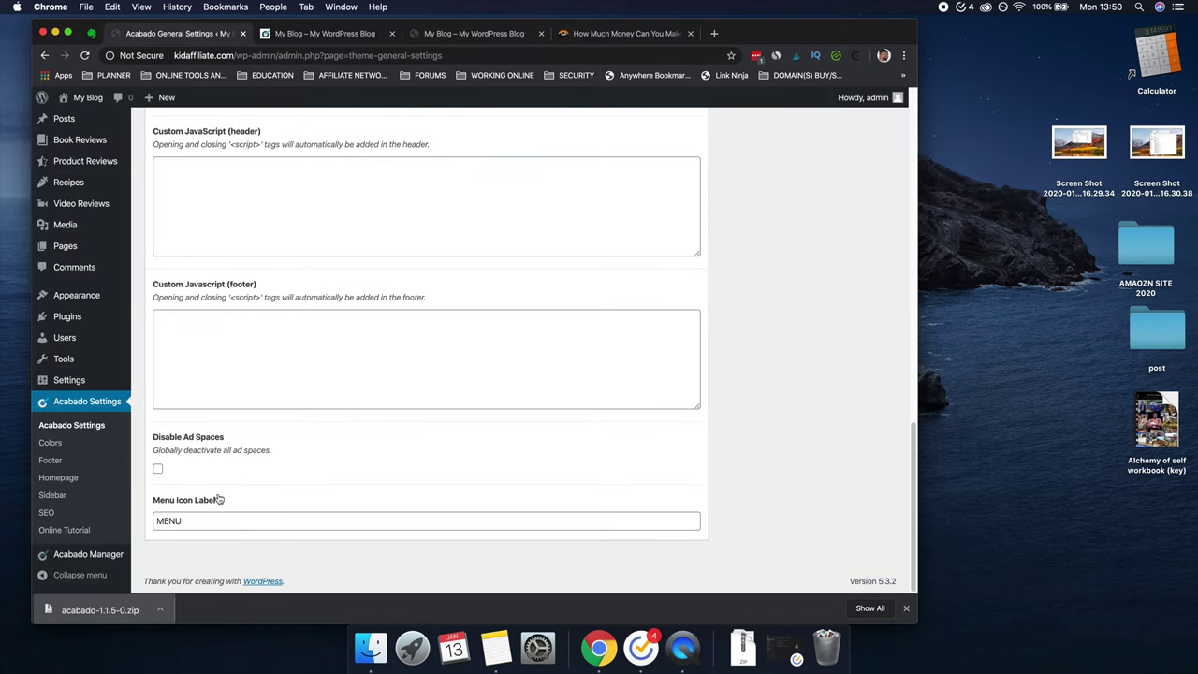
{"action": "scroll", "coordinate": [210, 503], "scroll_direction": "up", "scroll_amount": 10}
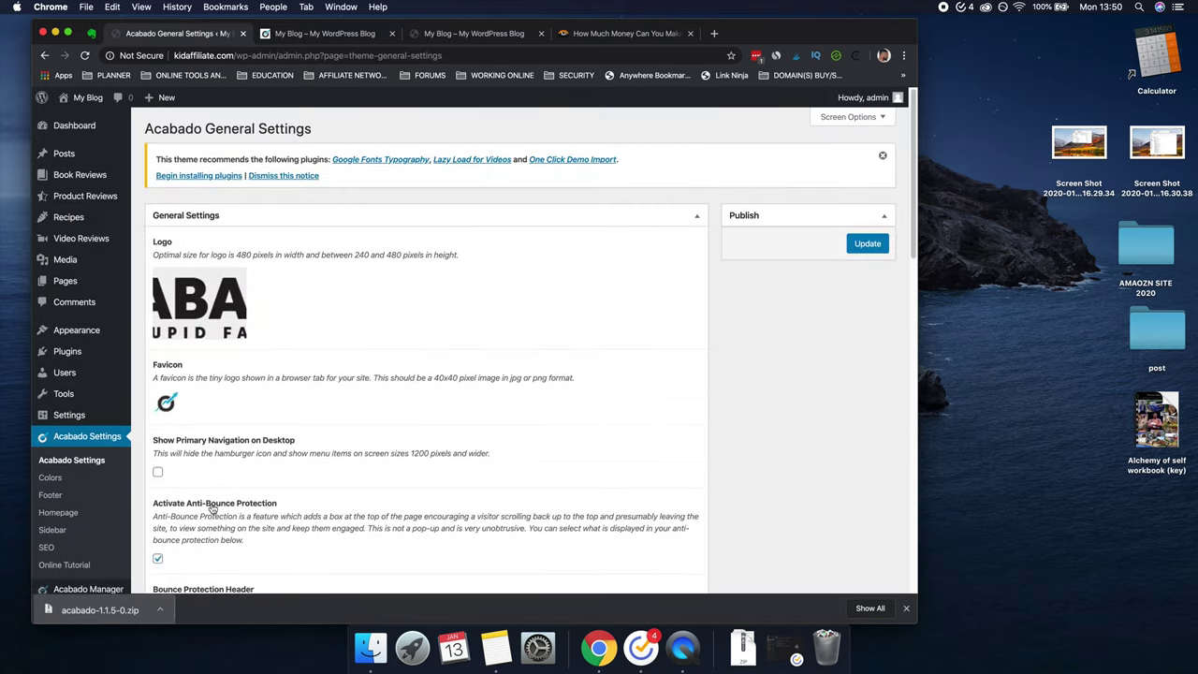
{"action": "left_click", "coordinate": [866, 243]}
Compare the blog front page with the Camper Report example site.
{"action": "left_click", "coordinate": [318, 34]}
{"action": "key", "text": "super+4"}
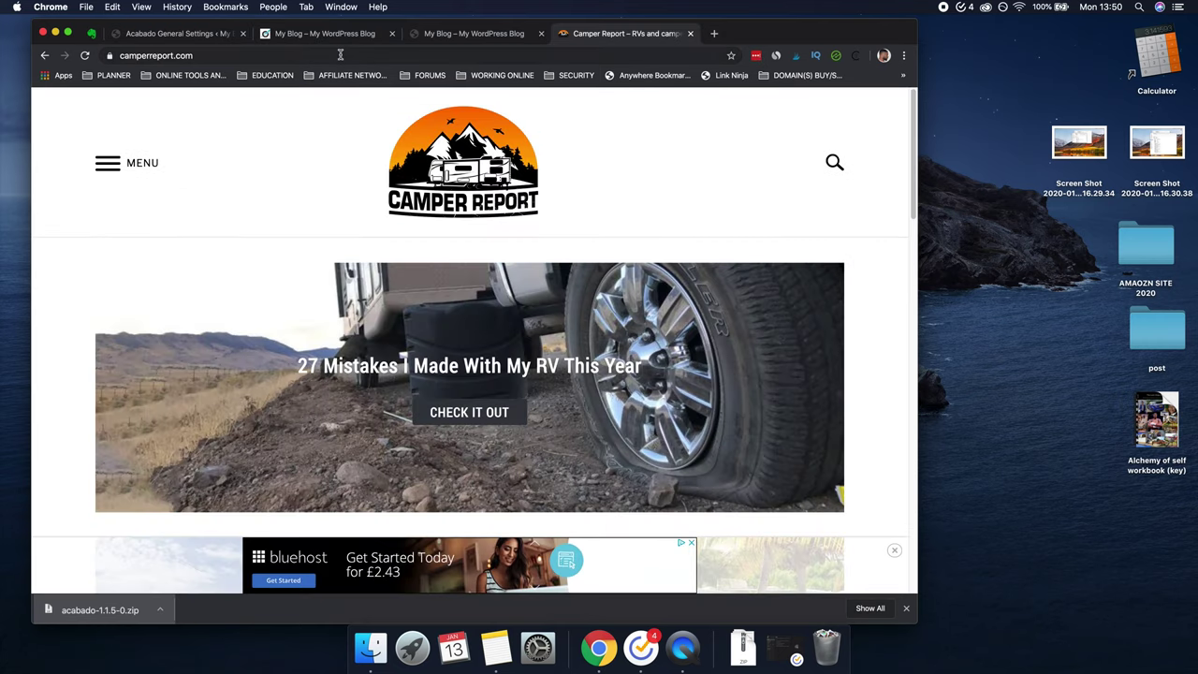
{"action": "left_click", "coordinate": [189, 36]}
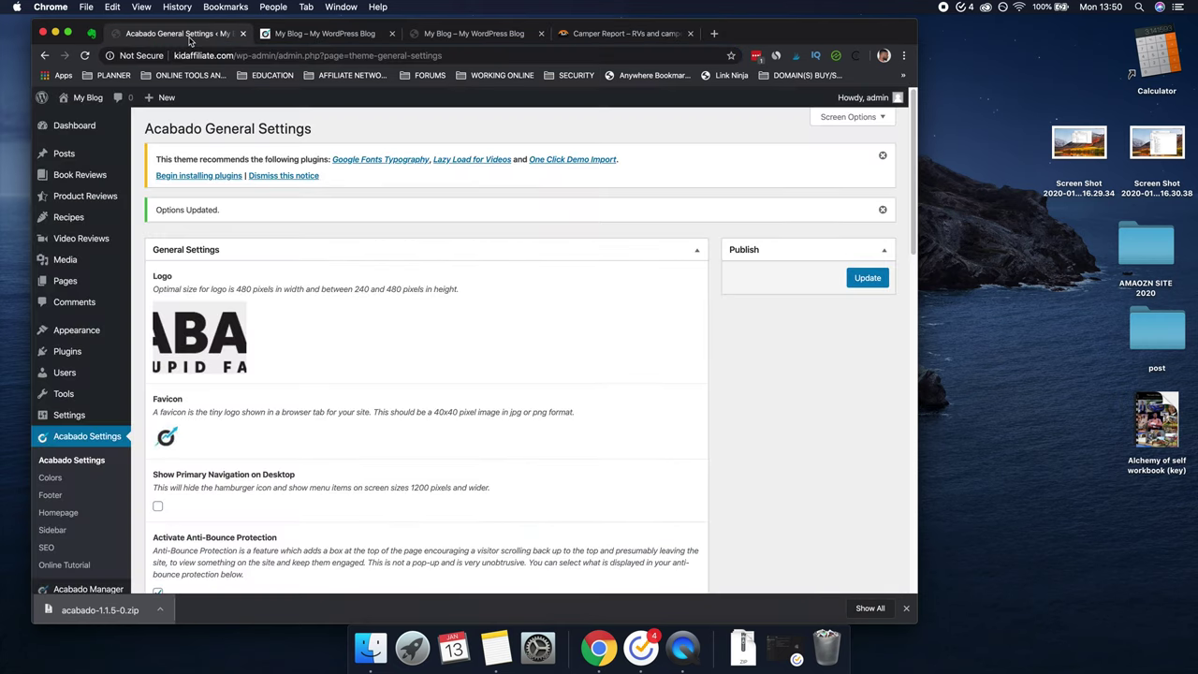
Review the popular article post options and the Enable Comments description.
{"action": "scroll", "coordinate": [377, 318], "scroll_direction": "down", "scroll_amount": 5}
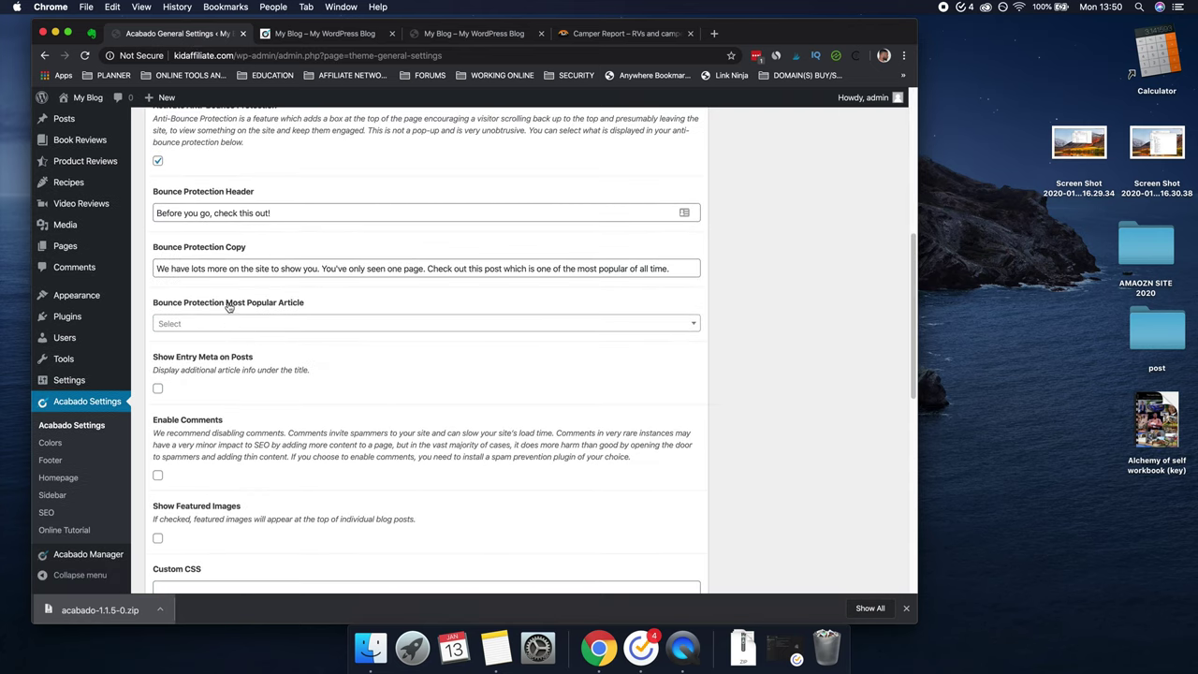
{"action": "left_click", "coordinate": [280, 322]}
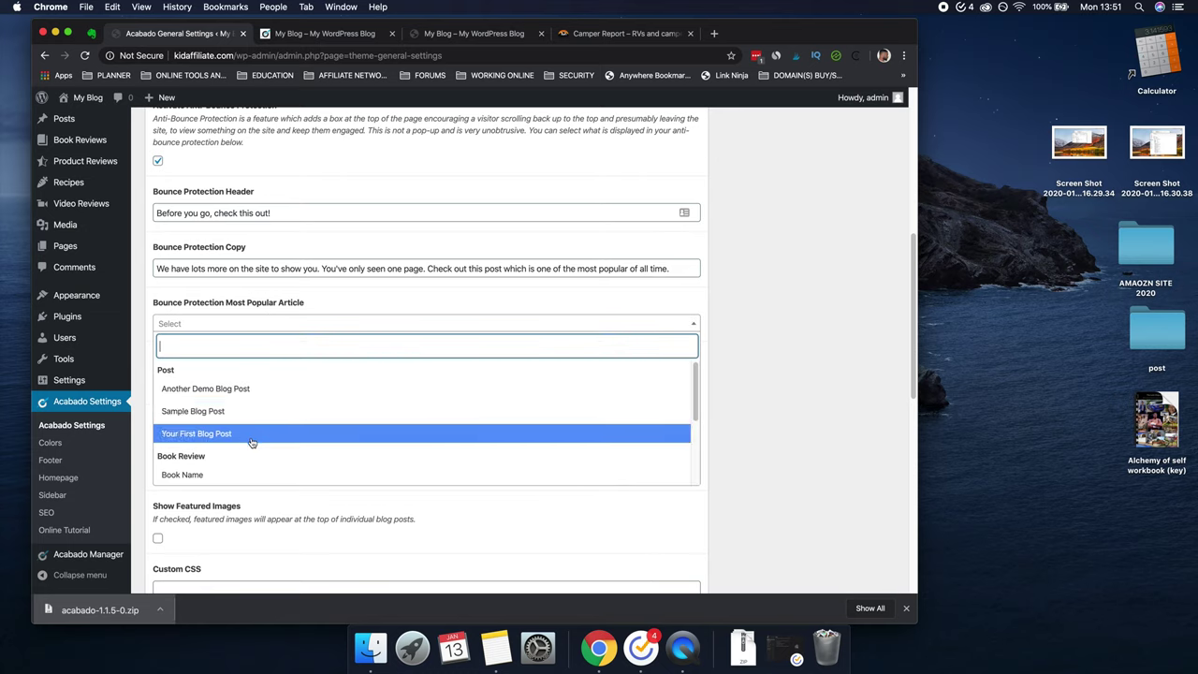
{"action": "scroll", "coordinate": [375, 422], "scroll_direction": "down", "scroll_amount": 5}
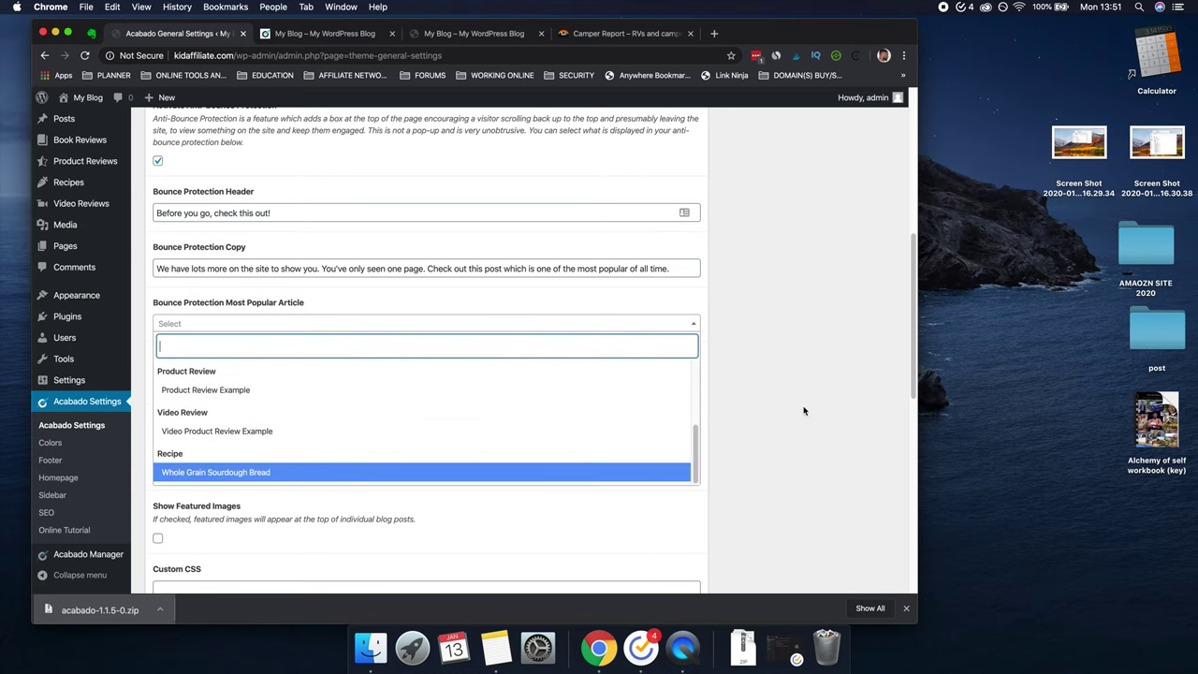
{"action": "scroll", "coordinate": [387, 470], "scroll_direction": "down", "scroll_amount": 3}
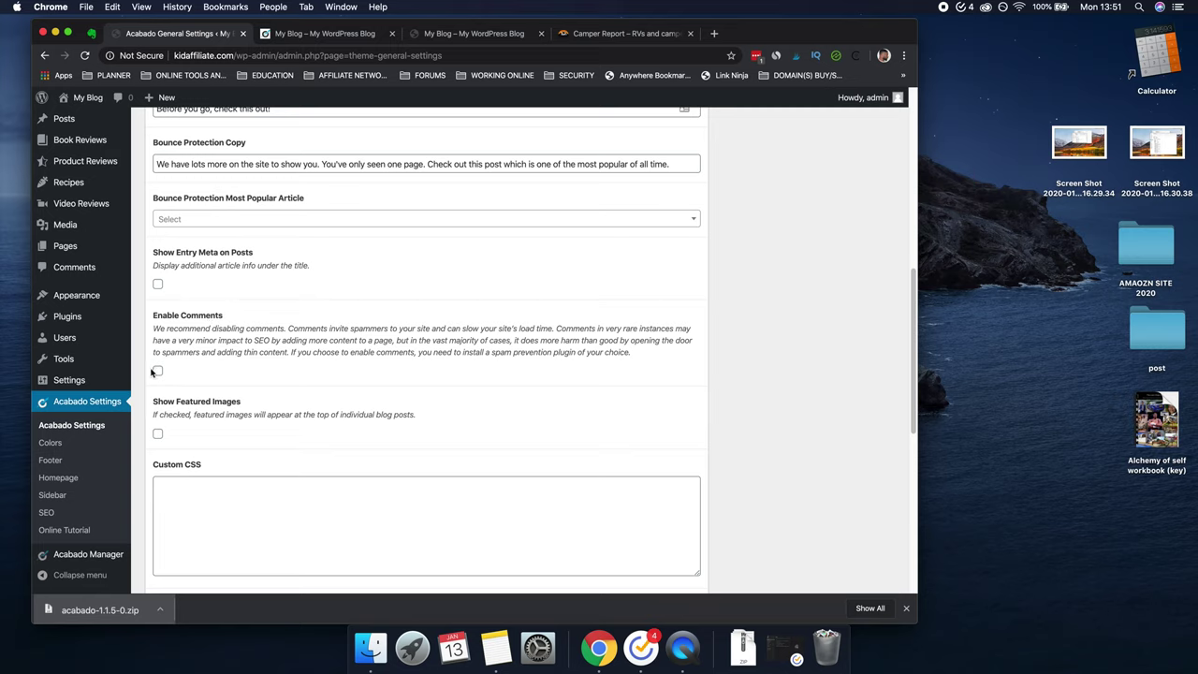
{"action": "left_click_drag", "start_coordinate": [167, 329], "coordinate": [406, 349]}
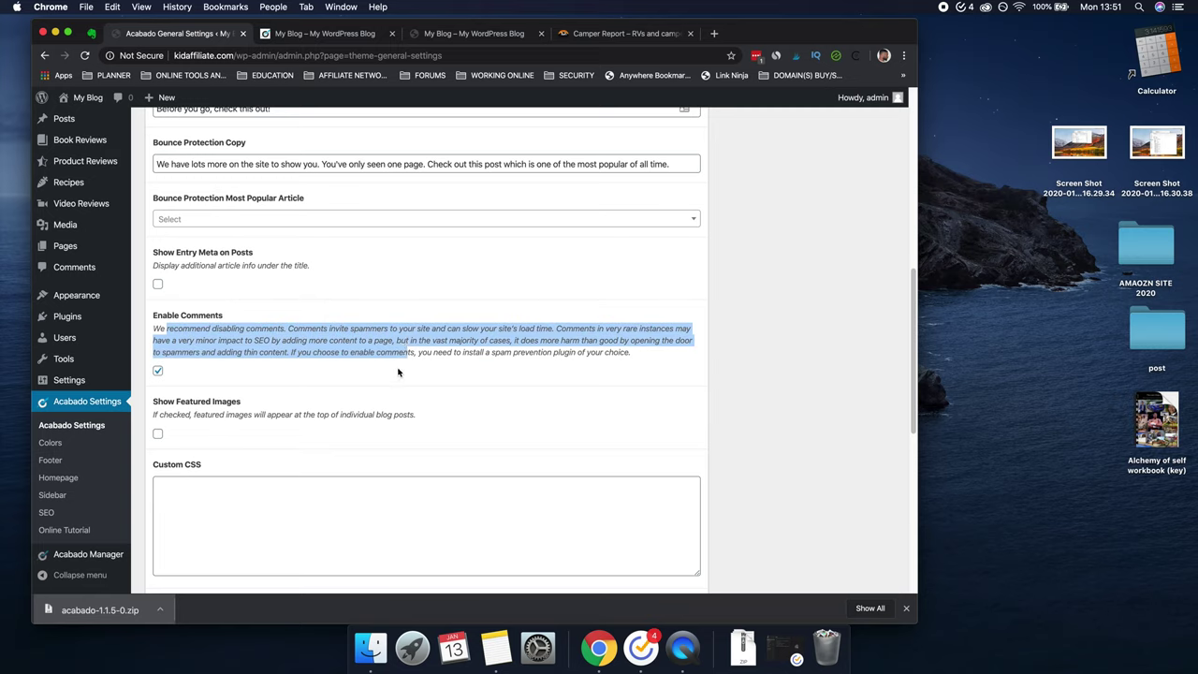
{"action": "scroll", "coordinate": [300, 460], "scroll_direction": "down", "scroll_amount": 3}
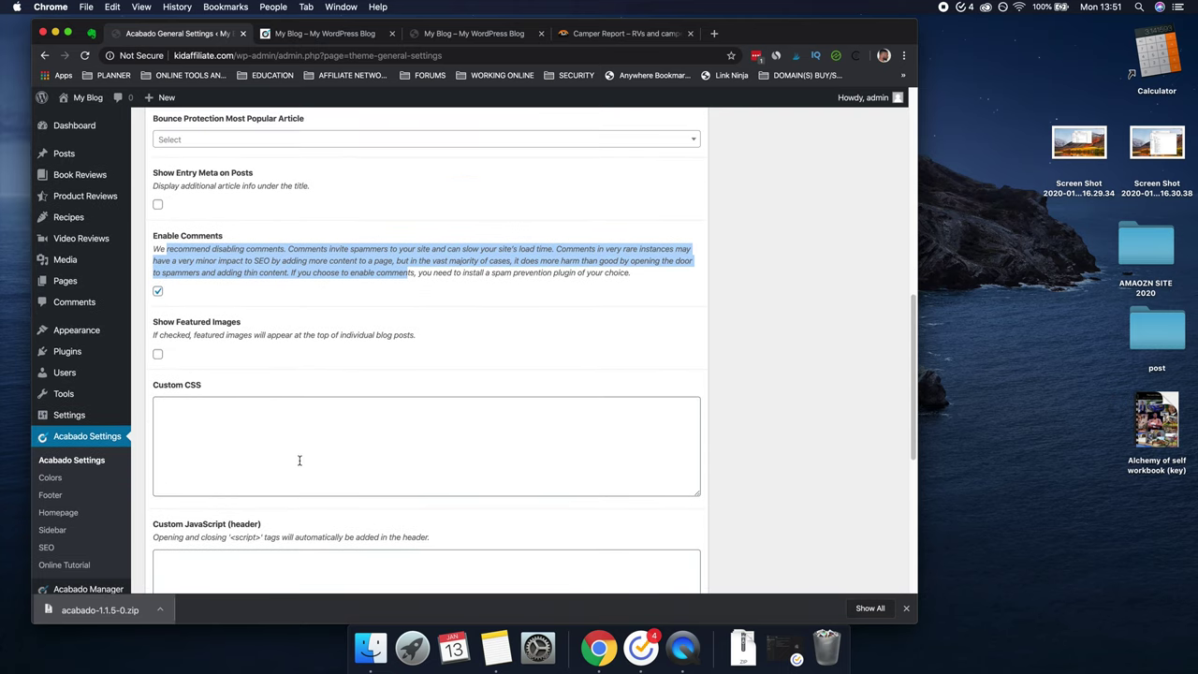
{"action": "left_click", "coordinate": [261, 260]}
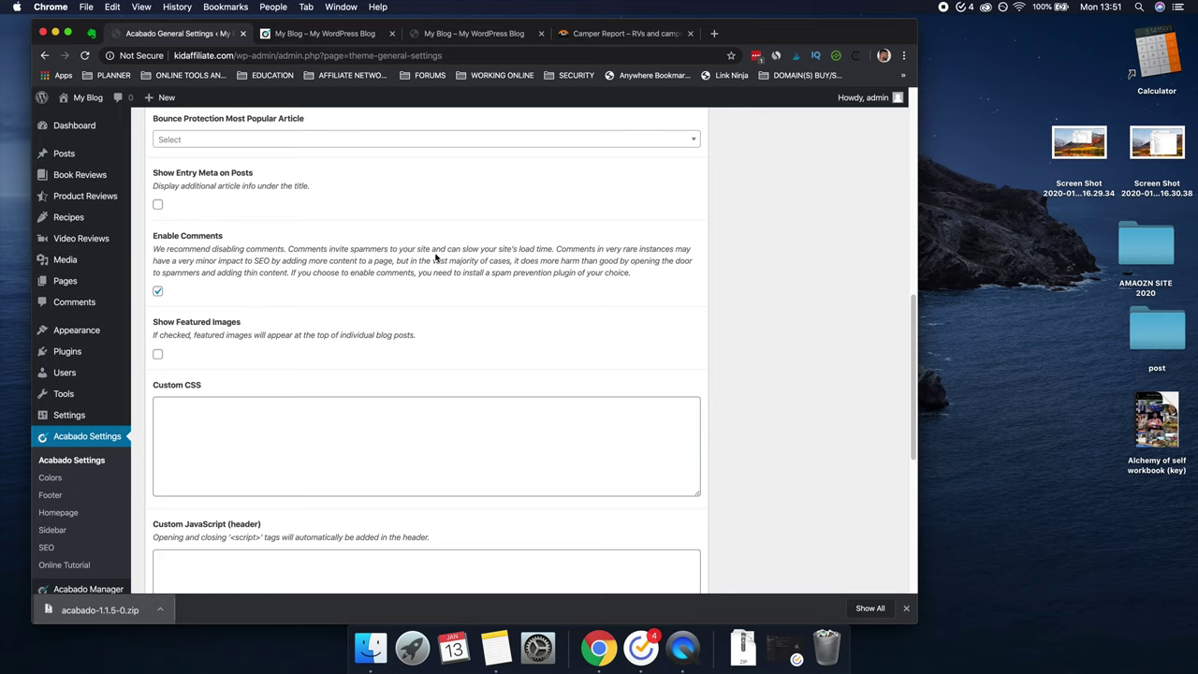
Uncheck Enable Comments and check Show Featured Images.
{"action": "left_click", "coordinate": [158, 293]}
{"action": "scroll", "coordinate": [206, 350], "scroll_direction": "down", "scroll_amount": 1}
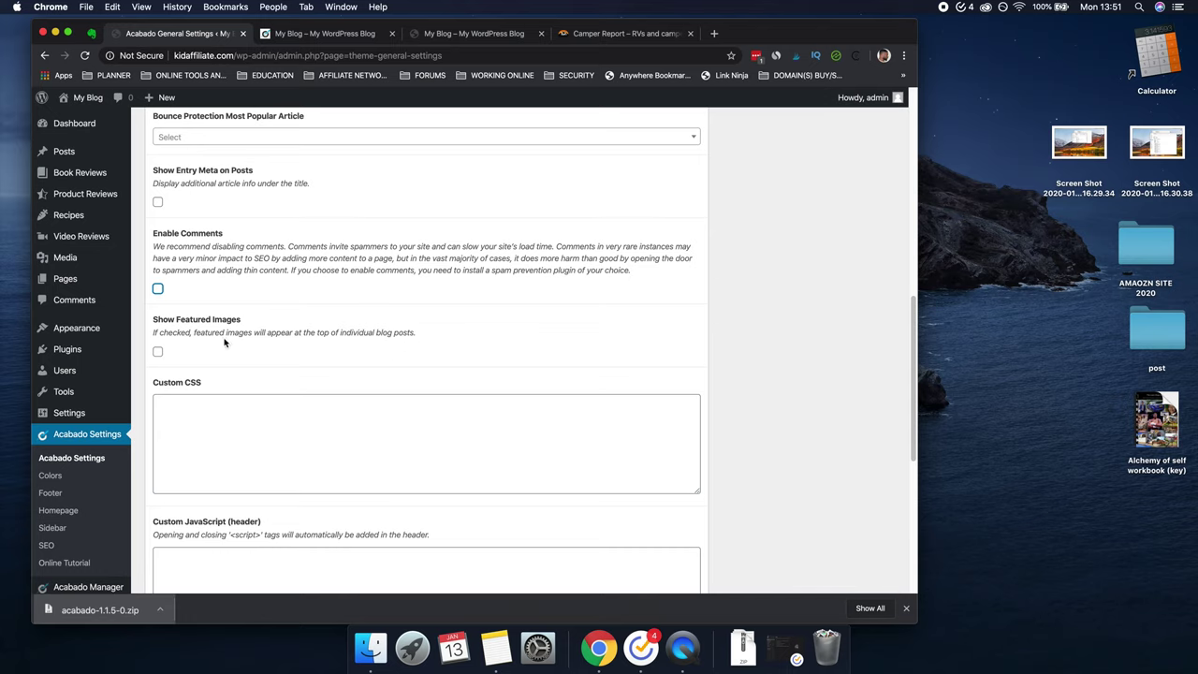
{"action": "left_click", "coordinate": [158, 353]}
{"action": "scroll", "coordinate": [267, 400], "scroll_direction": "down", "scroll_amount": 2}
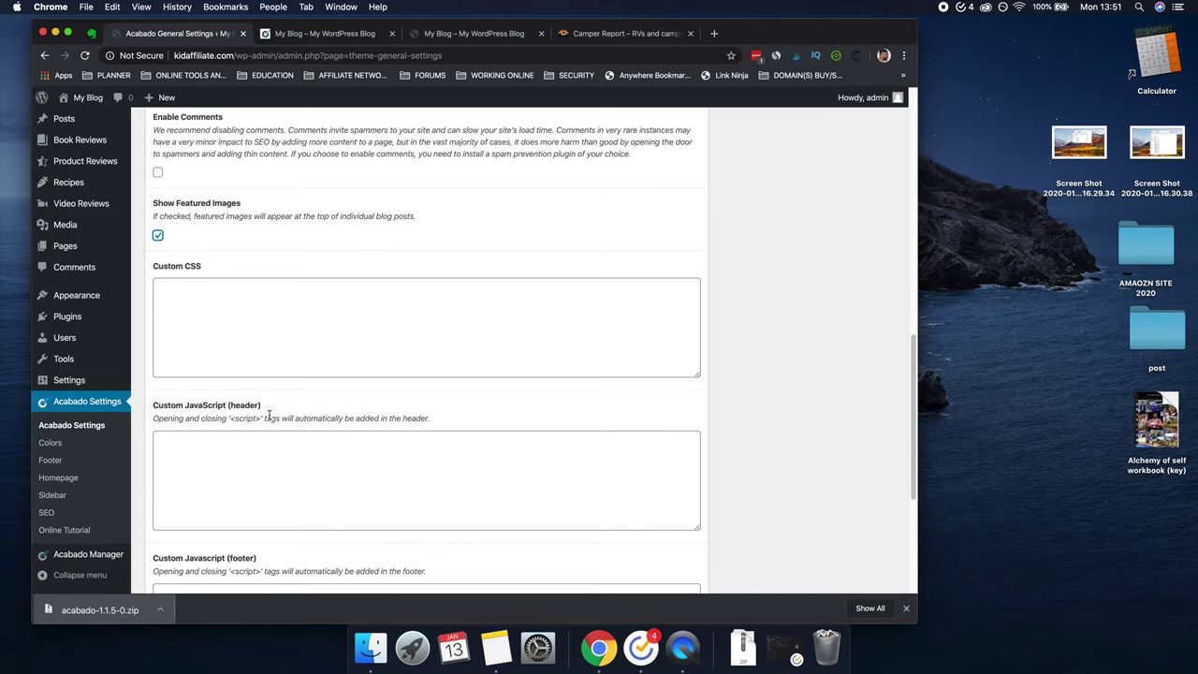
Look over the Custom CSS and header/footer JavaScript boxes, then save the Acabado settings.
{"action": "left_click", "coordinate": [193, 286]}
{"action": "scroll", "coordinate": [300, 380], "scroll_direction": "down", "scroll_amount": 2}
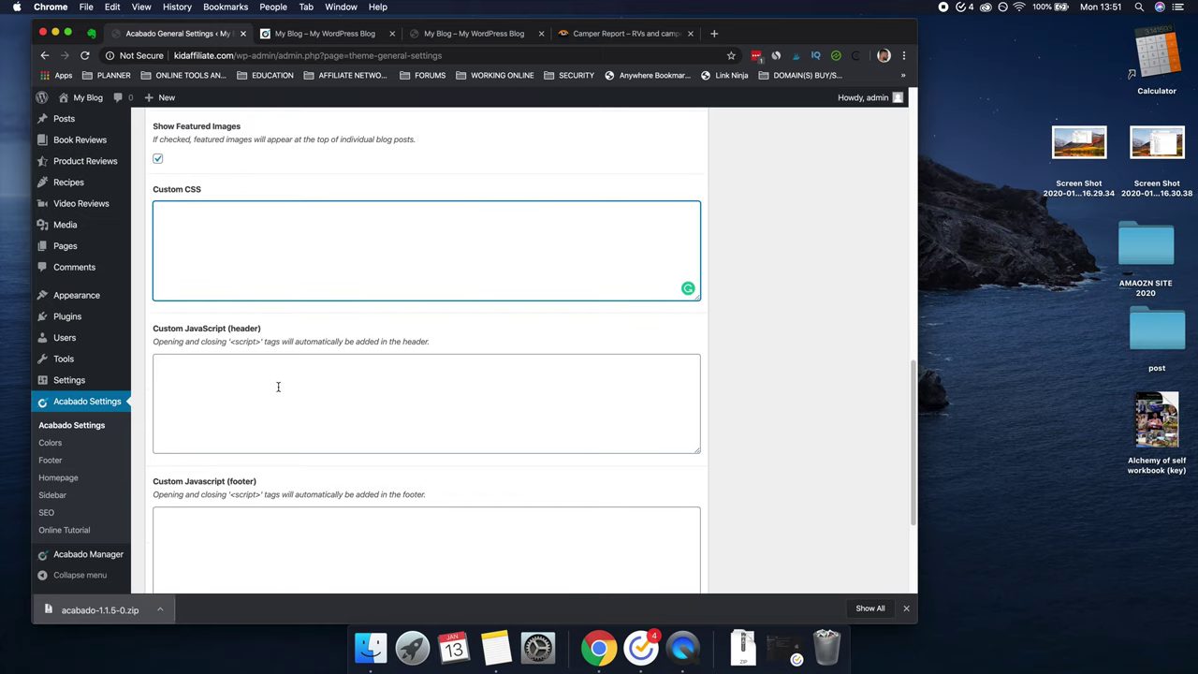
{"action": "left_click", "coordinate": [278, 387]}
{"action": "scroll", "coordinate": [293, 392], "scroll_direction": "down", "scroll_amount": 2}
{"action": "left_click", "coordinate": [296, 459]}
{"action": "scroll", "coordinate": [277, 418], "scroll_direction": "up", "scroll_amount": 1}
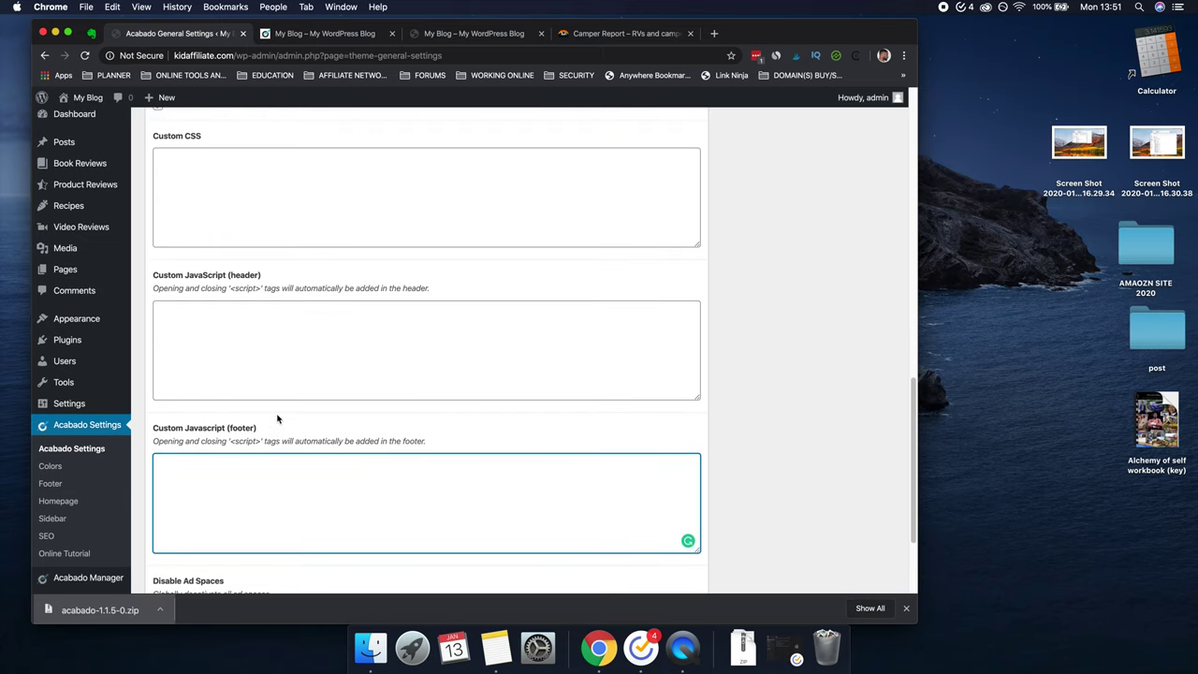
{"action": "left_click", "coordinate": [226, 174]}
{"action": "scroll", "coordinate": [281, 366], "scroll_direction": "up", "scroll_amount": 10}
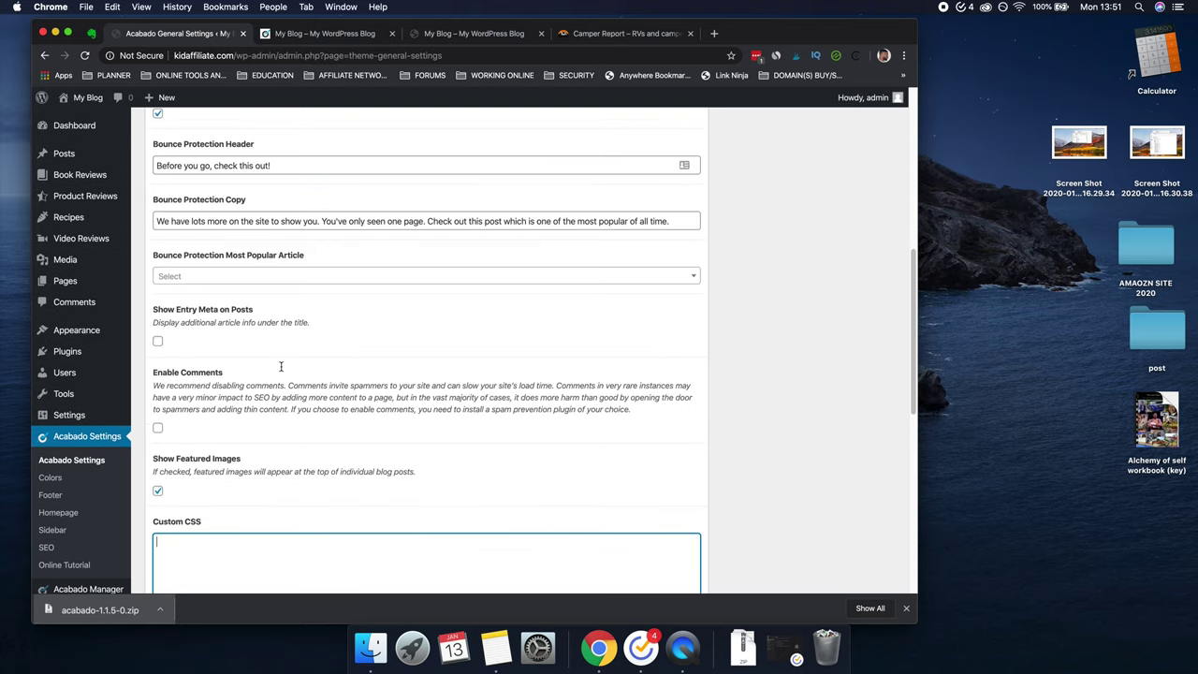
{"action": "scroll", "coordinate": [281, 366], "scroll_direction": "down", "scroll_amount": 14}
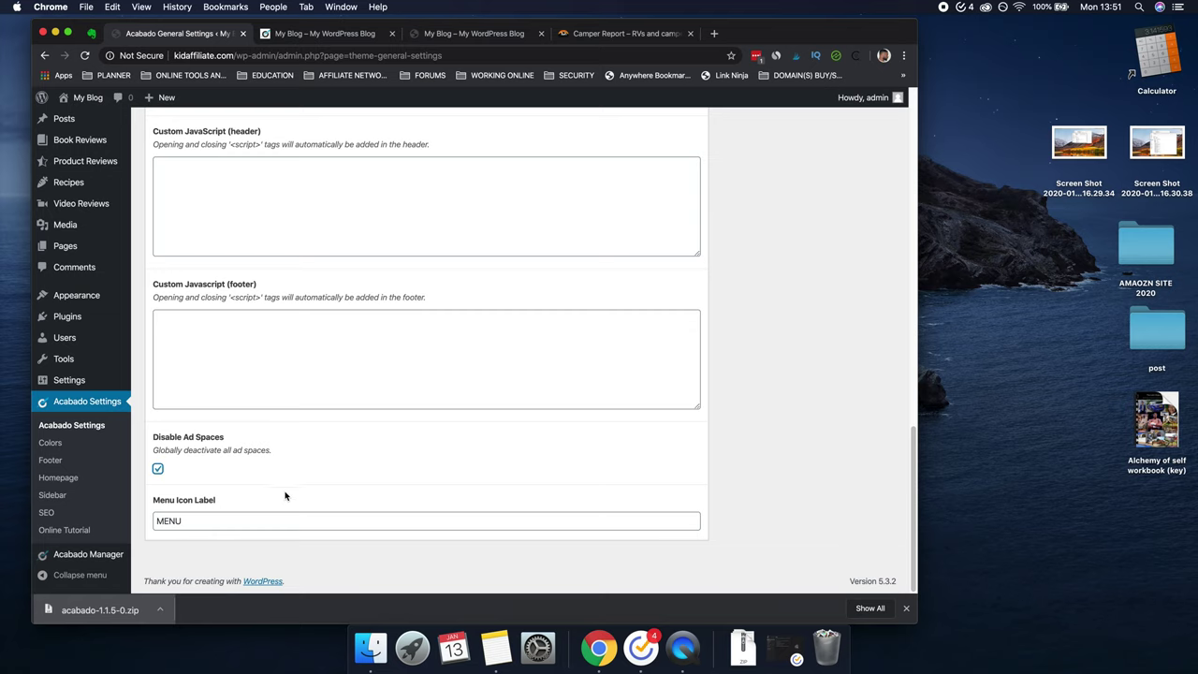
{"action": "scroll", "coordinate": [380, 547], "scroll_direction": "up", "scroll_amount": 15}
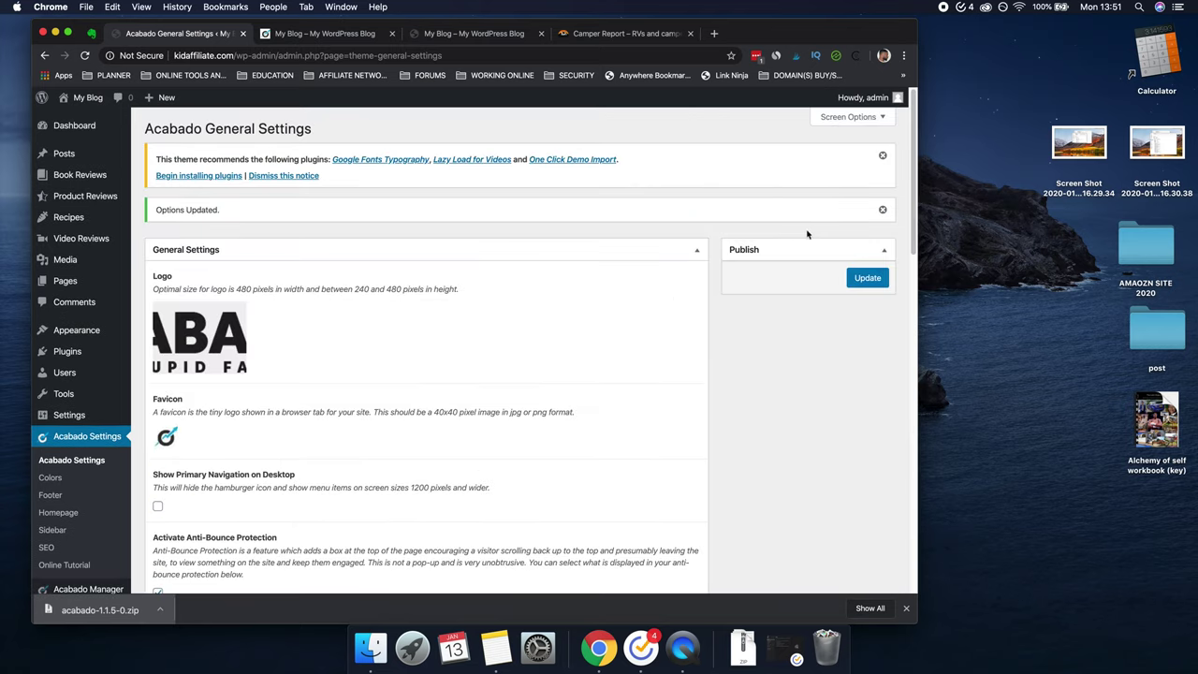
{"action": "left_click", "coordinate": [857, 281]}
Reload the blog front page and read through the Your First Blog Post article.
{"action": "left_click", "coordinate": [323, 33]}
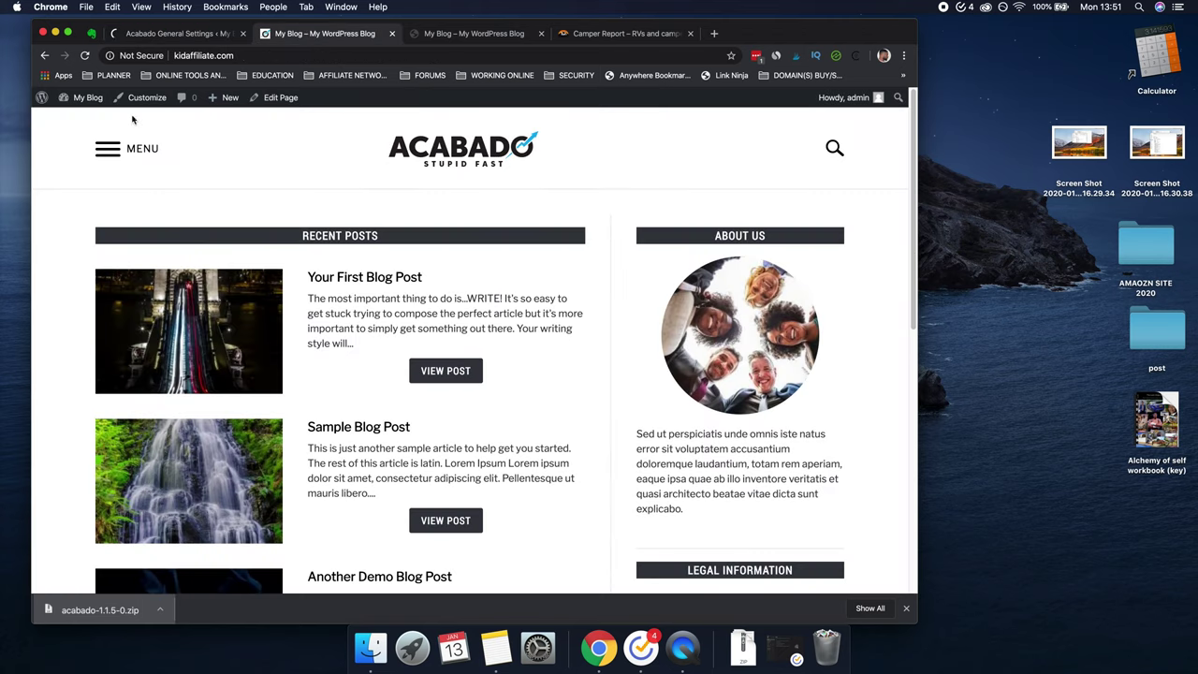
{"action": "scroll", "coordinate": [702, 388], "scroll_direction": "down", "scroll_amount": 5}
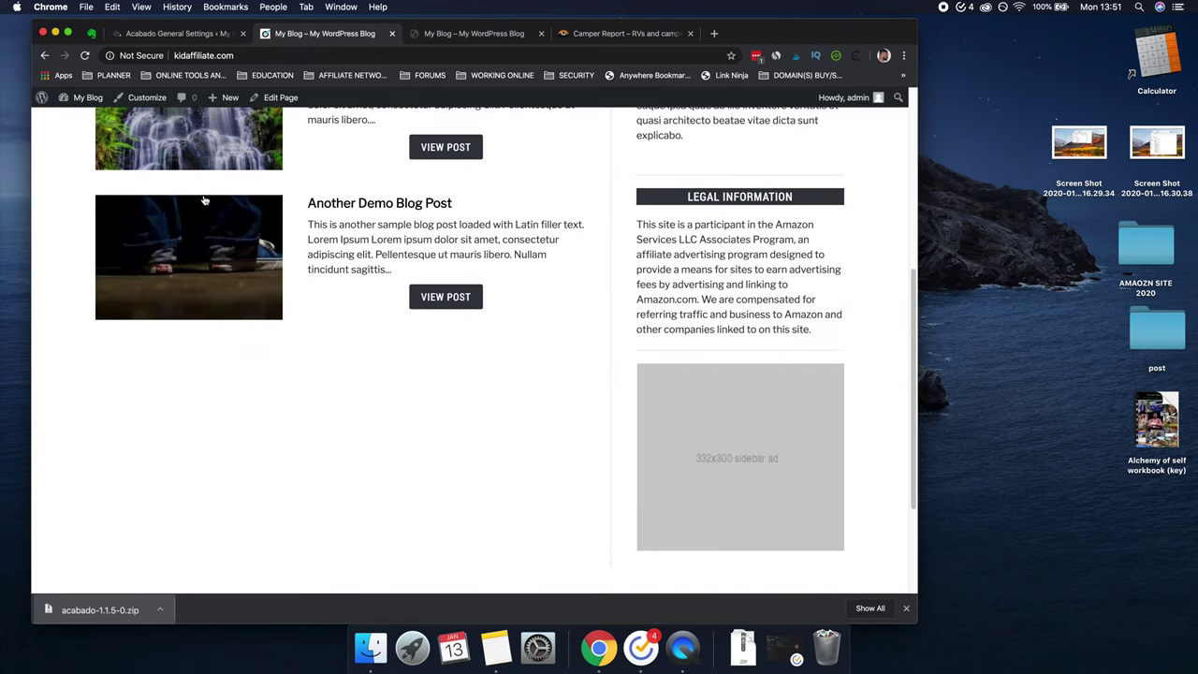
{"action": "left_click", "coordinate": [84, 55]}
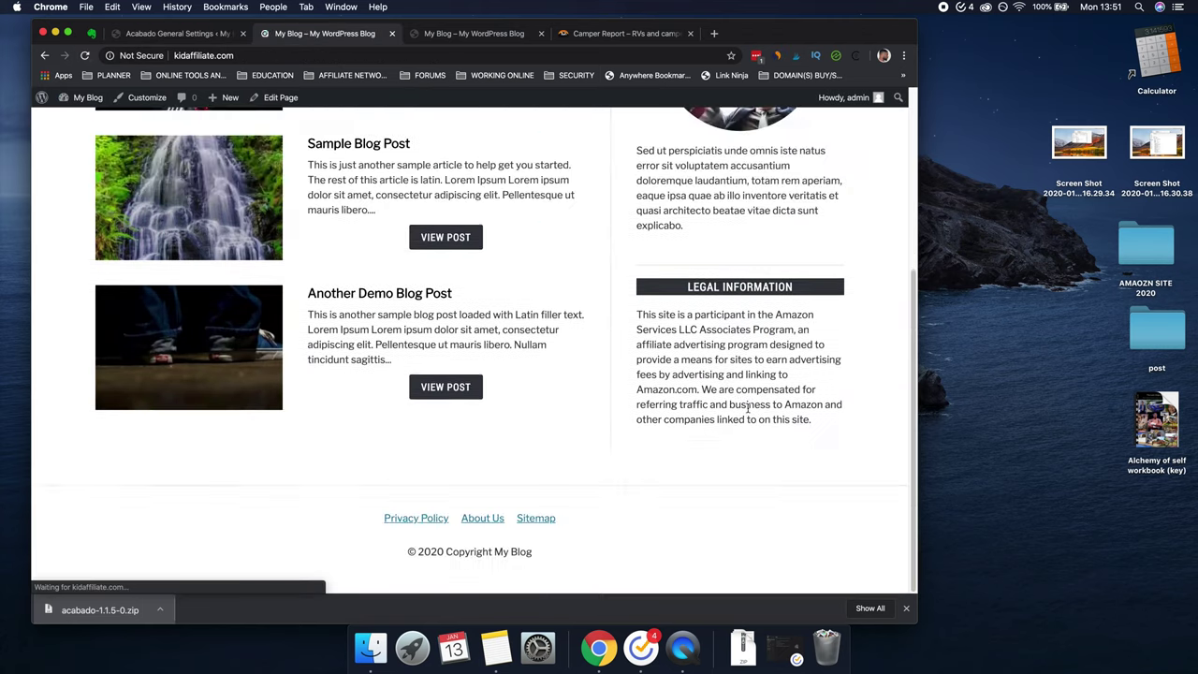
{"action": "scroll", "coordinate": [730, 465], "scroll_direction": "up", "scroll_amount": 8}
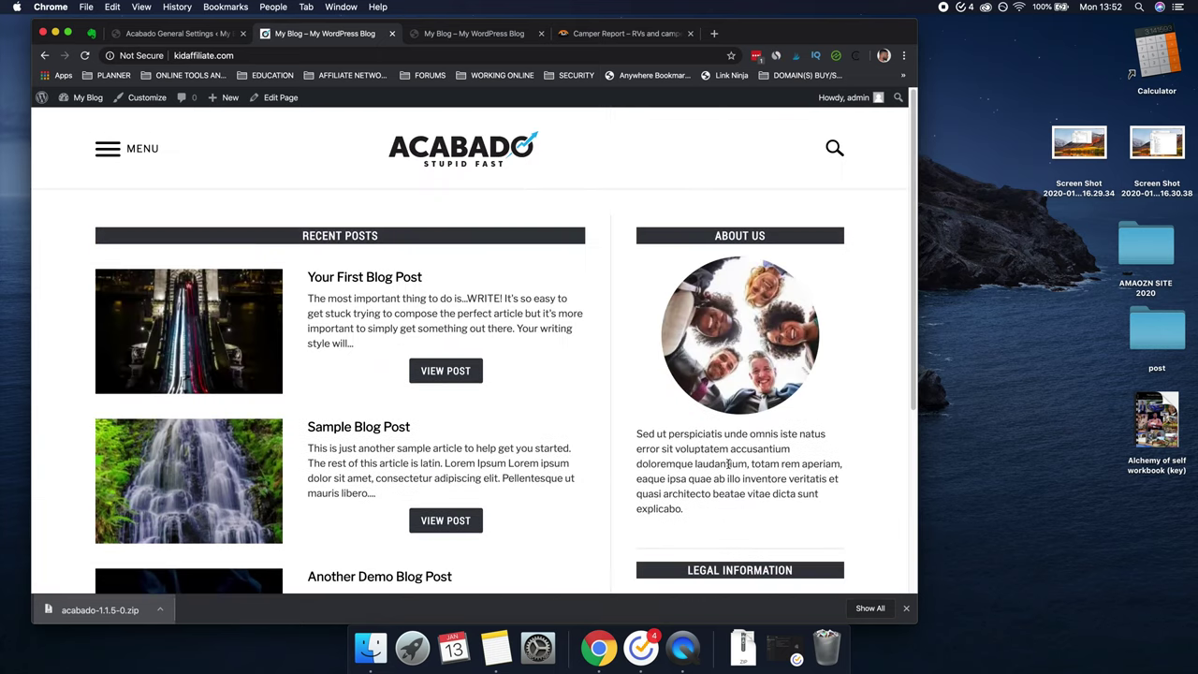
{"action": "left_click", "coordinate": [357, 279]}
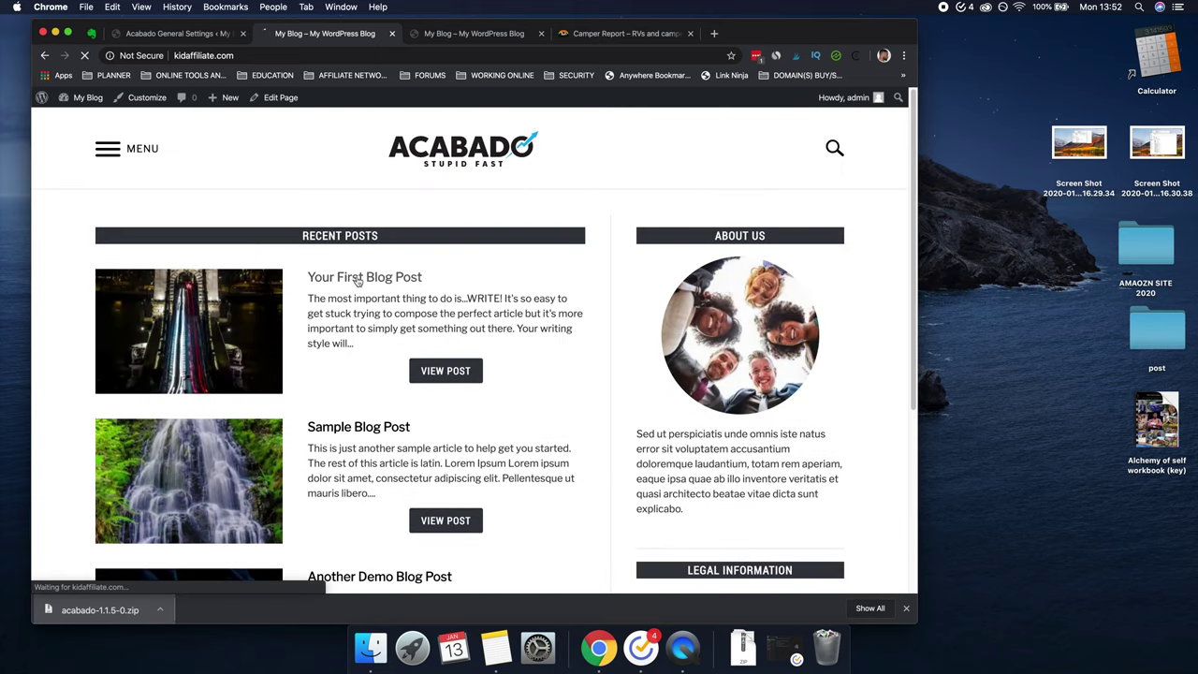
{"action": "scroll", "coordinate": [351, 435], "scroll_direction": "down", "scroll_amount": 2}
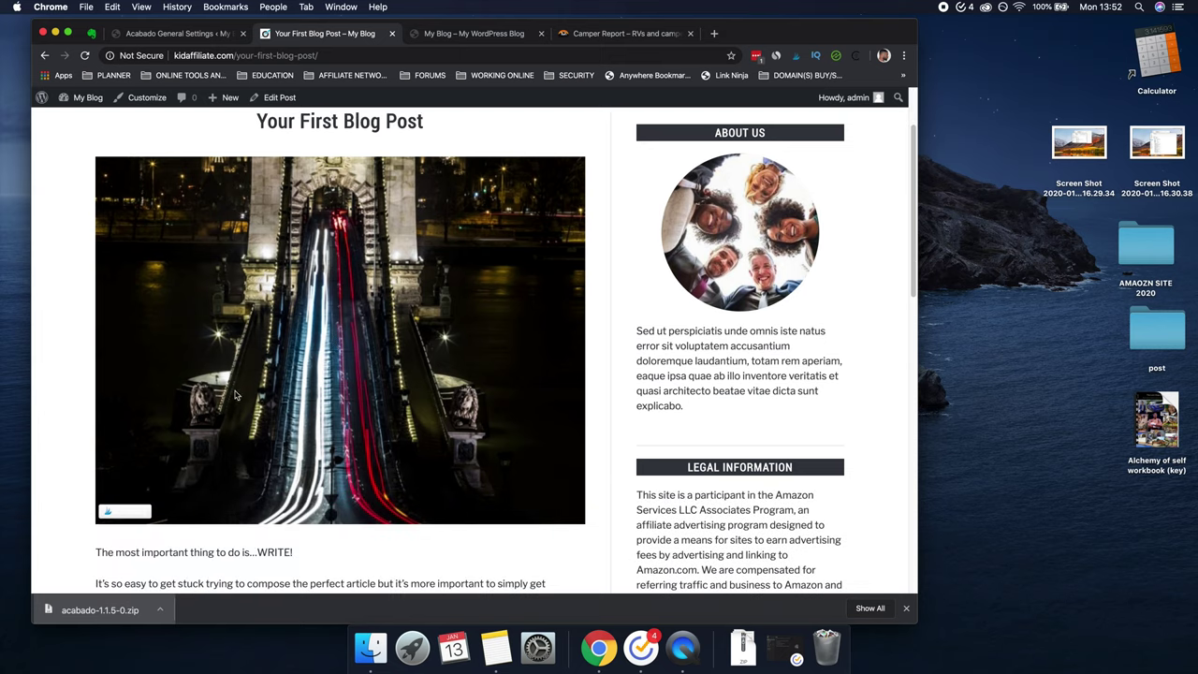
{"action": "scroll", "coordinate": [527, 498], "scroll_direction": "down", "scroll_amount": 15}
{"action": "scroll", "coordinate": [527, 498], "scroll_direction": "up", "scroll_amount": 15}
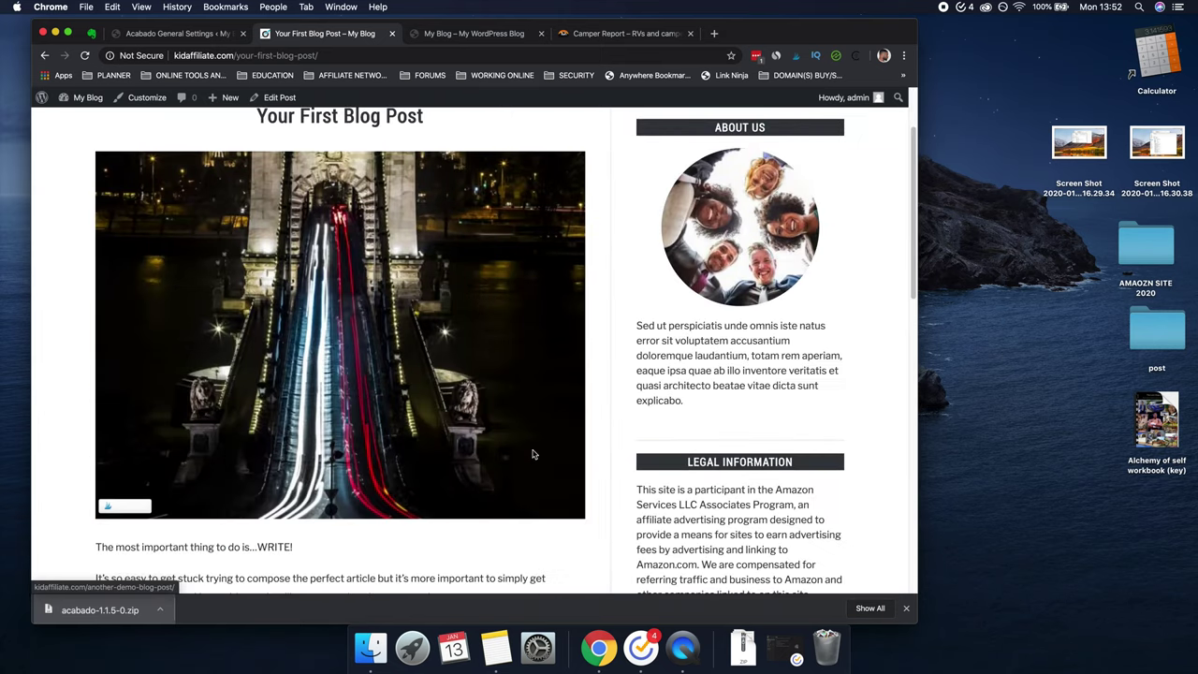
{"action": "scroll", "coordinate": [533, 455], "scroll_direction": "down", "scroll_amount": 5}
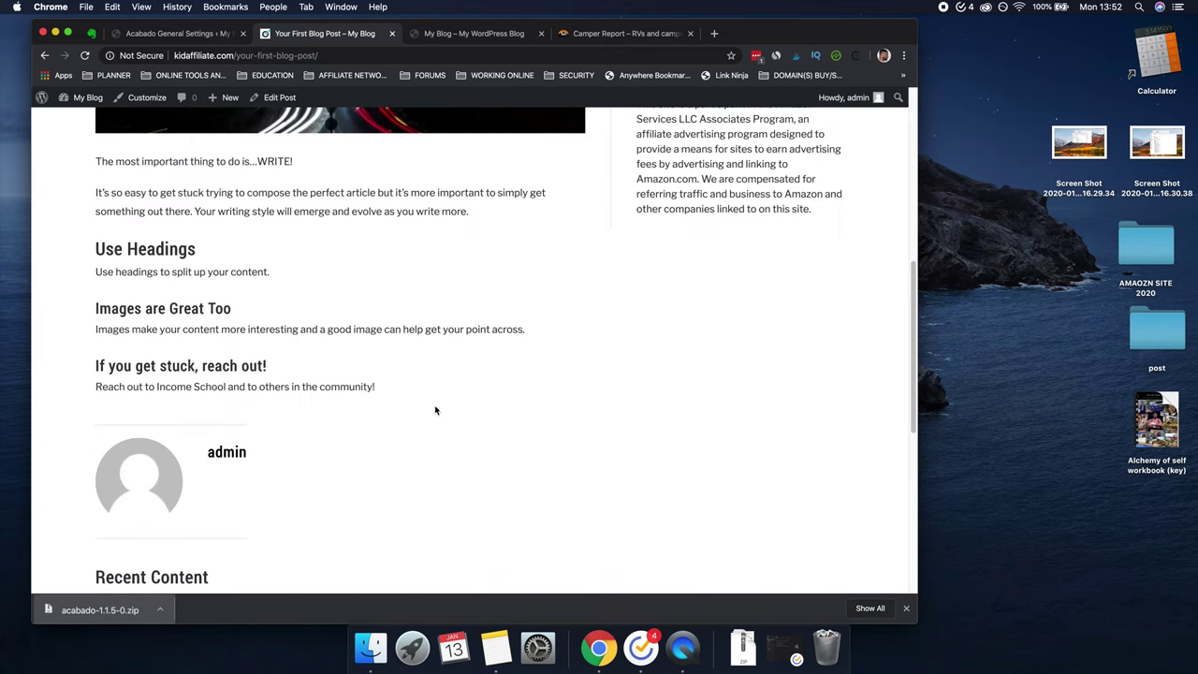
{"action": "scroll", "coordinate": [435, 410], "scroll_direction": "up", "scroll_amount": 10}
{"action": "scroll", "coordinate": [383, 444], "scroll_direction": "down", "scroll_amount": 5}
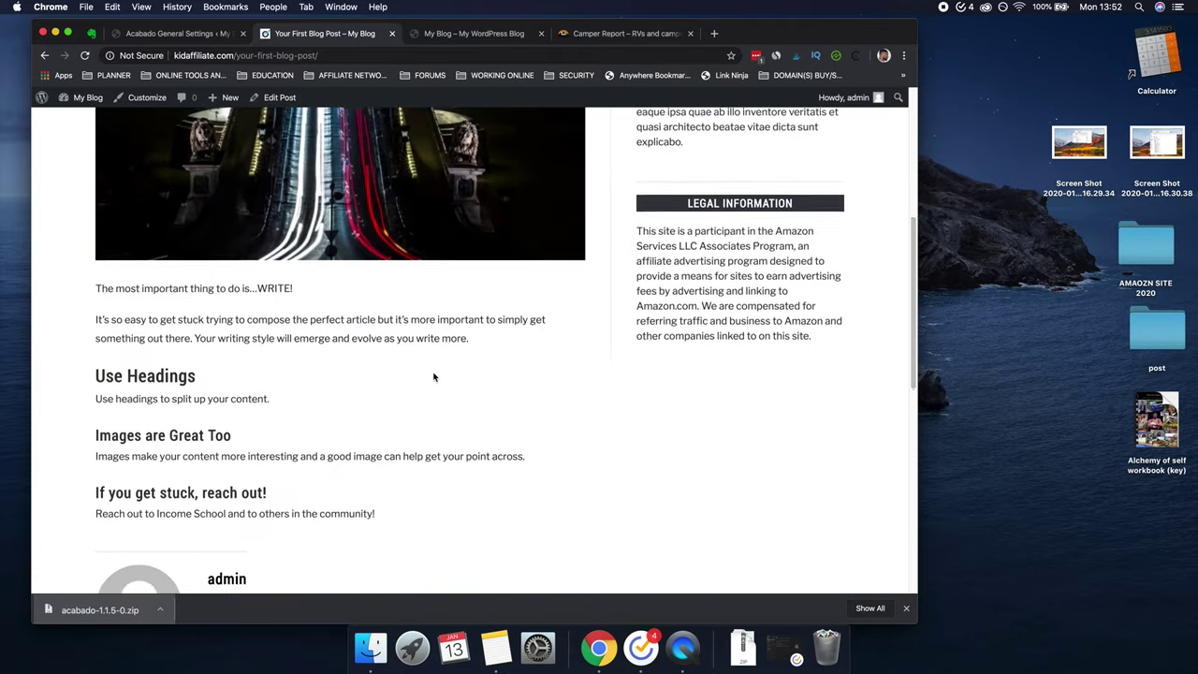
{"action": "scroll", "coordinate": [361, 217], "scroll_direction": "up", "scroll_amount": 5}
Return to Acabado General Settings and highlight the recommended logo height range.
{"action": "left_click", "coordinate": [47, 56]}
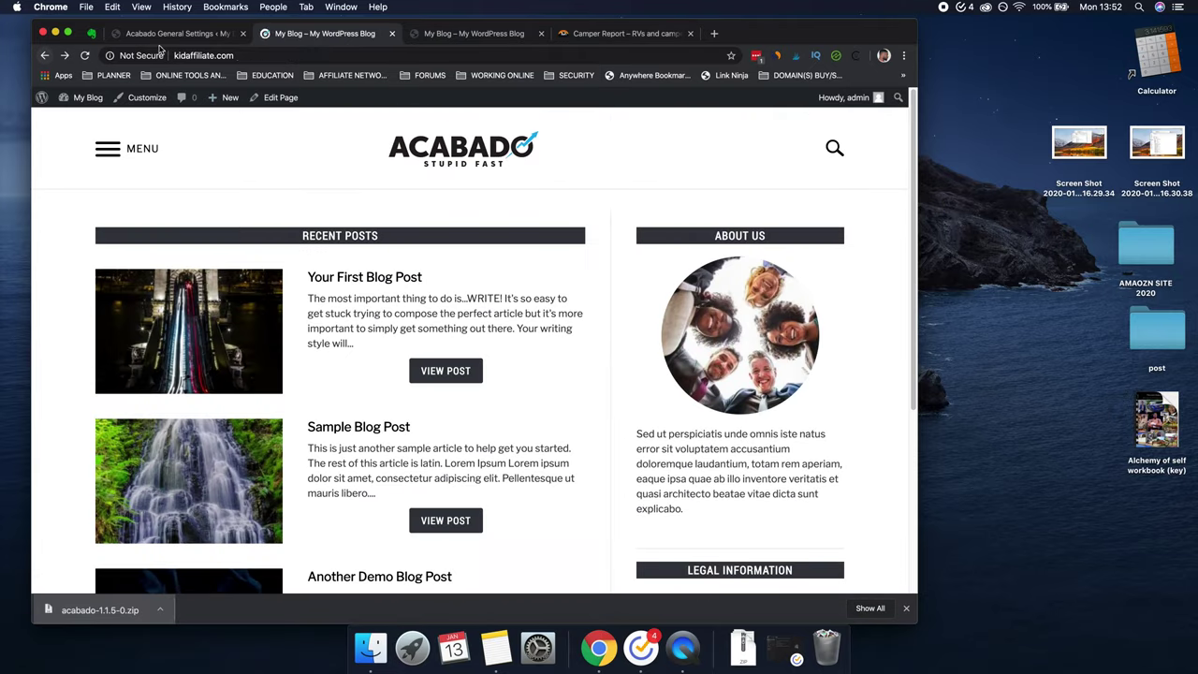
{"action": "left_click", "coordinate": [193, 33]}
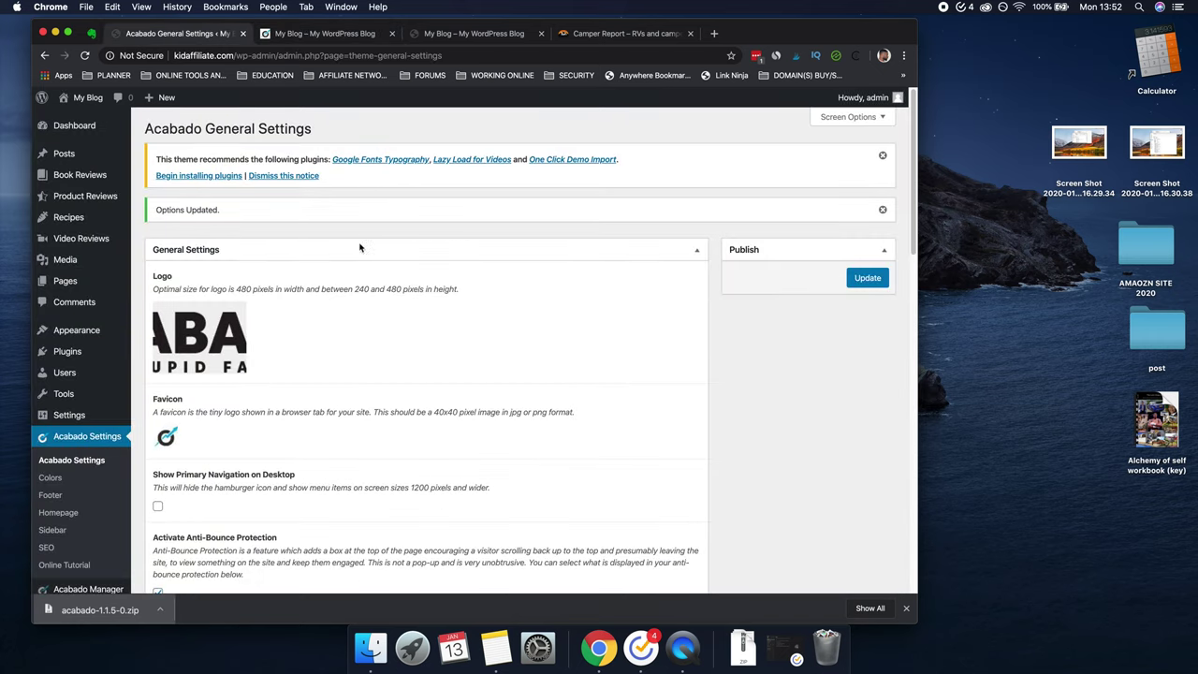
{"action": "scroll", "coordinate": [360, 247], "scroll_direction": "down", "scroll_amount": 2}
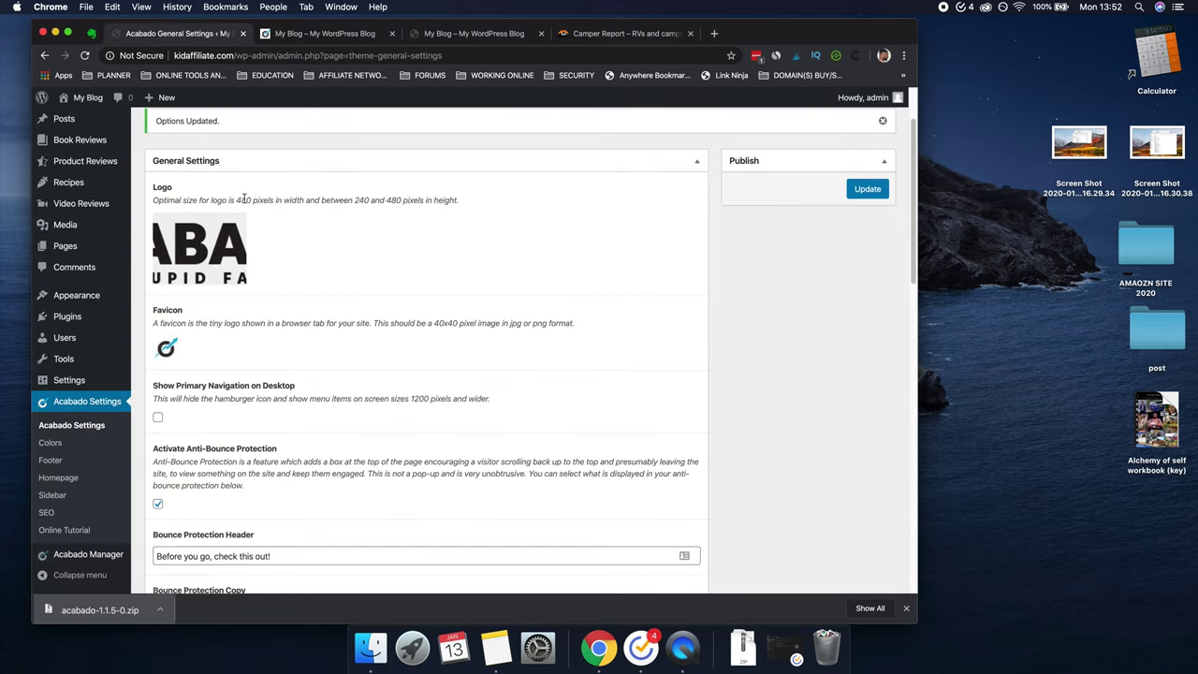
{"action": "left_click_drag", "start_coordinate": [353, 201], "coordinate": [383, 201]}
Load Fiverr in a new browser tab.
{"action": "left_click", "coordinate": [713, 33]}
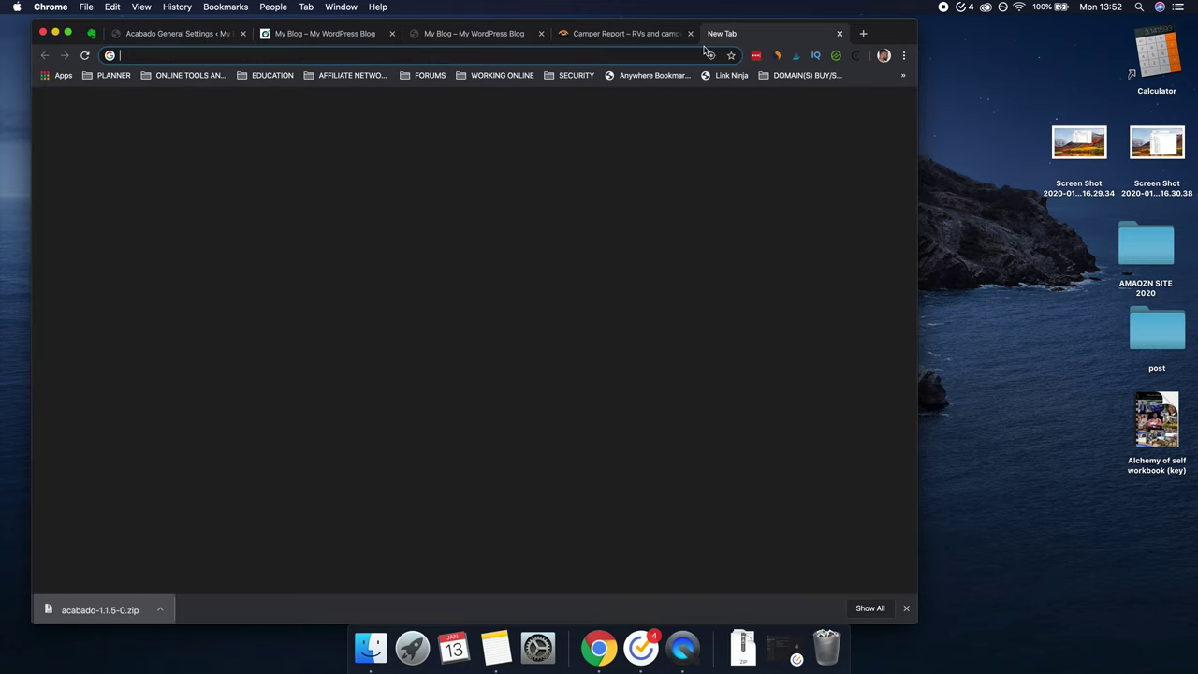
{"action": "type", "text": "fiverr"}
{"action": "key", "text": "Return"}
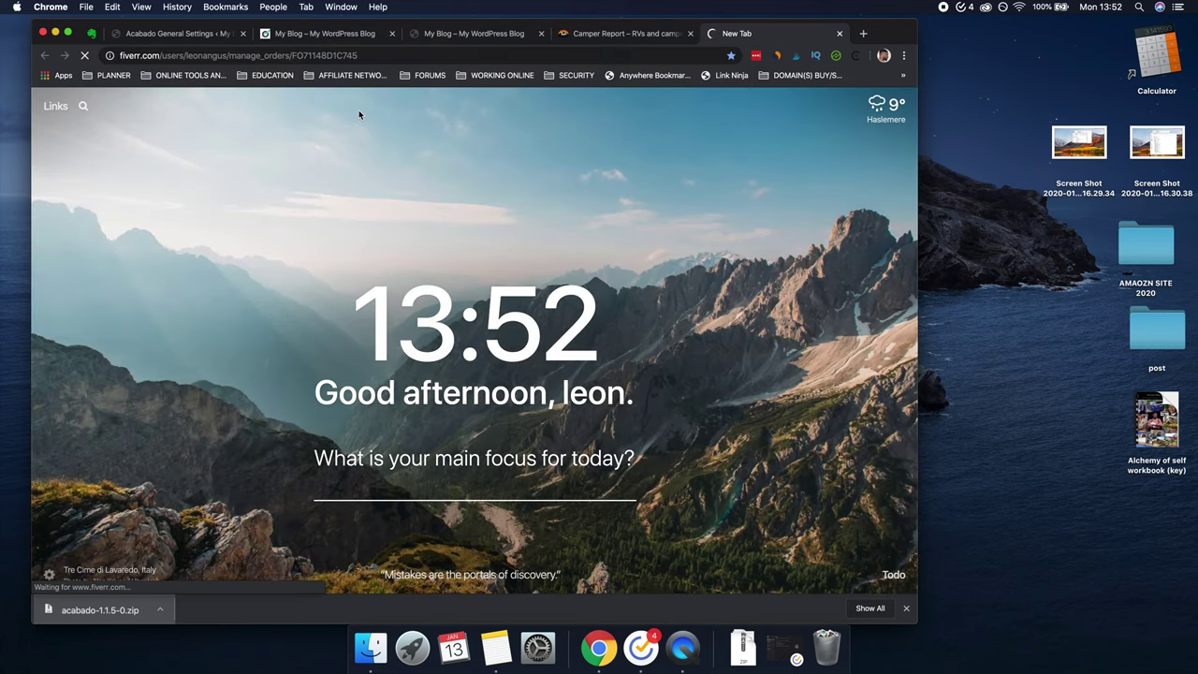
{"action": "key", "text": "ctrl+shift+Tab"}
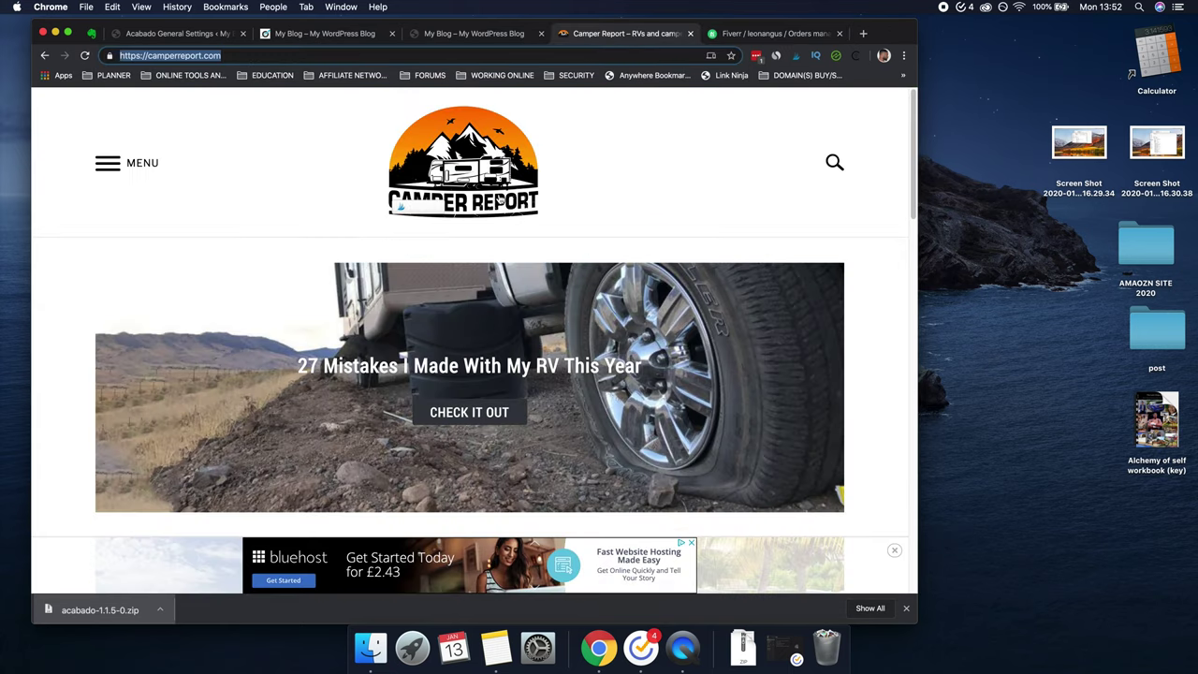
{"action": "left_click", "coordinate": [764, 34]}
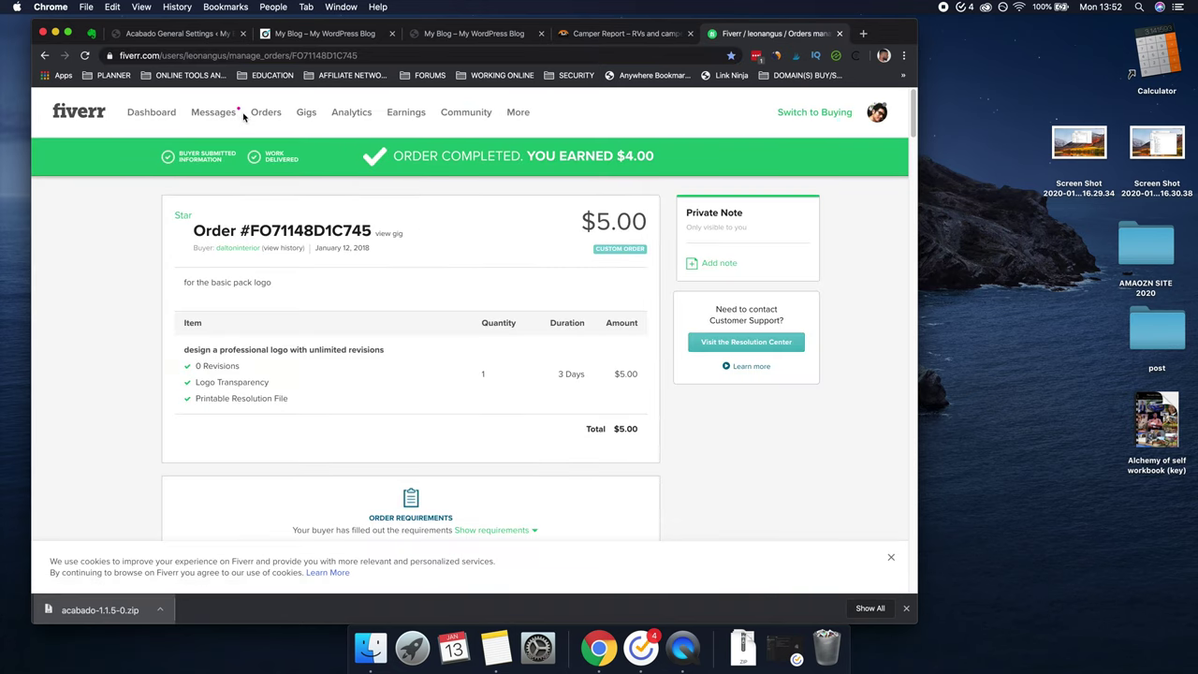
Switch Fiverr to buyer mode and search for logo design services.
{"action": "left_click", "coordinate": [838, 113]}
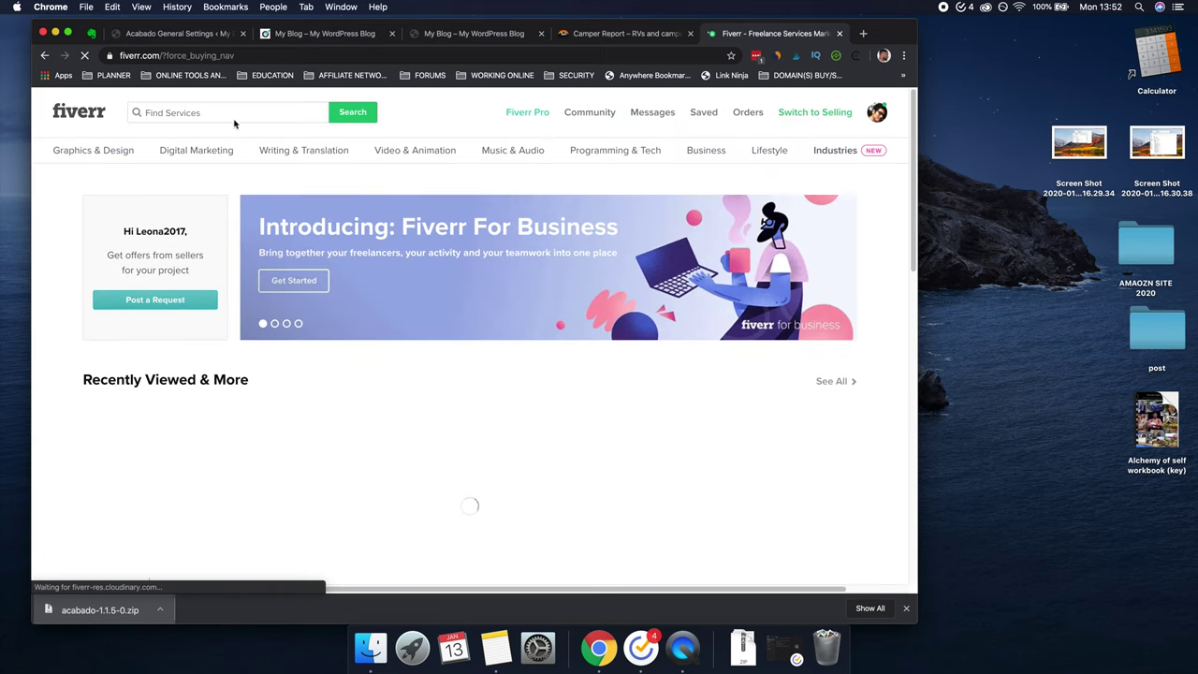
{"action": "left_click", "coordinate": [237, 113]}
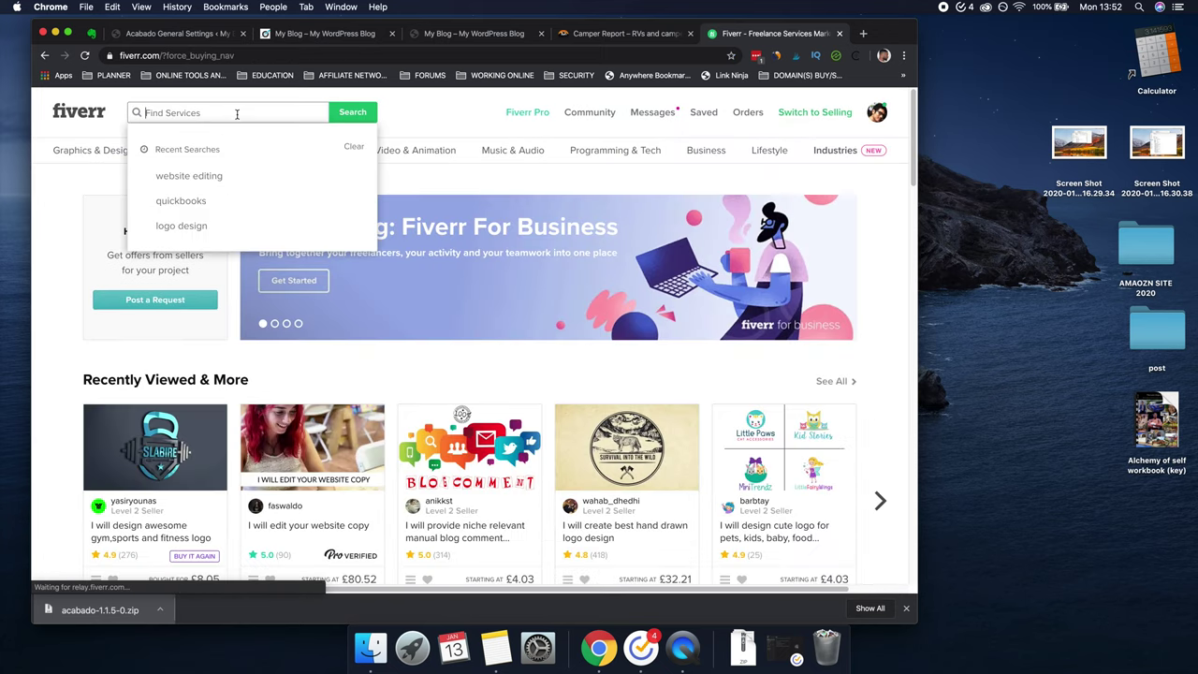
{"action": "left_click", "coordinate": [180, 226]}
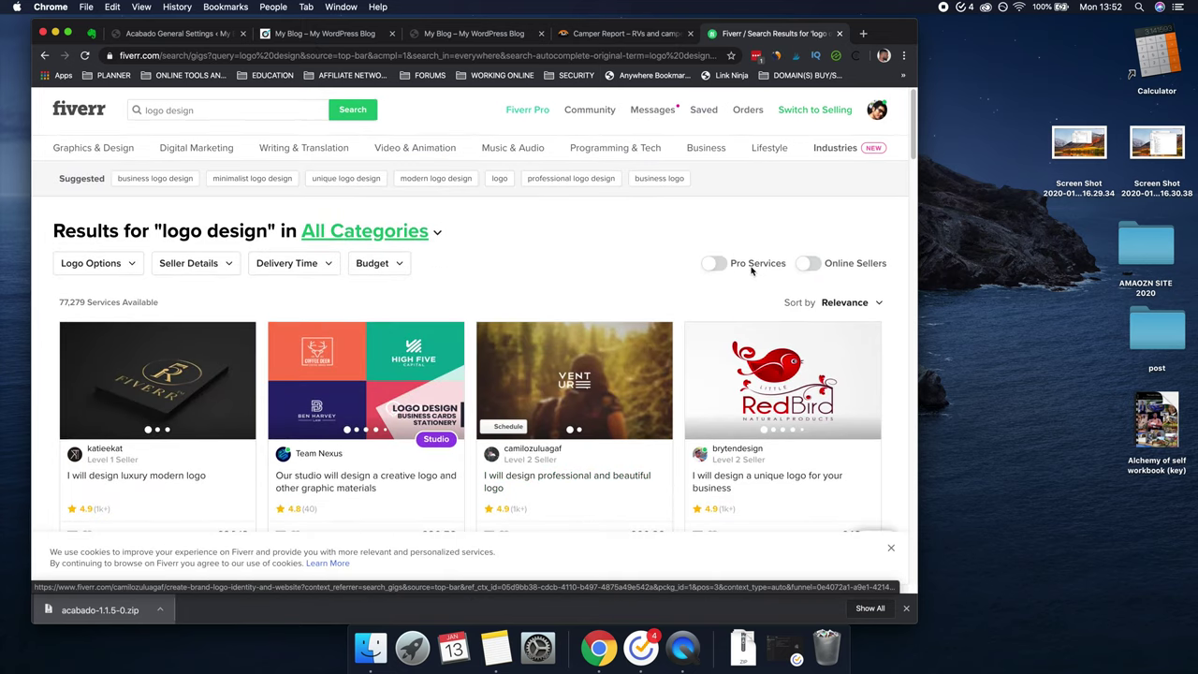
{"action": "scroll", "coordinate": [590, 401], "scroll_direction": "down", "scroll_amount": 4}
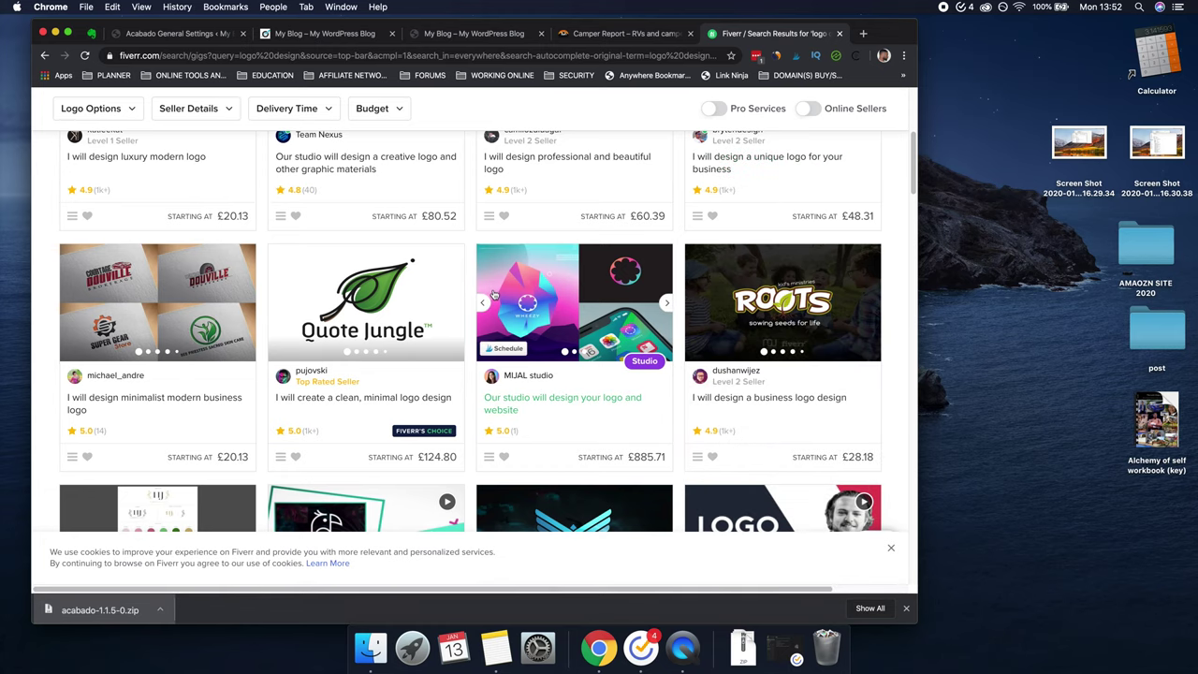
{"action": "scroll", "coordinate": [494, 295], "scroll_direction": "down", "scroll_amount": 2}
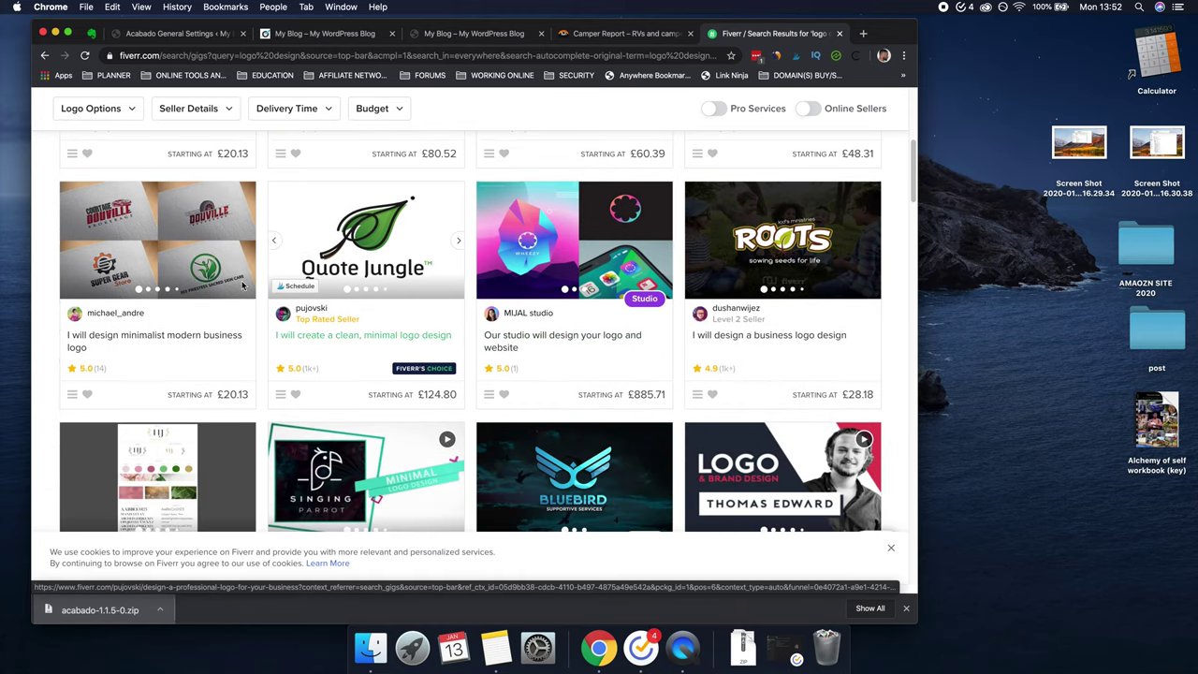
{"action": "scroll", "coordinate": [281, 384], "scroll_direction": "down", "scroll_amount": 3}
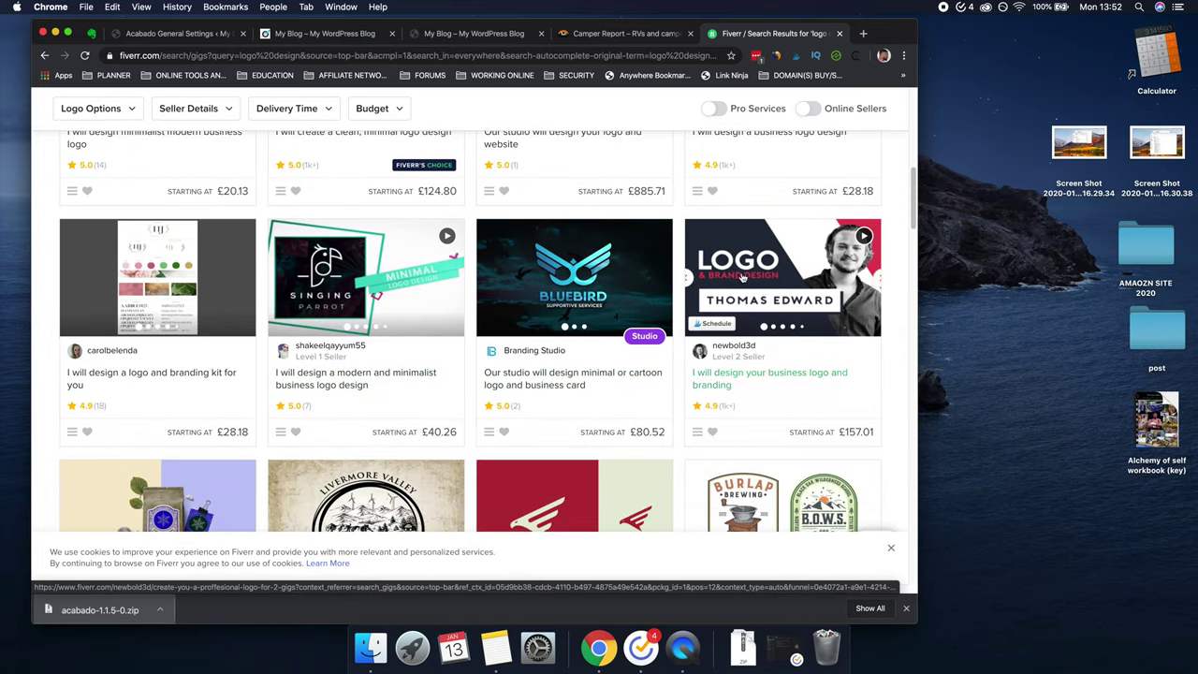
{"action": "scroll", "coordinate": [777, 385], "scroll_direction": "down", "scroll_amount": 5}
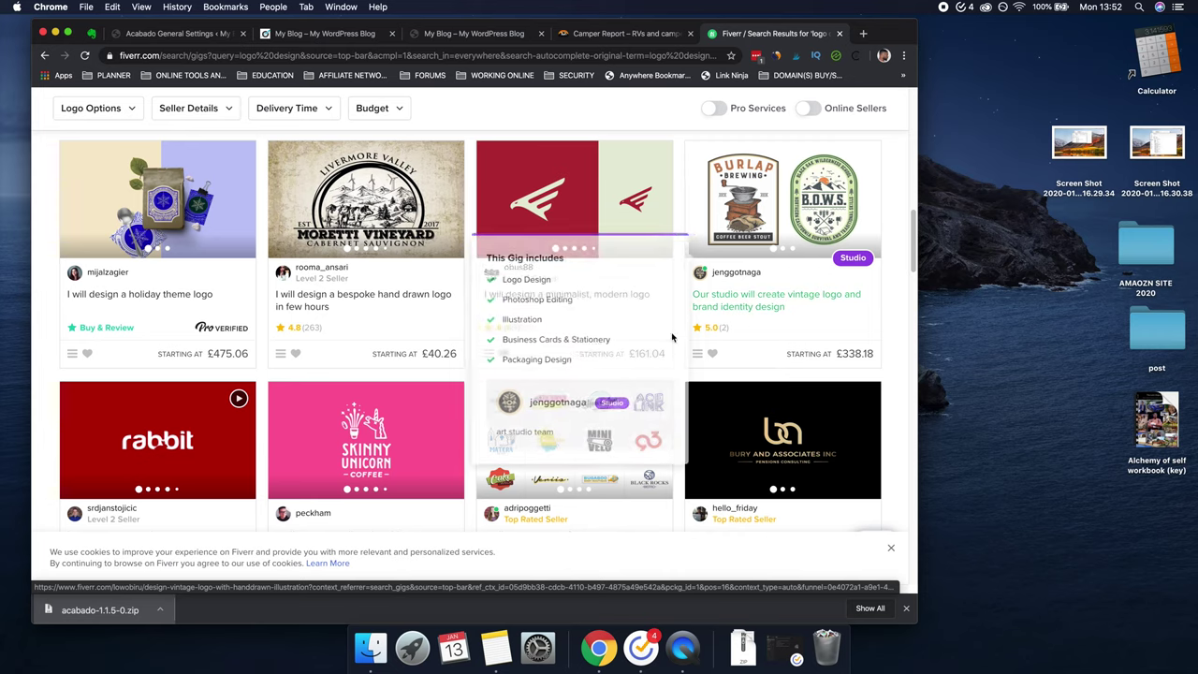
{"action": "scroll", "coordinate": [359, 341], "scroll_direction": "down", "scroll_amount": 2}
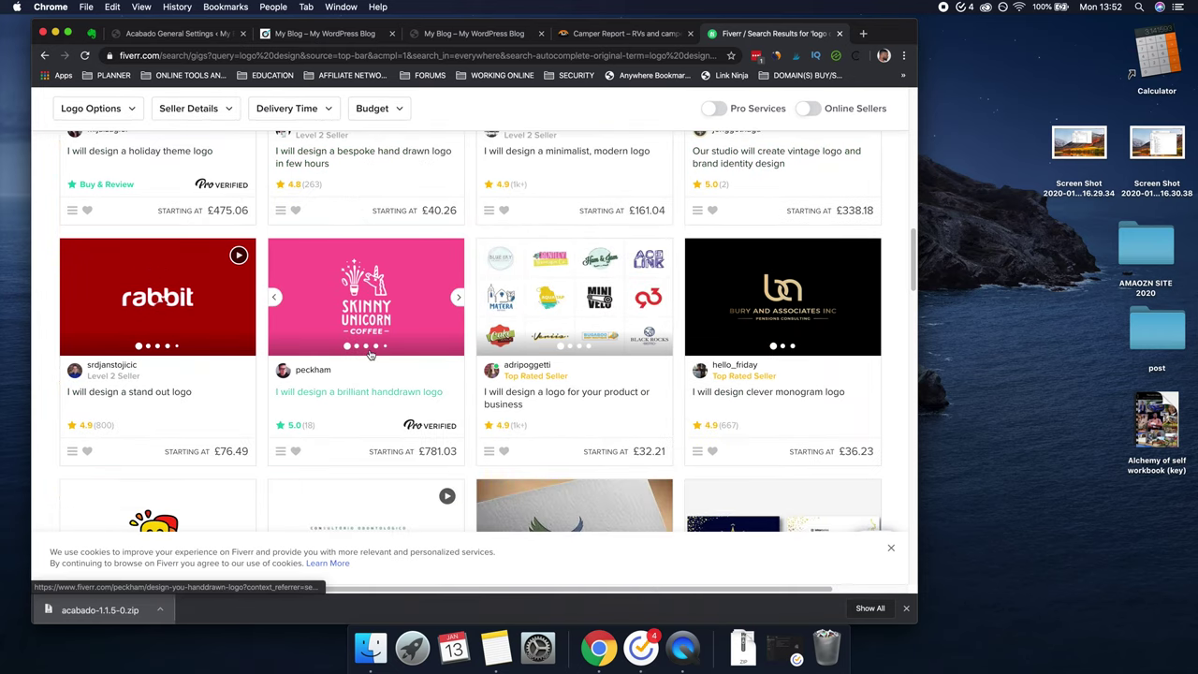
{"action": "scroll", "coordinate": [371, 354], "scroll_direction": "down", "scroll_amount": 2}
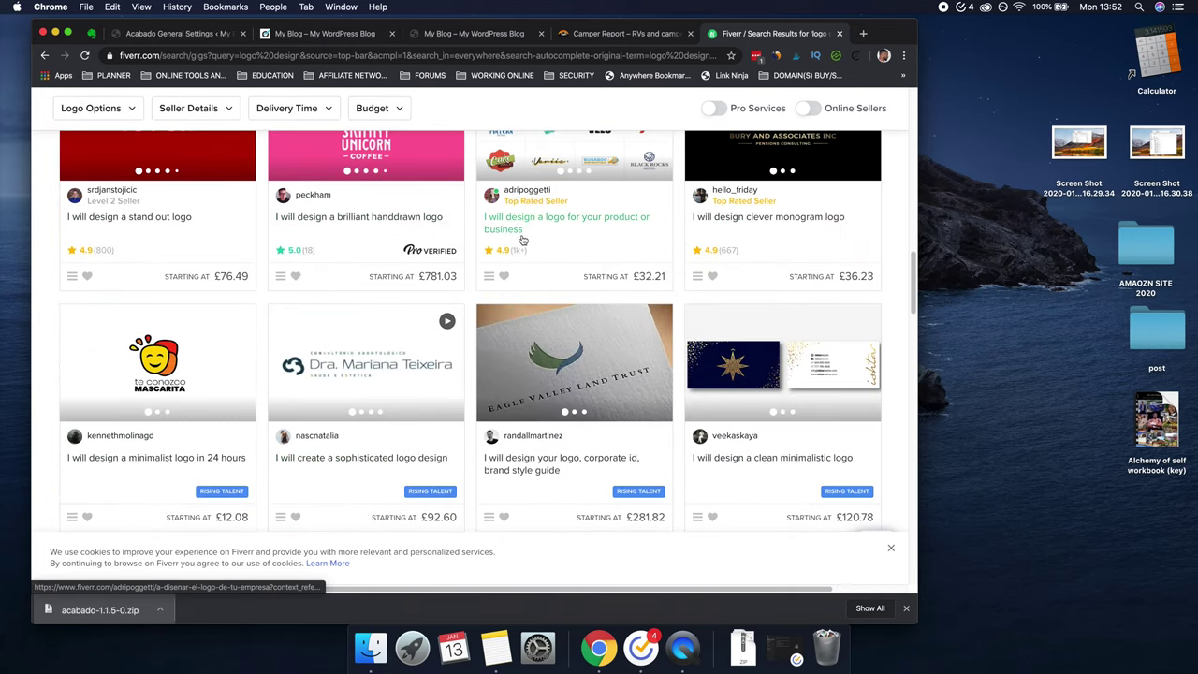
{"action": "scroll", "coordinate": [536, 333], "scroll_direction": "up", "scroll_amount": 1}
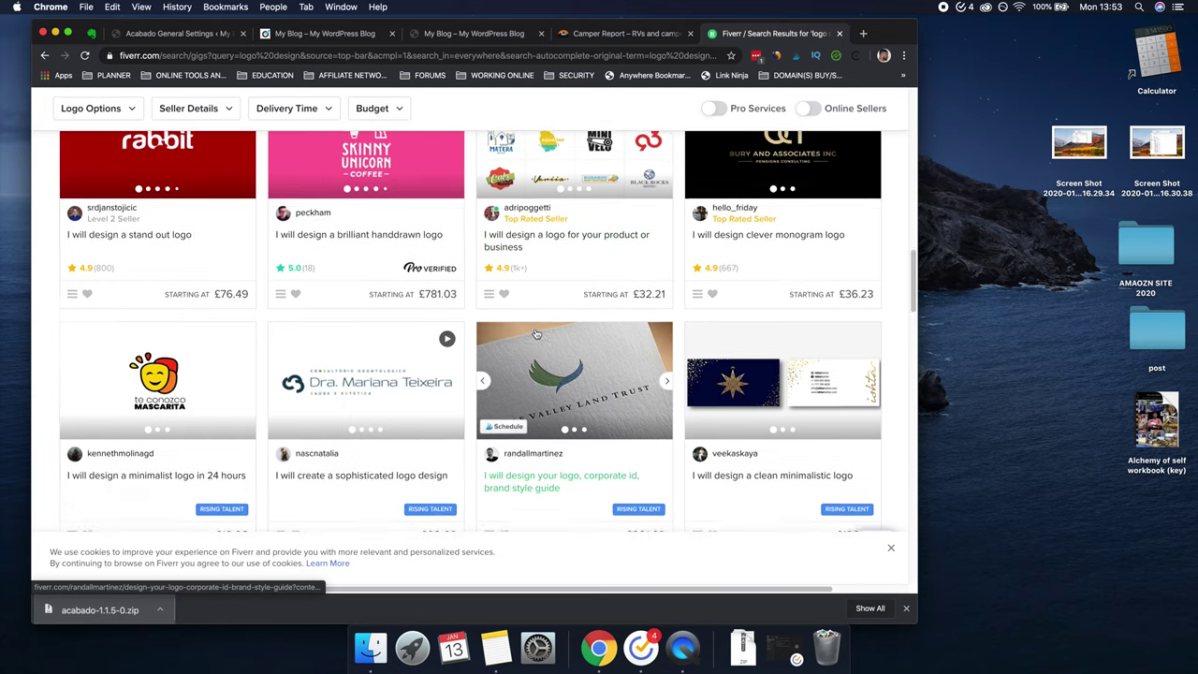
Open a product/business logo gig and page through its portfolio samples.
{"action": "left_click", "coordinate": [539, 179]}
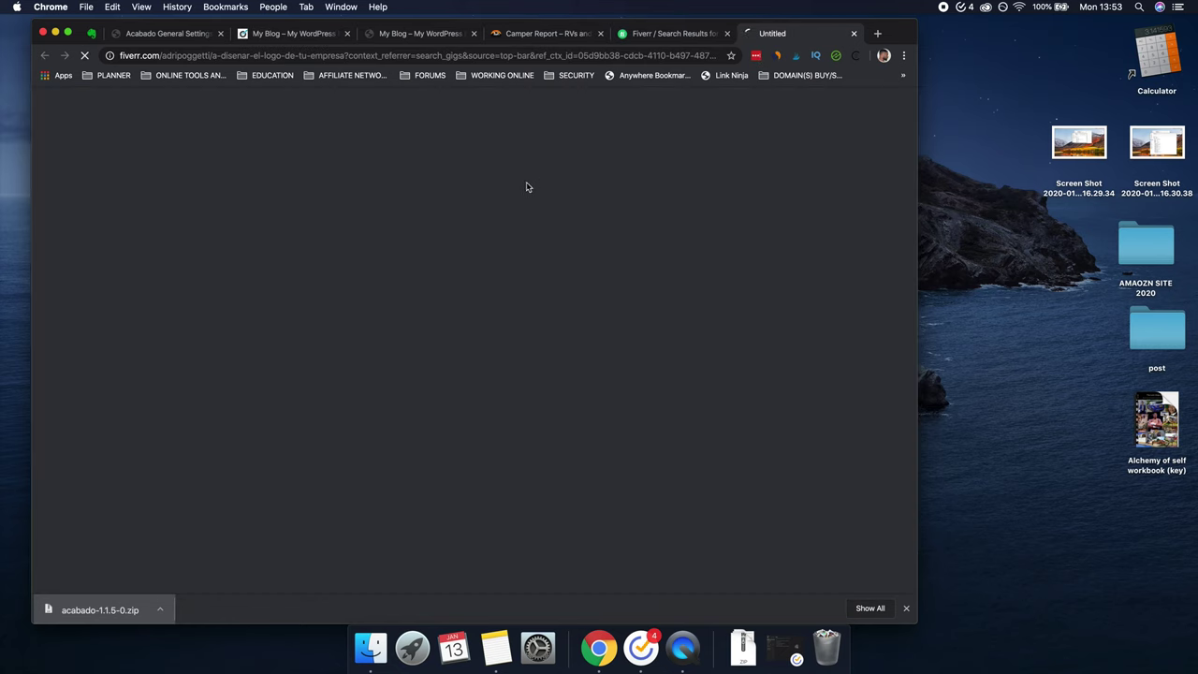
{"action": "scroll", "coordinate": [487, 365], "scroll_direction": "down", "scroll_amount": 1}
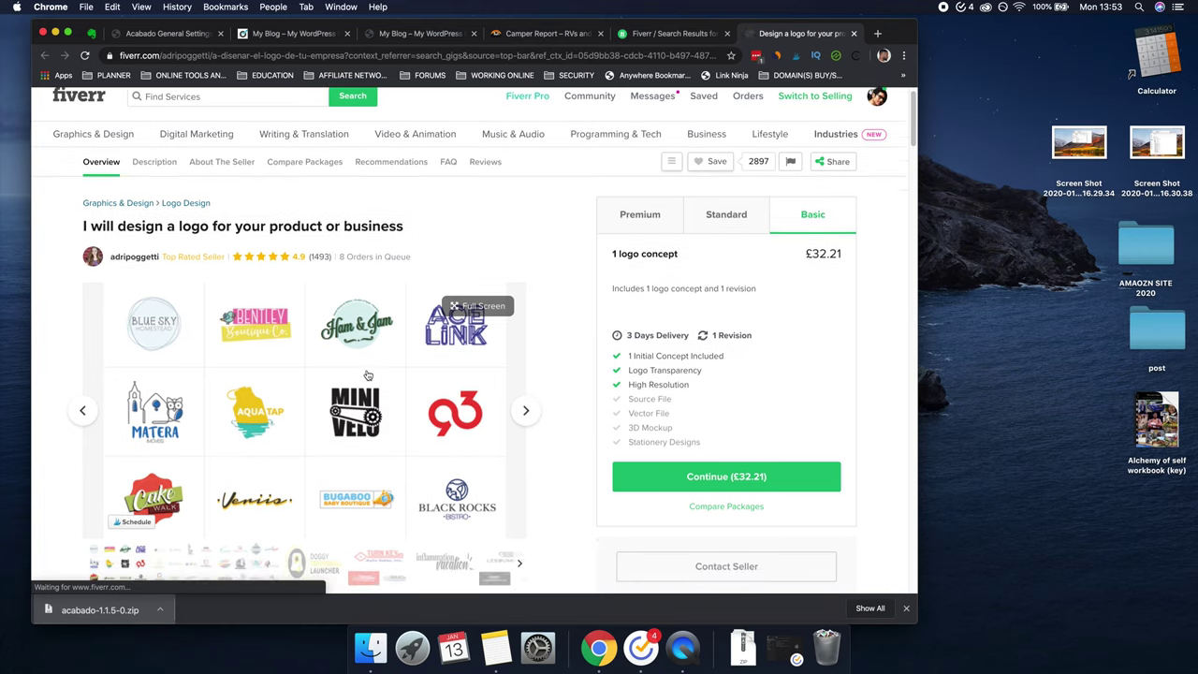
{"action": "left_click", "coordinate": [529, 409]}
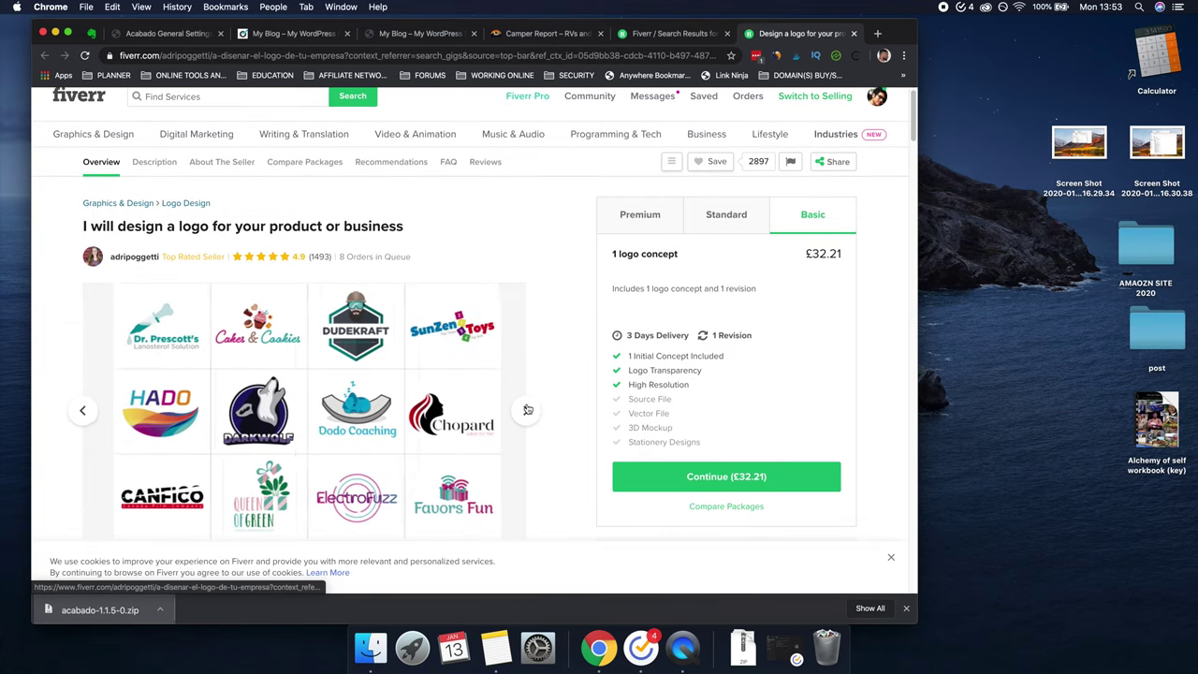
{"action": "left_click", "coordinate": [528, 409]}
{"action": "left_click", "coordinate": [528, 409]}
{"action": "left_click", "coordinate": [528, 409]}
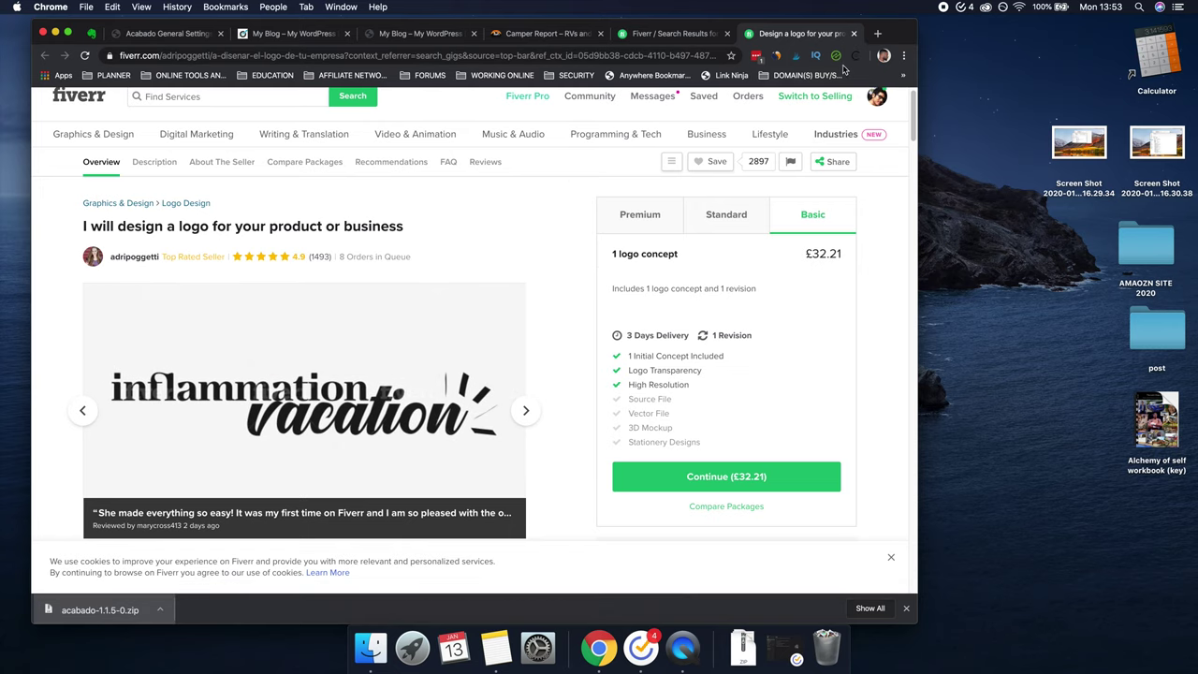
Close the gig and scroll through the logo design results.
{"action": "left_click", "coordinate": [851, 34]}
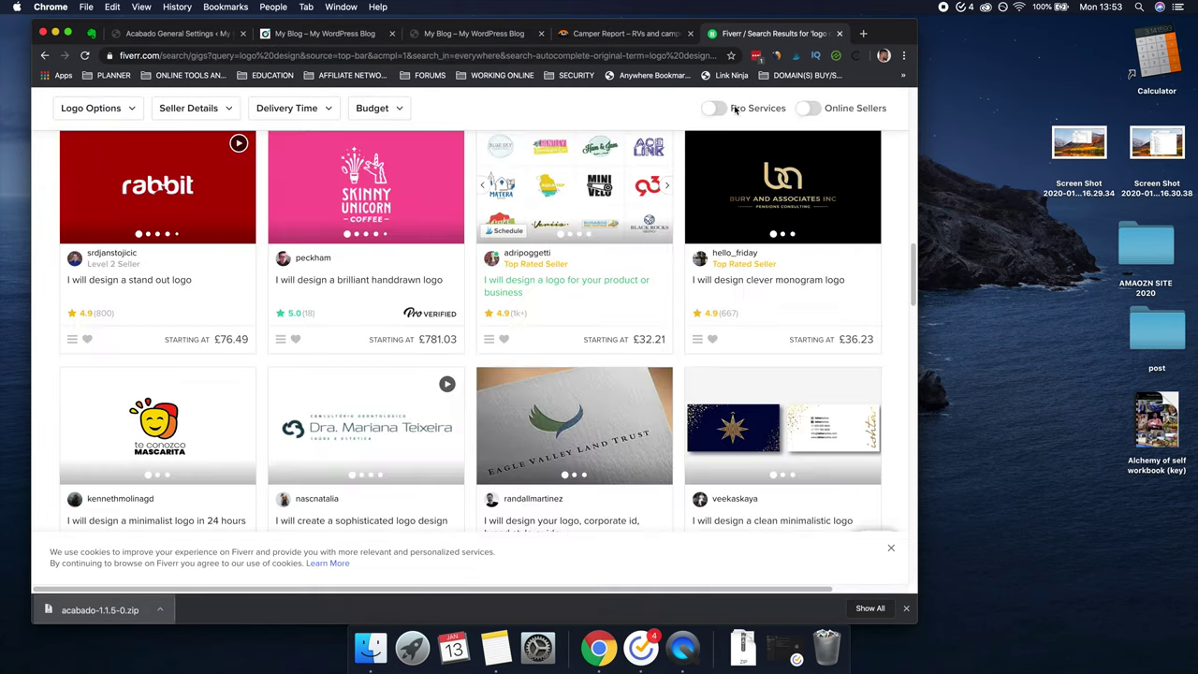
{"action": "scroll", "coordinate": [456, 458], "scroll_direction": "down", "scroll_amount": 10}
{"action": "scroll", "coordinate": [457, 459], "scroll_direction": "down", "scroll_amount": 5}
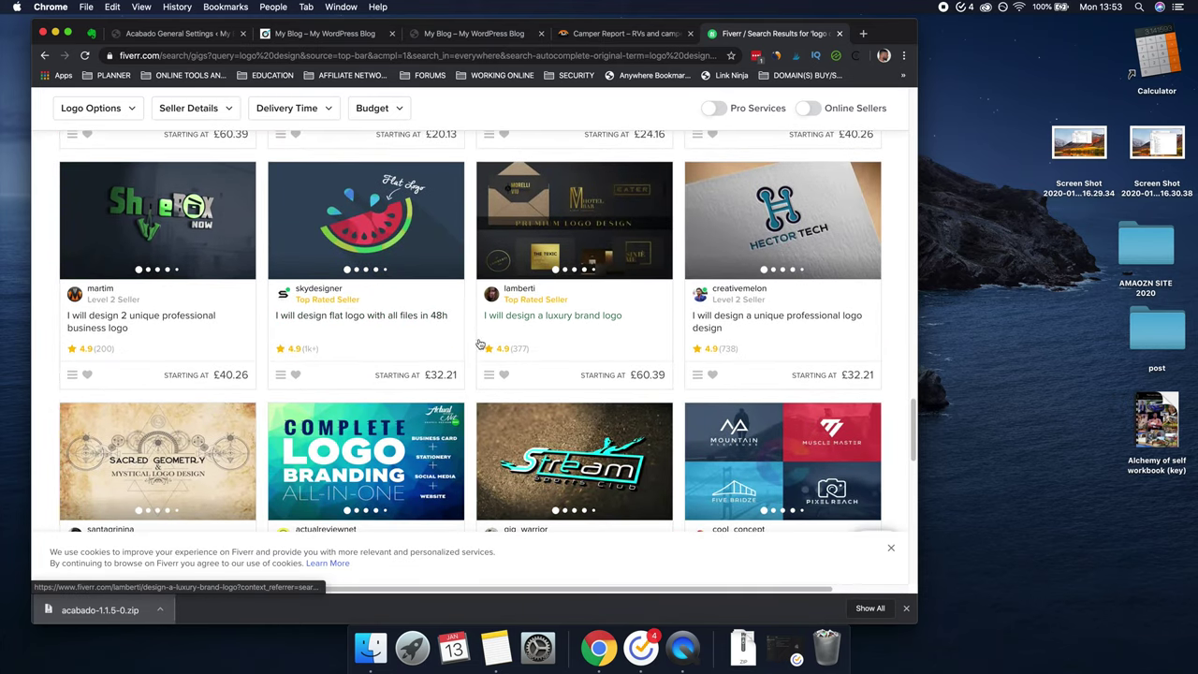
{"action": "scroll", "coordinate": [412, 435], "scroll_direction": "down", "scroll_amount": 10}
{"action": "scroll", "coordinate": [399, 430], "scroll_direction": "up", "scroll_amount": 5}
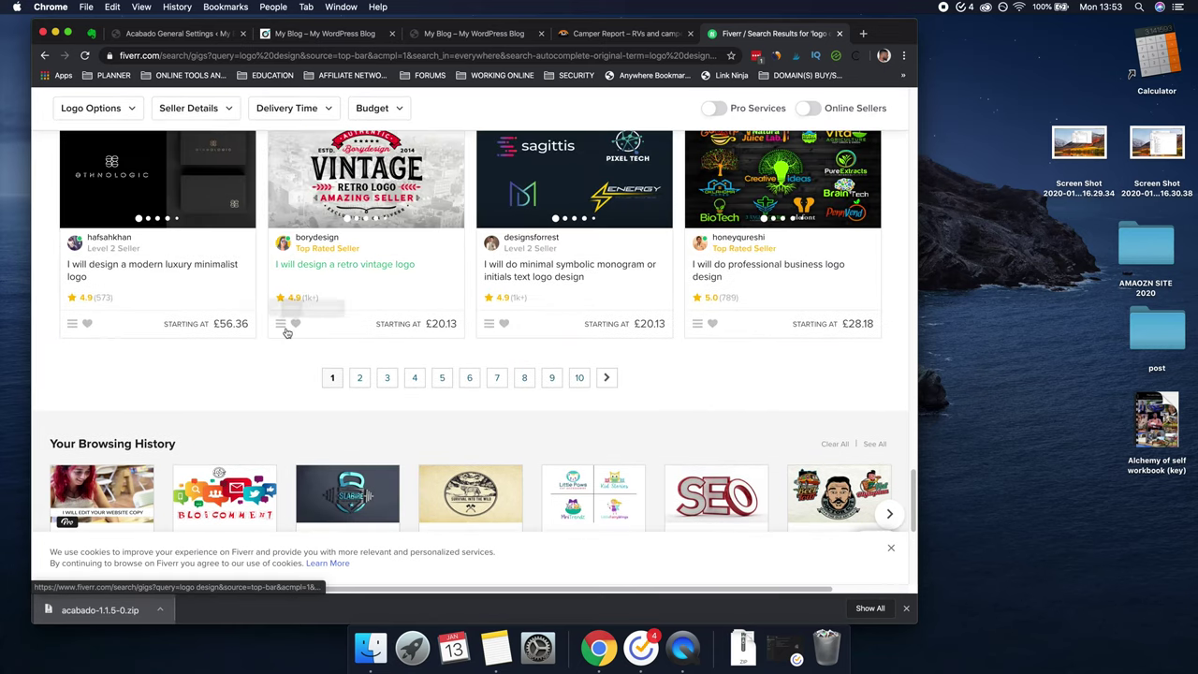
{"action": "scroll", "coordinate": [295, 389], "scroll_direction": "up", "scroll_amount": 20}
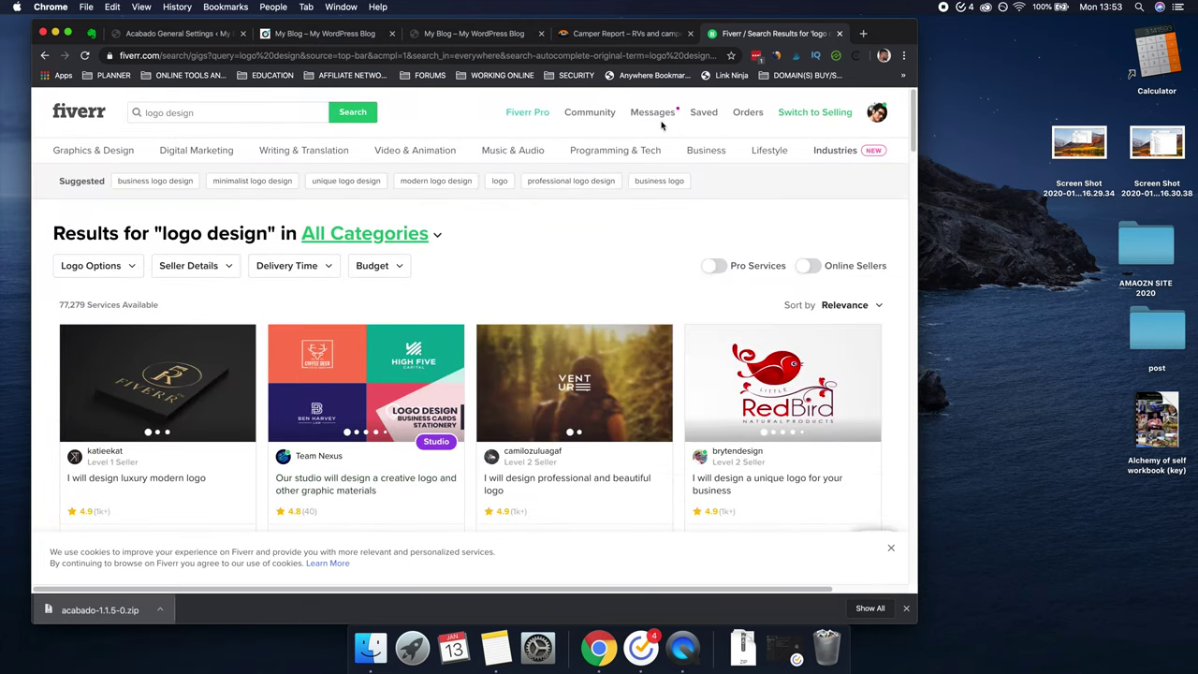
{"action": "mouse_move", "coordinate": [513, 152]}
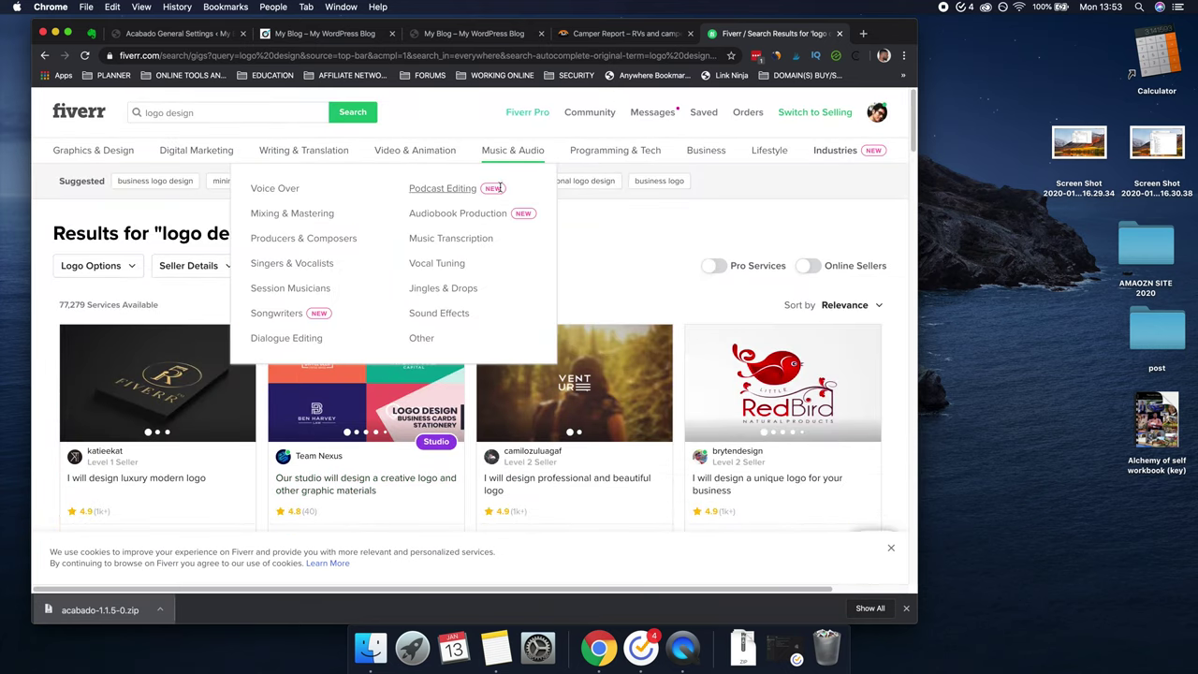
Close Fiverr and reselect the logo height range on Acabado General Settings.
{"action": "left_click", "coordinate": [840, 33]}
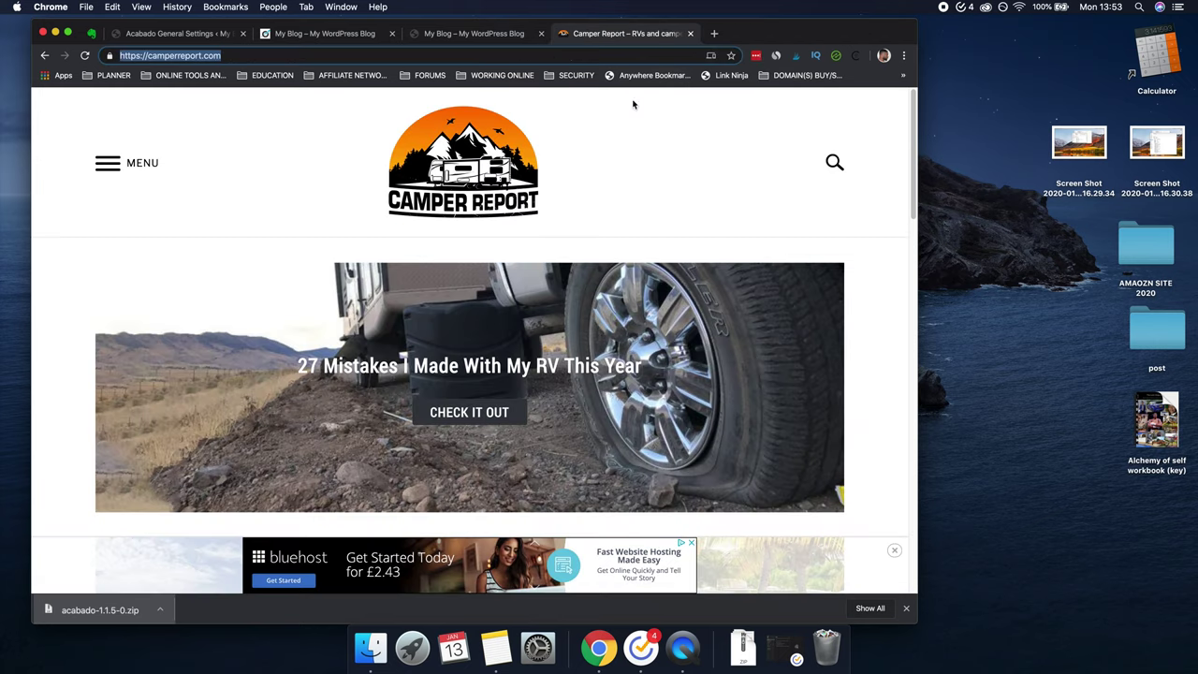
{"action": "left_click", "coordinate": [466, 35]}
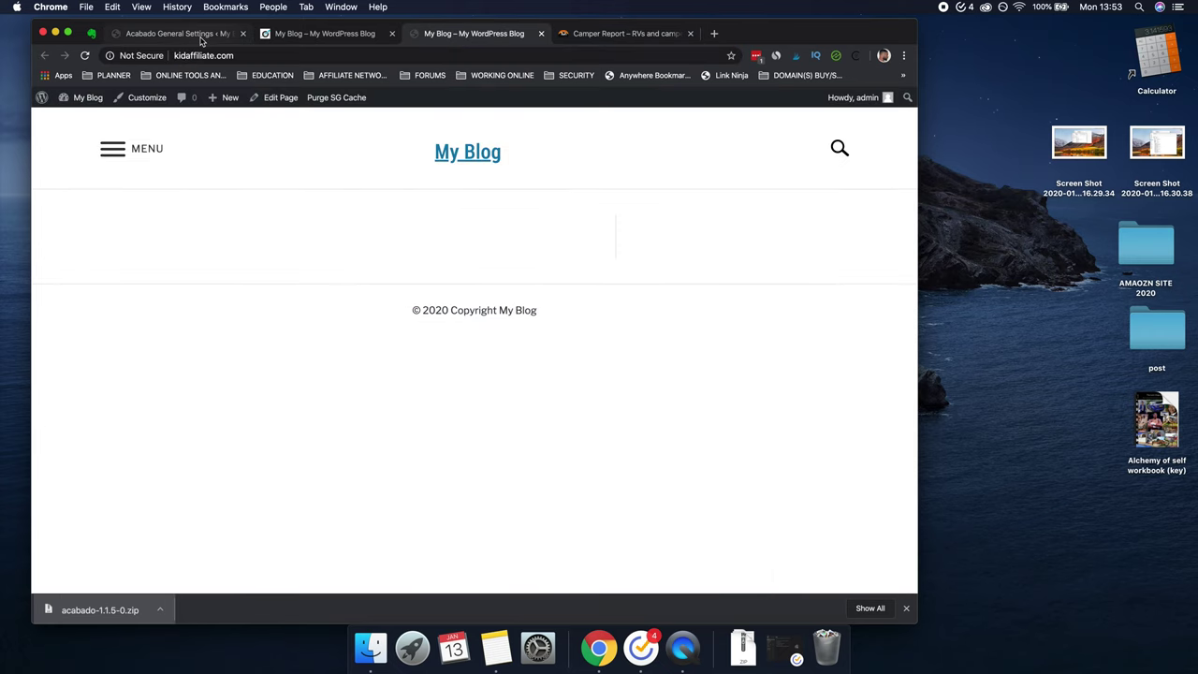
{"action": "left_click", "coordinate": [238, 32]}
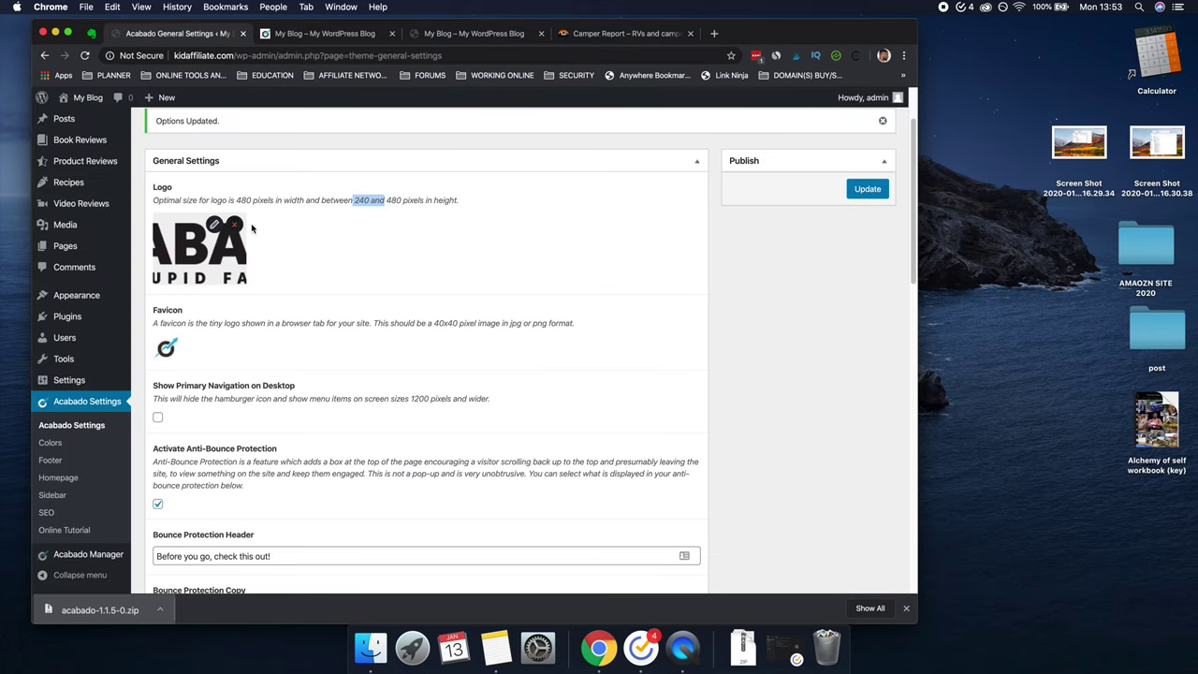
{"action": "left_click_drag", "start_coordinate": [363, 200], "coordinate": [463, 205]}
{"action": "scroll", "coordinate": [331, 359], "scroll_direction": "down", "scroll_amount": 15}
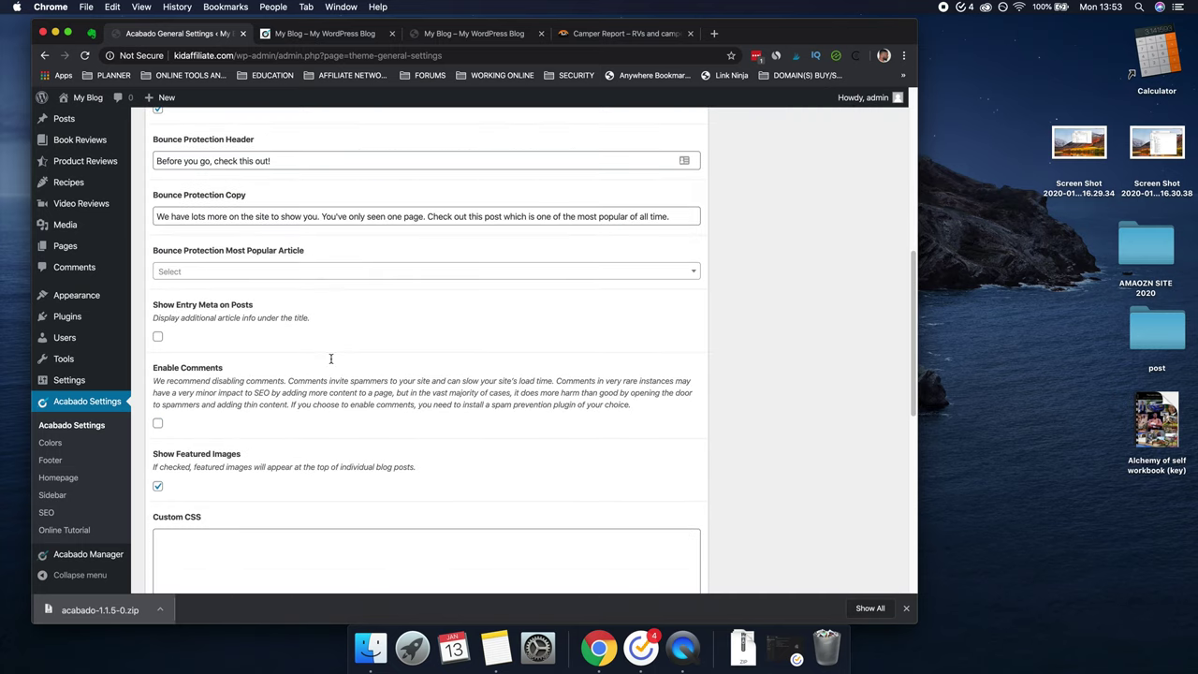
Set Button Background Color to red in the Acabado Colors settings.
{"action": "left_click", "coordinate": [49, 443]}
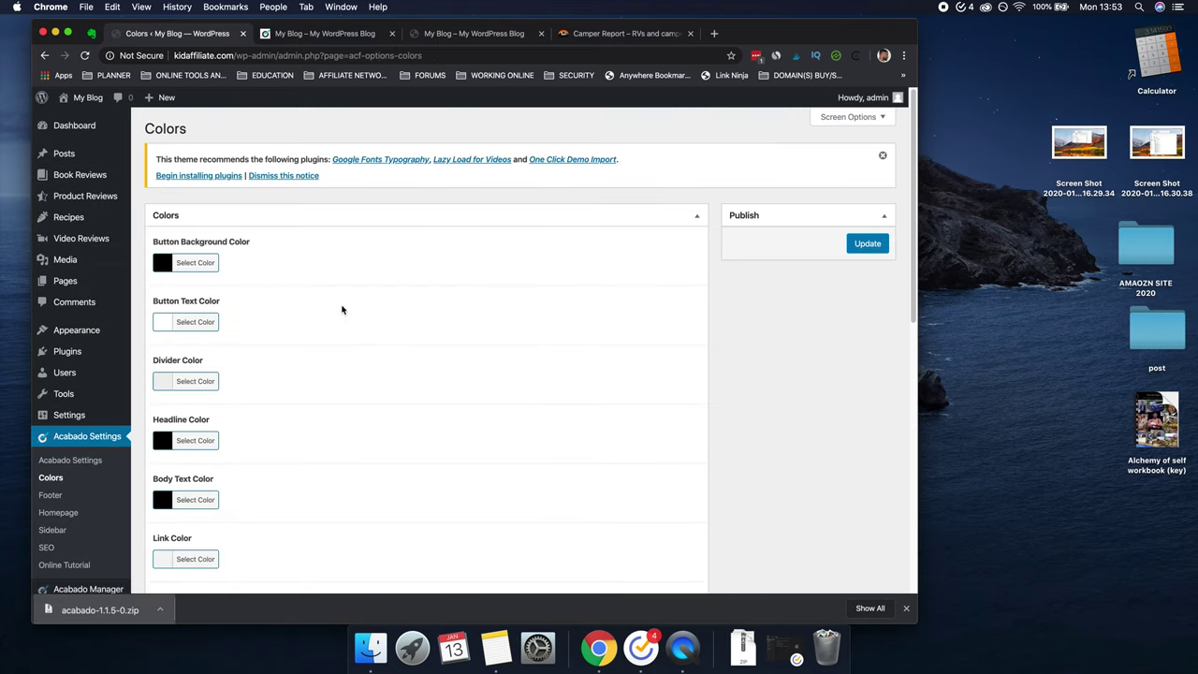
{"action": "left_click", "coordinate": [188, 265]}
{"action": "left_click", "coordinate": [193, 408]}
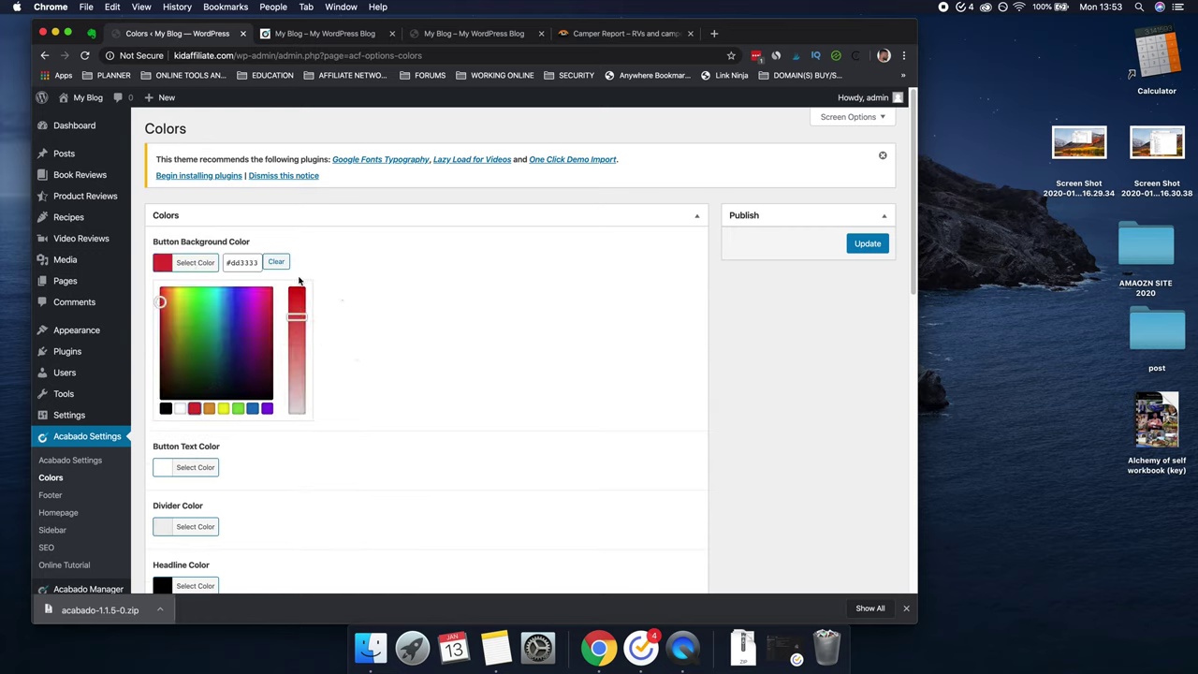
{"action": "left_click", "coordinate": [352, 303]}
Scroll through the Colors settings and switch to the live blog homepage.
{"action": "scroll", "coordinate": [204, 401], "scroll_direction": "down", "scroll_amount": 2}
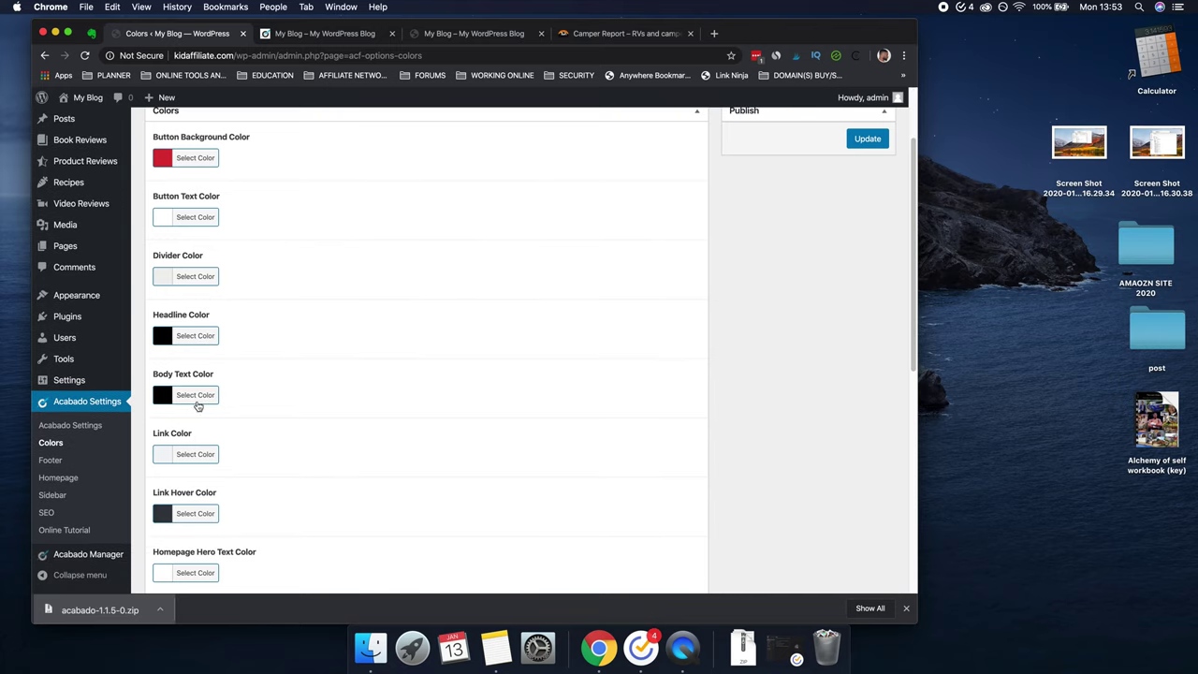
{"action": "scroll", "coordinate": [232, 402], "scroll_direction": "down", "scroll_amount": 3}
{"action": "scroll", "coordinate": [237, 440], "scroll_direction": "down", "scroll_amount": 1}
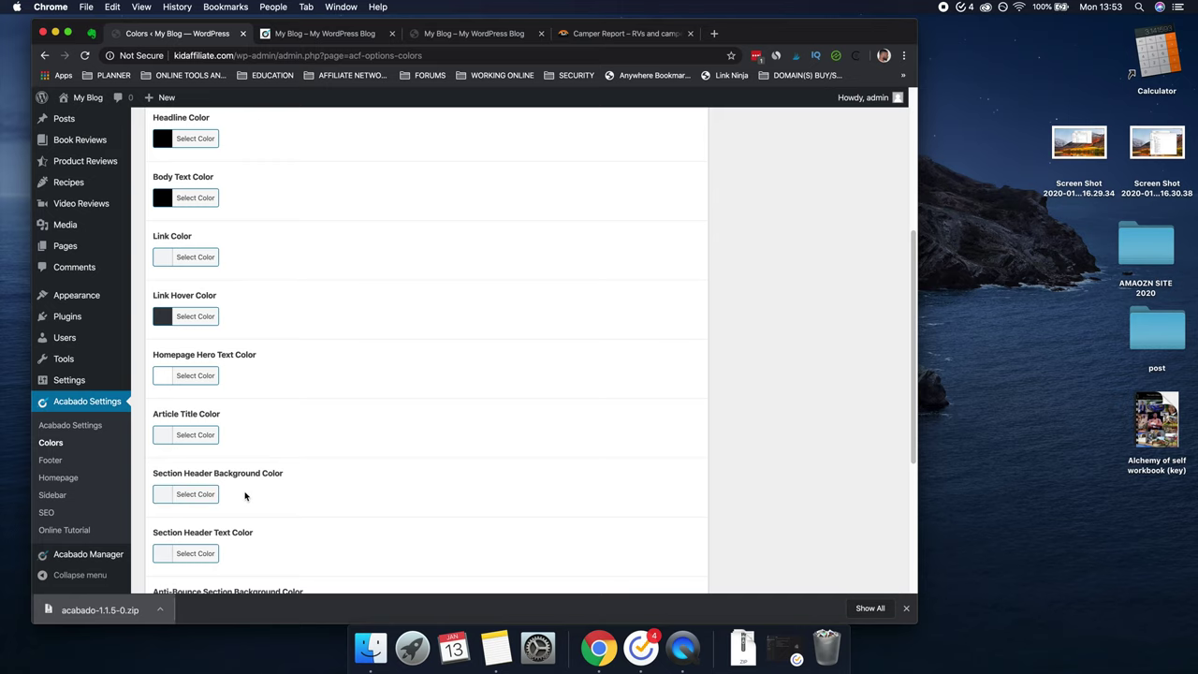
{"action": "scroll", "coordinate": [245, 497], "scroll_direction": "down", "scroll_amount": 3}
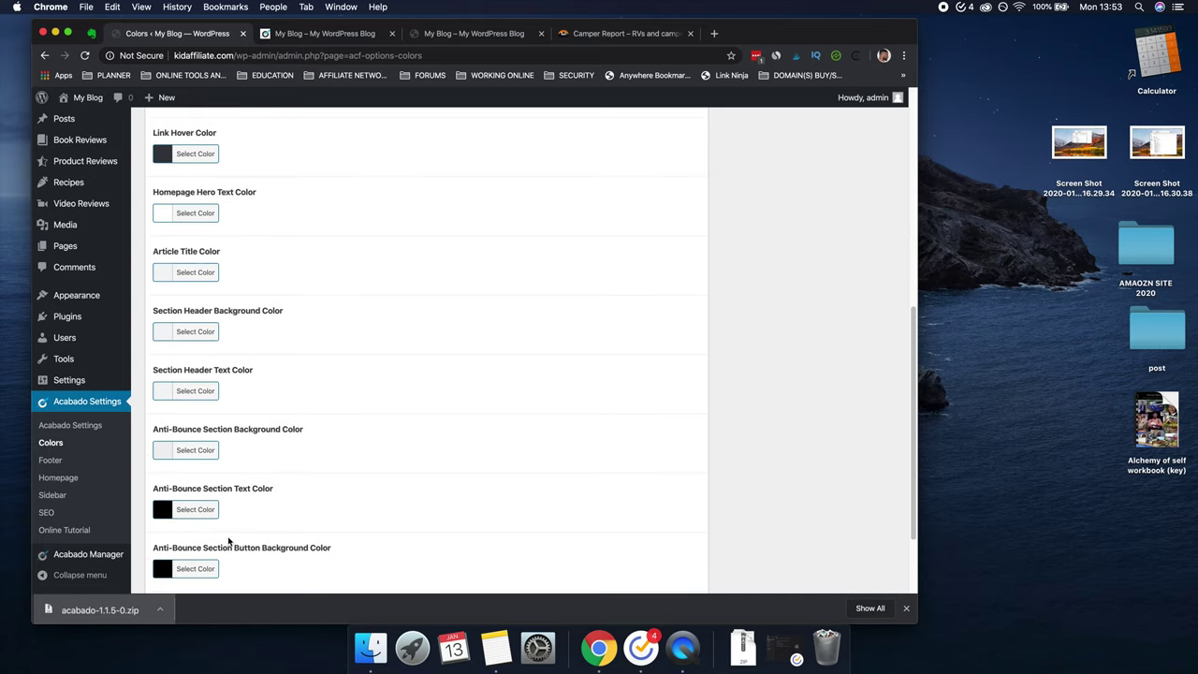
{"action": "scroll", "coordinate": [231, 497], "scroll_direction": "down", "scroll_amount": 2}
{"action": "scroll", "coordinate": [166, 340], "scroll_direction": "up", "scroll_amount": 3}
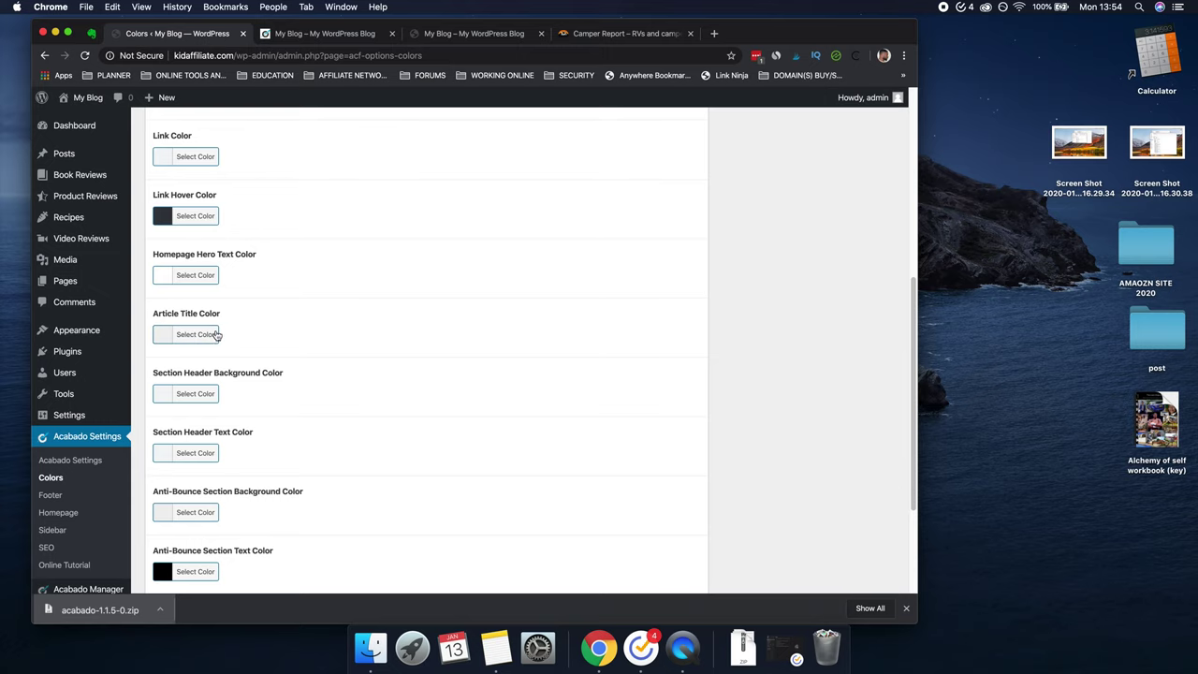
{"action": "scroll", "coordinate": [197, 173], "scroll_direction": "up", "scroll_amount": 5}
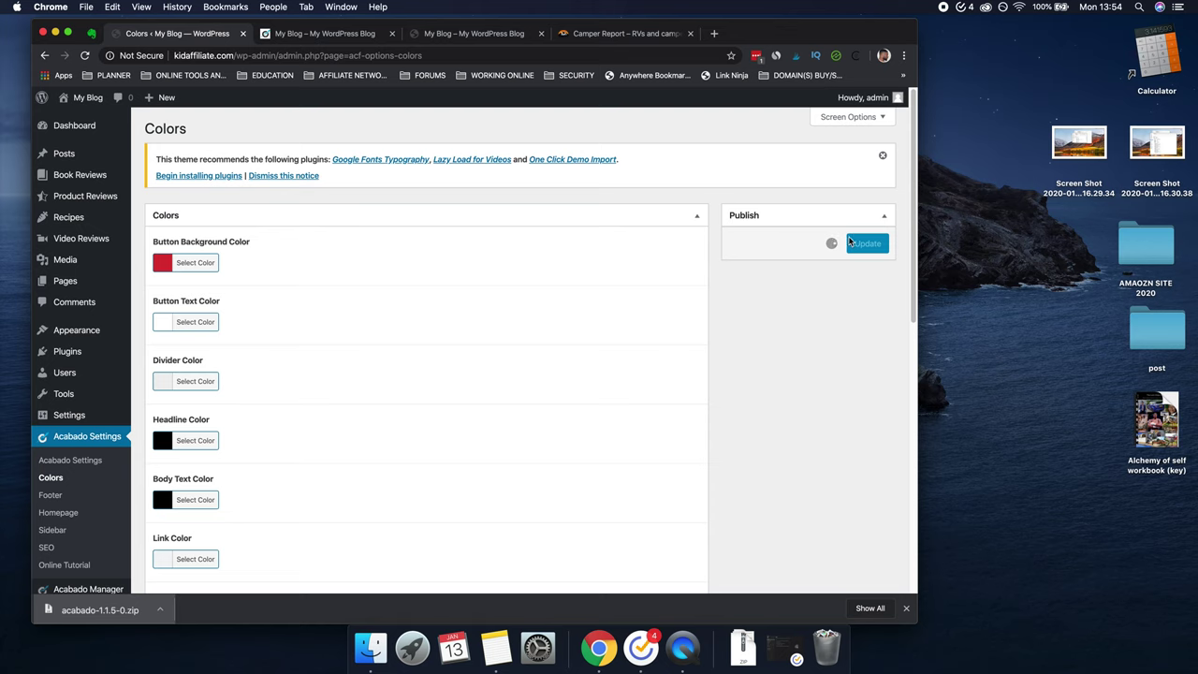
{"action": "left_click", "coordinate": [324, 33]}
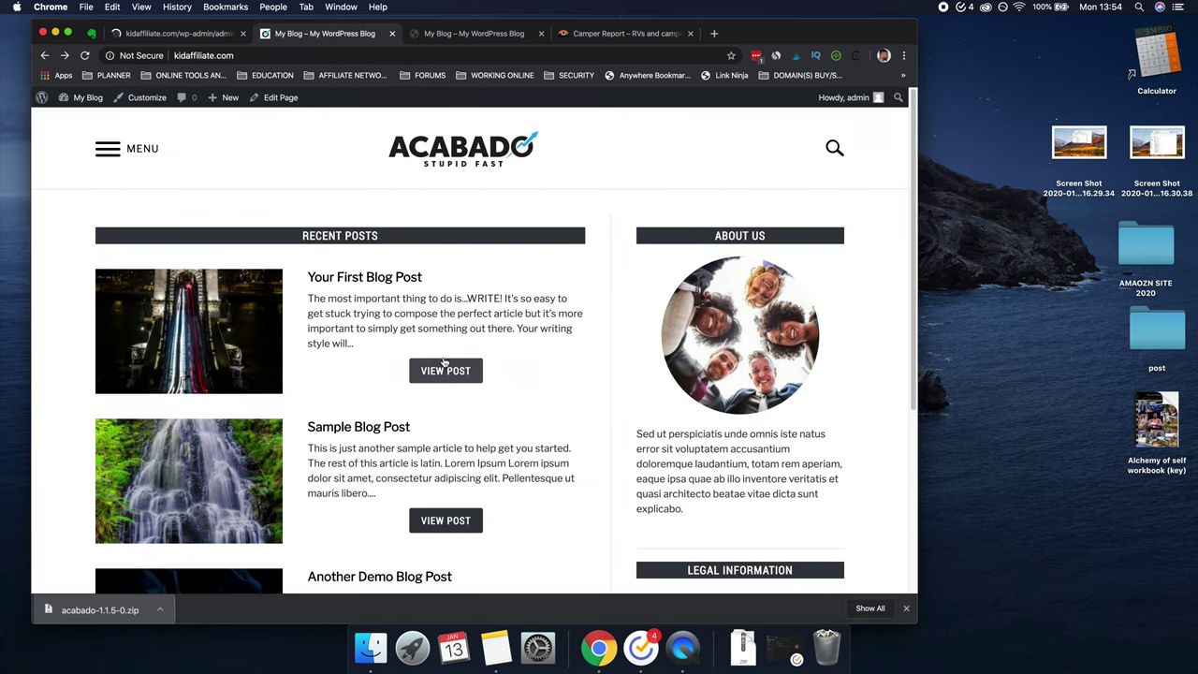
Reload the blog homepage to check the new button colour.
{"action": "left_click", "coordinate": [85, 56]}
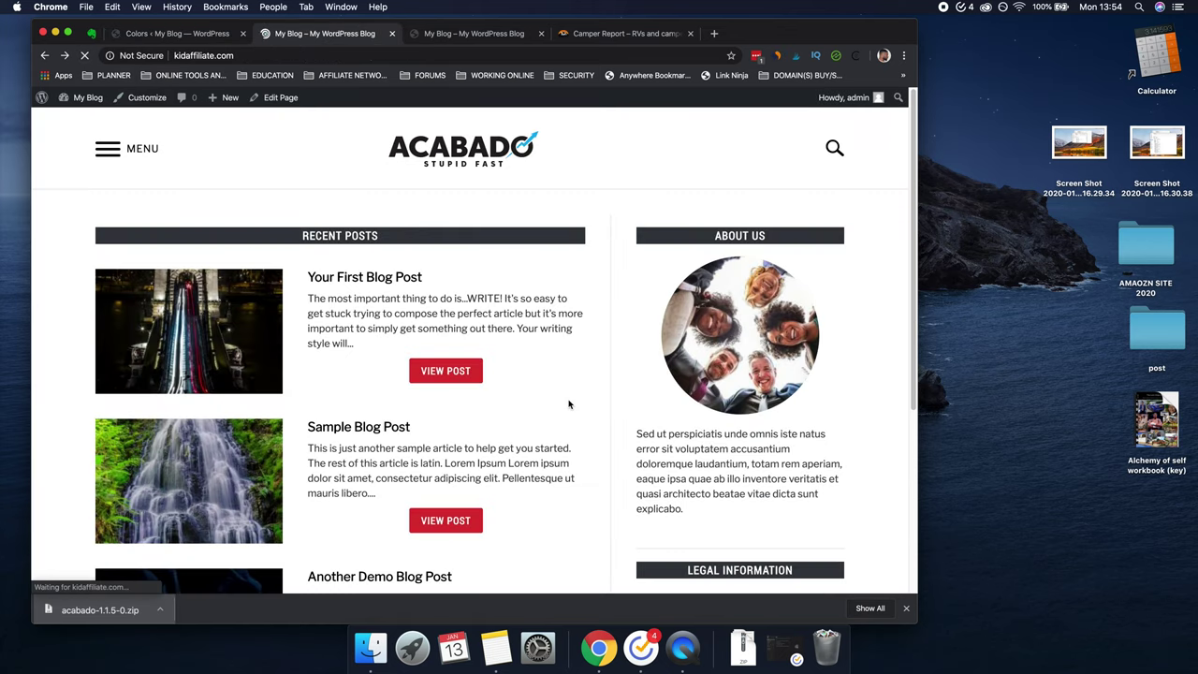
{"action": "scroll", "coordinate": [568, 408], "scroll_direction": "down", "scroll_amount": 5}
{"action": "scroll", "coordinate": [420, 497], "scroll_direction": "up", "scroll_amount": 5}
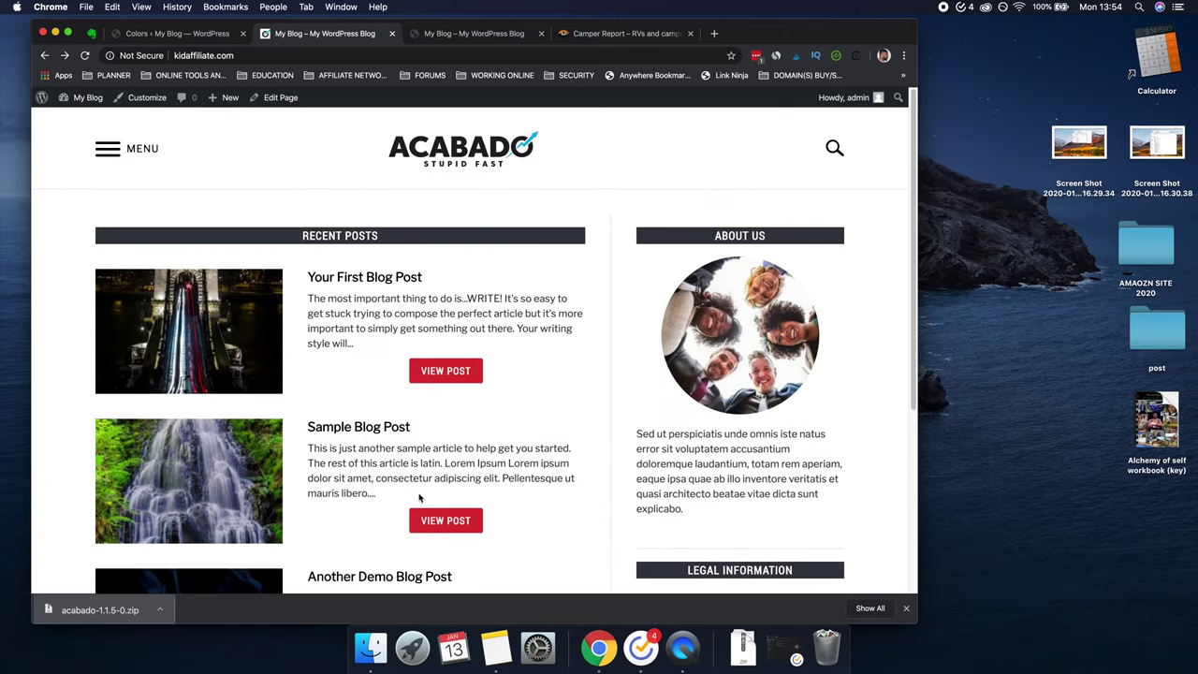
Change Button Background Color to black, save, and reload the homepage.
{"action": "left_click", "coordinate": [225, 36]}
{"action": "left_click", "coordinate": [178, 297]}
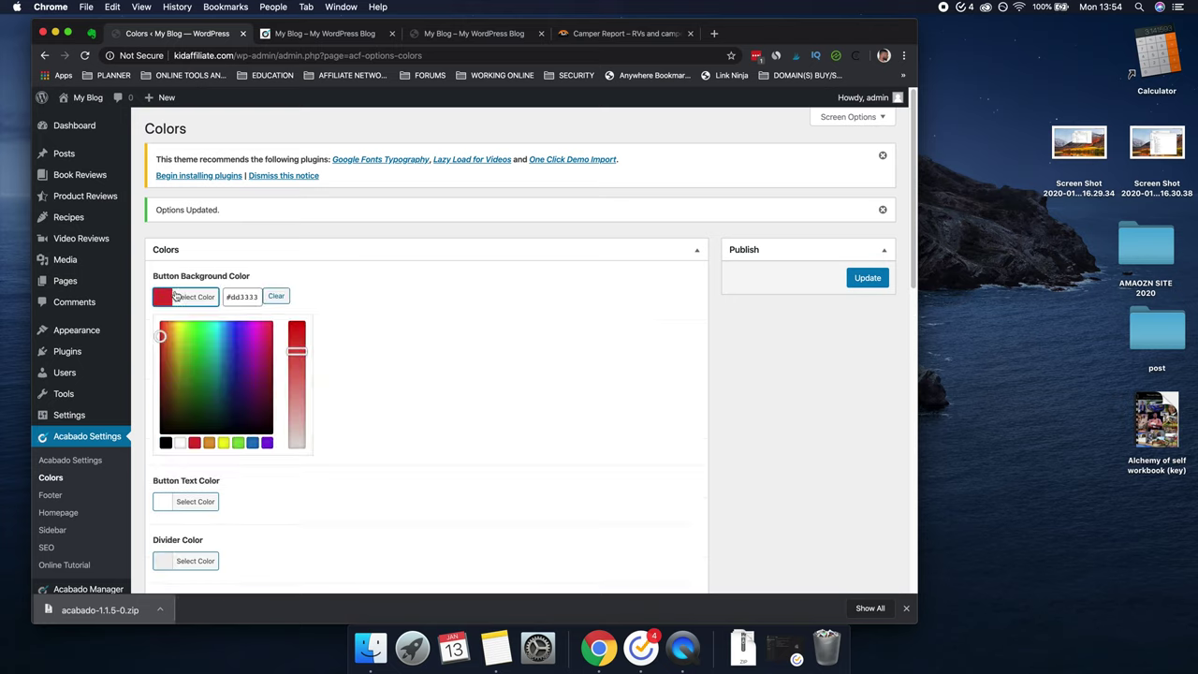
{"action": "left_click", "coordinate": [166, 441]}
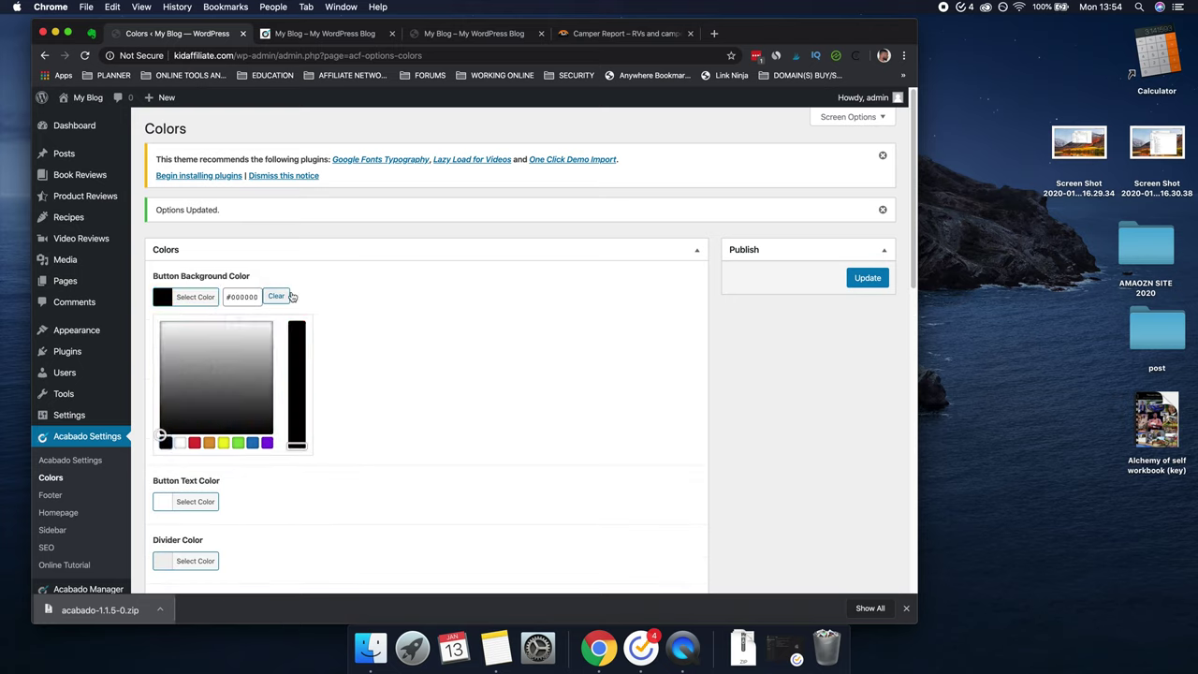
{"action": "left_click", "coordinate": [392, 283]}
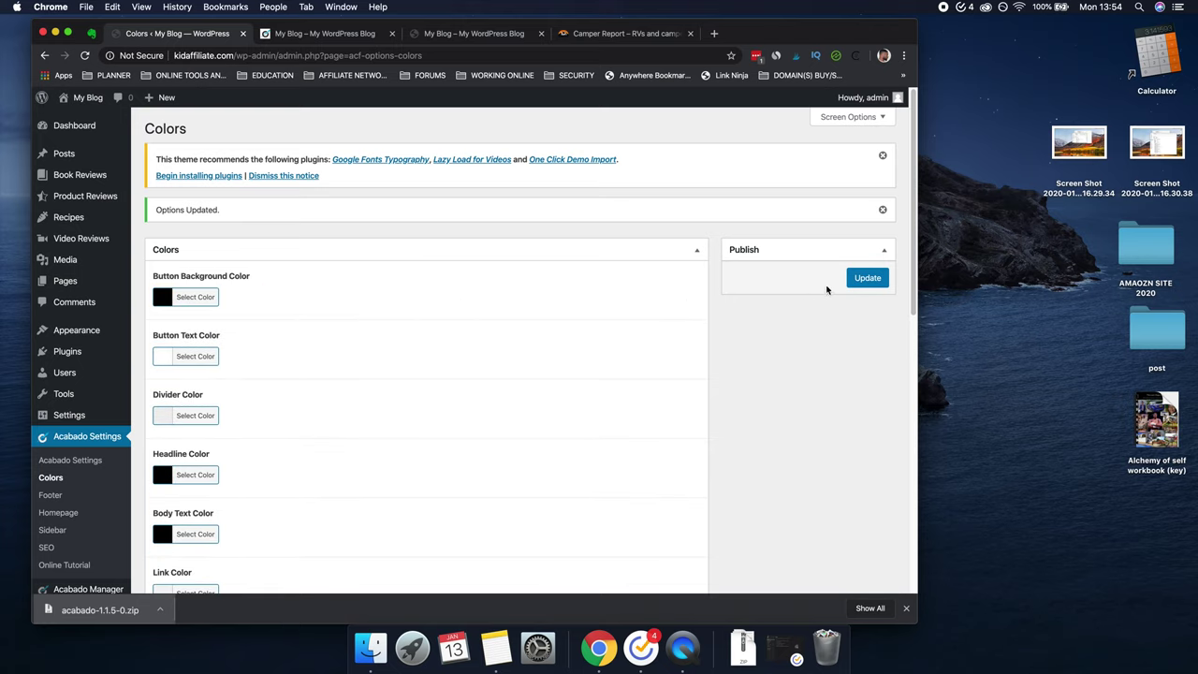
{"action": "left_click", "coordinate": [865, 278]}
{"action": "left_click", "coordinate": [309, 34]}
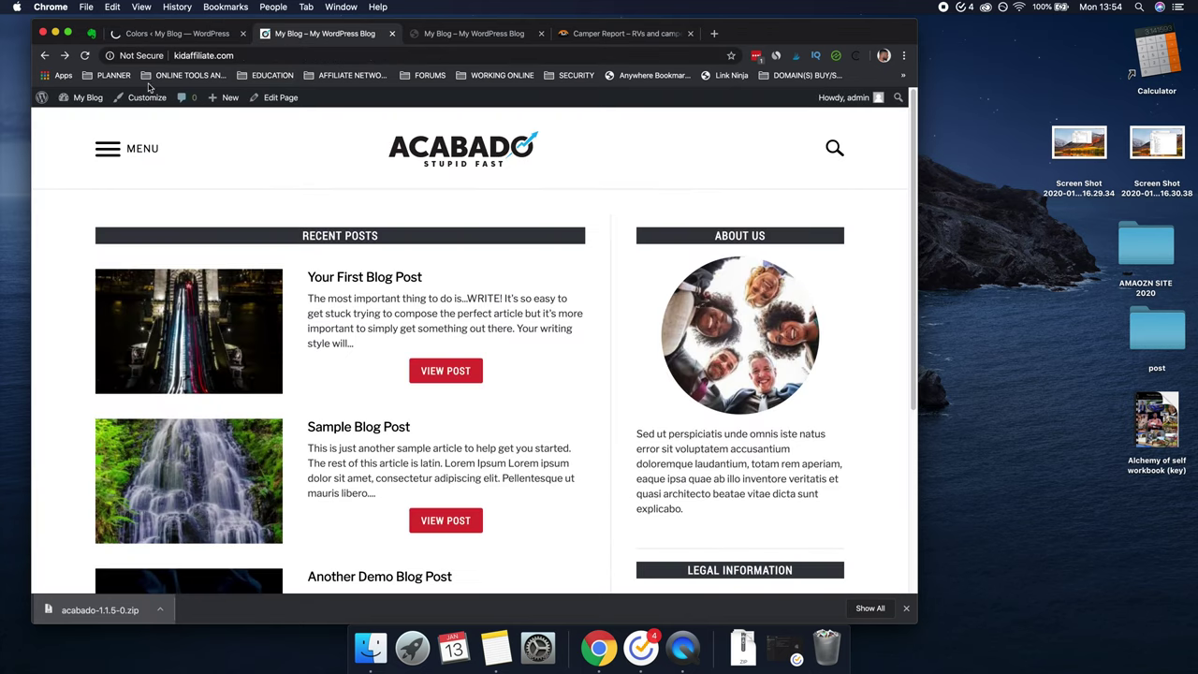
{"action": "key", "text": "super+r"}
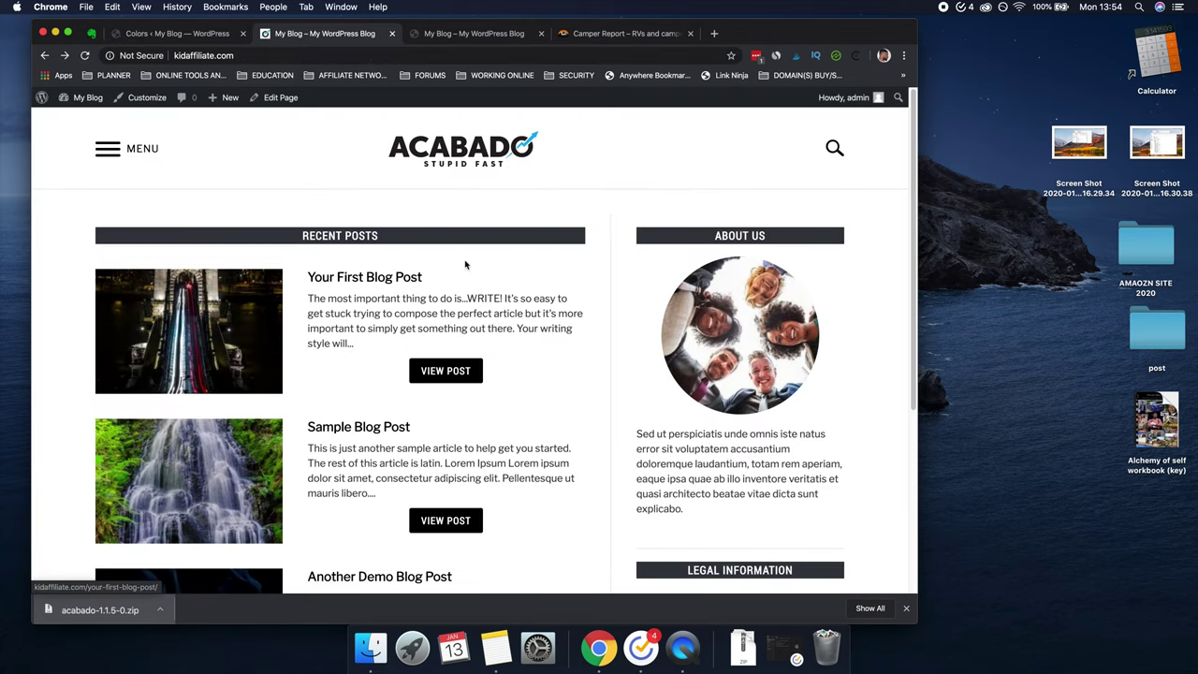
Change the button background to orange and save it.
{"action": "left_click", "coordinate": [188, 33]}
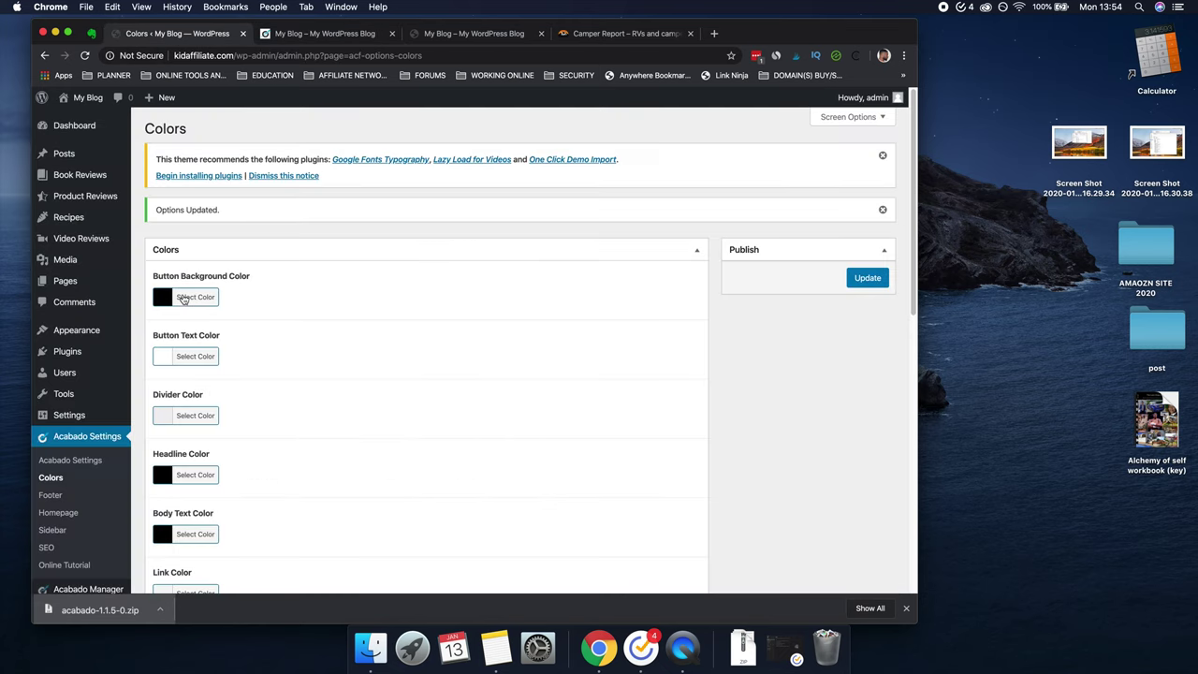
{"action": "left_click", "coordinate": [184, 298]}
{"action": "left_click", "coordinate": [221, 446]}
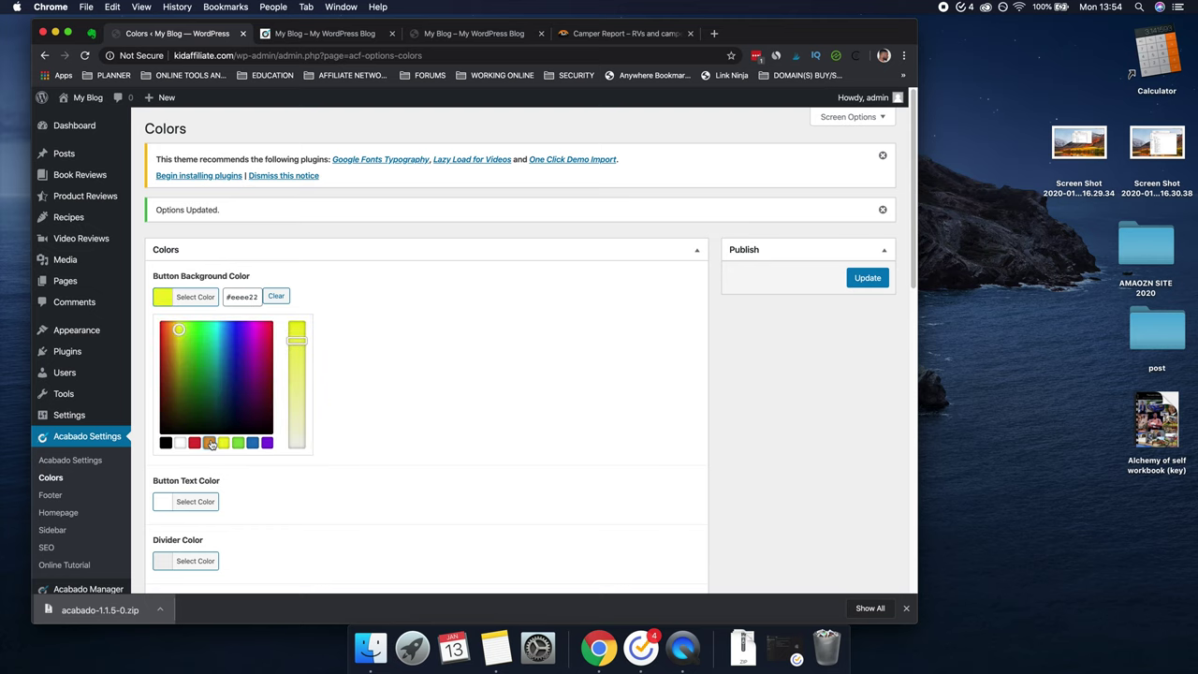
{"action": "left_click", "coordinate": [209, 443]}
{"action": "left_click", "coordinate": [380, 321]}
{"action": "left_click", "coordinate": [865, 283]}
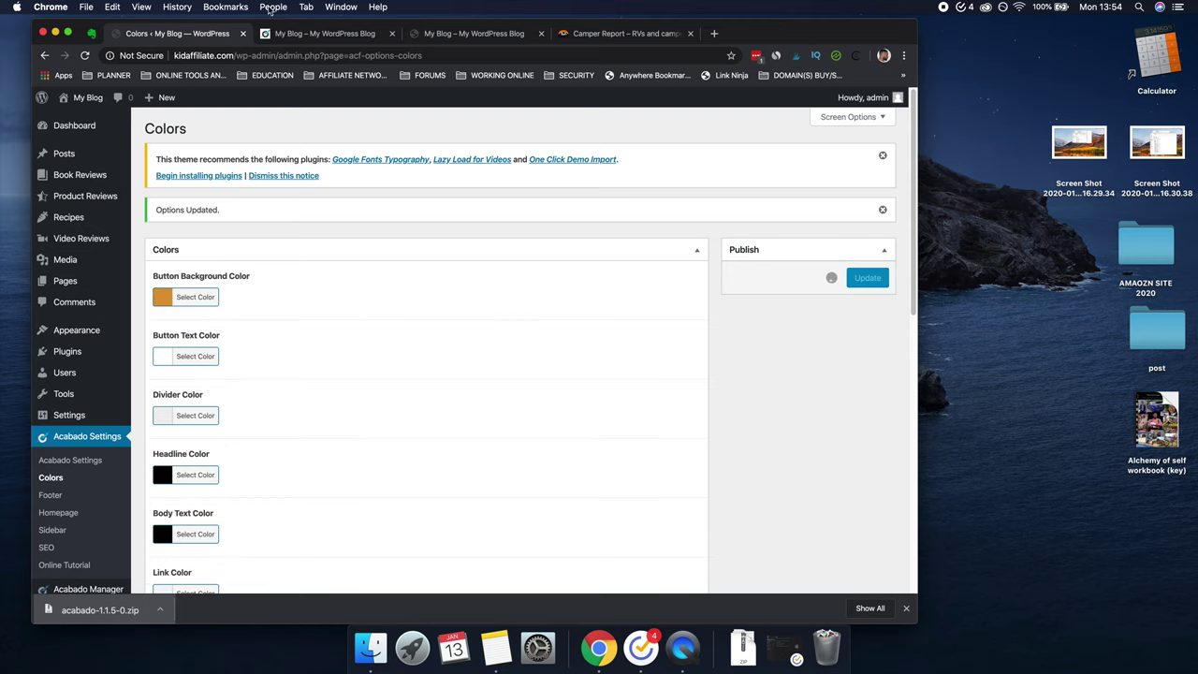
Reload the homepage to see the orange View Post buttons, then return to Colors.
{"action": "left_click", "coordinate": [309, 34]}
{"action": "left_click", "coordinate": [86, 56]}
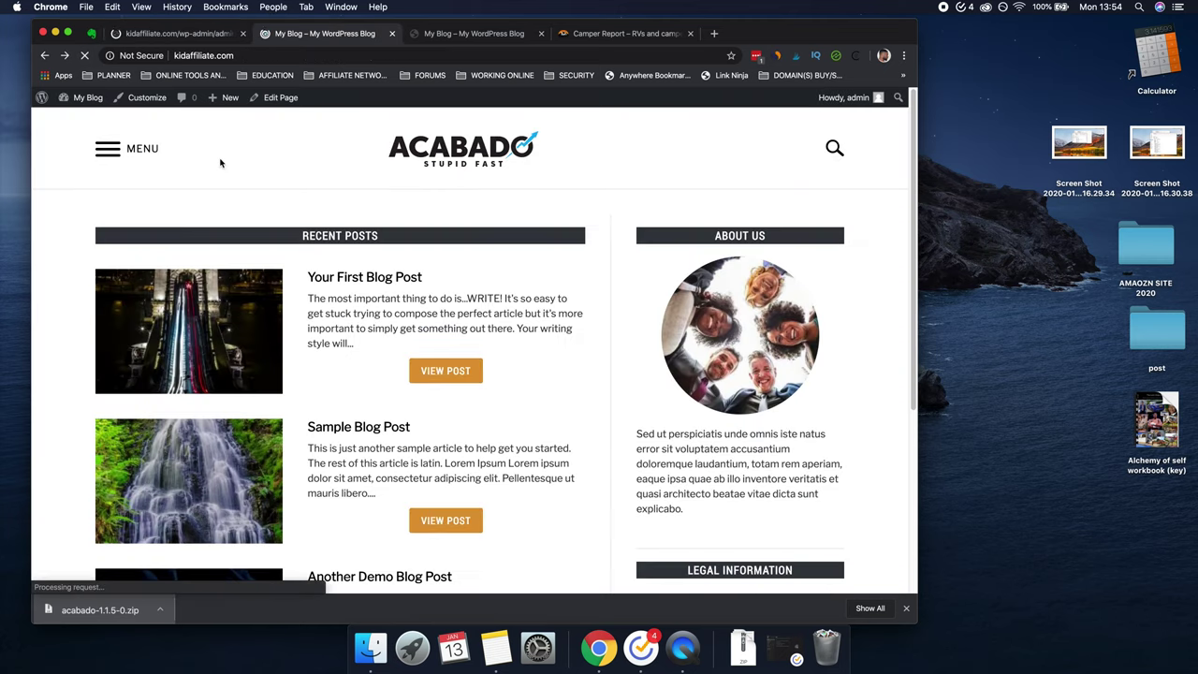
{"action": "scroll", "coordinate": [531, 356], "scroll_direction": "down", "scroll_amount": 5}
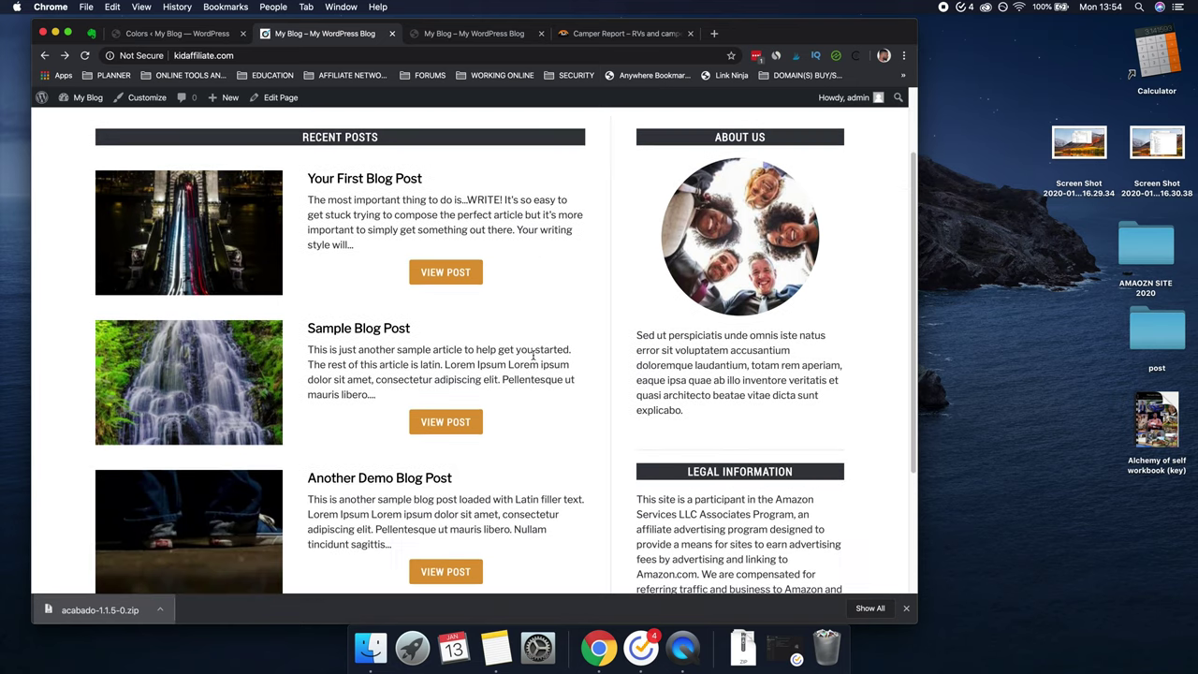
{"action": "scroll", "coordinate": [525, 365], "scroll_direction": "up", "scroll_amount": 5}
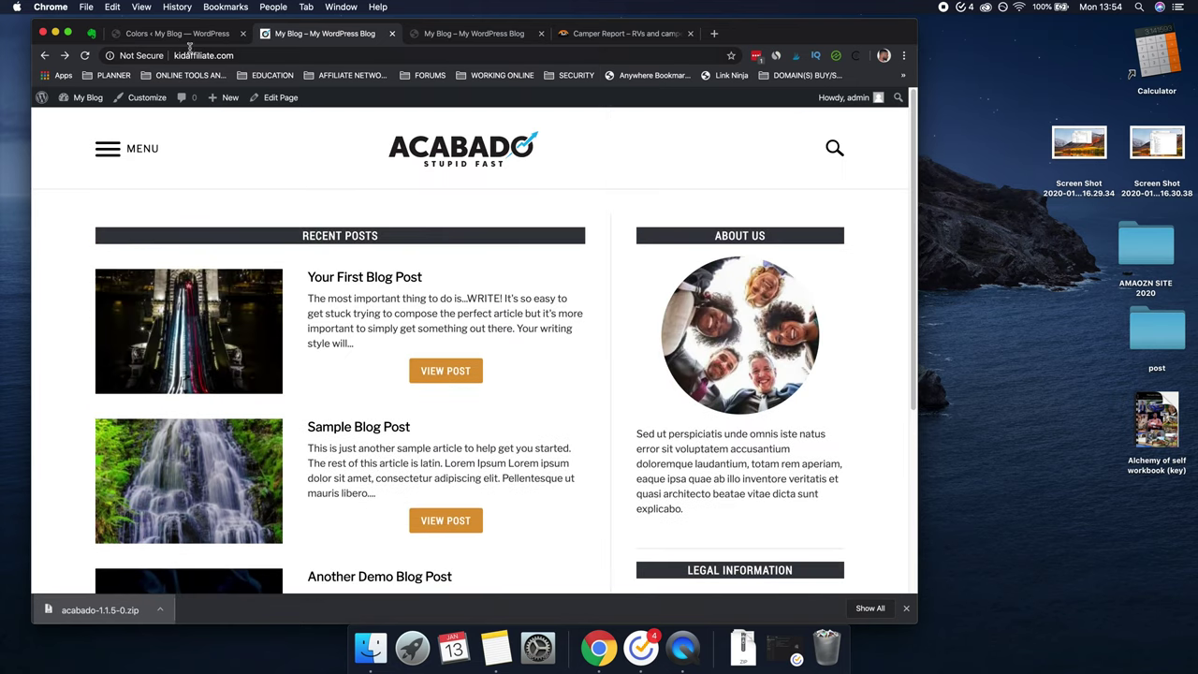
{"action": "left_click", "coordinate": [178, 33]}
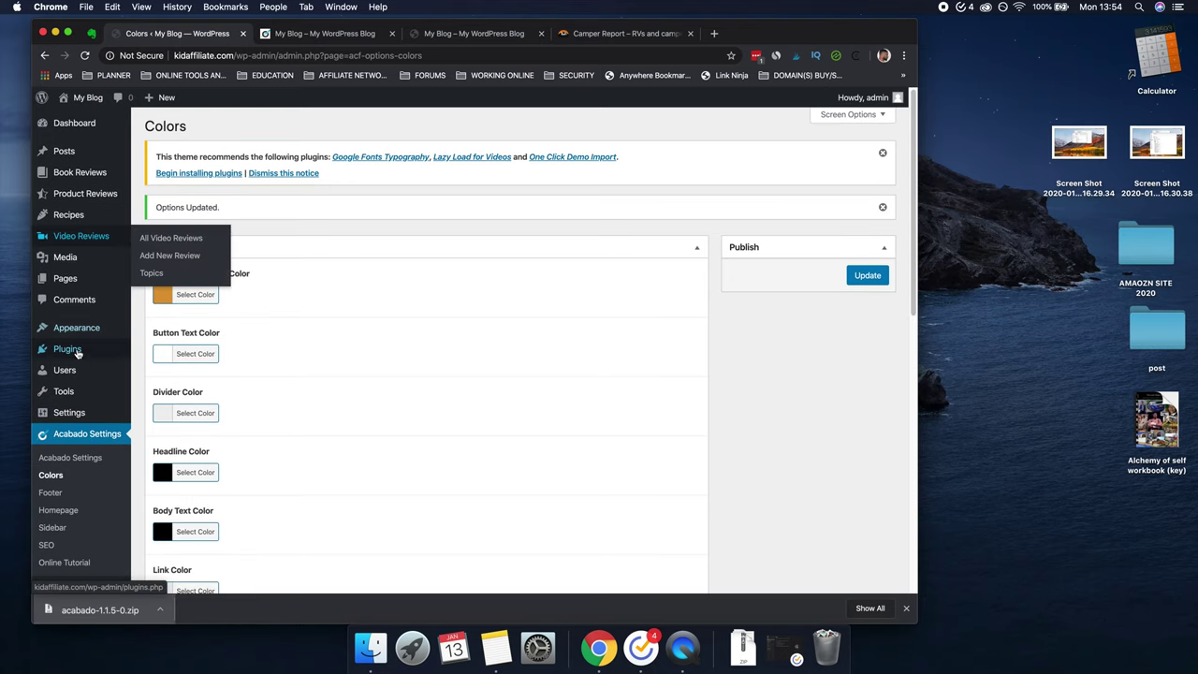
{"action": "mouse_move", "coordinate": [64, 370]}
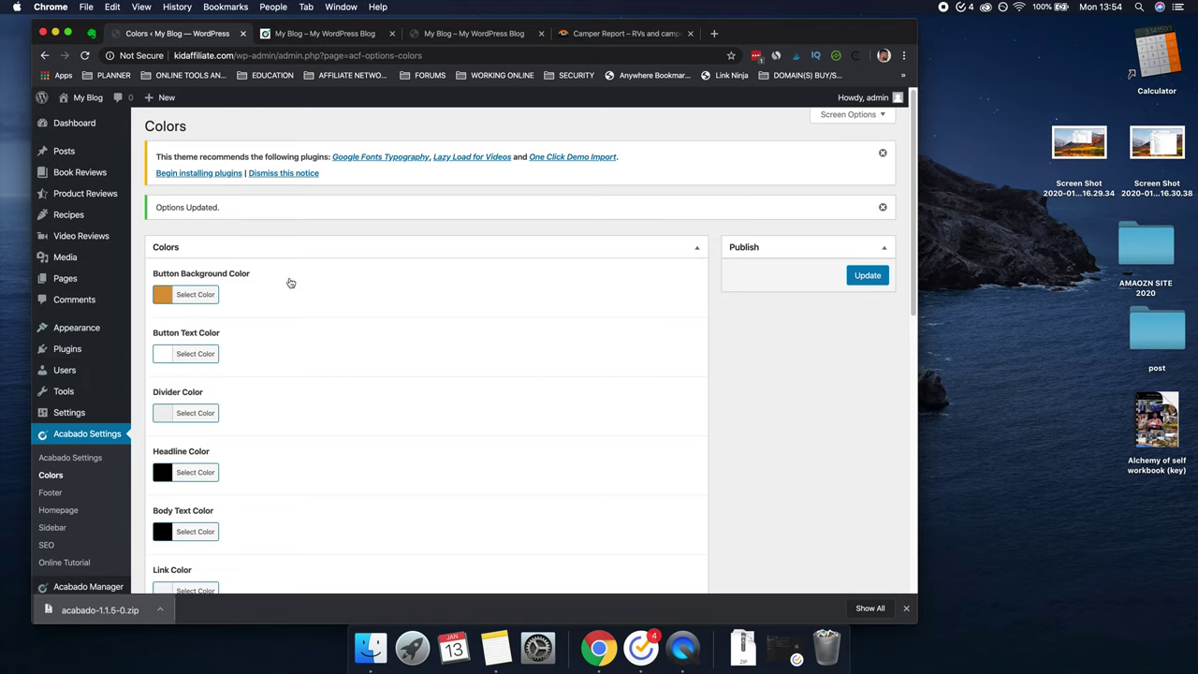
Open the footer settings and compare them with the blog's current footer copyright line.
{"action": "left_click", "coordinate": [50, 493]}
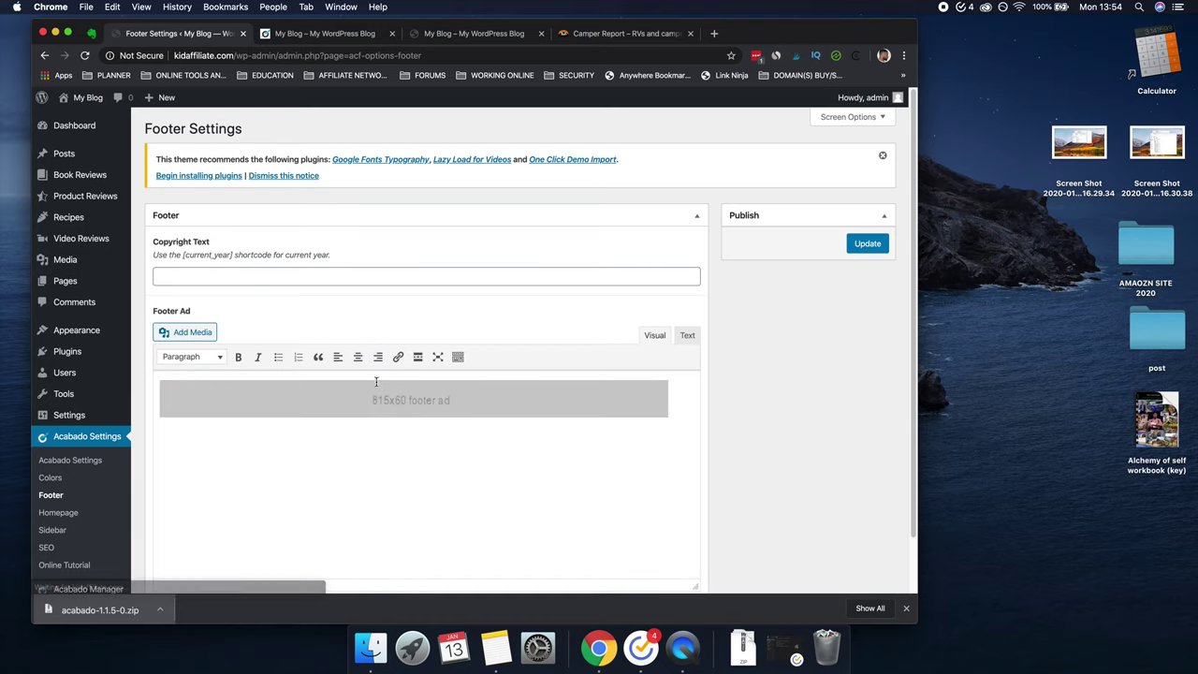
{"action": "right_click", "coordinate": [261, 272]}
{"action": "left_click", "coordinate": [235, 277]}
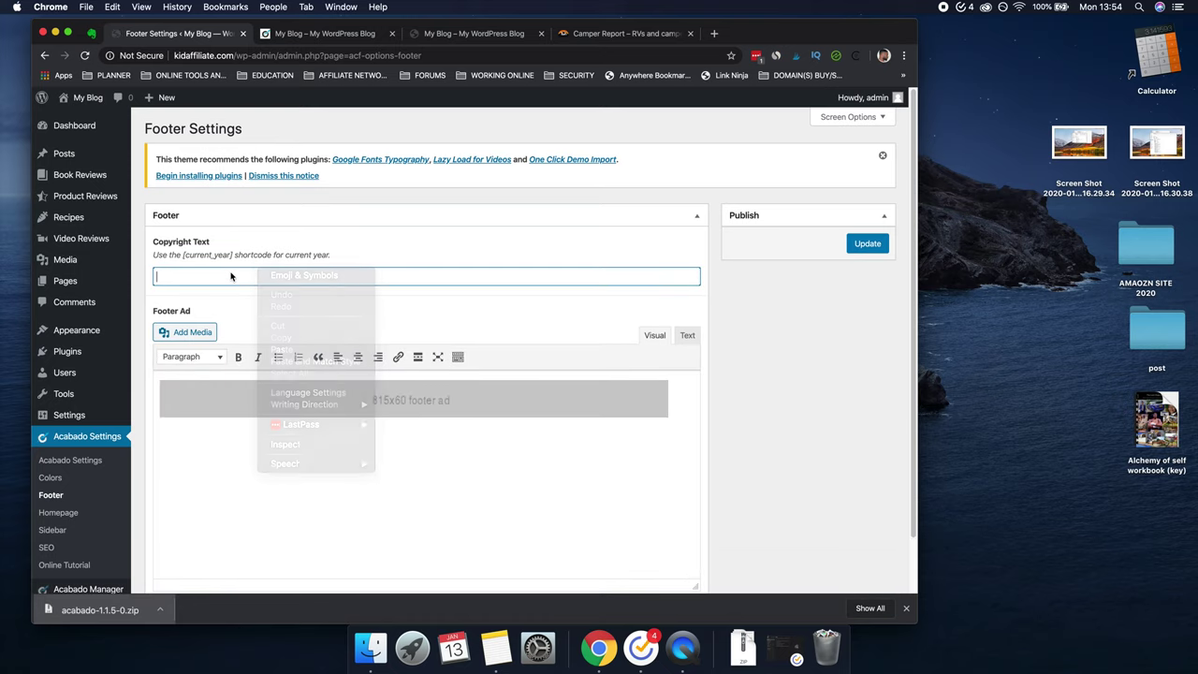
{"action": "left_click_drag", "start_coordinate": [170, 255], "coordinate": [381, 261]}
{"action": "left_click", "coordinate": [347, 36]}
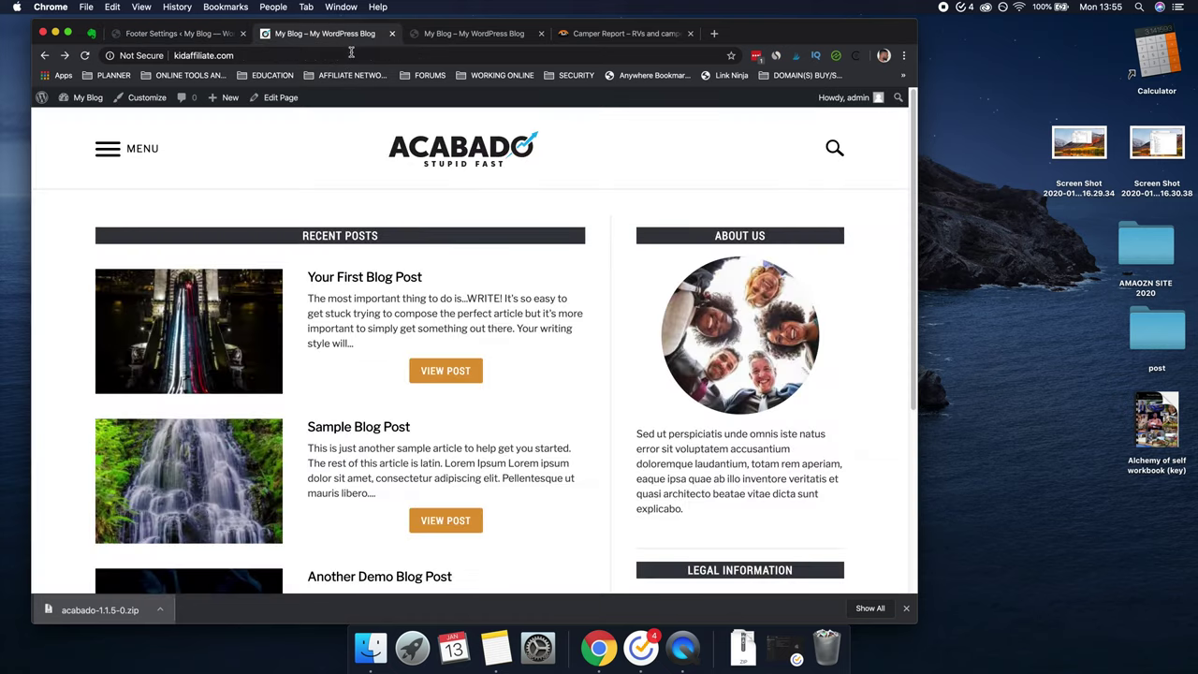
{"action": "scroll", "coordinate": [525, 394], "scroll_direction": "down", "scroll_amount": 10}
{"action": "left_click_drag", "start_coordinate": [424, 556], "coordinate": [527, 565]}
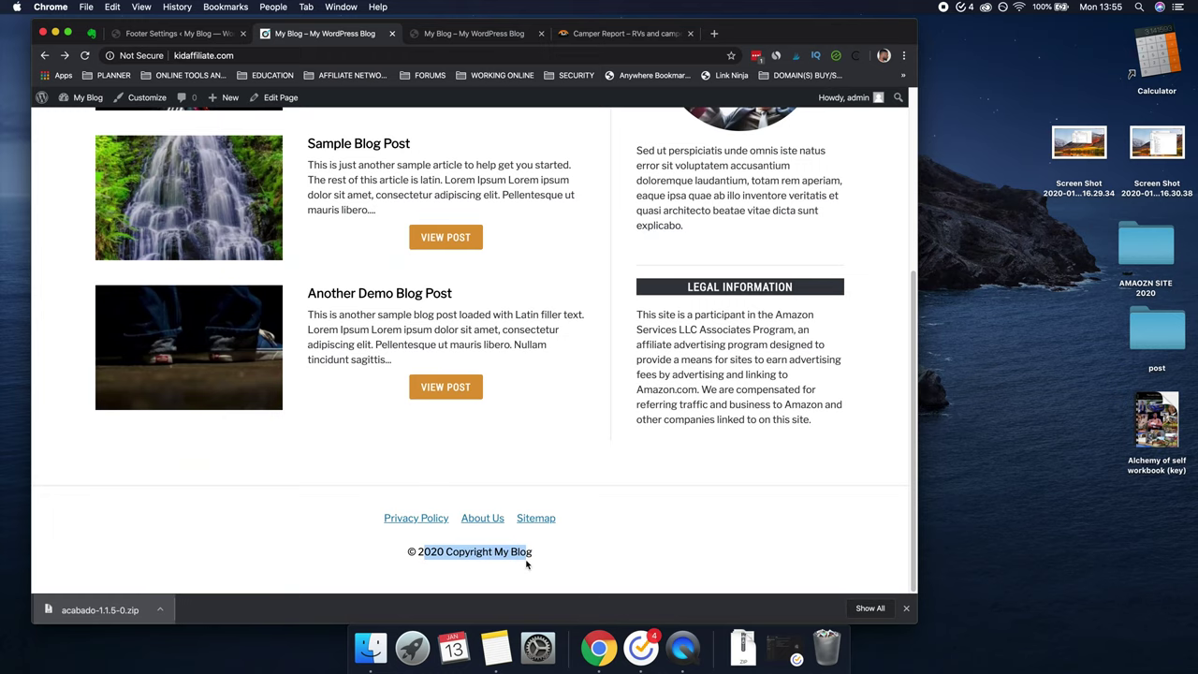
Set the Copyright Text to KidAffiliate Ltd and save the footer settings.
{"action": "left_click", "coordinate": [204, 33]}
{"action": "left_click", "coordinate": [311, 275]}
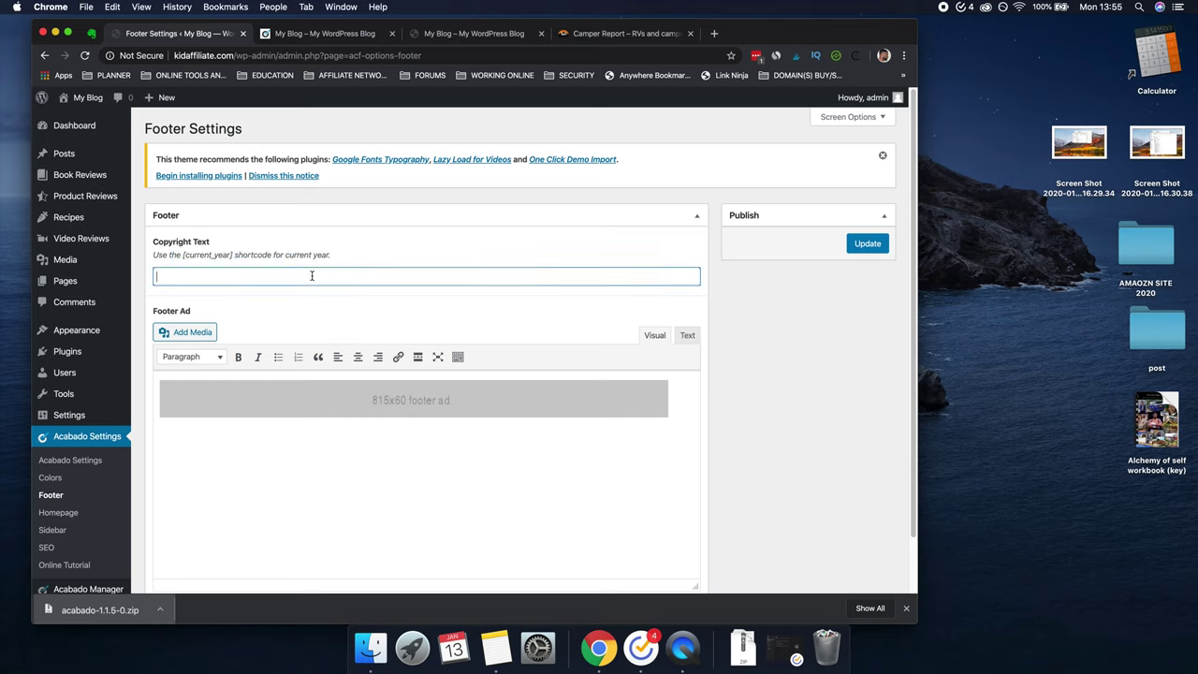
{"action": "type", "text": "KidAffiliate Ltd"}
{"action": "left_click", "coordinate": [867, 243]}
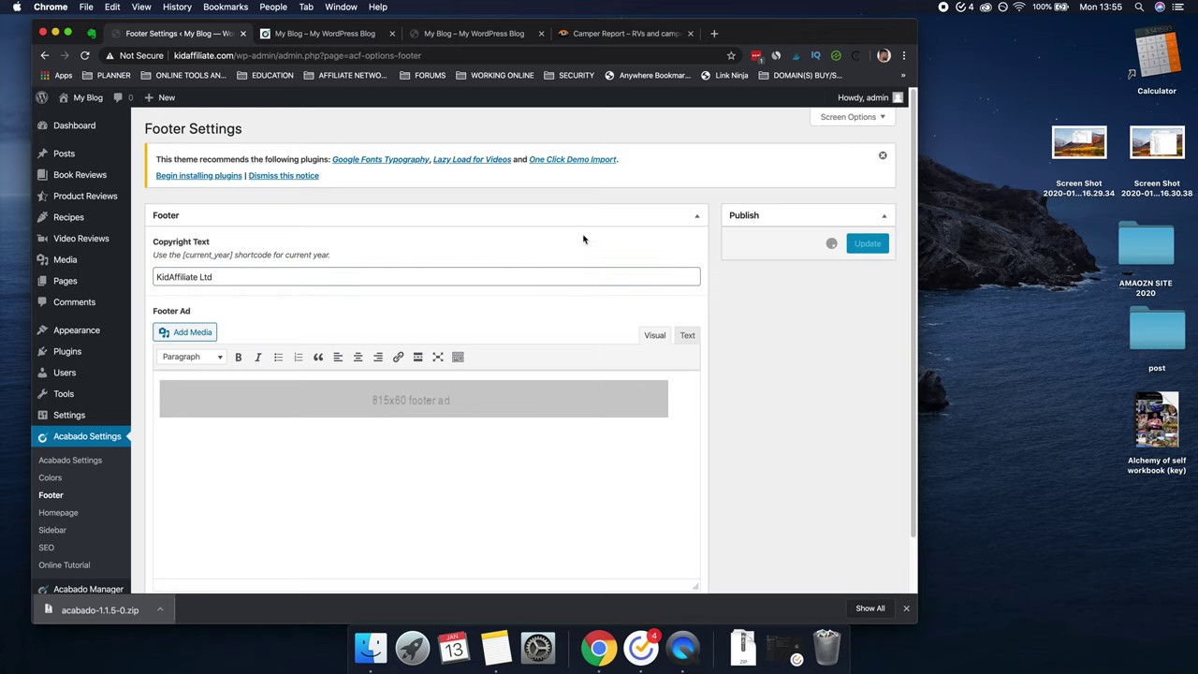
{"action": "scroll", "coordinate": [565, 357], "scroll_direction": "down", "scroll_amount": 2}
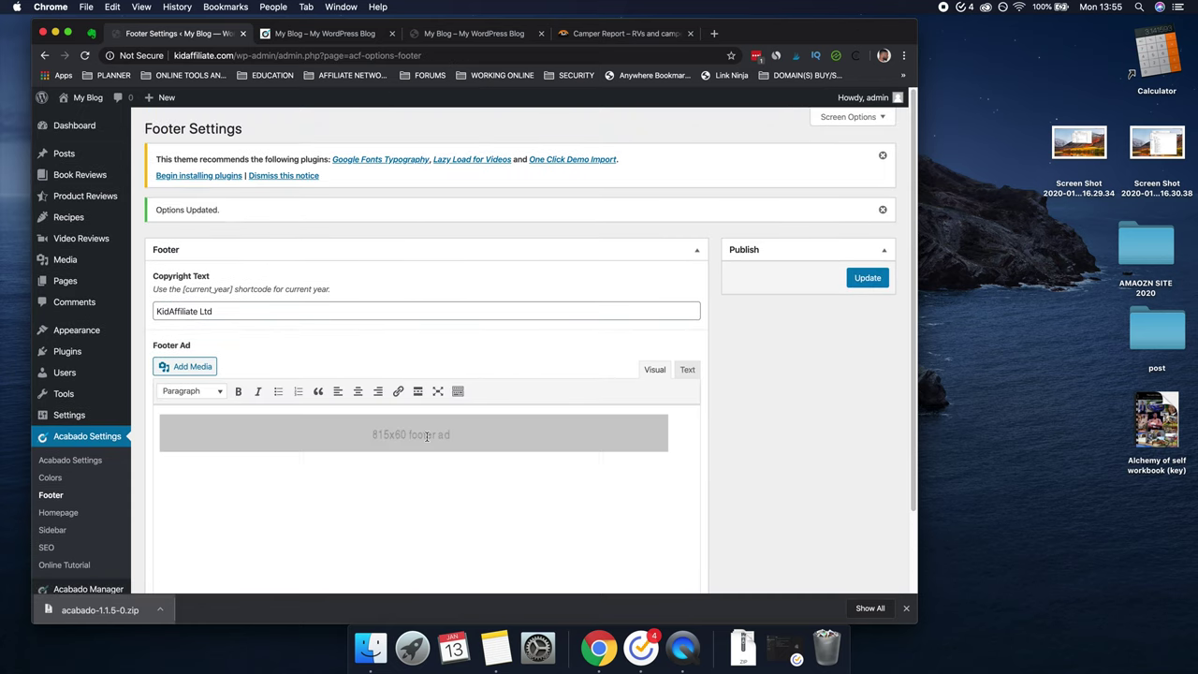
Reload the blog to confirm the footer now shows KidAffiliate Ltd.
{"action": "left_click", "coordinate": [339, 35]}
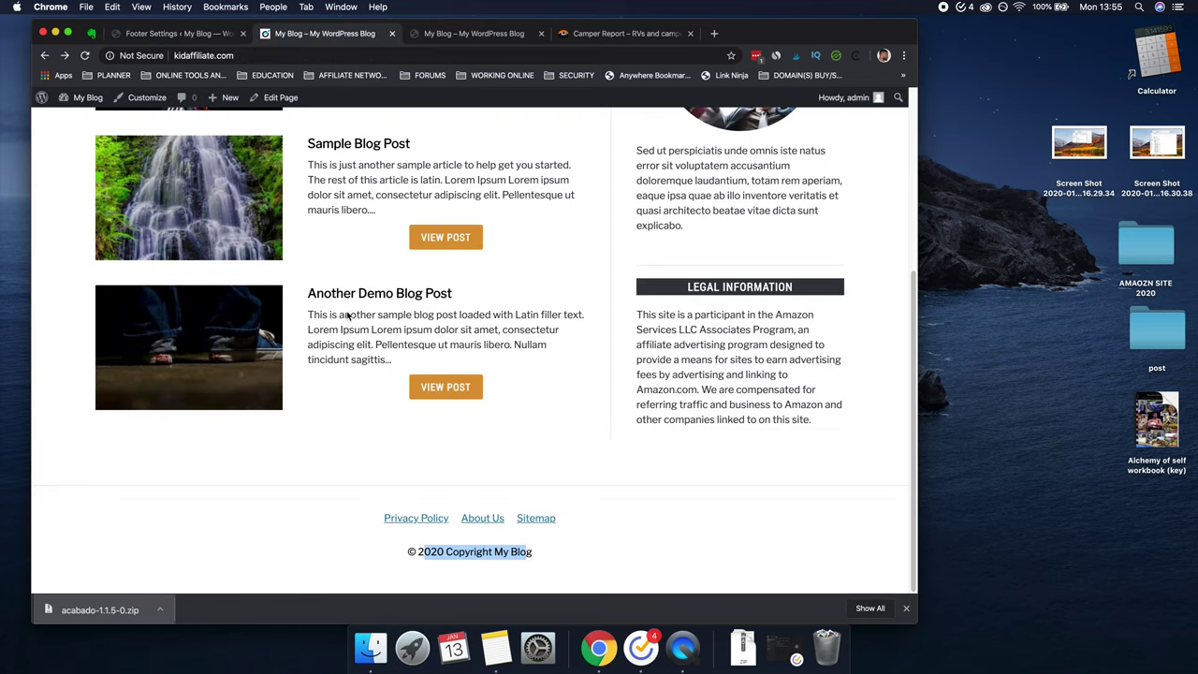
{"action": "left_click", "coordinate": [84, 55]}
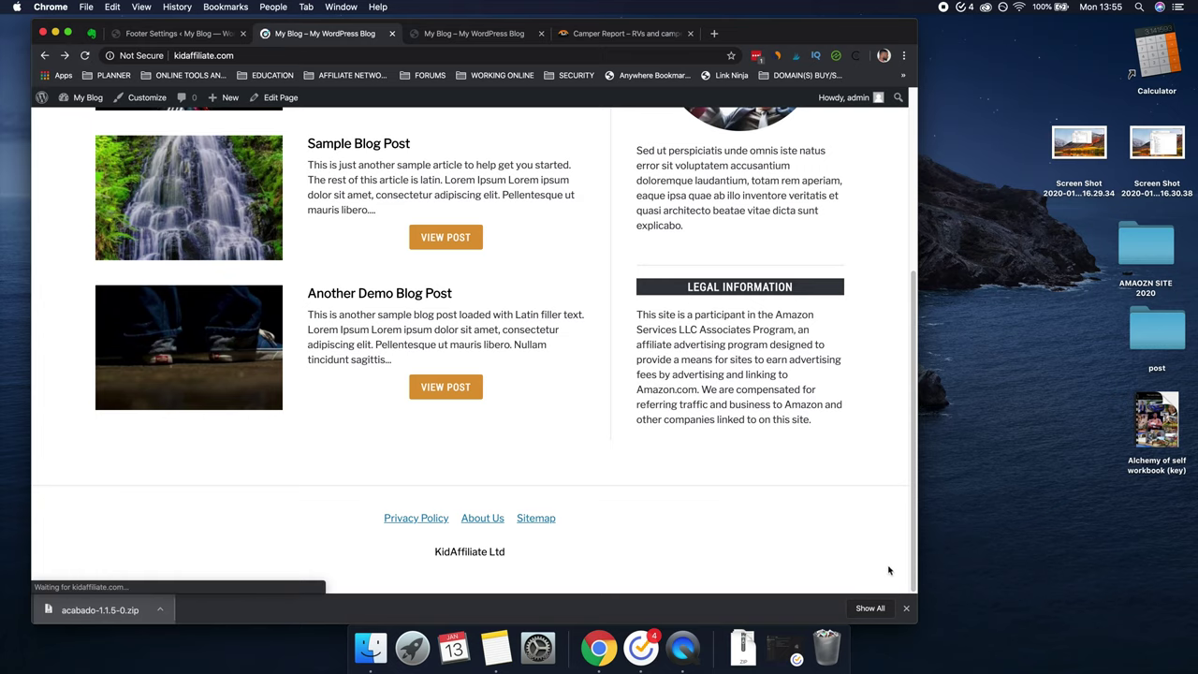
{"action": "left_click_drag", "start_coordinate": [466, 552], "coordinate": [494, 551]}
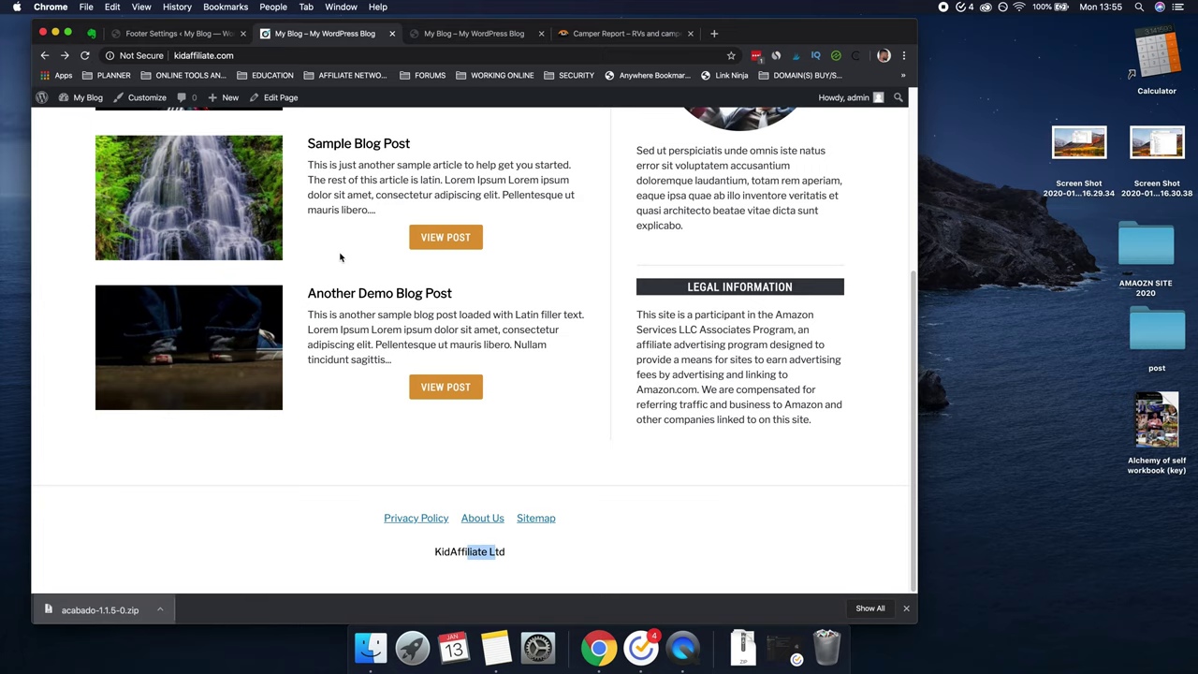
Put 2020 in front of KidAffiliate Ltd in the Copyright Text.
{"action": "key", "text": "ctrl+shift+Tab"}
{"action": "left_click", "coordinate": [152, 313]}
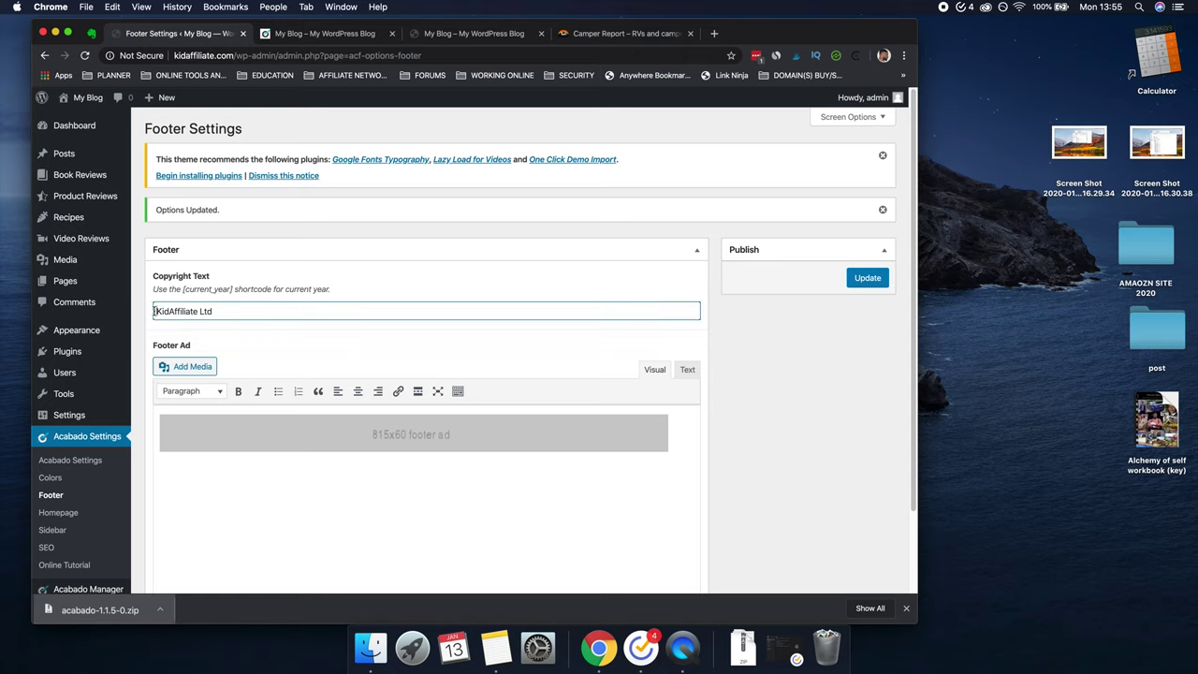
{"action": "type", "text": "220"}
{"action": "key", "text": "BackSpace"}
{"action": "key", "text": "BackSpace"}
{"action": "type", "text": "020"}
{"action": "left_click", "coordinate": [660, 38]}
Copy the '© 2019 Copyright Camper Report' line from the Camper Report footer.
{"action": "scroll", "coordinate": [489, 261], "scroll_direction": "down", "scroll_amount": 15}
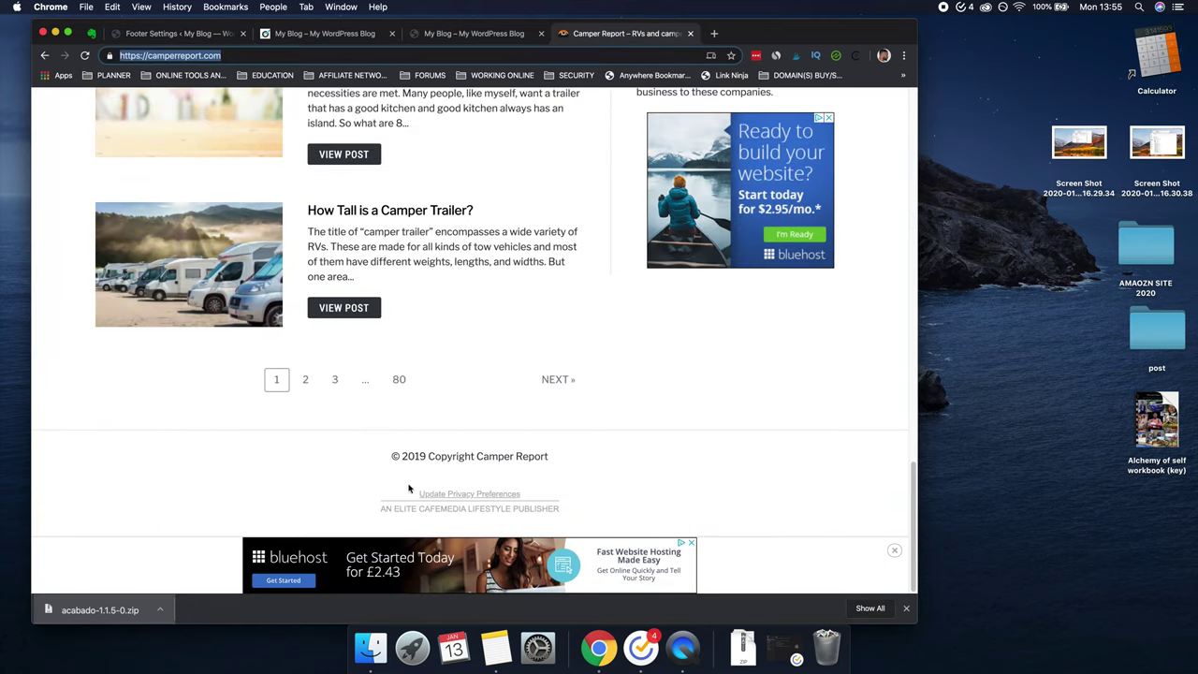
{"action": "left_click_drag", "start_coordinate": [393, 457], "coordinate": [551, 458]}
{"action": "right_click", "coordinate": [520, 453]}
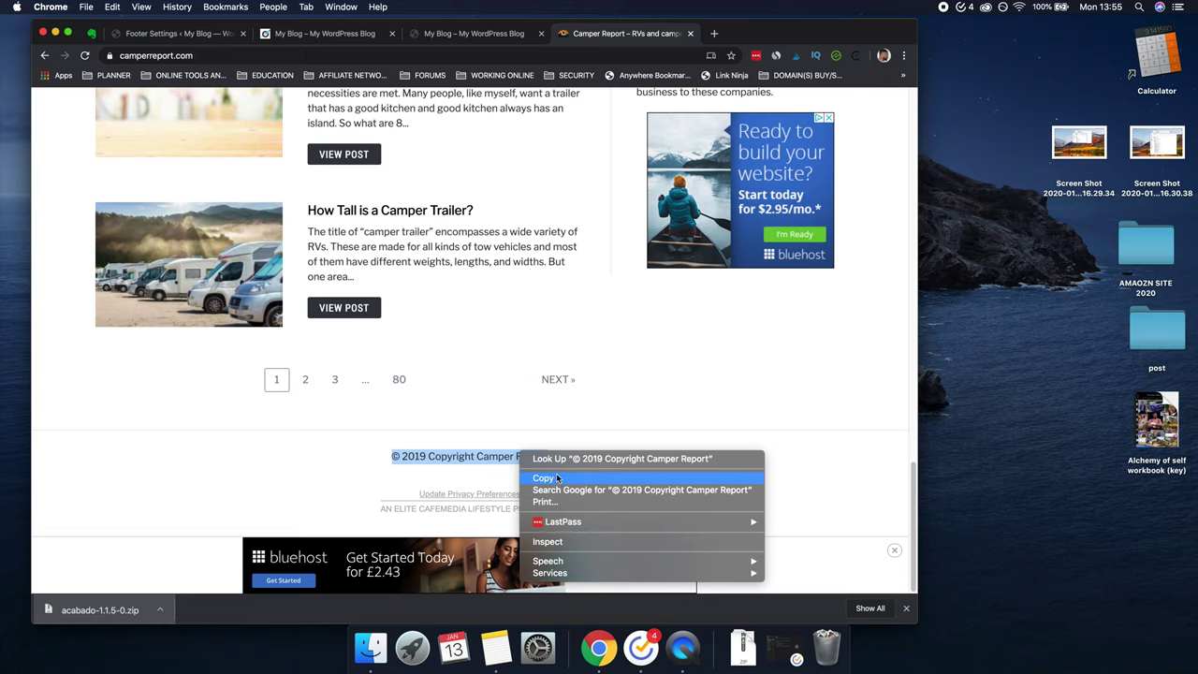
{"action": "left_click", "coordinate": [555, 477]}
Paste the copied line into Copyright Text and trim it to '© 2020 KidAffiliate Ltd'.
{"action": "left_click", "coordinate": [309, 36]}
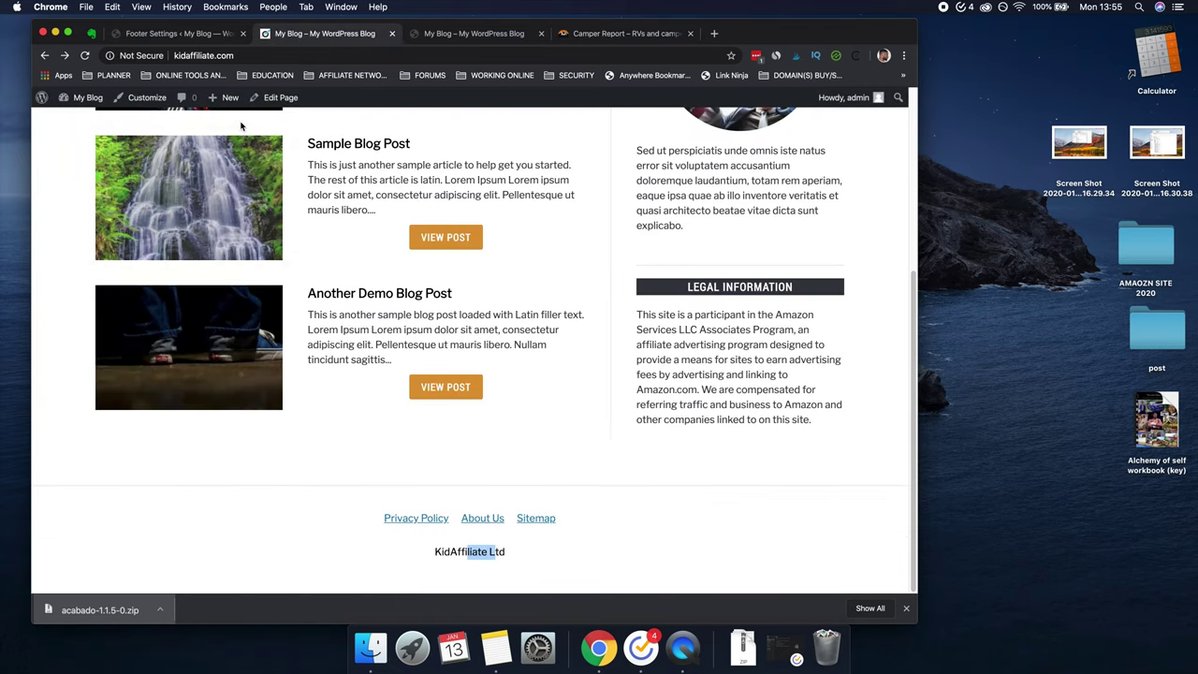
{"action": "left_click", "coordinate": [198, 37]}
{"action": "double_click", "coordinate": [174, 312]}
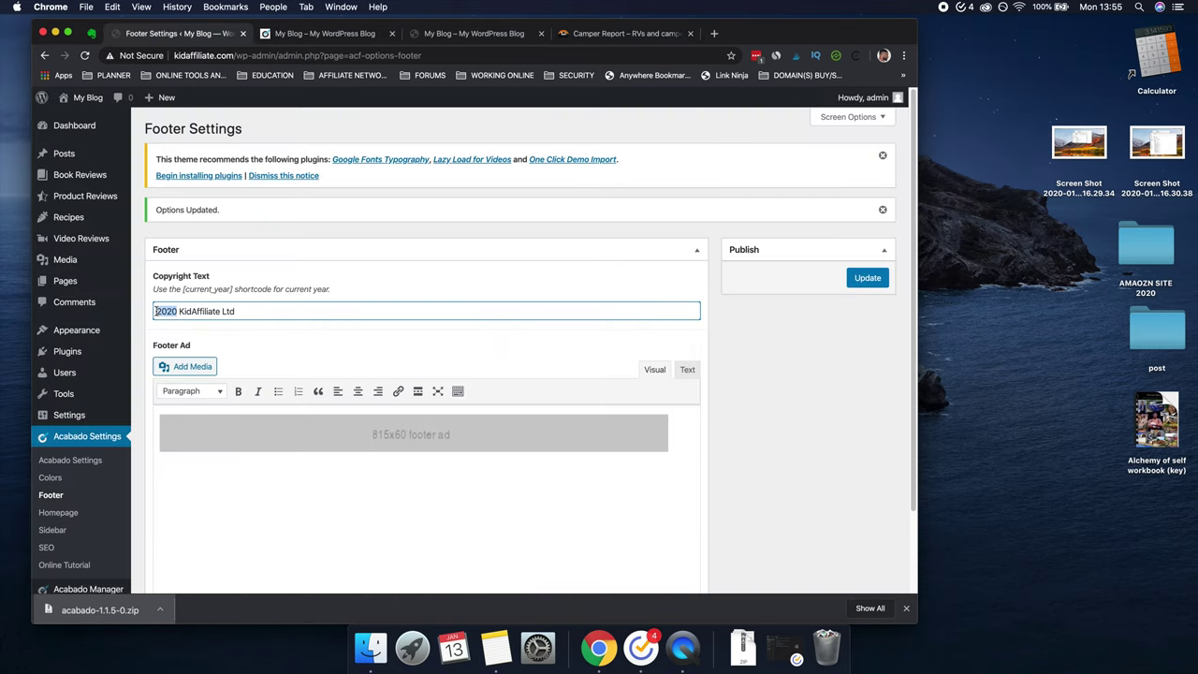
{"action": "key", "text": "super+v"}
{"action": "left_click_drag", "start_coordinate": [287, 312], "coordinate": [187, 314]}
Reload the blog to check the new © 2020 KidAffiliate Ltd footer against Camper Report's.
{"action": "key", "text": "ctrl+Tab"}
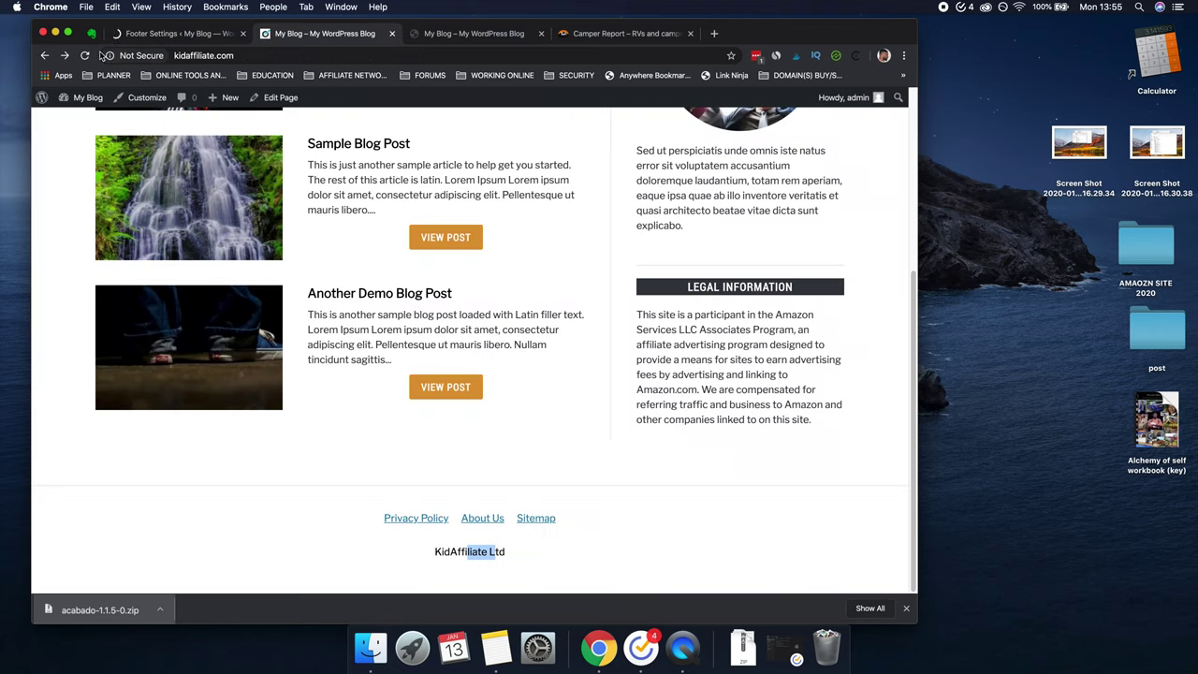
{"action": "key", "text": "super+r"}
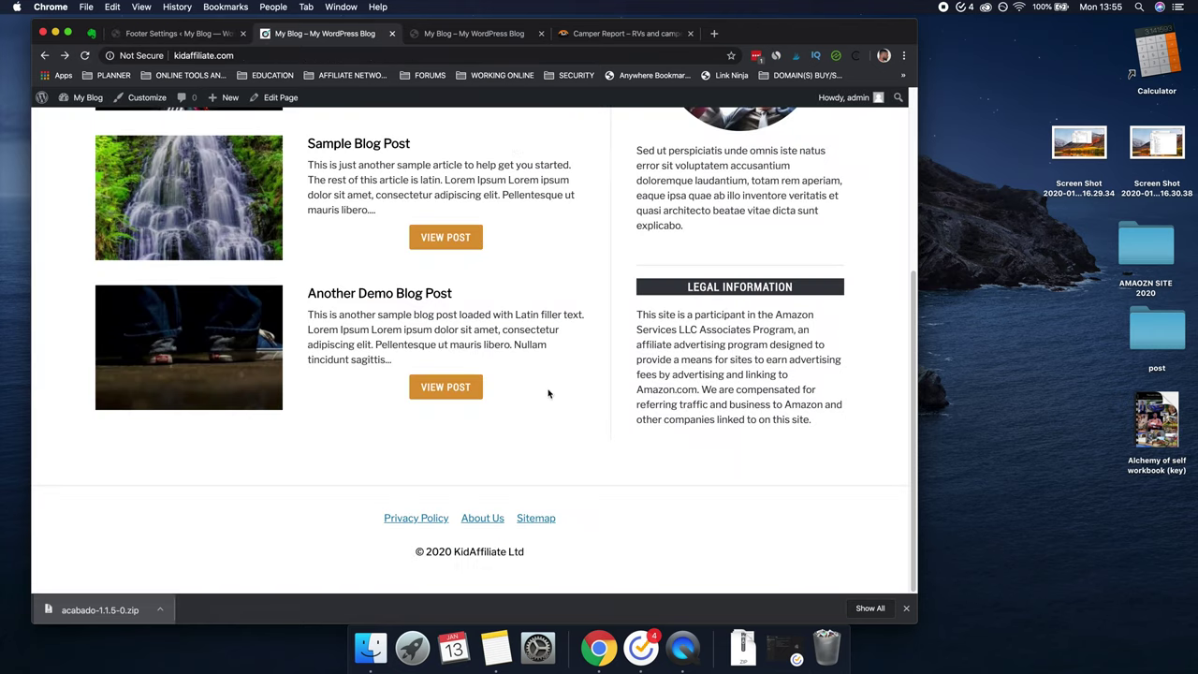
{"action": "left_click", "coordinate": [608, 34]}
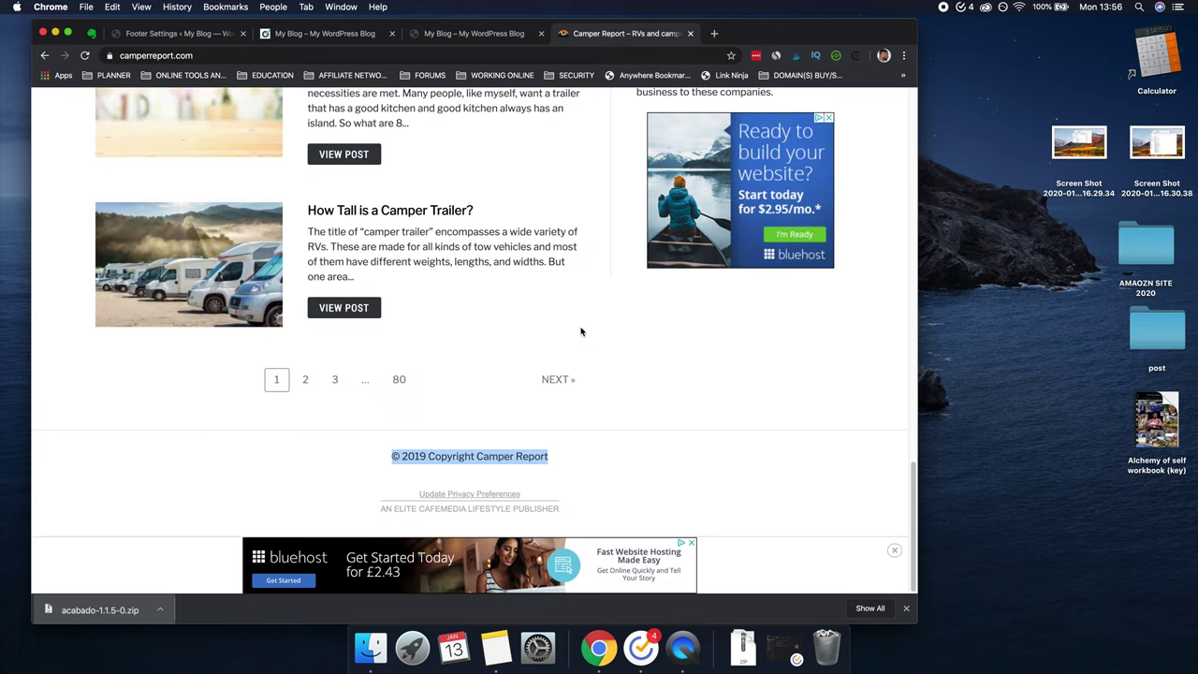
{"action": "scroll", "coordinate": [545, 448], "scroll_direction": "up", "scroll_amount": 10}
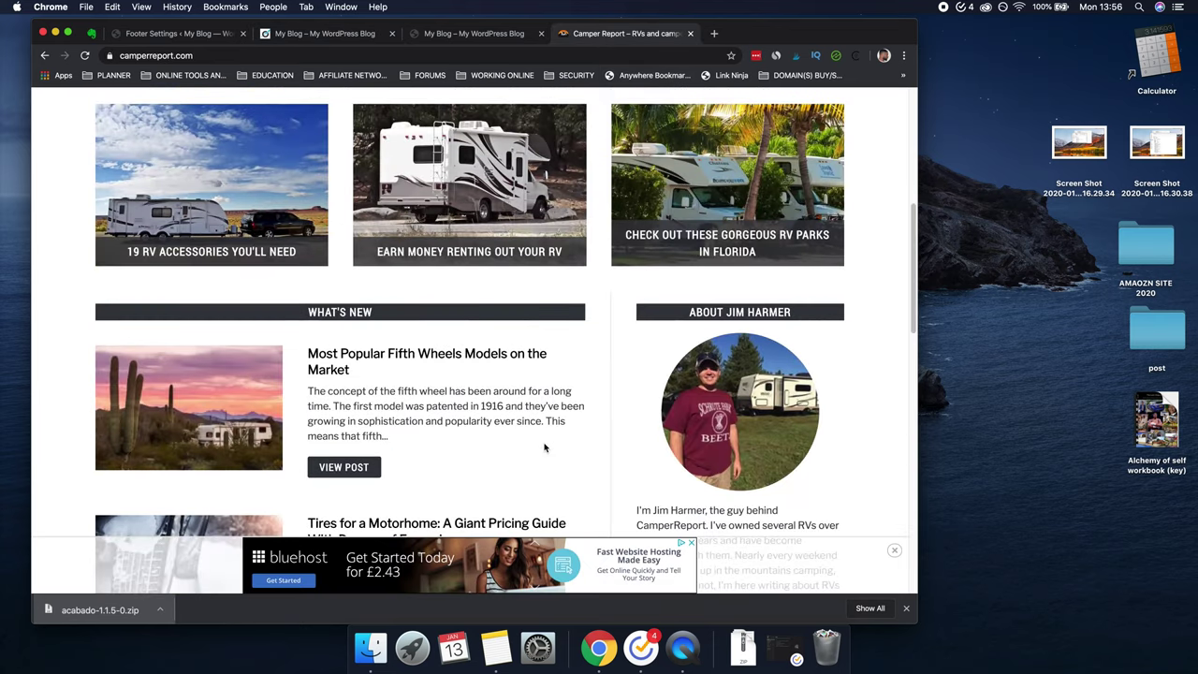
{"action": "scroll", "coordinate": [548, 447], "scroll_direction": "down", "scroll_amount": 8}
{"action": "scroll", "coordinate": [548, 447], "scroll_direction": "up", "scroll_amount": 10}
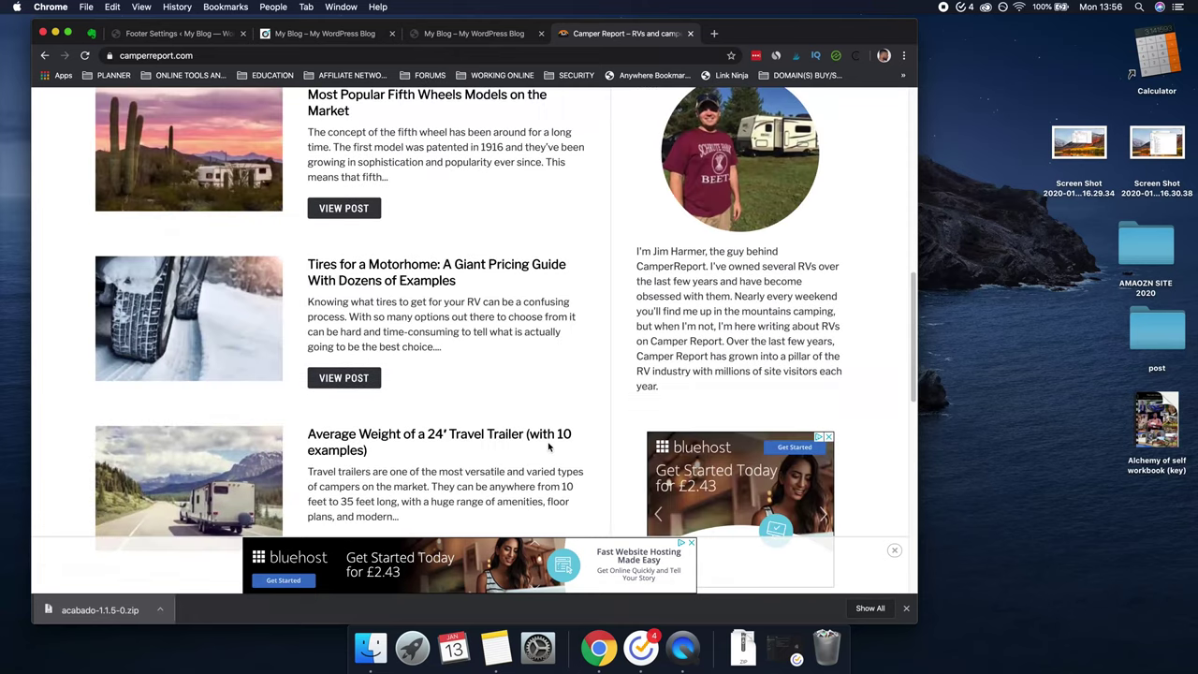
{"action": "scroll", "coordinate": [549, 444], "scroll_direction": "down", "scroll_amount": 3}
{"action": "left_click", "coordinate": [131, 34]}
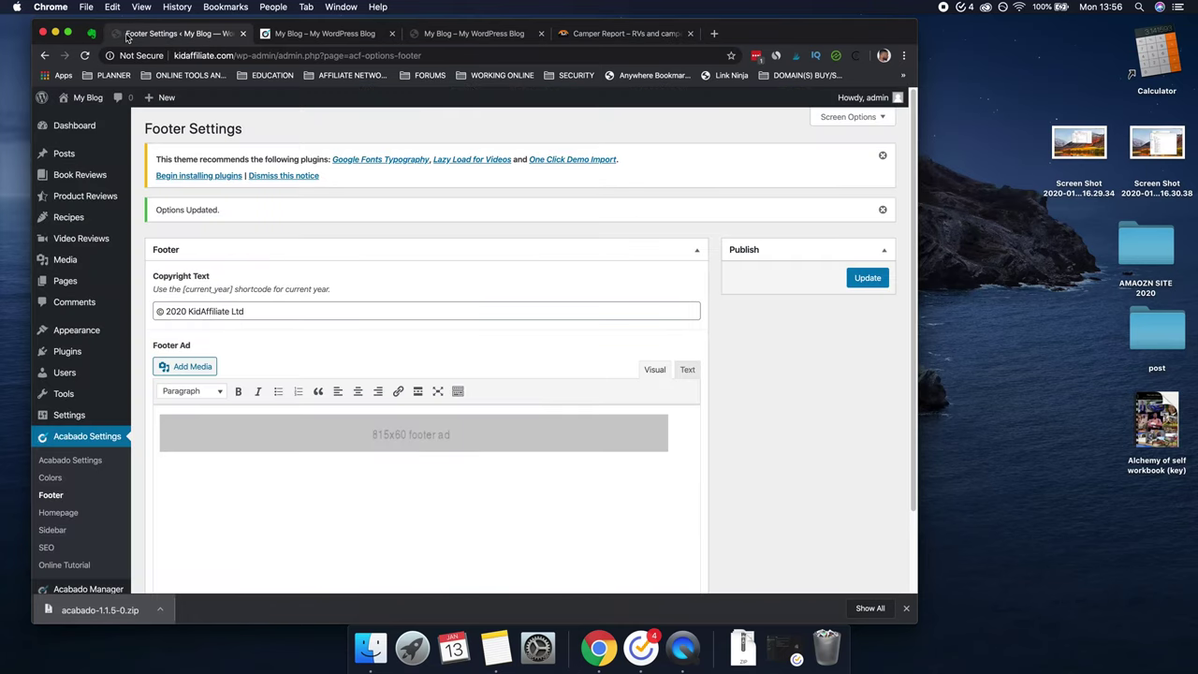
Turn on the Acabado homepage hero section and compare with Camper Report's homepage layout.
{"action": "left_click", "coordinate": [58, 512]}
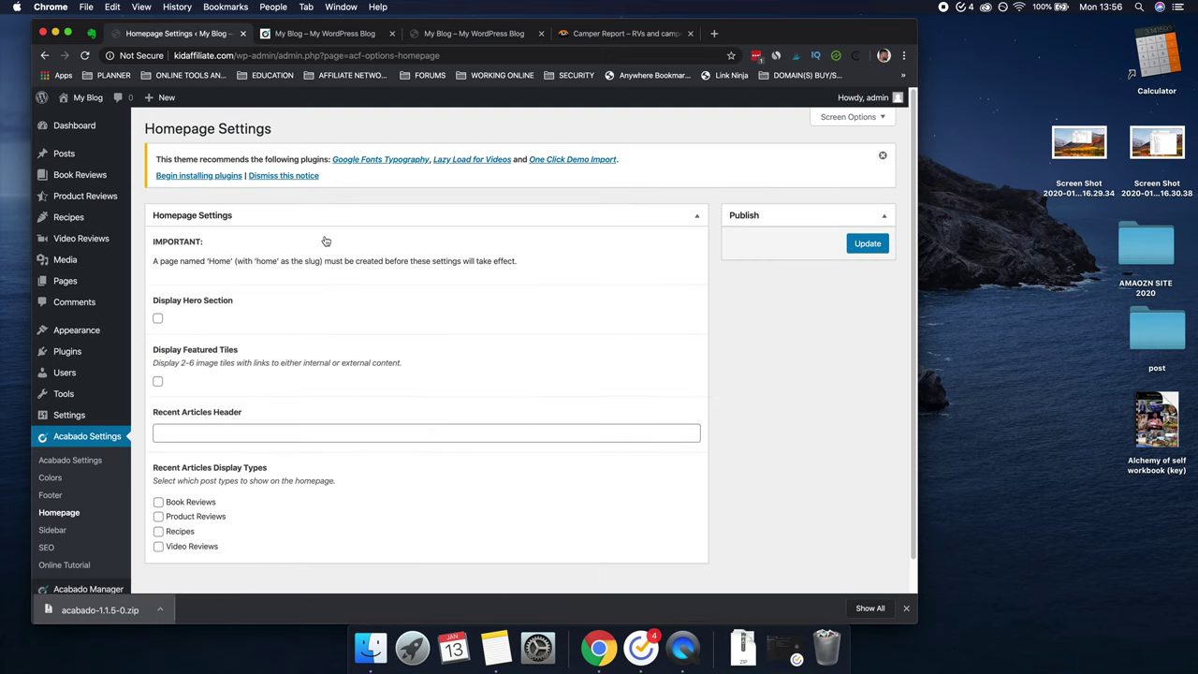
{"action": "left_click", "coordinate": [158, 319]}
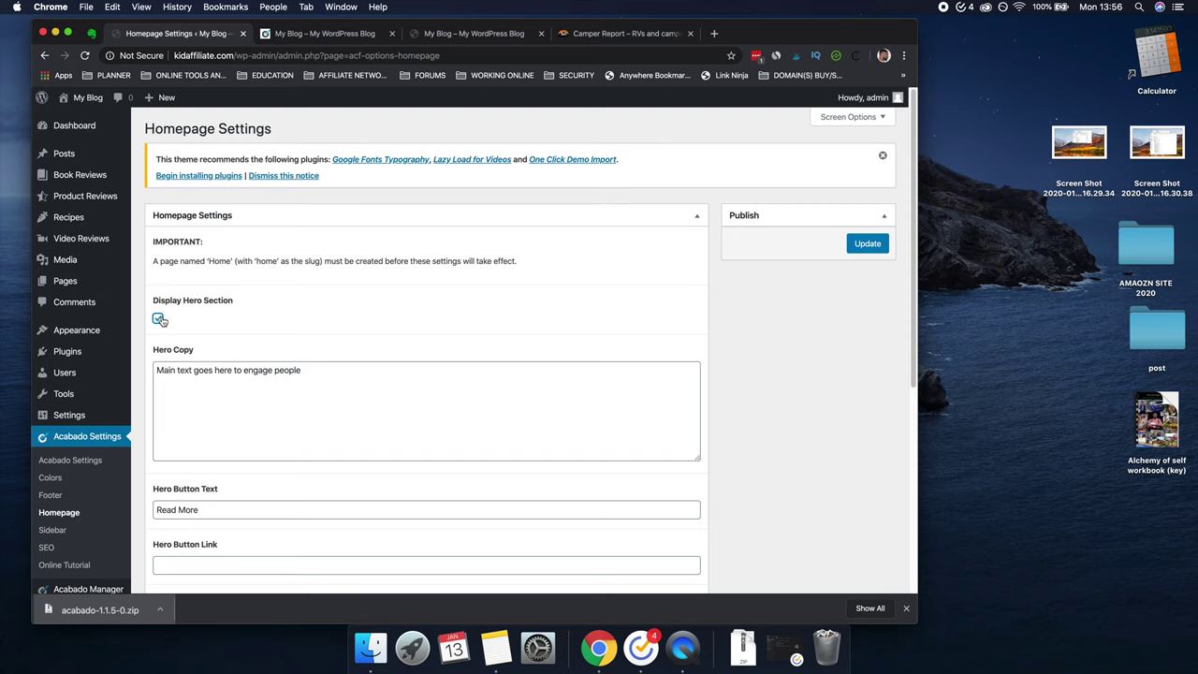
{"action": "left_click", "coordinate": [576, 33]}
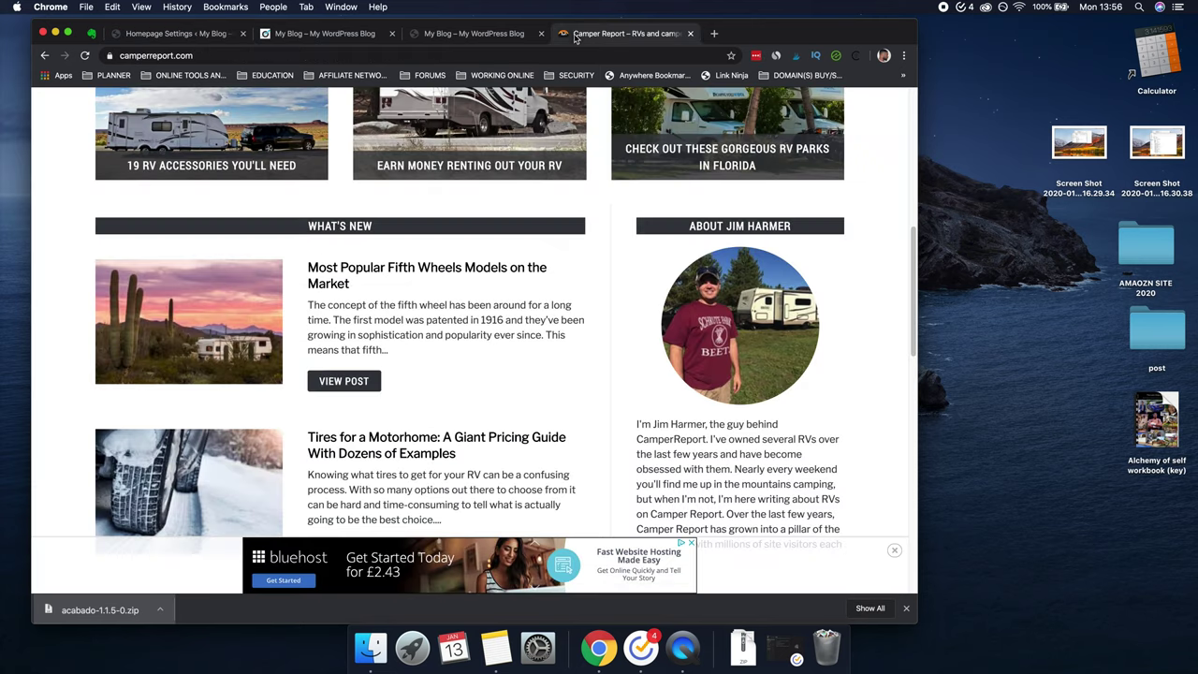
{"action": "scroll", "coordinate": [423, 466], "scroll_direction": "up", "scroll_amount": 10}
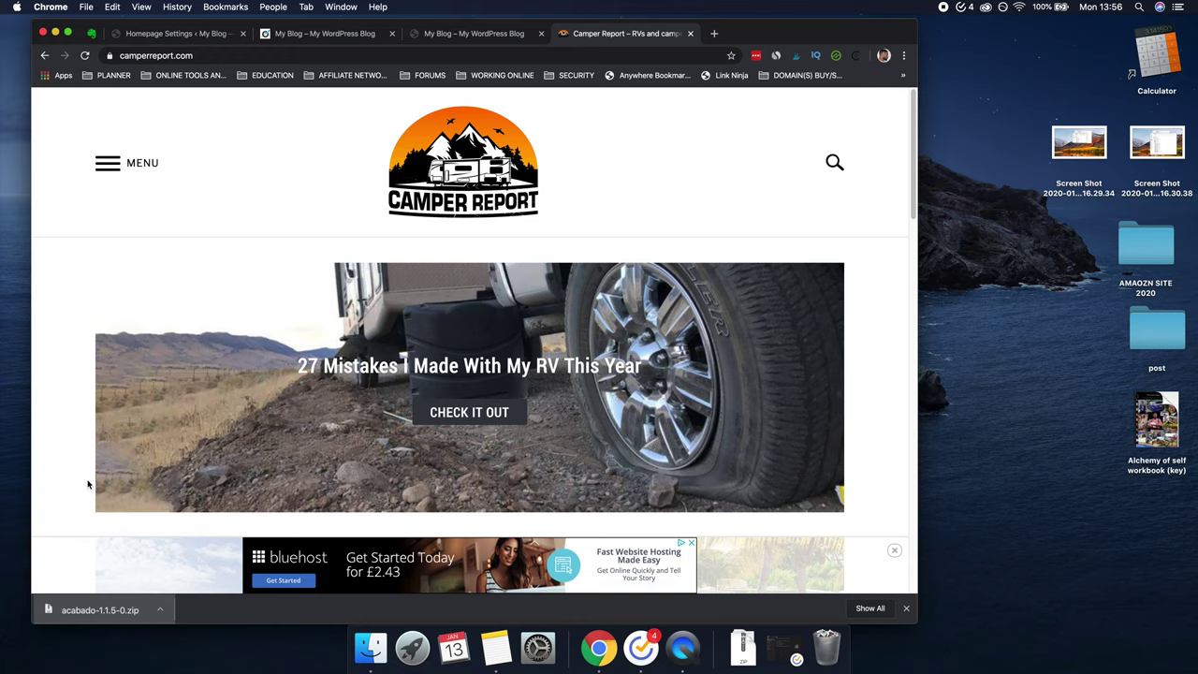
{"action": "scroll", "coordinate": [327, 332], "scroll_direction": "down", "scroll_amount": 3}
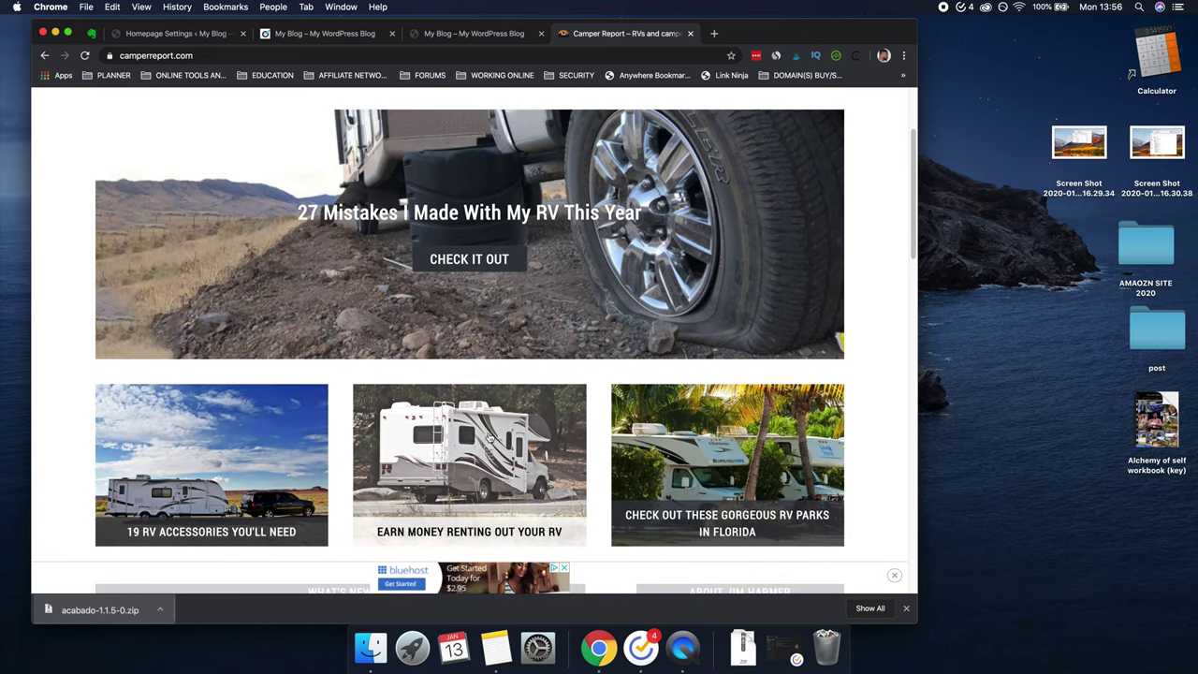
{"action": "scroll", "coordinate": [562, 421], "scroll_direction": "down", "scroll_amount": 3}
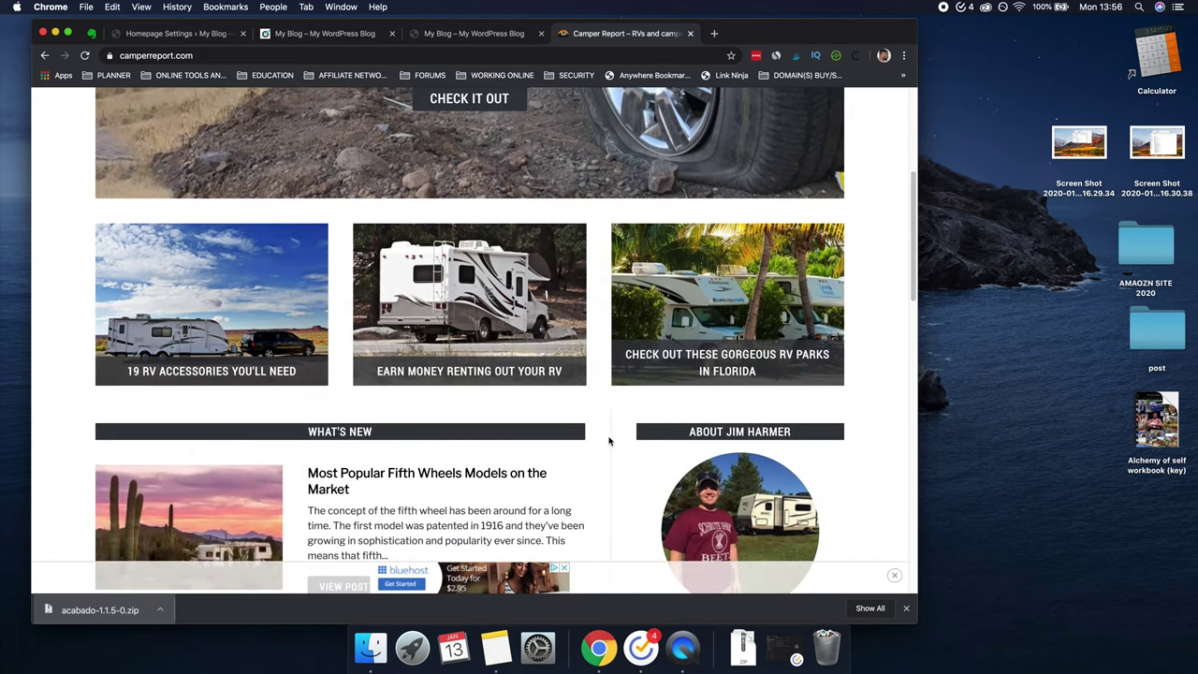
{"action": "scroll", "coordinate": [468, 211], "scroll_direction": "up", "scroll_amount": 5}
Go over the hero fields in Homepage Settings, with a look at the blog front page.
{"action": "left_click", "coordinate": [178, 34]}
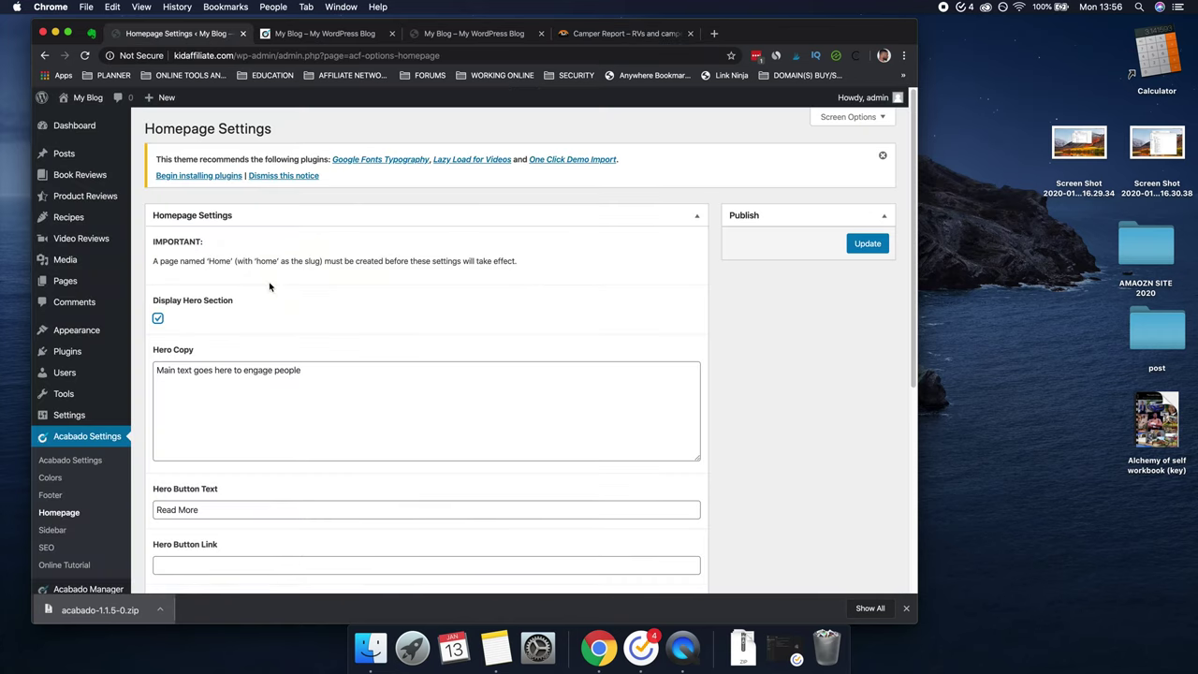
{"action": "scroll", "coordinate": [290, 438], "scroll_direction": "down", "scroll_amount": 1}
{"action": "left_click_drag", "start_coordinate": [235, 462], "coordinate": [152, 448]}
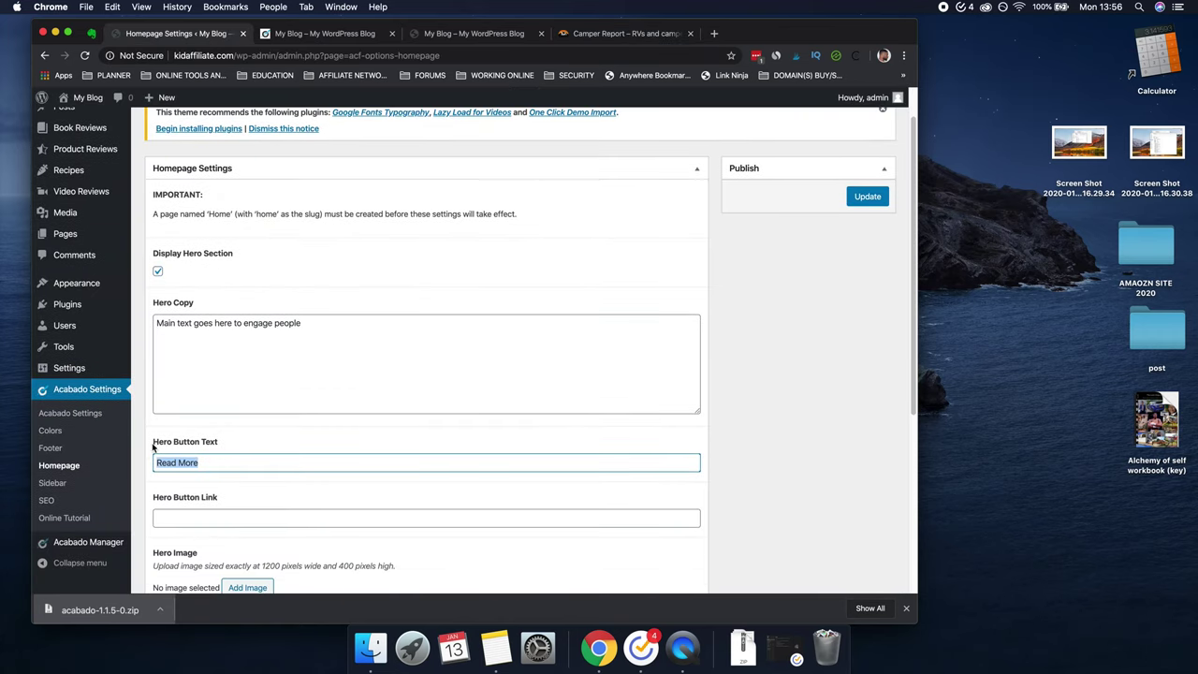
{"action": "left_click", "coordinate": [636, 33]}
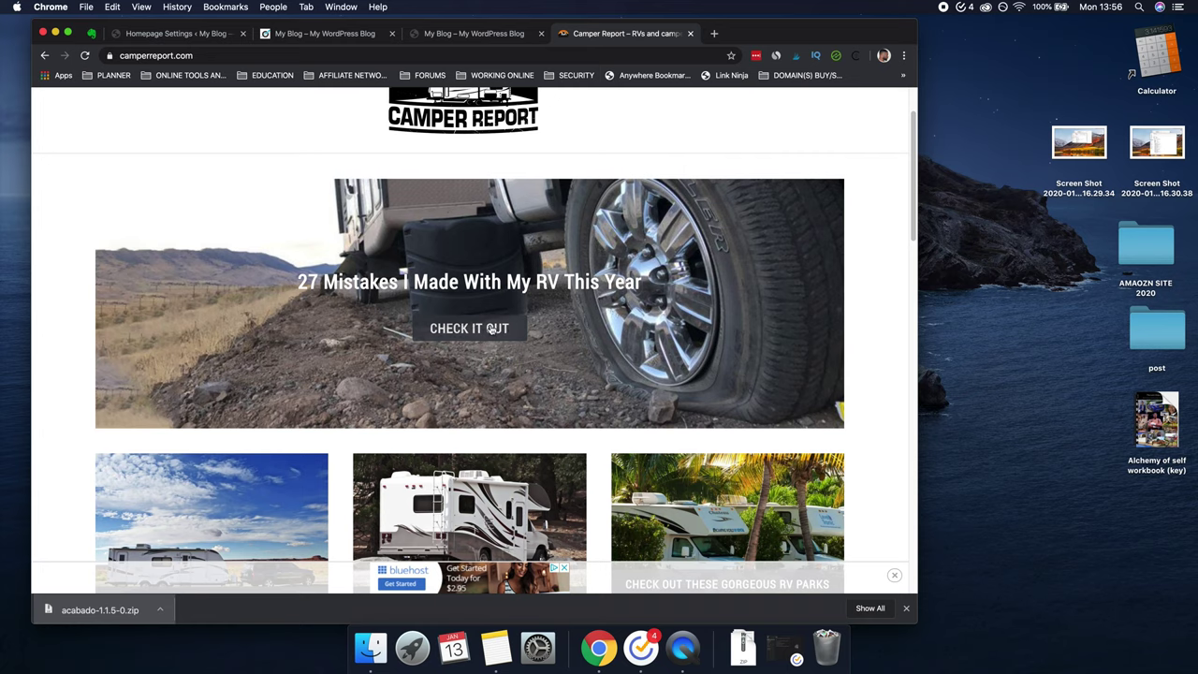
{"action": "left_click", "coordinate": [285, 37]}
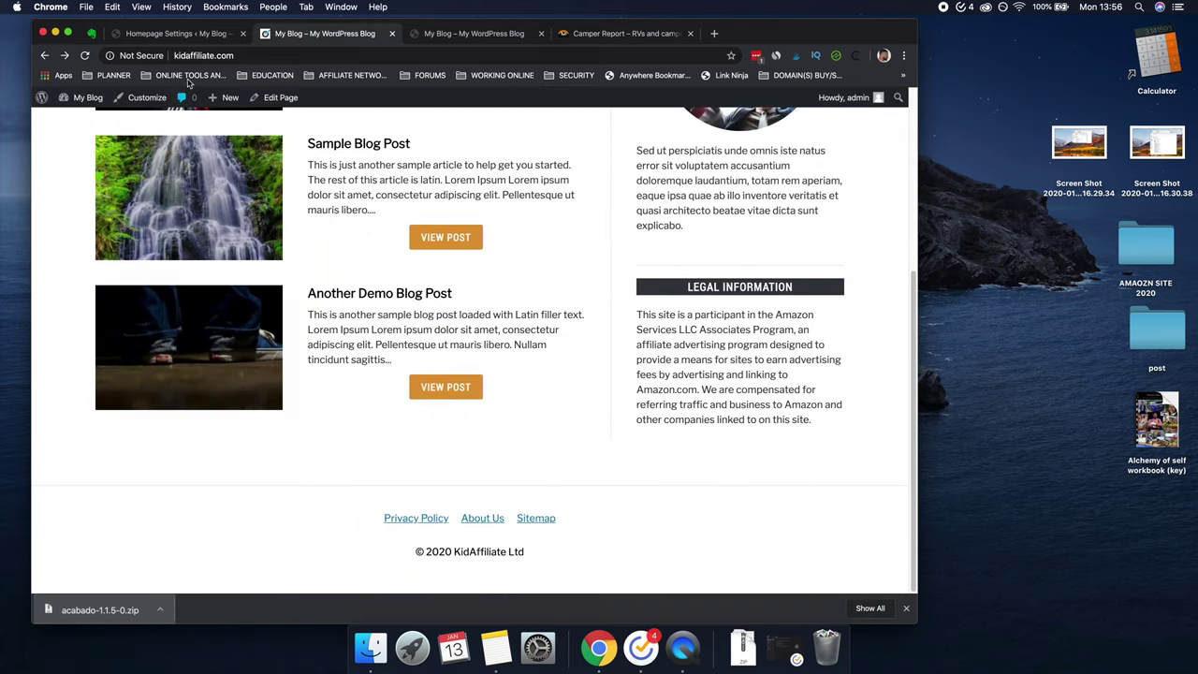
{"action": "left_click", "coordinate": [198, 37]}
{"action": "scroll", "coordinate": [413, 452], "scroll_direction": "up", "scroll_amount": 5}
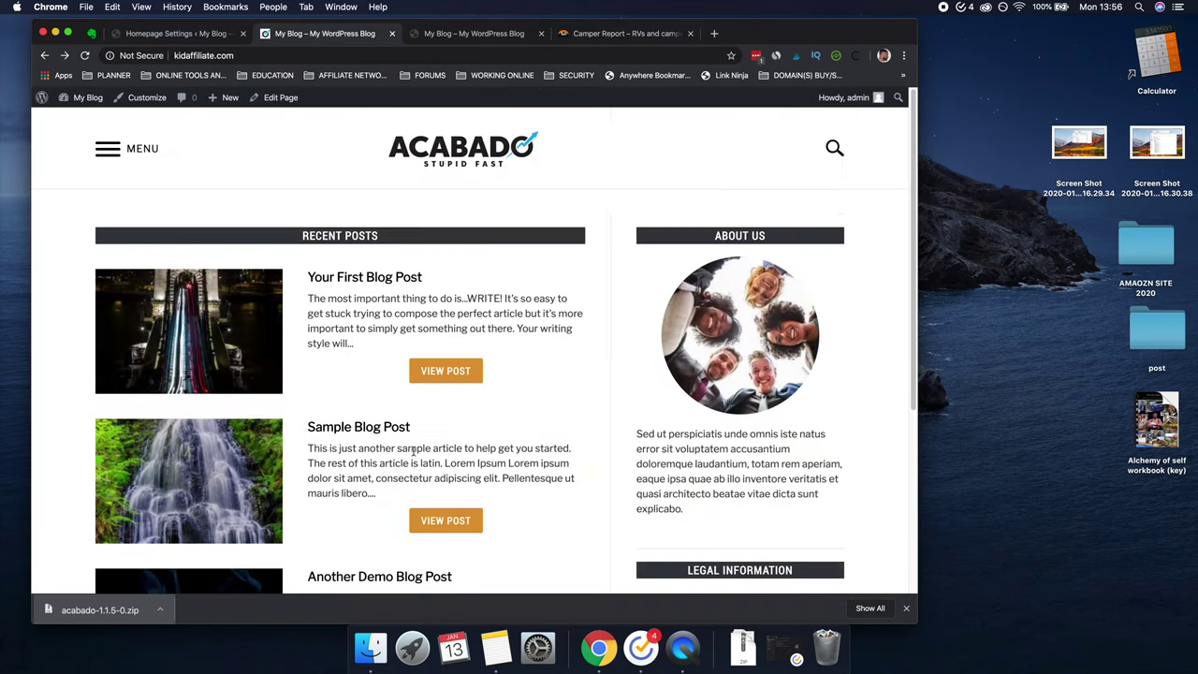
{"action": "left_click", "coordinate": [212, 40]}
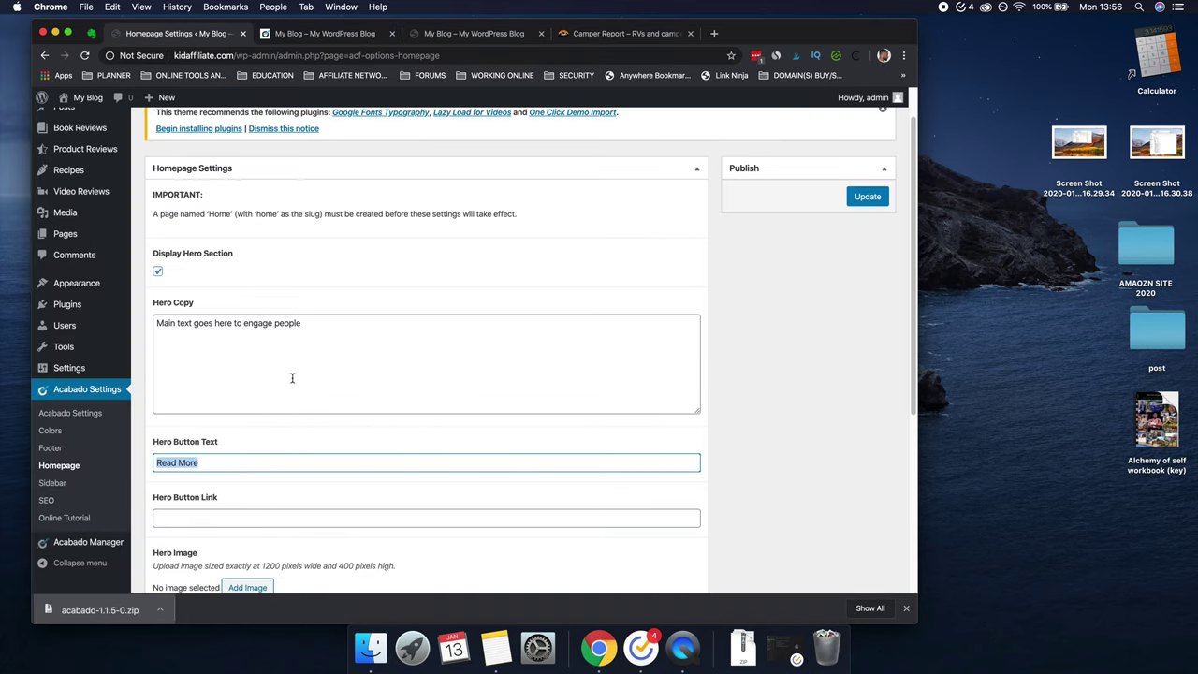
{"action": "scroll", "coordinate": [266, 457], "scroll_direction": "down", "scroll_amount": 3}
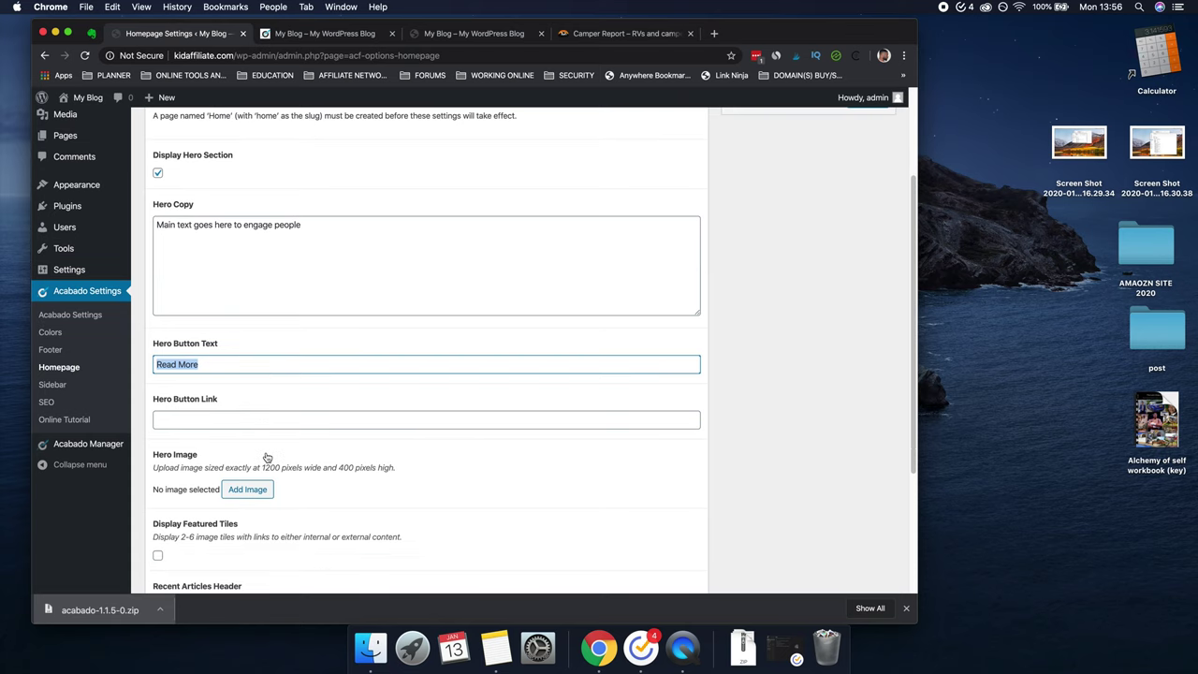
{"action": "scroll", "coordinate": [282, 494], "scroll_direction": "up", "scroll_amount": 4}
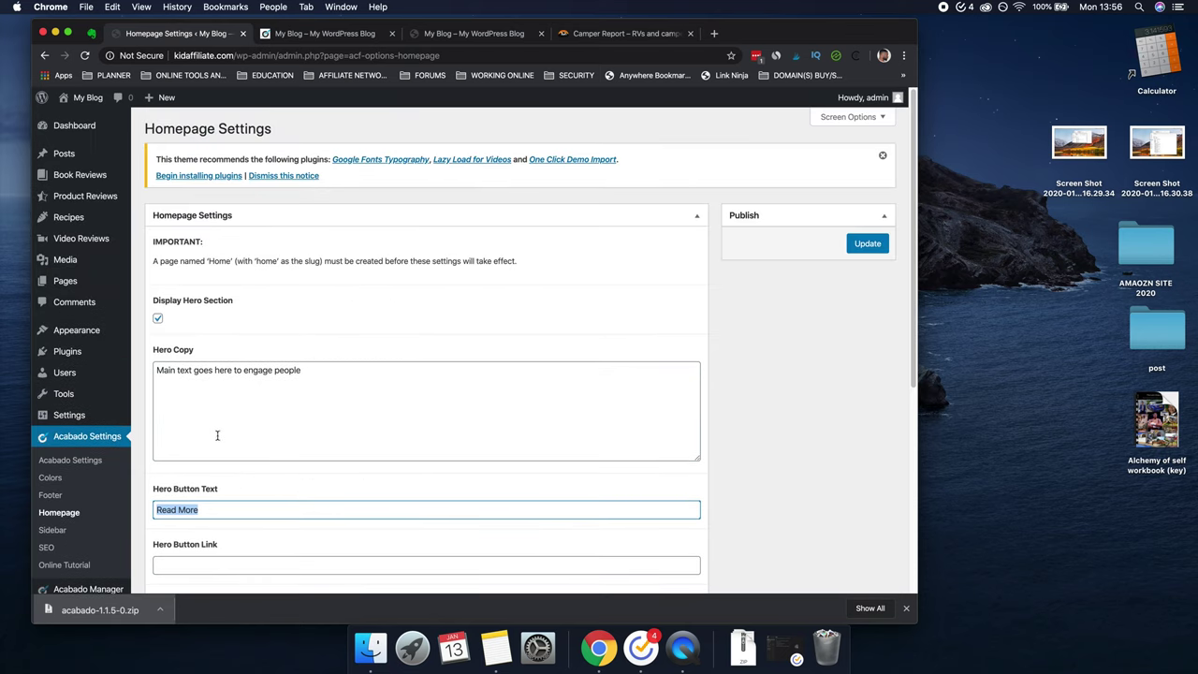
Browse Camper Report's hero banner and featured tiles for reference.
{"action": "left_click", "coordinate": [577, 34]}
{"action": "scroll", "coordinate": [301, 429], "scroll_direction": "down", "scroll_amount": 5}
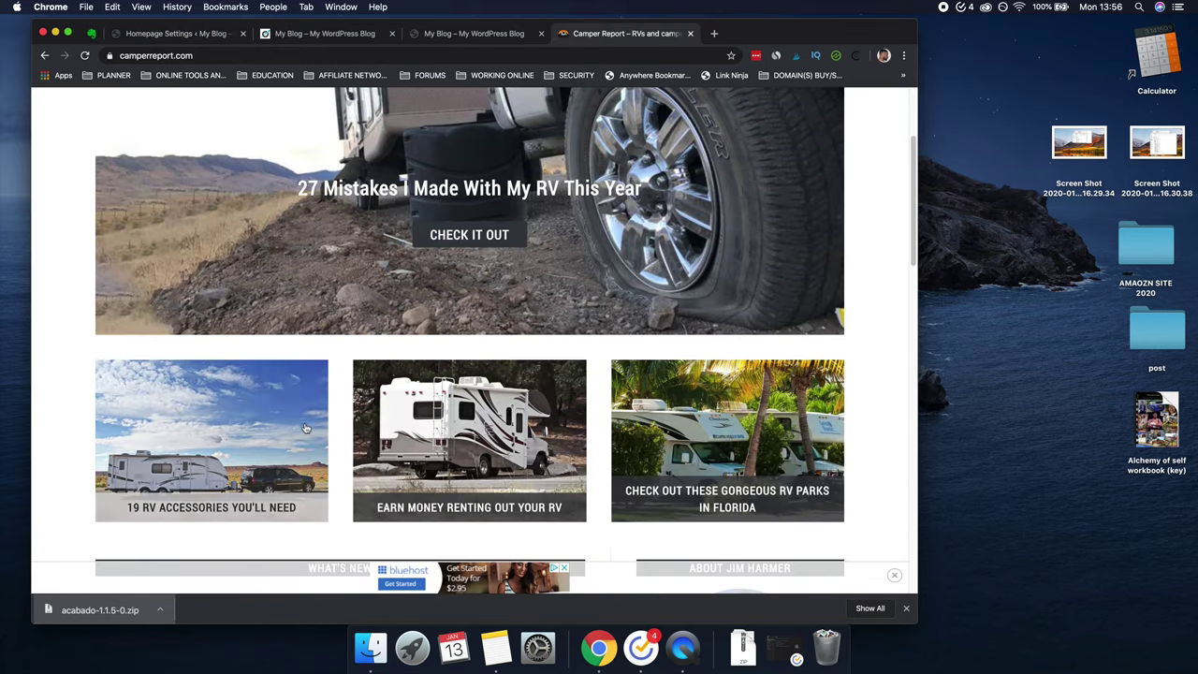
{"action": "scroll", "coordinate": [302, 429], "scroll_direction": "up", "scroll_amount": 5}
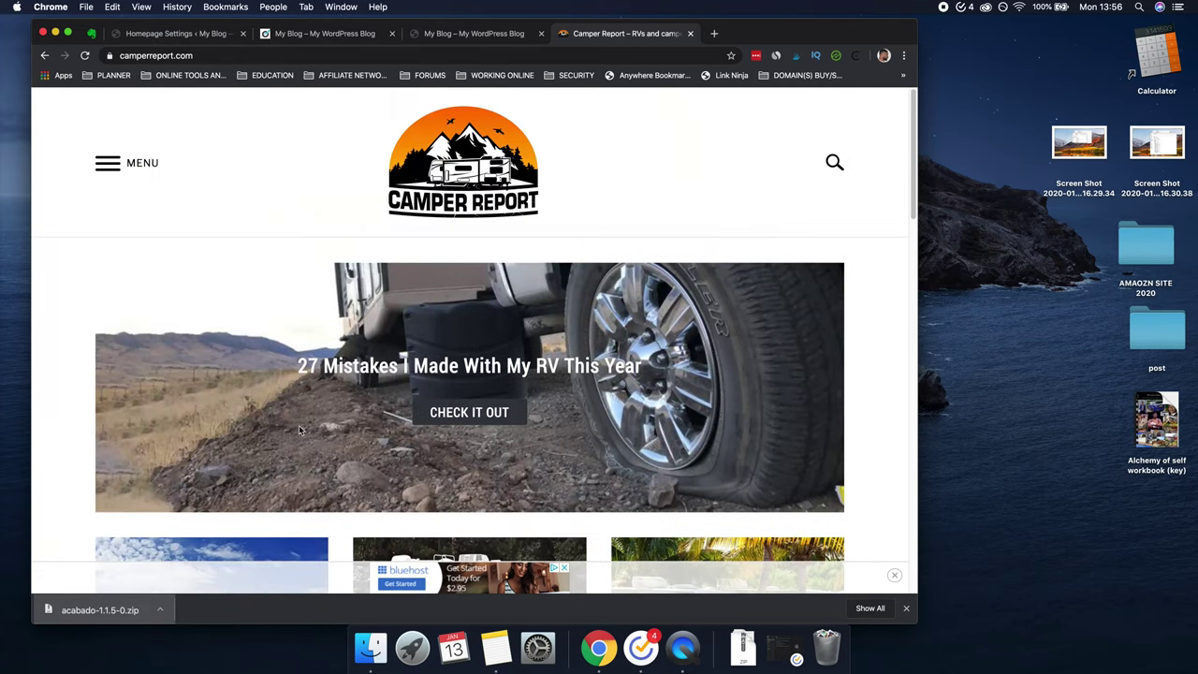
{"action": "scroll", "coordinate": [539, 315], "scroll_direction": "down", "scroll_amount": 1}
{"action": "scroll", "coordinate": [449, 409], "scroll_direction": "down", "scroll_amount": 3}
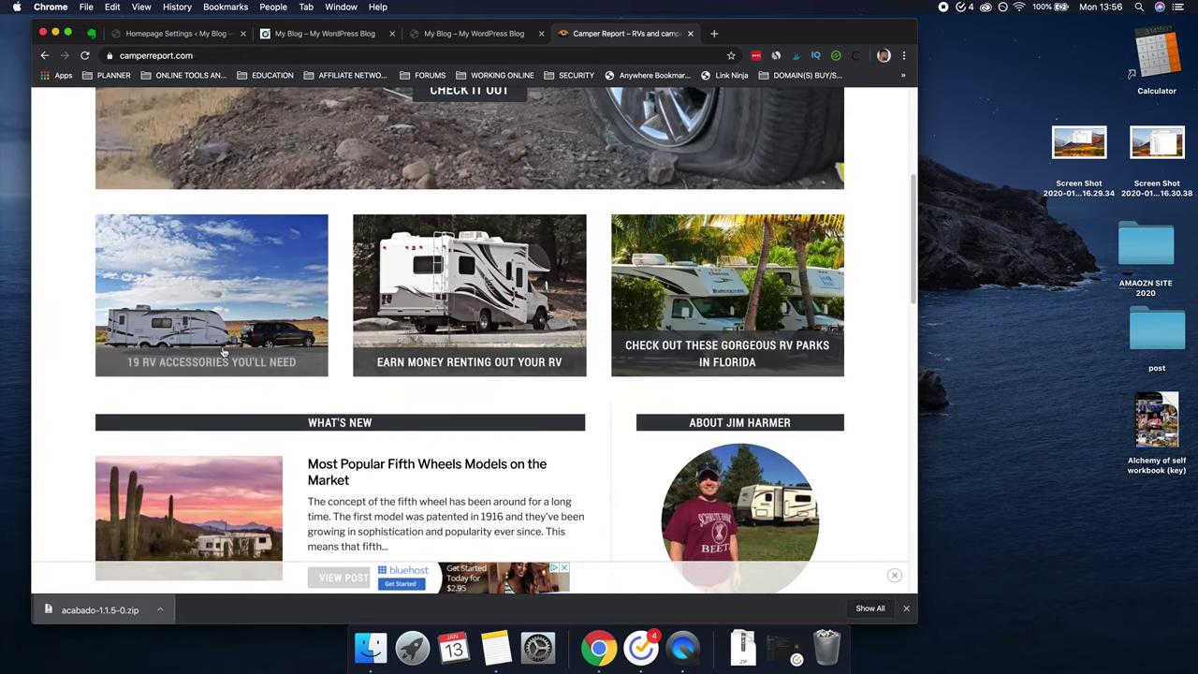
Look over the Homepage Settings hero fields, leaving the Hero Button Link empty.
{"action": "left_click", "coordinate": [210, 37]}
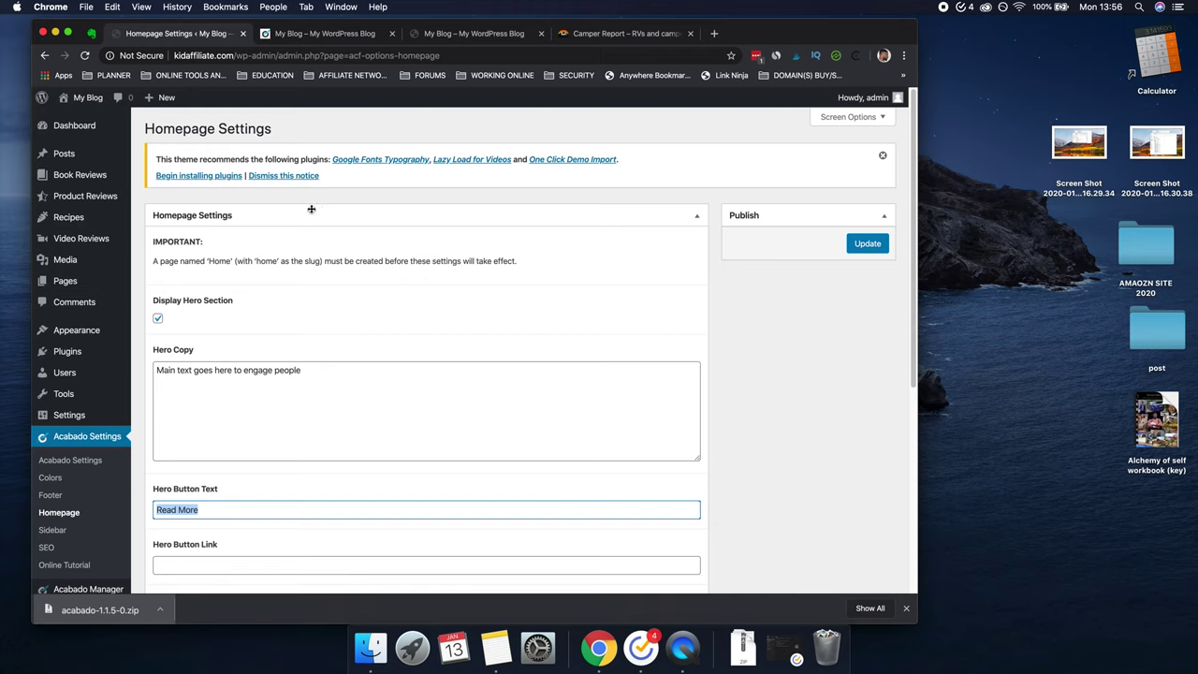
{"action": "scroll", "coordinate": [281, 353], "scroll_direction": "down", "scroll_amount": 5}
{"action": "scroll", "coordinate": [283, 353], "scroll_direction": "up", "scroll_amount": 5}
{"action": "scroll", "coordinate": [300, 346], "scroll_direction": "down", "scroll_amount": 5}
{"action": "scroll", "coordinate": [299, 348], "scroll_direction": "up", "scroll_amount": 5}
{"action": "scroll", "coordinate": [298, 352], "scroll_direction": "down", "scroll_amount": 5}
{"action": "scroll", "coordinate": [279, 343], "scroll_direction": "up", "scroll_amount": 1}
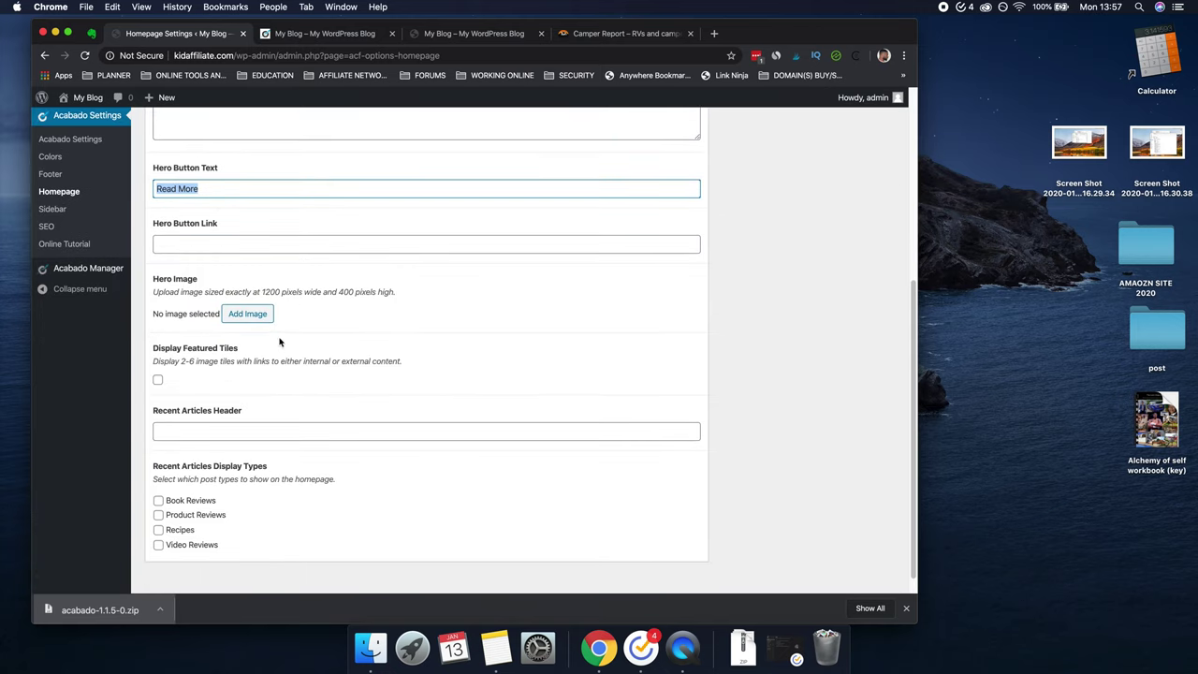
{"action": "left_click", "coordinate": [224, 242]}
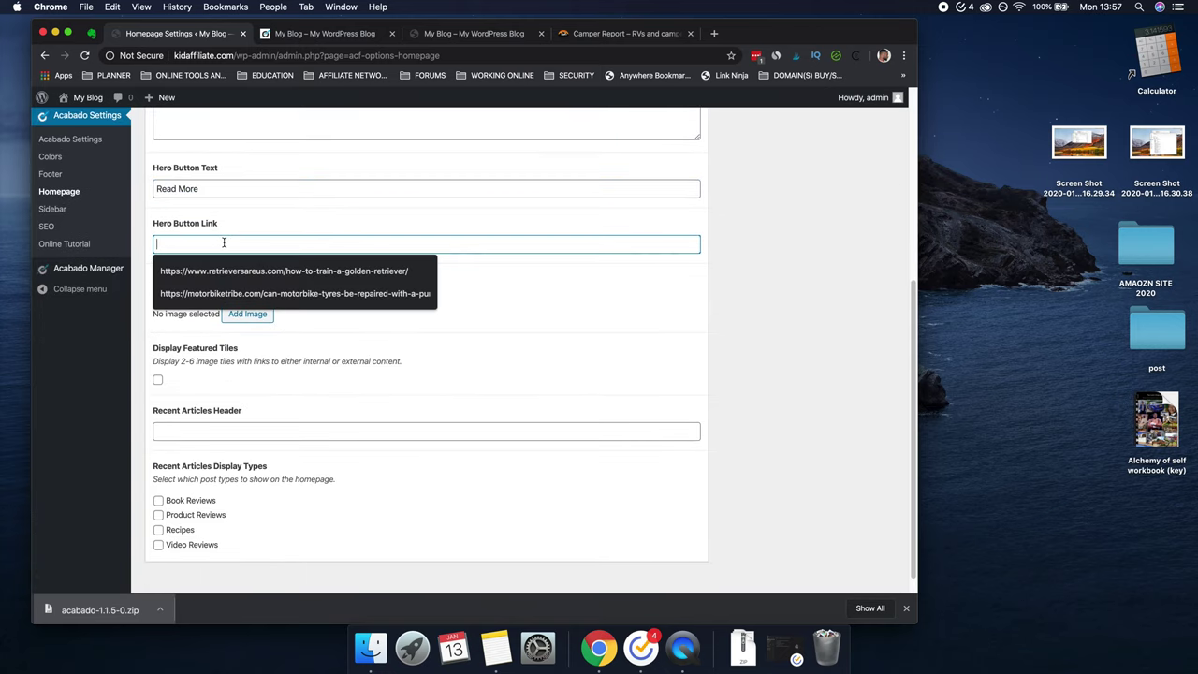
{"action": "left_click", "coordinate": [337, 221]}
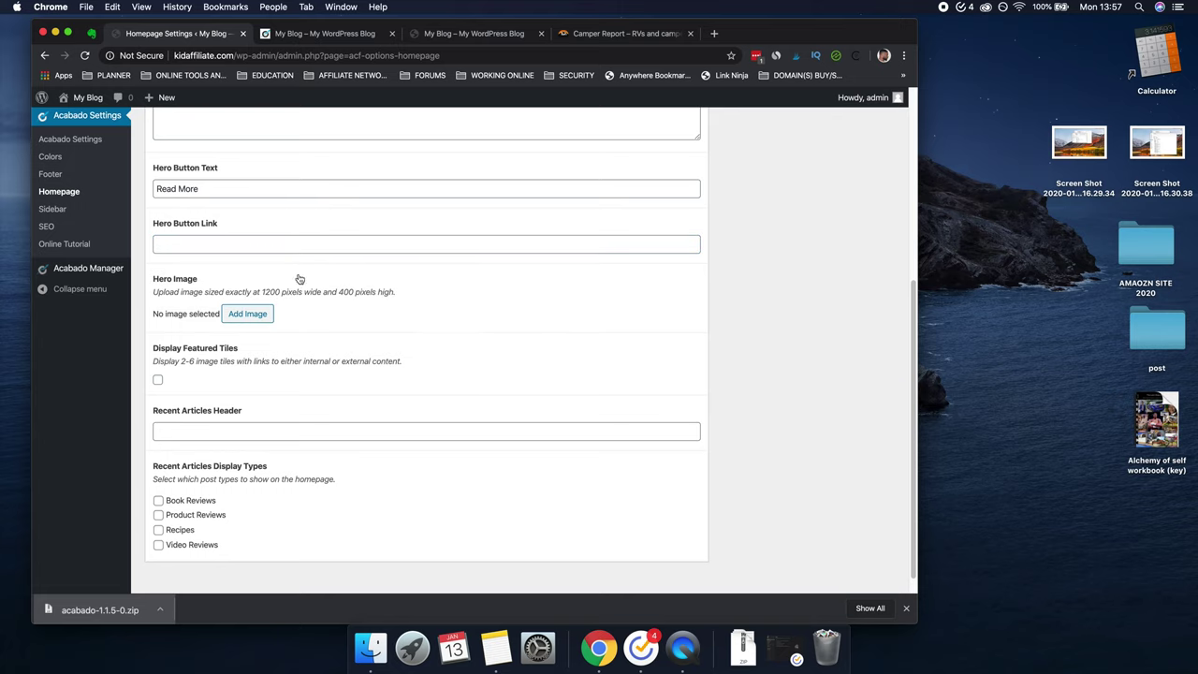
Check Camper Report's WHAT'S NEW heading as the model for the Recent Articles Header.
{"action": "left_click", "coordinate": [247, 432]}
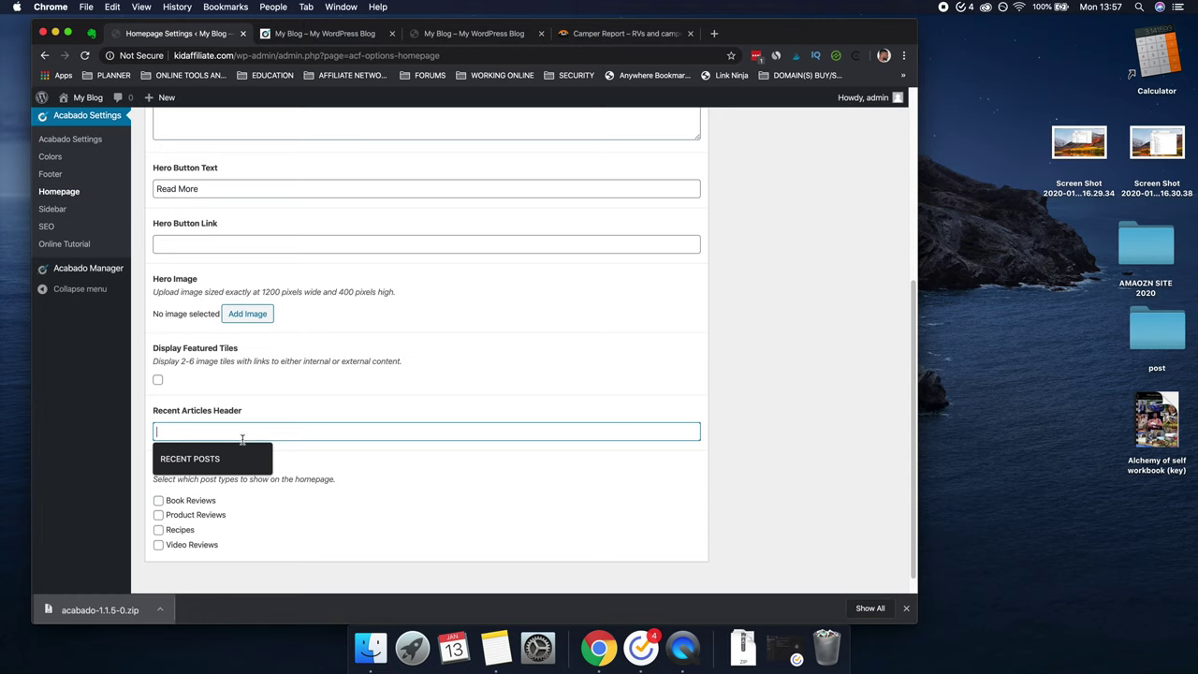
{"action": "left_click", "coordinate": [271, 431]}
{"action": "left_click", "coordinate": [618, 36]}
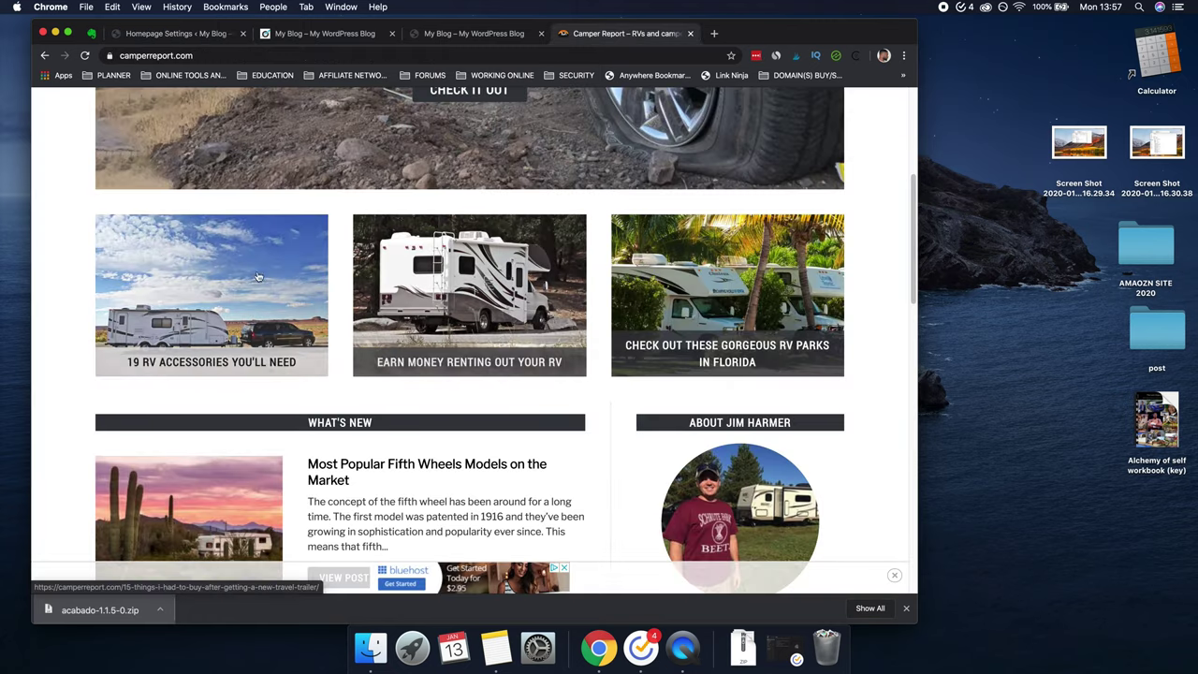
{"action": "scroll", "coordinate": [225, 325], "scroll_direction": "up", "scroll_amount": 1}
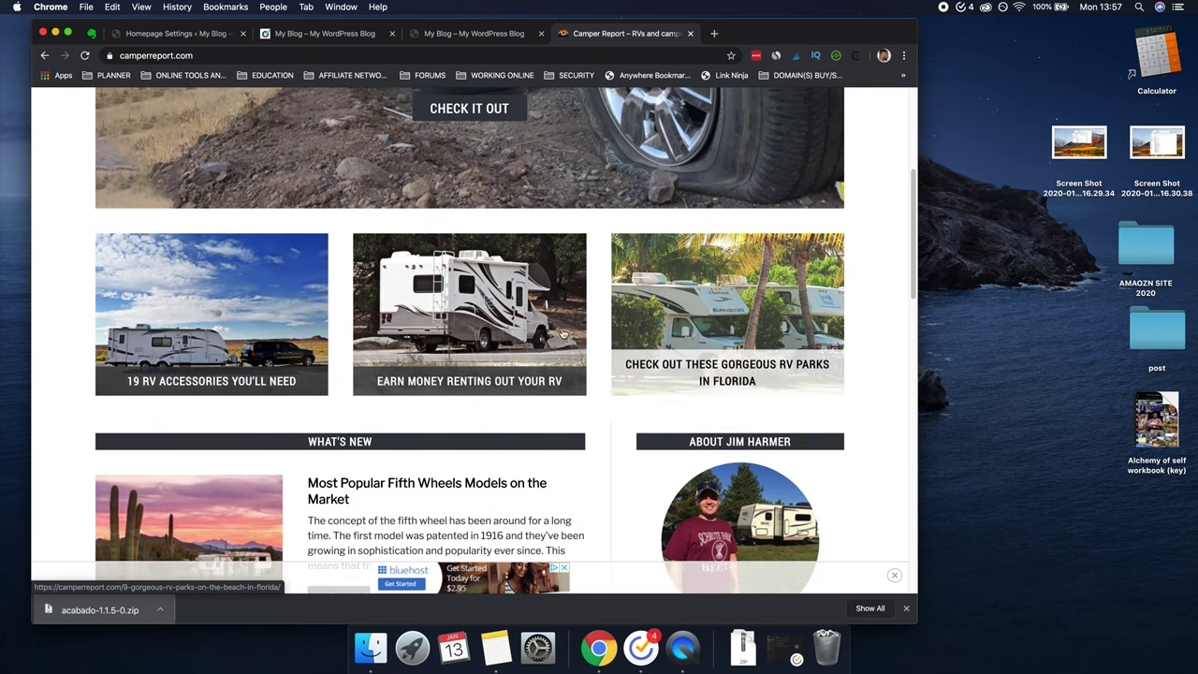
{"action": "left_click_drag", "start_coordinate": [309, 428], "coordinate": [408, 443]}
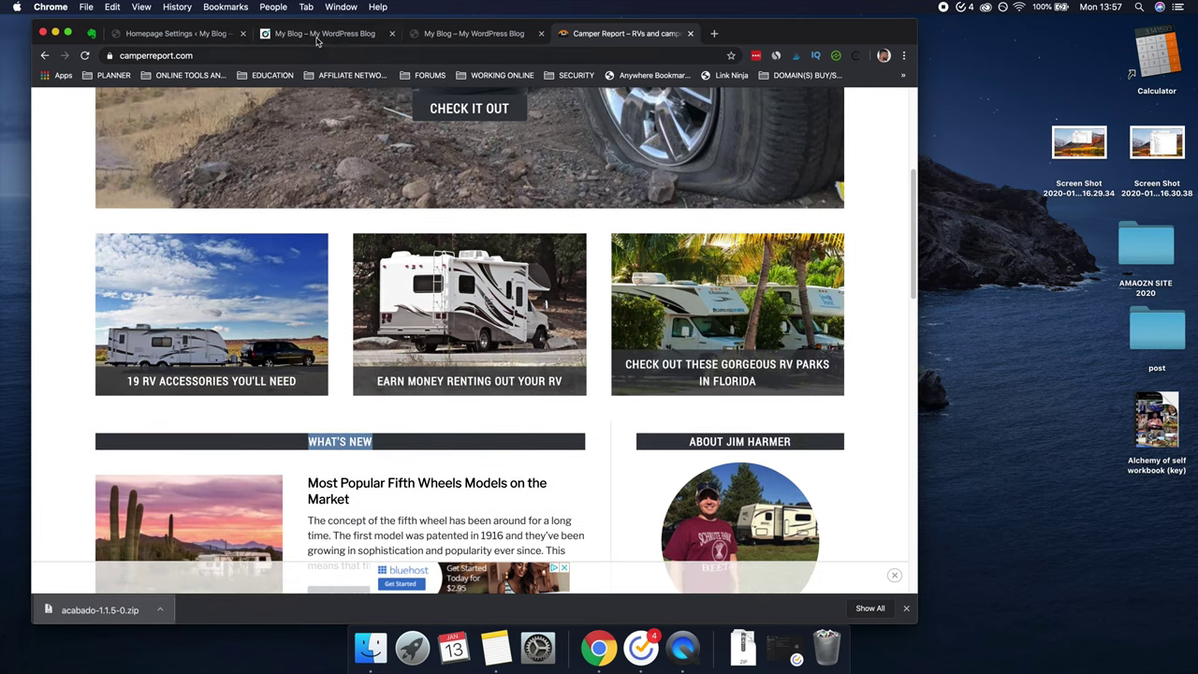
{"action": "left_click", "coordinate": [319, 37]}
{"action": "left_click", "coordinate": [192, 35]}
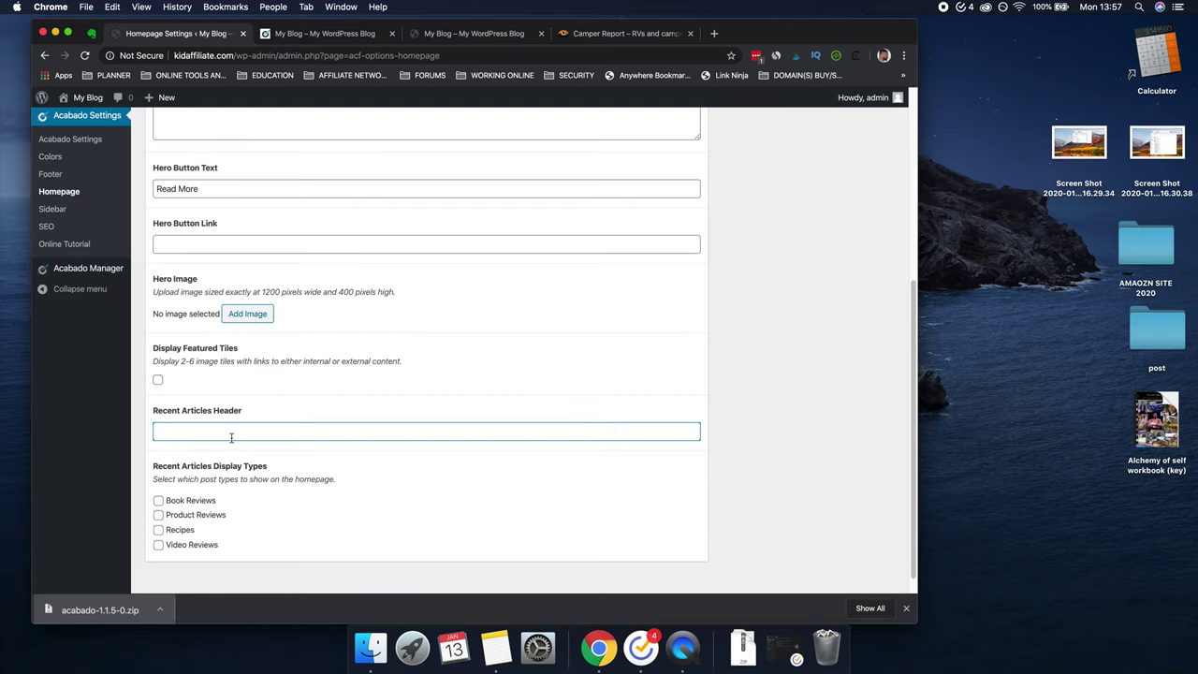
Enter 'What new' as the Recent Articles Header and save the homepage settings.
{"action": "type", "text": "What new"}
{"action": "scroll", "coordinate": [618, 385], "scroll_direction": "up", "scroll_amount": 5}
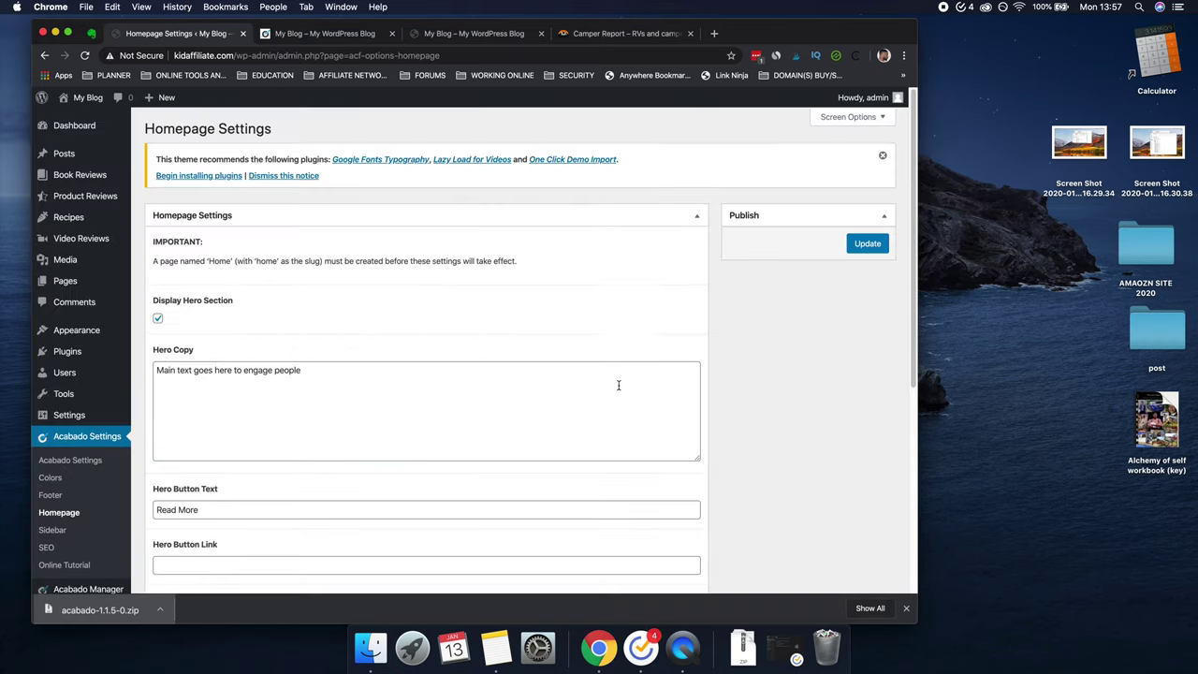
{"action": "left_click", "coordinate": [868, 244]}
Reload the front page to check the hero banner sits above the What New header.
{"action": "left_click", "coordinate": [307, 28]}
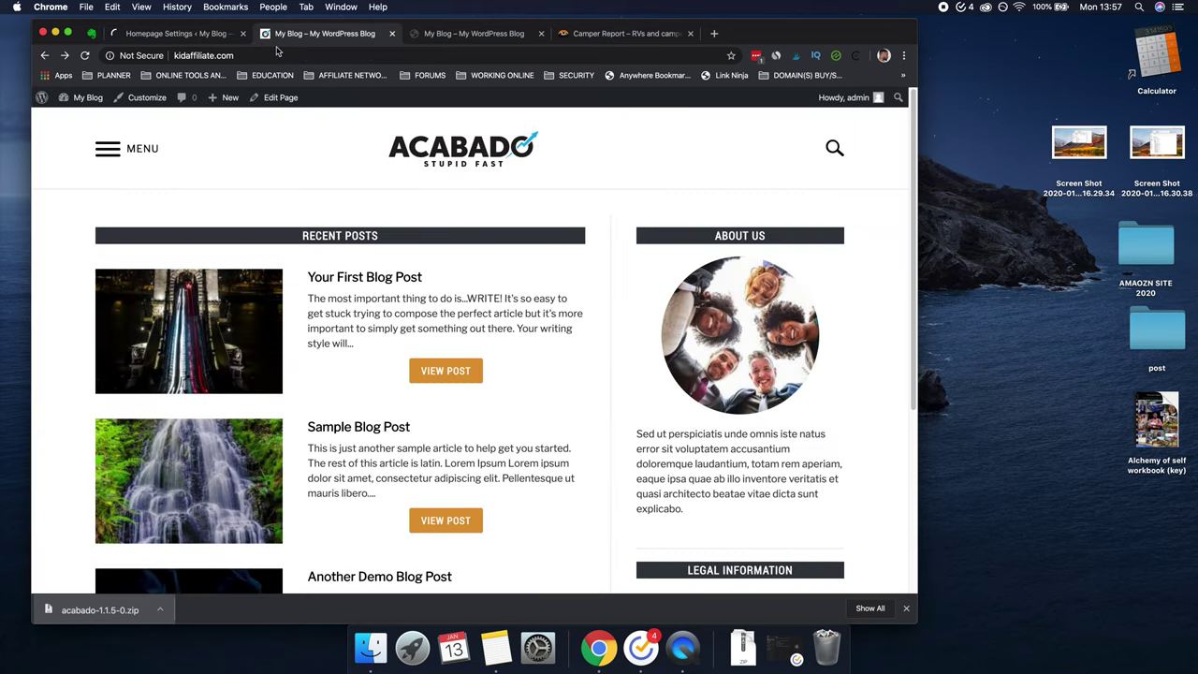
{"action": "left_click", "coordinate": [85, 55]}
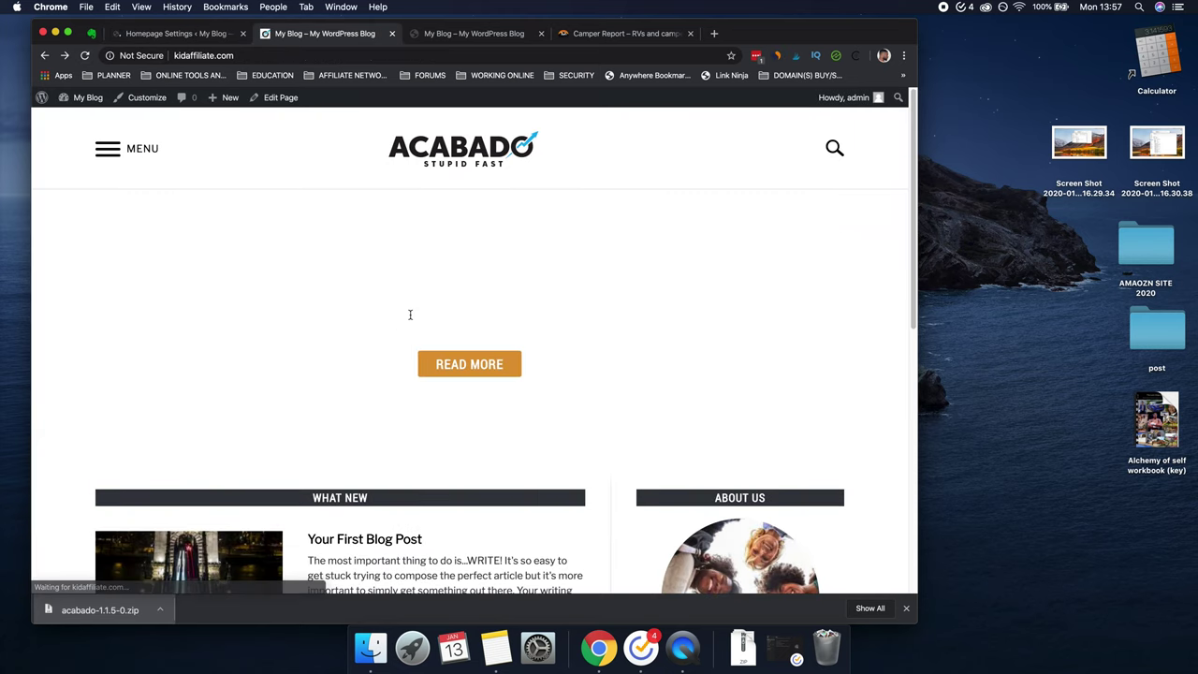
{"action": "left_click_drag", "start_coordinate": [309, 498], "coordinate": [383, 497]}
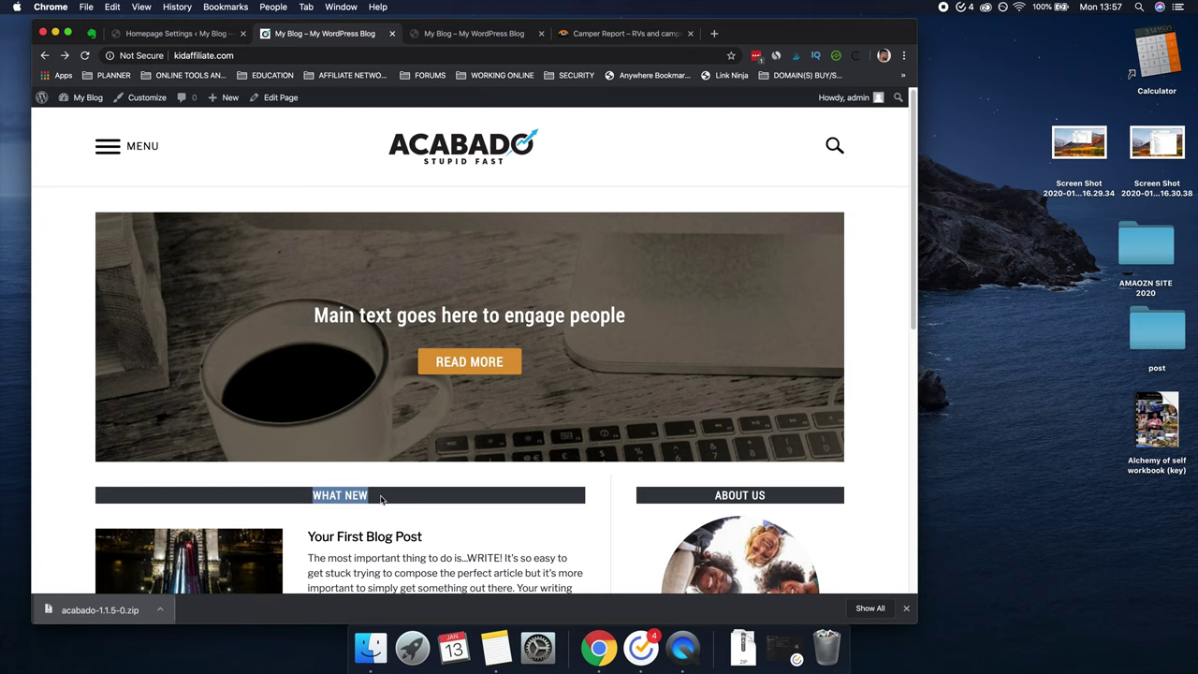
{"action": "scroll", "coordinate": [393, 499], "scroll_direction": "down", "scroll_amount": 3}
{"action": "scroll", "coordinate": [306, 456], "scroll_direction": "down", "scroll_amount": 5}
{"action": "scroll", "coordinate": [294, 514], "scroll_direction": "up", "scroll_amount": 8}
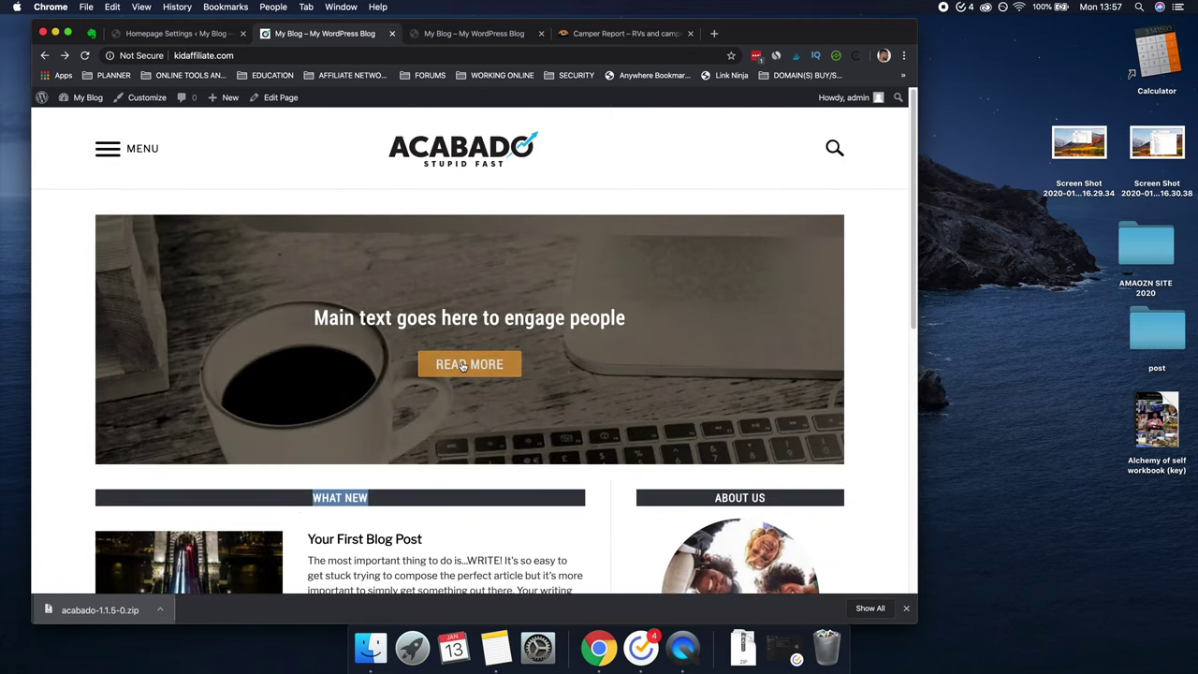
{"action": "left_click", "coordinate": [195, 35]}
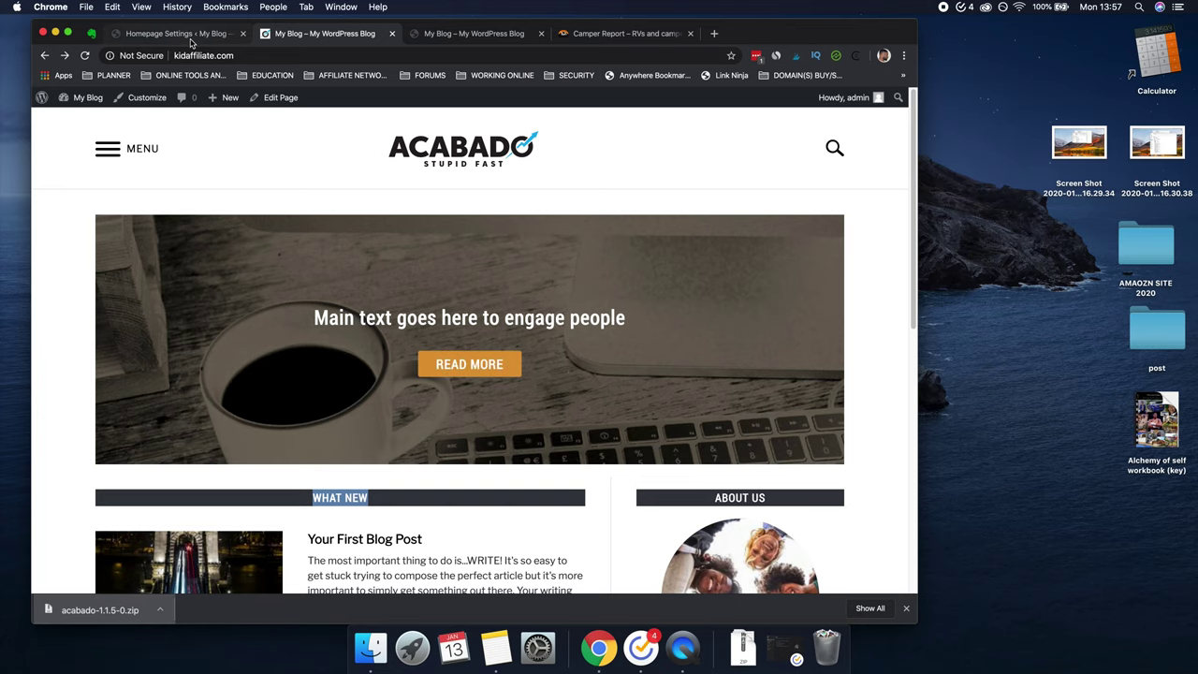
Note that the Hero Image must be 1200 × 400 pixels, closing the image picker without choosing one.
{"action": "scroll", "coordinate": [252, 440], "scroll_direction": "down", "scroll_amount": 2}
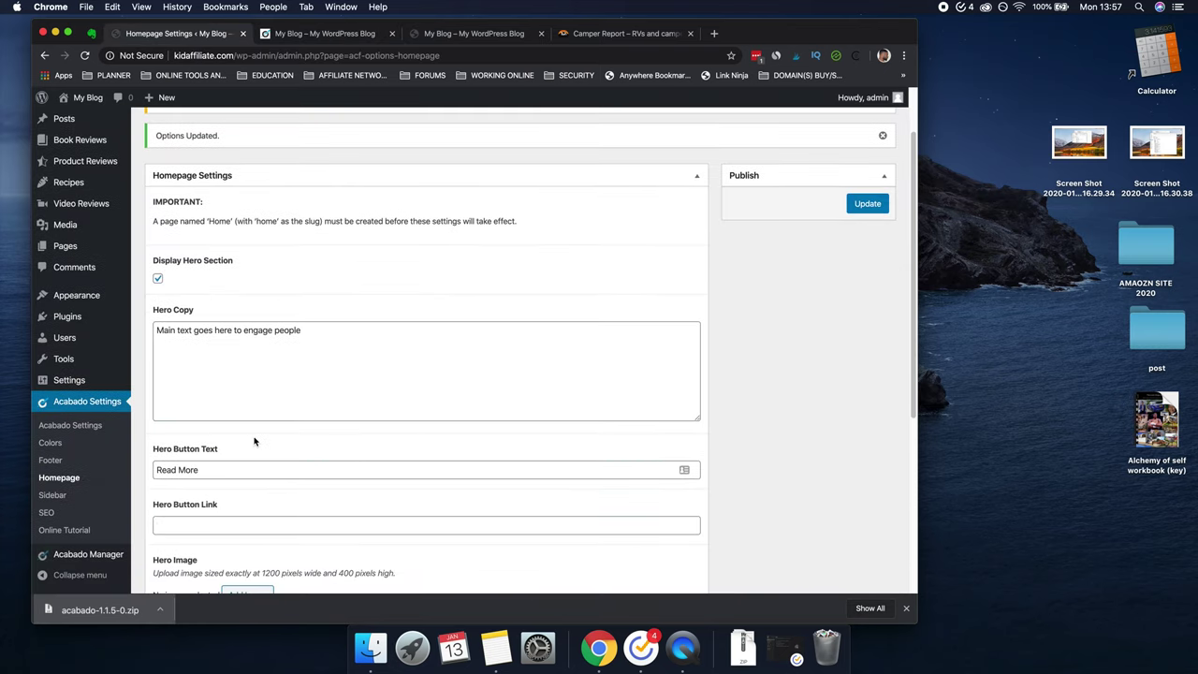
{"action": "scroll", "coordinate": [254, 441], "scroll_direction": "down", "scroll_amount": 5}
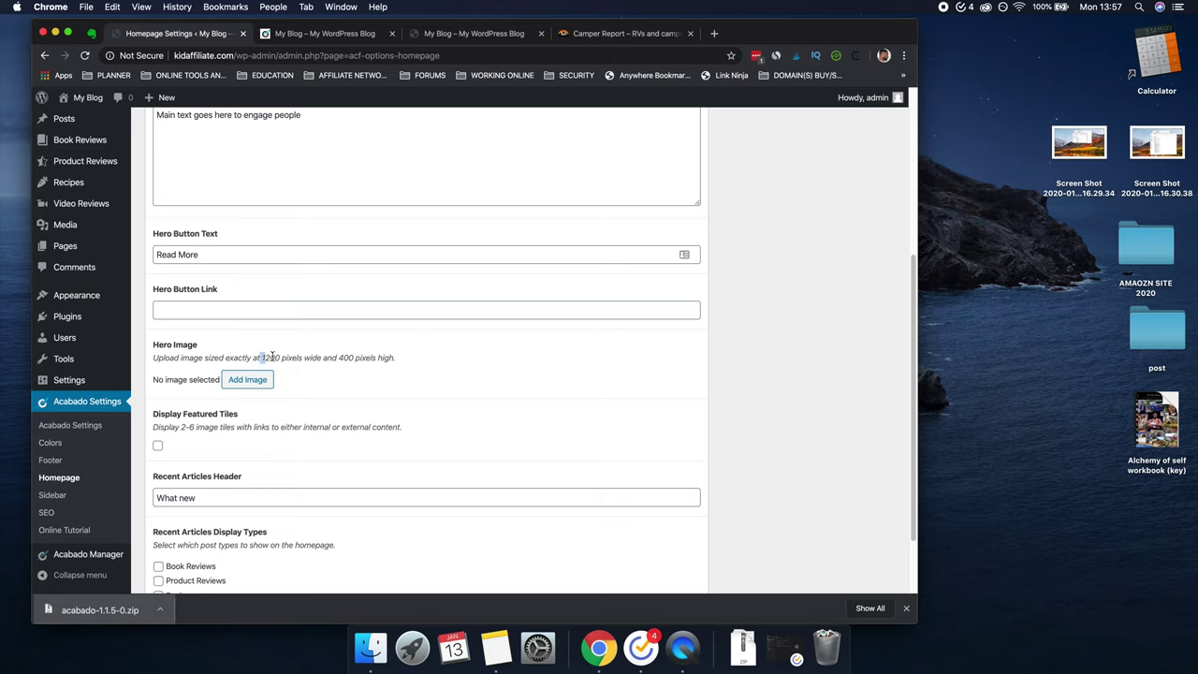
{"action": "left_click_drag", "start_coordinate": [272, 356], "coordinate": [365, 358]}
{"action": "left_click", "coordinate": [245, 384]}
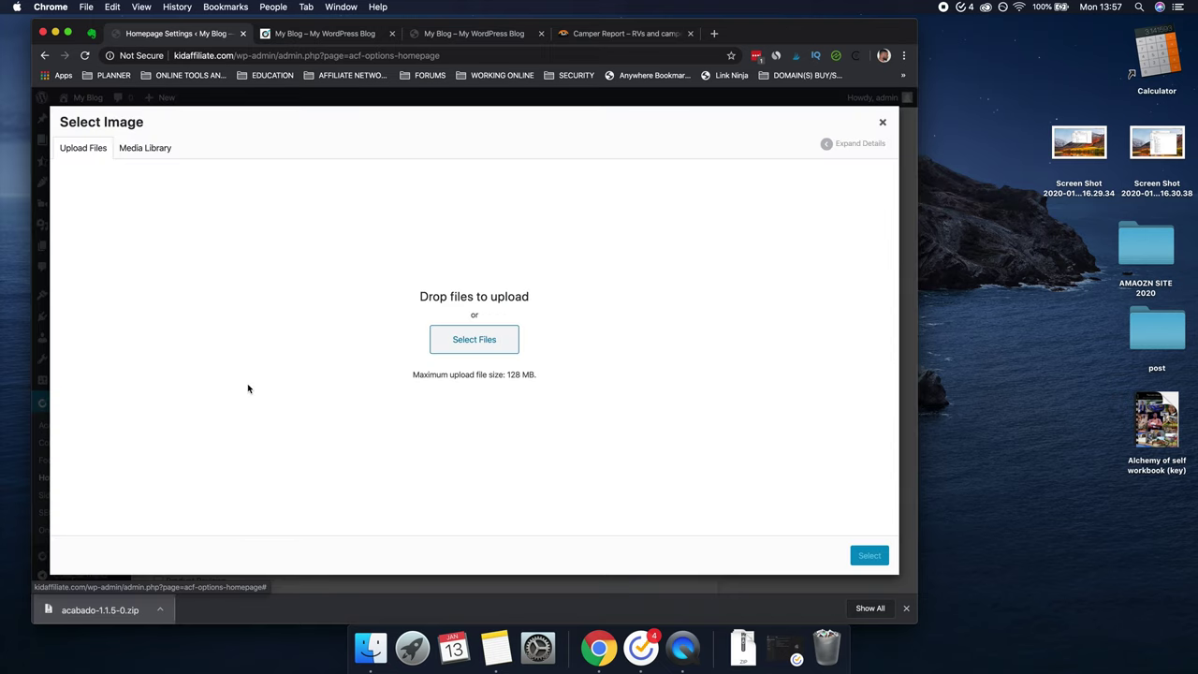
{"action": "left_click", "coordinate": [878, 121]}
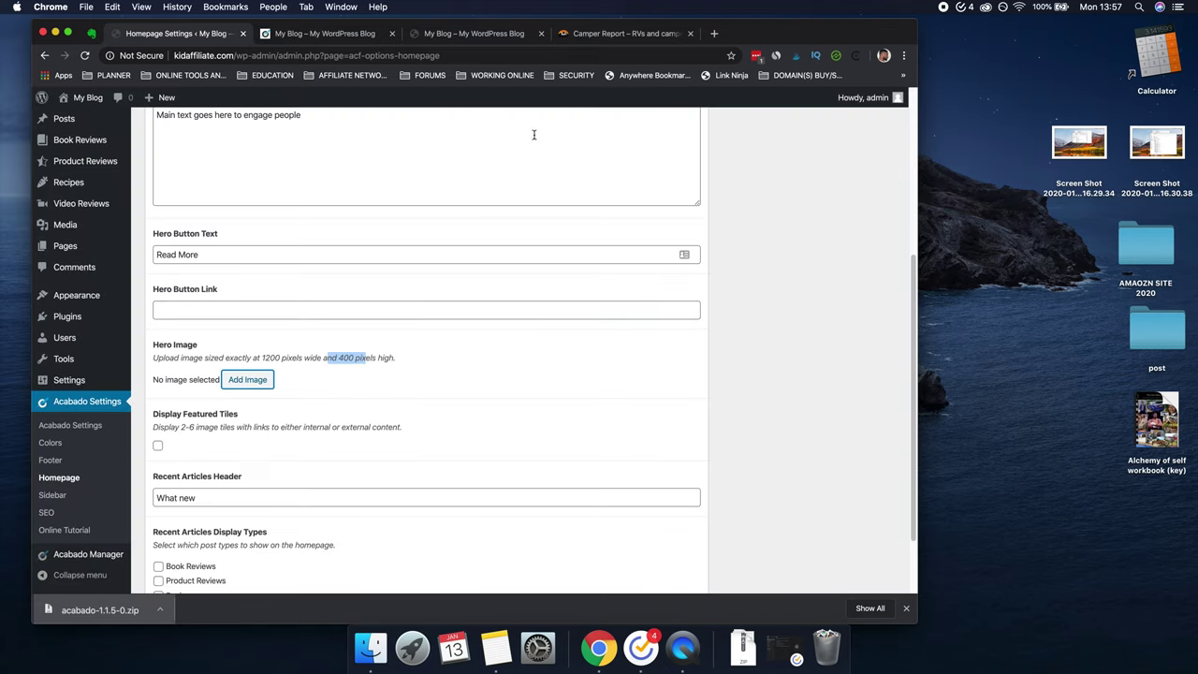
{"action": "left_click", "coordinate": [634, 35]}
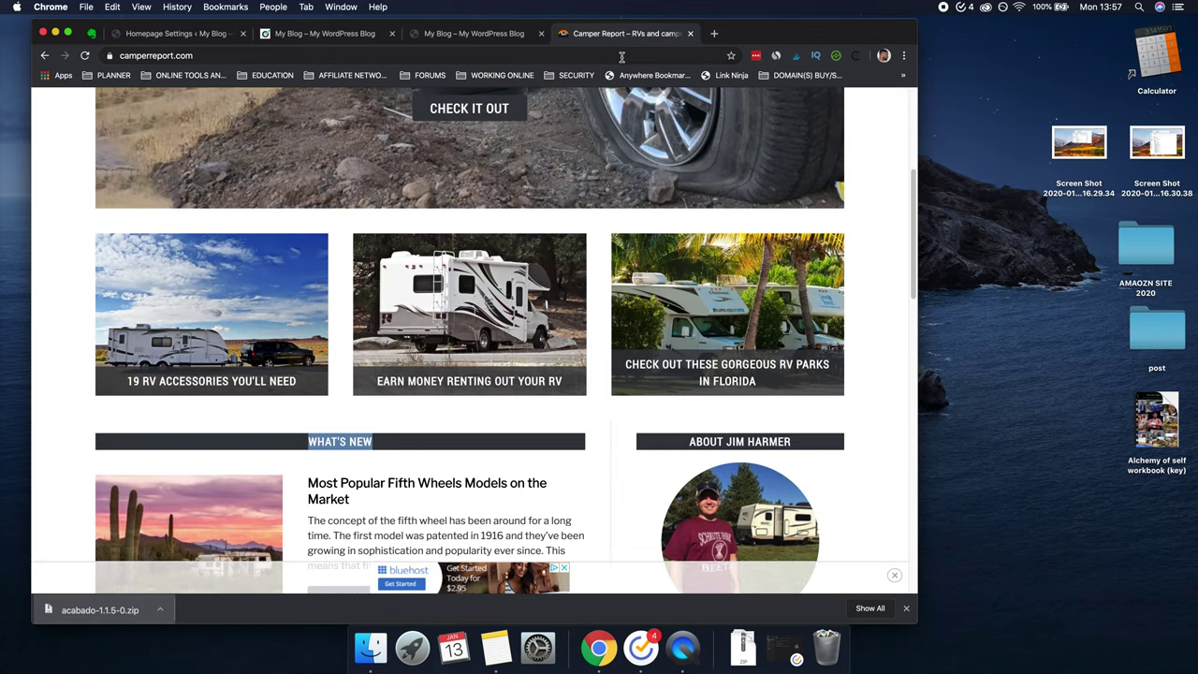
Open the Canva website in a new browser tab.
{"action": "left_click", "coordinate": [709, 36]}
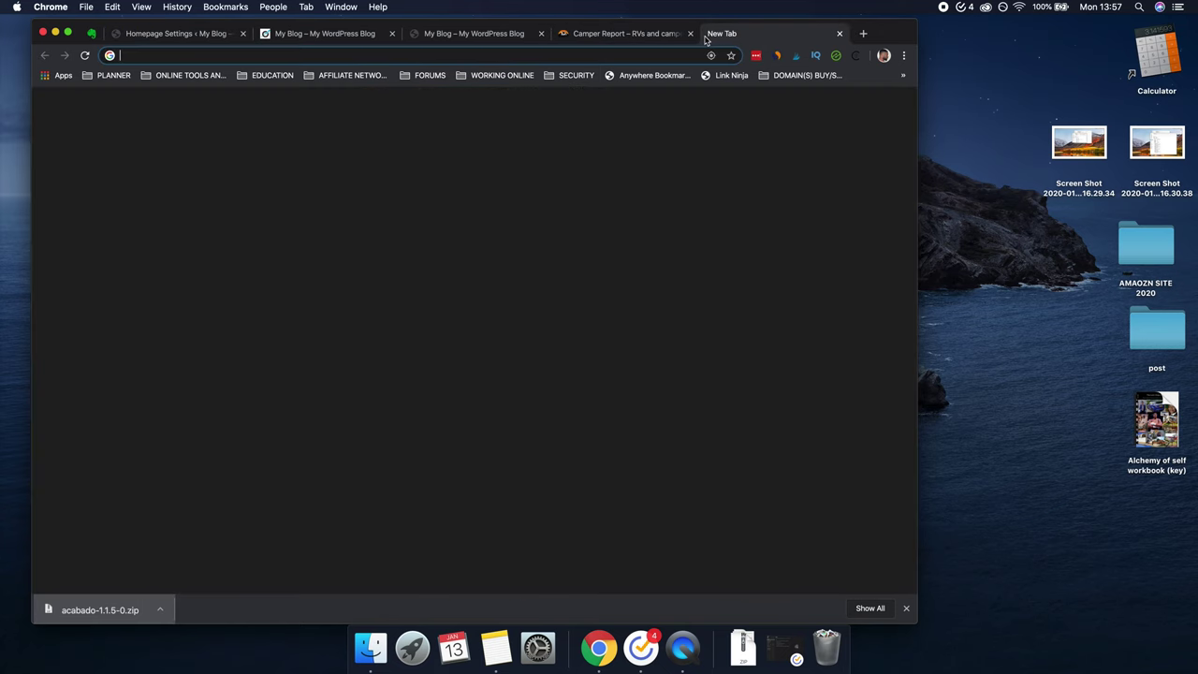
{"action": "type", "text": "canva"}
{"action": "key", "text": "Return"}
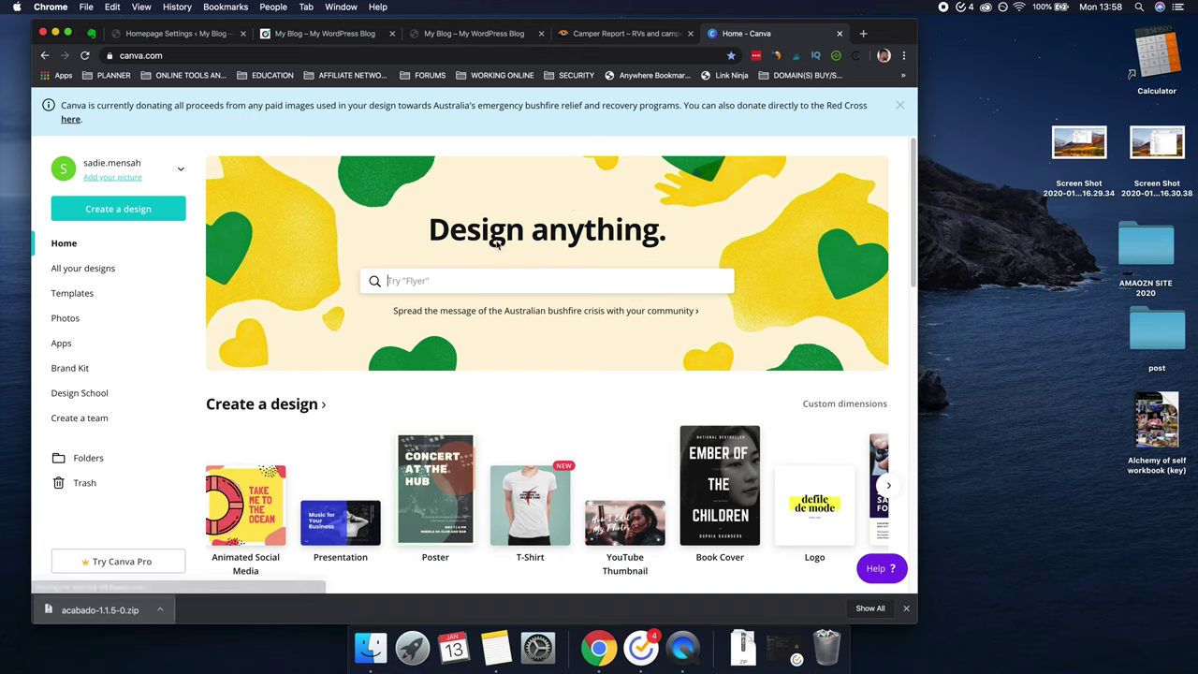
Create a custom-size Canva design of 1200 × 400 px.
{"action": "left_click", "coordinate": [118, 209]}
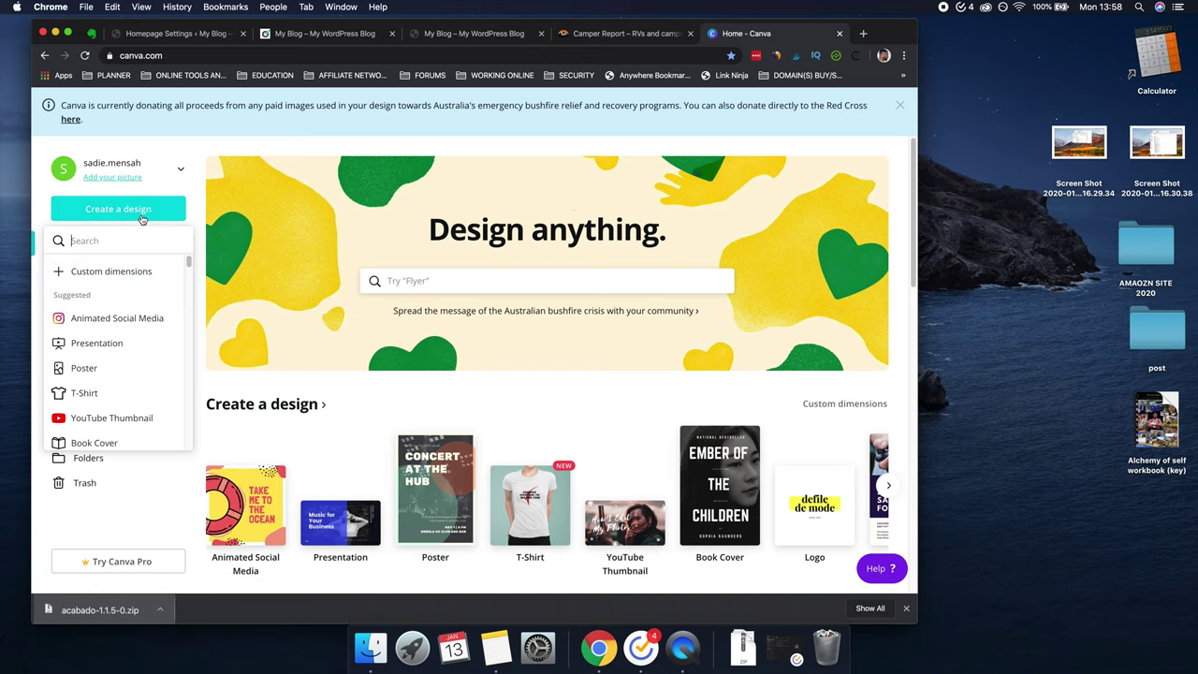
{"action": "left_click", "coordinate": [140, 275]}
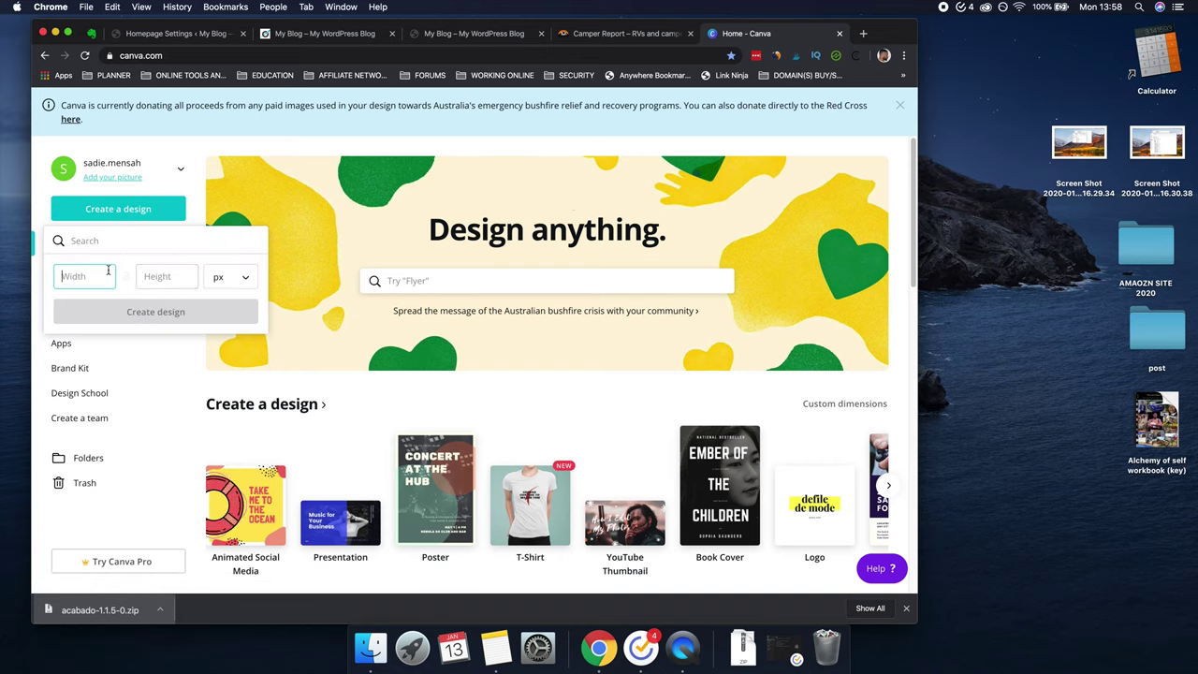
{"action": "type", "text": "1200"}
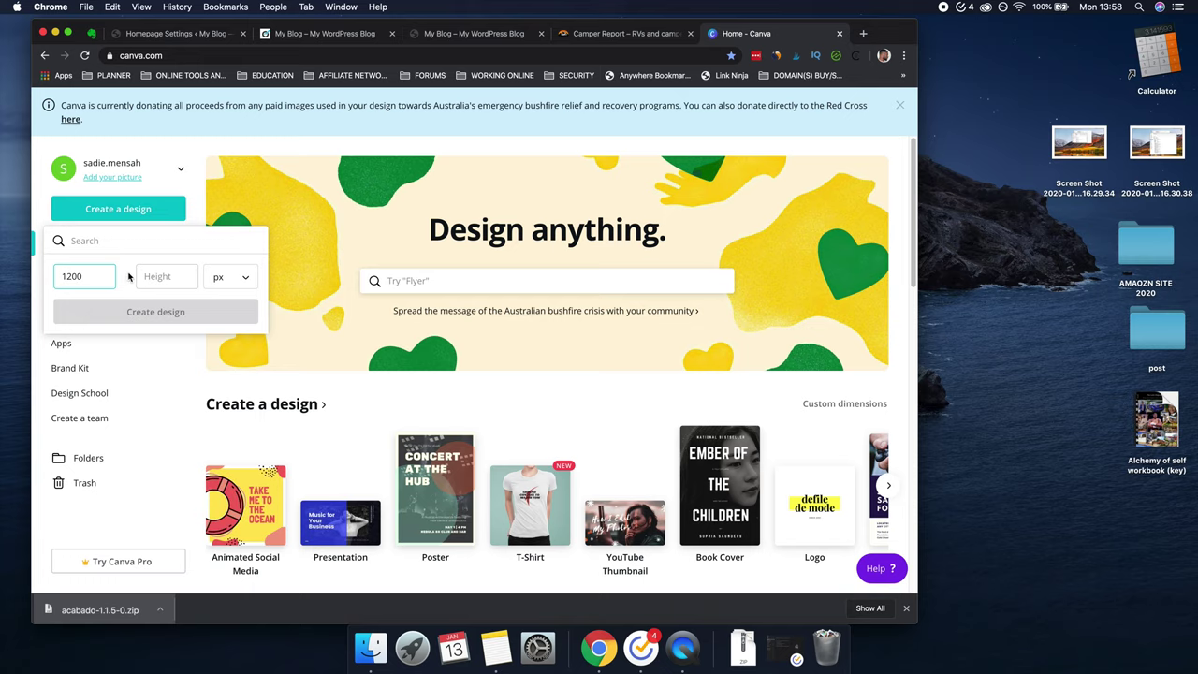
{"action": "left_click", "coordinate": [147, 275]}
{"action": "type", "text": "400"}
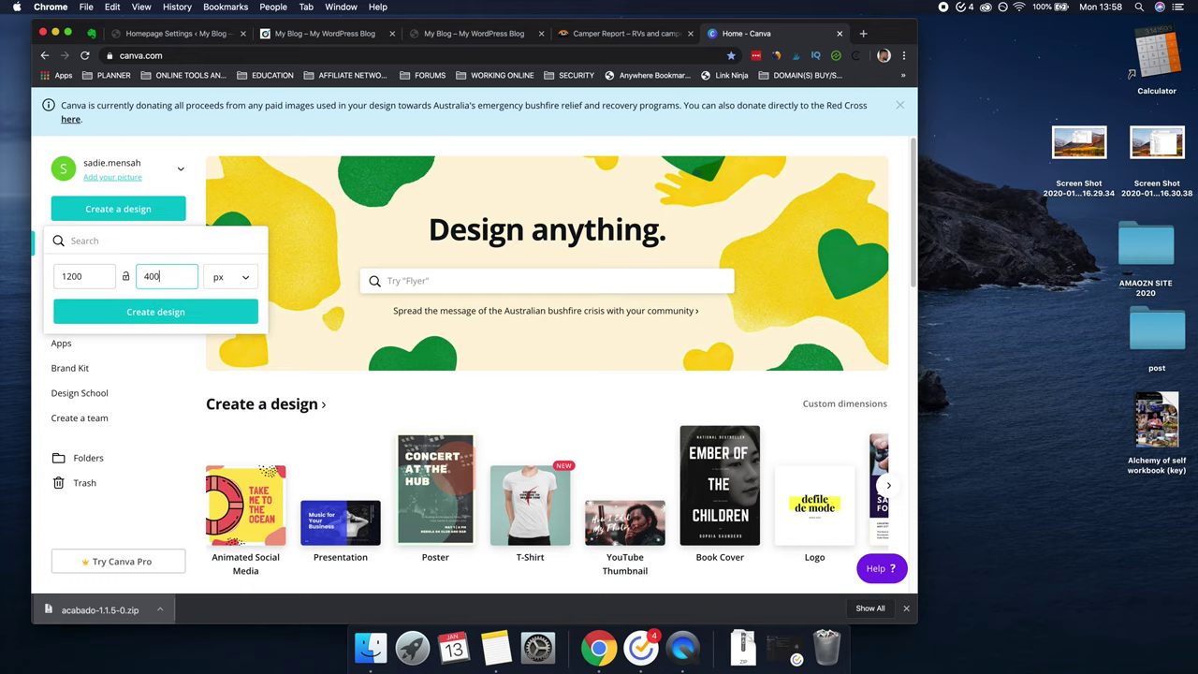
{"action": "left_click", "coordinate": [168, 314]}
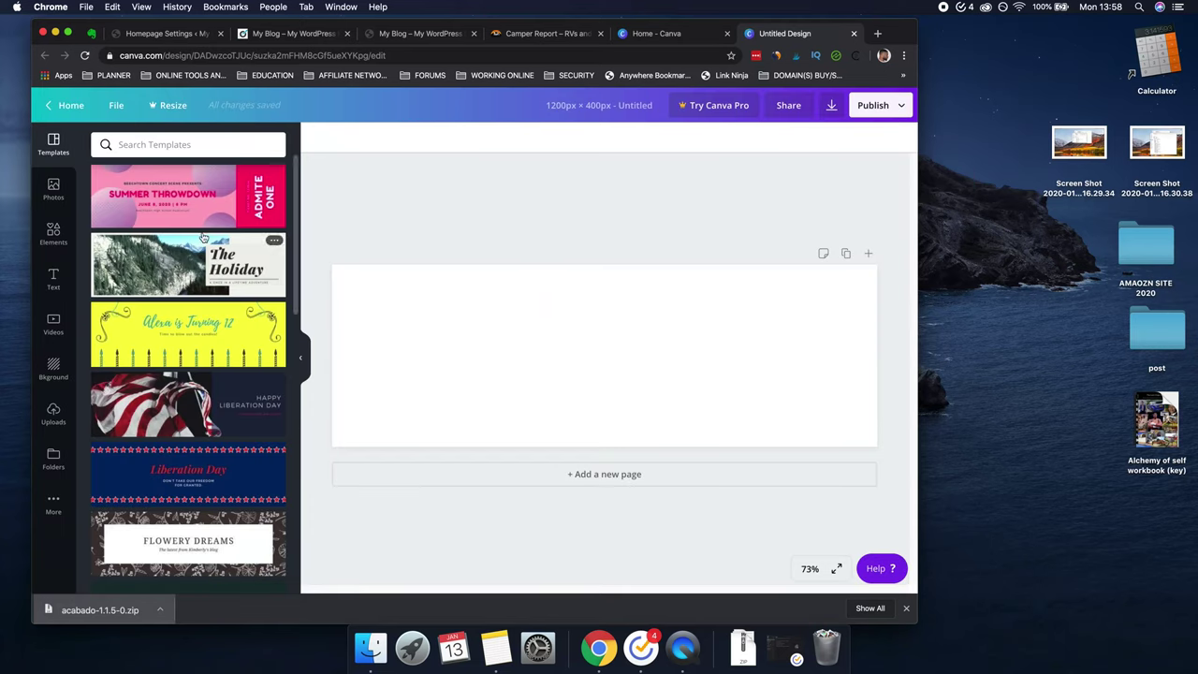
Apply The Holiday template and check what a JPG download would cost.
{"action": "left_click", "coordinate": [185, 249]}
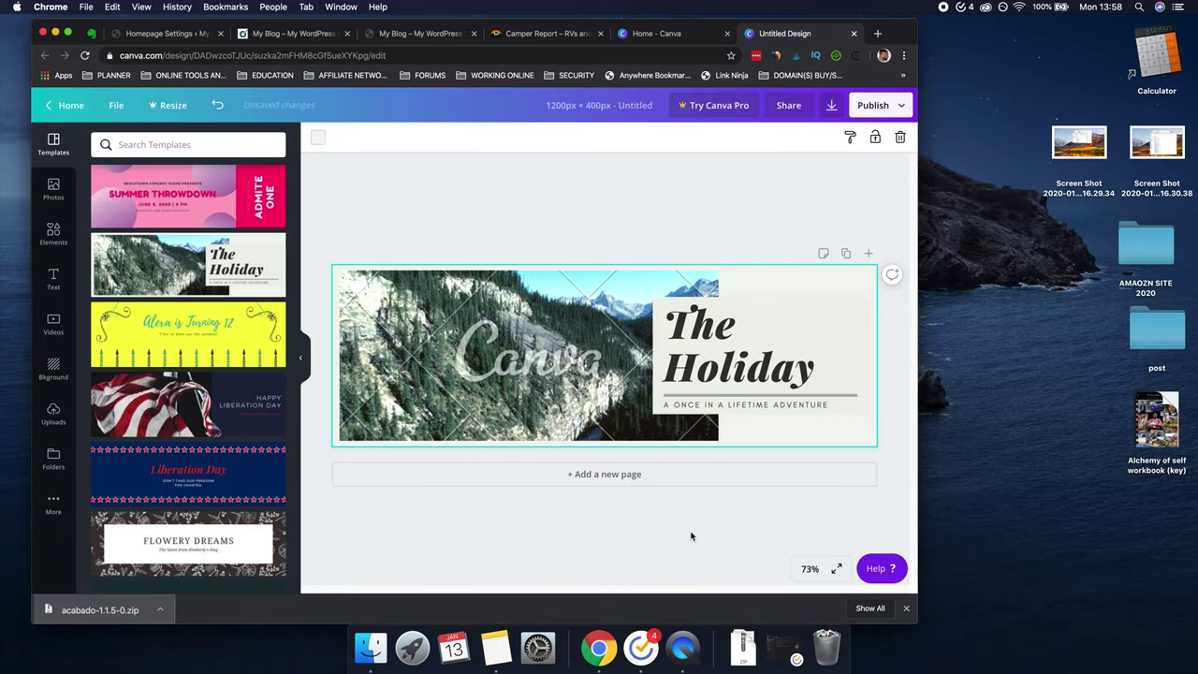
{"action": "left_click", "coordinate": [832, 106]}
{"action": "left_click", "coordinate": [812, 193]}
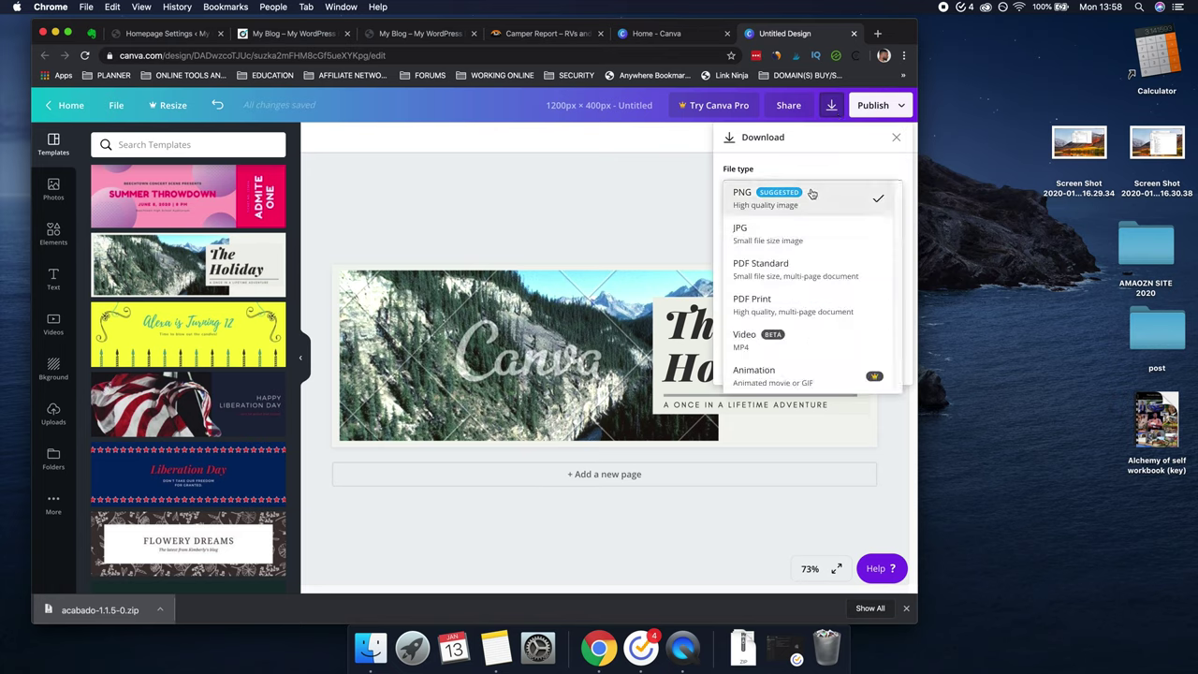
{"action": "left_click", "coordinate": [798, 234]}
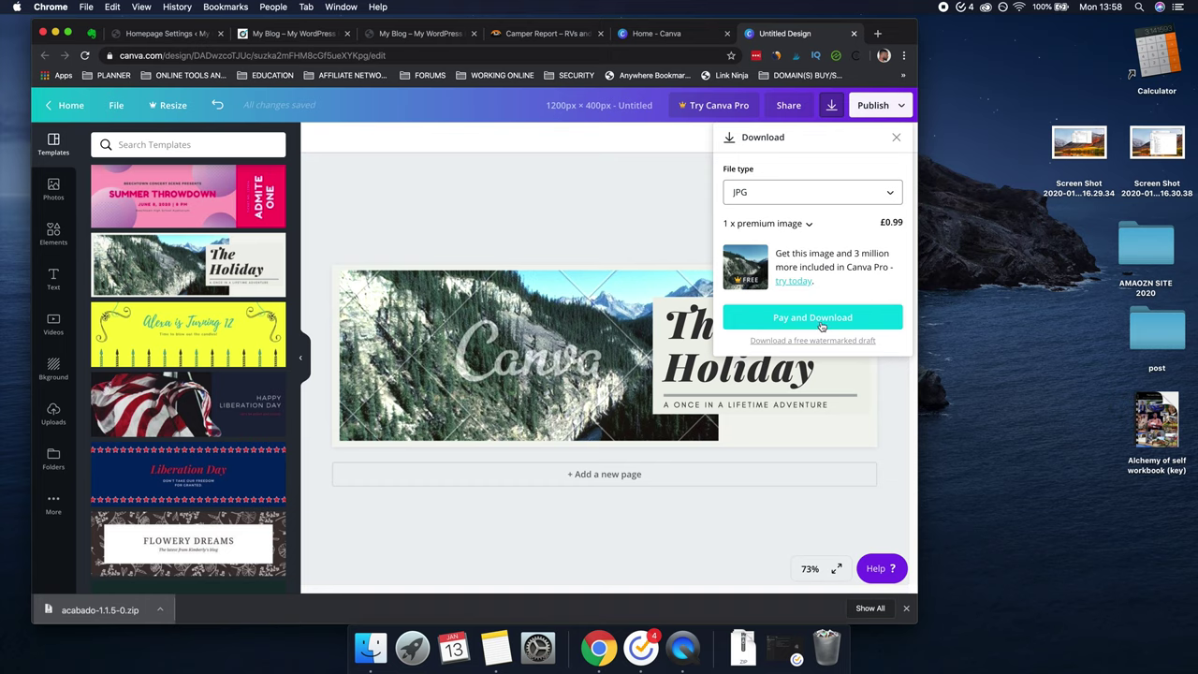
{"action": "left_click", "coordinate": [812, 225]}
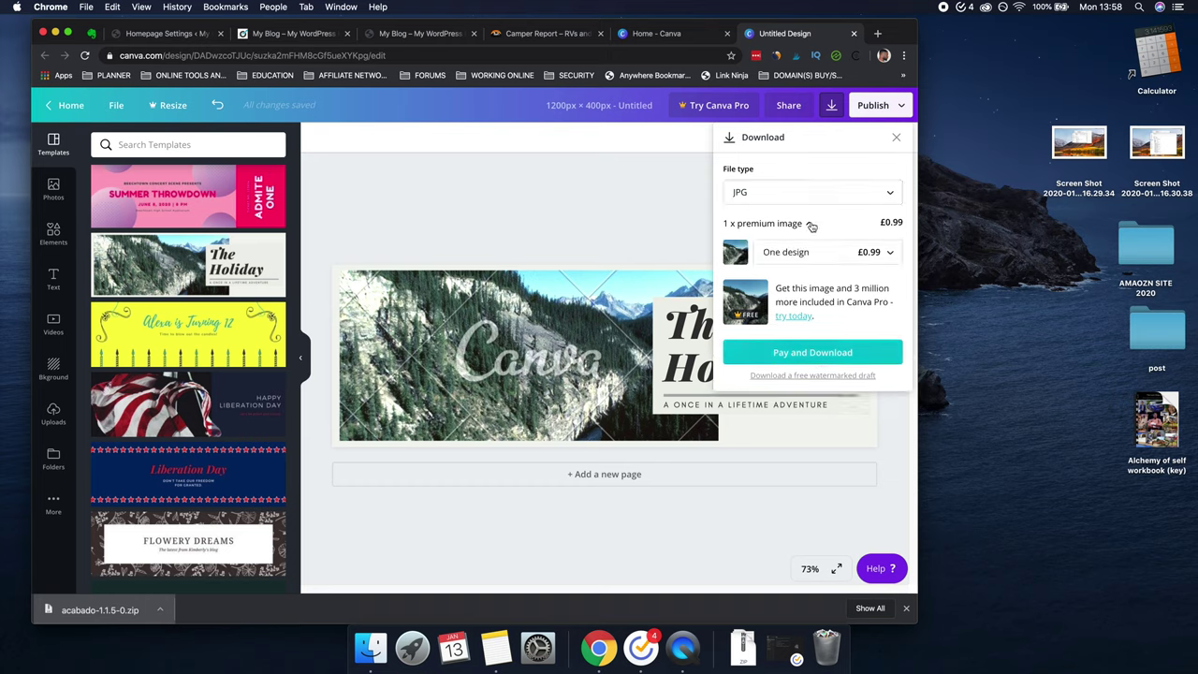
Delete the template's premium mountain background photo.
{"action": "left_click", "coordinate": [520, 304]}
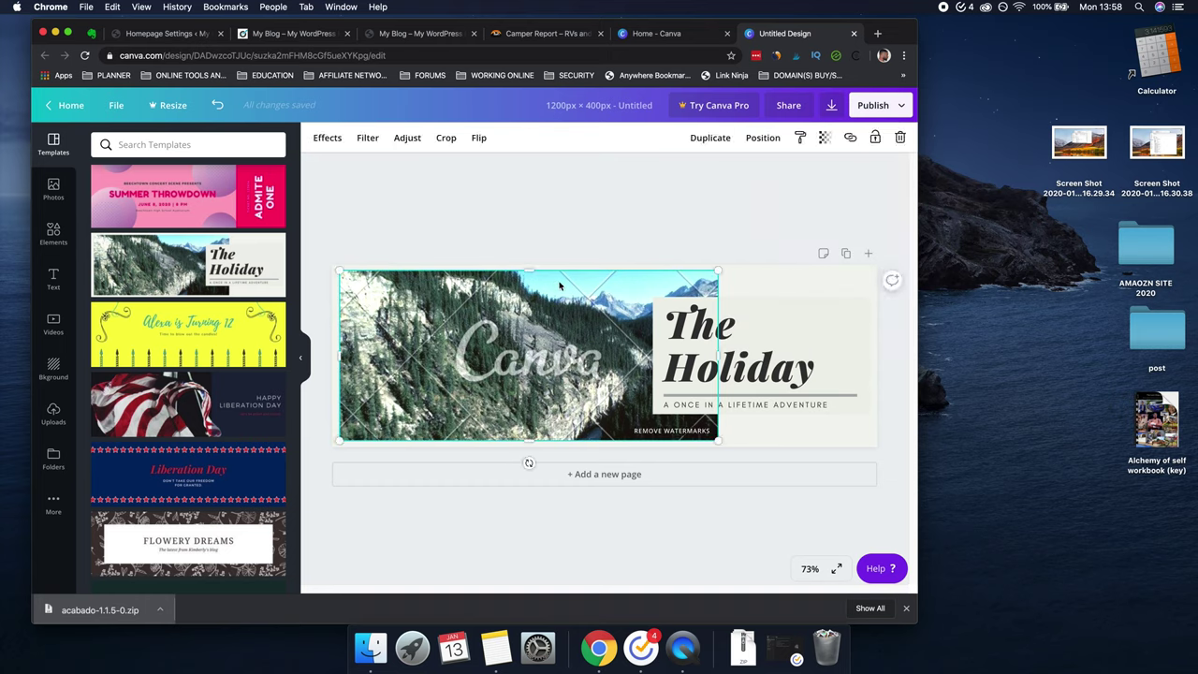
{"action": "key", "text": "Delete"}
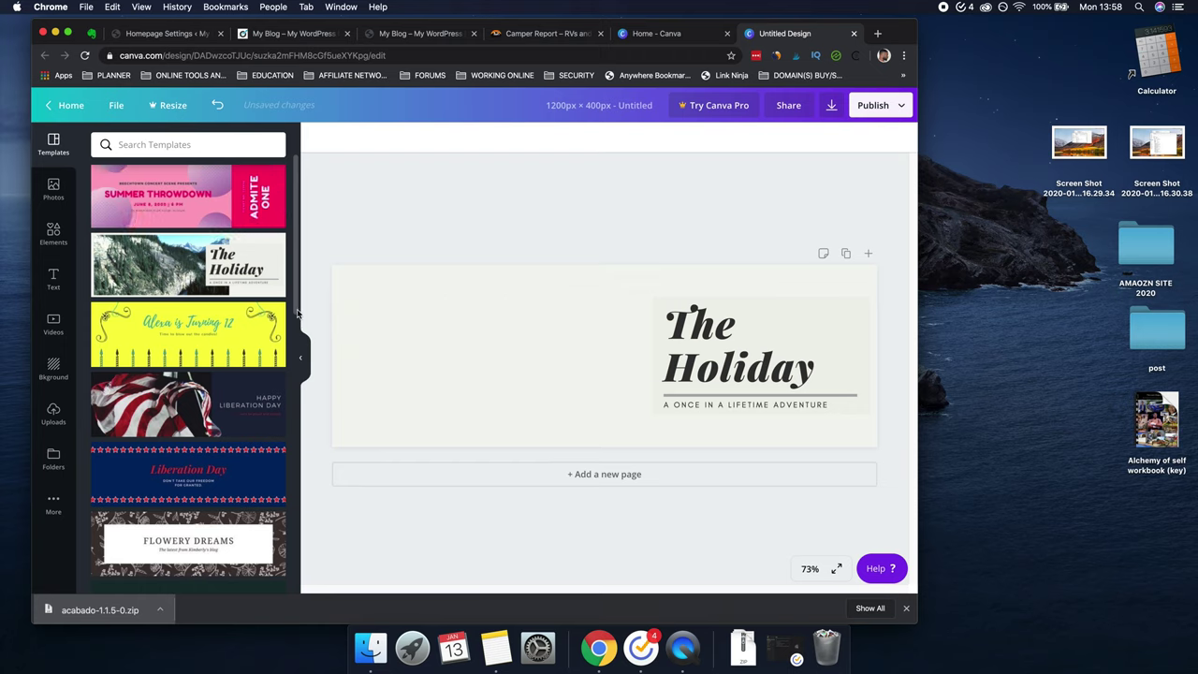
{"action": "scroll", "coordinate": [267, 224], "scroll_direction": "down", "scroll_amount": 10}
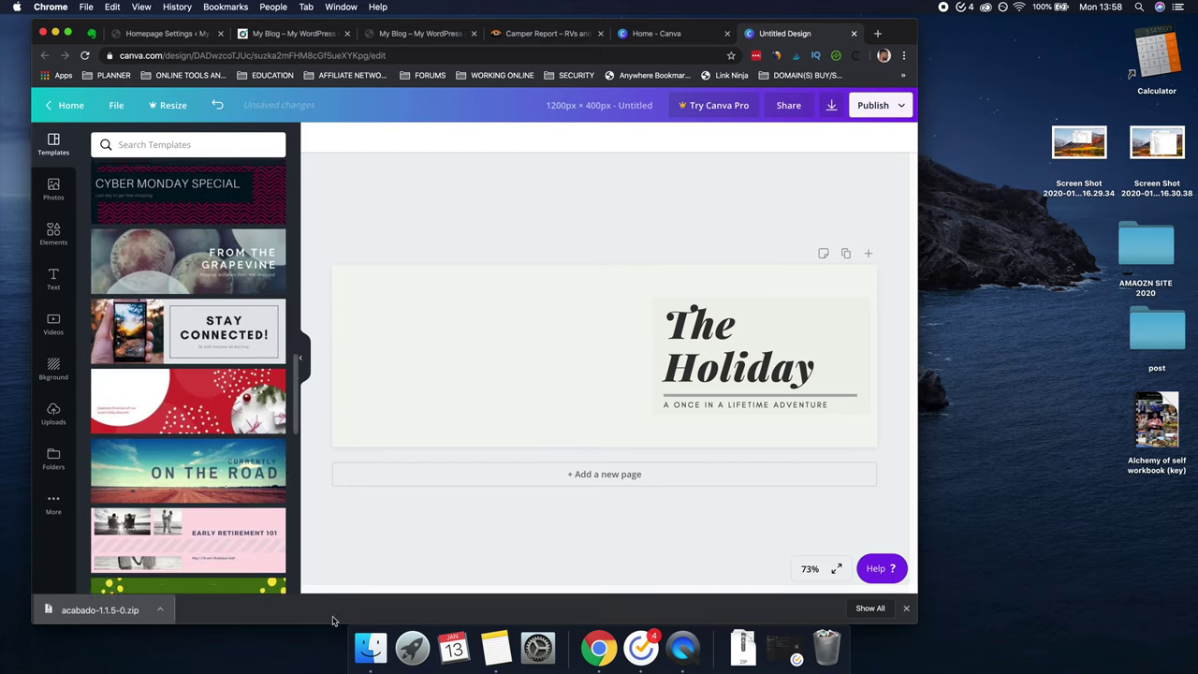
Place the uploaded crowd-of-shoppers photo on the banner and stretch it to fill the page.
{"action": "left_click", "coordinate": [56, 414]}
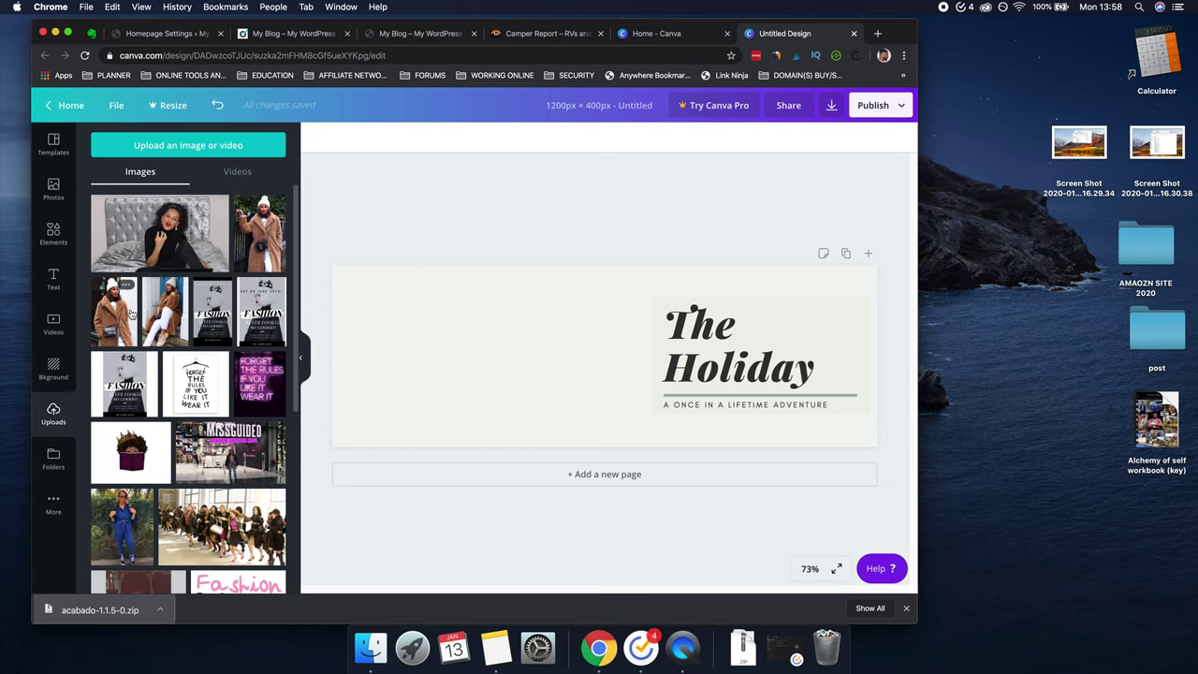
{"action": "scroll", "coordinate": [167, 468], "scroll_direction": "down", "scroll_amount": 1}
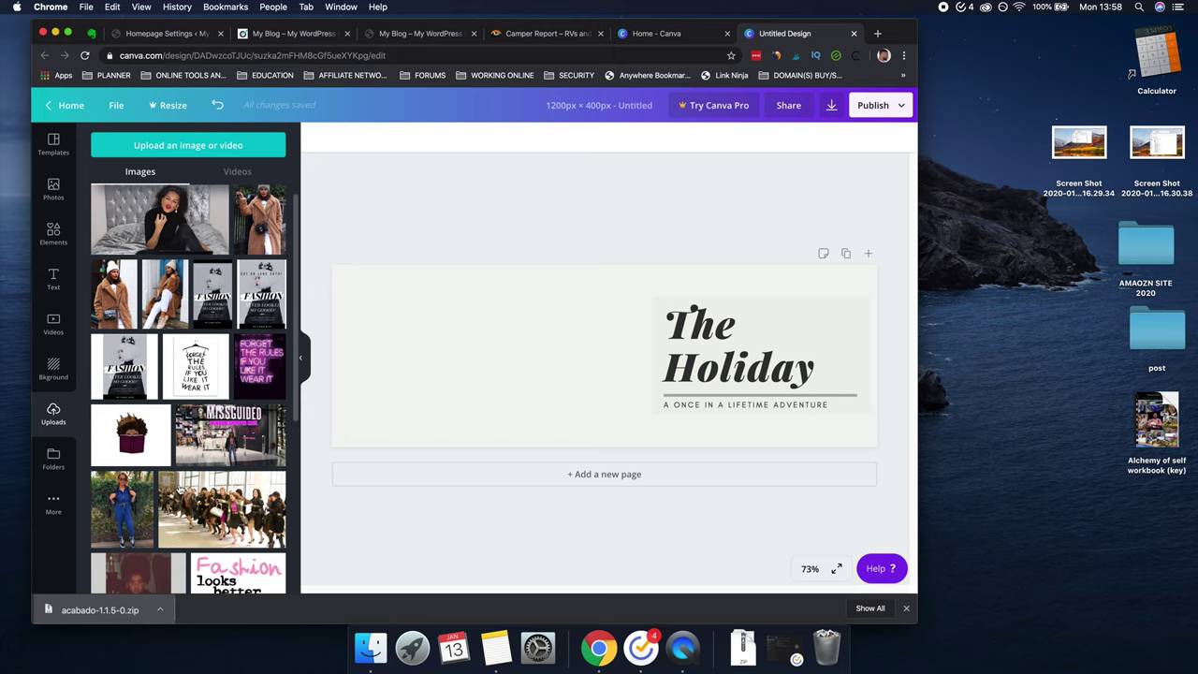
{"action": "left_click_drag", "start_coordinate": [218, 524], "coordinate": [443, 369]}
{"action": "left_click_drag", "start_coordinate": [565, 334], "coordinate": [883, 378]}
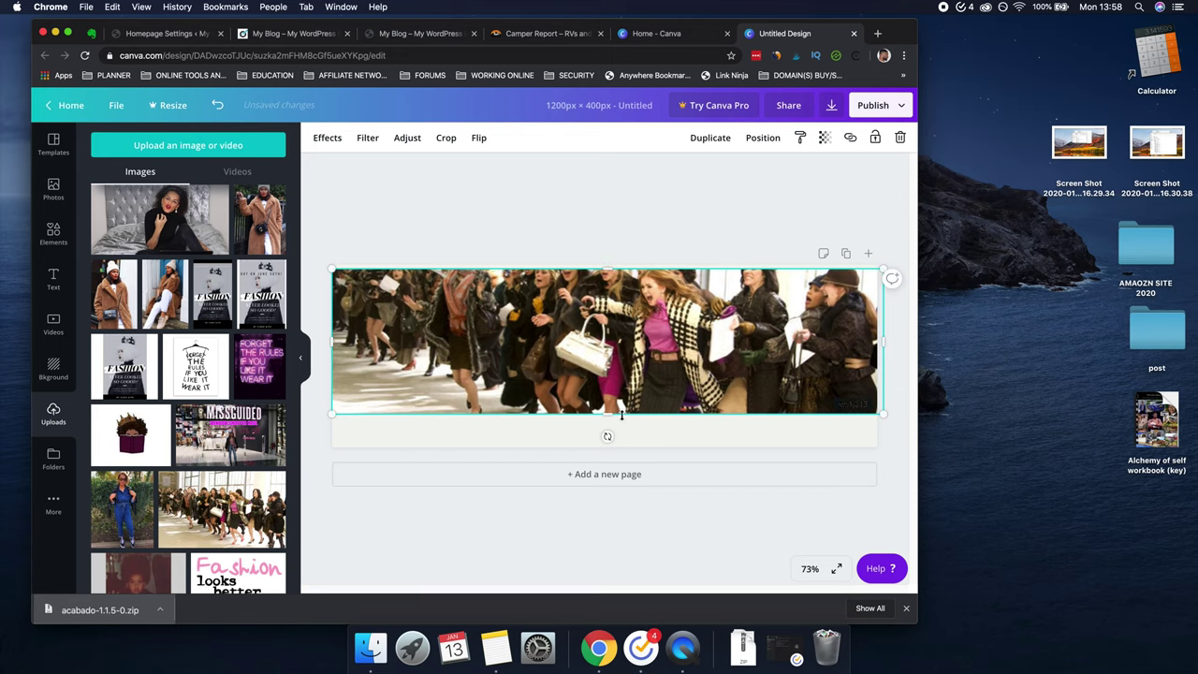
{"action": "left_click_drag", "start_coordinate": [622, 414], "coordinate": [622, 446]}
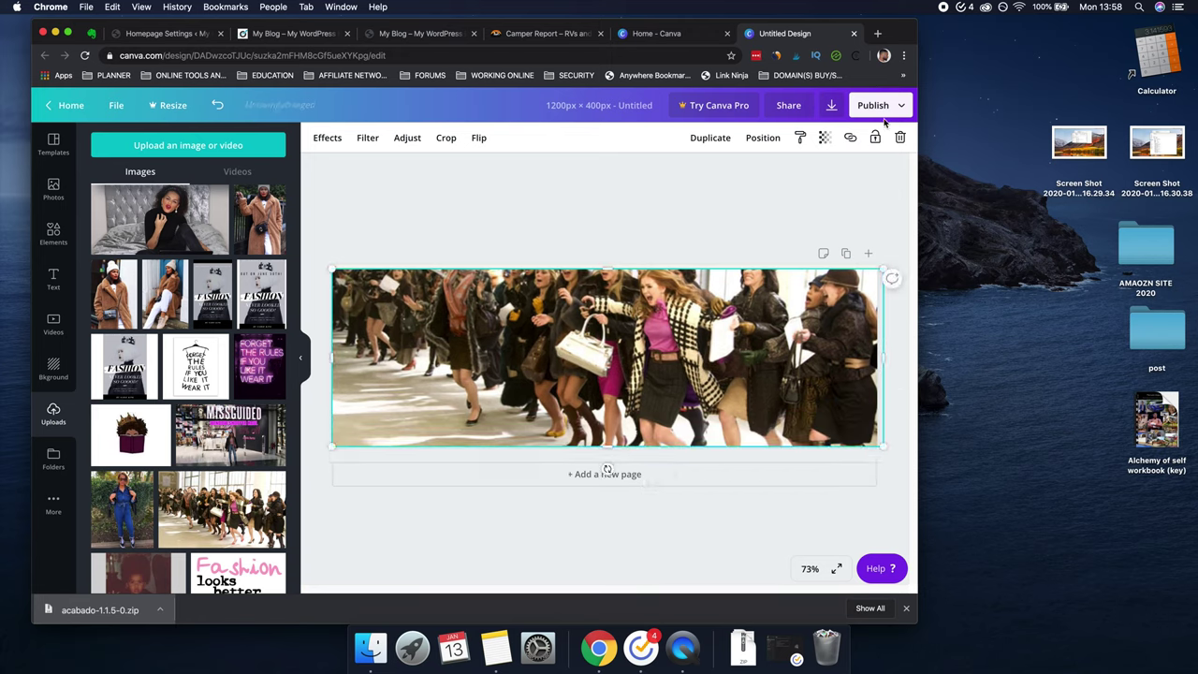
Download the banner as a JPG, dismissing the Canva Pro offer.
{"action": "left_click", "coordinate": [831, 107]}
{"action": "left_click", "coordinate": [788, 198]}
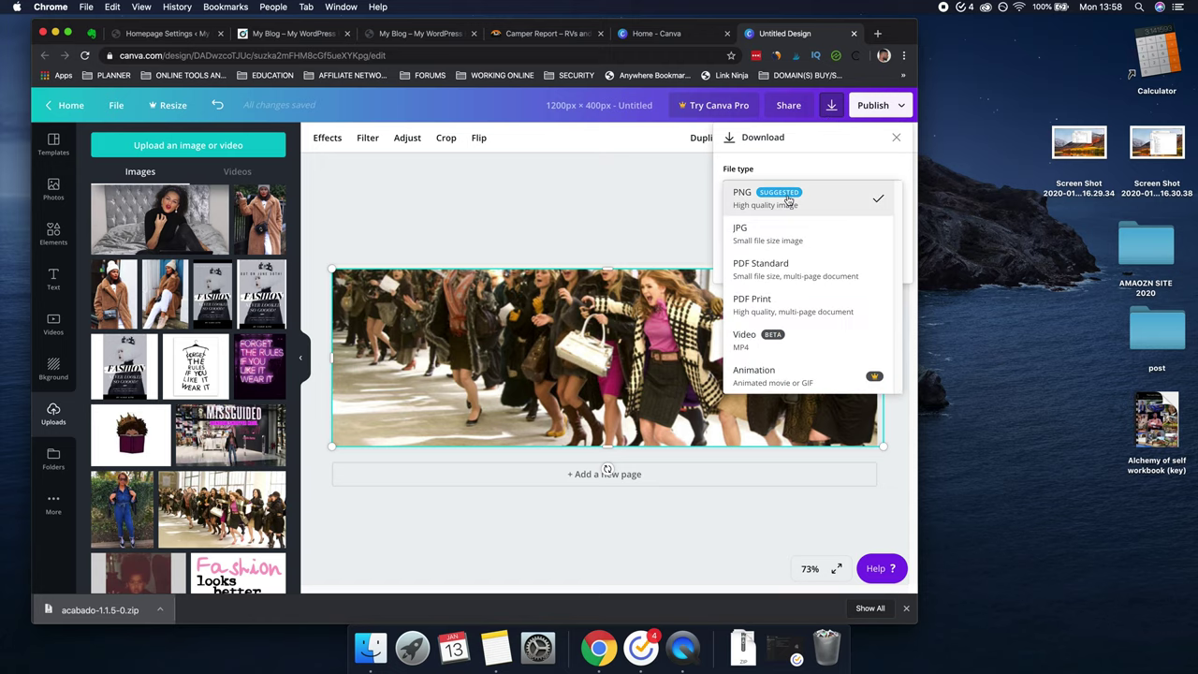
{"action": "left_click", "coordinate": [768, 232]}
{"action": "left_click", "coordinate": [812, 231]}
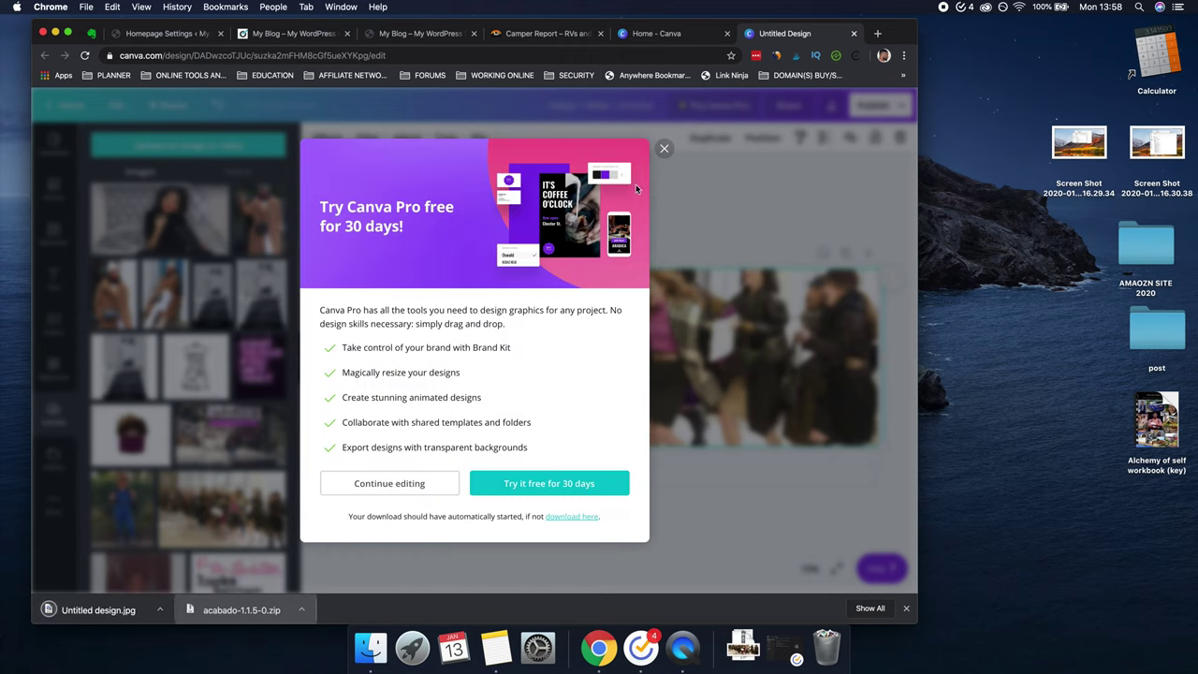
{"action": "left_click", "coordinate": [665, 149]}
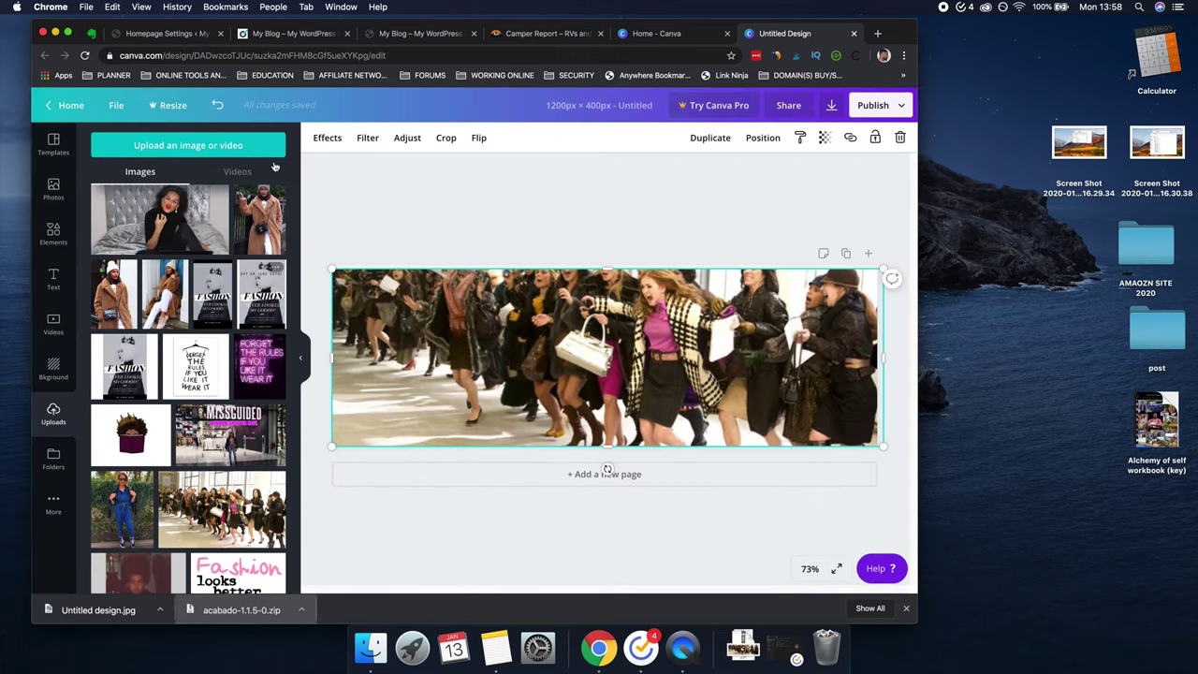
{"action": "left_click", "coordinate": [309, 36]}
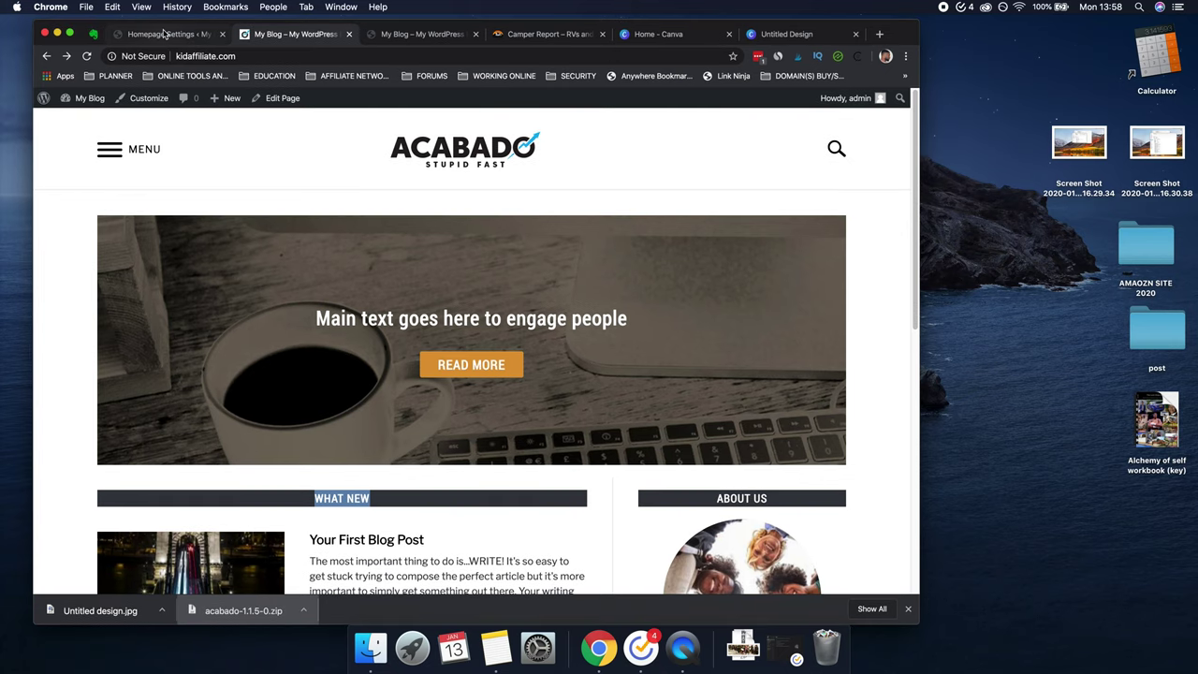
Upload the downloaded Canva JPG to the media library and select it as the Hero Image.
{"action": "left_click", "coordinate": [164, 33]}
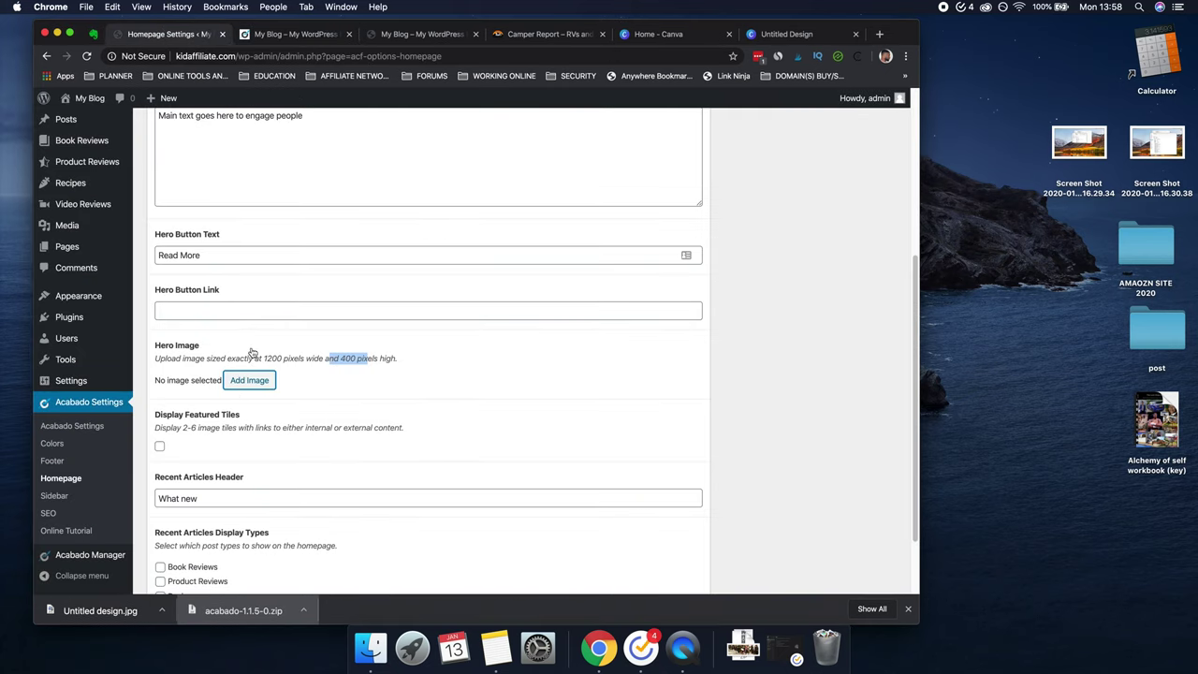
{"action": "left_click", "coordinate": [249, 381]}
{"action": "left_click_drag", "start_coordinate": [103, 610], "coordinate": [475, 393]}
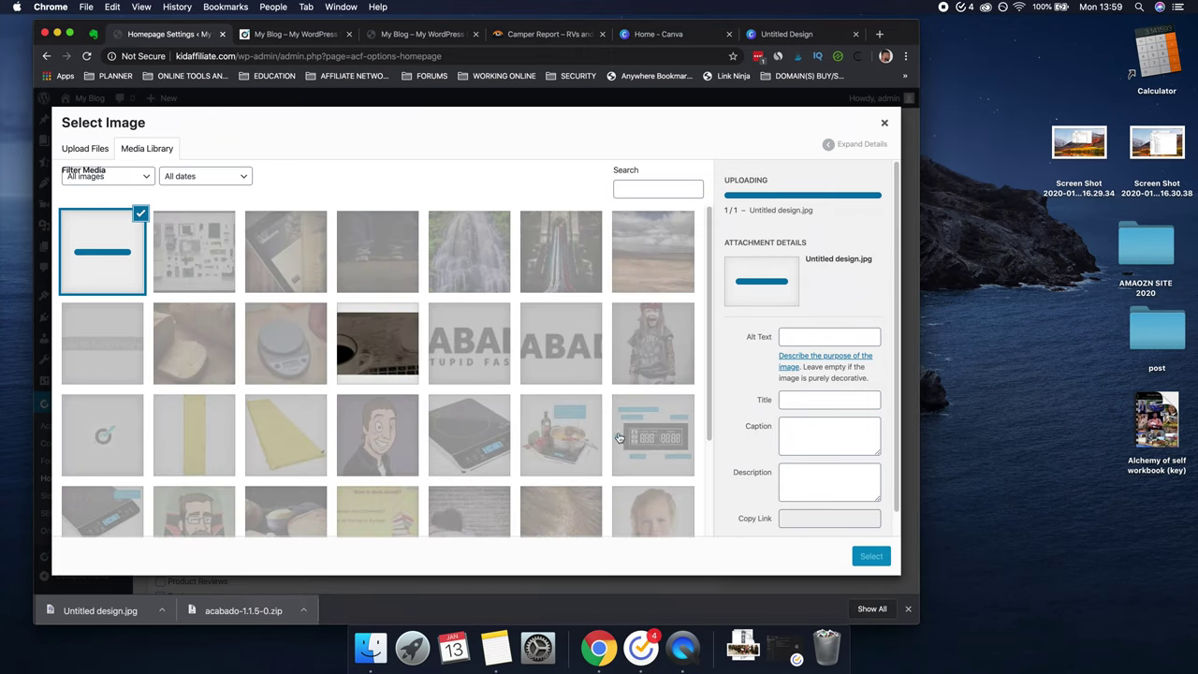
{"action": "scroll", "coordinate": [619, 438], "scroll_direction": "down", "scroll_amount": 3}
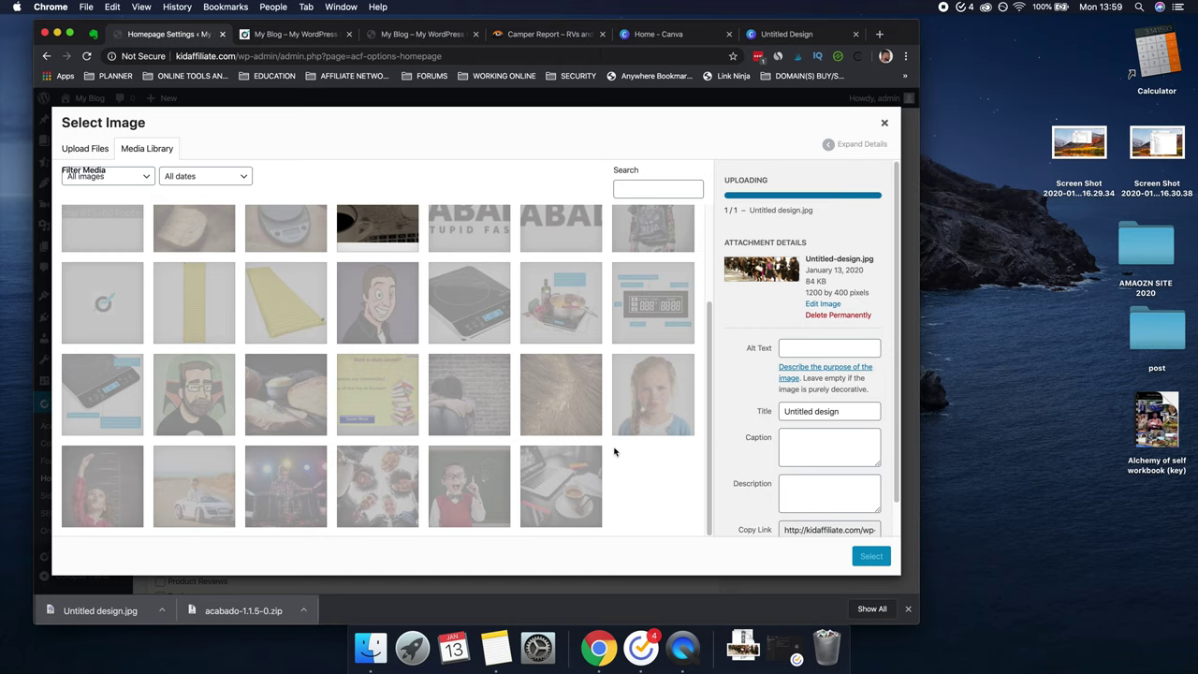
{"action": "scroll", "coordinate": [613, 453], "scroll_direction": "up", "scroll_amount": 3}
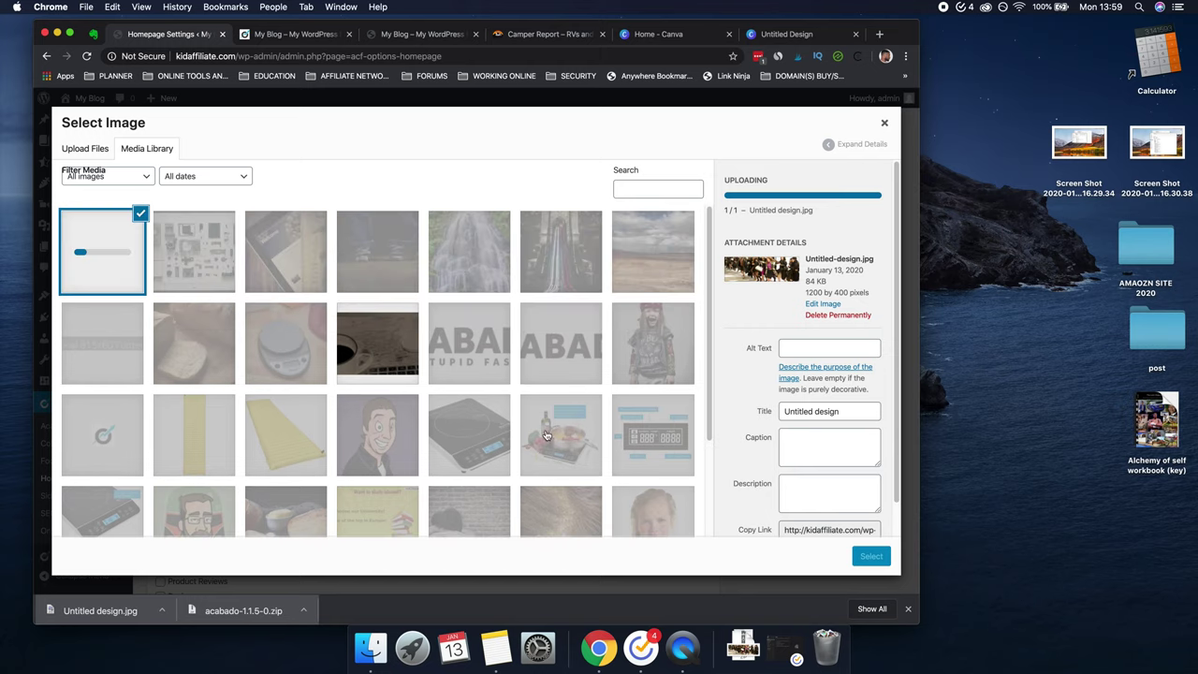
{"action": "left_click", "coordinate": [173, 234]}
{"action": "left_click", "coordinate": [112, 249]}
{"action": "left_click", "coordinate": [866, 556]}
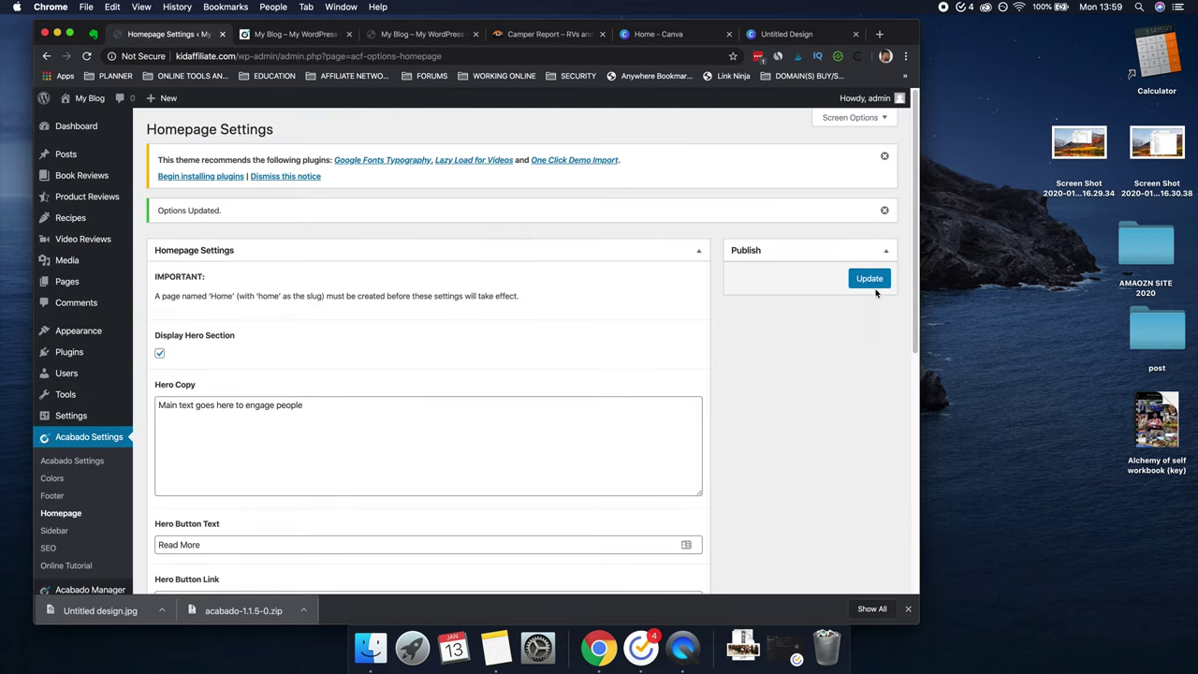
Save the homepage settings and reload the site to see the crowd photo behind the hero.
{"action": "left_click", "coordinate": [870, 280]}
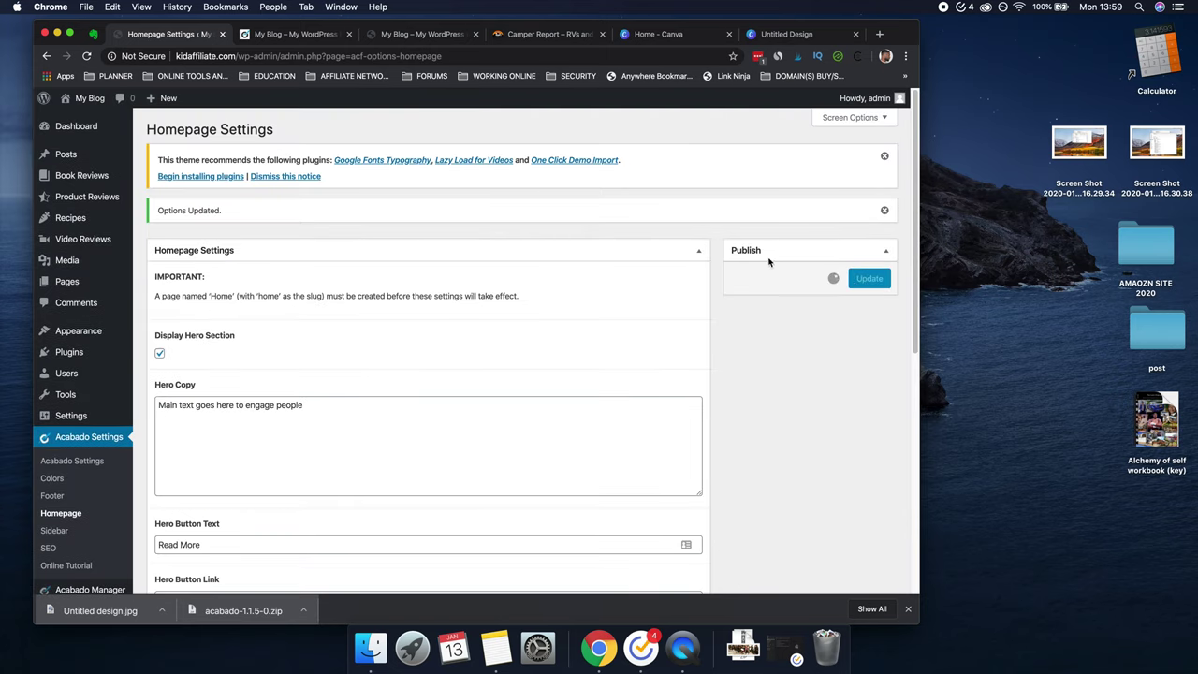
{"action": "left_click", "coordinate": [293, 34]}
{"action": "left_click", "coordinate": [86, 56]}
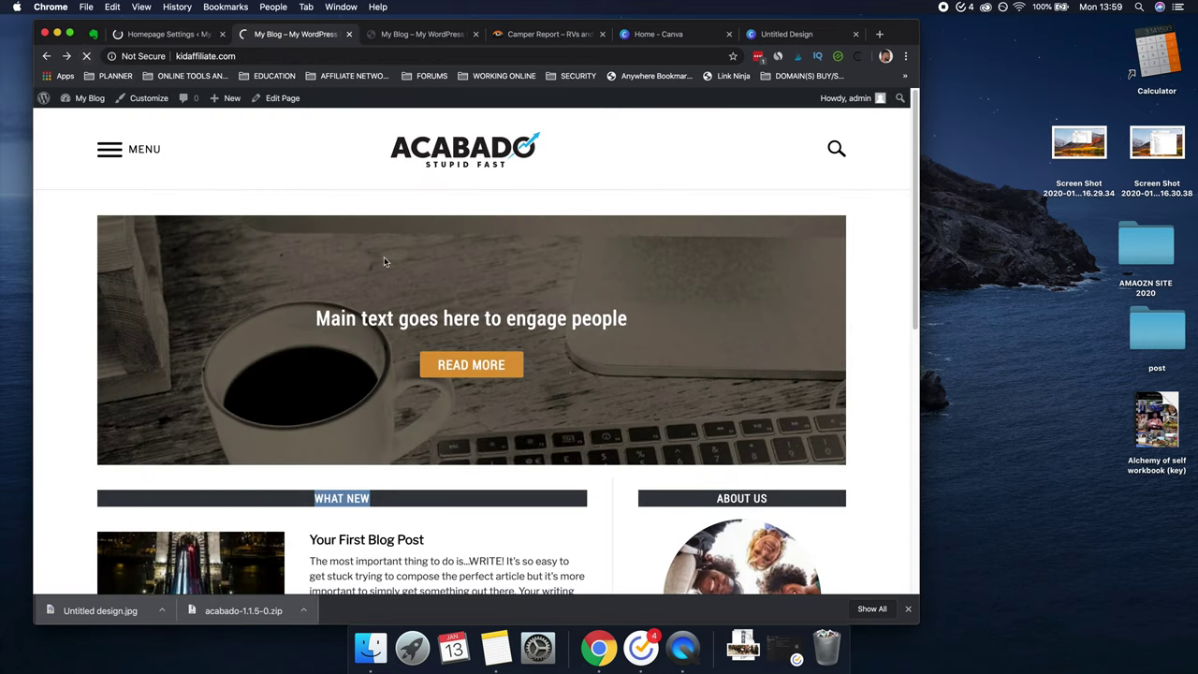
{"action": "scroll", "coordinate": [541, 456], "scroll_direction": "down", "scroll_amount": 1}
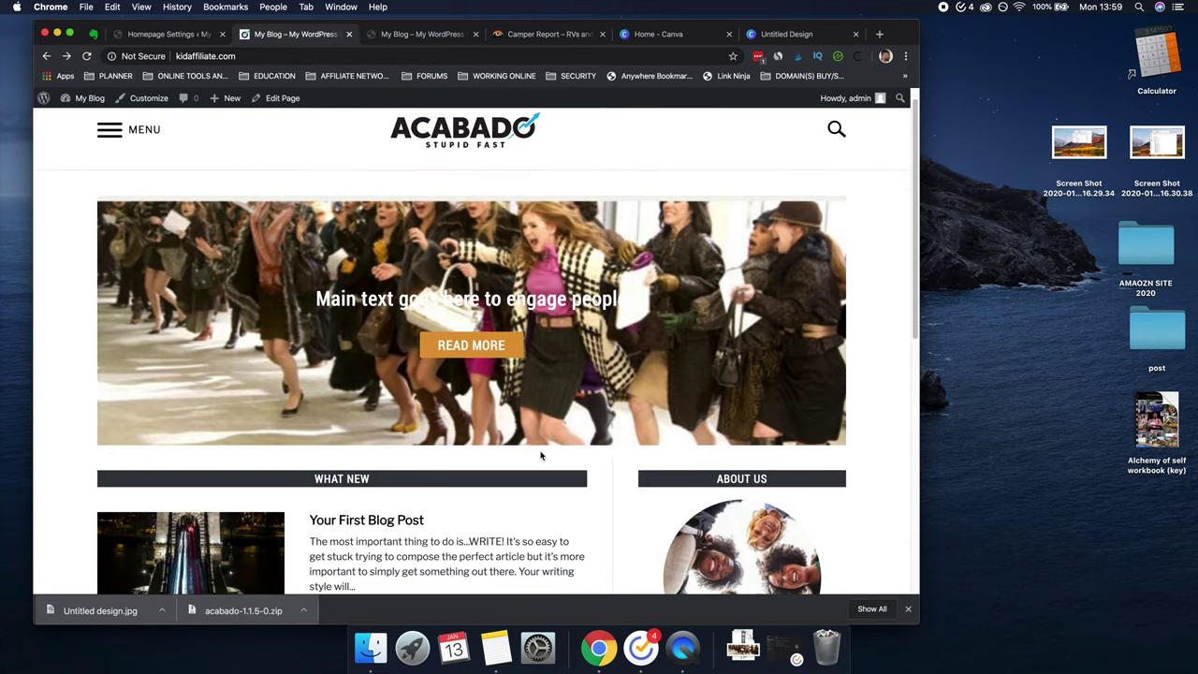
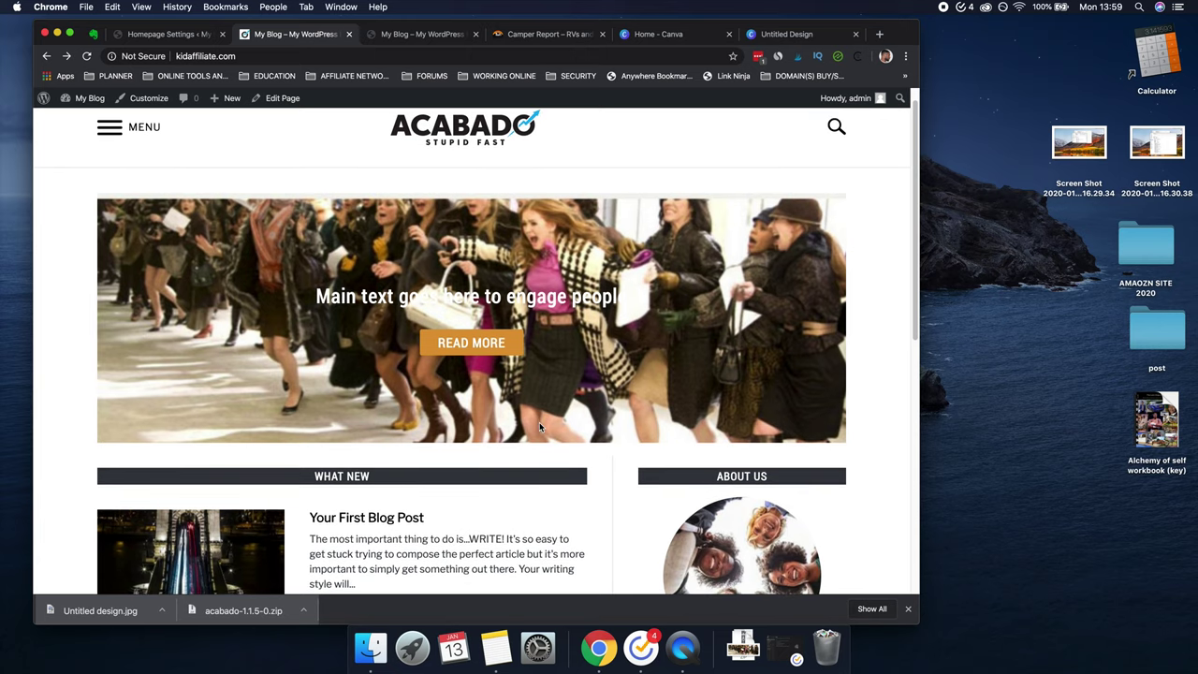
Check the new hero image on the live homepage, then go to Acabado Settings > Sidebar.
{"action": "scroll", "coordinate": [539, 422], "scroll_direction": "down", "scroll_amount": 1}
{"action": "scroll", "coordinate": [539, 426], "scroll_direction": "down", "scroll_amount": 1}
{"action": "left_click", "coordinate": [169, 35]}
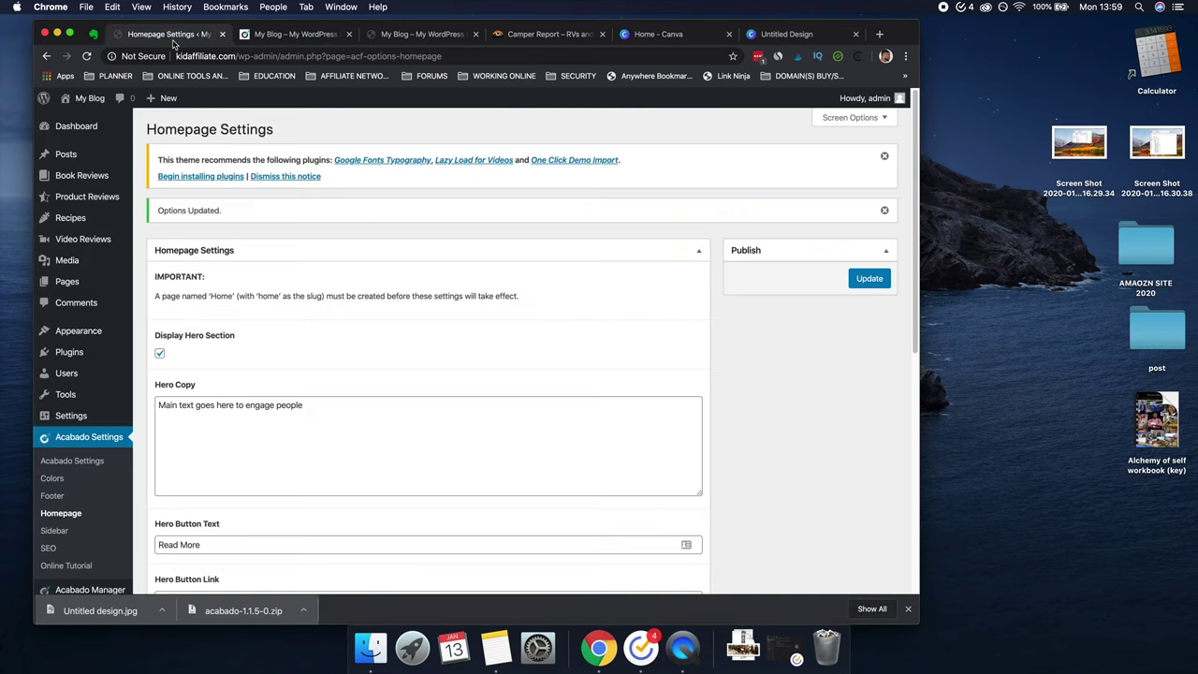
{"action": "left_click", "coordinate": [295, 35]}
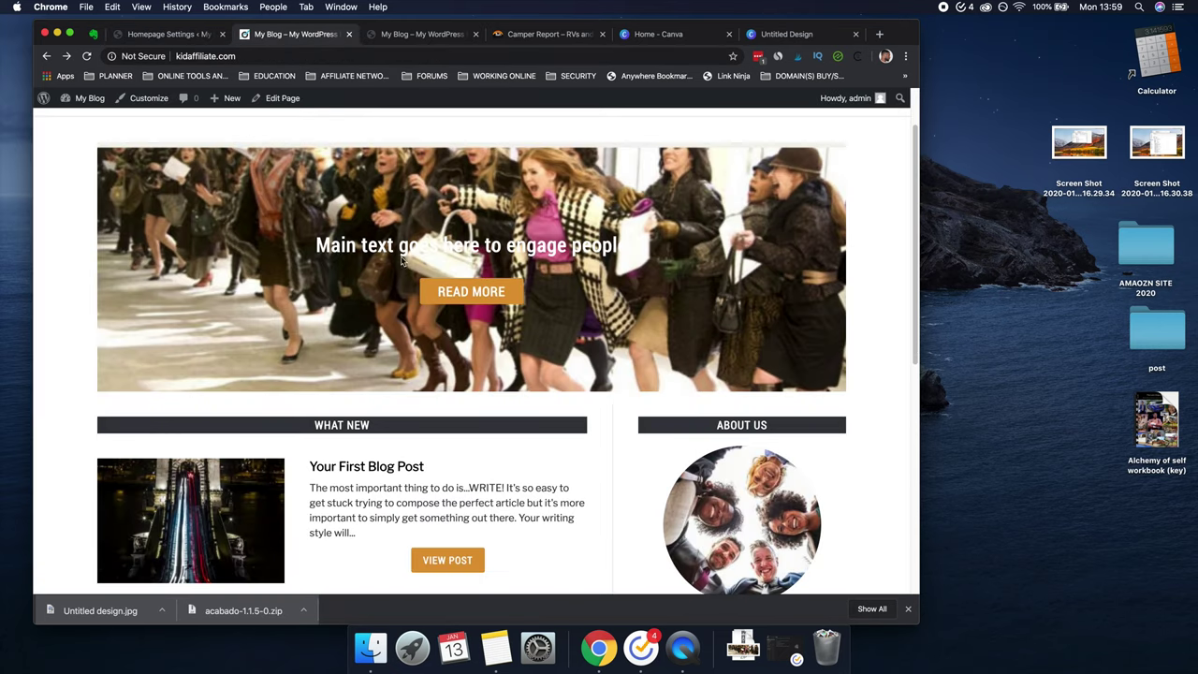
{"action": "left_click", "coordinate": [182, 35]}
{"action": "scroll", "coordinate": [348, 397], "scroll_direction": "down", "scroll_amount": 10}
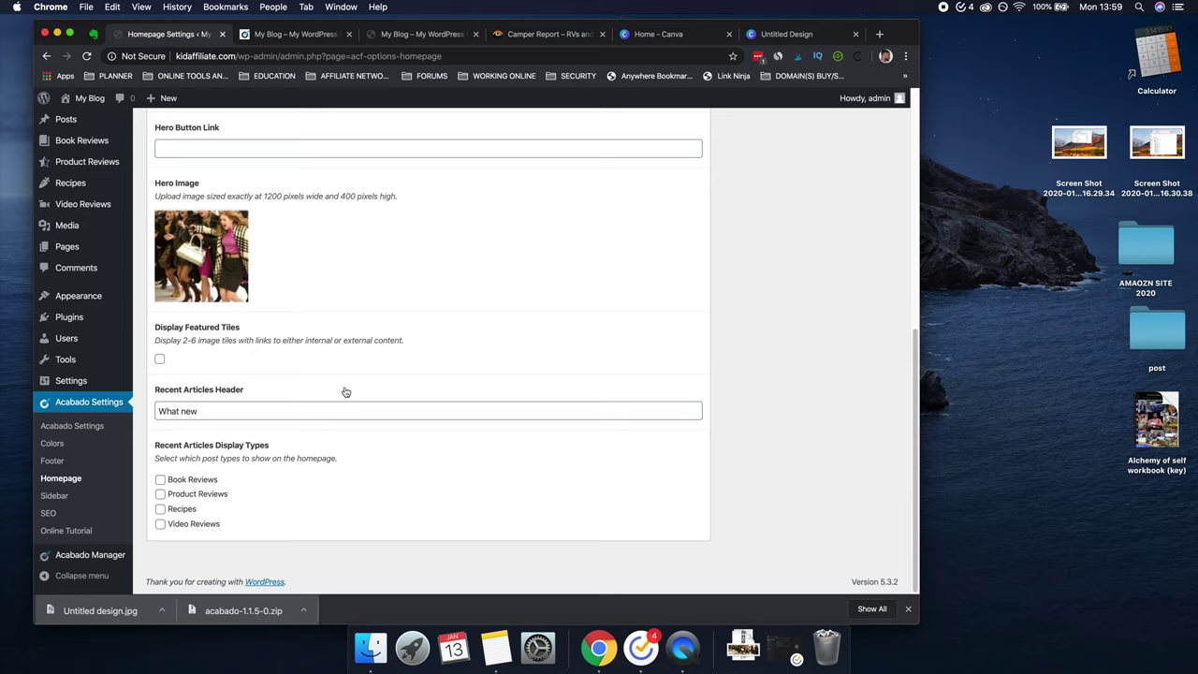
{"action": "scroll", "coordinate": [345, 394], "scroll_direction": "up", "scroll_amount": 2}
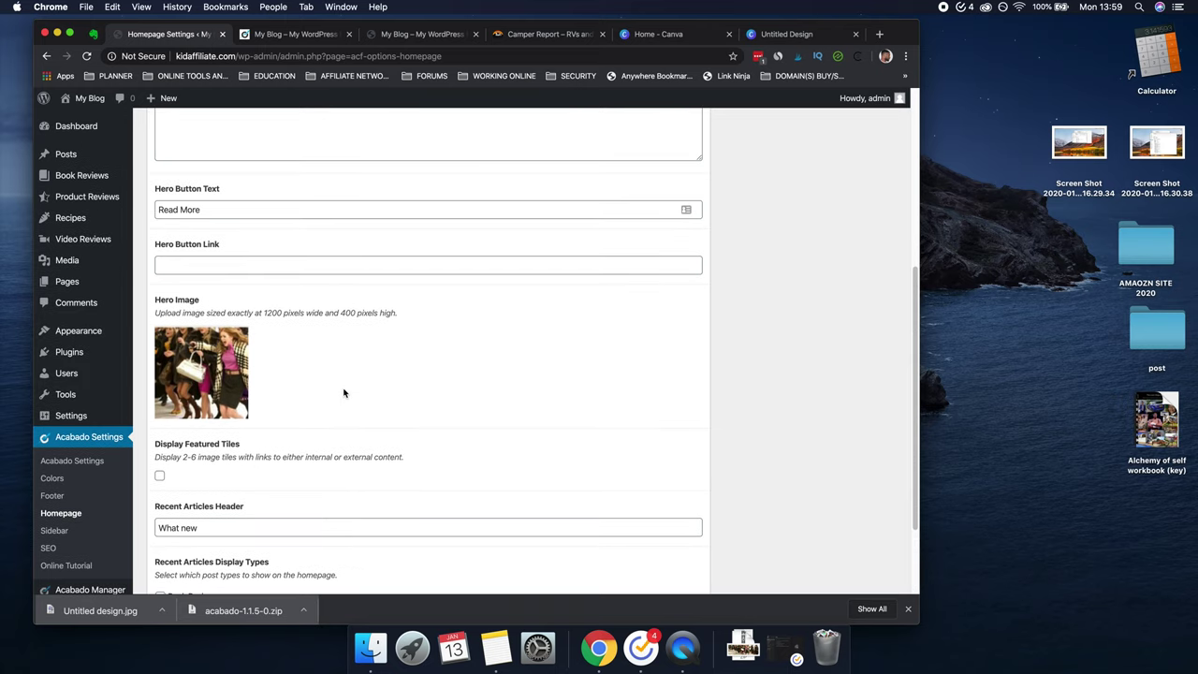
{"action": "left_click", "coordinate": [56, 530]}
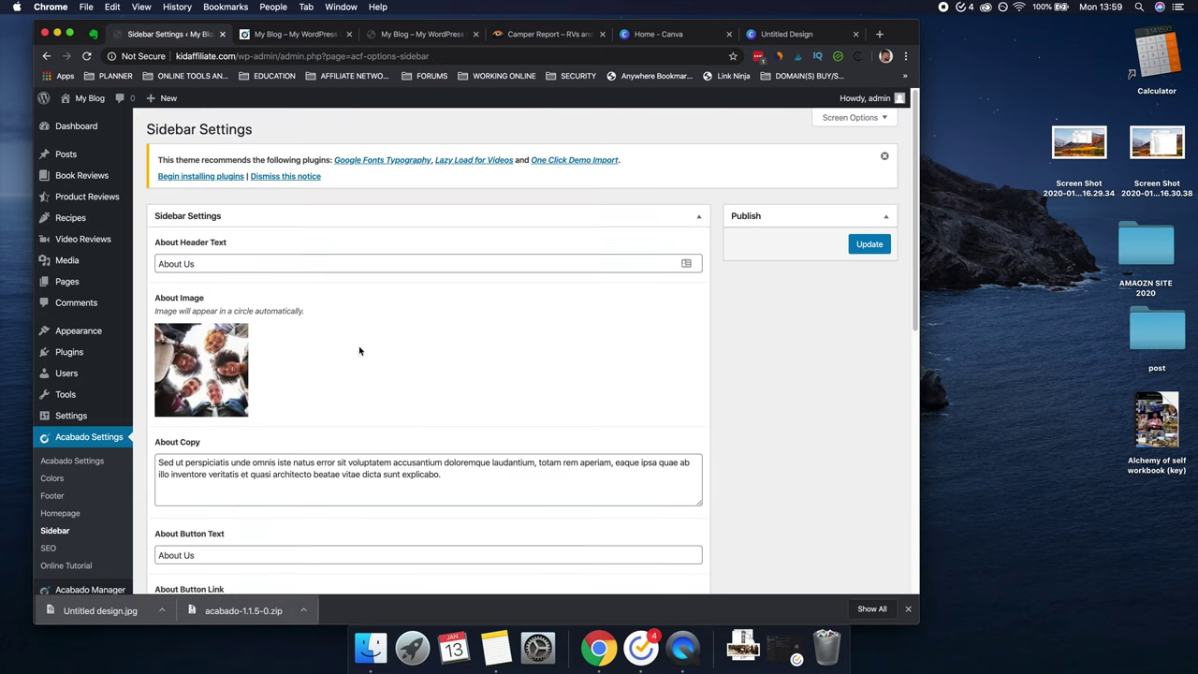
Delete 'Us' from the About Header Text after comparing with the live About Us sidebar.
{"action": "double_click", "coordinate": [268, 263]}
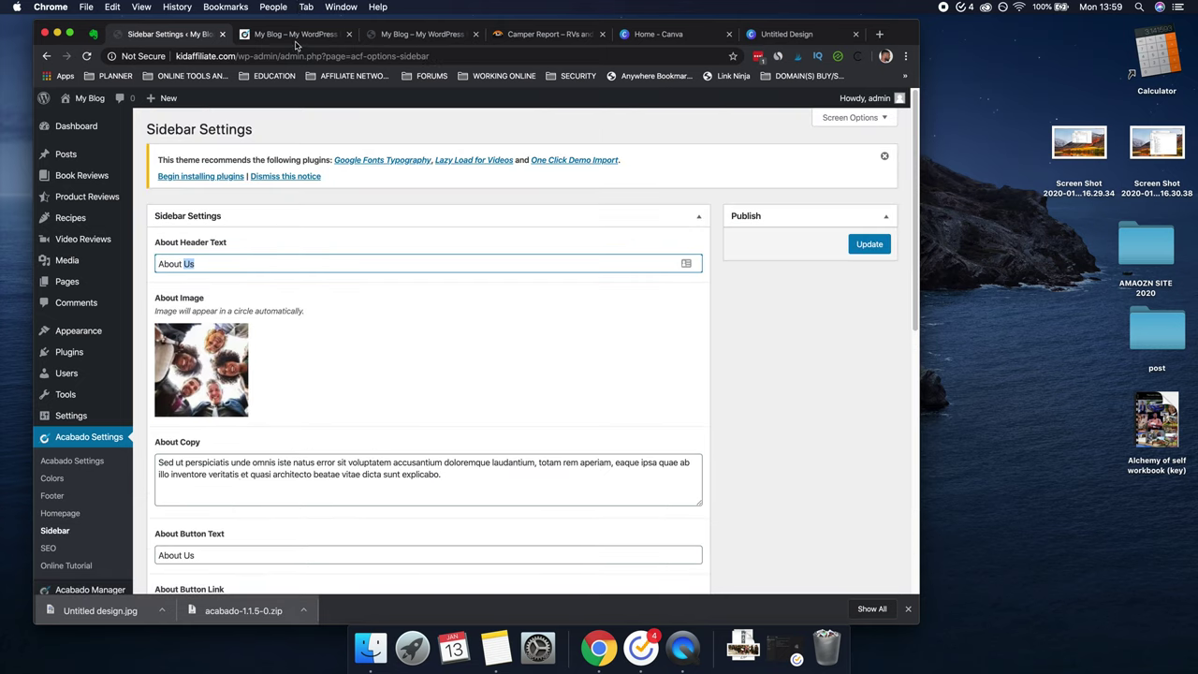
{"action": "left_click", "coordinate": [296, 43]}
{"action": "scroll", "coordinate": [692, 482], "scroll_direction": "down", "scroll_amount": 3}
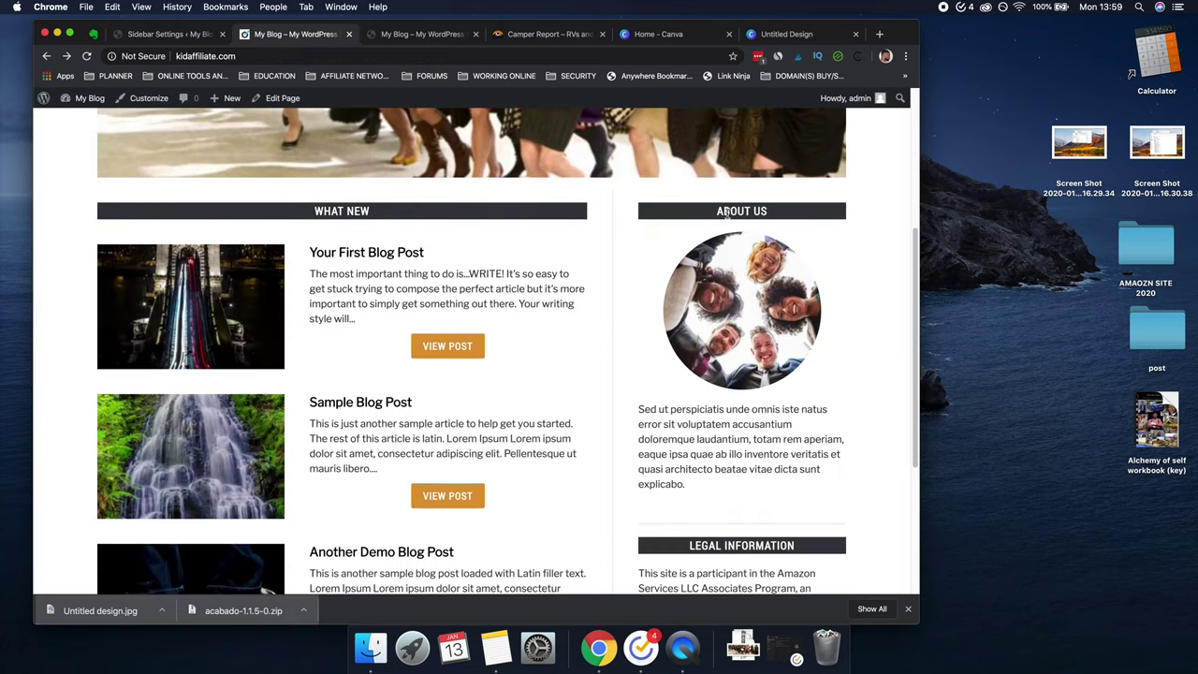
{"action": "left_click", "coordinate": [169, 34]}
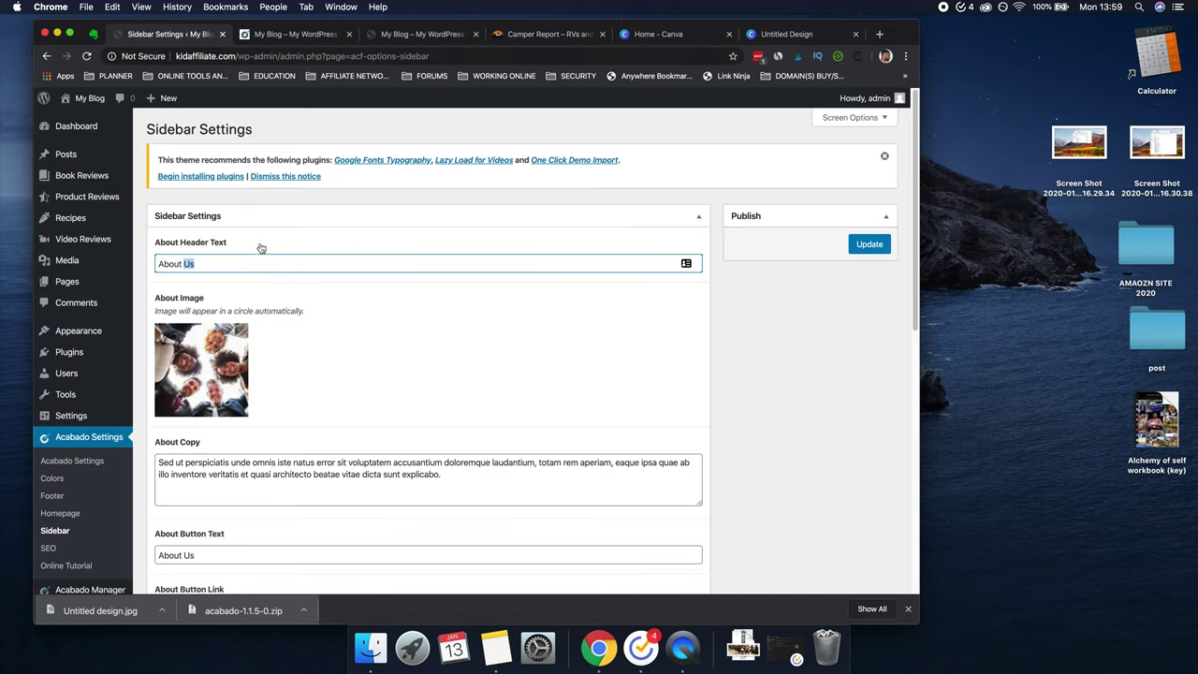
{"action": "left_click", "coordinate": [245, 255]}
{"action": "key", "text": "BackSpace"}
{"action": "key", "text": "BackSpace"}
Select the About image caption and About Copy text, checking them against the live front page.
{"action": "mouse_move", "coordinate": [252, 396]}
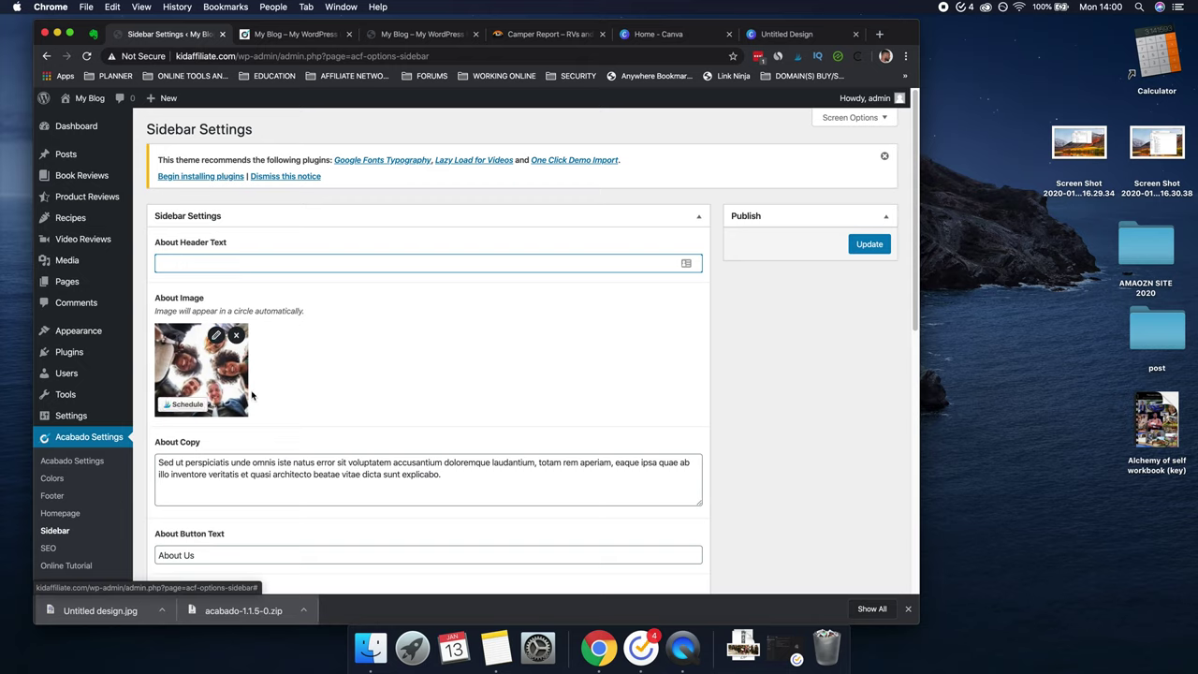
{"action": "scroll", "coordinate": [252, 396], "scroll_direction": "down", "scroll_amount": 2}
{"action": "left_click_drag", "start_coordinate": [200, 236], "coordinate": [303, 231]}
{"action": "left_click", "coordinate": [316, 40]}
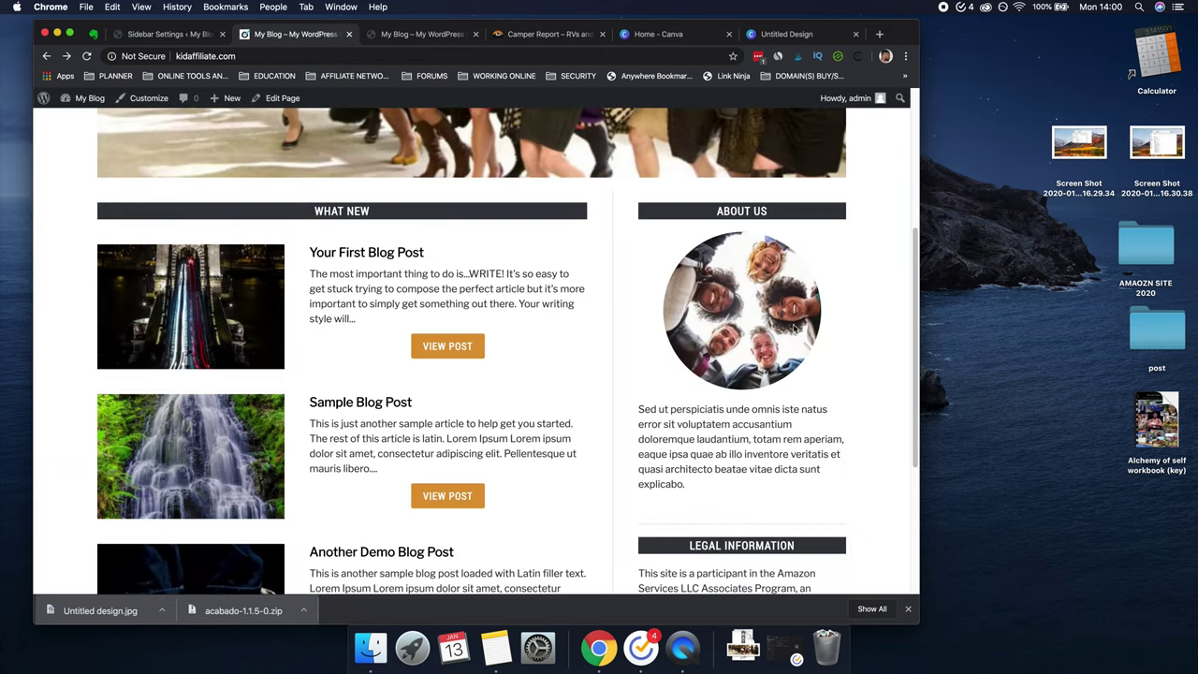
{"action": "left_click", "coordinate": [168, 34]}
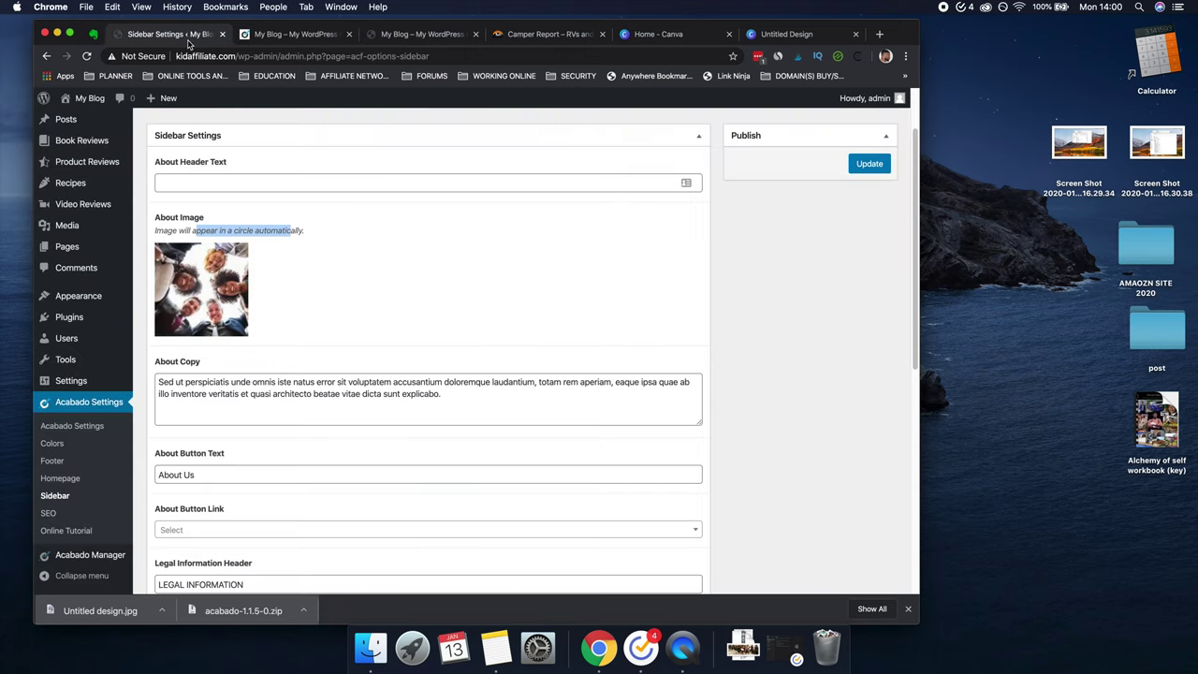
{"action": "triple_click", "coordinate": [507, 406]}
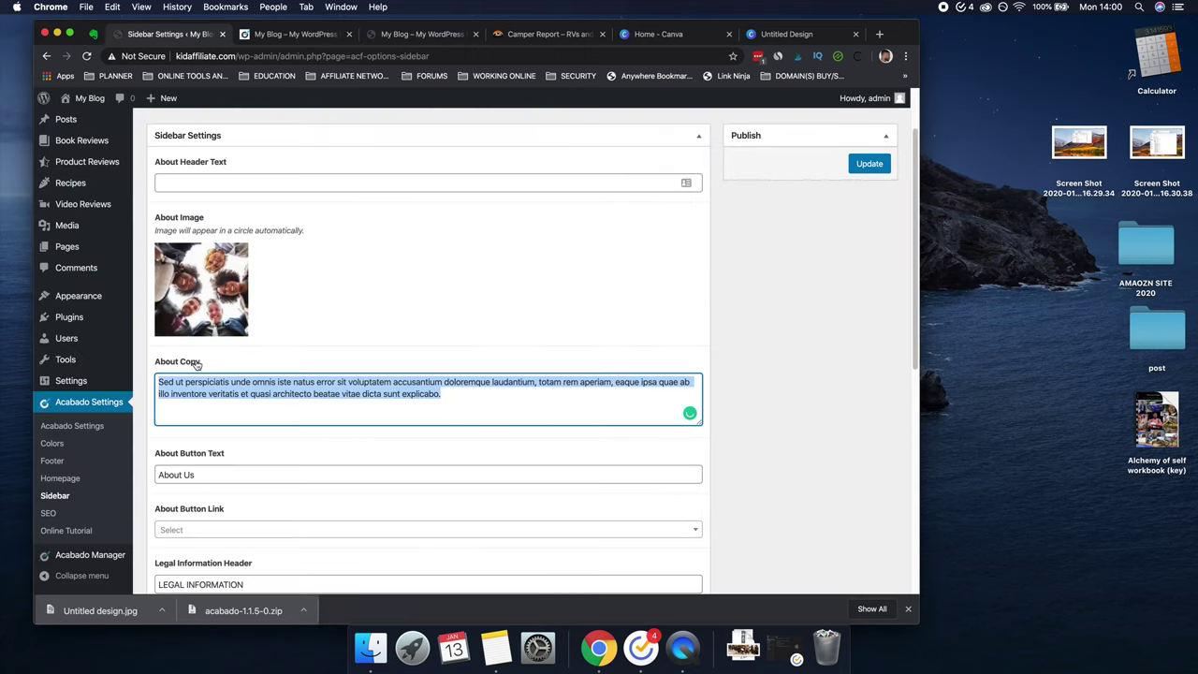
{"action": "left_click", "coordinate": [584, 34]}
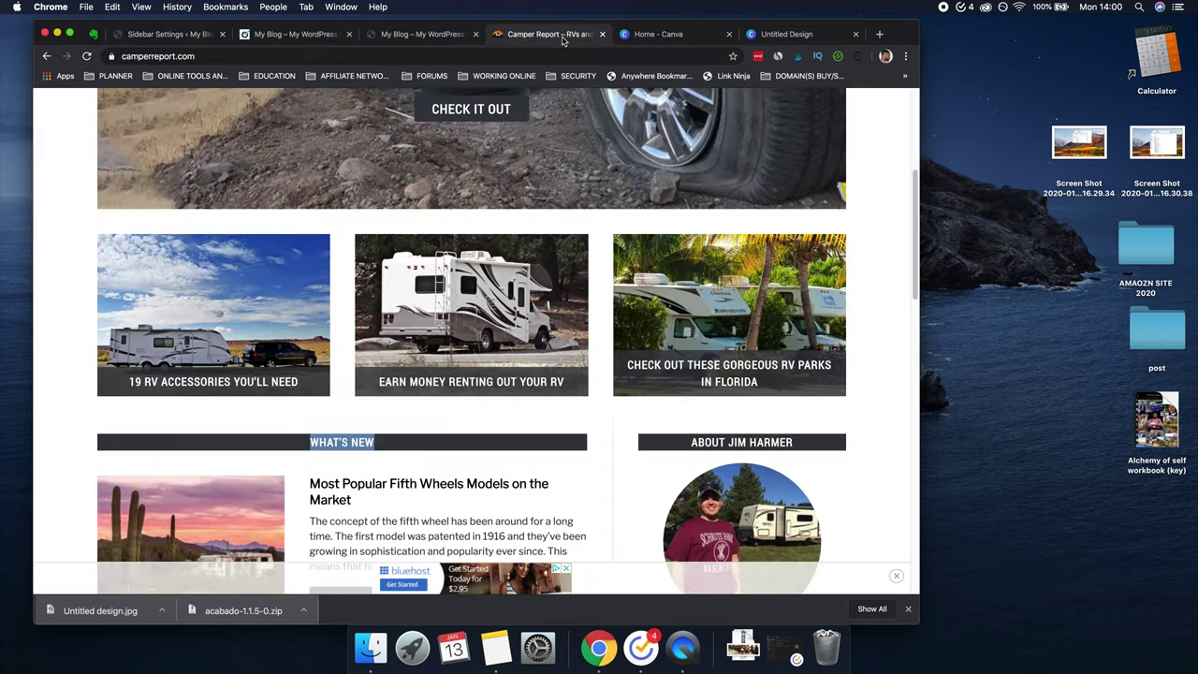
{"action": "scroll", "coordinate": [718, 396], "scroll_direction": "down", "scroll_amount": 5}
{"action": "left_click_drag", "start_coordinate": [639, 240], "coordinate": [807, 415]}
{"action": "scroll", "coordinate": [808, 414], "scroll_direction": "up", "scroll_amount": 1}
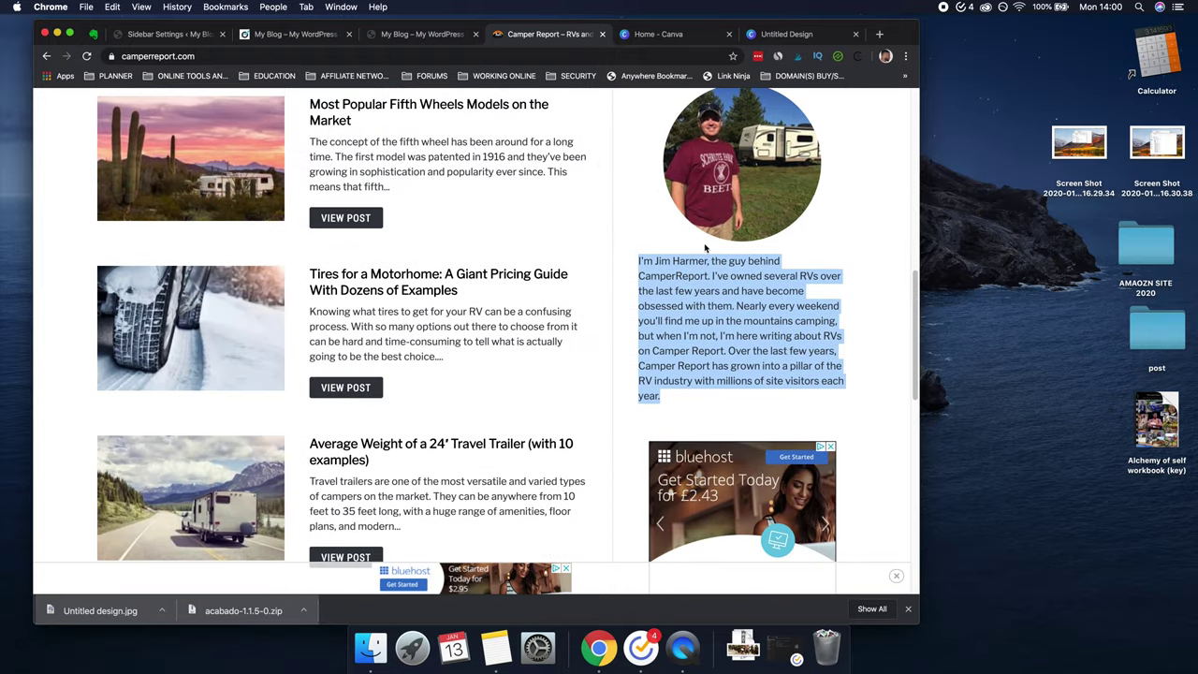
{"action": "scroll", "coordinate": [751, 402], "scroll_direction": "up", "scroll_amount": 3}
{"action": "scroll", "coordinate": [735, 375], "scroll_direction": "down", "scroll_amount": 5}
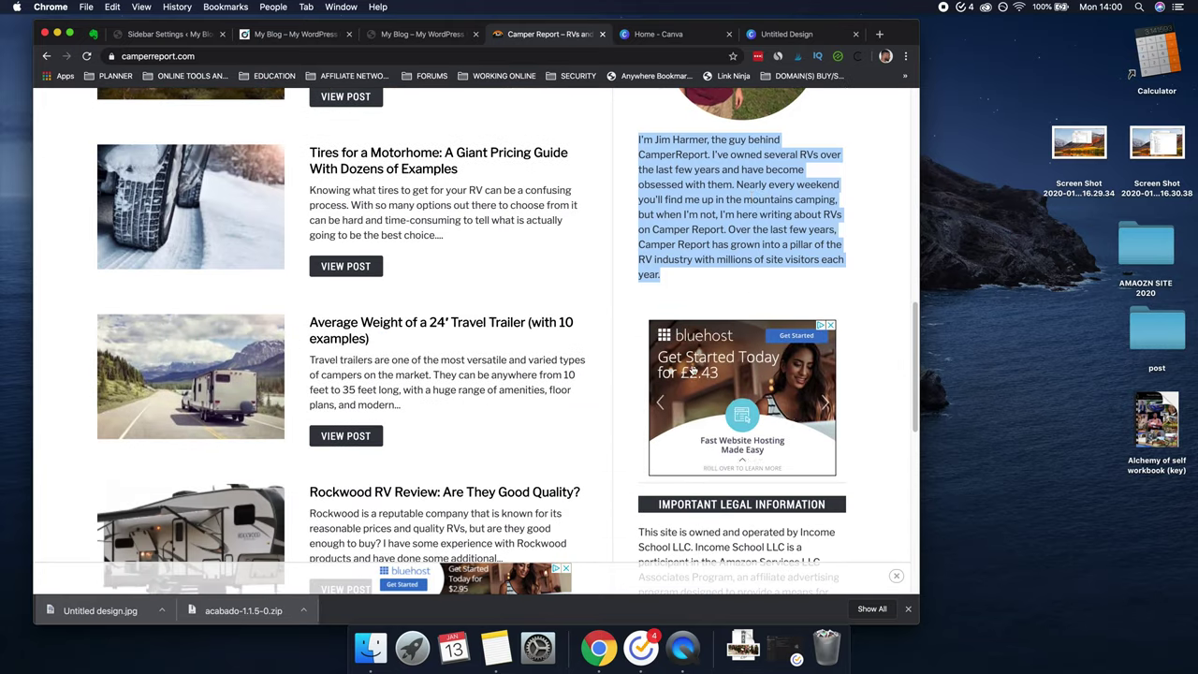
{"action": "scroll", "coordinate": [718, 339], "scroll_direction": "up", "scroll_amount": 3}
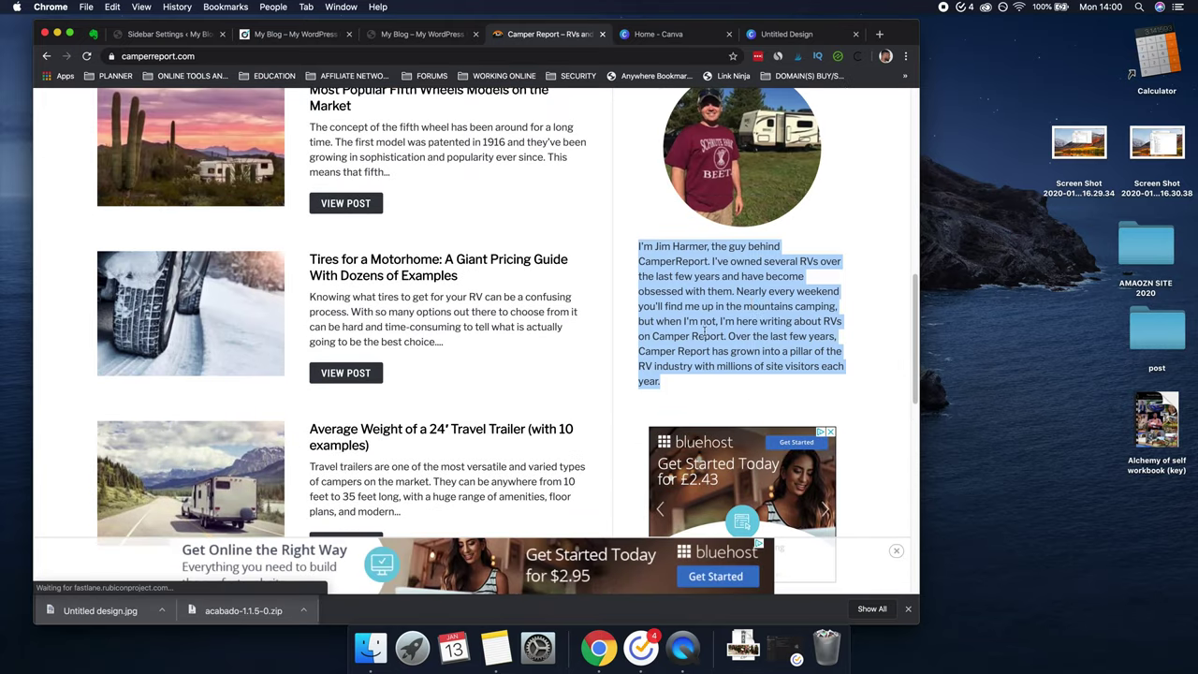
{"action": "left_click", "coordinate": [744, 274]}
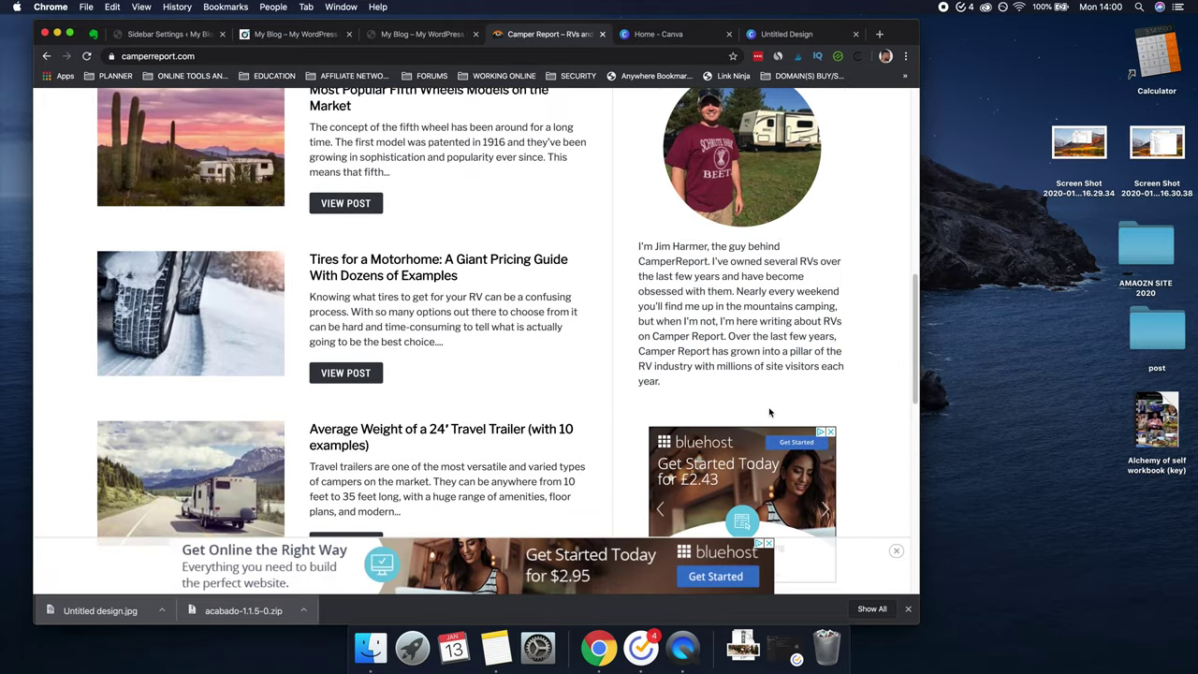
{"action": "scroll", "coordinate": [770, 412], "scroll_direction": "up", "scroll_amount": 2}
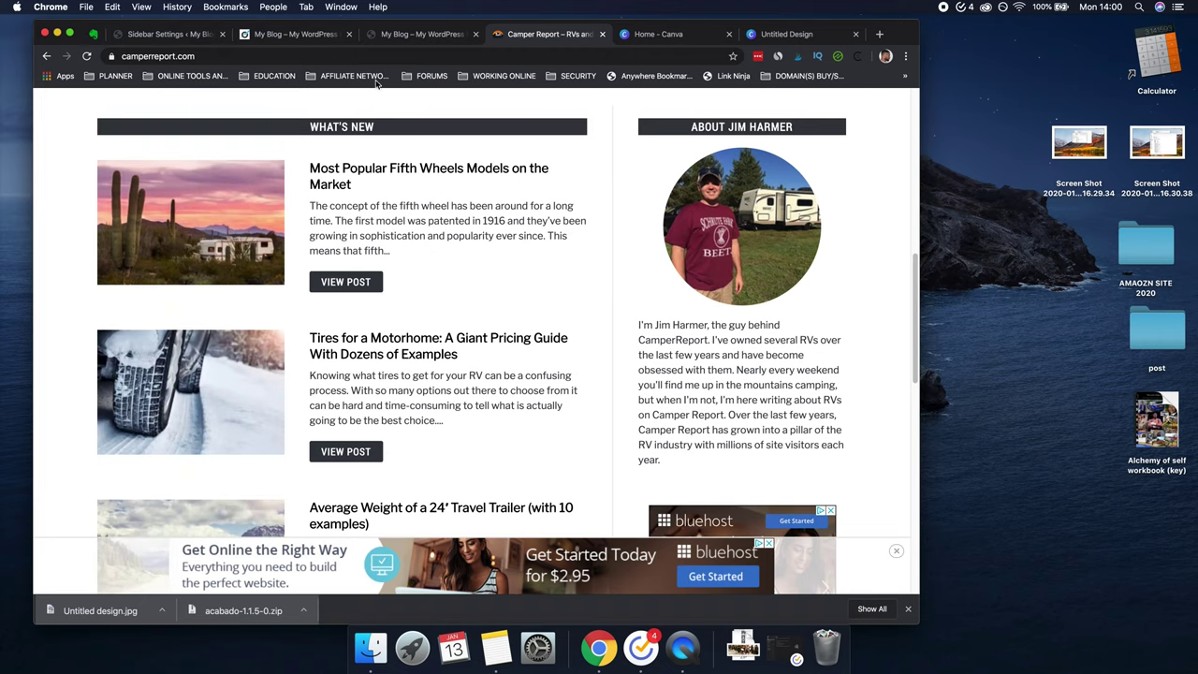
{"action": "left_click_drag", "start_coordinate": [708, 126], "coordinate": [805, 135]}
Review the LEGAL INFORMATION header and copy fields in the sidebar settings.
{"action": "left_click", "coordinate": [165, 37]}
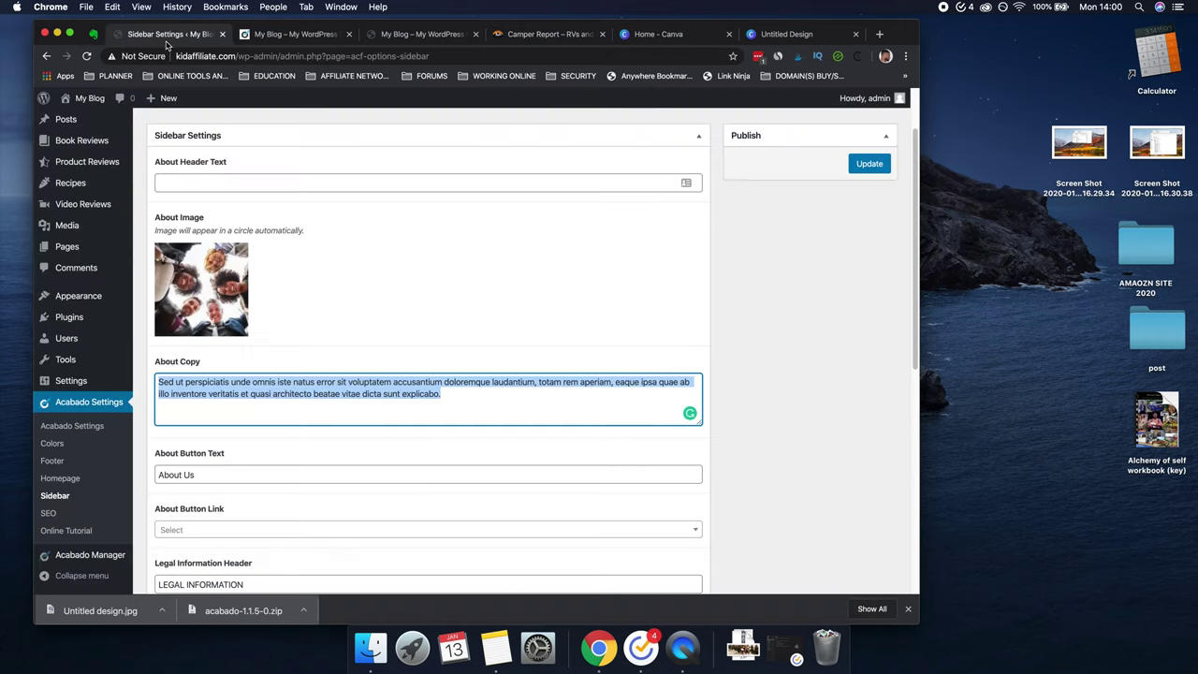
{"action": "scroll", "coordinate": [374, 366], "scroll_direction": "down", "scroll_amount": 5}
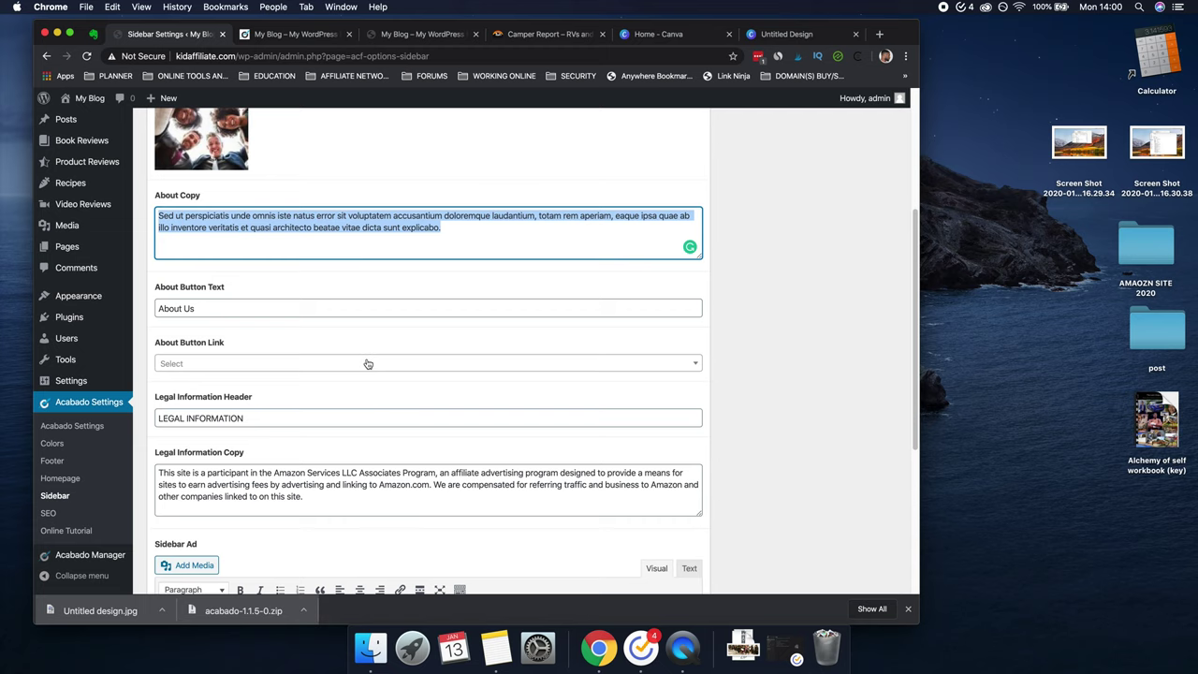
{"action": "triple_click", "coordinate": [277, 329]}
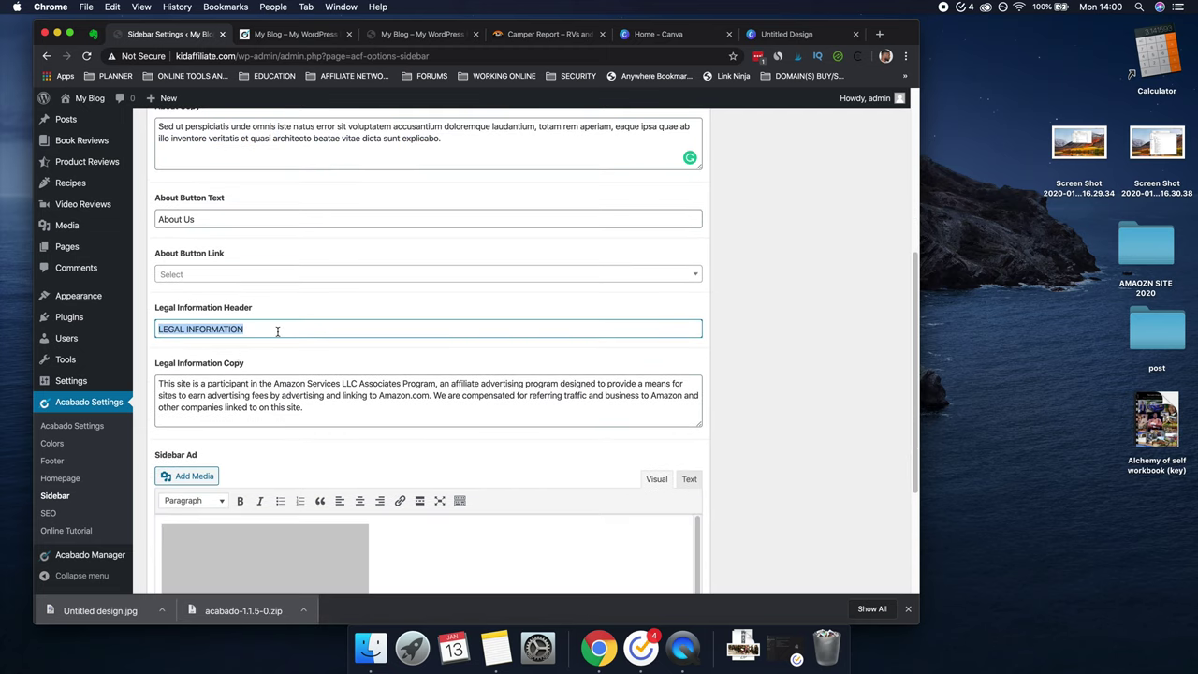
{"action": "triple_click", "coordinate": [312, 400]}
{"action": "left_click", "coordinate": [282, 407]}
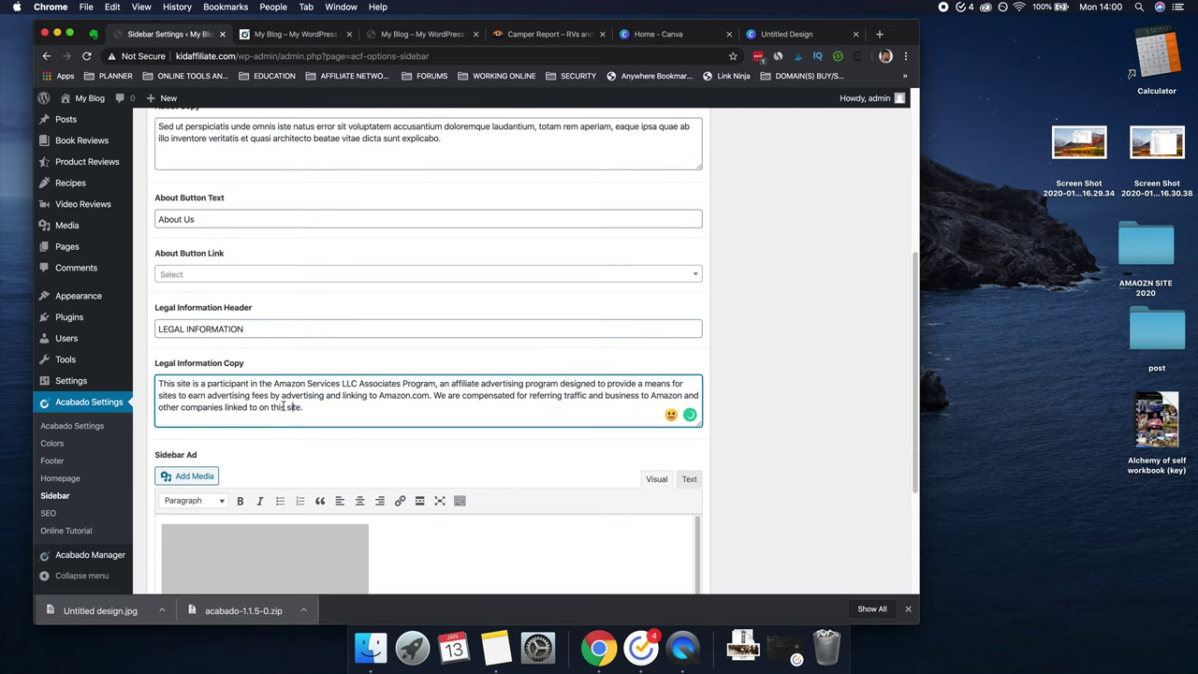
{"action": "left_click_drag", "start_coordinate": [228, 393], "coordinate": [461, 412]}
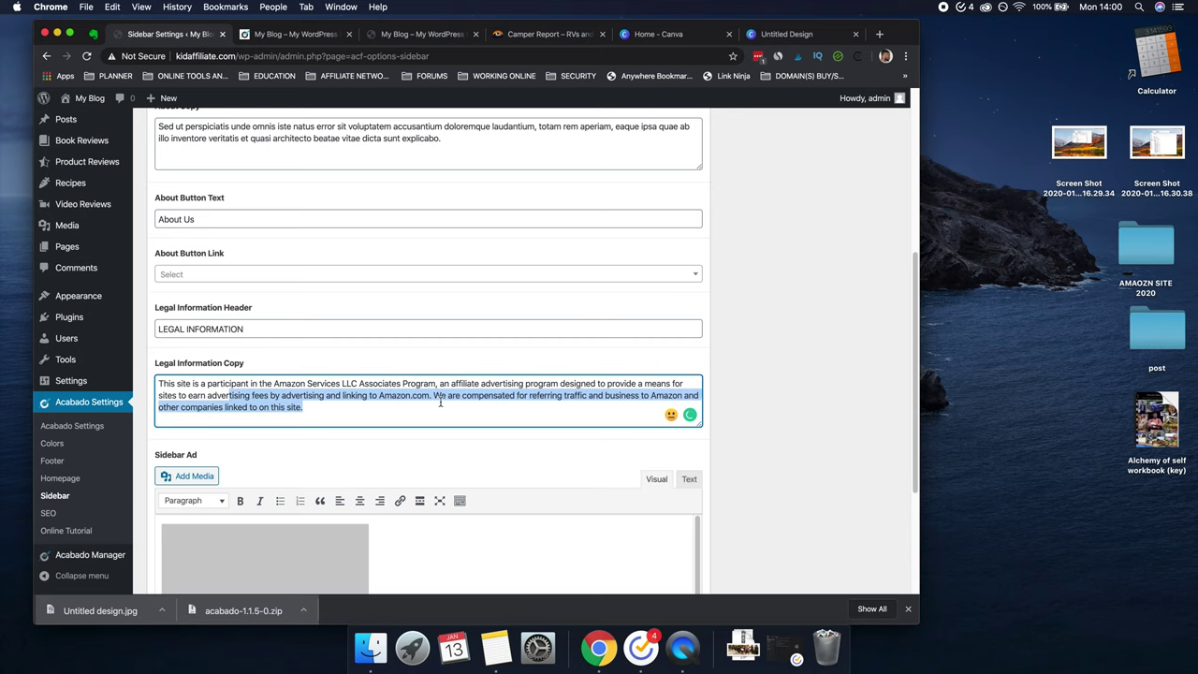
{"action": "left_click", "coordinate": [355, 407]}
Compare the legal information with the live site and select the sidebar ad placeholder image.
{"action": "left_click", "coordinate": [309, 38]}
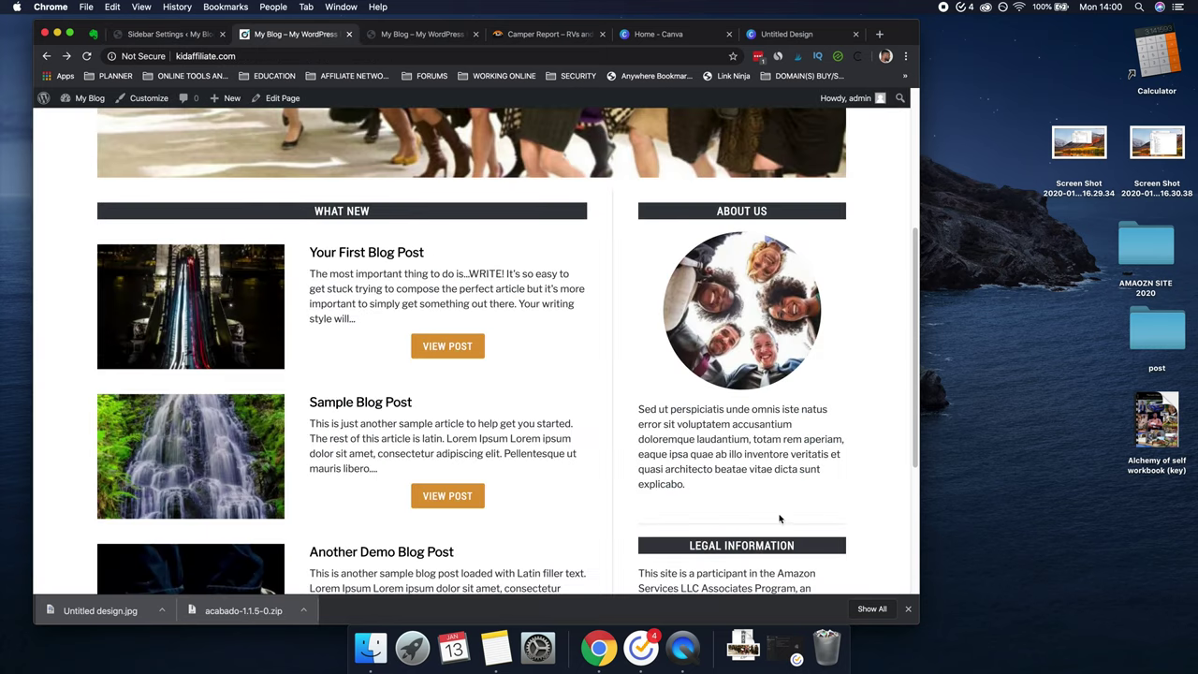
{"action": "scroll", "coordinate": [779, 519], "scroll_direction": "down", "scroll_amount": 5}
{"action": "left_click_drag", "start_coordinate": [665, 378], "coordinate": [823, 484]}
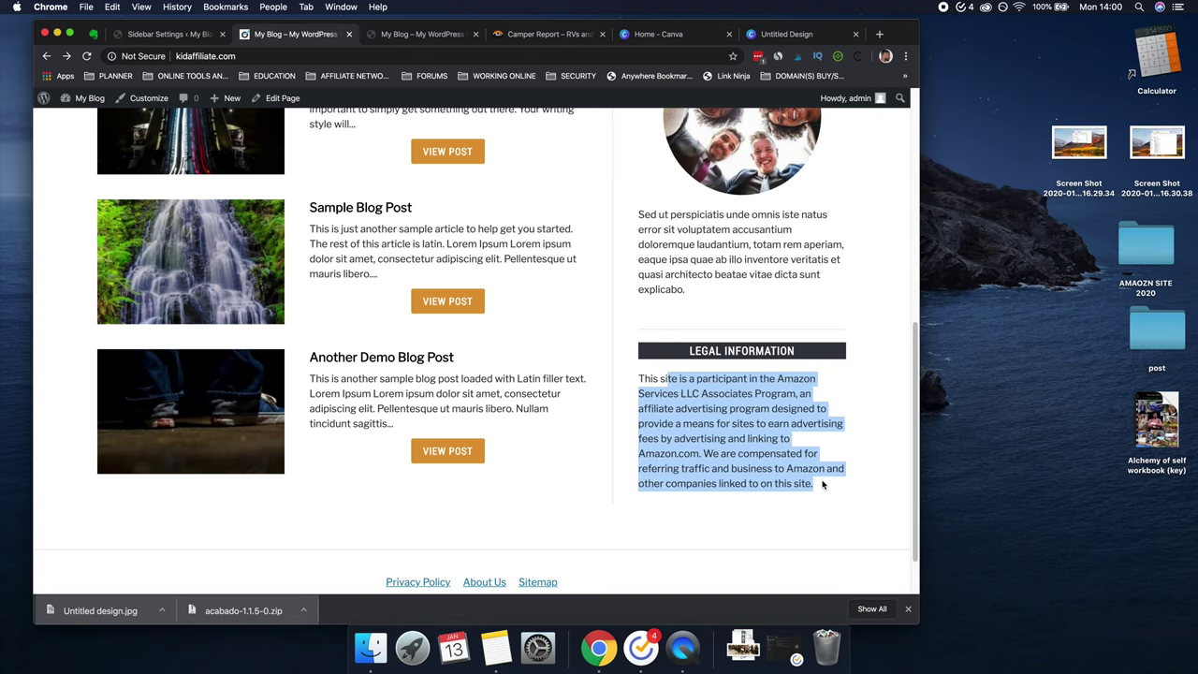
{"action": "left_click", "coordinate": [161, 34]}
{"action": "scroll", "coordinate": [365, 360], "scroll_direction": "down", "scroll_amount": 4}
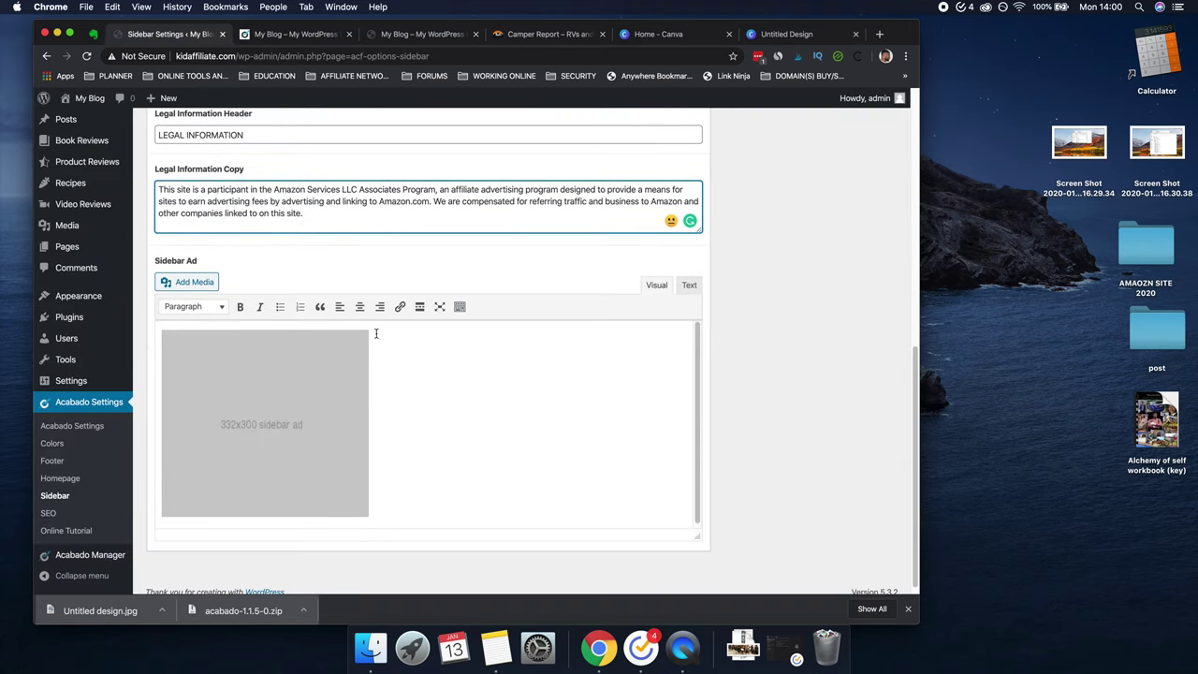
{"action": "left_click", "coordinate": [311, 391]}
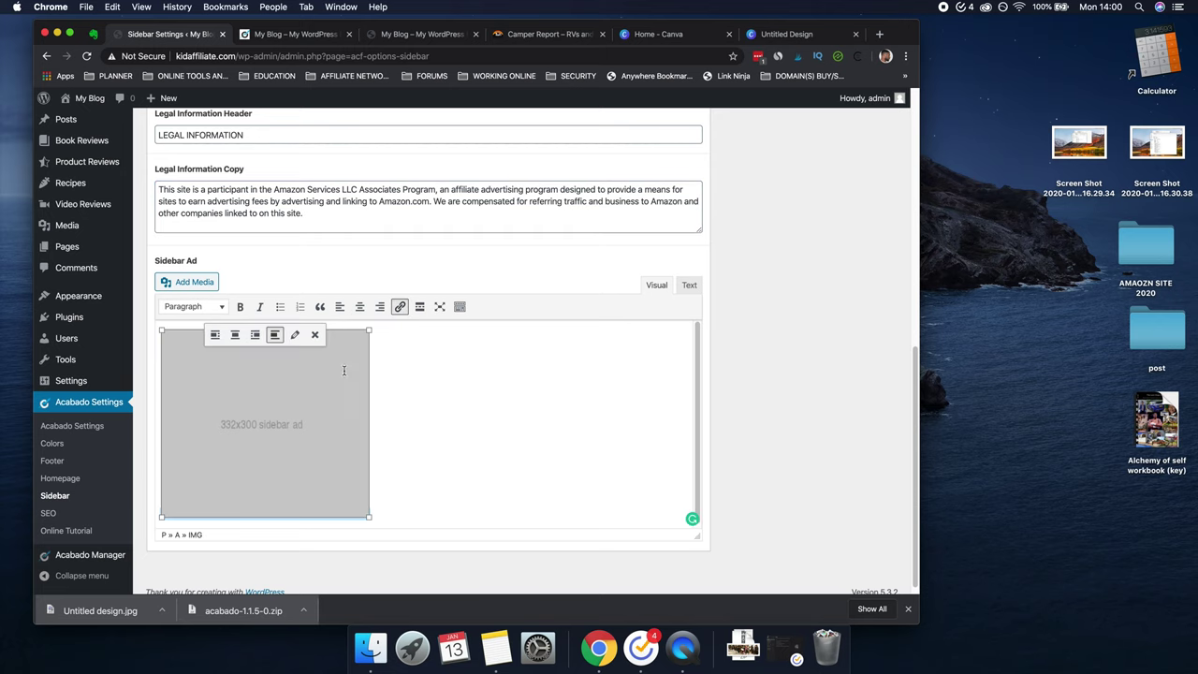
Recheck the live legal widget, then go to Acabado SEO settings, leaving without saving.
{"action": "left_click", "coordinate": [295, 34]}
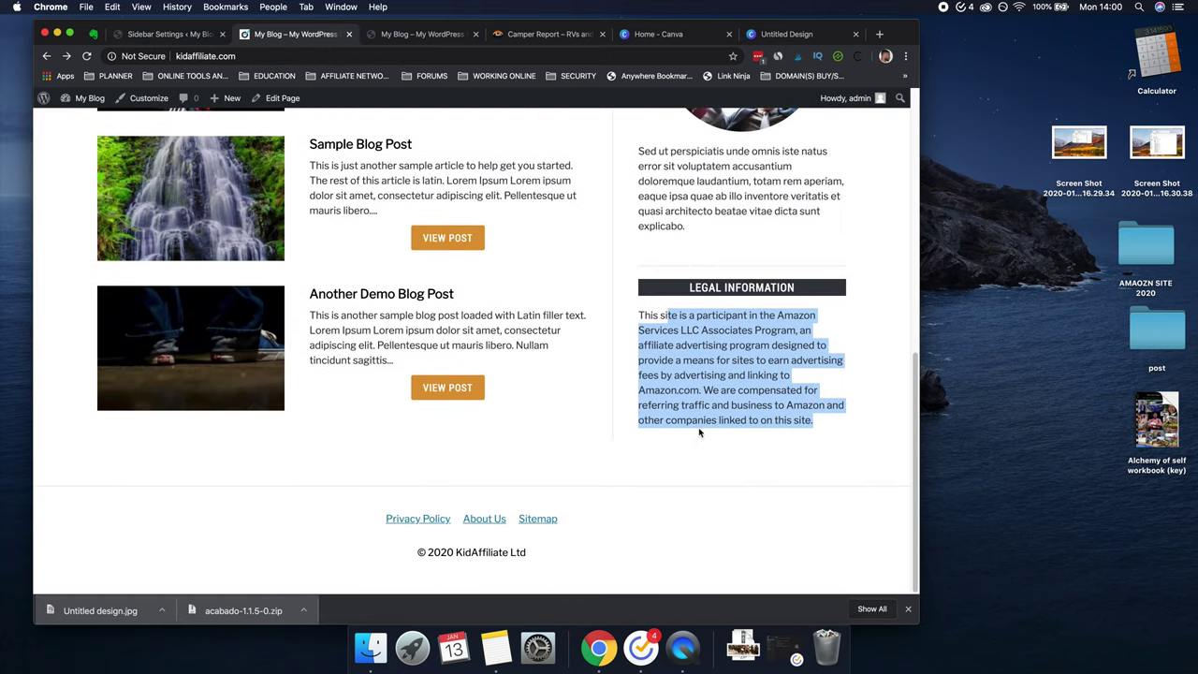
{"action": "scroll", "coordinate": [597, 487], "scroll_direction": "up", "scroll_amount": 5}
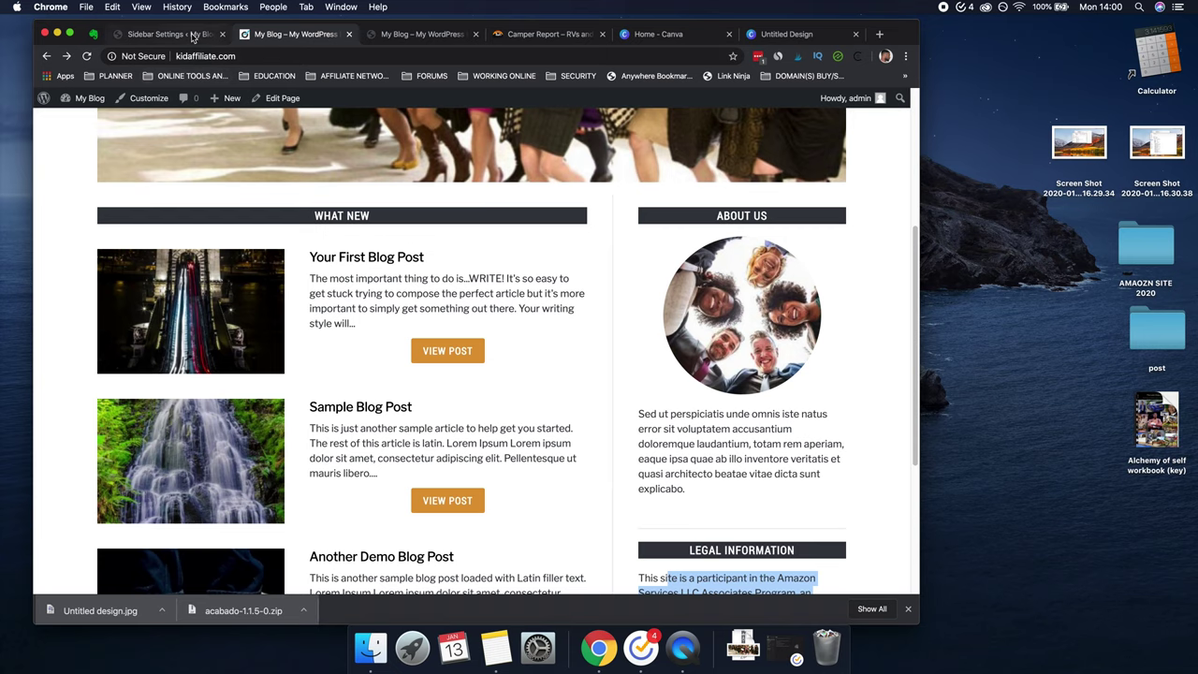
{"action": "left_click", "coordinate": [192, 35]}
{"action": "left_click", "coordinate": [48, 513]}
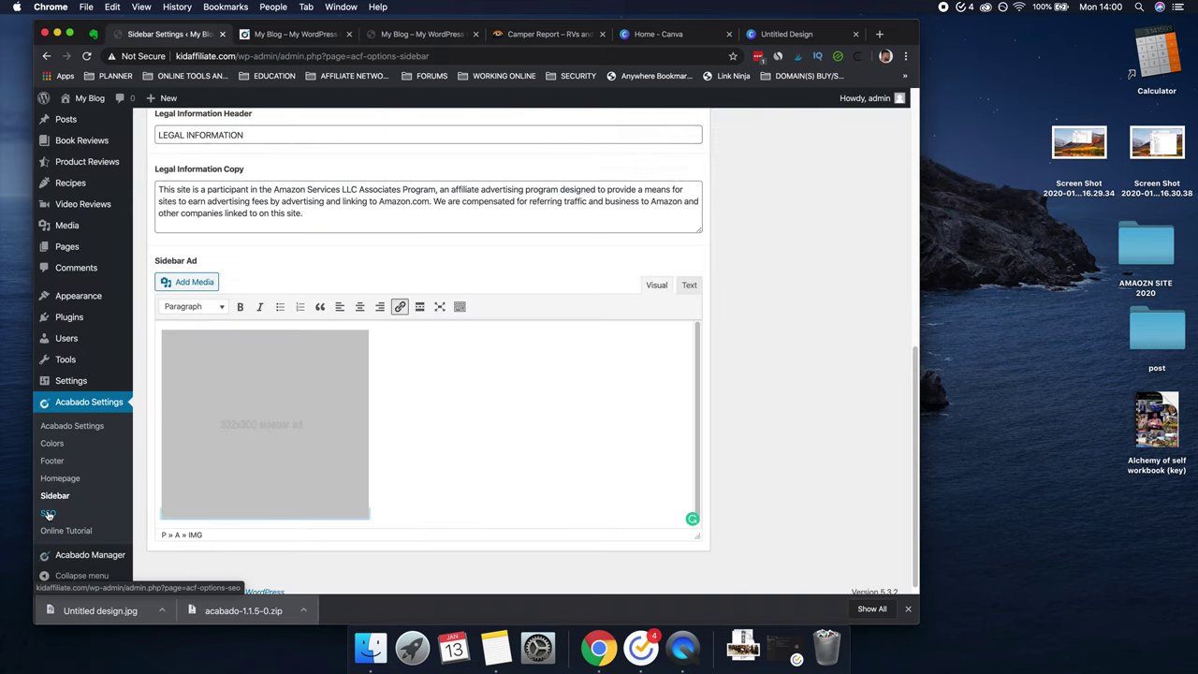
{"action": "left_click", "coordinate": [692, 220]}
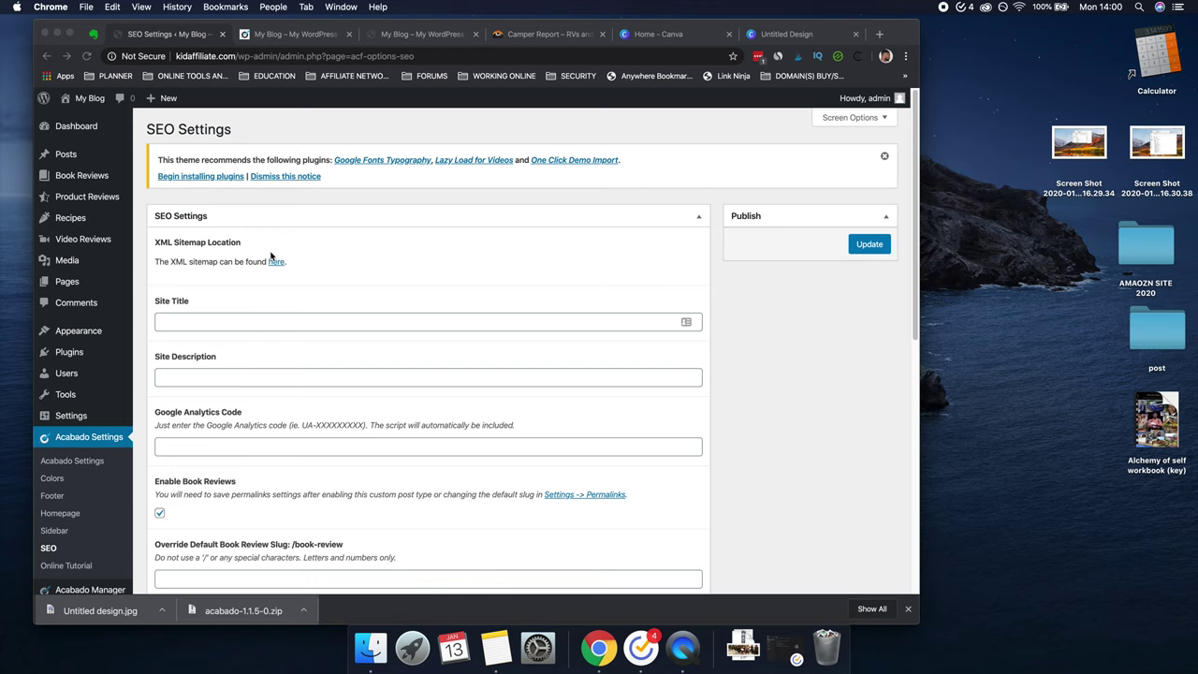
View the XML sitemap, return to the SEO fields, then switch to the live blog.
{"action": "left_click", "coordinate": [275, 261]}
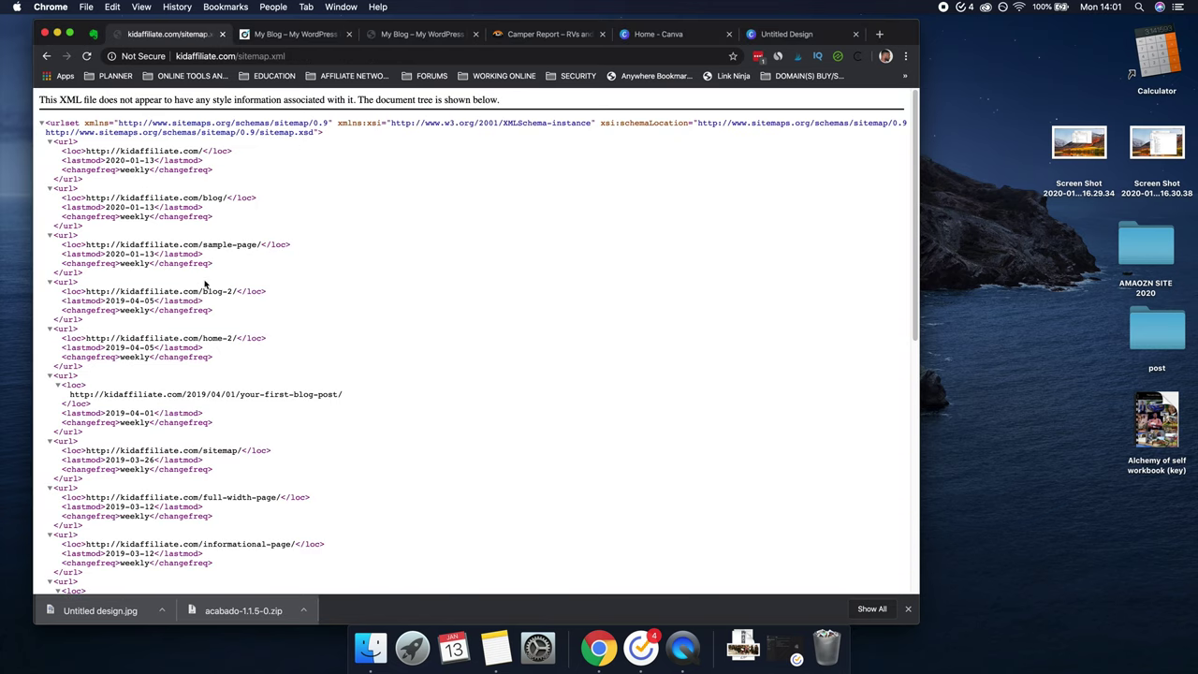
{"action": "left_click", "coordinate": [45, 56]}
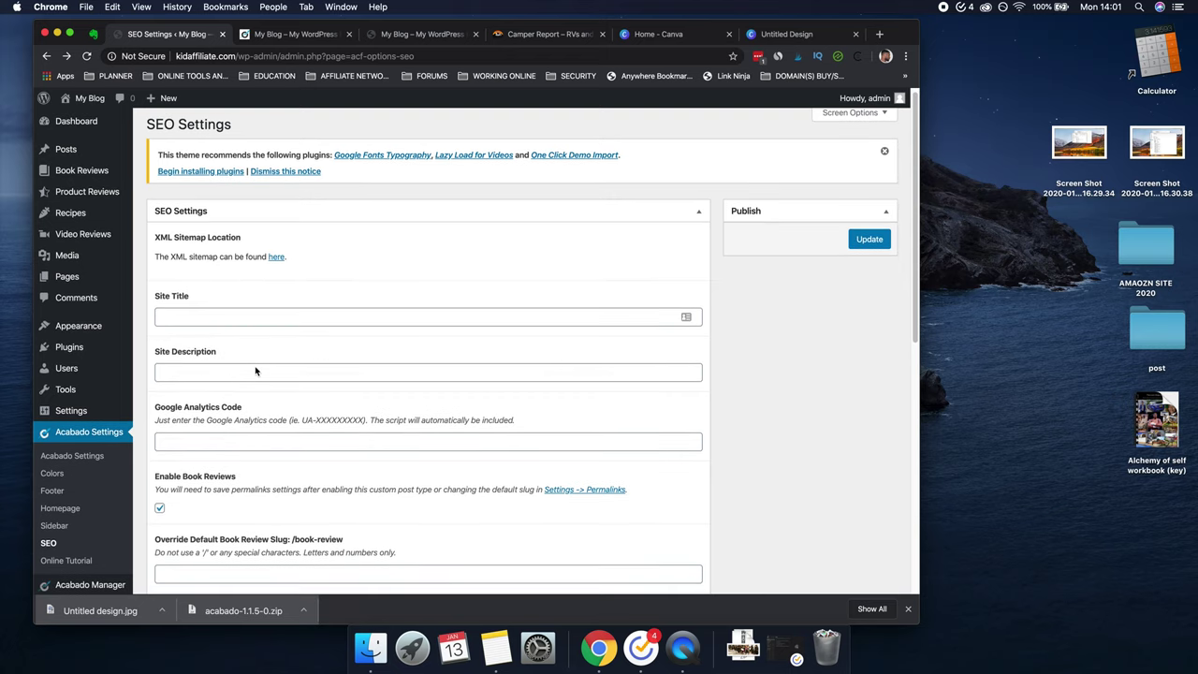
{"action": "scroll", "coordinate": [257, 372], "scroll_direction": "down", "scroll_amount": 1}
{"action": "left_click", "coordinate": [267, 402]}
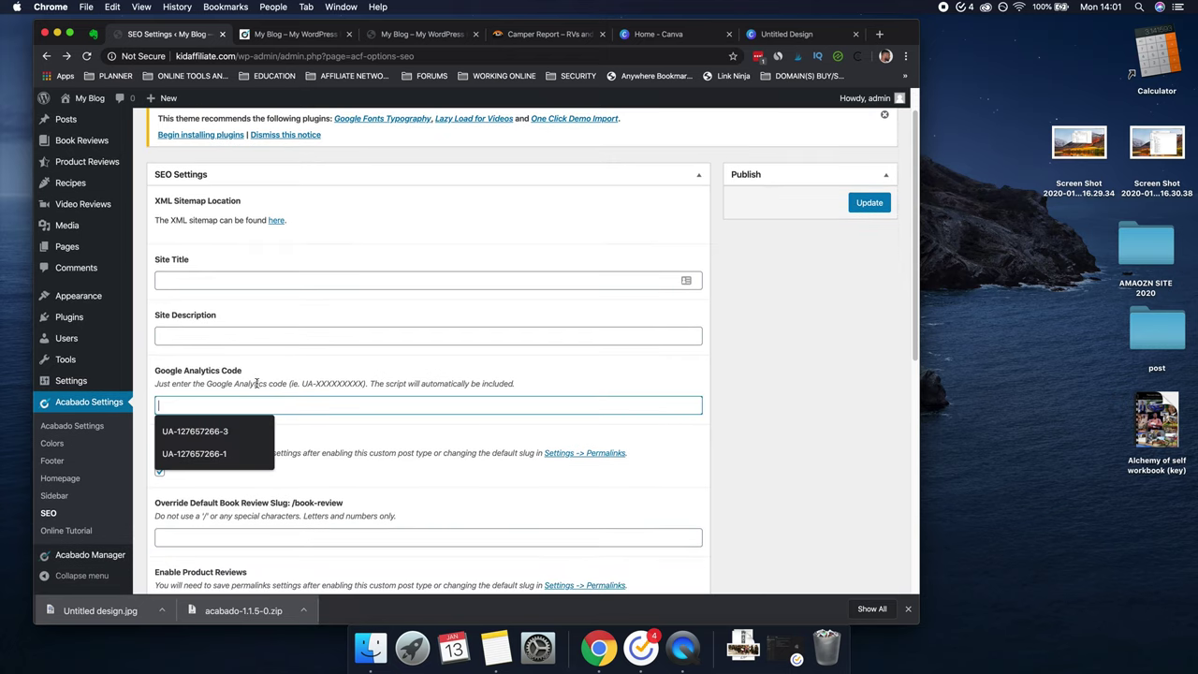
{"action": "left_click", "coordinate": [189, 275]}
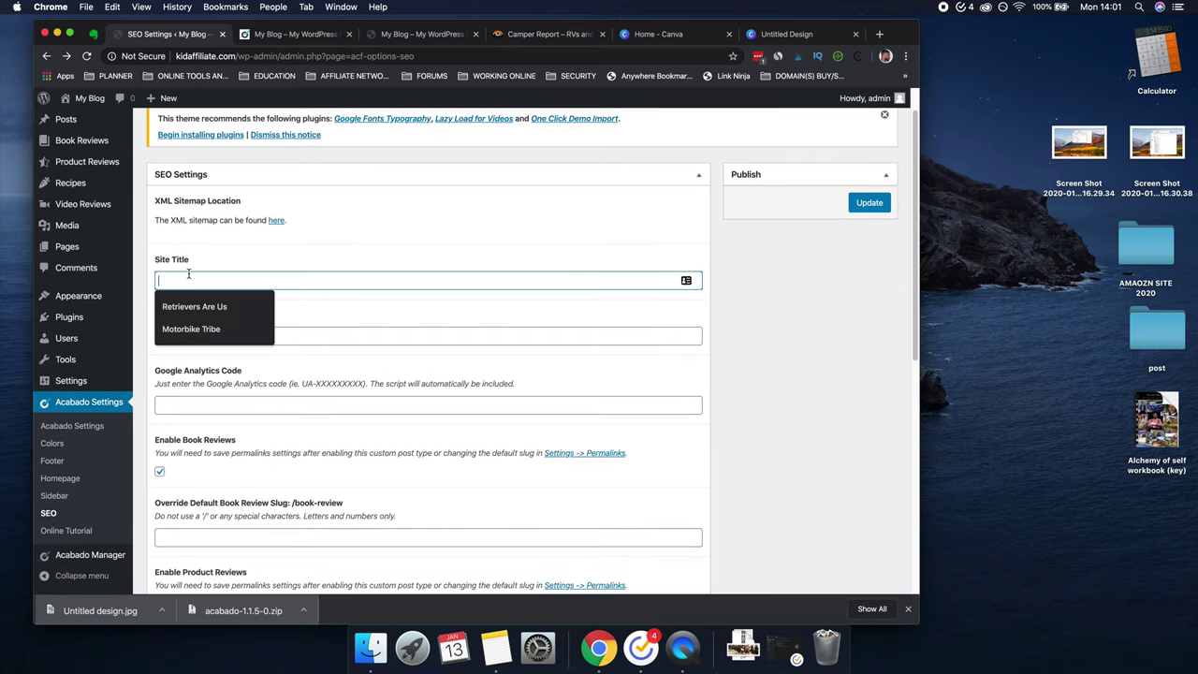
{"action": "left_click", "coordinate": [319, 329]}
{"action": "scroll", "coordinate": [246, 340], "scroll_direction": "down", "scroll_amount": 1}
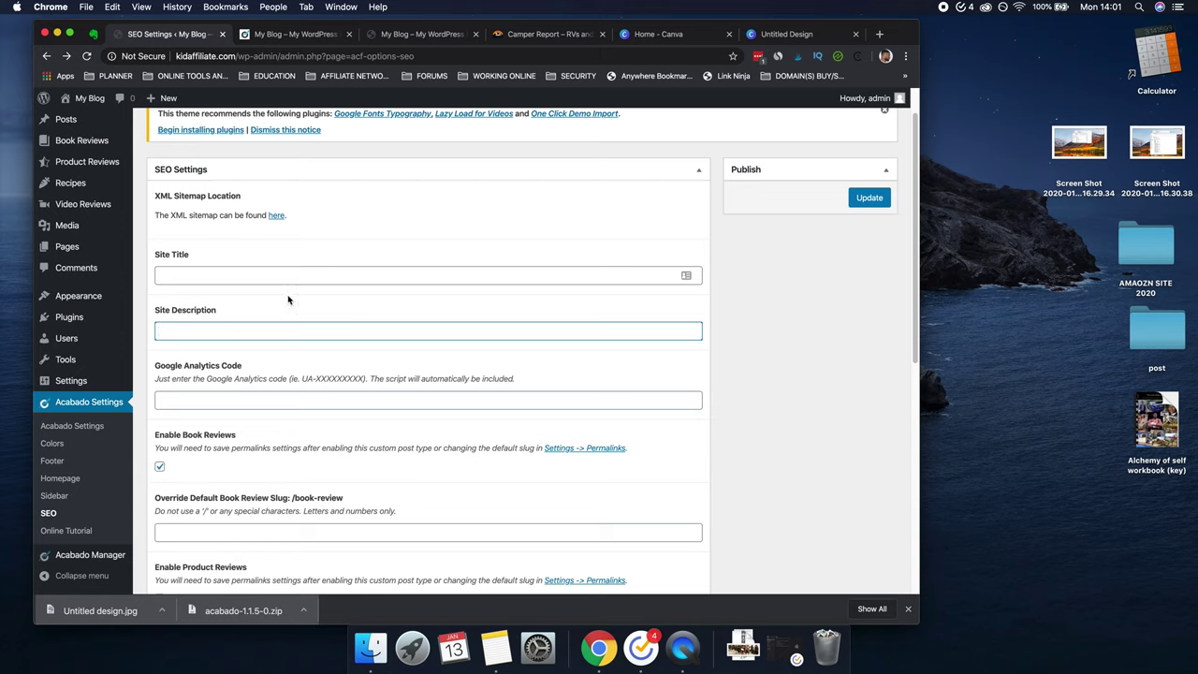
{"action": "left_click", "coordinate": [296, 35]}
Search Google for 'camperreport' from the address bar, then return to the SEO Settings tab.
{"action": "left_click", "coordinate": [294, 54]}
{"action": "key", "text": "super+c"}
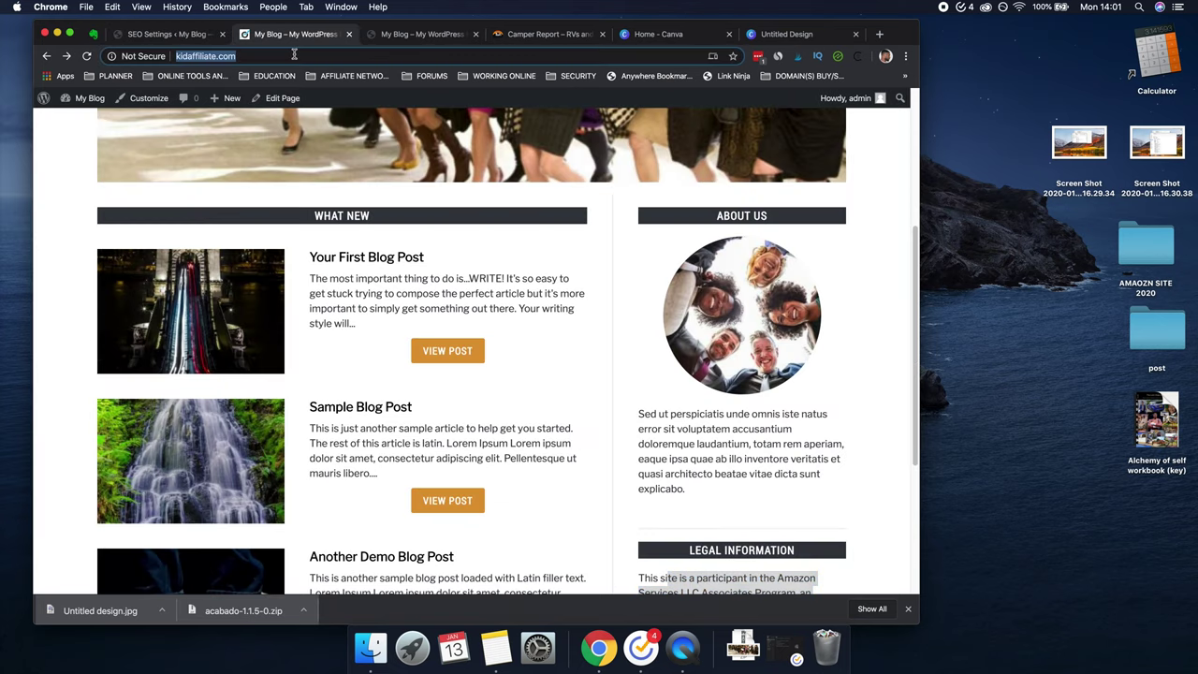
{"action": "key", "text": "BackSpace"}
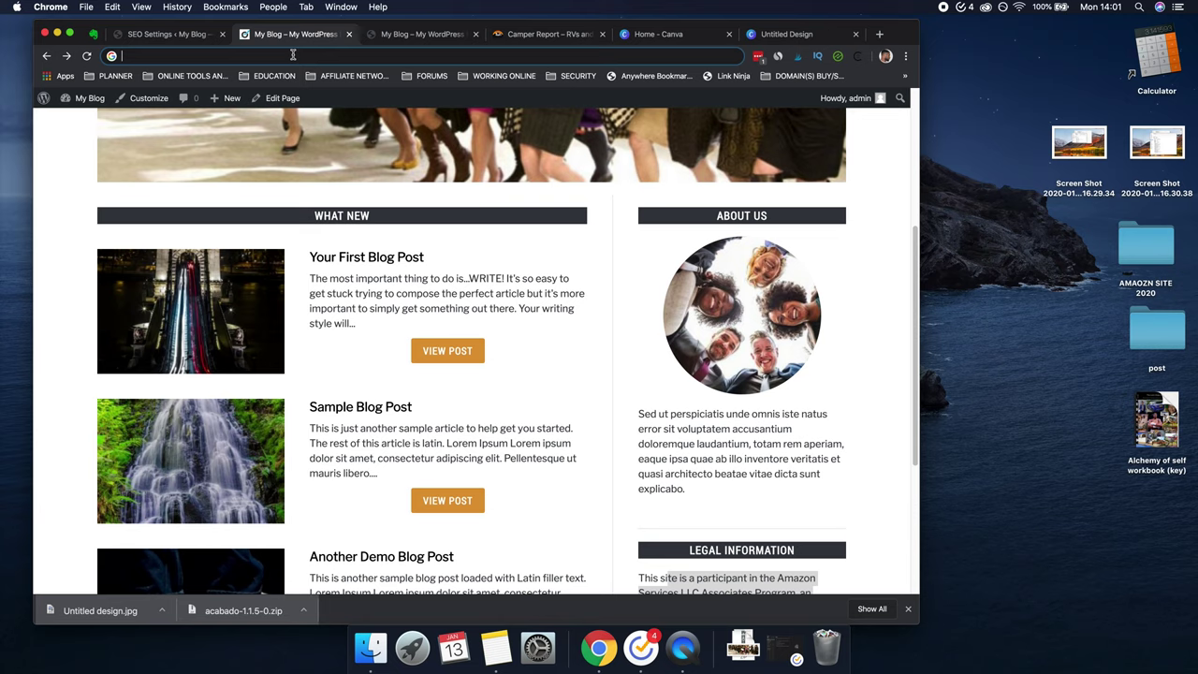
{"action": "type", "text": "k"}
{"action": "key", "text": "BackSpace"}
{"action": "key", "text": "BackSpace"}
{"action": "type", "text": "ca"}
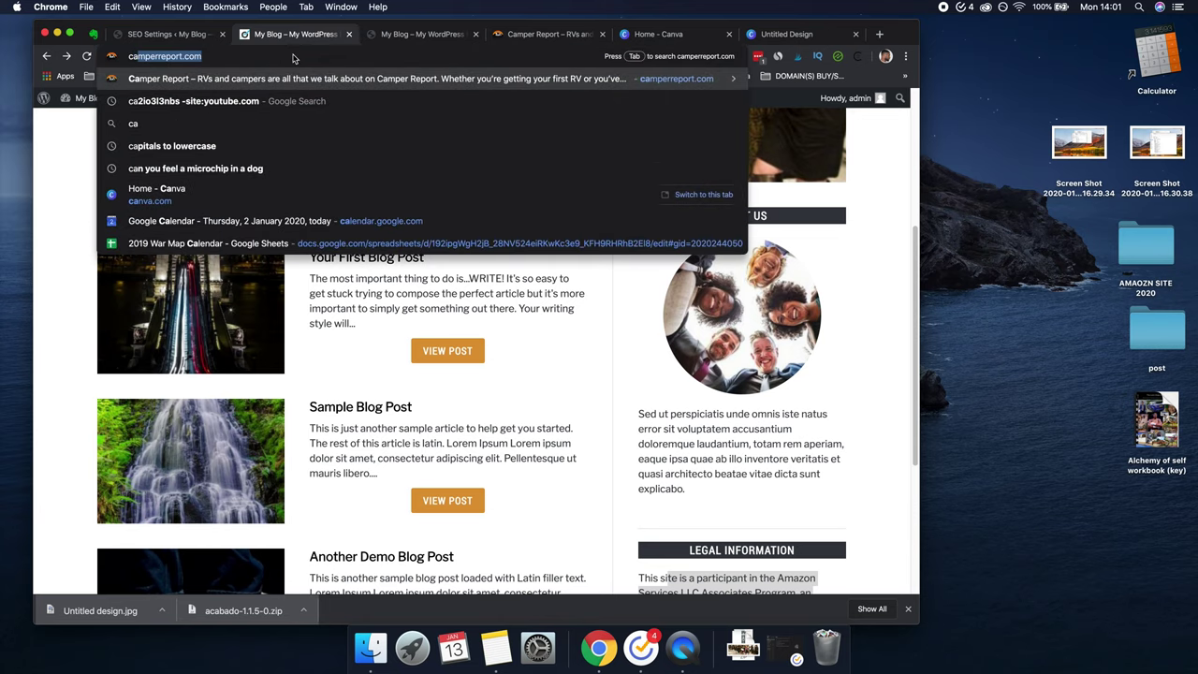
{"action": "type", "text": "mperreport\\"}
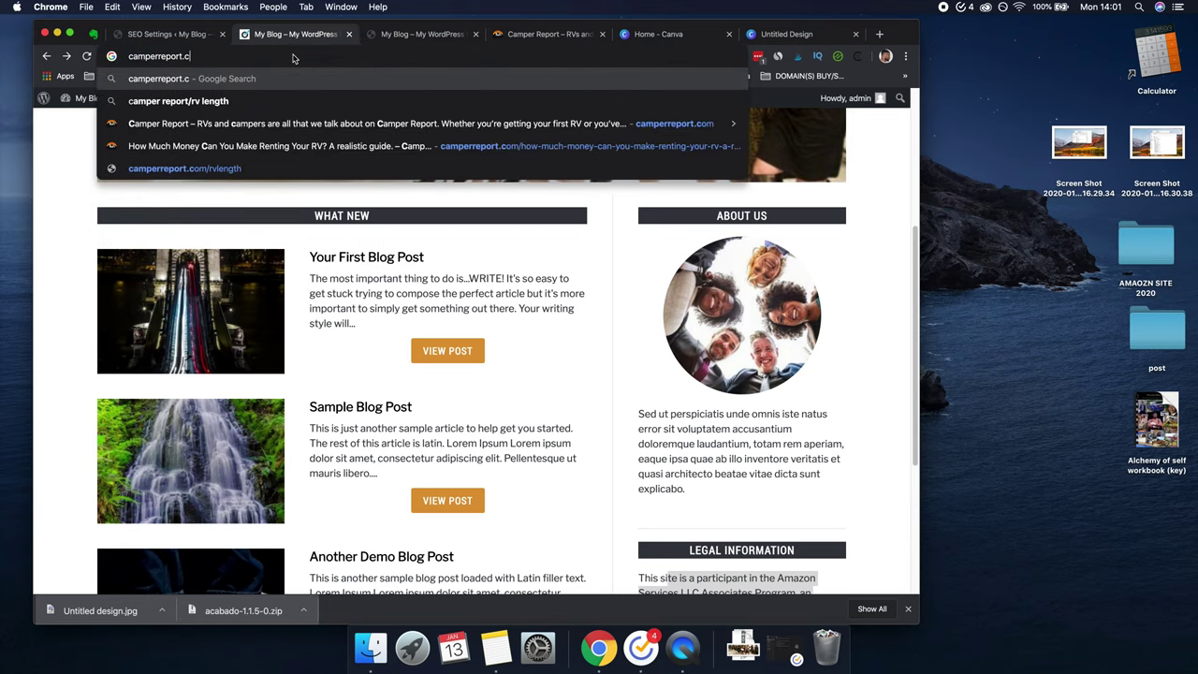
{"action": "key", "text": "Return"}
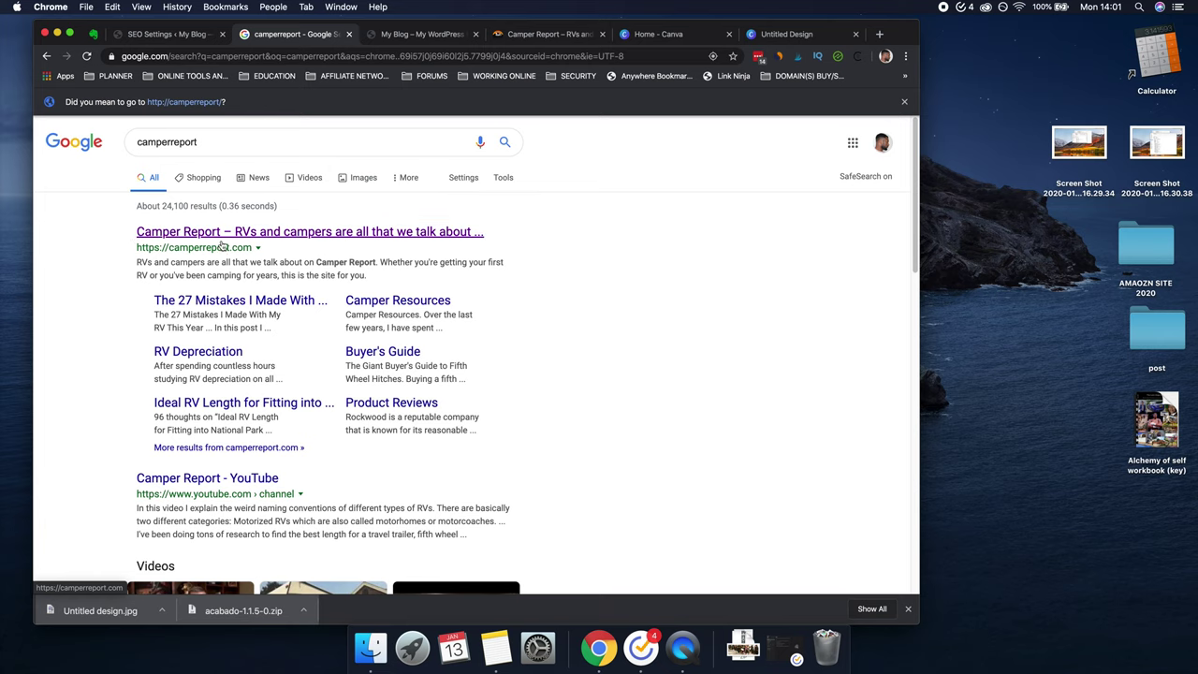
{"action": "left_click", "coordinate": [195, 35]}
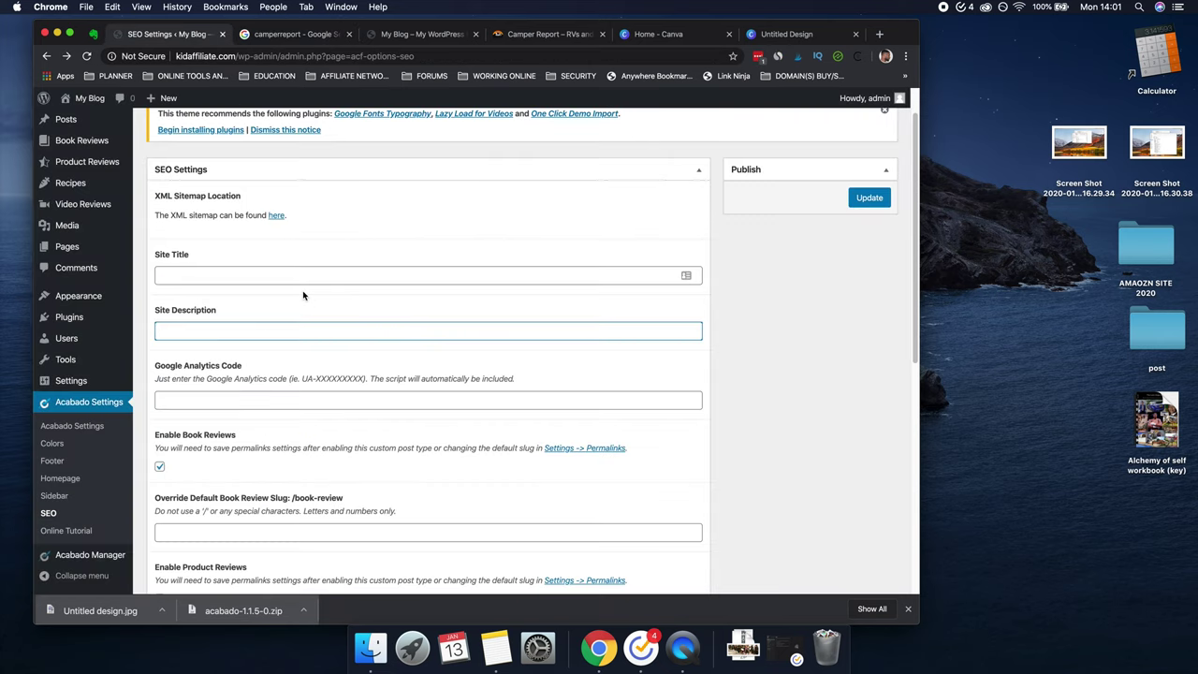
{"action": "key", "text": "super+v"}
{"action": "left_click_drag", "start_coordinate": [183, 332], "coordinate": [136, 331]}
{"action": "key", "text": "BackSpace"}
Replace the Site Title with 'Kid affiliate', then go back to the camperreport results.
{"action": "left_click", "coordinate": [240, 276]}
{"action": "key", "text": "super+v"}
{"action": "left_click_drag", "start_coordinate": [245, 276], "coordinate": [147, 276]}
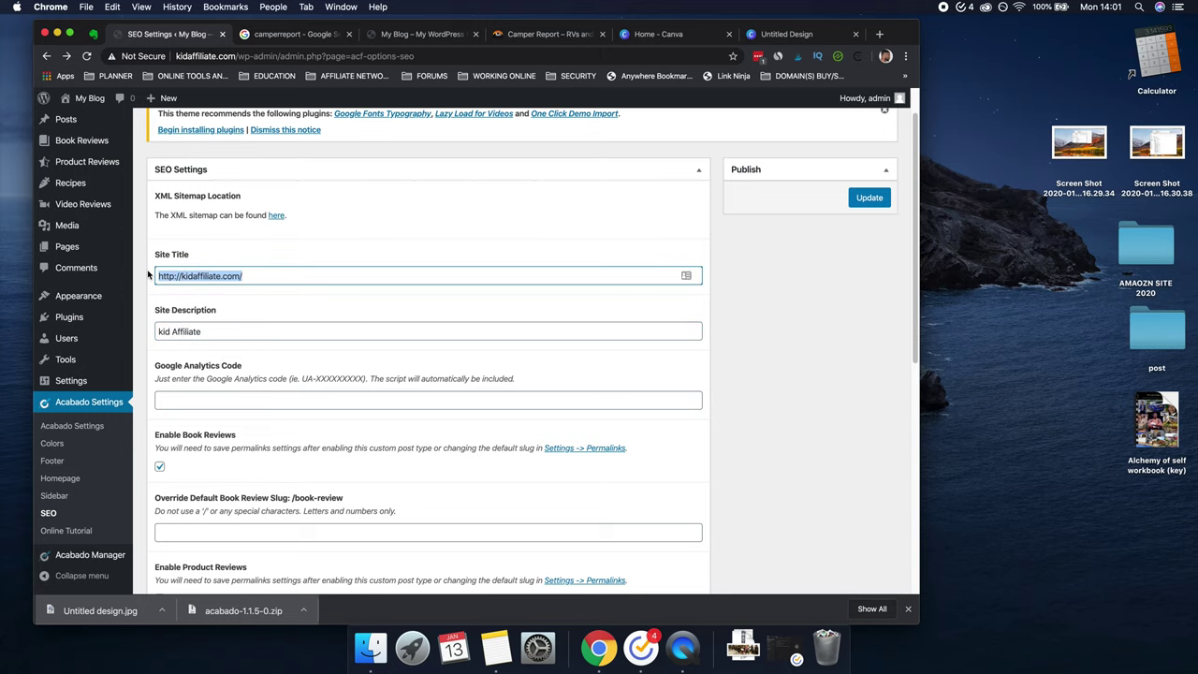
{"action": "type", "text": "Kid affiliate"}
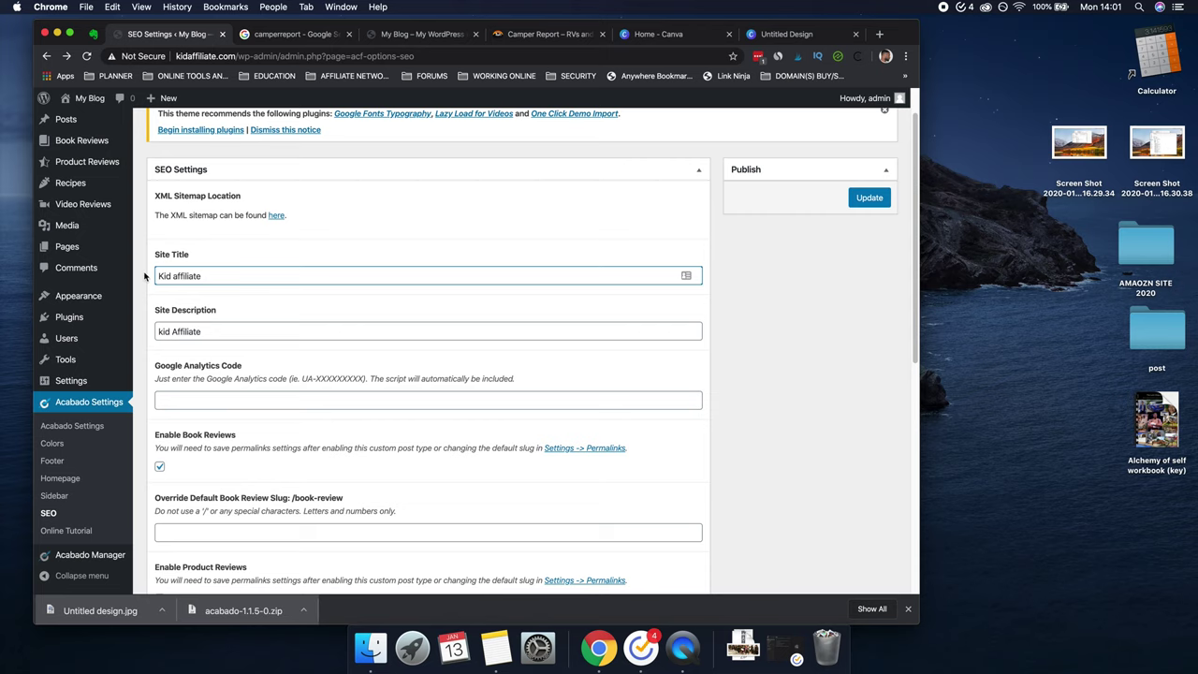
{"action": "left_click", "coordinate": [211, 328]}
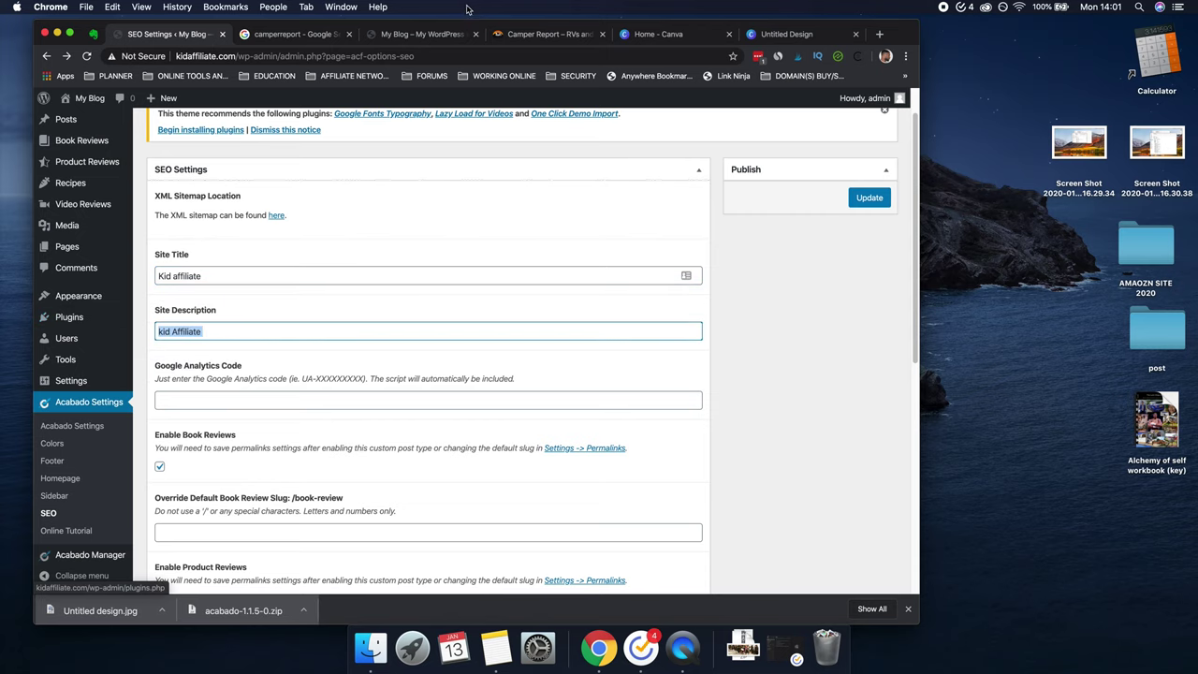
{"action": "left_click", "coordinate": [405, 35]}
{"action": "left_click", "coordinate": [296, 33]}
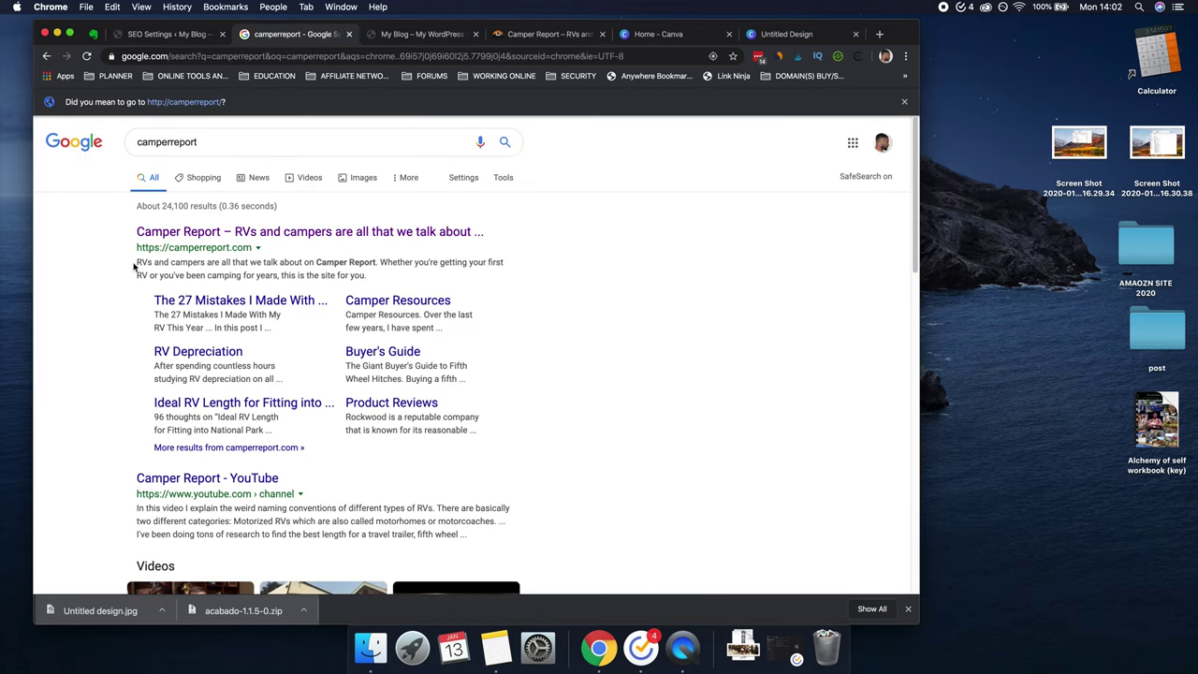
Copy the Camper Report snippet from Google and paste it into Site Description.
{"action": "left_click_drag", "start_coordinate": [136, 262], "coordinate": [365, 276]}
{"action": "right_click", "coordinate": [361, 267]}
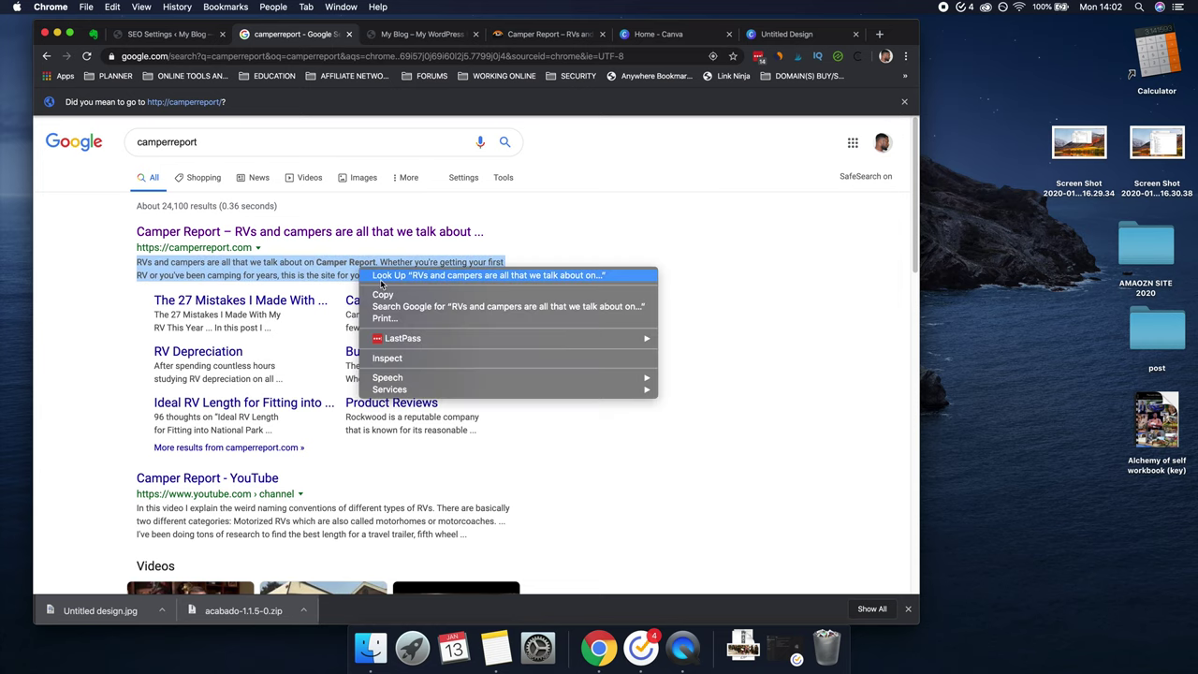
{"action": "left_click", "coordinate": [379, 295]}
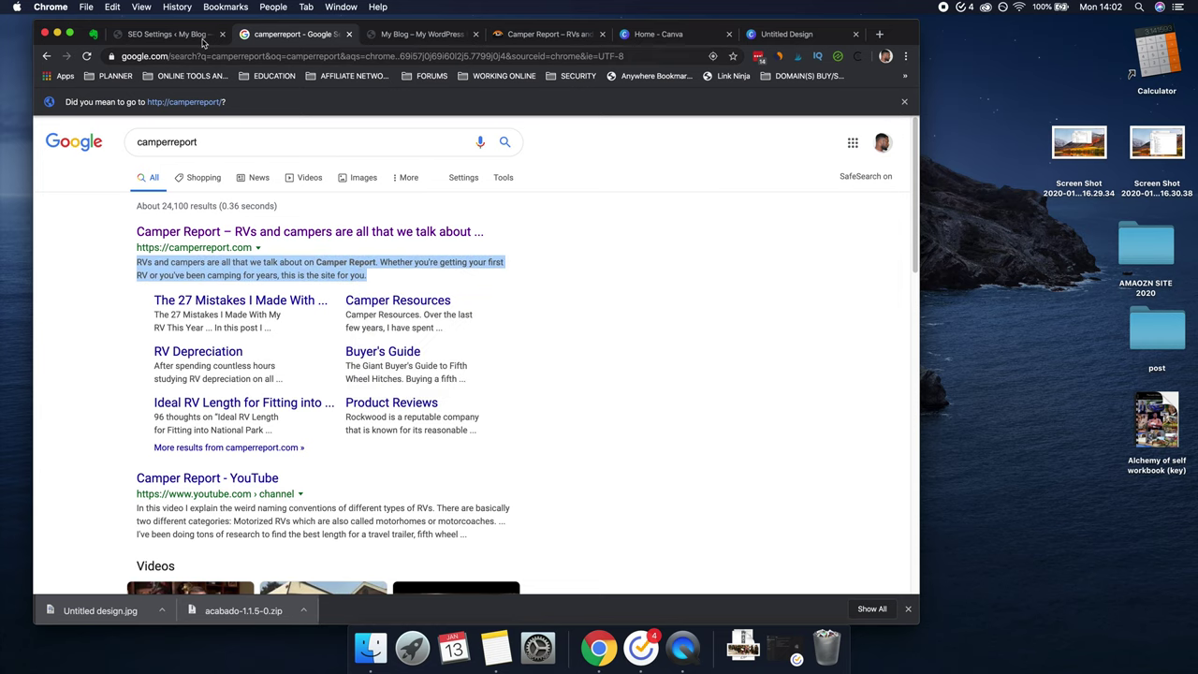
{"action": "left_click", "coordinate": [187, 35]}
{"action": "key", "text": "cmd+v"}
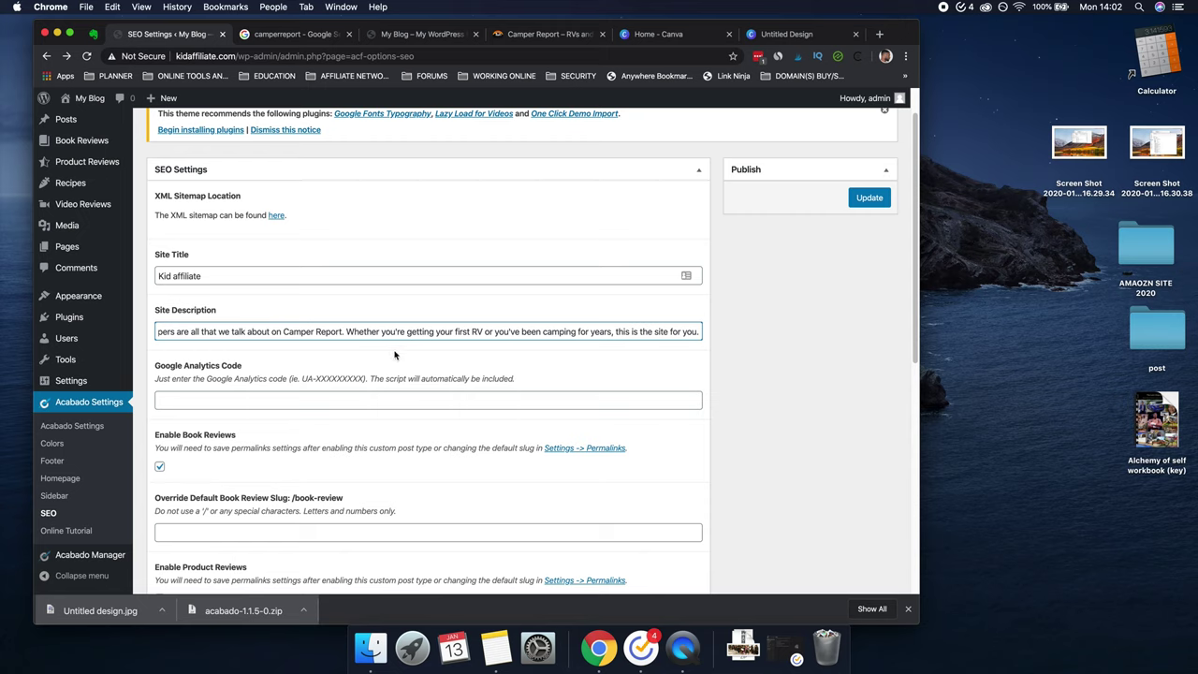
Check the pasted description against the search result, then save the SEO settings.
{"action": "left_click_drag", "start_coordinate": [316, 332], "coordinate": [809, 332]}
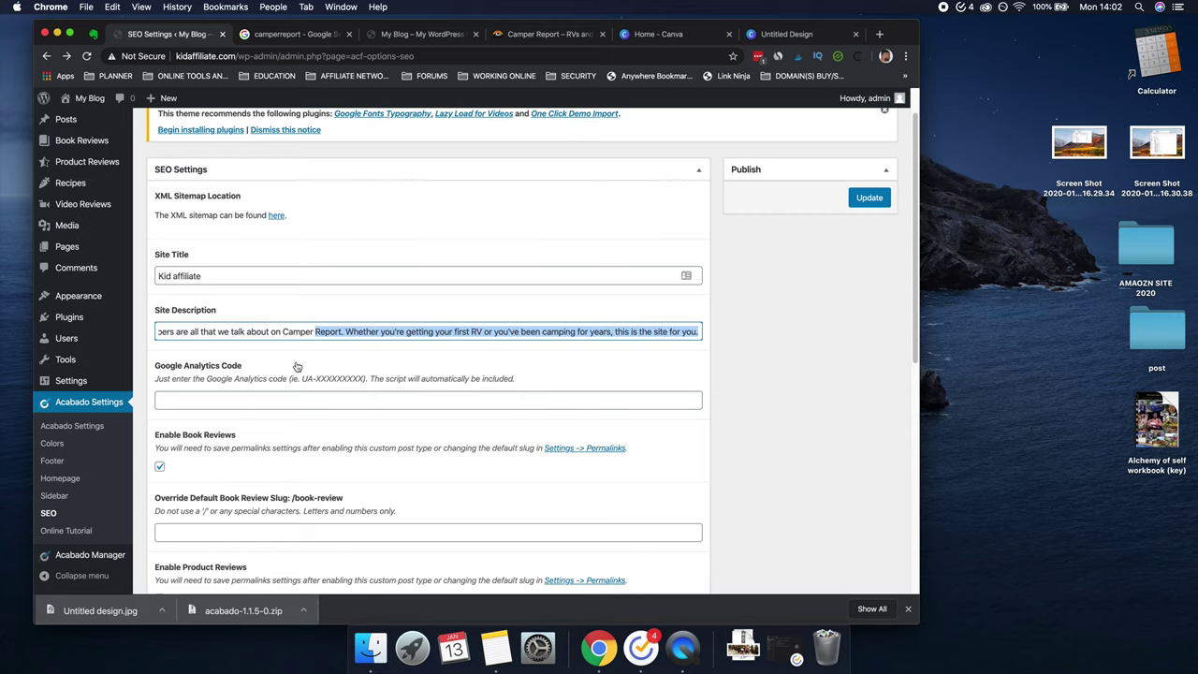
{"action": "left_click", "coordinate": [309, 35]}
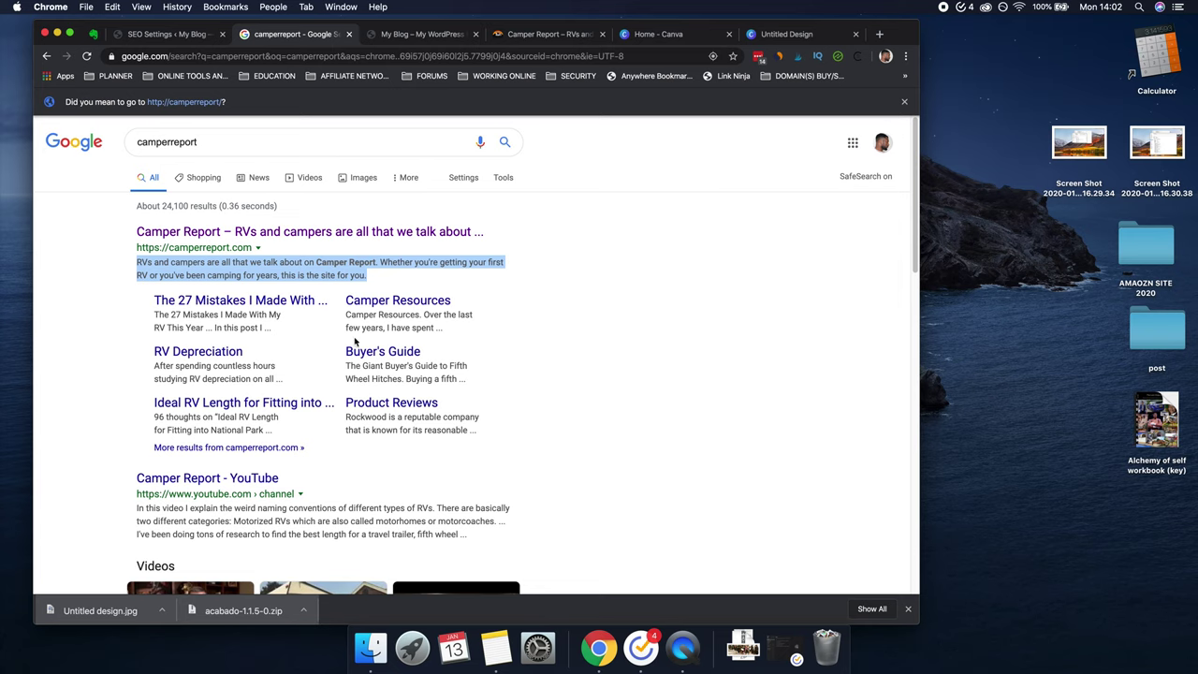
{"action": "left_click", "coordinate": [300, 269]}
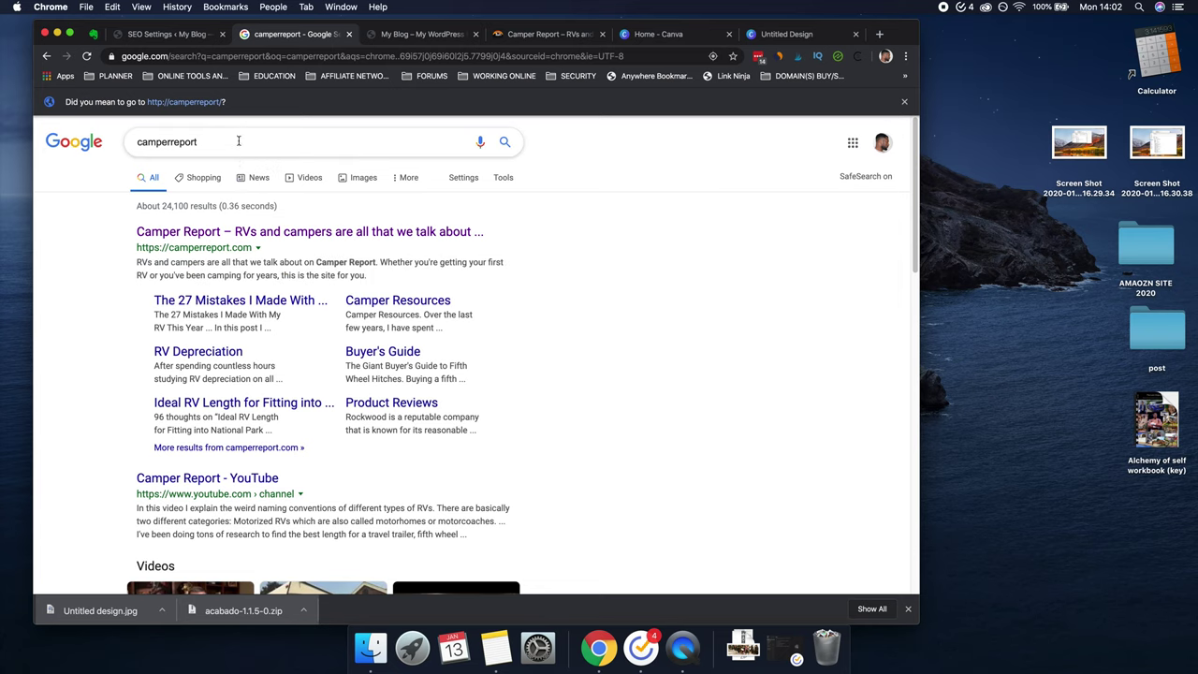
{"action": "left_click", "coordinate": [176, 42]}
{"action": "left_click", "coordinate": [269, 401]}
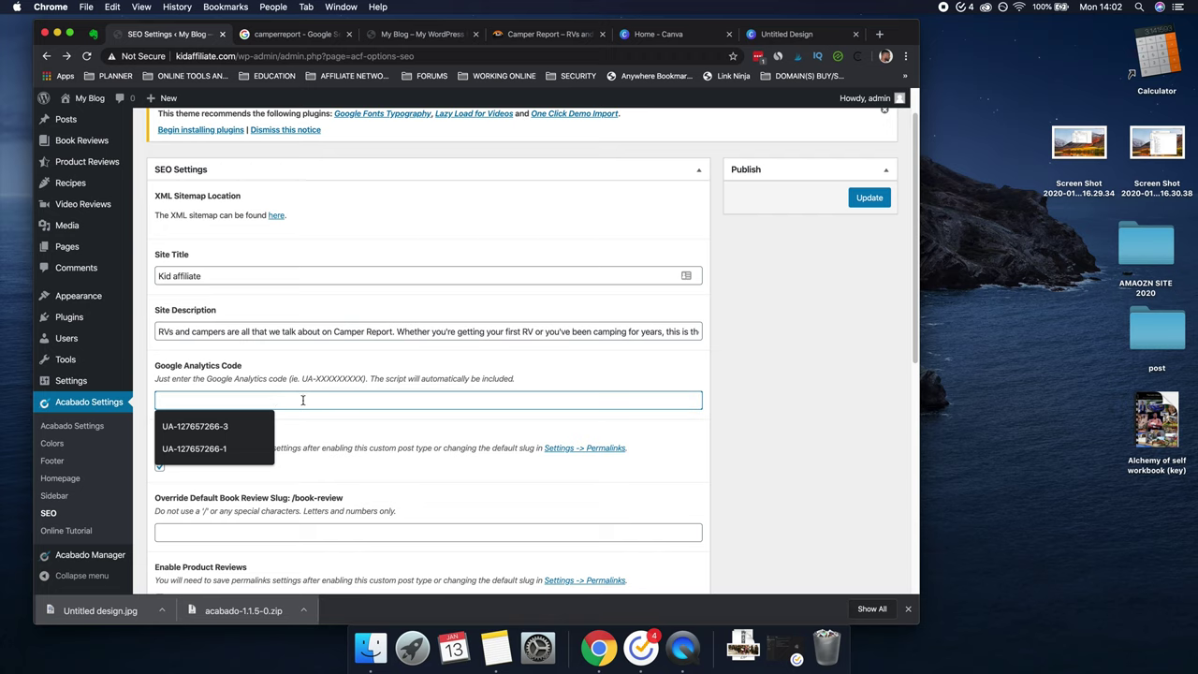
{"action": "left_click", "coordinate": [336, 429]}
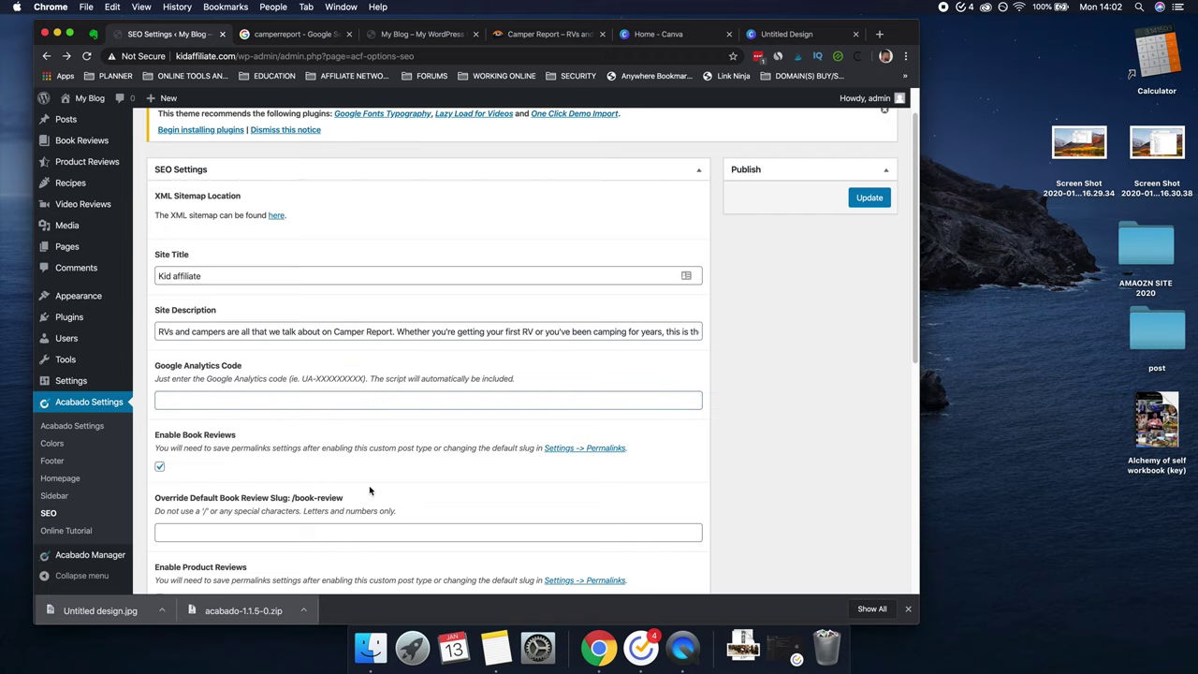
{"action": "scroll", "coordinate": [369, 490], "scroll_direction": "down", "scroll_amount": 3}
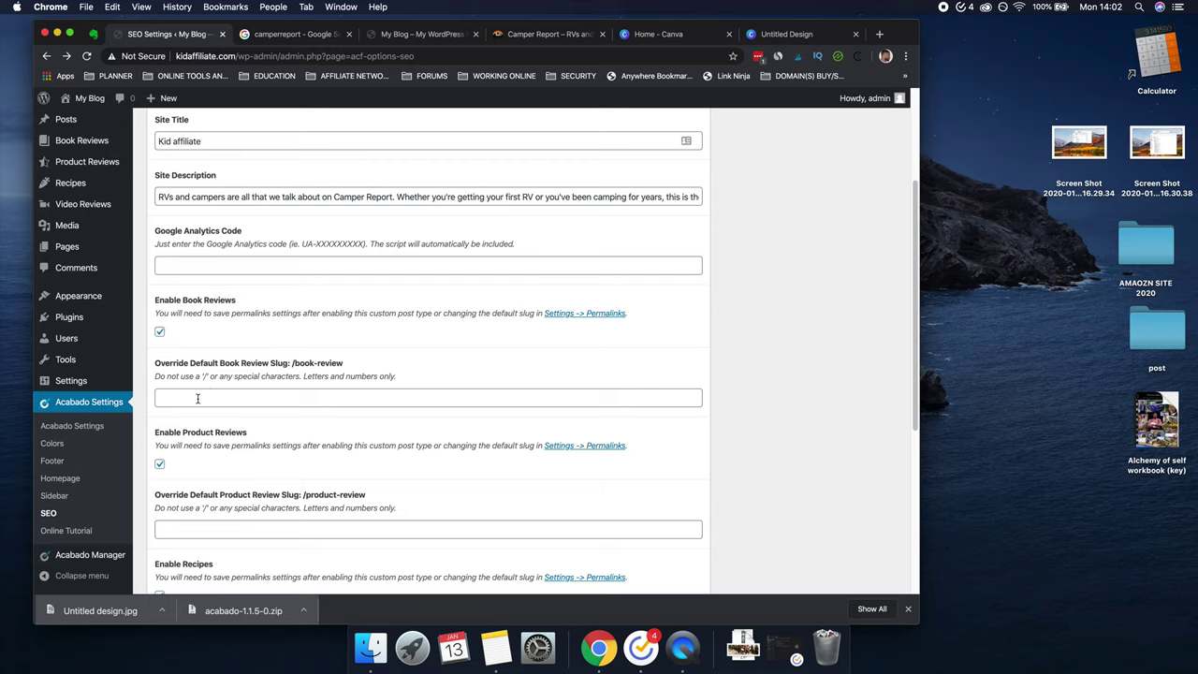
{"action": "scroll", "coordinate": [235, 431], "scroll_direction": "down", "scroll_amount": 5}
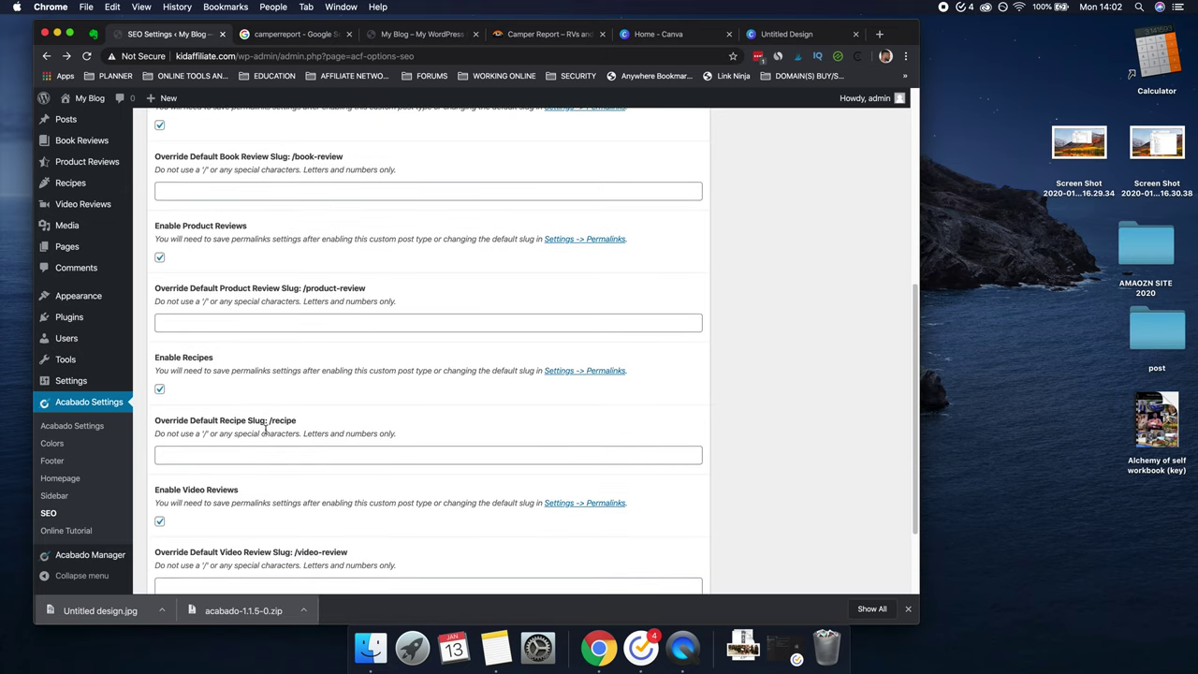
{"action": "scroll", "coordinate": [267, 426], "scroll_direction": "down", "scroll_amount": 3}
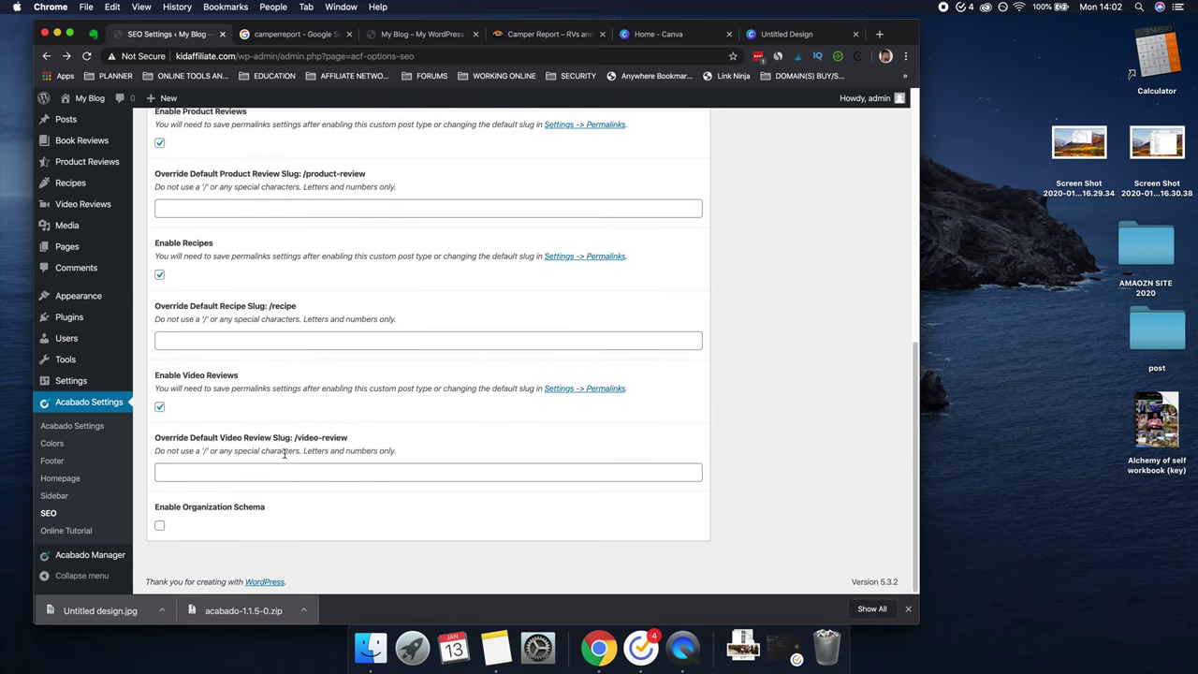
{"action": "scroll", "coordinate": [268, 432], "scroll_direction": "up", "scroll_amount": 15}
{"action": "key", "text": "Return"}
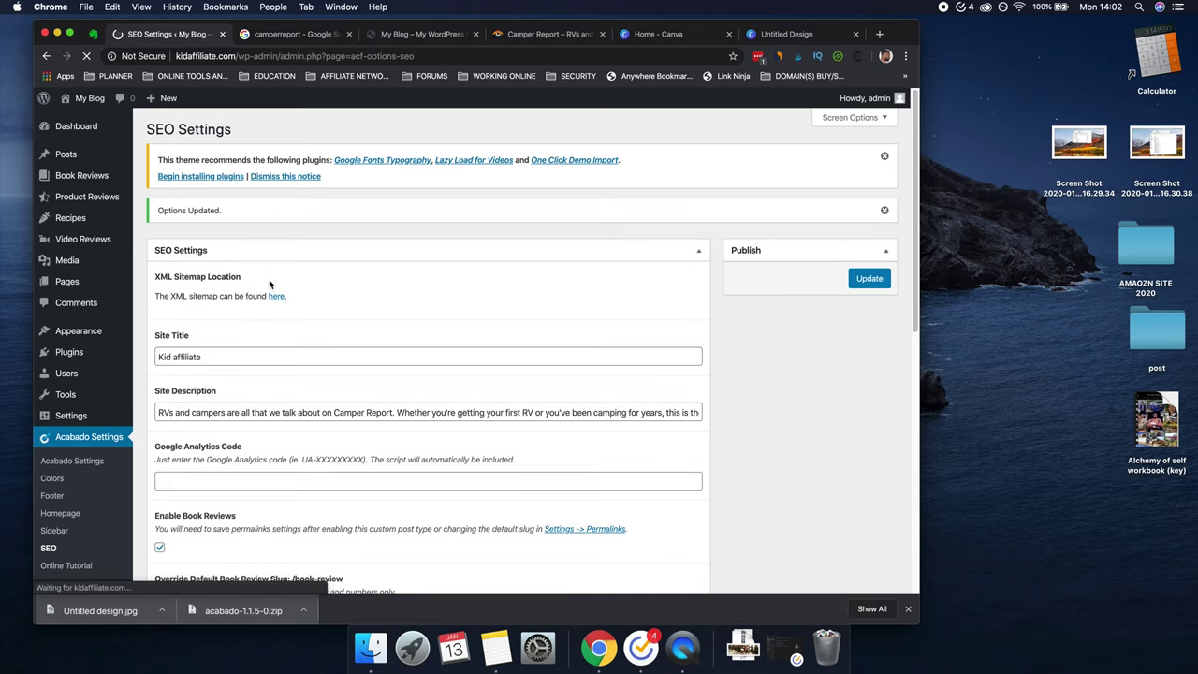
Turn off the book reviews option and scroll through the settings page.
{"action": "scroll", "coordinate": [273, 472], "scroll_direction": "down", "scroll_amount": 2}
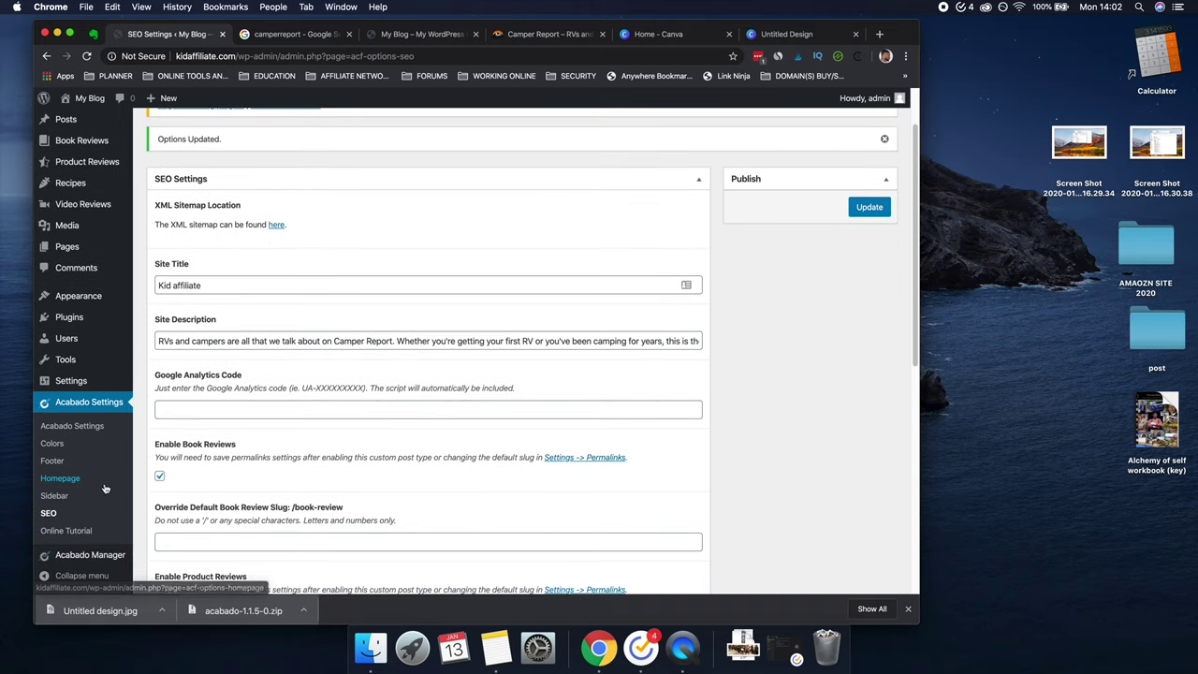
{"action": "left_click", "coordinate": [159, 476]}
{"action": "scroll", "coordinate": [188, 496], "scroll_direction": "down", "scroll_amount": 5}
{"action": "scroll", "coordinate": [189, 503], "scroll_direction": "down", "scroll_amount": 3}
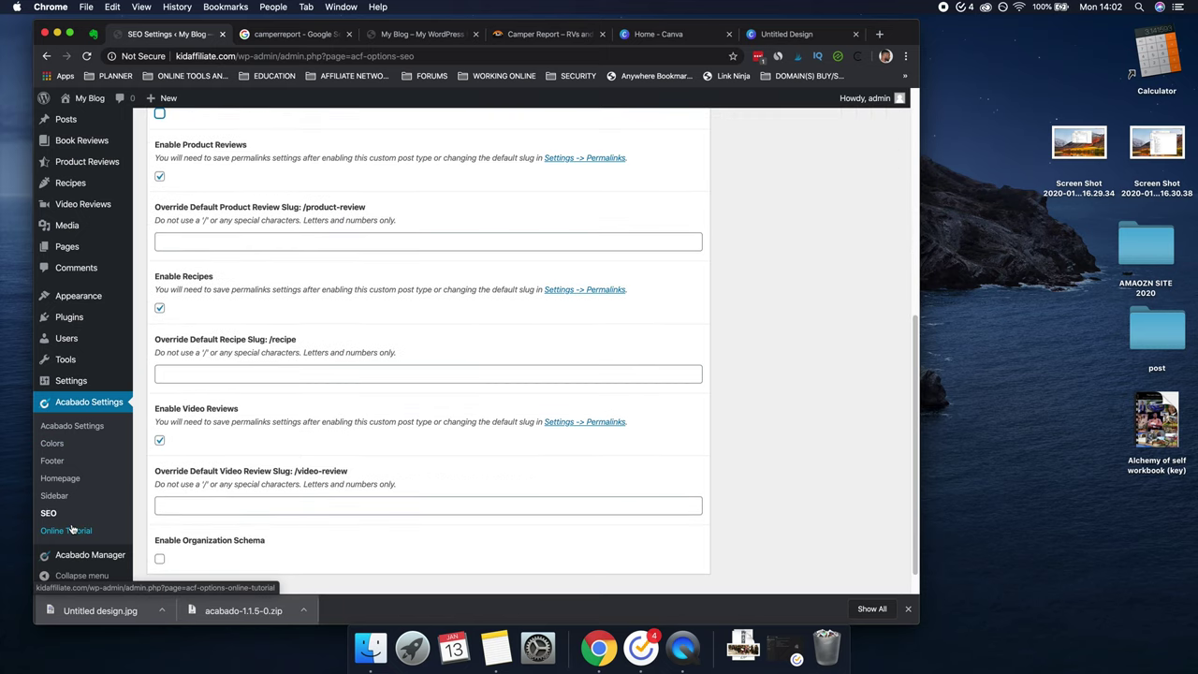
{"action": "scroll", "coordinate": [101, 497], "scroll_direction": "down", "scroll_amount": 1}
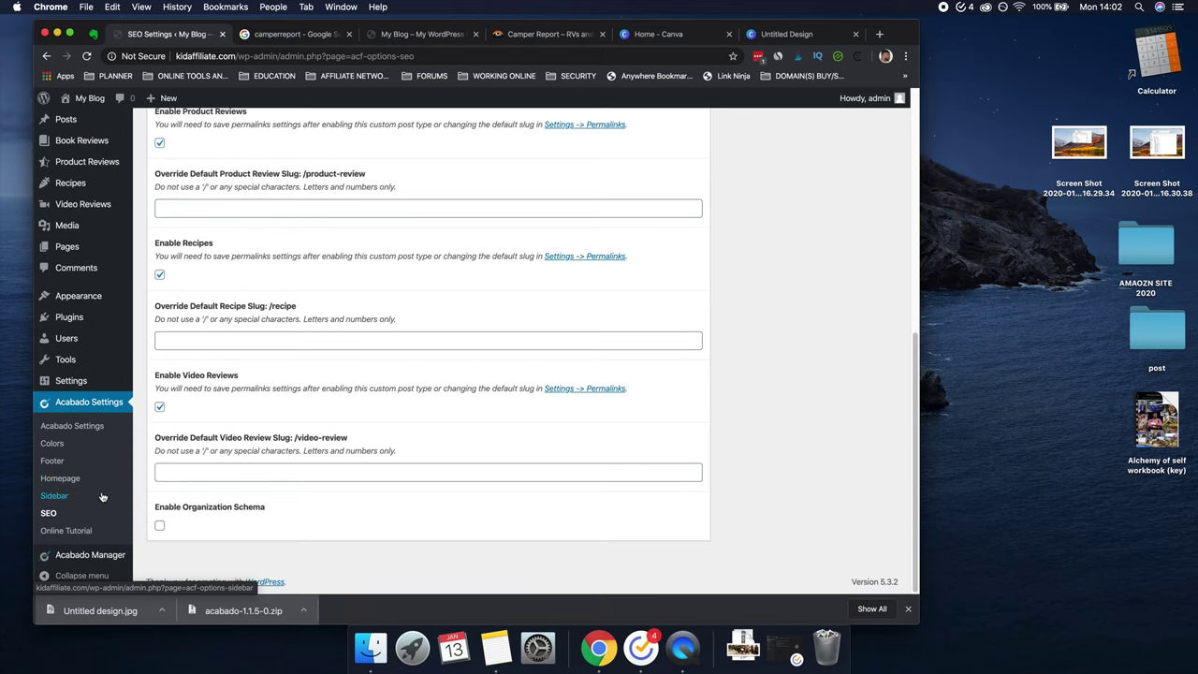
{"action": "scroll", "coordinate": [104, 497], "scroll_direction": "up", "scroll_amount": 10}
{"action": "scroll", "coordinate": [104, 497], "scroll_direction": "down", "scroll_amount": 7}
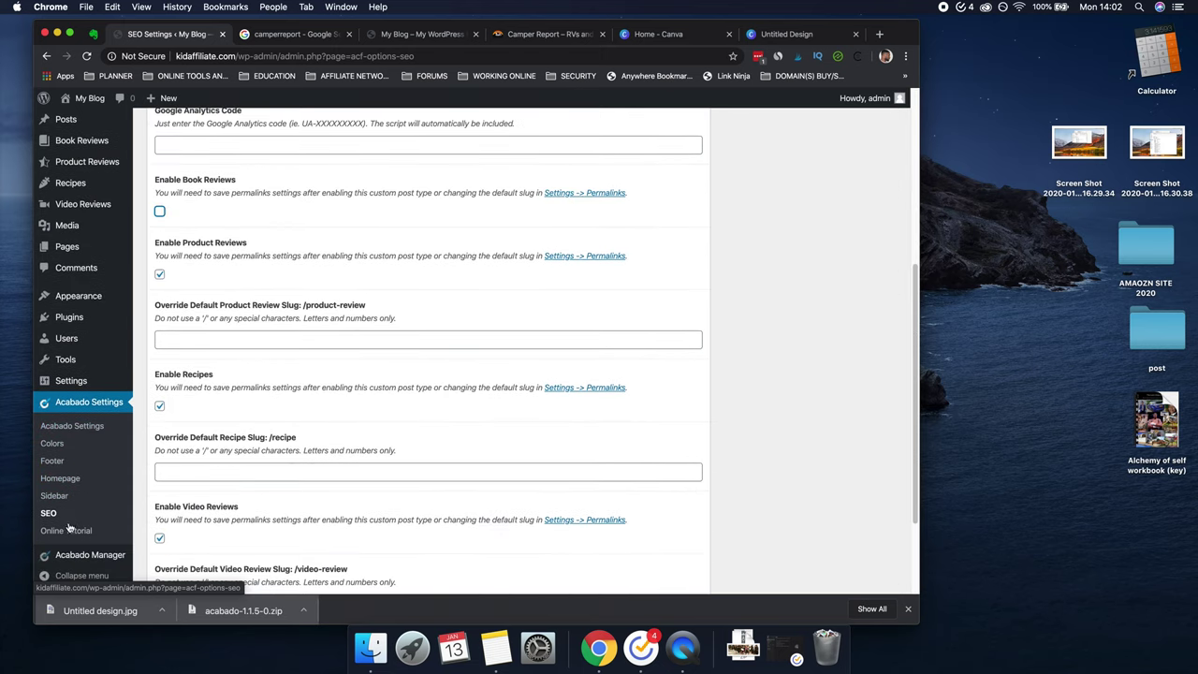
{"action": "scroll", "coordinate": [72, 534], "scroll_direction": "down", "scroll_amount": 2}
{"action": "scroll", "coordinate": [84, 541], "scroll_direction": "up", "scroll_amount": 2}
{"action": "scroll", "coordinate": [98, 550], "scroll_direction": "down", "scroll_amount": 3}
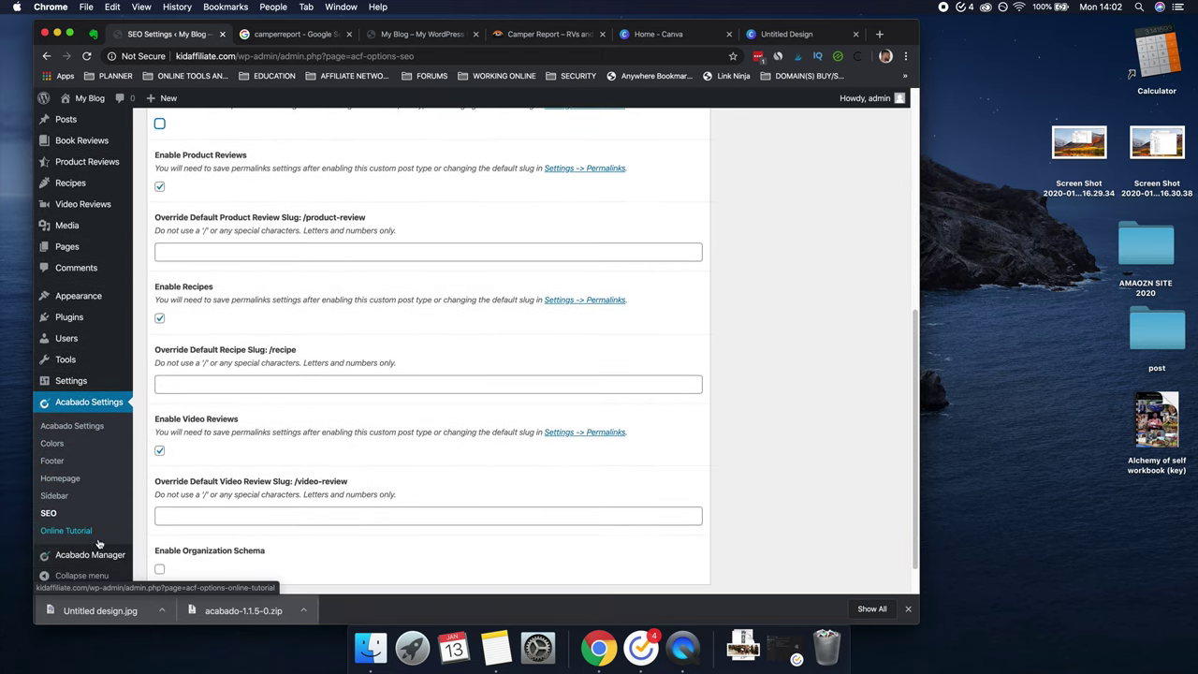
{"action": "scroll", "coordinate": [74, 374], "scroll_direction": "up", "scroll_amount": 10}
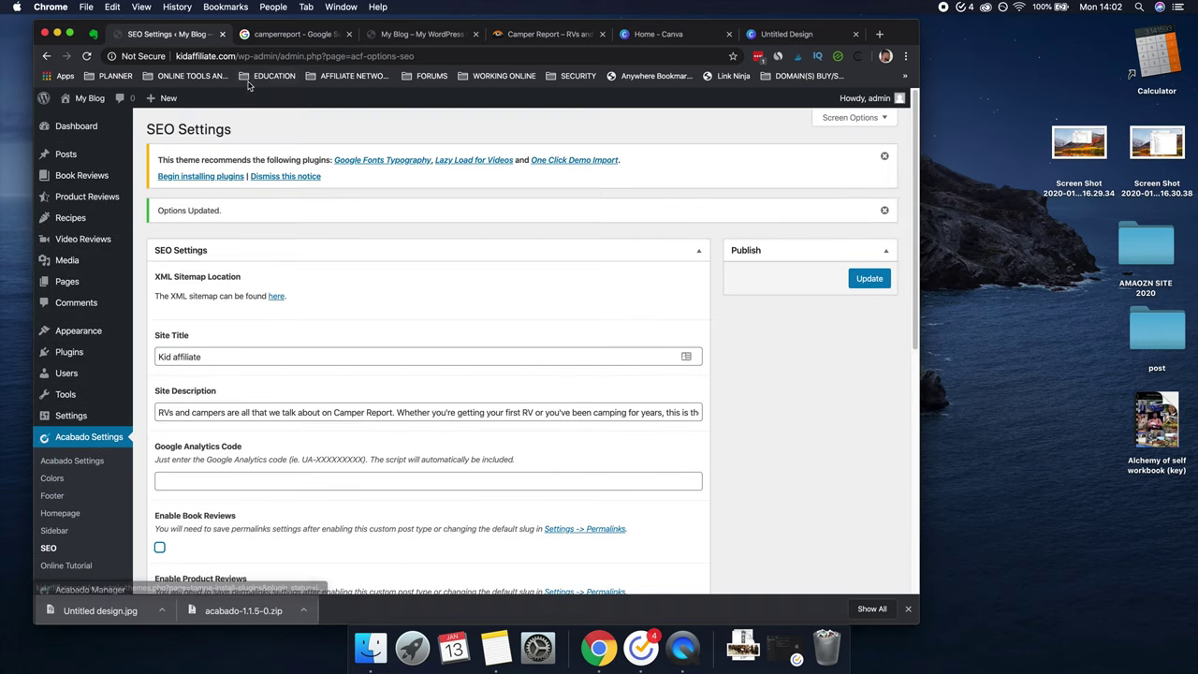
Reload the live blog to check the 'Kid affiliate' title and footer links, then return to SEO Settings.
{"action": "left_click", "coordinate": [274, 34]}
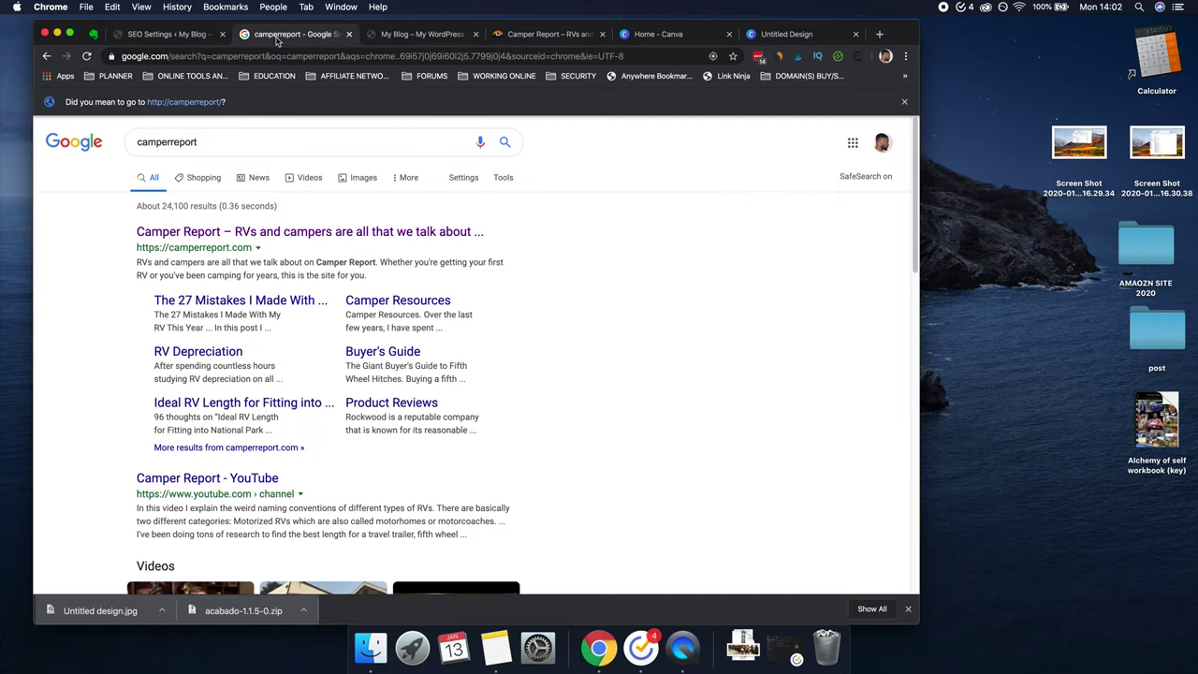
{"action": "left_click", "coordinate": [378, 35]}
{"action": "left_click", "coordinate": [87, 56]}
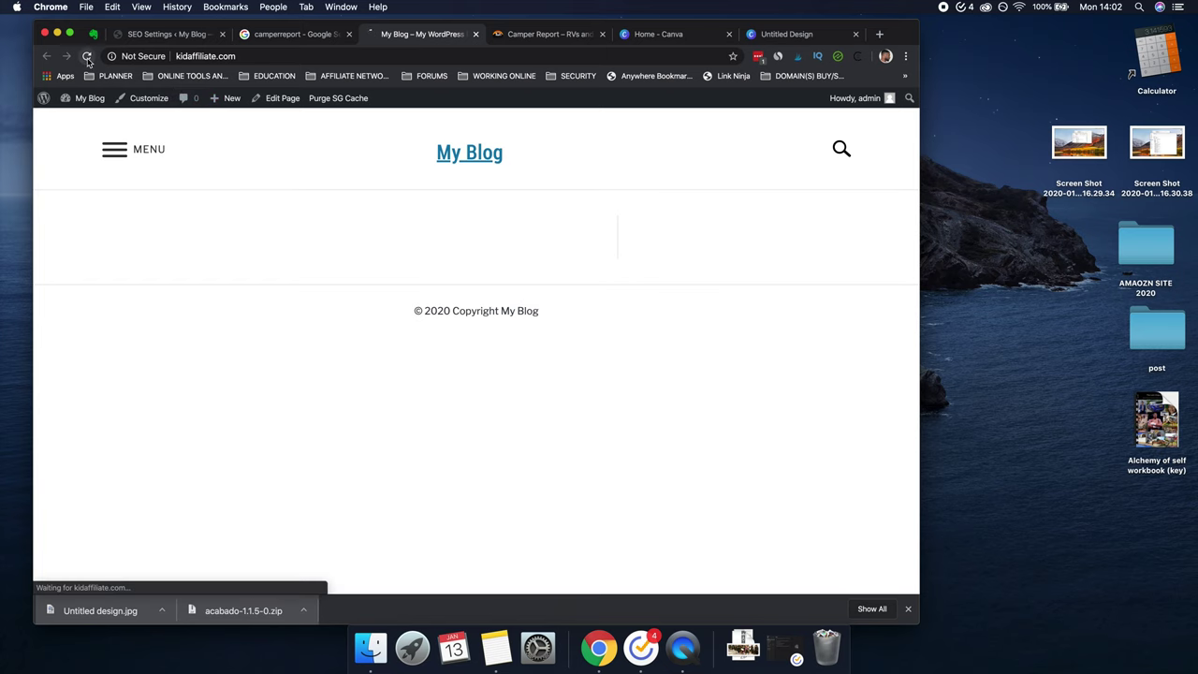
{"action": "scroll", "coordinate": [324, 190], "scroll_direction": "down", "scroll_amount": 15}
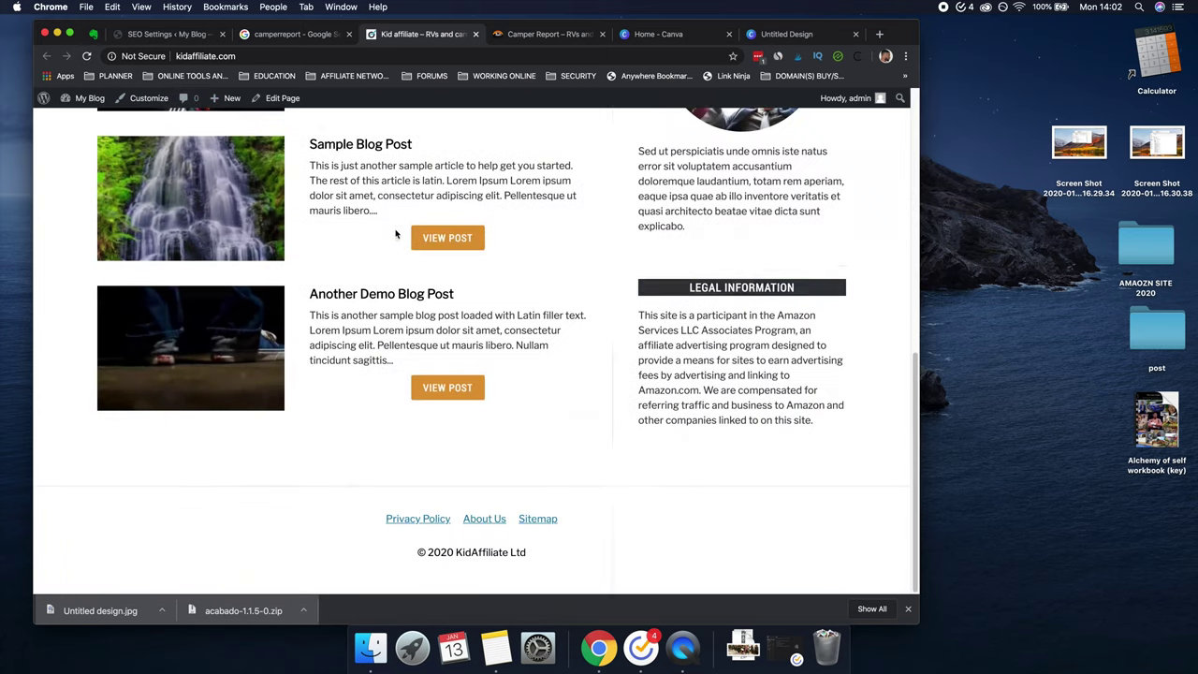
{"action": "scroll", "coordinate": [392, 241], "scroll_direction": "up", "scroll_amount": 15}
{"action": "scroll", "coordinate": [376, 234], "scroll_direction": "down", "scroll_amount": 1}
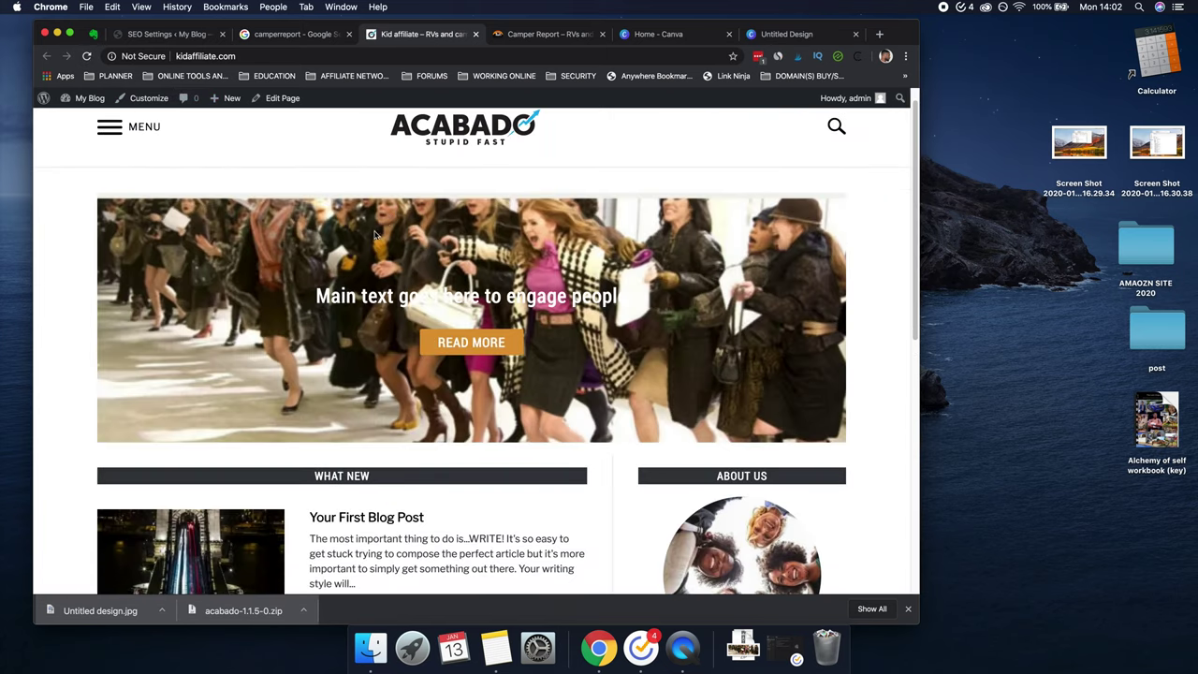
{"action": "left_click", "coordinate": [294, 35]}
{"action": "left_click", "coordinate": [193, 35]}
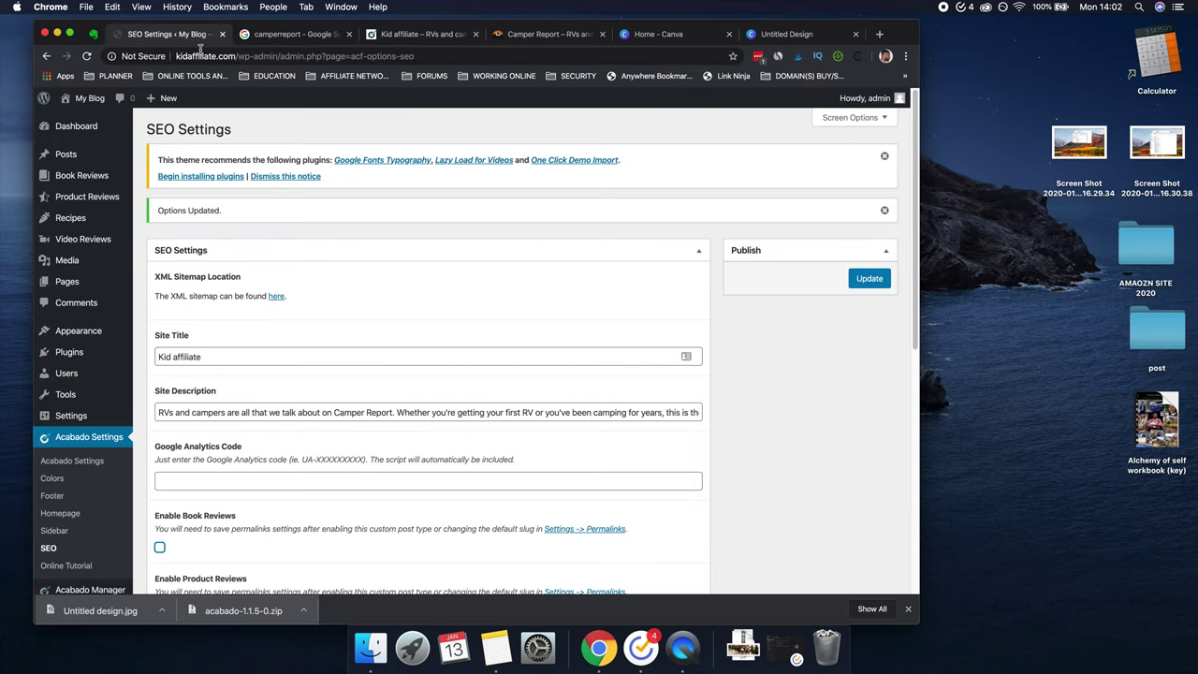
In Acabado Homepage settings, tick Display Featured Tiles and click Update.
{"action": "left_click", "coordinate": [62, 514]}
{"action": "left_click", "coordinate": [693, 219]}
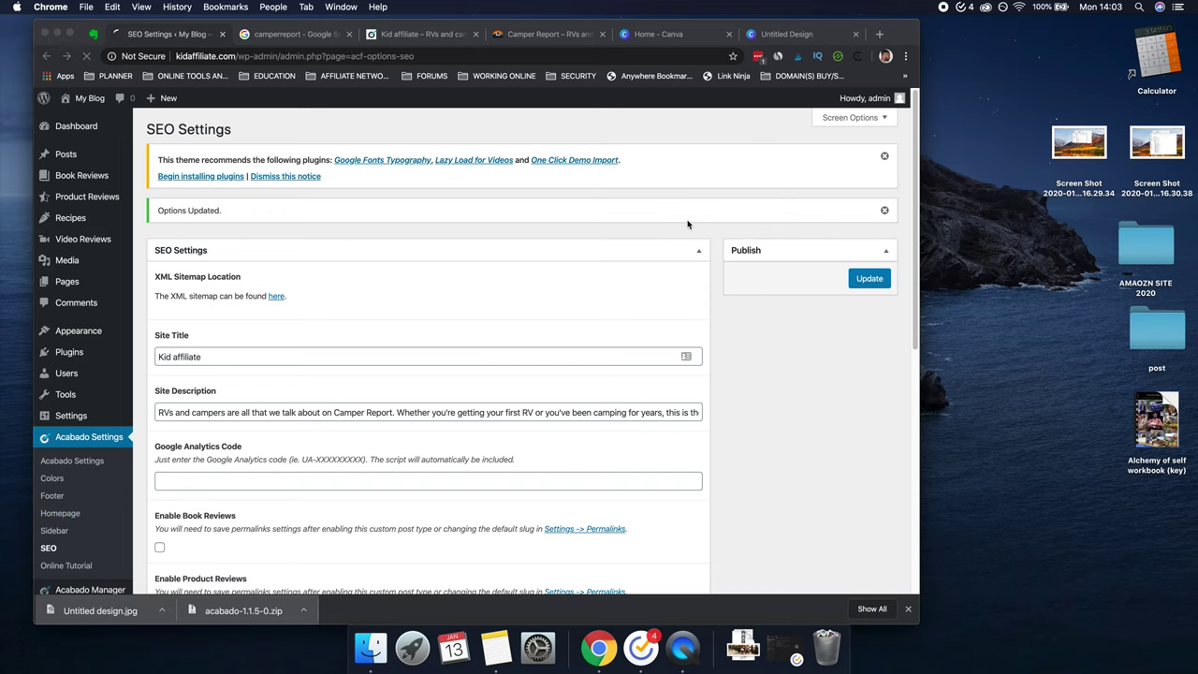
{"action": "scroll", "coordinate": [357, 443], "scroll_direction": "down", "scroll_amount": 5}
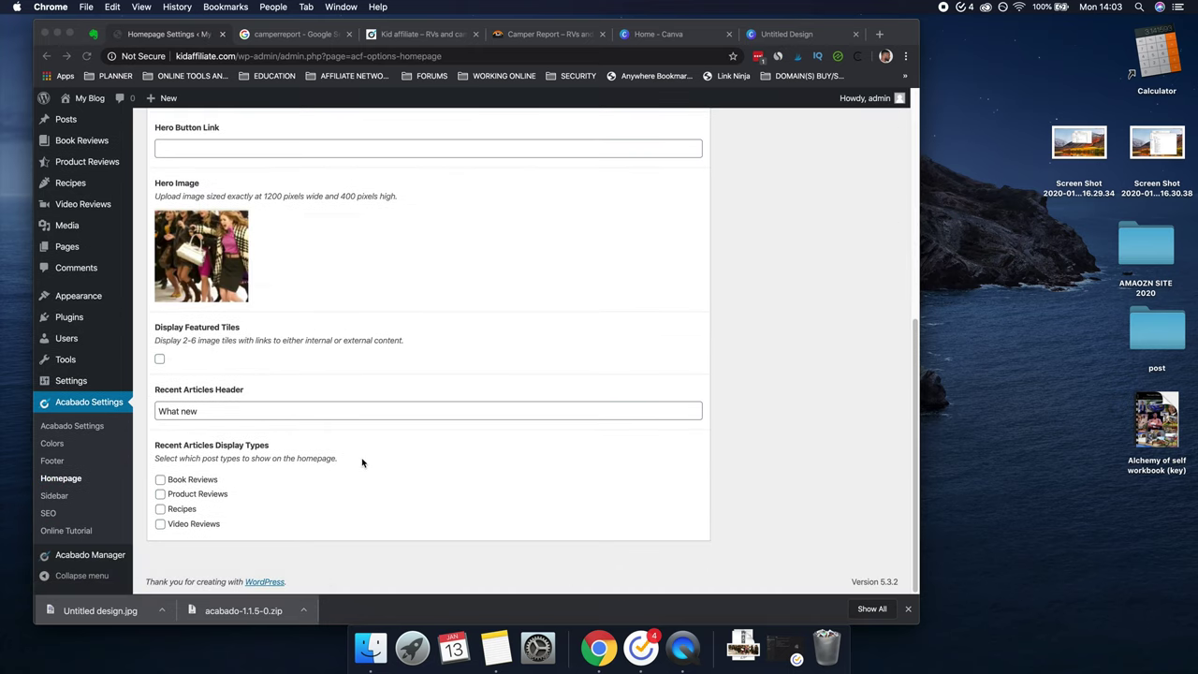
{"action": "left_click", "coordinate": [158, 360]}
{"action": "left_click", "coordinate": [160, 361]}
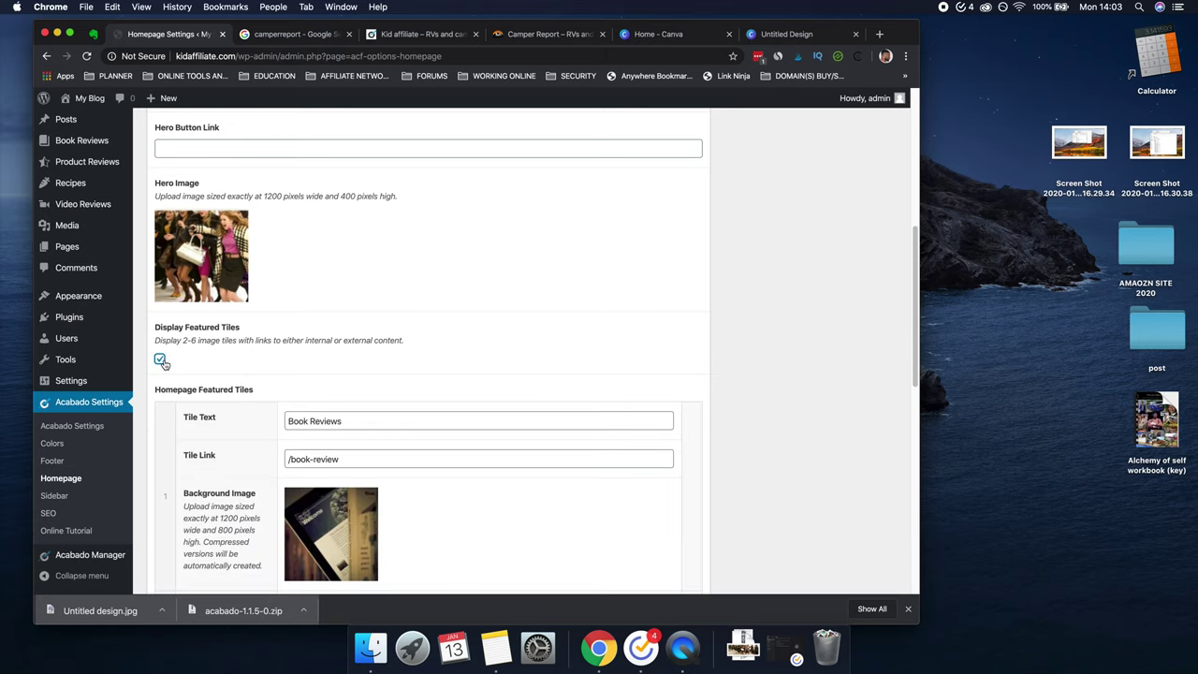
{"action": "scroll", "coordinate": [383, 444], "scroll_direction": "down", "scroll_amount": 8}
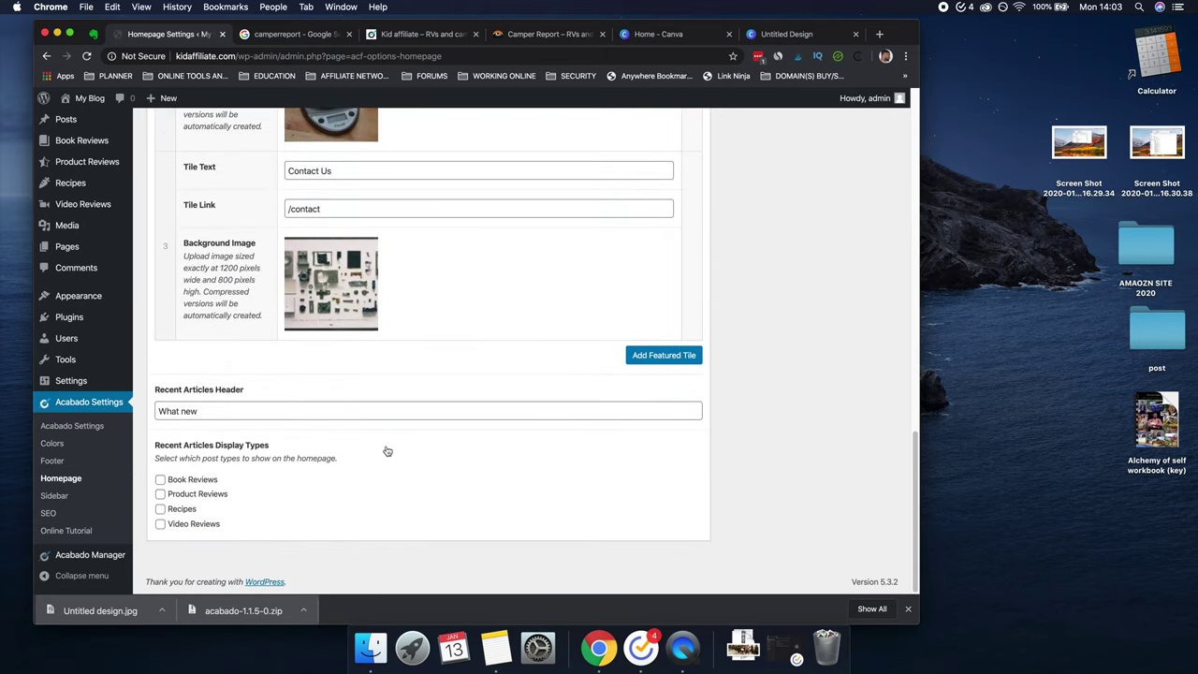
{"action": "scroll", "coordinate": [412, 440], "scroll_direction": "up", "scroll_amount": 10}
{"action": "scroll", "coordinate": [808, 393], "scroll_direction": "up", "scroll_amount": 3}
{"action": "left_click", "coordinate": [850, 244]}
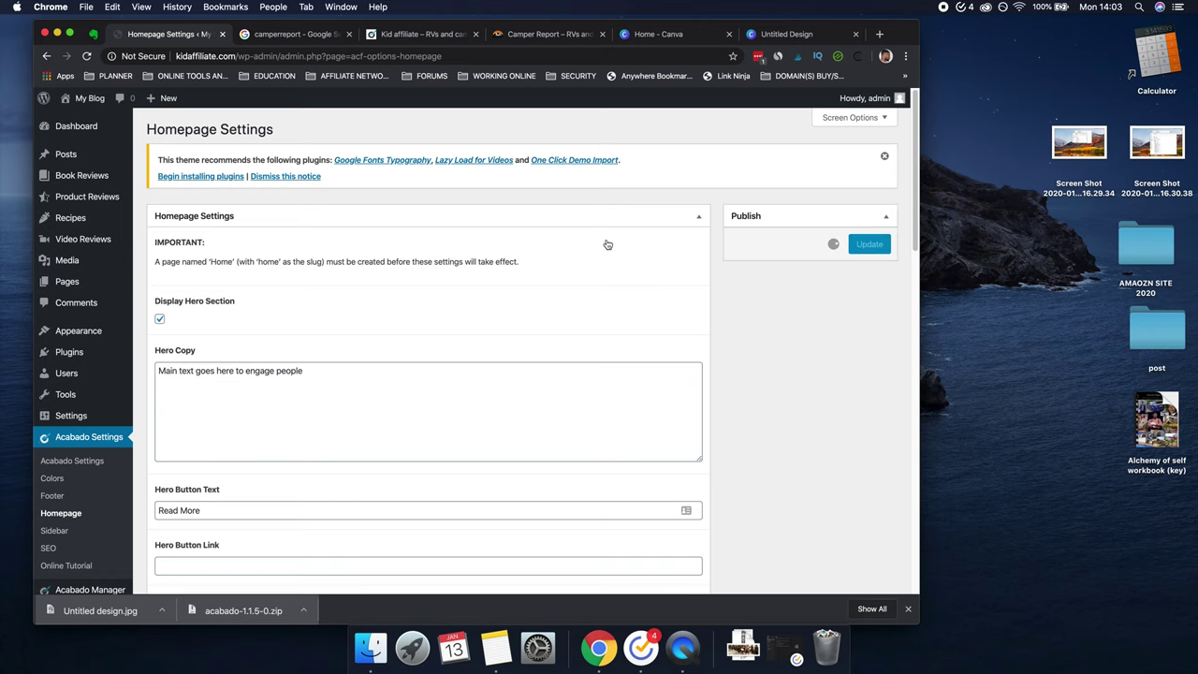
Reload the live homepage to see the Book Reviews, Product Reviews and Contact Us tiles.
{"action": "left_click", "coordinate": [348, 34]}
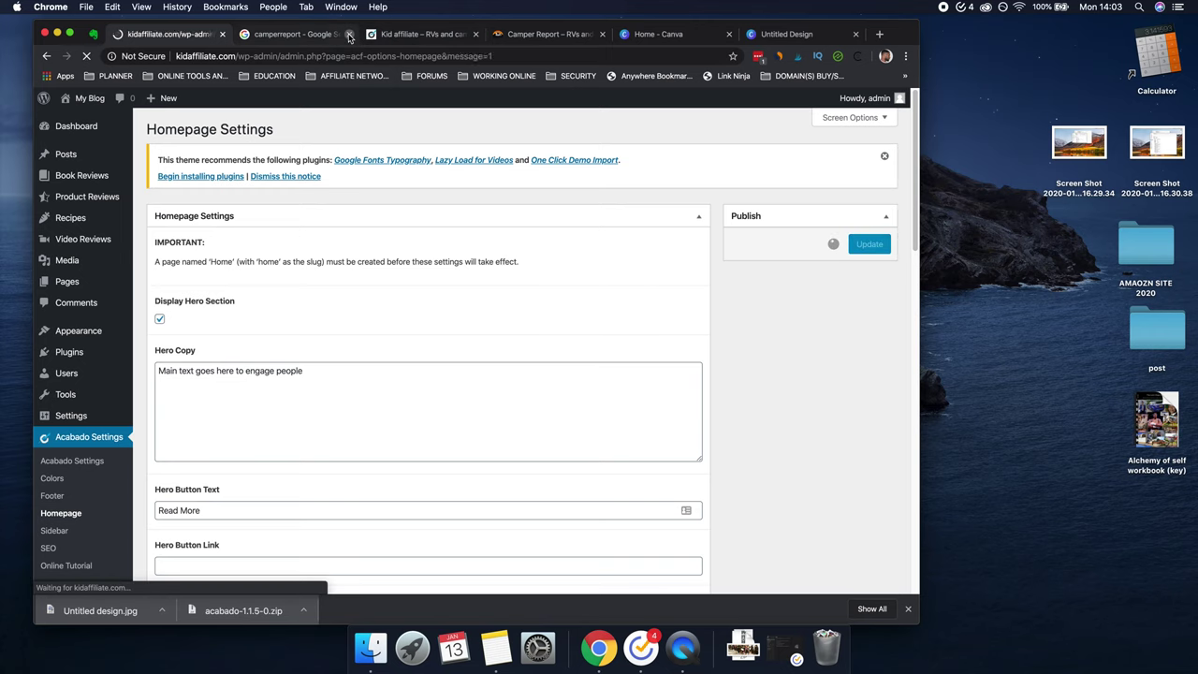
{"action": "left_click", "coordinate": [323, 36]}
{"action": "left_click", "coordinate": [83, 58]}
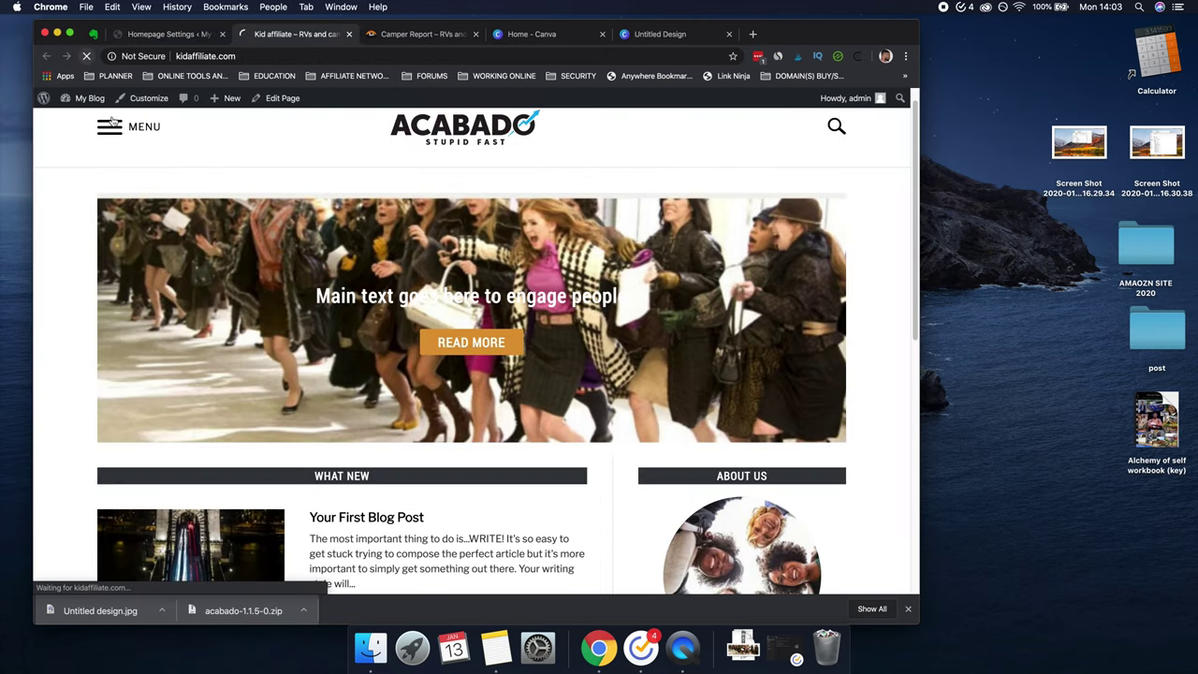
{"action": "scroll", "coordinate": [478, 469], "scroll_direction": "down", "scroll_amount": 3}
{"action": "scroll", "coordinate": [487, 482], "scroll_direction": "down", "scroll_amount": 10}
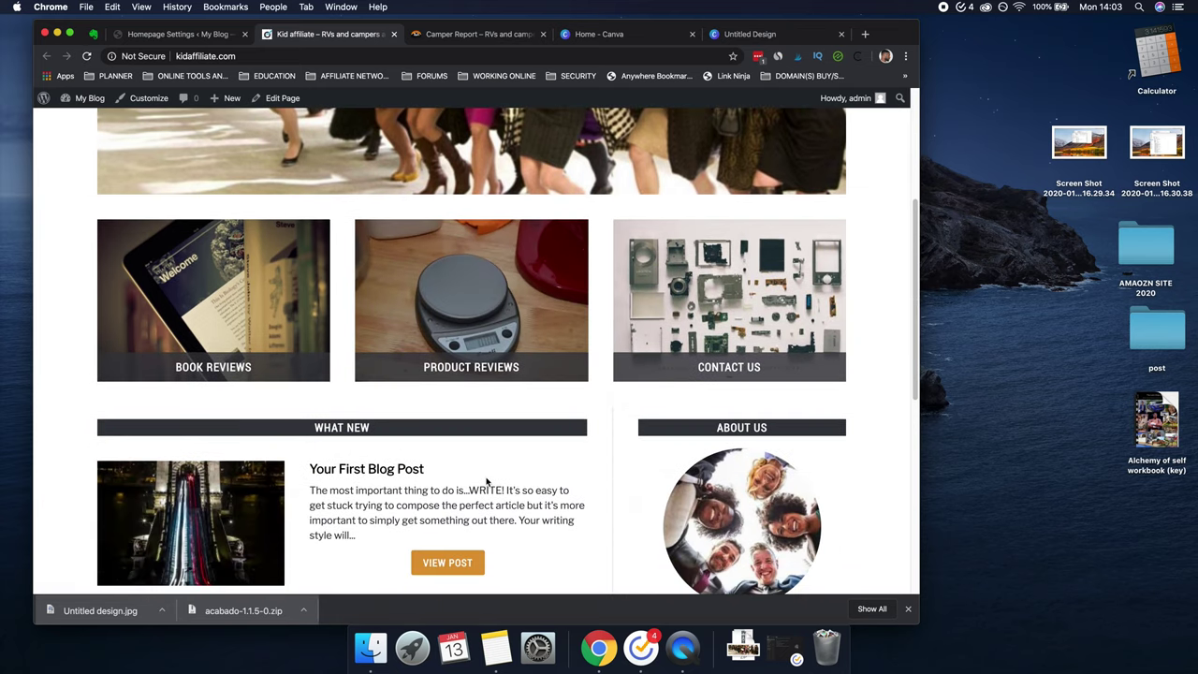
{"action": "scroll", "coordinate": [485, 482], "scroll_direction": "up", "scroll_amount": 15}
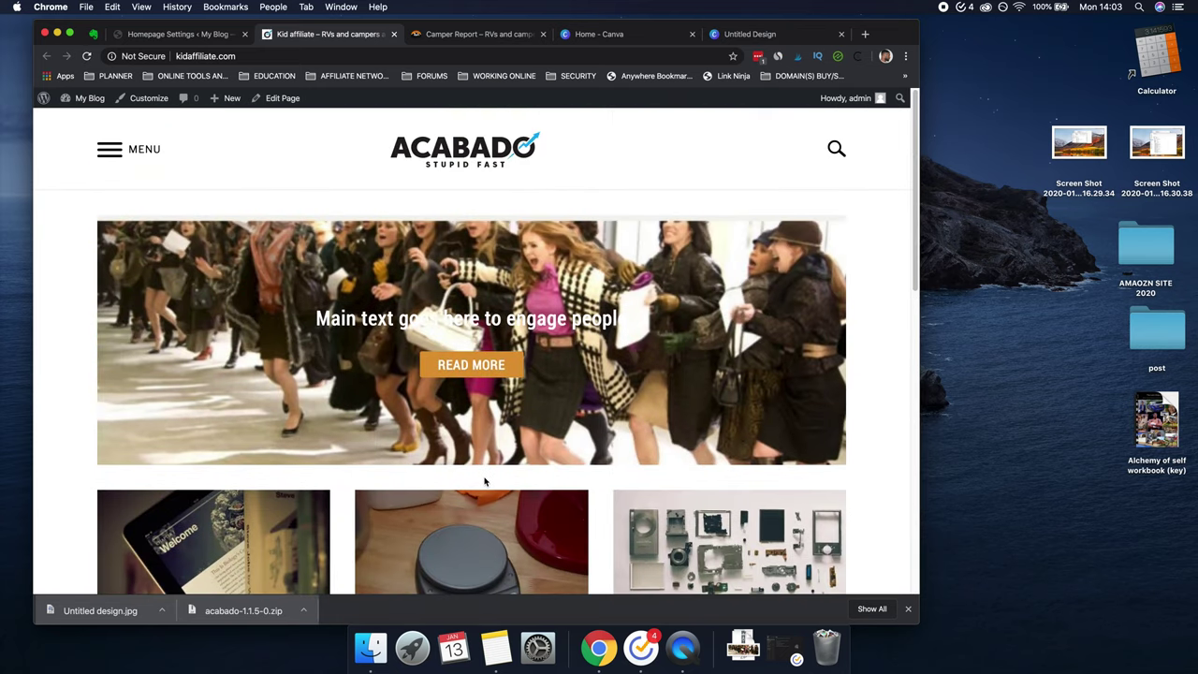
{"action": "scroll", "coordinate": [485, 482], "scroll_direction": "down", "scroll_amount": 10}
Open the 'Another Demo Blog Post' article and try its navigation menu.
{"action": "left_click", "coordinate": [413, 301]}
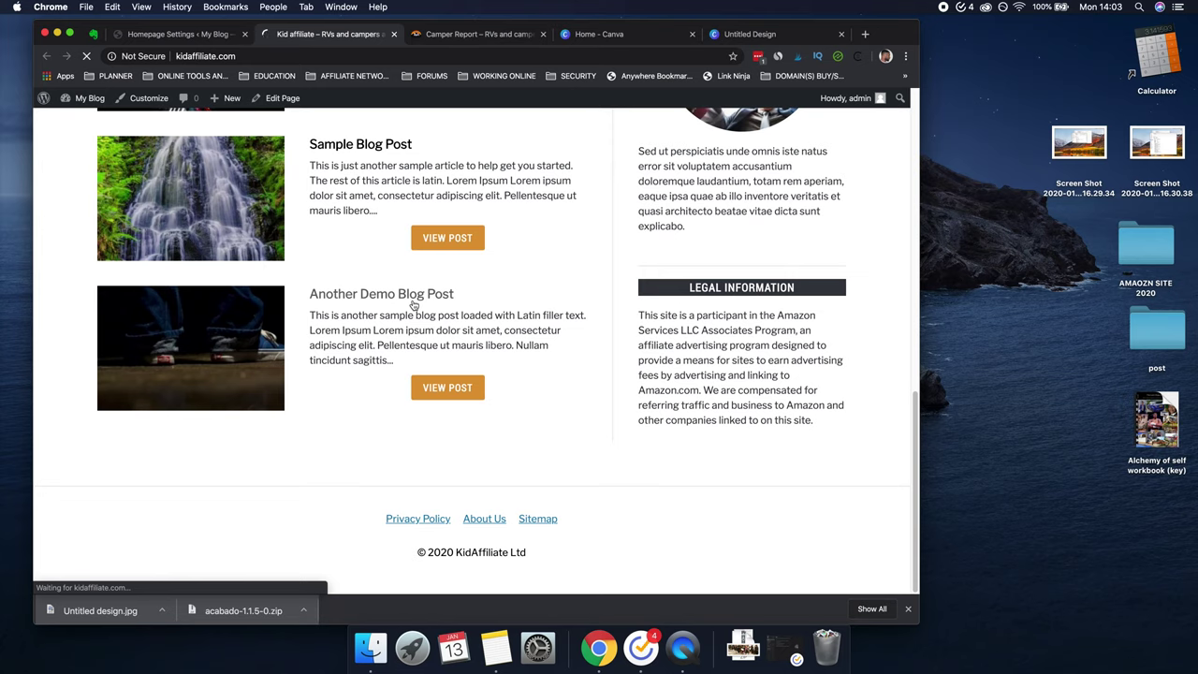
{"action": "scroll", "coordinate": [489, 459], "scroll_direction": "down", "scroll_amount": 12}
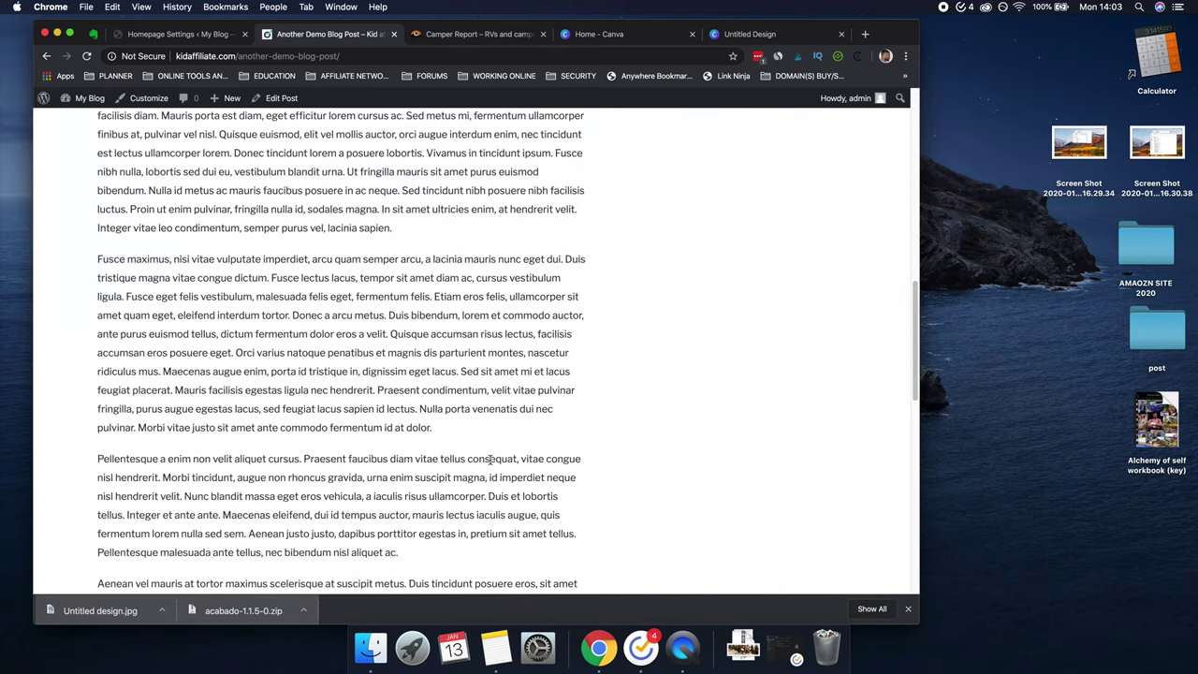
{"action": "scroll", "coordinate": [489, 459], "scroll_direction": "down", "scroll_amount": 10}
{"action": "scroll", "coordinate": [484, 468], "scroll_direction": "up", "scroll_amount": 3}
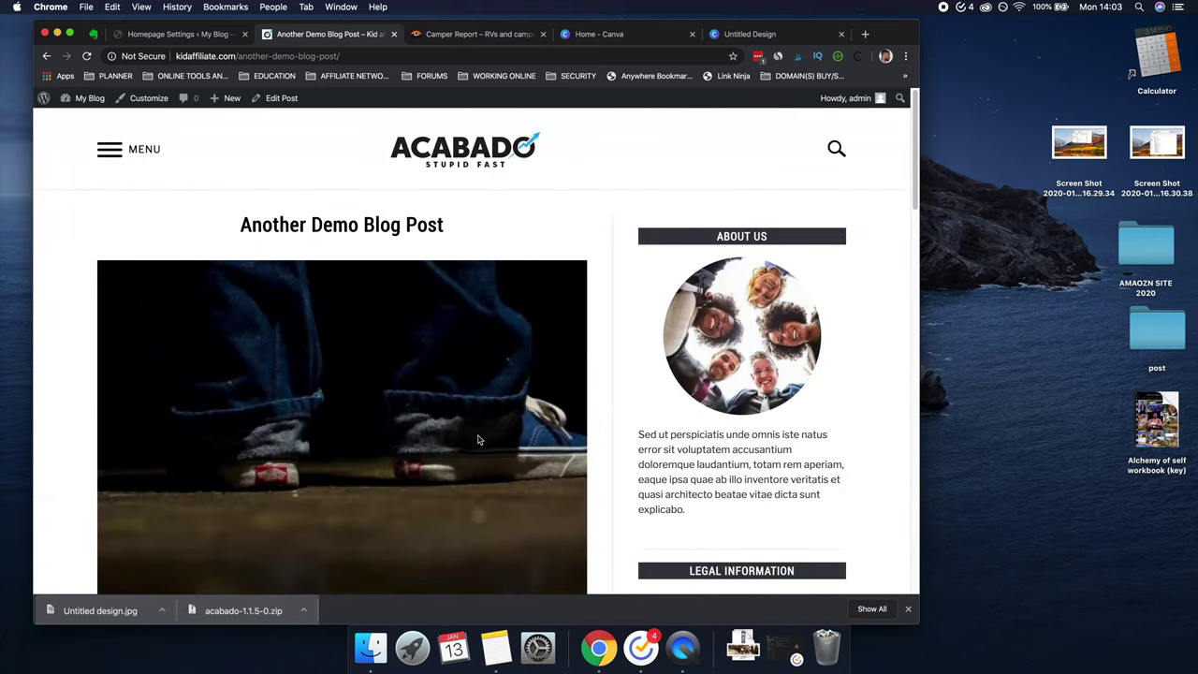
{"action": "left_click", "coordinate": [144, 150]}
{"action": "left_click", "coordinate": [144, 150]}
Load the primary menu in the Menus editor instead of the footer menu.
{"action": "left_click", "coordinate": [187, 34]}
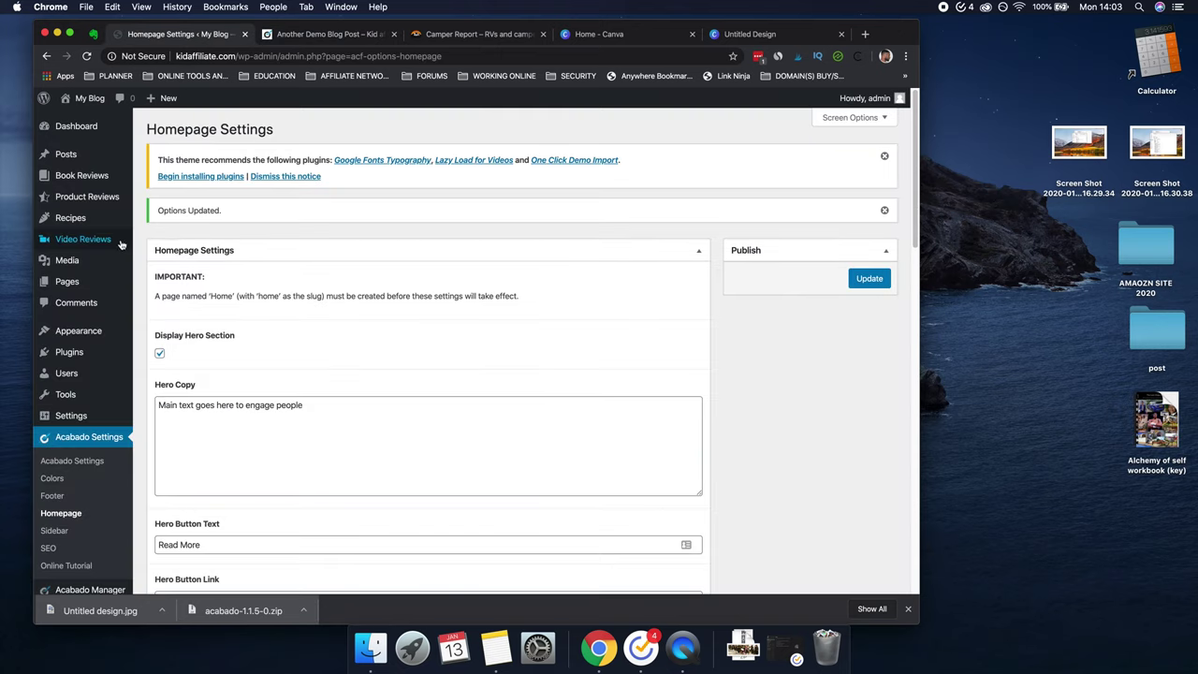
{"action": "mouse_move", "coordinate": [108, 418]}
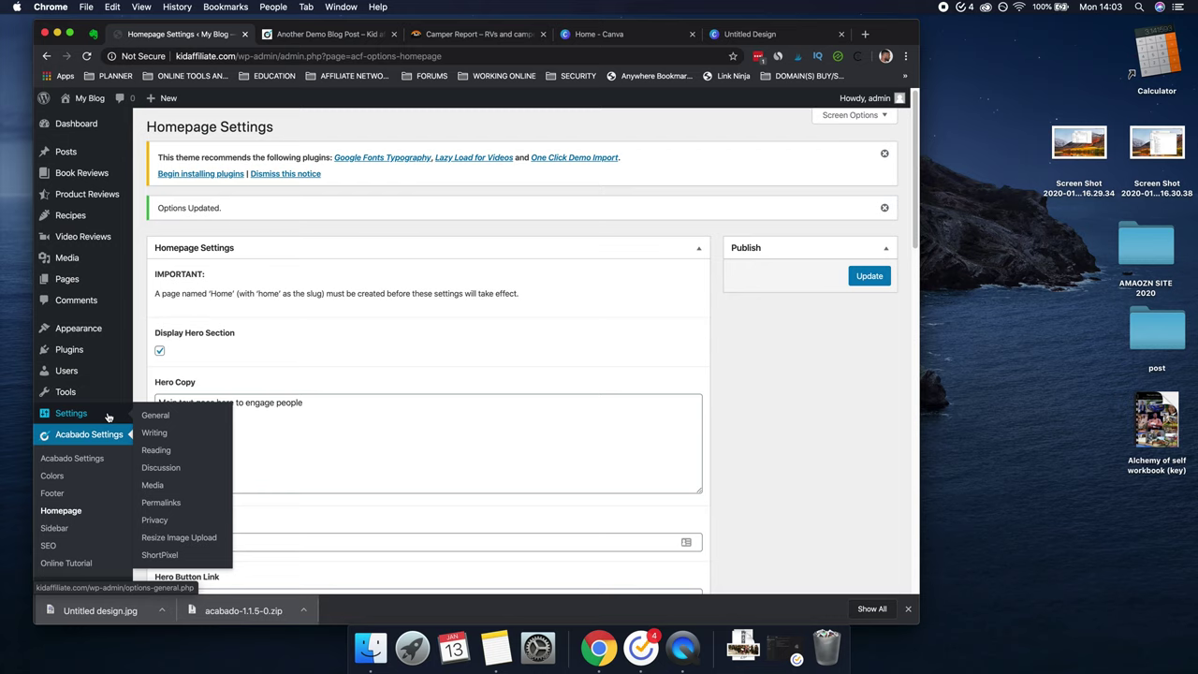
{"action": "scroll", "coordinate": [108, 418], "scroll_direction": "down", "scroll_amount": 5}
{"action": "mouse_move", "coordinate": [105, 387]}
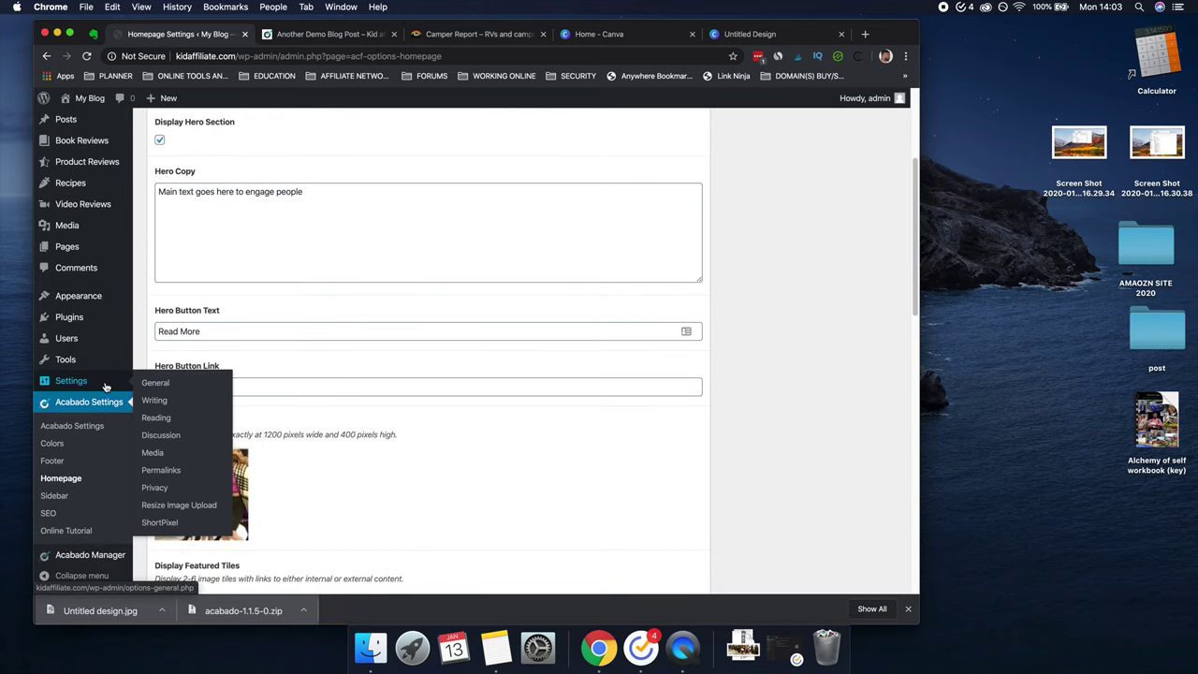
{"action": "mouse_move", "coordinate": [98, 304]}
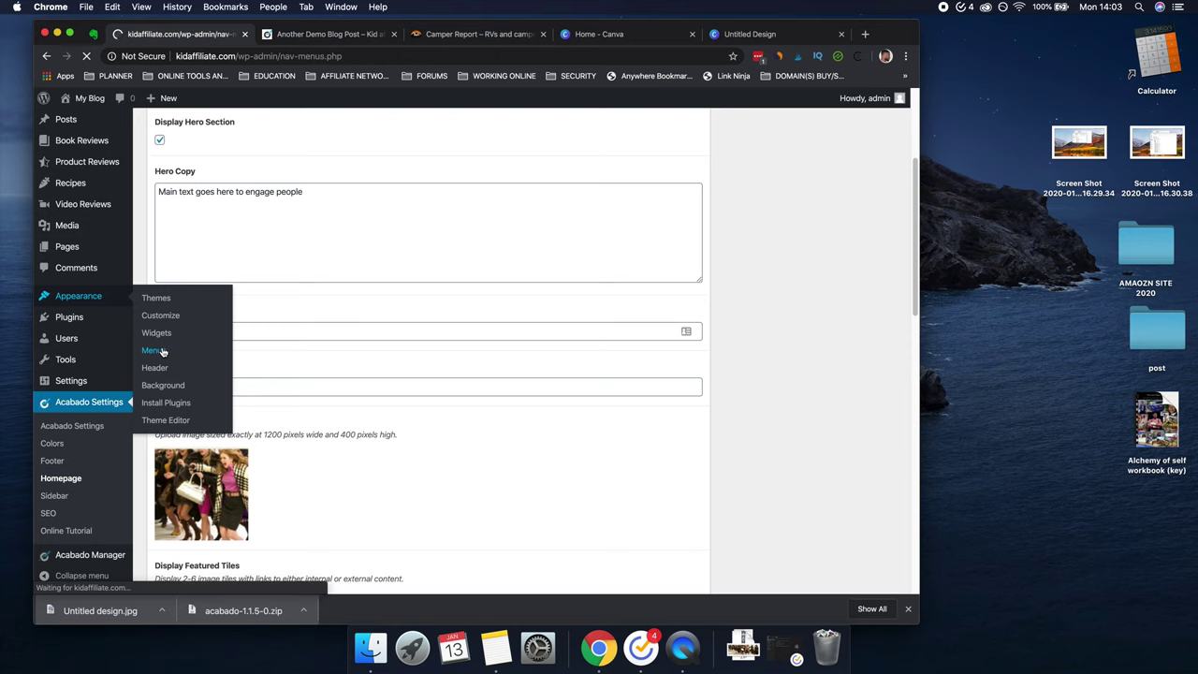
{"action": "scroll", "coordinate": [391, 423], "scroll_direction": "down", "scroll_amount": 2}
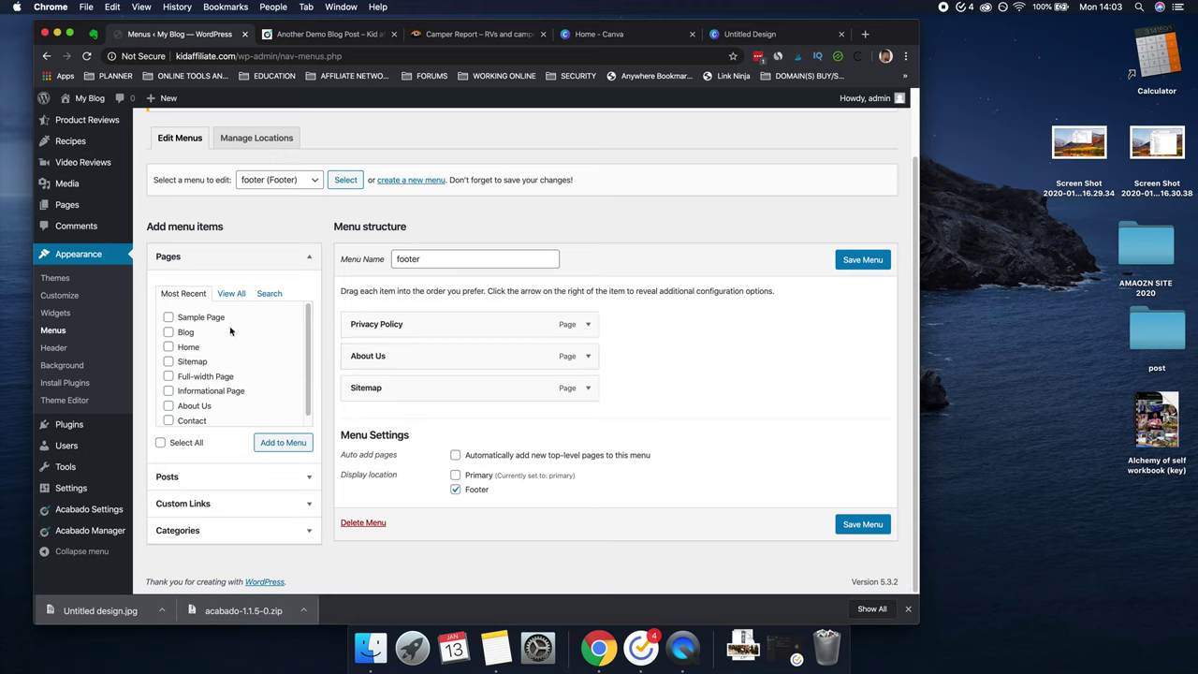
{"action": "double_click", "coordinate": [397, 260]}
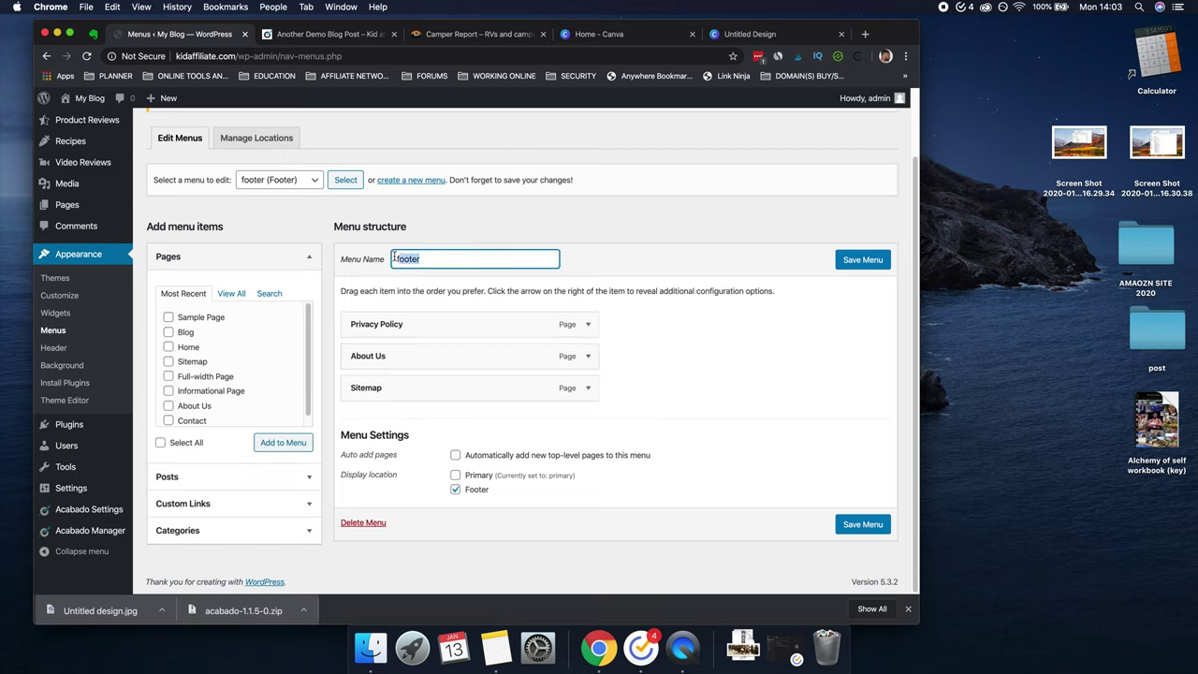
{"action": "left_click", "coordinate": [296, 181]}
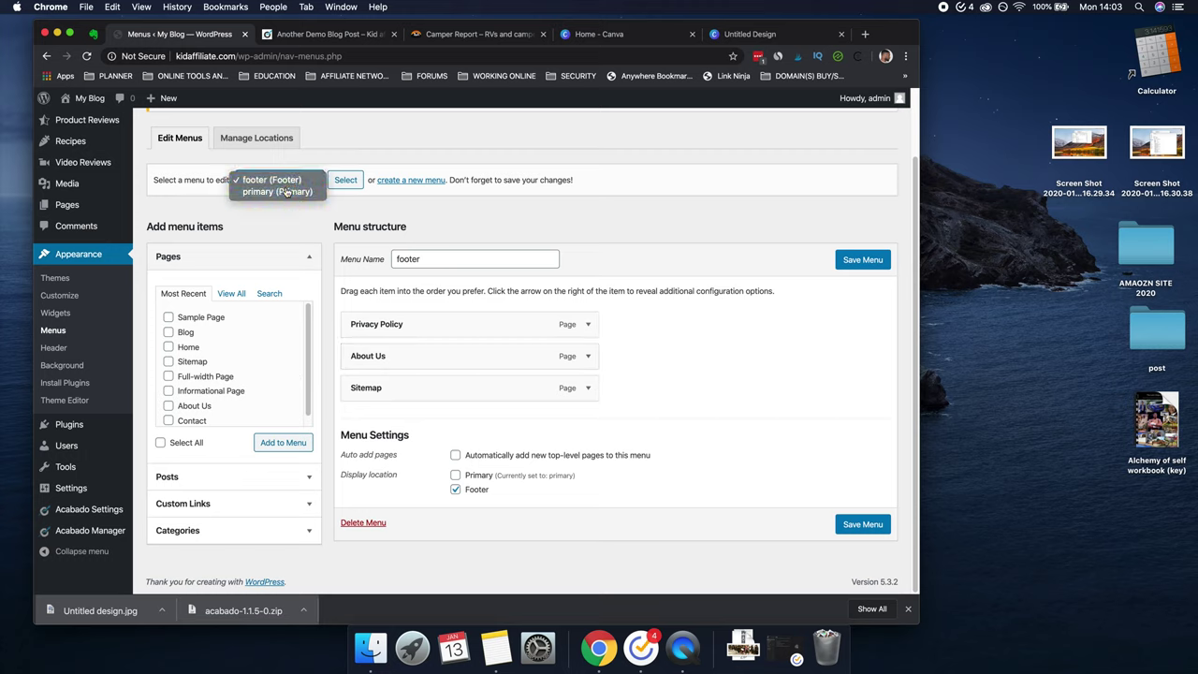
{"action": "left_click", "coordinate": [286, 193]}
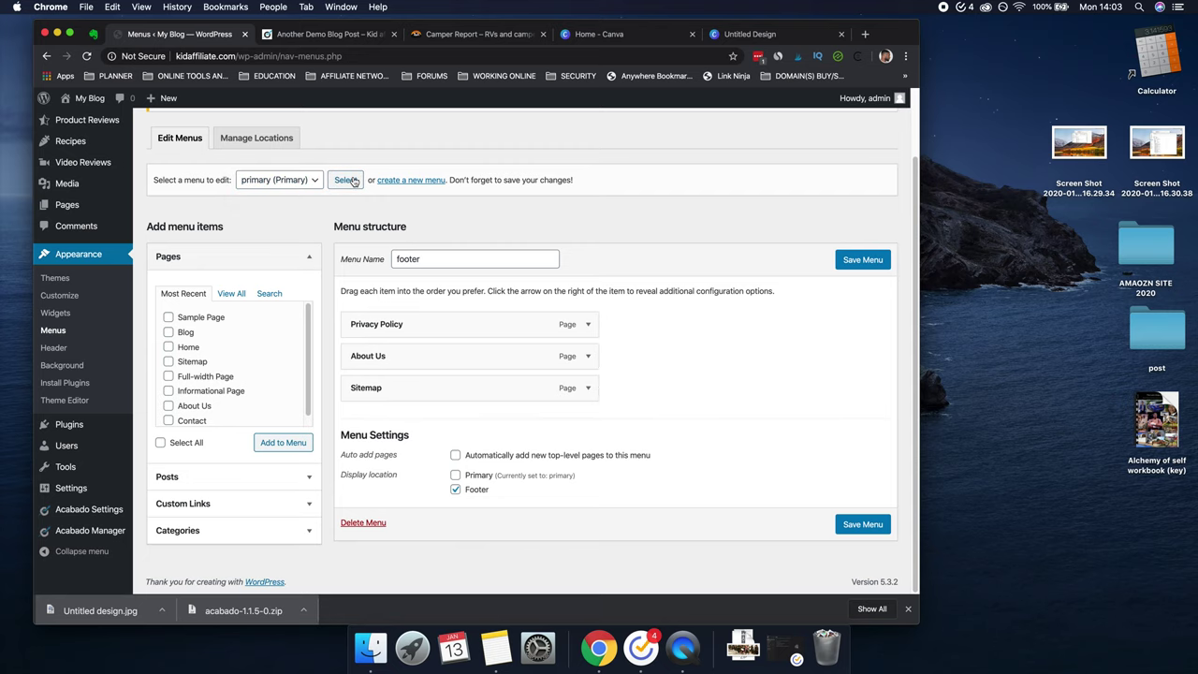
{"action": "left_click", "coordinate": [352, 180]}
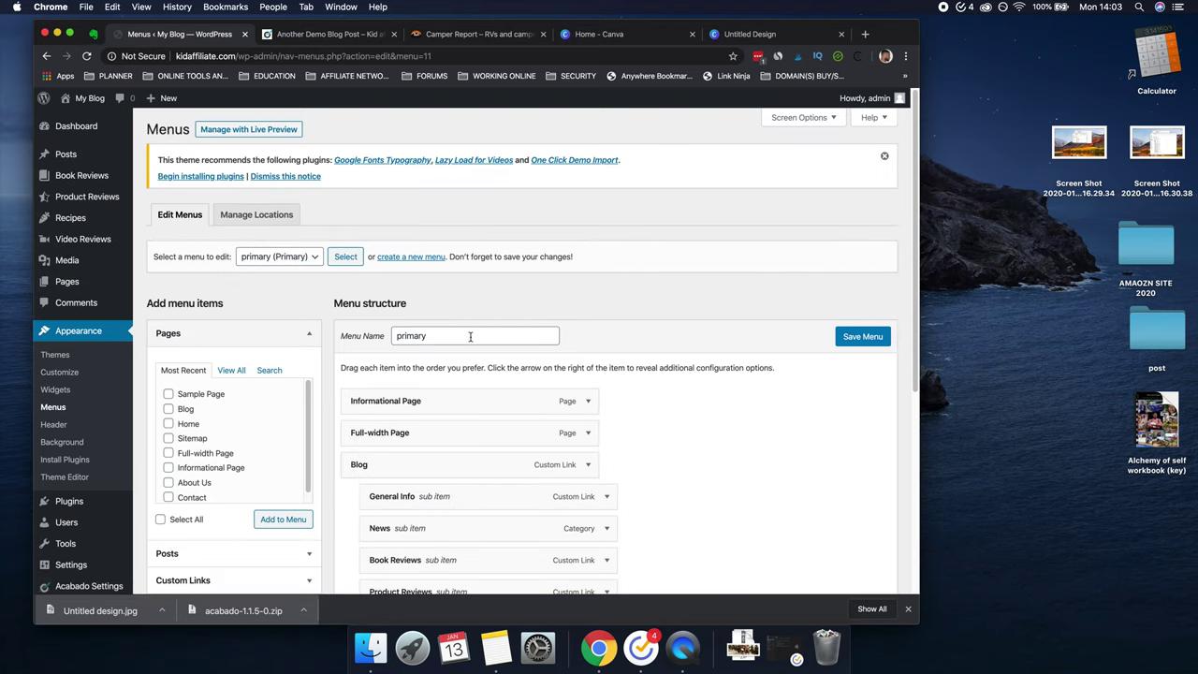
{"action": "scroll", "coordinate": [469, 363], "scroll_direction": "down", "scroll_amount": 3}
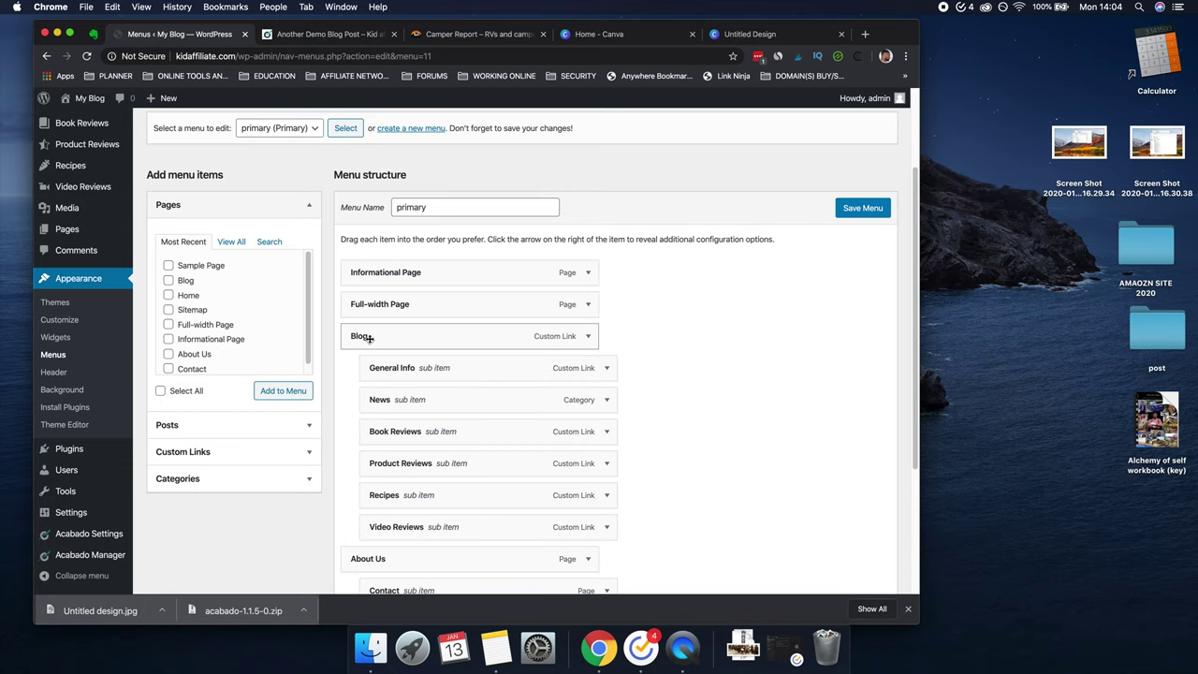
Move Blog to the top of the primary menu and save the menu.
{"action": "left_click", "coordinate": [326, 35]}
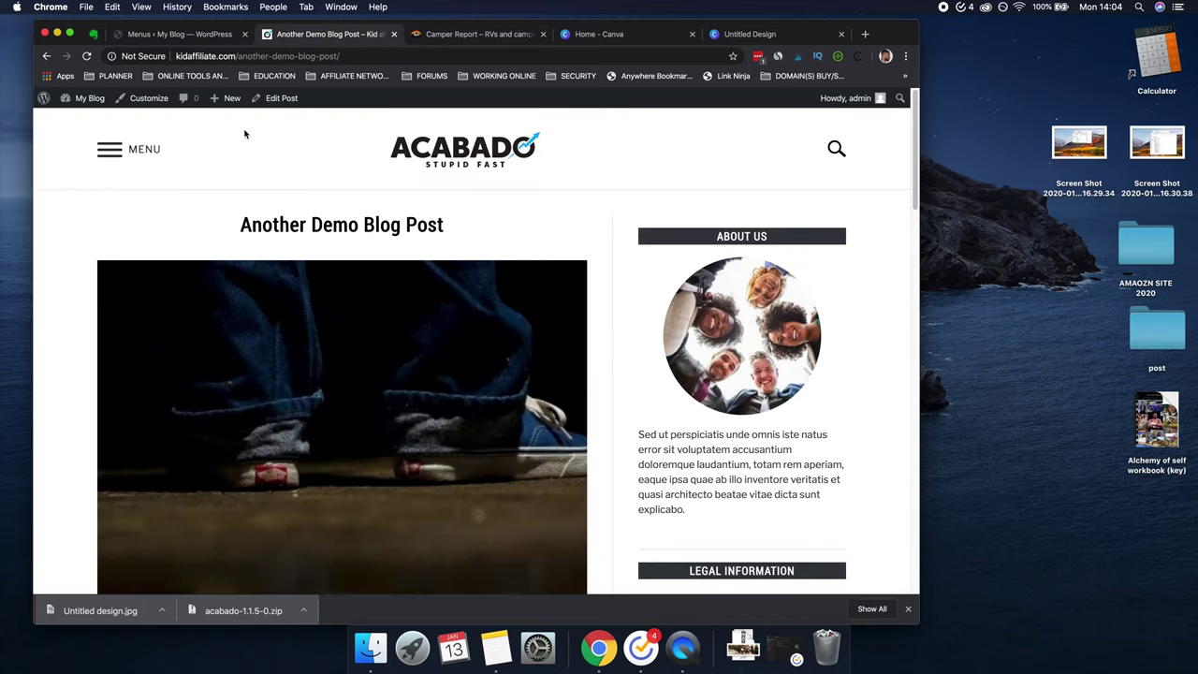
{"action": "left_click", "coordinate": [129, 149]}
{"action": "mouse_move", "coordinate": [556, 227]}
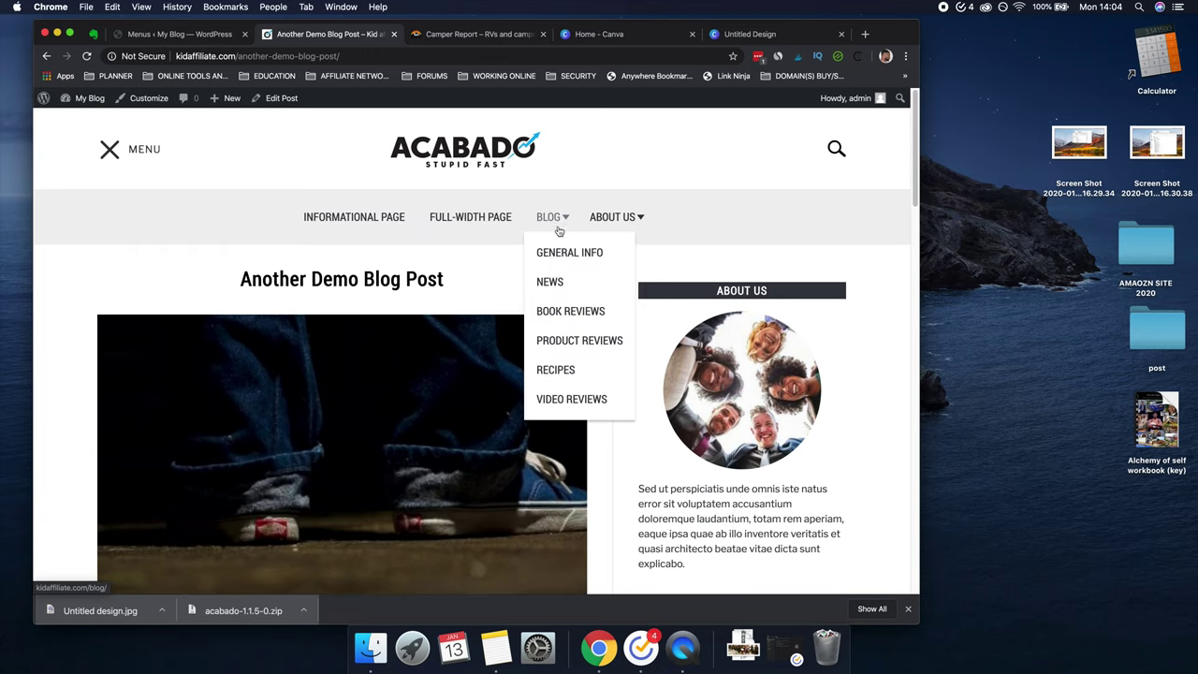
{"action": "left_click", "coordinate": [192, 34]}
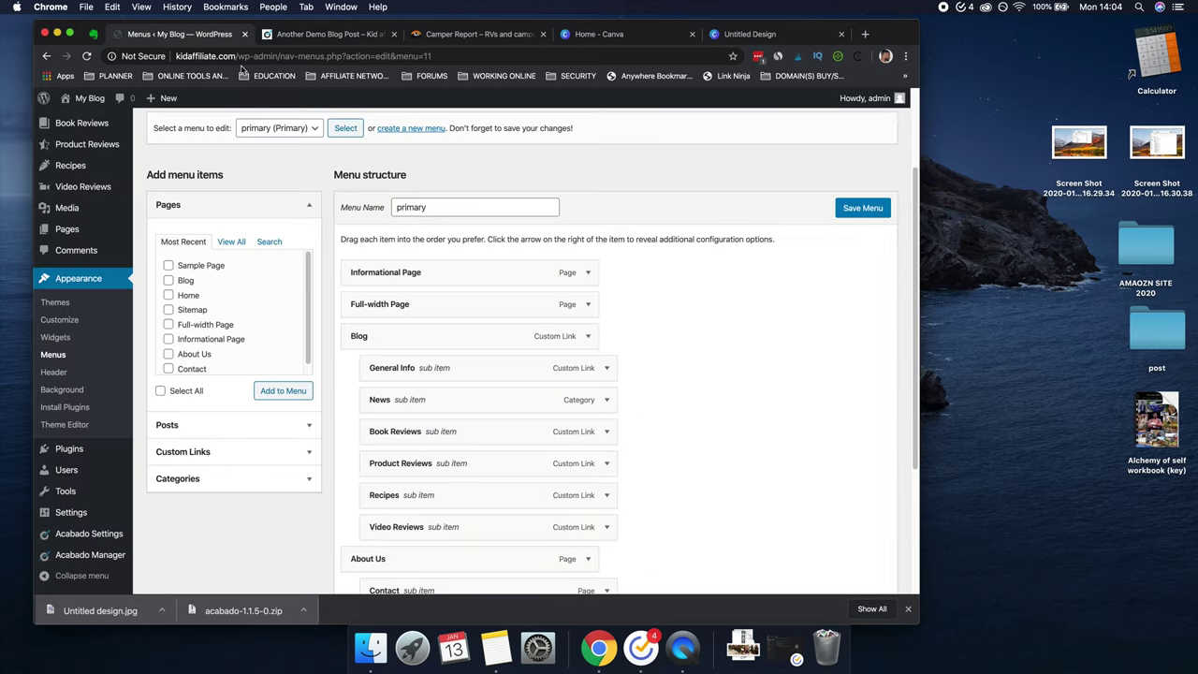
{"action": "left_click", "coordinate": [588, 336]}
{"action": "left_click", "coordinate": [588, 336]}
{"action": "left_click_drag", "start_coordinate": [441, 336], "coordinate": [410, 264]}
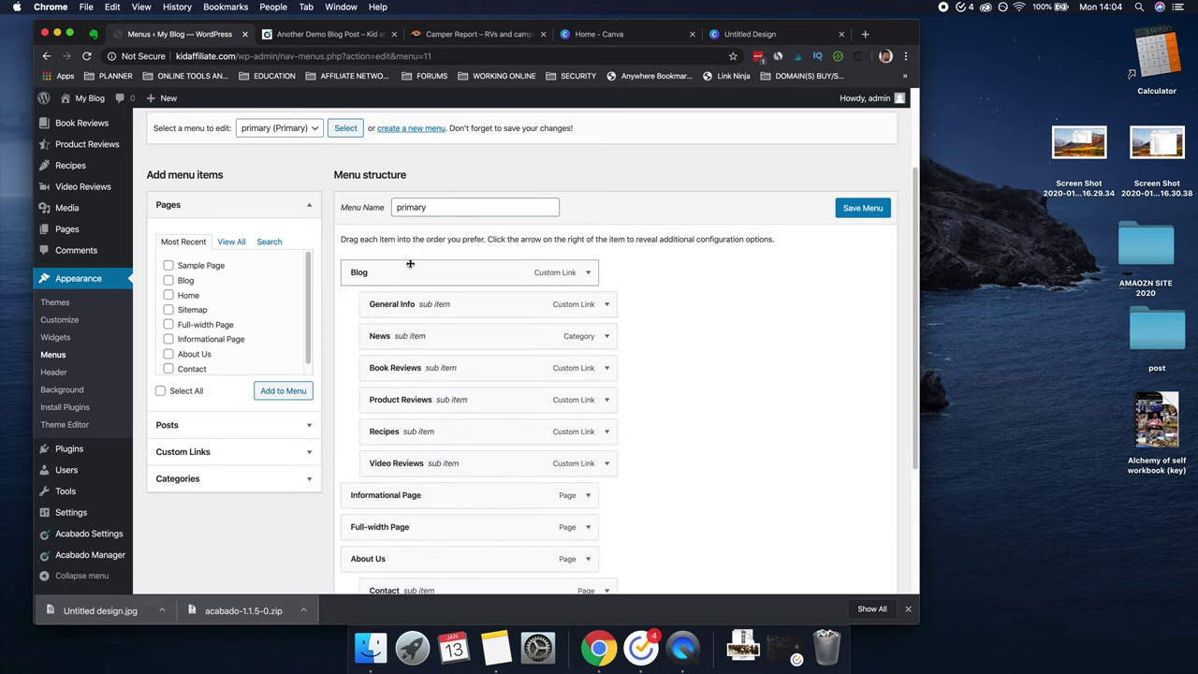
{"action": "left_click", "coordinate": [862, 208]}
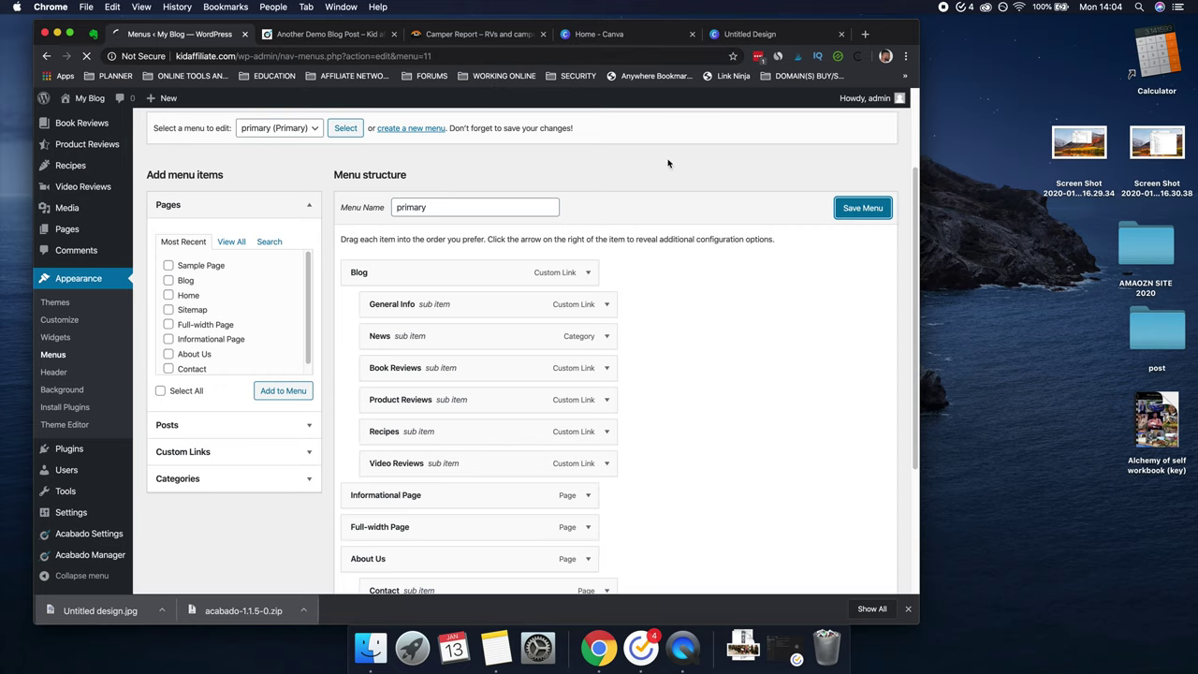
Reload the live blog post to confirm Blog now leads the navigation.
{"action": "left_click", "coordinate": [353, 38]}
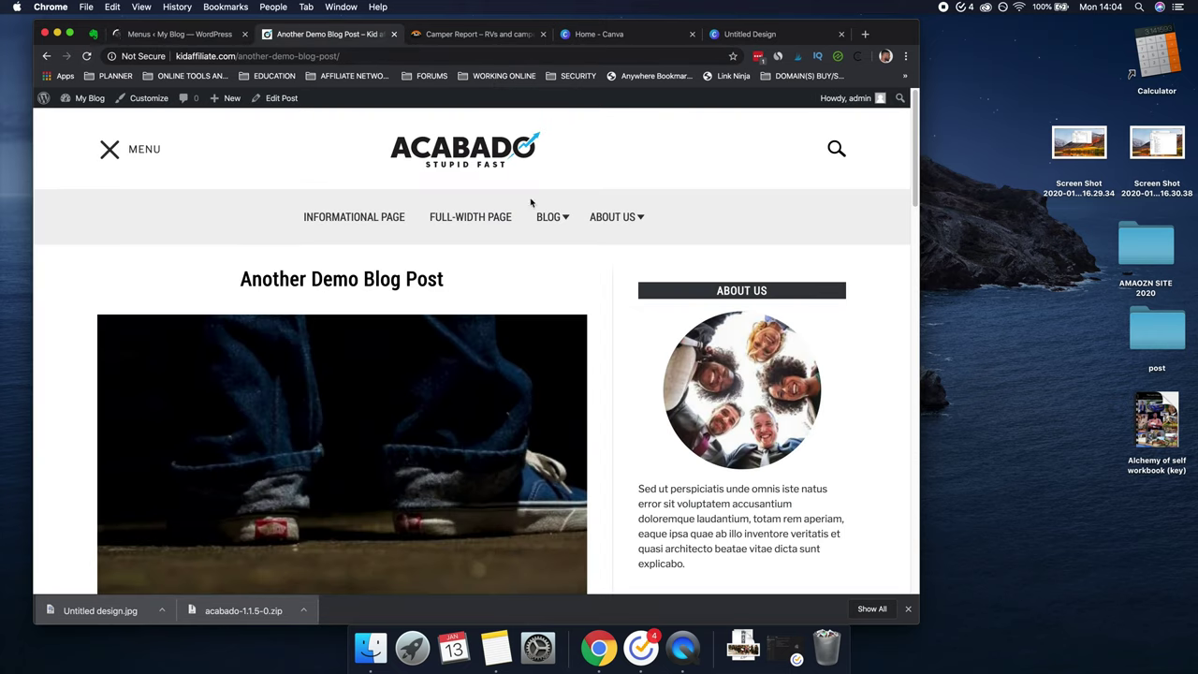
{"action": "left_click", "coordinate": [453, 211]}
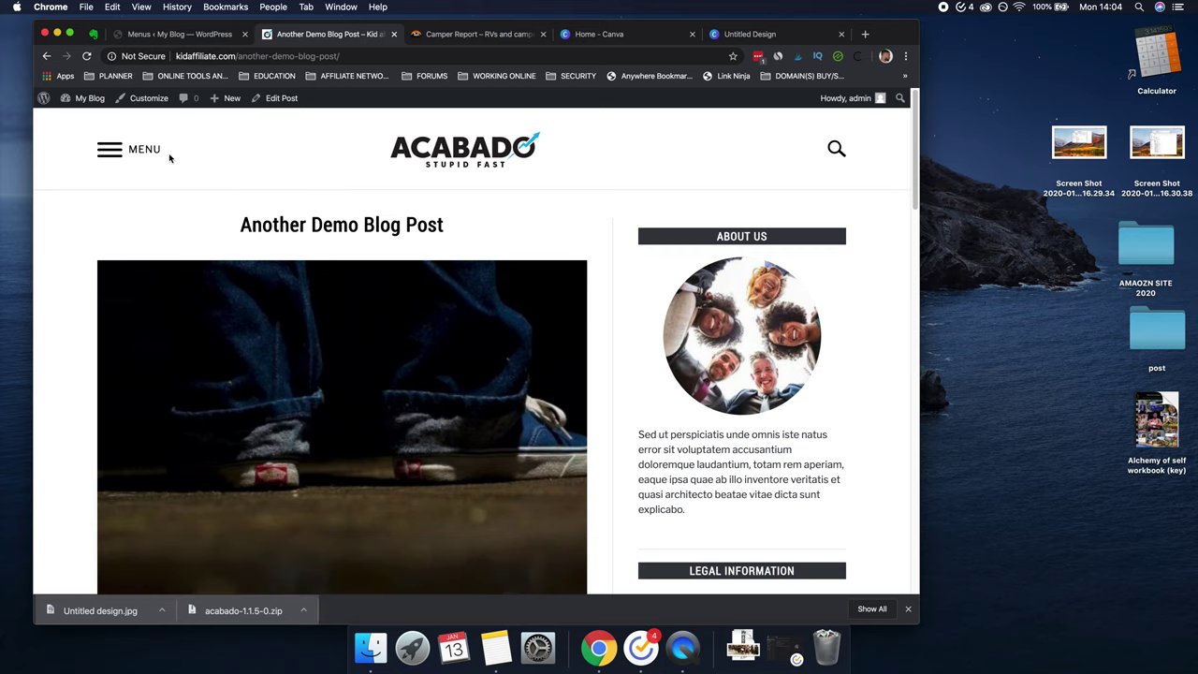
{"action": "mouse_move", "coordinate": [316, 217]}
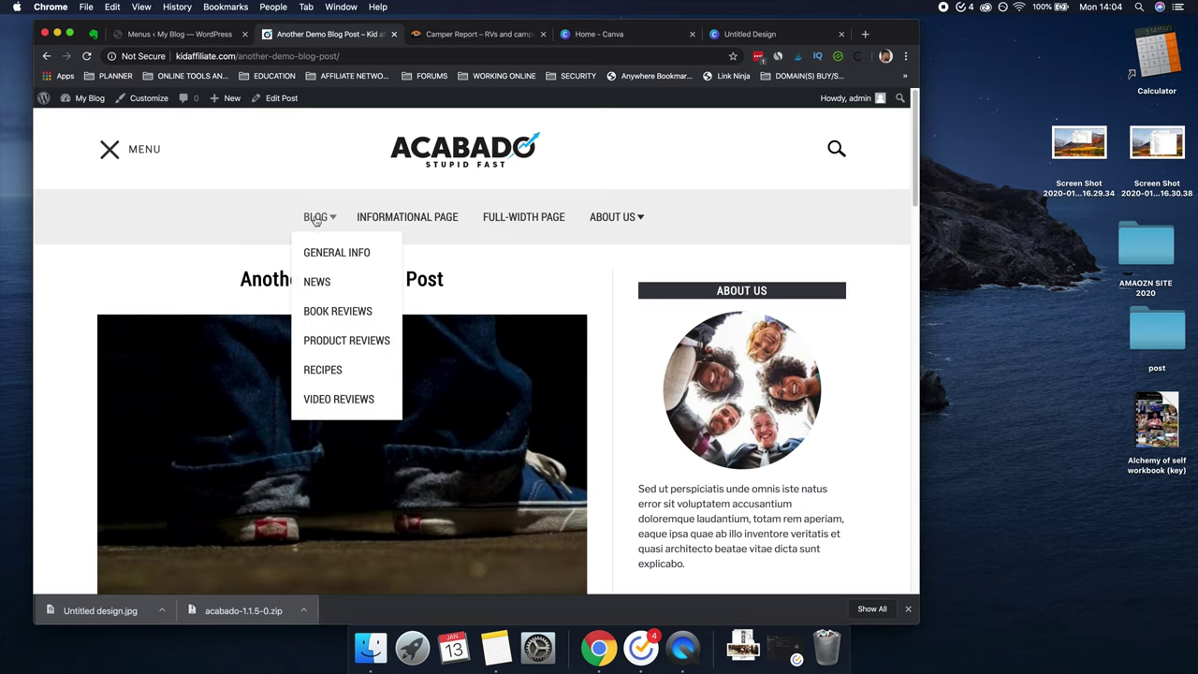
{"action": "left_click", "coordinate": [203, 37]}
Remove the Book Reviews and News sub items from the primary menu.
{"action": "scroll", "coordinate": [512, 397], "scroll_direction": "down", "scroll_amount": 1}
{"action": "scroll", "coordinate": [511, 397], "scroll_direction": "down", "scroll_amount": 3}
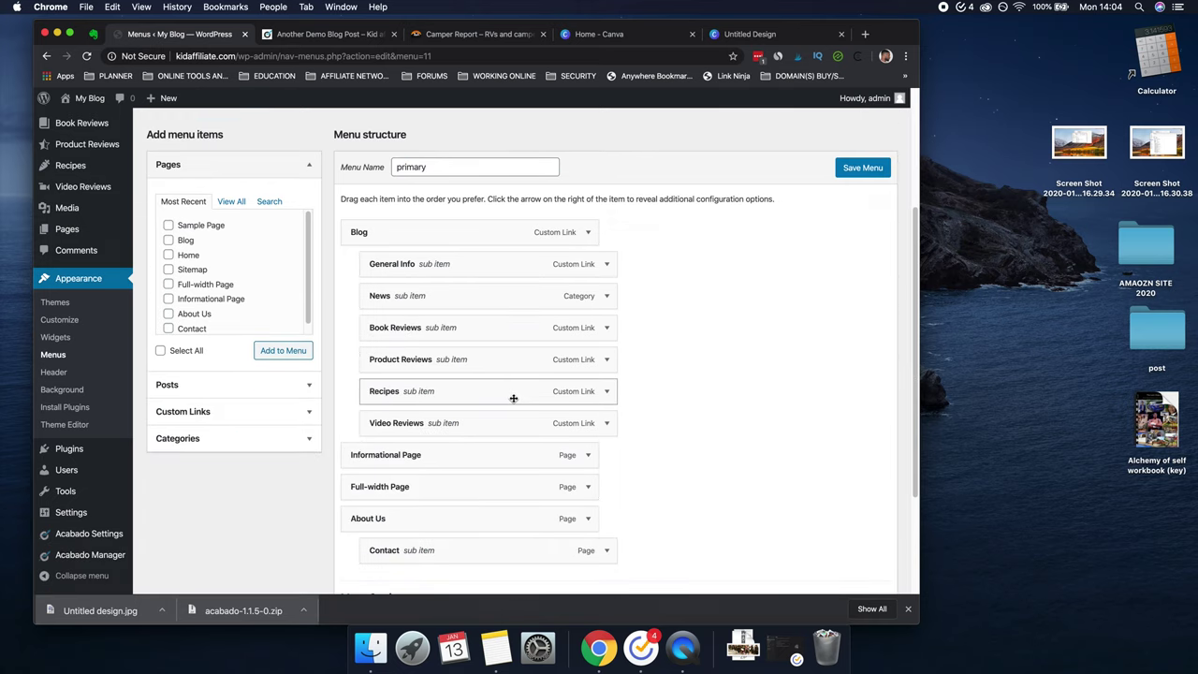
{"action": "scroll", "coordinate": [513, 398], "scroll_direction": "down", "scroll_amount": 1}
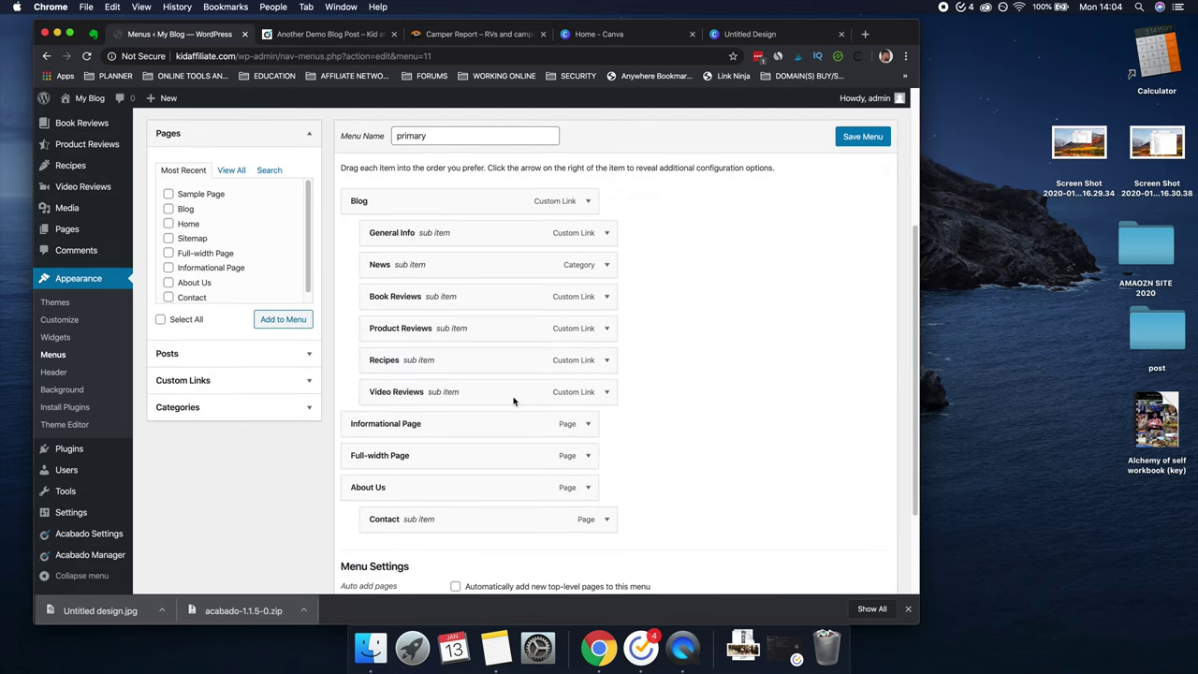
{"action": "left_click", "coordinate": [605, 297]}
{"action": "left_click", "coordinate": [379, 420]}
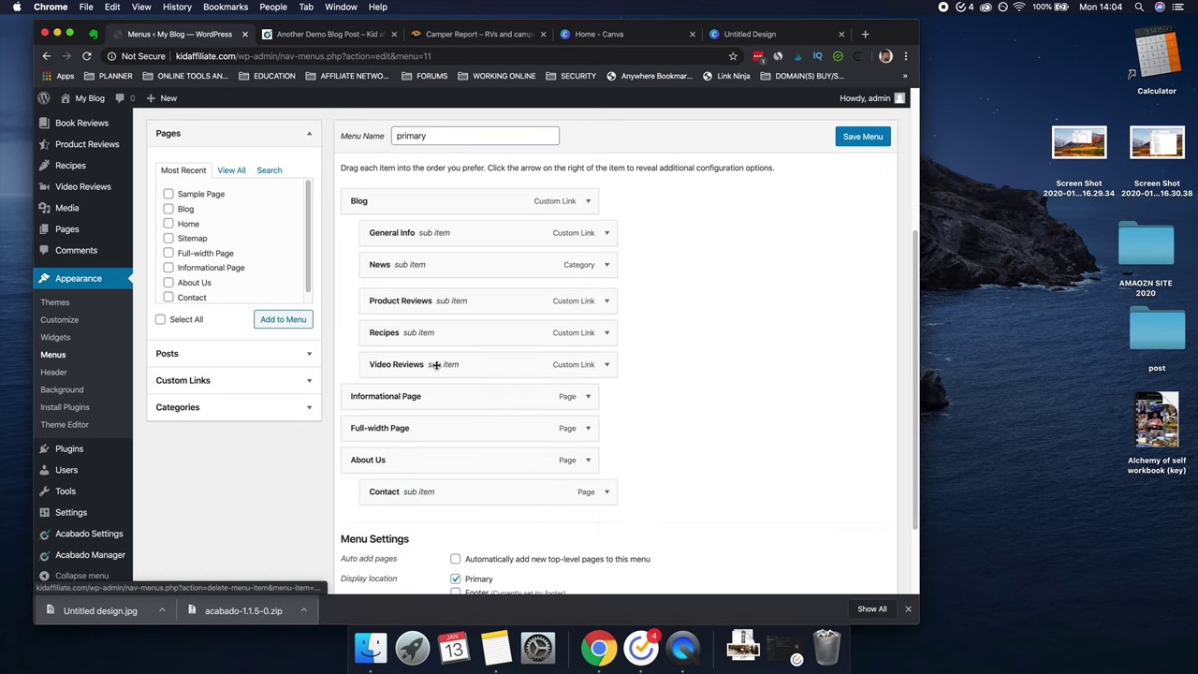
{"action": "left_click", "coordinate": [609, 267]}
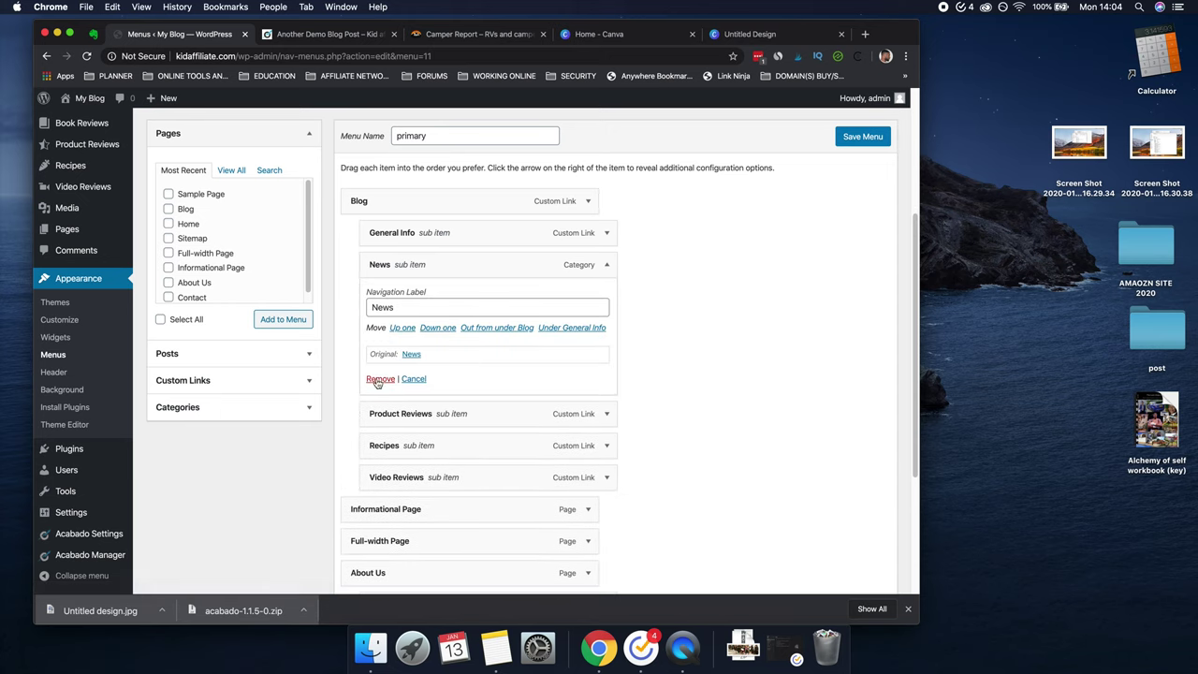
{"action": "left_click", "coordinate": [378, 380]}
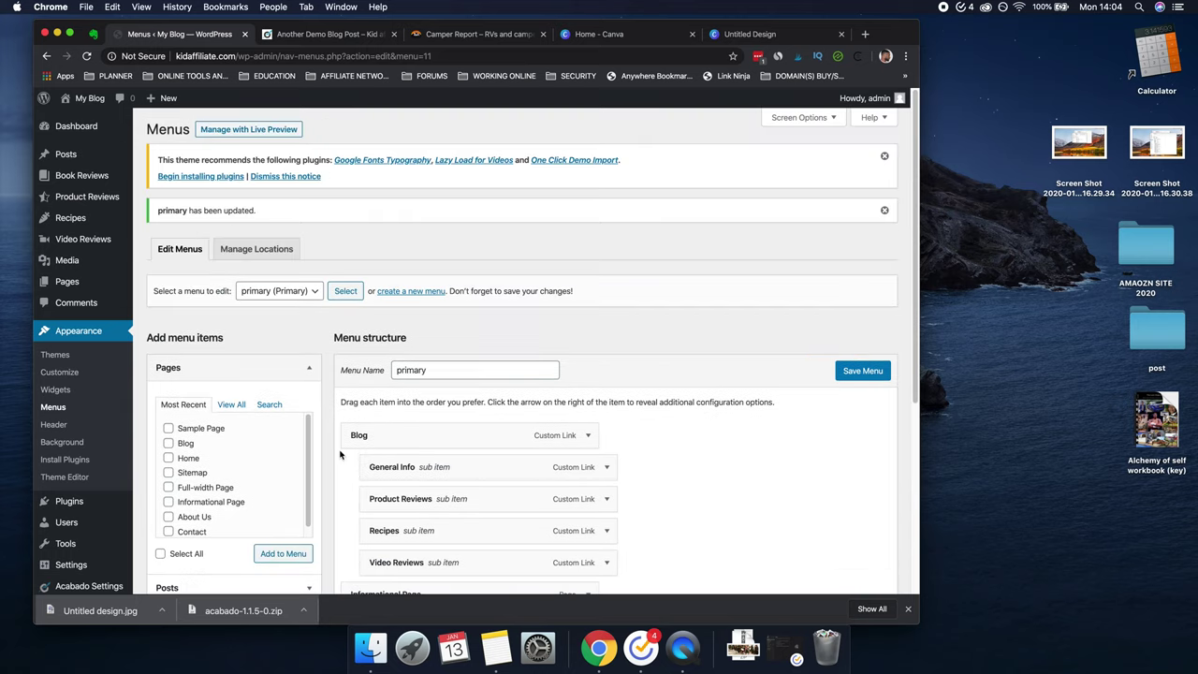
Expand the Categories panel of items available to add to the menu.
{"action": "mouse_move", "coordinate": [86, 156]}
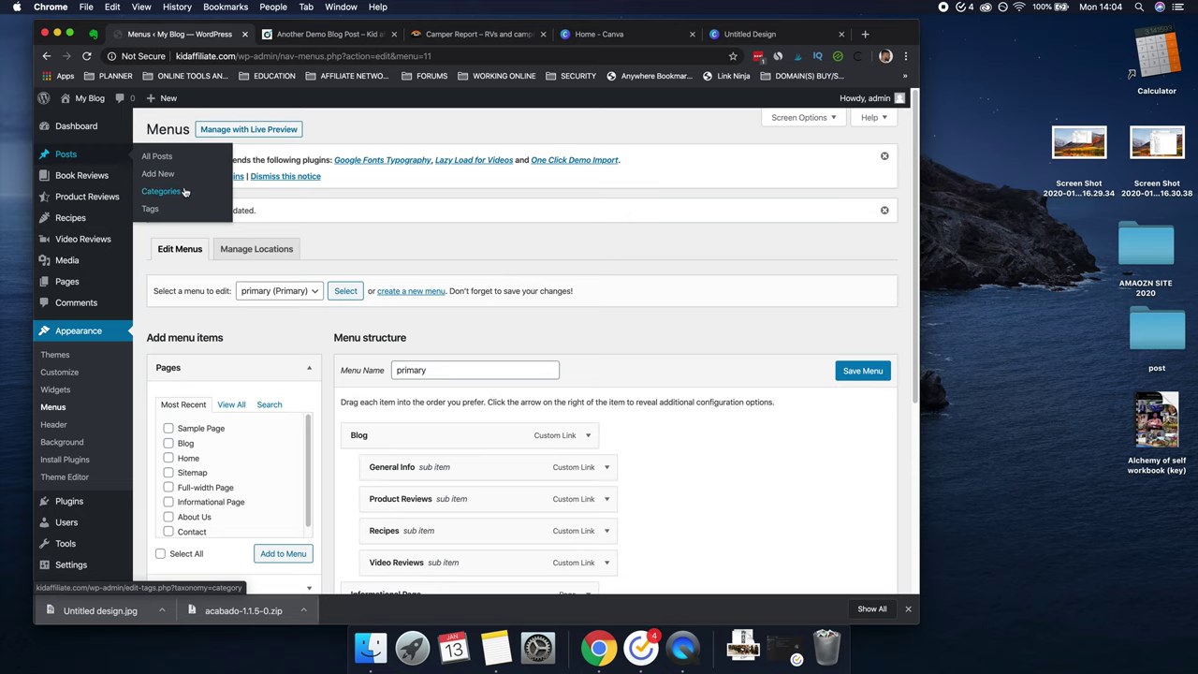
{"action": "scroll", "coordinate": [74, 290], "scroll_direction": "down", "scroll_amount": 1}
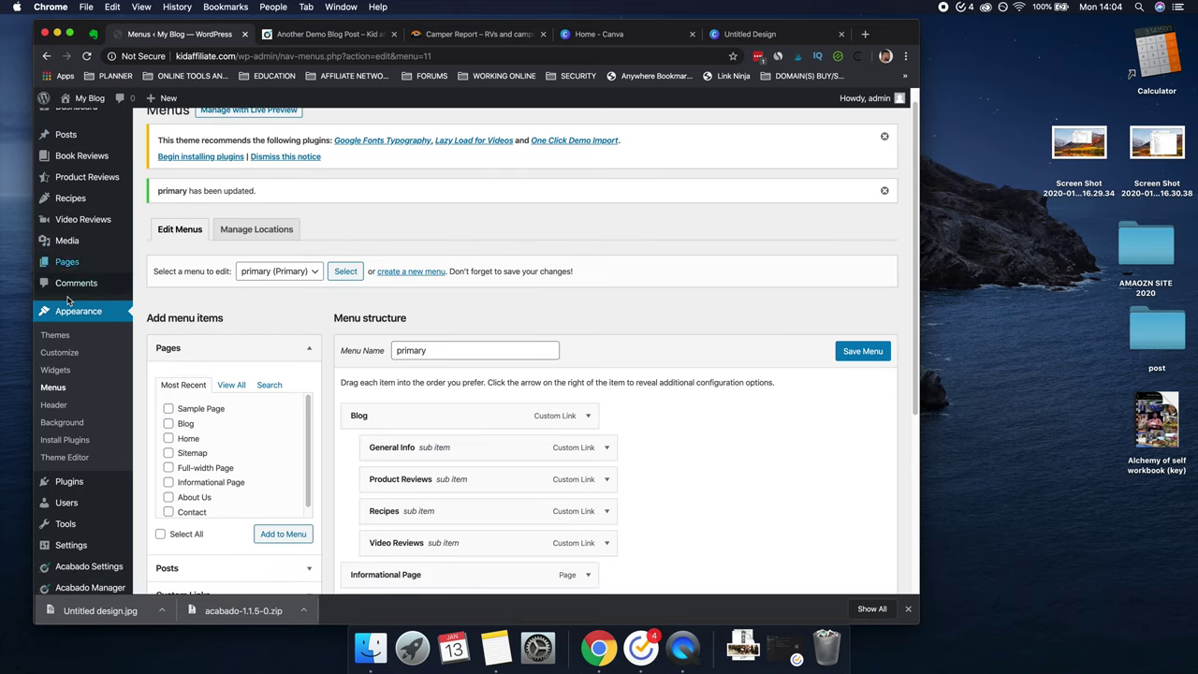
{"action": "scroll", "coordinate": [212, 472], "scroll_direction": "down", "scroll_amount": 1}
{"action": "scroll", "coordinate": [222, 457], "scroll_direction": "down", "scroll_amount": 3}
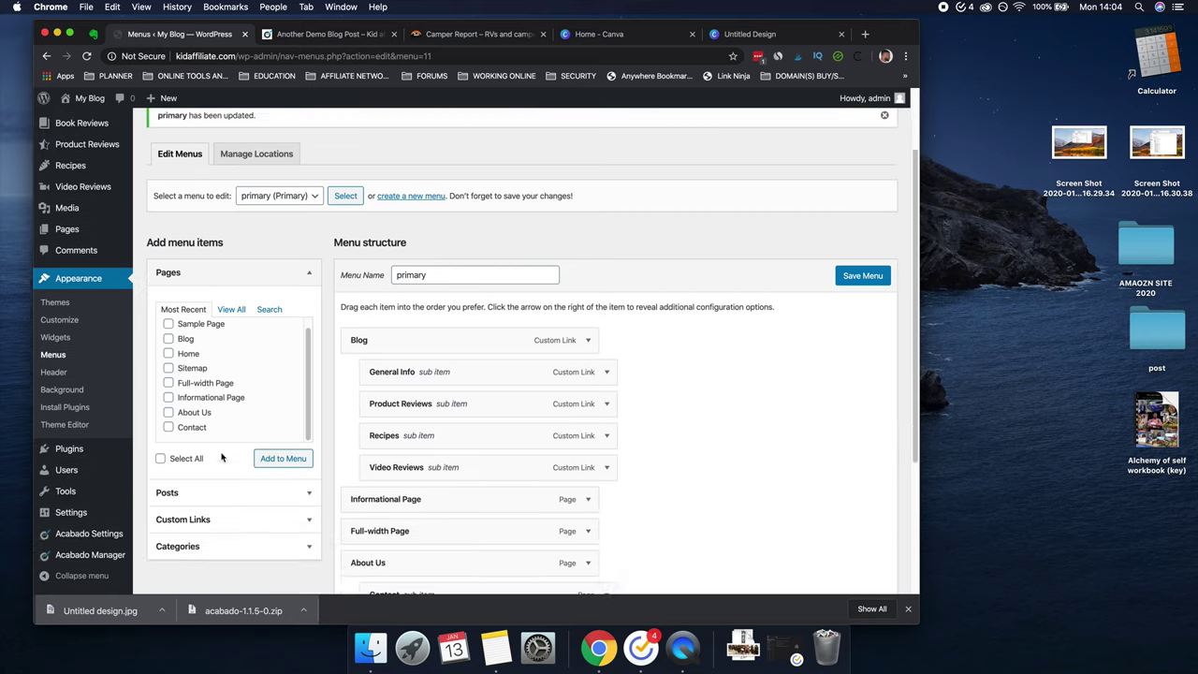
{"action": "scroll", "coordinate": [222, 457], "scroll_direction": "down", "scroll_amount": 3}
{"action": "scroll", "coordinate": [291, 297], "scroll_direction": "up", "scroll_amount": 1}
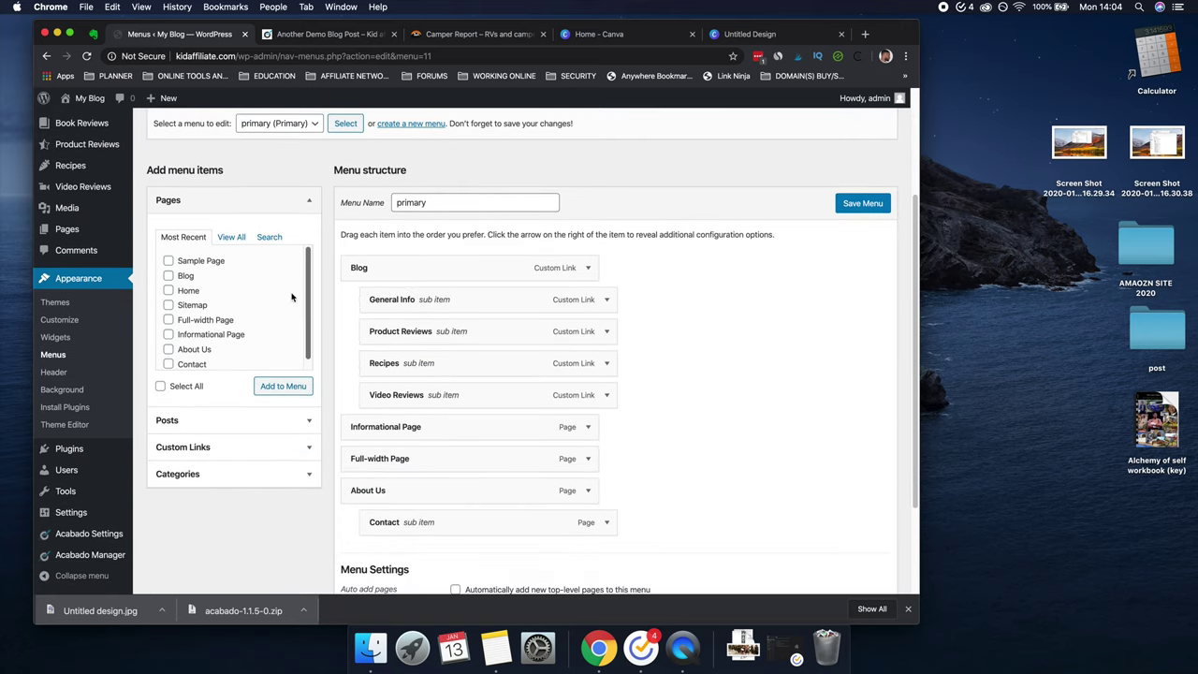
{"action": "left_click", "coordinate": [244, 473]}
{"action": "scroll", "coordinate": [247, 402], "scroll_direction": "down", "scroll_amount": 1}
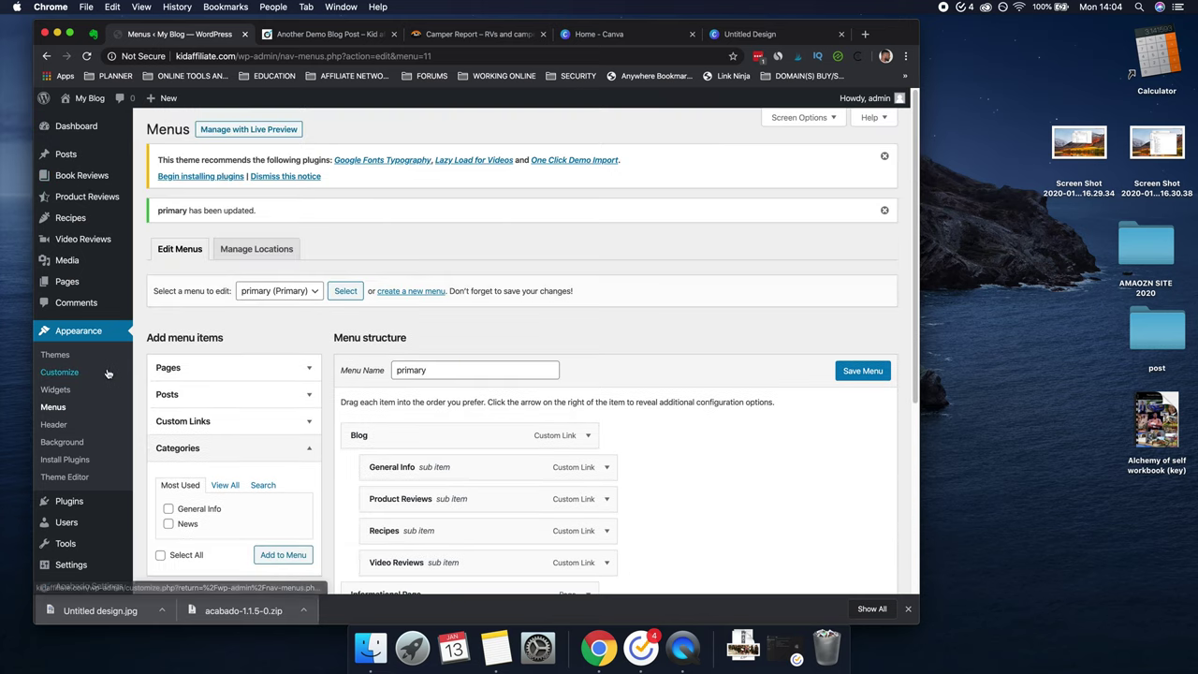
{"action": "scroll", "coordinate": [94, 126], "scroll_direction": "up", "scroll_amount": 5}
Create a post category named 'test 1', leaving the menu editor without saving.
{"action": "left_click", "coordinate": [163, 191]}
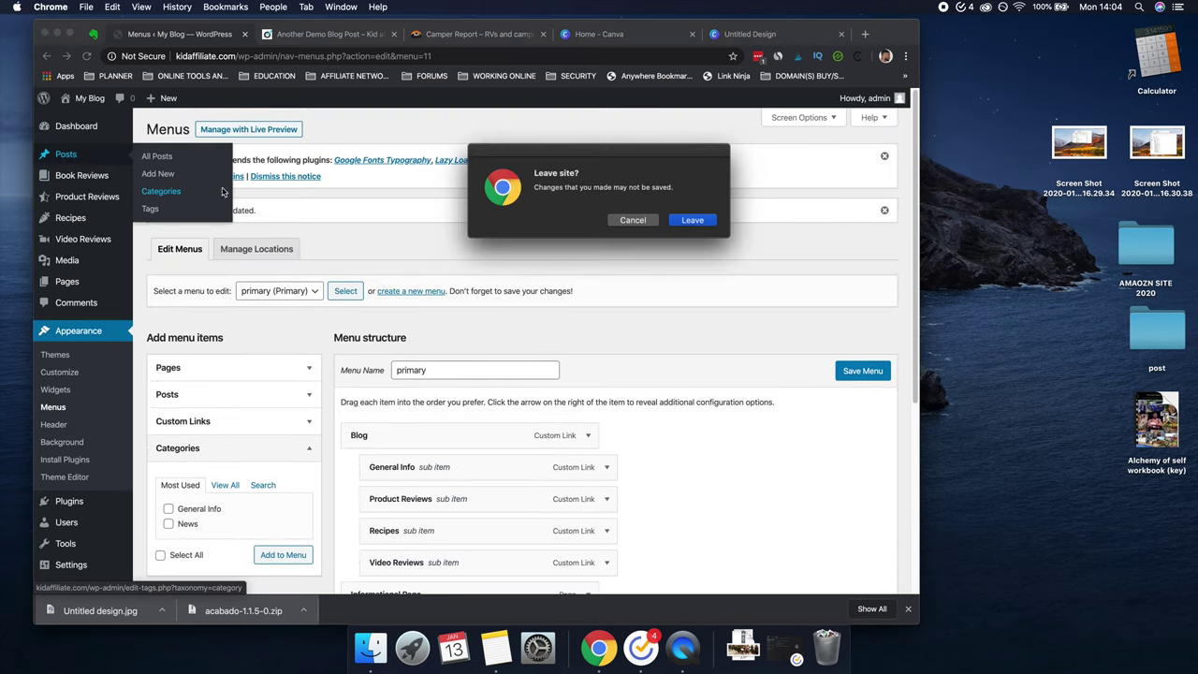
{"action": "left_click", "coordinate": [698, 221]}
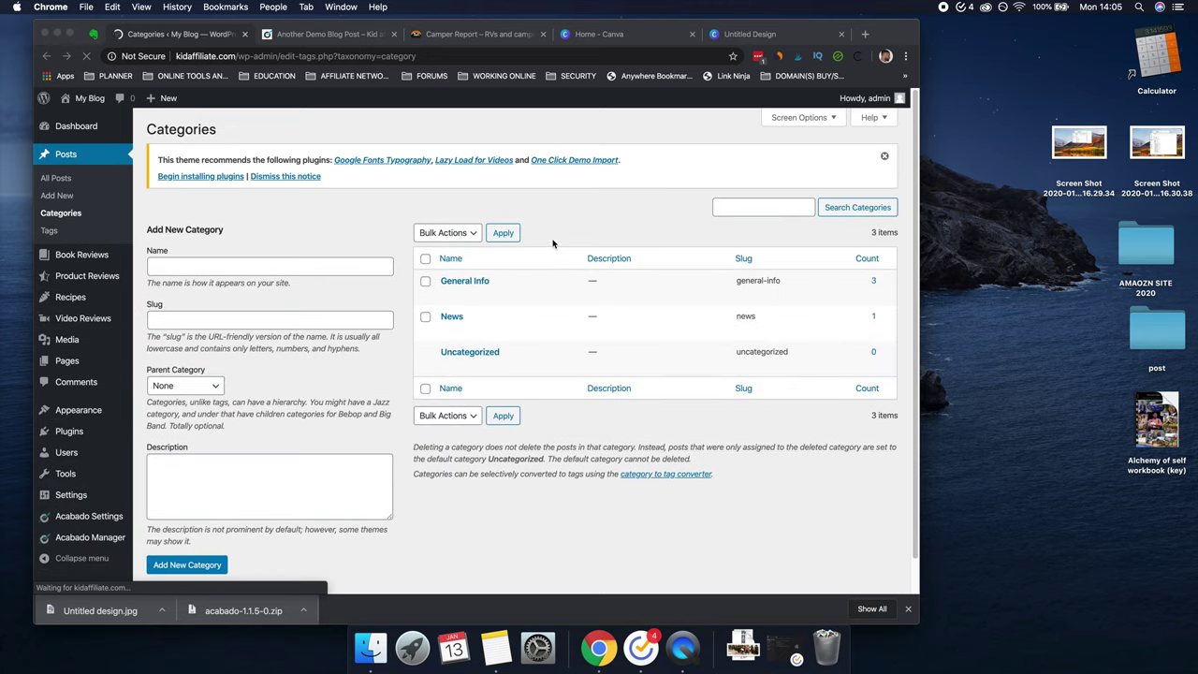
{"action": "left_click", "coordinate": [266, 266]}
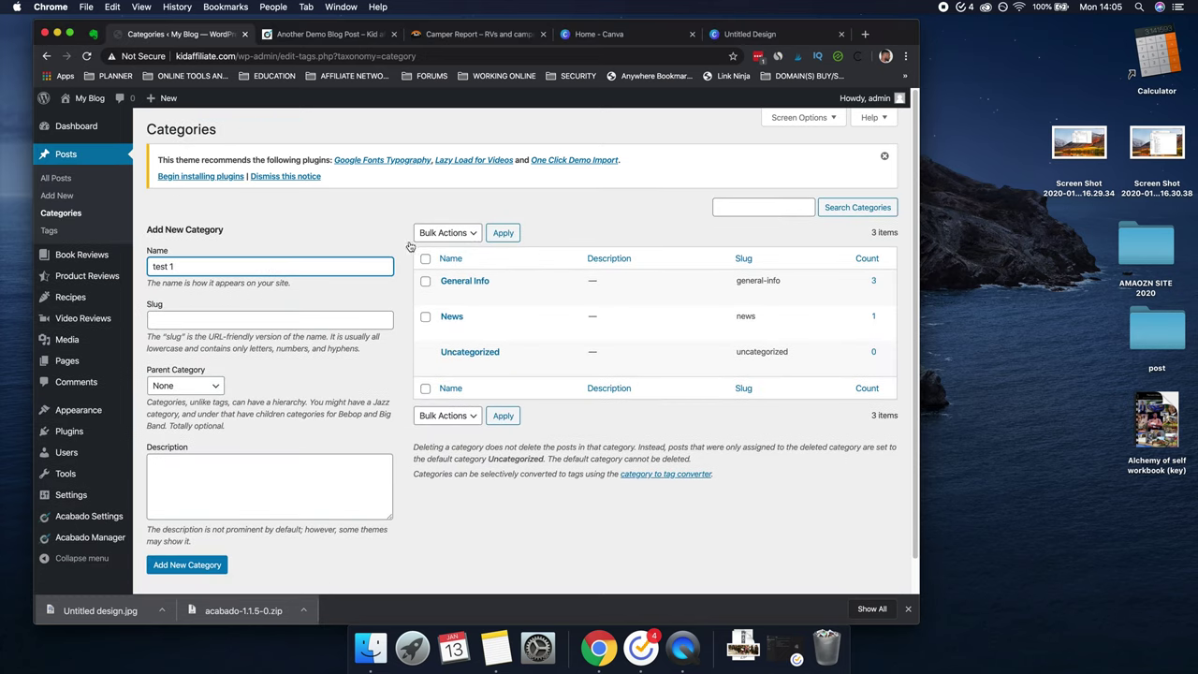
{"action": "left_click", "coordinate": [218, 569]}
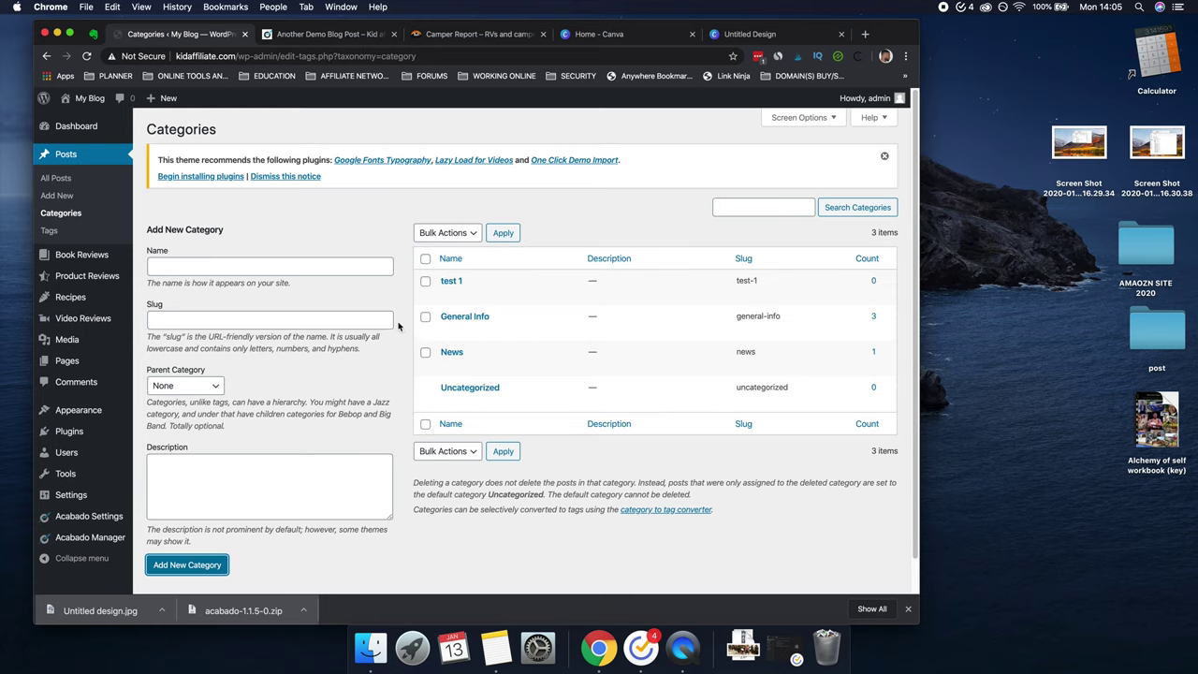
Inspect the test 1 category's slug in Quick Edit, then return to Menus.
{"action": "left_click", "coordinate": [463, 294]}
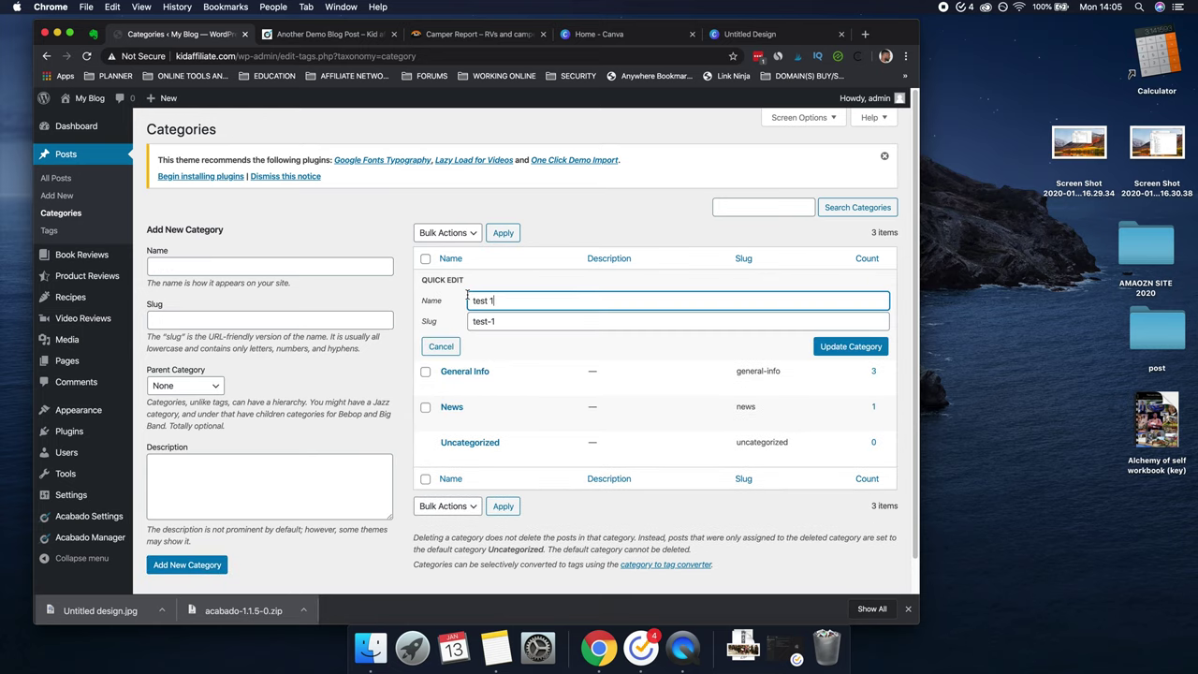
{"action": "left_click_drag", "start_coordinate": [494, 321], "coordinate": [443, 323]}
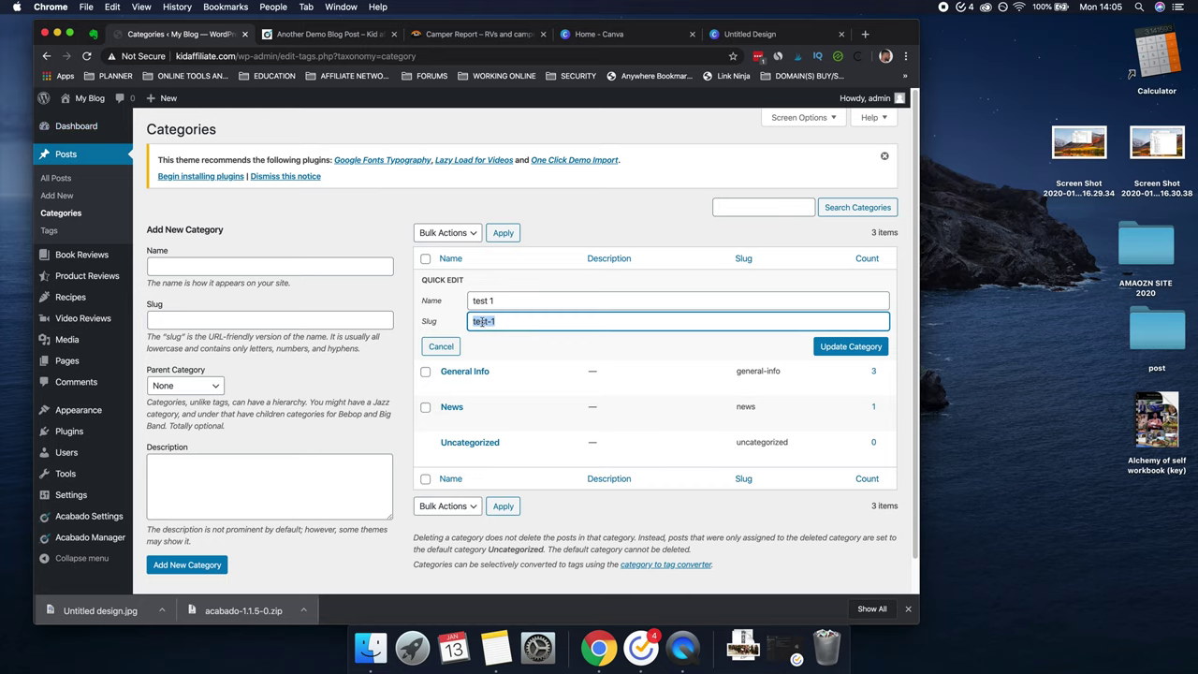
{"action": "left_click_drag", "start_coordinate": [237, 57], "coordinate": [293, 56]}
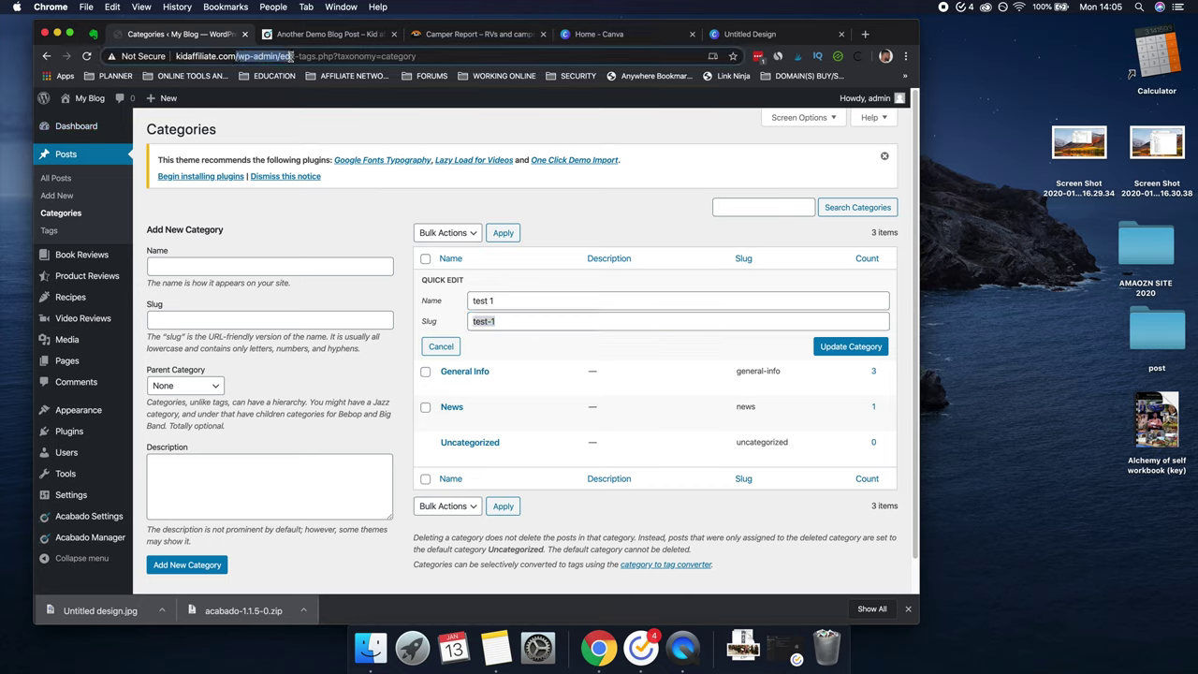
{"action": "left_click", "coordinate": [767, 347]}
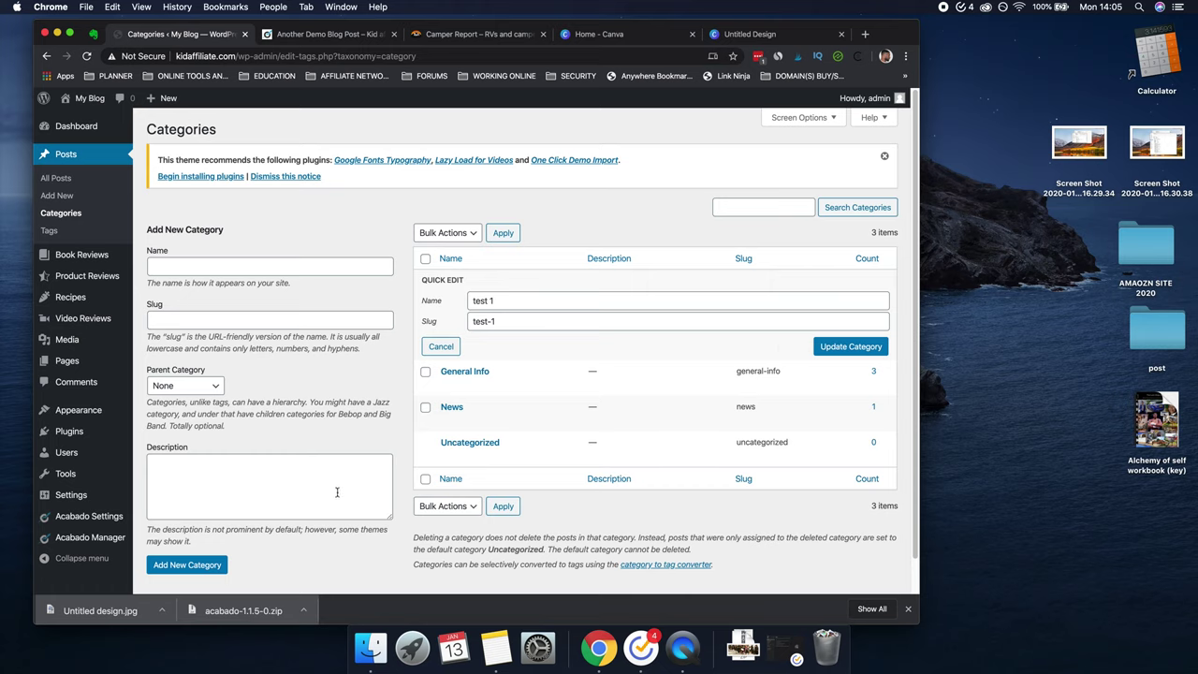
{"action": "mouse_move", "coordinate": [96, 428]}
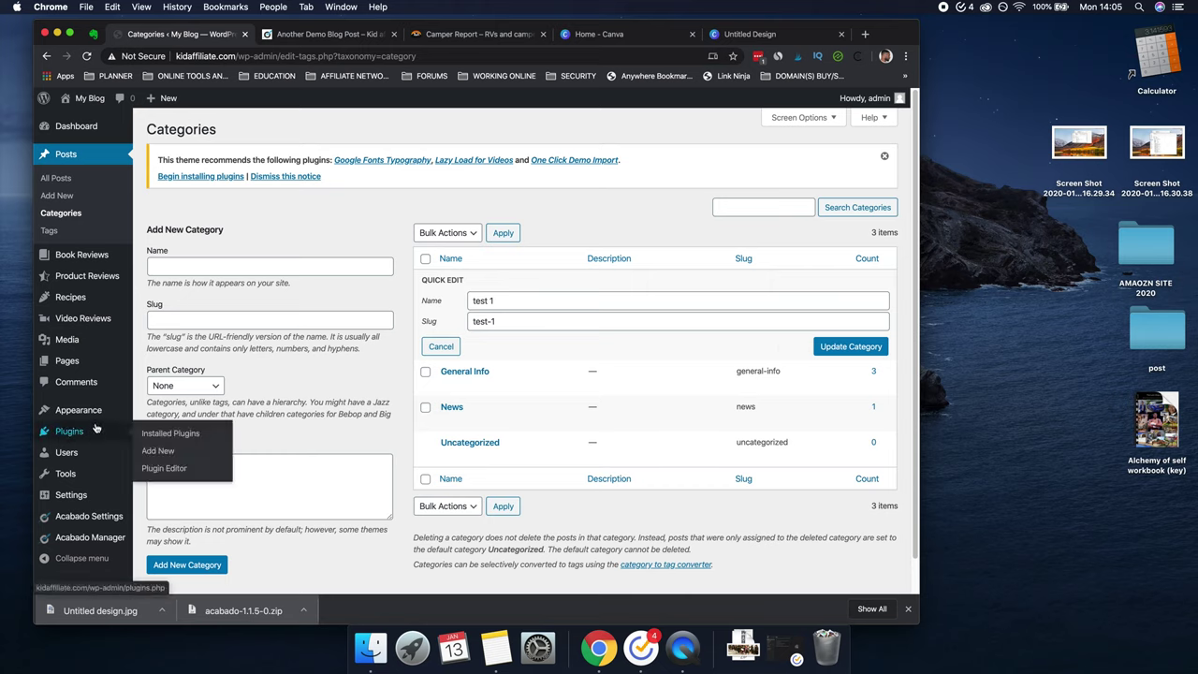
{"action": "left_click", "coordinate": [160, 470]}
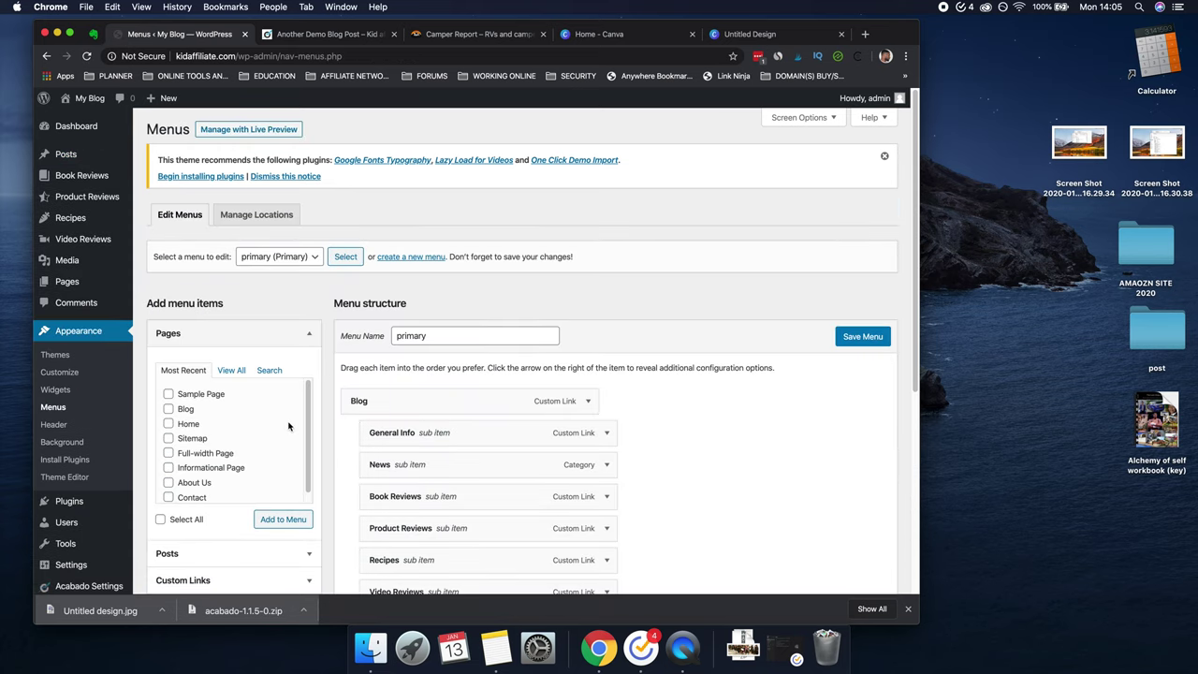
Add the test 1 category to the menu, nested under Video Reviews.
{"action": "scroll", "coordinate": [288, 427], "scroll_direction": "down", "scroll_amount": 5}
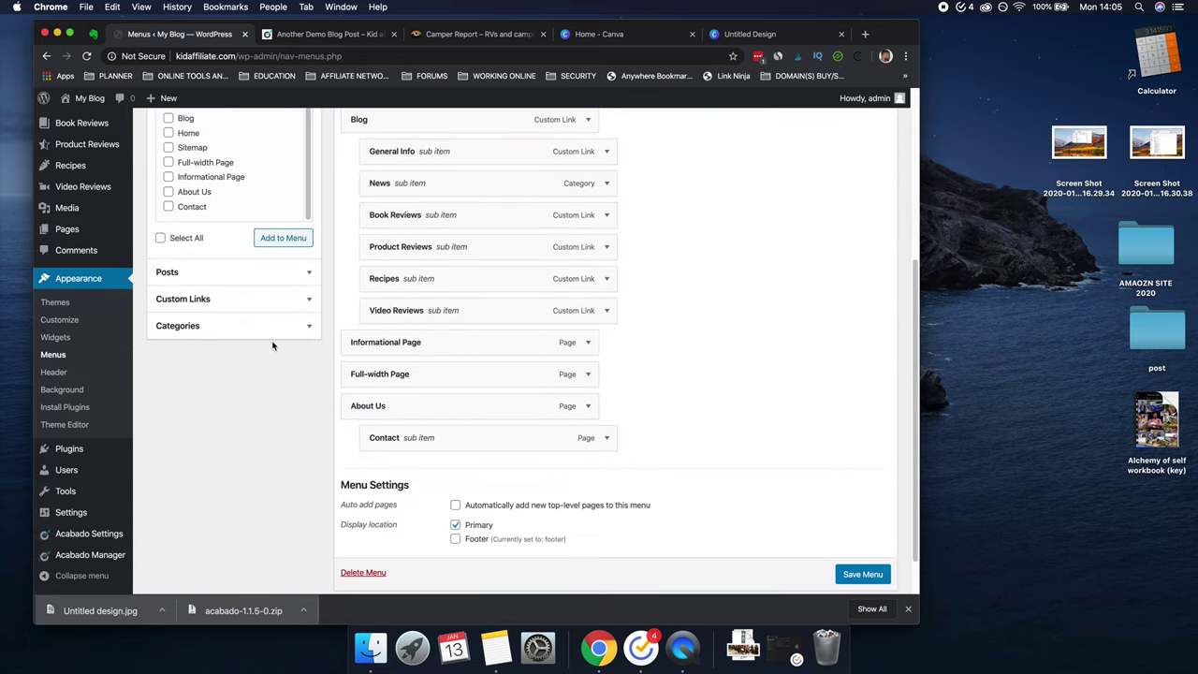
{"action": "left_click", "coordinate": [272, 328]}
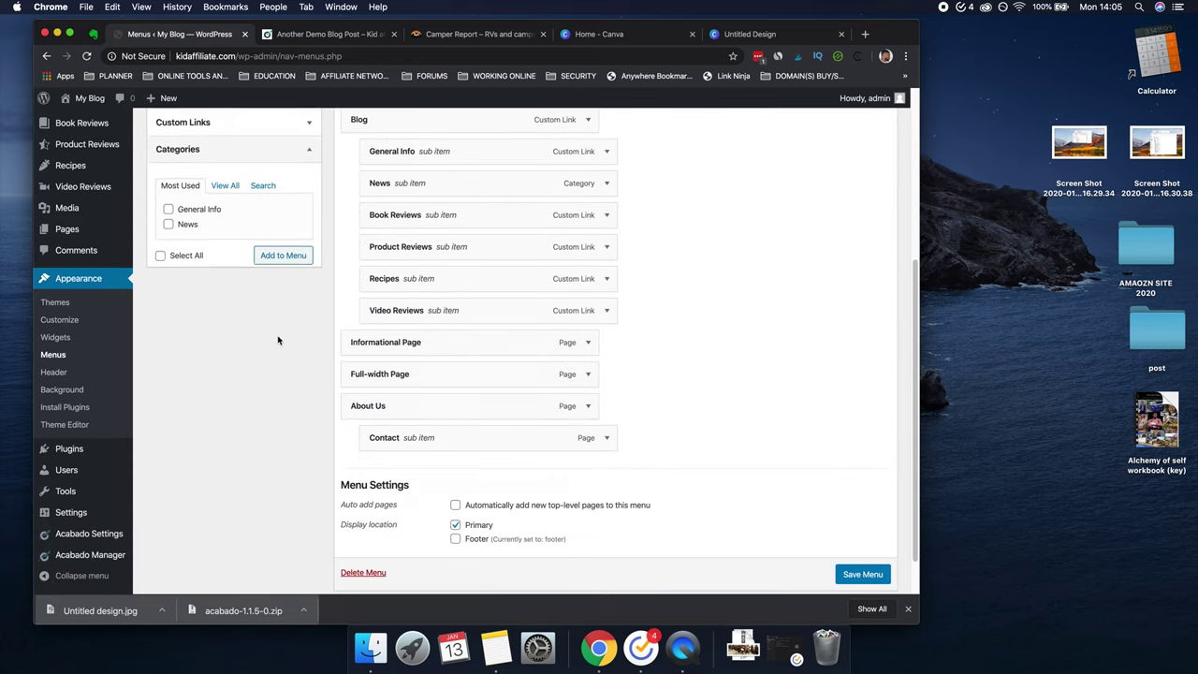
{"action": "left_click", "coordinate": [236, 177]}
{"action": "left_click", "coordinate": [188, 228]}
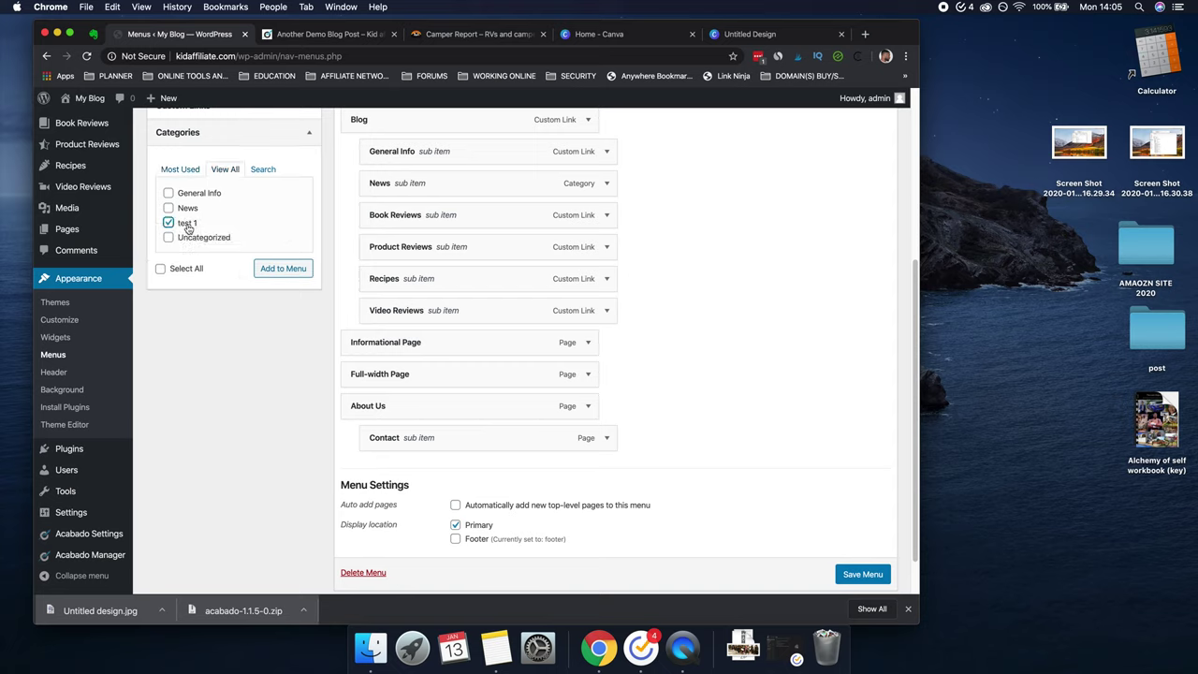
{"action": "left_click", "coordinate": [270, 270]}
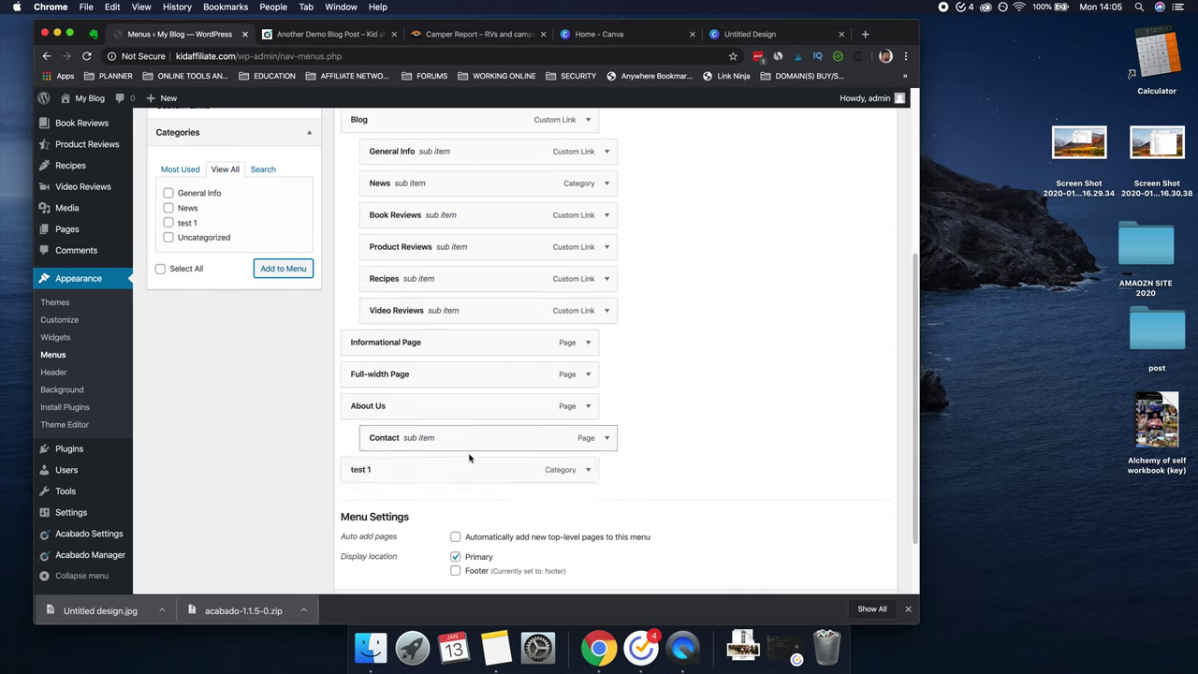
{"action": "left_click_drag", "start_coordinate": [470, 465], "coordinate": [558, 334]}
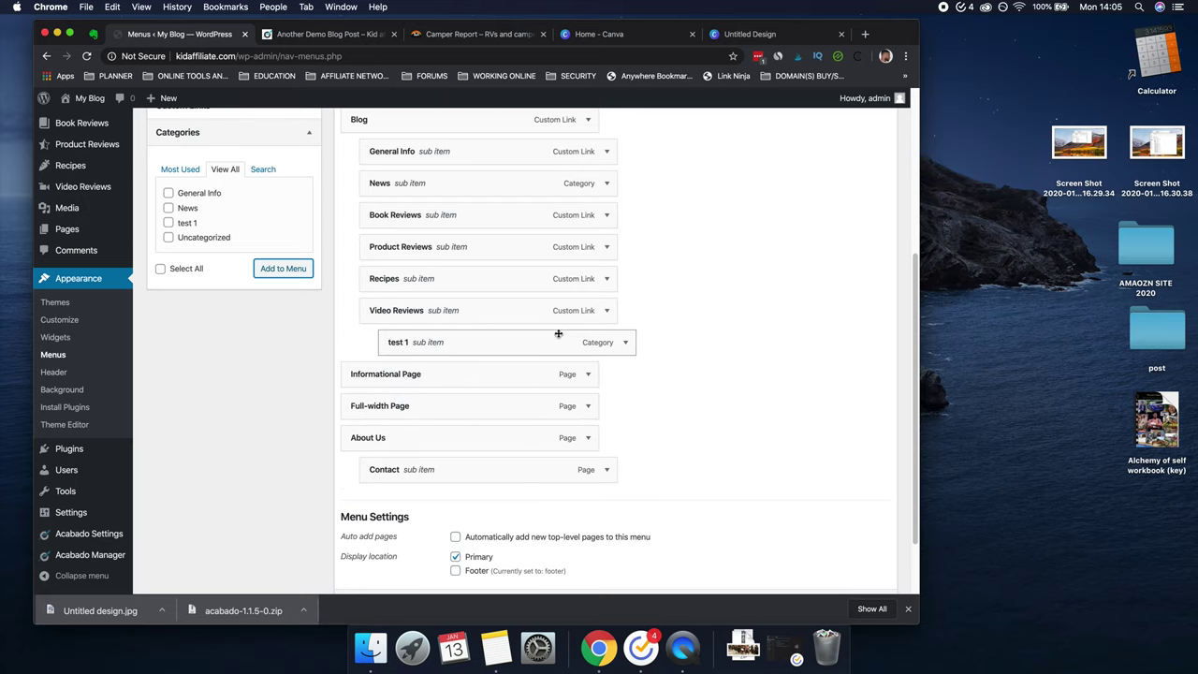
Remove test 1 from the menu again and go to the live blog post.
{"action": "left_click", "coordinate": [625, 342]}
{"action": "left_click", "coordinate": [399, 457]}
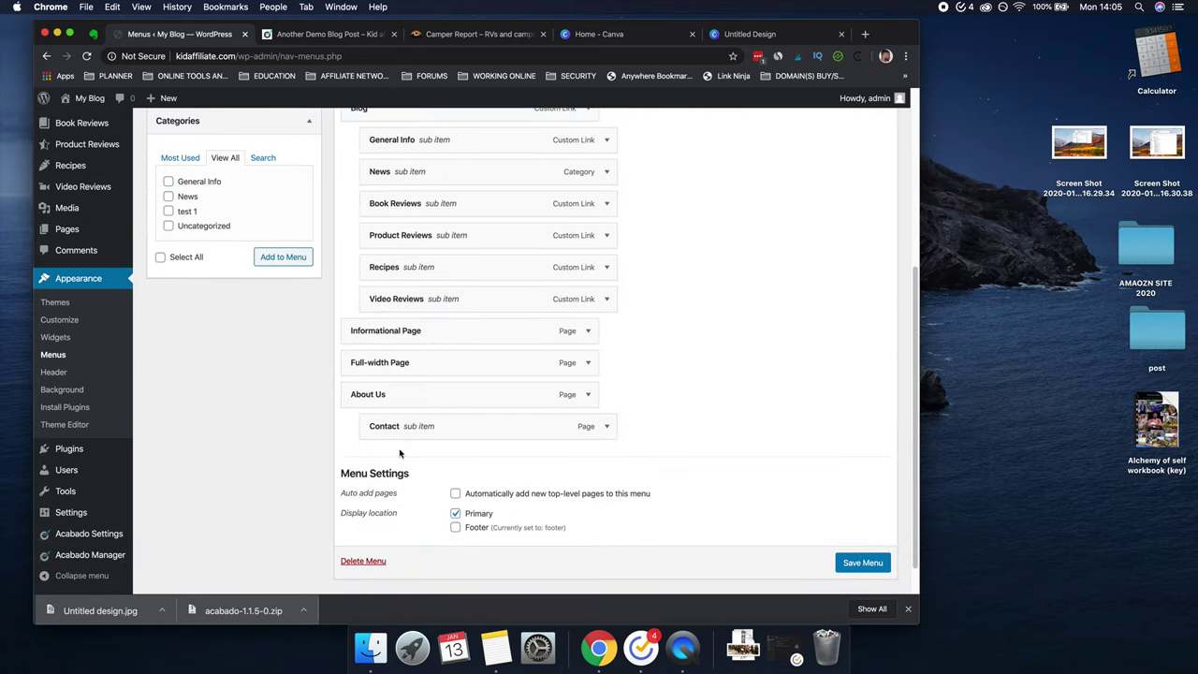
{"action": "left_click", "coordinate": [589, 396]}
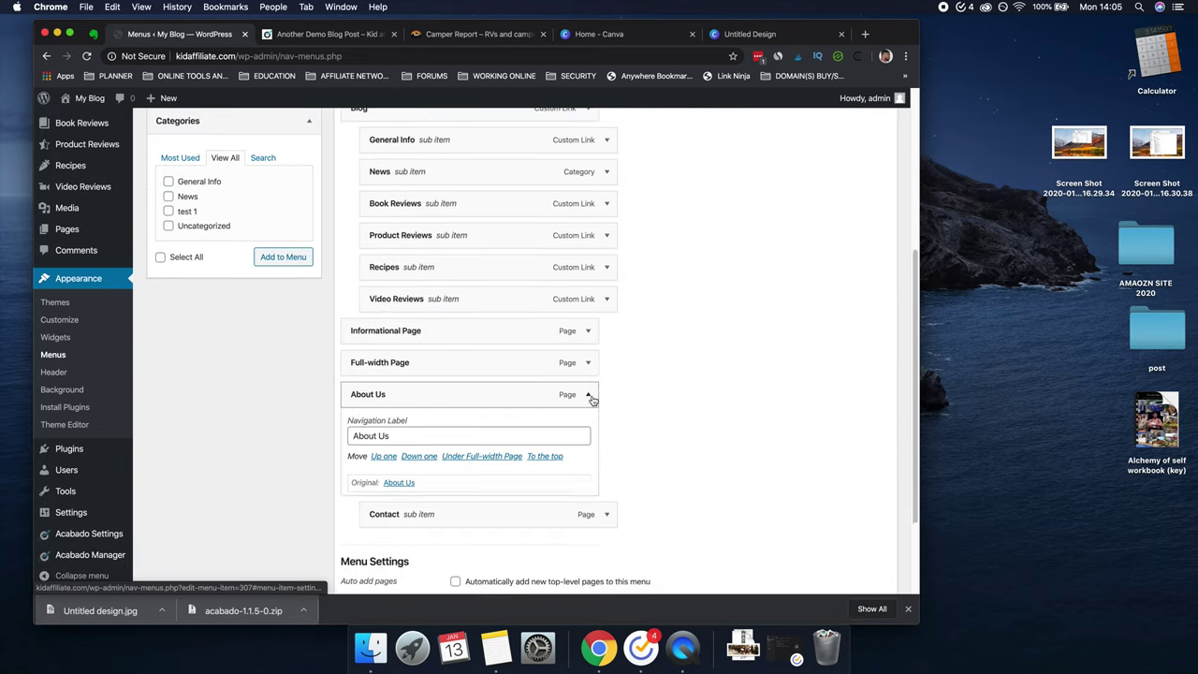
{"action": "left_click", "coordinate": [333, 35]}
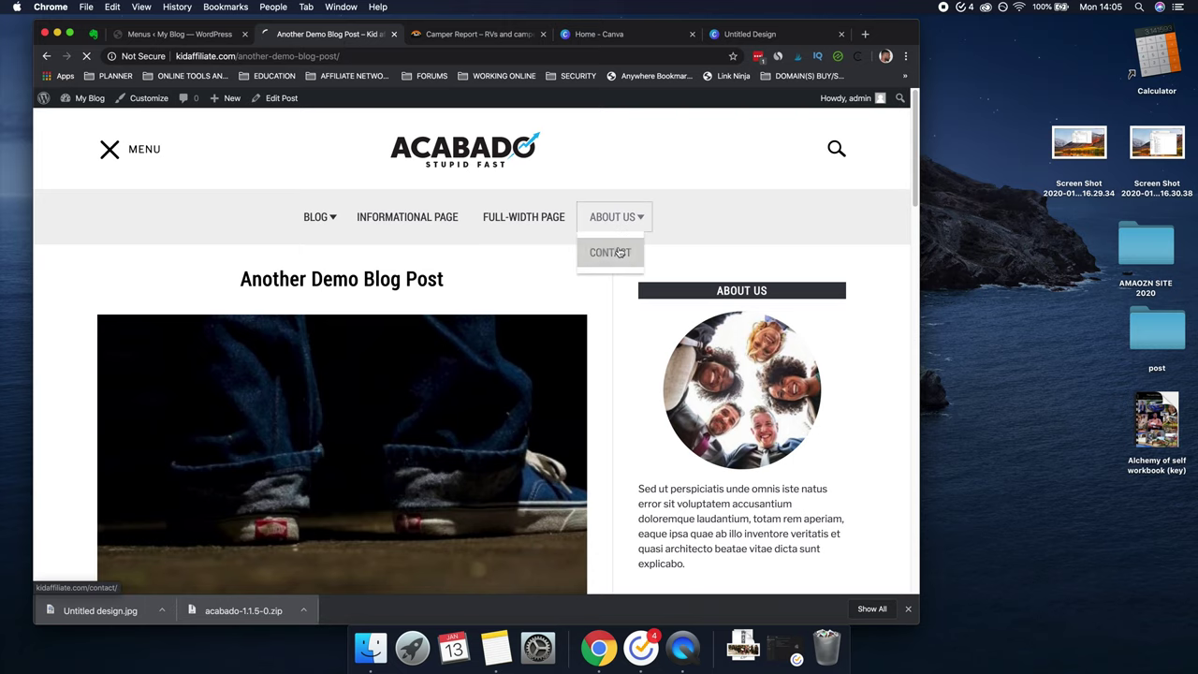
Edit the About Us page, reviewing its 'This is about me!' meta description and paragraph.
{"action": "left_click", "coordinate": [613, 221]}
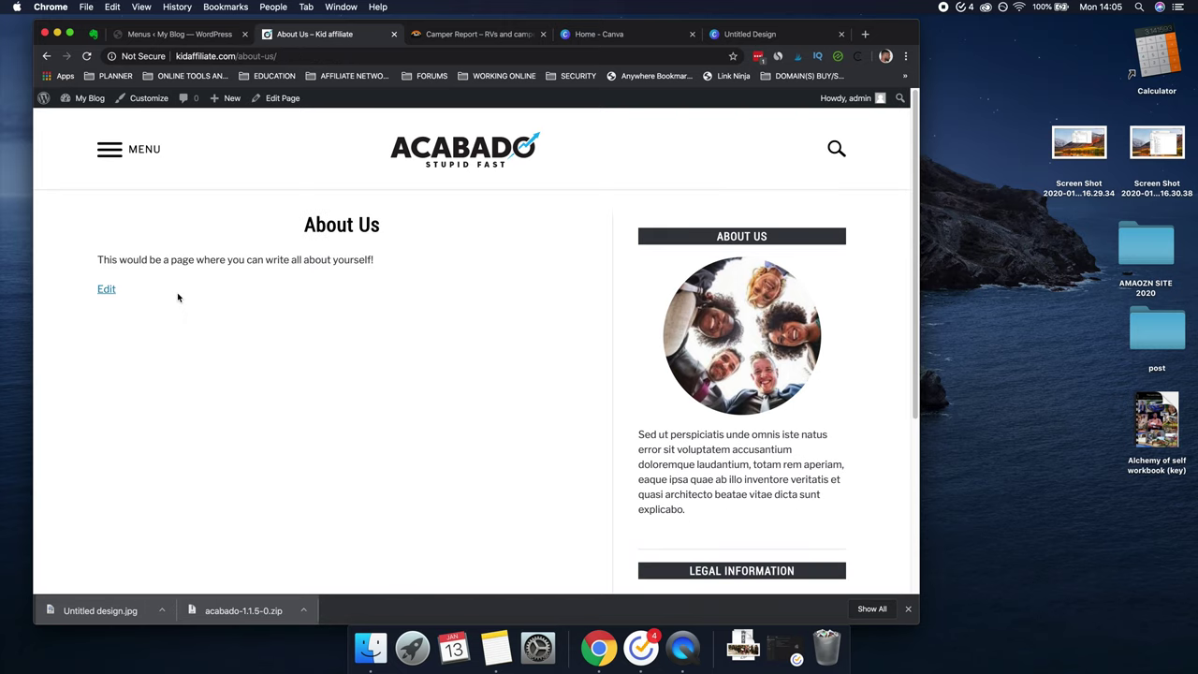
{"action": "left_click", "coordinate": [106, 290]}
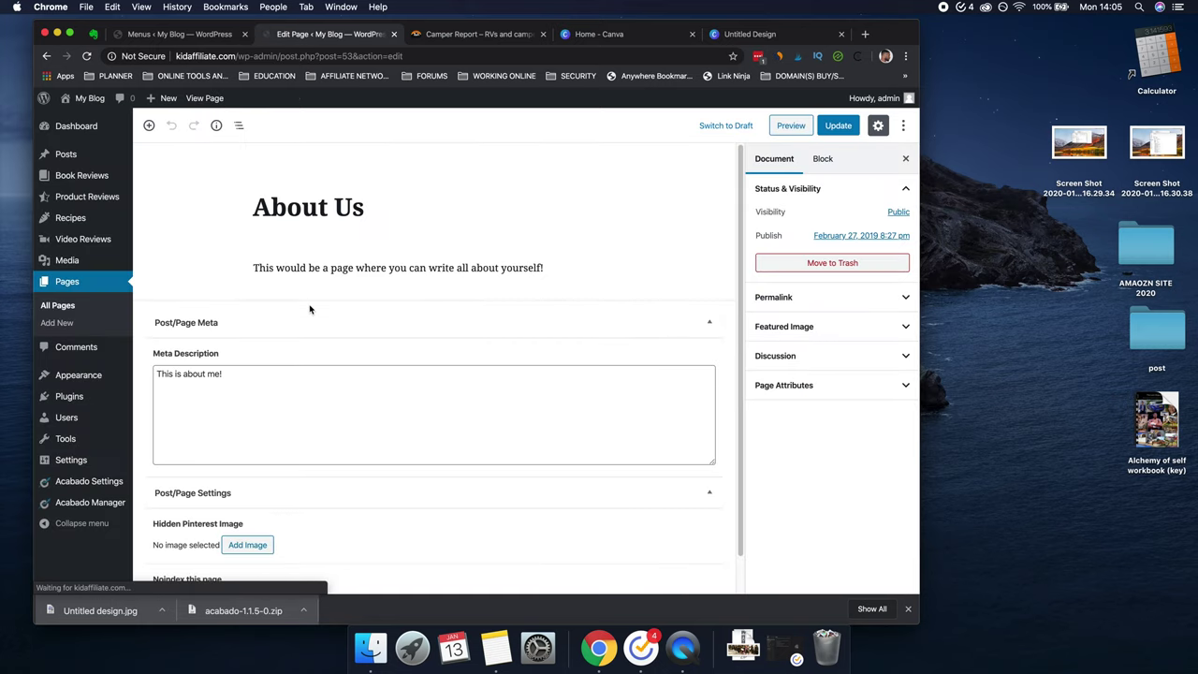
{"action": "left_click", "coordinate": [325, 405]}
{"action": "left_click_drag", "start_coordinate": [321, 407], "coordinate": [139, 377]}
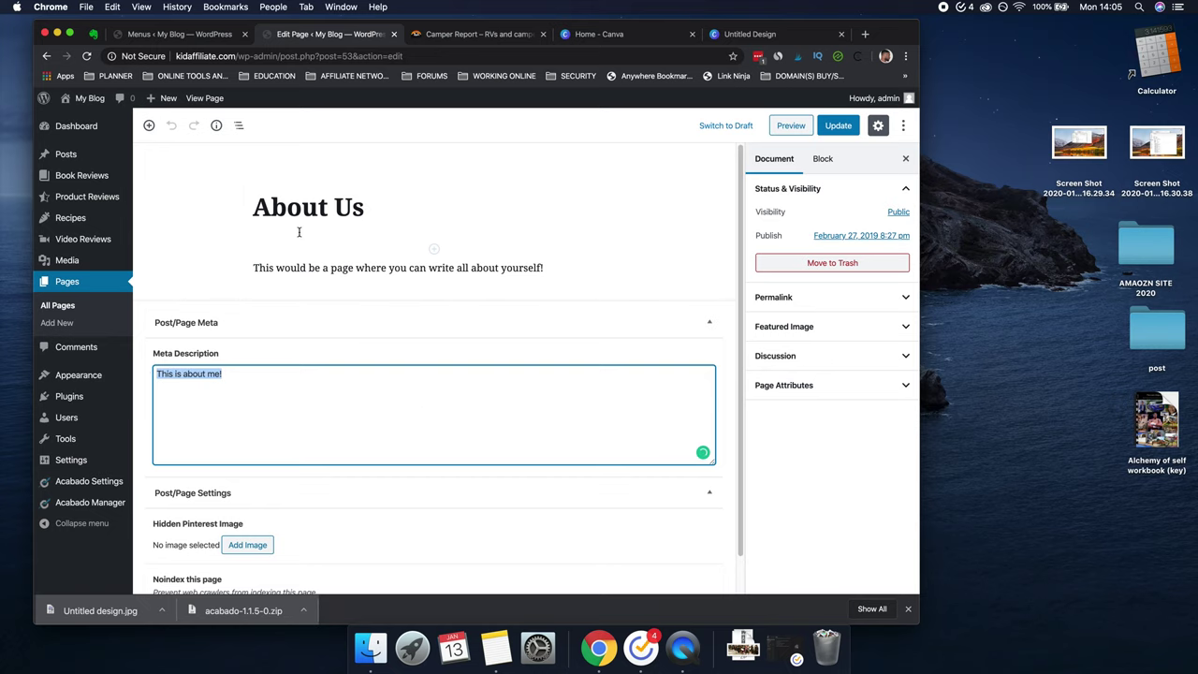
{"action": "left_click", "coordinate": [310, 264]}
{"action": "triple_click", "coordinate": [343, 267]}
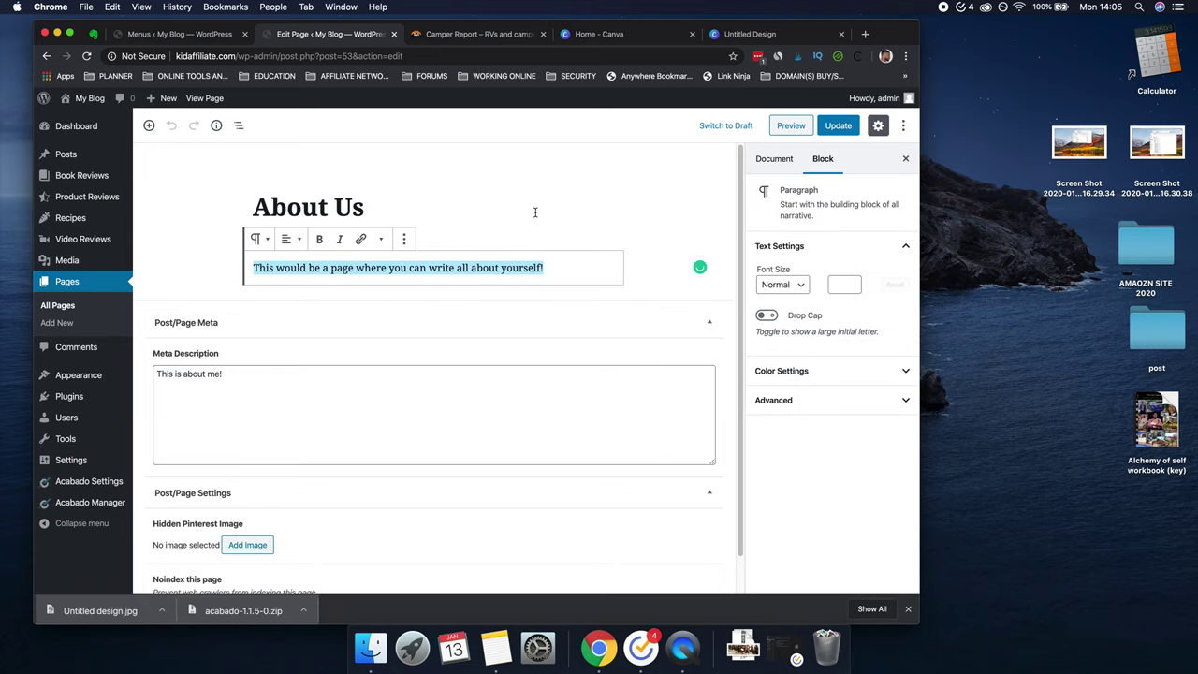
{"action": "scroll", "coordinate": [300, 457], "scroll_direction": "down", "scroll_amount": 2}
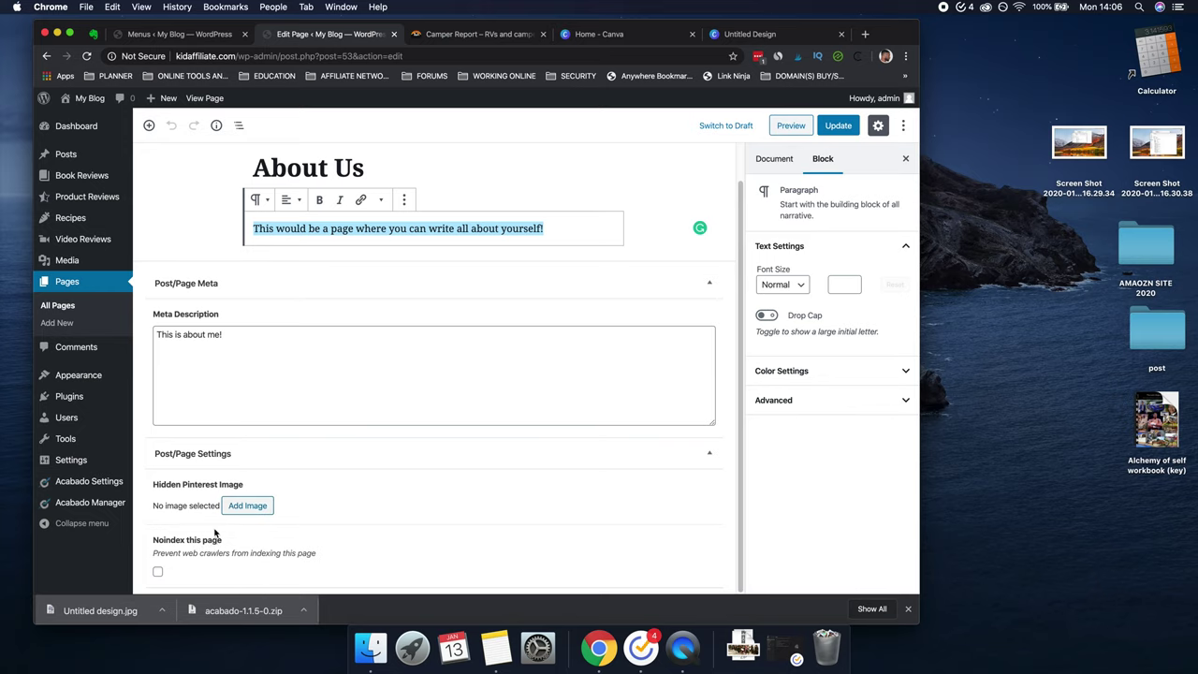
{"action": "scroll", "coordinate": [223, 434], "scroll_direction": "up", "scroll_amount": 1}
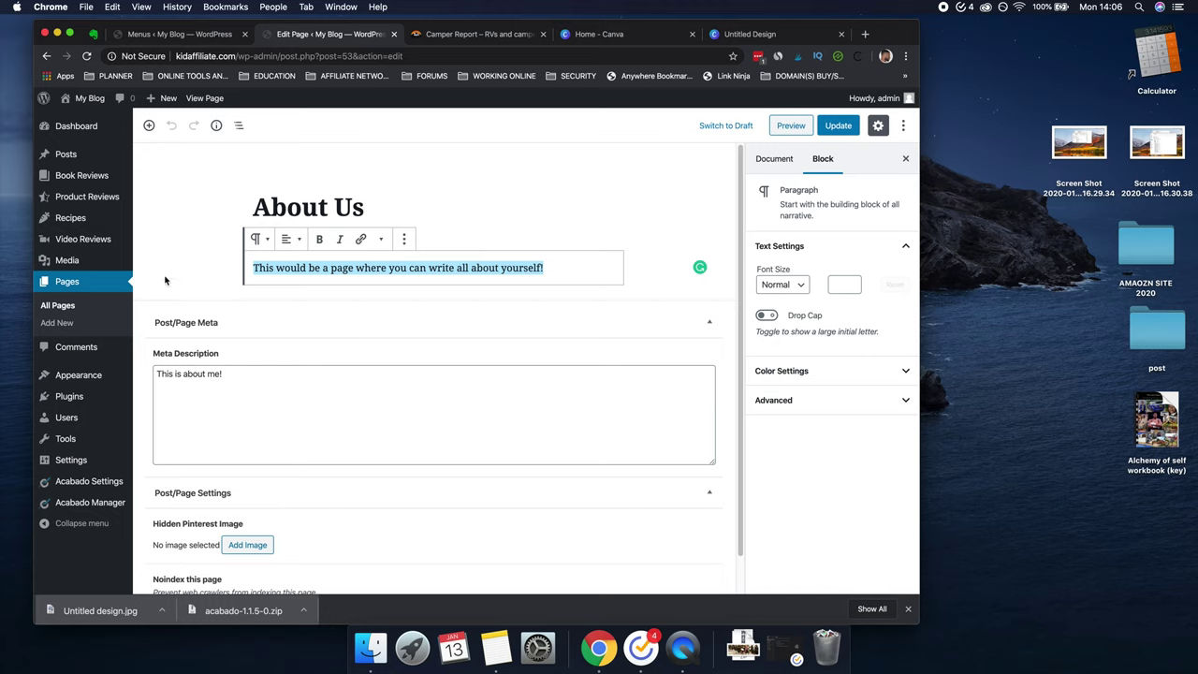
Go to the Posts list, then switch to the Camper Report website.
{"action": "left_click", "coordinate": [82, 155]}
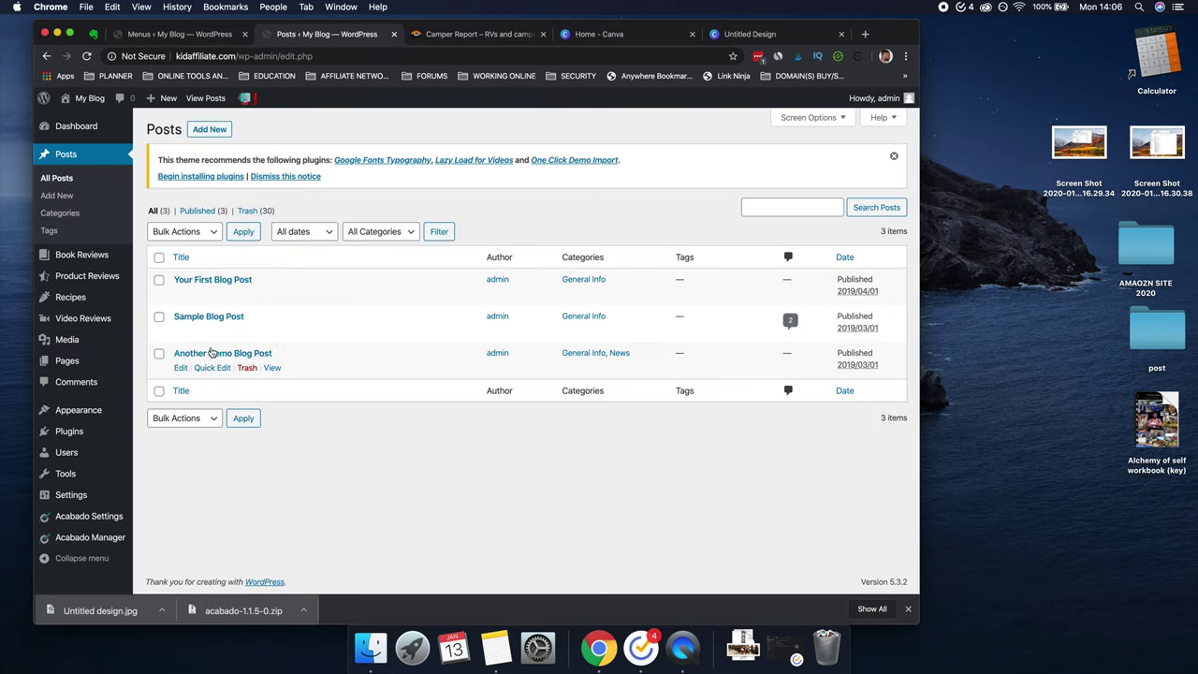
{"action": "mouse_move", "coordinate": [95, 417]}
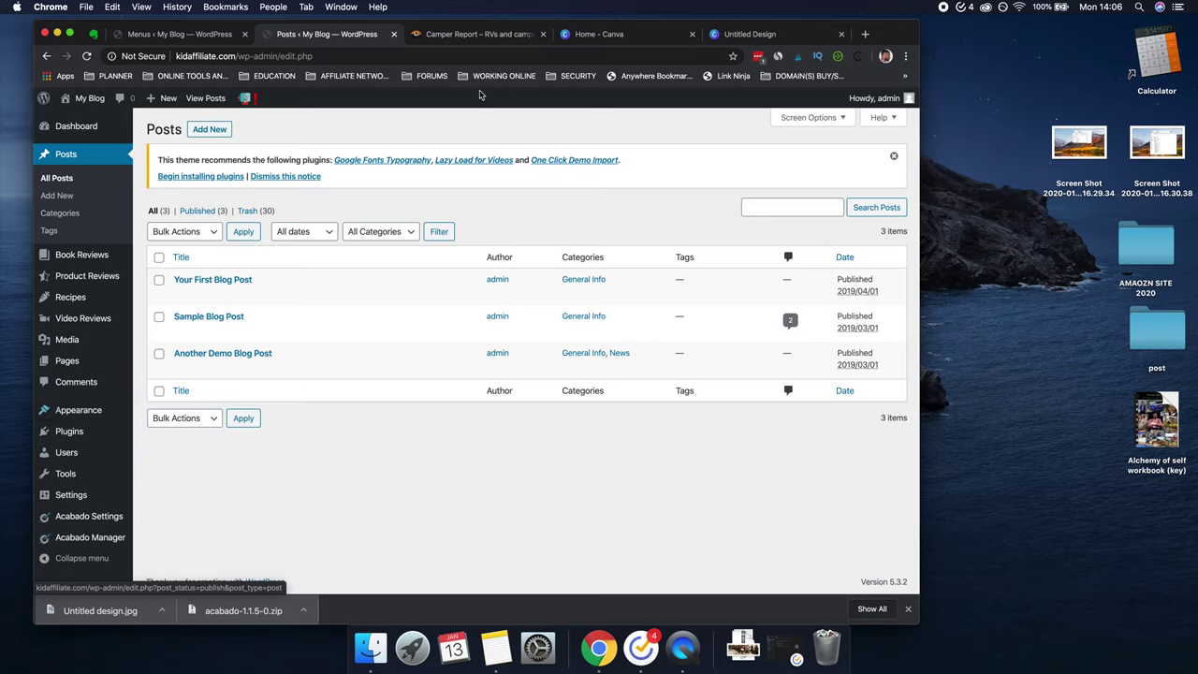
{"action": "left_click", "coordinate": [434, 38]}
{"action": "scroll", "coordinate": [323, 271], "scroll_direction": "down", "scroll_amount": 15}
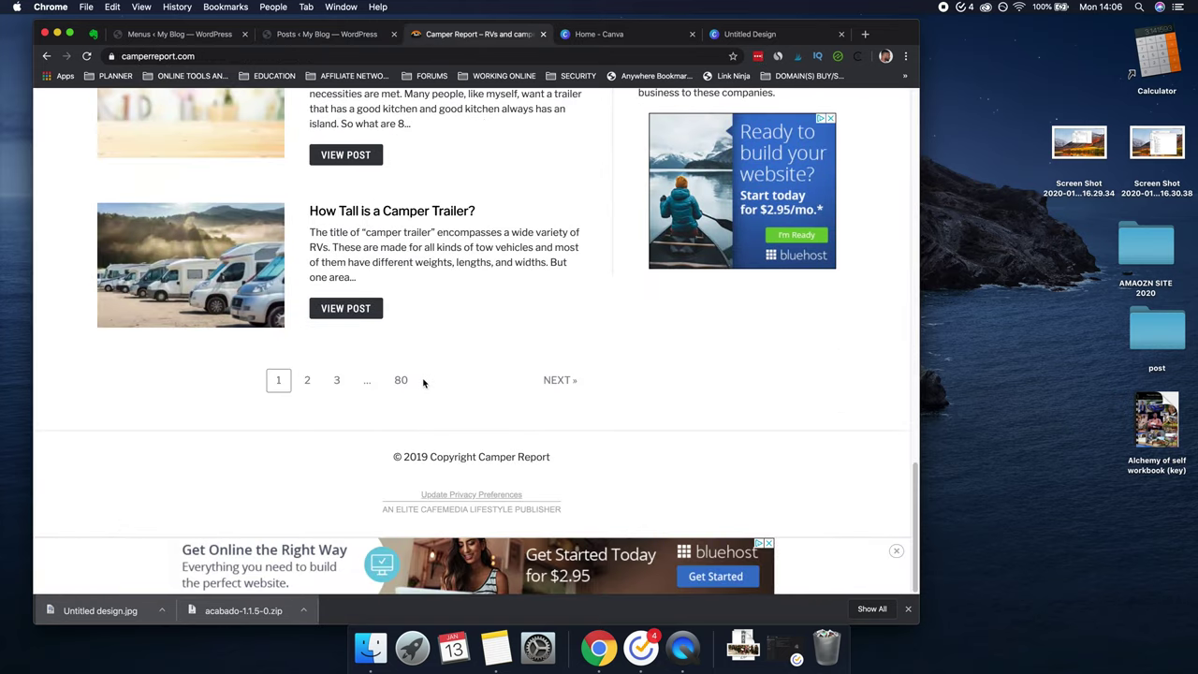
Browse the Camper Report homepage and reveal its category links.
{"action": "scroll", "coordinate": [424, 382], "scroll_direction": "up", "scroll_amount": 15}
{"action": "scroll", "coordinate": [424, 375], "scroll_direction": "down", "scroll_amount": 6}
{"action": "scroll", "coordinate": [426, 129], "scroll_direction": "up", "scroll_amount": 10}
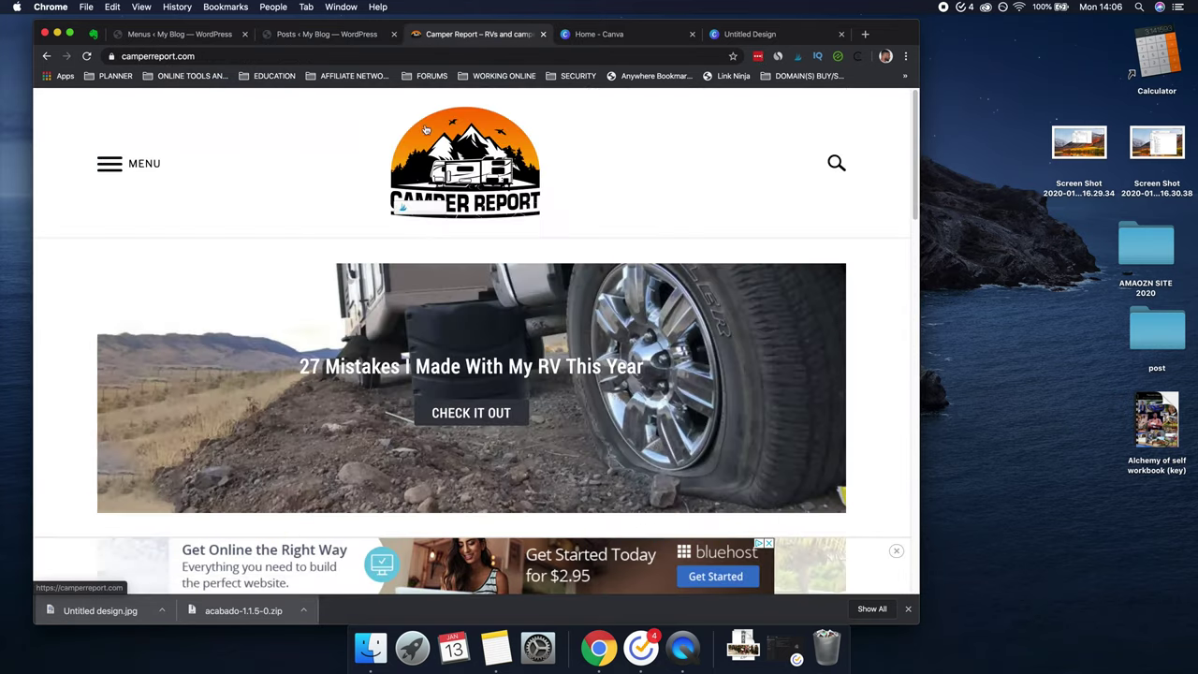
{"action": "scroll", "coordinate": [426, 129], "scroll_direction": "down", "scroll_amount": 15}
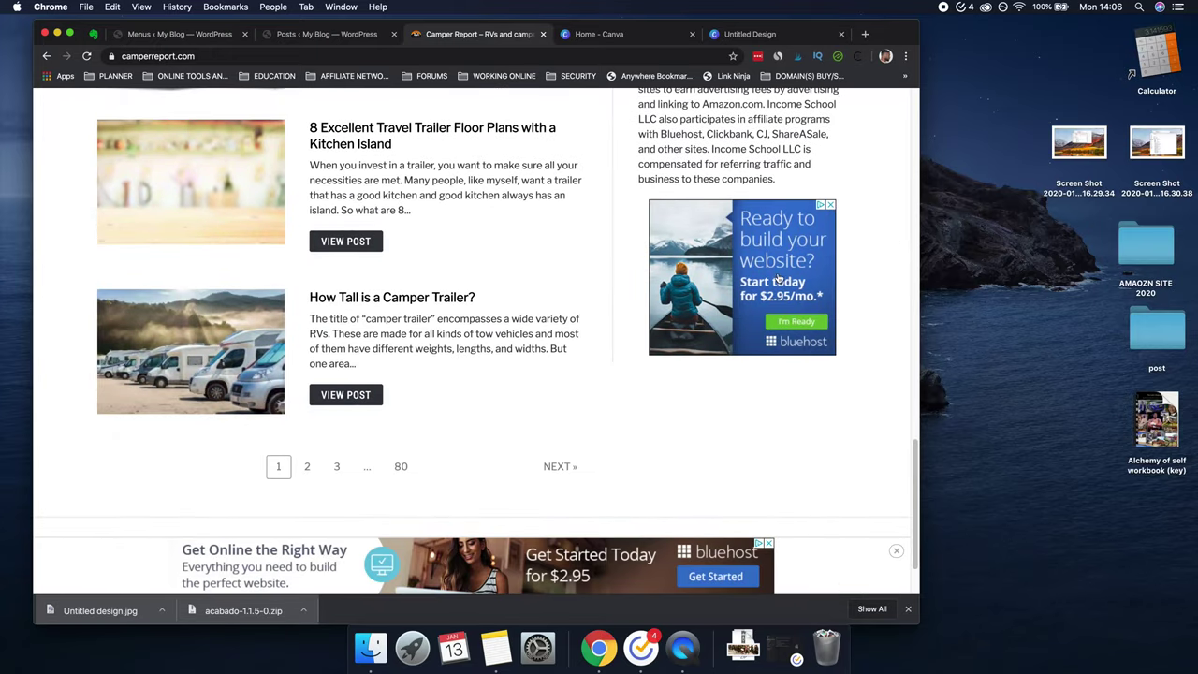
{"action": "scroll", "coordinate": [777, 278], "scroll_direction": "up", "scroll_amount": 4}
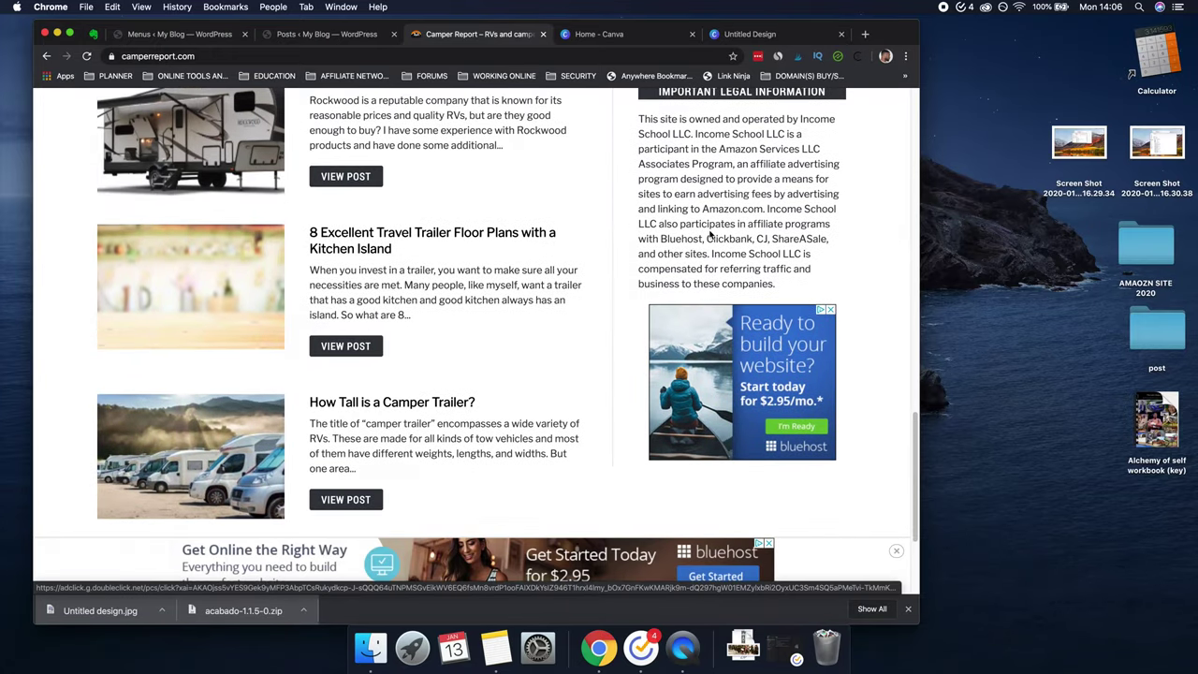
{"action": "scroll", "coordinate": [754, 319], "scroll_direction": "down", "scroll_amount": 7}
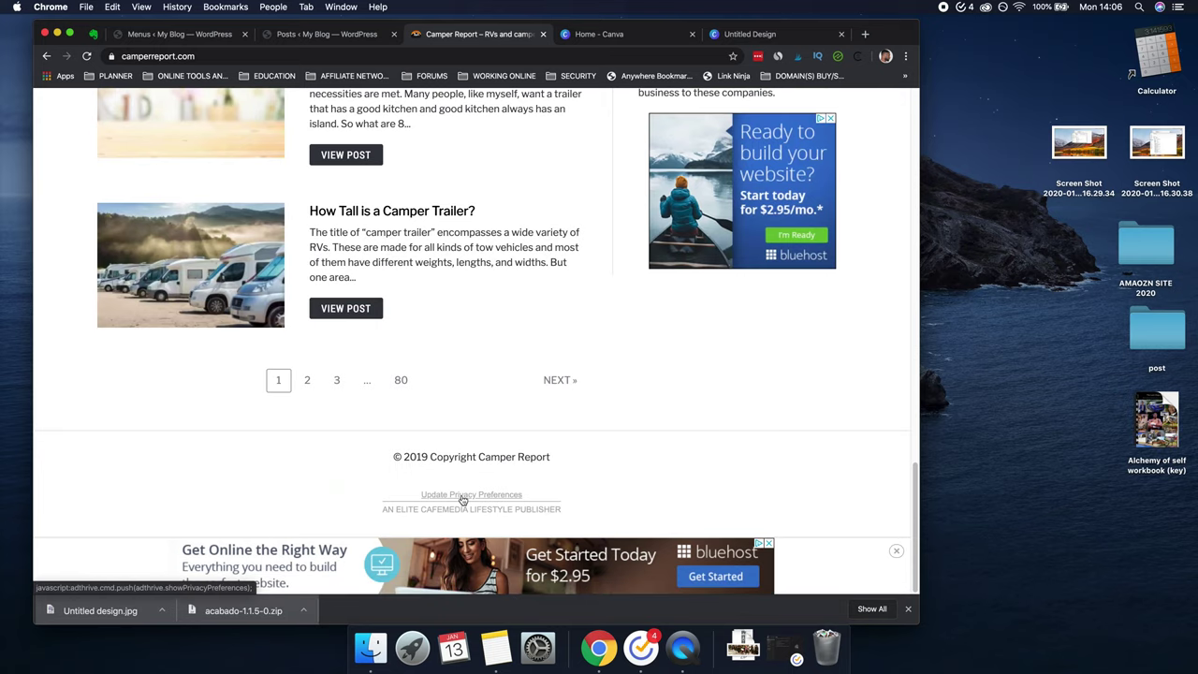
{"action": "scroll", "coordinate": [478, 510], "scroll_direction": "up", "scroll_amount": 20}
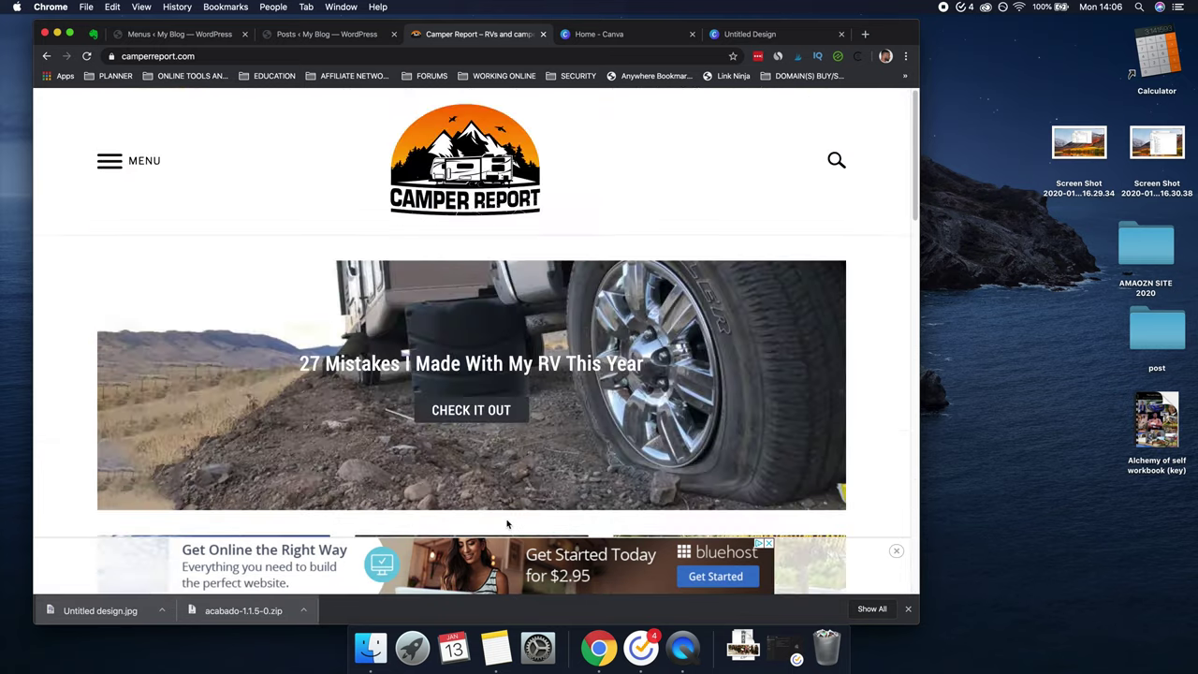
{"action": "left_click", "coordinate": [119, 161]}
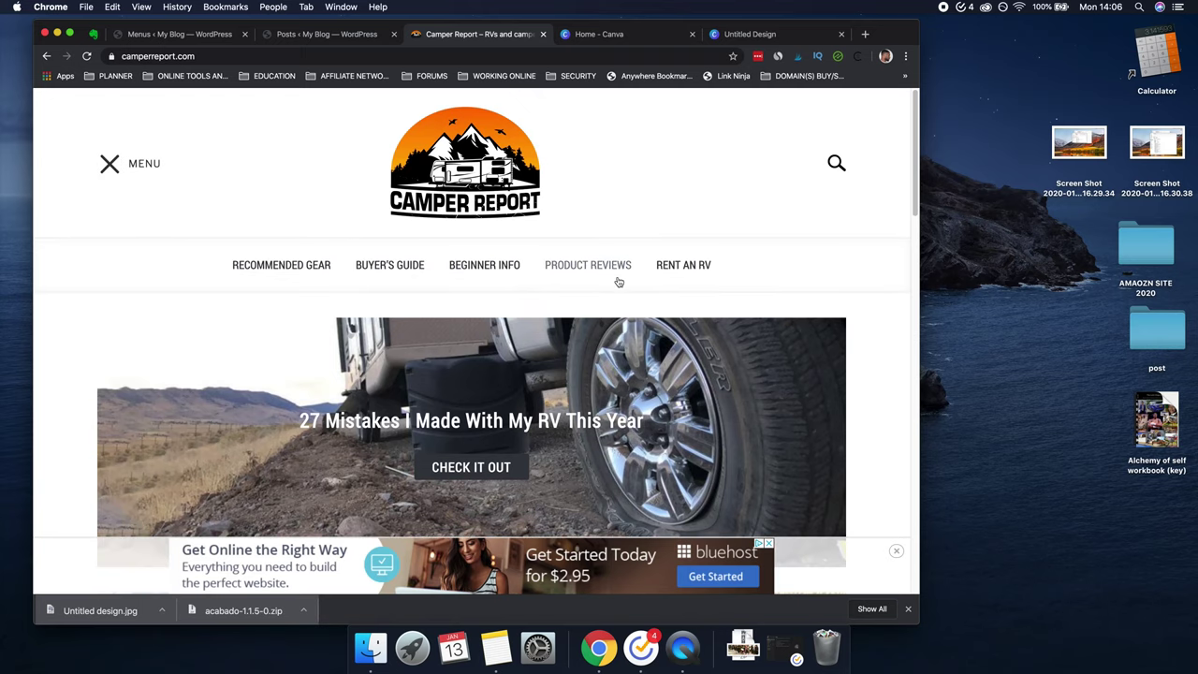
{"action": "scroll", "coordinate": [628, 388], "scroll_direction": "down", "scroll_amount": 10}
{"action": "scroll", "coordinate": [624, 396], "scroll_direction": "down", "scroll_amount": 5}
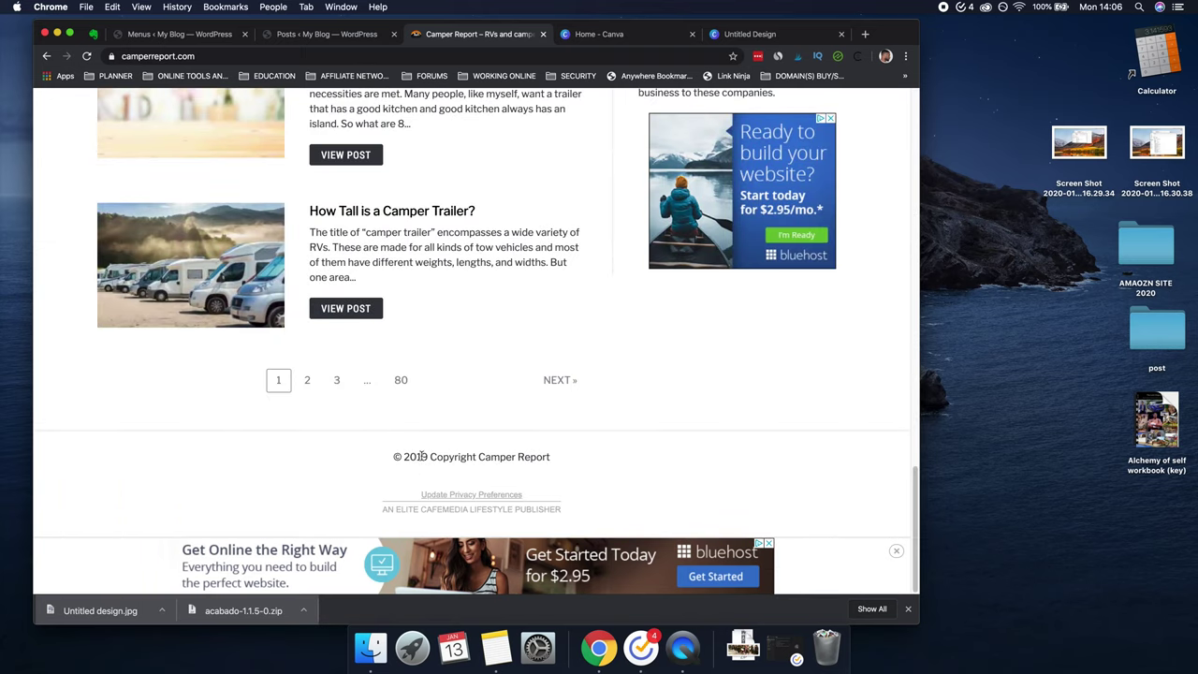
Accept all of Camper Report's ad privacy preferences.
{"action": "left_click", "coordinate": [325, 34]}
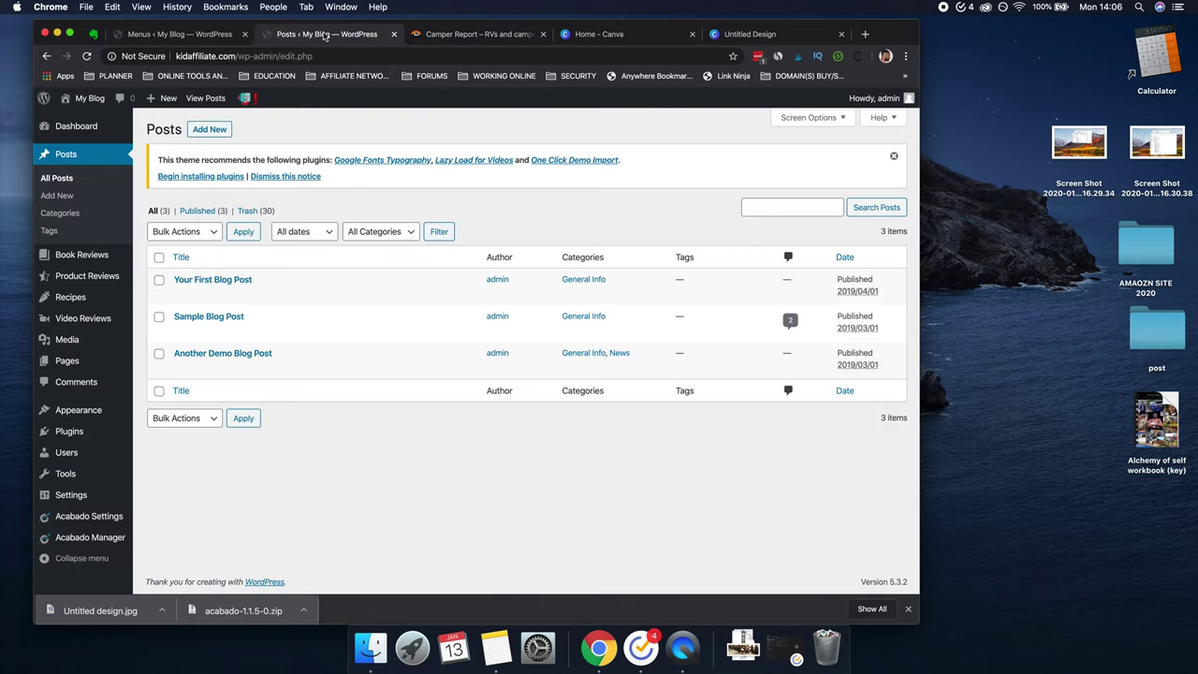
{"action": "left_click", "coordinate": [460, 38]}
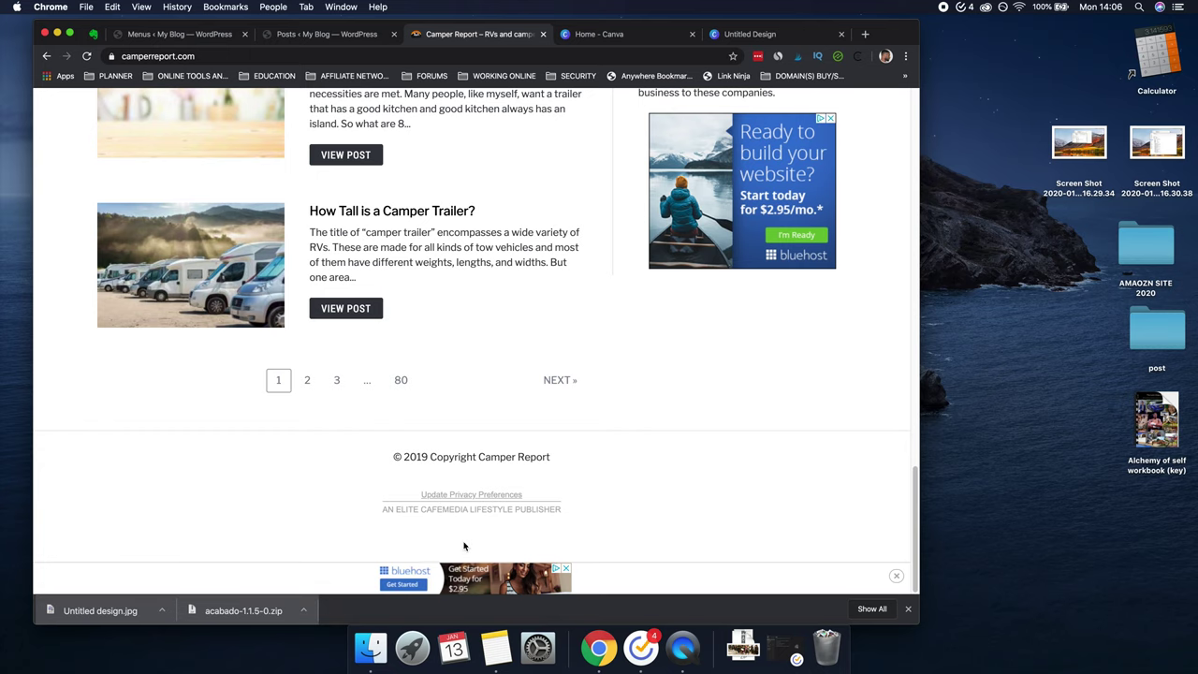
{"action": "scroll", "coordinate": [467, 547], "scroll_direction": "up", "scroll_amount": 1}
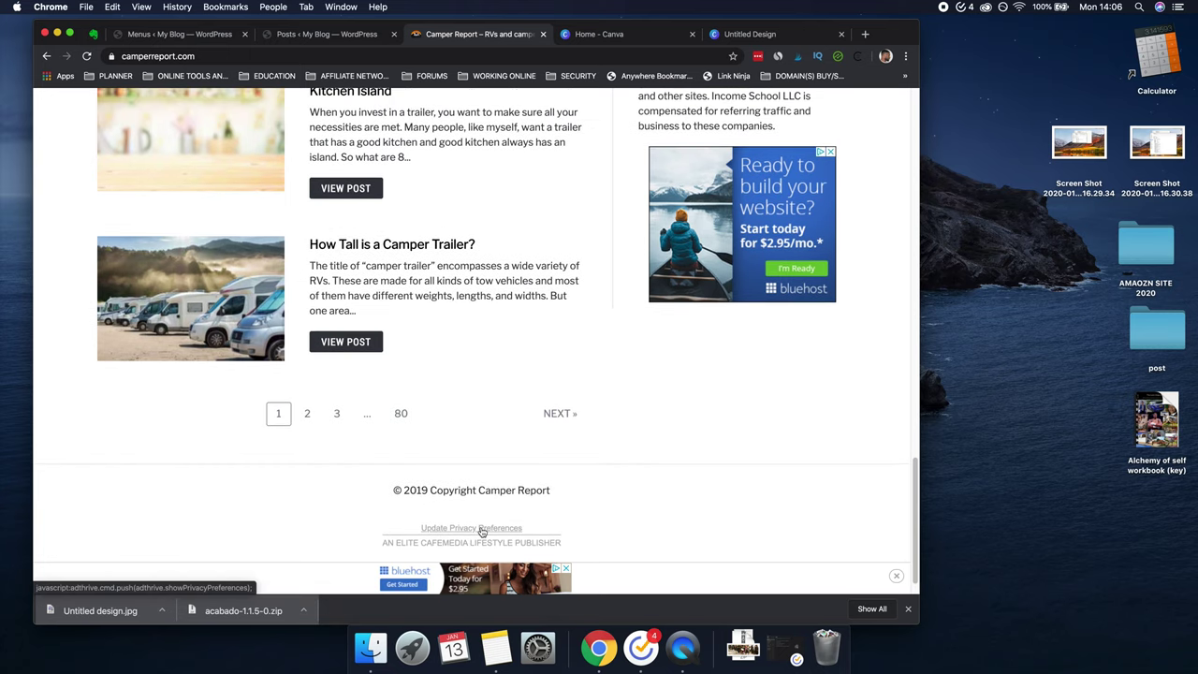
{"action": "left_click", "coordinate": [484, 528]}
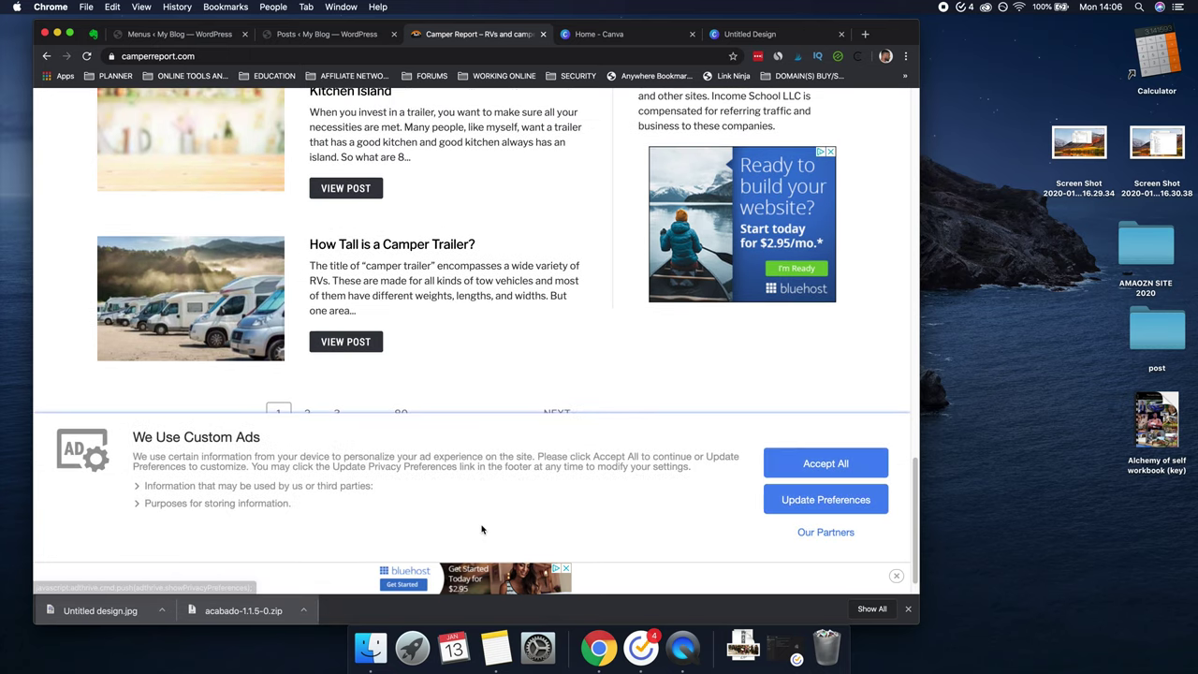
{"action": "left_click", "coordinate": [827, 475]}
{"action": "scroll", "coordinate": [509, 556], "scroll_direction": "down", "scroll_amount": 1}
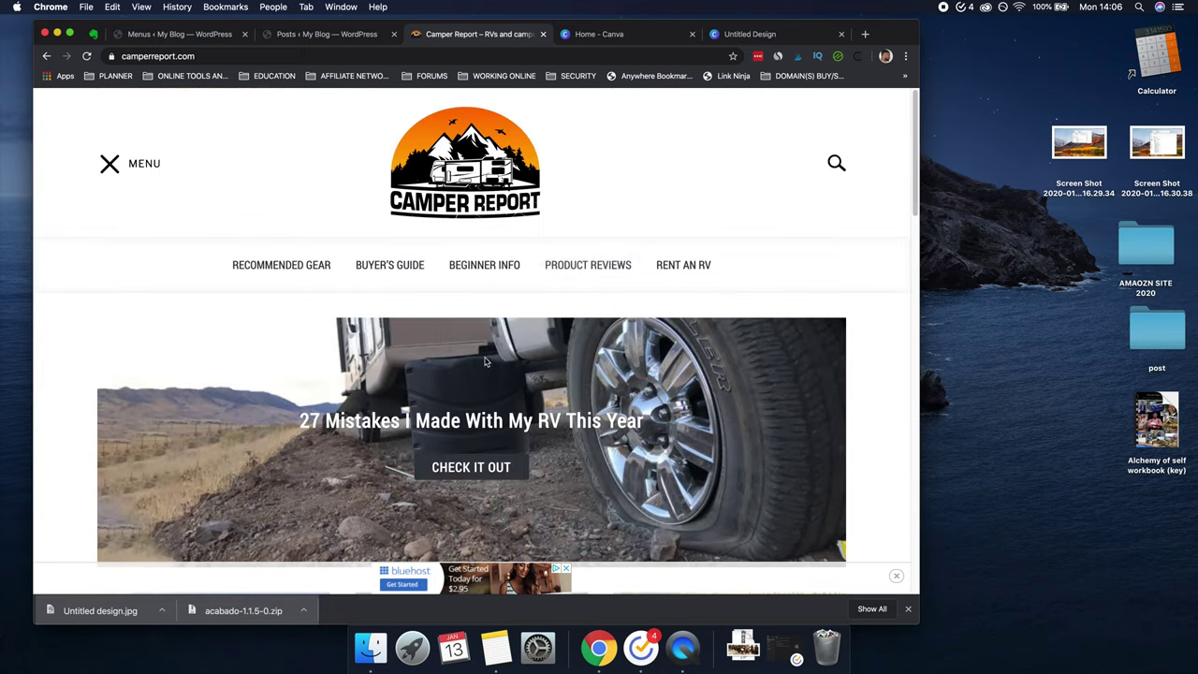
{"action": "scroll", "coordinate": [464, 393], "scroll_direction": "down", "scroll_amount": 20}
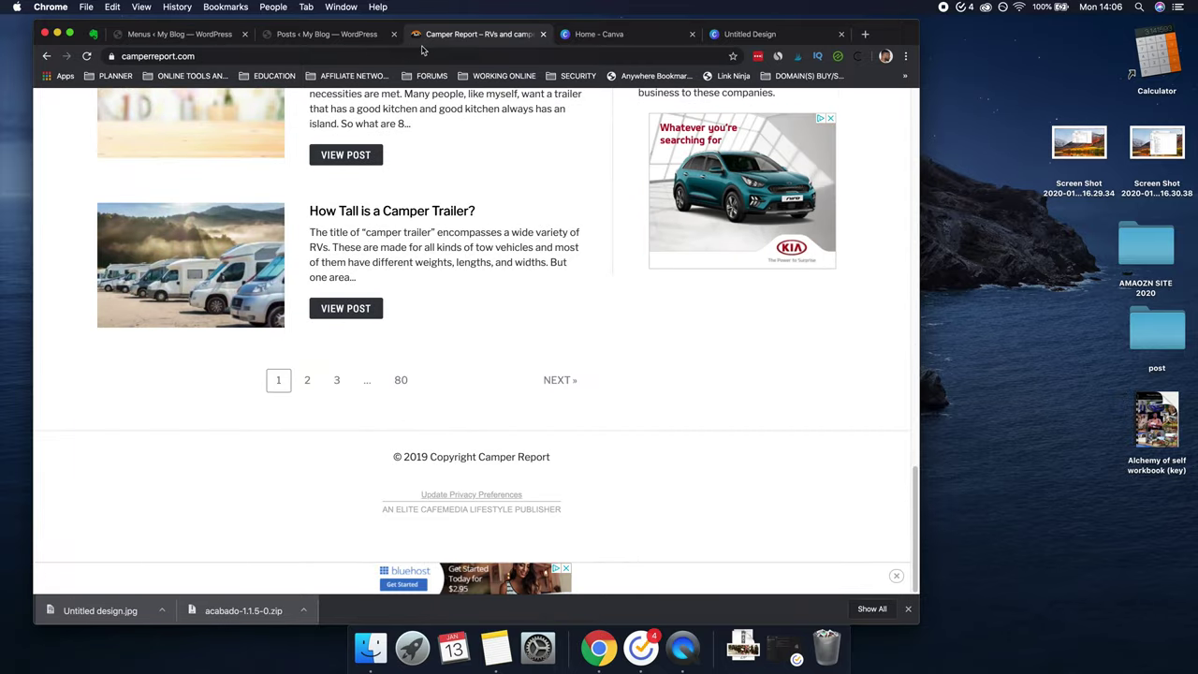
Close the Canva home and Untitled Design tabs and return to WordPress Posts.
{"action": "left_click", "coordinate": [643, 36]}
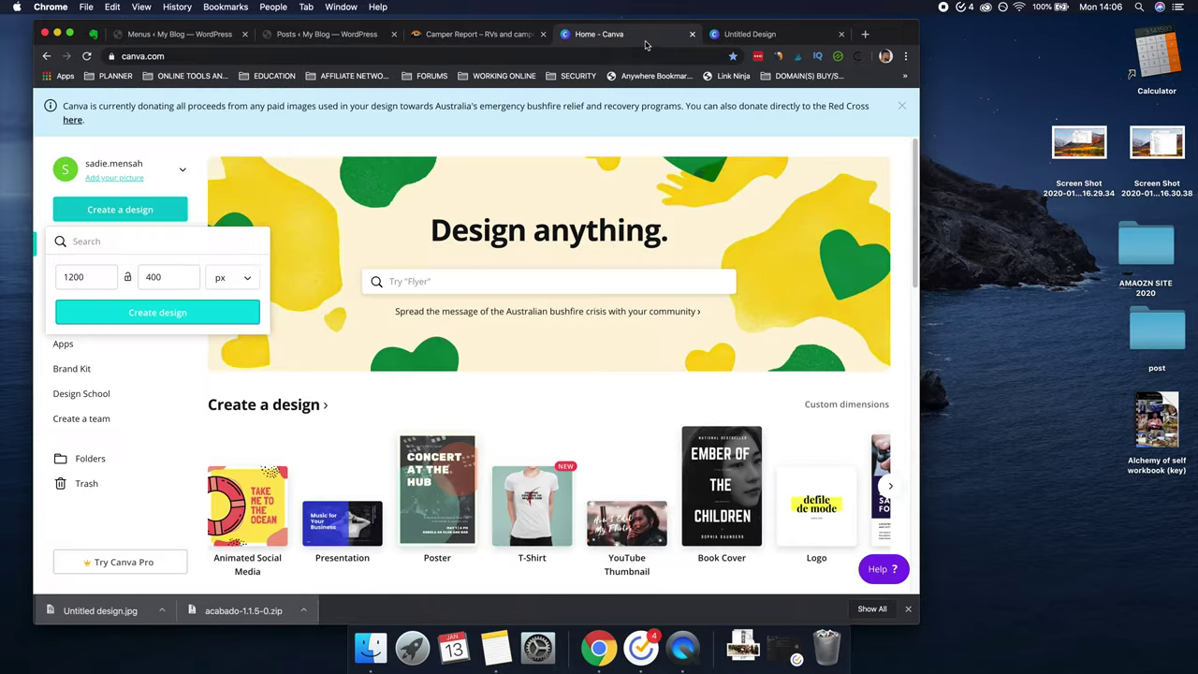
{"action": "left_click", "coordinate": [693, 34]}
{"action": "left_click", "coordinate": [693, 35]}
{"action": "left_click", "coordinate": [319, 42]}
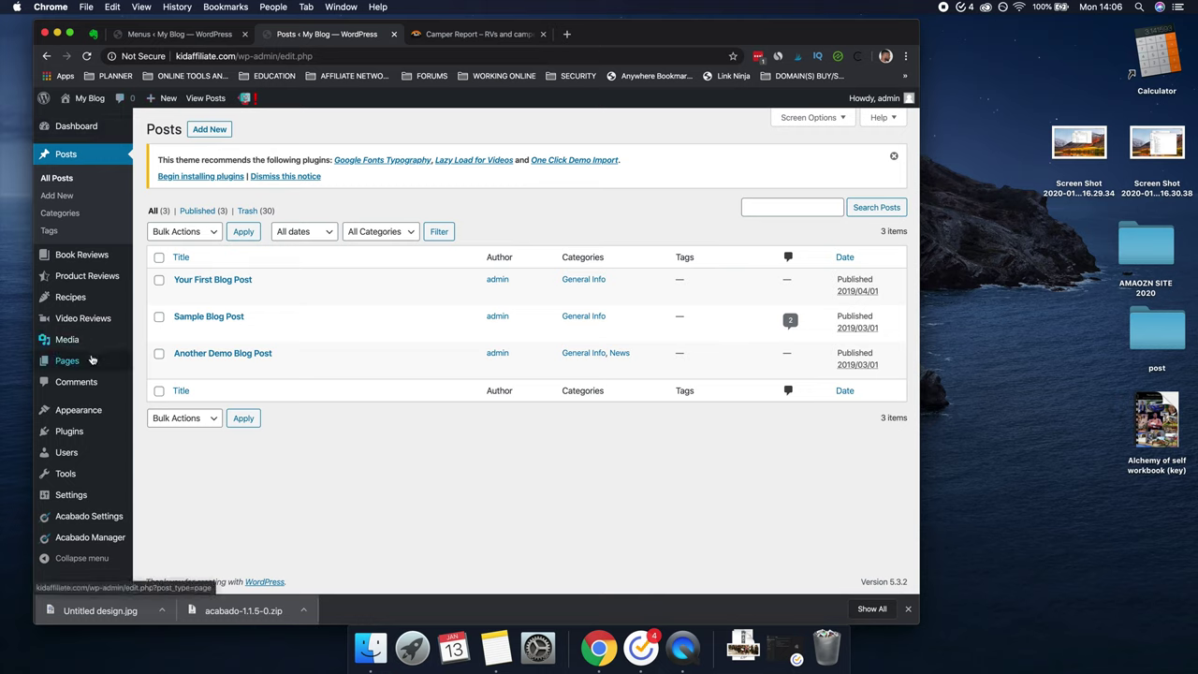
Create a new page titled 'Privacy Poolicy' with the paragraph 'epoifj9pf'.
{"action": "mouse_move", "coordinate": [85, 365]}
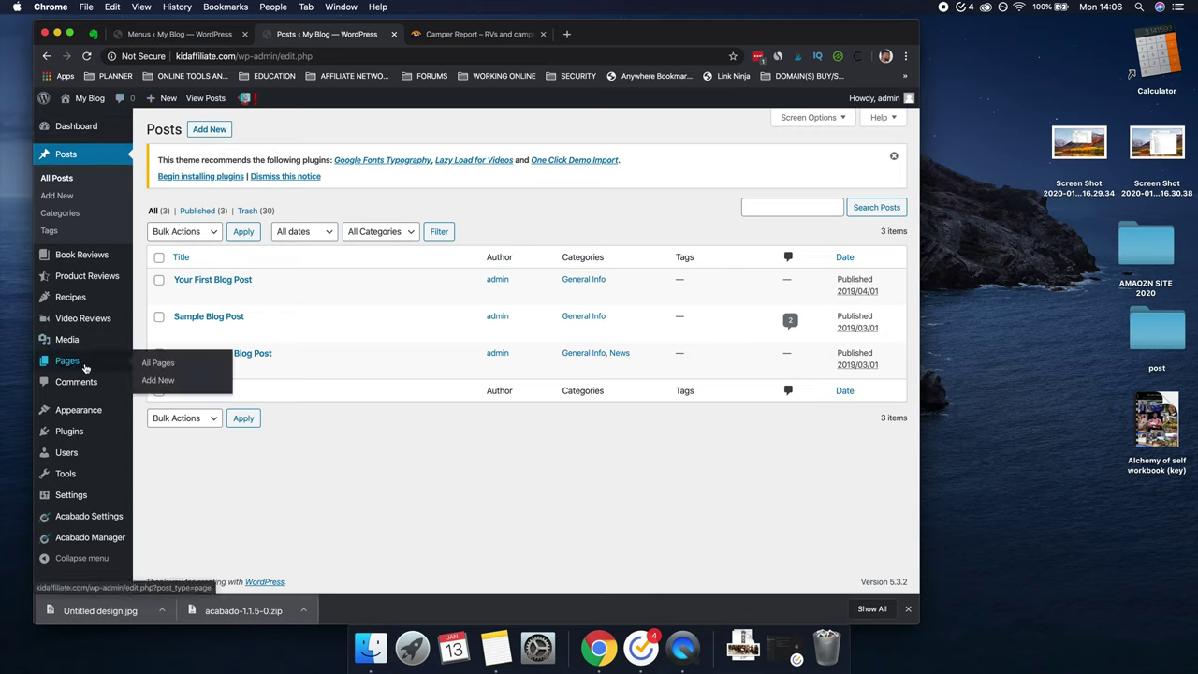
{"action": "left_click", "coordinate": [160, 381]}
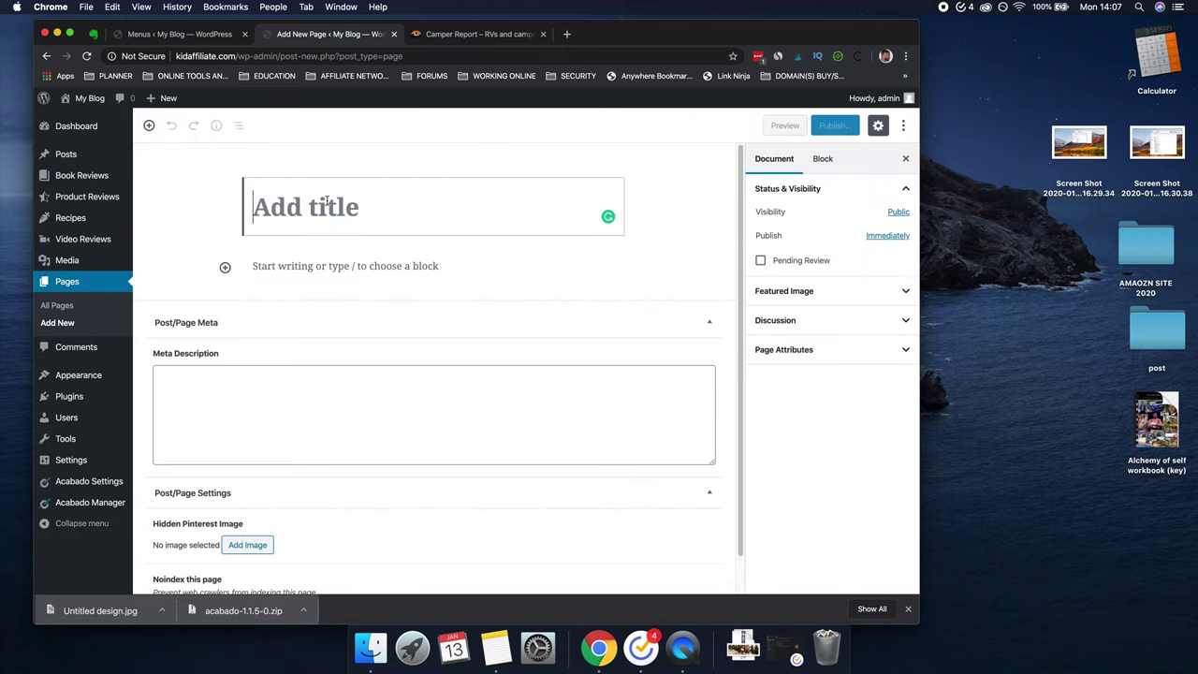
{"action": "type", "text": "Pri"}
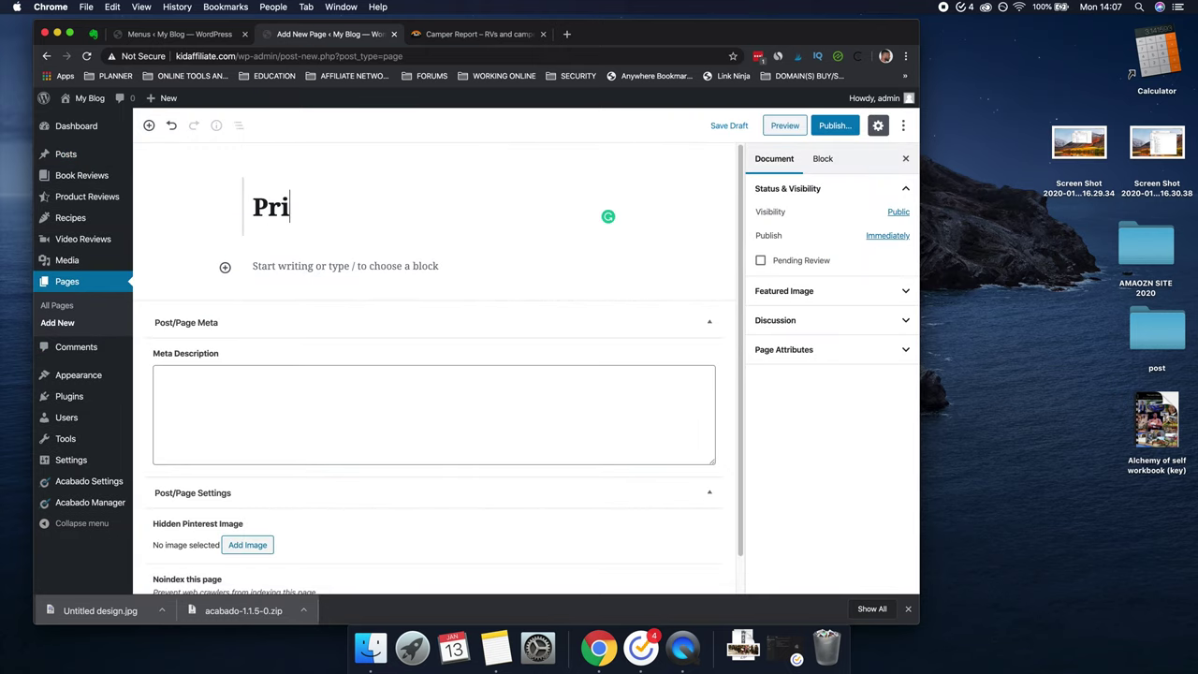
{"action": "type", "text": "vacy Poolicy"}
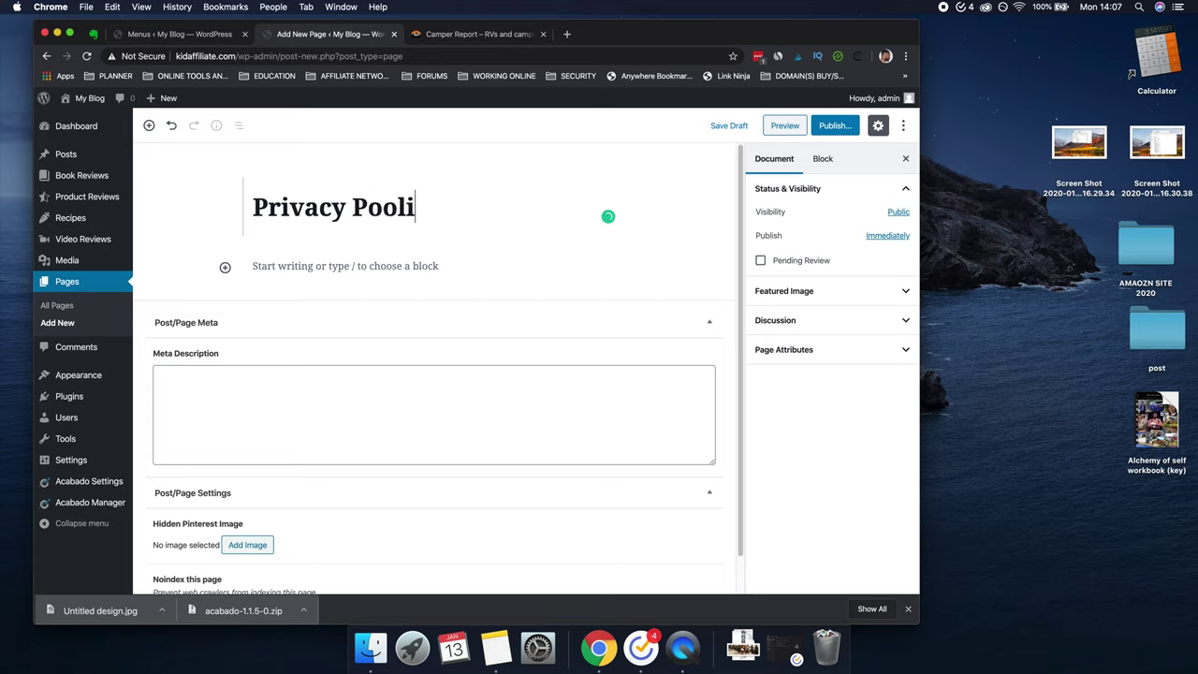
{"action": "left_click", "coordinate": [309, 262]}
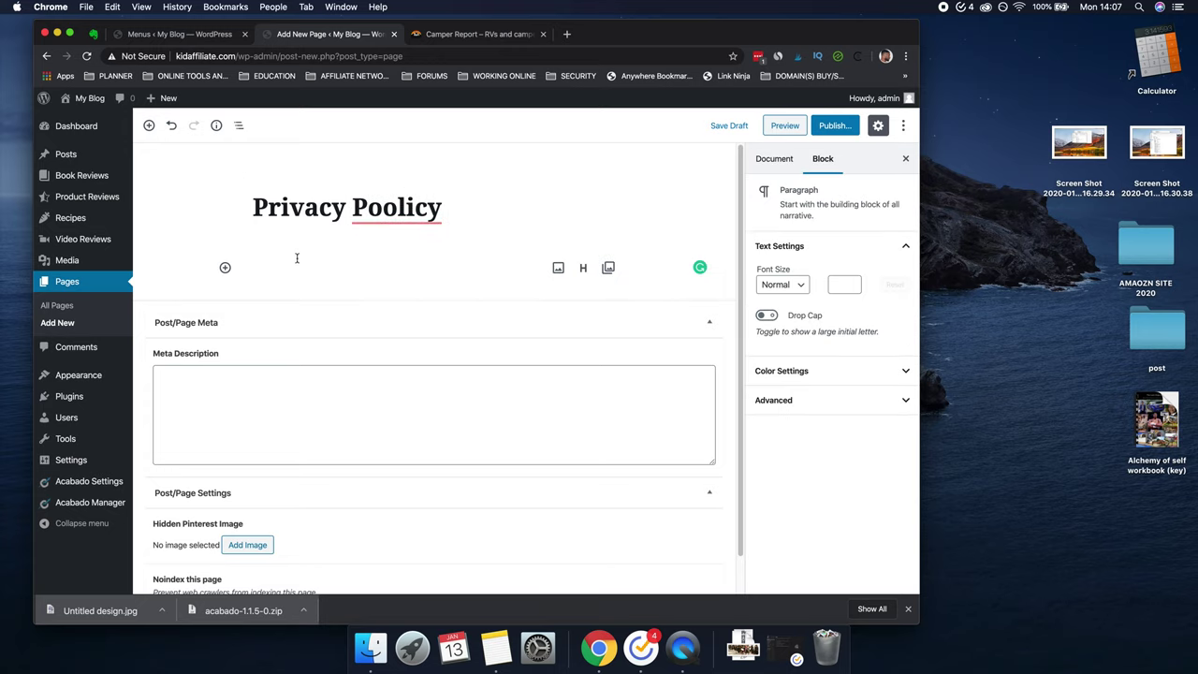
{"action": "type", "text": "epoifj9pf"}
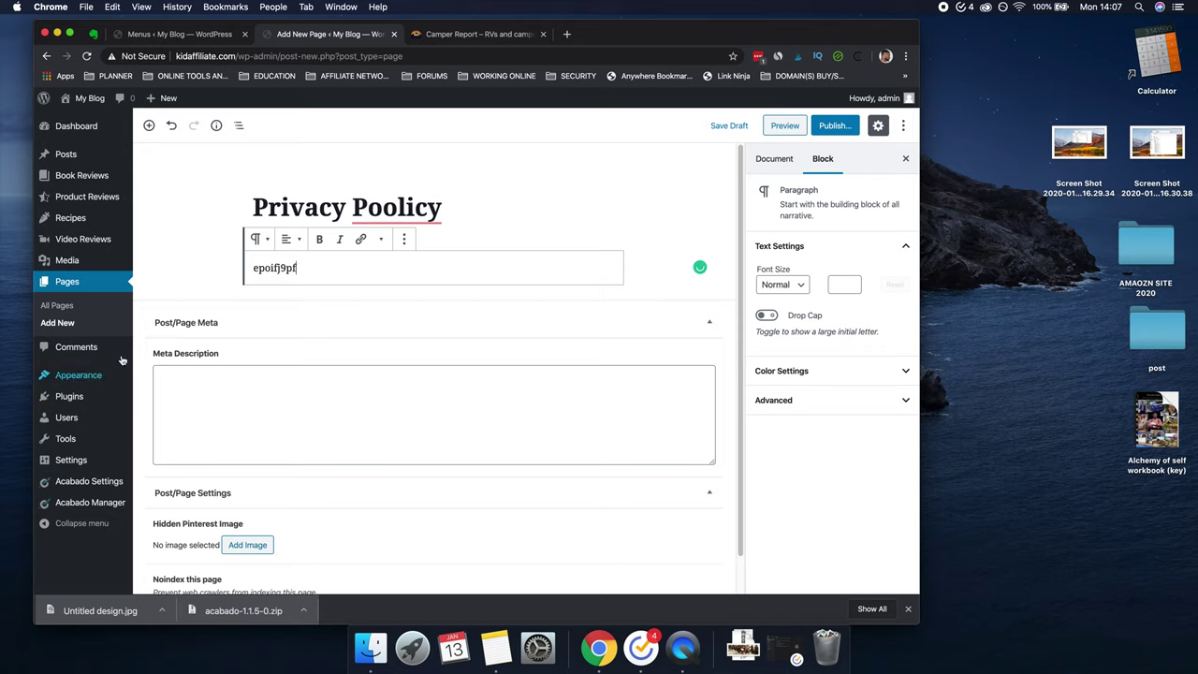
{"action": "mouse_move", "coordinate": [112, 259]}
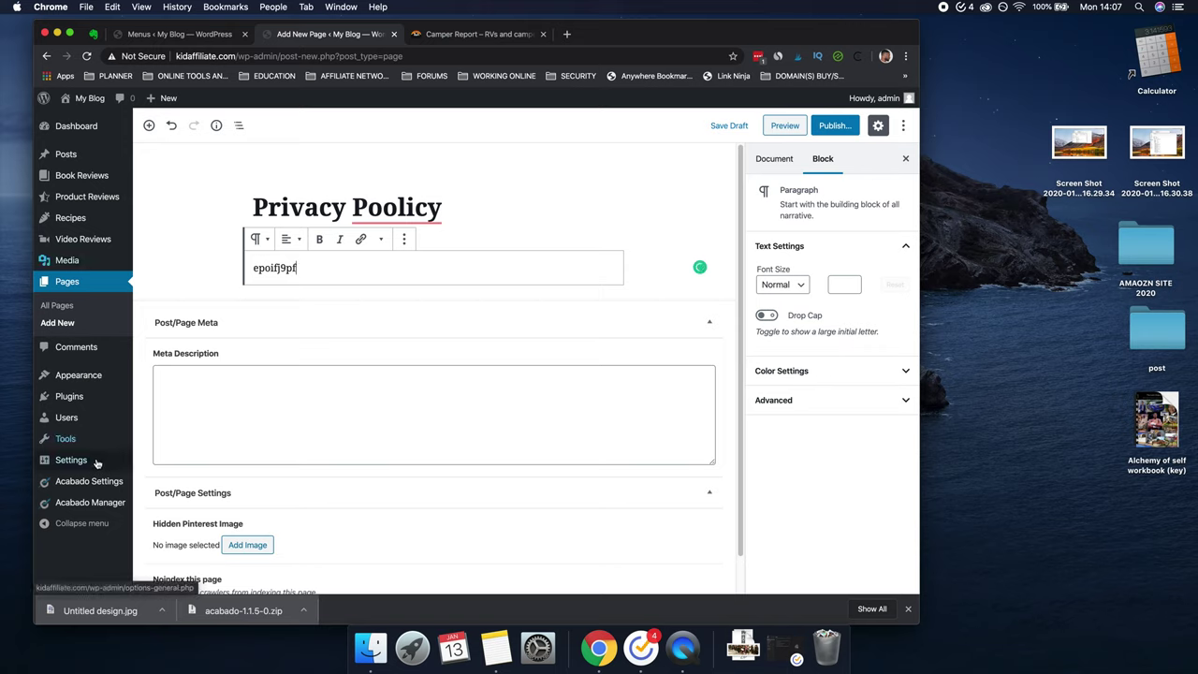
{"action": "mouse_move", "coordinate": [94, 483]}
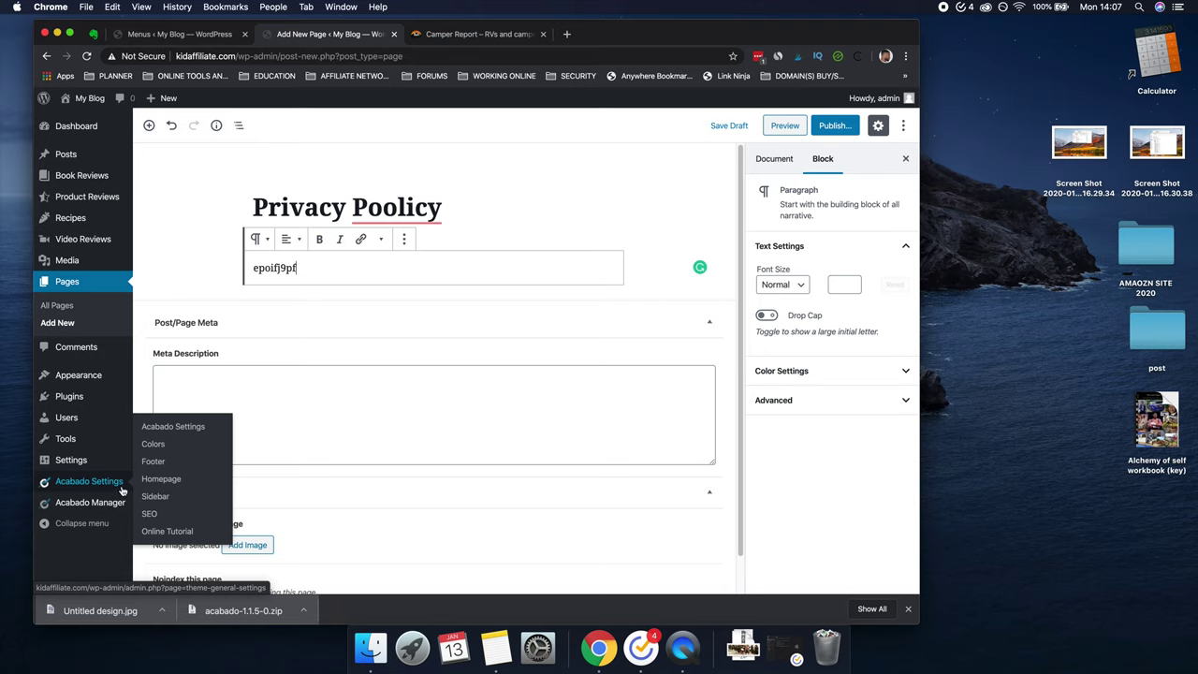
Delete the ad image from the Acabado footer settings, discarding the unsaved page.
{"action": "left_click", "coordinate": [161, 463]}
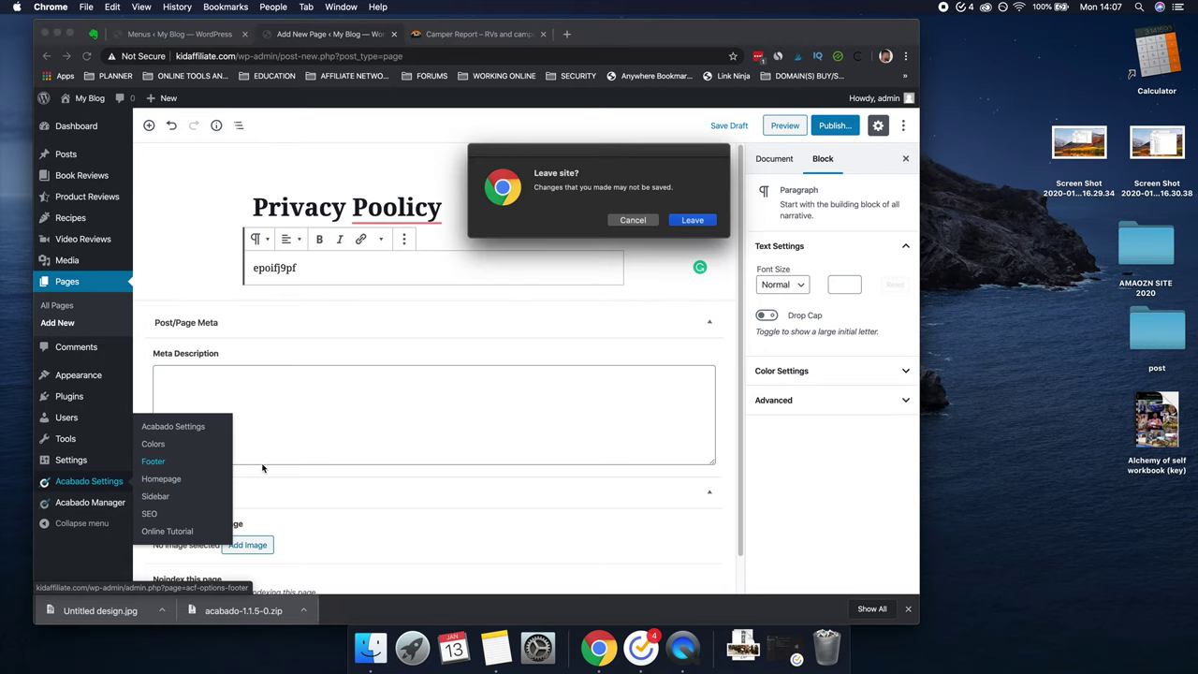
{"action": "left_click", "coordinate": [689, 221]}
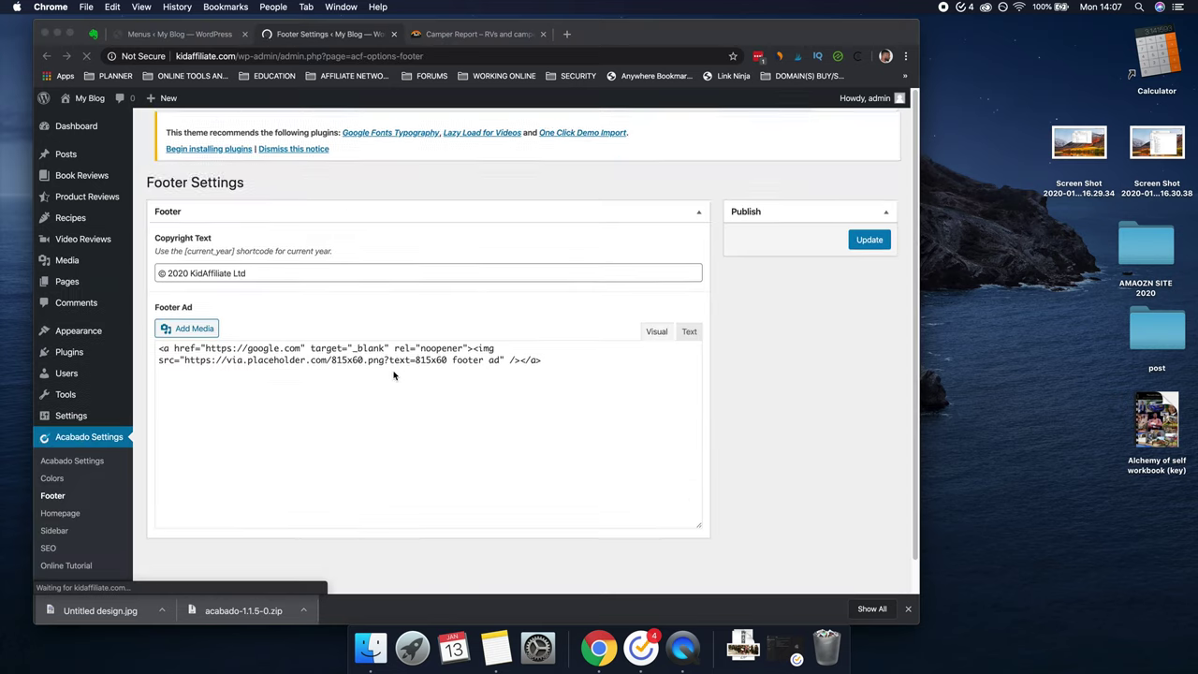
{"action": "left_click", "coordinate": [337, 414]}
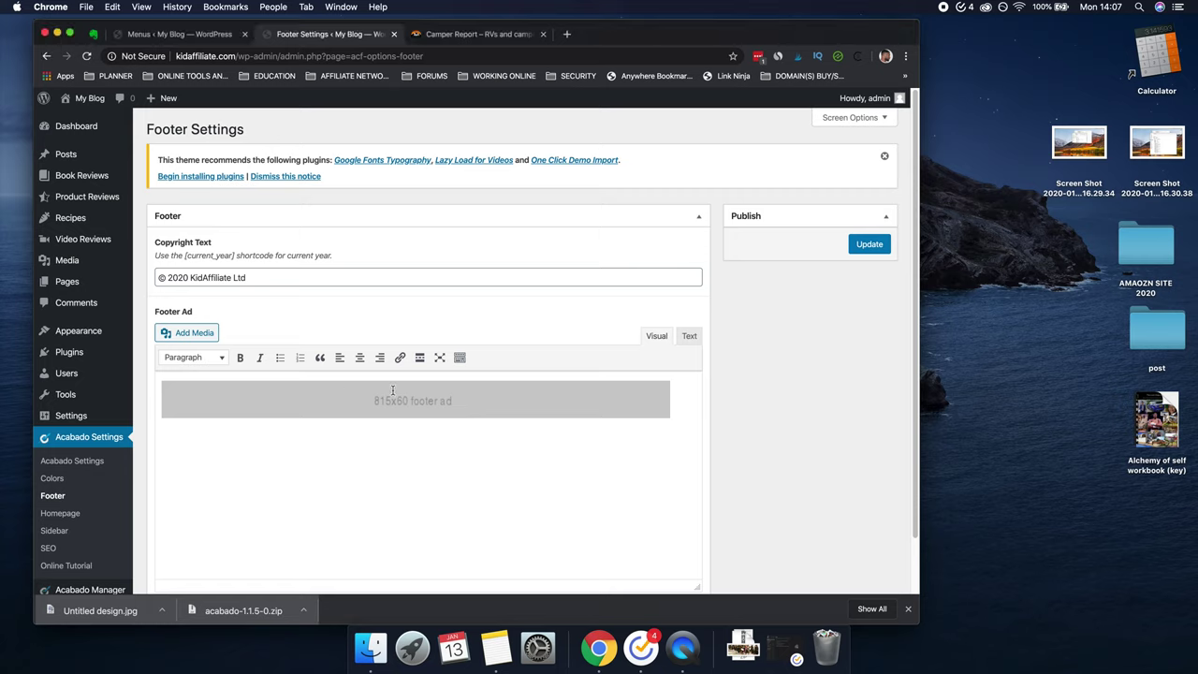
{"action": "left_click", "coordinate": [423, 410]}
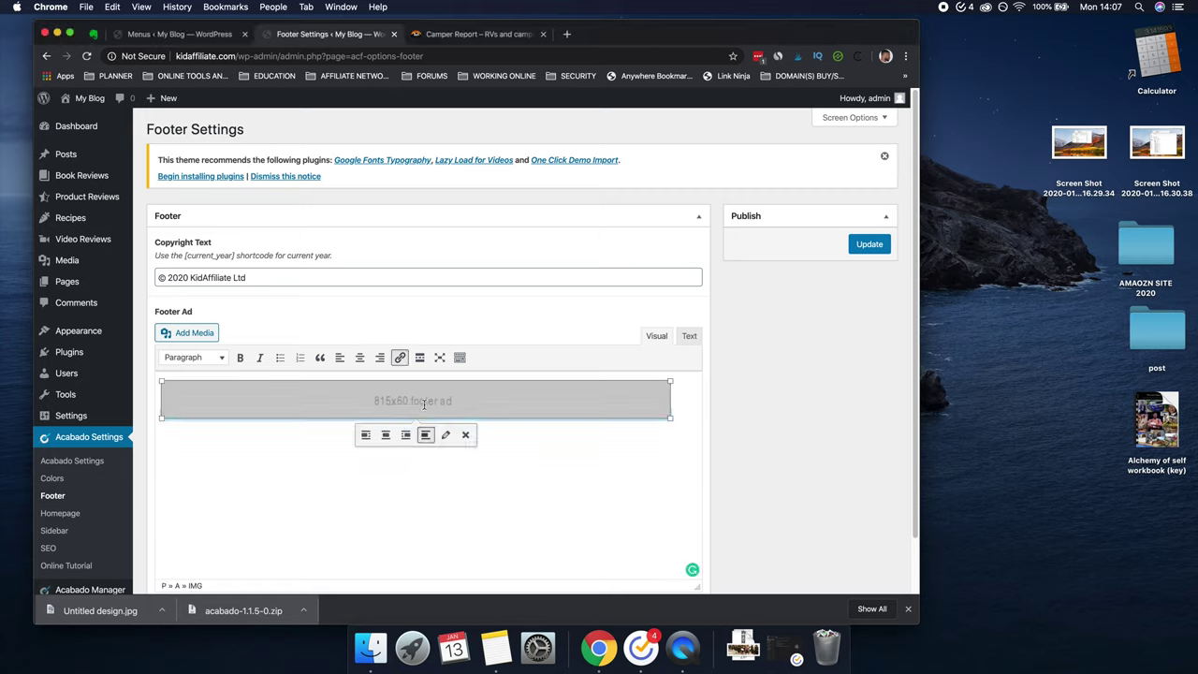
{"action": "key", "text": "BackSpace"}
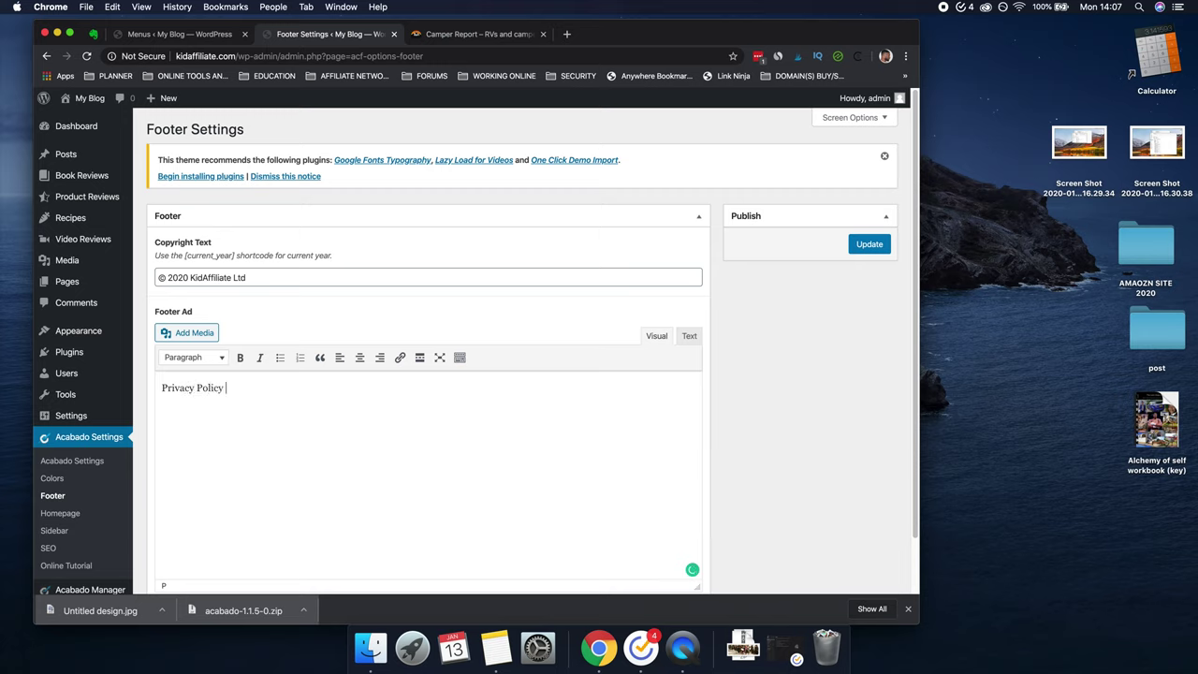
Link the footer text 'Privacy Policy' to the Privacy Policy page and update the settings.
{"action": "left_click_drag", "start_coordinate": [245, 387], "coordinate": [131, 385]}
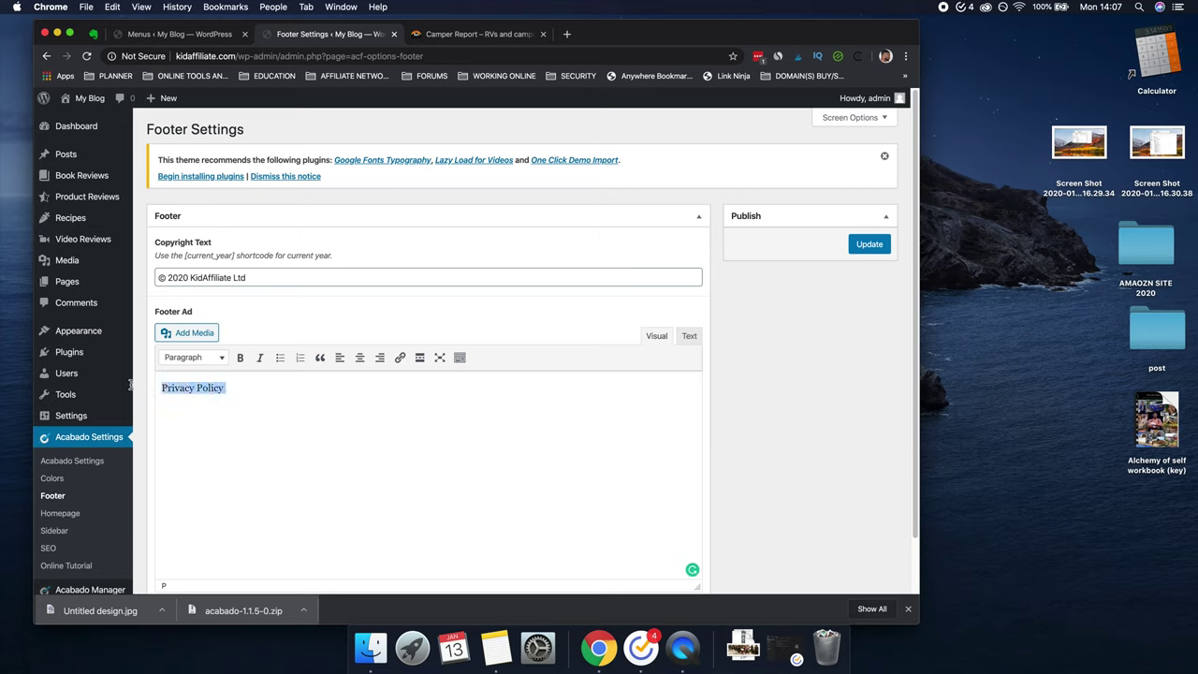
{"action": "left_click", "coordinate": [399, 358]}
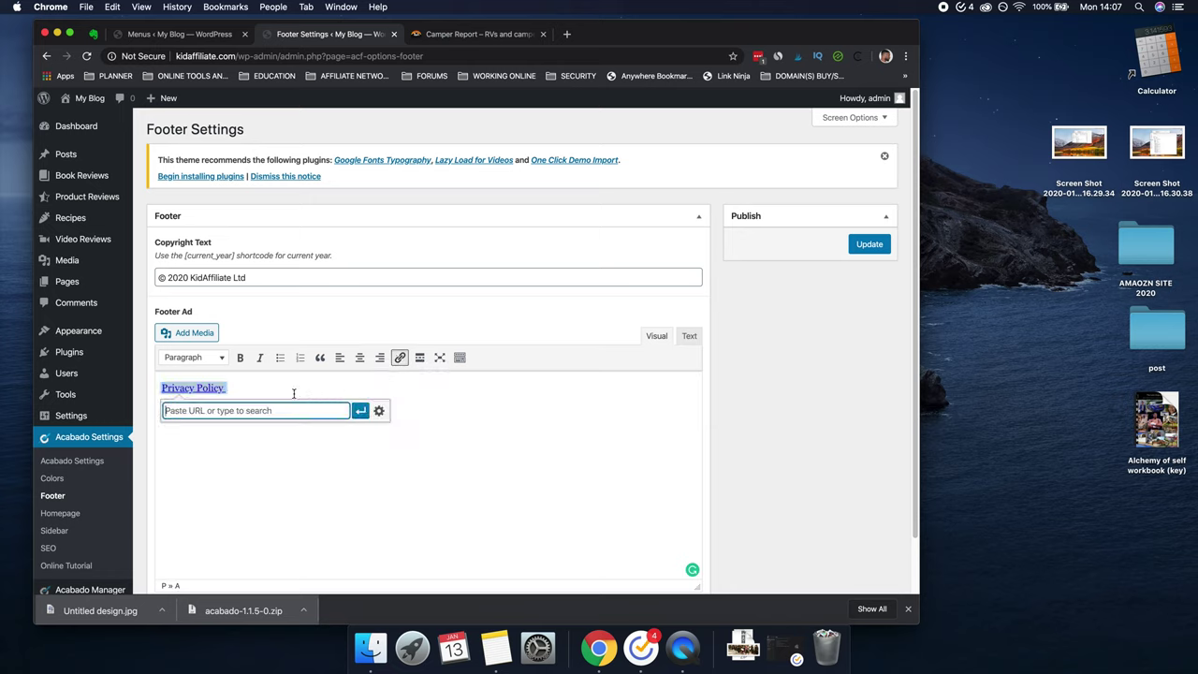
{"action": "type", "text": "privacy"}
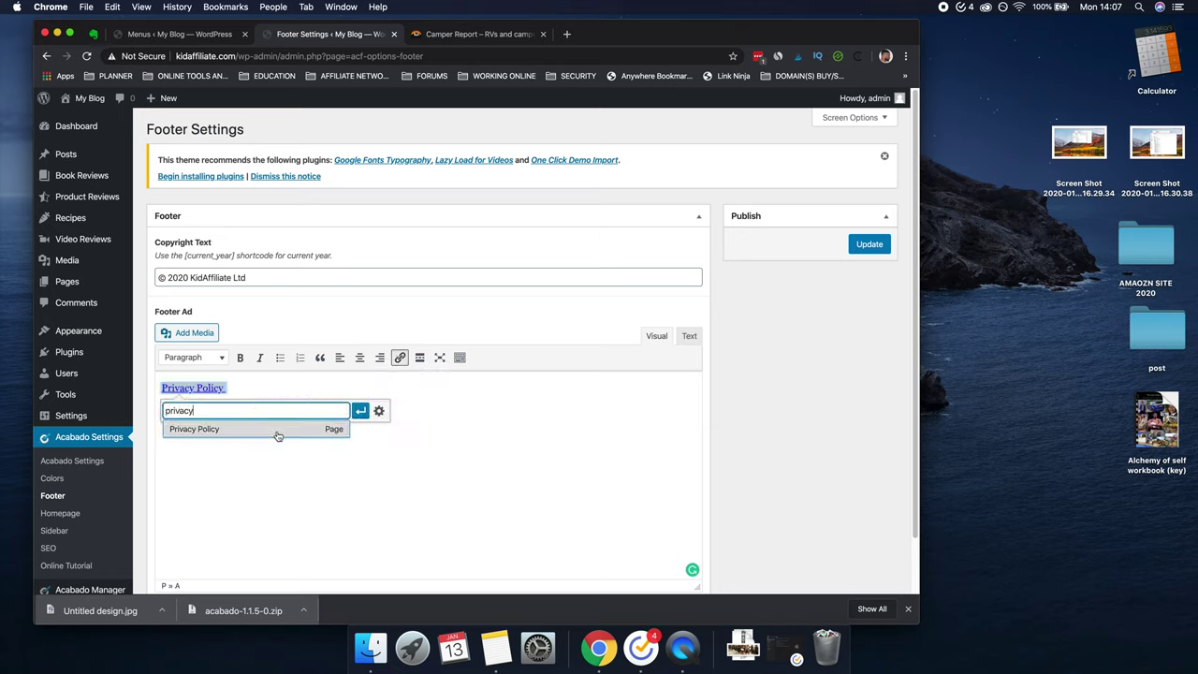
{"action": "left_click", "coordinate": [275, 430]}
{"action": "left_click", "coordinate": [360, 410]}
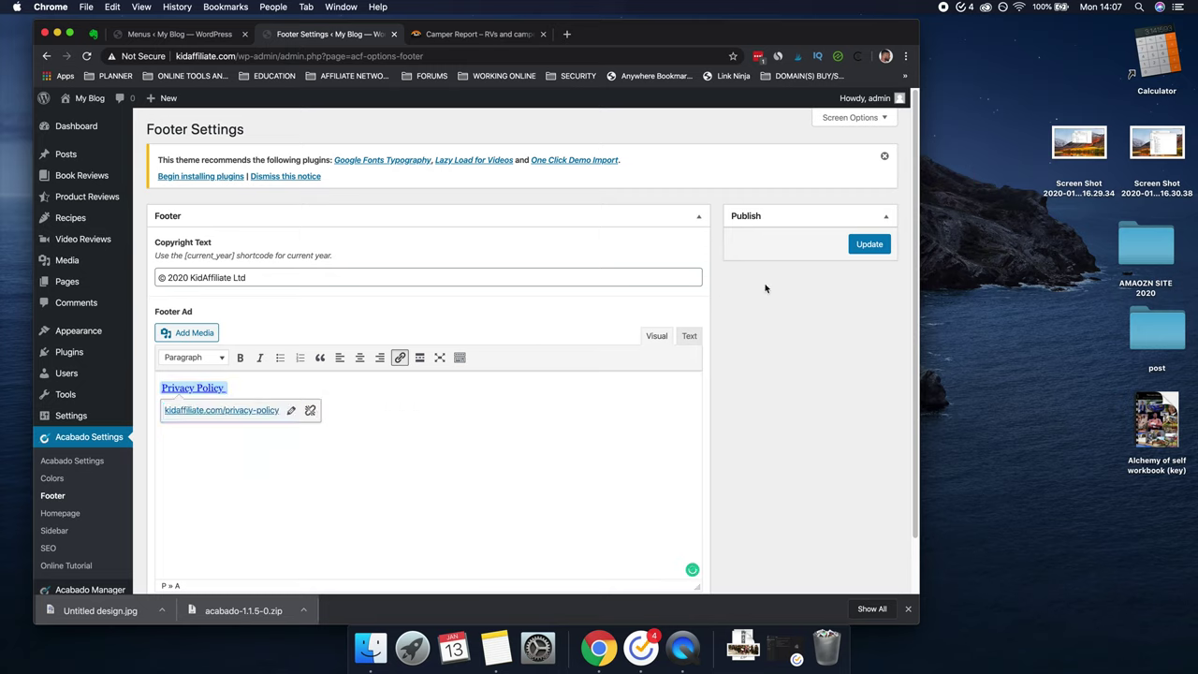
{"action": "left_click", "coordinate": [864, 243]}
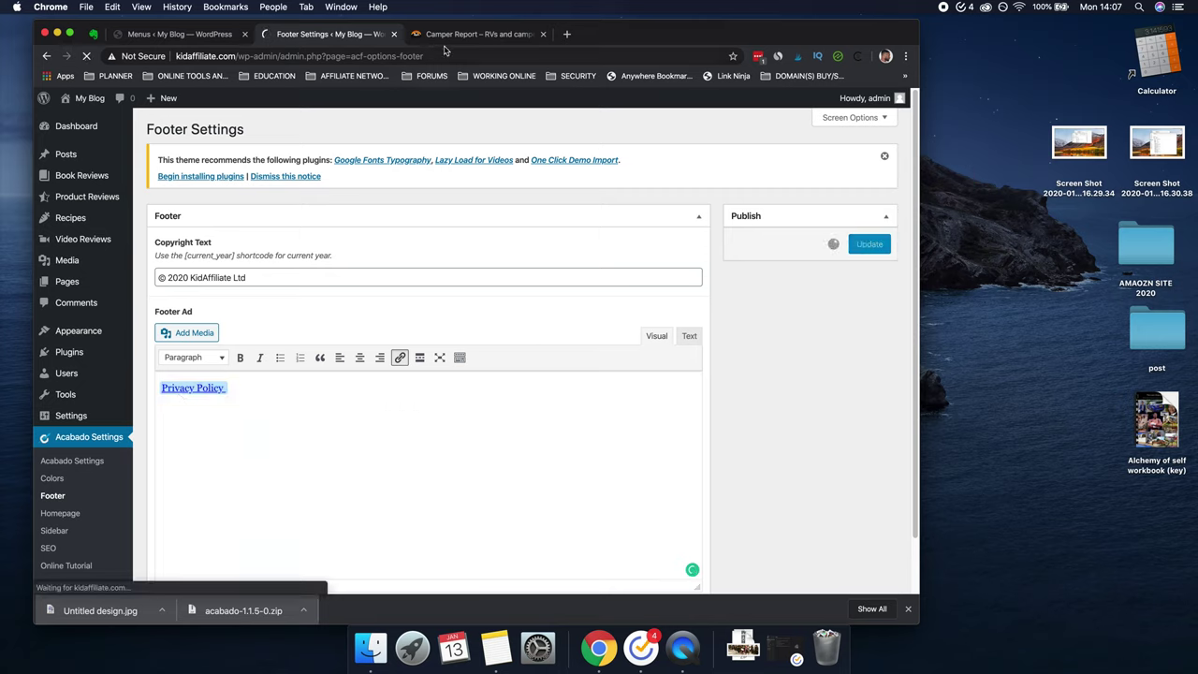
{"action": "left_click", "coordinate": [179, 34]}
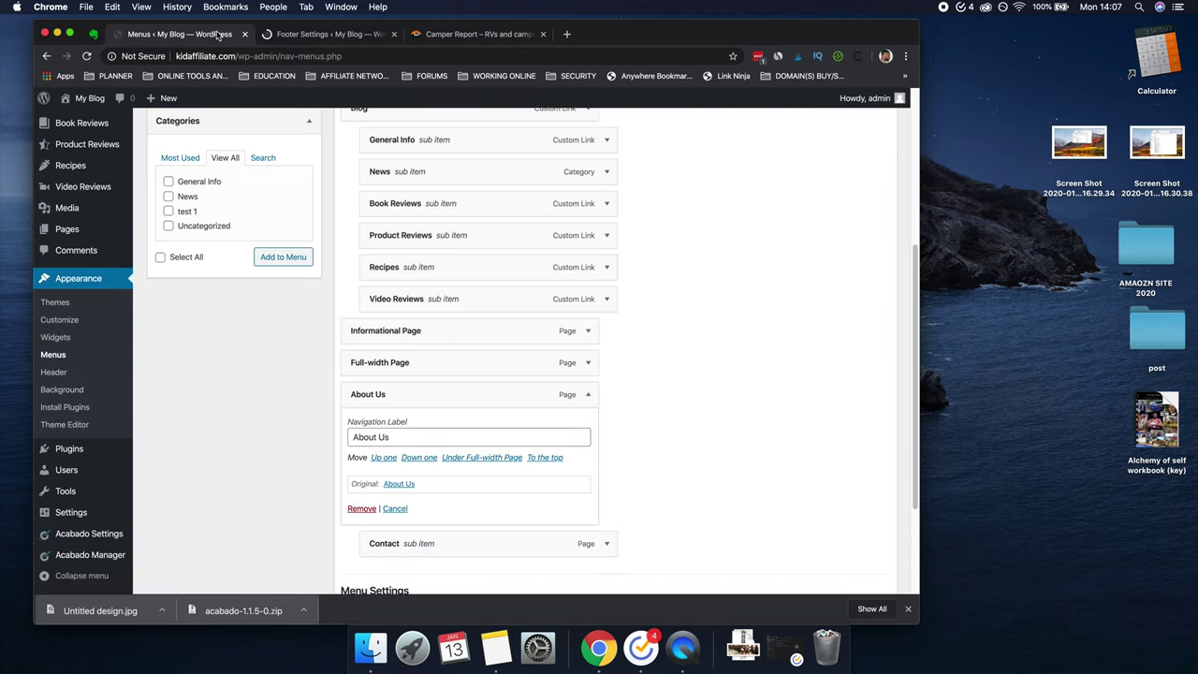
Open the live site in a new tab and follow its footer Privacy Policy link.
{"action": "mouse_move", "coordinate": [89, 97]}
{"action": "right_click", "coordinate": [85, 121]}
{"action": "left_click", "coordinate": [139, 122]}
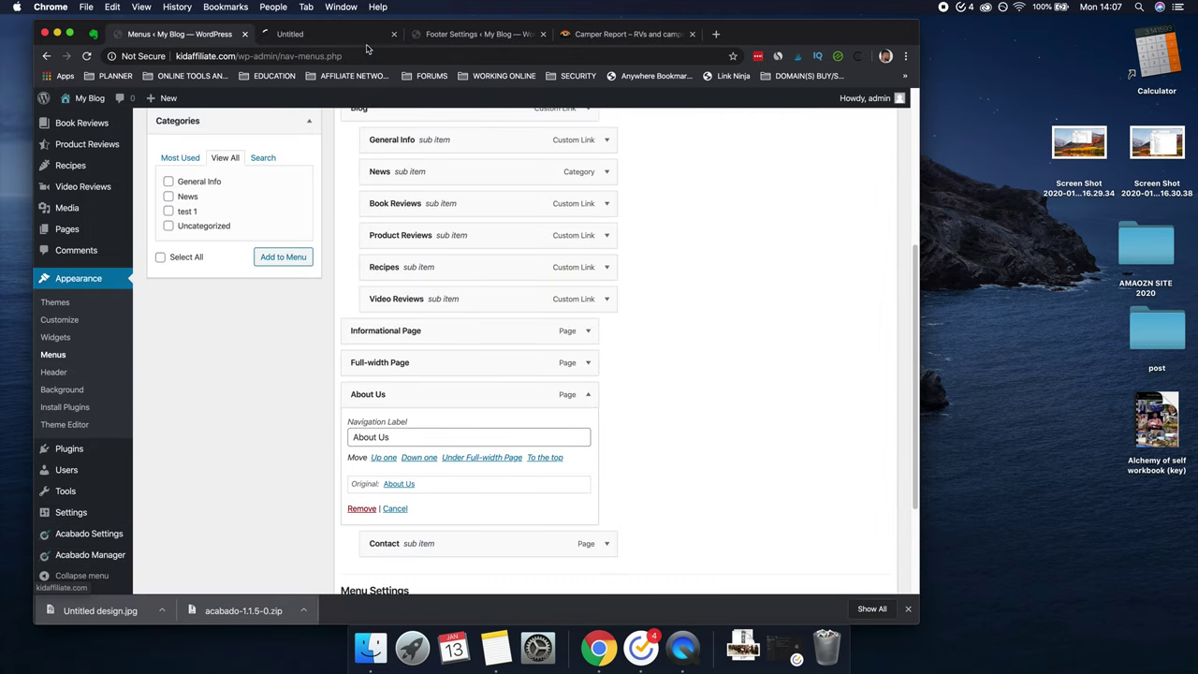
{"action": "left_click", "coordinate": [348, 36]}
{"action": "scroll", "coordinate": [446, 462], "scroll_direction": "down", "scroll_amount": 15}
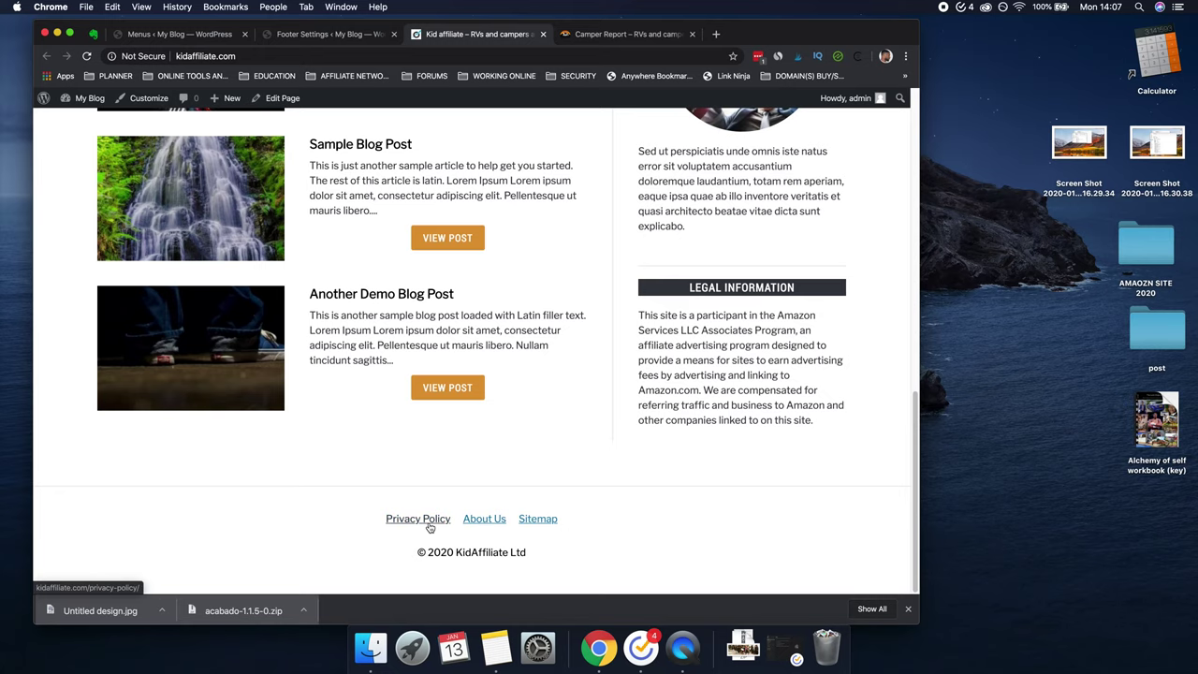
{"action": "left_click", "coordinate": [432, 527]}
Look over the live Privacy Policy page, then close its tab.
{"action": "scroll", "coordinate": [484, 520], "scroll_direction": "down", "scroll_amount": 15}
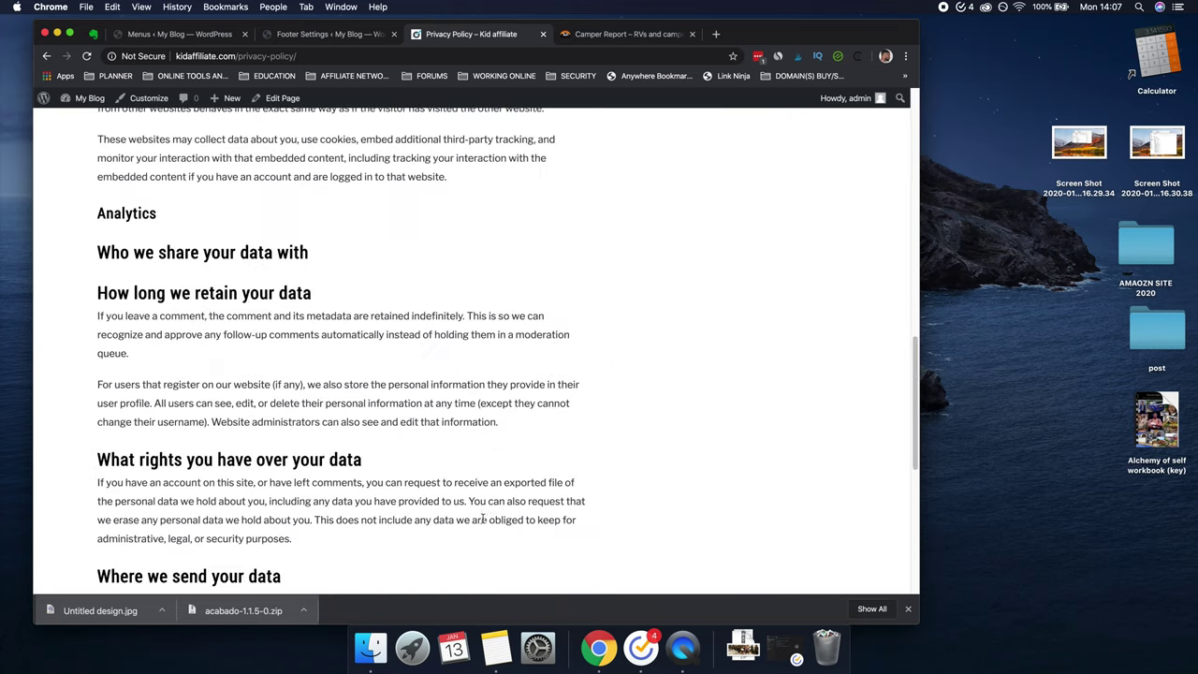
{"action": "scroll", "coordinate": [484, 521], "scroll_direction": "up", "scroll_amount": 10}
{"action": "scroll", "coordinate": [482, 528], "scroll_direction": "up", "scroll_amount": 5}
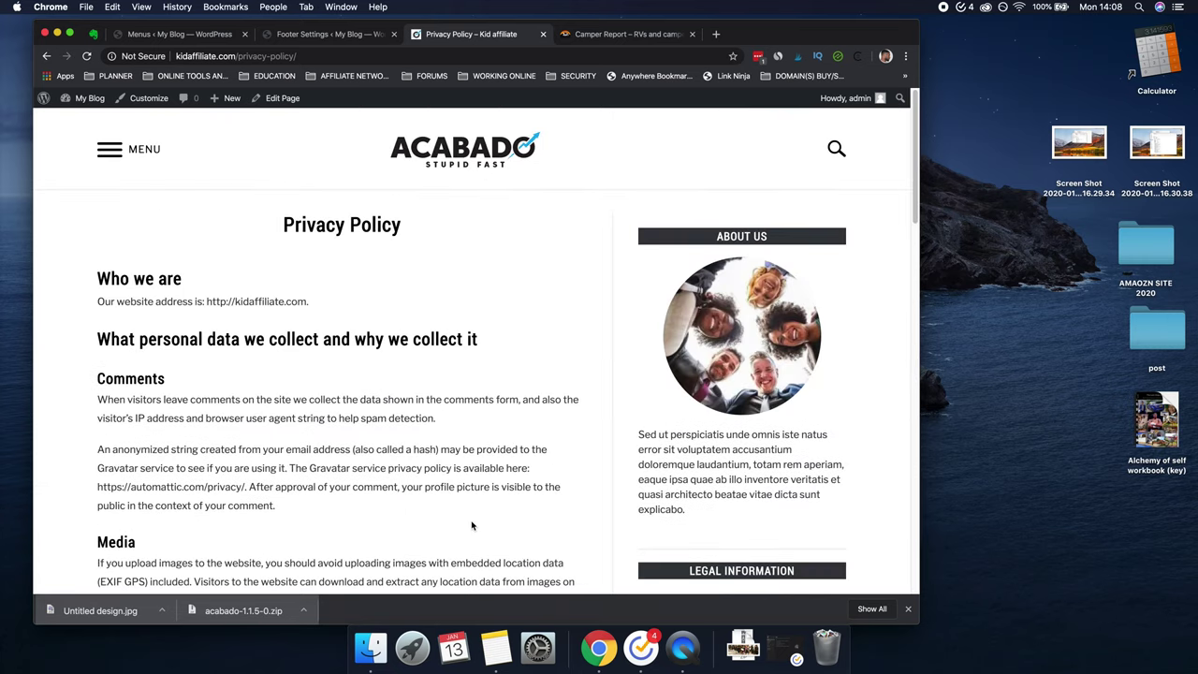
{"action": "scroll", "coordinate": [462, 327], "scroll_direction": "down", "scroll_amount": 6}
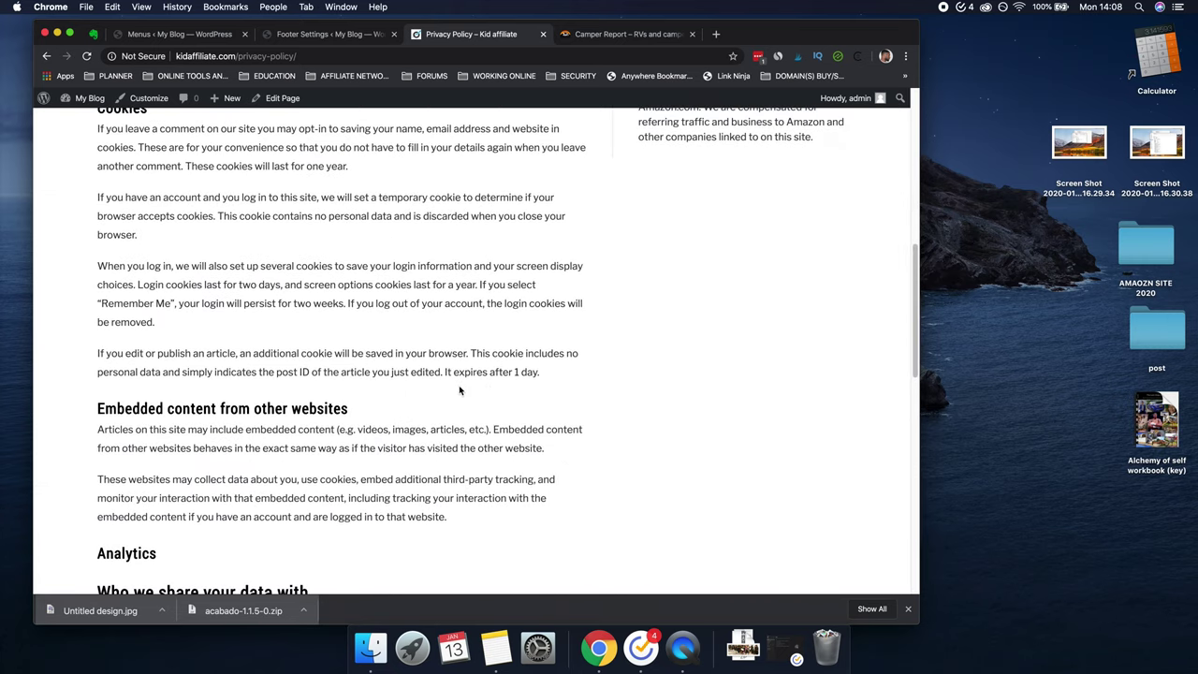
{"action": "scroll", "coordinate": [460, 391], "scroll_direction": "up", "scroll_amount": 6}
{"action": "left_click_drag", "start_coordinate": [306, 225], "coordinate": [377, 337]}
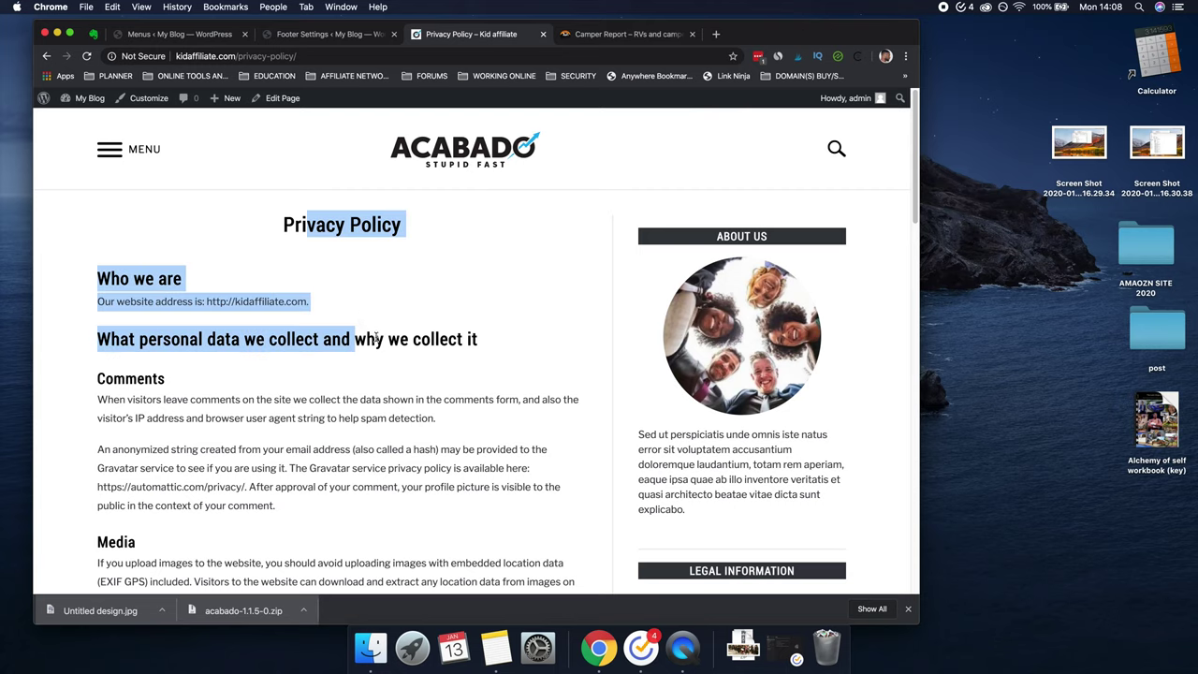
{"action": "left_click", "coordinate": [376, 337]}
{"action": "scroll", "coordinate": [322, 326], "scroll_direction": "down", "scroll_amount": 3}
{"action": "scroll", "coordinate": [322, 327], "scroll_direction": "down", "scroll_amount": 10}
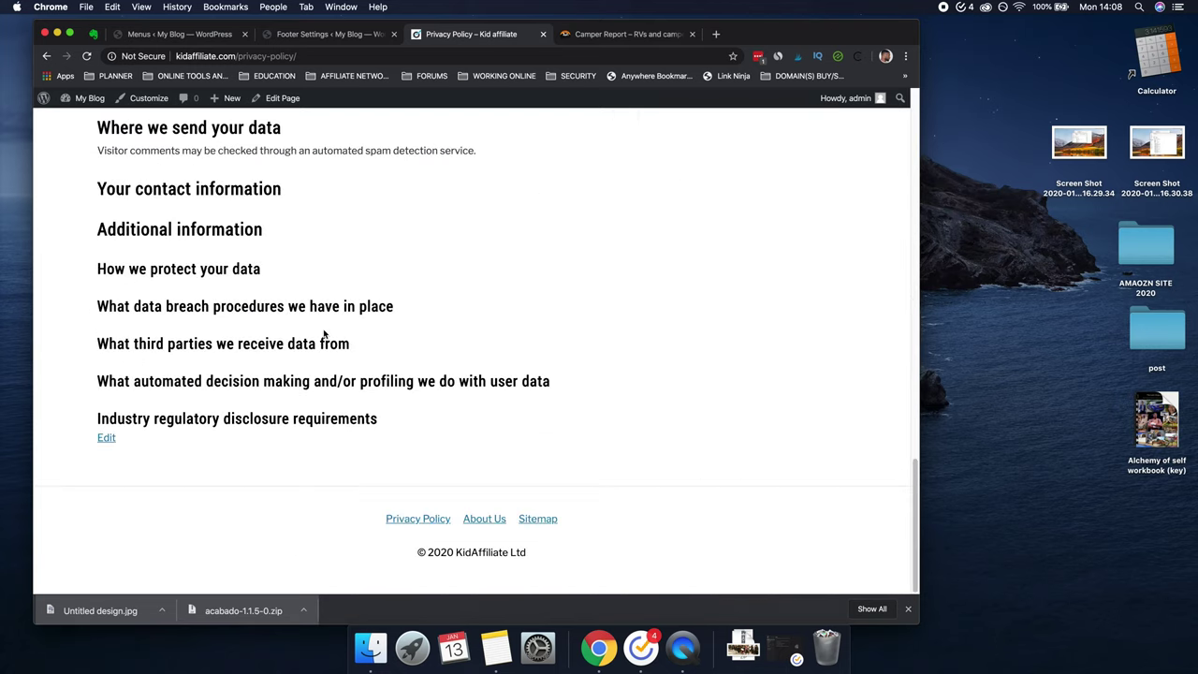
{"action": "scroll", "coordinate": [327, 339], "scroll_direction": "up", "scroll_amount": 15}
{"action": "scroll", "coordinate": [365, 374], "scroll_direction": "down", "scroll_amount": 15}
{"action": "scroll", "coordinate": [384, 365], "scroll_direction": "up", "scroll_amount": 15}
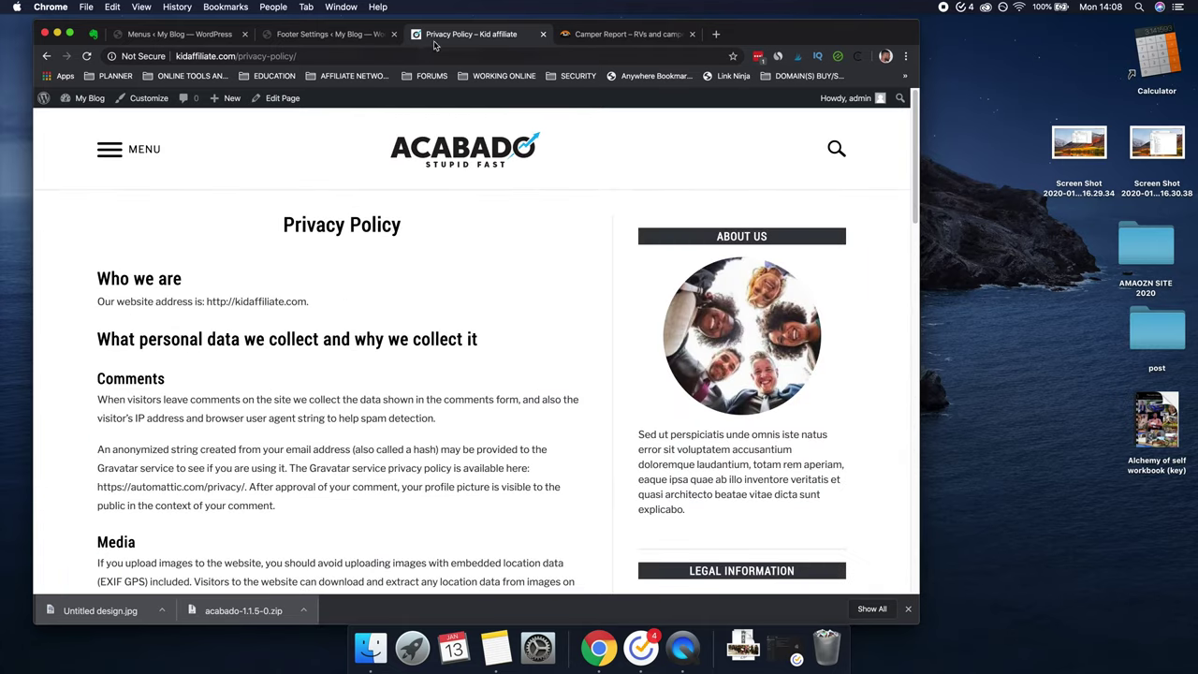
{"action": "left_click", "coordinate": [544, 35]}
Find Camper Report's 'Tires for a Motorhome' article in its post list and open it for reference.
{"action": "left_click", "coordinate": [356, 38]}
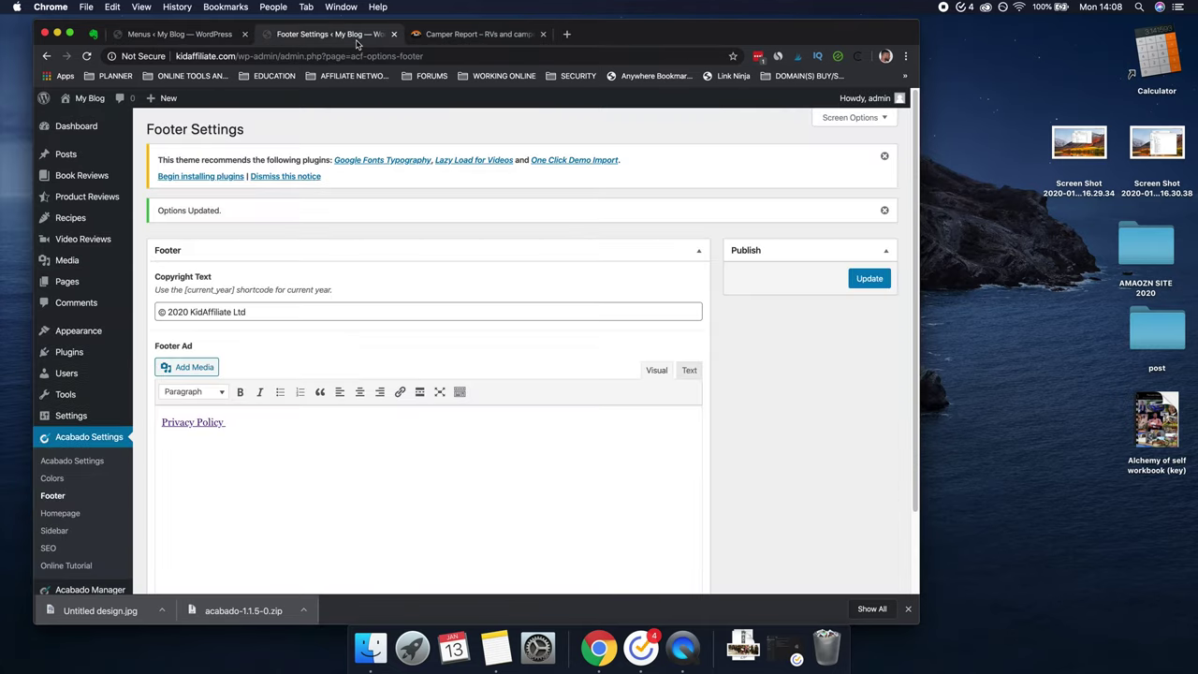
{"action": "scroll", "coordinate": [275, 394], "scroll_direction": "down", "scroll_amount": 3}
{"action": "scroll", "coordinate": [235, 378], "scroll_direction": "up", "scroll_amount": 3}
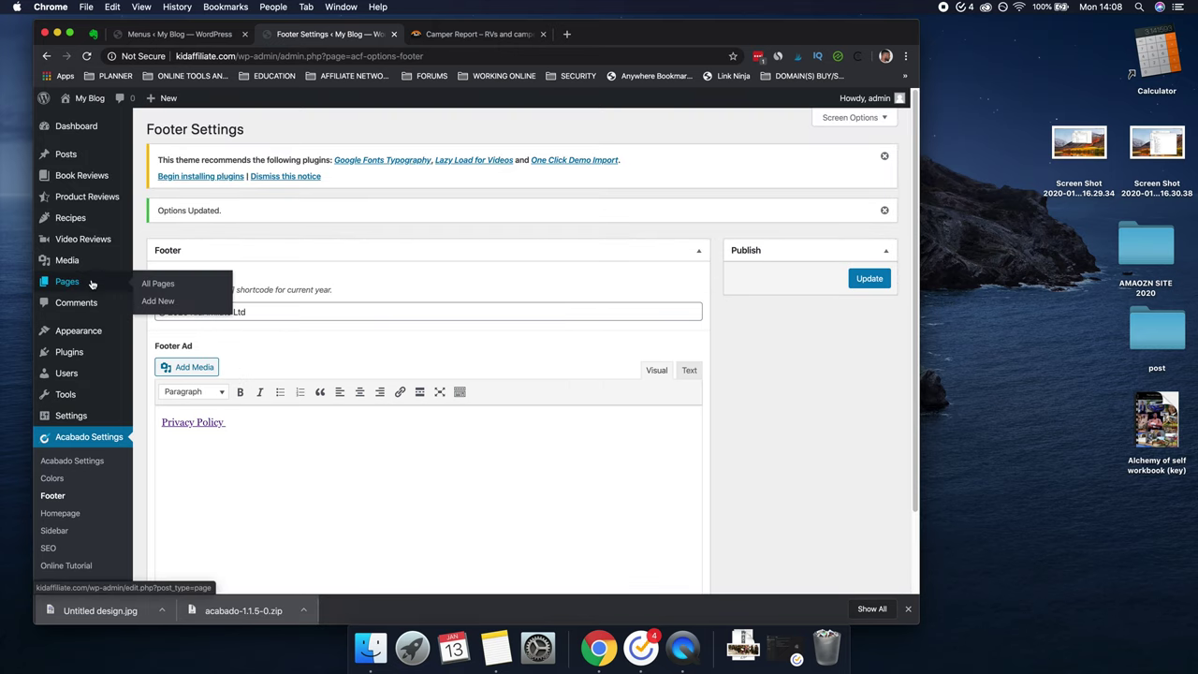
{"action": "left_click", "coordinate": [479, 35]}
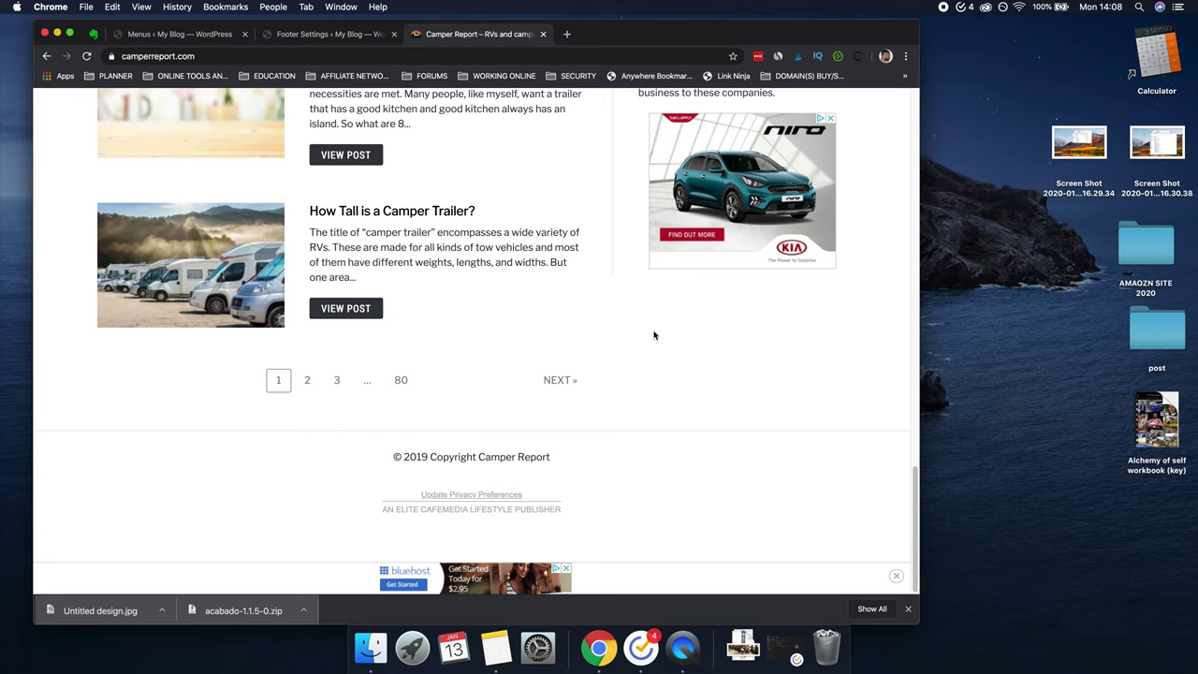
{"action": "scroll", "coordinate": [655, 336], "scroll_direction": "up", "scroll_amount": 20}
{"action": "scroll", "coordinate": [656, 339], "scroll_direction": "down", "scroll_amount": 15}
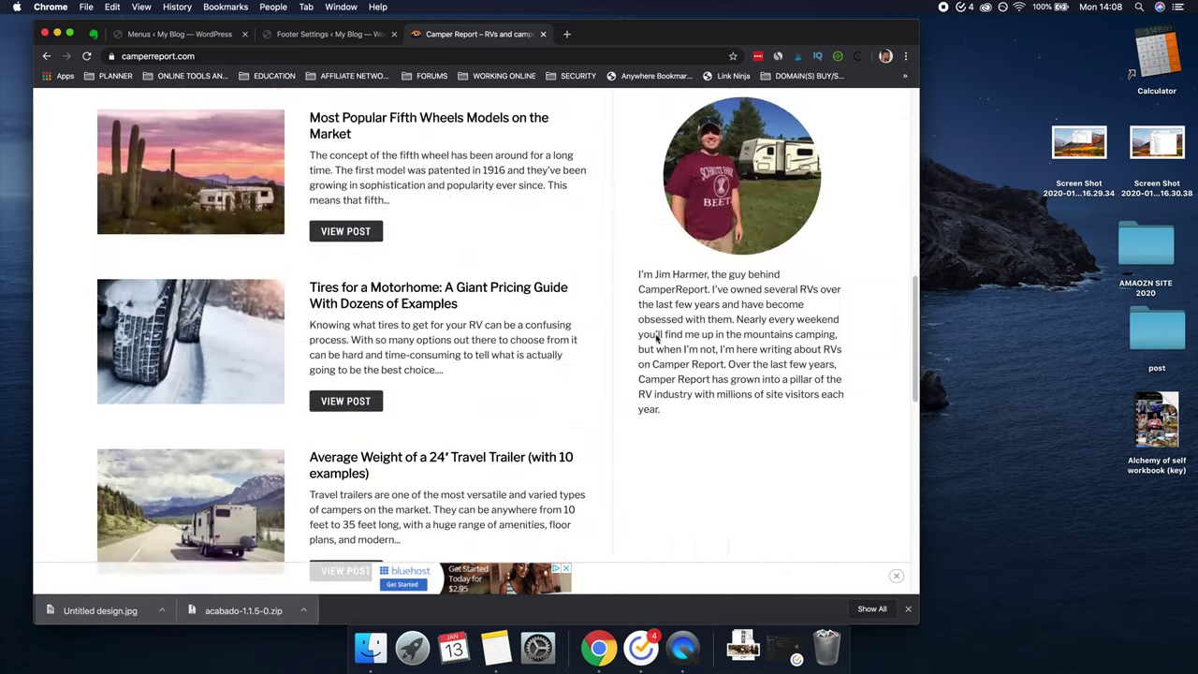
{"action": "scroll", "coordinate": [665, 412], "scroll_direction": "down", "scroll_amount": 5}
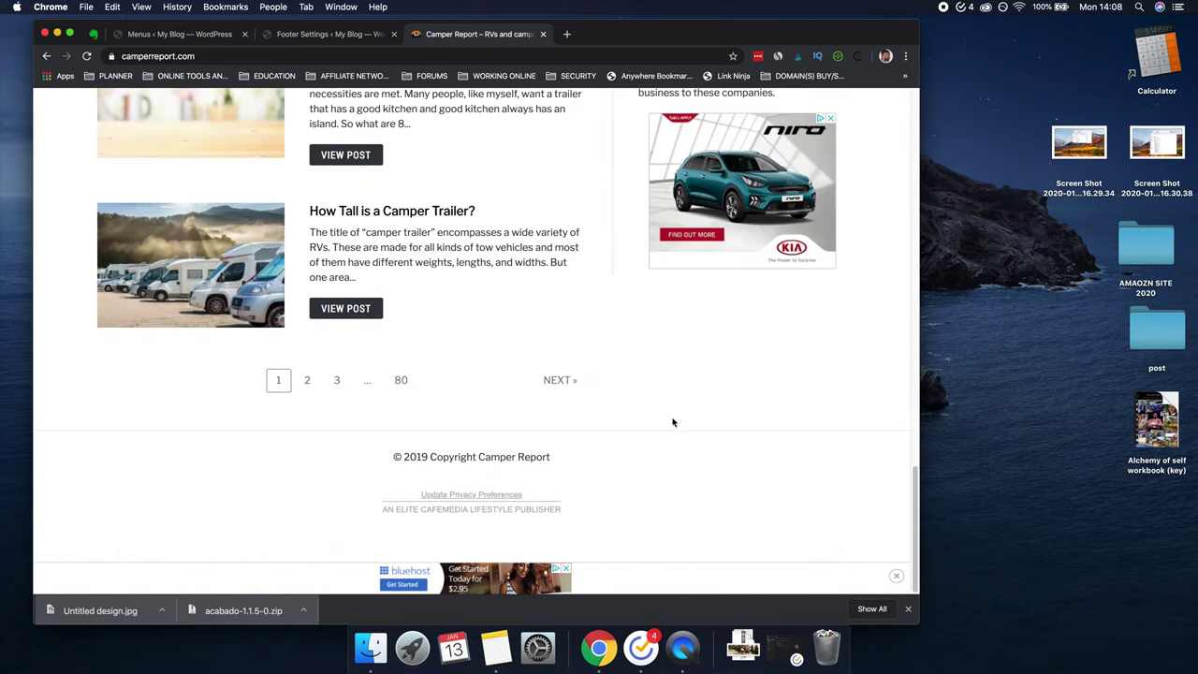
{"action": "scroll", "coordinate": [672, 421], "scroll_direction": "up", "scroll_amount": 15}
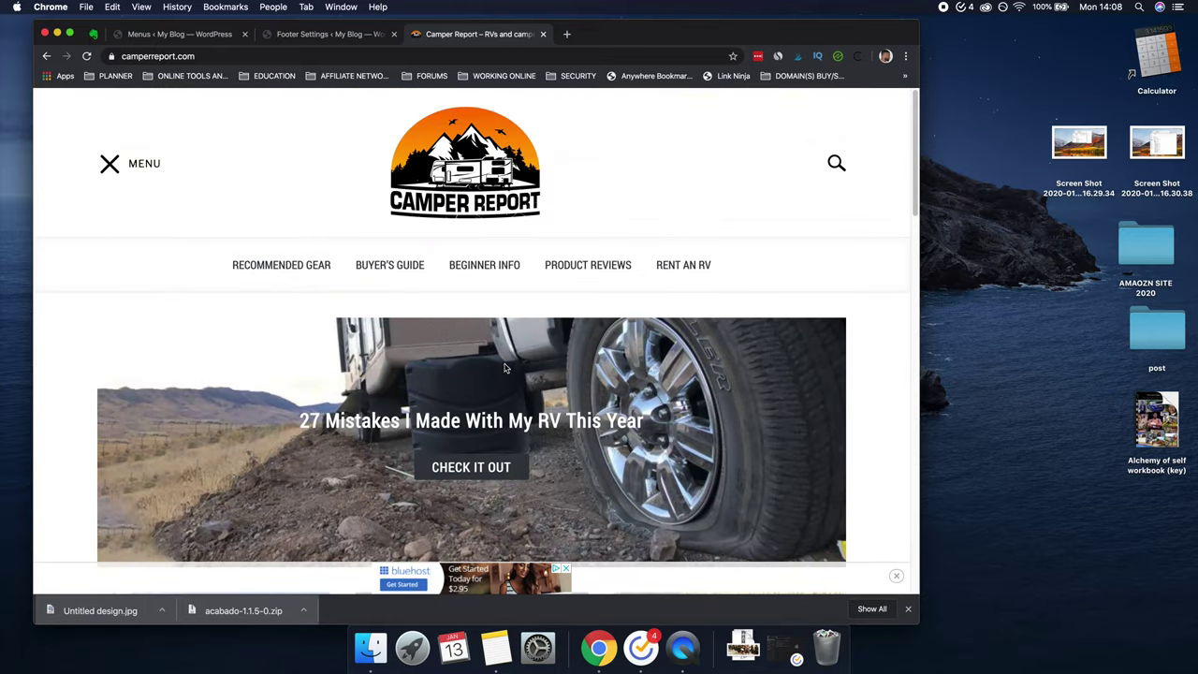
{"action": "scroll", "coordinate": [463, 334], "scroll_direction": "down", "scroll_amount": 20}
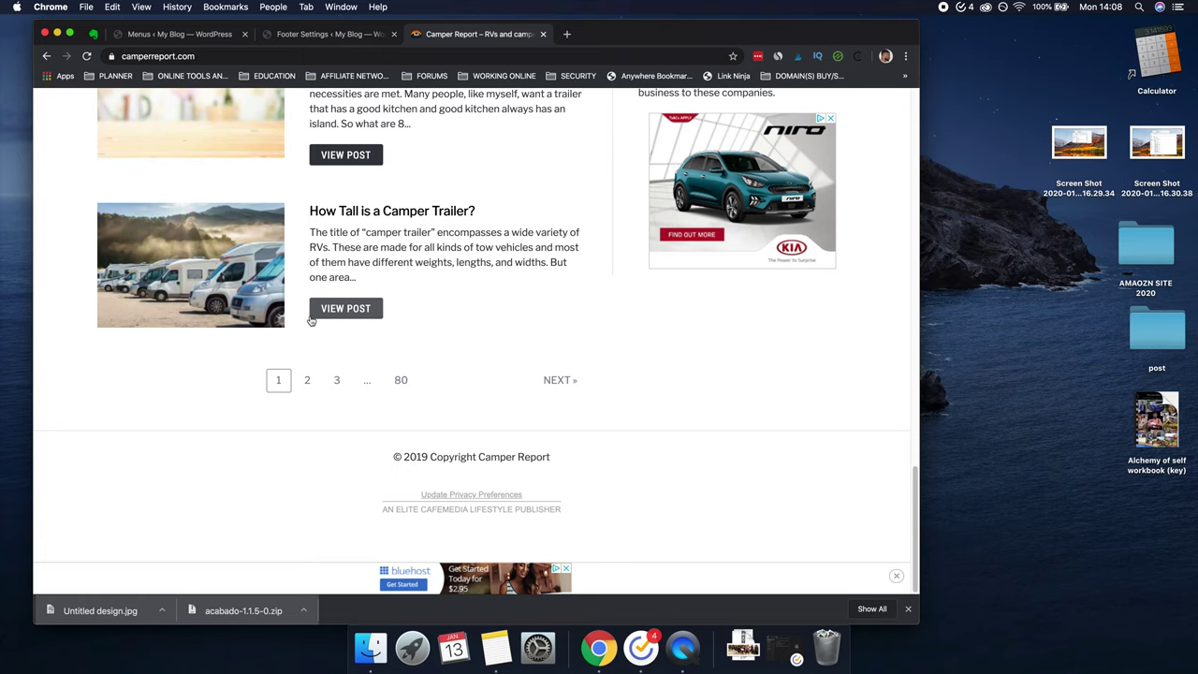
{"action": "scroll", "coordinate": [311, 321], "scroll_direction": "up", "scroll_amount": 20}
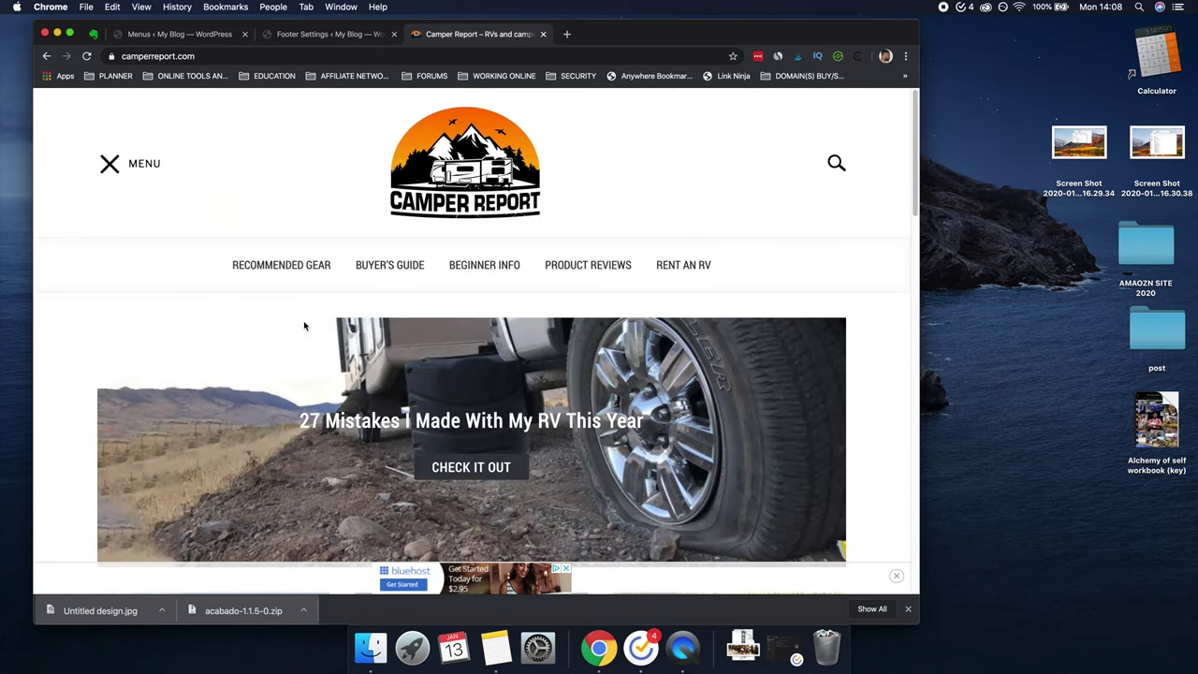
{"action": "scroll", "coordinate": [305, 326], "scroll_direction": "down", "scroll_amount": 10}
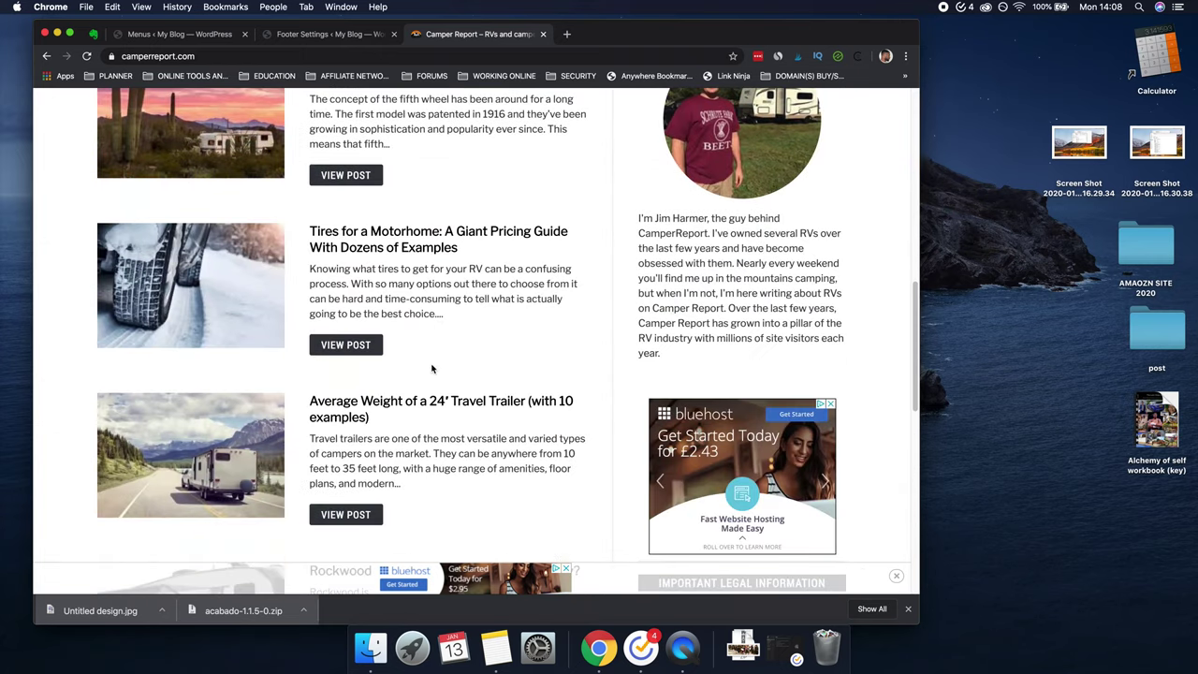
{"action": "left_click", "coordinate": [393, 232]}
Compare the Menus admin page with the motorhome tires article, scrolling the article.
{"action": "left_click", "coordinate": [179, 34]}
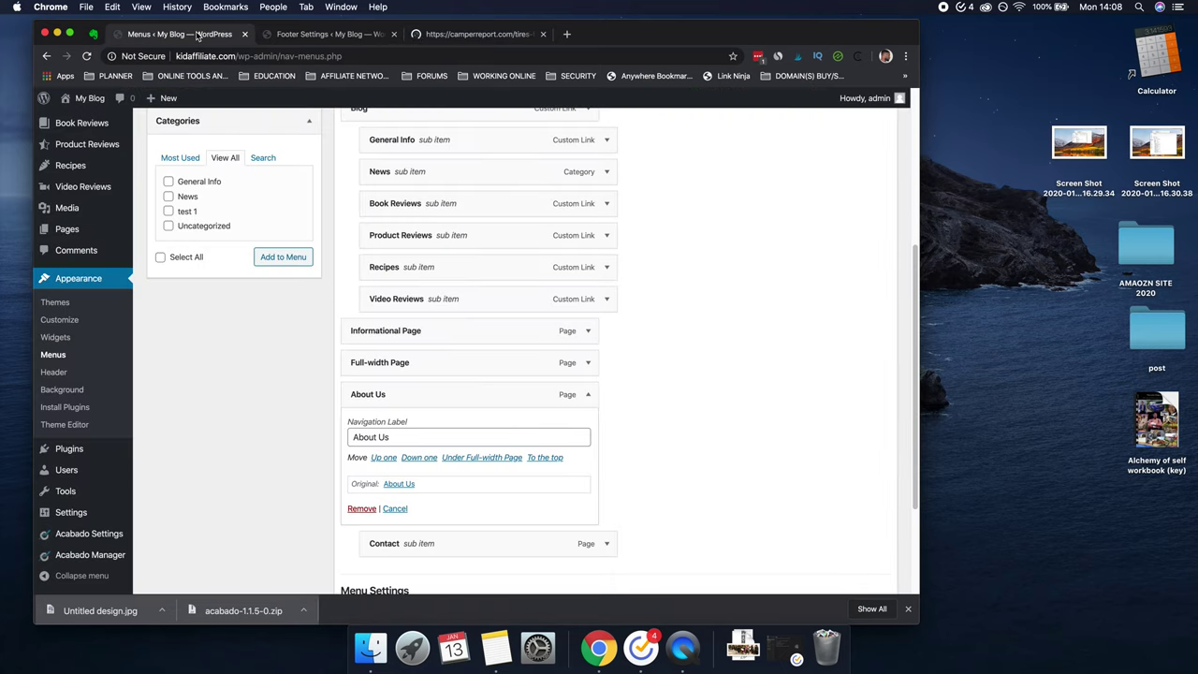
{"action": "scroll", "coordinate": [66, 206], "scroll_direction": "up", "scroll_amount": 5}
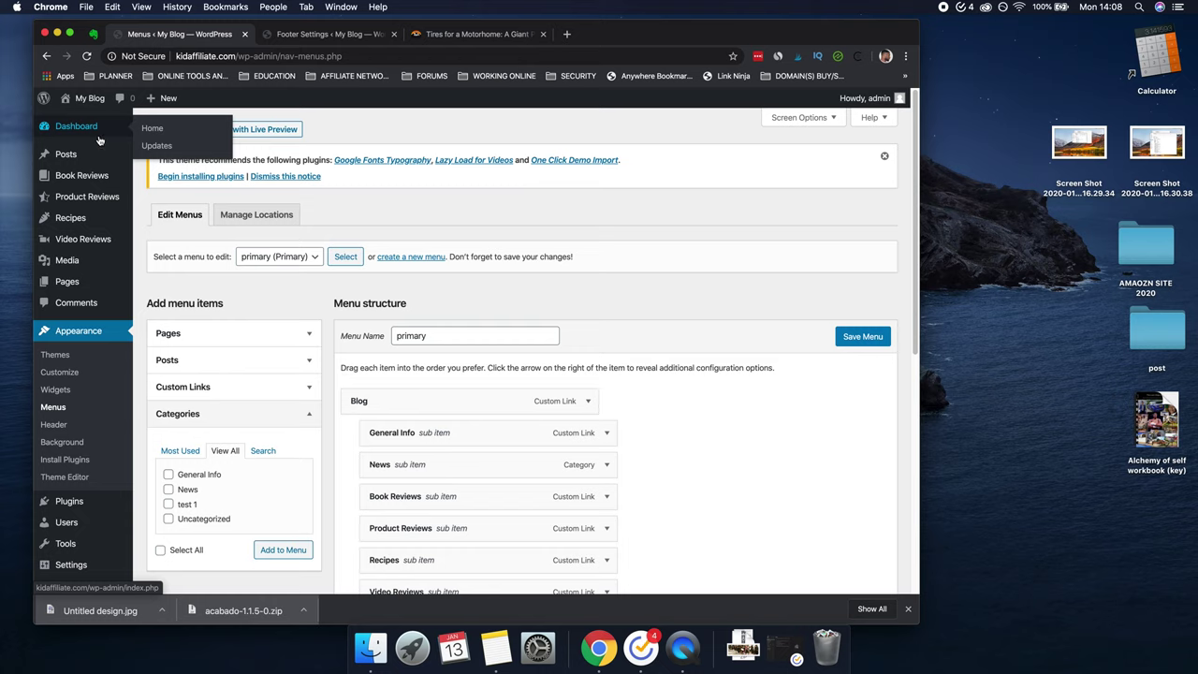
{"action": "mouse_move", "coordinate": [91, 153]}
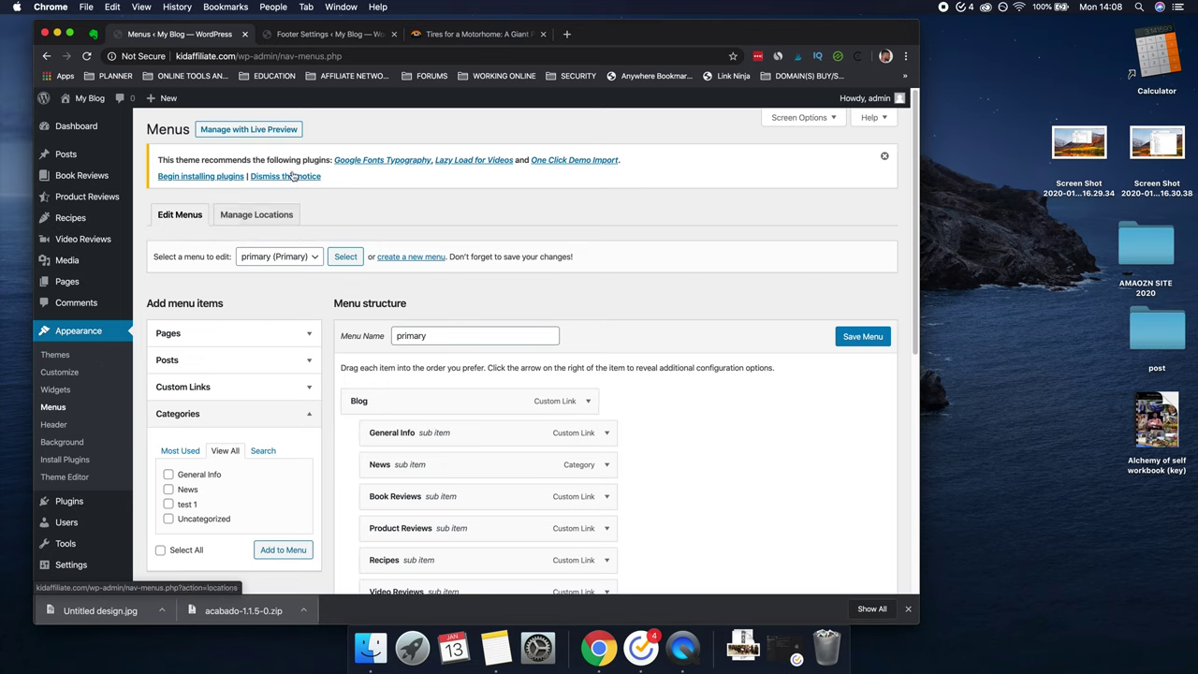
{"action": "left_click", "coordinate": [473, 33]}
{"action": "scroll", "coordinate": [532, 340], "scroll_direction": "down", "scroll_amount": 20}
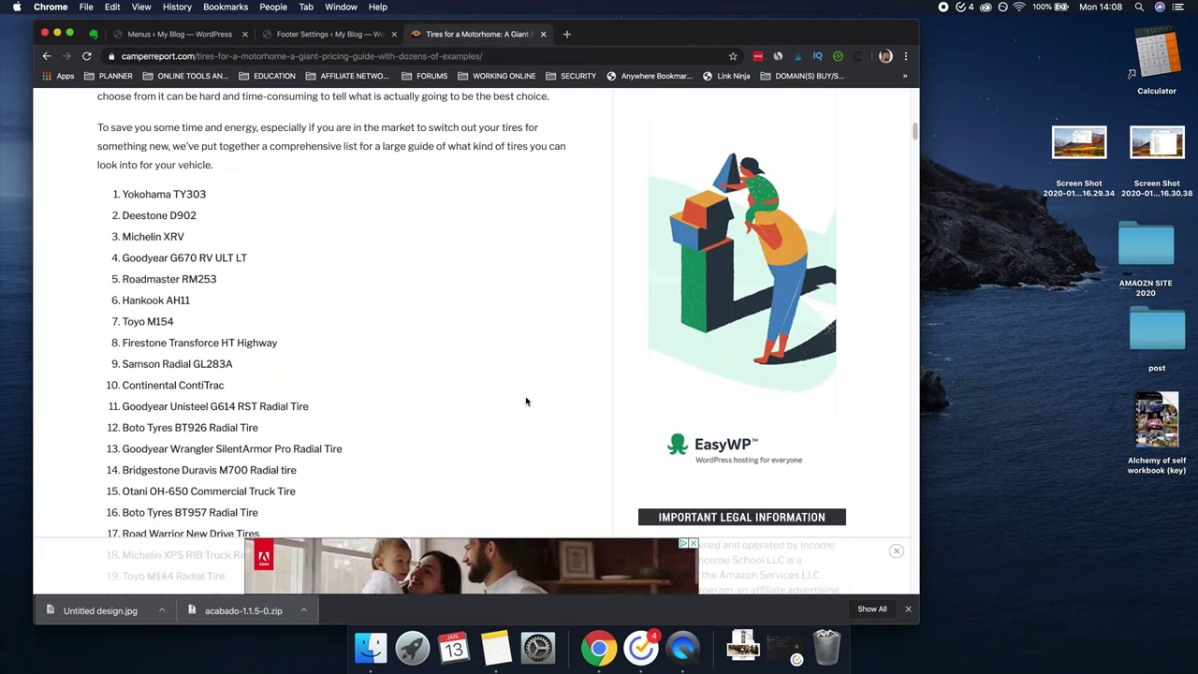
{"action": "scroll", "coordinate": [520, 421], "scroll_direction": "down", "scroll_amount": 20}
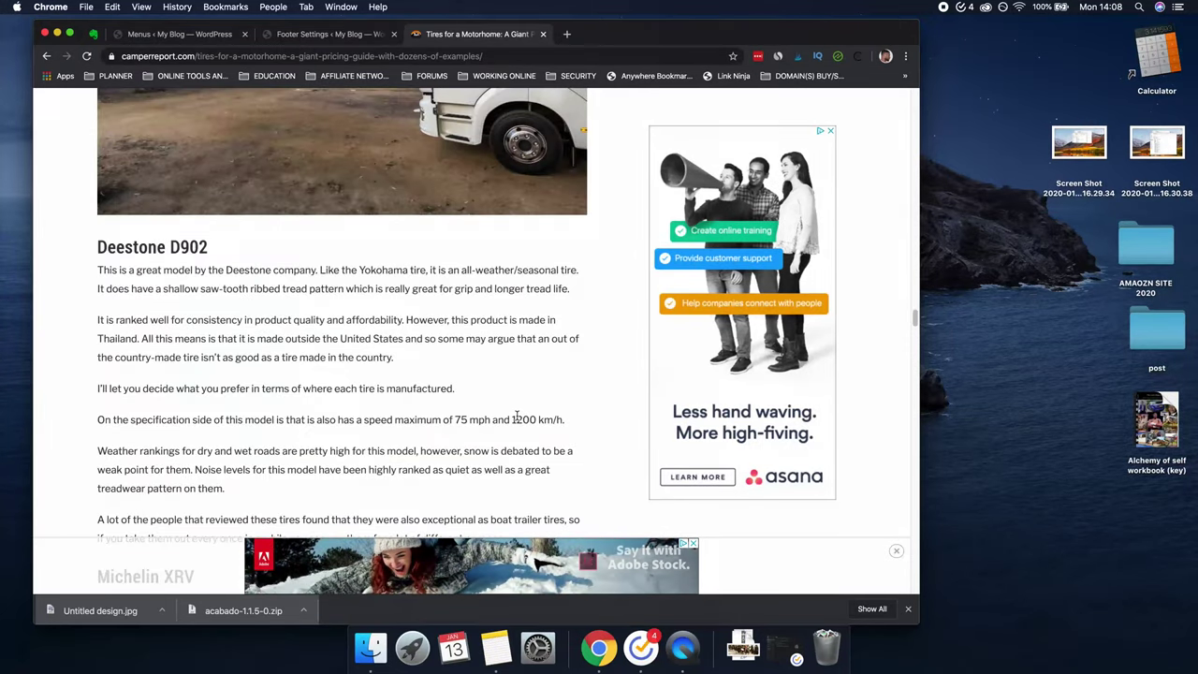
Start a new post via Posts > Add New, leaving the unsaved Menus page.
{"action": "left_click", "coordinate": [182, 34]}
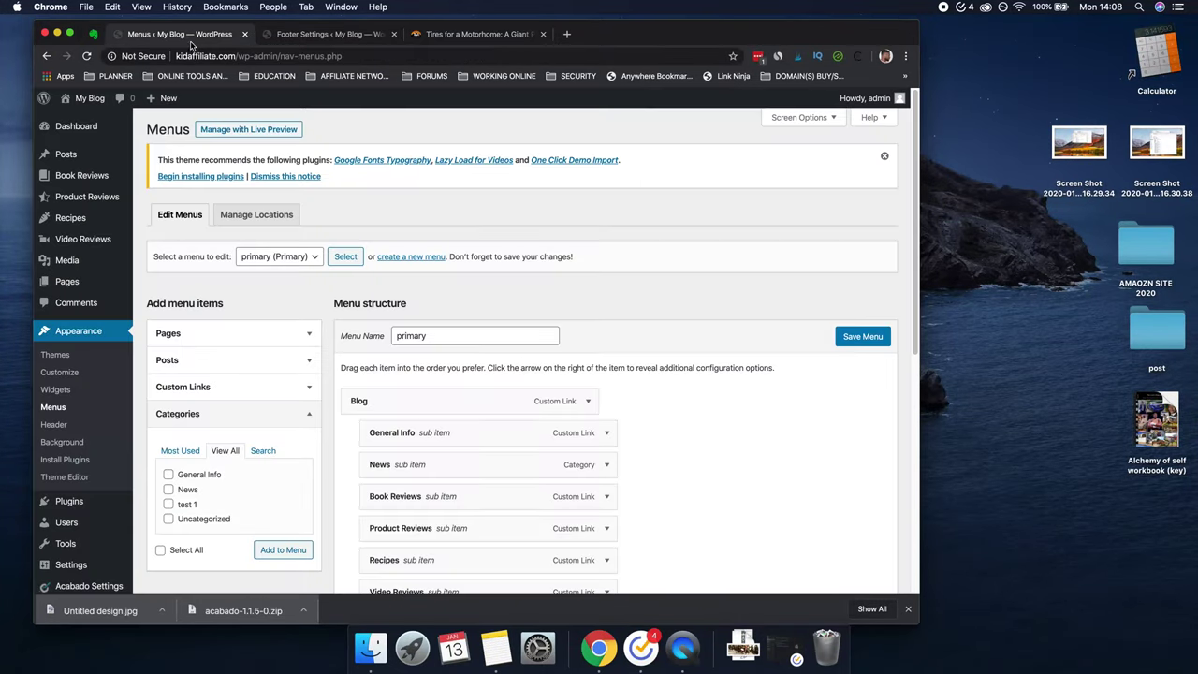
{"action": "mouse_move", "coordinate": [94, 242]}
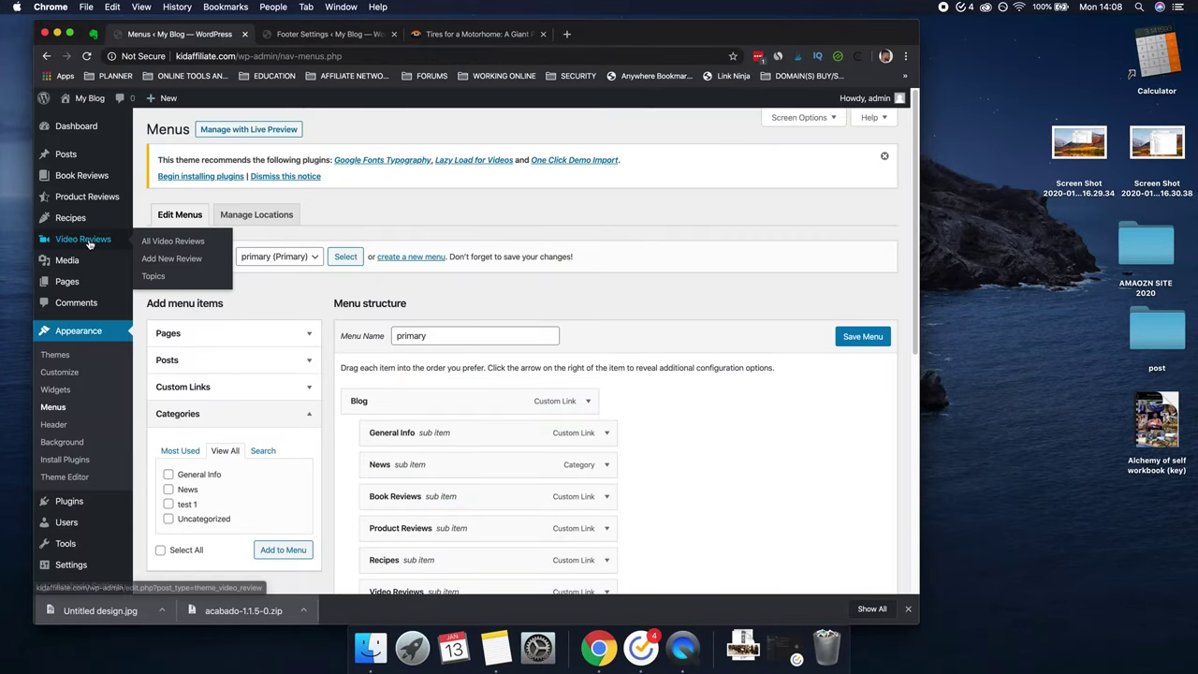
{"action": "mouse_move", "coordinate": [93, 178]}
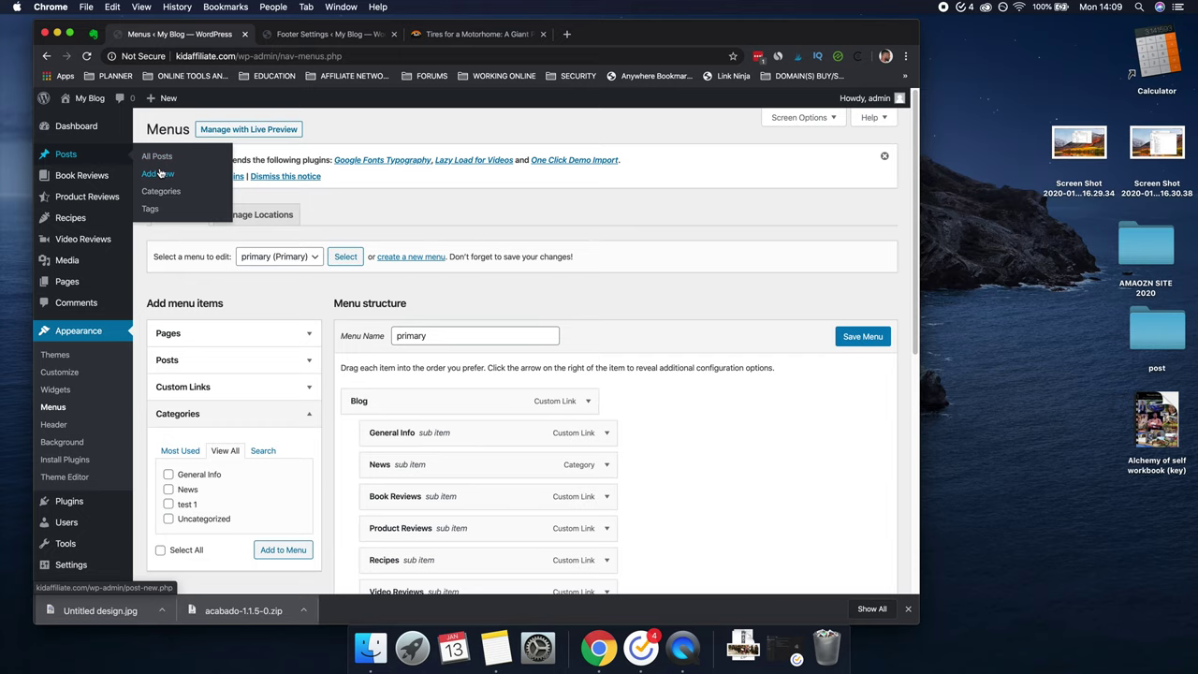
{"action": "left_click", "coordinate": [163, 176]}
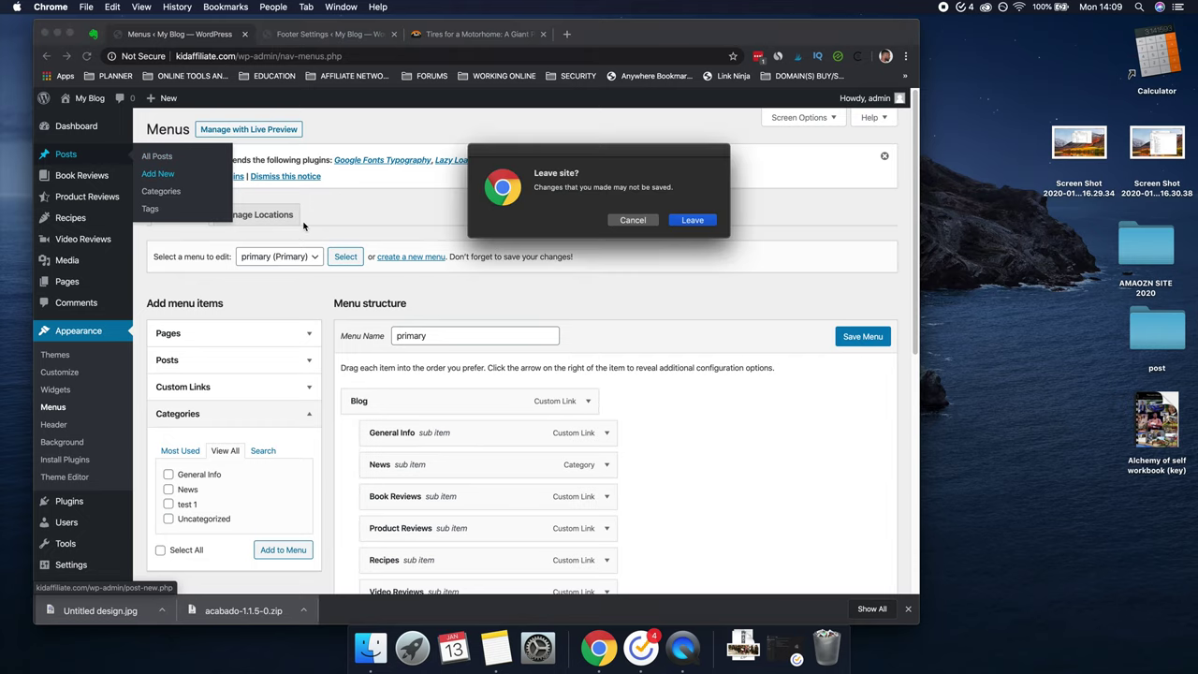
{"action": "left_click", "coordinate": [691, 219]}
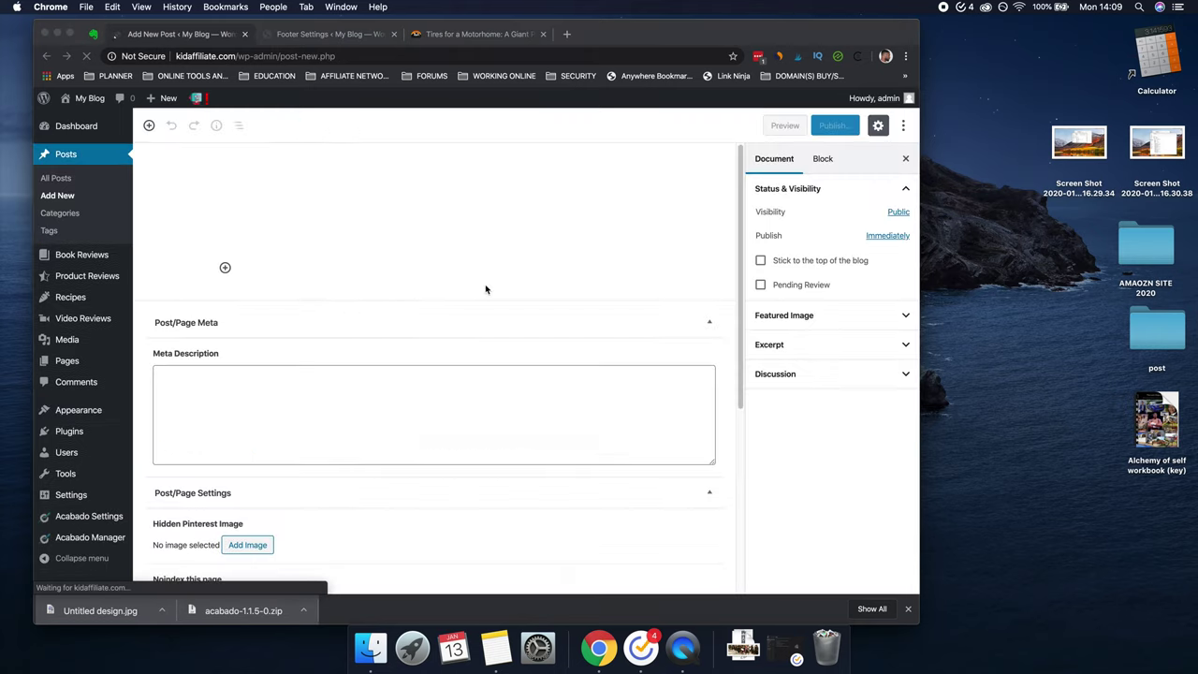
Title the new post 'eiewjfio' and save it as a draft.
{"action": "left_click", "coordinate": [319, 209]}
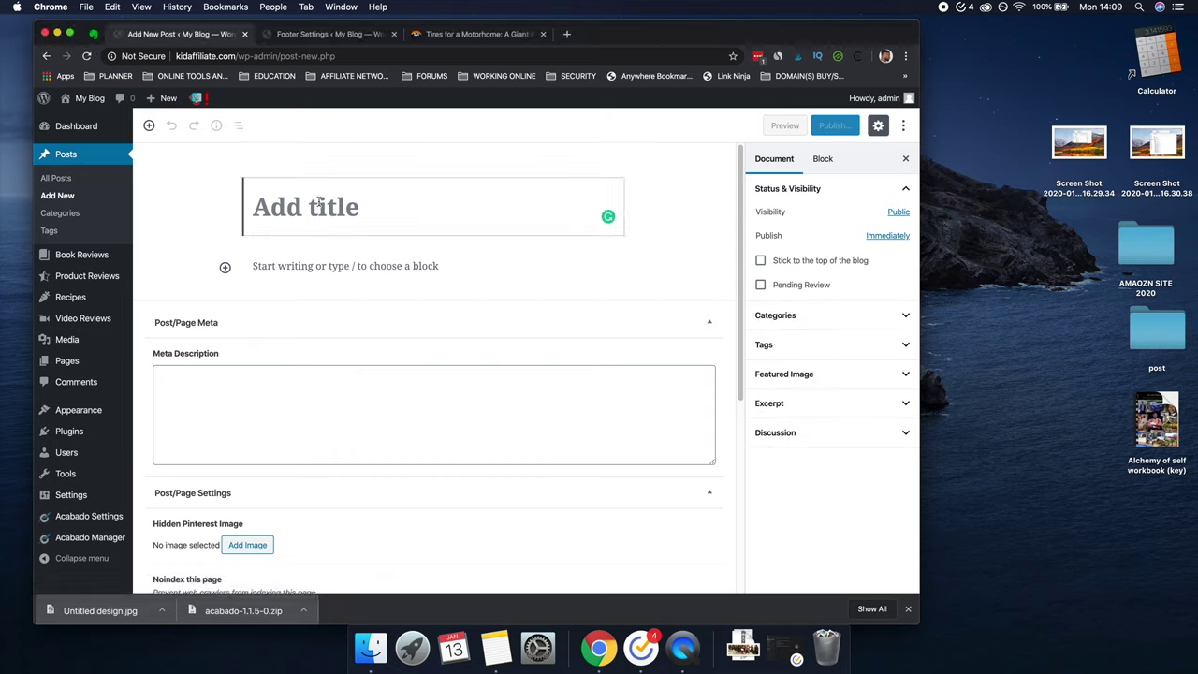
{"action": "type", "text": "eiewjfio"}
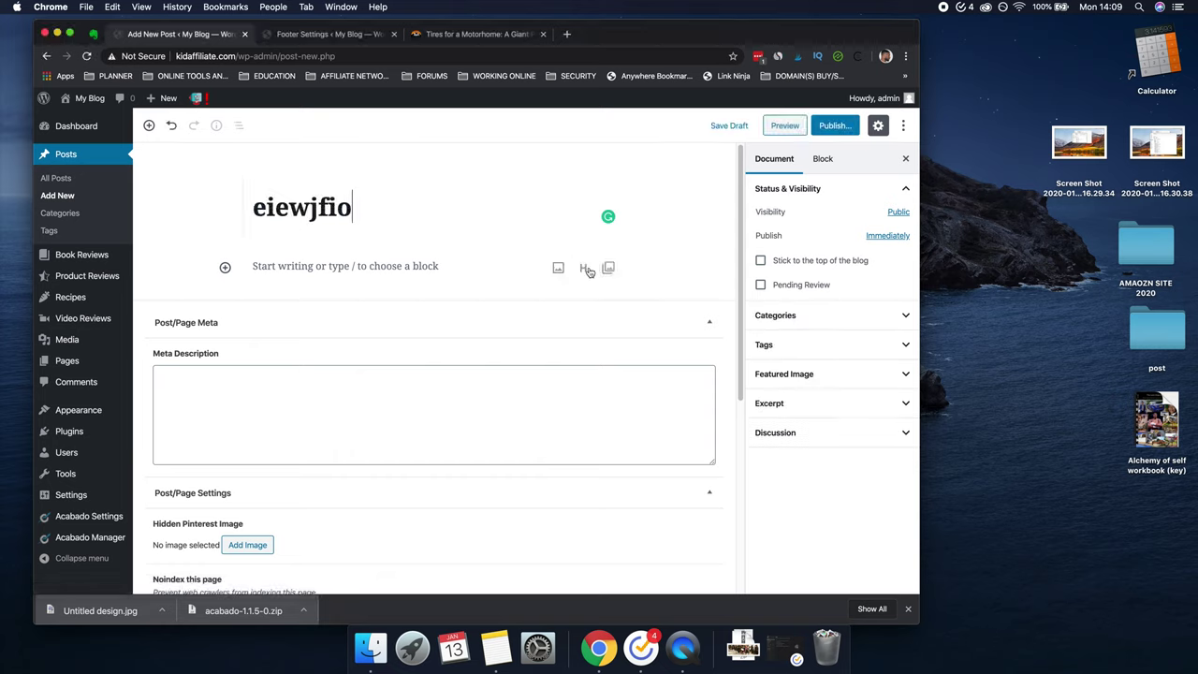
{"action": "left_click", "coordinate": [729, 125]}
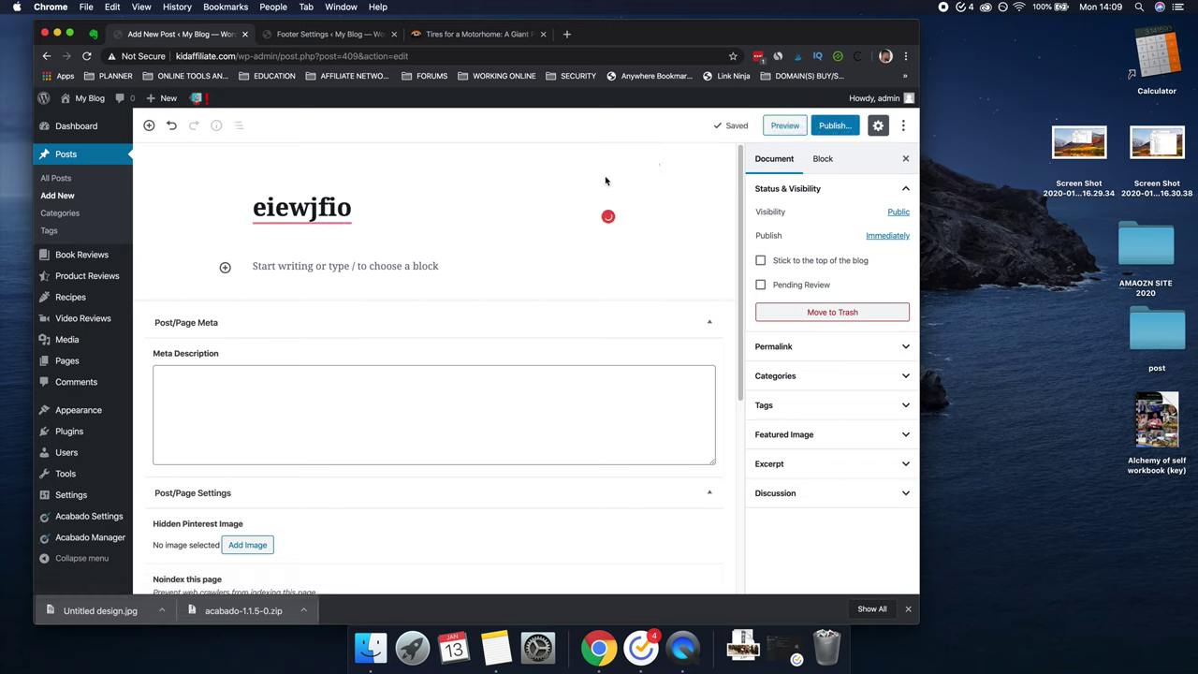
{"action": "left_click", "coordinate": [340, 207]}
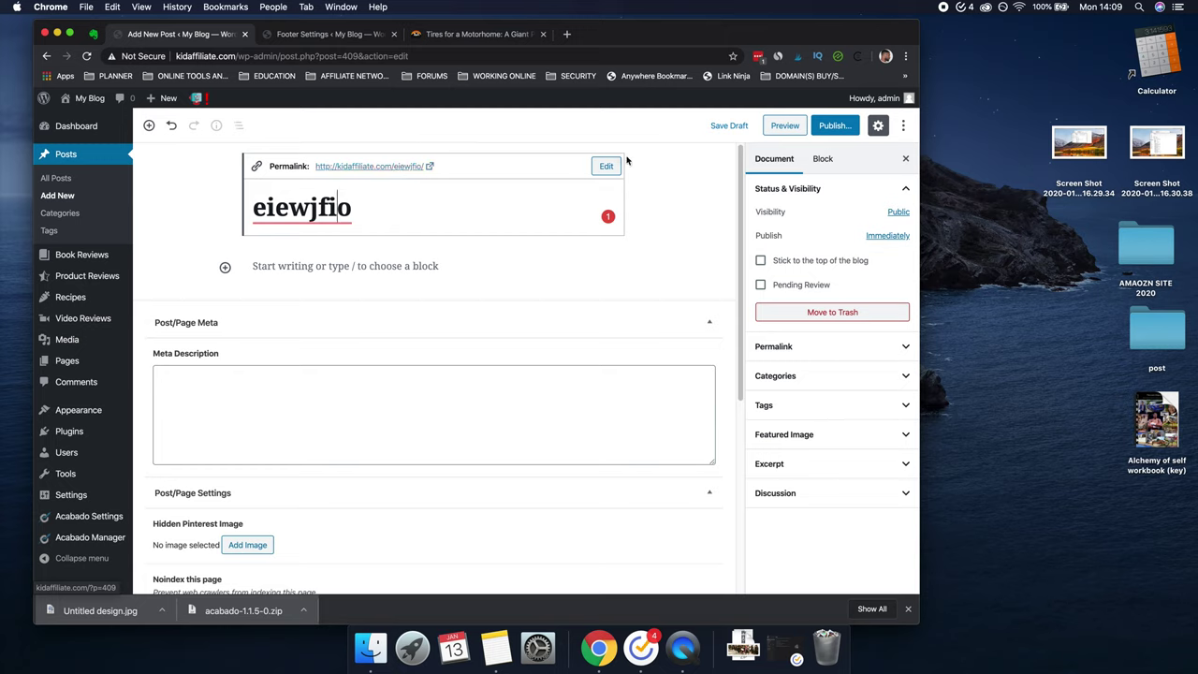
{"action": "left_click_drag", "start_coordinate": [354, 208], "coordinate": [231, 203]}
{"action": "left_click", "coordinate": [449, 205]}
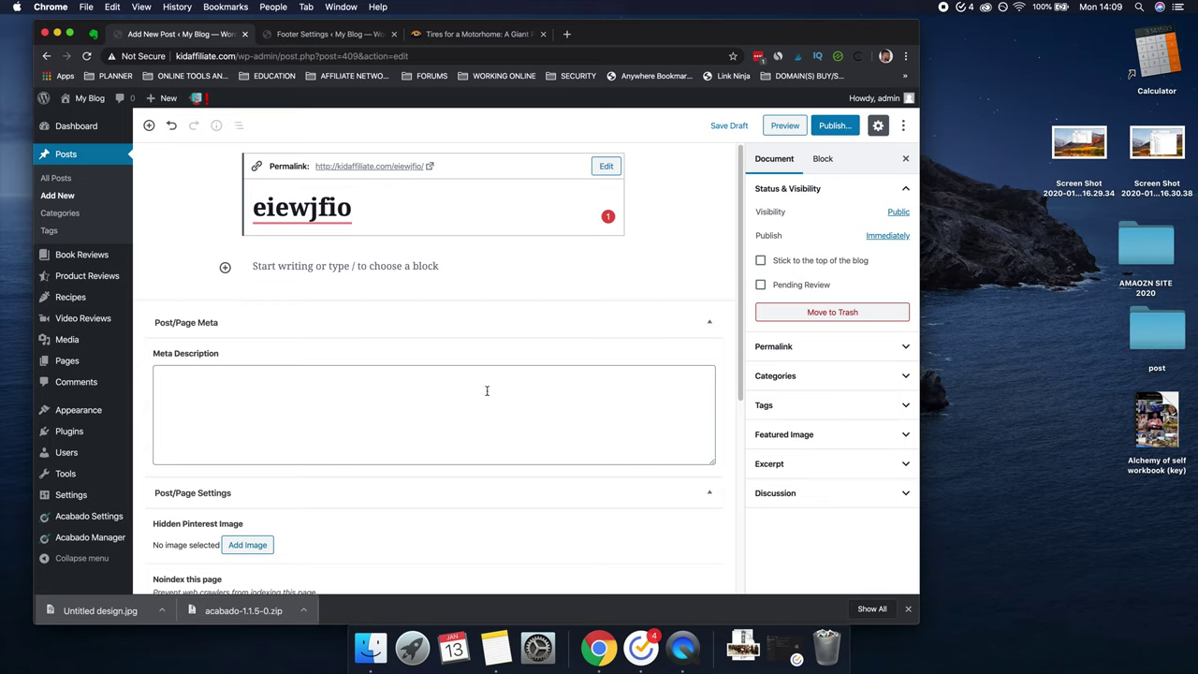
Collapse and re-expand the post meta panel below the editor.
{"action": "left_click", "coordinate": [416, 398]}
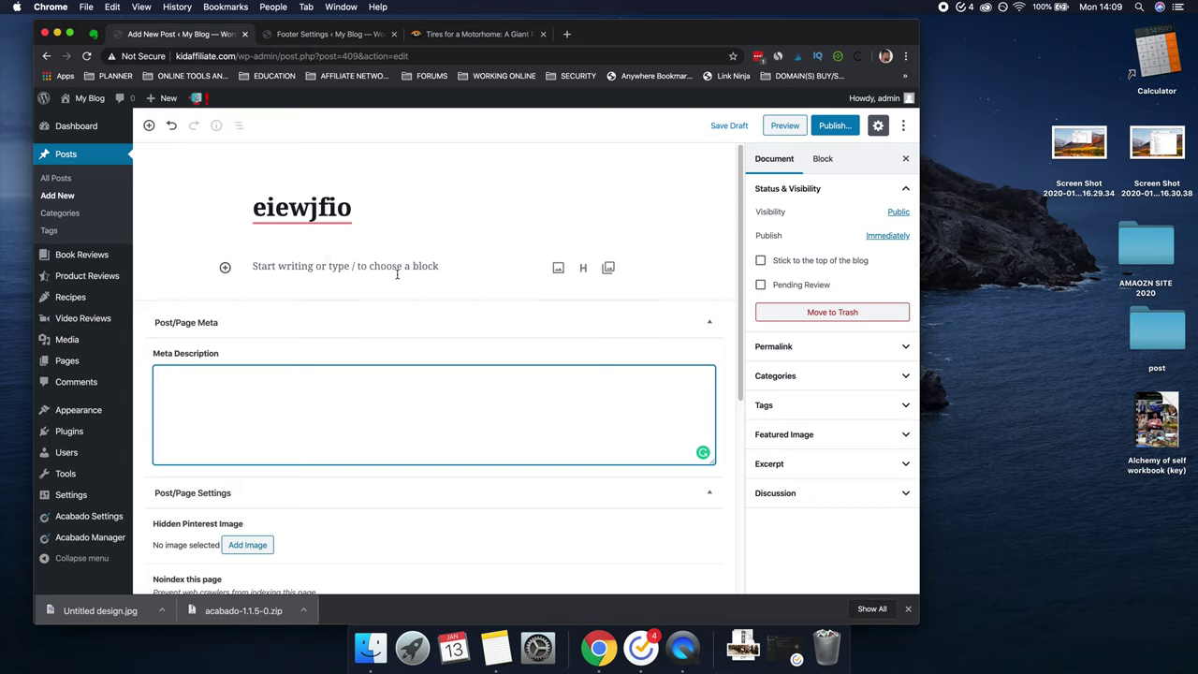
{"action": "left_click", "coordinate": [575, 321]}
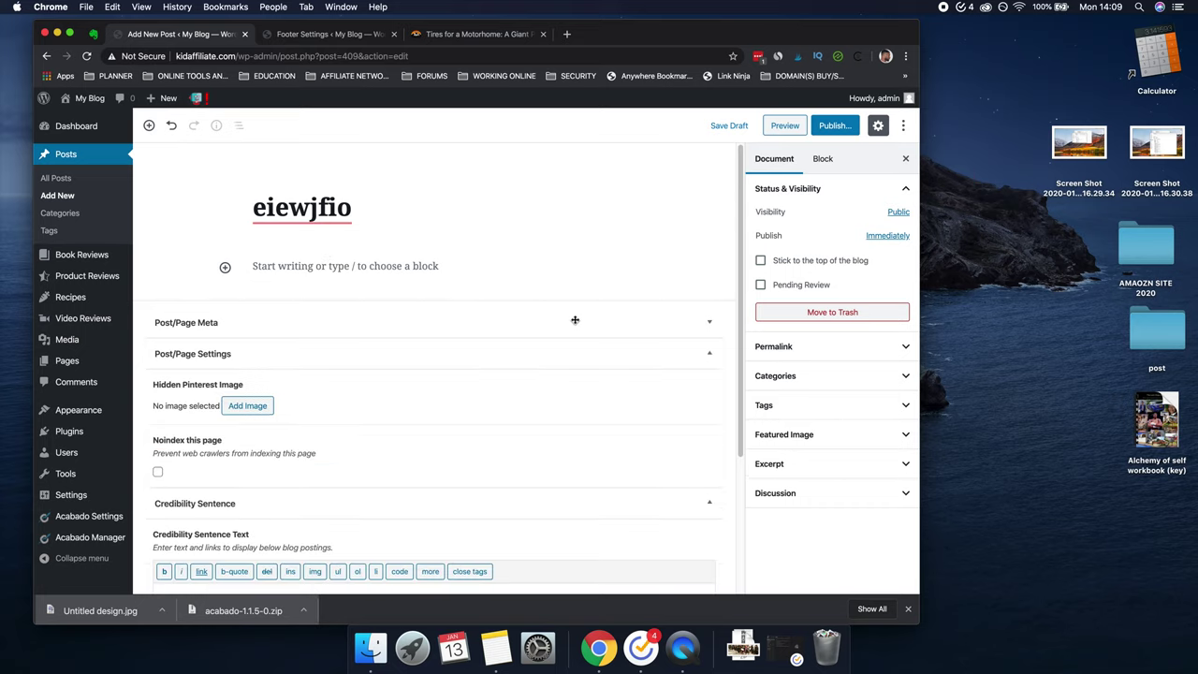
{"action": "left_click", "coordinate": [524, 322]}
{"action": "left_click", "coordinate": [447, 323]}
Inspect the post's 'eiewjfio' permalink slug in the sidebar and above the title.
{"action": "left_click", "coordinate": [843, 347]}
{"action": "left_click", "coordinate": [812, 385]}
{"action": "left_click_drag", "start_coordinate": [812, 385], "coordinate": [715, 388]}
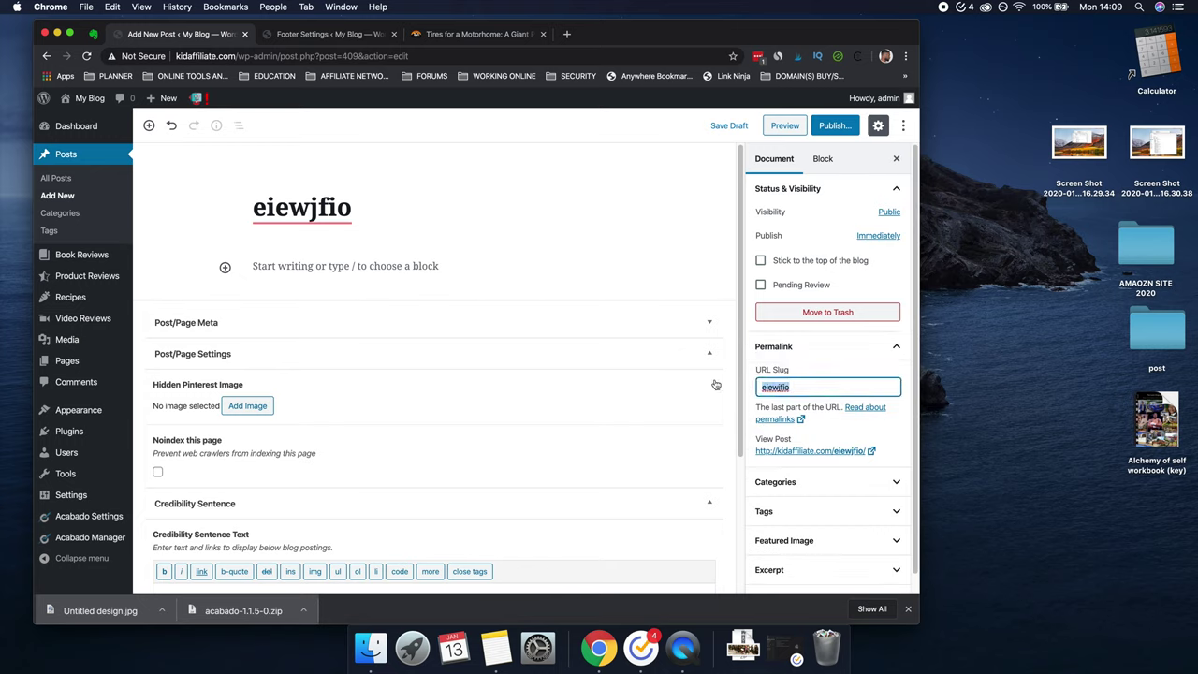
{"action": "left_click", "coordinate": [823, 352]}
{"action": "left_click", "coordinate": [502, 229]}
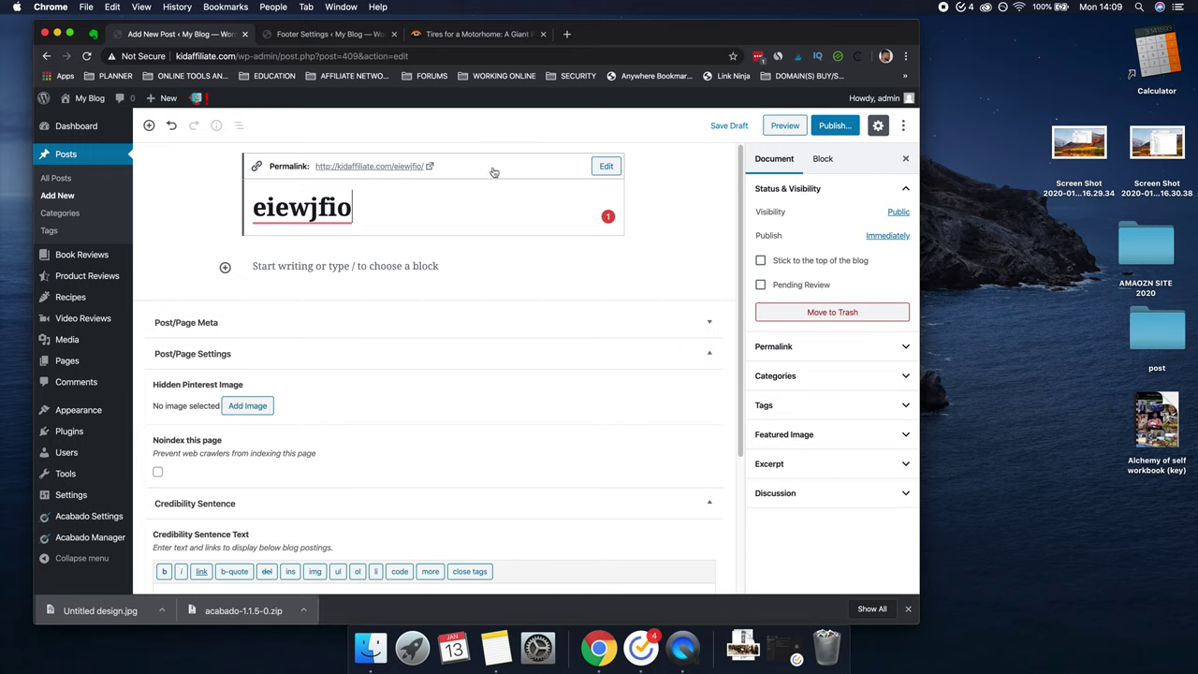
{"action": "left_click", "coordinate": [605, 166]}
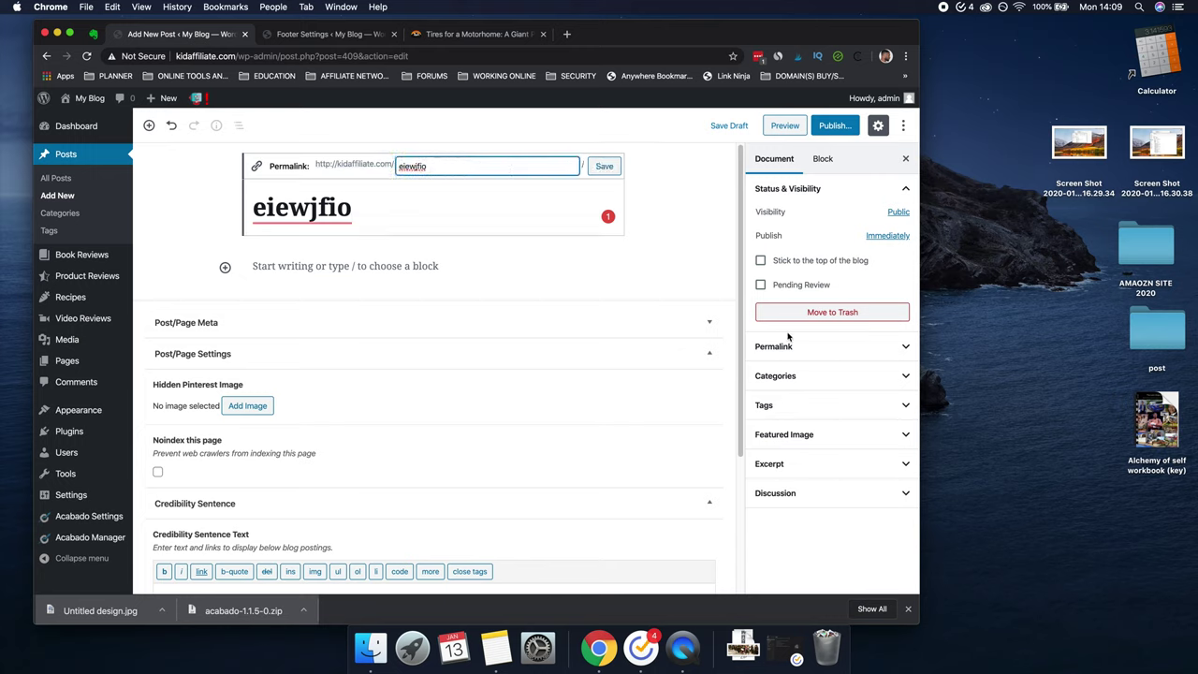
{"action": "left_click", "coordinate": [856, 352]}
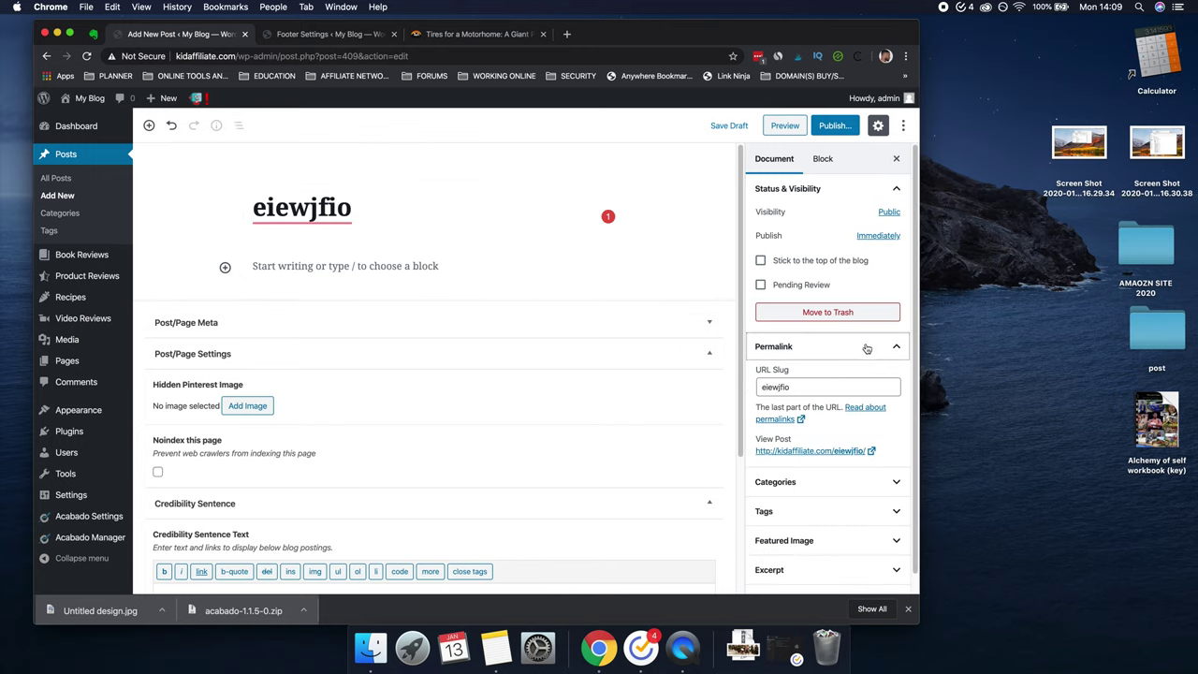
{"action": "left_click", "coordinate": [867, 348]}
Check the Tags and Featured Image sidebar panels.
{"action": "left_click", "coordinate": [852, 406]}
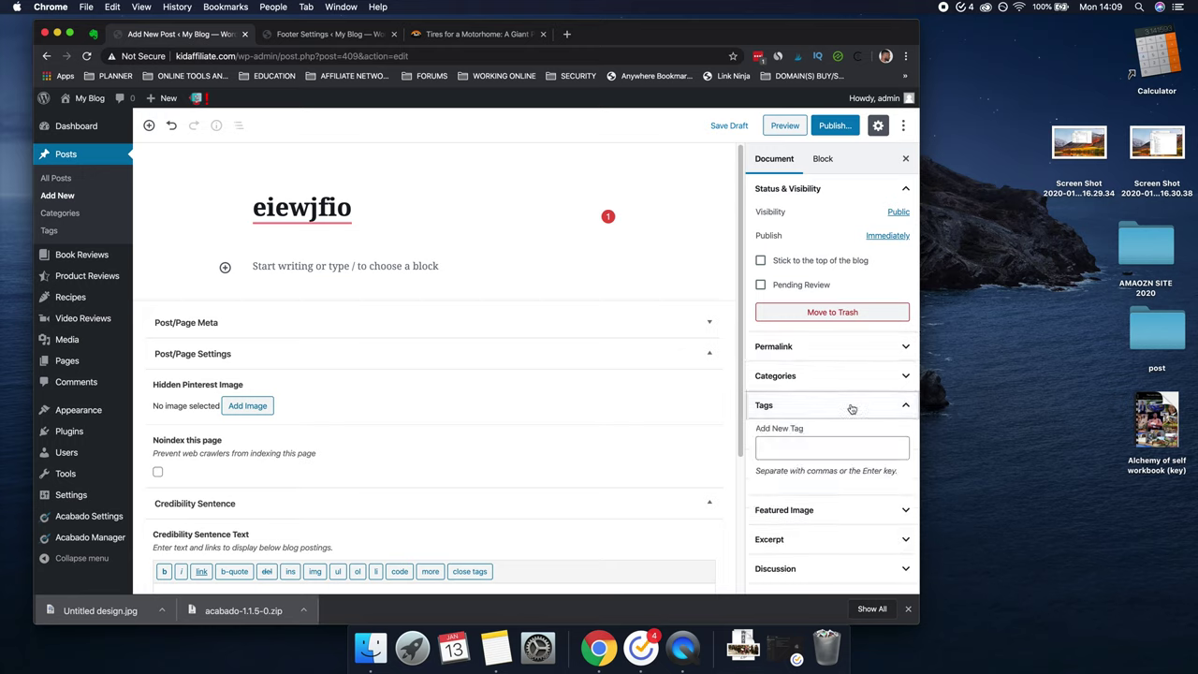
{"action": "left_click", "coordinate": [852, 406]}
{"action": "left_click", "coordinate": [852, 433]}
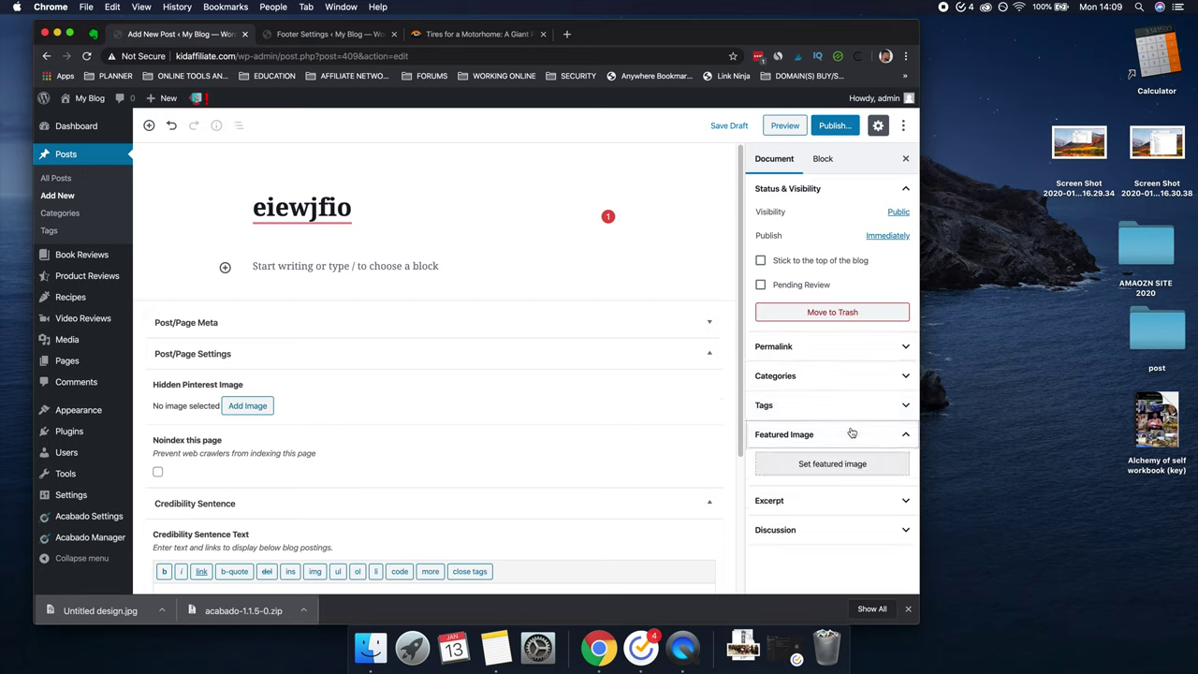
{"action": "left_click", "coordinate": [479, 37]}
Scroll the tires article, then glance at Footer Settings and the new post editor.
{"action": "scroll", "coordinate": [513, 458], "scroll_direction": "up", "scroll_amount": 20}
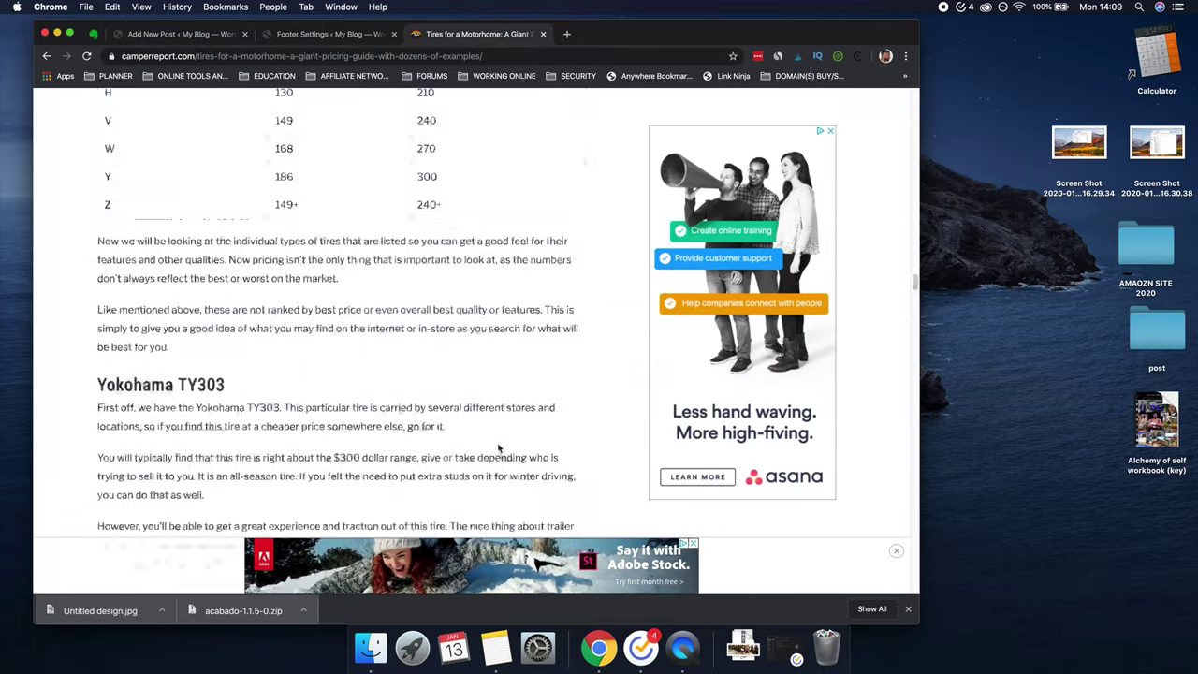
{"action": "scroll", "coordinate": [499, 447], "scroll_direction": "up", "scroll_amount": 10}
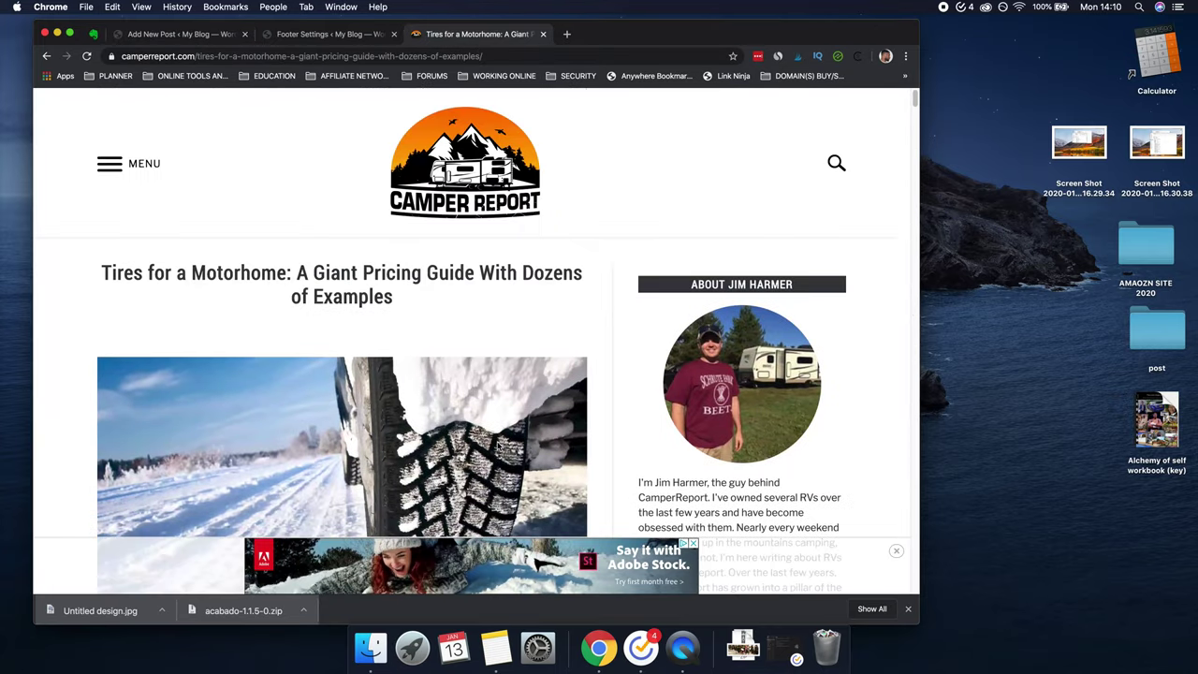
{"action": "scroll", "coordinate": [271, 90], "scroll_direction": "down", "scroll_amount": 6}
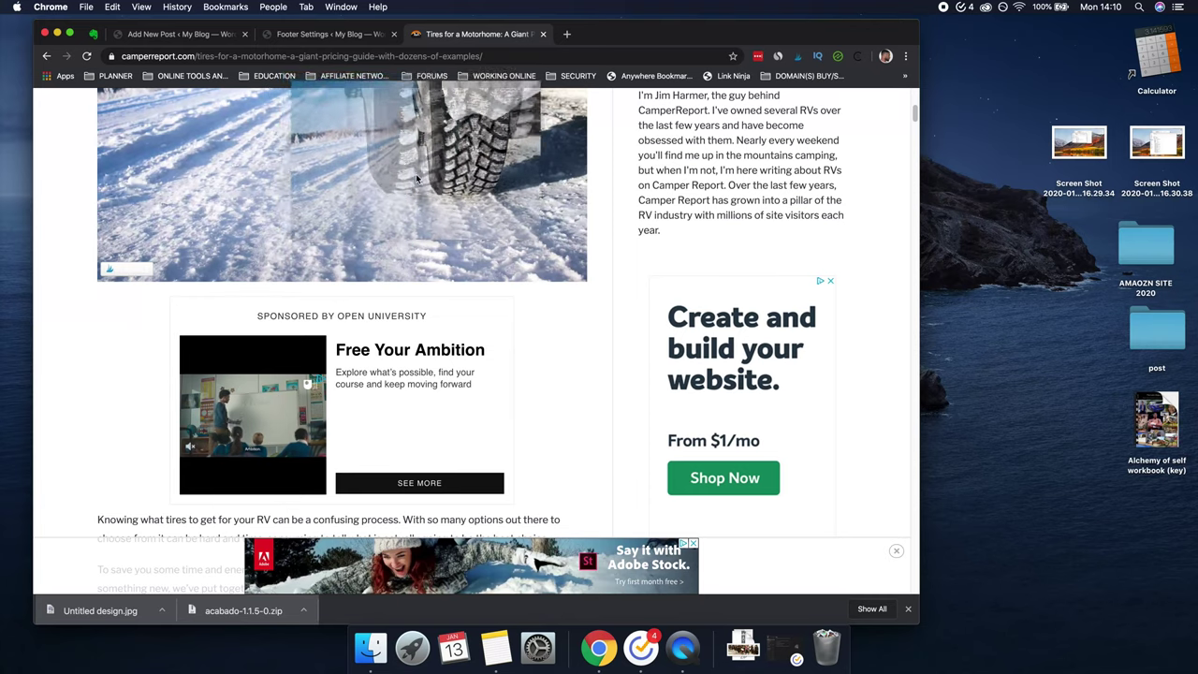
{"action": "scroll", "coordinate": [356, 222], "scroll_direction": "up", "scroll_amount": 1}
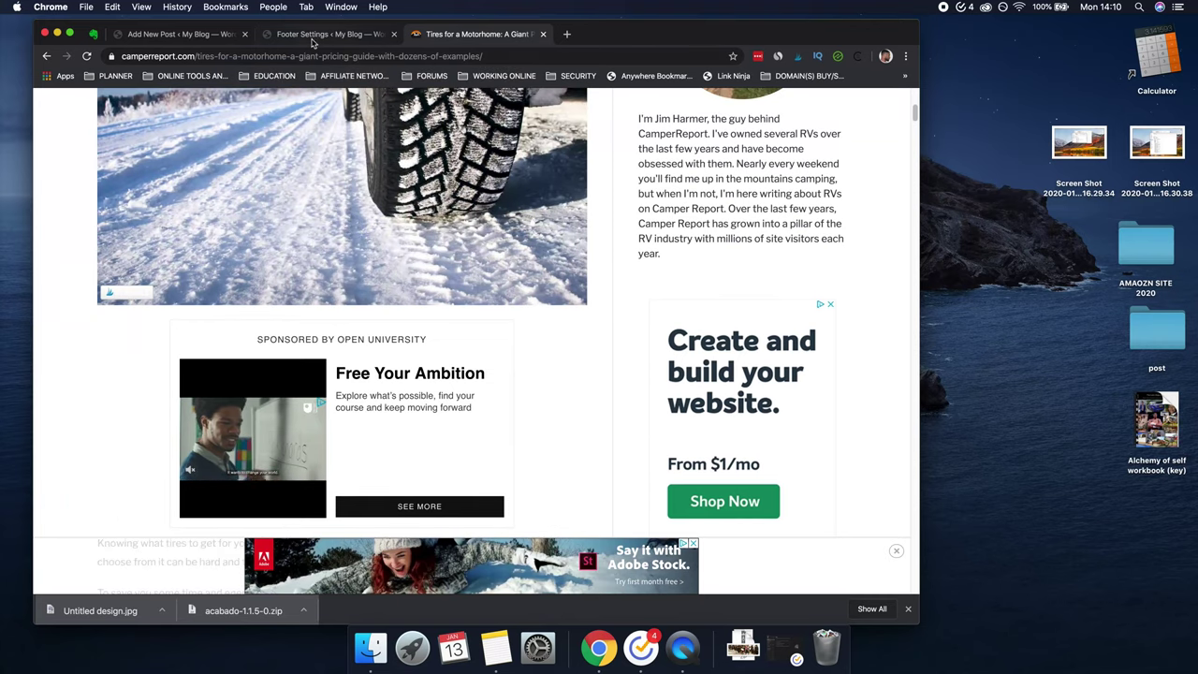
{"action": "key", "text": "ctrl+shift+Tab"}
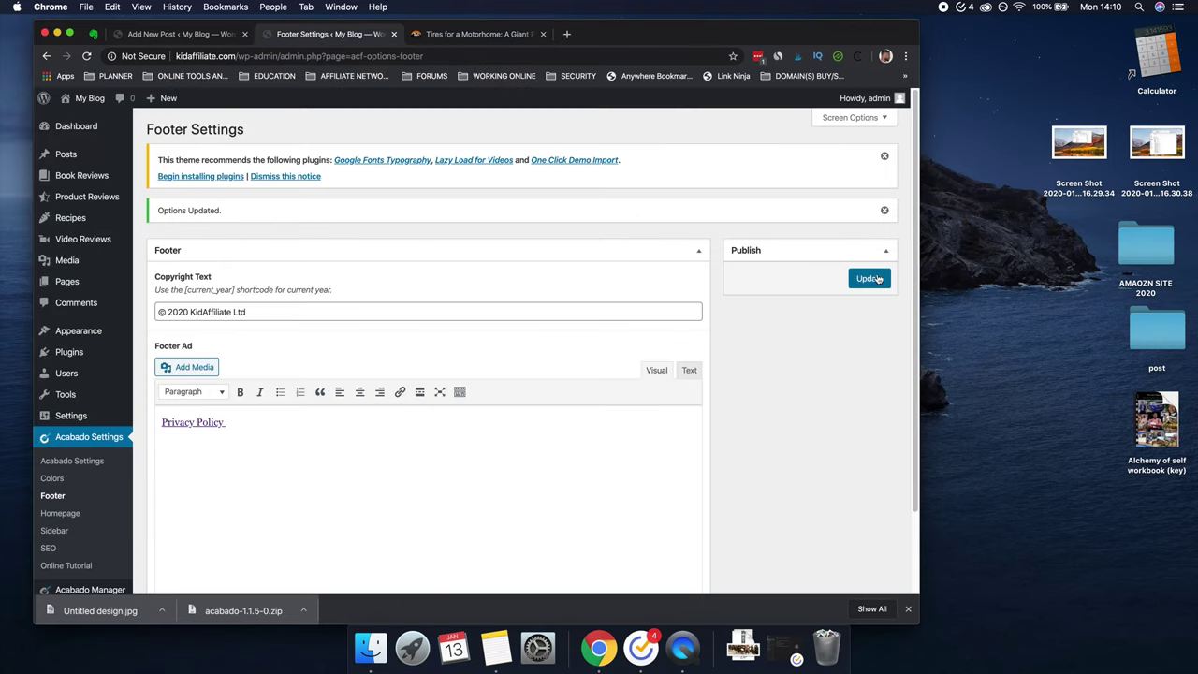
{"action": "left_click", "coordinate": [206, 41]}
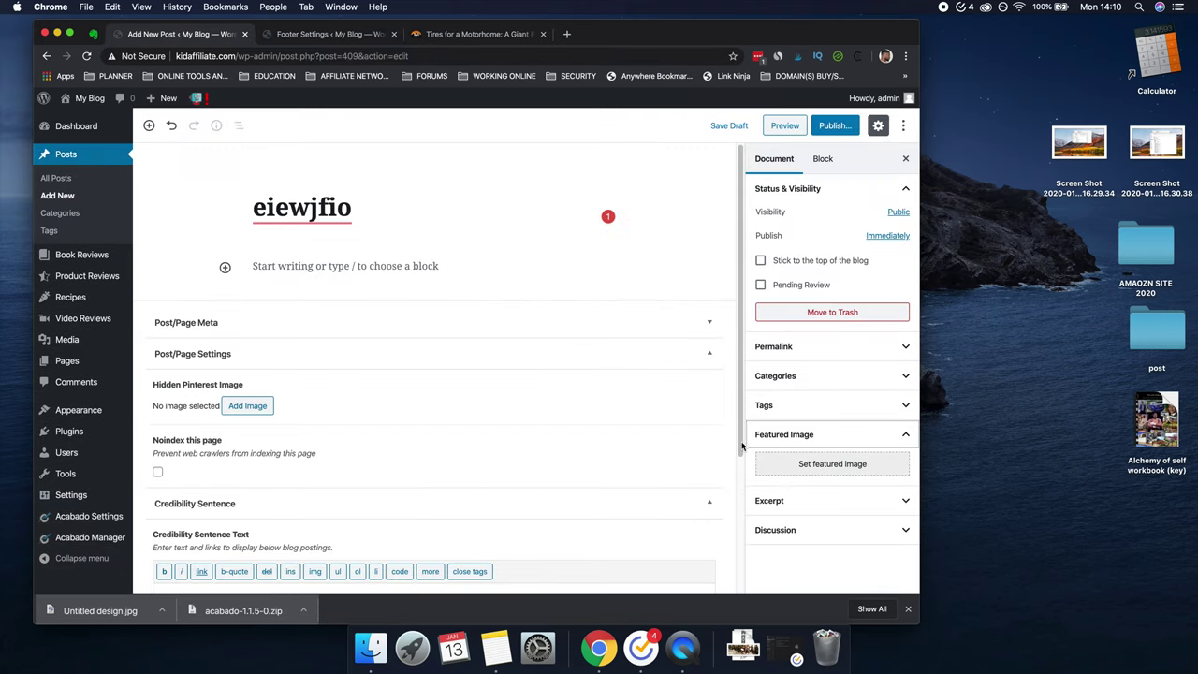
Close DevTools on the Camper Report article and scroll through its numbered tire list.
{"action": "key", "text": "super+3"}
{"action": "scroll", "coordinate": [424, 257], "scroll_direction": "up", "scroll_amount": 5}
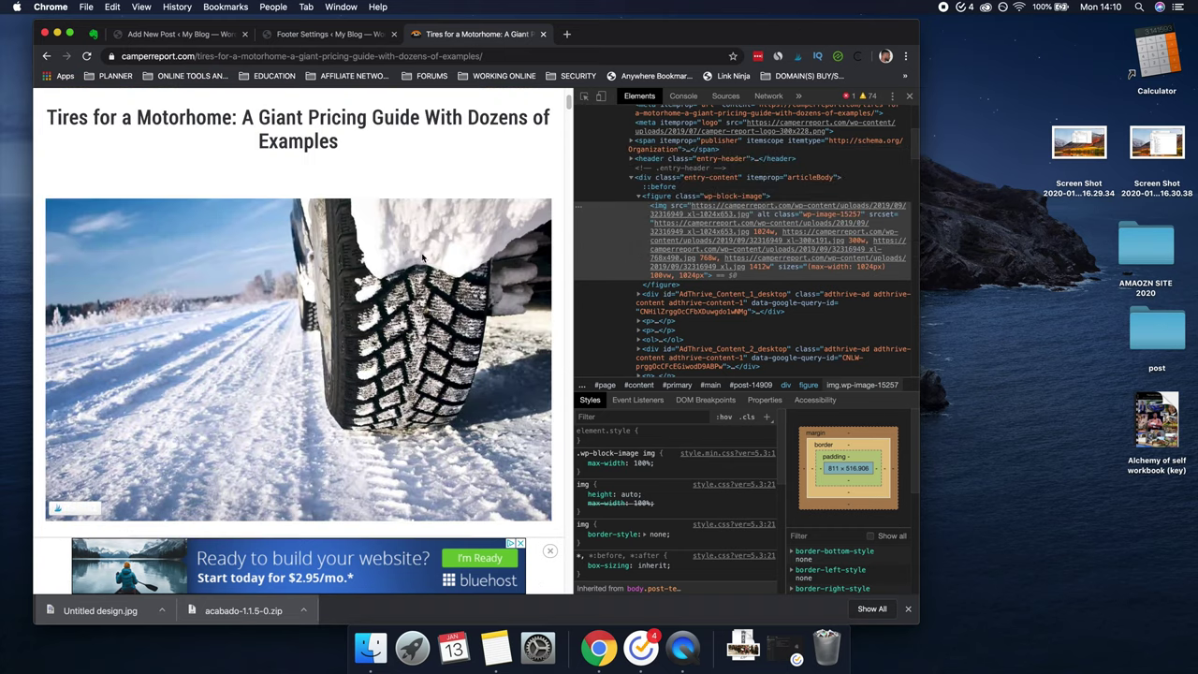
{"action": "left_click", "coordinate": [910, 96]}
{"action": "left_click", "coordinate": [354, 38]}
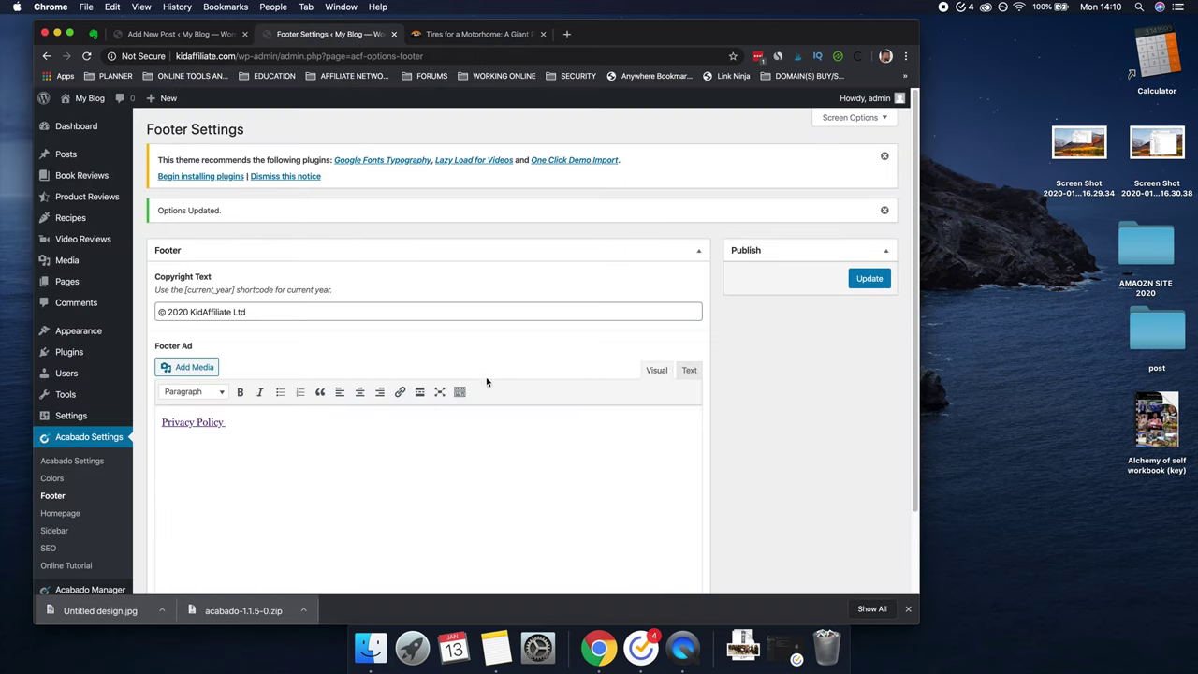
{"action": "left_click", "coordinate": [427, 38]}
{"action": "scroll", "coordinate": [388, 476], "scroll_direction": "down", "scroll_amount": 10}
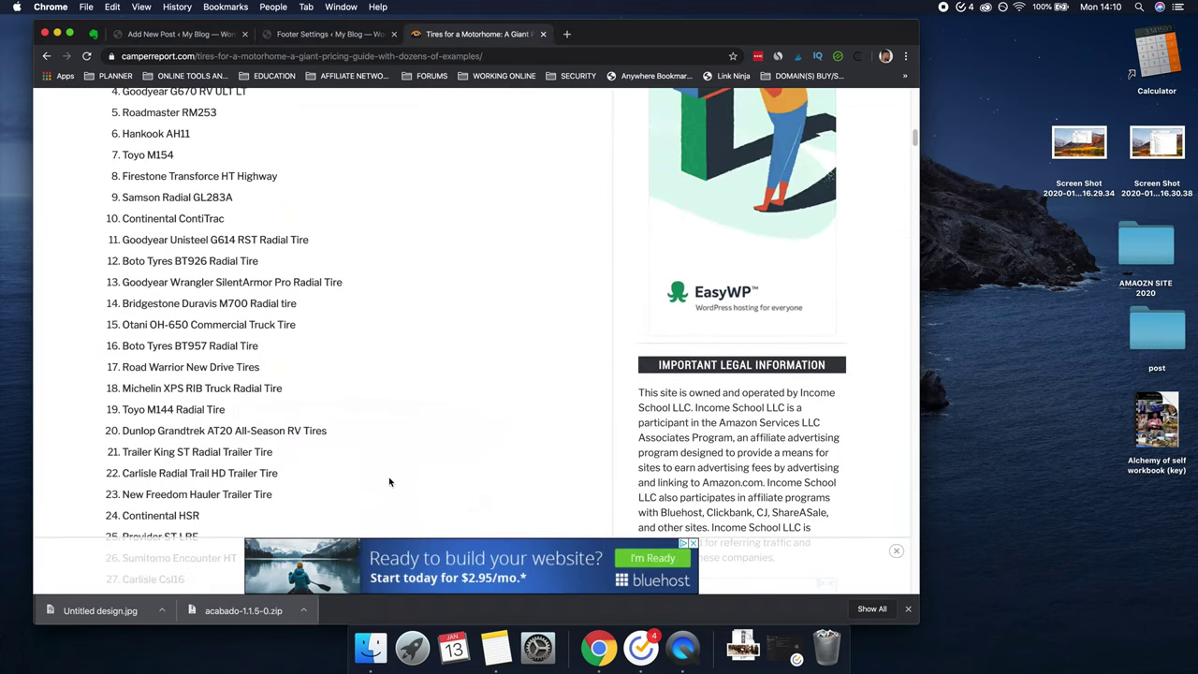
{"action": "scroll", "coordinate": [197, 335], "scroll_direction": "down", "scroll_amount": 5}
Write three placeholder paragraphs: 'weofjkdo;ijngjnoprw', 'werkhgionp' and 'eowiufoueehwgid'.
{"action": "left_click", "coordinate": [183, 33]}
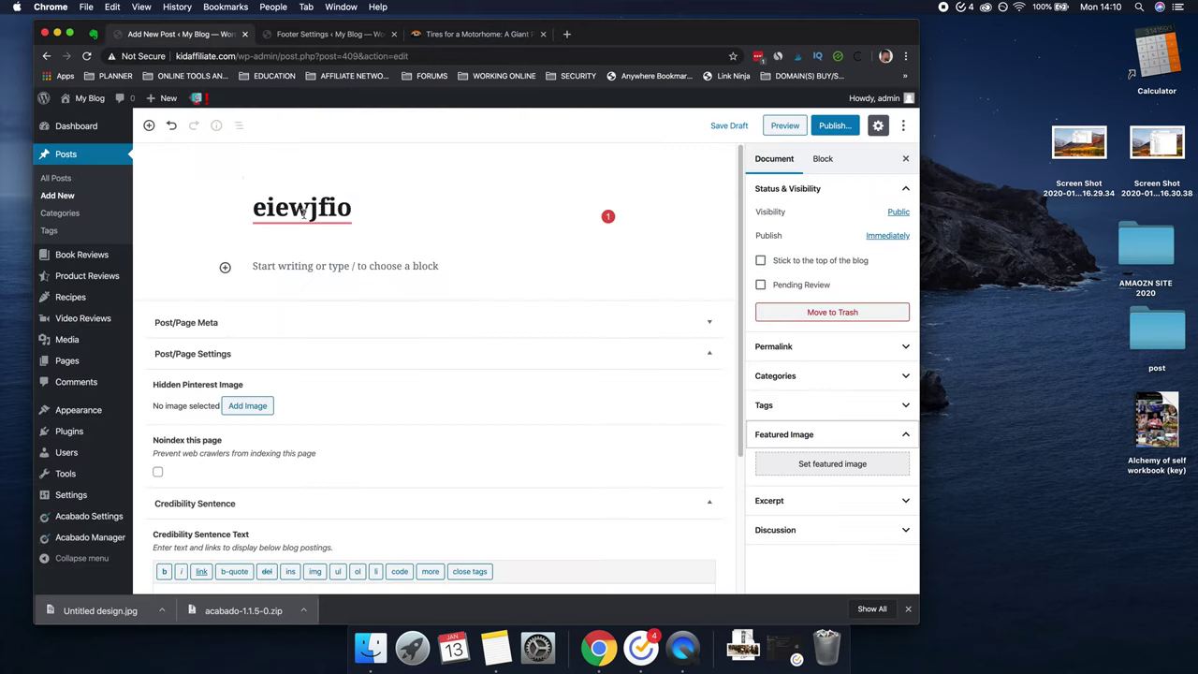
{"action": "mouse_move", "coordinate": [305, 214]}
{"action": "left_click", "coordinate": [321, 267]}
{"action": "type", "text": "weofjkdo;ijngjnoprw"}
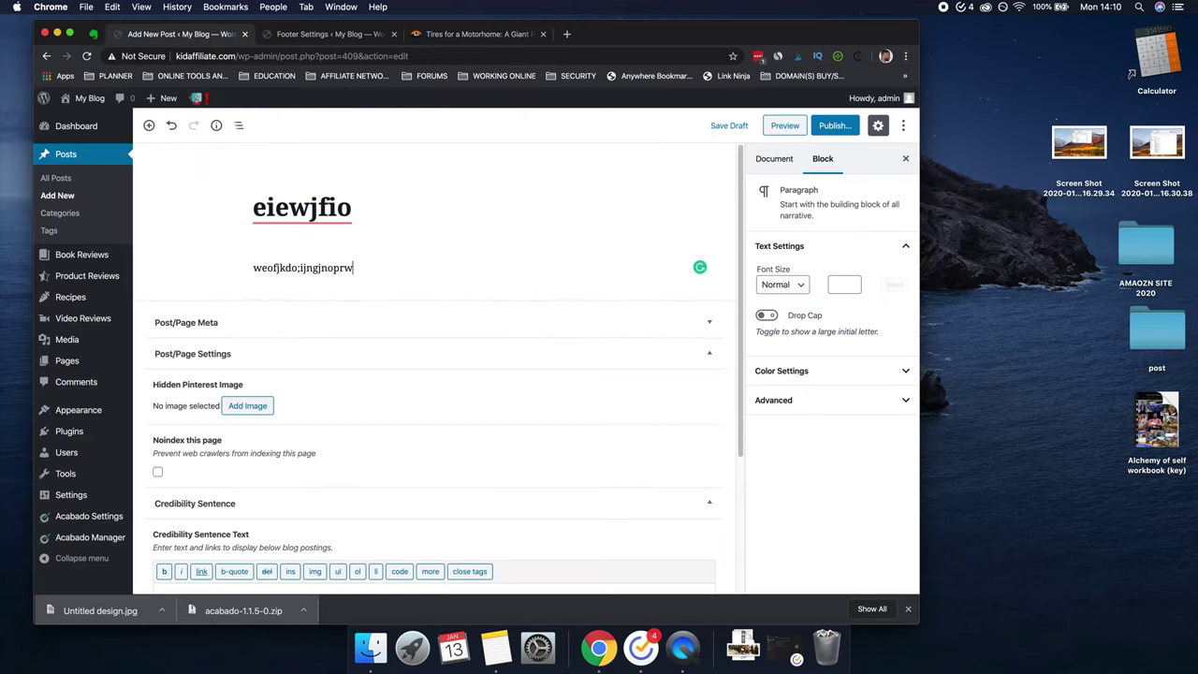
{"action": "key", "text": "Return"}
{"action": "type", "text": "werkhgionp"}
{"action": "key", "text": "Return"}
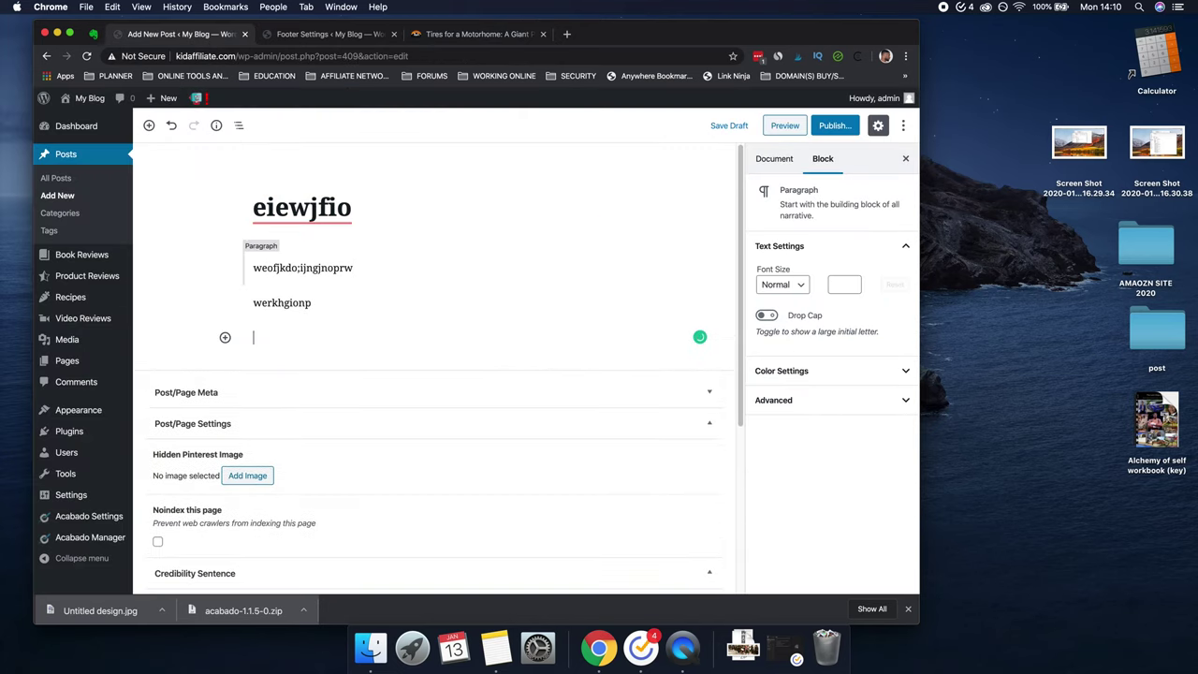
{"action": "key", "text": "Return"}
{"action": "type", "text": "eowiufoueehwgid"}
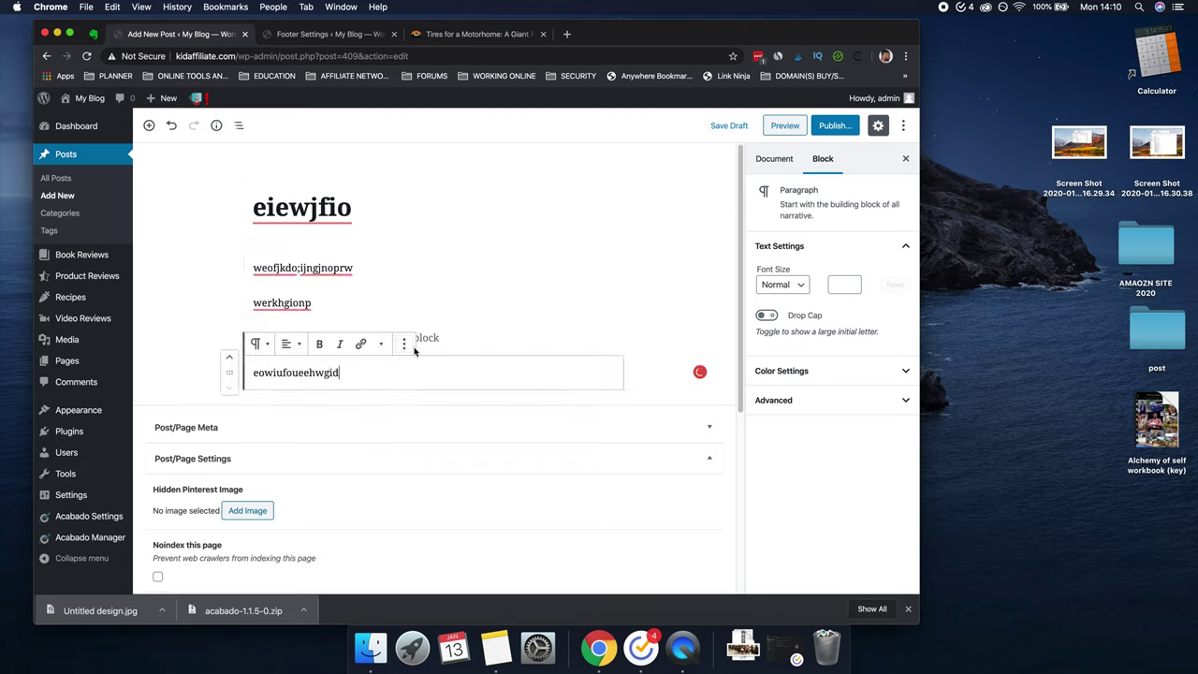
Make 'eowiufoueehwgid' bold after abandoning an attempted link on it.
{"action": "left_click_drag", "start_coordinate": [300, 373], "coordinate": [349, 371]}
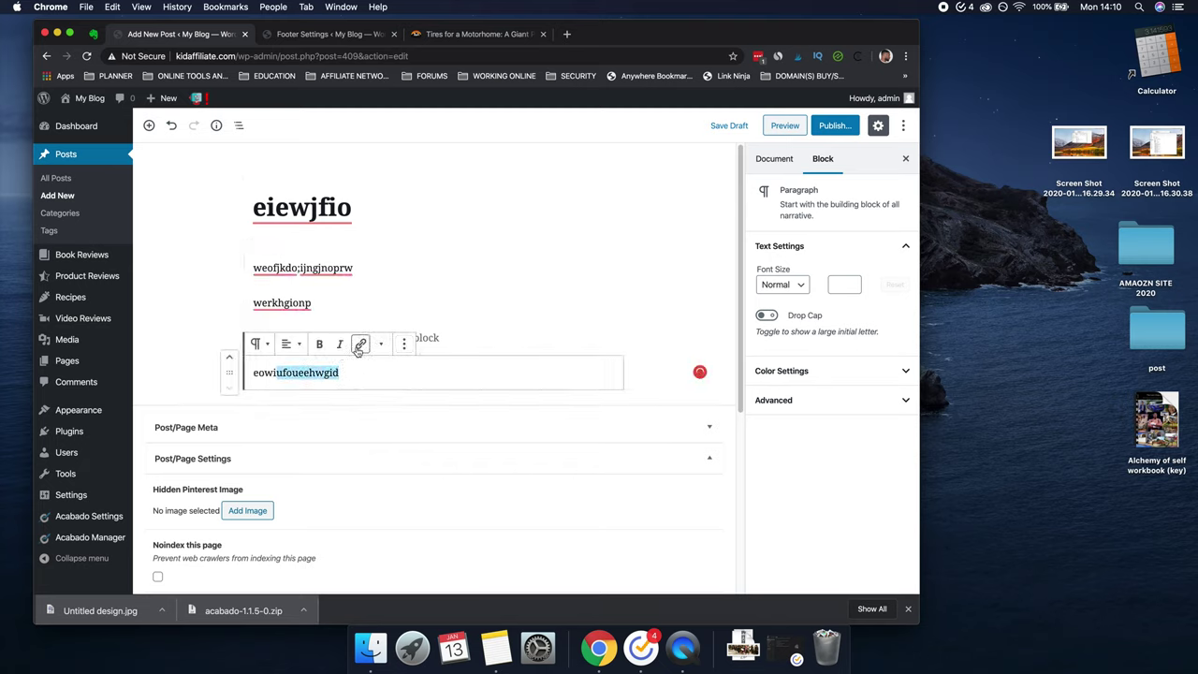
{"action": "left_click", "coordinate": [360, 344]}
{"action": "type", "text": "g"}
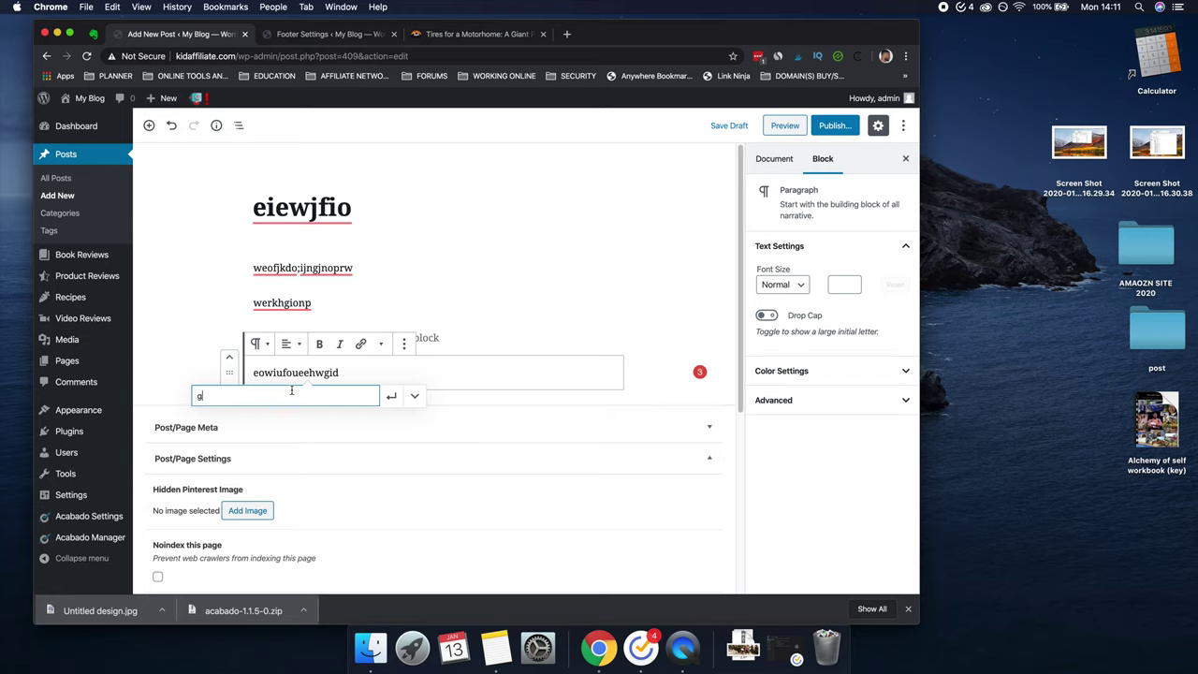
{"action": "left_click", "coordinate": [481, 298]}
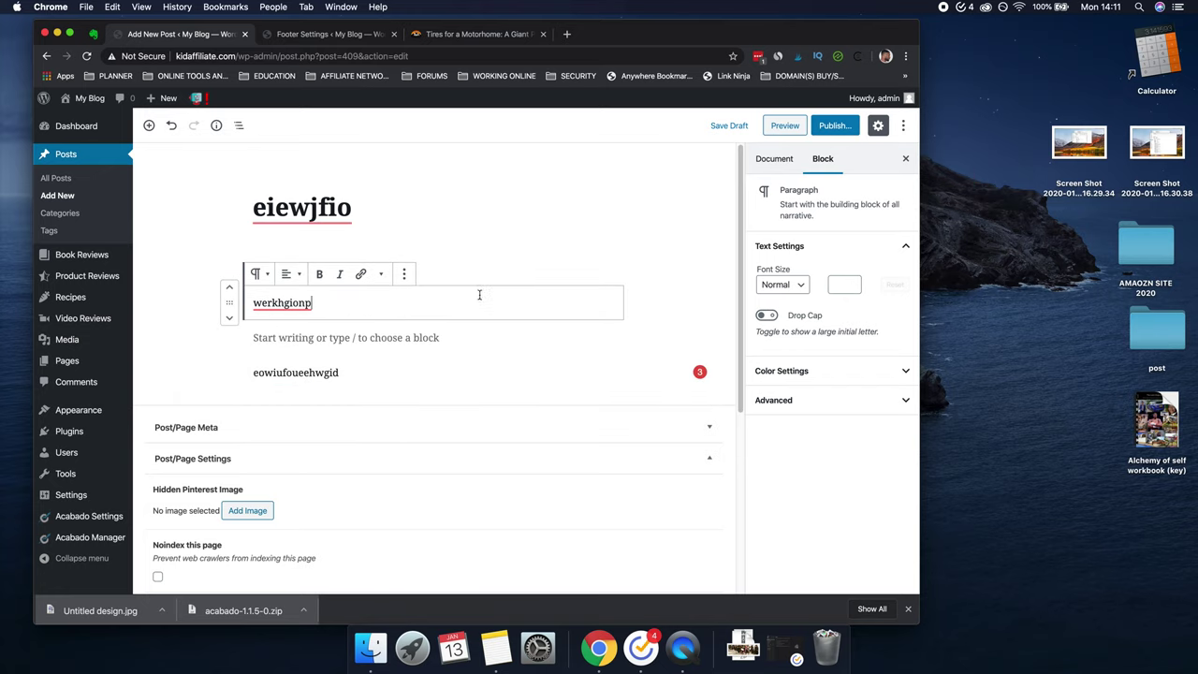
{"action": "double_click", "coordinate": [344, 371]}
{"action": "left_click", "coordinate": [319, 344]}
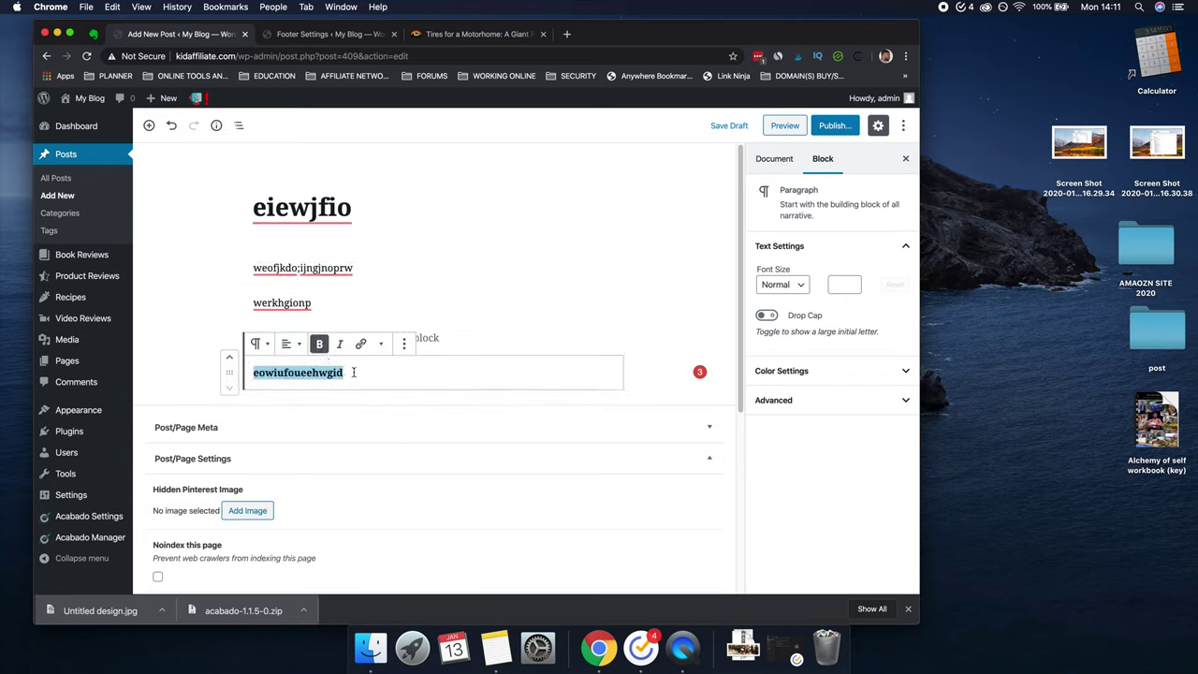
{"action": "left_click", "coordinate": [354, 373]}
{"action": "left_click", "coordinate": [260, 343]}
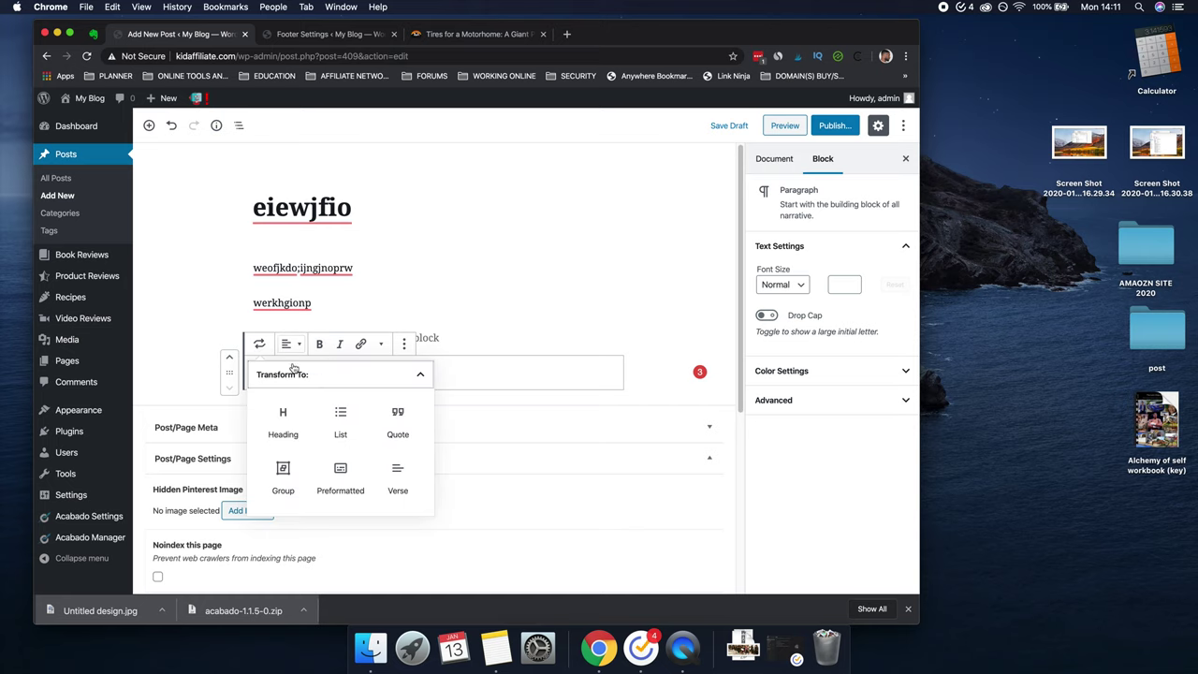
Scroll the tires article to the Yokohama TY303 section and select part of its heading.
{"action": "left_click", "coordinate": [456, 38]}
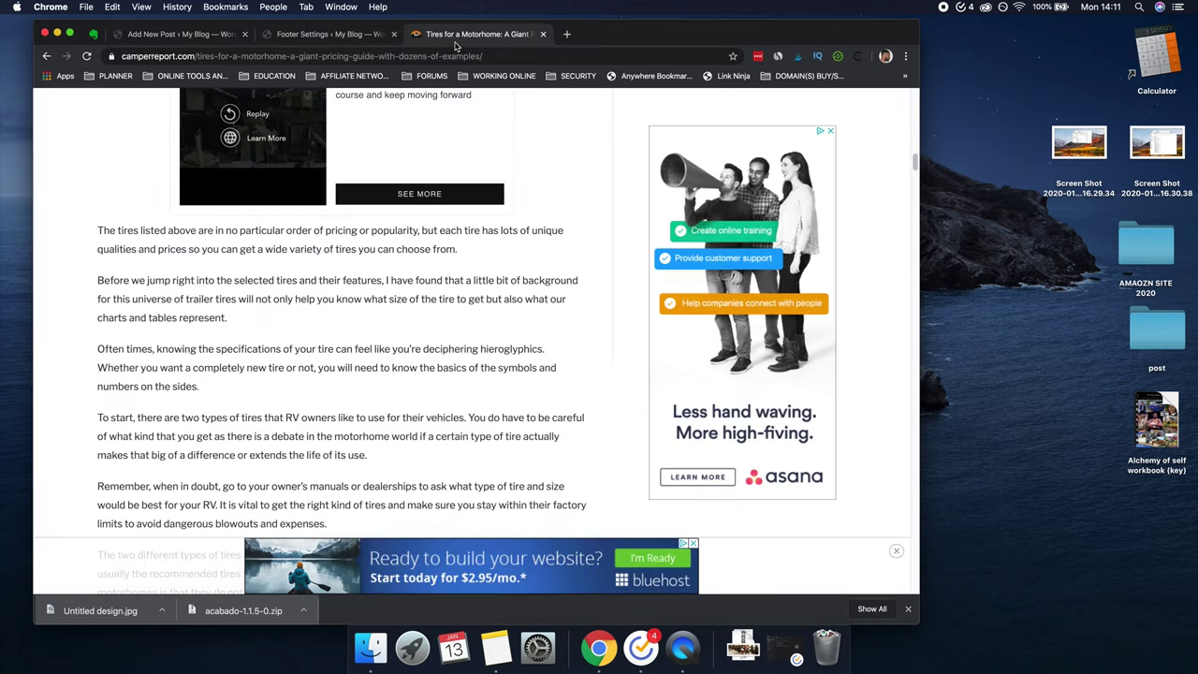
{"action": "scroll", "coordinate": [360, 412], "scroll_direction": "up", "scroll_amount": 15}
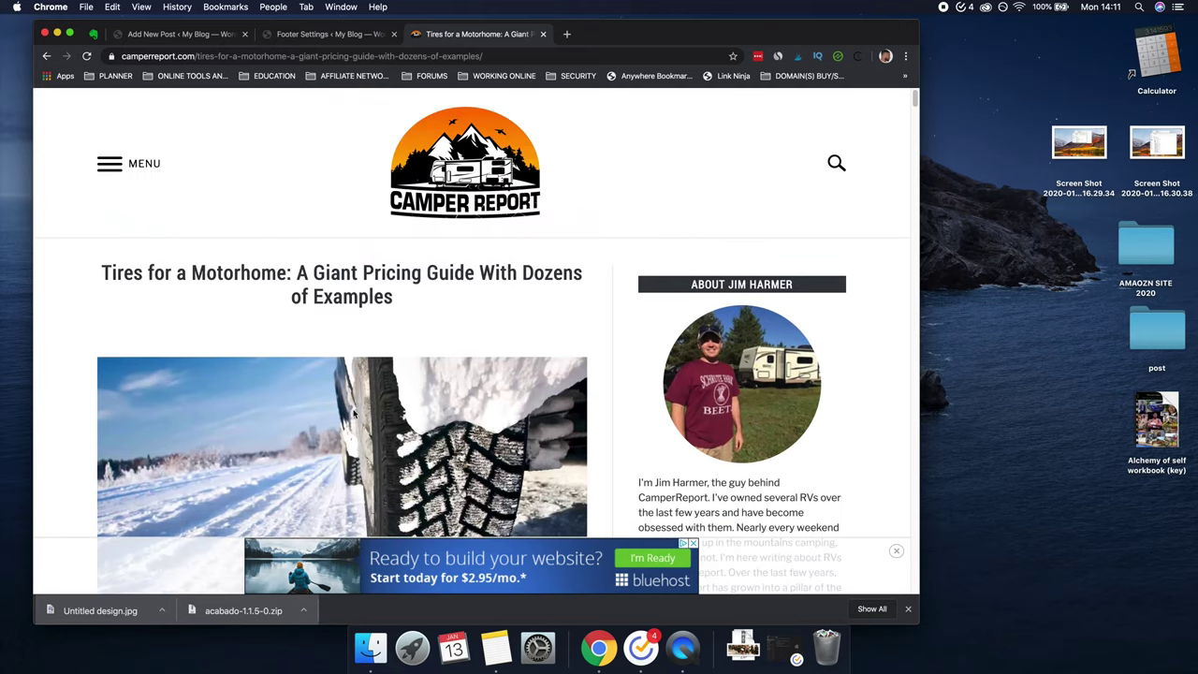
{"action": "scroll", "coordinate": [354, 415], "scroll_direction": "down", "scroll_amount": 10}
{"action": "scroll", "coordinate": [354, 415], "scroll_direction": "down", "scroll_amount": 20}
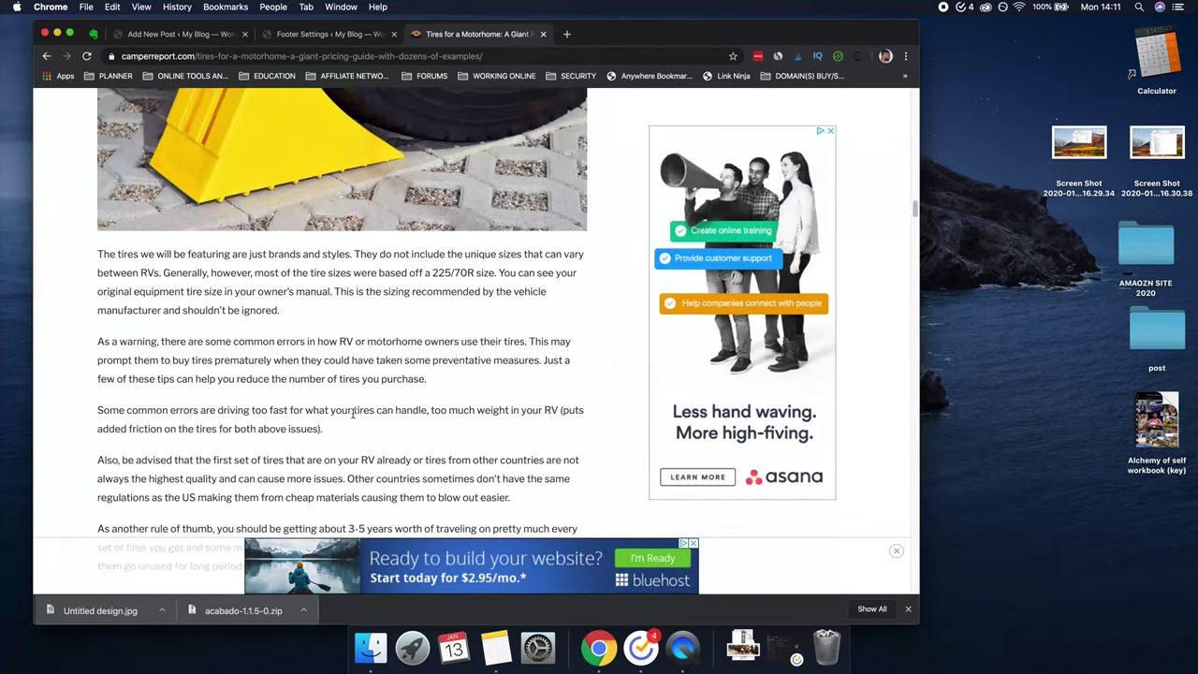
{"action": "scroll", "coordinate": [352, 417], "scroll_direction": "down", "scroll_amount": 20}
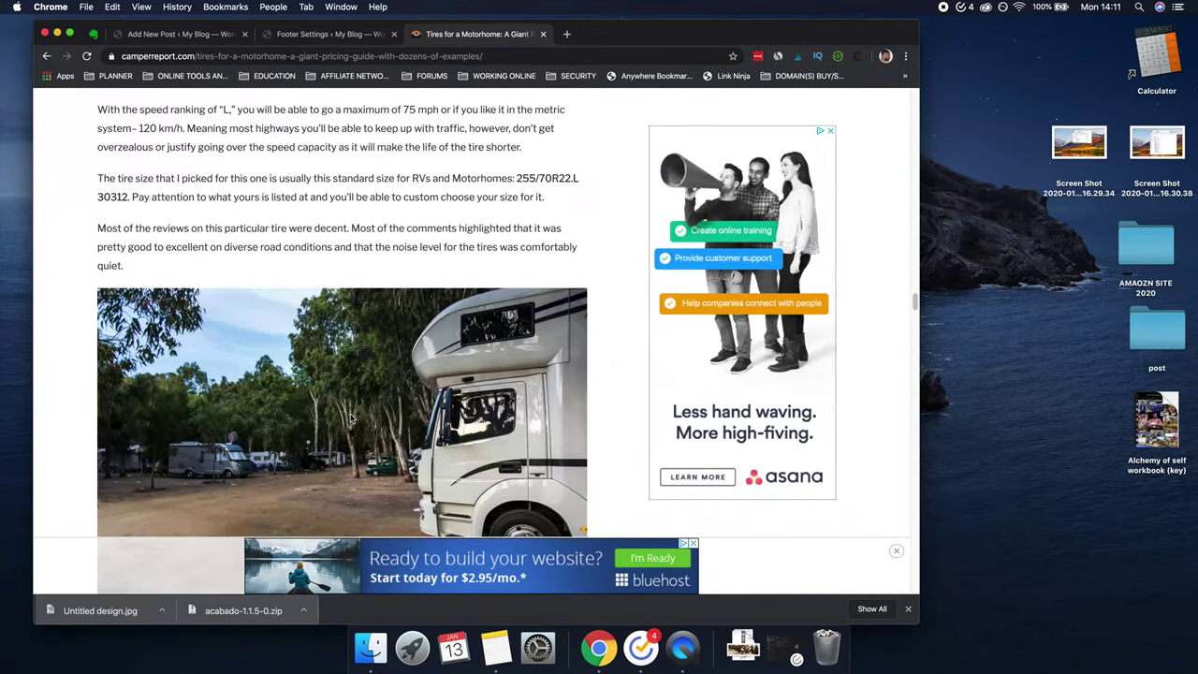
{"action": "left_click_drag", "start_coordinate": [116, 277], "coordinate": [210, 300]}
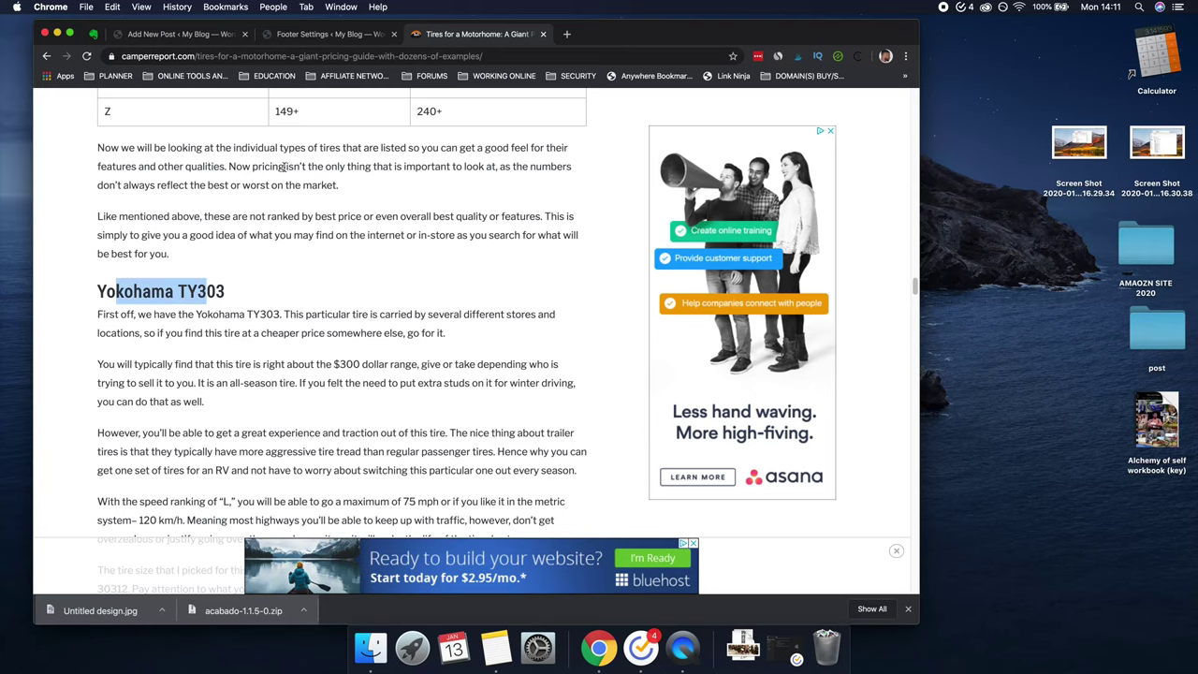
{"action": "left_click", "coordinate": [314, 34]}
Turn 'eowiufoueehwgid' into a heading, trying H3 and H4 before settling on H2.
{"action": "left_click", "coordinate": [211, 35]}
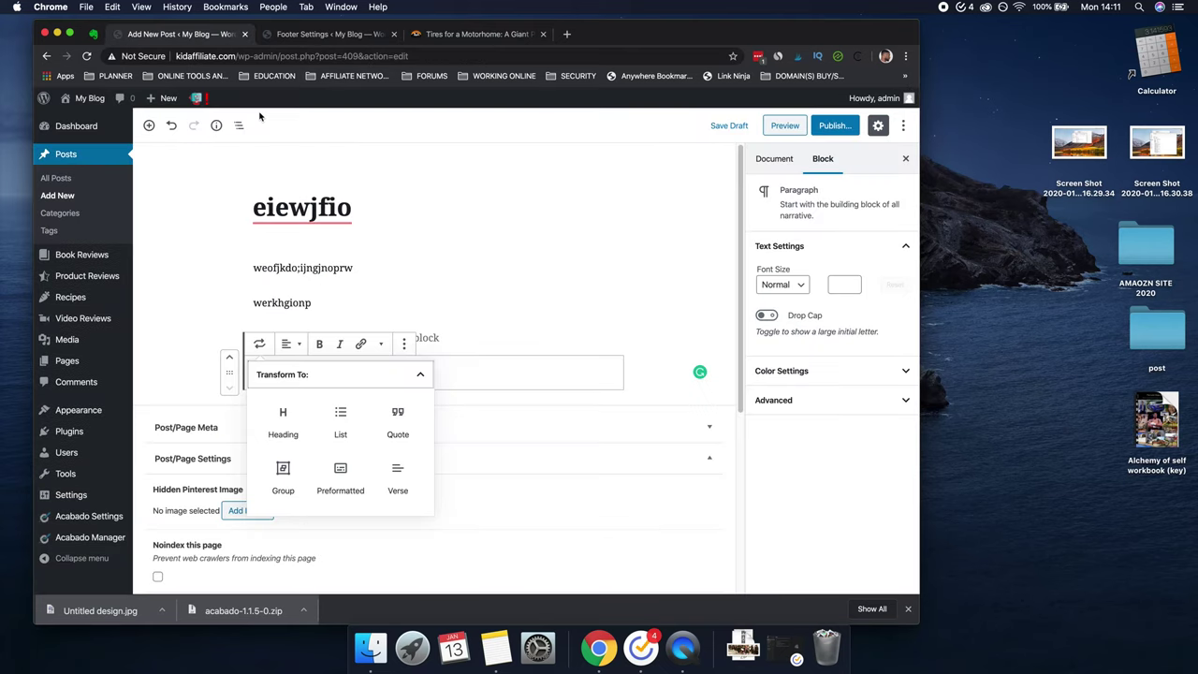
{"action": "left_click", "coordinate": [287, 402]}
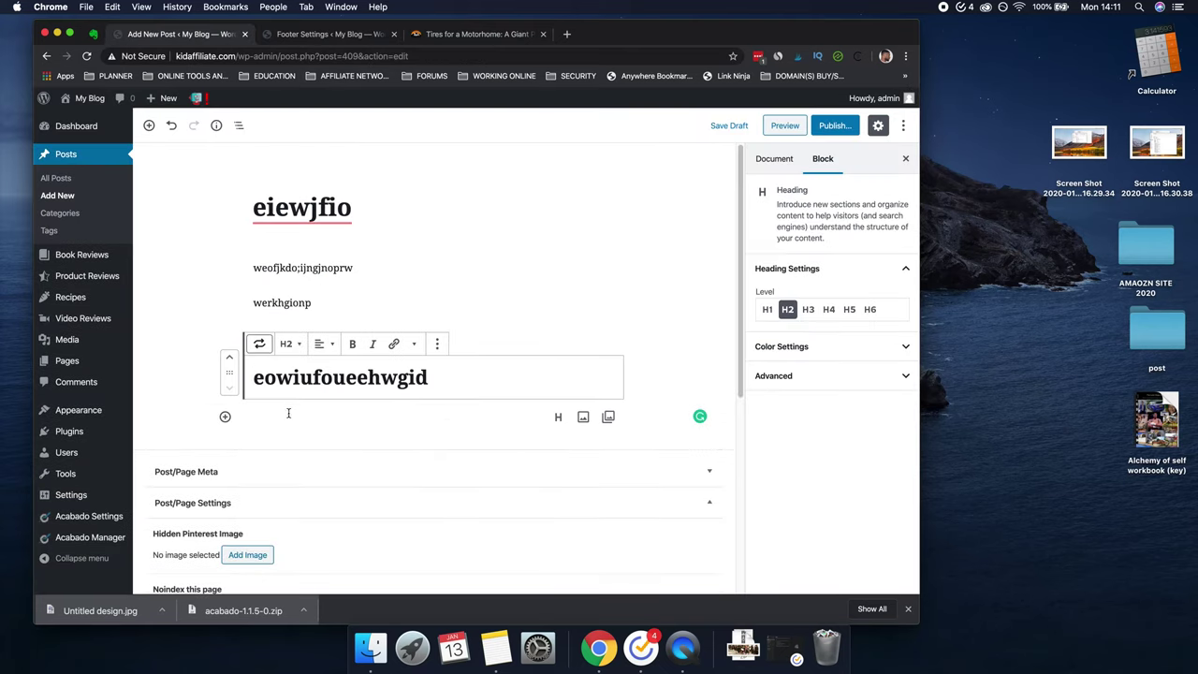
{"action": "left_click", "coordinate": [289, 343]}
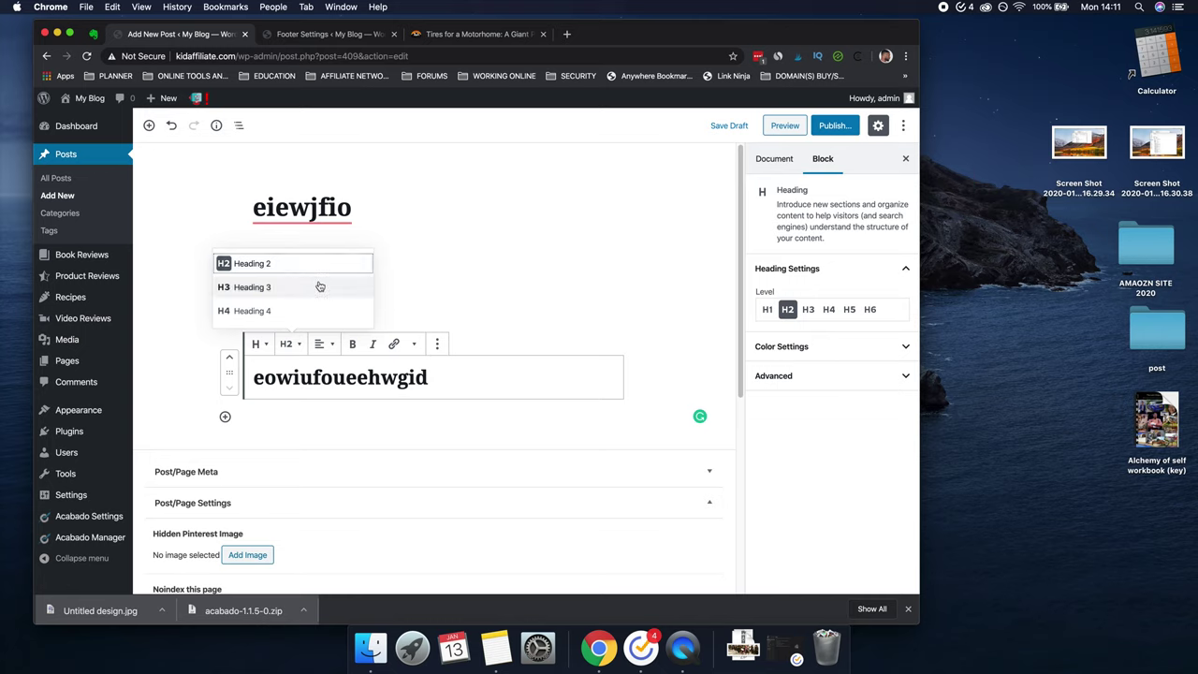
{"action": "left_click", "coordinate": [319, 287]}
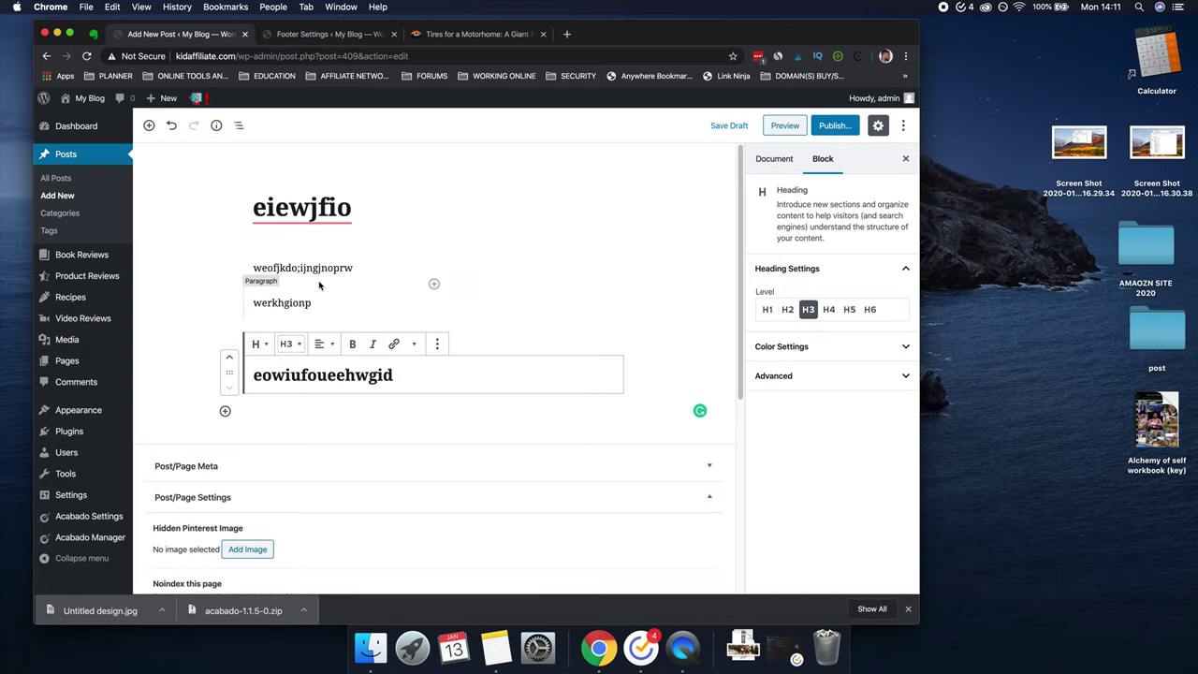
{"action": "left_click", "coordinate": [291, 345]}
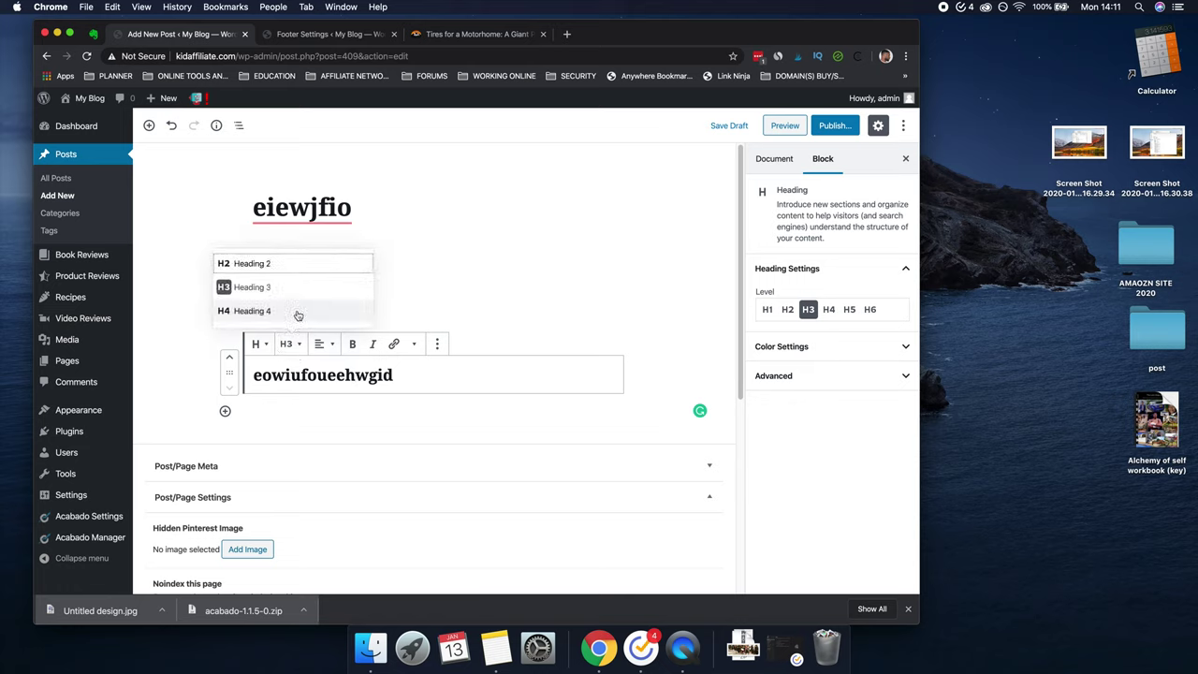
{"action": "left_click", "coordinate": [298, 314]}
{"action": "left_click", "coordinate": [290, 345]}
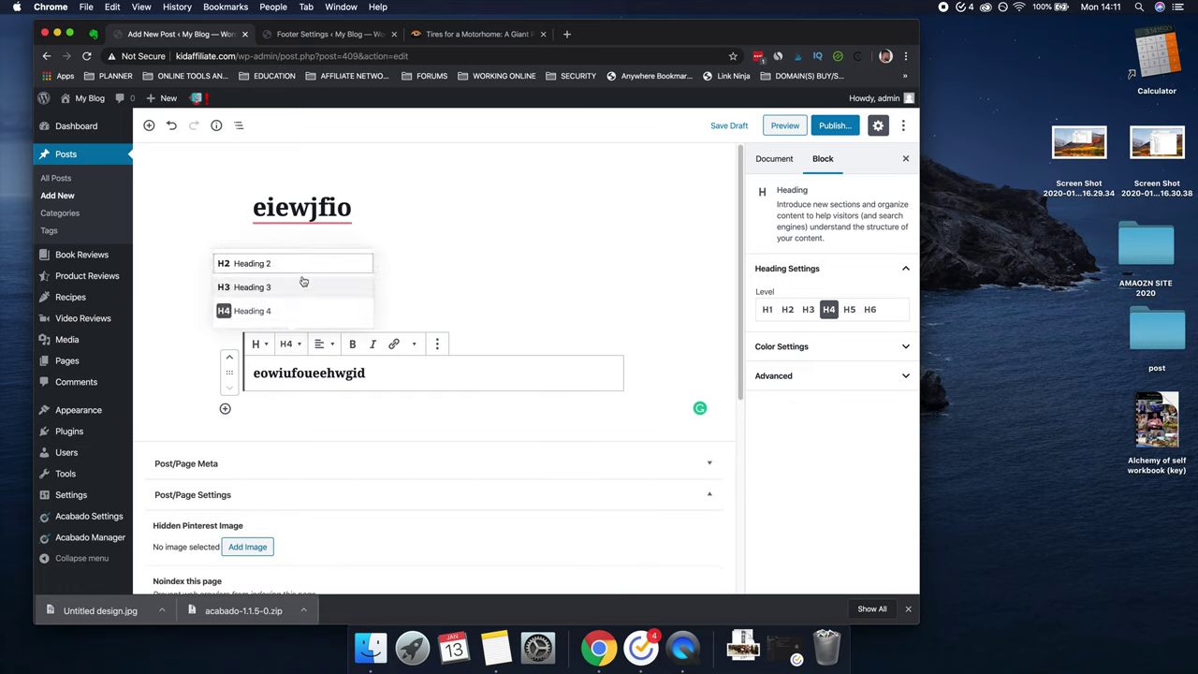
{"action": "left_click", "coordinate": [281, 264]}
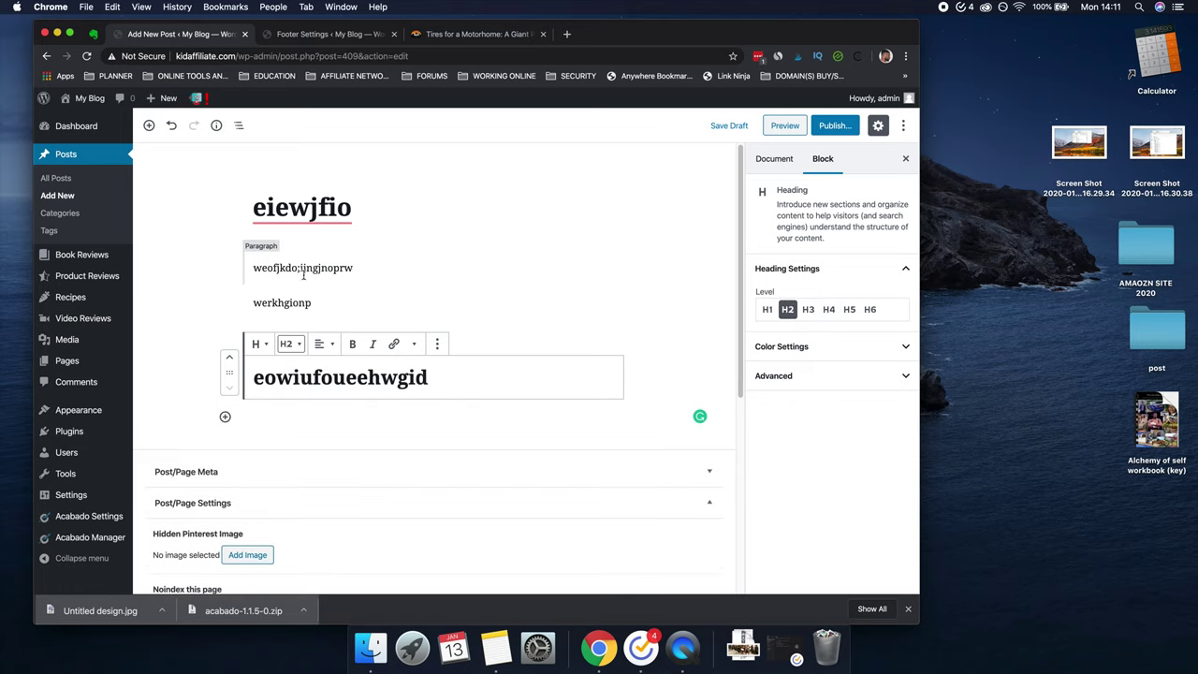
Convert the heading into a quote block and add an empty paragraph below it.
{"action": "left_click", "coordinate": [323, 344]}
{"action": "left_click", "coordinate": [259, 345]}
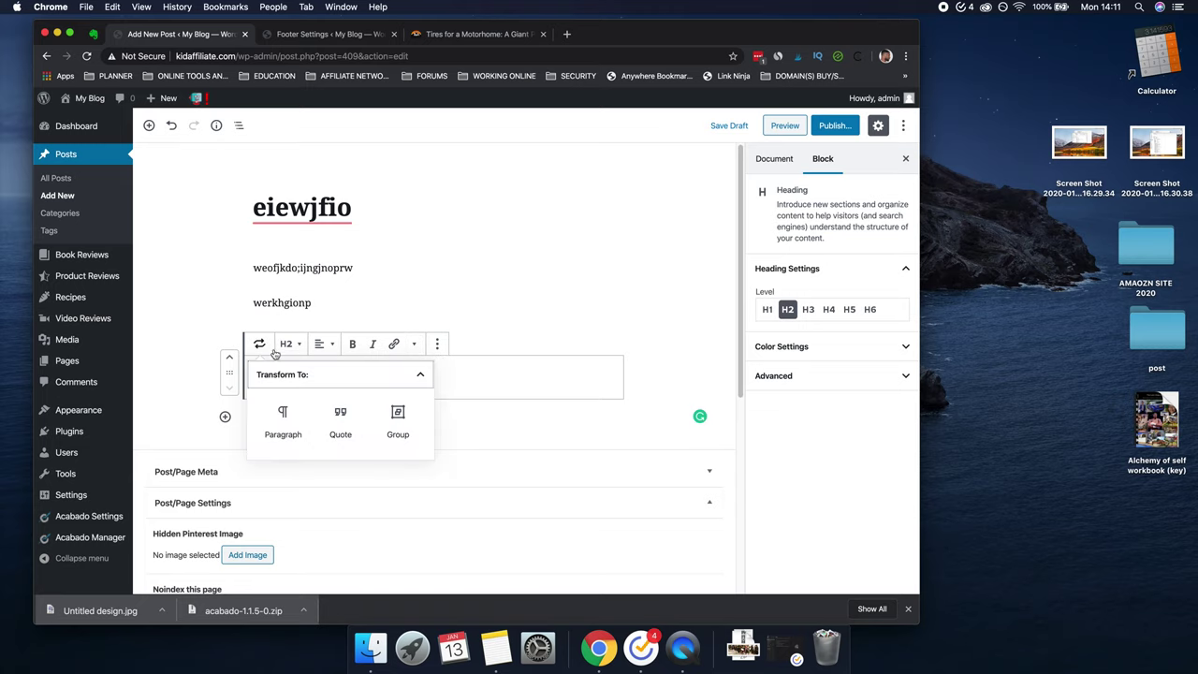
{"action": "left_click", "coordinate": [339, 412]}
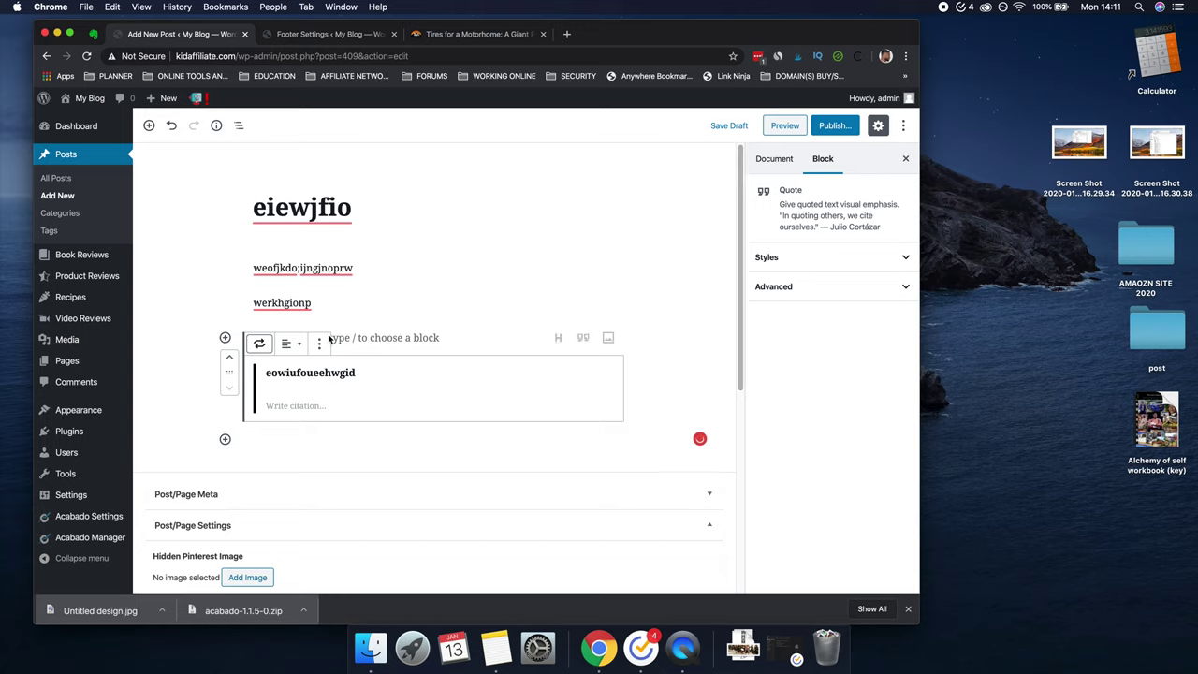
{"action": "left_click", "coordinate": [259, 344]}
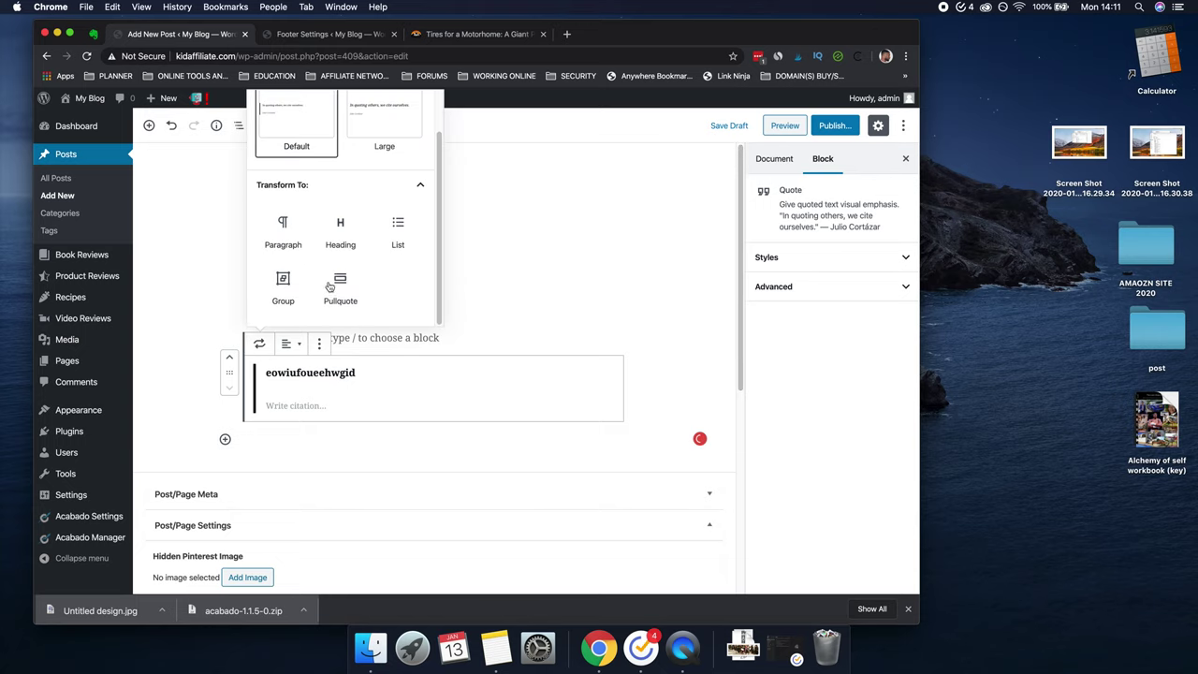
{"action": "scroll", "coordinate": [405, 270], "scroll_direction": "up", "scroll_amount": 2}
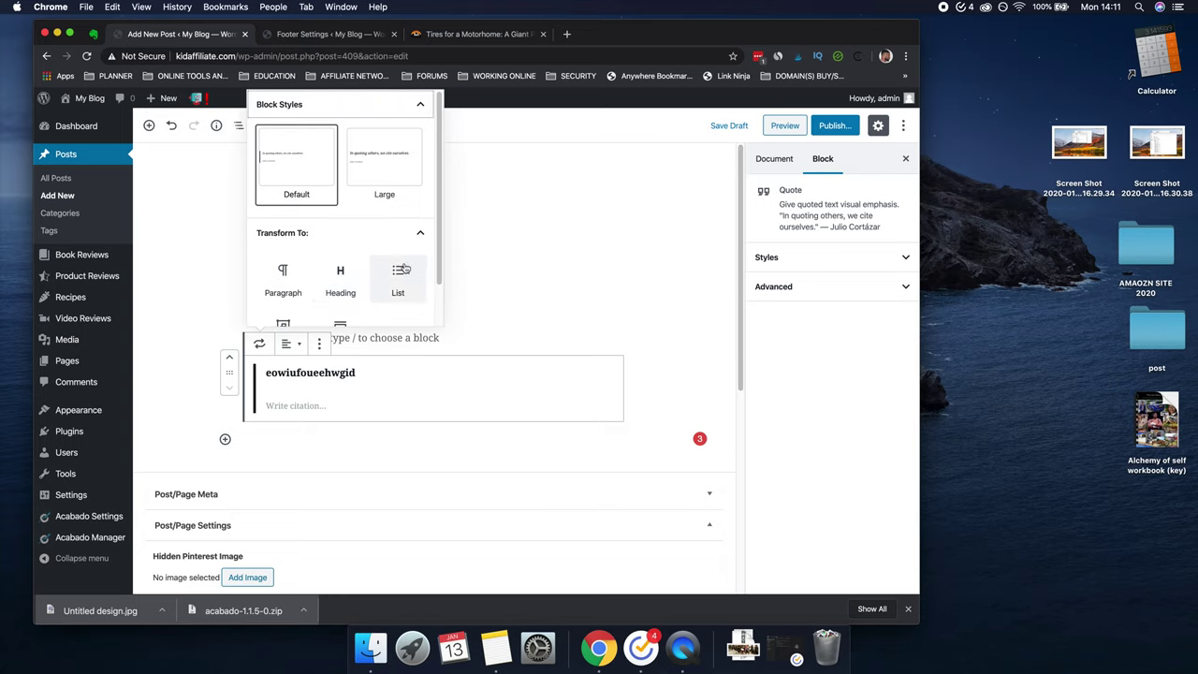
{"action": "left_click", "coordinate": [387, 406]}
{"action": "left_click", "coordinate": [439, 422]}
{"action": "left_click", "coordinate": [298, 421]}
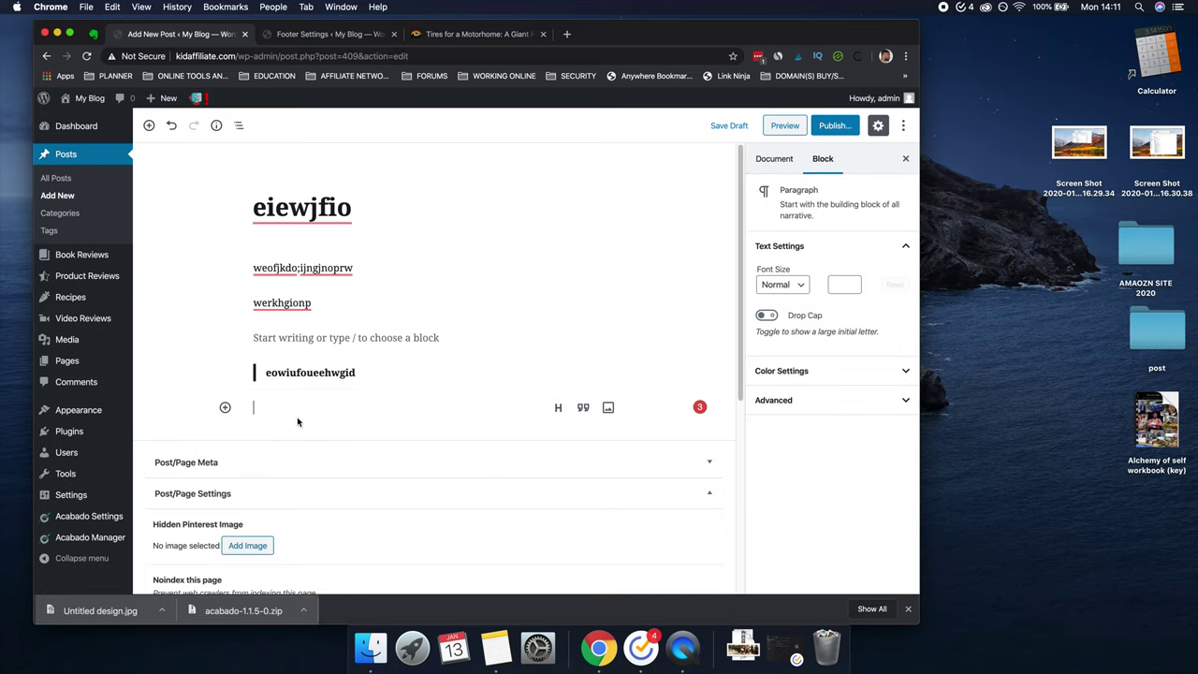
Insert an Image block from the Most Used blocks below the quote.
{"action": "left_click", "coordinate": [225, 407]}
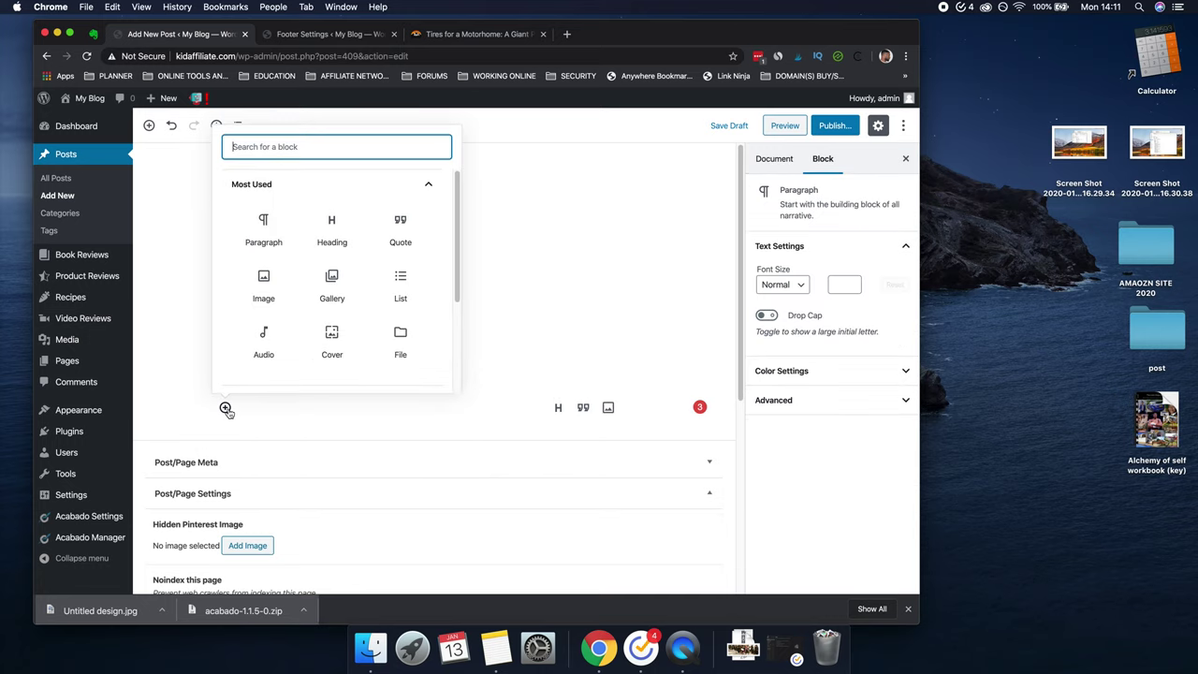
{"action": "left_click", "coordinate": [225, 407]}
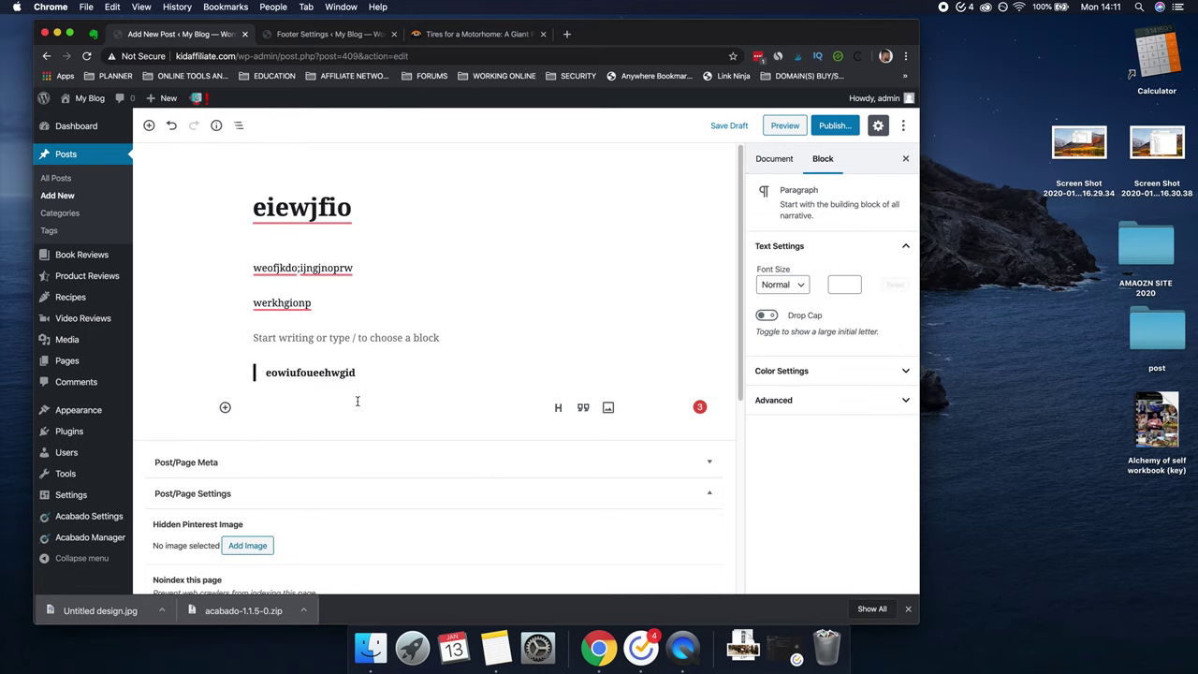
{"action": "left_click", "coordinate": [224, 407]}
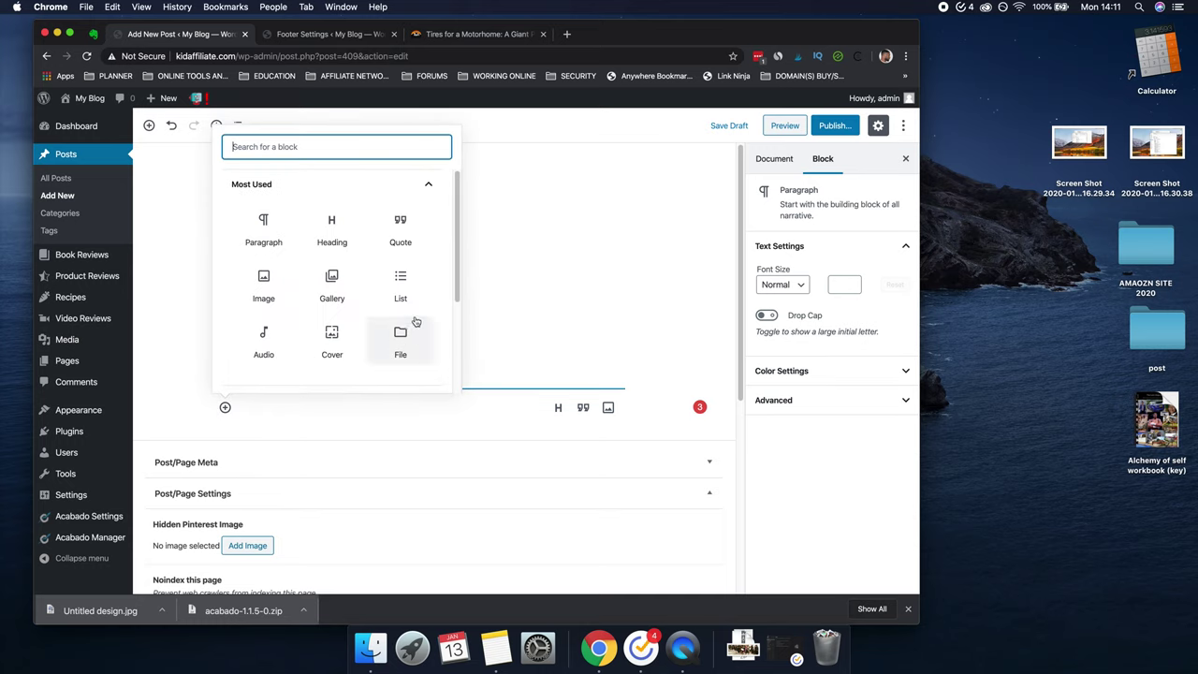
{"action": "left_click", "coordinate": [287, 284]}
{"action": "scroll", "coordinate": [398, 234], "scroll_direction": "down", "scroll_amount": 2}
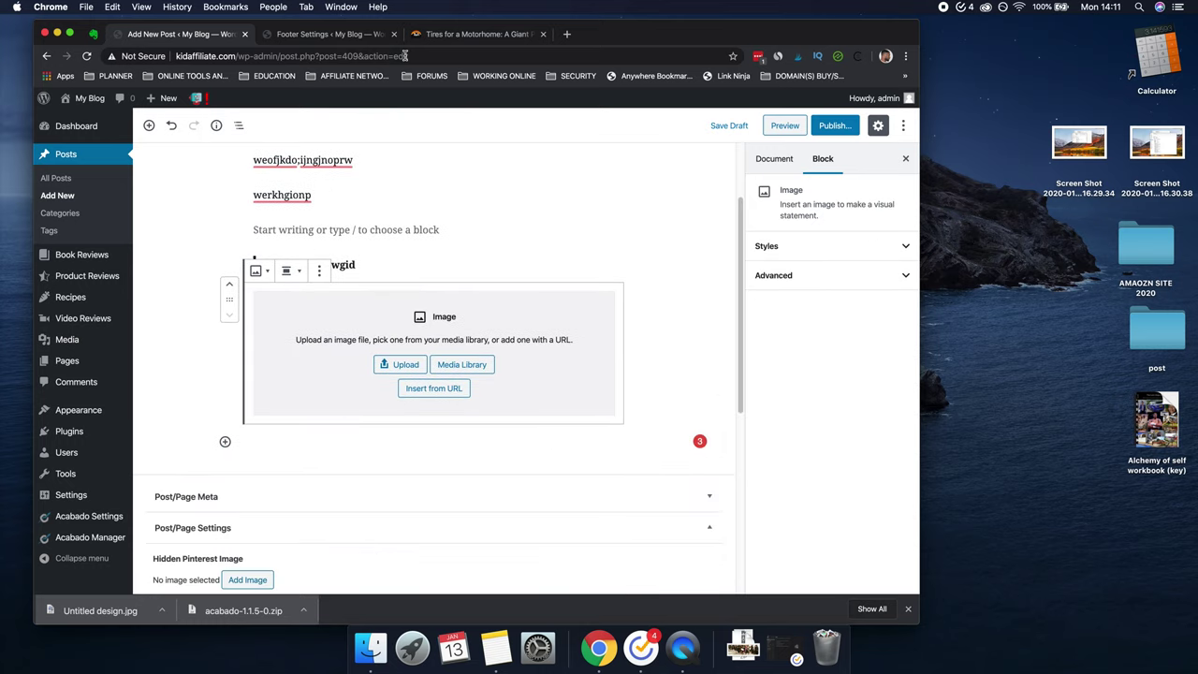
Scroll further through the motorhome tires article, then return to the draft.
{"action": "left_click", "coordinate": [471, 34]}
{"action": "scroll", "coordinate": [418, 351], "scroll_direction": "down", "scroll_amount": 15}
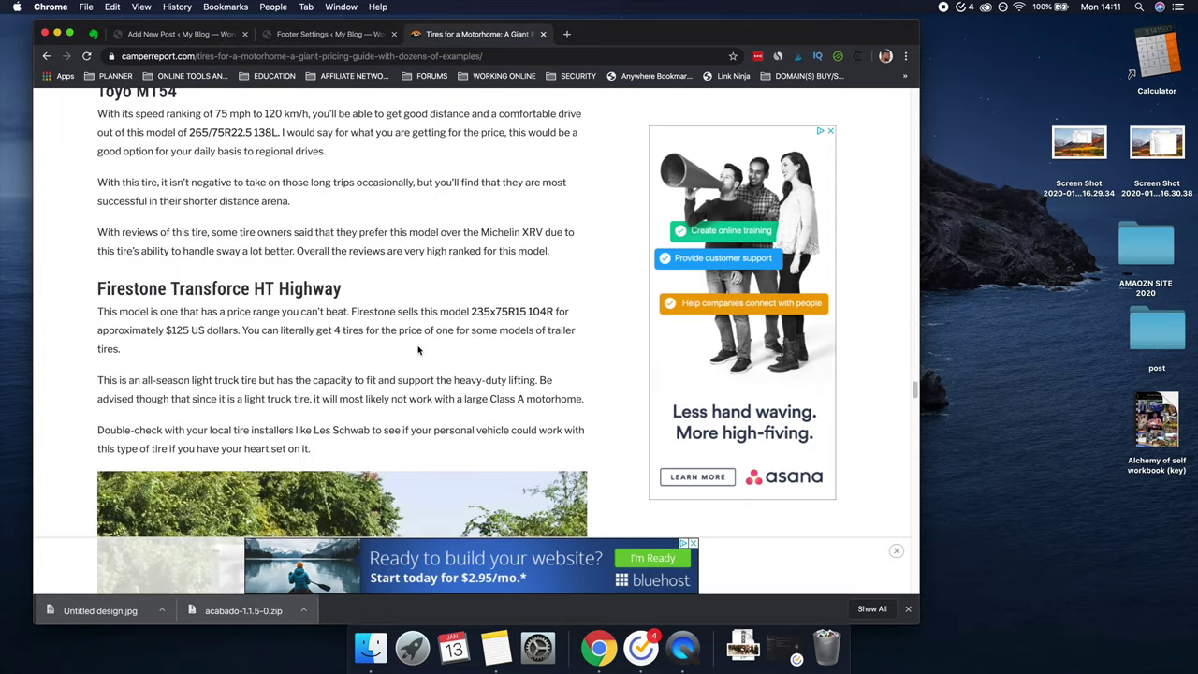
{"action": "scroll", "coordinate": [419, 350], "scroll_direction": "down", "scroll_amount": 20}
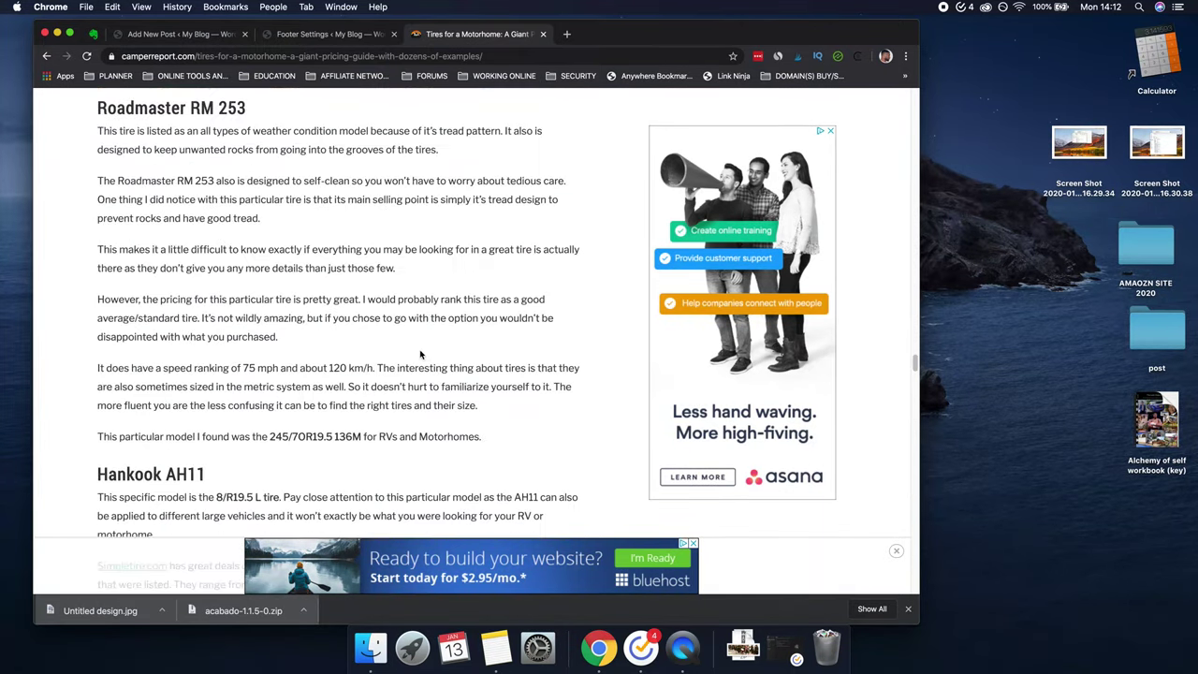
{"action": "scroll", "coordinate": [421, 354], "scroll_direction": "down", "scroll_amount": 15}
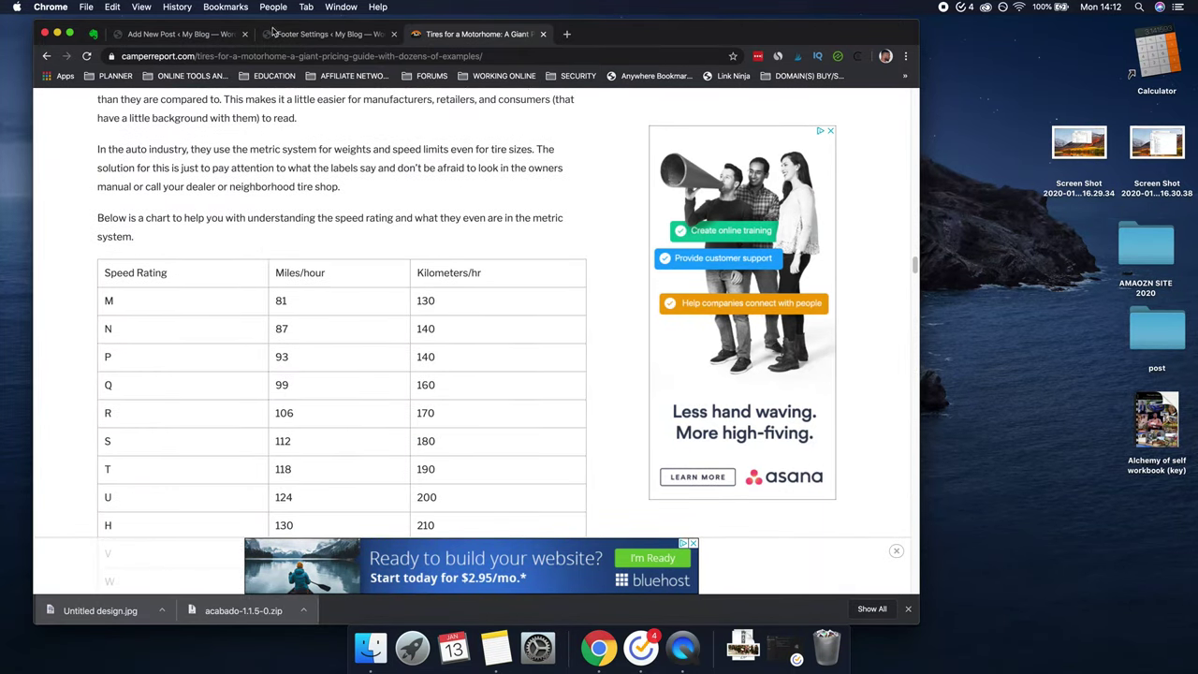
{"action": "left_click", "coordinate": [216, 33]}
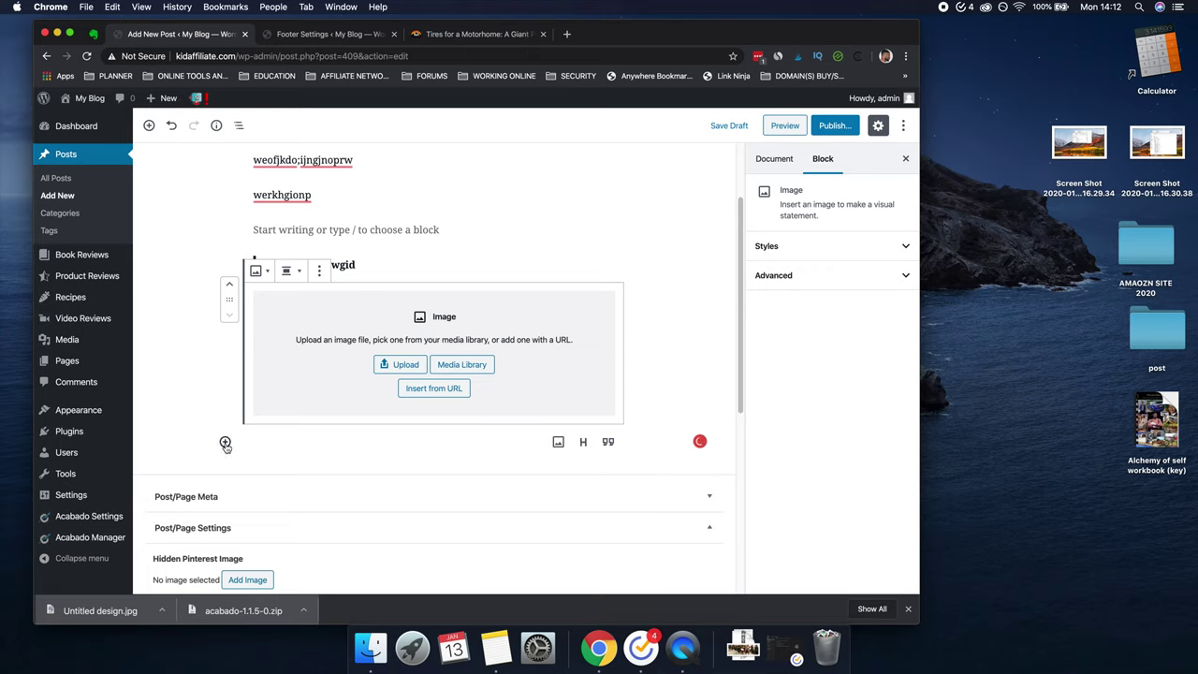
{"action": "left_click", "coordinate": [224, 441]}
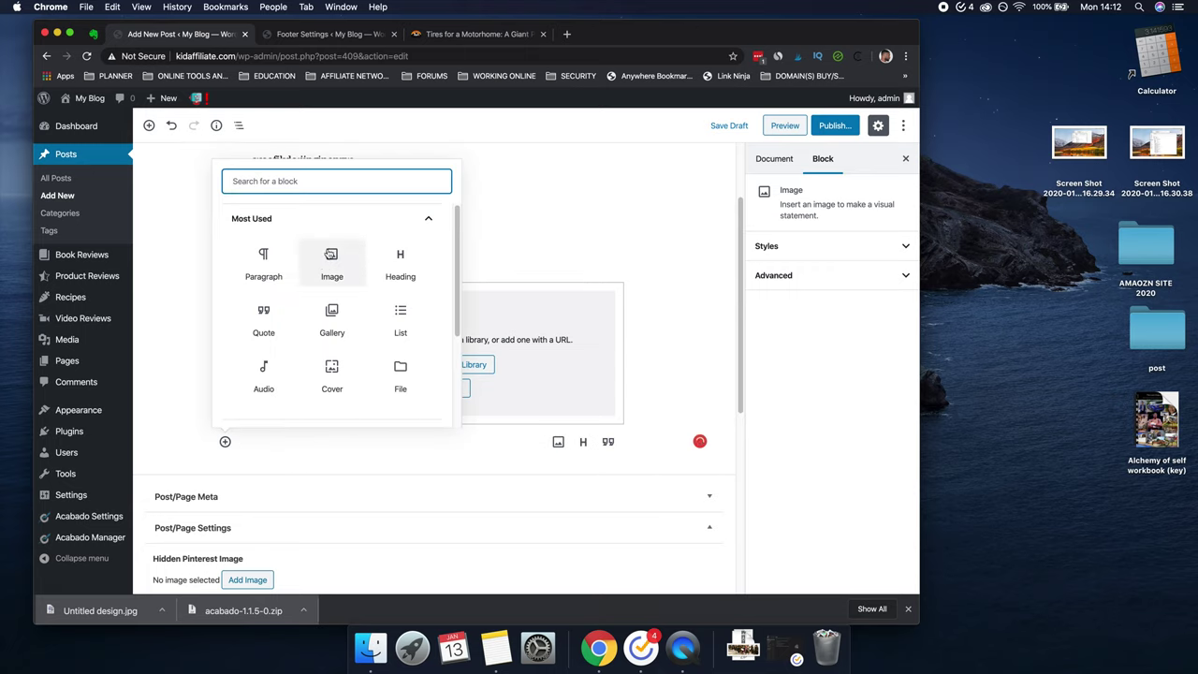
Create a 5×5 Table block from the Formatting group, setting Column Count to 5.
{"action": "scroll", "coordinate": [390, 318], "scroll_direction": "down", "scroll_amount": 3}
{"action": "left_click", "coordinate": [423, 313]}
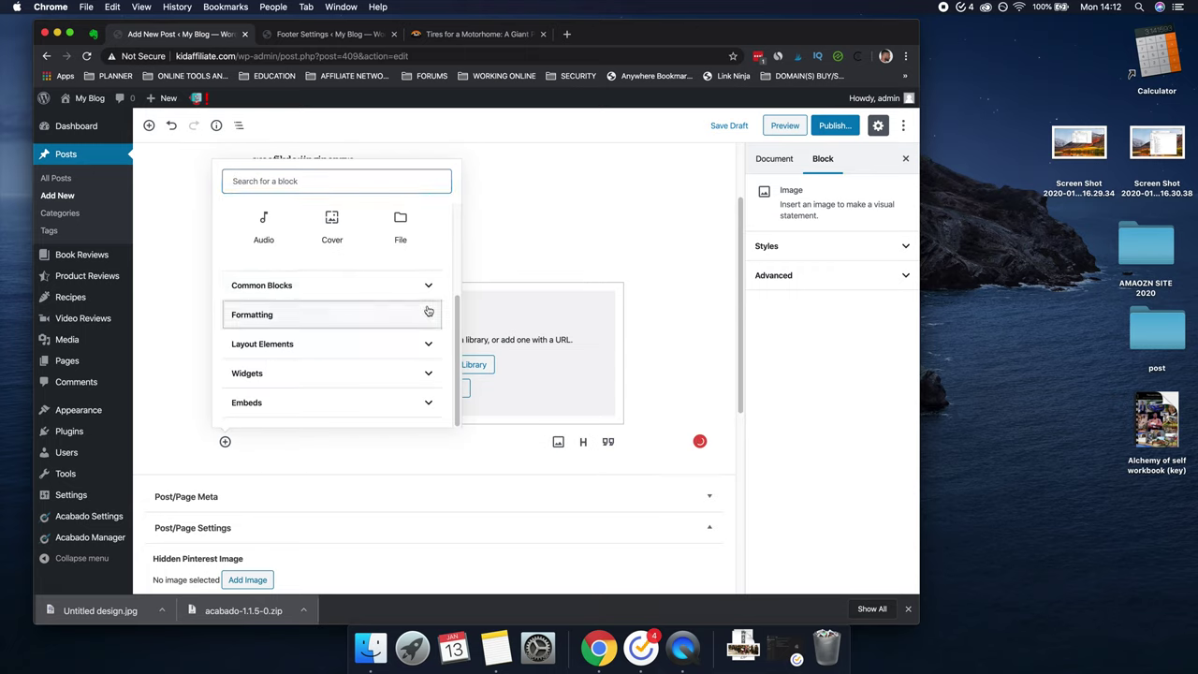
{"action": "left_click", "coordinate": [395, 319]}
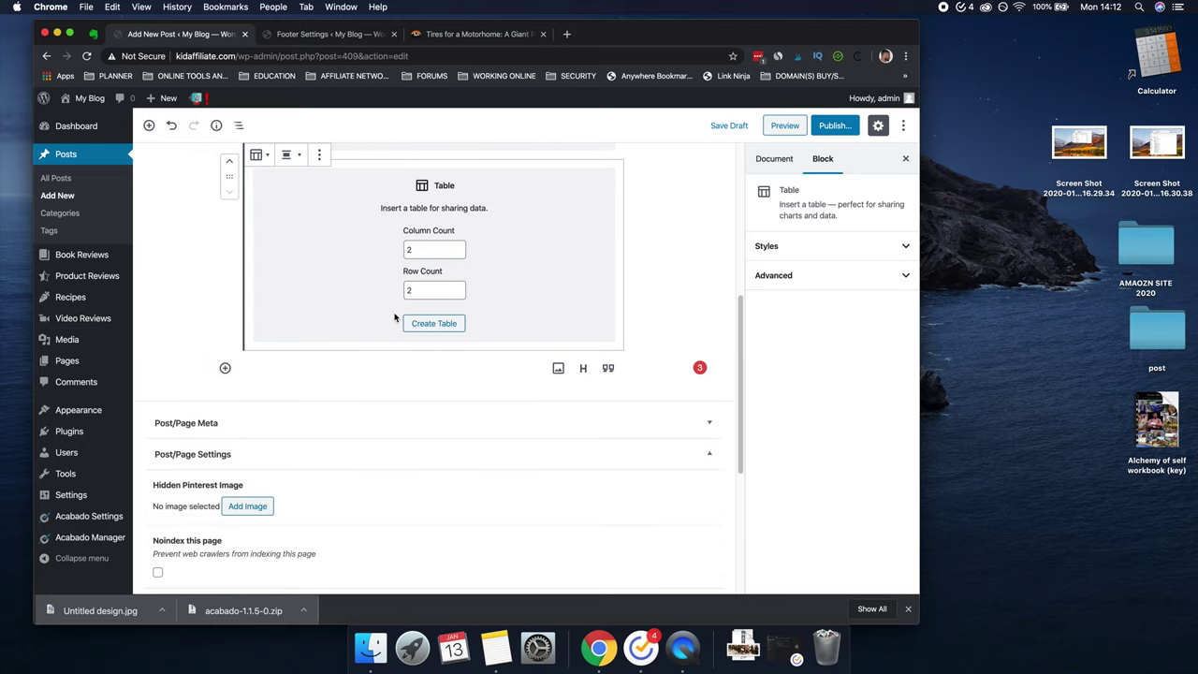
{"action": "left_click_drag", "start_coordinate": [420, 288], "coordinate": [404, 291]}
{"action": "double_click", "coordinate": [426, 255]}
{"action": "type", "text": "5"}
{"action": "left_click", "coordinate": [441, 322]}
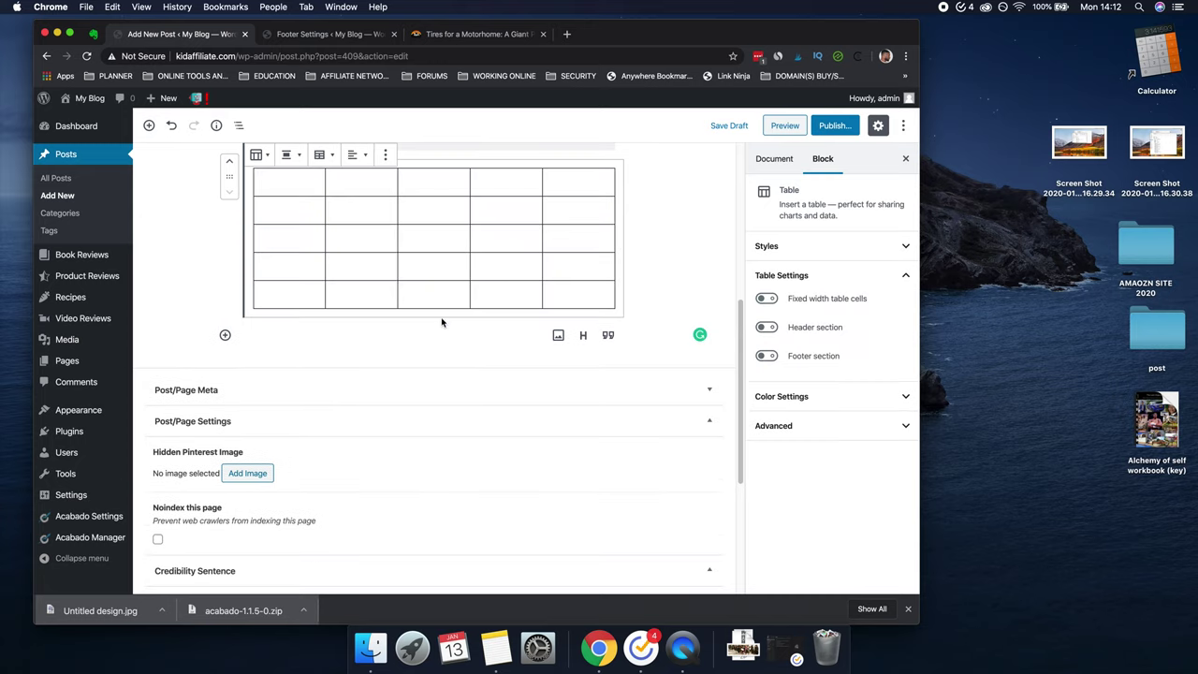
{"action": "left_click", "coordinate": [766, 130]}
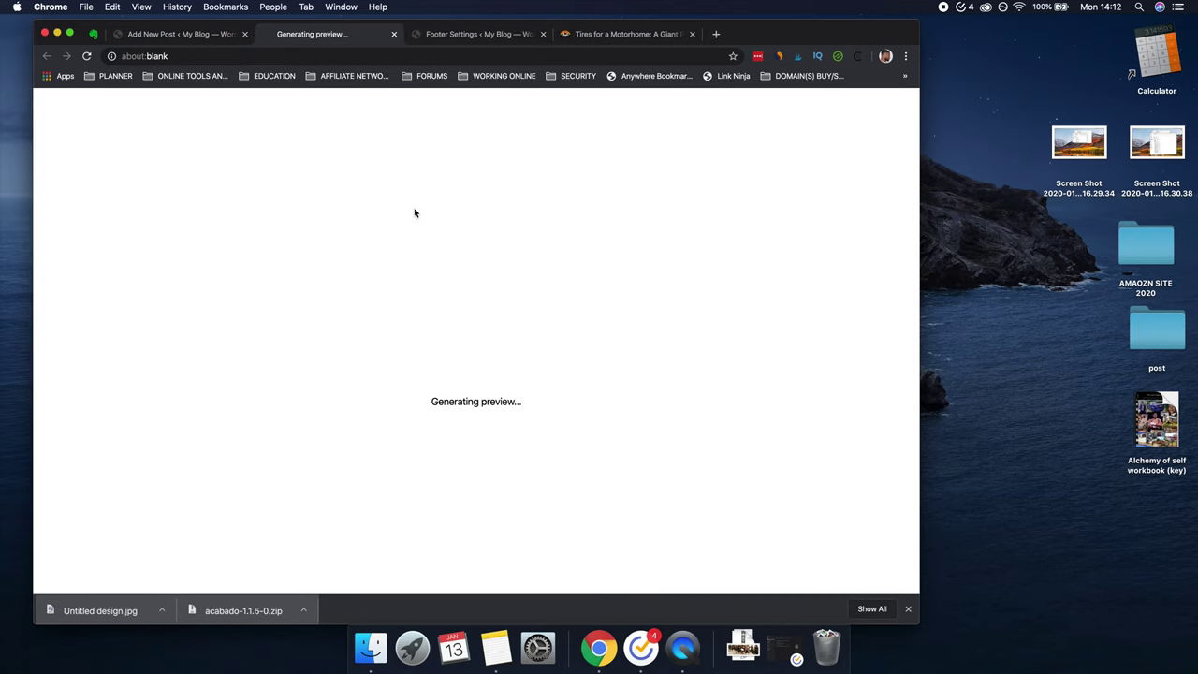
Scroll through the draft's preview tab showing paragraphs, quote and table, then return to the editor.
{"action": "left_click", "coordinate": [225, 35]}
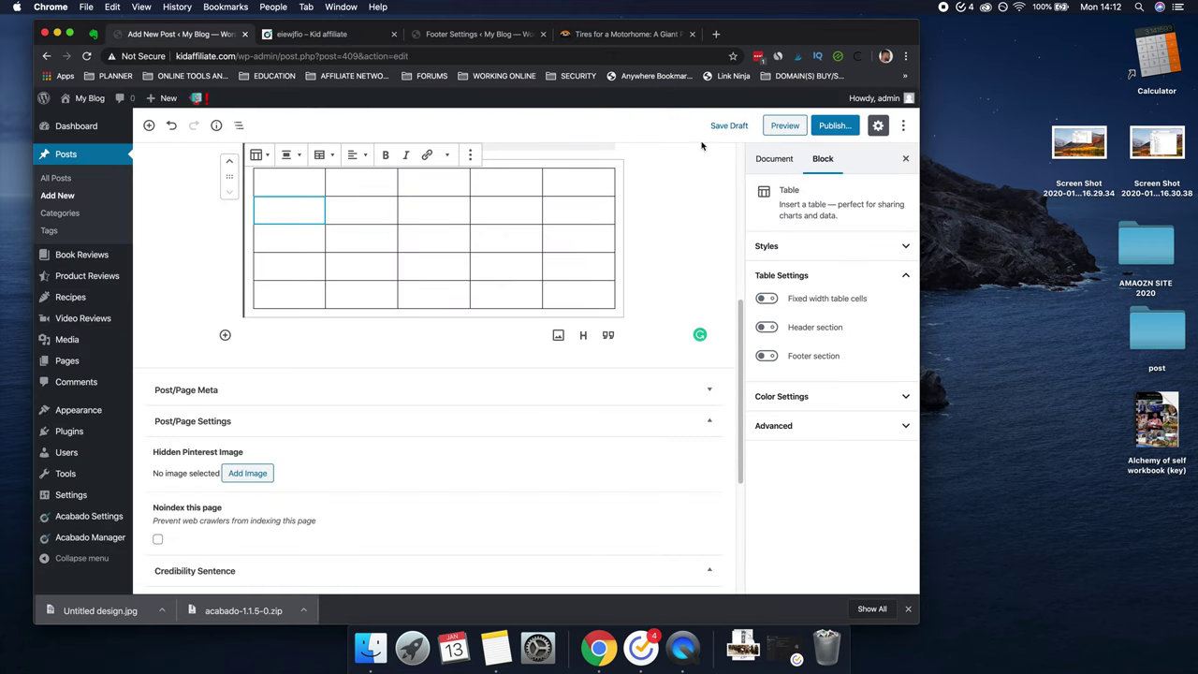
{"action": "scroll", "coordinate": [462, 315], "scroll_direction": "up", "scroll_amount": 5}
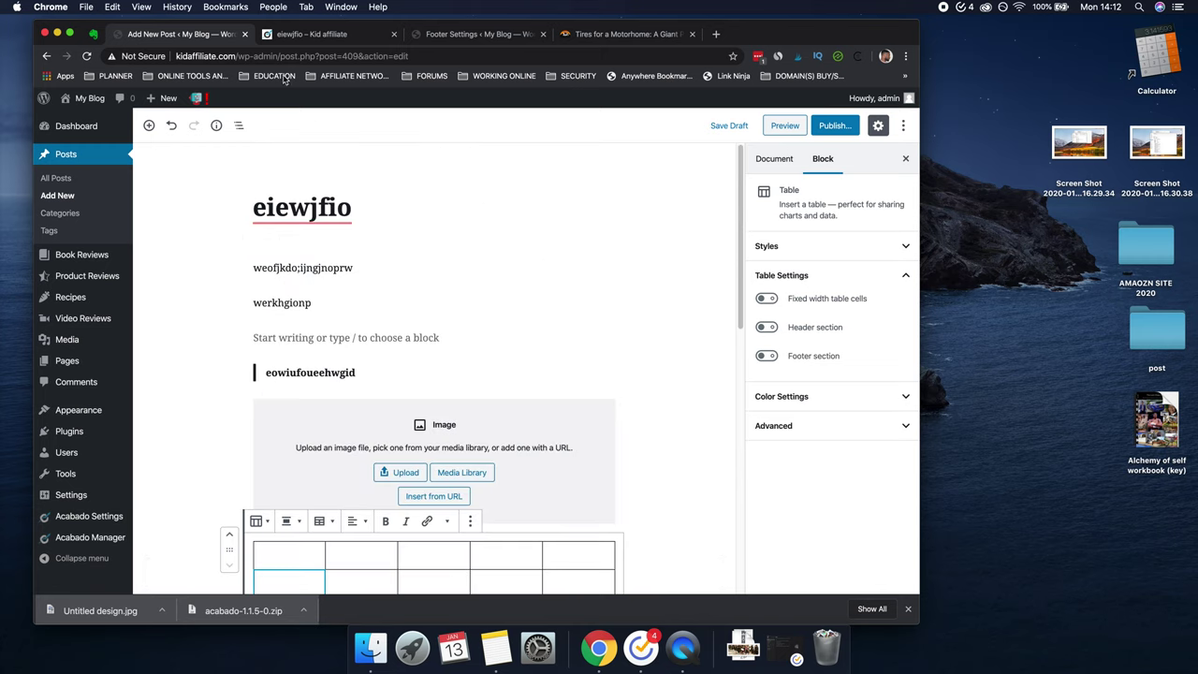
{"action": "left_click", "coordinate": [319, 35]}
{"action": "scroll", "coordinate": [468, 281], "scroll_direction": "down", "scroll_amount": 3}
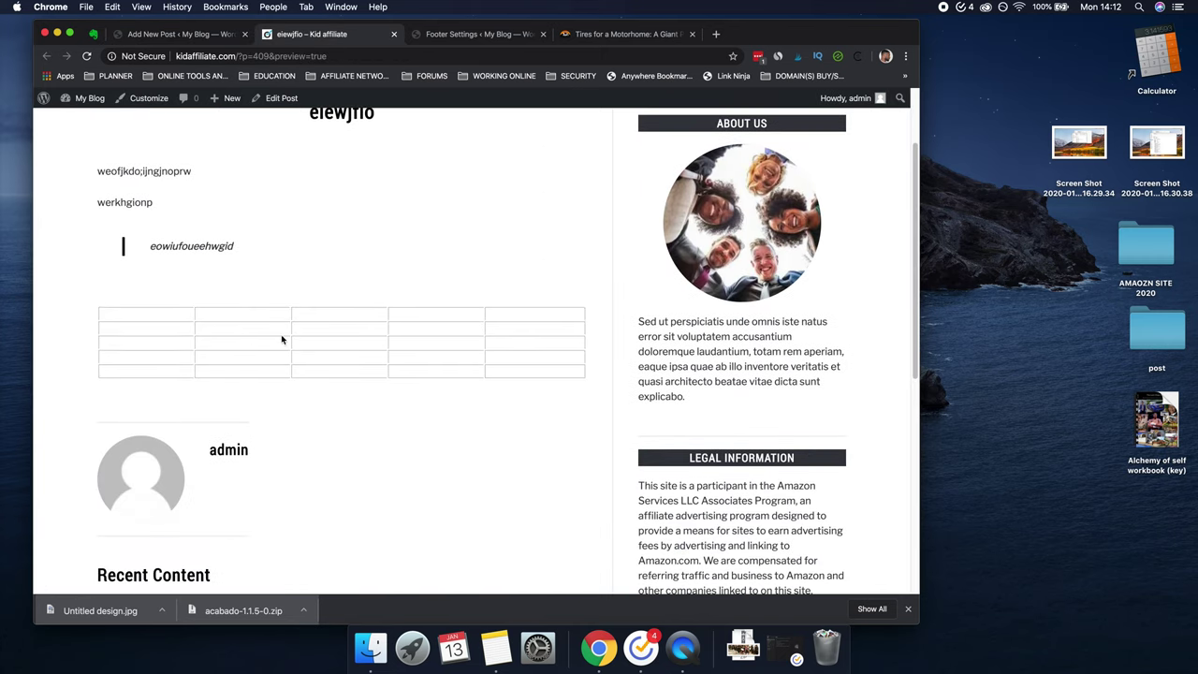
{"action": "left_click", "coordinate": [161, 35]}
{"action": "scroll", "coordinate": [329, 506], "scroll_direction": "down", "scroll_amount": 3}
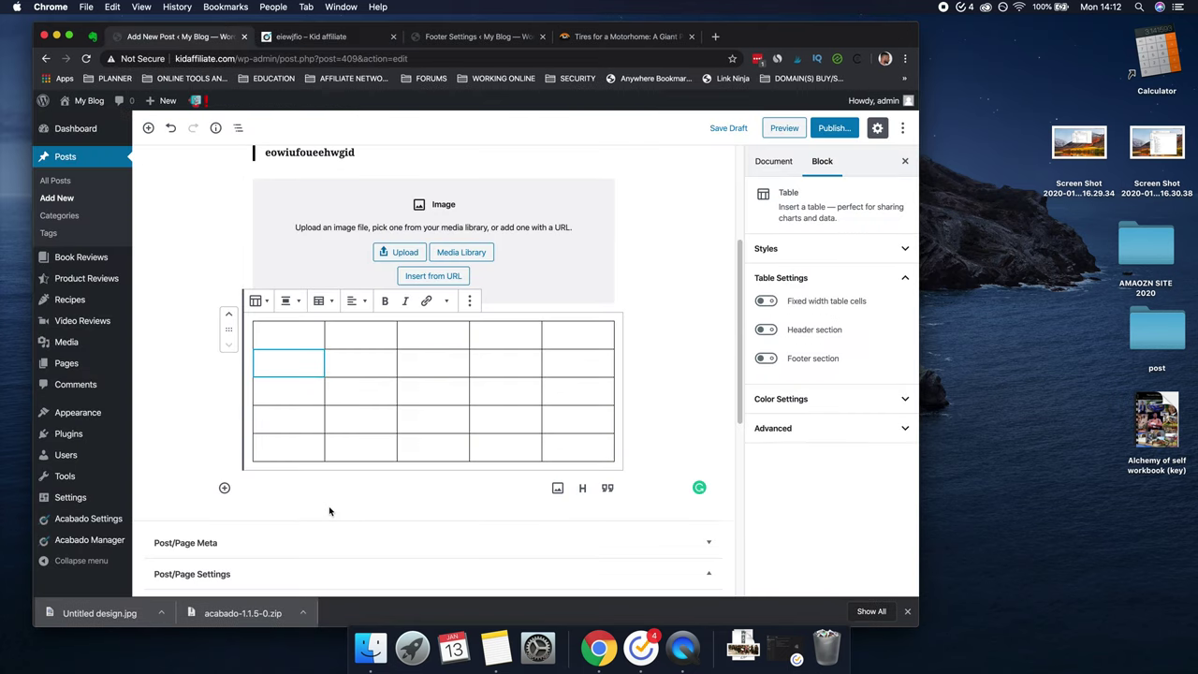
Look through the table's row/column and style options without changing anything.
{"action": "left_click", "coordinate": [323, 300]}
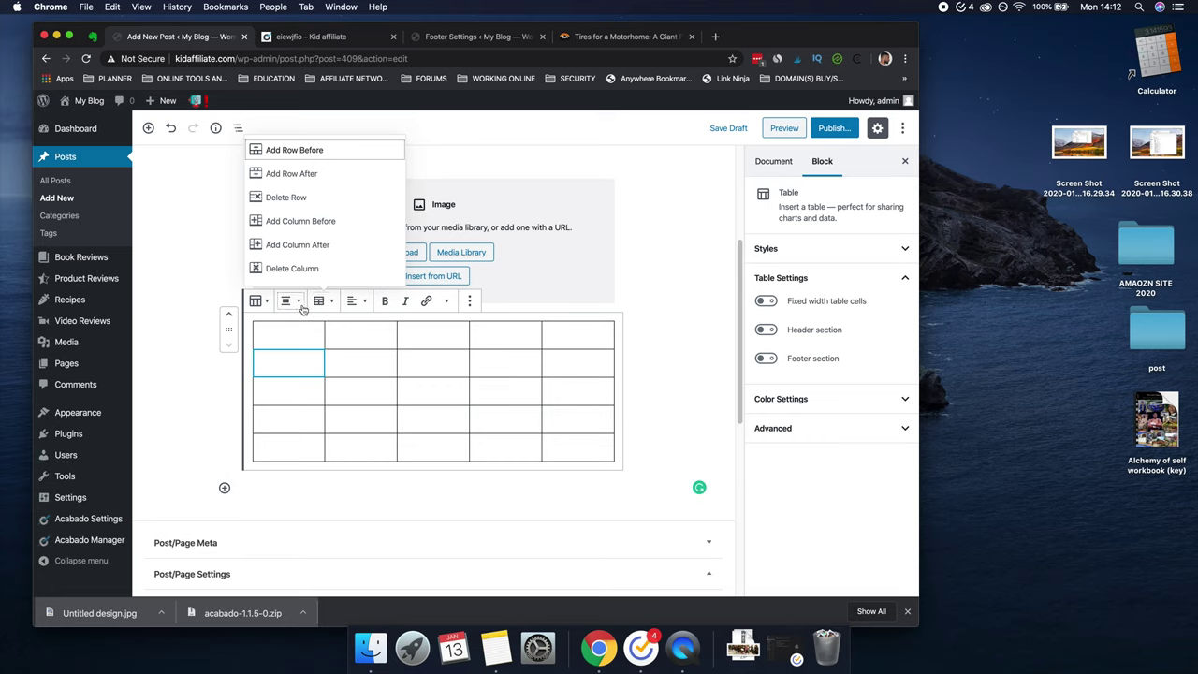
{"action": "left_click", "coordinate": [258, 301]}
{"action": "left_click", "coordinate": [258, 300]}
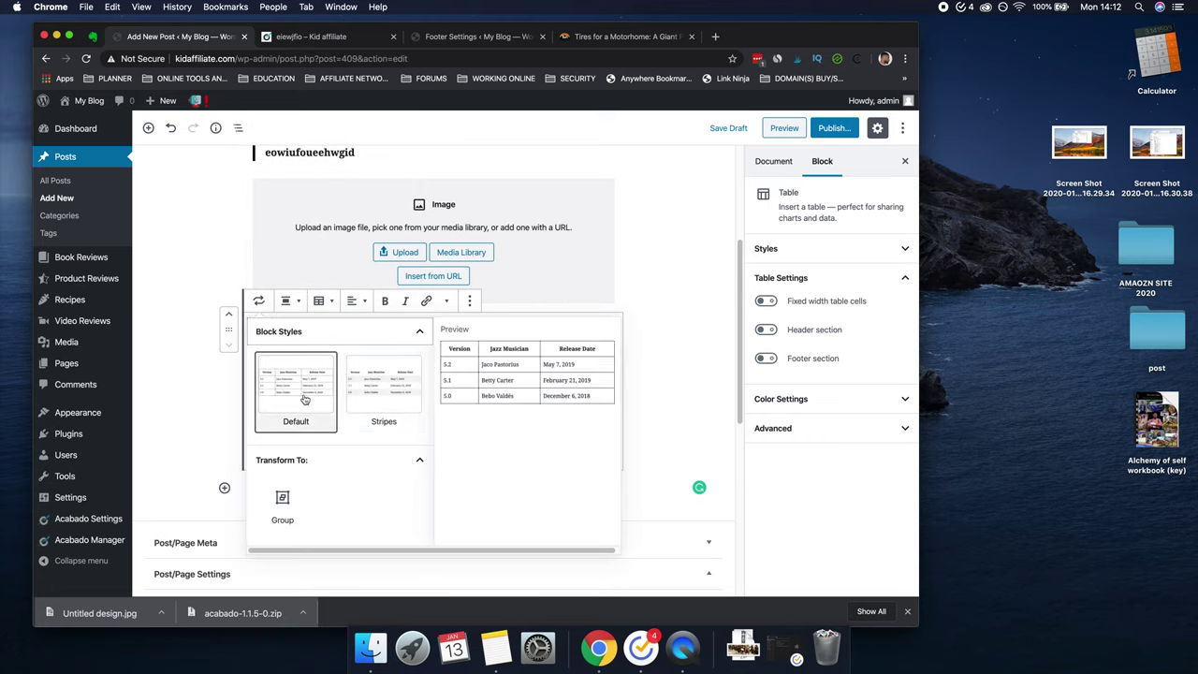
{"action": "left_click", "coordinate": [432, 372]}
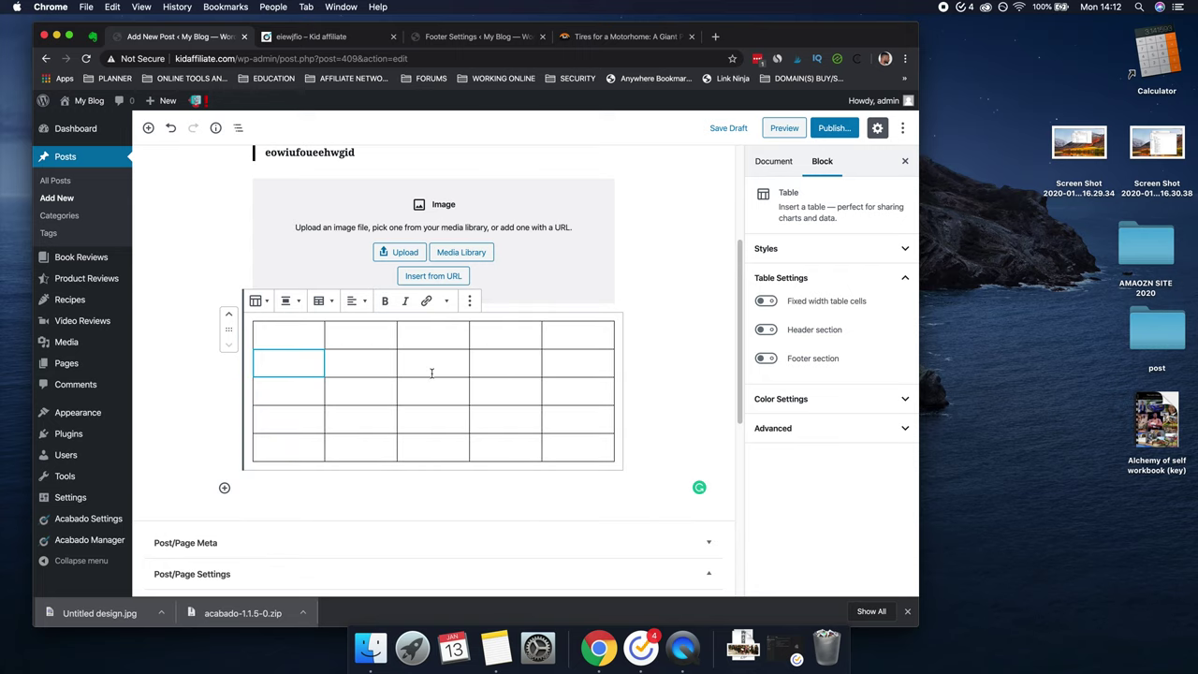
Fill three table cells with 'wefrwdf', 'ewdwgf' and 'rrgrgrg', then preview the post.
{"action": "left_click", "coordinate": [303, 335]}
{"action": "type", "text": "wefrwdf"}
{"action": "left_click", "coordinate": [394, 384]}
{"action": "type", "text": "ewdwgf"}
{"action": "left_click", "coordinate": [523, 364]}
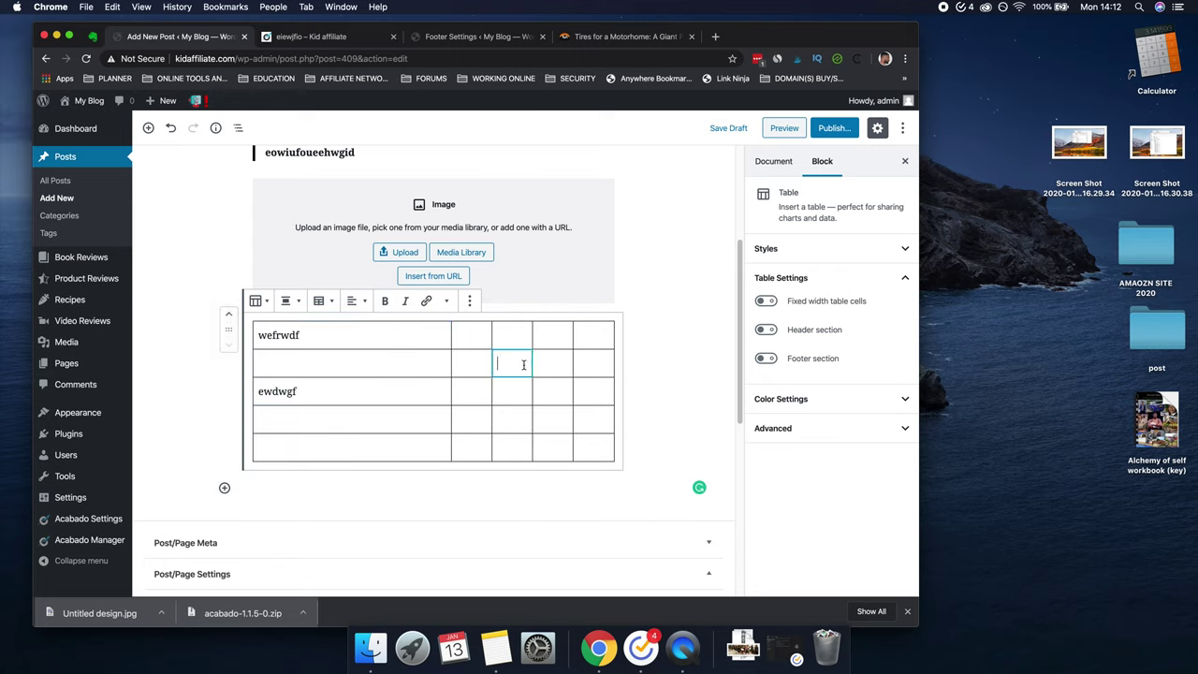
{"action": "type", "text": "rrgrgrg"}
{"action": "left_click", "coordinate": [777, 130]}
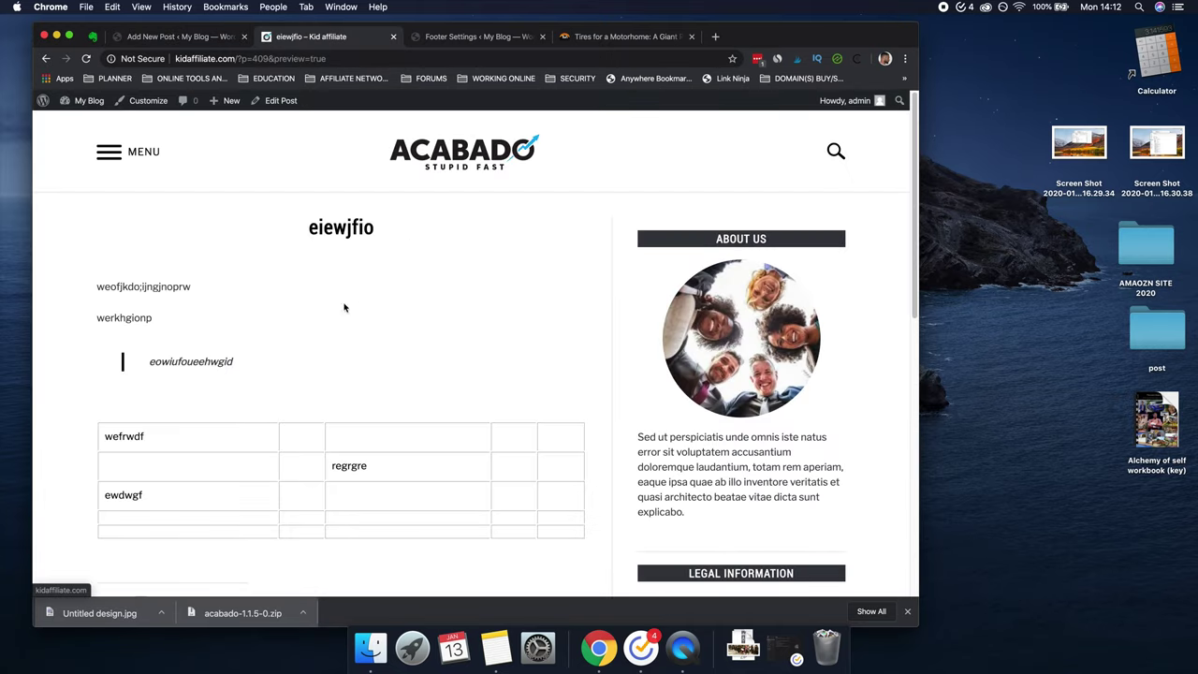
Check the preview's table and Privacy Policy footer, then return to the post editor.
{"action": "scroll", "coordinate": [341, 478], "scroll_direction": "down", "scroll_amount": 2}
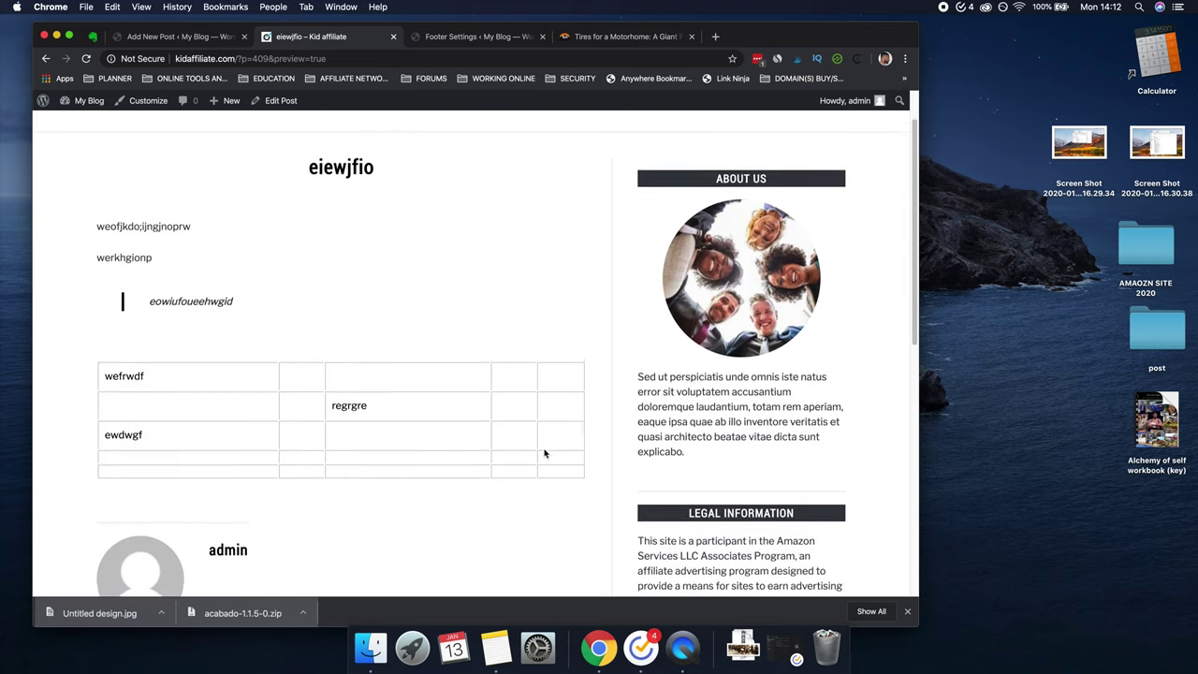
{"action": "scroll", "coordinate": [546, 453], "scroll_direction": "down", "scroll_amount": 15}
{"action": "scroll", "coordinate": [557, 367], "scroll_direction": "up", "scroll_amount": 15}
{"action": "scroll", "coordinate": [557, 367], "scroll_direction": "down", "scroll_amount": 15}
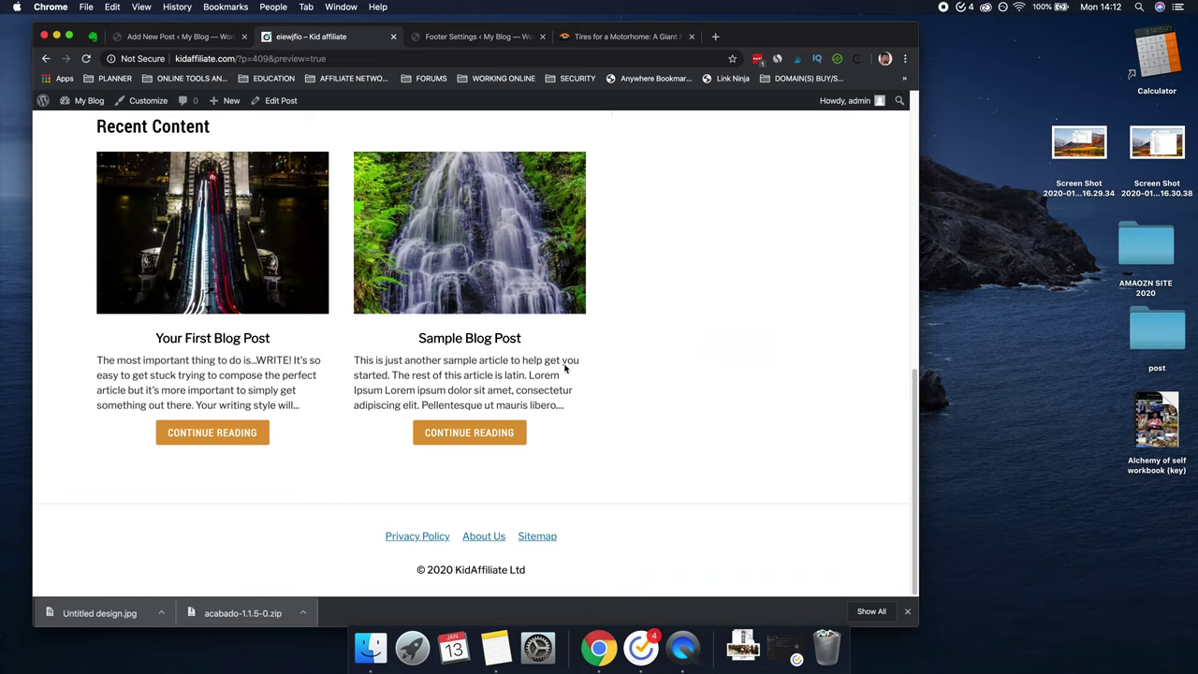
{"action": "left_click", "coordinate": [210, 36]}
{"action": "scroll", "coordinate": [395, 393], "scroll_direction": "down", "scroll_amount": 5}
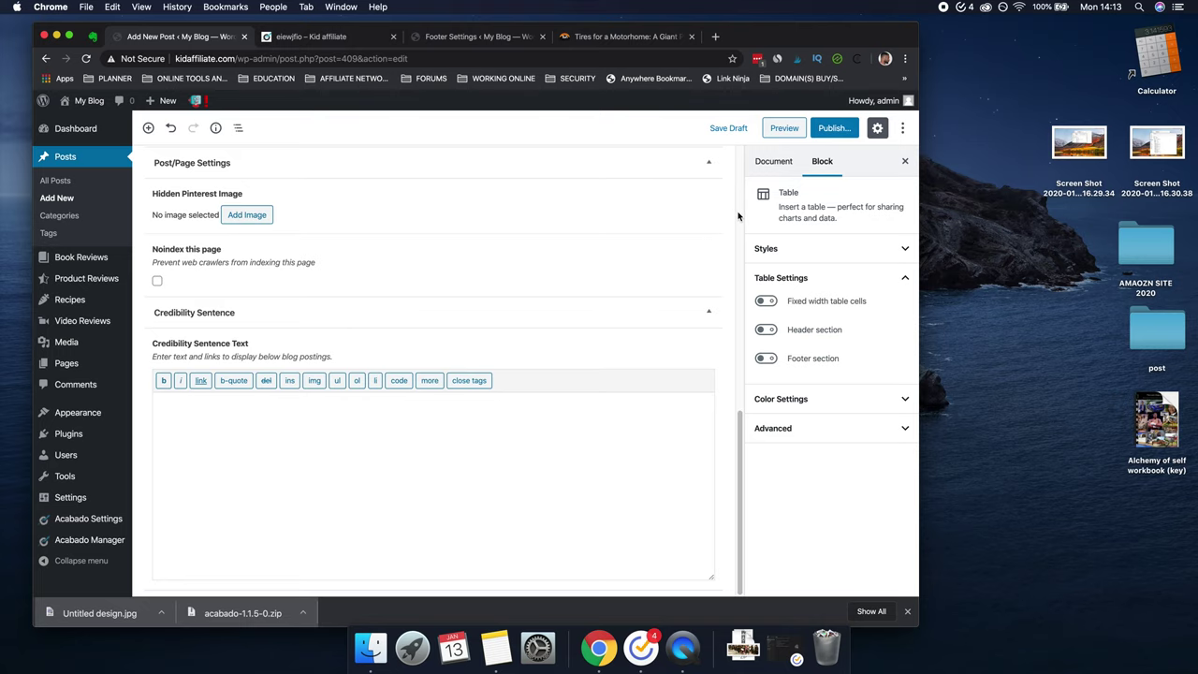
Inspect the table block's extra and row/column options, then show the post settings.
{"action": "scroll", "coordinate": [669, 426], "scroll_direction": "up", "scroll_amount": 1}
{"action": "scroll", "coordinate": [669, 426], "scroll_direction": "up", "scroll_amount": 10}
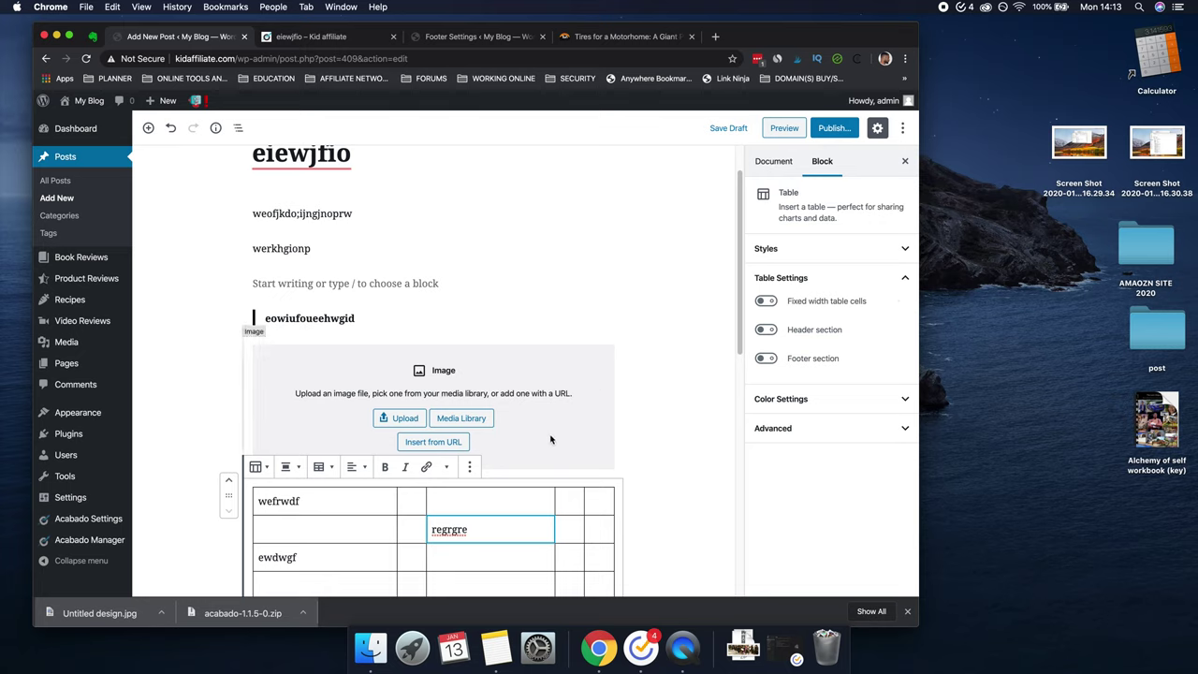
{"action": "left_click", "coordinate": [469, 466]}
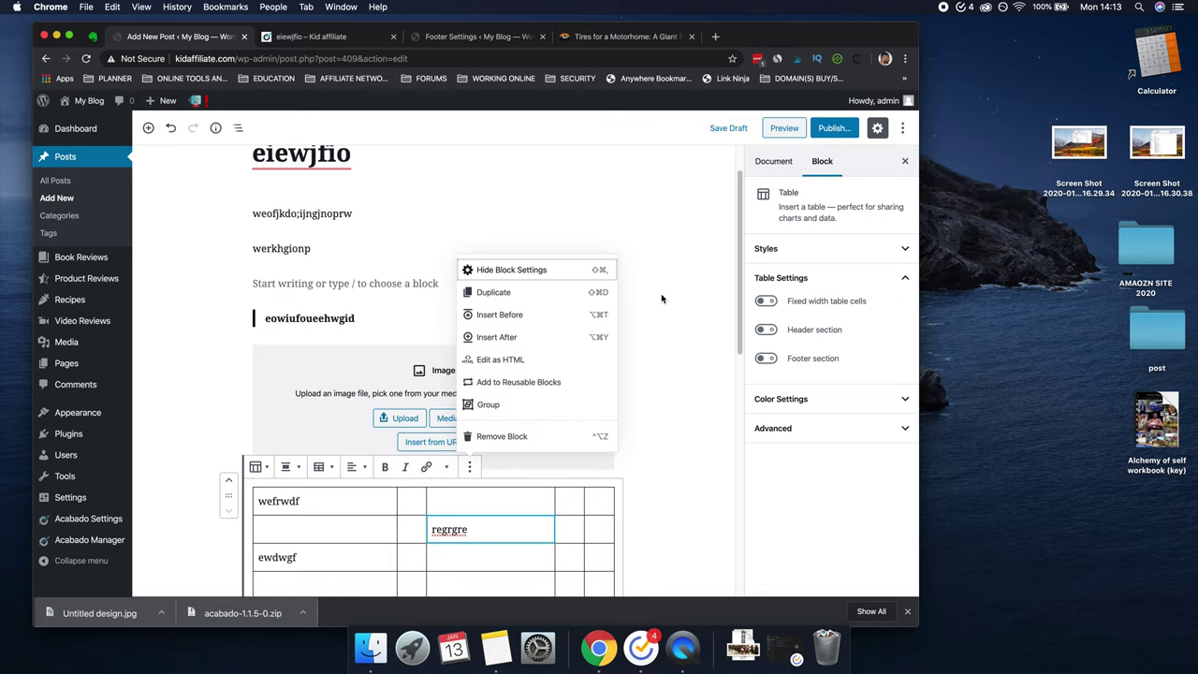
{"action": "left_click", "coordinate": [318, 467]}
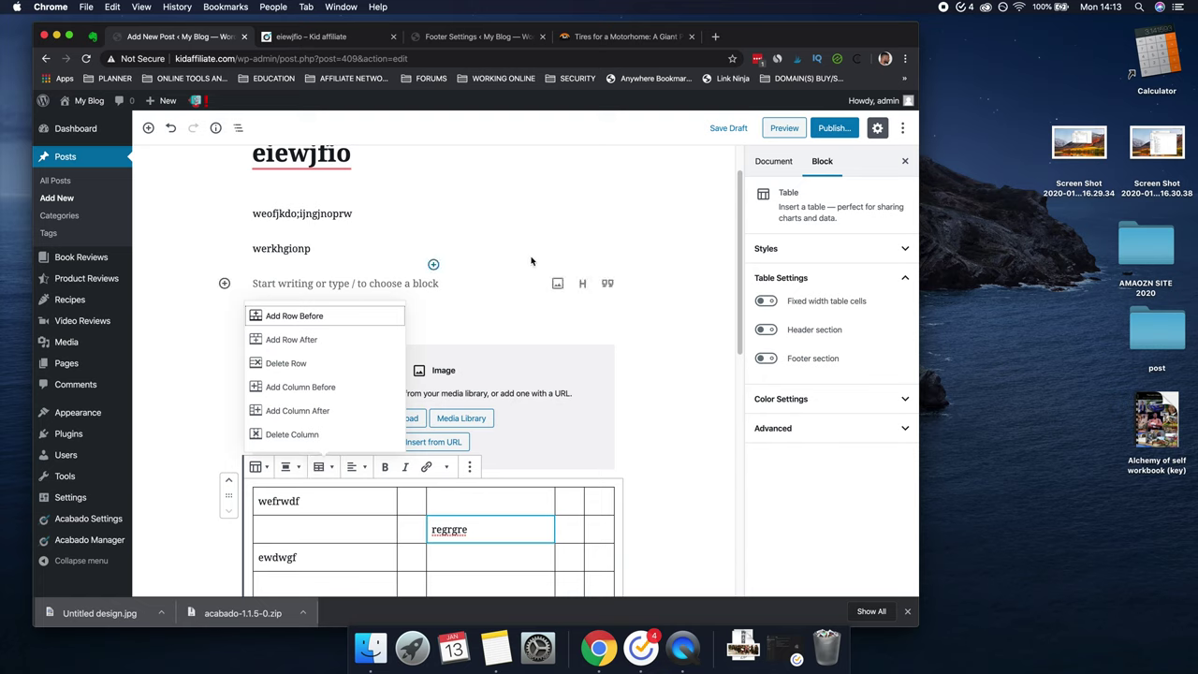
{"action": "left_click", "coordinate": [682, 266]}
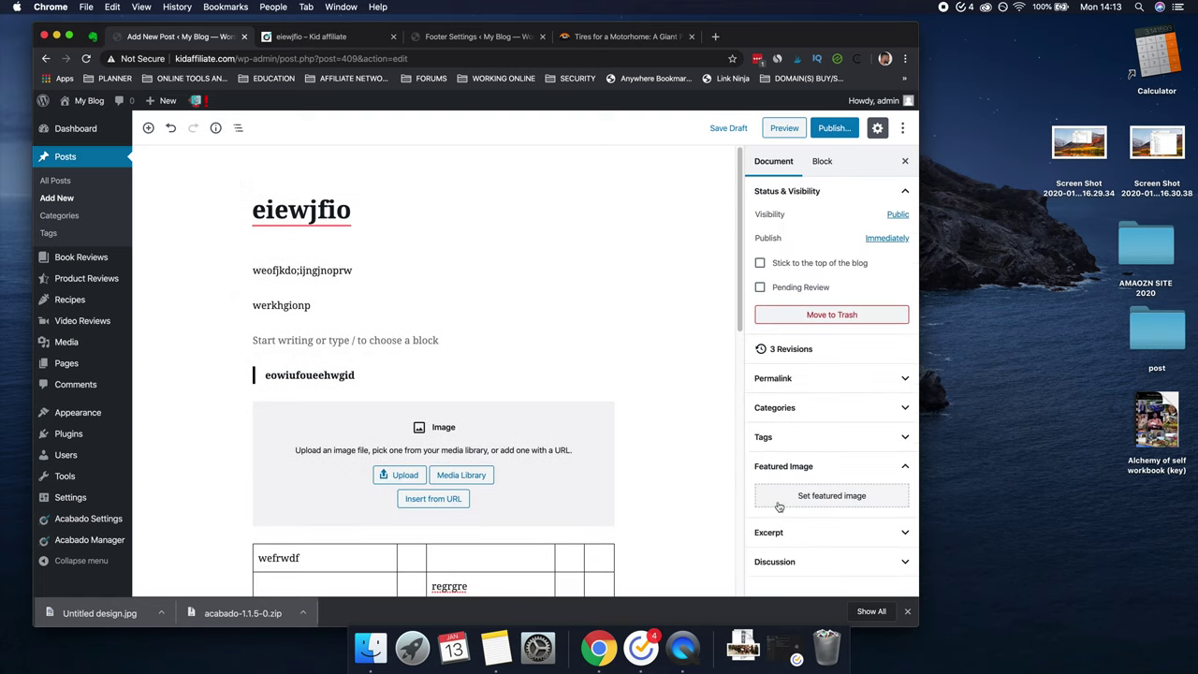
Allow comments and disable pingbacks and trackbacks in Discussion, then view the preview.
{"action": "left_click", "coordinate": [815, 562]}
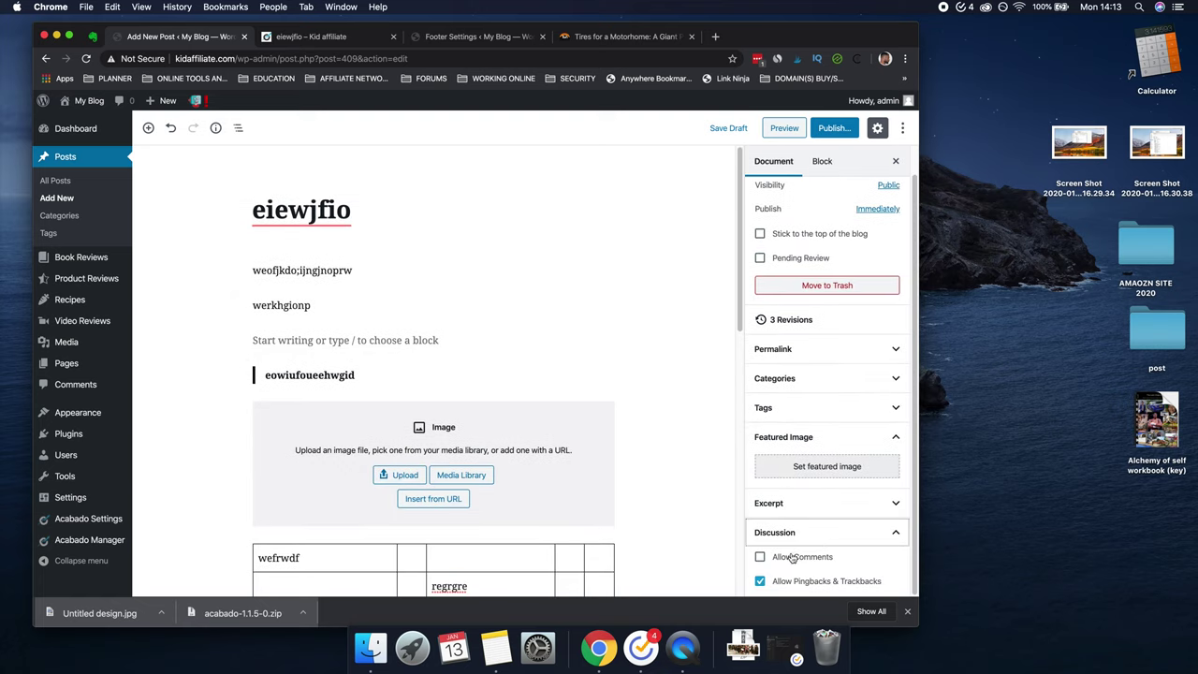
{"action": "left_click", "coordinate": [759, 581]}
{"action": "left_click", "coordinate": [759, 556]}
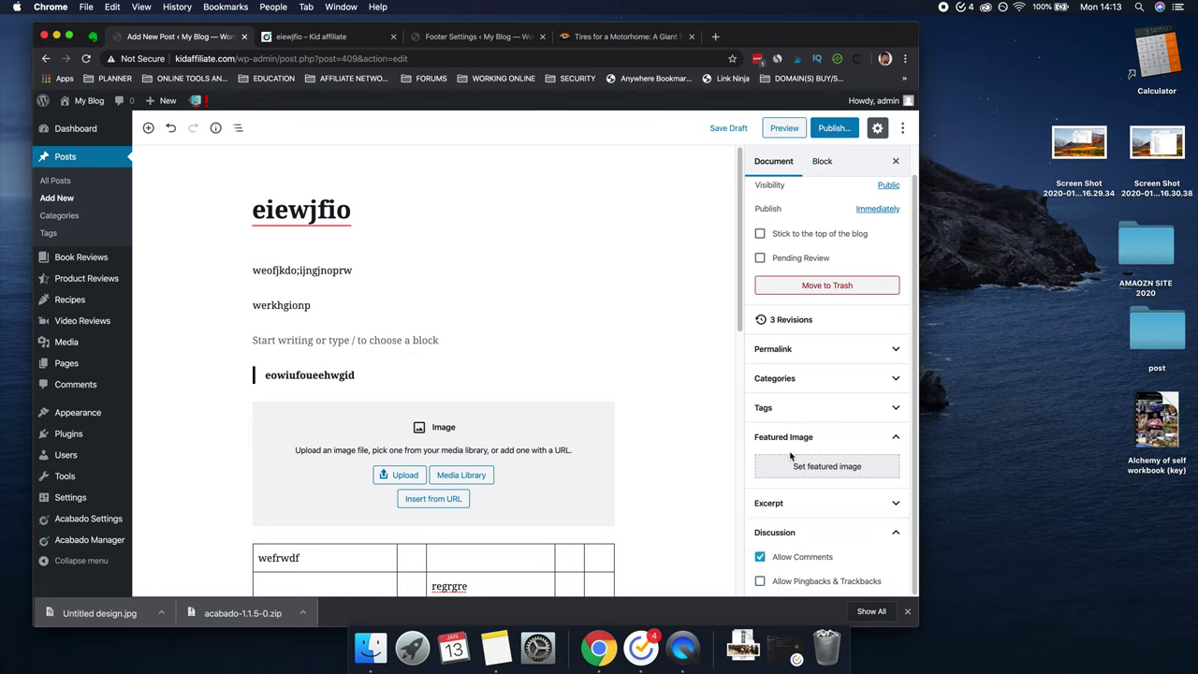
{"action": "left_click", "coordinate": [807, 503]}
{"action": "left_click", "coordinate": [808, 503]}
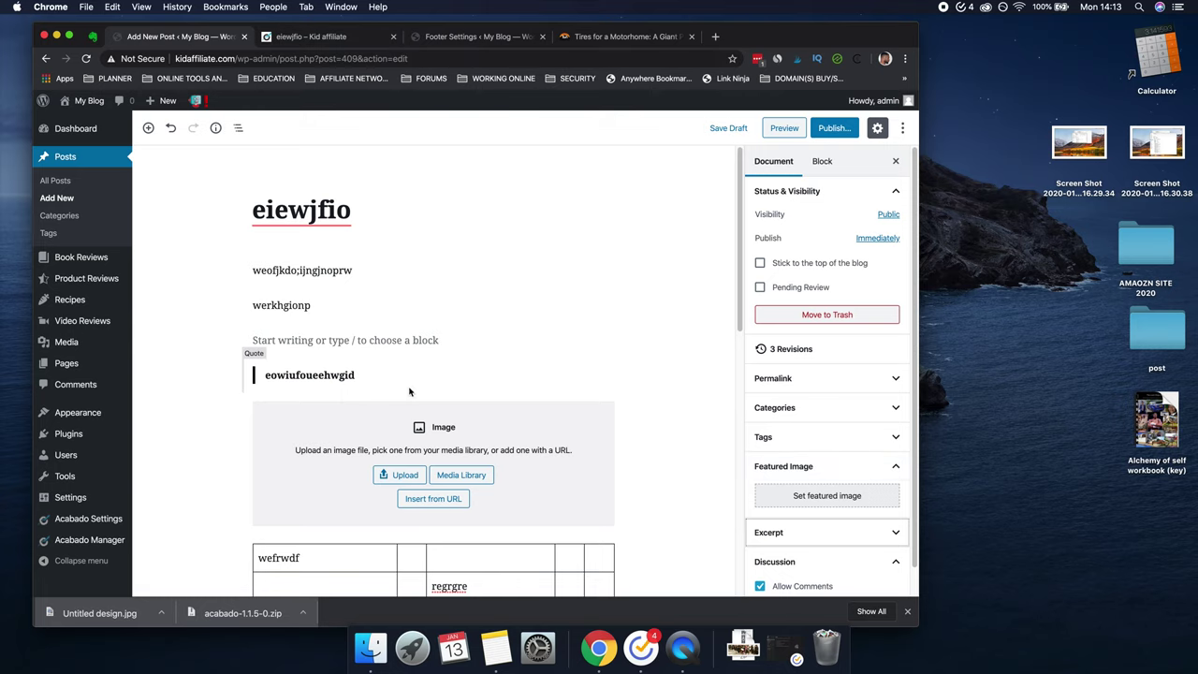
{"action": "left_click", "coordinate": [315, 36]}
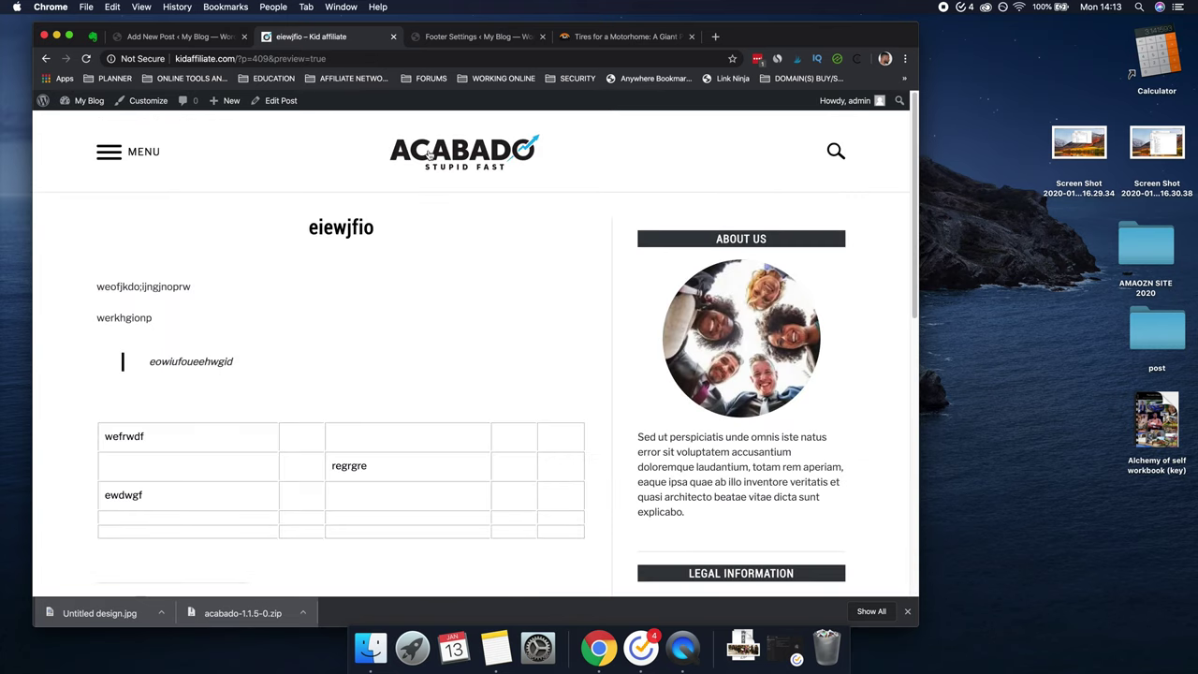
Go to the Acabado homepage via the logo and browse its sections and footer.
{"action": "left_click", "coordinate": [429, 153]}
{"action": "scroll", "coordinate": [390, 419], "scroll_direction": "down", "scroll_amount": 3}
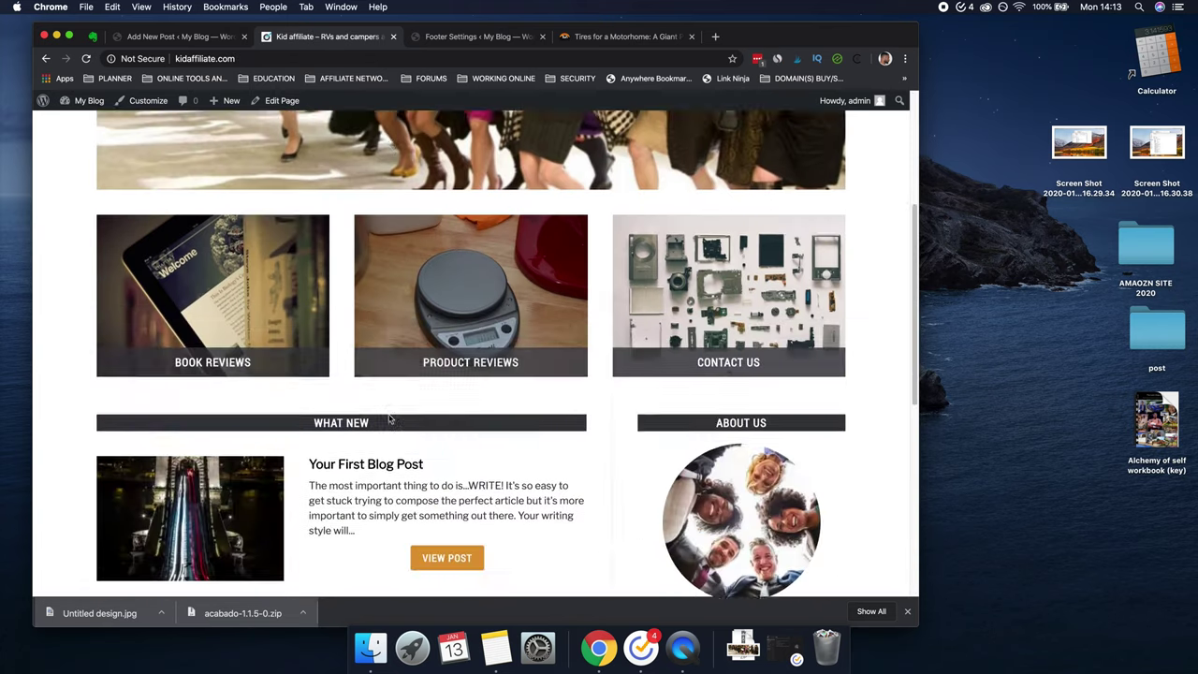
{"action": "scroll", "coordinate": [390, 419], "scroll_direction": "down", "scroll_amount": 10}
{"action": "scroll", "coordinate": [375, 430], "scroll_direction": "up", "scroll_amount": 15}
{"action": "scroll", "coordinate": [375, 430], "scroll_direction": "down", "scroll_amount": 5}
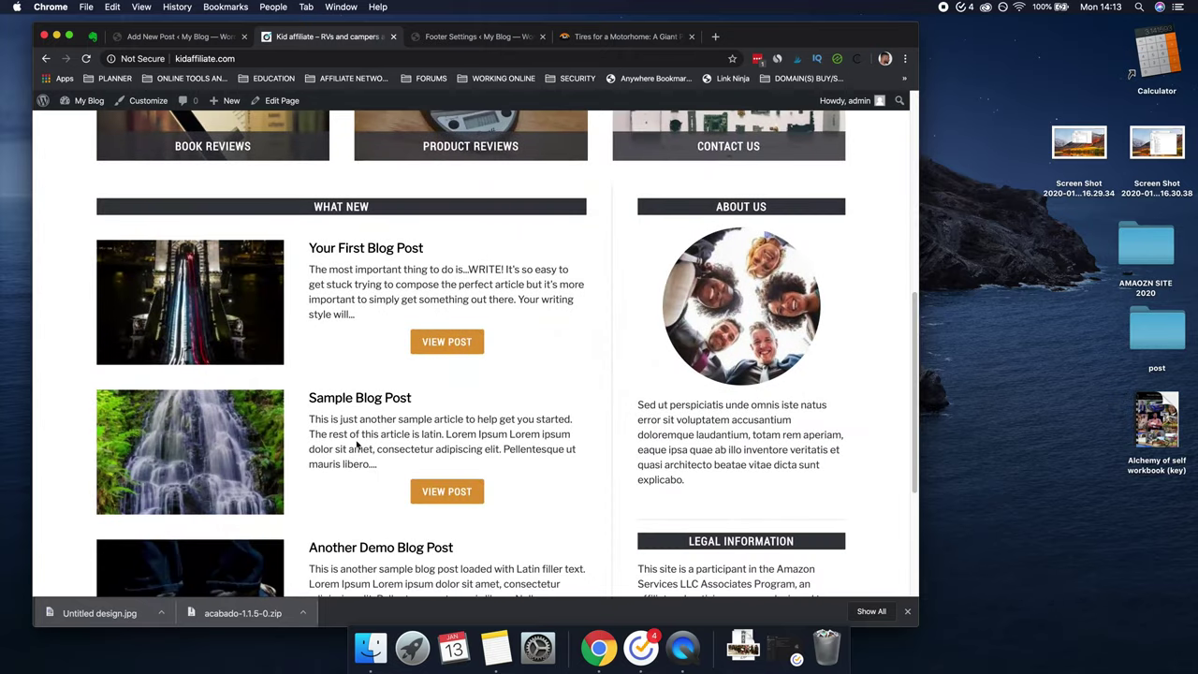
{"action": "scroll", "coordinate": [357, 445], "scroll_direction": "down", "scroll_amount": 3}
{"action": "scroll", "coordinate": [356, 443], "scroll_direction": "up", "scroll_amount": 7}
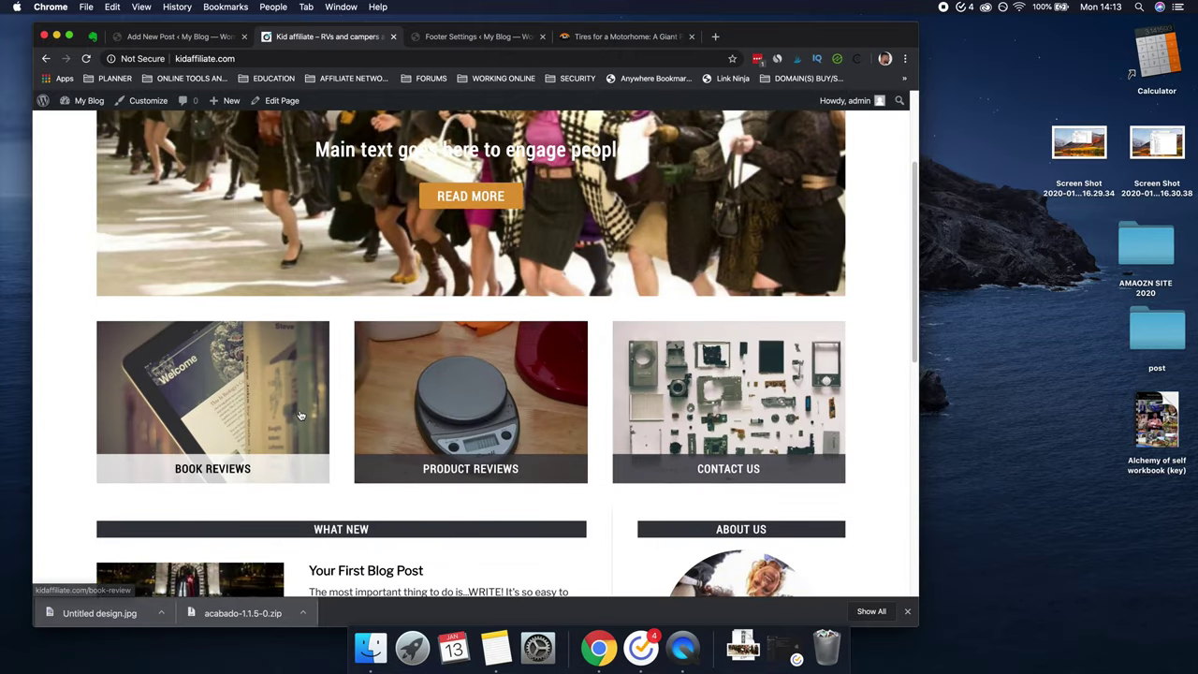
{"action": "scroll", "coordinate": [299, 414], "scroll_direction": "down", "scroll_amount": 5}
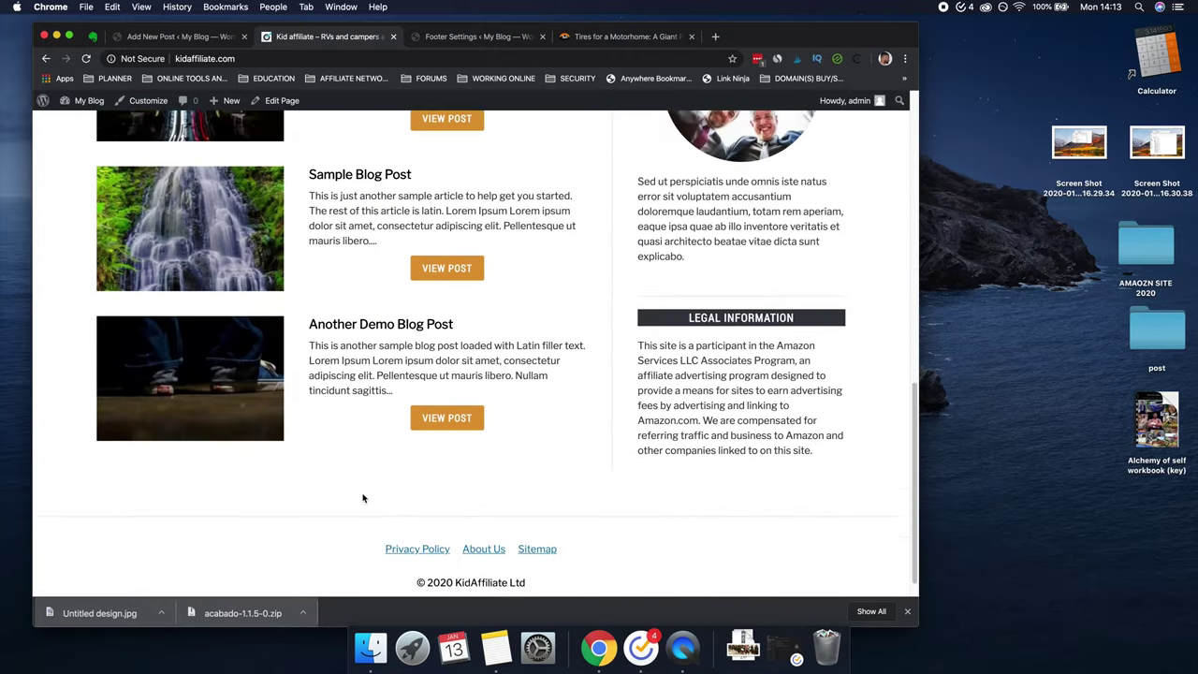
{"action": "scroll", "coordinate": [335, 419], "scroll_direction": "up", "scroll_amount": 10}
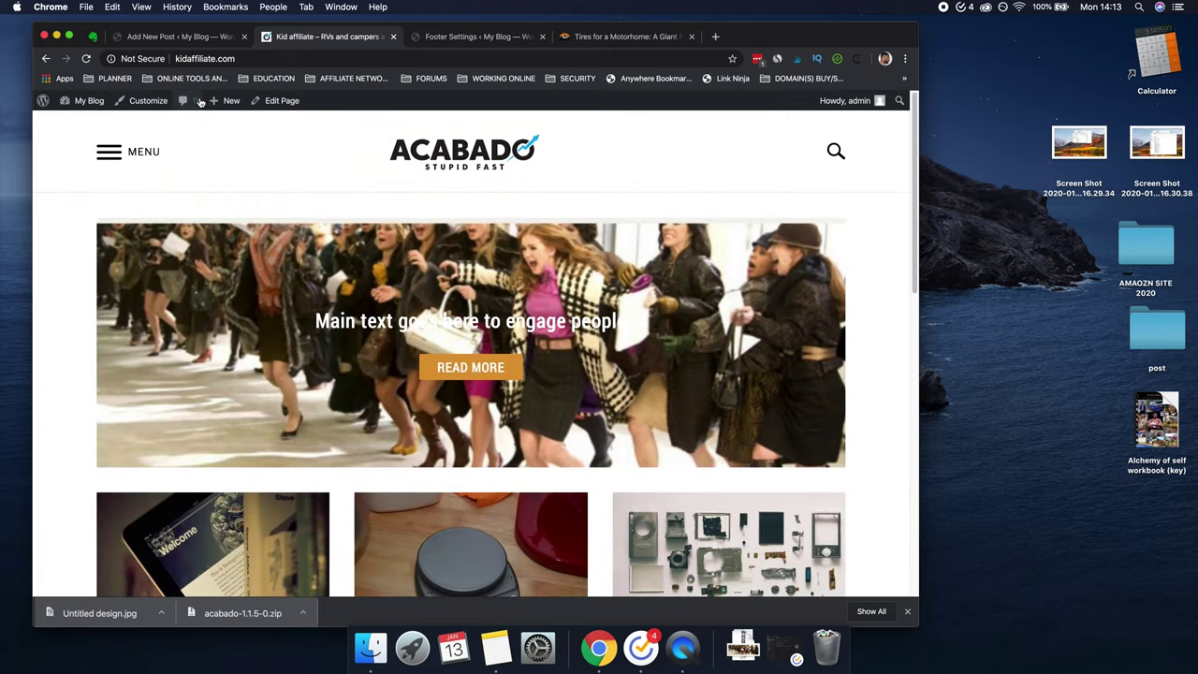
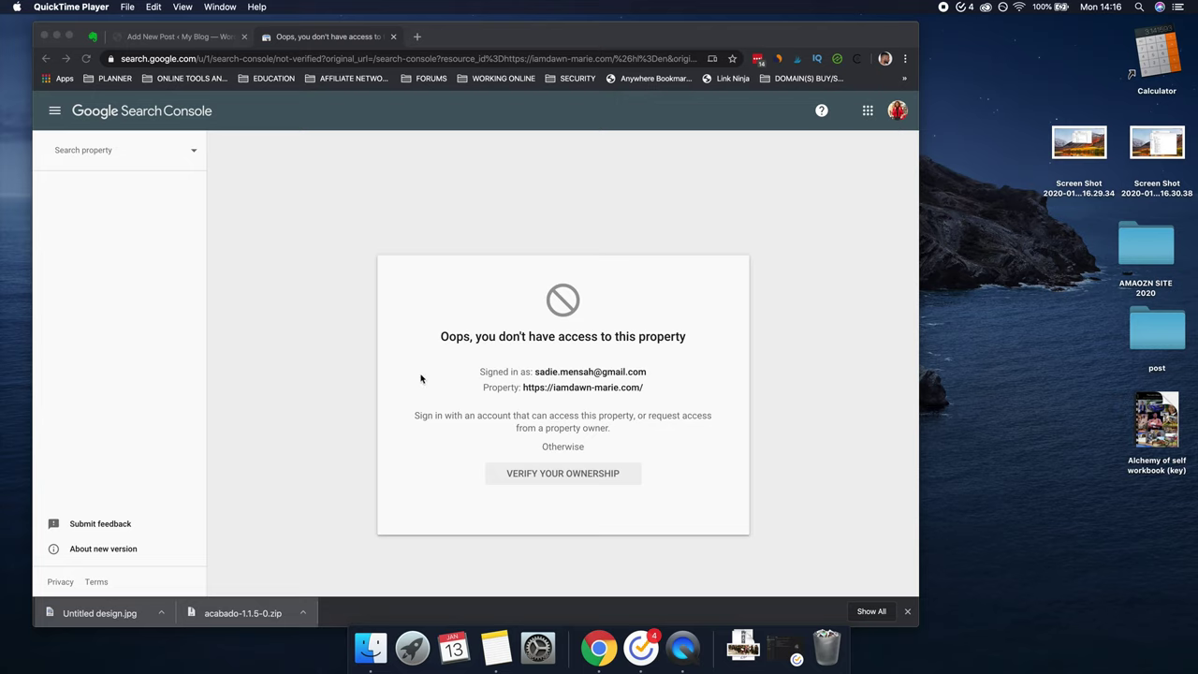
Look over the Search Console property list and check which Google account is signed in.
{"action": "left_click", "coordinate": [194, 152]}
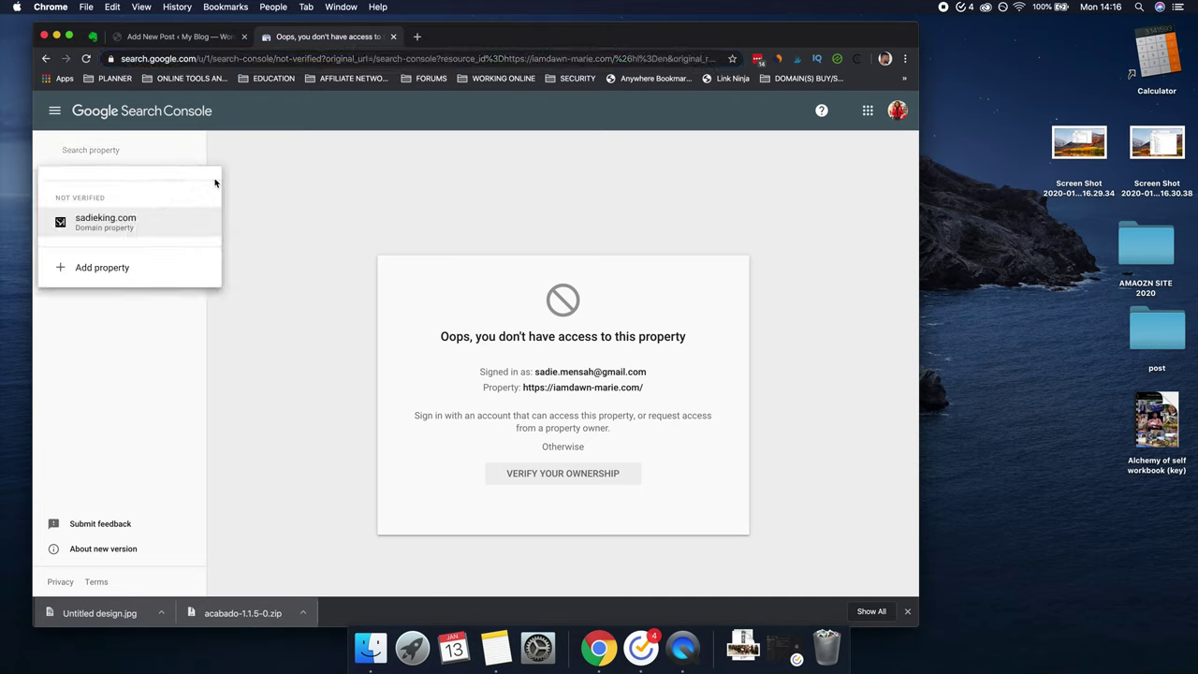
{"action": "left_click", "coordinate": [257, 150]}
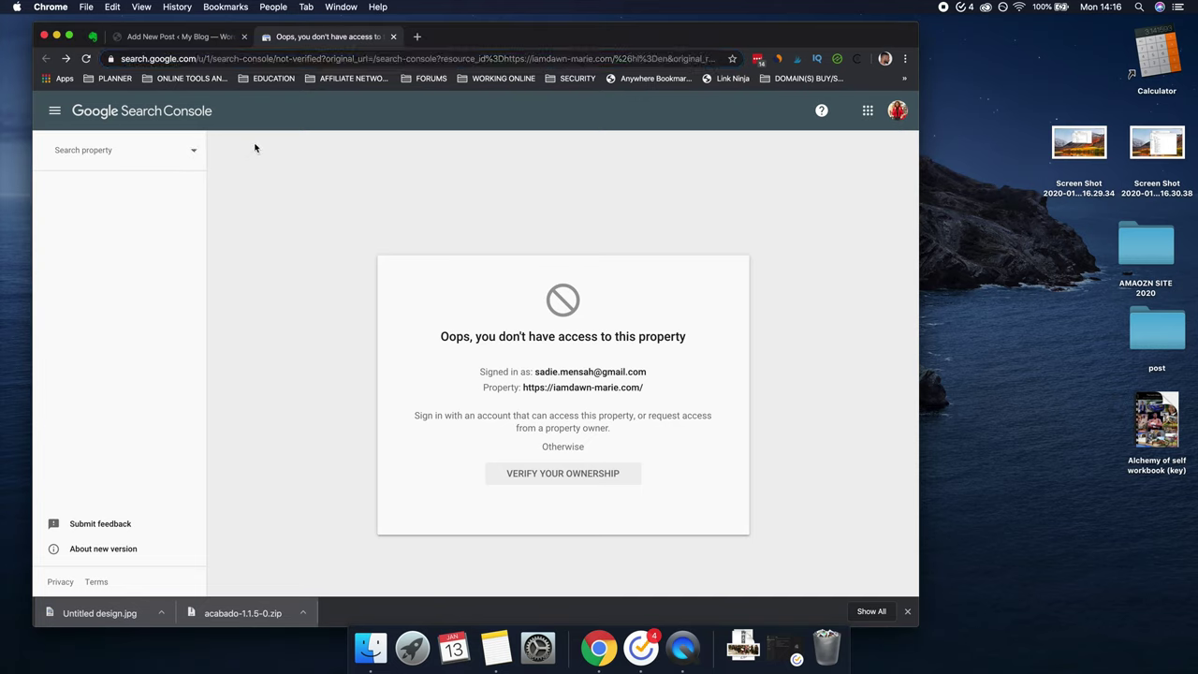
{"action": "left_click", "coordinate": [899, 120]}
{"action": "left_click", "coordinate": [553, 181]}
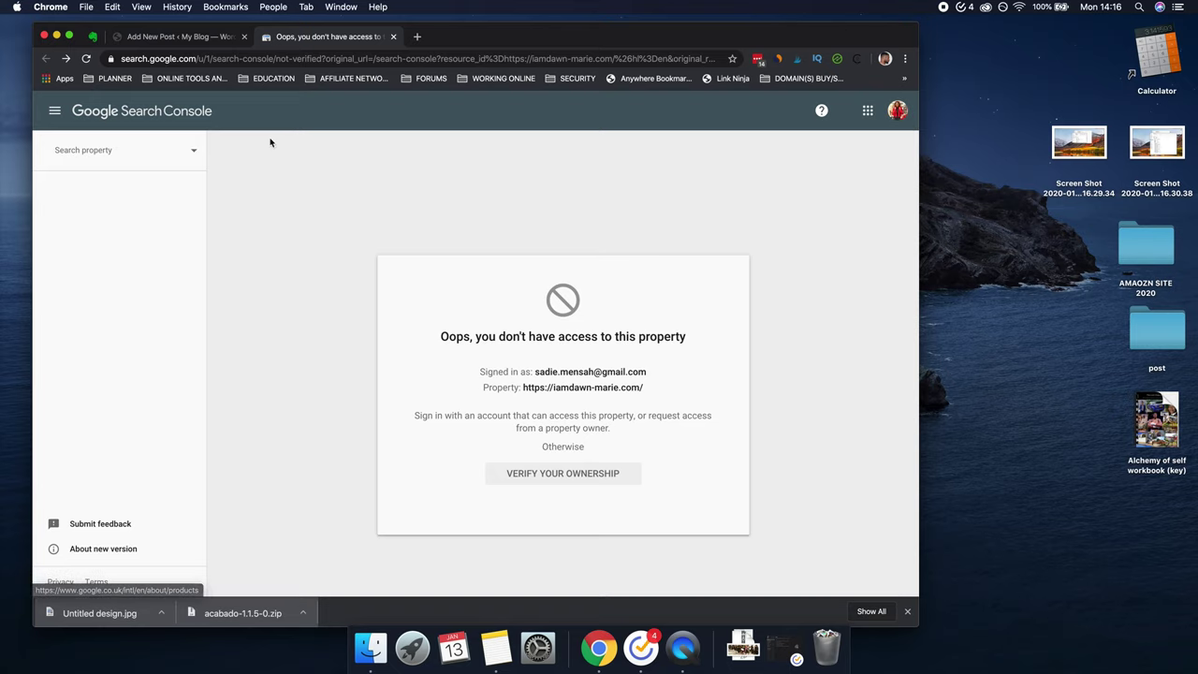
{"action": "left_click", "coordinate": [892, 113]}
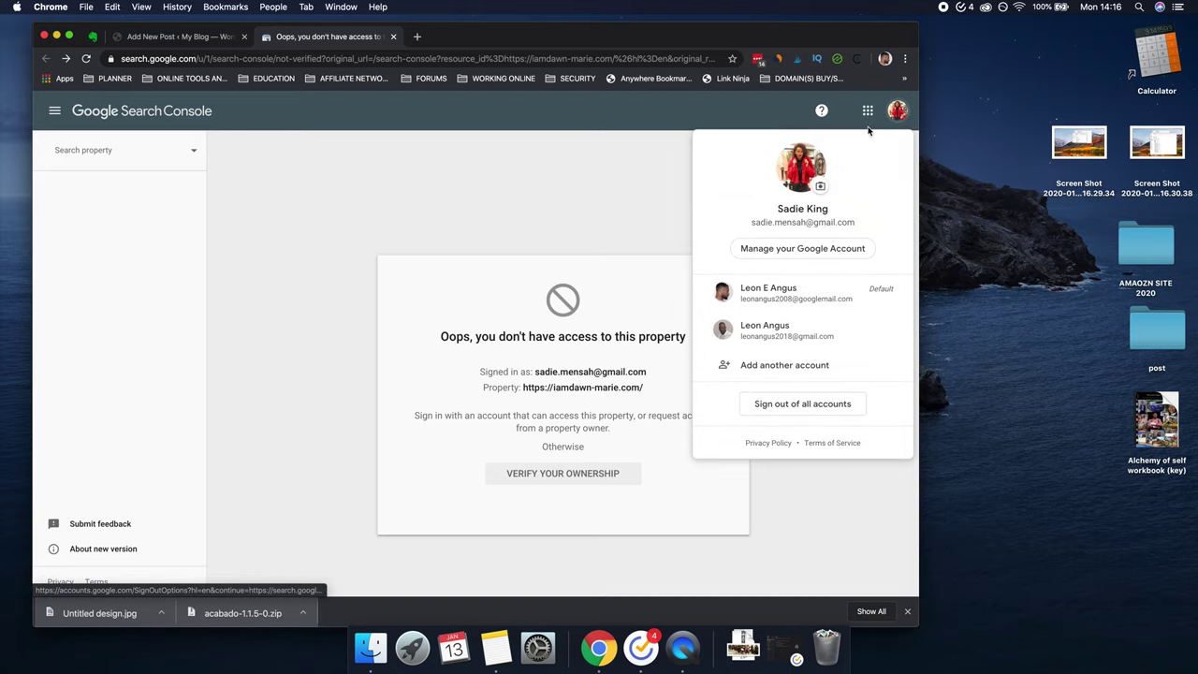
{"action": "left_click", "coordinate": [650, 179]}
Reload Search Console, dismiss the Overview tip, and bring up the property list.
{"action": "left_click", "coordinate": [54, 111]}
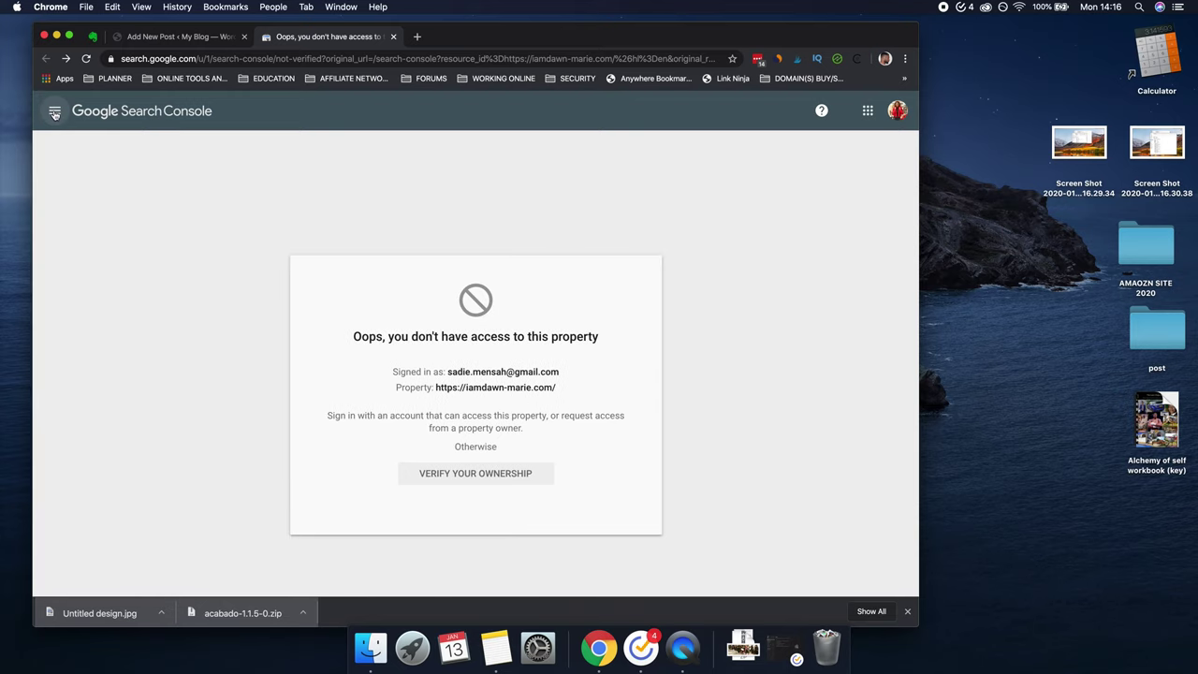
{"action": "left_click", "coordinate": [54, 110]}
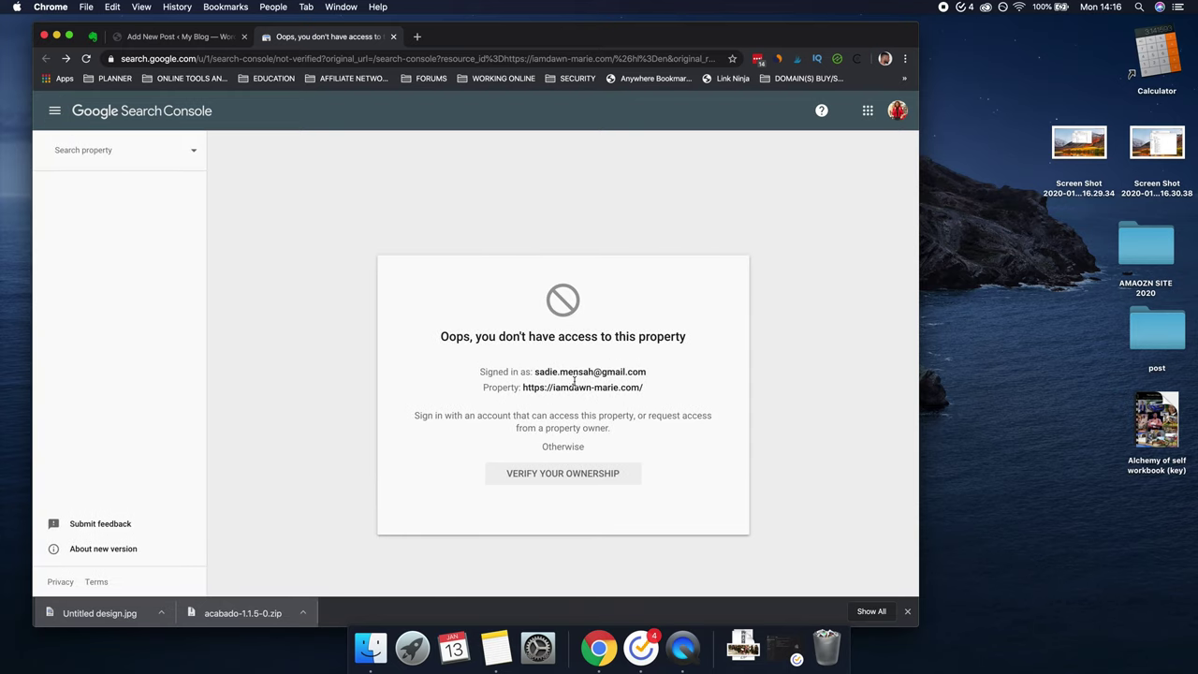
{"action": "left_click", "coordinate": [85, 58]}
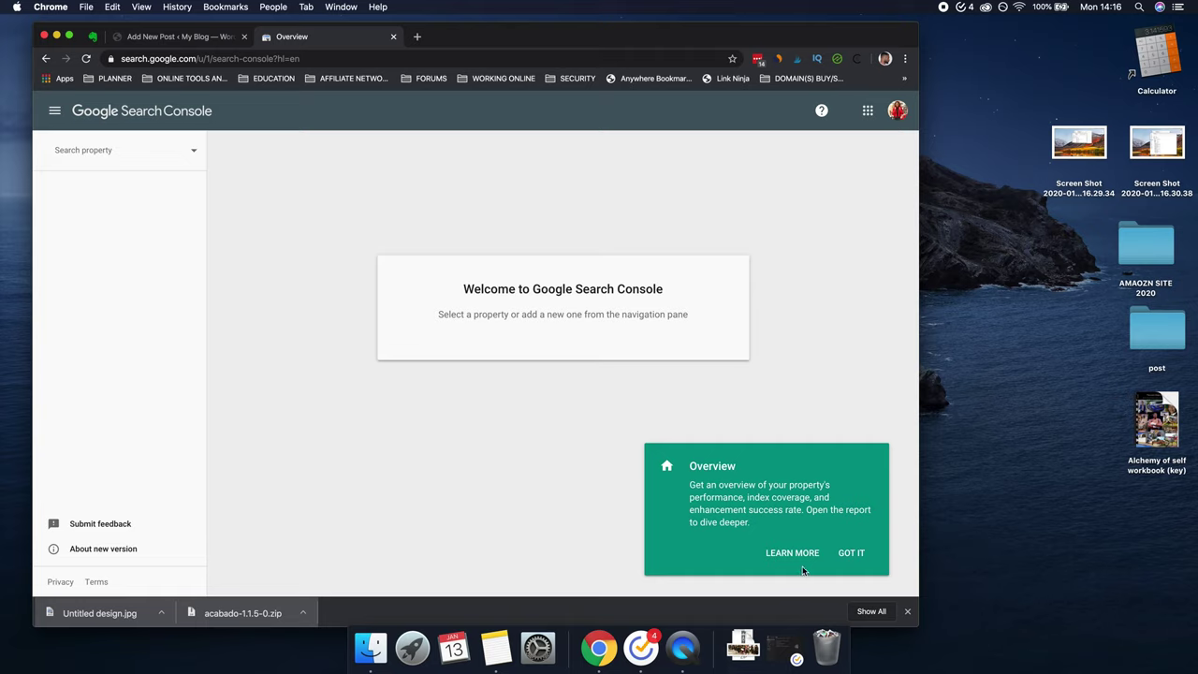
{"action": "left_click", "coordinate": [842, 557]}
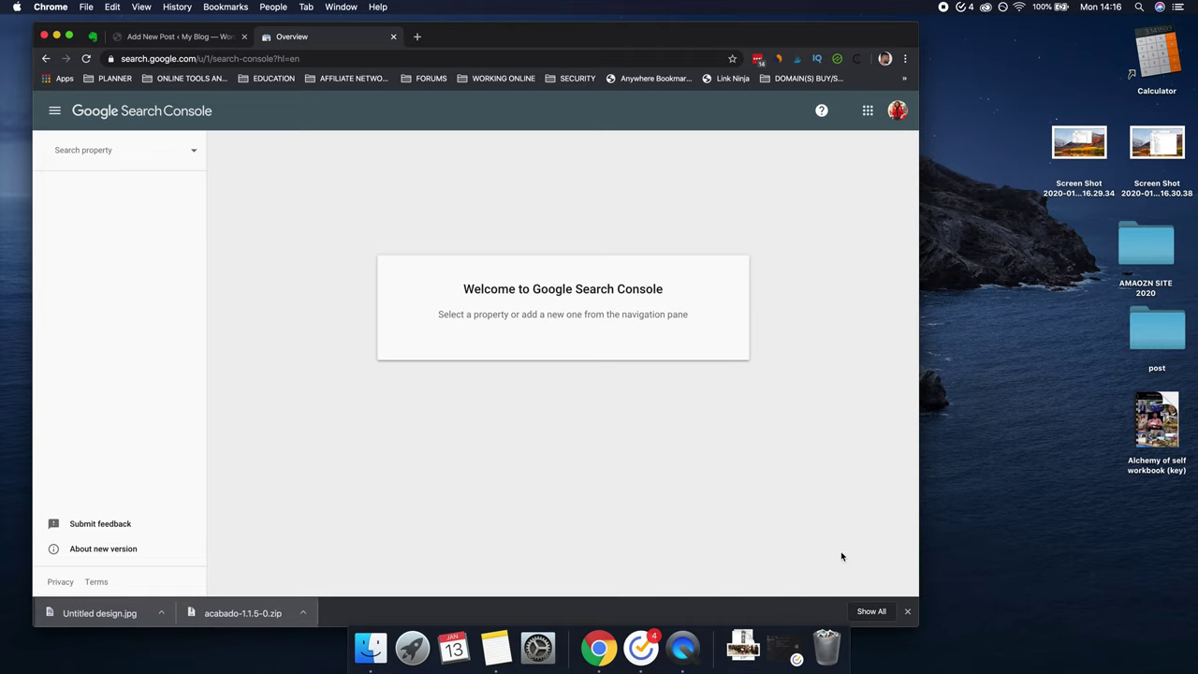
{"action": "left_click", "coordinate": [193, 152]}
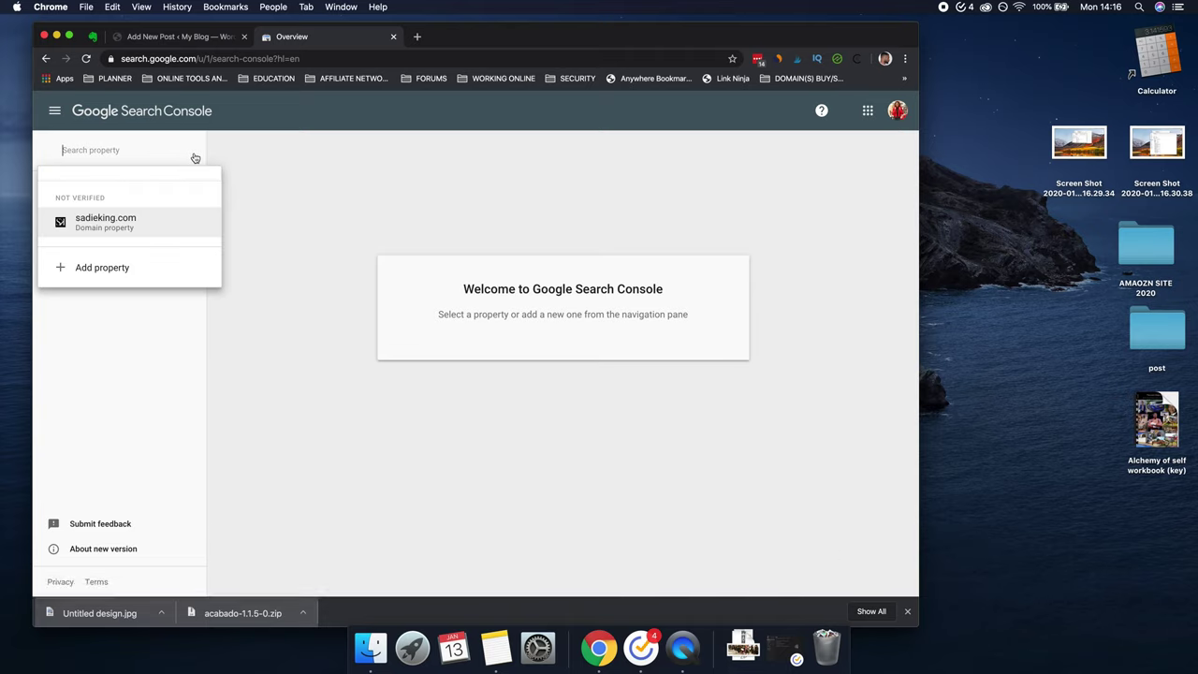
Add kidaffiliate.com as a Domain property and copy its DNS TXT verification record.
{"action": "left_click", "coordinate": [103, 267]}
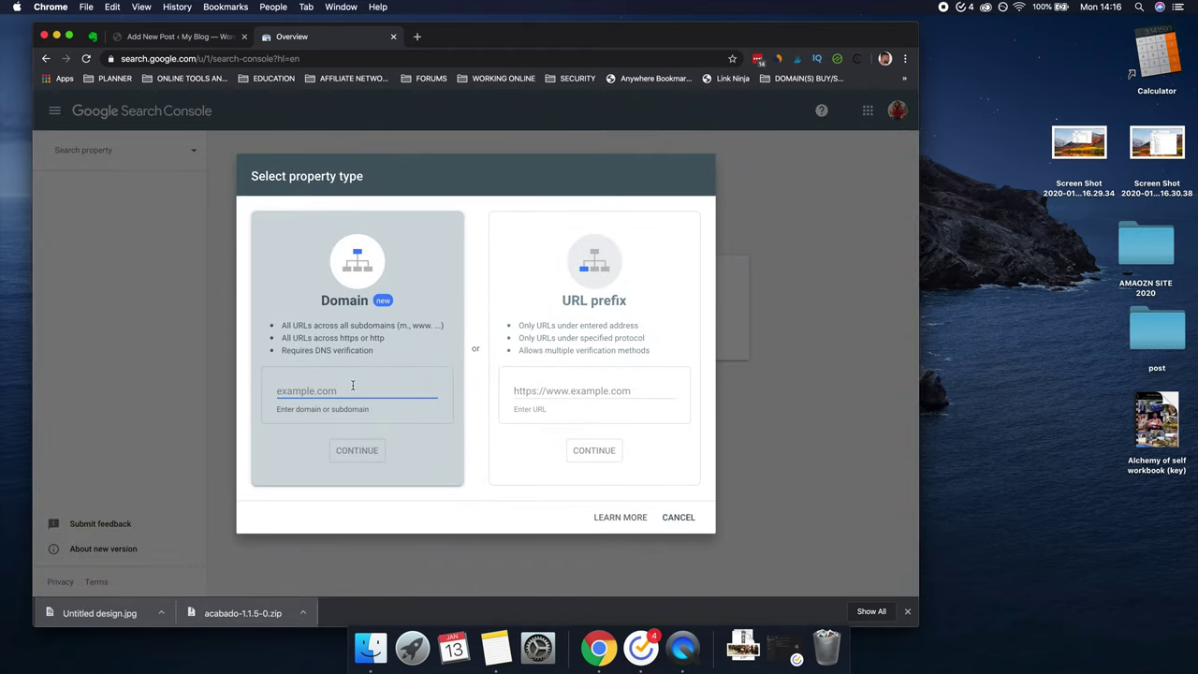
{"action": "type", "text": "kidaffiliate"}
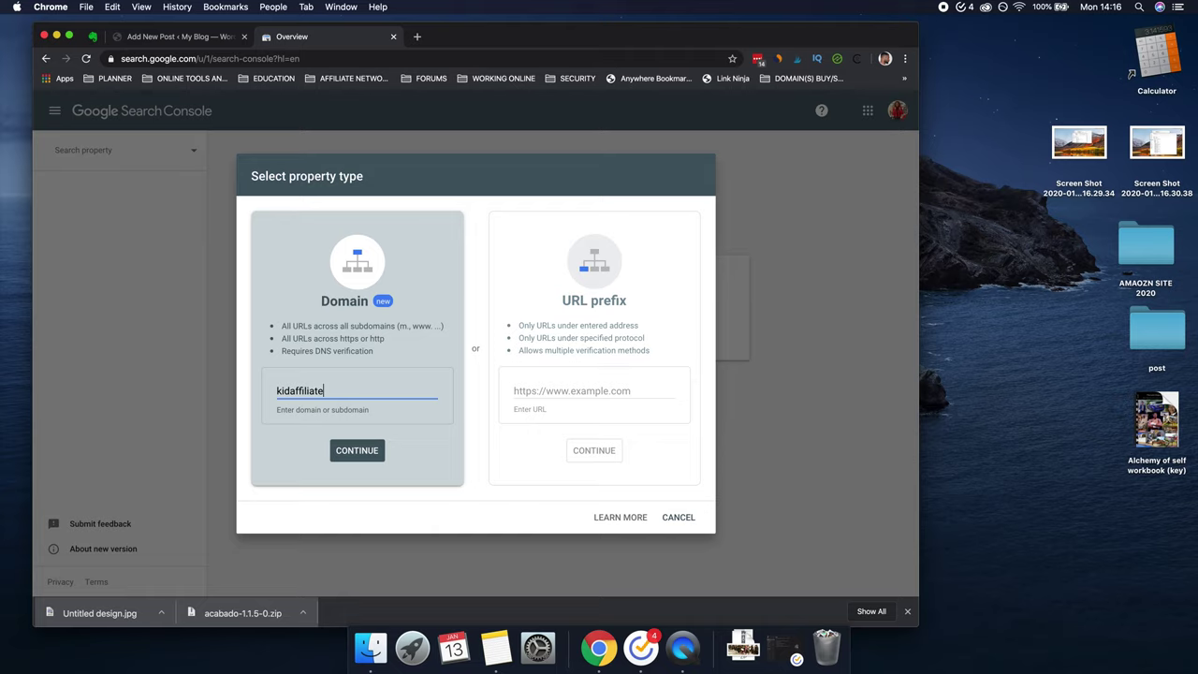
{"action": "type", "text": ".com"}
{"action": "left_click", "coordinate": [357, 451]}
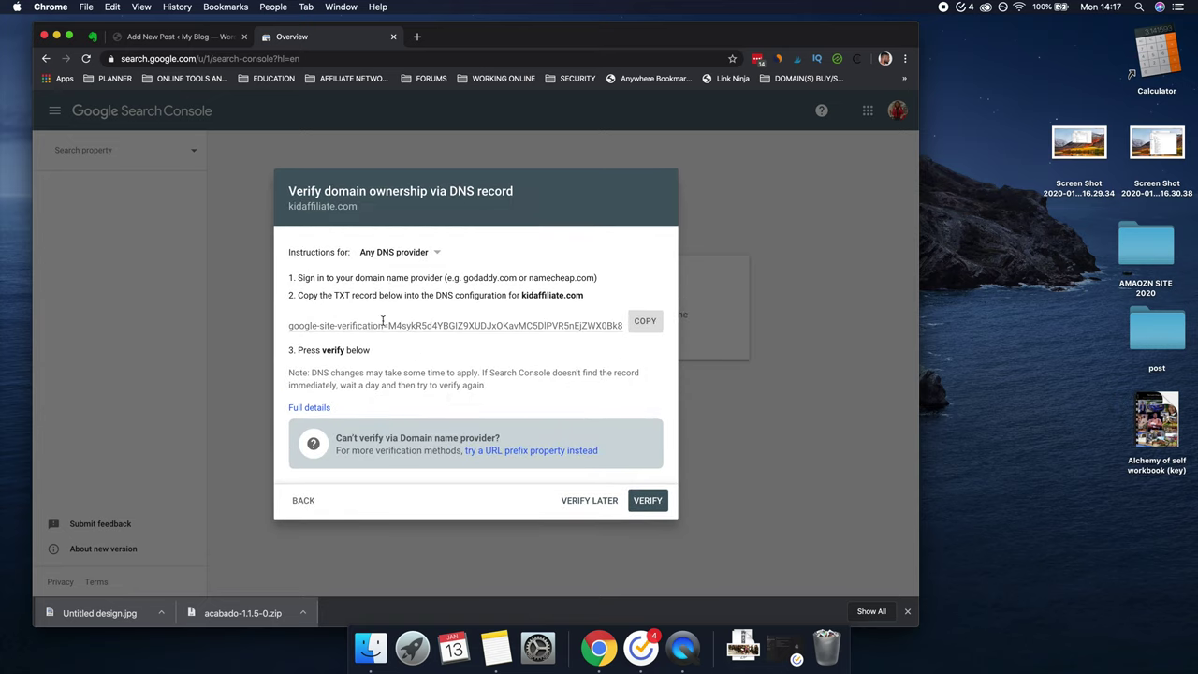
{"action": "left_click_drag", "start_coordinate": [332, 295], "coordinate": [494, 295]}
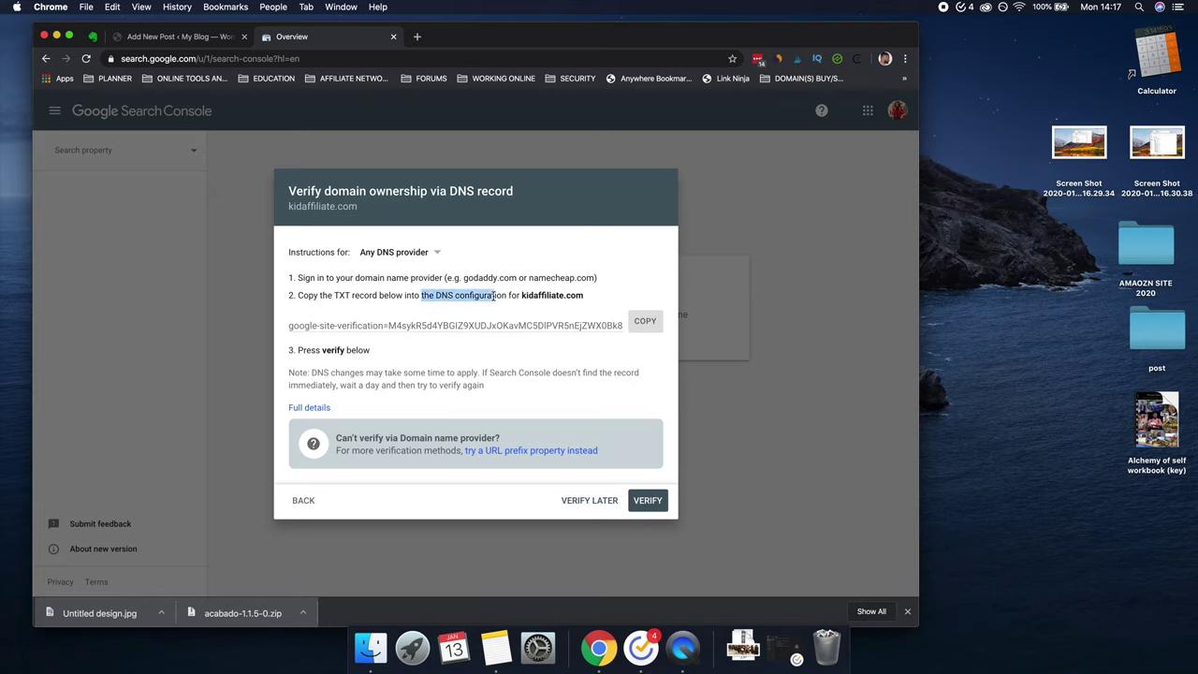
{"action": "left_click", "coordinate": [434, 253]}
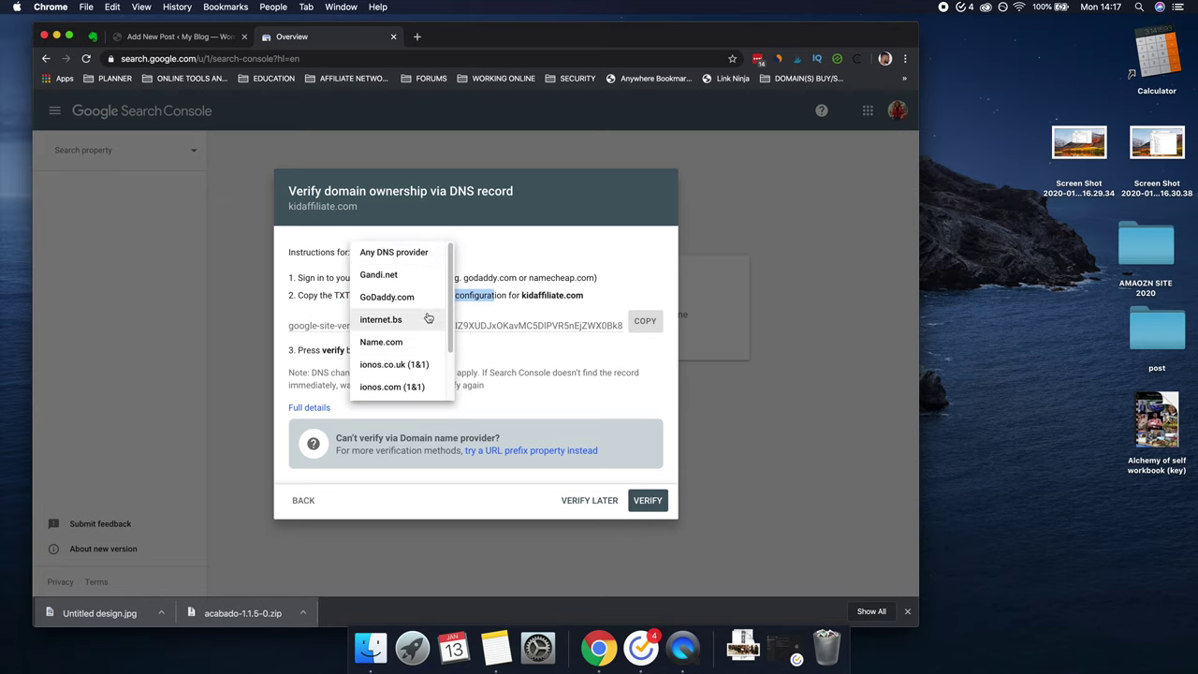
{"action": "scroll", "coordinate": [402, 346], "scroll_direction": "down", "scroll_amount": 2}
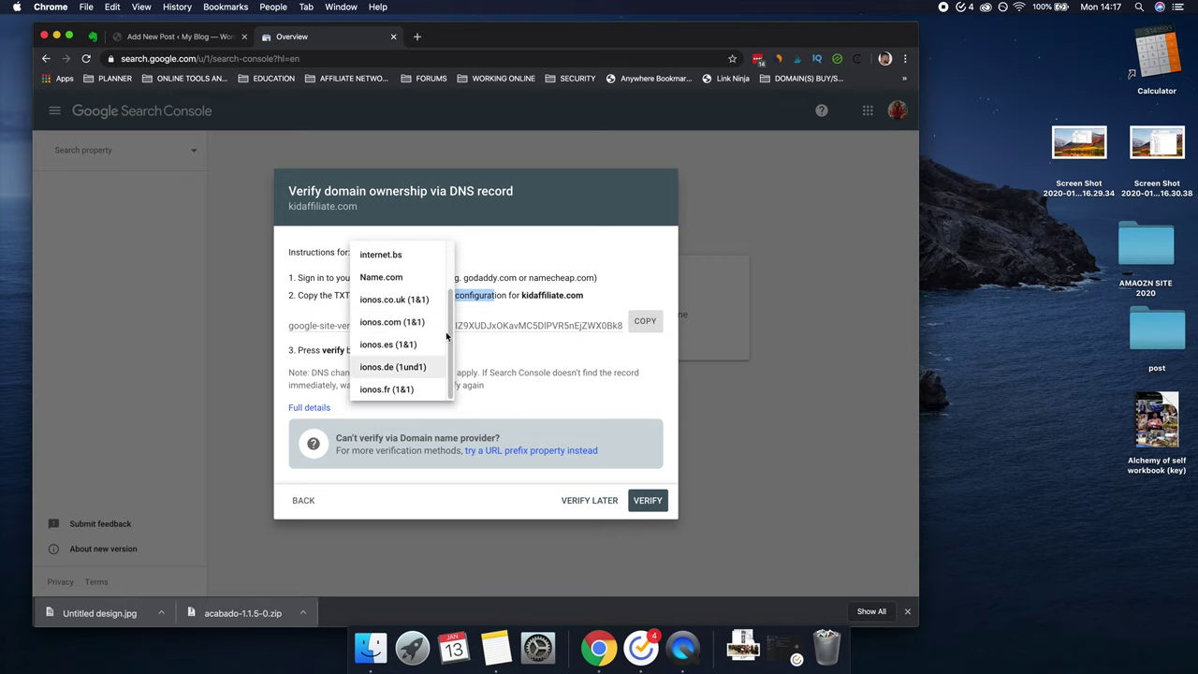
{"action": "left_click", "coordinate": [514, 251]}
{"action": "left_click", "coordinate": [644, 323]}
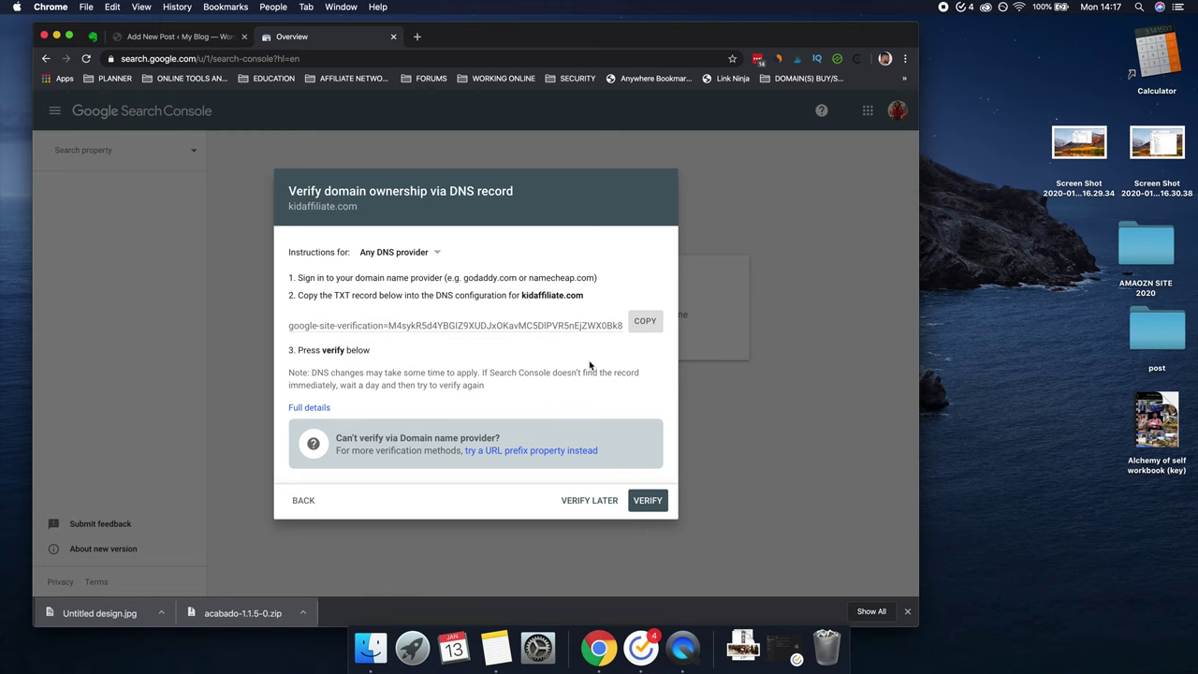
Go to siteground.com in a new browser tab.
{"action": "left_click", "coordinate": [418, 37]}
{"action": "type", "text": "sit"}
{"action": "key", "text": "Return"}
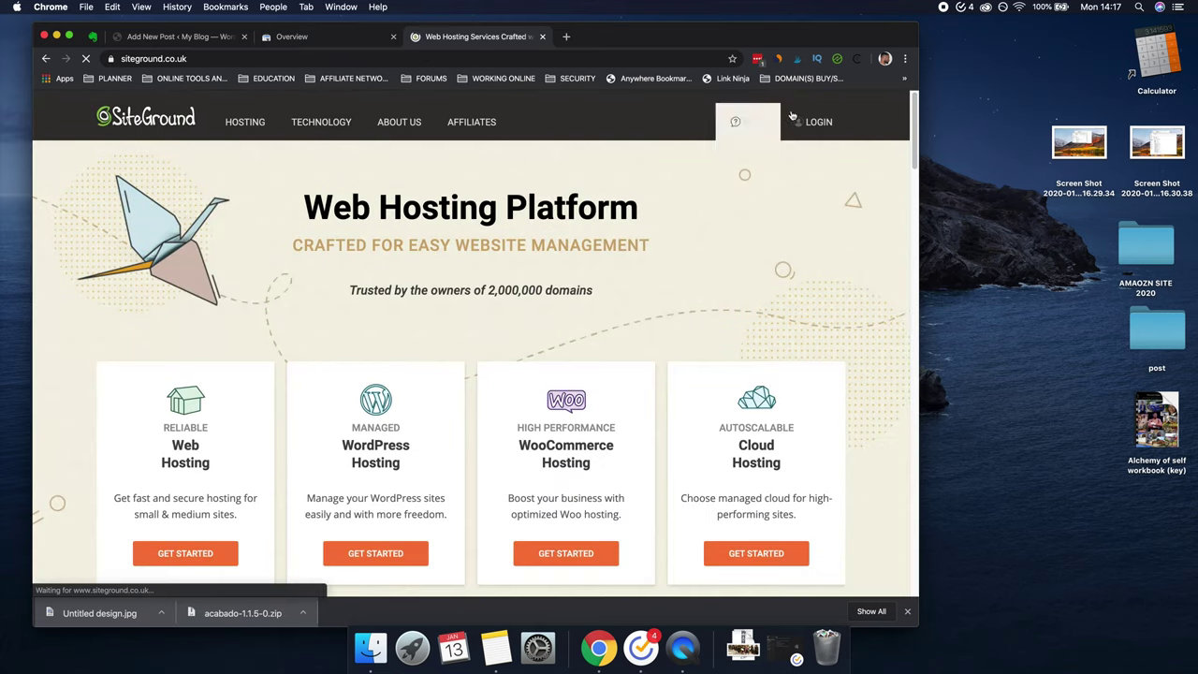
Sign in to SiteGround and open cPanel's Advanced DNS Zone Editor for the domain.
{"action": "left_click", "coordinate": [816, 121]}
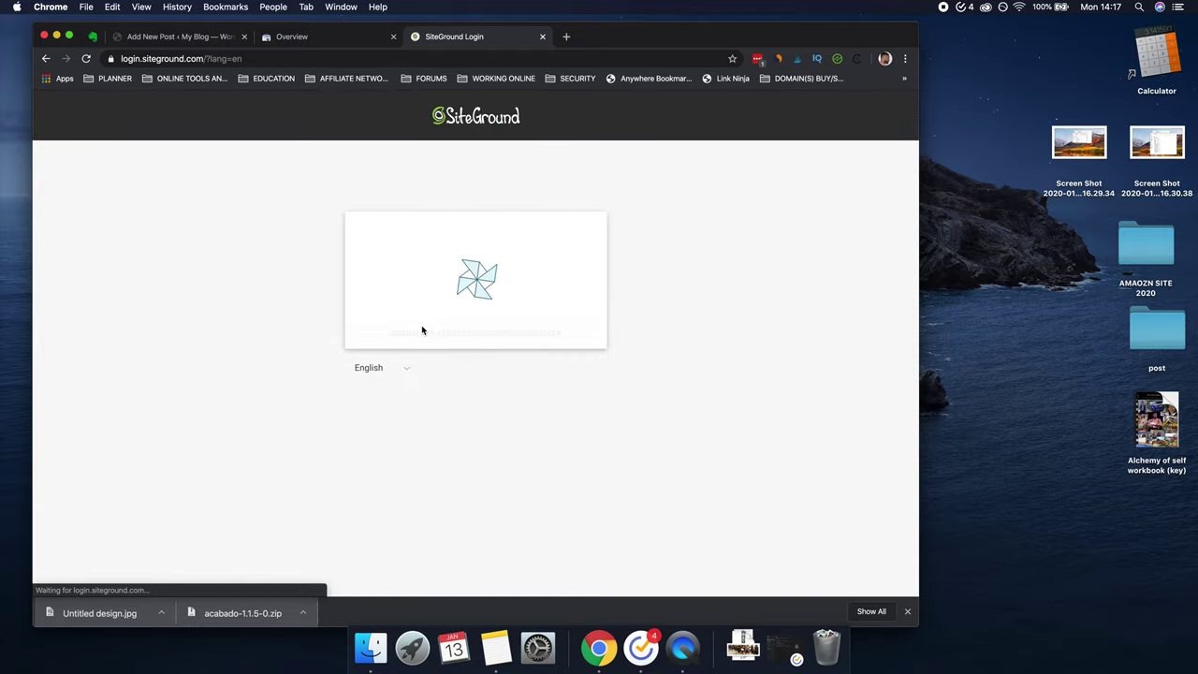
{"action": "left_click", "coordinate": [474, 438]}
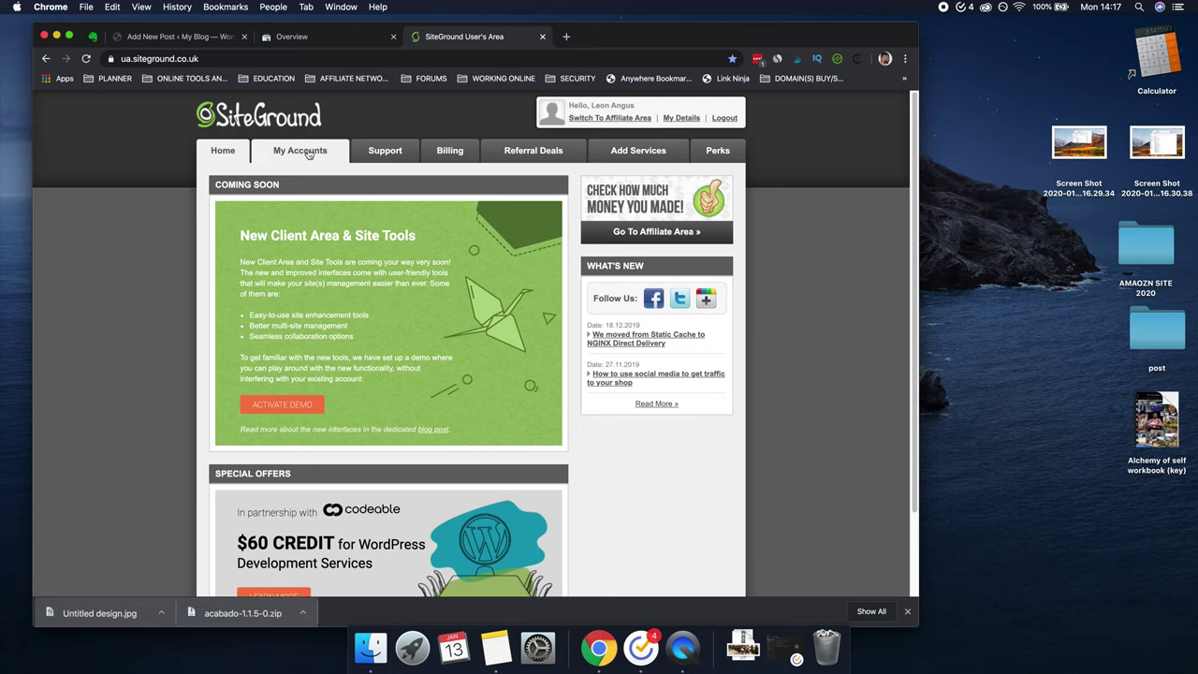
{"action": "left_click", "coordinate": [309, 154]}
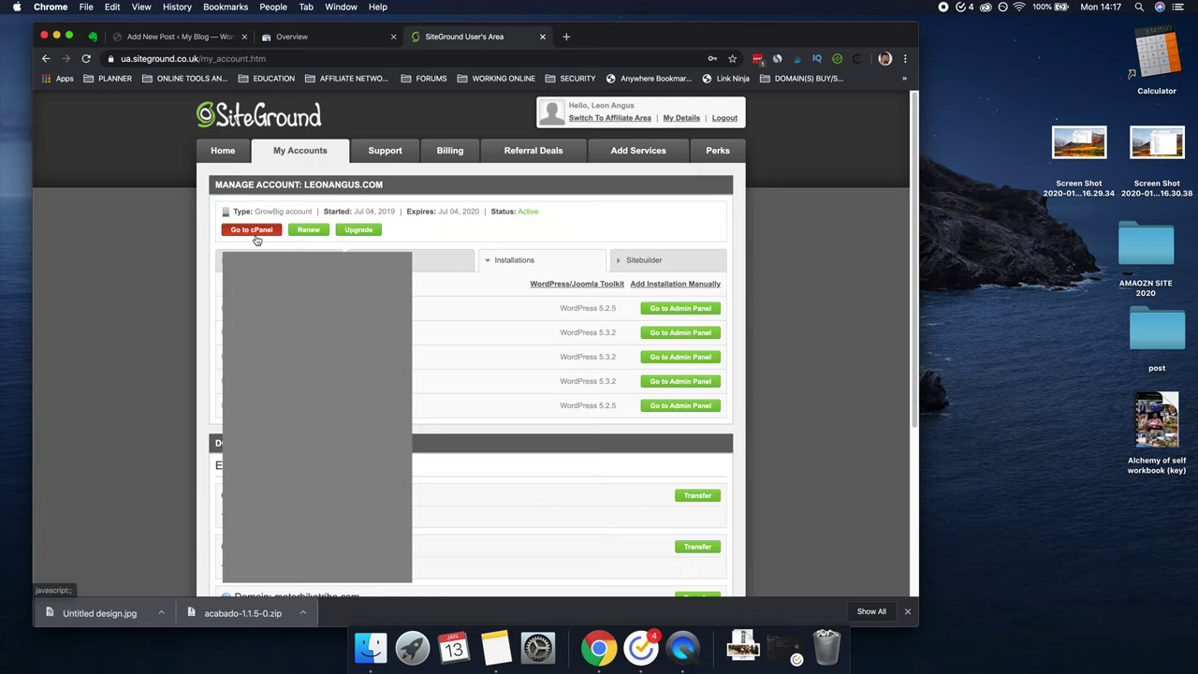
{"action": "left_click", "coordinate": [253, 231]}
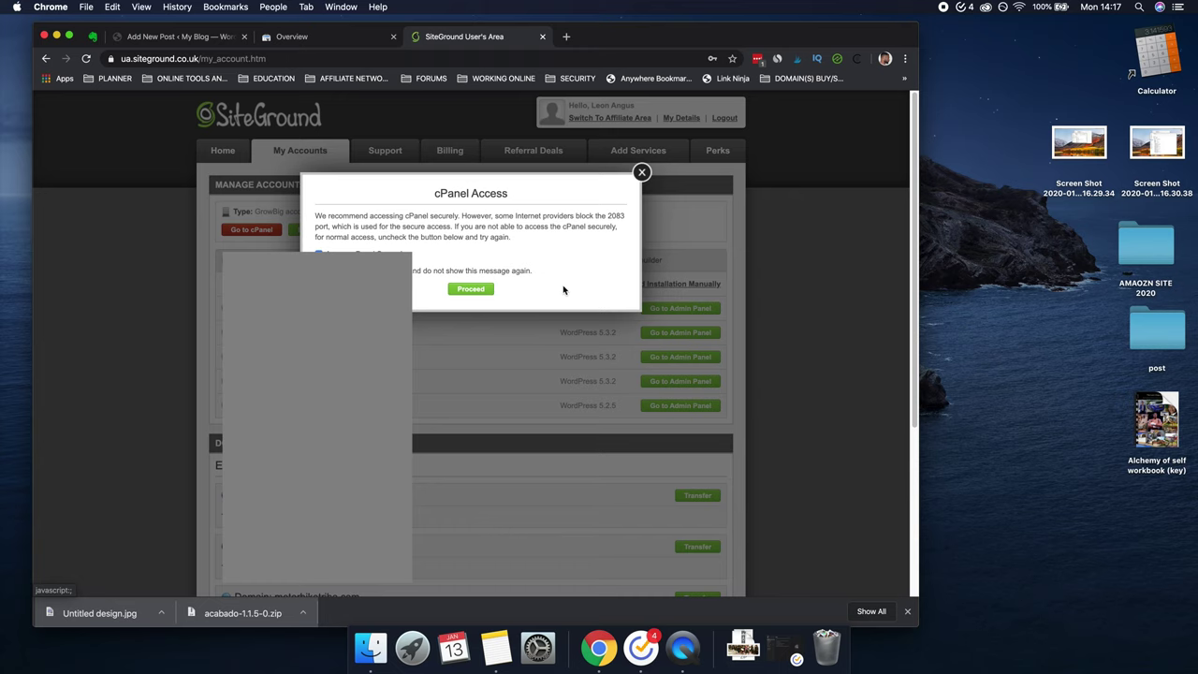
{"action": "left_click", "coordinate": [482, 289]}
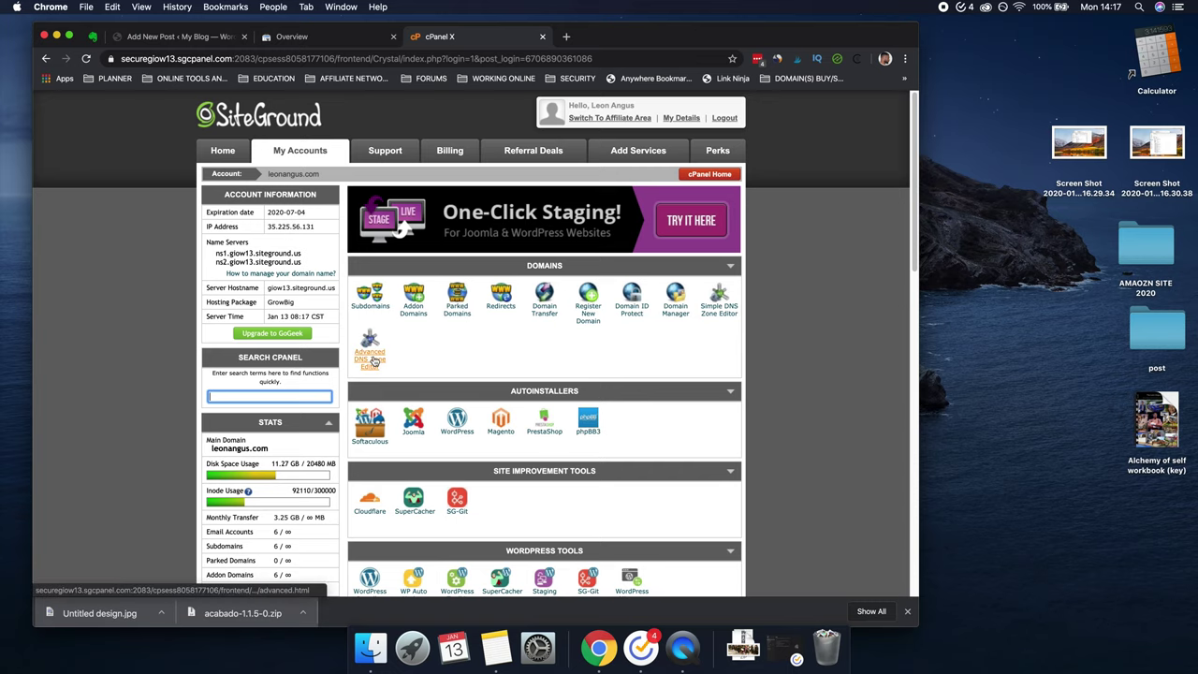
{"action": "left_click", "coordinate": [375, 358]}
{"action": "left_click", "coordinate": [382, 253]}
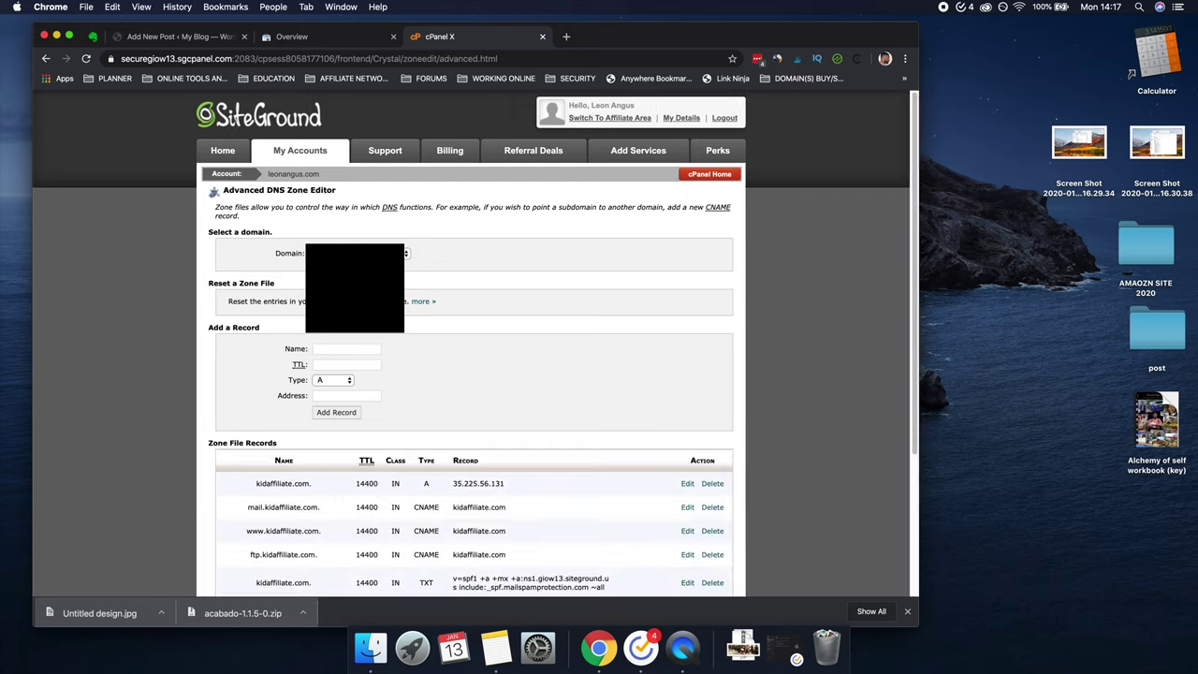
Start a TXT record named kidaffiliate with the Google verification value as its data.
{"action": "left_click", "coordinate": [356, 350]}
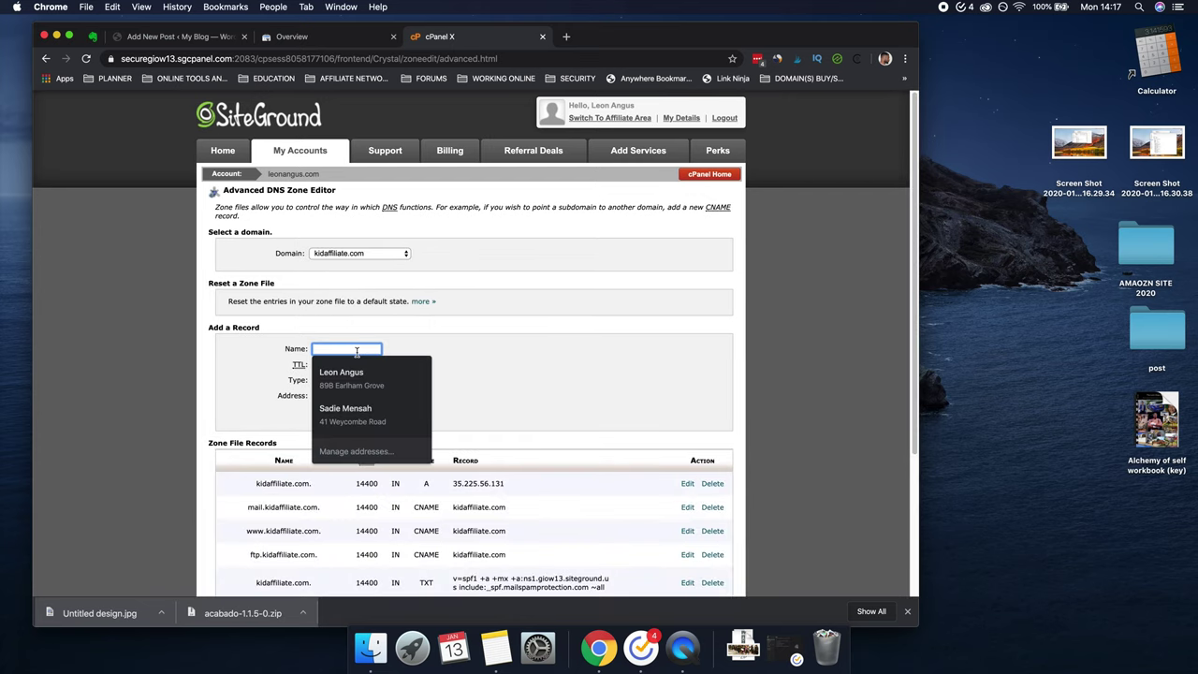
{"action": "type", "text": "kidaff"}
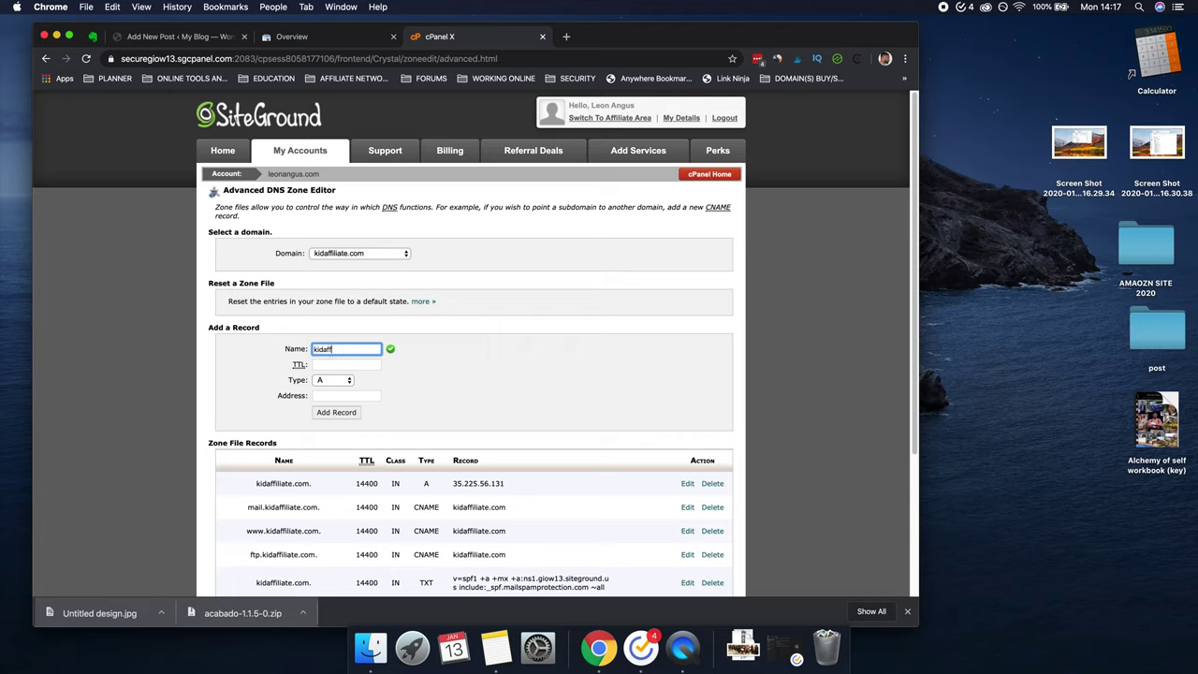
{"action": "type", "text": "iliate."}
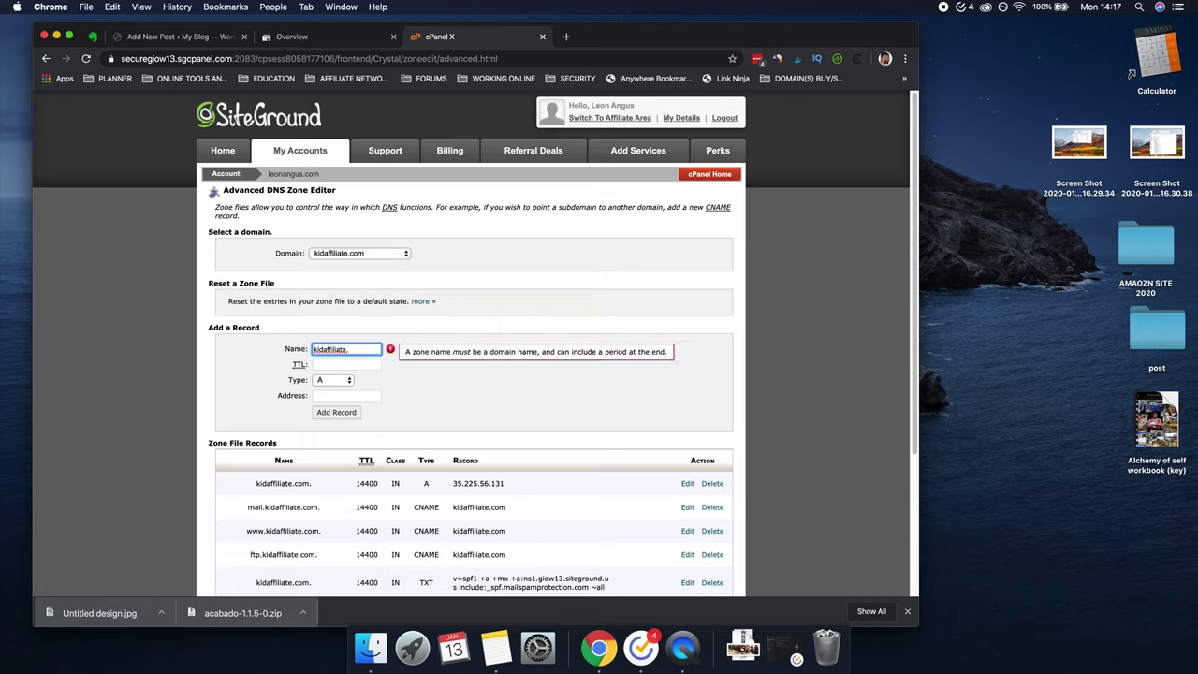
{"action": "key", "text": "BackSpace"}
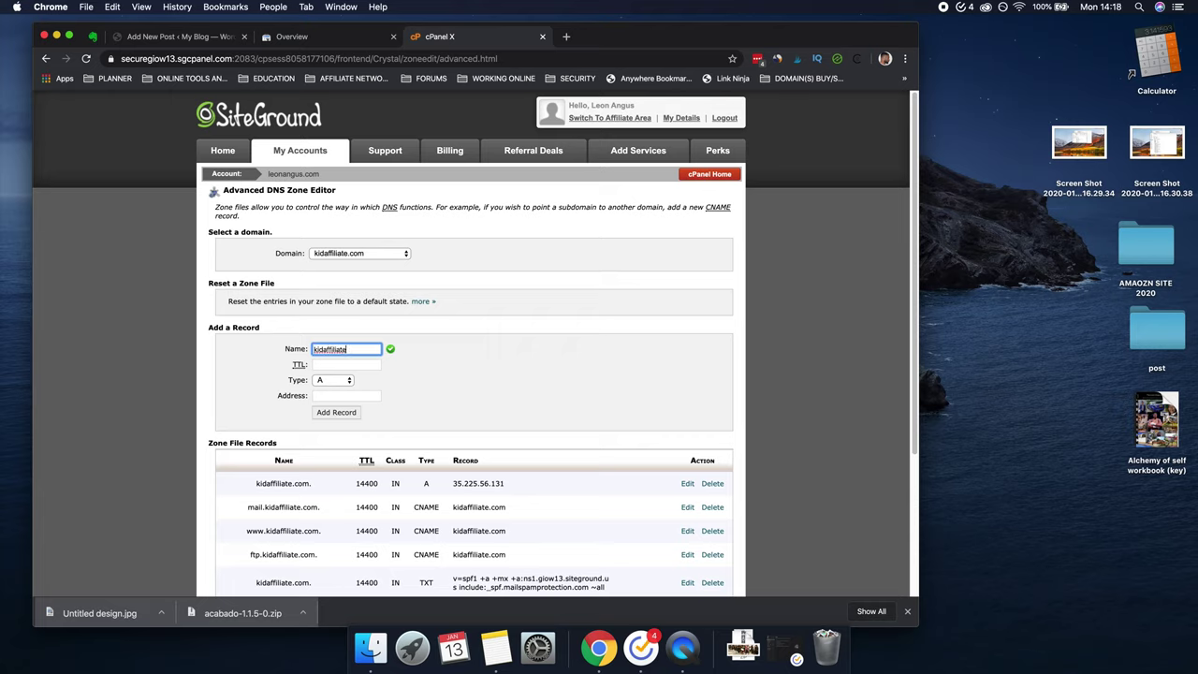
{"action": "left_click", "coordinate": [333, 379]}
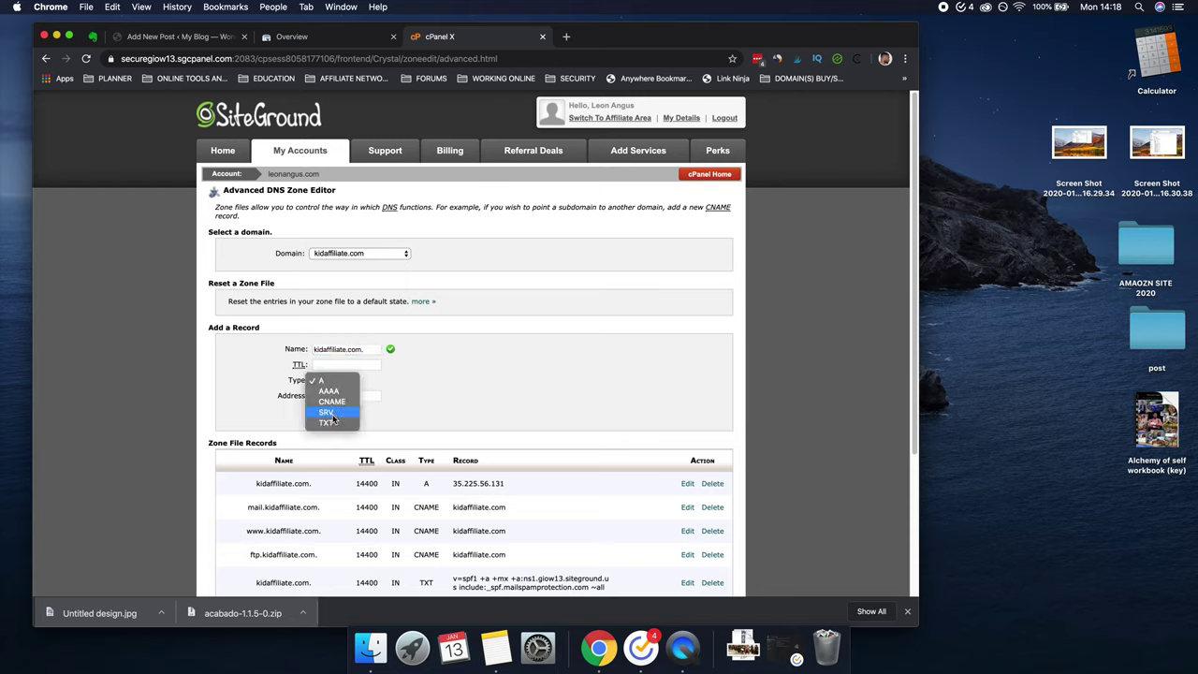
{"action": "left_click", "coordinate": [331, 417]}
{"action": "left_click", "coordinate": [355, 364]}
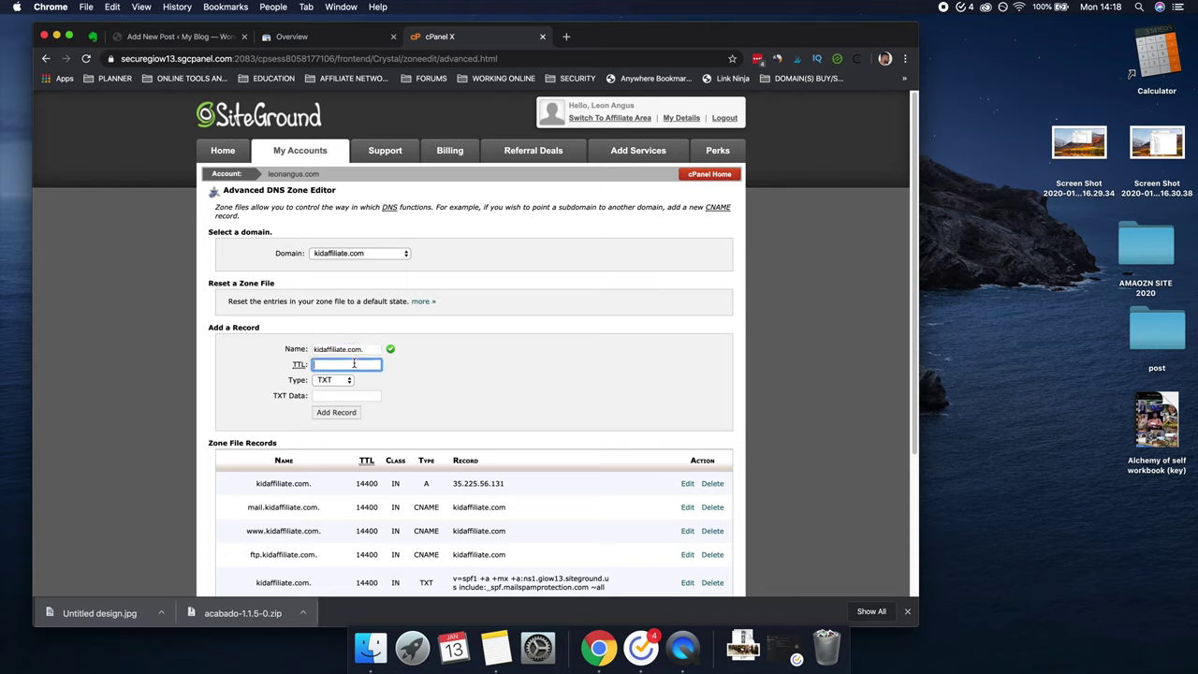
{"action": "left_click", "coordinate": [338, 393]}
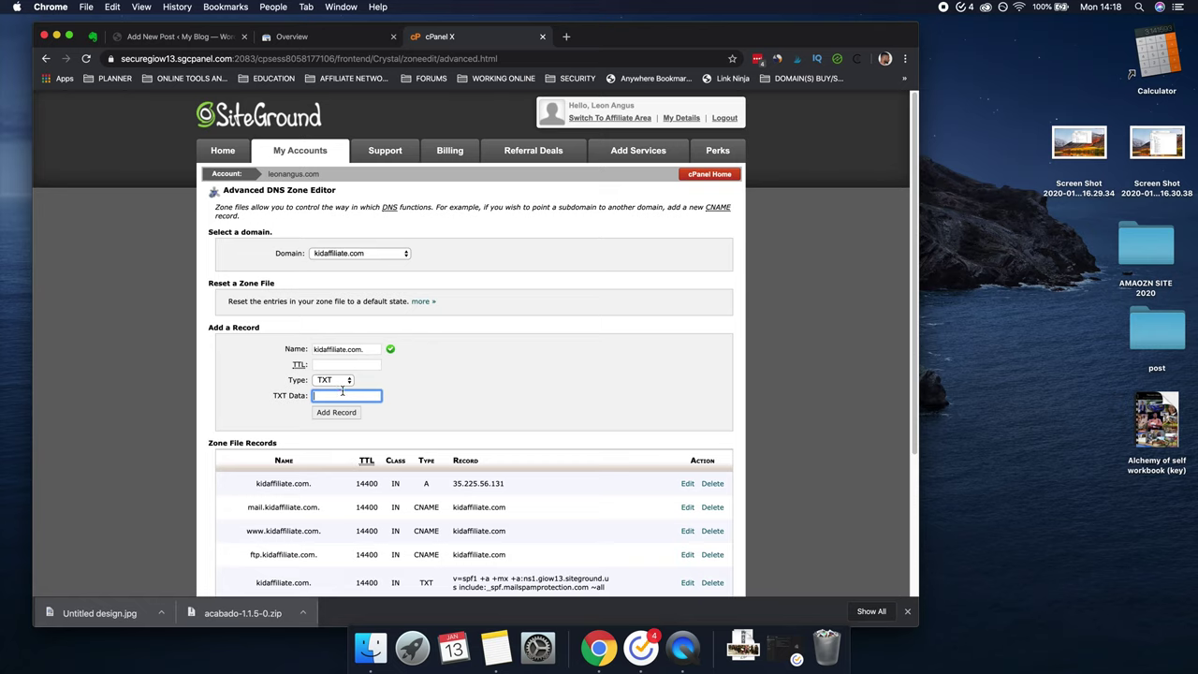
{"action": "key", "text": "super+v"}
Give the TXT record a TTL of 14400, add it, and return to Search Console.
{"action": "left_click", "coordinate": [352, 365]}
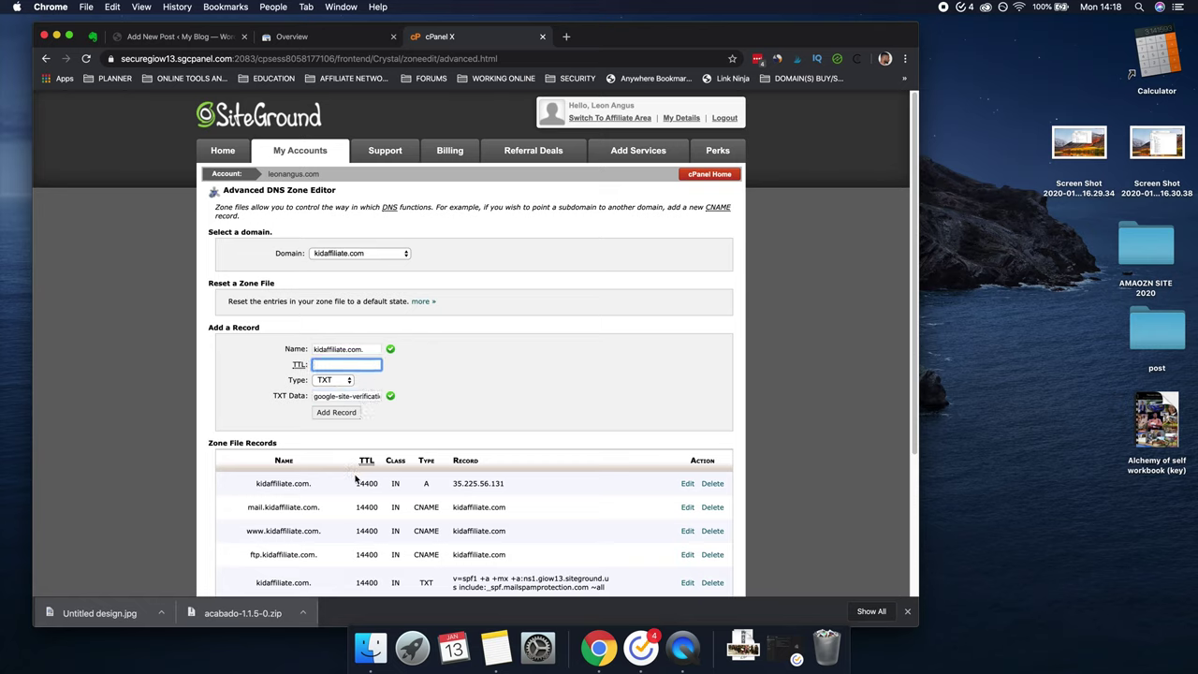
{"action": "left_click_drag", "start_coordinate": [356, 481], "coordinate": [377, 482]}
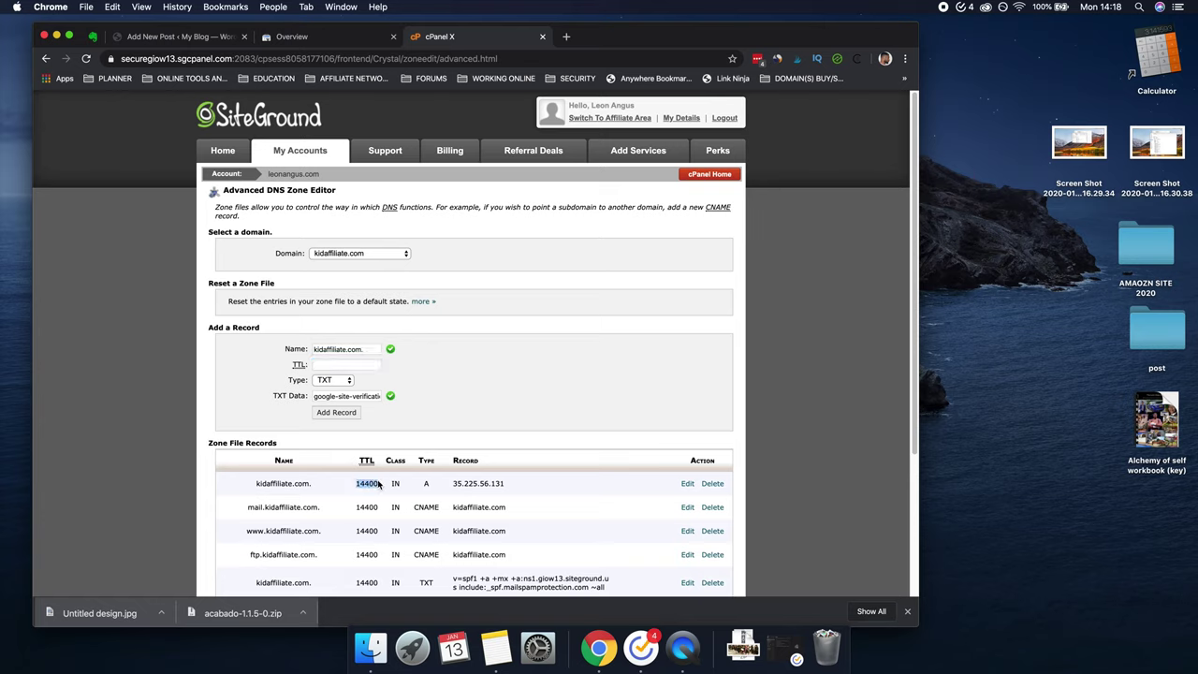
{"action": "key", "text": "super+c"}
{"action": "left_click", "coordinate": [354, 365]}
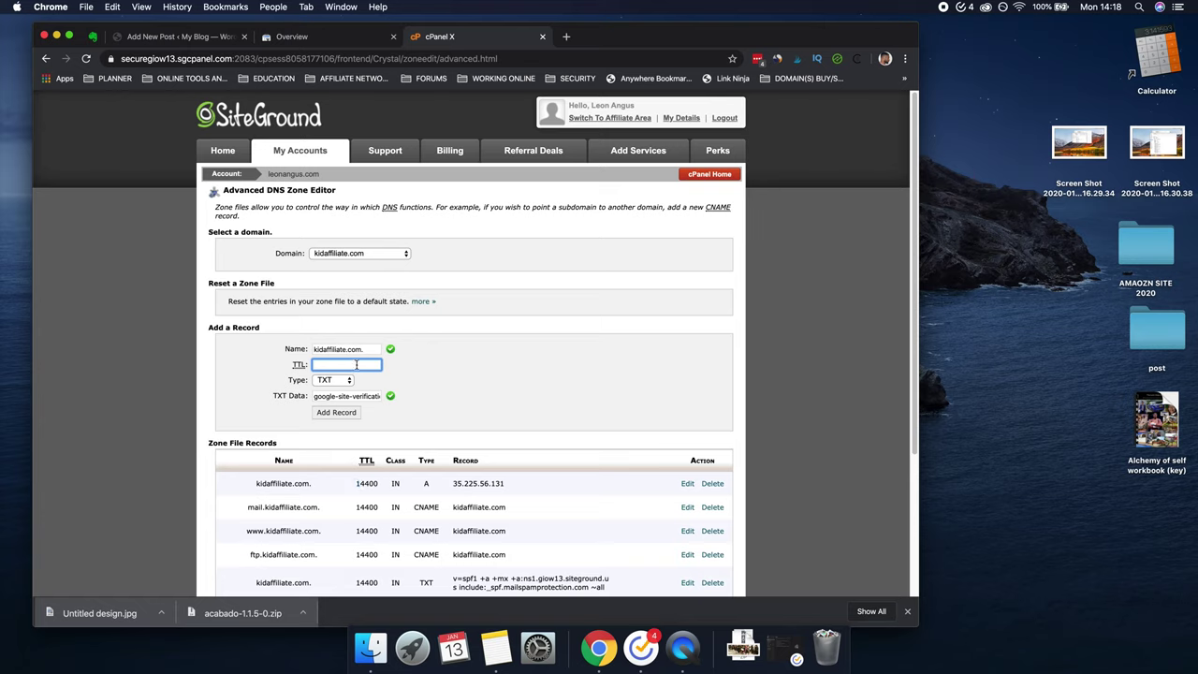
{"action": "key", "text": "super+v"}
{"action": "left_click", "coordinate": [335, 413]}
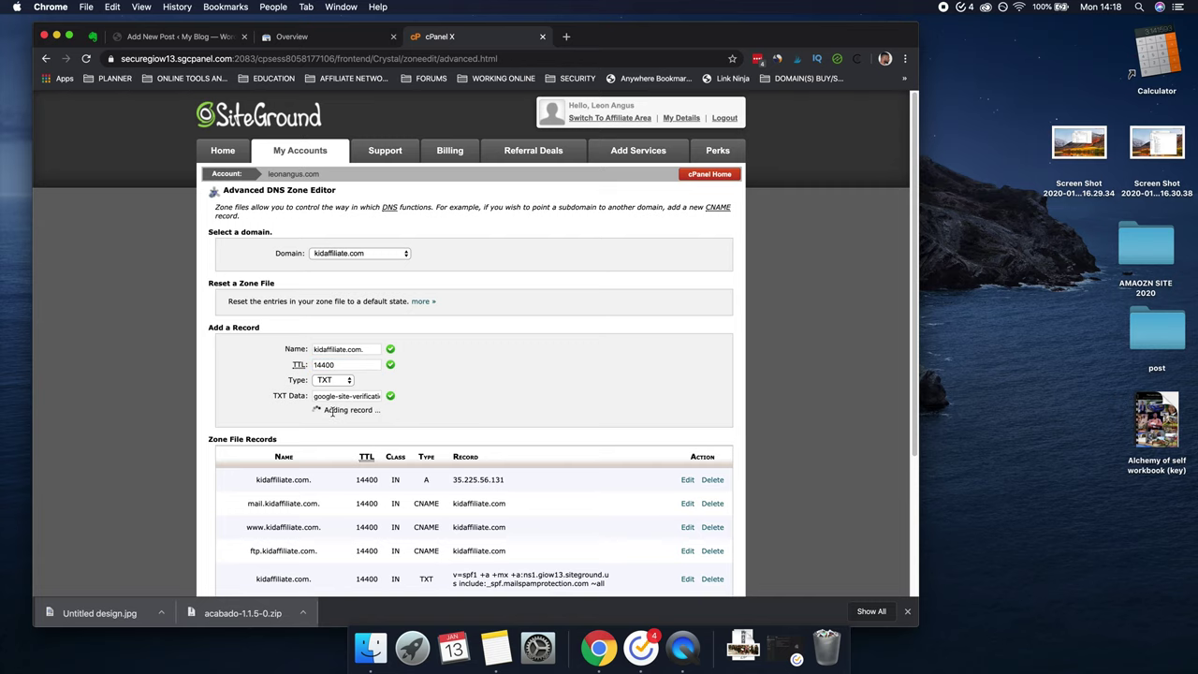
{"action": "scroll", "coordinate": [530, 466], "scroll_direction": "down", "scroll_amount": 2}
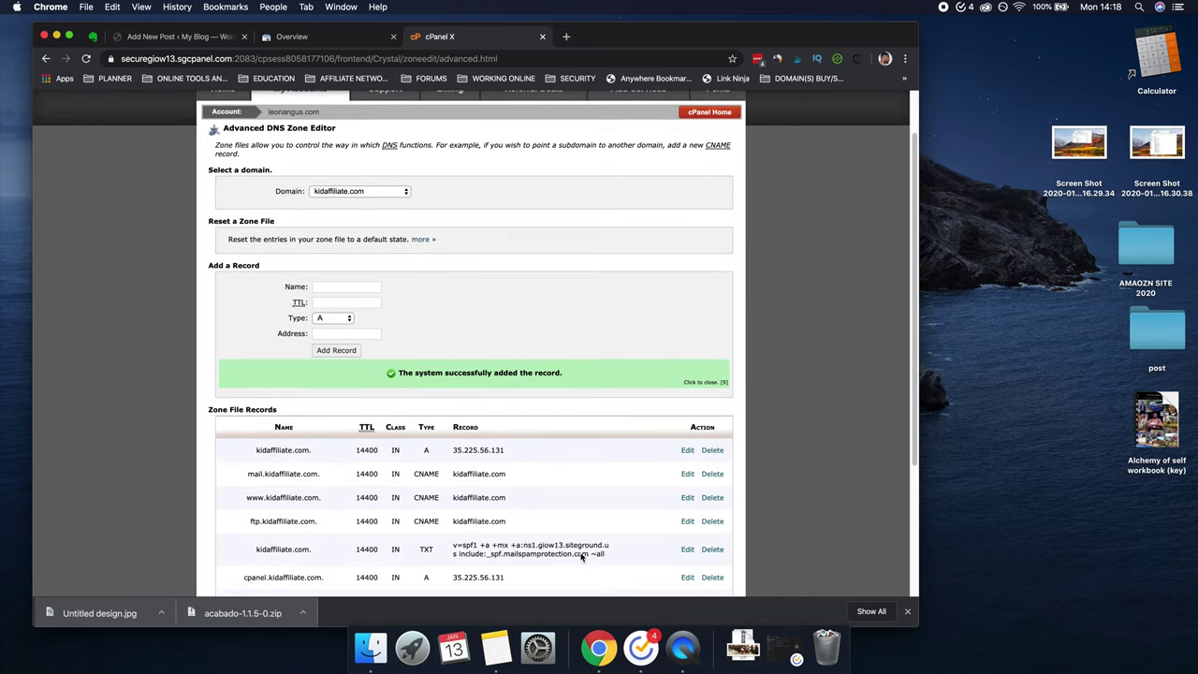
{"action": "scroll", "coordinate": [633, 543], "scroll_direction": "down", "scroll_amount": 5}
{"action": "scroll", "coordinate": [635, 544], "scroll_direction": "up", "scroll_amount": 7}
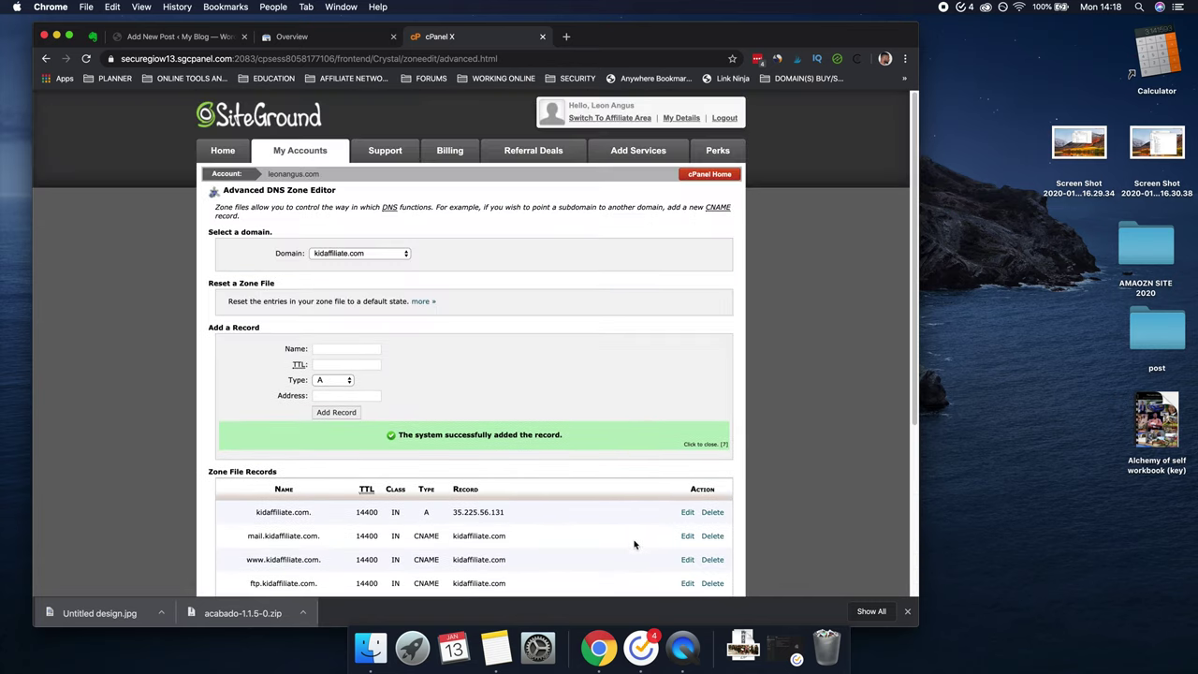
{"action": "left_click", "coordinate": [316, 39]}
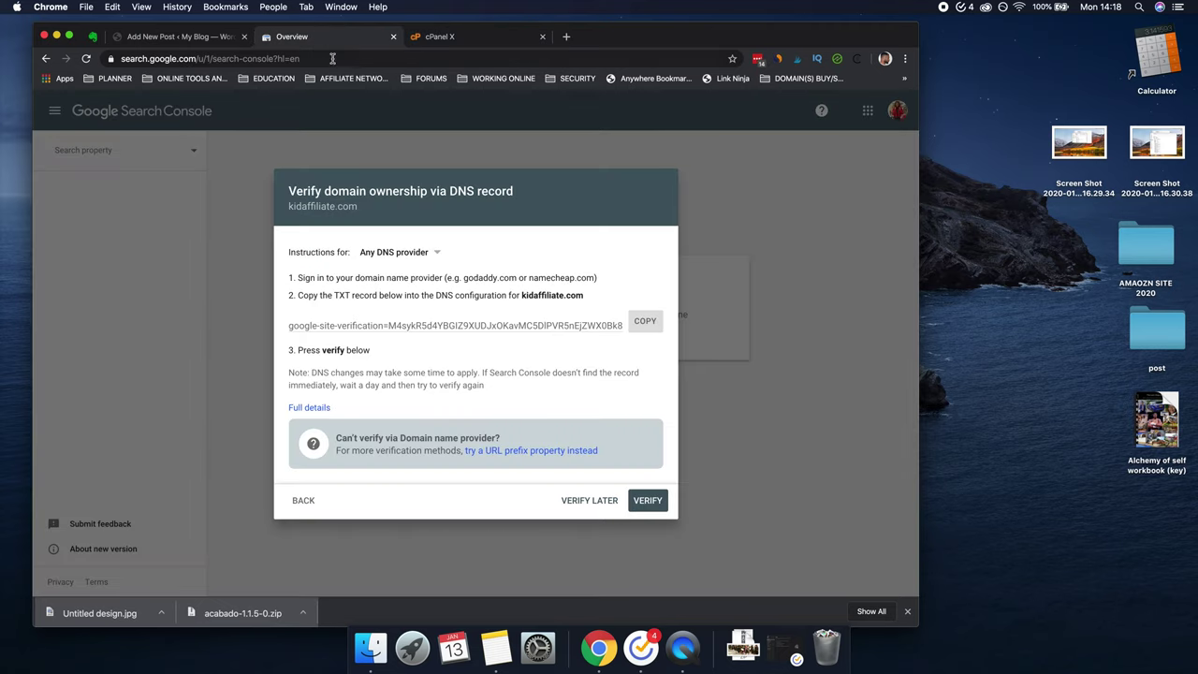
Try verifying kidaffiliate.com and dismiss the verification-failed message.
{"action": "left_click", "coordinate": [645, 500]}
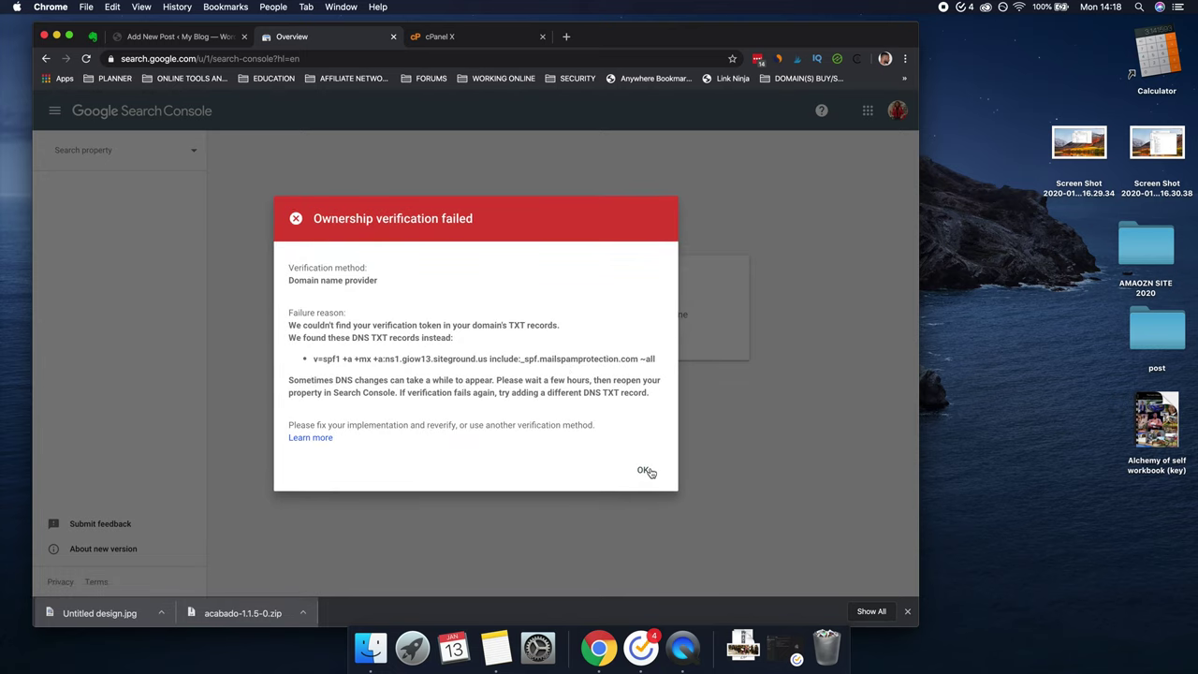
{"action": "left_click_drag", "start_coordinate": [551, 382], "coordinate": [611, 386]}
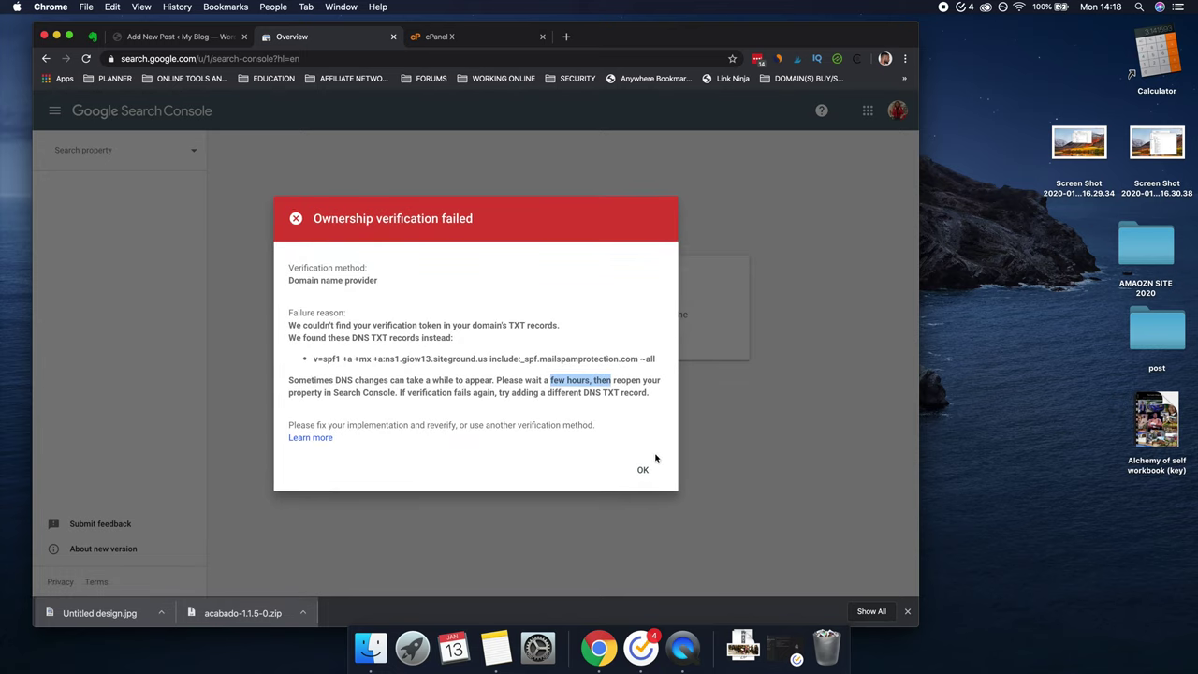
{"action": "left_click", "coordinate": [643, 469]}
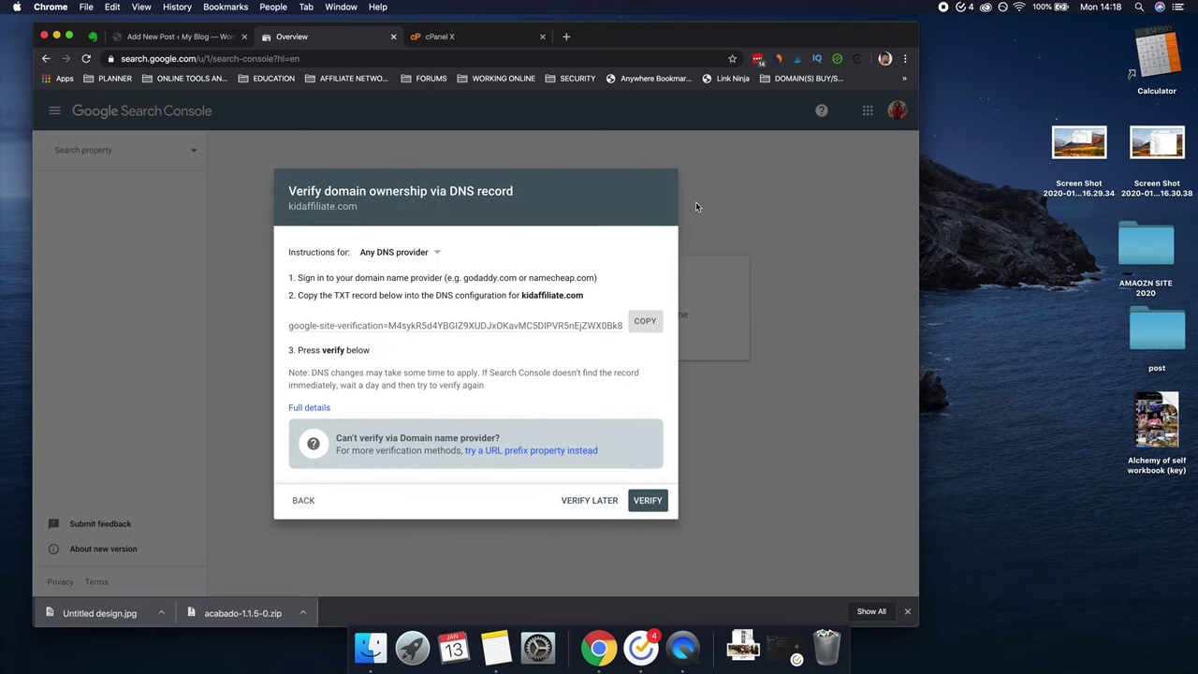
Close the cPanel tab, open a blank tab, and show the WordPress post editor.
{"action": "left_click", "coordinate": [516, 39]}
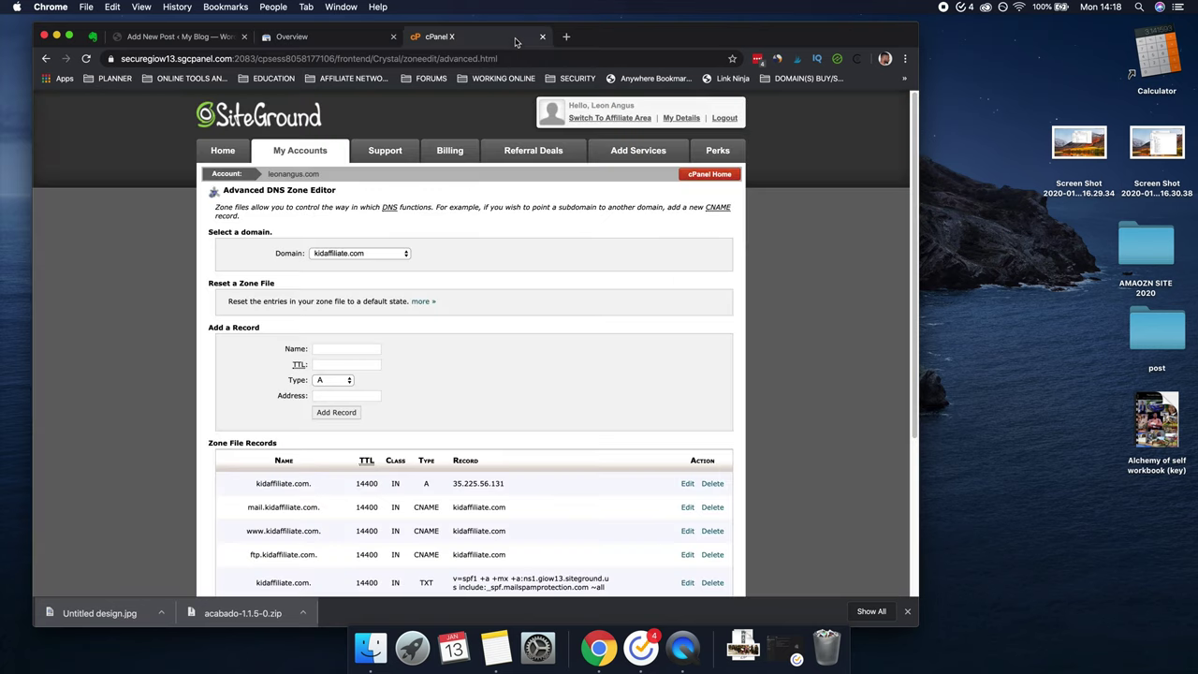
{"action": "left_click", "coordinate": [543, 38]}
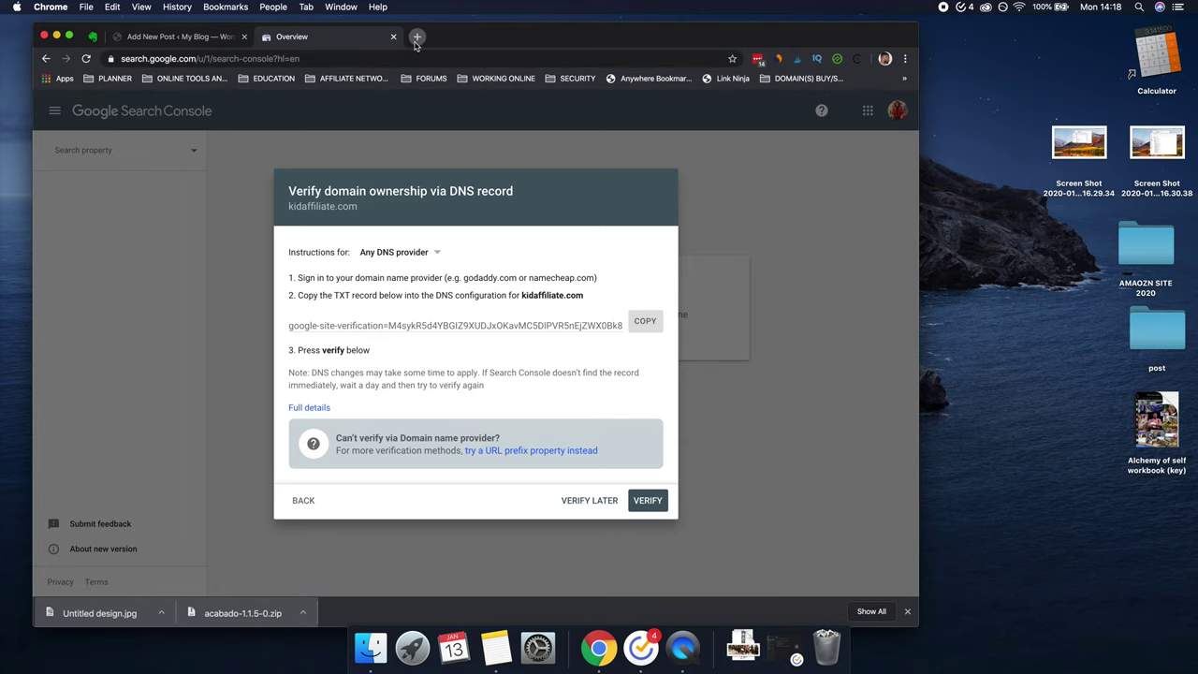
{"action": "left_click", "coordinate": [418, 36]}
{"action": "left_click", "coordinate": [306, 42]}
{"action": "left_click", "coordinate": [178, 36]}
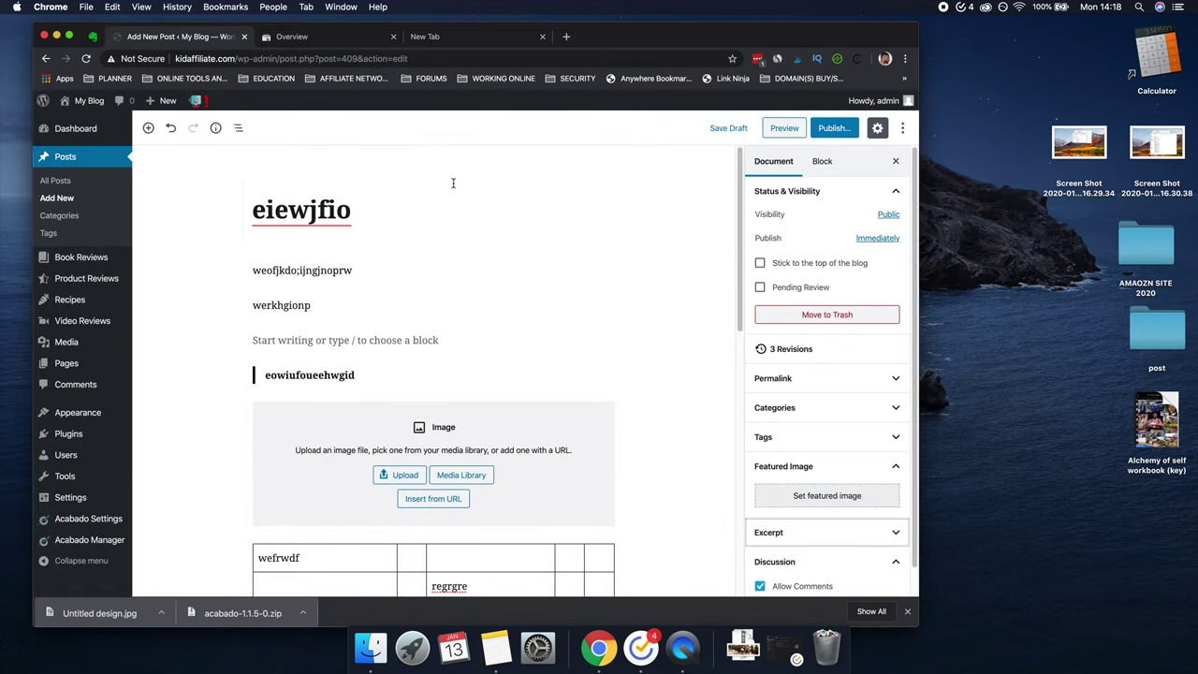
Search 'google analytics' in the new tab and switch to a different Google account.
{"action": "left_click", "coordinate": [439, 40]}
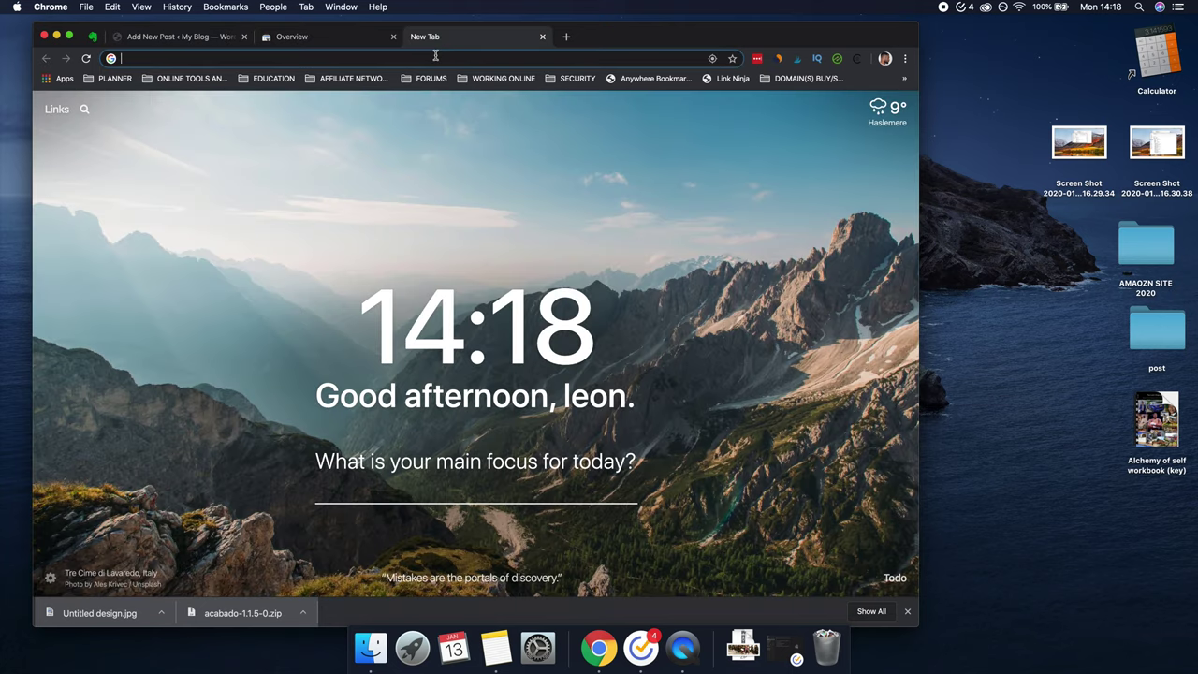
{"action": "left_click", "coordinate": [436, 57]}
{"action": "type", "text": "google"}
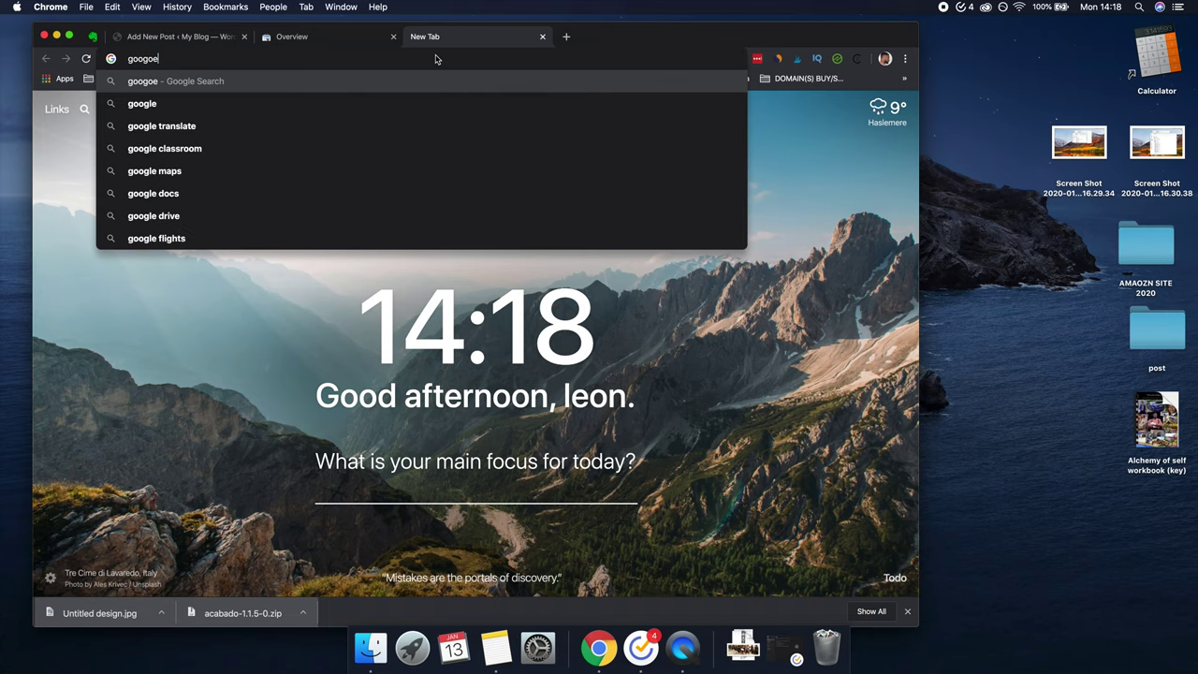
{"action": "key", "text": "BackSpace"}
{"action": "key", "text": "BackSpace"}
{"action": "type", "text": "le ana"}
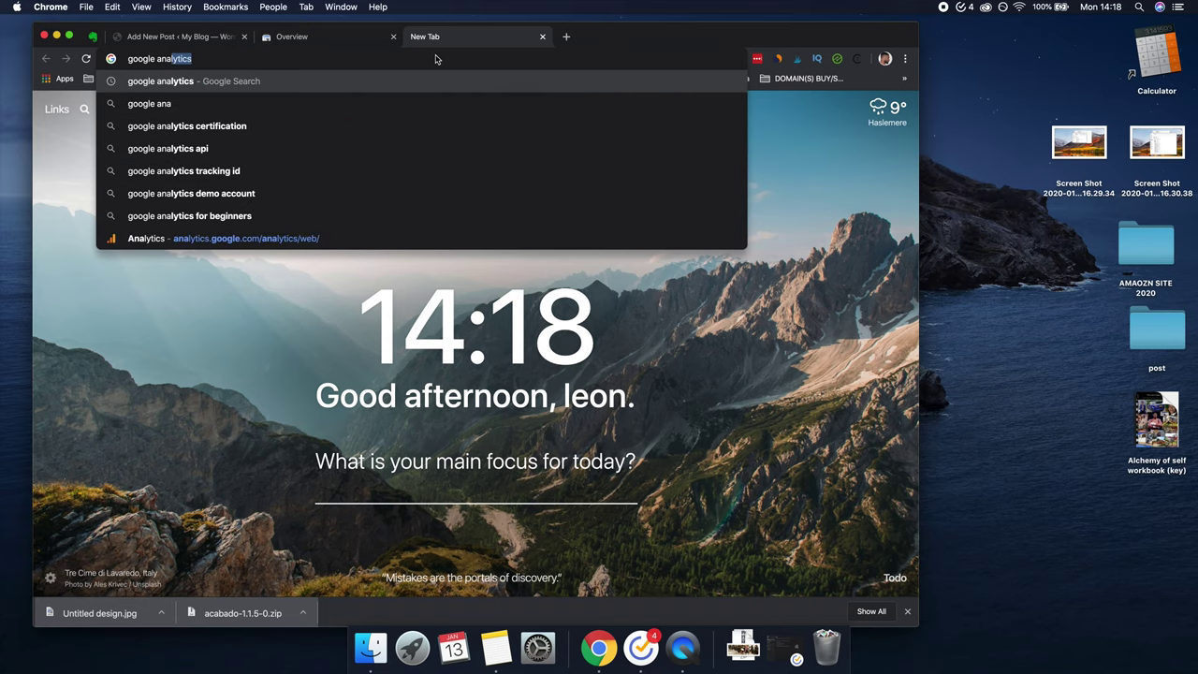
{"action": "key", "text": "Return"}
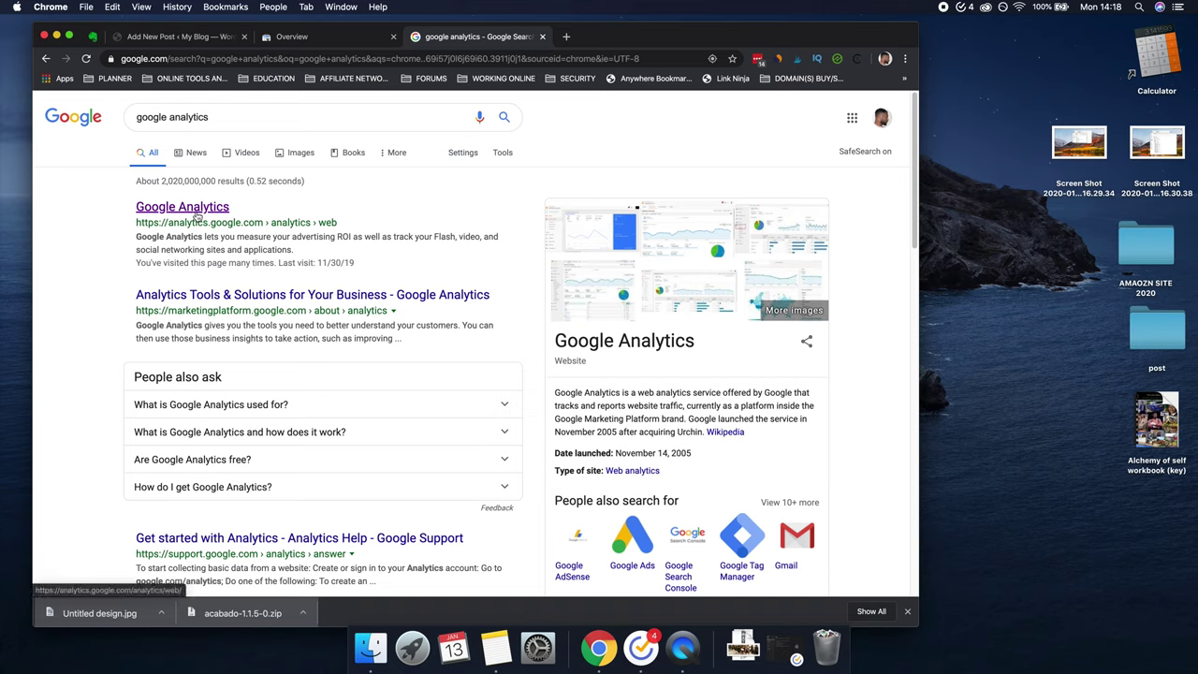
{"action": "left_click", "coordinate": [883, 118]}
{"action": "left_click", "coordinate": [749, 304]}
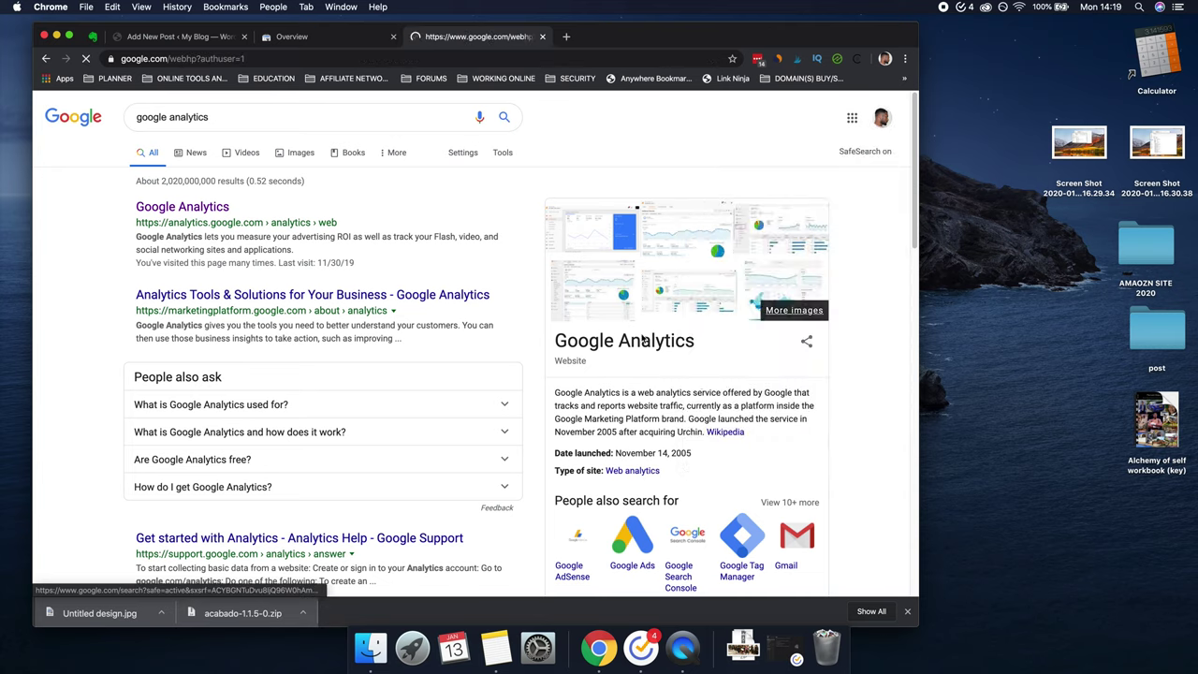
Search 'google analytics' again and open the Google Analytics site.
{"action": "left_click", "coordinate": [333, 37]}
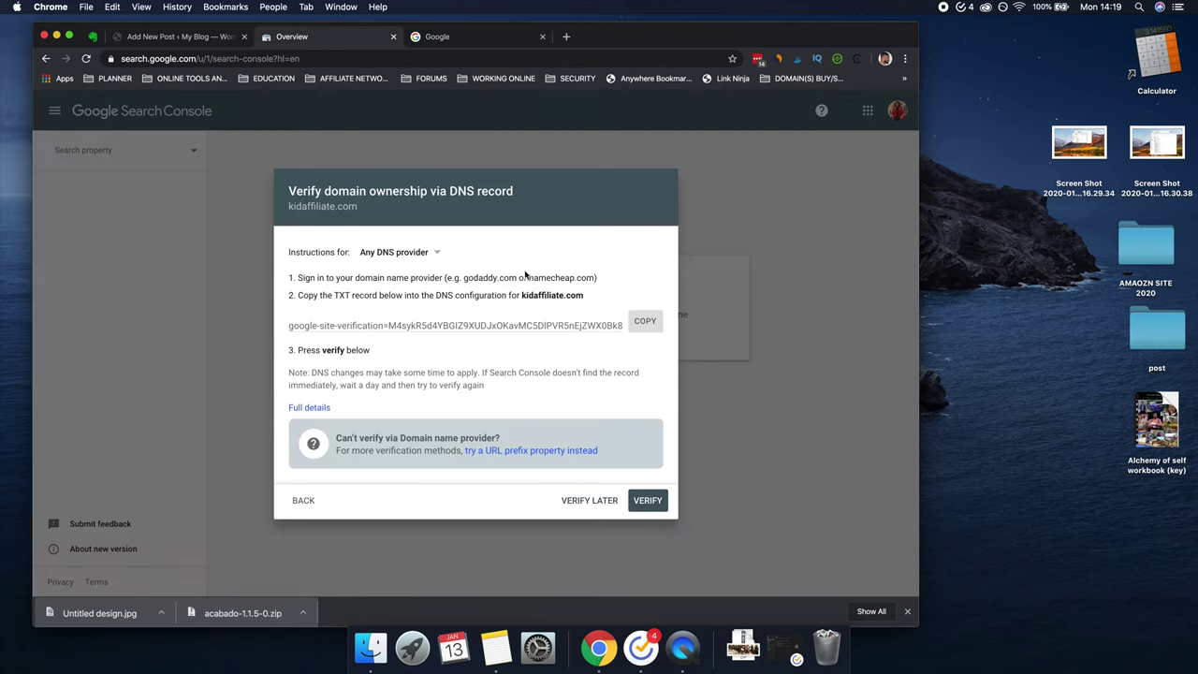
{"action": "left_click", "coordinate": [460, 37]}
{"action": "type", "text": "g"}
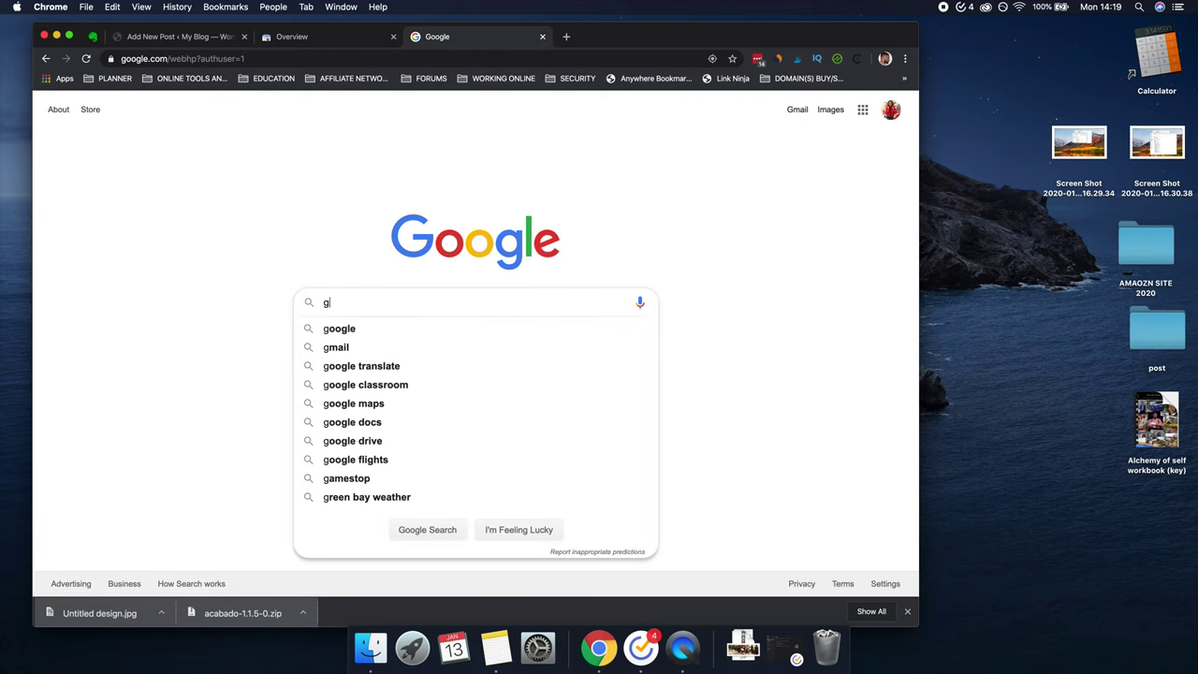
{"action": "type", "text": "oogle analytics"}
{"action": "key", "text": "Return"}
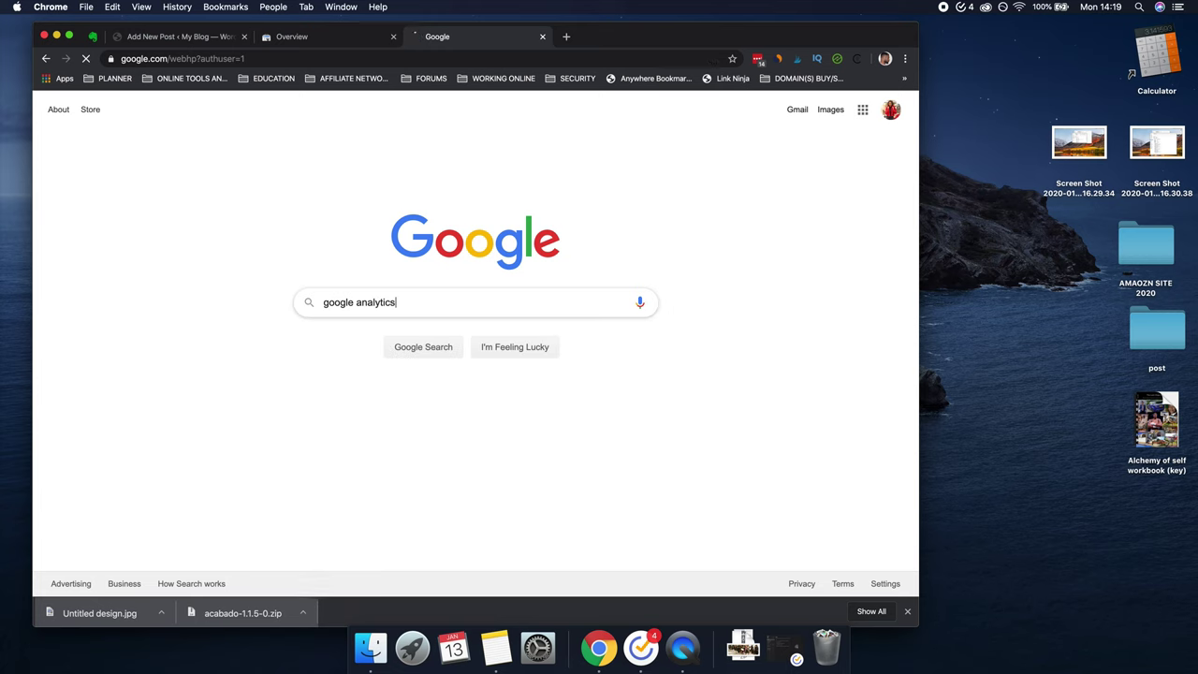
{"action": "left_click", "coordinate": [176, 208]}
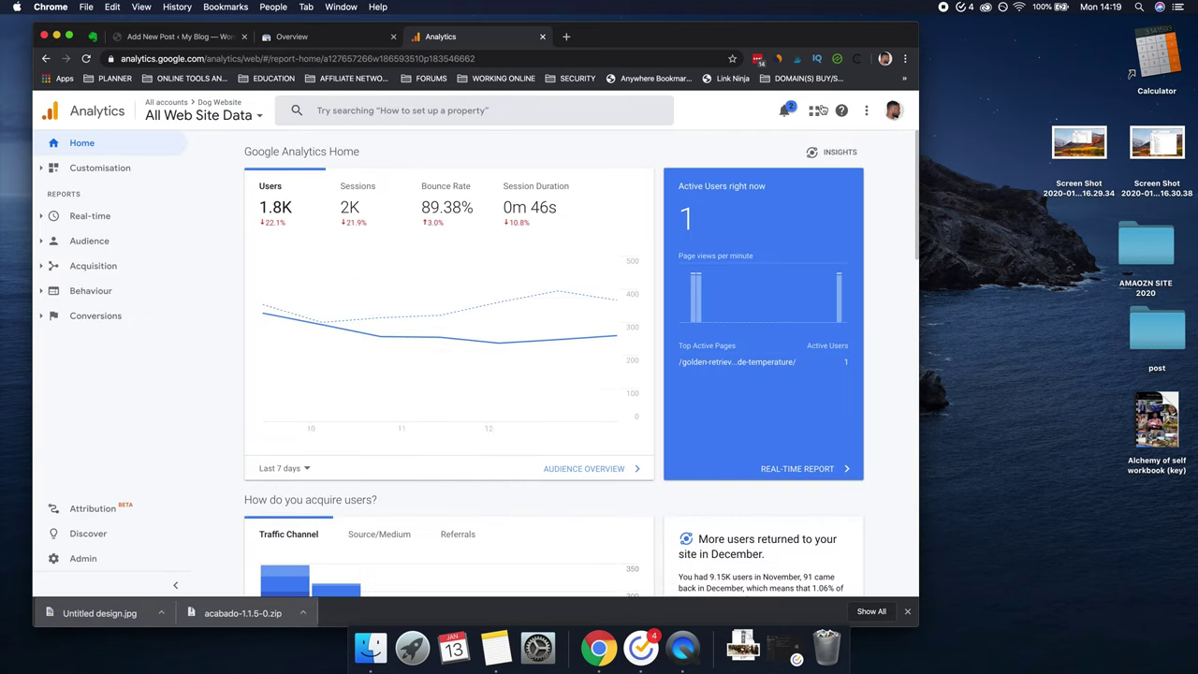
Switch Analytics to the other Google account and start creating a new account.
{"action": "left_click", "coordinate": [890, 112]}
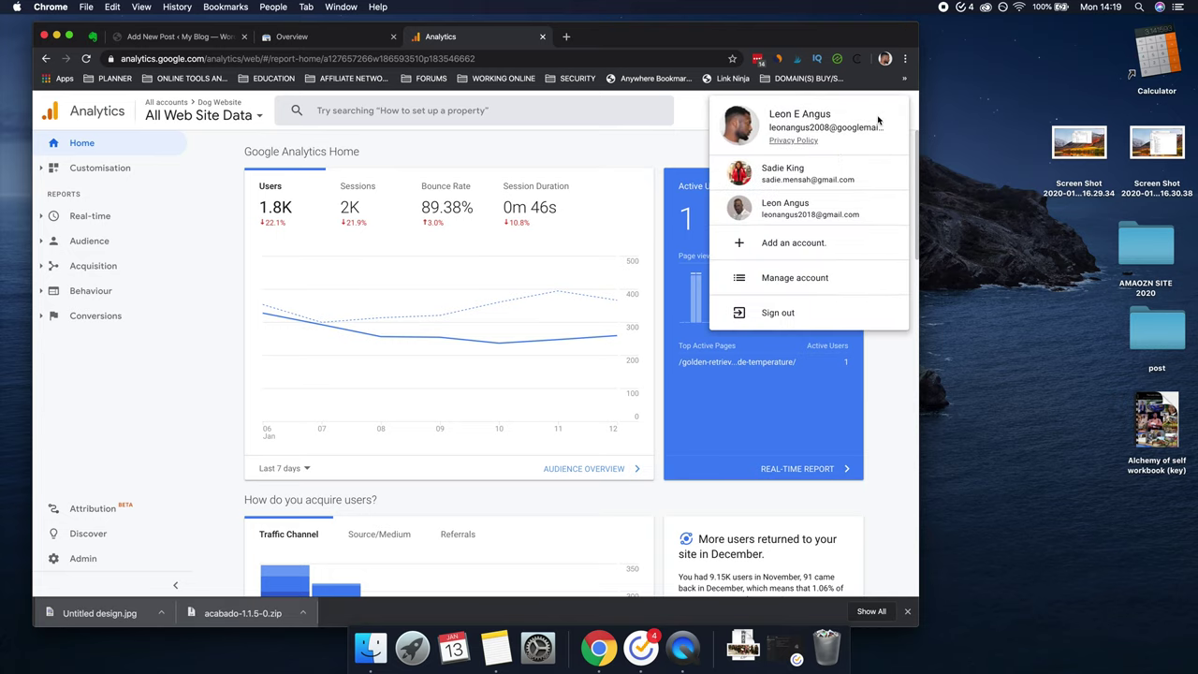
{"action": "left_click", "coordinate": [804, 169]}
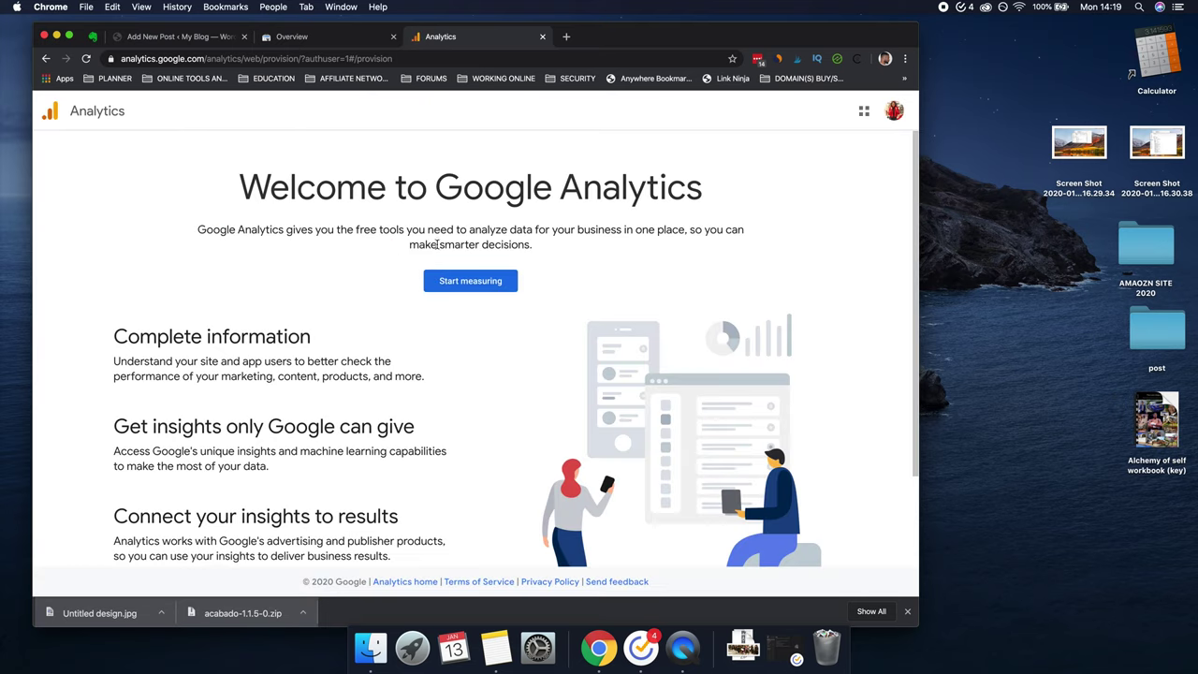
{"action": "scroll", "coordinate": [420, 332], "scroll_direction": "down", "scroll_amount": 3}
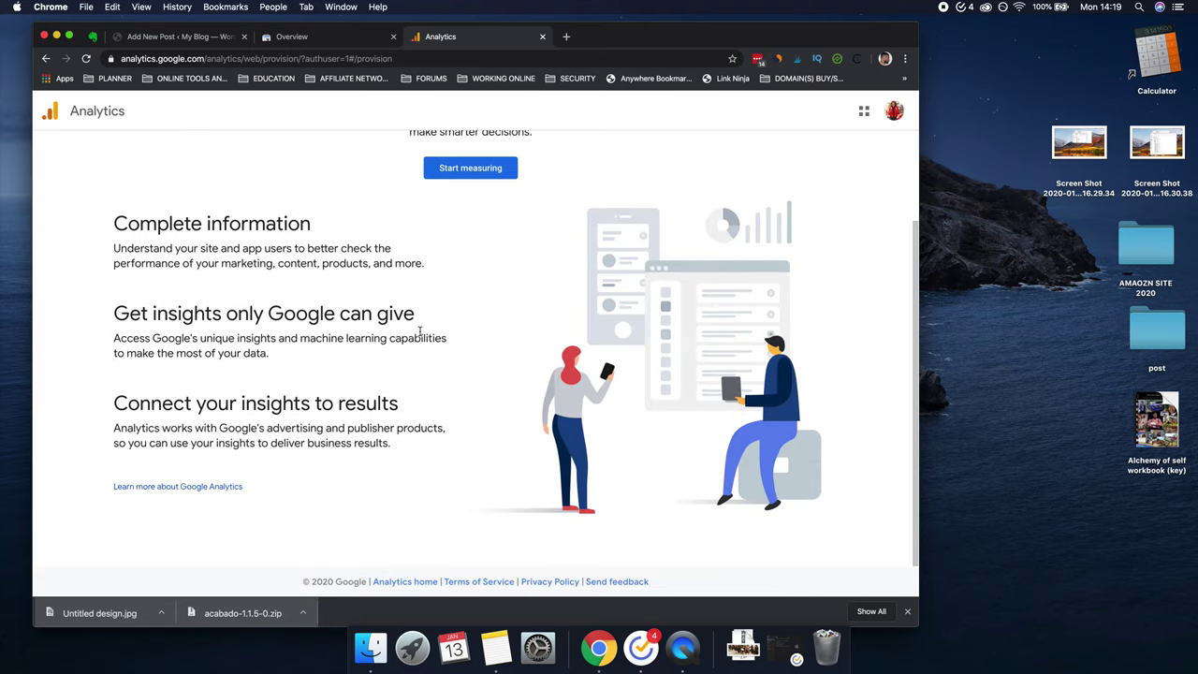
{"action": "left_click", "coordinate": [463, 168]}
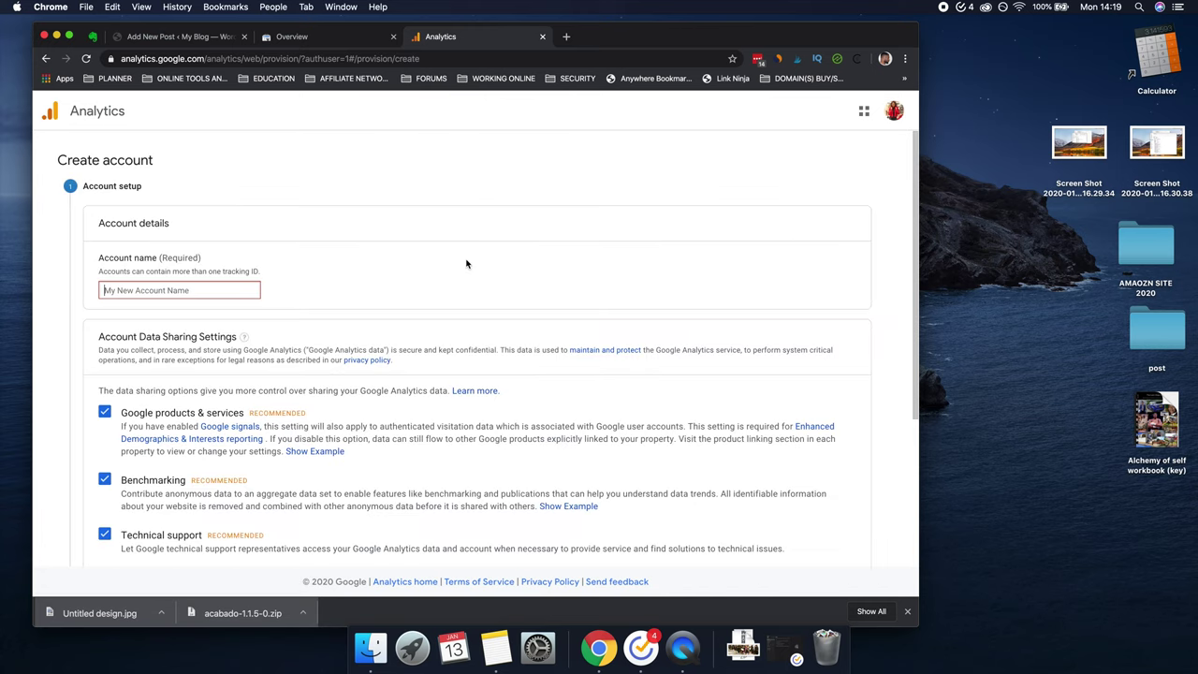
Enter the account holder's name as the new Analytics account name.
{"action": "left_click", "coordinate": [156, 290]}
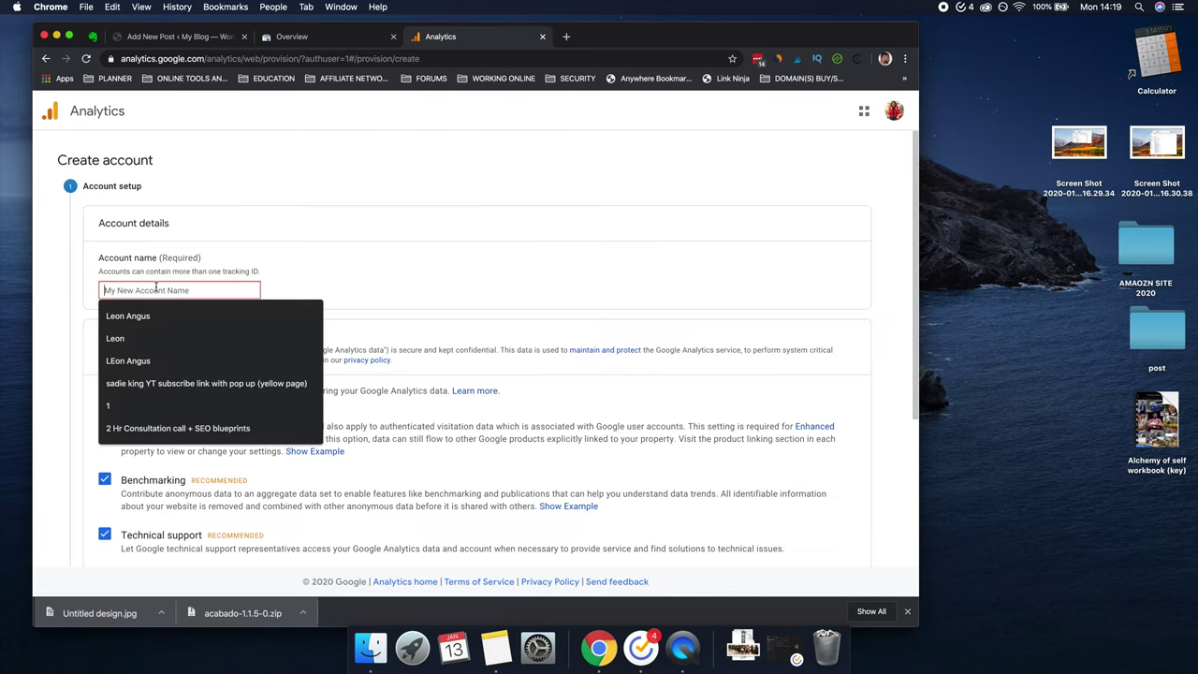
{"action": "left_click", "coordinate": [200, 289]}
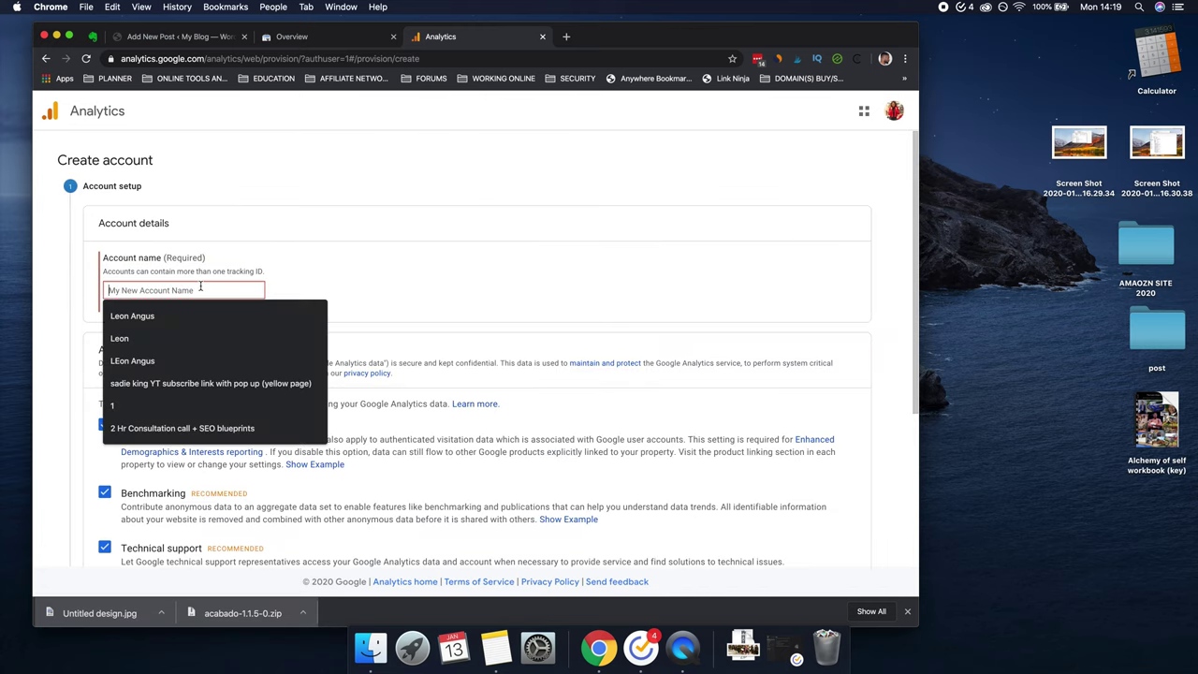
{"action": "left_click_drag", "start_coordinate": [128, 272], "coordinate": [246, 270]}
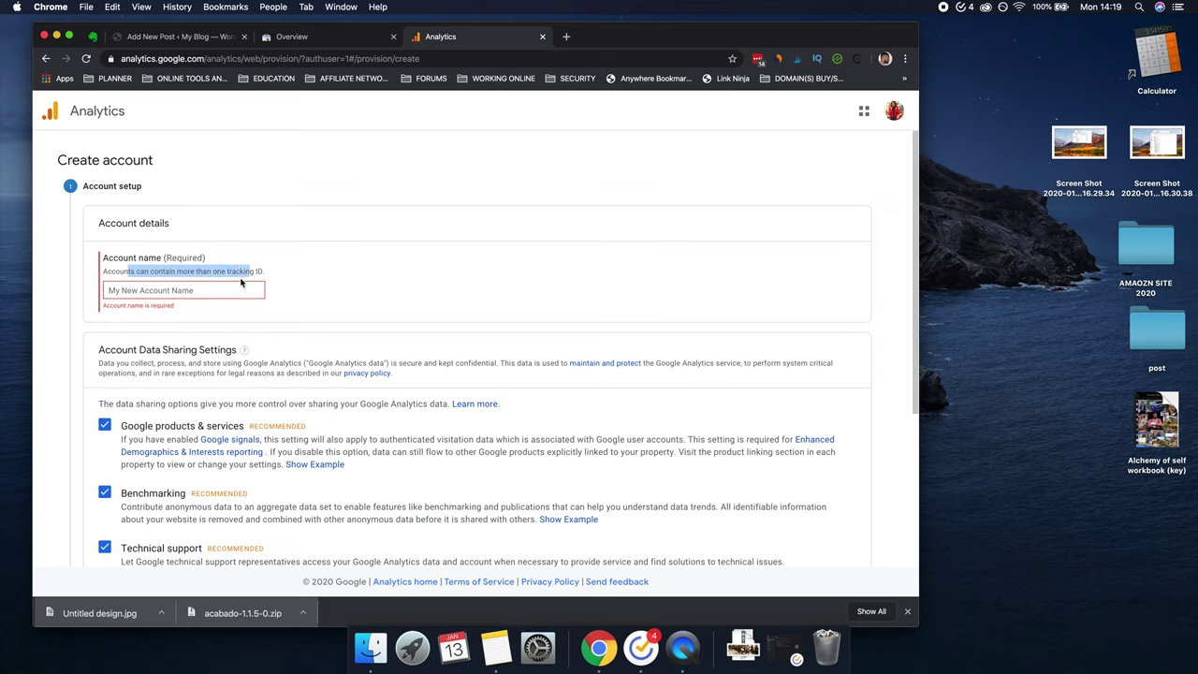
{"action": "left_click", "coordinate": [222, 289]}
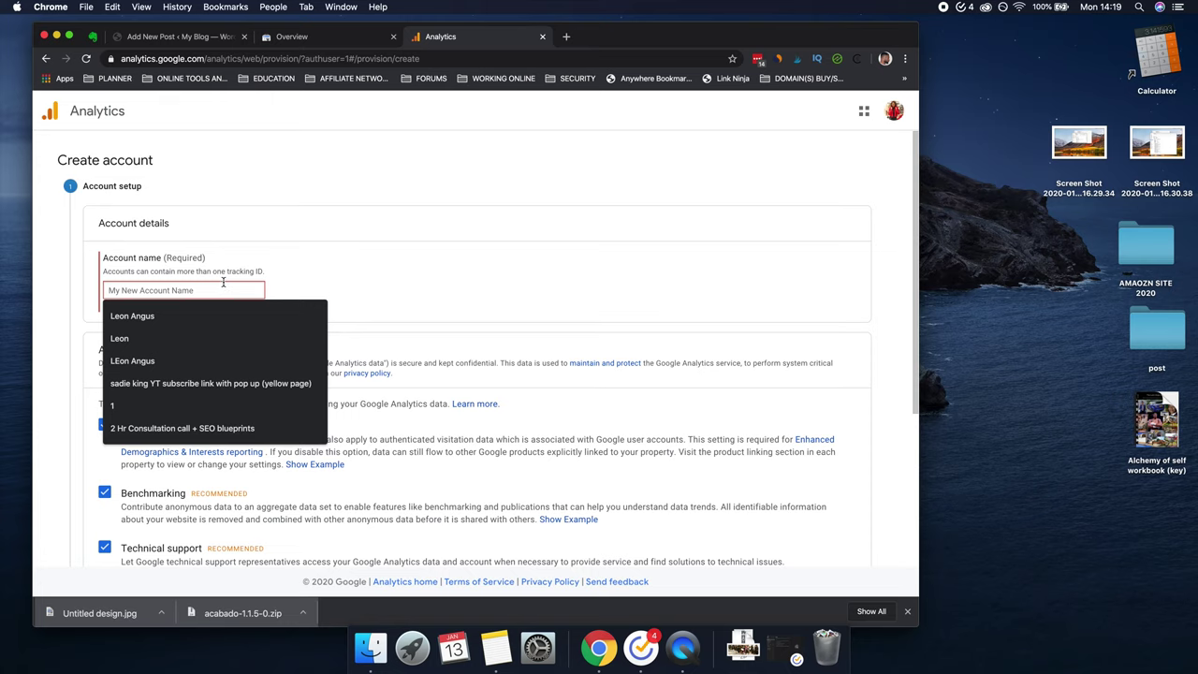
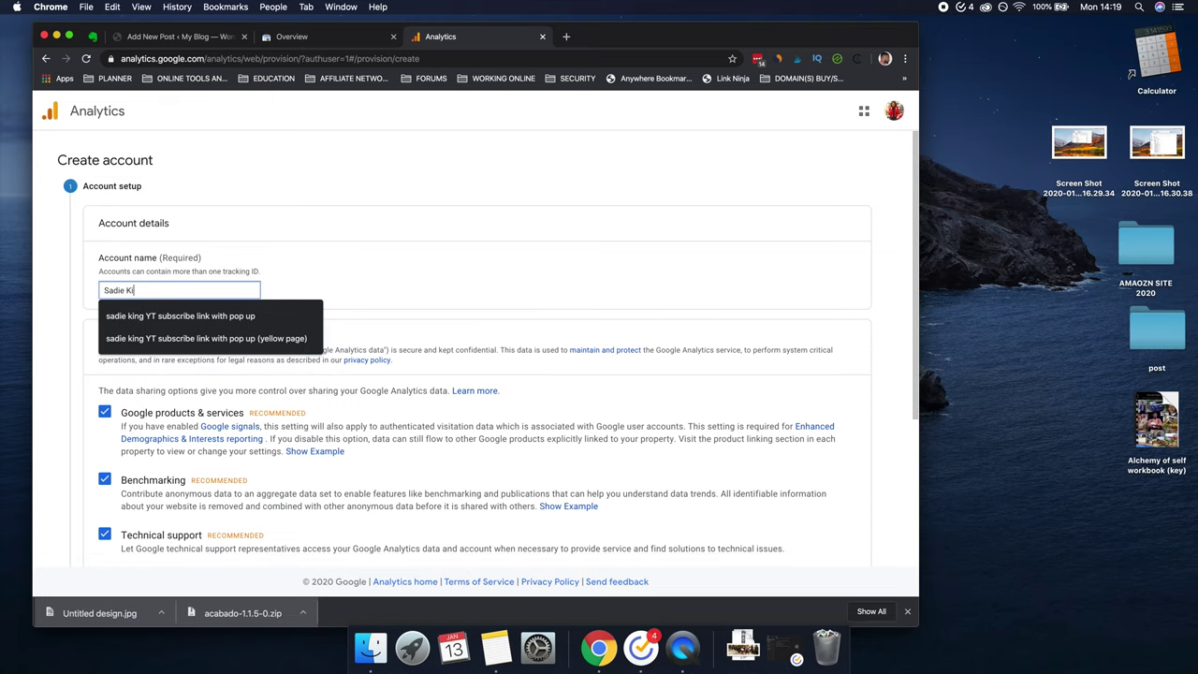
{"action": "left_click", "coordinate": [426, 272]}
{"action": "scroll", "coordinate": [262, 403], "scroll_direction": "down", "scroll_amount": 2}
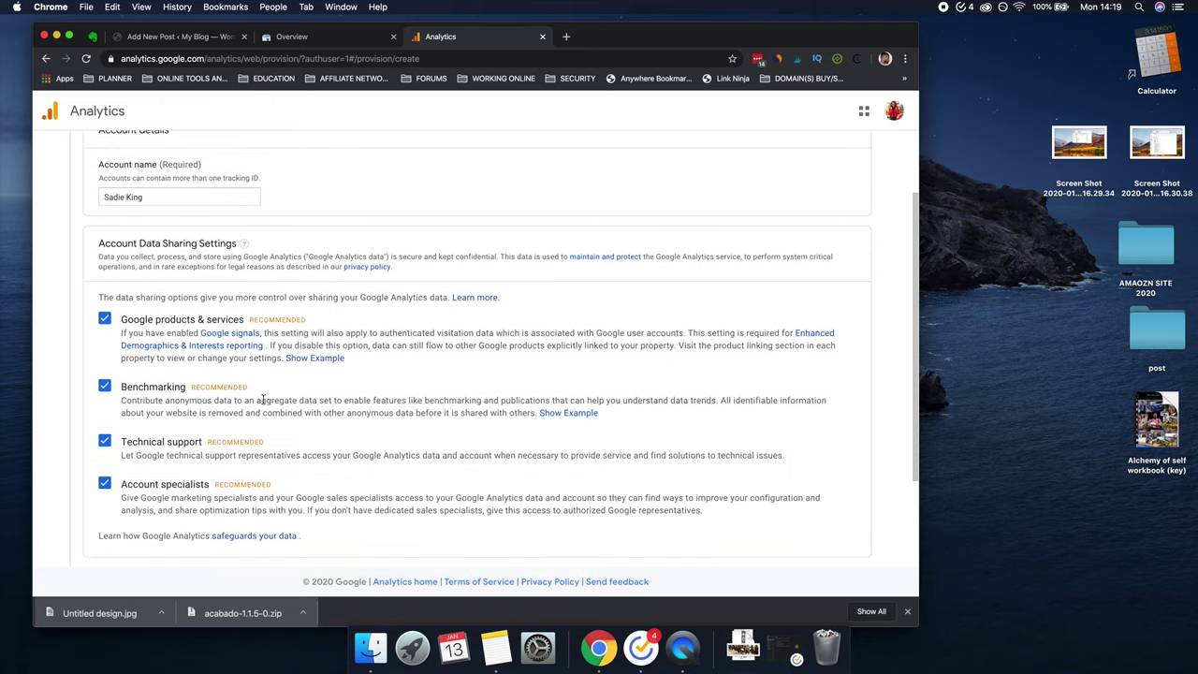
{"action": "scroll", "coordinate": [200, 380], "scroll_direction": "down", "scroll_amount": 1}
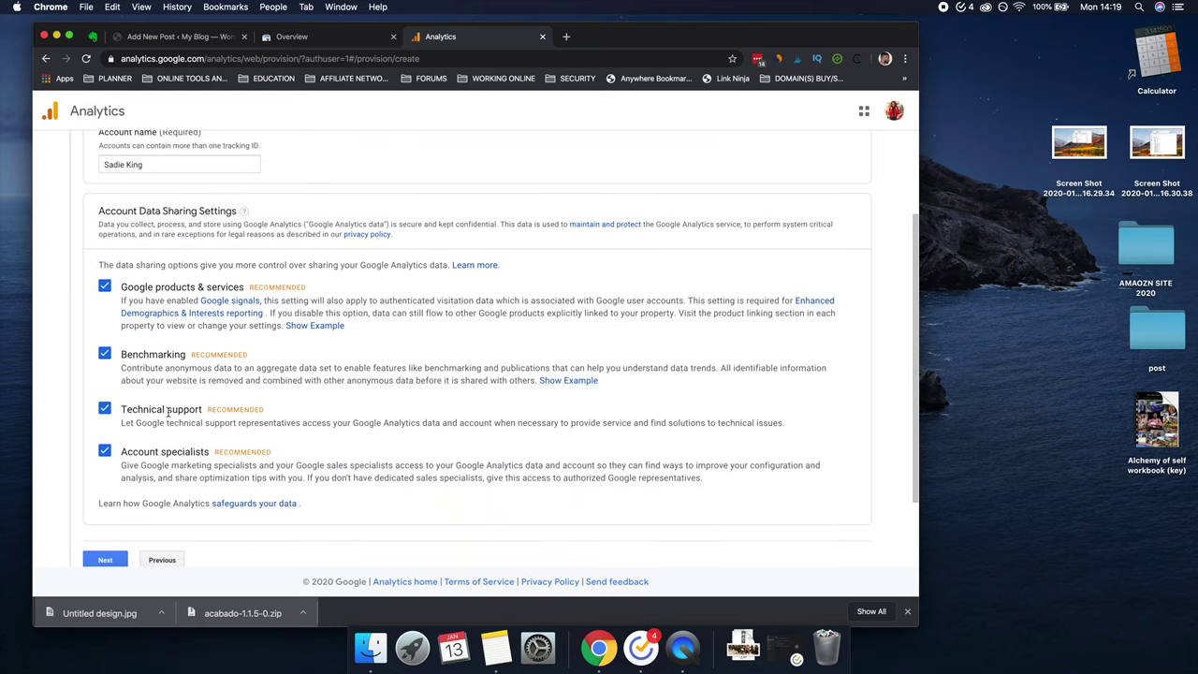
Continue past 'What do you want to measure?' with Web selected.
{"action": "left_click", "coordinate": [105, 557]}
{"action": "scroll", "coordinate": [281, 366], "scroll_direction": "up", "scroll_amount": 2}
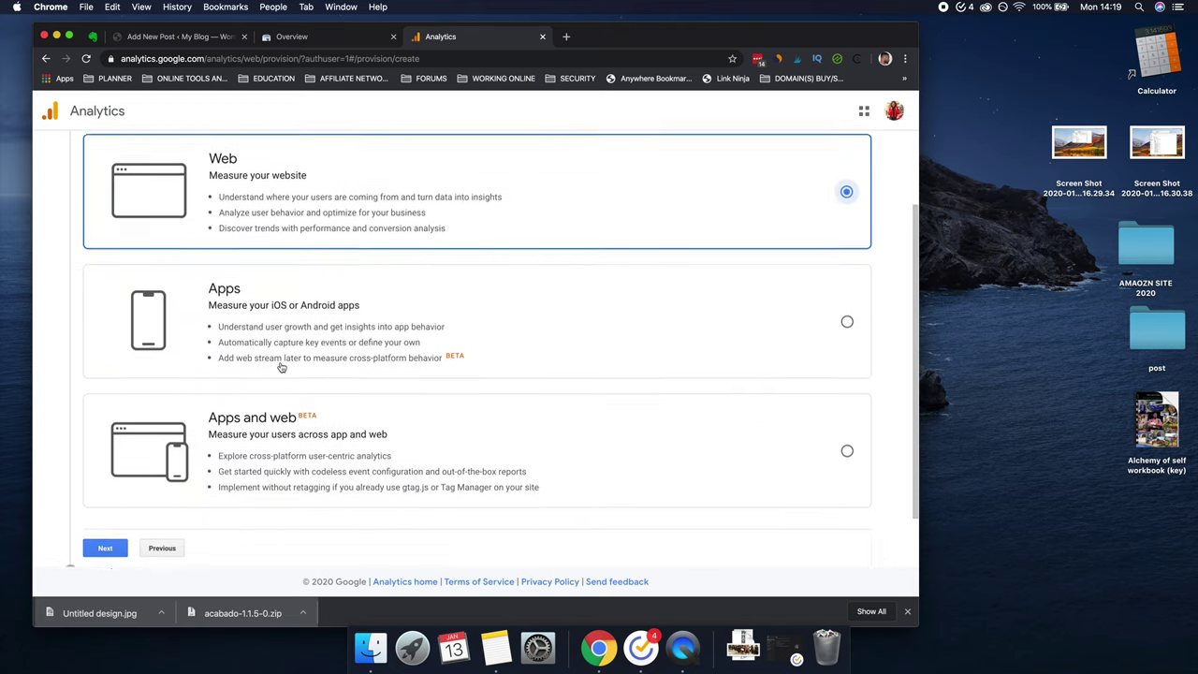
{"action": "scroll", "coordinate": [288, 334], "scroll_direction": "down", "scroll_amount": 3}
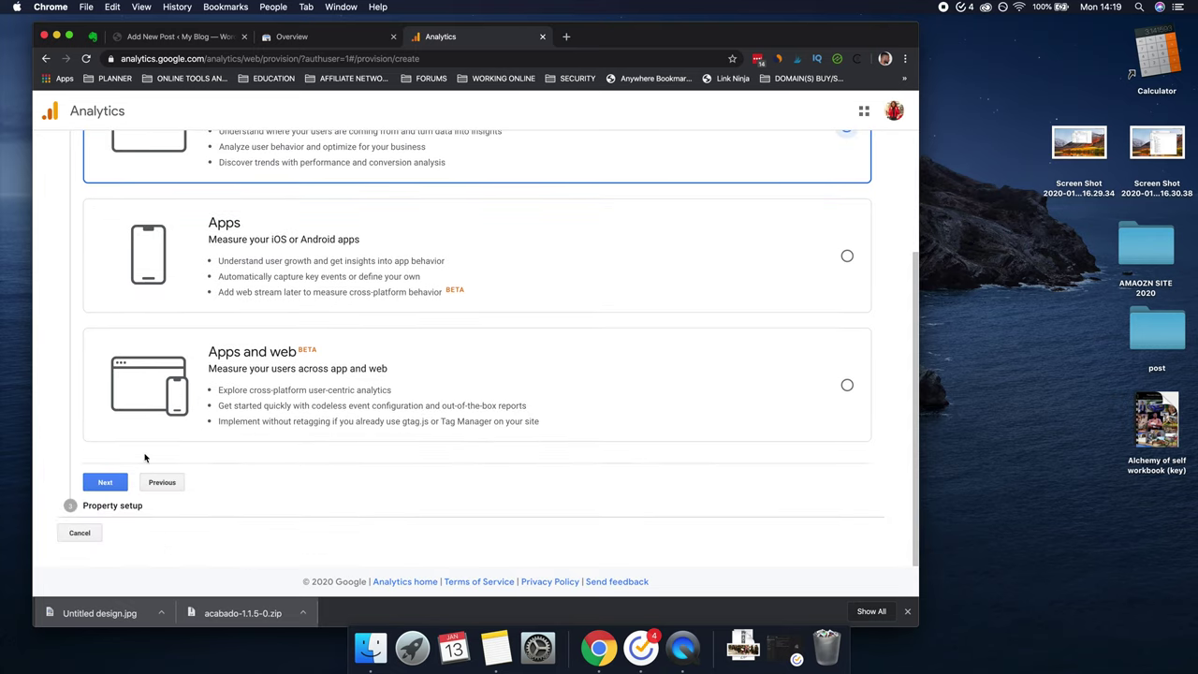
{"action": "left_click", "coordinate": [119, 479]}
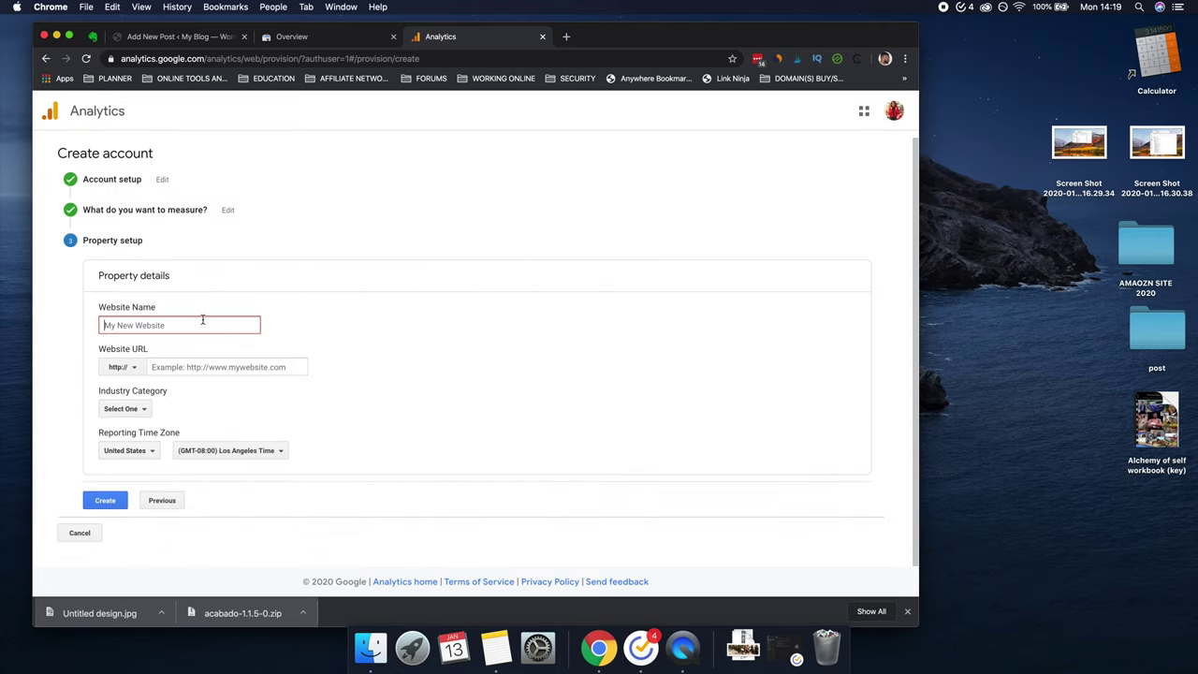
Enter website name 'Kid site' and website URL kidaffiliate.com.
{"action": "type", "text": "Kidaffiliate"}
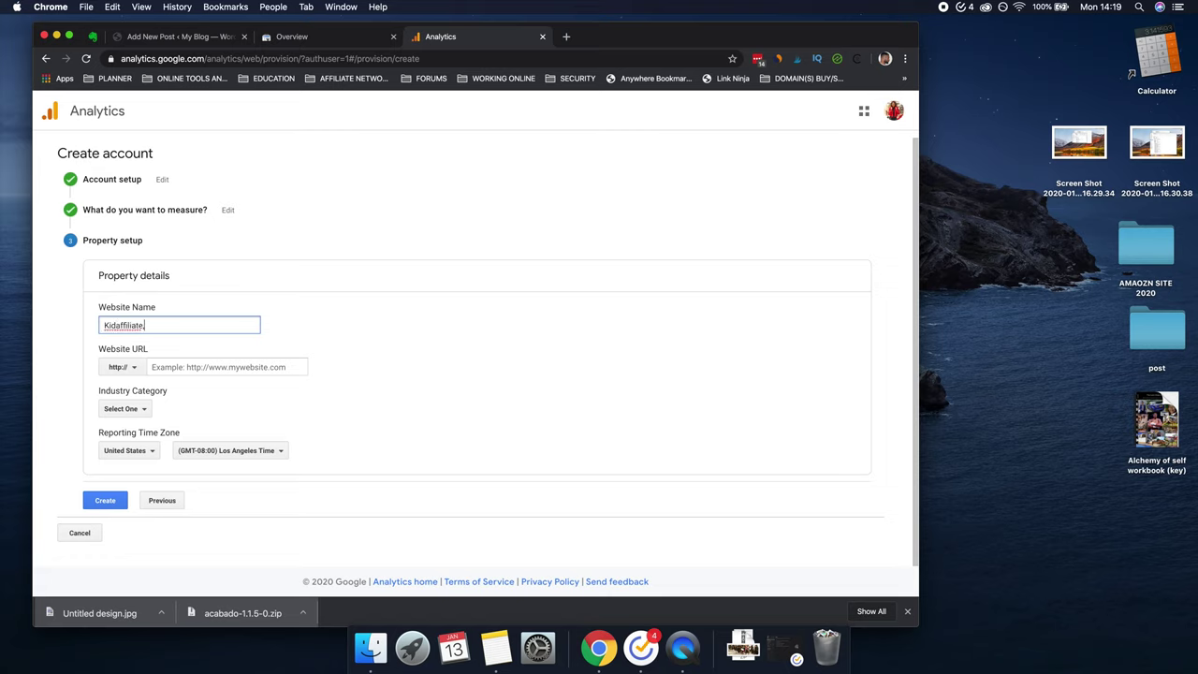
{"action": "type", "text": ".com"}
{"action": "left_click", "coordinate": [198, 370]}
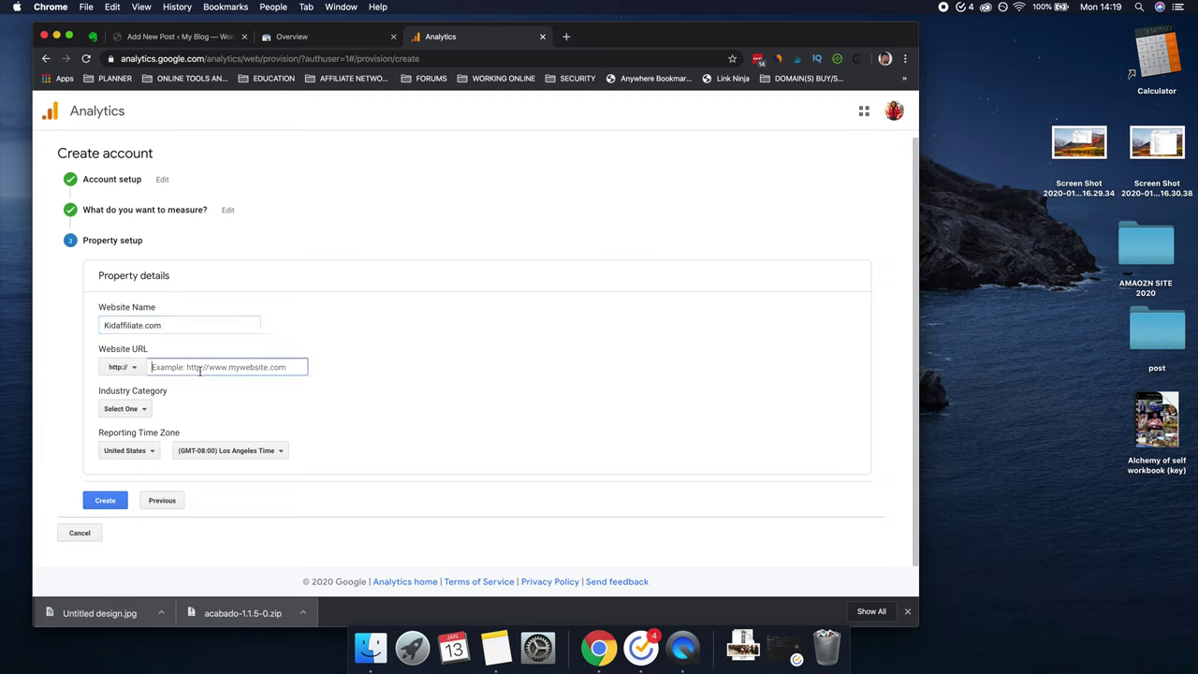
{"action": "type", "text": "kidaffiliate.com"}
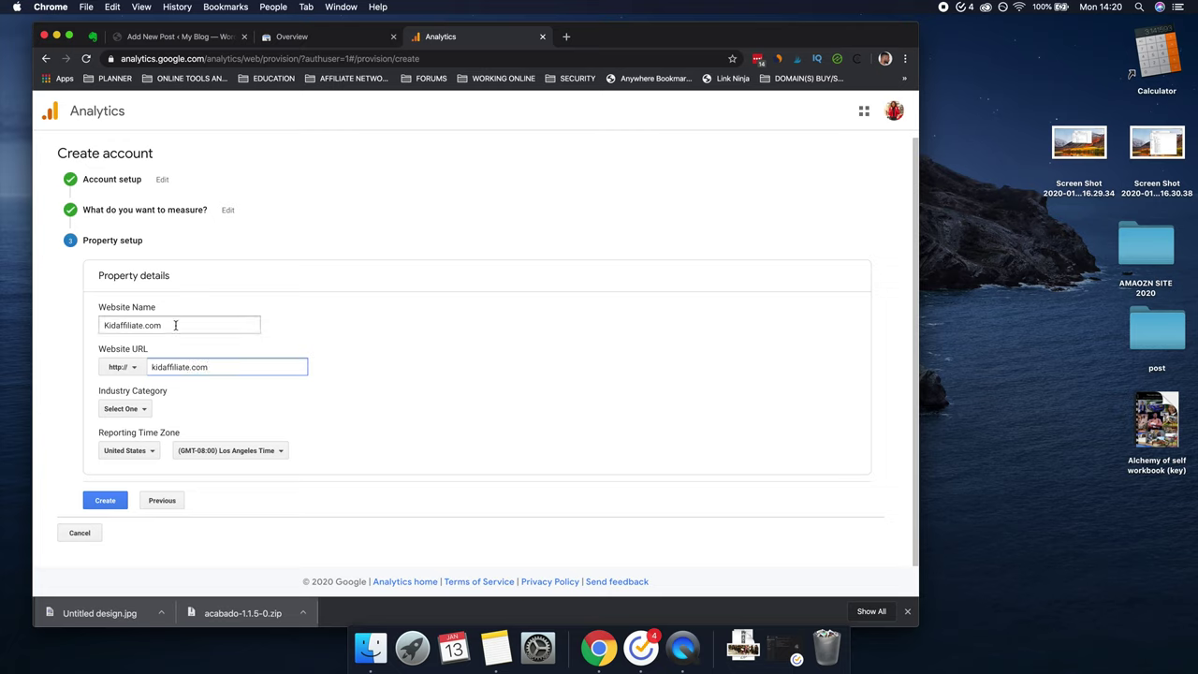
{"action": "left_click_drag", "start_coordinate": [103, 325], "coordinate": [178, 325]}
{"action": "type", "text": "Kid "}
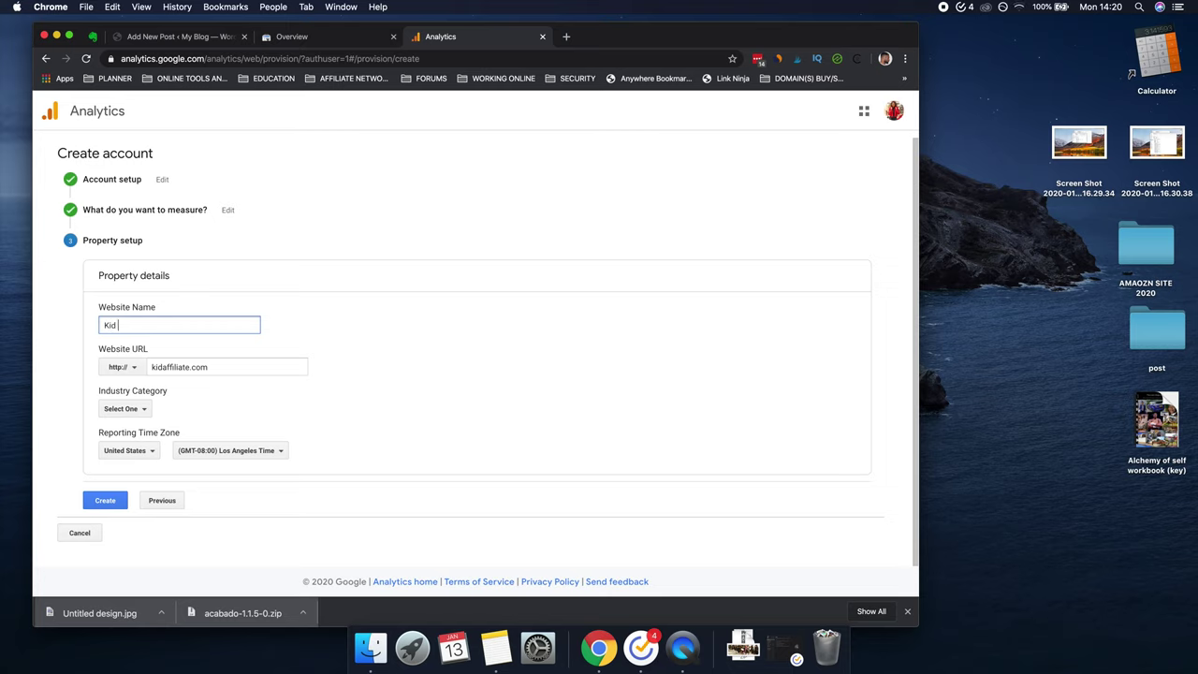
{"action": "type", "text": "Affiliate"}
{"action": "left_click_drag", "start_coordinate": [162, 325], "coordinate": [76, 327]}
{"action": "type", "text": "Kid"}
Set the reporting time zone country to United Kingdom and create the property.
{"action": "left_click", "coordinate": [150, 451]}
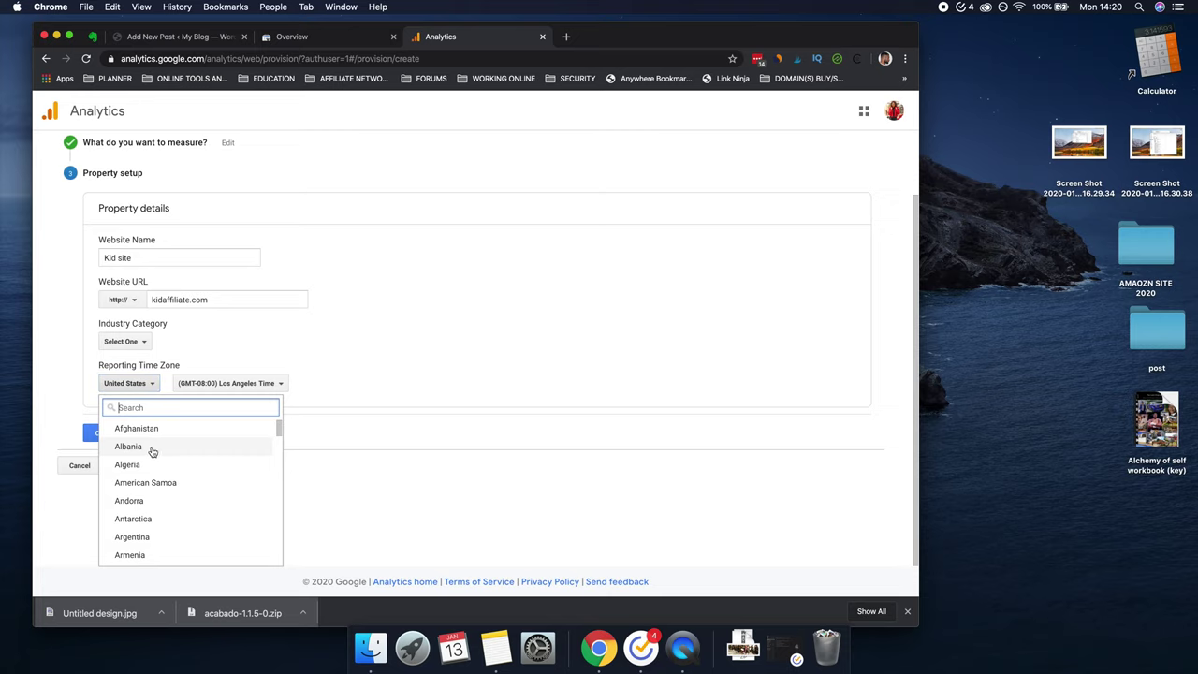
{"action": "scroll", "coordinate": [193, 481], "scroll_direction": "down", "scroll_amount": 2}
{"action": "scroll", "coordinate": [195, 481], "scroll_direction": "up", "scroll_amount": 2}
{"action": "type", "text": "united"}
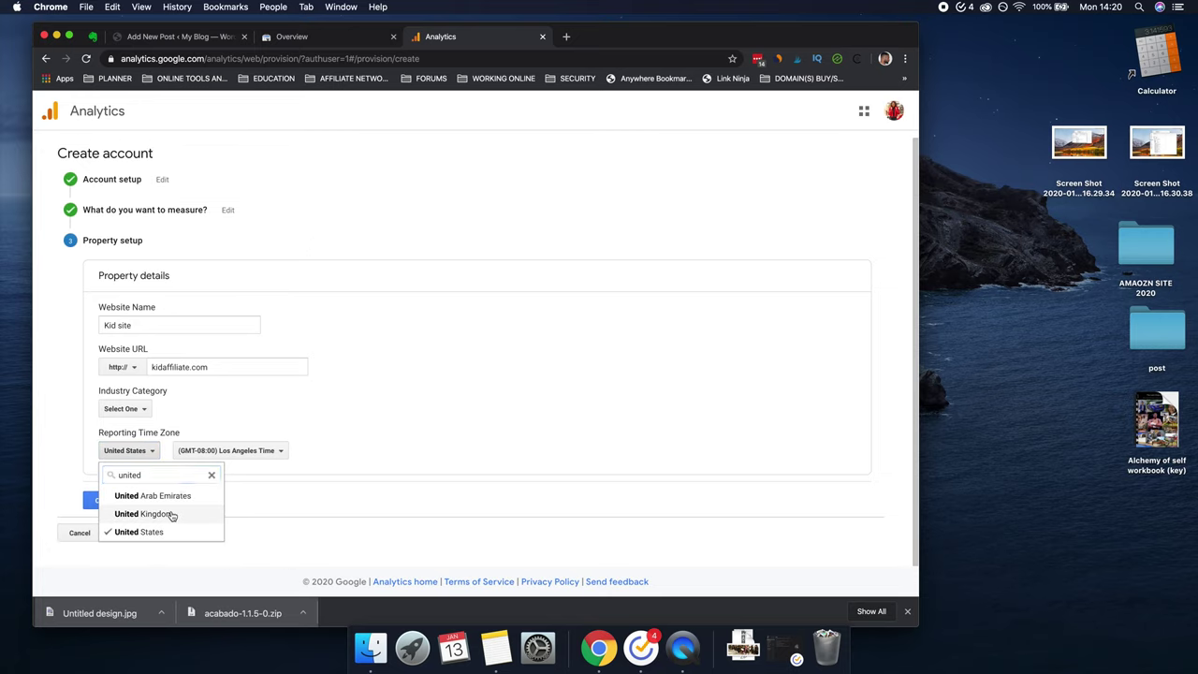
{"action": "left_click", "coordinate": [159, 514]}
{"action": "left_click", "coordinate": [101, 500]}
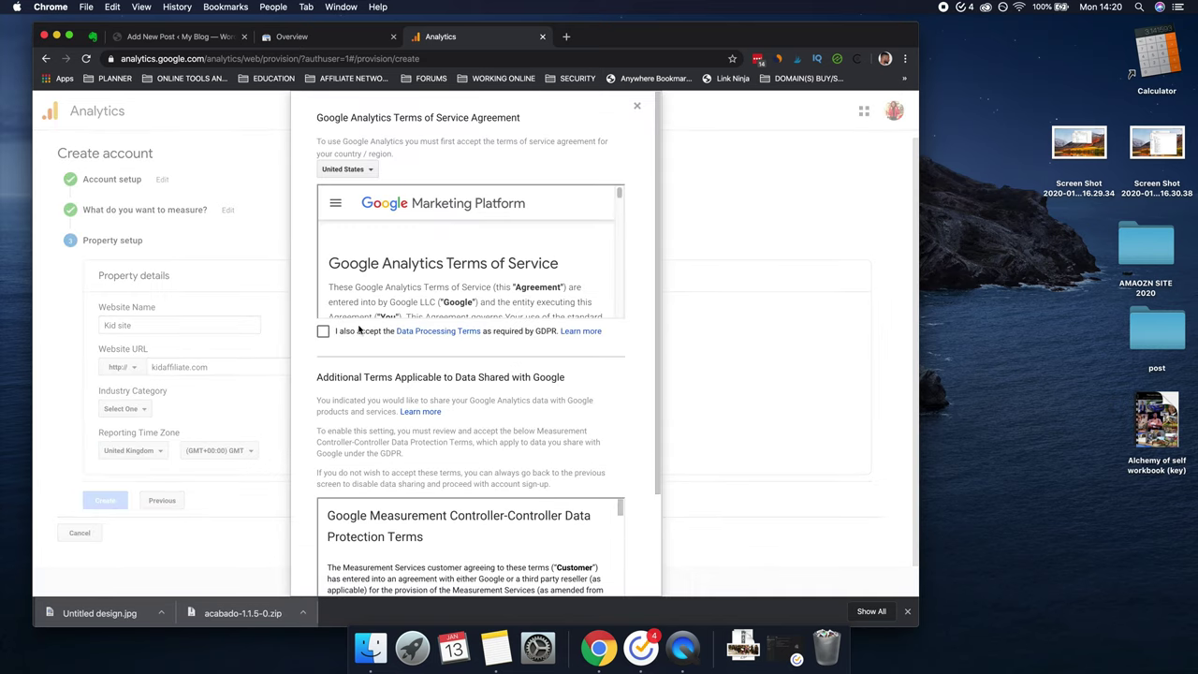
Tick both data-protection checkboxes, accept the Terms of Service, and dismiss the tip.
{"action": "left_click", "coordinate": [323, 332]}
{"action": "scroll", "coordinate": [468, 271], "scroll_direction": "down", "scroll_amount": 10}
{"action": "scroll", "coordinate": [638, 258], "scroll_direction": "down", "scroll_amount": 3}
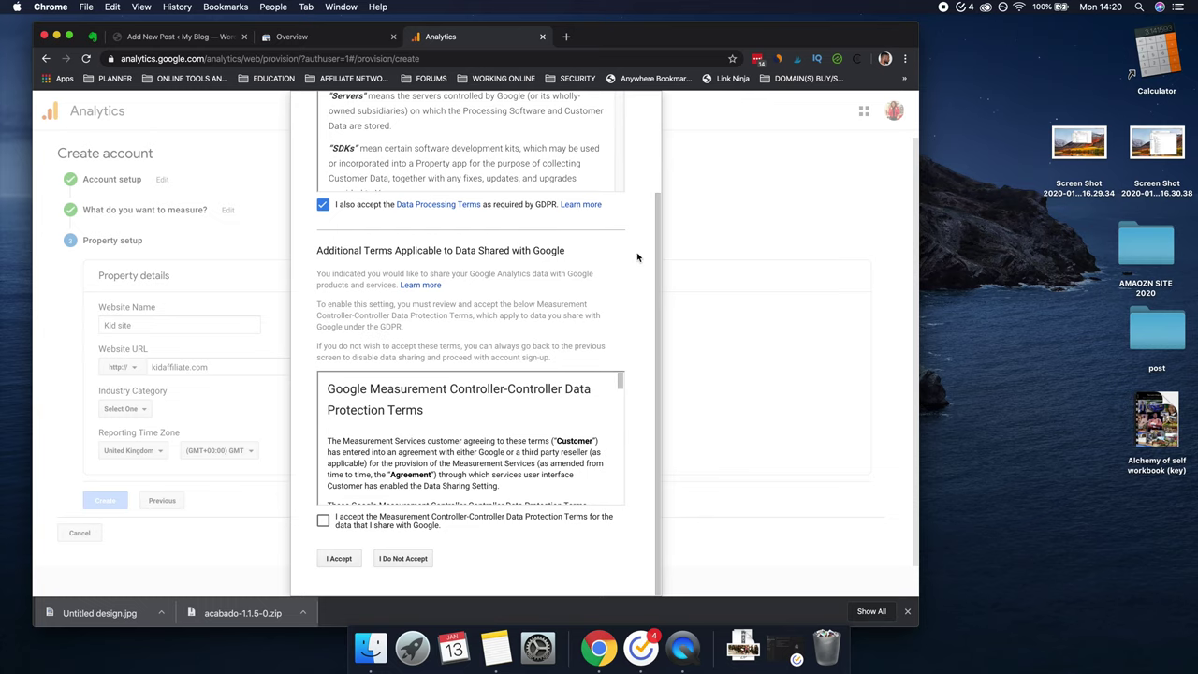
{"action": "left_click", "coordinate": [324, 522]}
{"action": "left_click", "coordinate": [339, 558]}
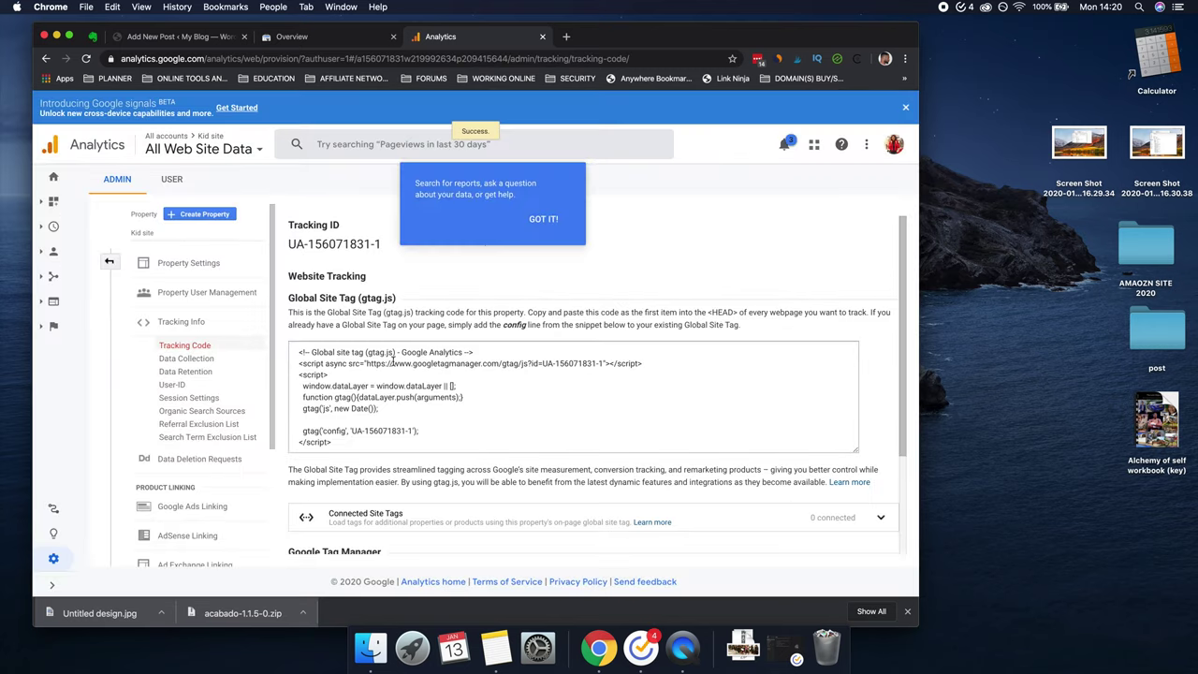
{"action": "left_click", "coordinate": [562, 184]}
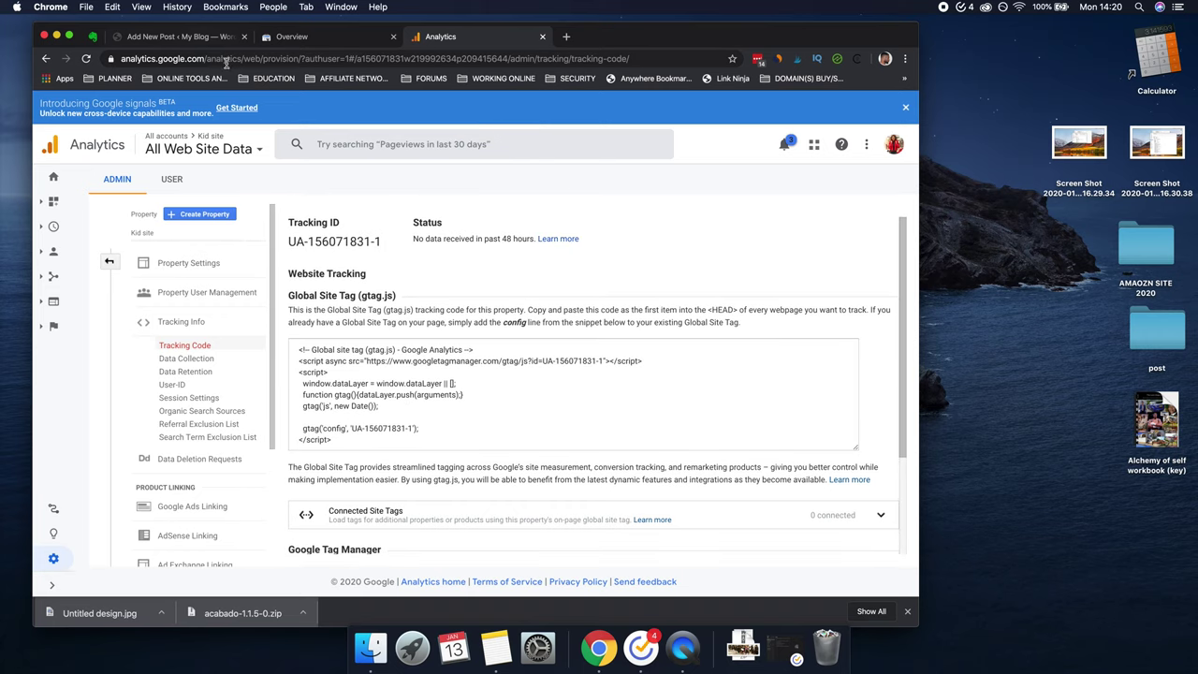
Select and copy the Kid site property's new tracking ID.
{"action": "scroll", "coordinate": [403, 298], "scroll_direction": "down", "scroll_amount": 5}
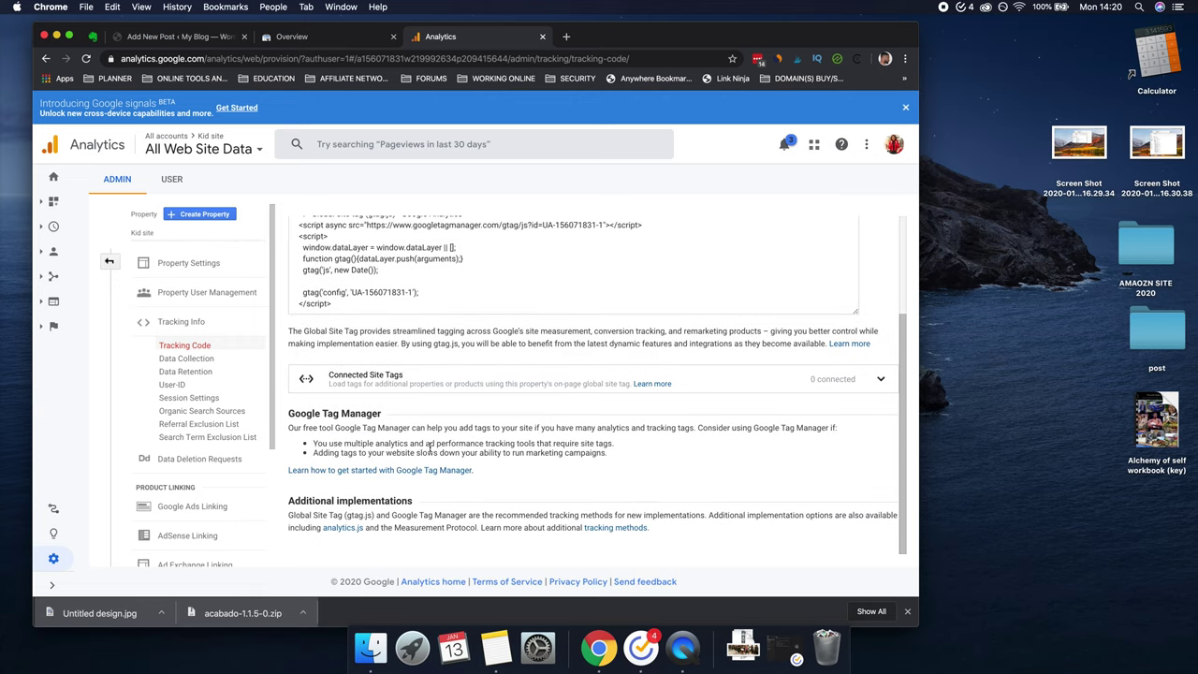
{"action": "scroll", "coordinate": [404, 459], "scroll_direction": "up", "scroll_amount": 4}
{"action": "scroll", "coordinate": [405, 459], "scroll_direction": "up", "scroll_amount": 1}
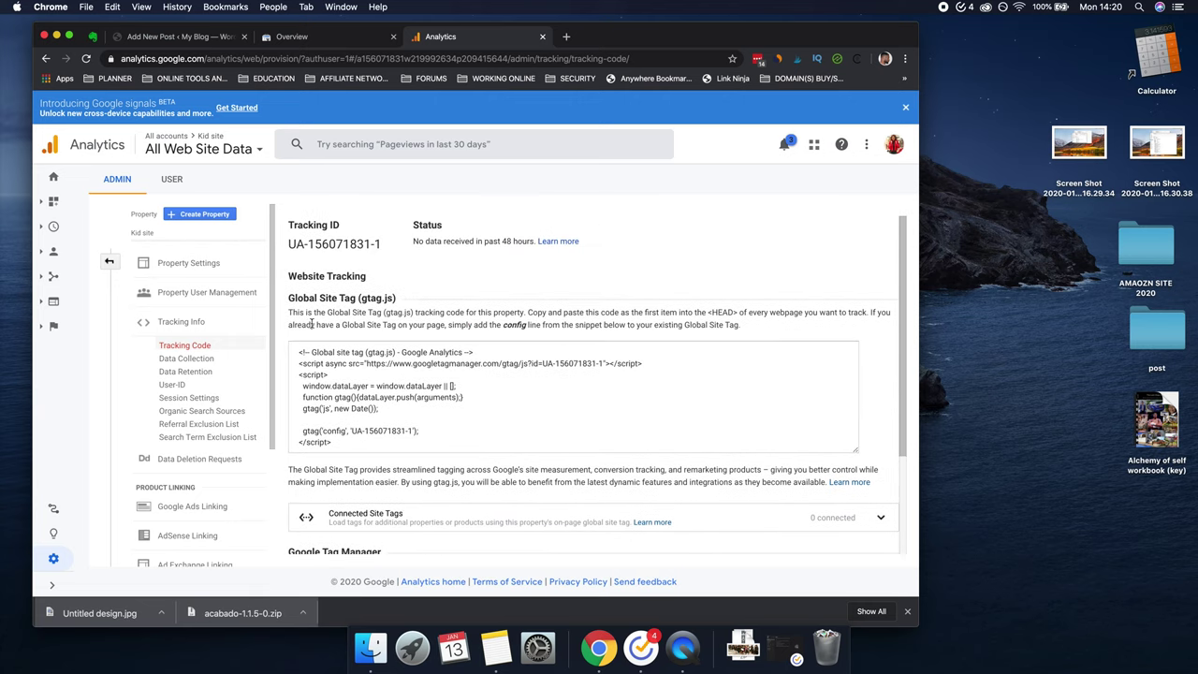
{"action": "left_click_drag", "start_coordinate": [289, 242], "coordinate": [379, 239]}
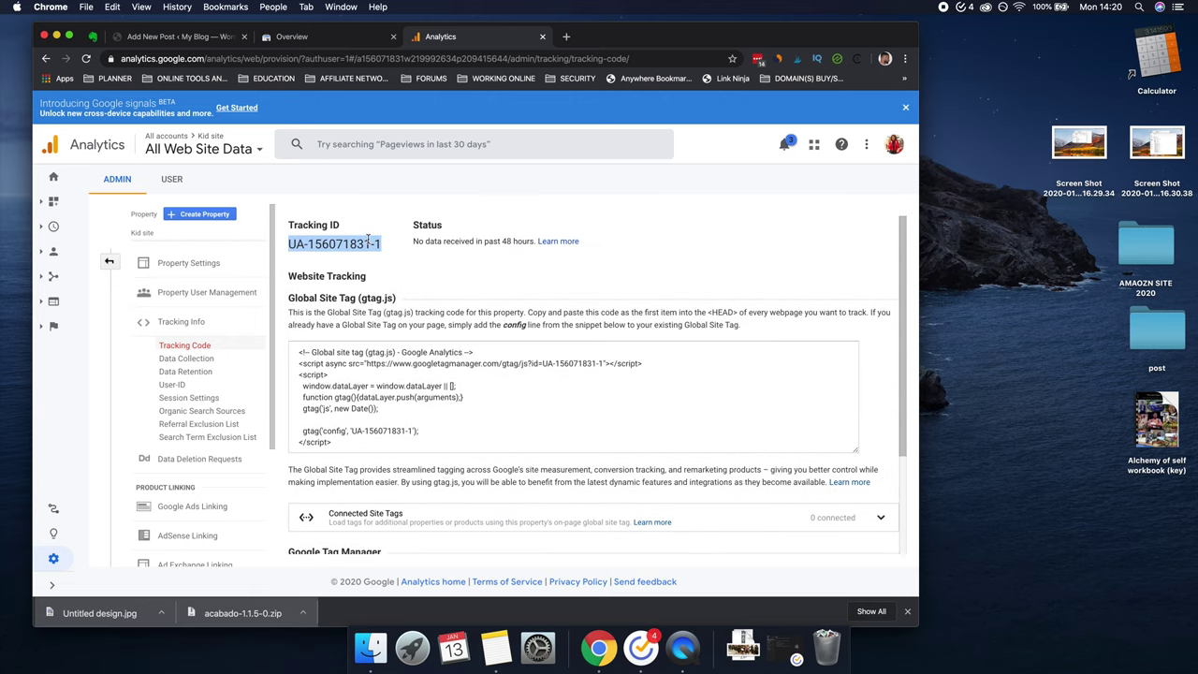
{"action": "right_click", "coordinate": [370, 239]}
{"action": "left_click", "coordinate": [391, 264]}
Open Acabado Settings > SEO in WordPress, leaving the unsaved post editor.
{"action": "left_click", "coordinate": [178, 37]}
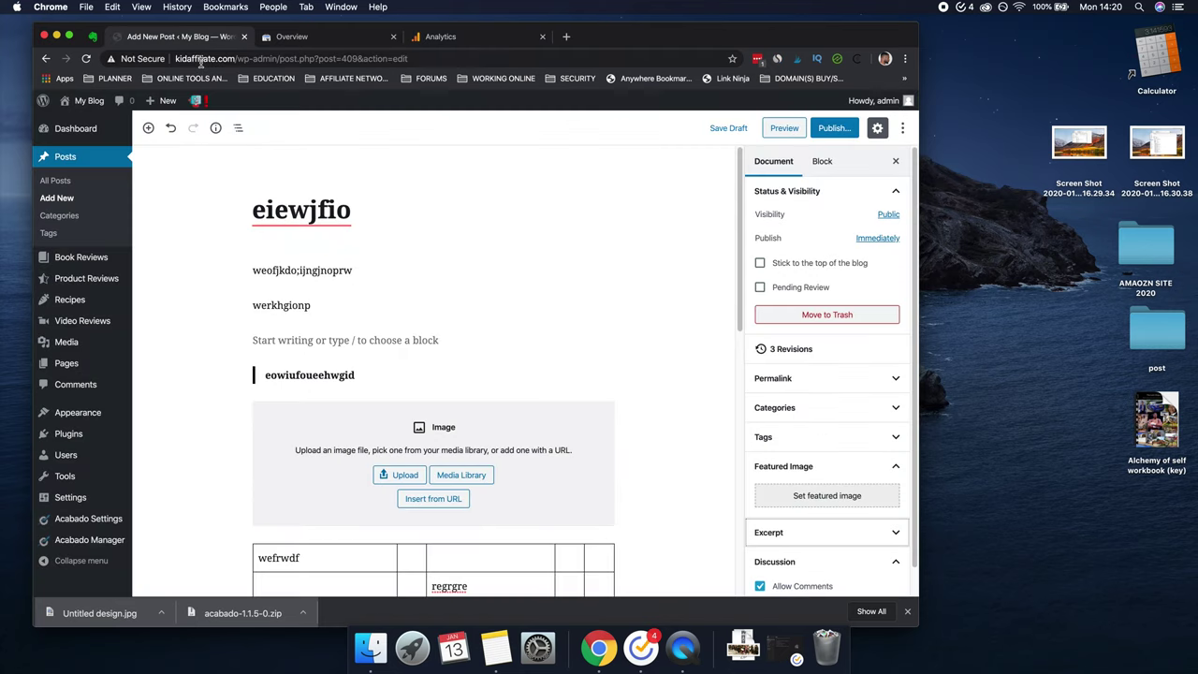
{"action": "mouse_move", "coordinate": [66, 499]}
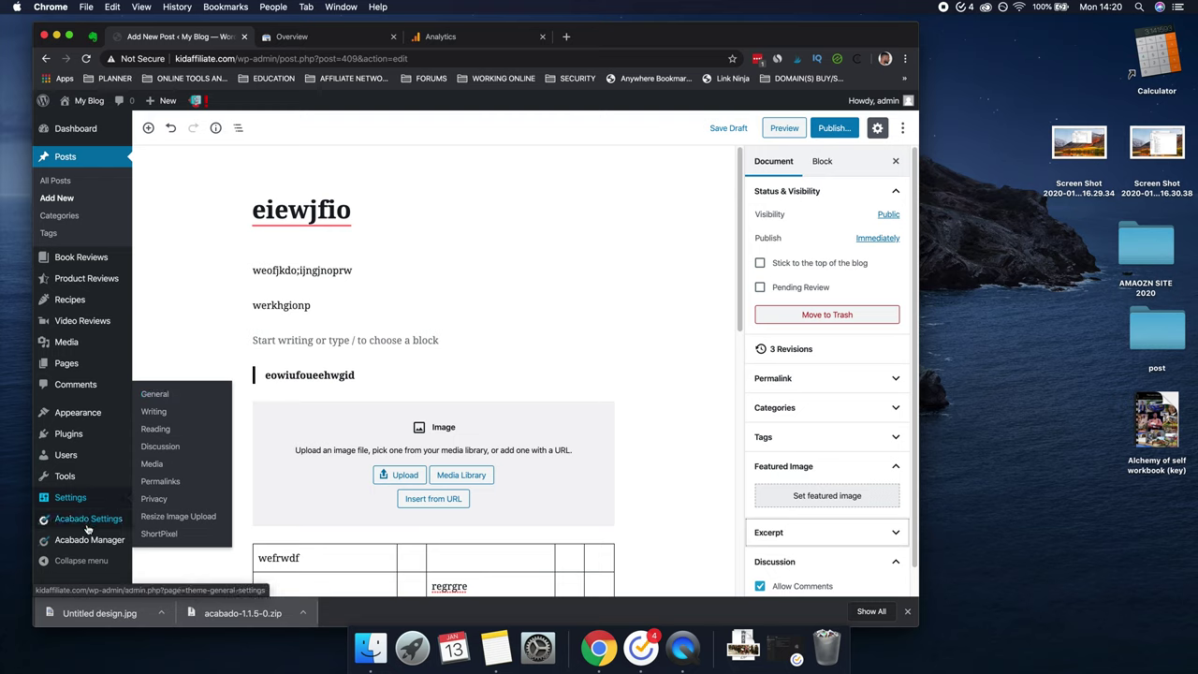
{"action": "mouse_move", "coordinate": [89, 531]}
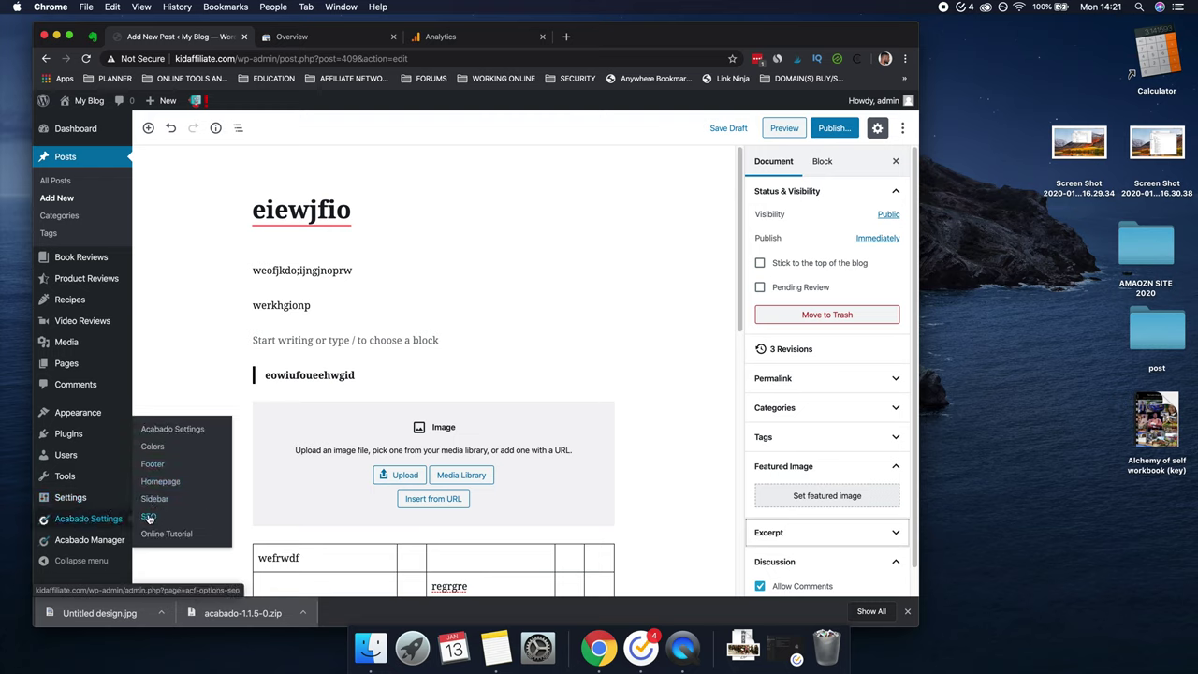
{"action": "left_click", "coordinate": [148, 516]}
{"action": "left_click", "coordinate": [693, 220]}
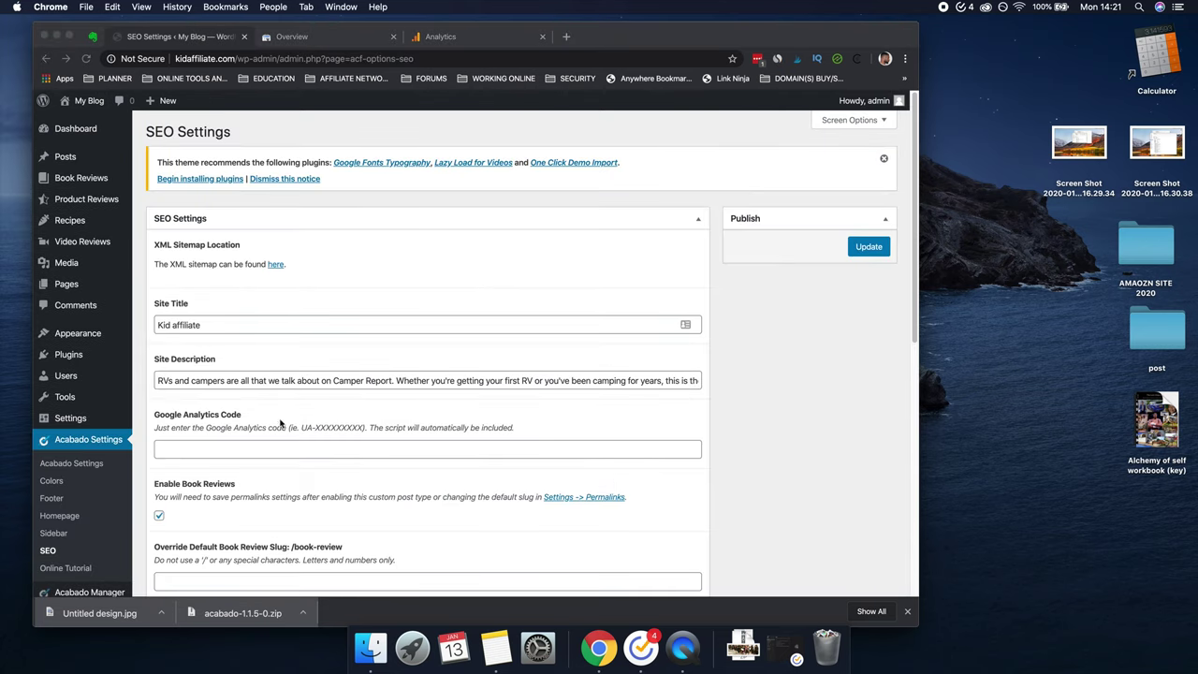
Paste the tracking ID into Google Analytics Code and update the options.
{"action": "scroll", "coordinate": [249, 437], "scroll_direction": "down", "scroll_amount": 3}
{"action": "left_click", "coordinate": [228, 370]}
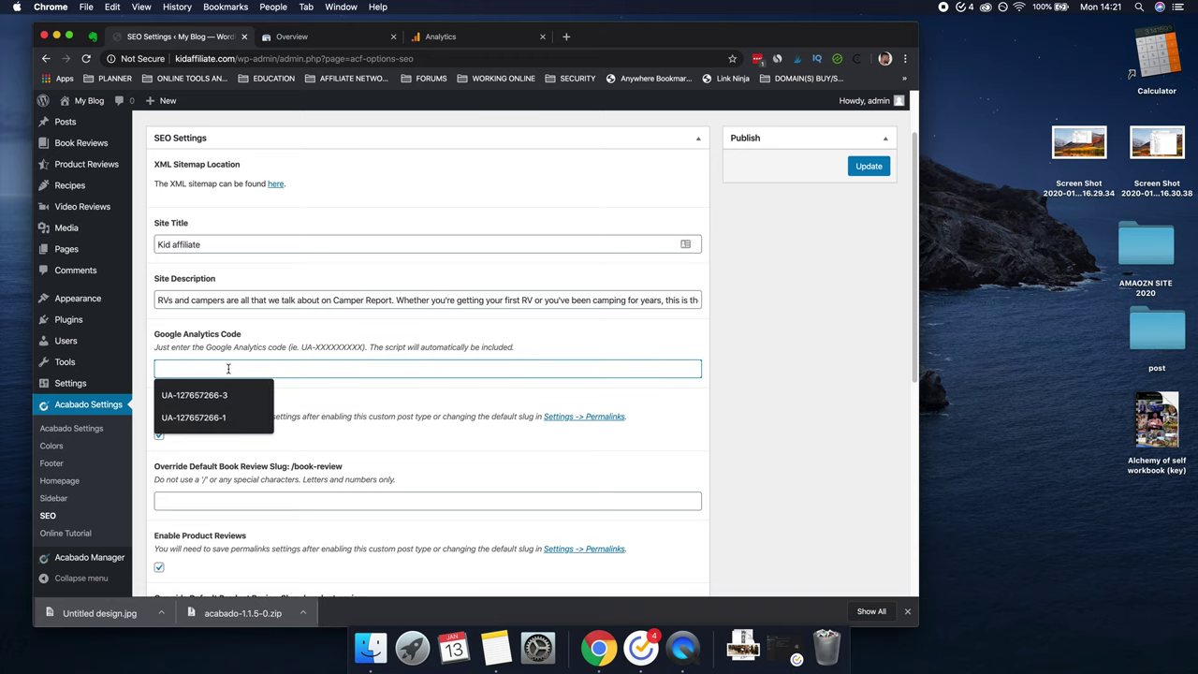
{"action": "key", "text": "super+v"}
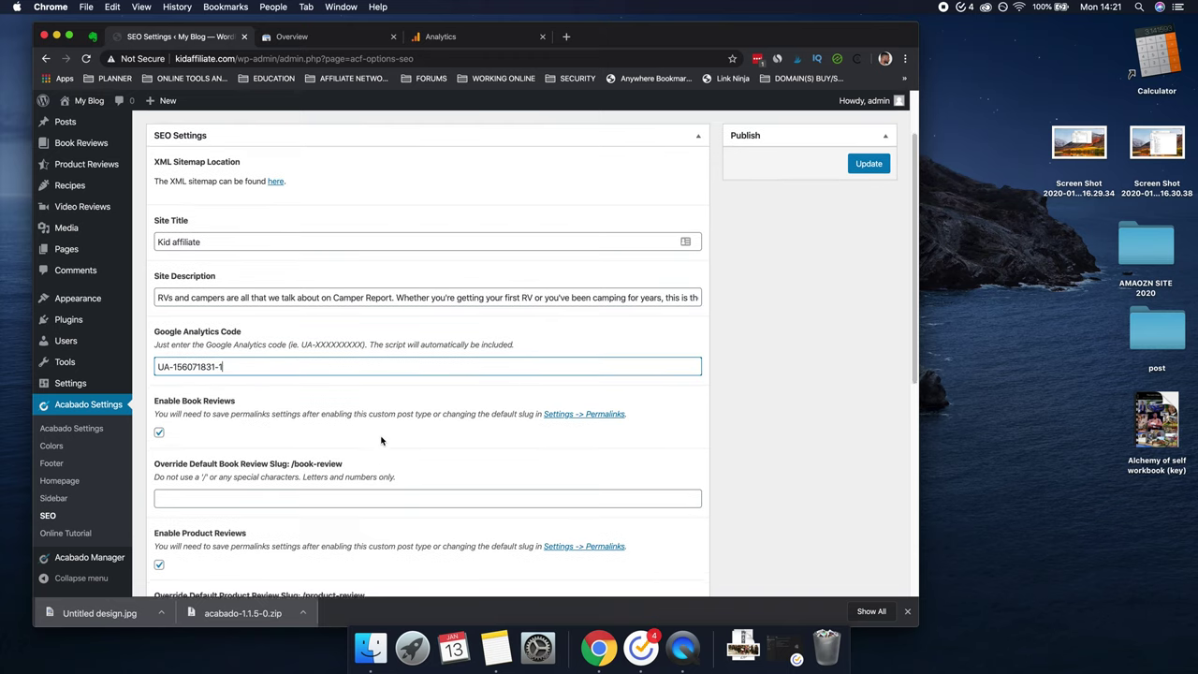
{"action": "scroll", "coordinate": [380, 435], "scroll_direction": "down", "scroll_amount": 3}
{"action": "scroll", "coordinate": [449, 440], "scroll_direction": "up", "scroll_amount": 5}
{"action": "left_click", "coordinate": [866, 248]}
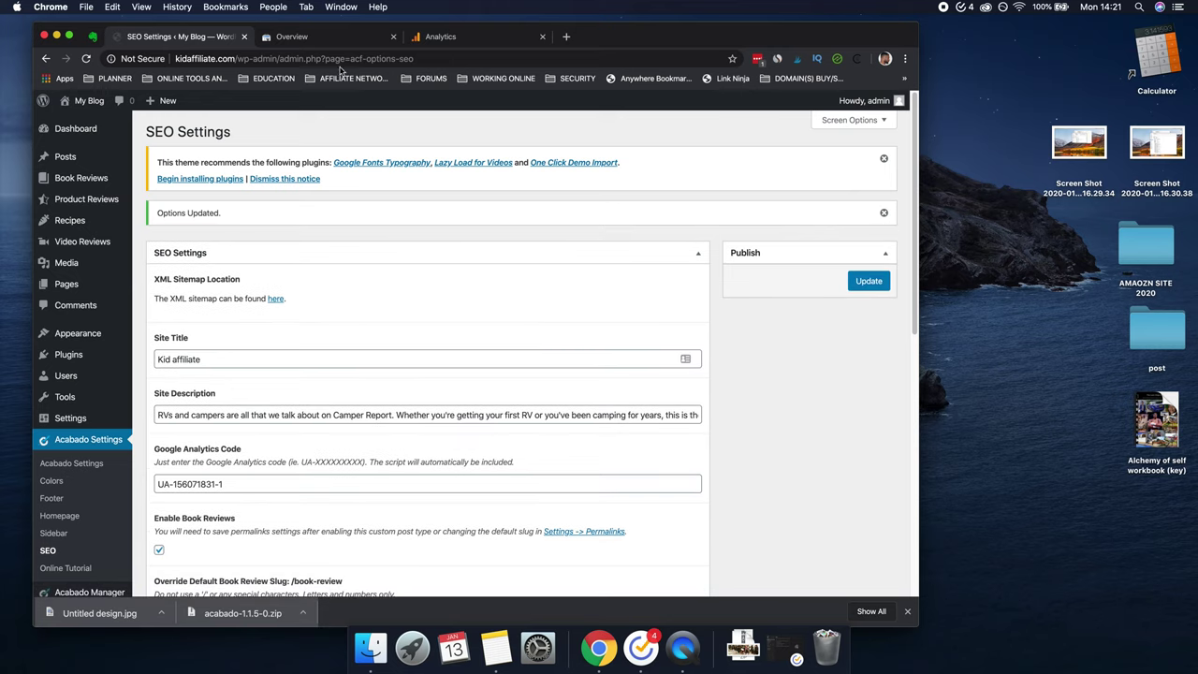
Review the gtag.js tracking snippet on the Analytics tracking code page.
{"action": "left_click", "coordinate": [457, 45]}
{"action": "scroll", "coordinate": [454, 285], "scroll_direction": "down", "scroll_amount": 1}
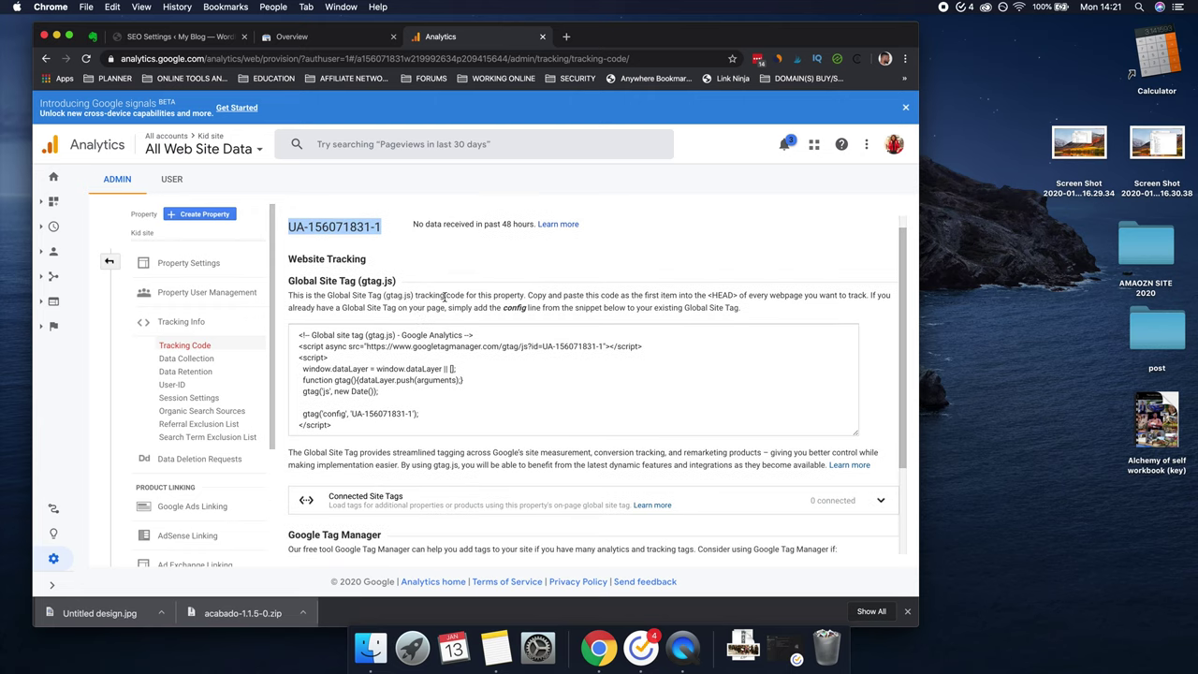
{"action": "left_click_drag", "start_coordinate": [307, 335], "coordinate": [479, 452]}
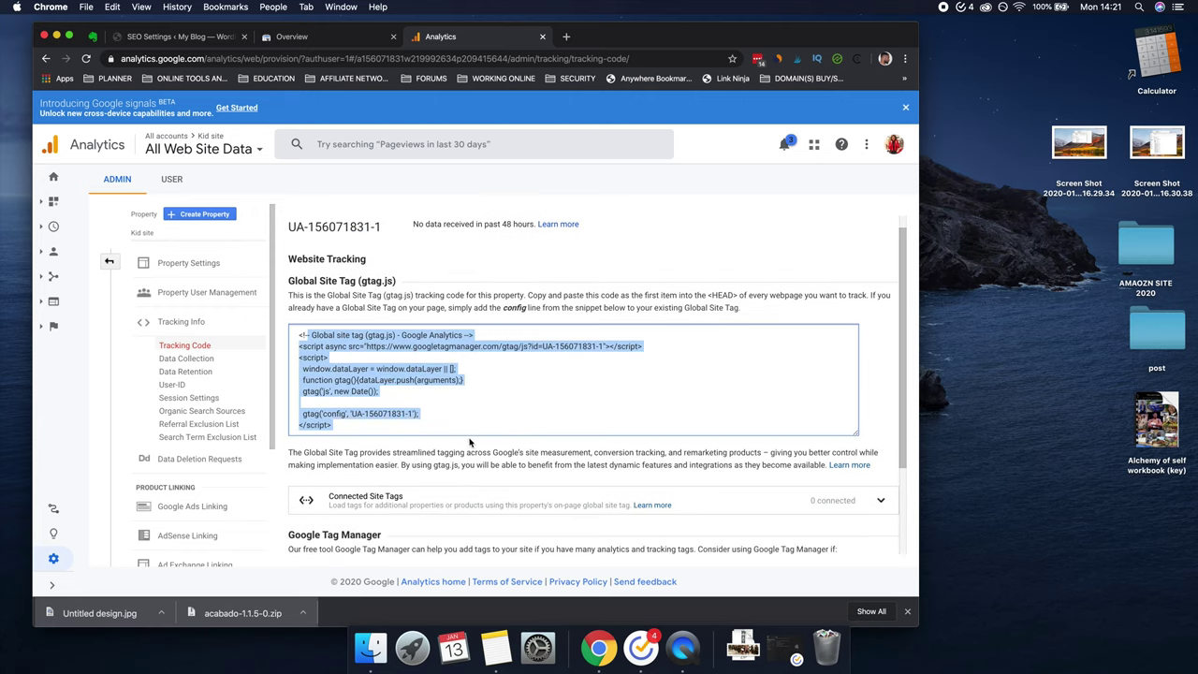
{"action": "scroll", "coordinate": [470, 442], "scroll_direction": "down", "scroll_amount": 3}
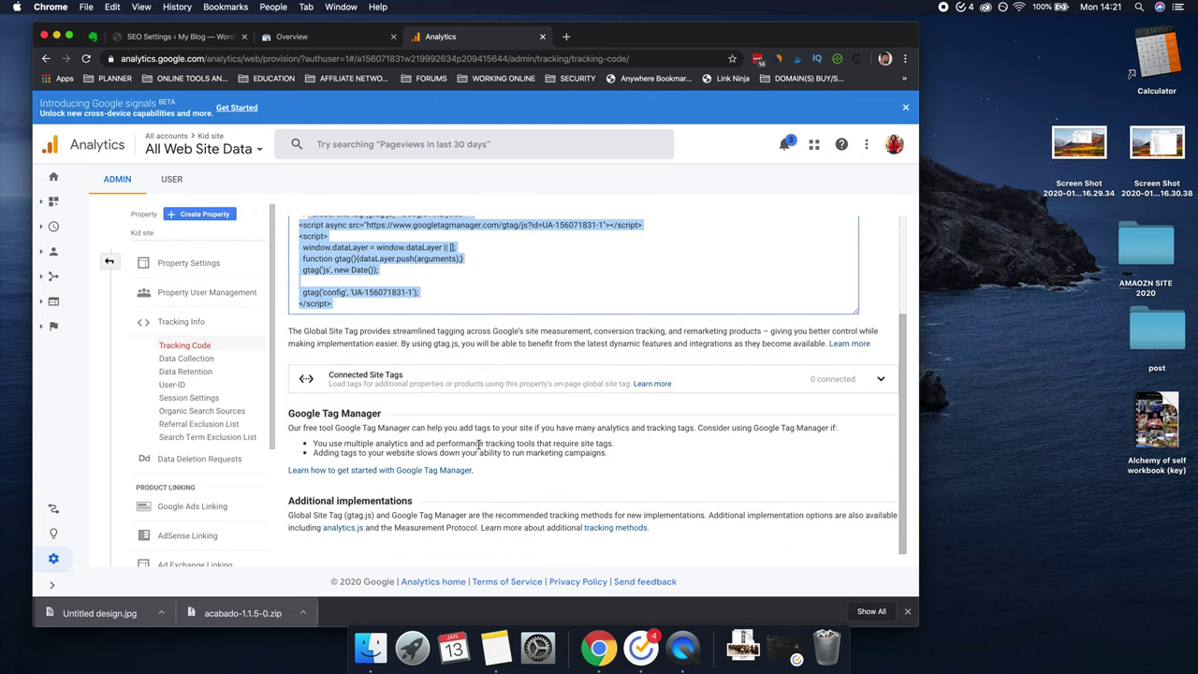
{"action": "scroll", "coordinate": [390, 427], "scroll_direction": "up", "scroll_amount": 3}
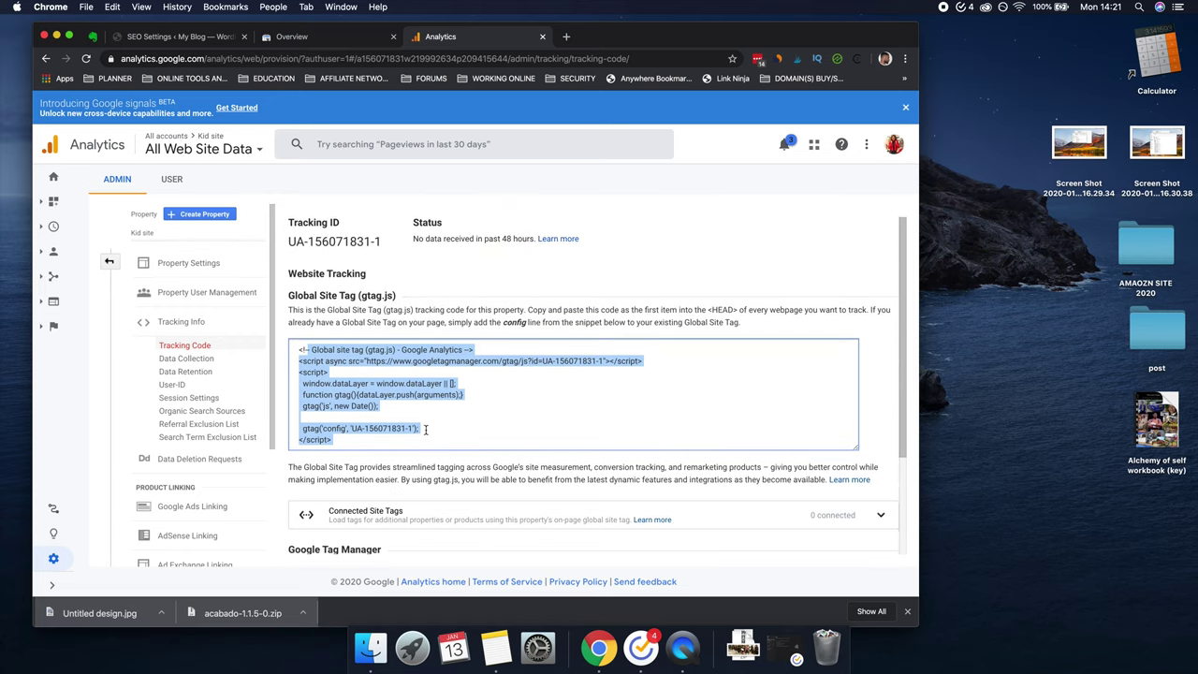
{"action": "scroll", "coordinate": [426, 429], "scroll_direction": "down", "scroll_amount": 3}
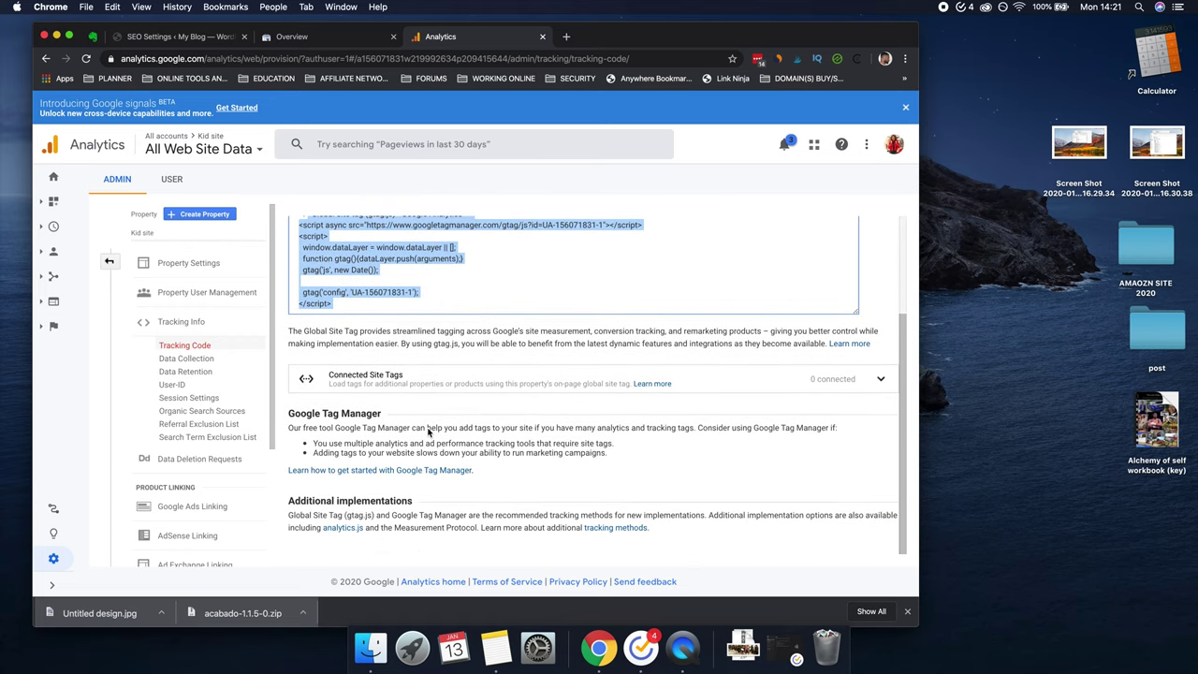
{"action": "scroll", "coordinate": [428, 428], "scroll_direction": "up", "scroll_amount": 3}
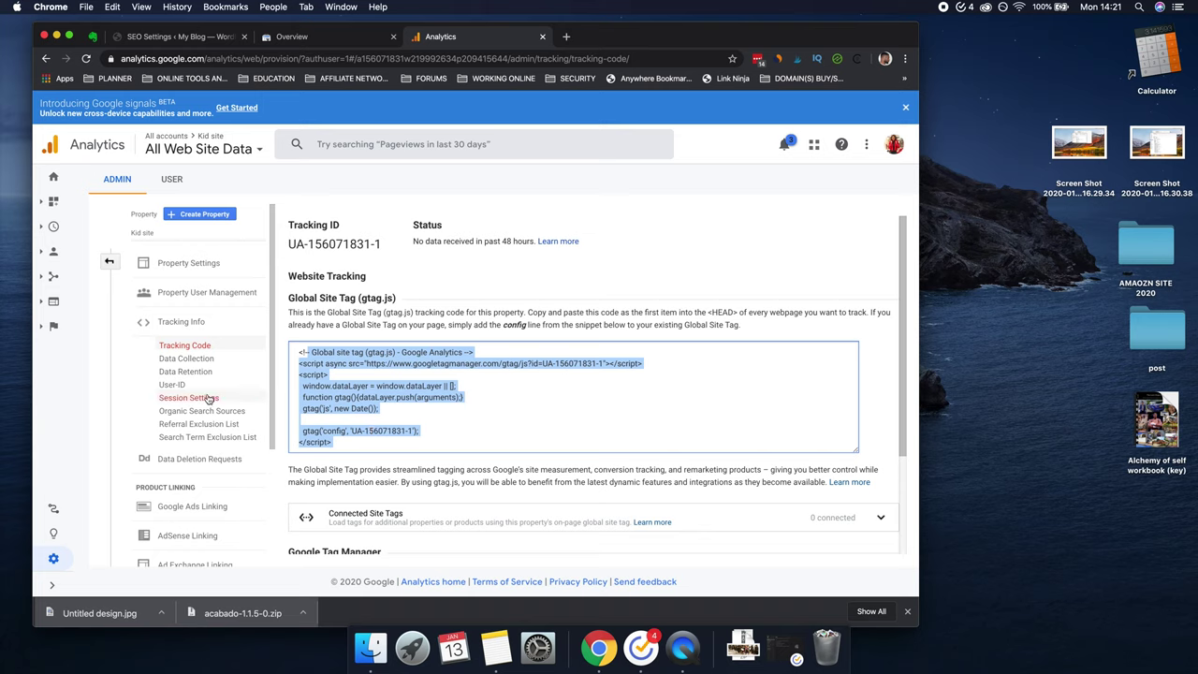
{"action": "scroll", "coordinate": [193, 393], "scroll_direction": "down", "scroll_amount": 4}
{"action": "scroll", "coordinate": [194, 393], "scroll_direction": "up", "scroll_amount": 1}
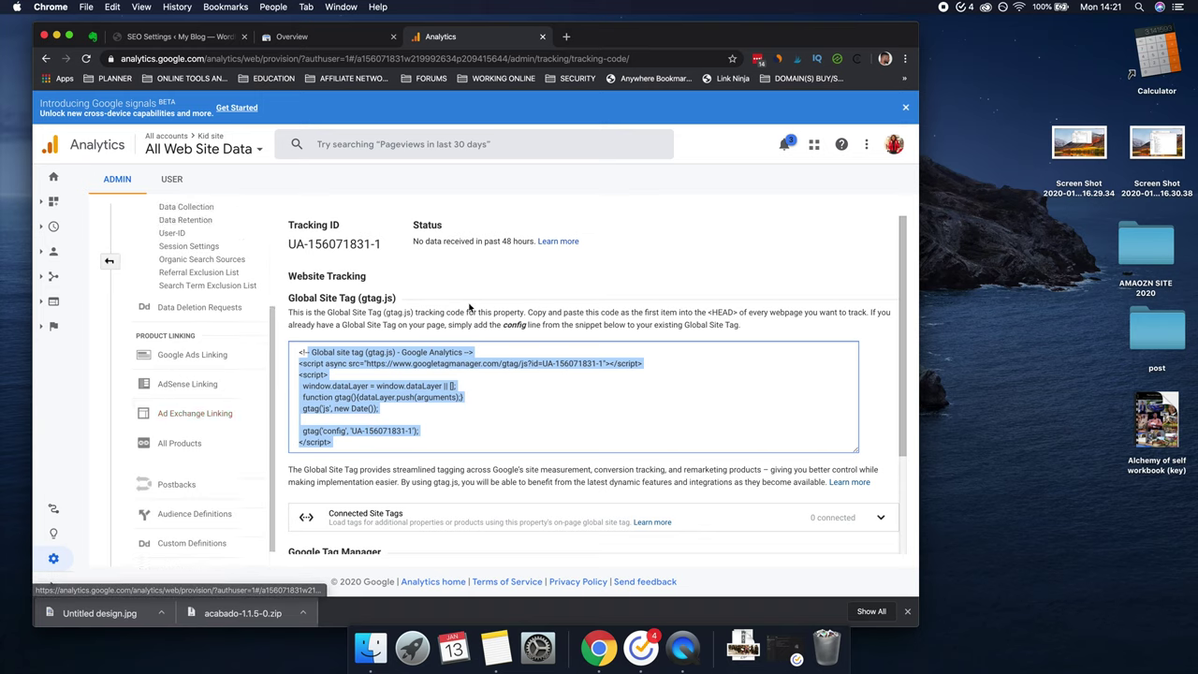
Highlight the no-data-received status and go to the Analytics Home overview.
{"action": "left_click_drag", "start_coordinate": [415, 240], "coordinate": [536, 239]}
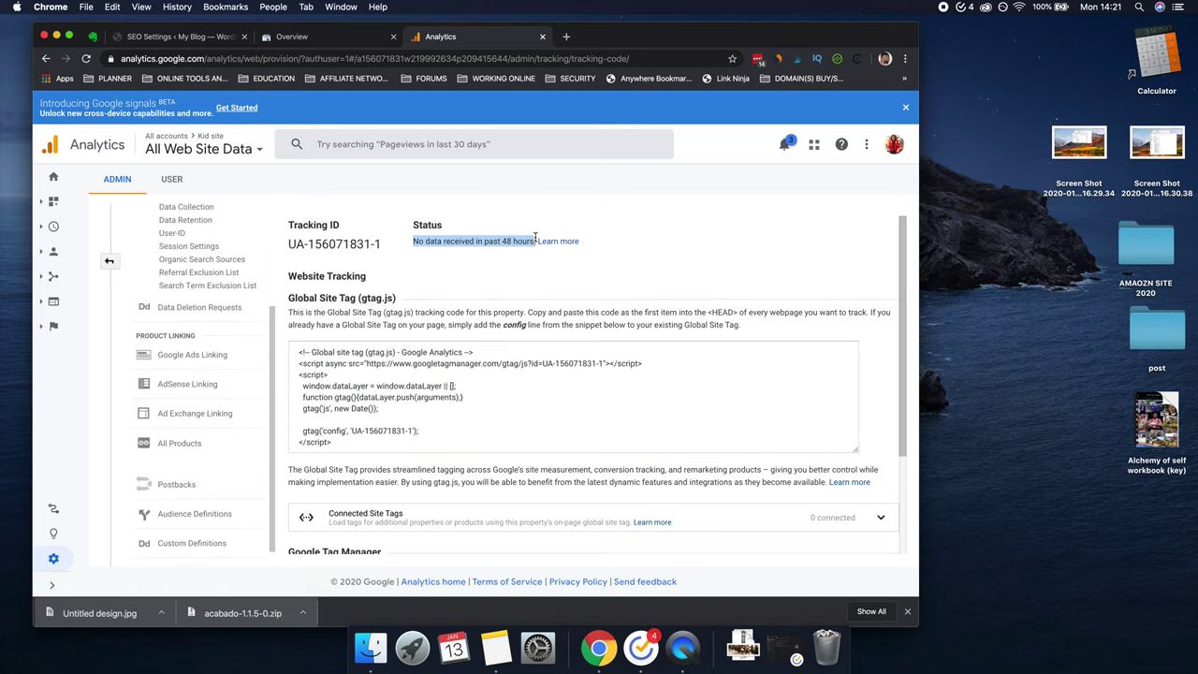
{"action": "scroll", "coordinate": [512, 314], "scroll_direction": "down", "scroll_amount": 3}
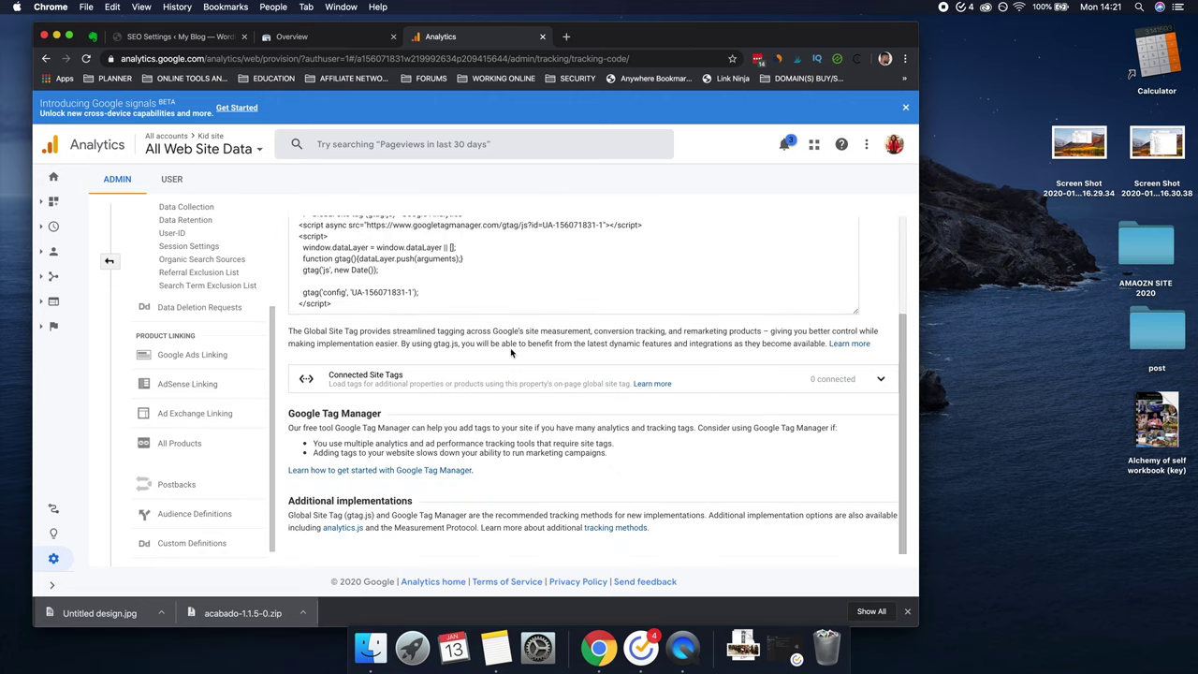
{"action": "scroll", "coordinate": [513, 354], "scroll_direction": "up", "scroll_amount": 3}
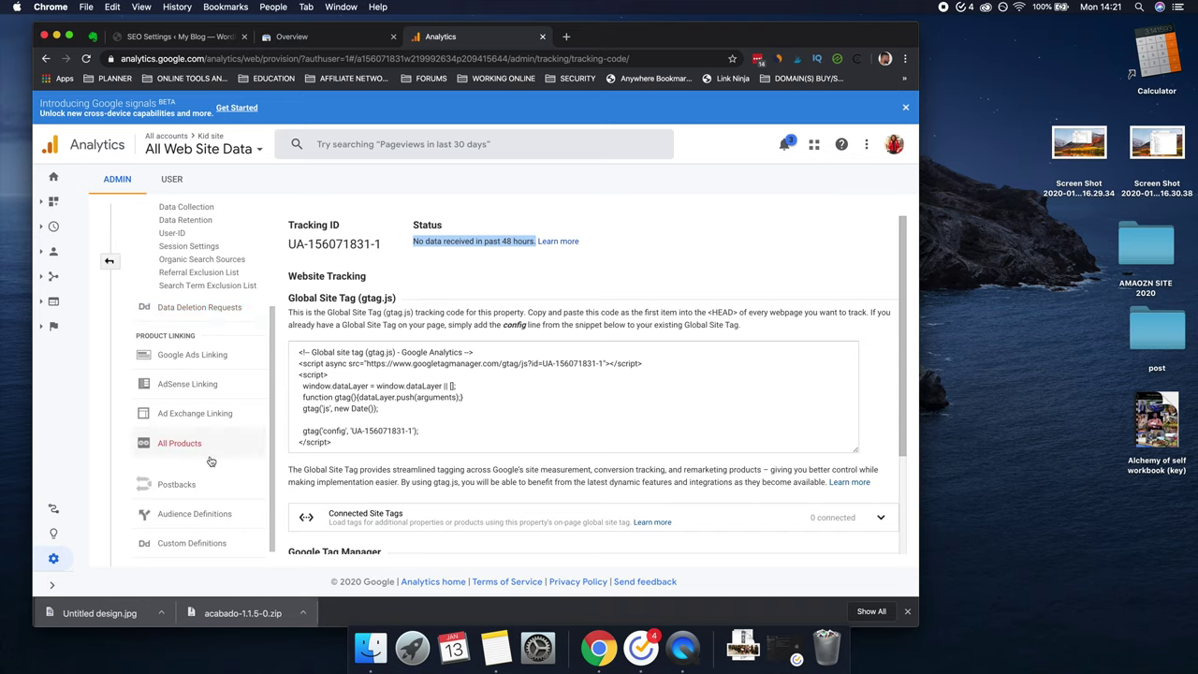
{"action": "scroll", "coordinate": [187, 402], "scroll_direction": "up", "scroll_amount": 3}
{"action": "left_click", "coordinate": [68, 181]}
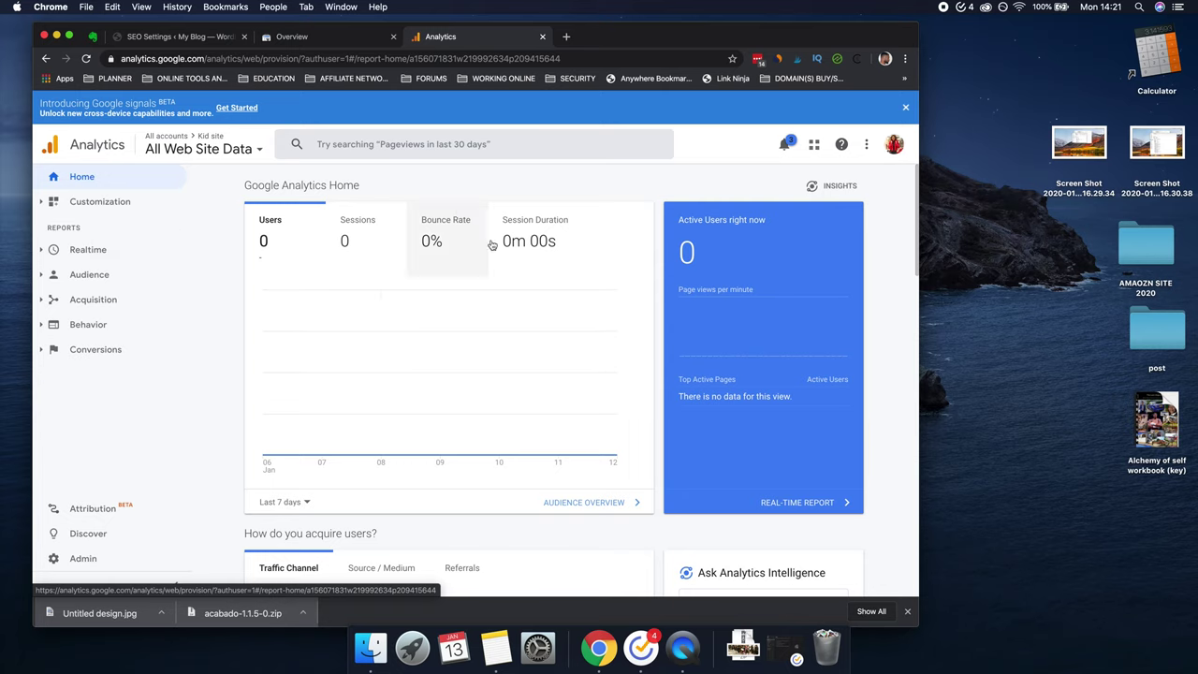
Open Google Analytics' Behavior Overview report, which shows 0 pageviews.
{"action": "mouse_move", "coordinate": [532, 358]}
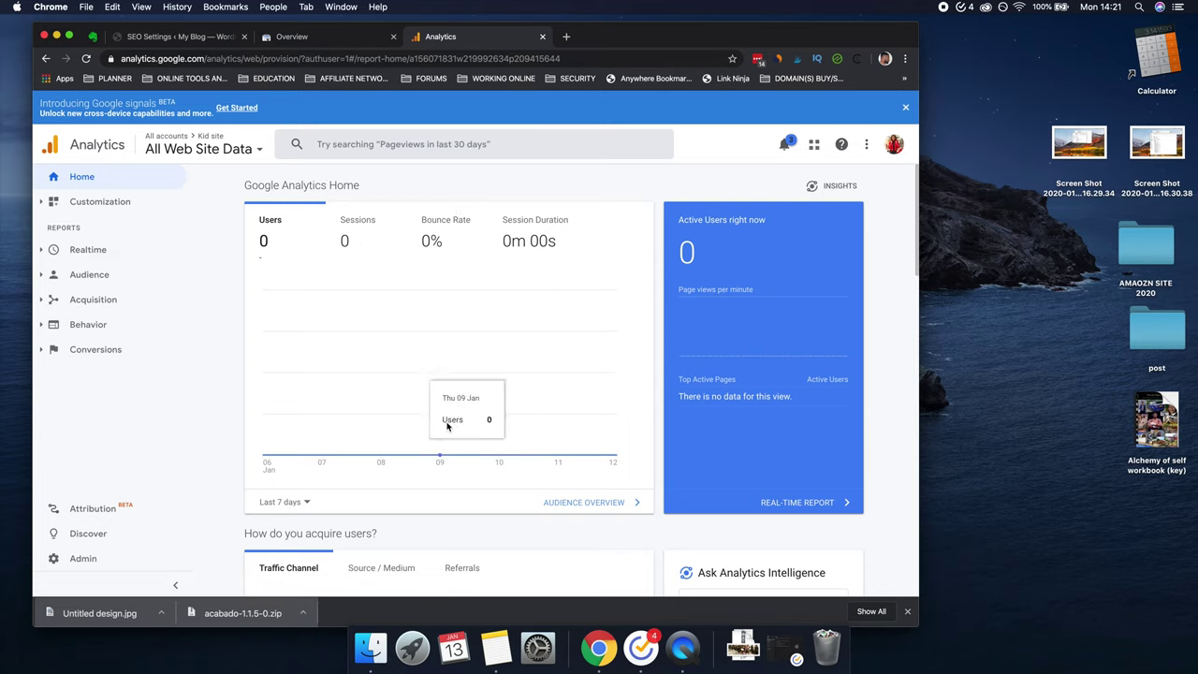
{"action": "scroll", "coordinate": [419, 286], "scroll_direction": "down", "scroll_amount": 5}
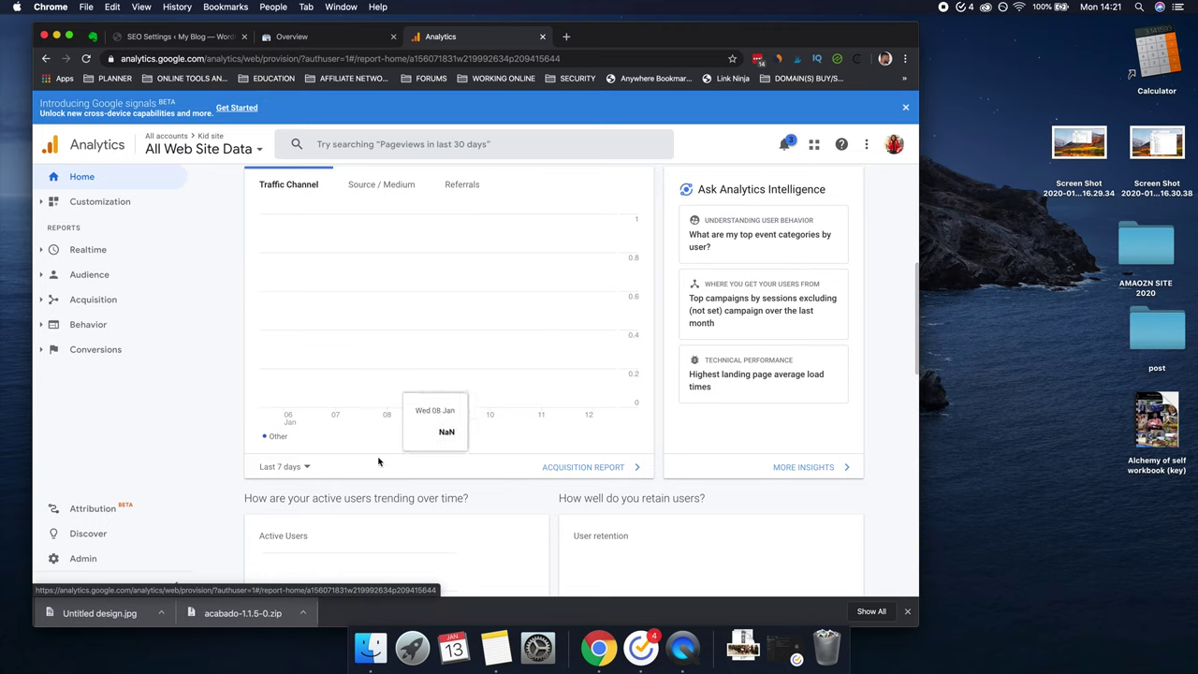
{"action": "scroll", "coordinate": [537, 459], "scroll_direction": "down", "scroll_amount": 5}
{"action": "scroll", "coordinate": [529, 460], "scroll_direction": "down", "scroll_amount": 5}
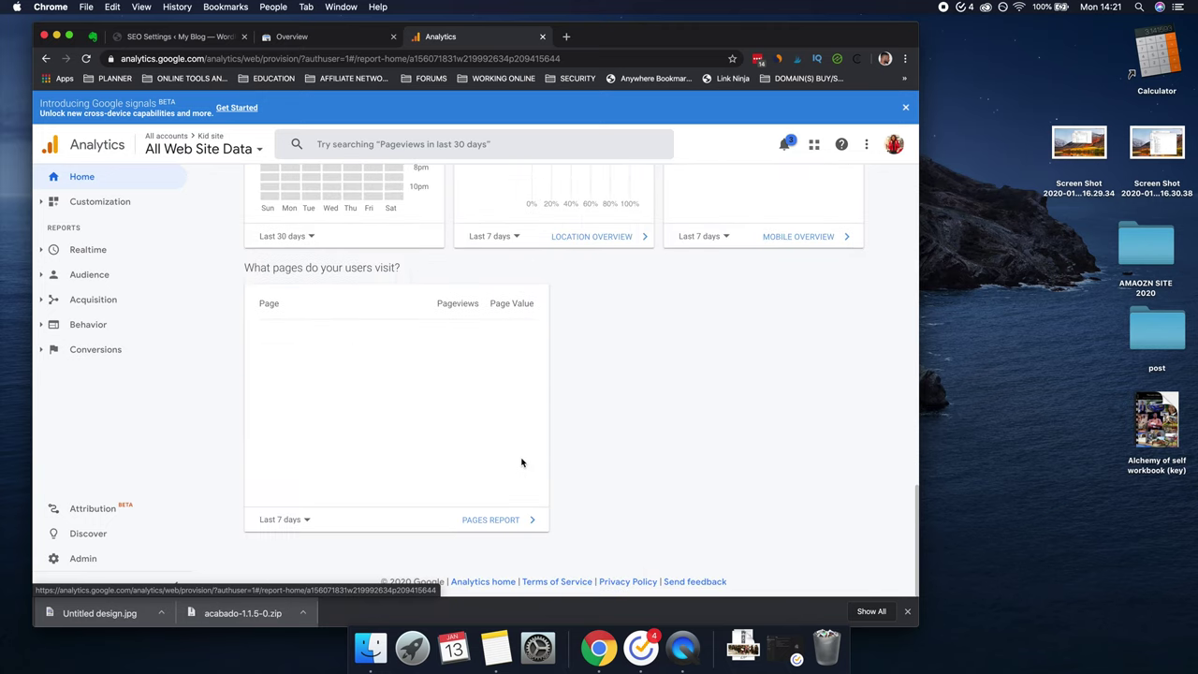
{"action": "scroll", "coordinate": [456, 393], "scroll_direction": "up", "scroll_amount": 5}
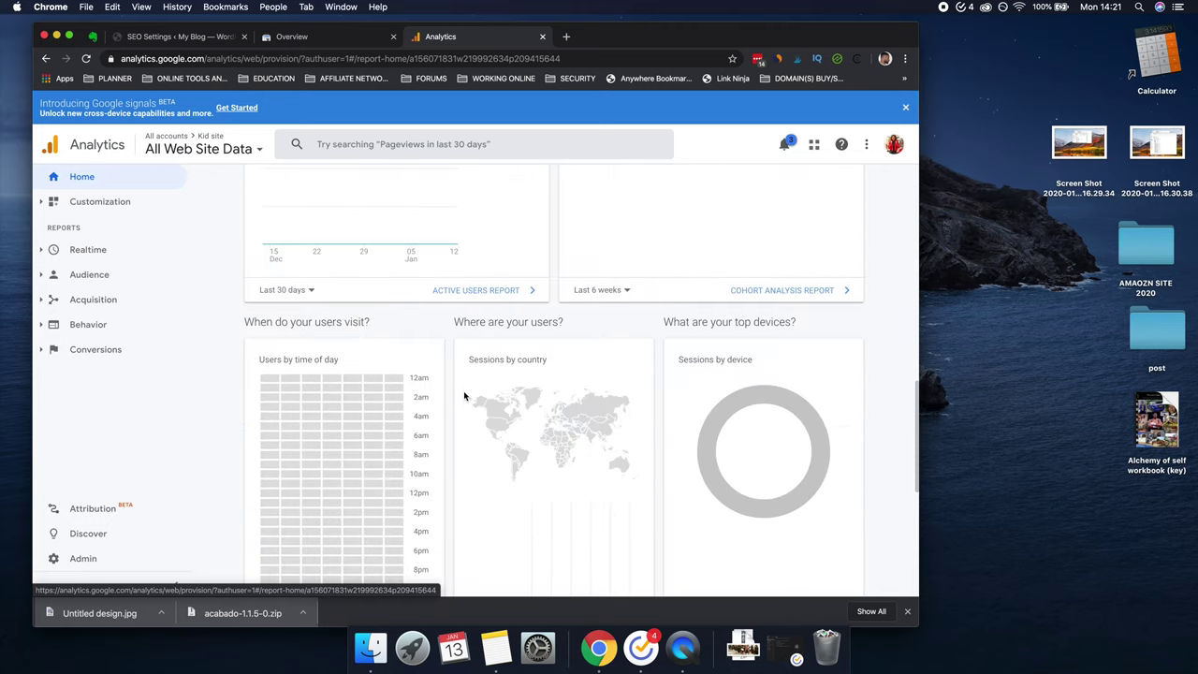
{"action": "left_click", "coordinate": [93, 324]}
{"action": "left_click", "coordinate": [159, 348]}
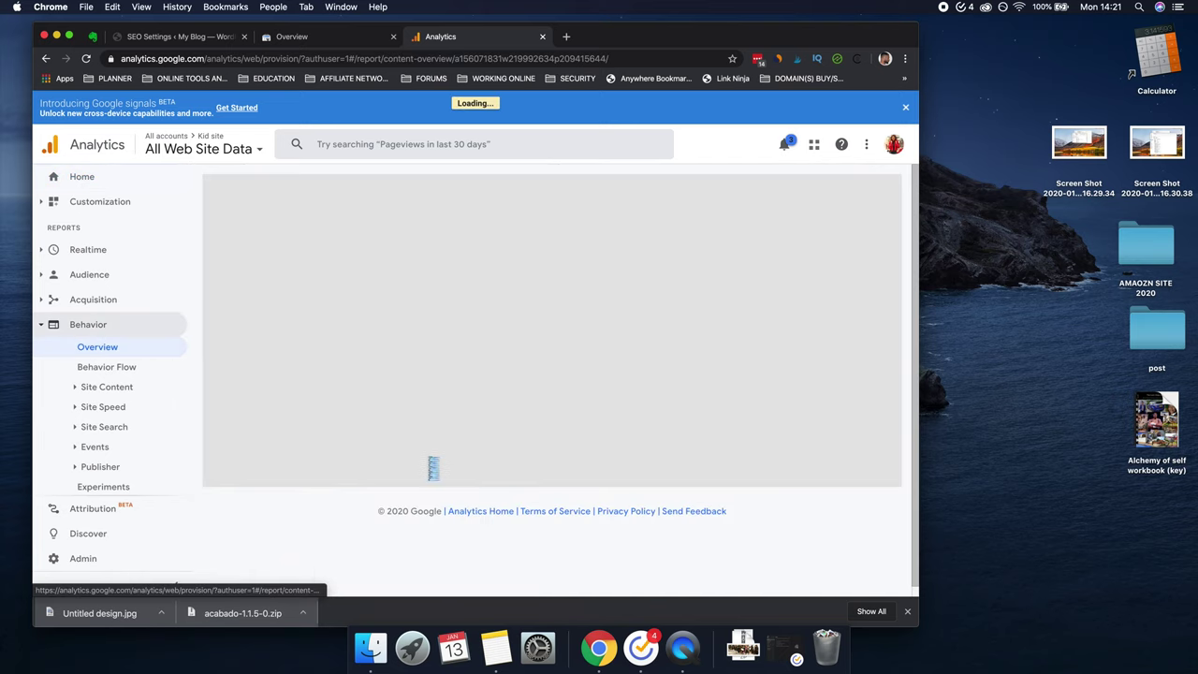
Glance at the Analytics notifications, then go to the Search Console verification tab.
{"action": "scroll", "coordinate": [607, 496], "scroll_direction": "down", "scroll_amount": 2}
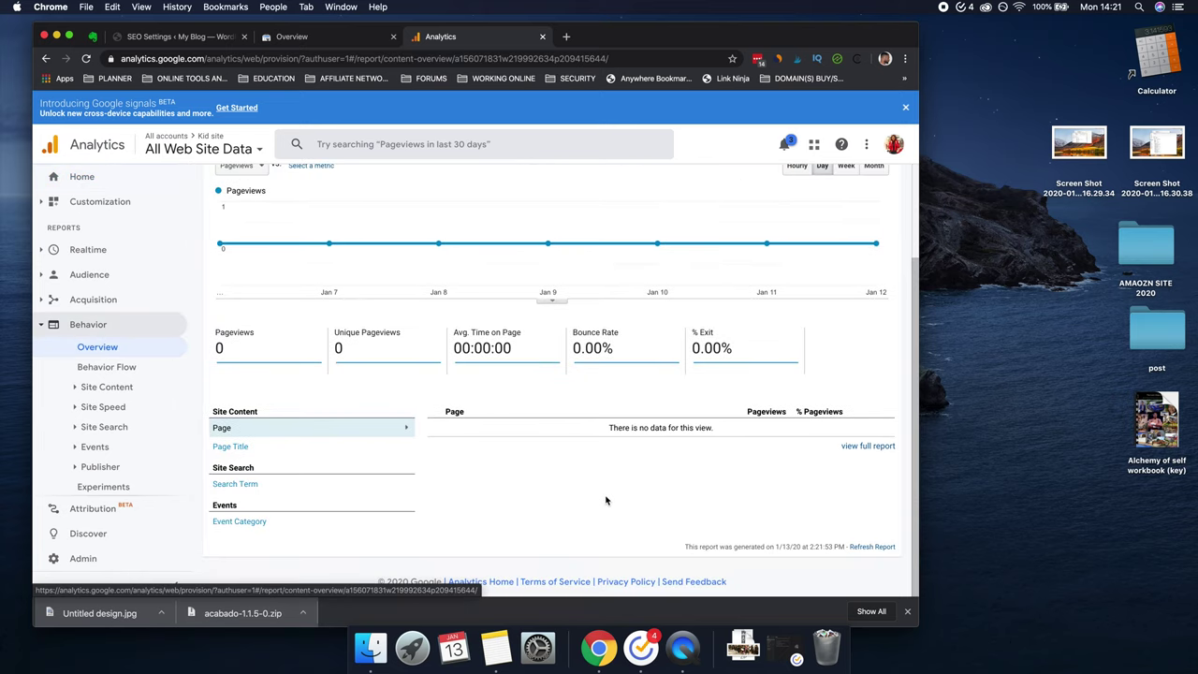
{"action": "scroll", "coordinate": [608, 491], "scroll_direction": "up", "scroll_amount": 2}
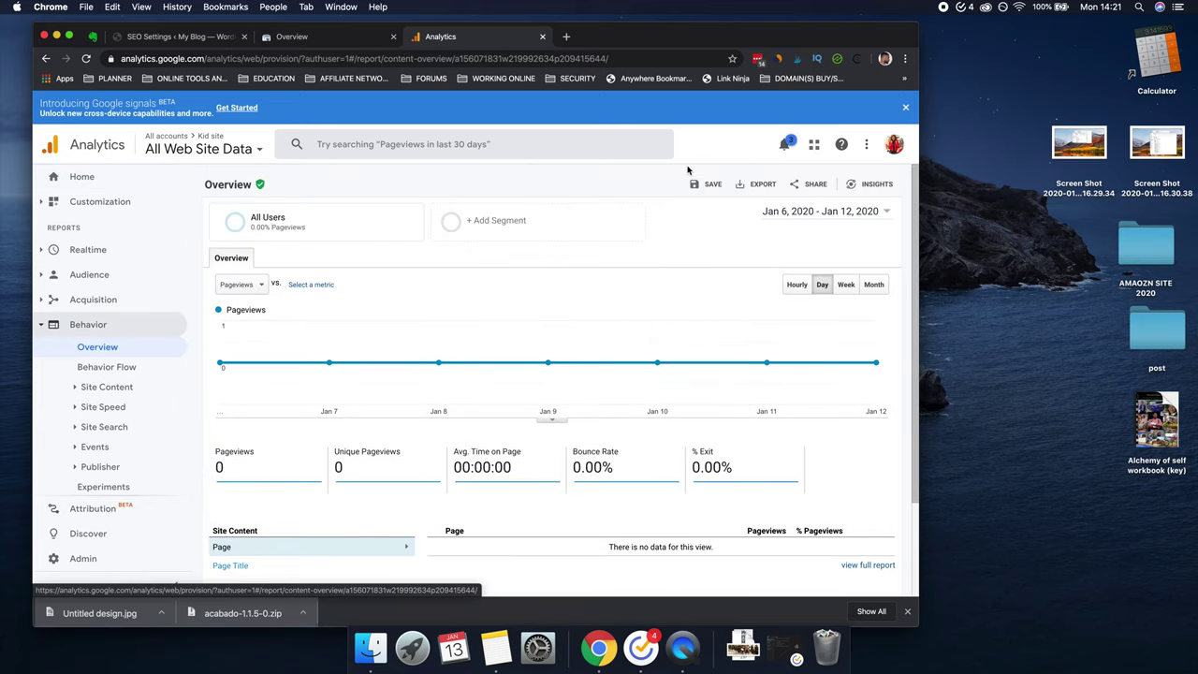
{"action": "left_click", "coordinate": [787, 142]}
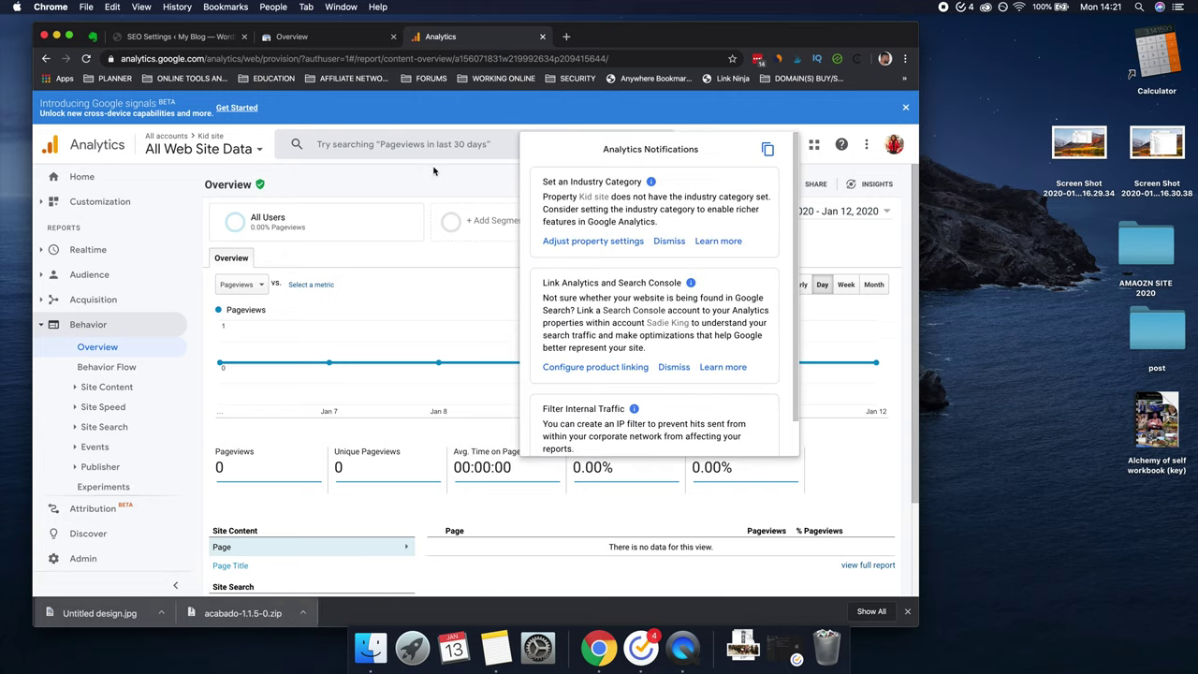
{"action": "left_click", "coordinate": [404, 173]}
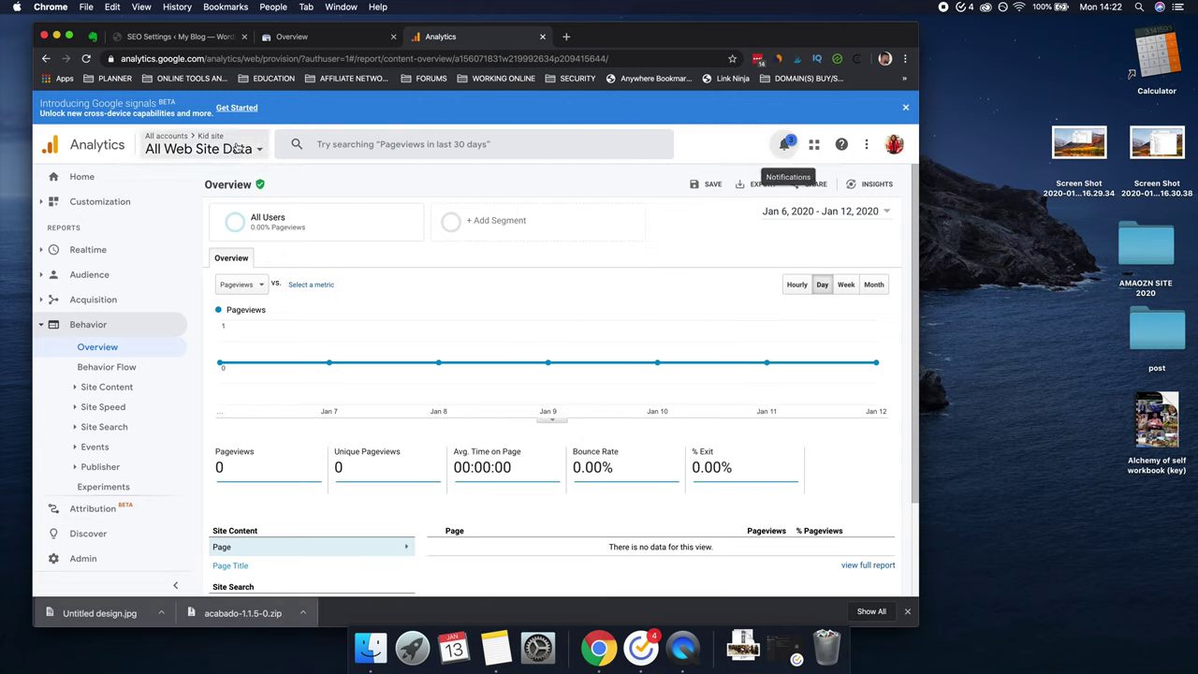
{"action": "left_click", "coordinate": [341, 42]}
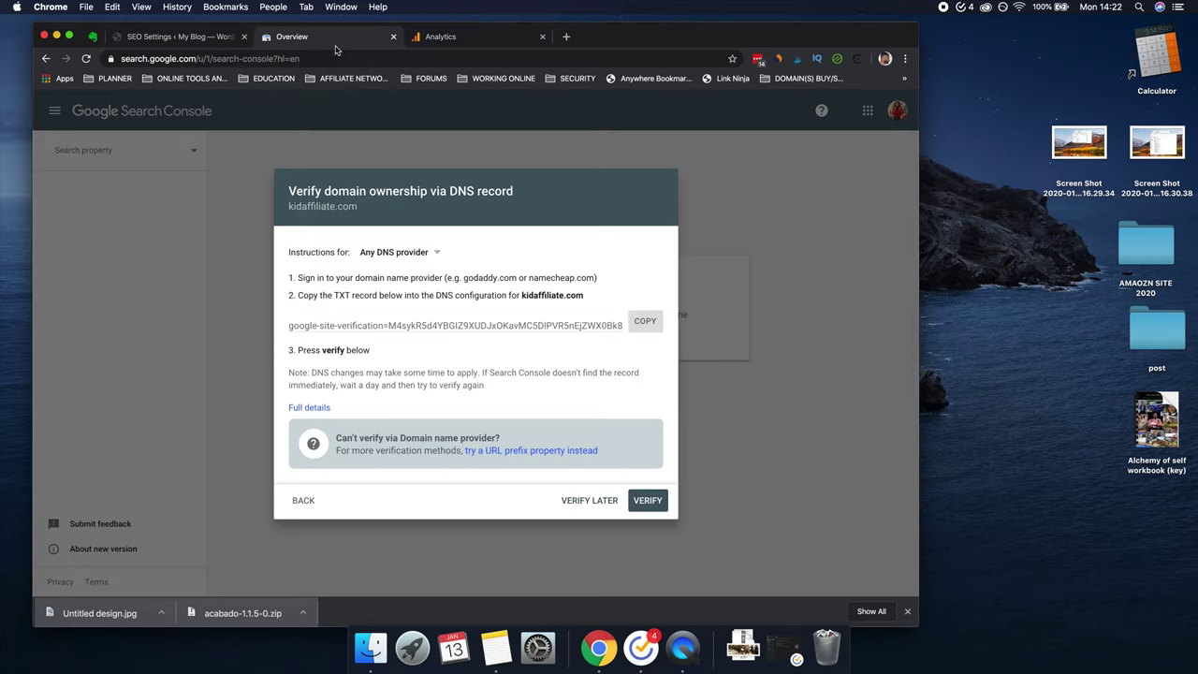
Verify kidaffiliate.com via its DNS record and open the property's Performance report.
{"action": "left_click", "coordinate": [648, 500]}
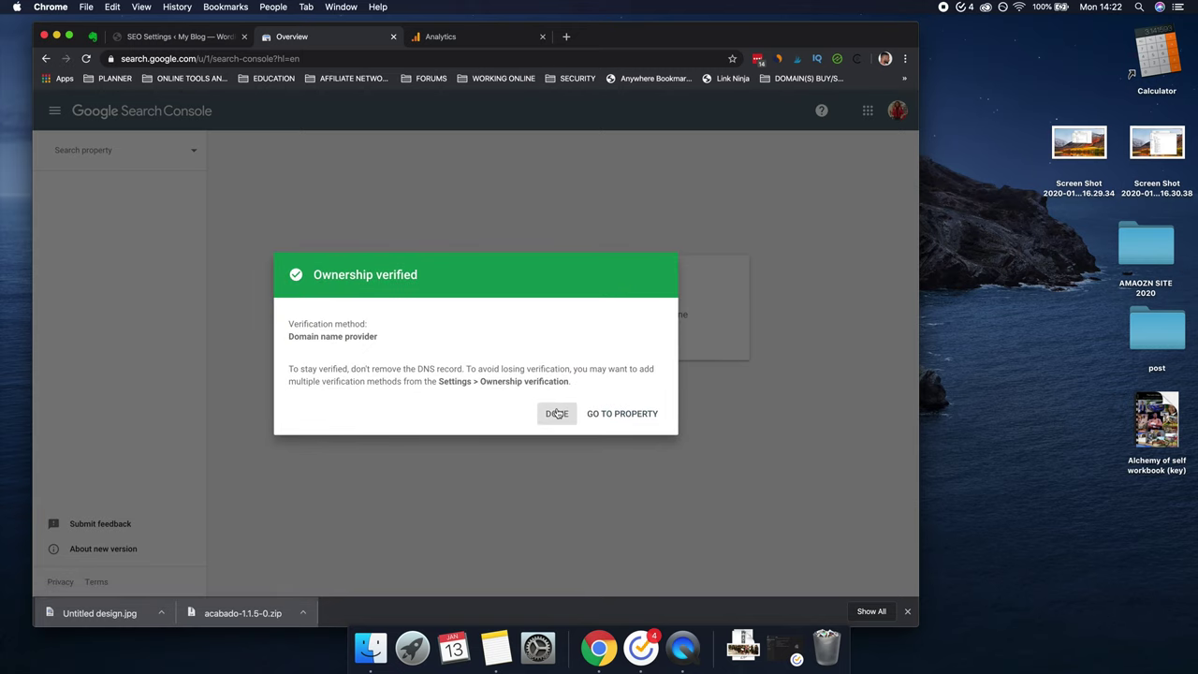
{"action": "left_click", "coordinate": [557, 413]}
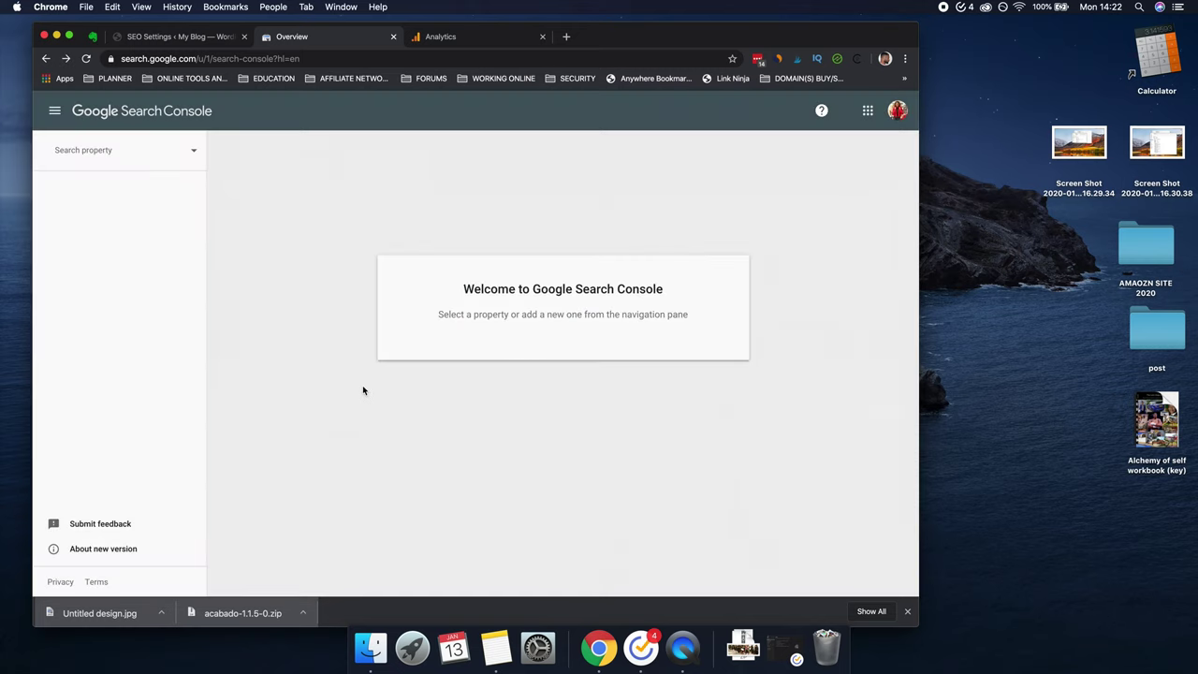
{"action": "left_click", "coordinate": [187, 154]}
{"action": "left_click", "coordinate": [138, 194]}
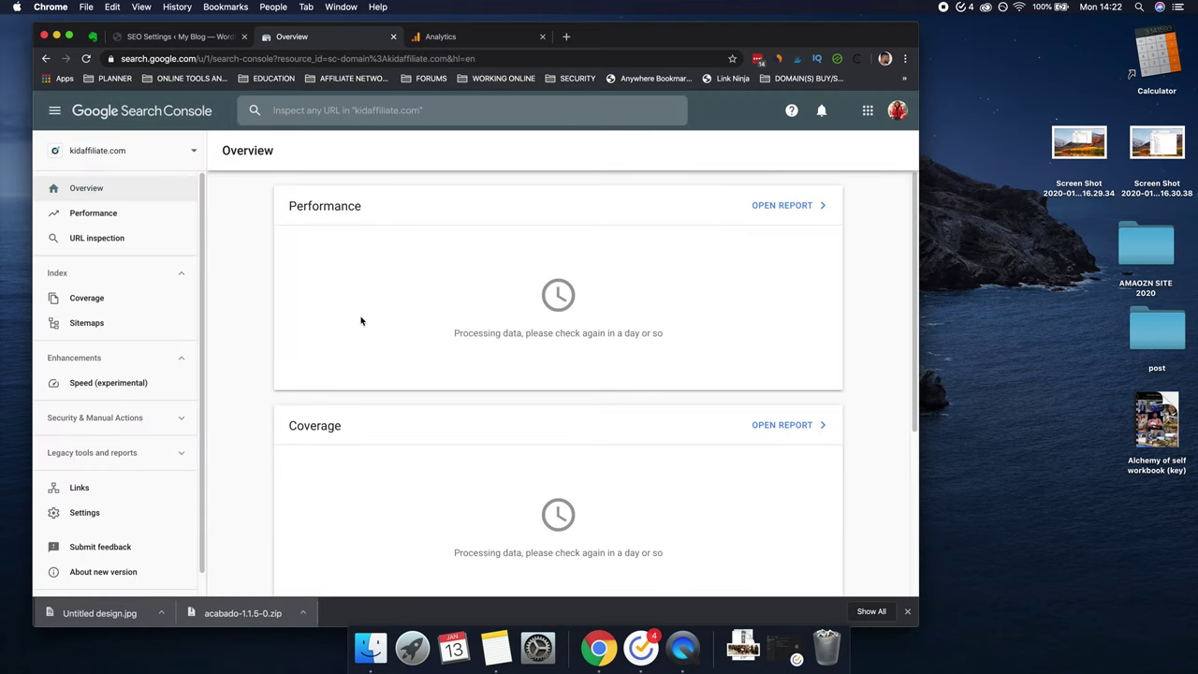
{"action": "left_click", "coordinate": [153, 211]}
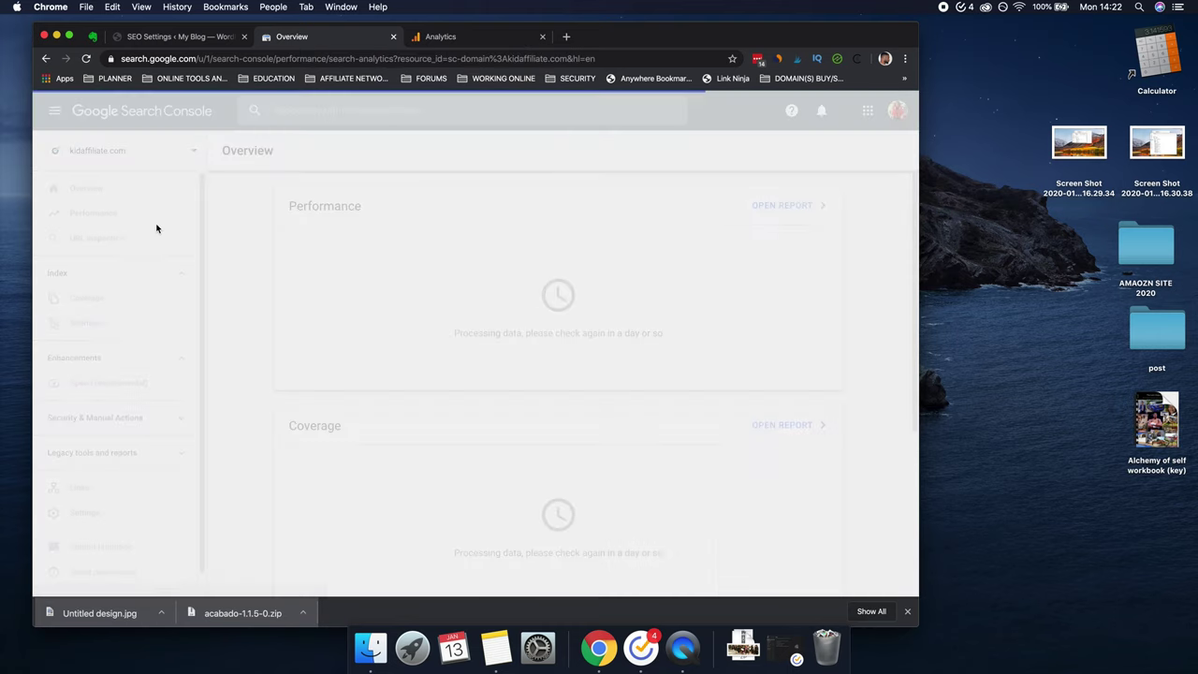
{"action": "left_click", "coordinate": [222, 41]}
View 'Your First Blog Post' on the live kidaffiliate.com site.
{"action": "mouse_move", "coordinate": [70, 157]}
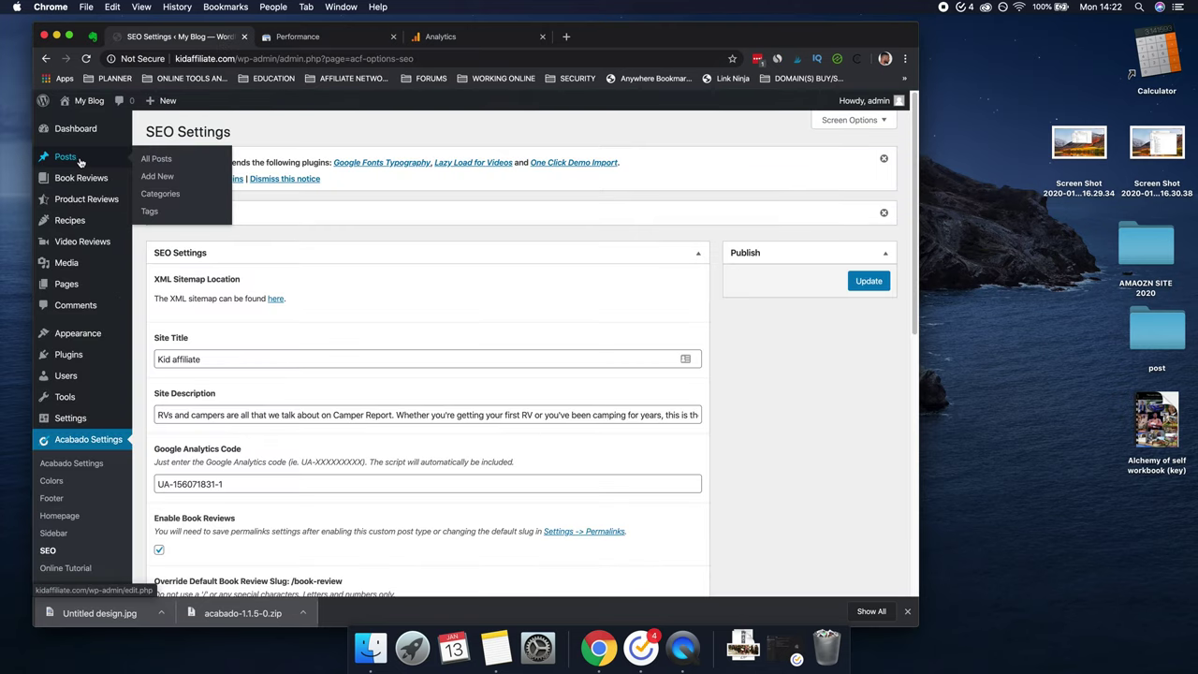
{"action": "left_click", "coordinate": [173, 177]}
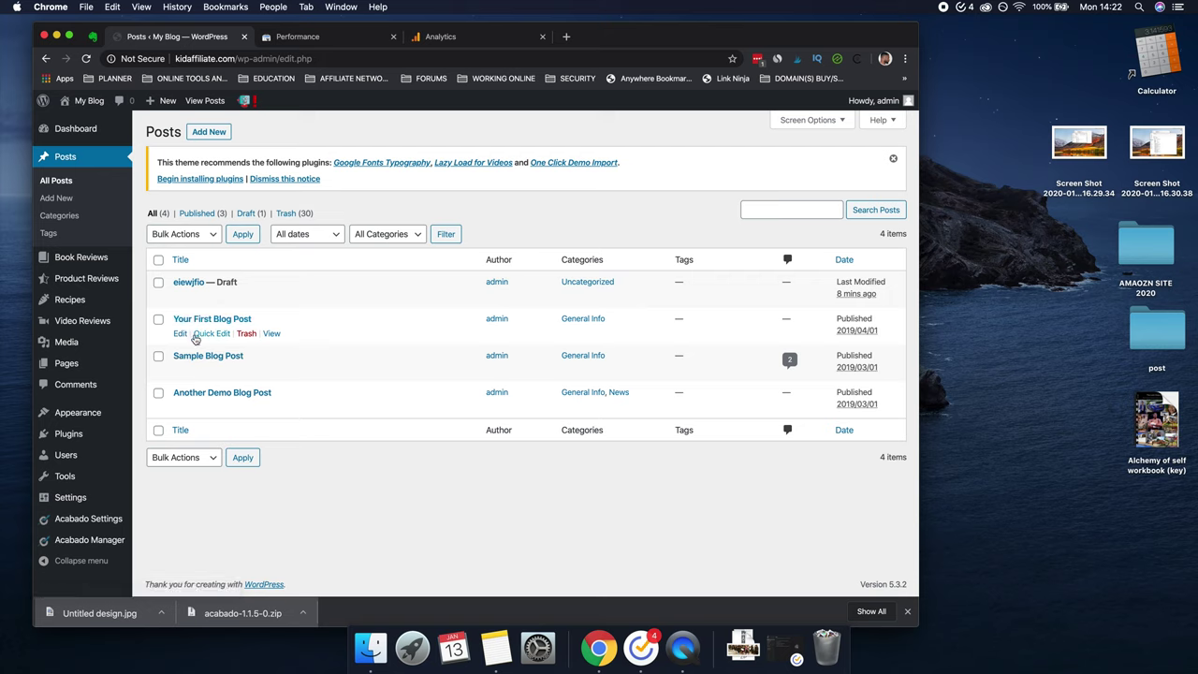
{"action": "left_click", "coordinate": [270, 333]}
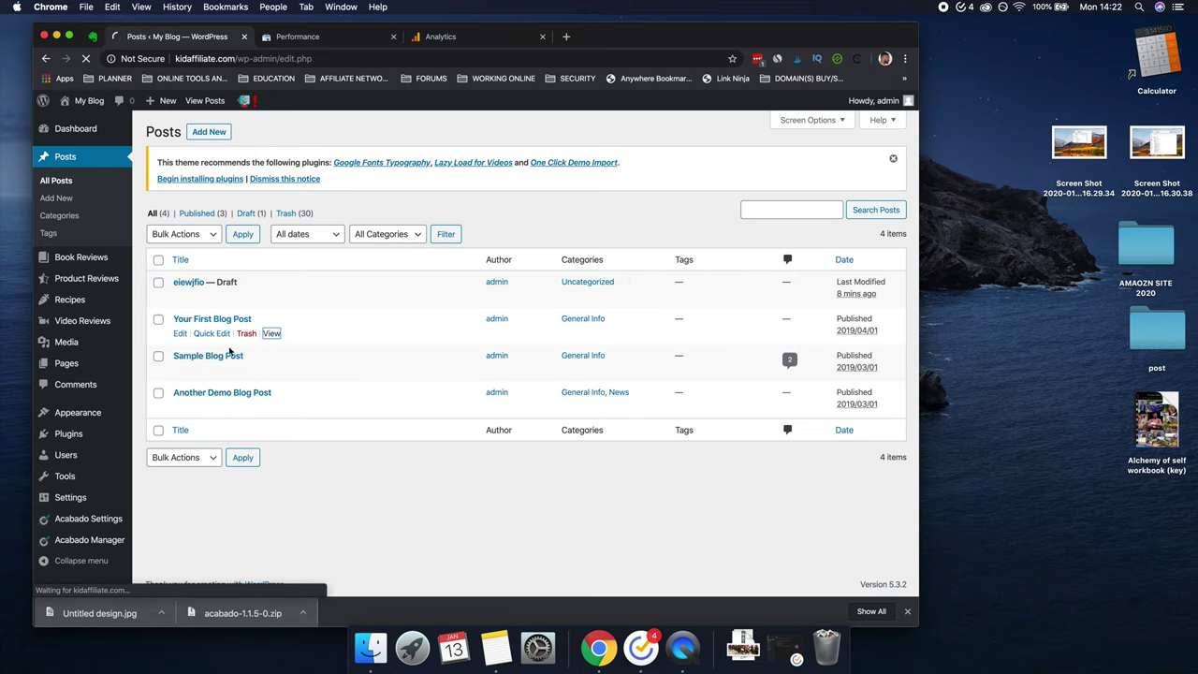
Copy the live post's web address from the address bar.
{"action": "left_click", "coordinate": [291, 58]}
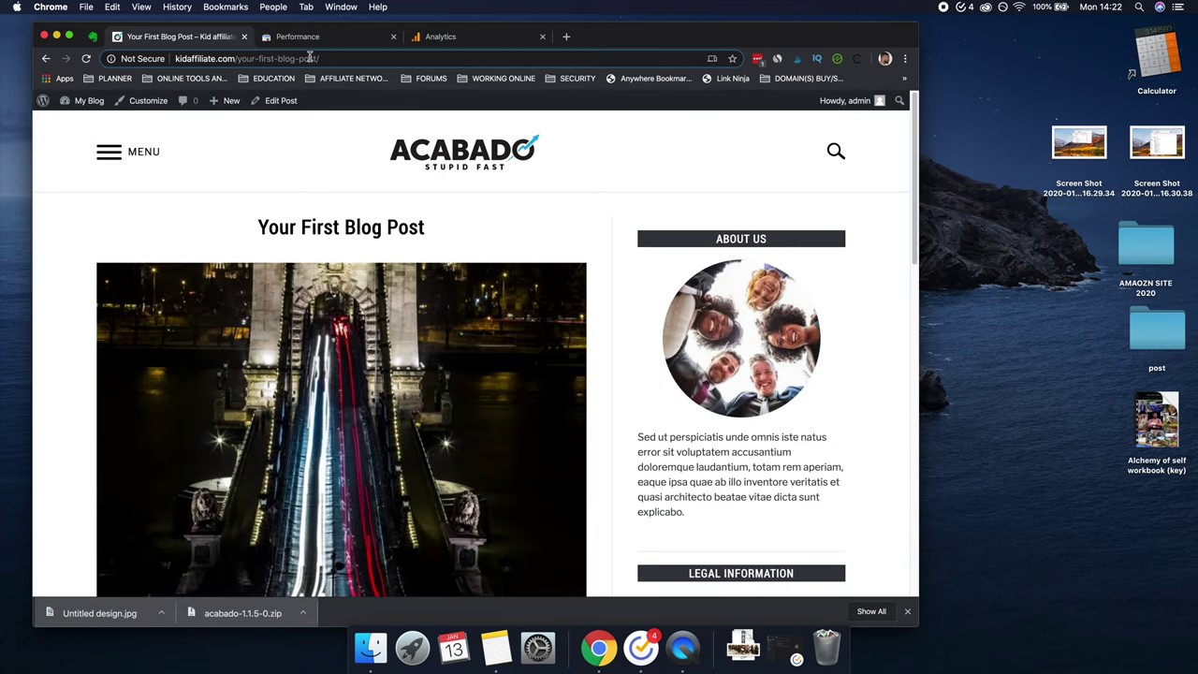
{"action": "right_click", "coordinate": [312, 55]}
{"action": "left_click", "coordinate": [341, 154]}
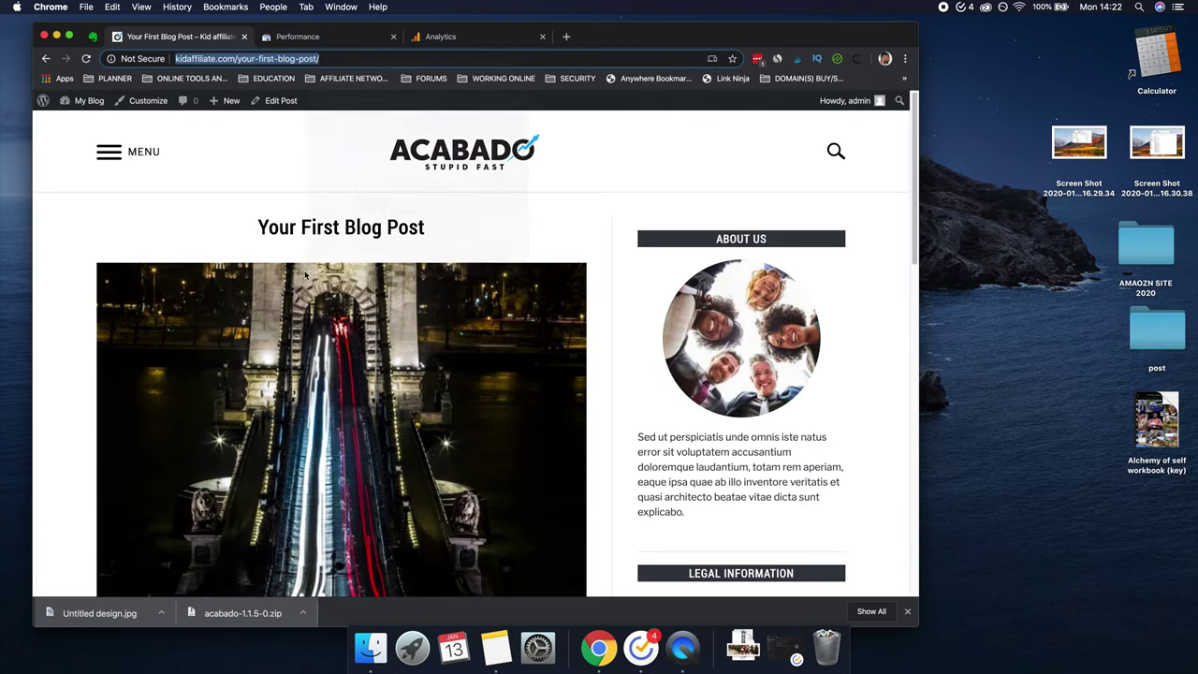
{"action": "scroll", "coordinate": [340, 428], "scroll_direction": "down", "scroll_amount": 10}
{"action": "scroll", "coordinate": [340, 468], "scroll_direction": "up", "scroll_amount": 10}
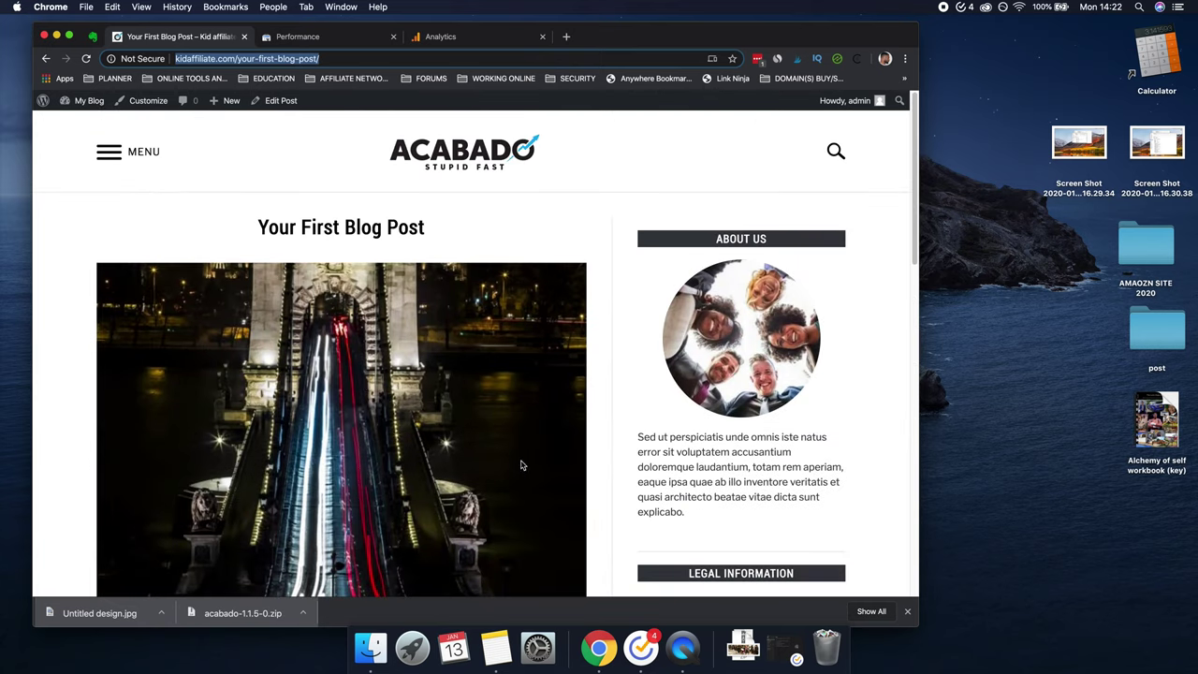
Select the kidaffiliate.com property in Search Console.
{"action": "left_click", "coordinate": [319, 39]}
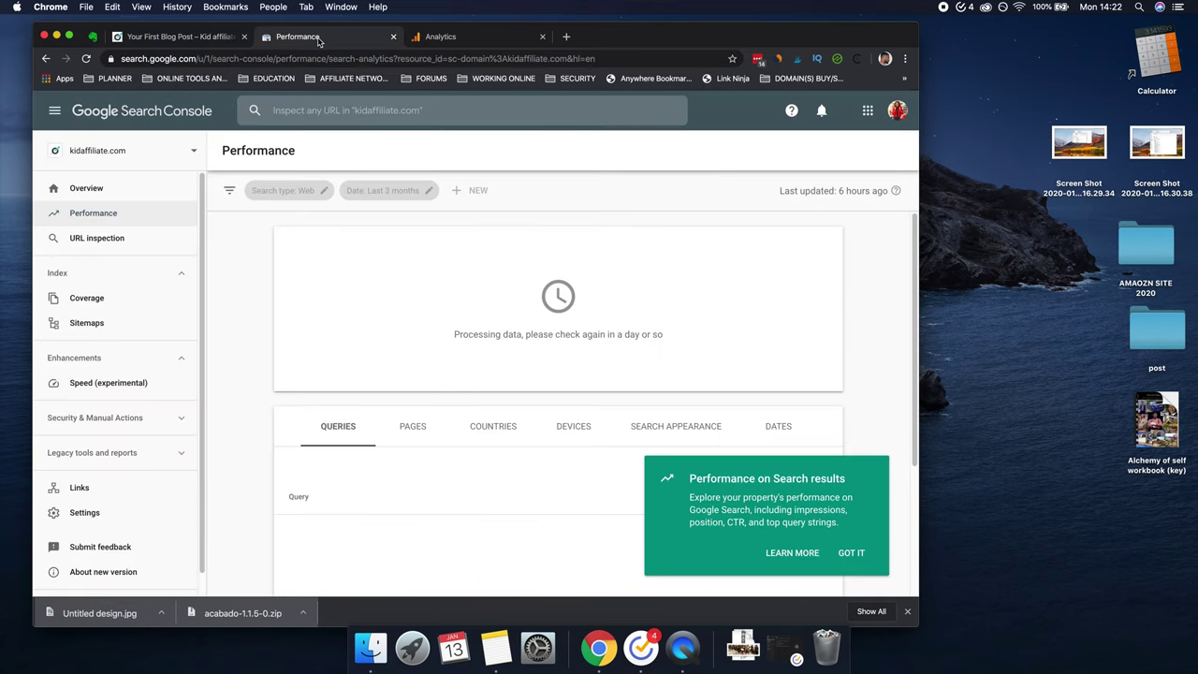
{"action": "left_click_drag", "start_coordinate": [159, 56], "coordinate": [426, 58]}
{"action": "left_click", "coordinate": [136, 159]}
{"action": "left_click", "coordinate": [112, 183]}
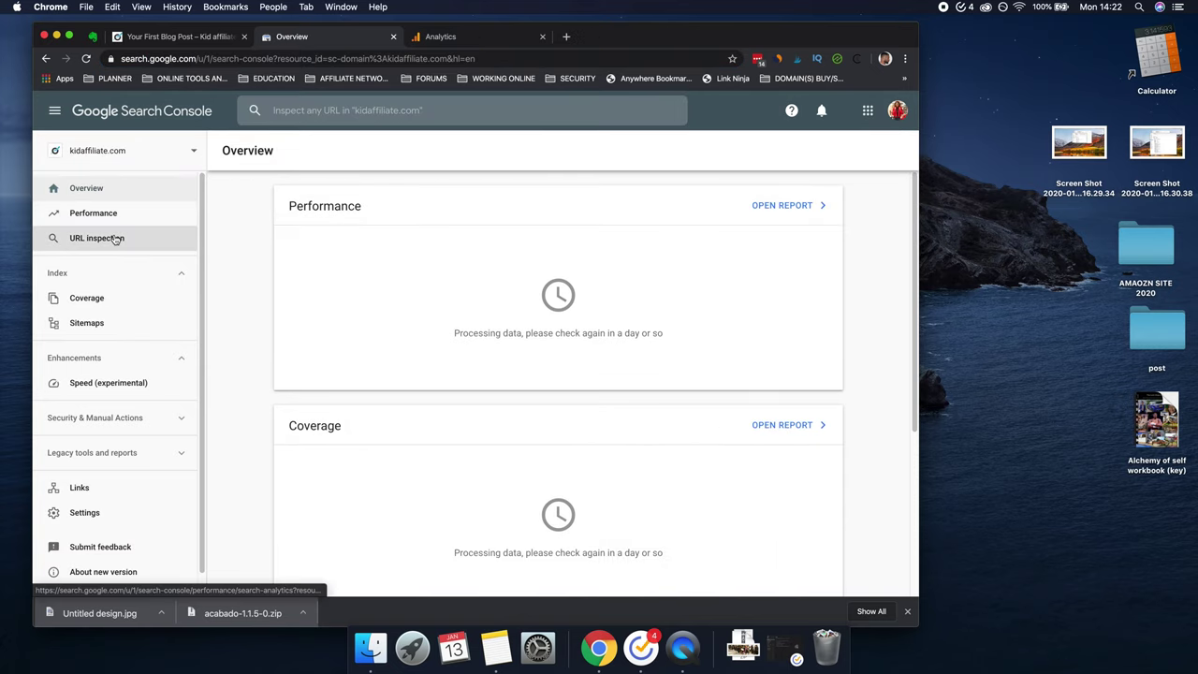
Inspect kidaffiliate.com/your-first-blog-post/ and request indexing for it.
{"action": "left_click", "coordinate": [393, 112]}
{"action": "right_click", "coordinate": [385, 118]}
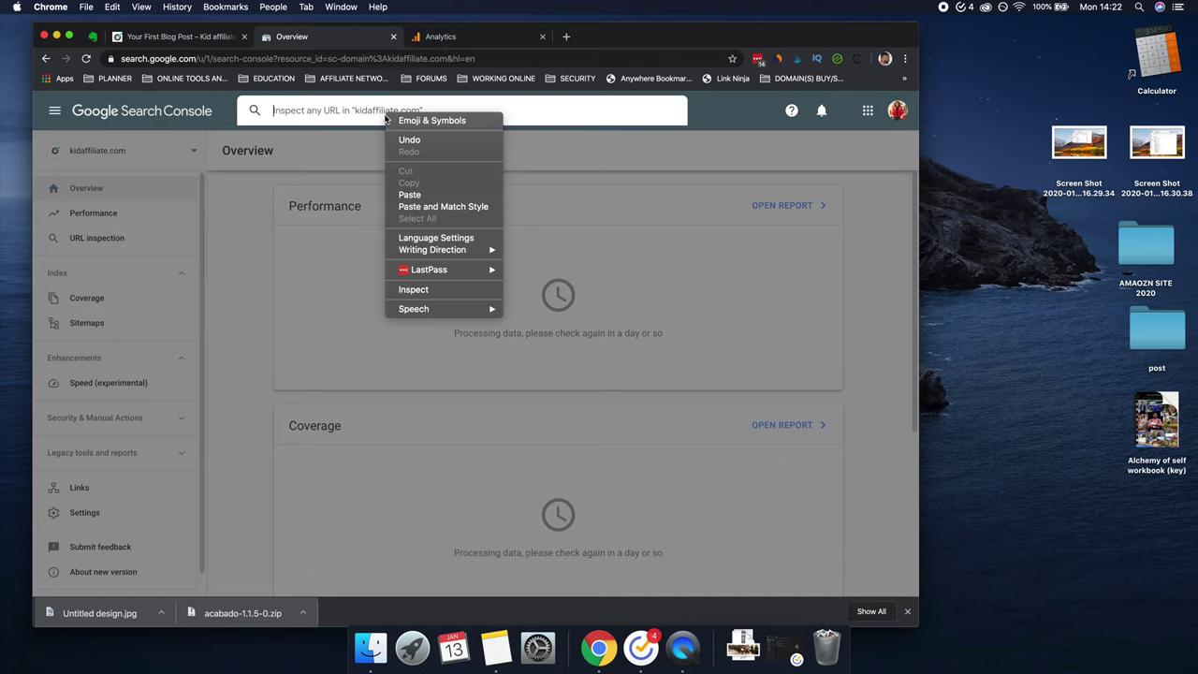
{"action": "left_click", "coordinate": [429, 193]}
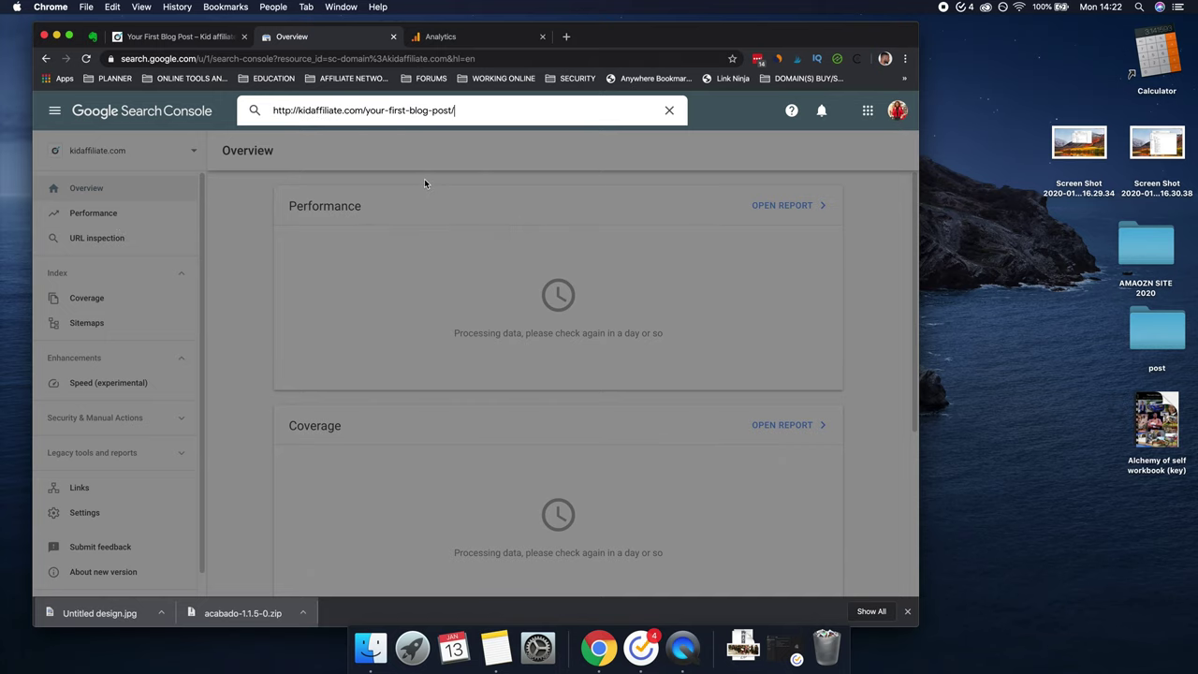
{"action": "key", "text": "Return"}
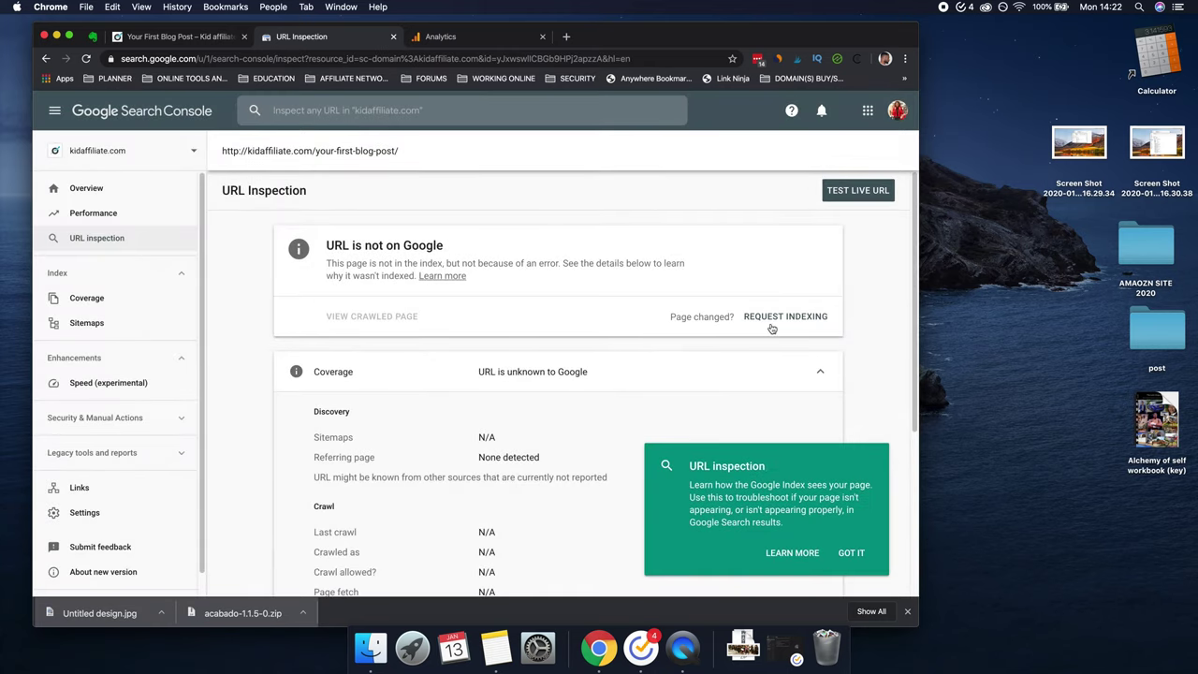
{"action": "left_click", "coordinate": [773, 318]}
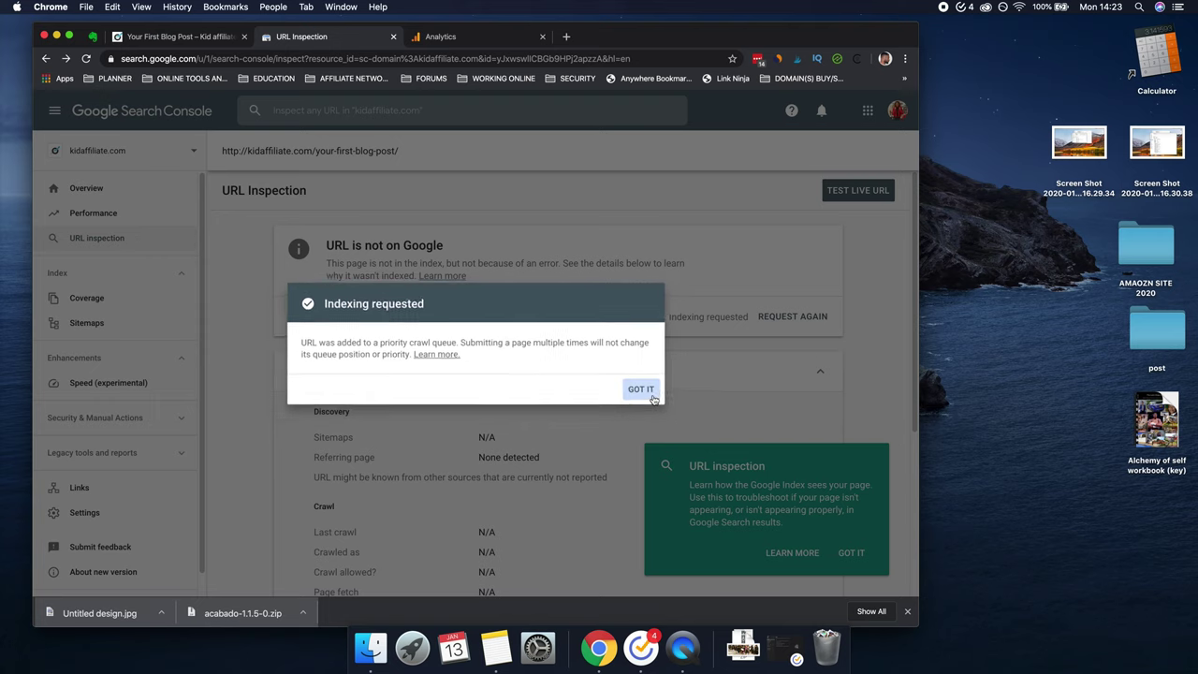
{"action": "left_click", "coordinate": [642, 391]}
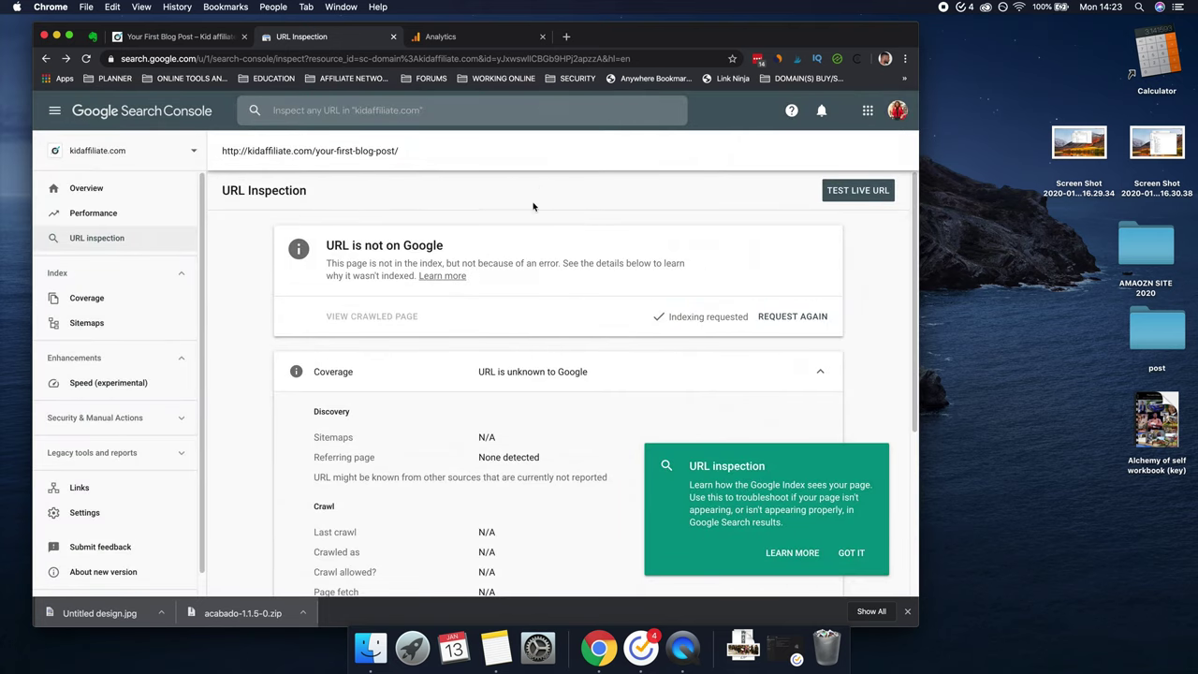
{"action": "left_click", "coordinate": [200, 39]}
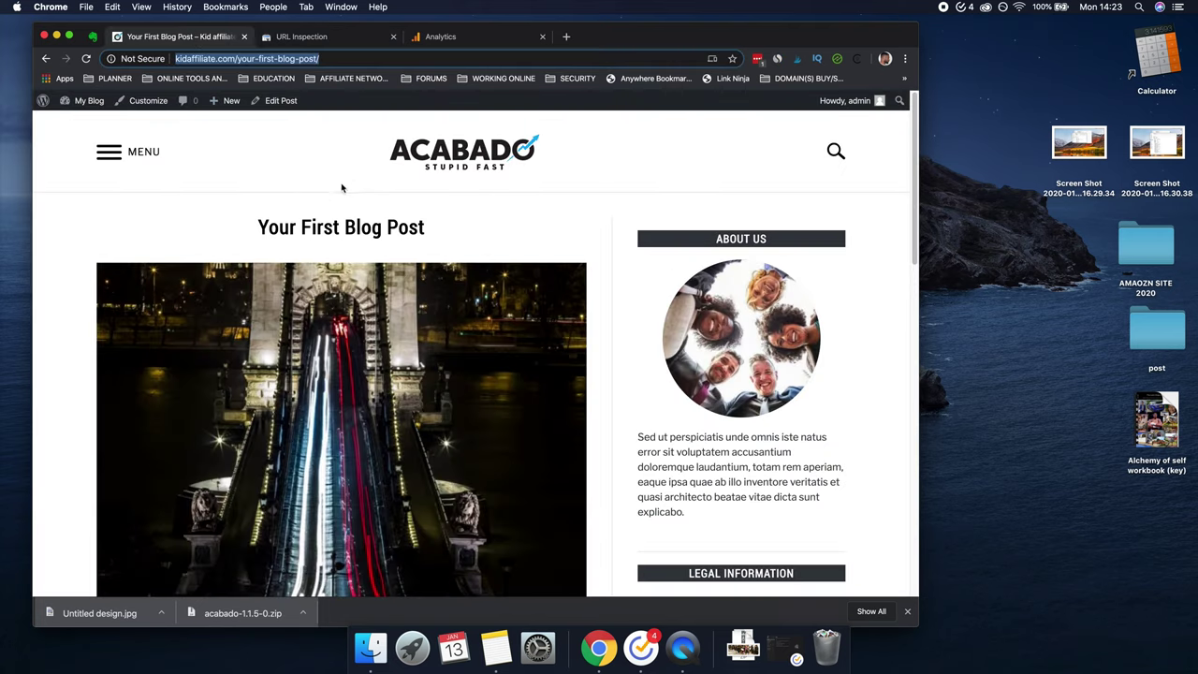
Select the title and address path on the live blog post.
{"action": "left_click_drag", "start_coordinate": [300, 227], "coordinate": [395, 440]}
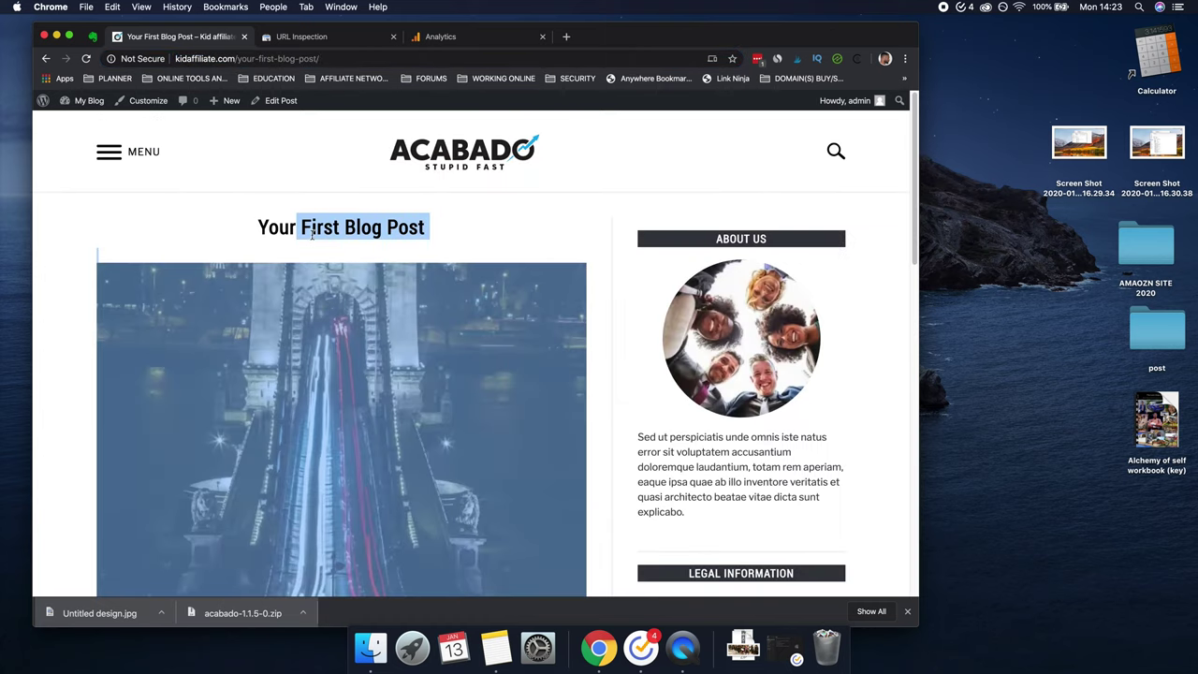
{"action": "left_click", "coordinate": [312, 235]}
{"action": "left_click_drag", "start_coordinate": [255, 225], "coordinate": [501, 320]}
{"action": "left_click", "coordinate": [374, 215]}
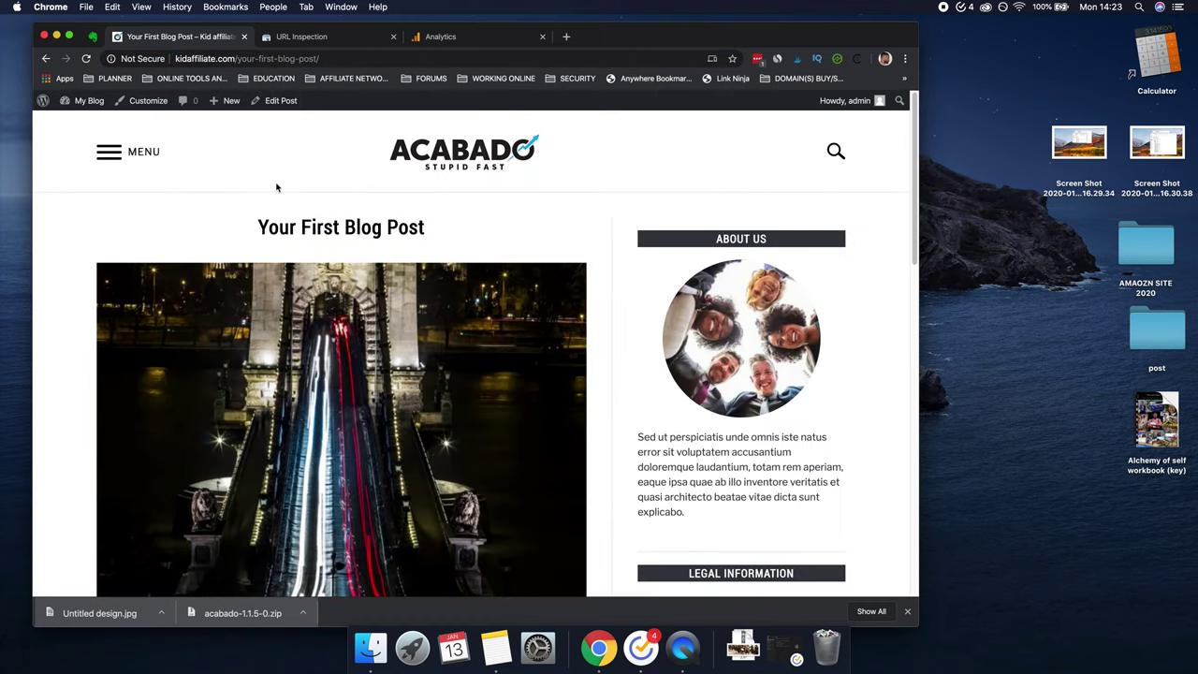
{"action": "left_click_drag", "start_coordinate": [243, 59], "coordinate": [323, 59]}
{"action": "left_click", "coordinate": [351, 36]}
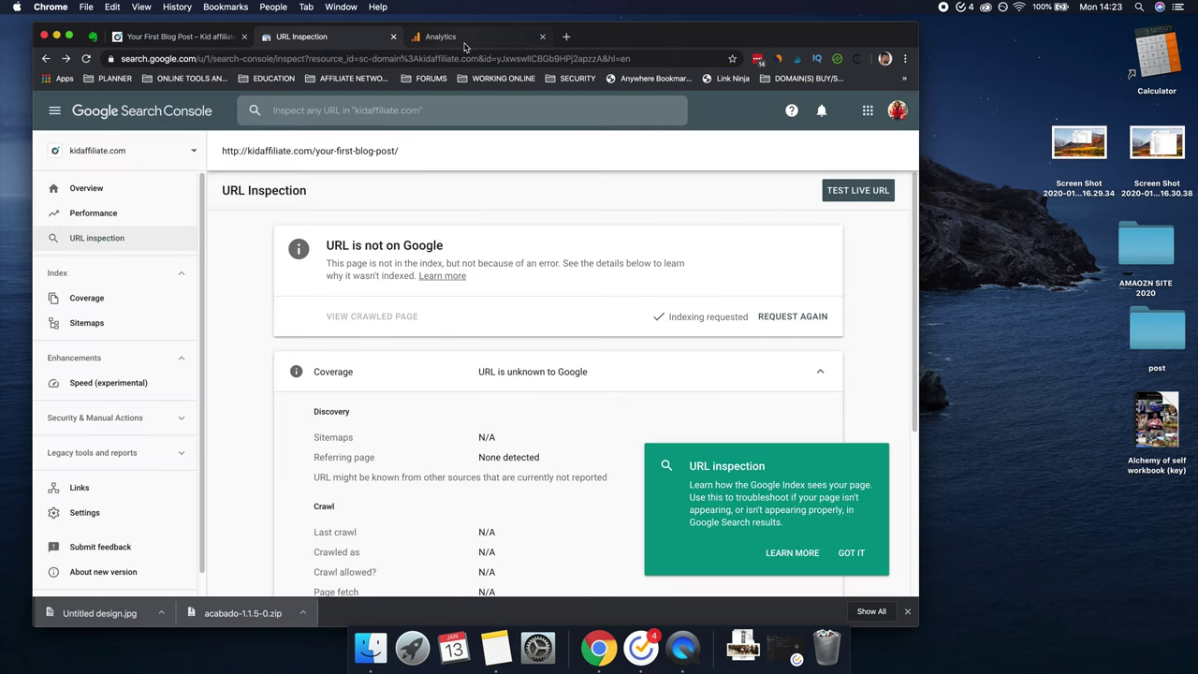
{"action": "left_click", "coordinate": [466, 42]}
{"action": "left_click", "coordinate": [329, 42]}
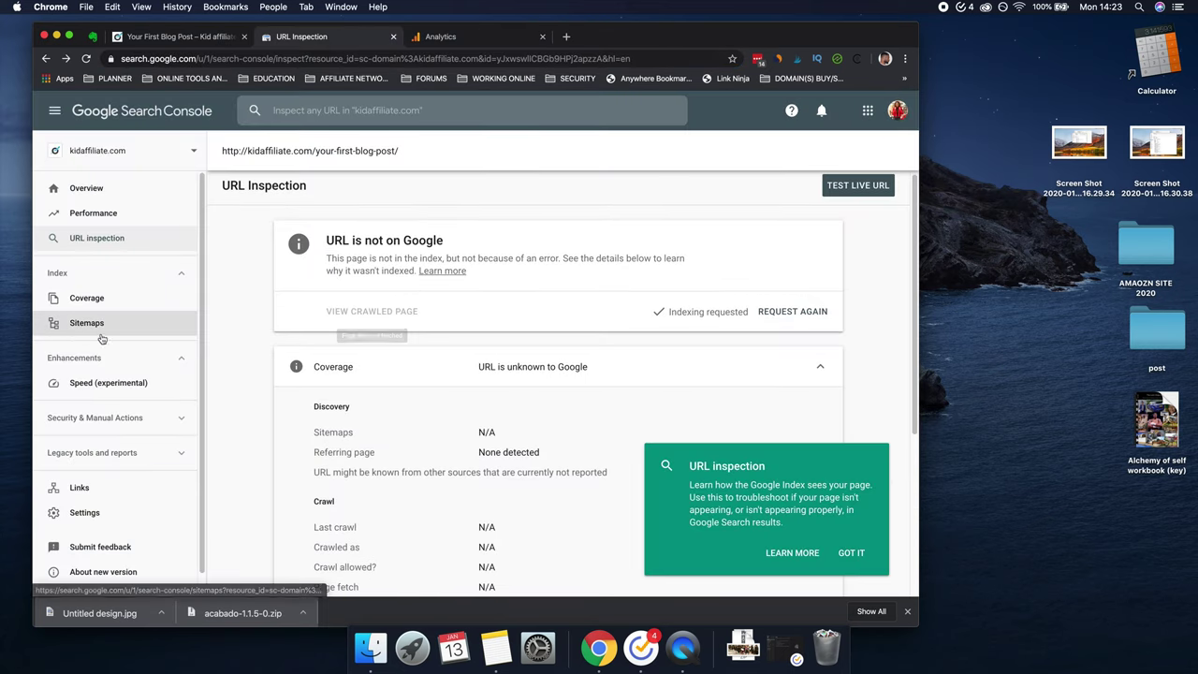
Review Search Console's Speed and Manual actions reports, both showing no issues.
{"action": "left_click", "coordinate": [139, 386]}
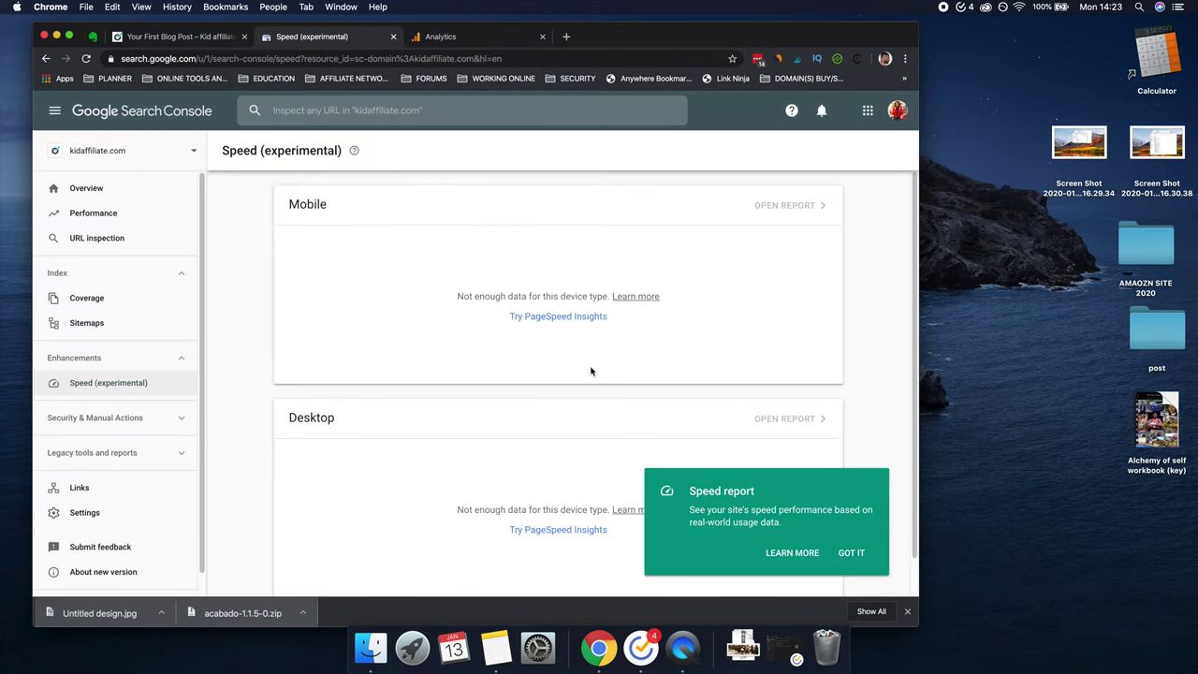
{"action": "scroll", "coordinate": [444, 407], "scroll_direction": "down", "scroll_amount": 1}
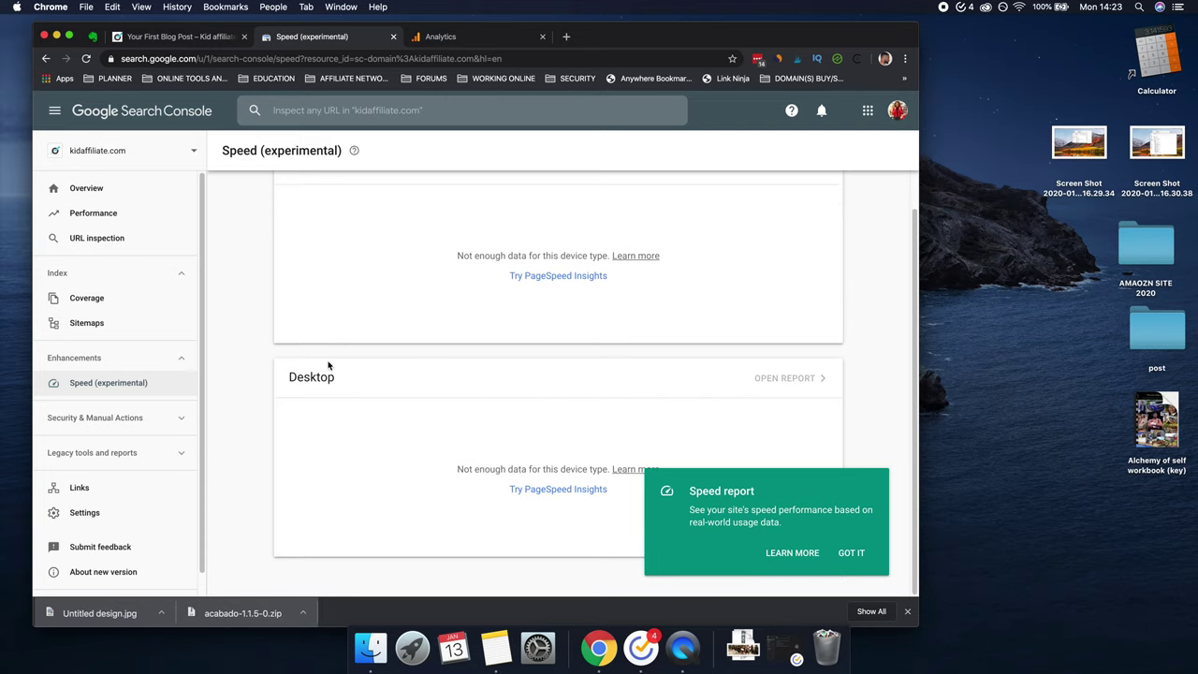
{"action": "left_click", "coordinate": [166, 419]}
{"action": "left_click", "coordinate": [140, 443]}
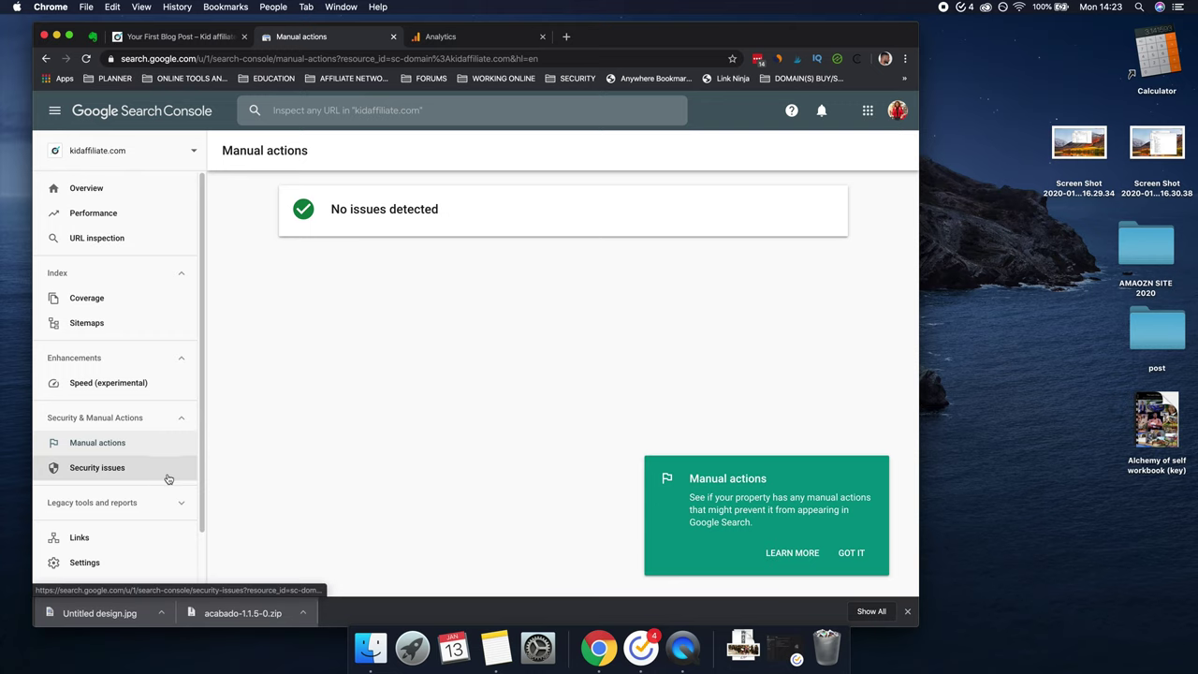
{"action": "scroll", "coordinate": [155, 491], "scroll_direction": "down", "scroll_amount": 2}
Cycle through the open tabs, then type 'amazon affili' into the Analytics tab's address bar.
{"action": "left_click", "coordinate": [454, 37]}
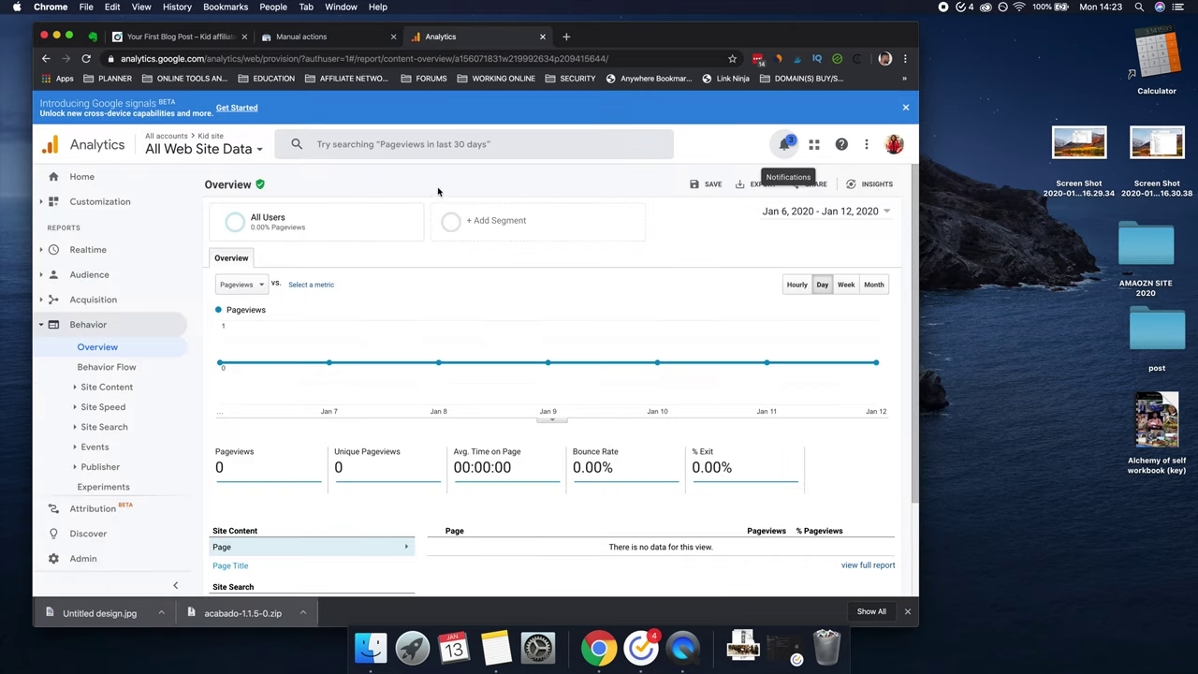
{"action": "left_click", "coordinate": [183, 37]}
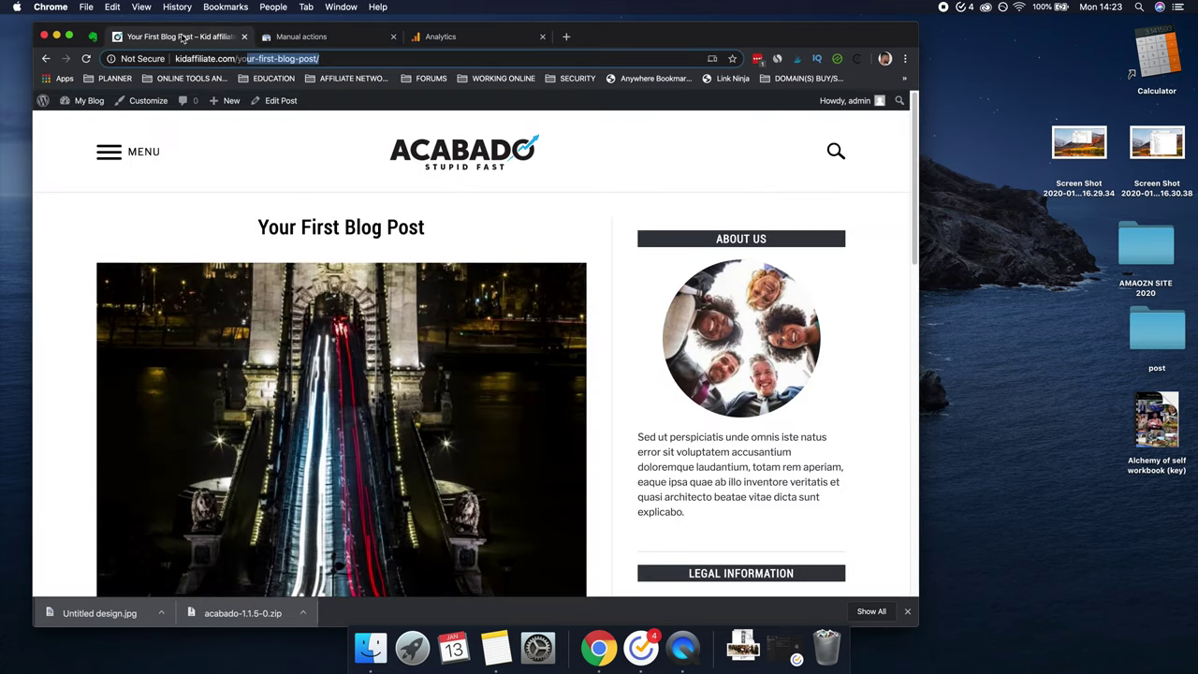
{"action": "scroll", "coordinate": [430, 309], "scroll_direction": "down", "scroll_amount": 20}
{"action": "scroll", "coordinate": [436, 313], "scroll_direction": "up", "scroll_amount": 15}
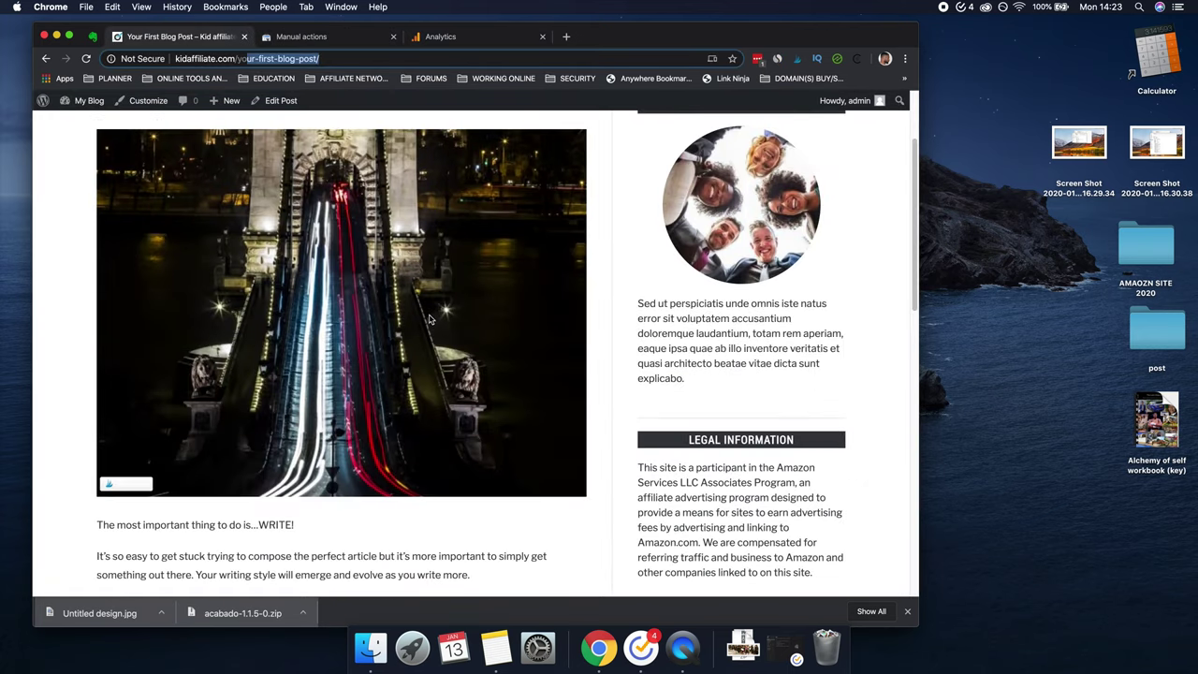
{"action": "scroll", "coordinate": [432, 316], "scroll_direction": "down", "scroll_amount": 4}
{"action": "scroll", "coordinate": [426, 320], "scroll_direction": "down", "scroll_amount": 3}
{"action": "scroll", "coordinate": [393, 299], "scroll_direction": "up", "scroll_amount": 15}
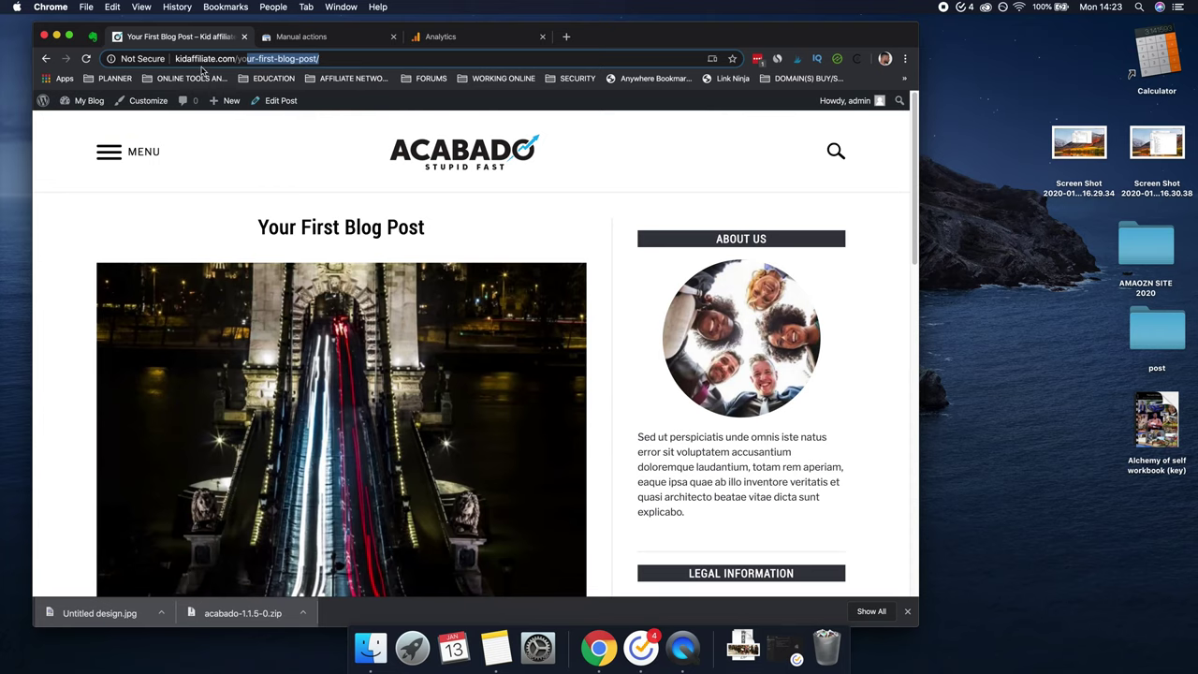
{"action": "left_click", "coordinate": [300, 37]}
{"action": "left_click", "coordinate": [206, 38]}
{"action": "left_click", "coordinate": [478, 37]}
{"action": "left_click", "coordinate": [370, 36]}
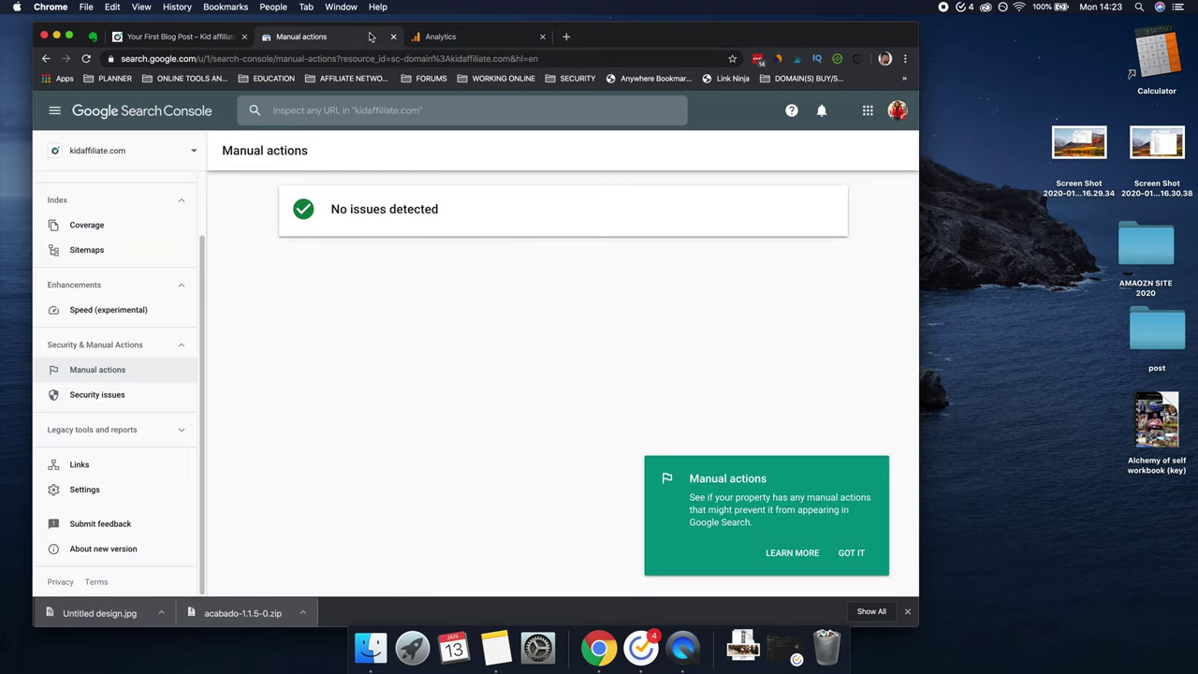
{"action": "left_click", "coordinate": [182, 38]}
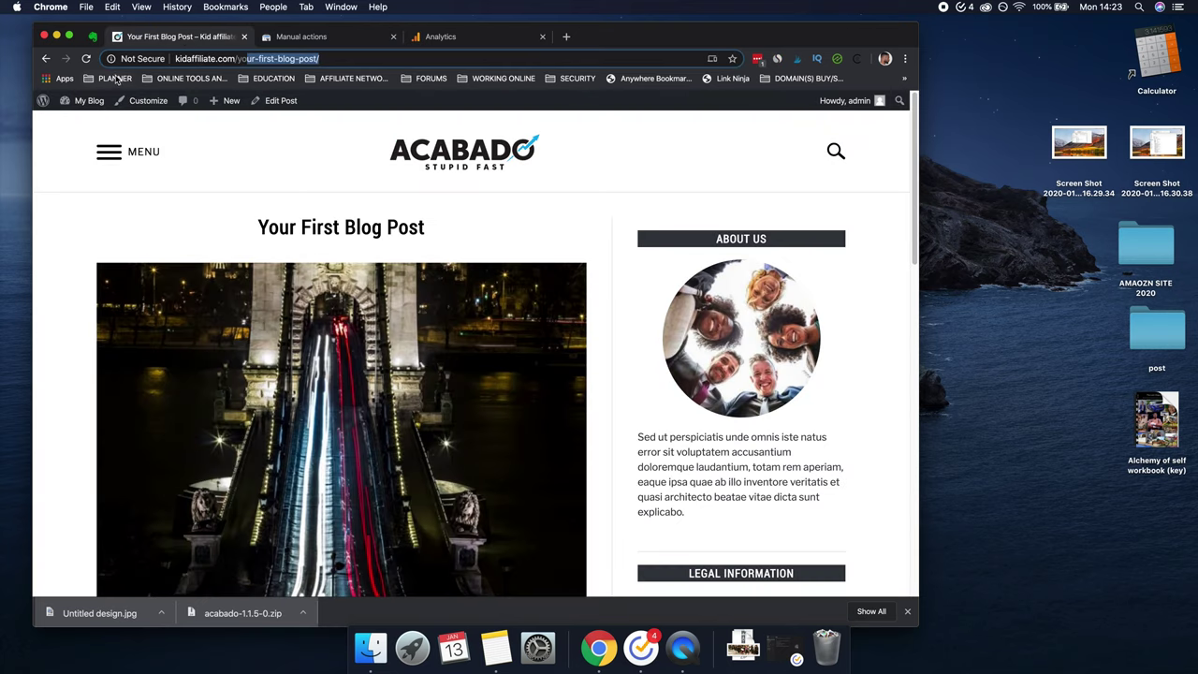
{"action": "left_click", "coordinate": [448, 36]}
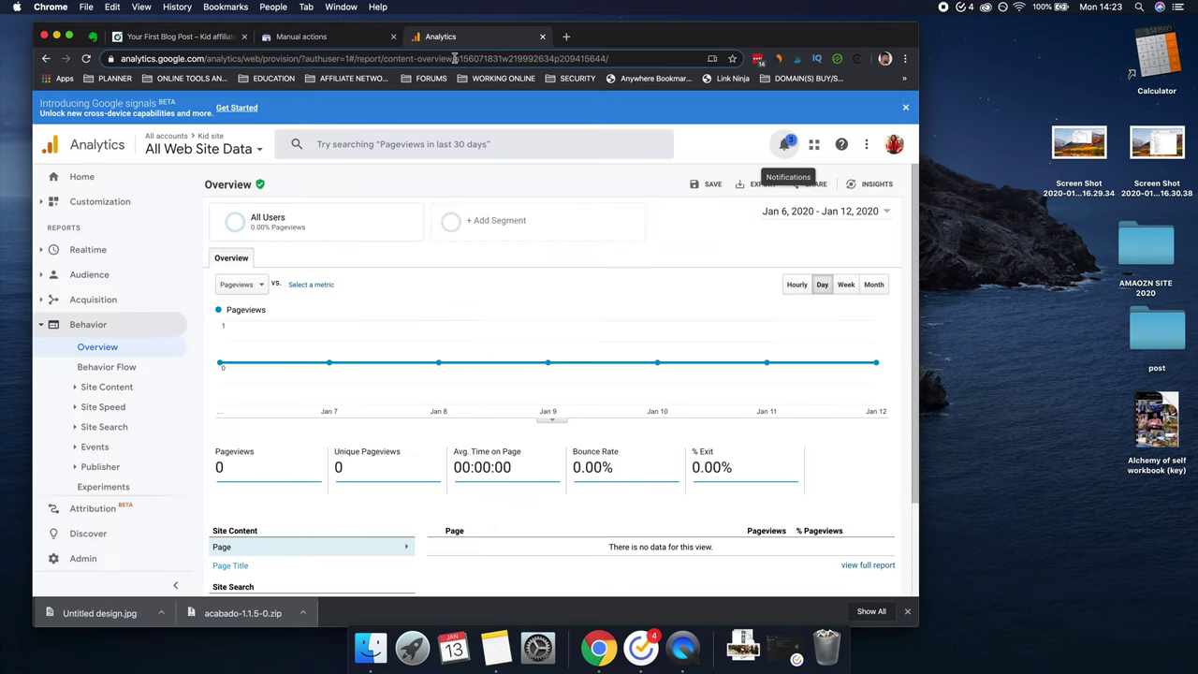
{"action": "type", "text": "ama"}
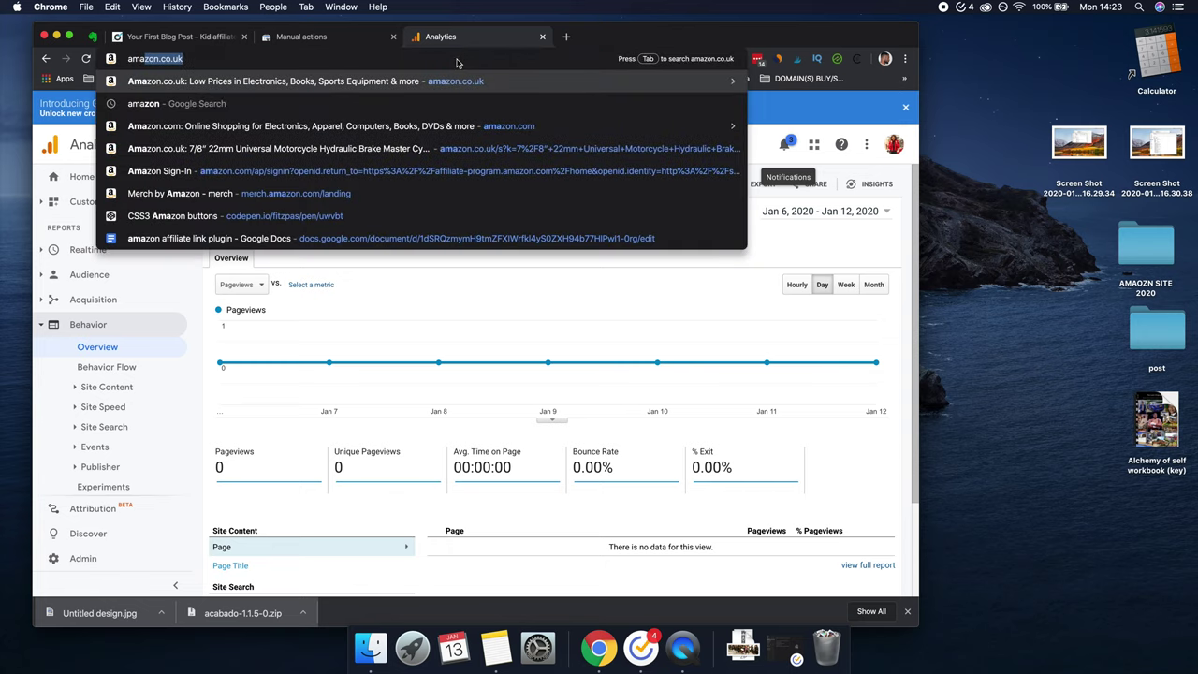
{"action": "type", "text": "zon a"}
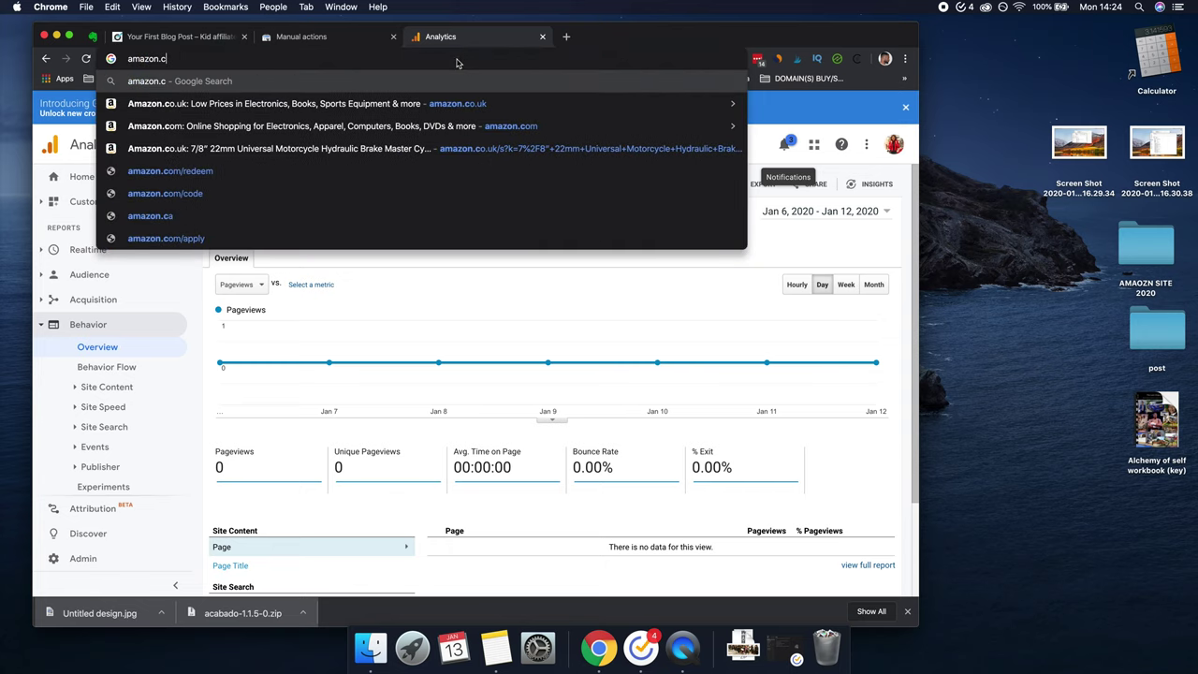
{"action": "type", "text": "ffili"}
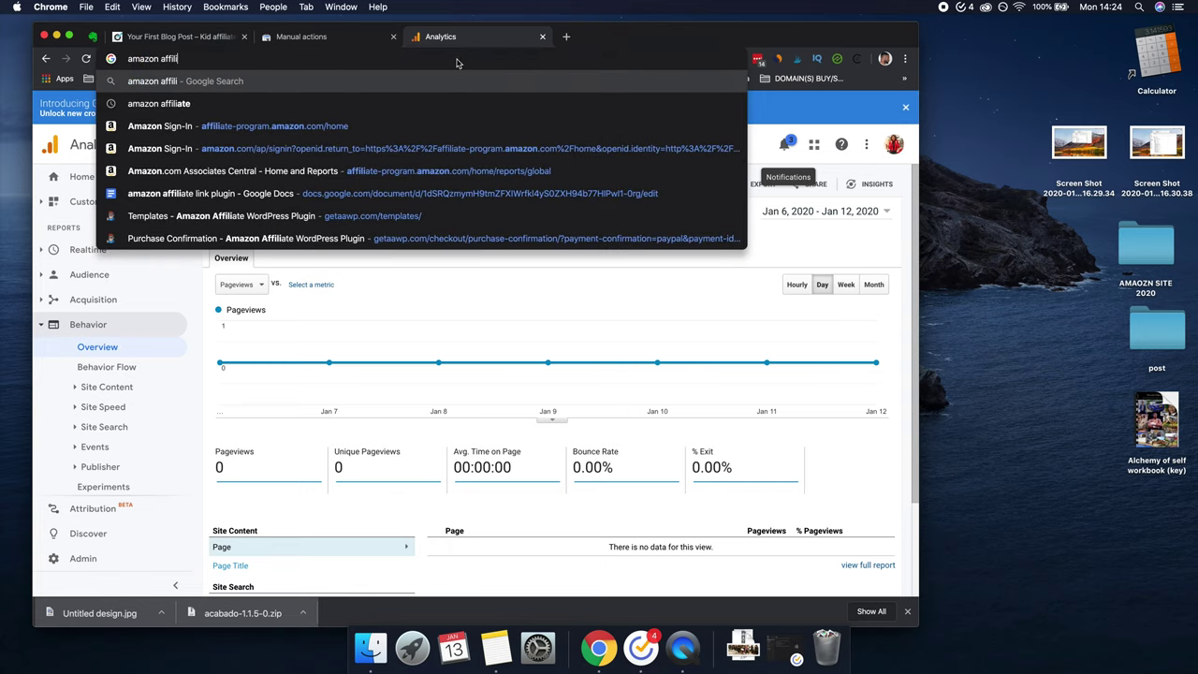
Search 'amazon affiliate', open Amazon Associates, and back out of its sign-in page.
{"action": "key", "text": "Down"}
{"action": "key", "text": "Return"}
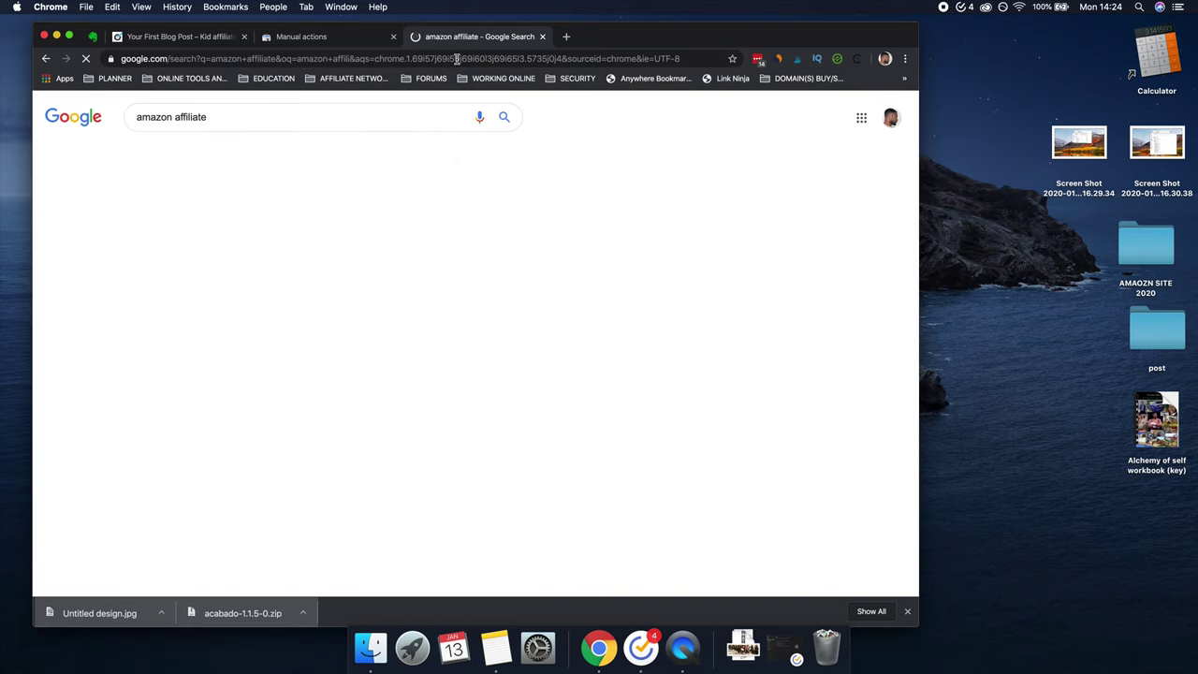
{"action": "left_click", "coordinate": [285, 221]}
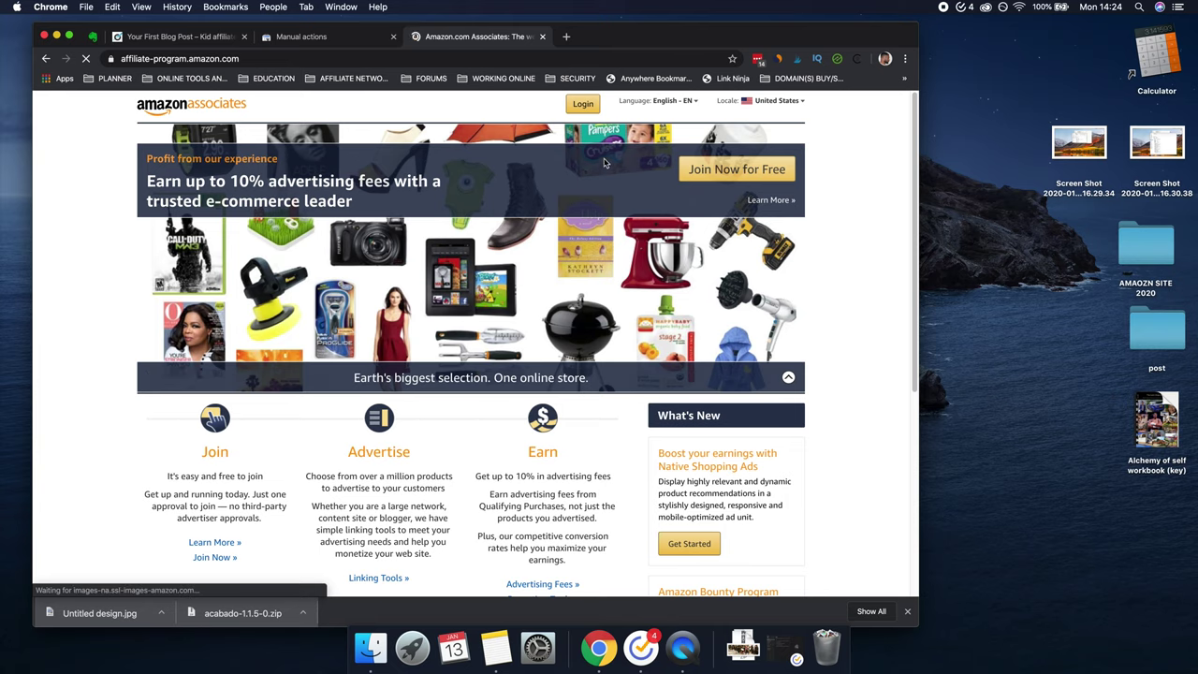
{"action": "left_click", "coordinate": [737, 169]}
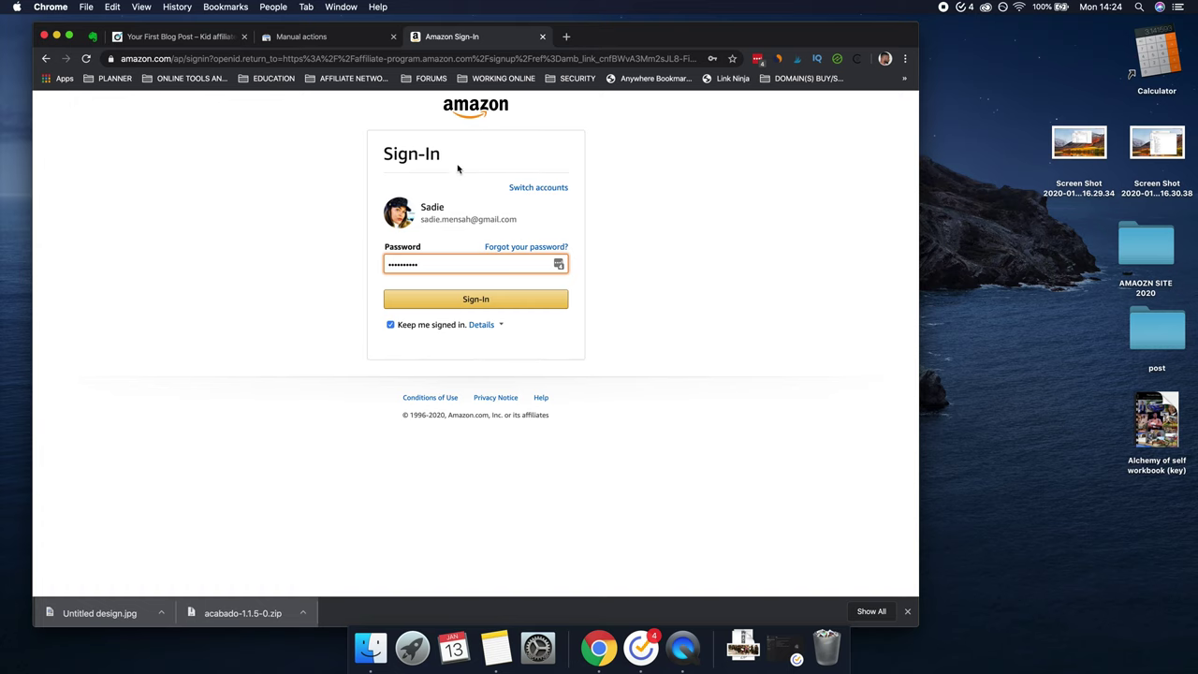
{"action": "left_click", "coordinate": [45, 59]}
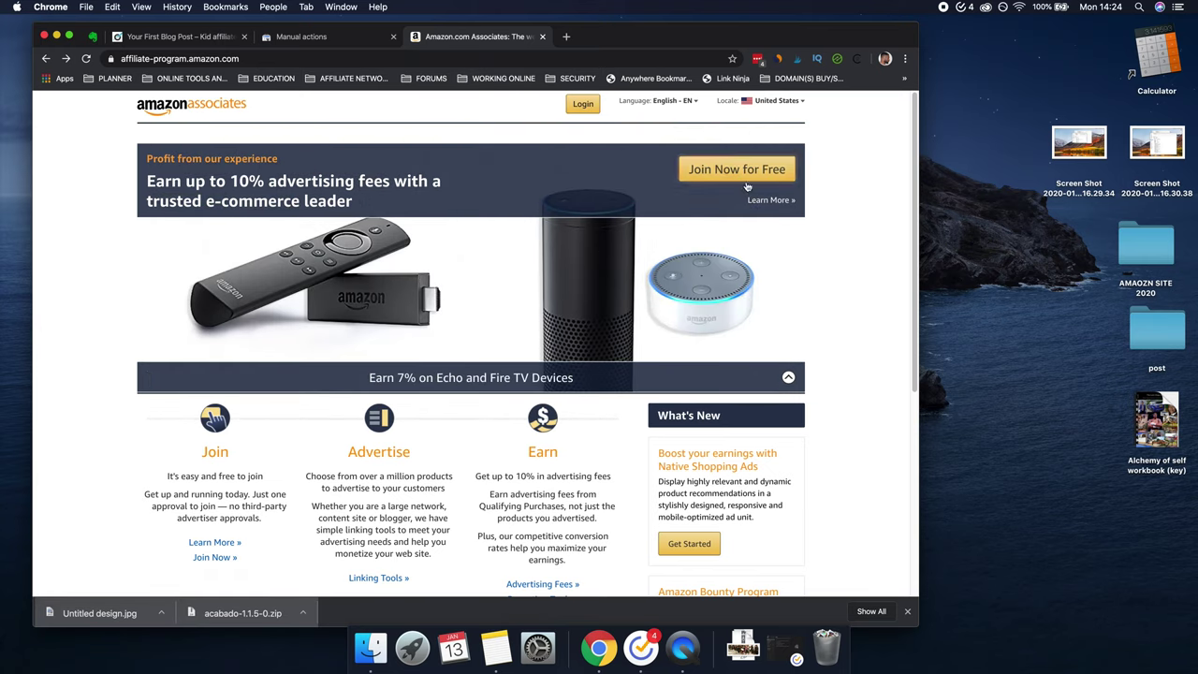
Go to amazon.co.uk and open the Canon EOS M50 camera product page.
{"action": "left_click", "coordinate": [295, 58]}
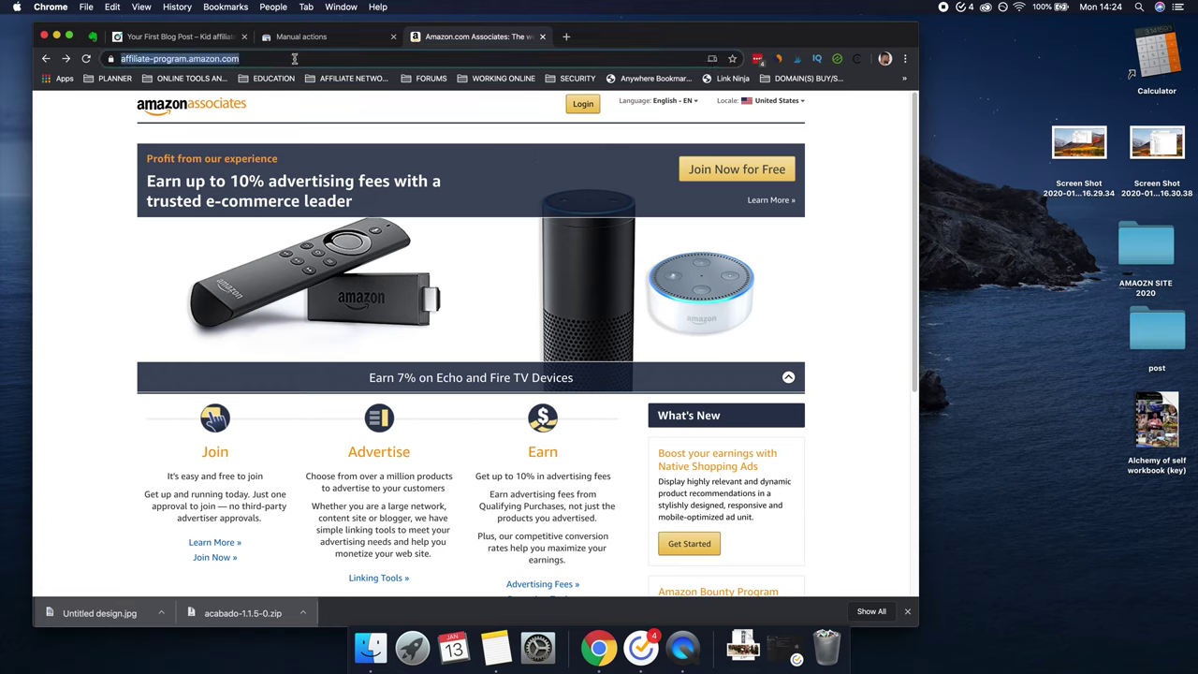
{"action": "type", "text": "amazon.co.uk"}
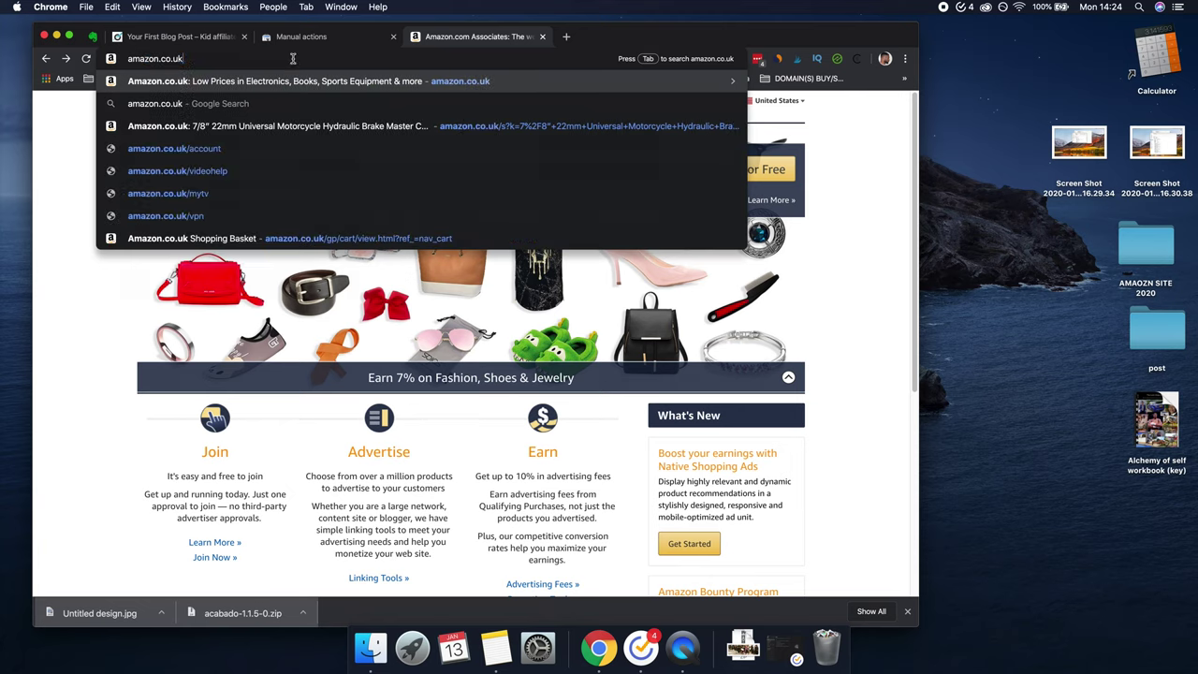
{"action": "key", "text": "Return"}
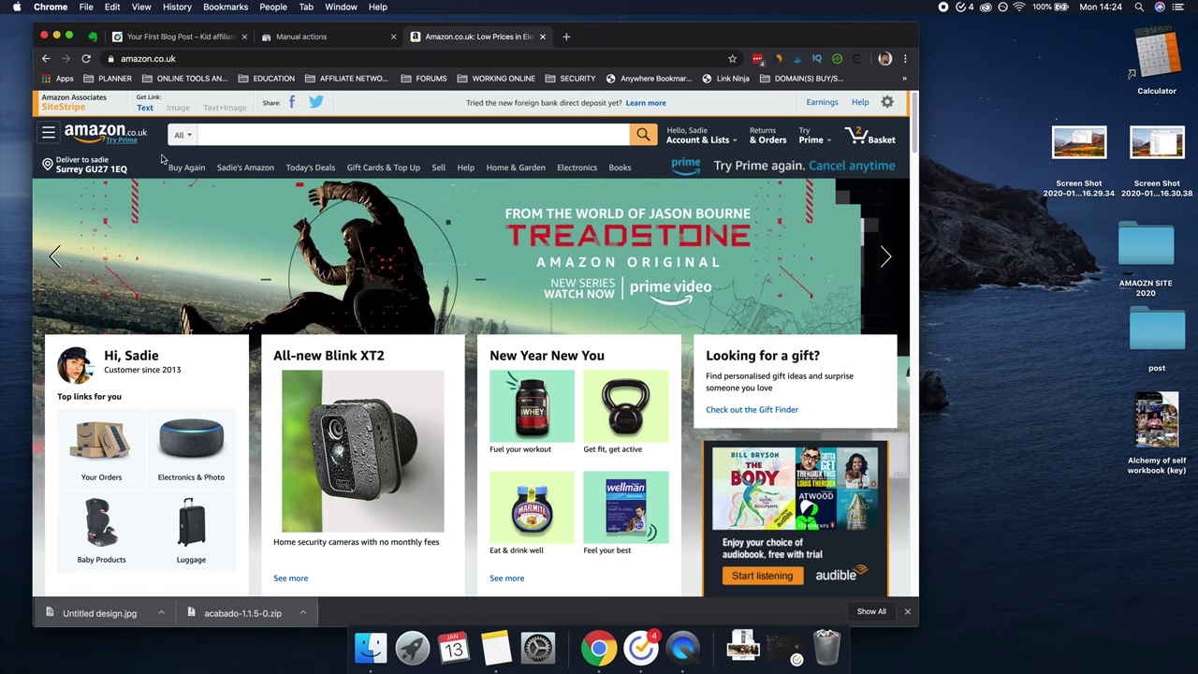
{"action": "scroll", "coordinate": [419, 449], "scroll_direction": "down", "scroll_amount": 1}
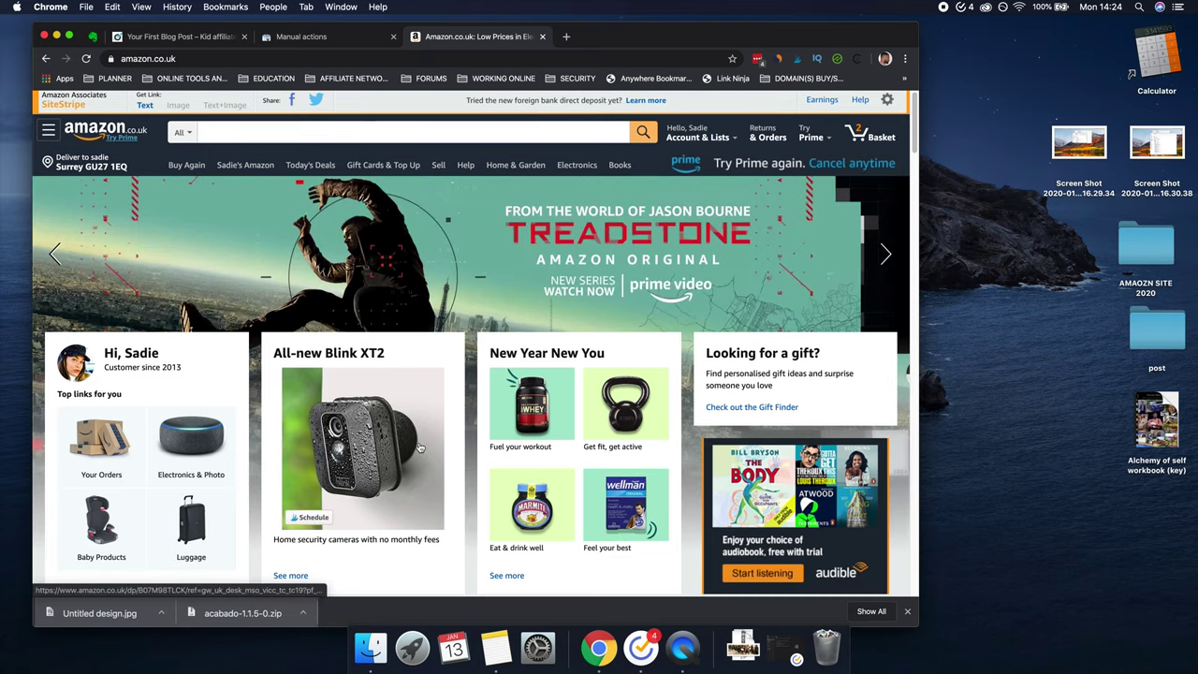
{"action": "scroll", "coordinate": [419, 448], "scroll_direction": "down", "scroll_amount": 10}
{"action": "left_click", "coordinate": [302, 370]}
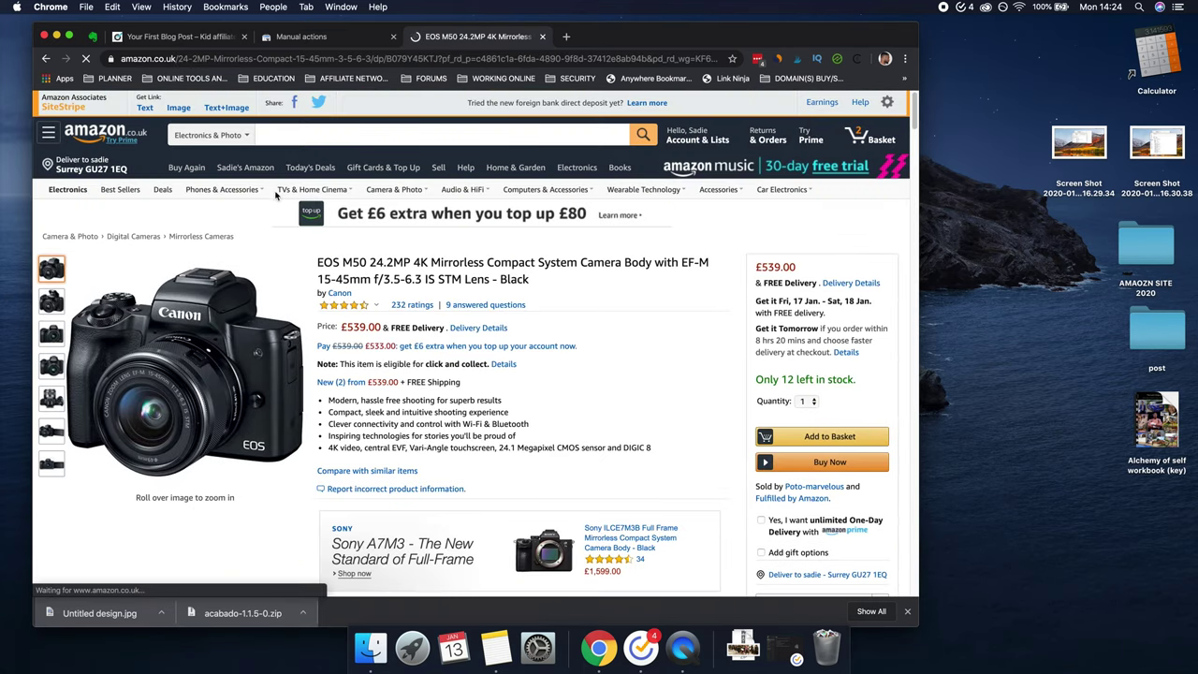
Create a SiteStripe text link for the camera and copy its short affiliate link.
{"action": "left_click", "coordinate": [147, 108]}
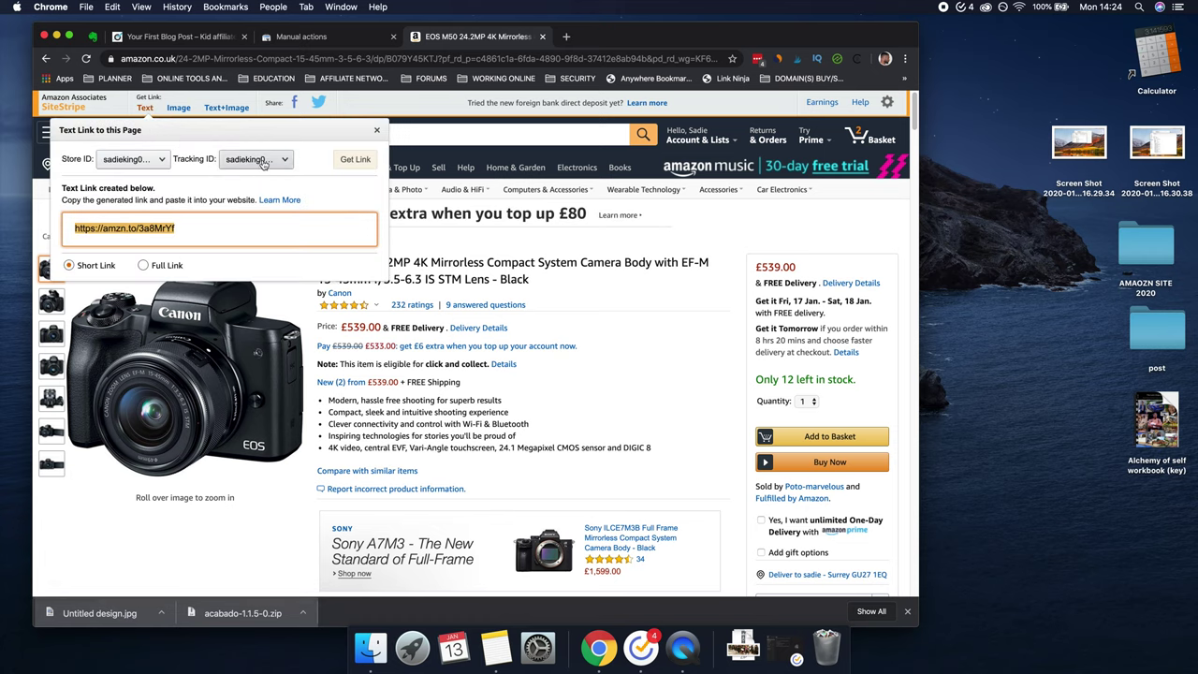
{"action": "left_click", "coordinate": [264, 163]}
{"action": "left_click", "coordinate": [176, 239]}
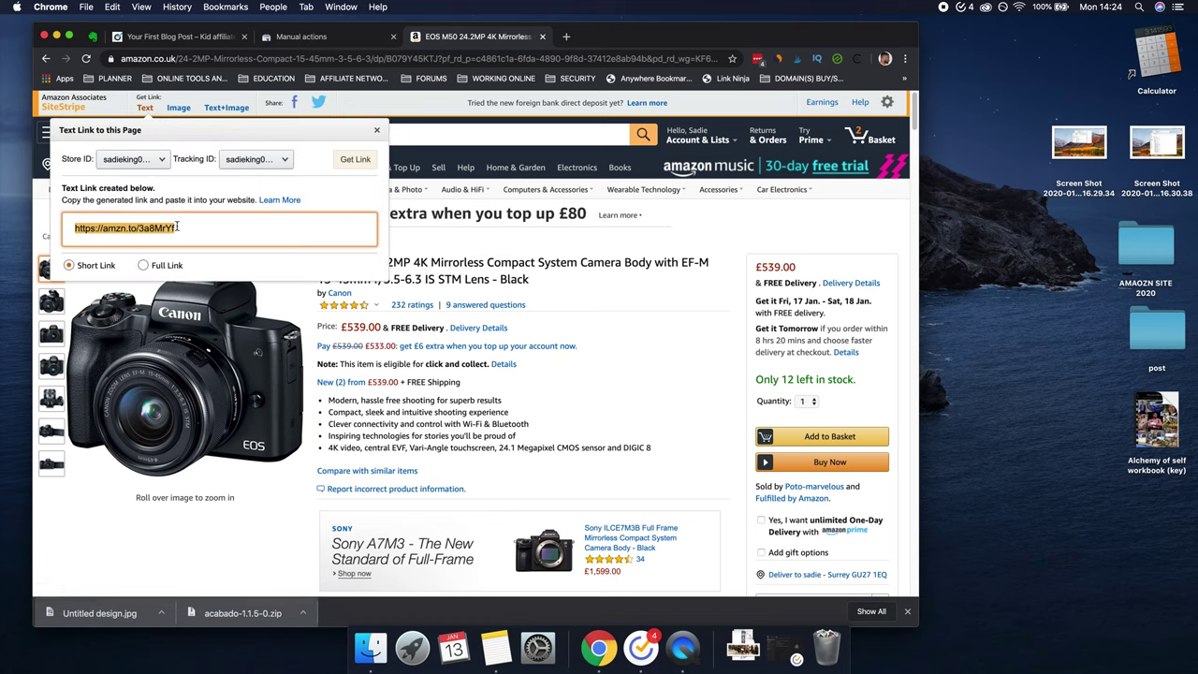
{"action": "left_click", "coordinate": [143, 265]}
{"action": "right_click", "coordinate": [187, 215]}
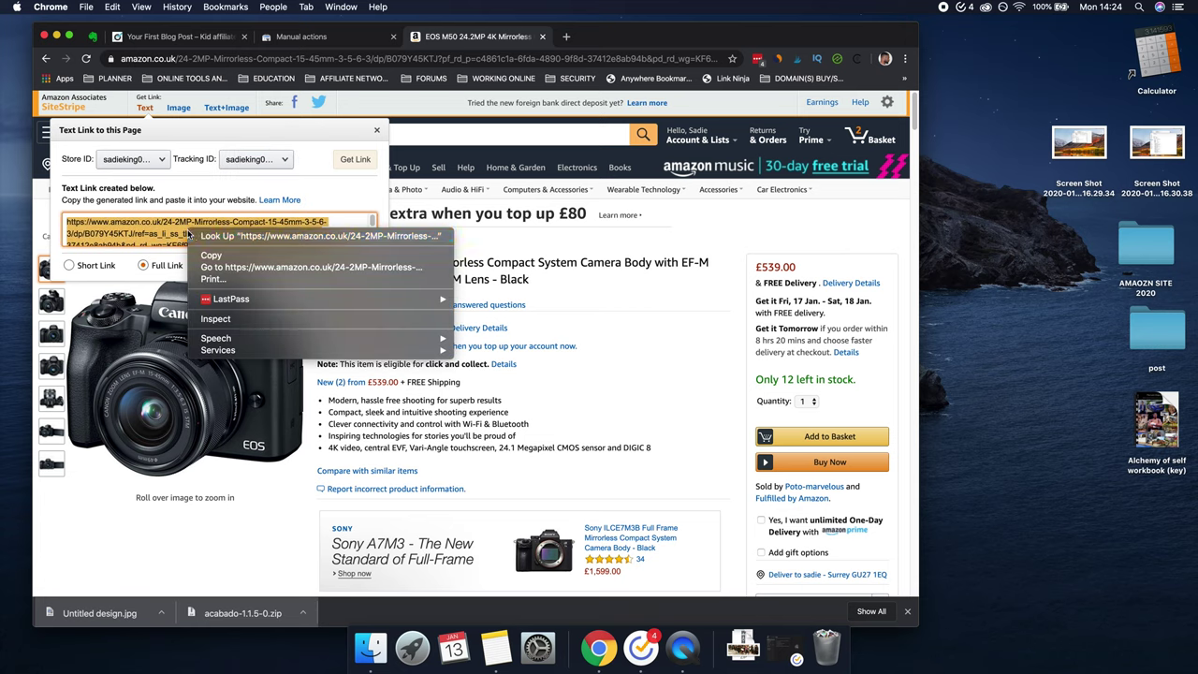
{"action": "left_click", "coordinate": [202, 257]}
{"action": "left_click", "coordinate": [69, 265]}
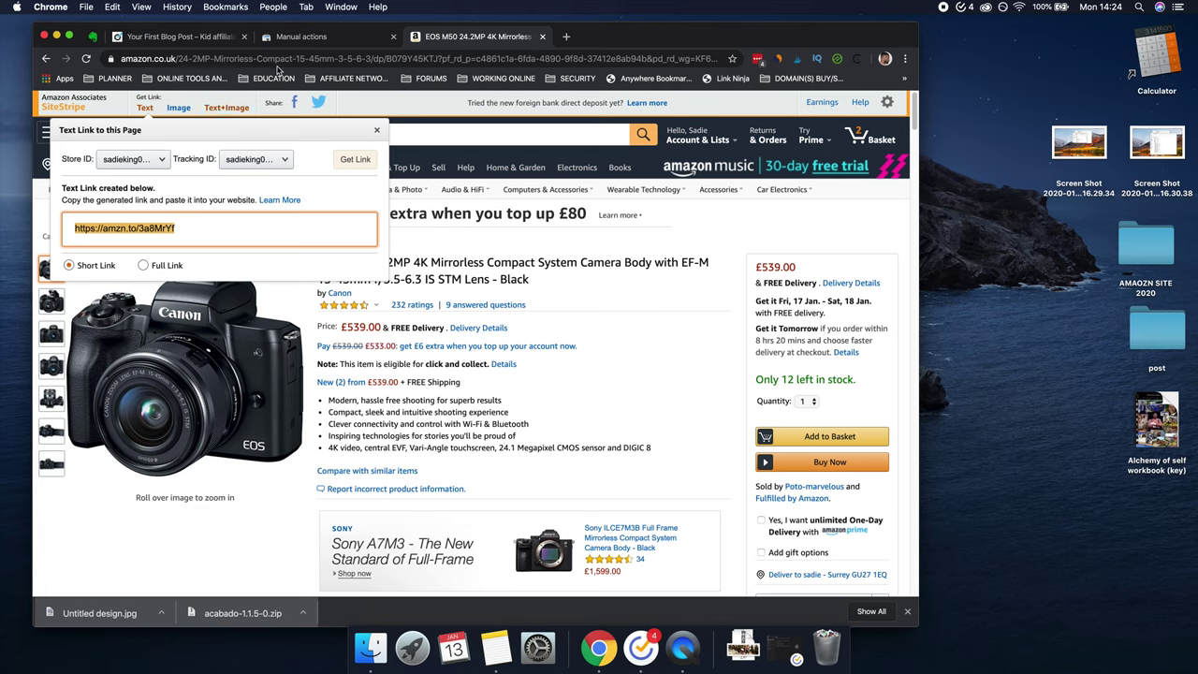
{"action": "left_click", "coordinate": [150, 266]}
{"action": "right_click", "coordinate": [248, 221]}
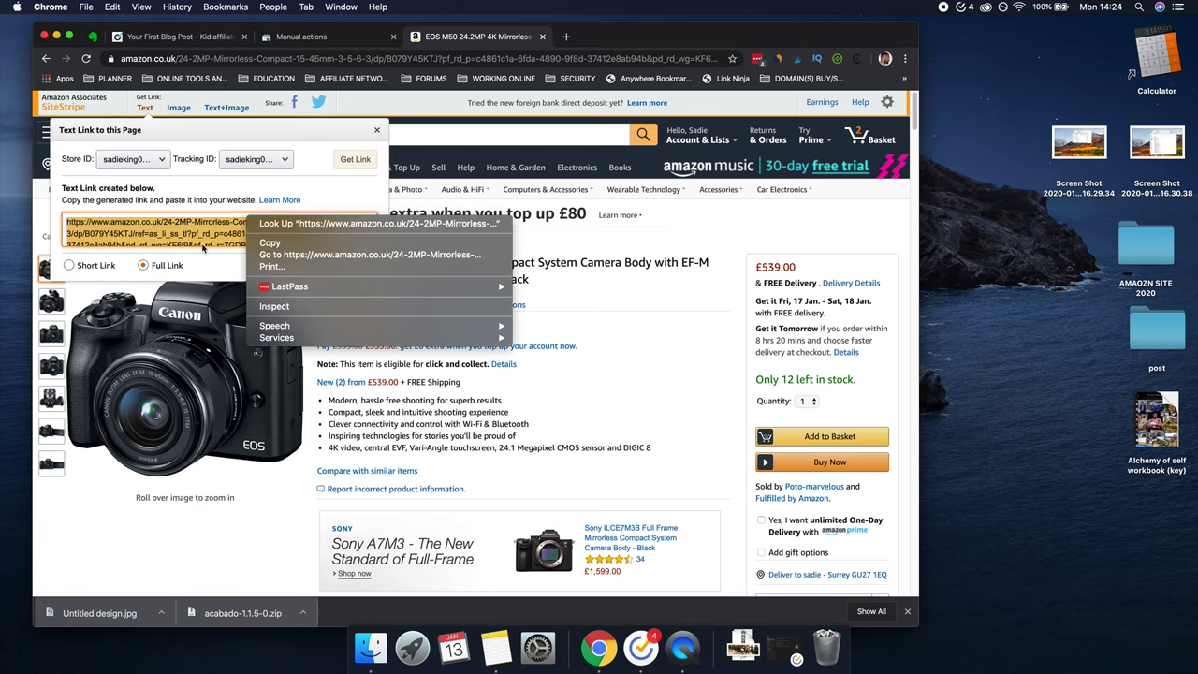
{"action": "left_click", "coordinate": [98, 266]}
{"action": "right_click", "coordinate": [169, 223]}
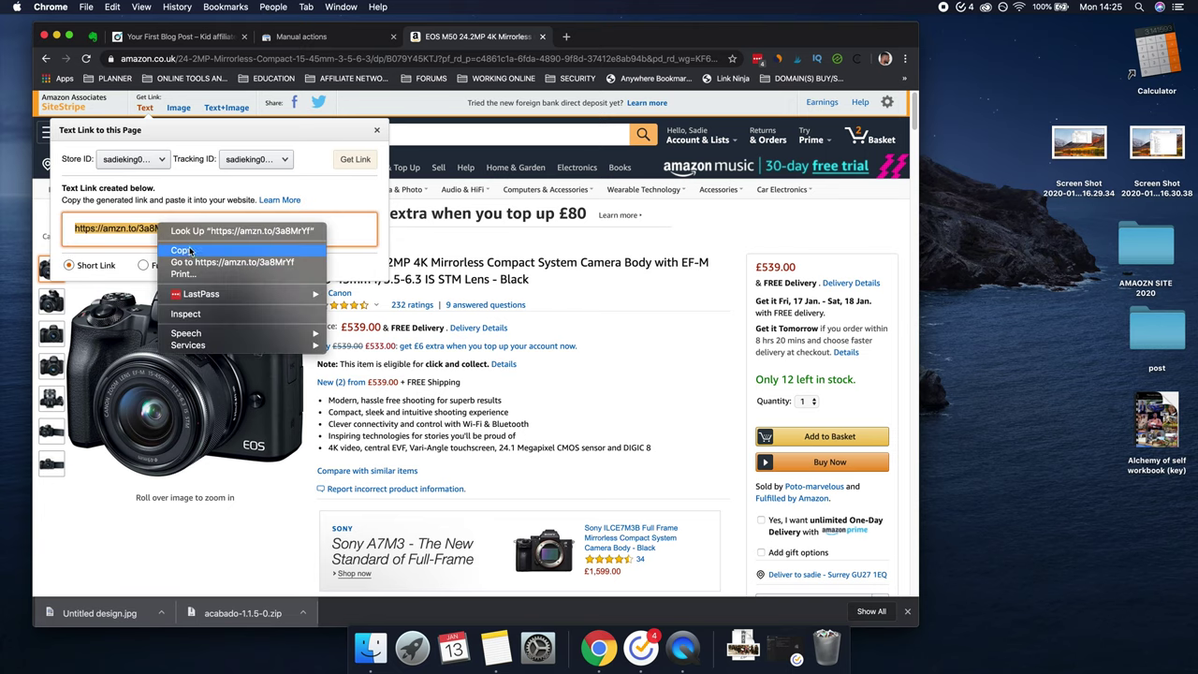
{"action": "left_click", "coordinate": [178, 252]}
{"action": "left_click", "coordinate": [178, 37]}
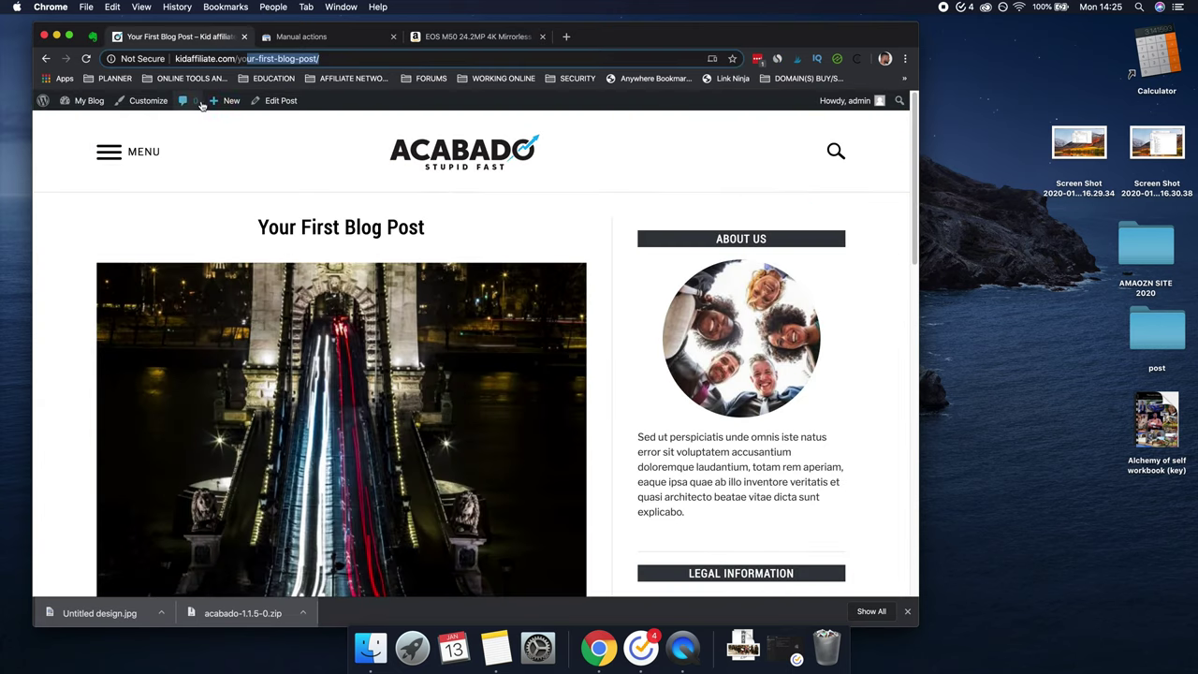
Add 'Check out this camera here.' after 'write more.', fixing the spelling of 'out' and 'this'.
{"action": "left_click", "coordinate": [281, 100]}
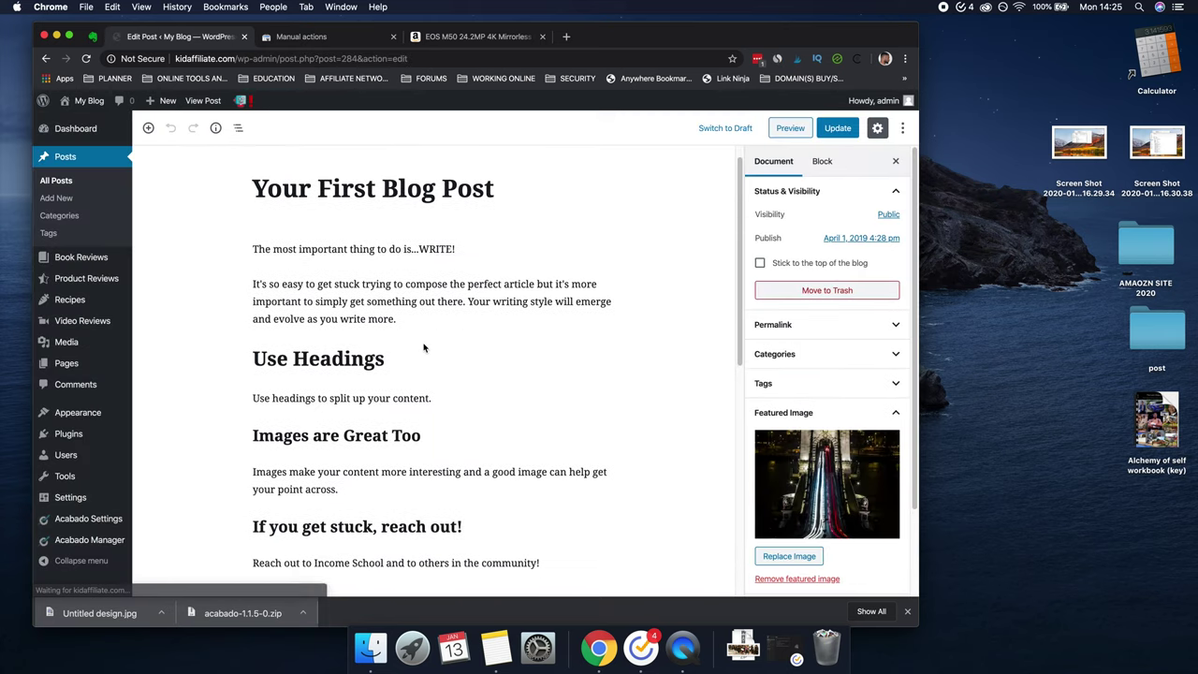
{"action": "left_click", "coordinate": [364, 294]}
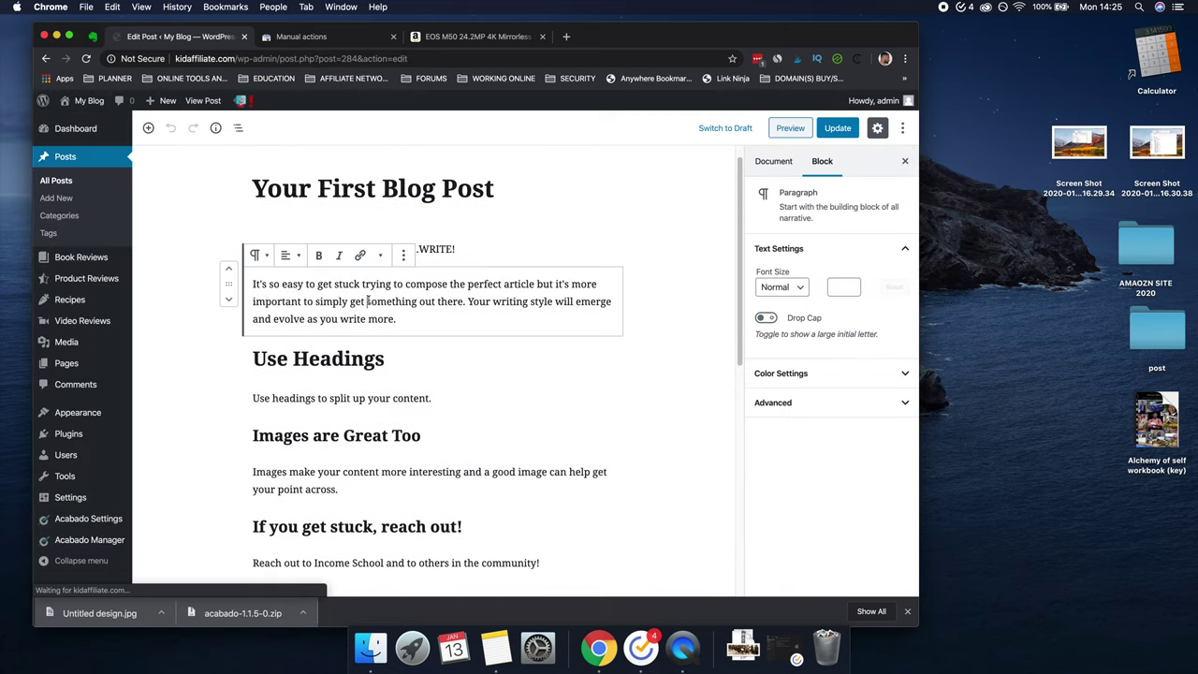
{"action": "left_click", "coordinate": [423, 319]}
{"action": "type", "text": "Check o"}
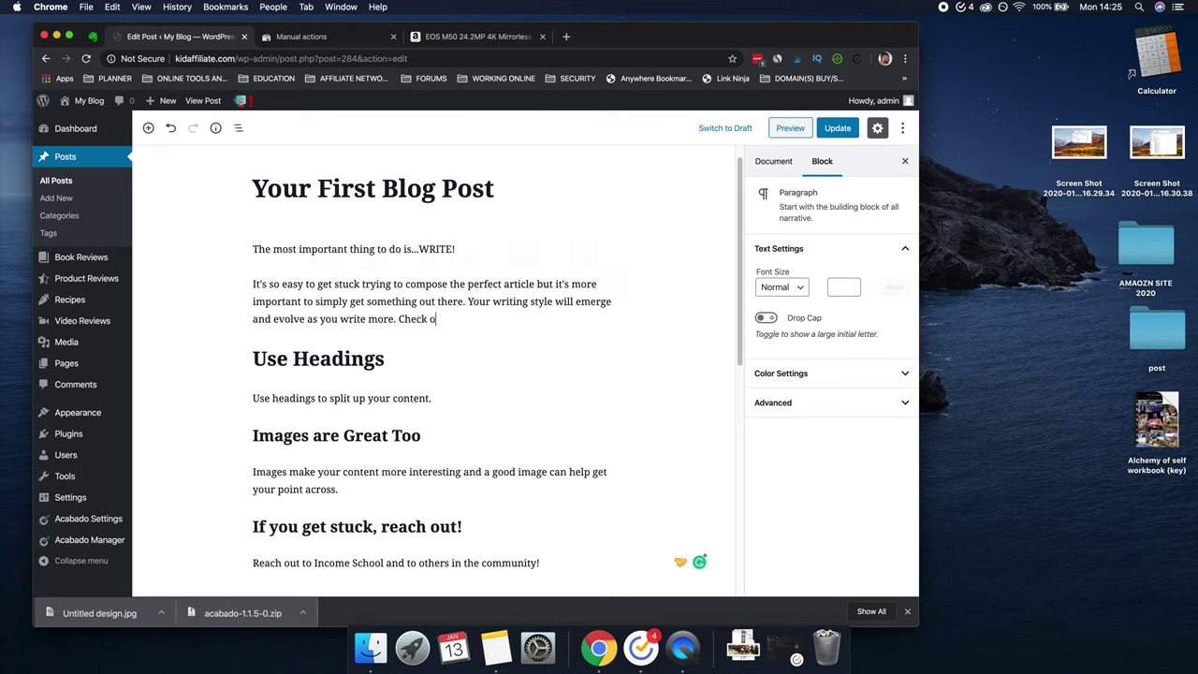
{"action": "type", "text": "iut theis camera "}
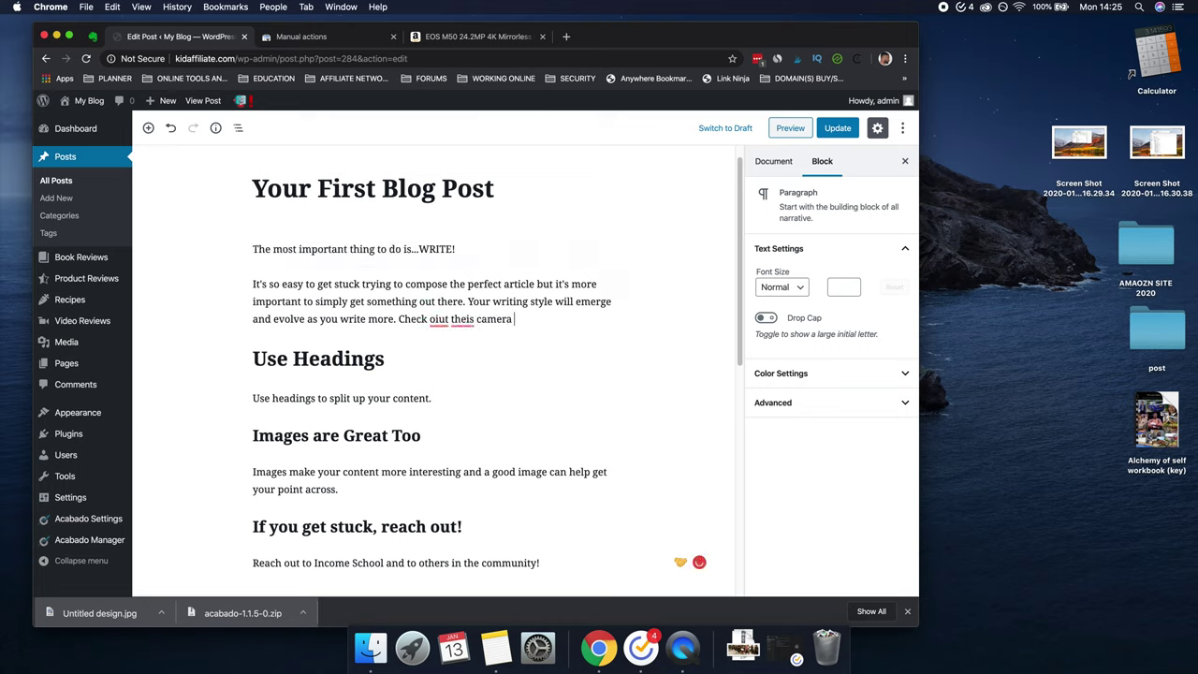
{"action": "type", "text": "here"}
{"action": "key", "text": "BackSpace"}
{"action": "key", "text": "Delete"}
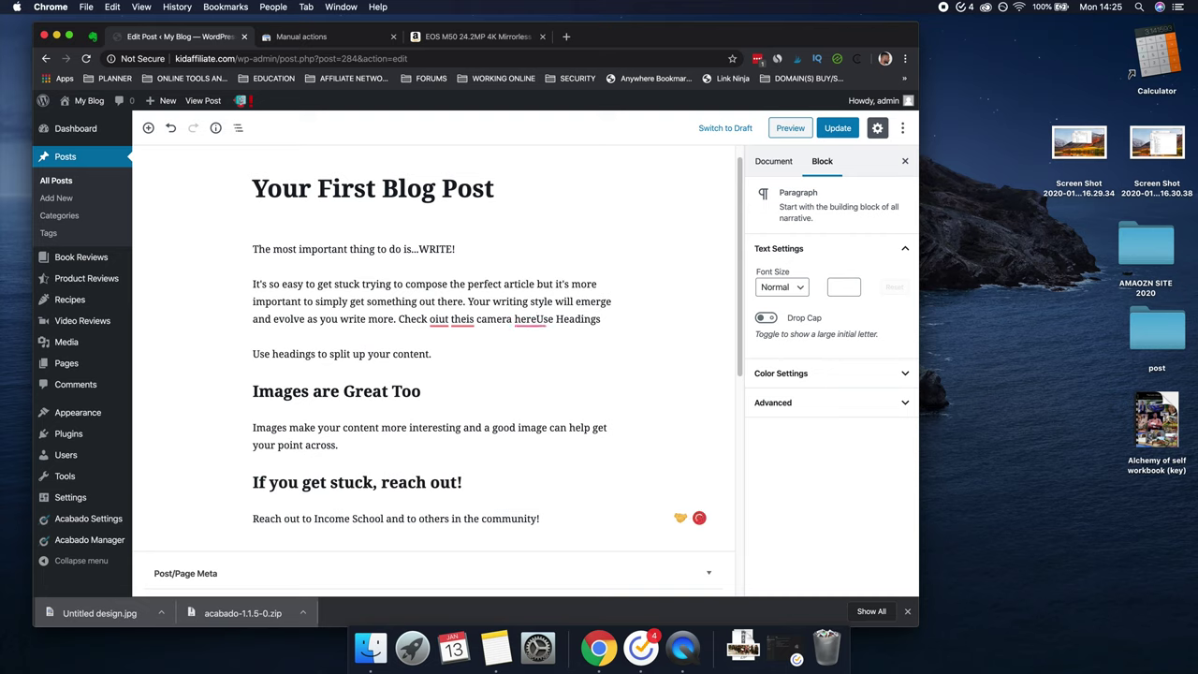
{"action": "type", "text": "."}
{"action": "key", "text": "Return"}
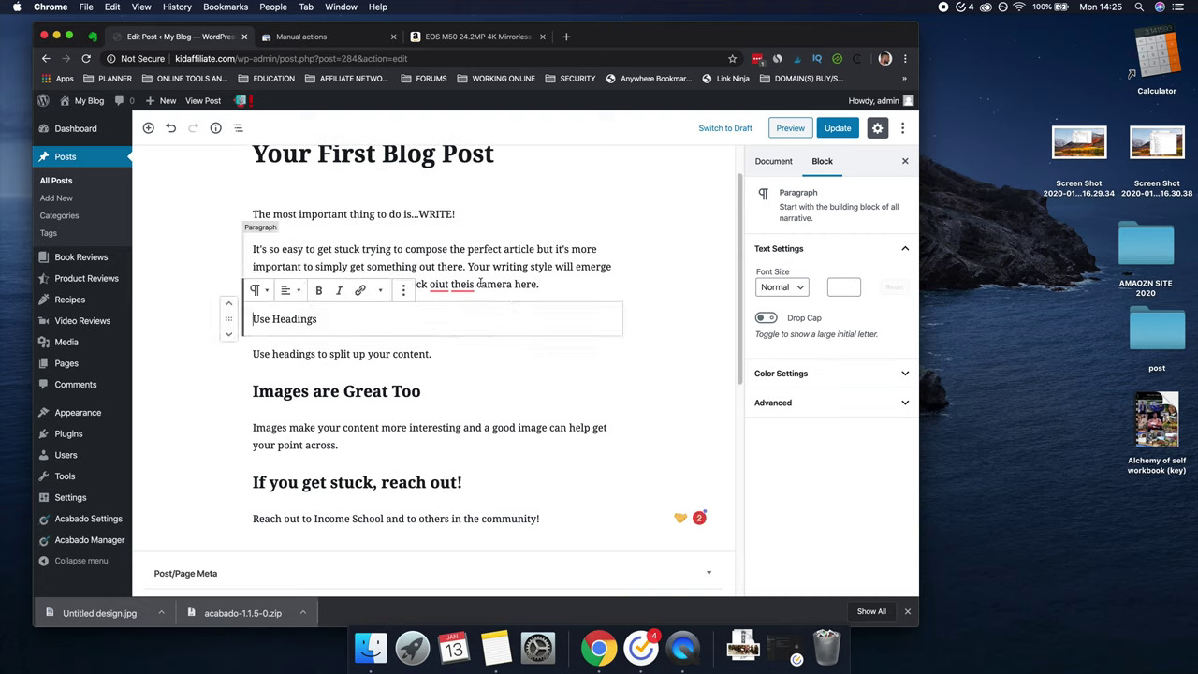
{"action": "left_click", "coordinate": [463, 283]}
{"action": "left_click", "coordinate": [456, 302]}
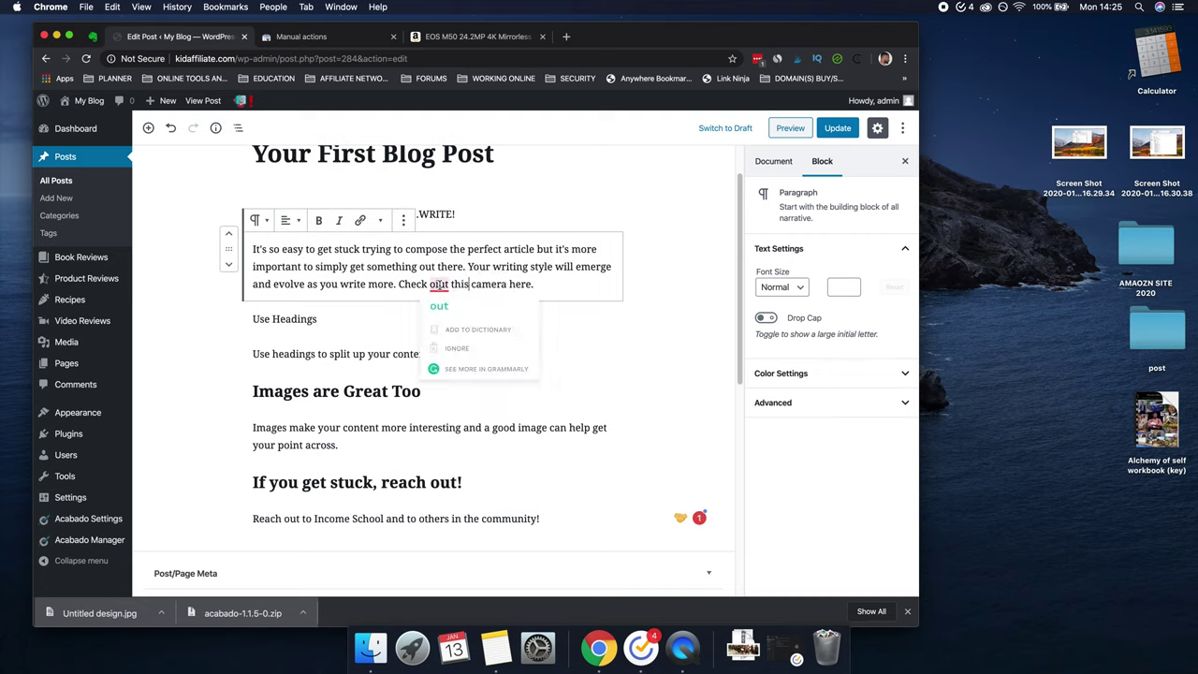
{"action": "left_click", "coordinate": [437, 307]}
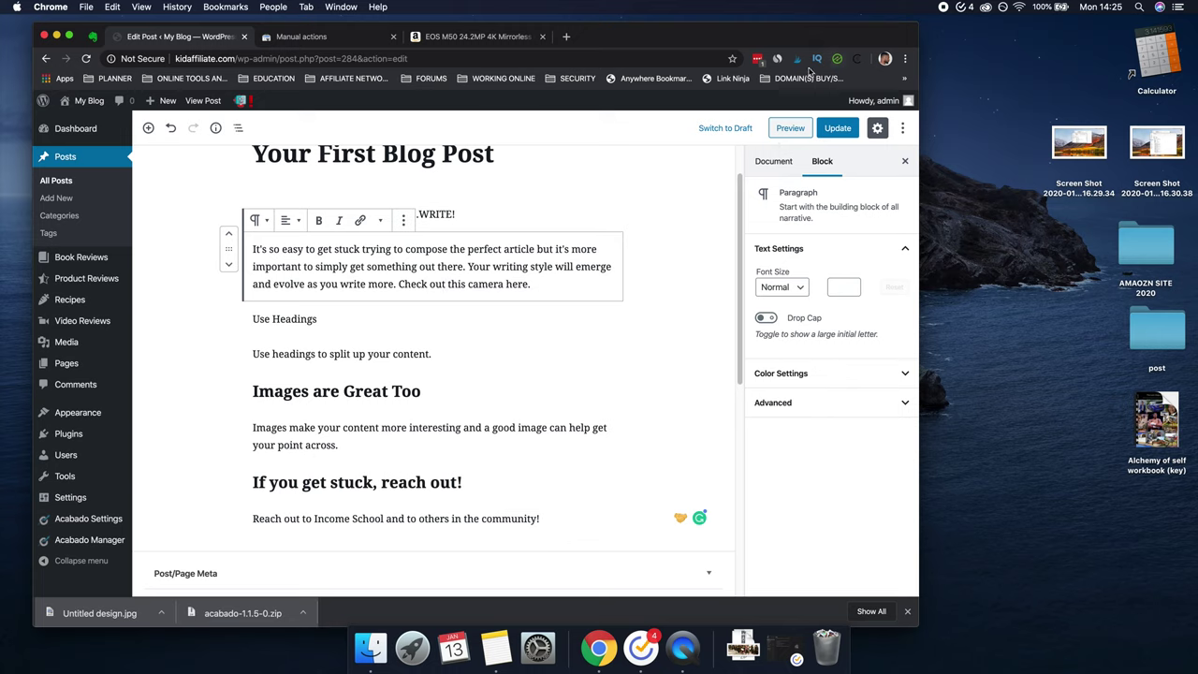
Browse Chrome's main menu toward the extensions options.
{"action": "left_click", "coordinate": [904, 59]}
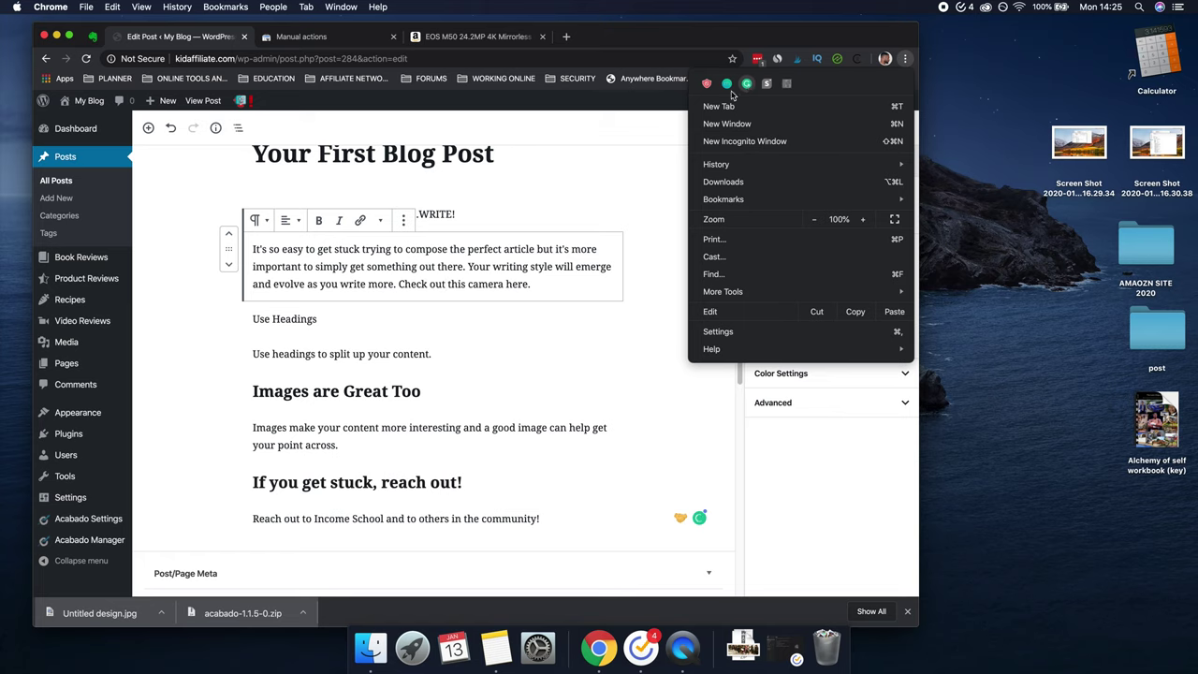
{"action": "left_click", "coordinate": [485, 277]}
{"action": "scroll", "coordinate": [482, 394], "scroll_direction": "down", "scroll_amount": 10}
{"action": "scroll", "coordinate": [482, 412], "scroll_direction": "up", "scroll_amount": 12}
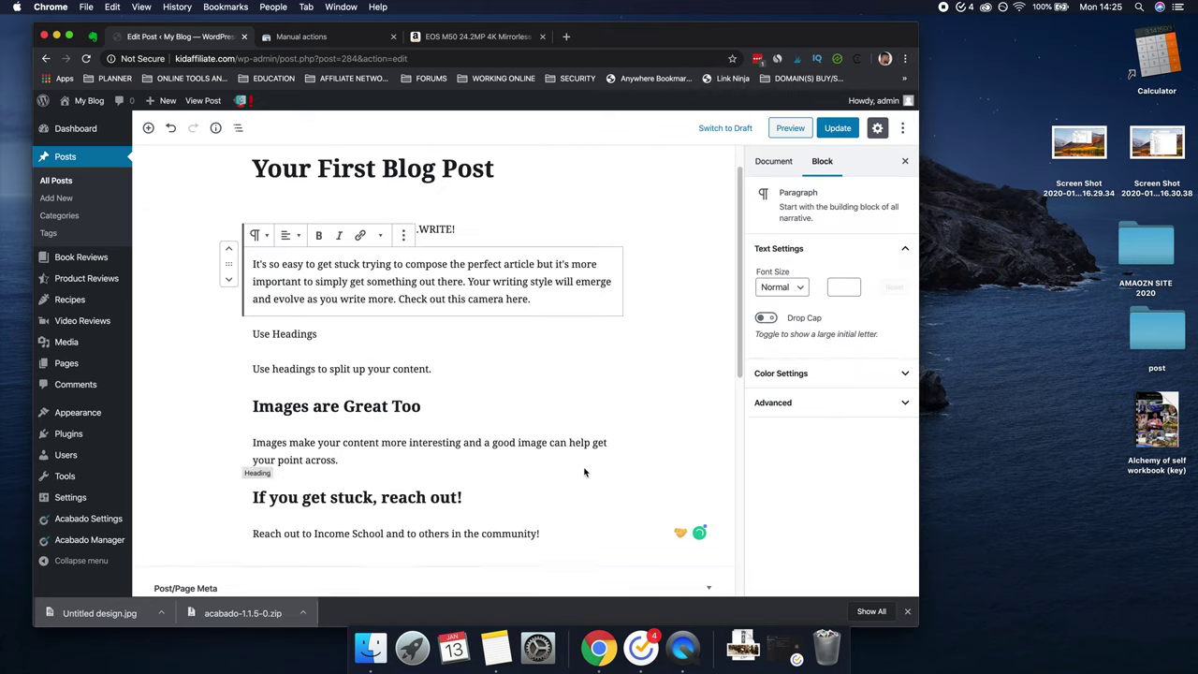
{"action": "scroll", "coordinate": [475, 394], "scroll_direction": "down", "scroll_amount": 2}
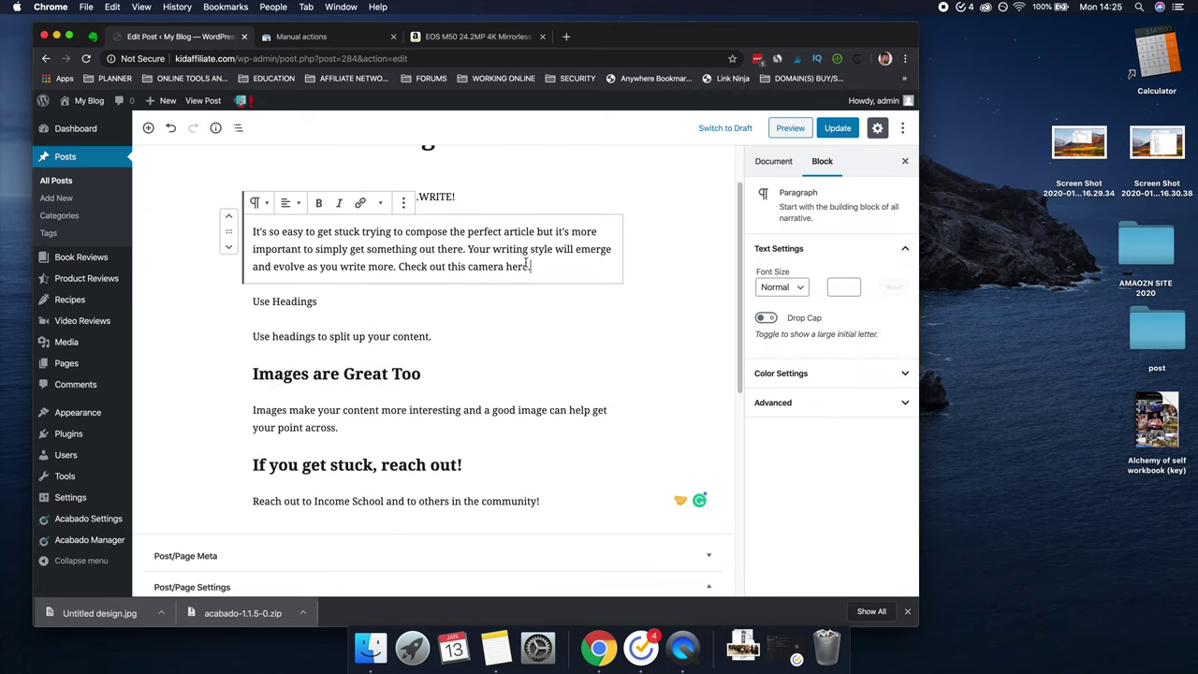
{"action": "left_click", "coordinate": [904, 59]}
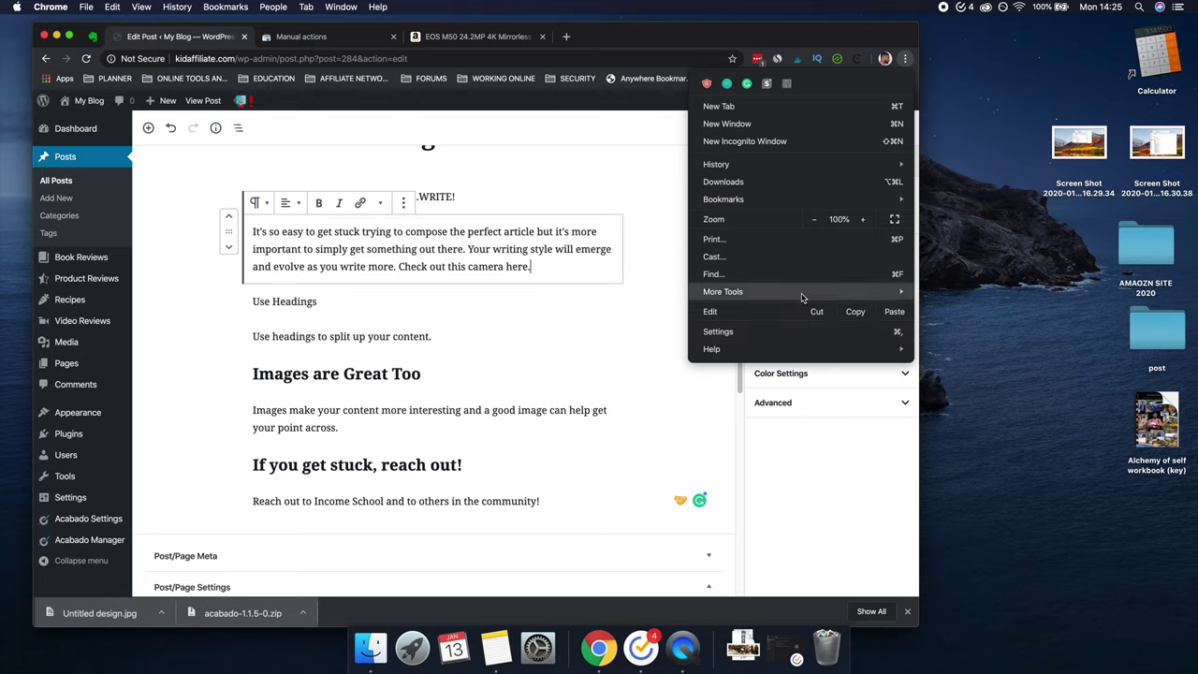
{"action": "mouse_move", "coordinate": [811, 297]}
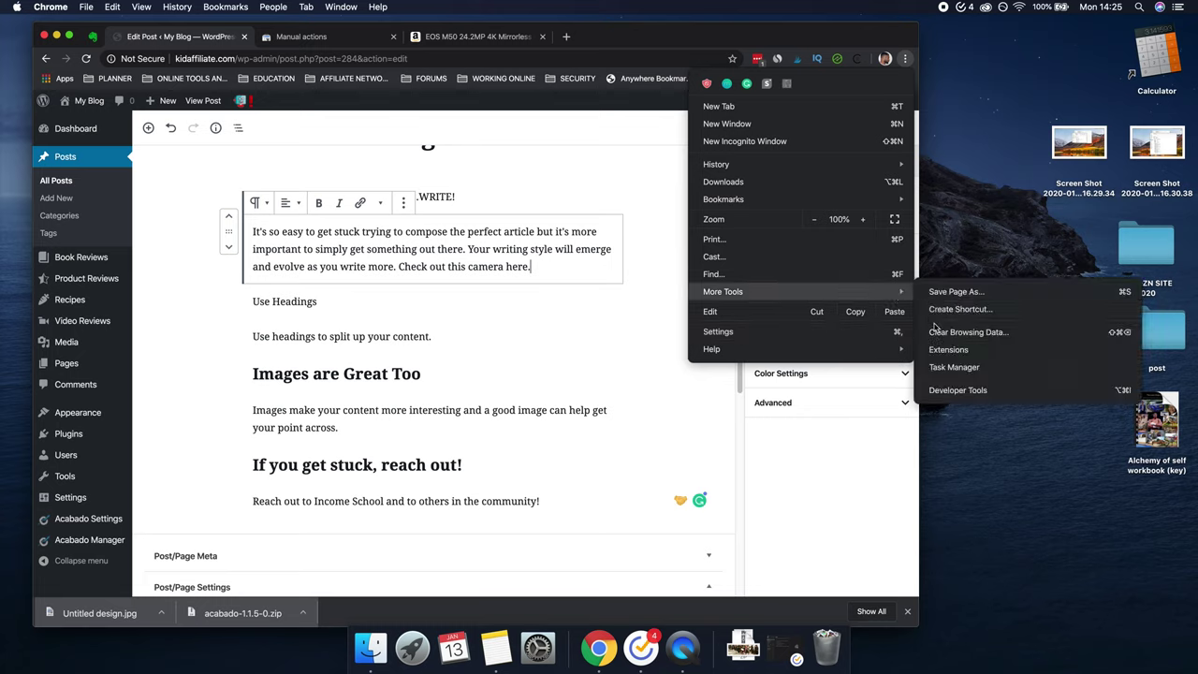
Reach the Chrome Web Store from the extensions page and search it for 'grammarly'.
{"action": "left_click", "coordinate": [946, 351]}
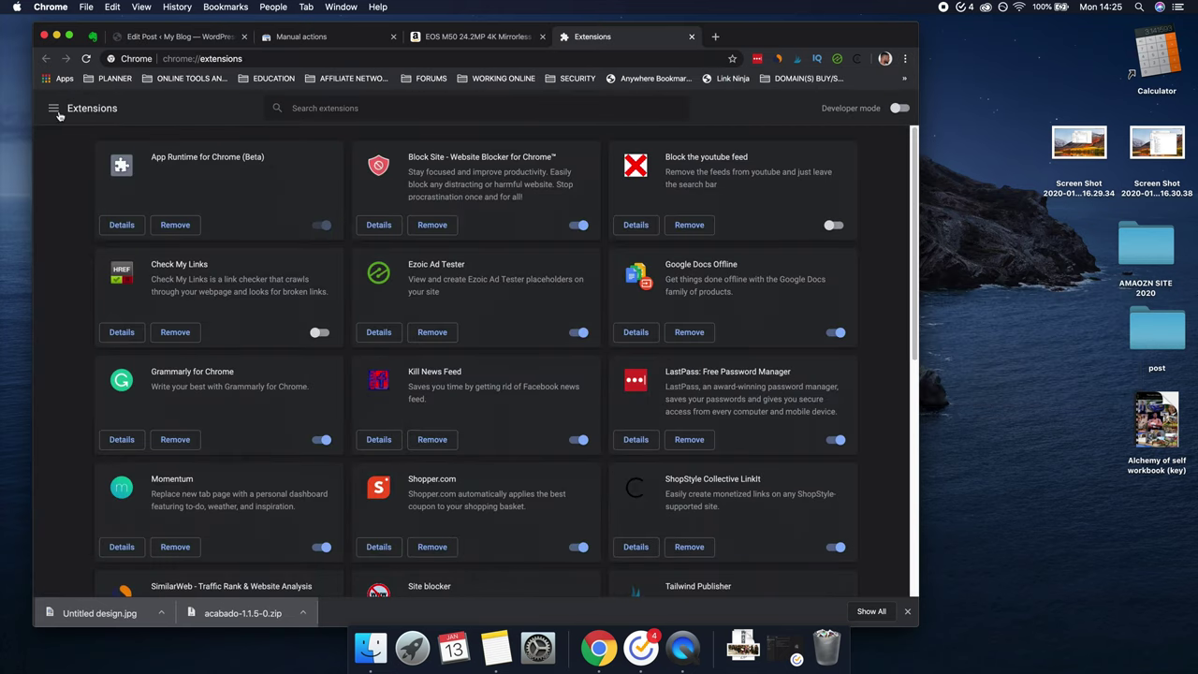
{"action": "left_click", "coordinate": [53, 108]}
{"action": "left_click", "coordinate": [92, 580]}
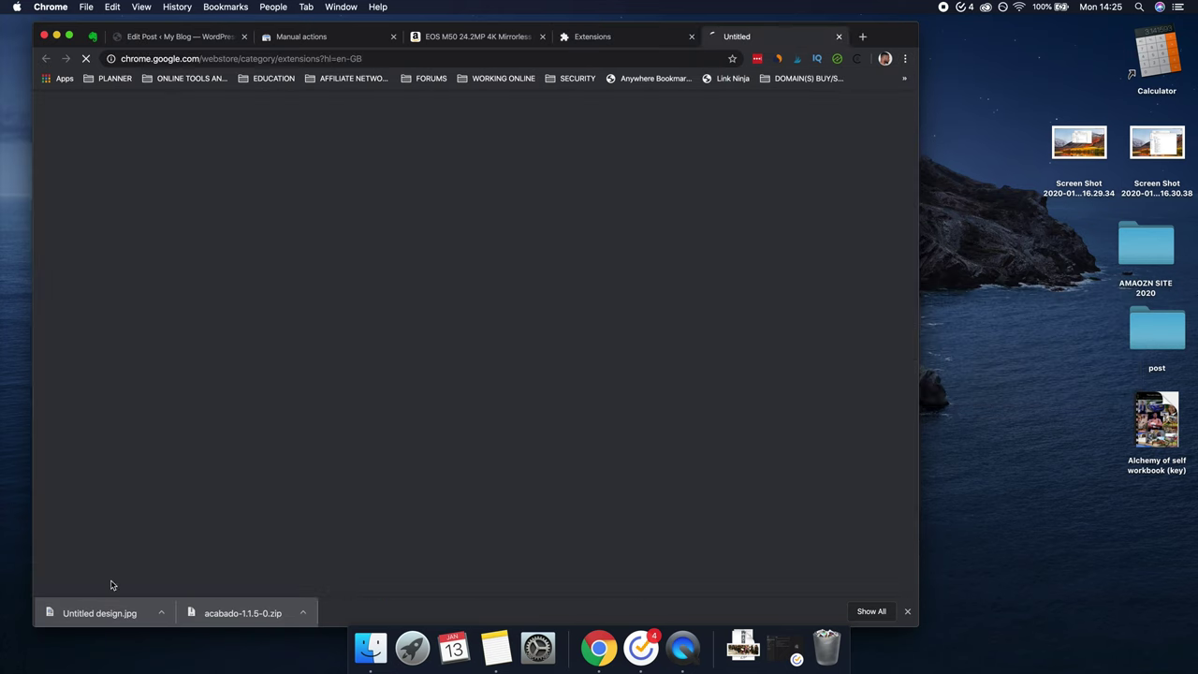
{"action": "left_click", "coordinate": [176, 155]}
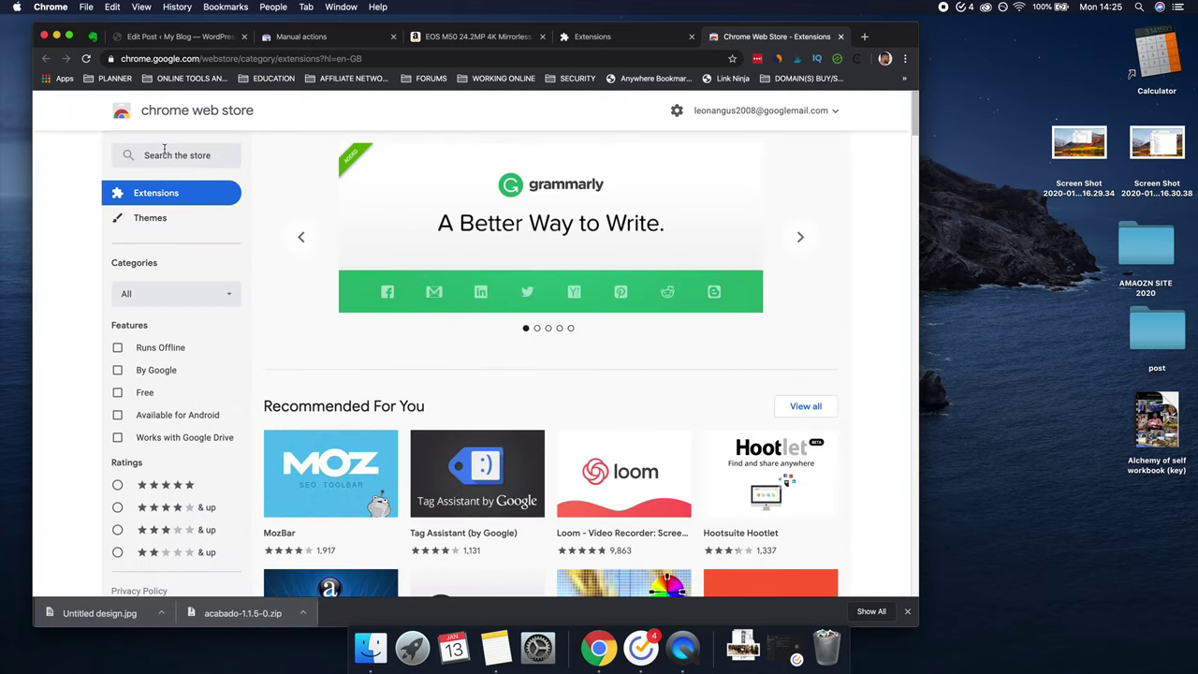
{"action": "type", "text": "grammarl"}
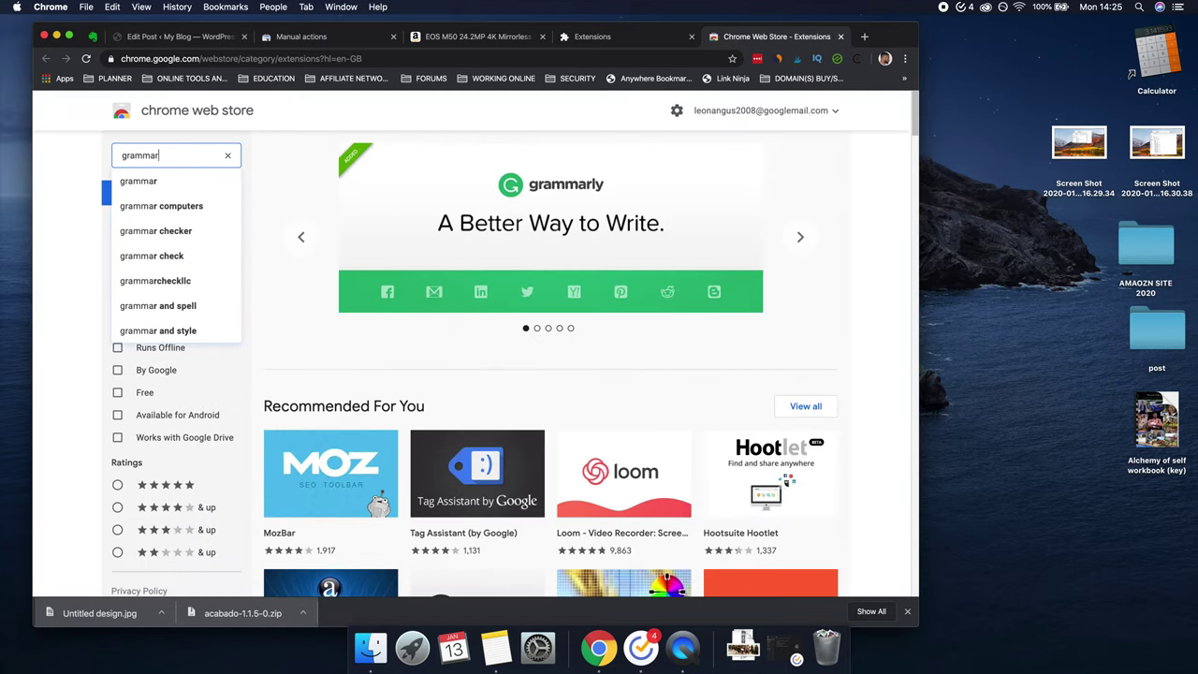
{"action": "left_click", "coordinate": [236, 181]}
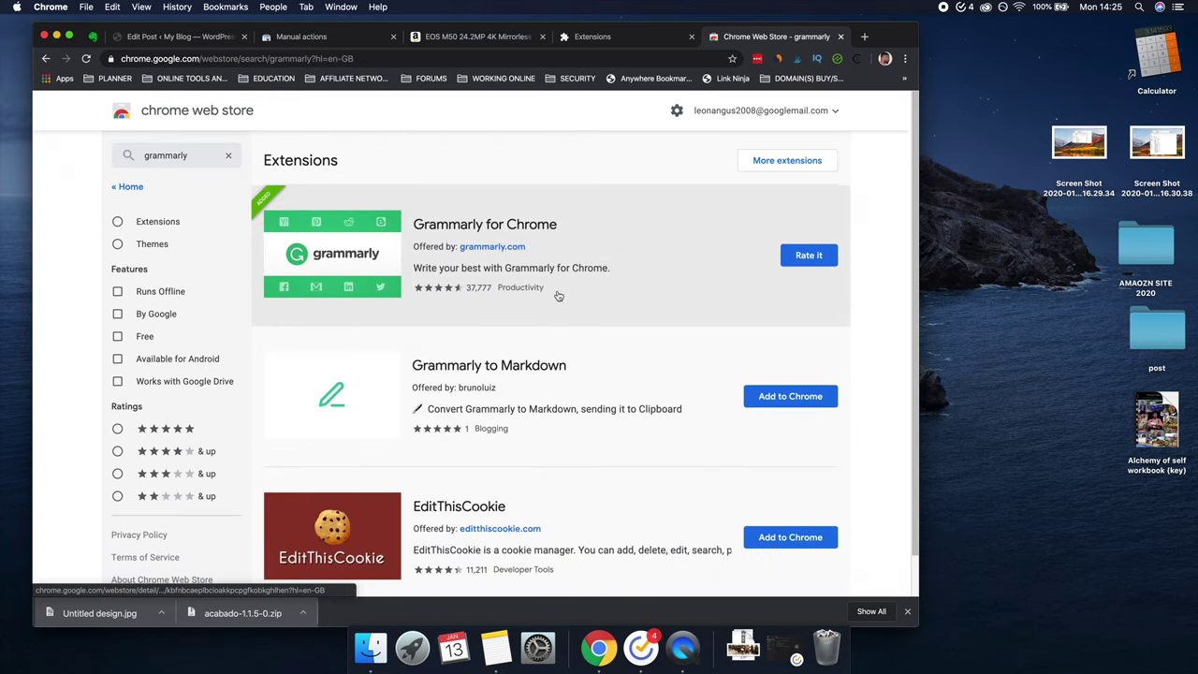
{"action": "left_click", "coordinate": [192, 150]}
{"action": "key", "text": "BackSpace"}
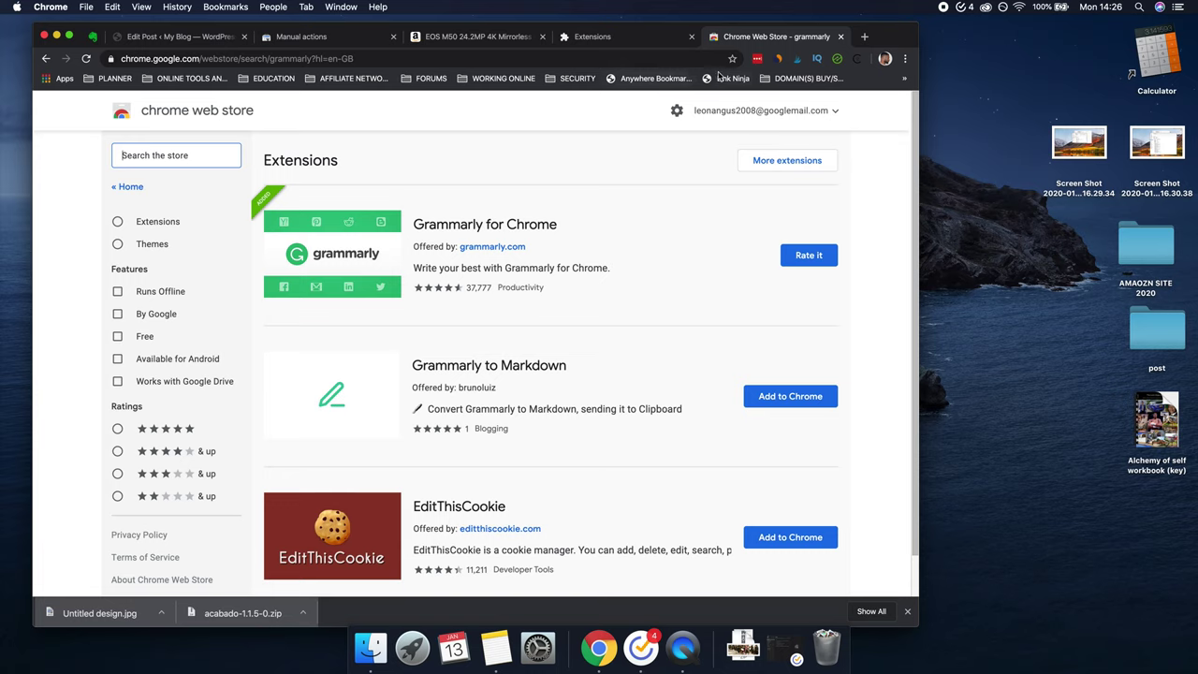
Generate a 15-character LastPass password using all characters and copy it.
{"action": "left_click", "coordinate": [755, 62]}
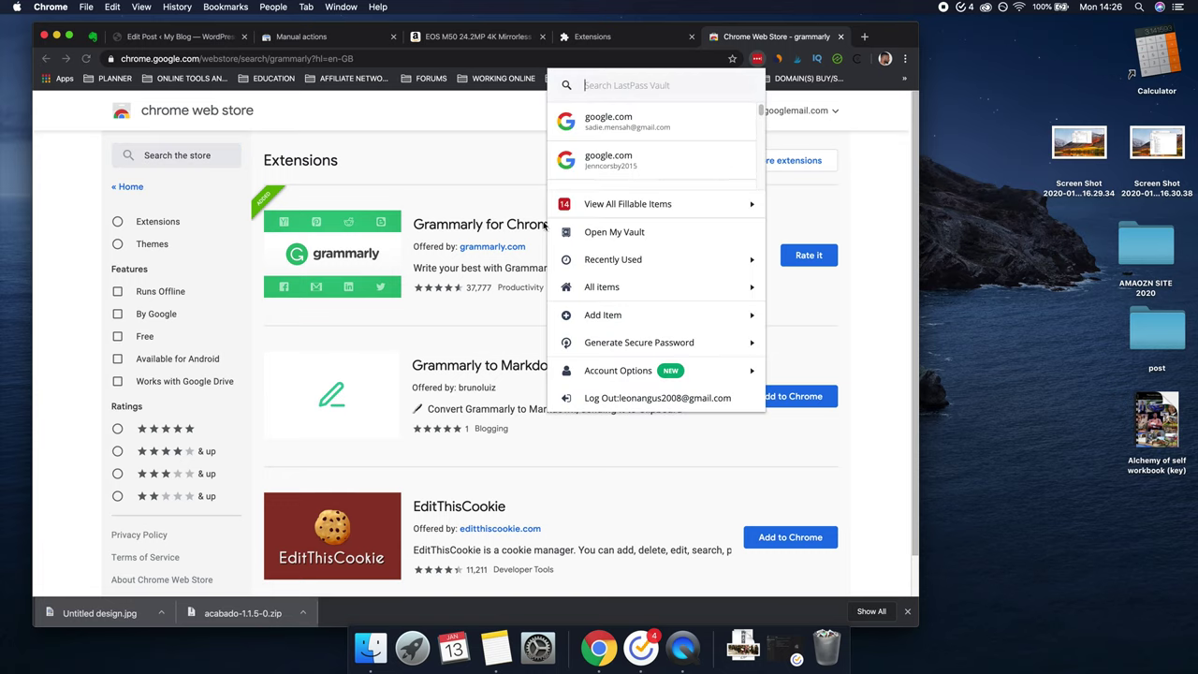
{"action": "left_click", "coordinate": [387, 179]}
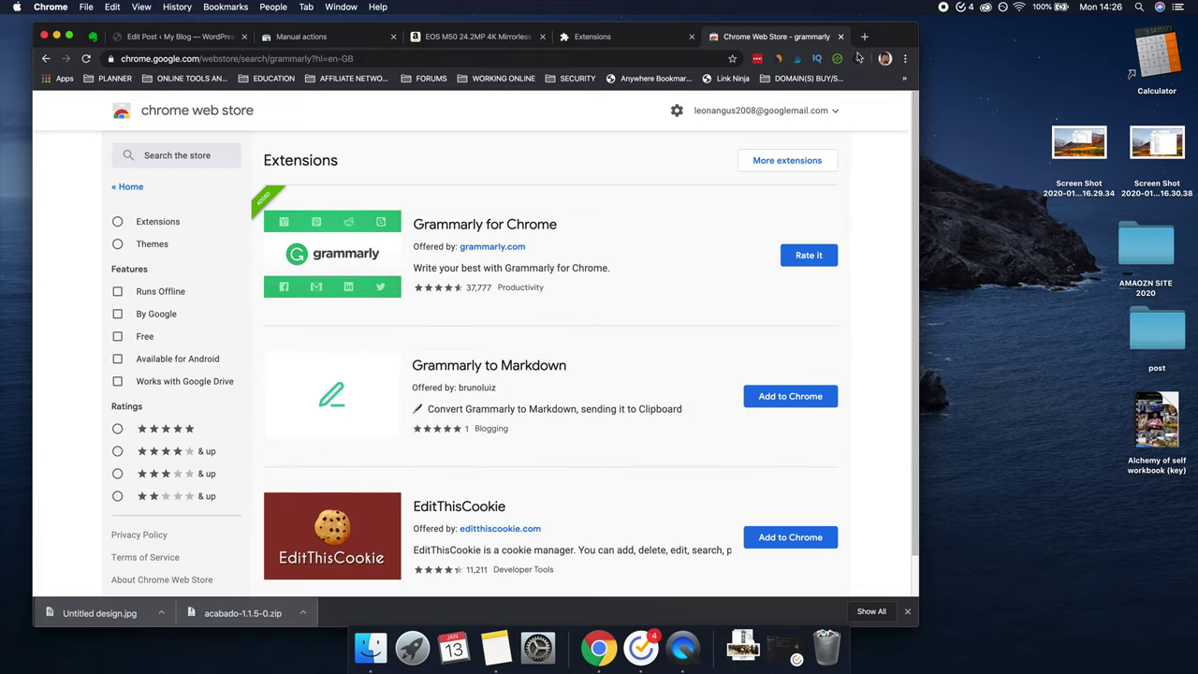
{"action": "left_click", "coordinate": [756, 58]}
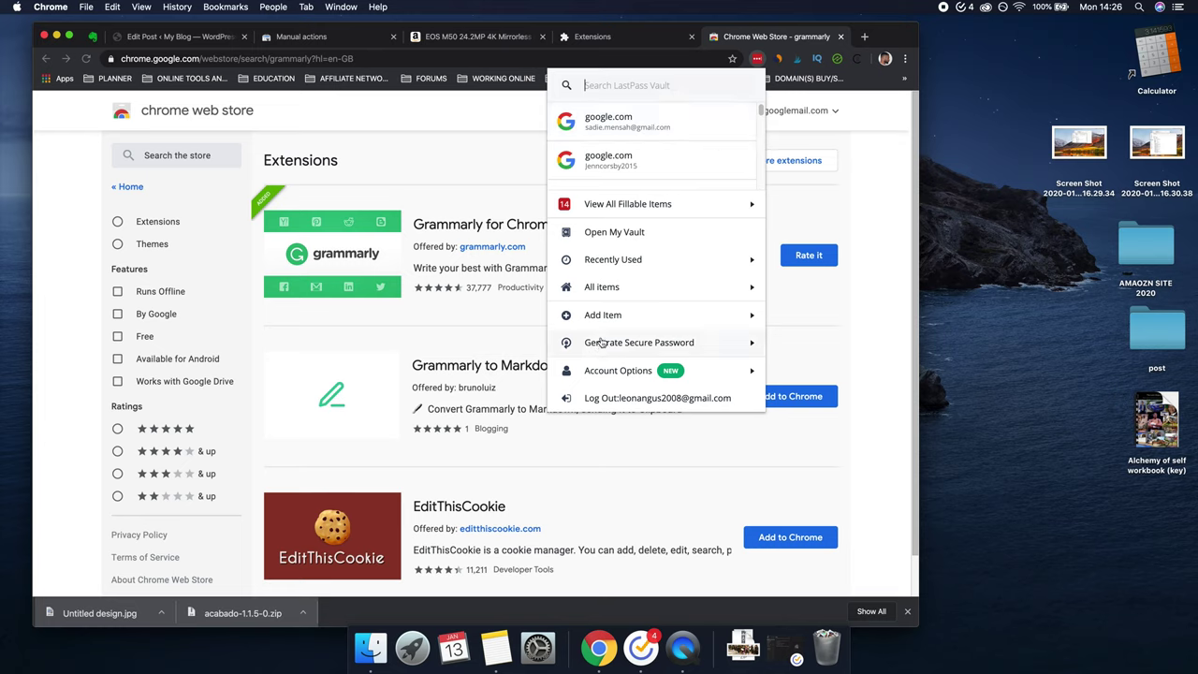
{"action": "left_click", "coordinate": [737, 343]}
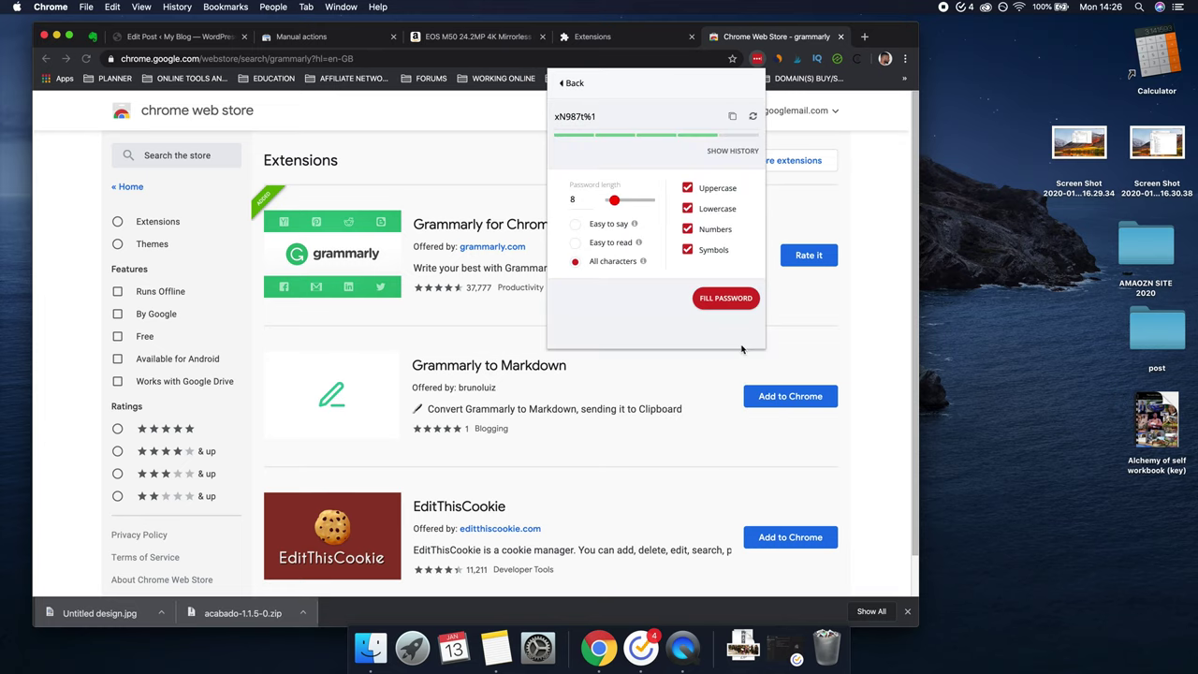
{"action": "left_click_drag", "start_coordinate": [614, 200], "coordinate": [644, 202]}
{"action": "triple_click", "coordinate": [579, 116]}
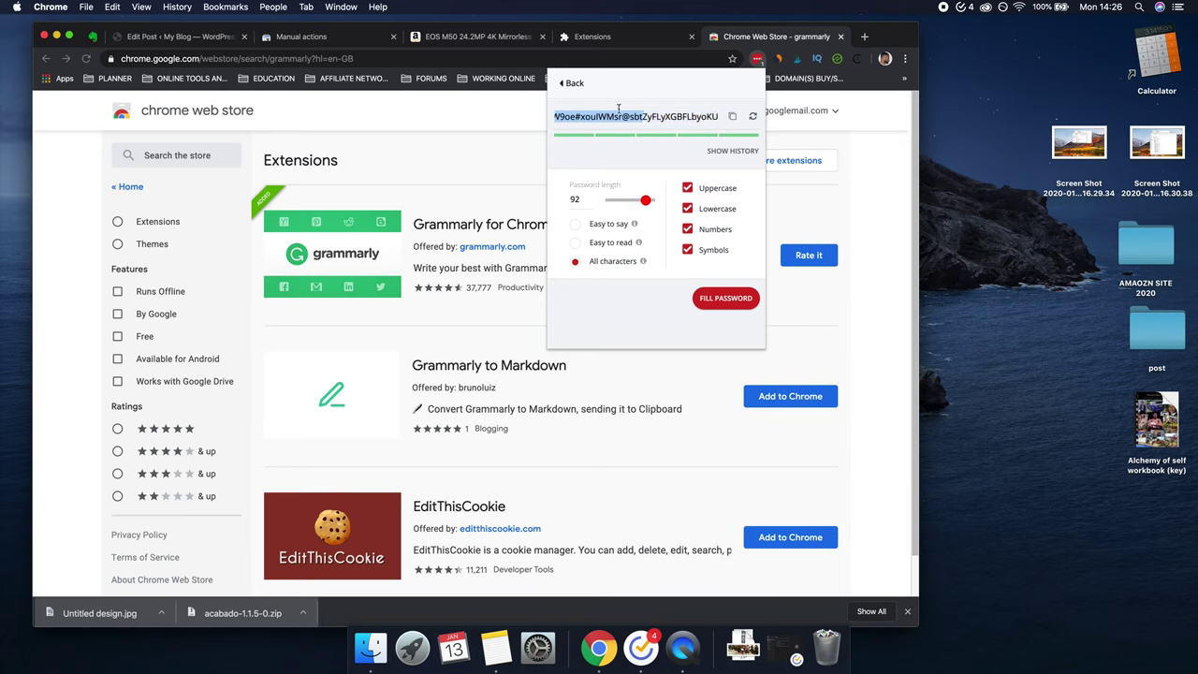
{"action": "left_click", "coordinate": [733, 115]}
{"action": "left_click", "coordinate": [575, 225]}
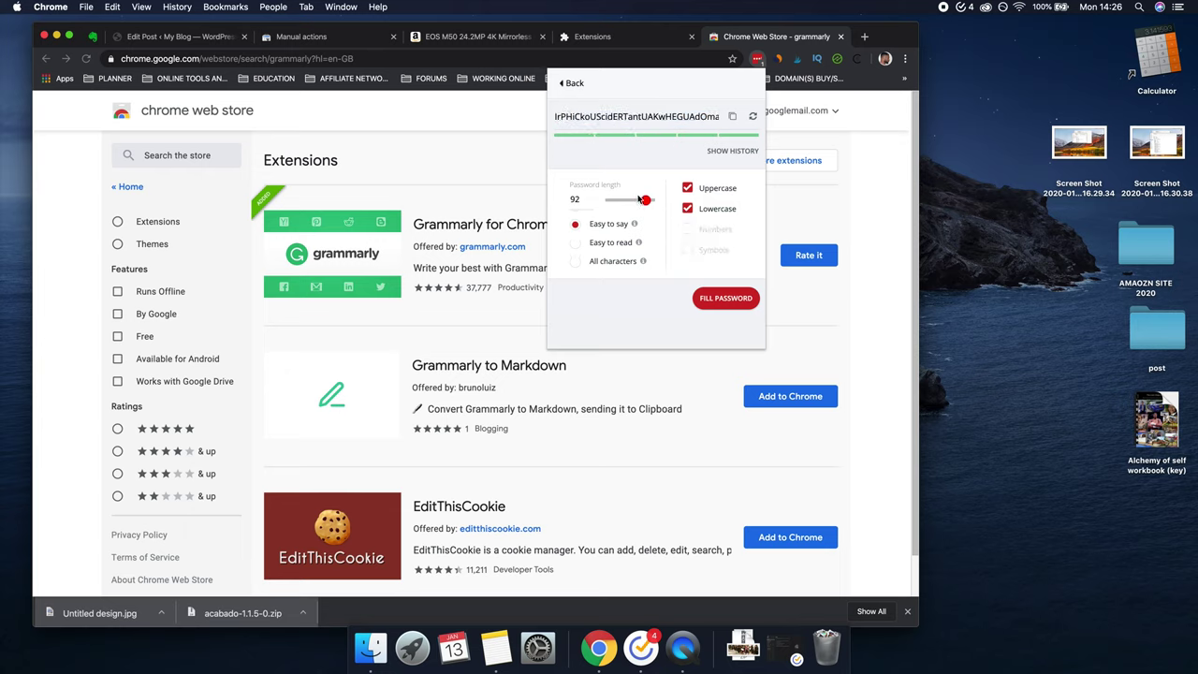
{"action": "left_click_drag", "start_coordinate": [641, 199], "coordinate": [617, 200]}
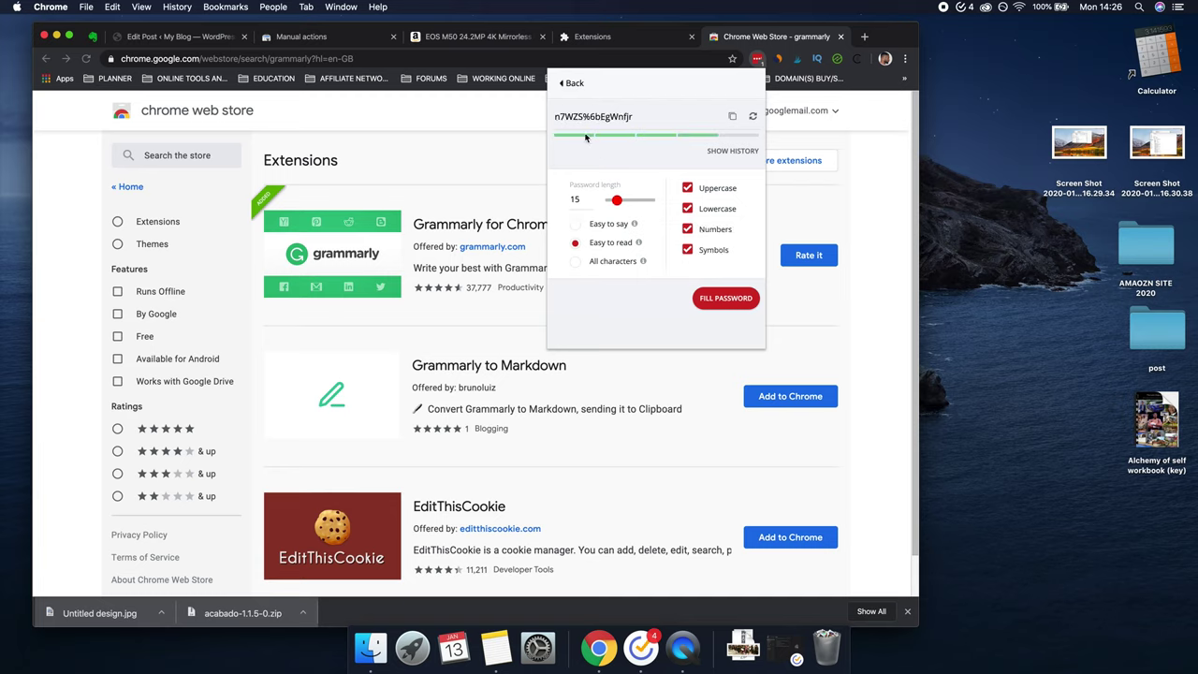
{"action": "left_click", "coordinate": [589, 266]}
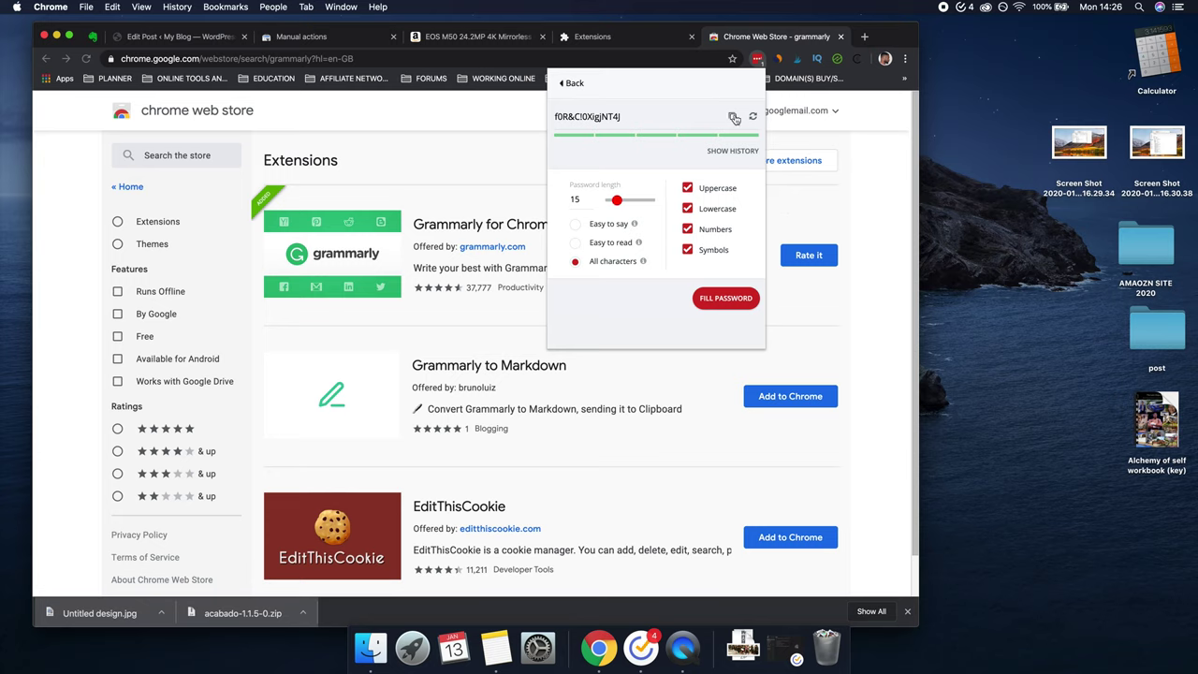
{"action": "left_click", "coordinate": [733, 116]}
Close the Chrome Web Store and Extensions tabs and return to the WordPress post.
{"action": "left_click", "coordinate": [756, 58]}
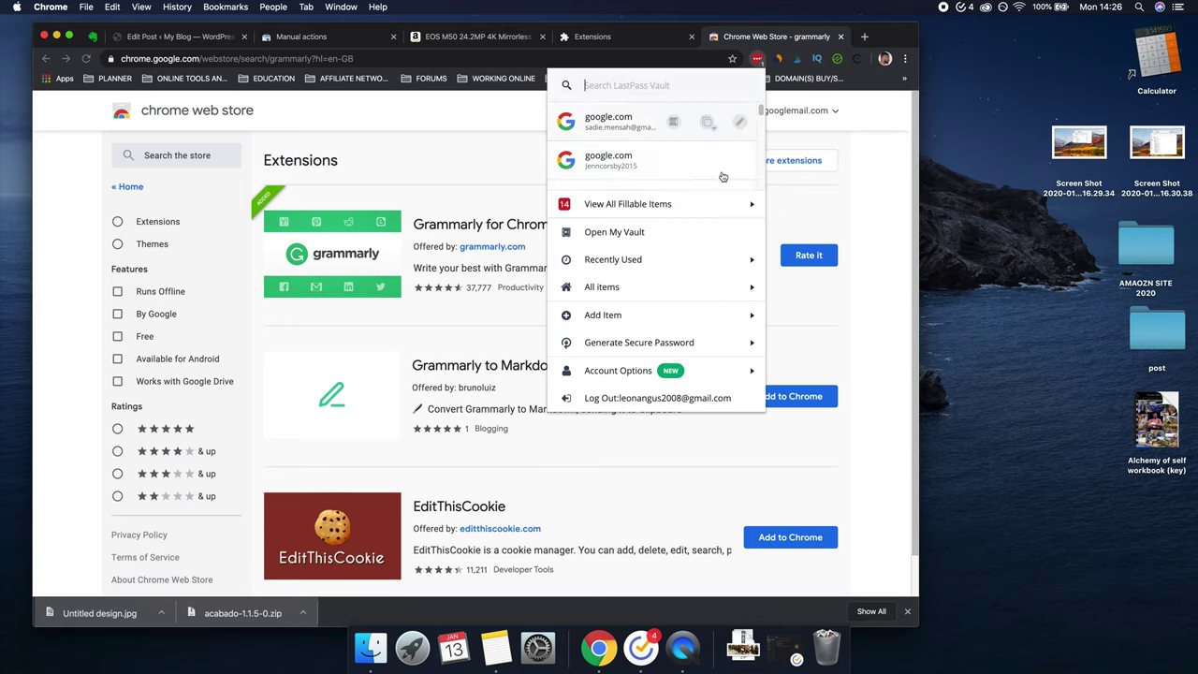
{"action": "scroll", "coordinate": [757, 159], "scroll_direction": "down", "scroll_amount": 10}
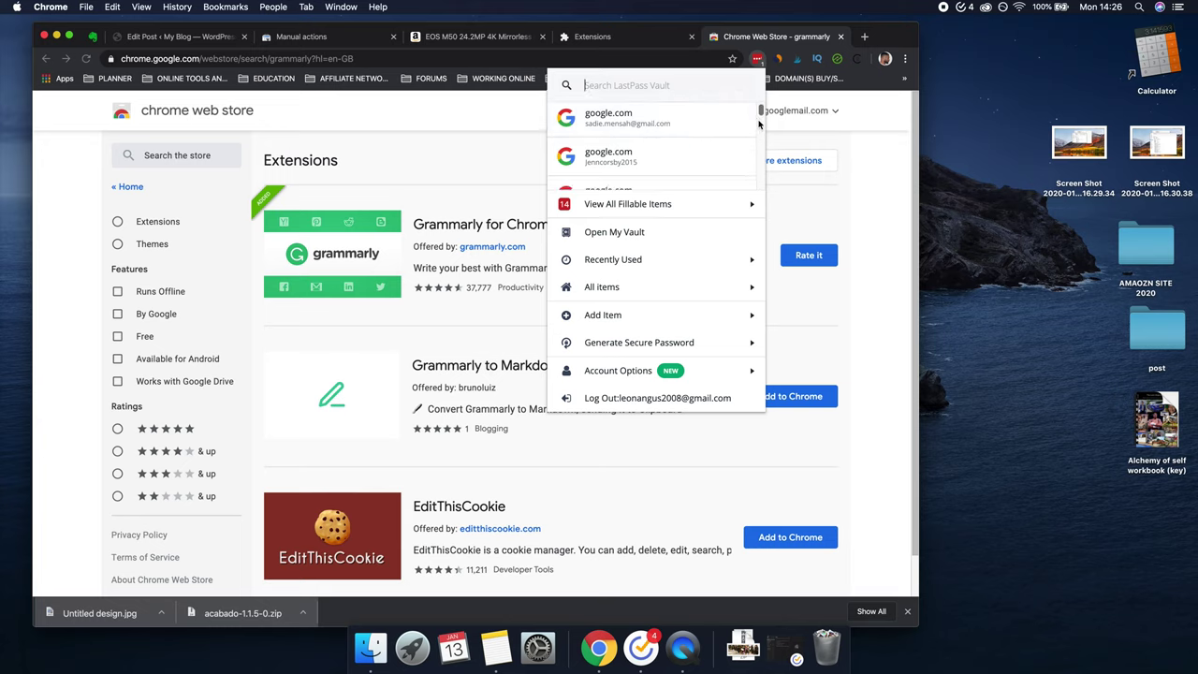
{"action": "scroll", "coordinate": [749, 200], "scroll_direction": "up", "scroll_amount": 10}
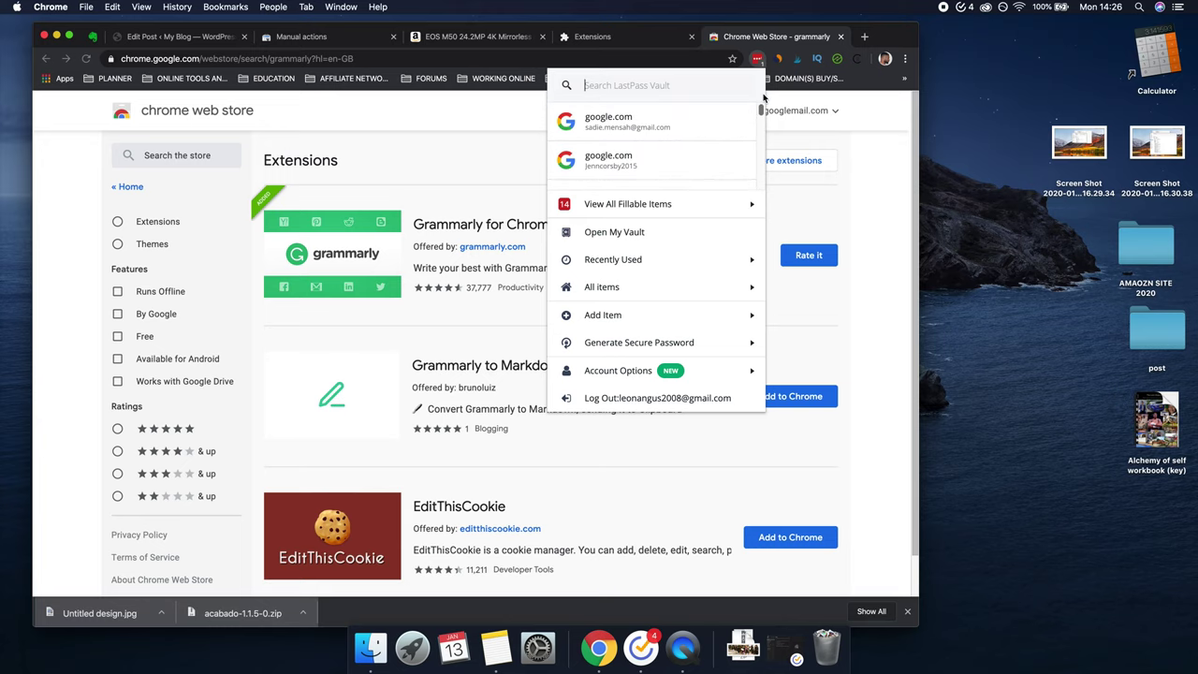
{"action": "left_click", "coordinate": [773, 76]}
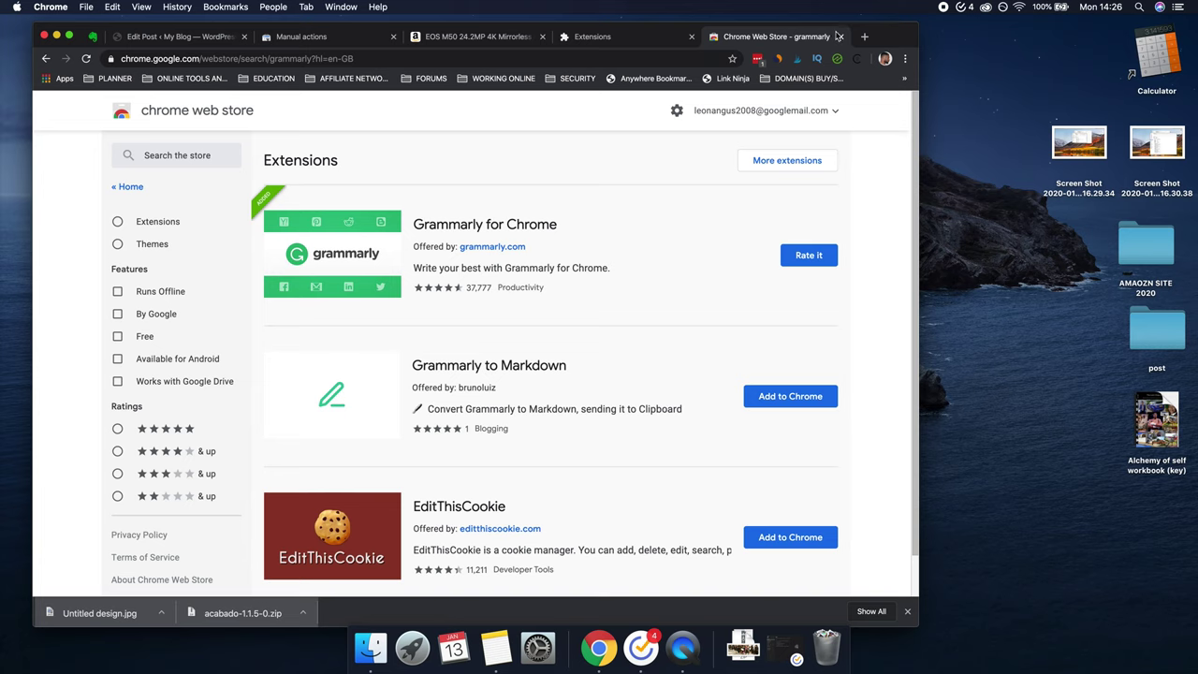
{"action": "left_click", "coordinate": [841, 37]}
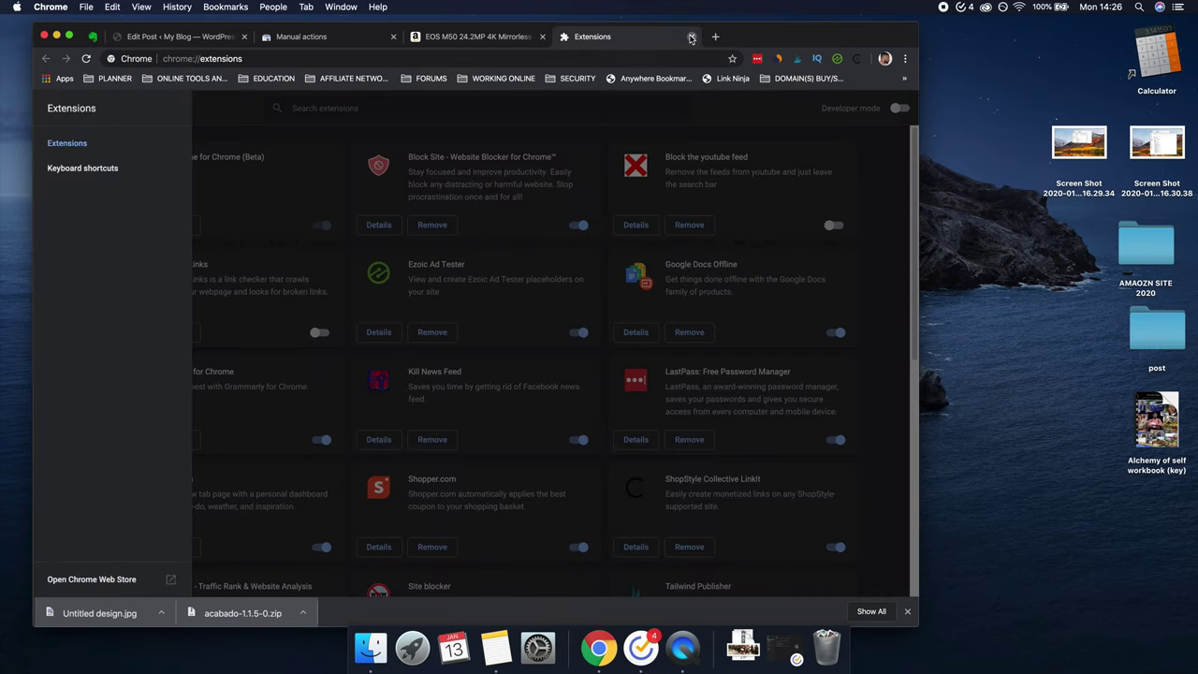
{"action": "left_click", "coordinate": [691, 36]}
{"action": "left_click", "coordinate": [211, 35]}
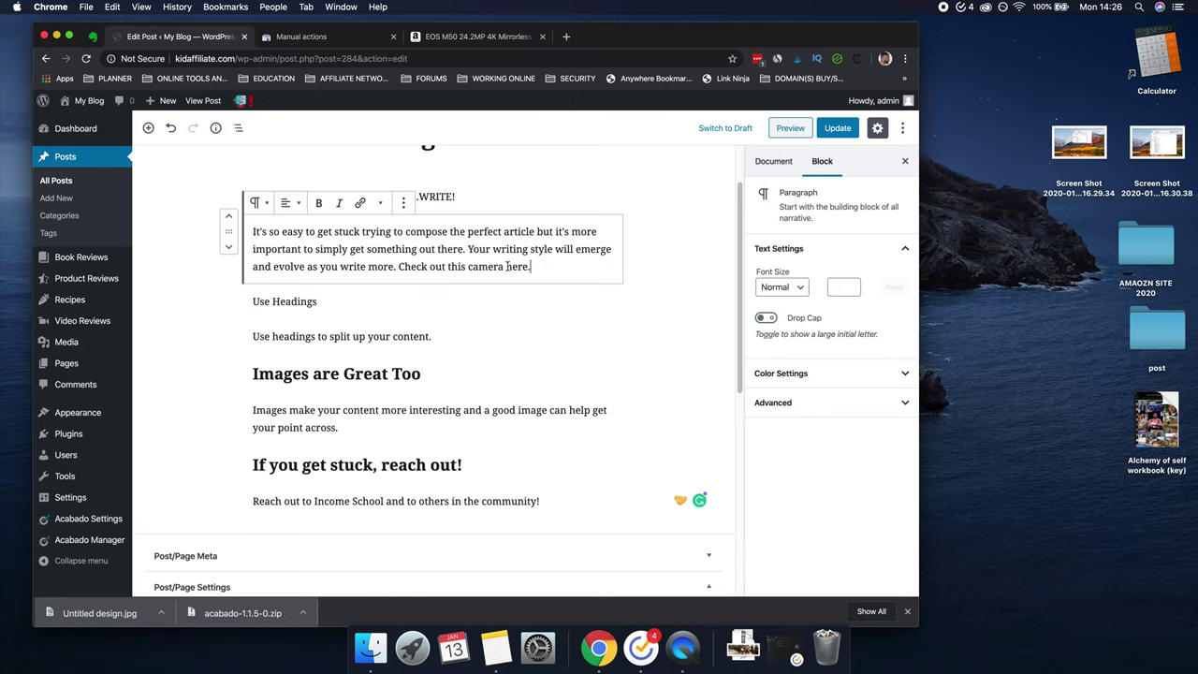
Link the word 'here.' to the Amazon short link amzn.to/3a8MrYf.
{"action": "left_click_drag", "start_coordinate": [507, 266], "coordinate": [530, 267]}
{"action": "left_click", "coordinate": [360, 202]}
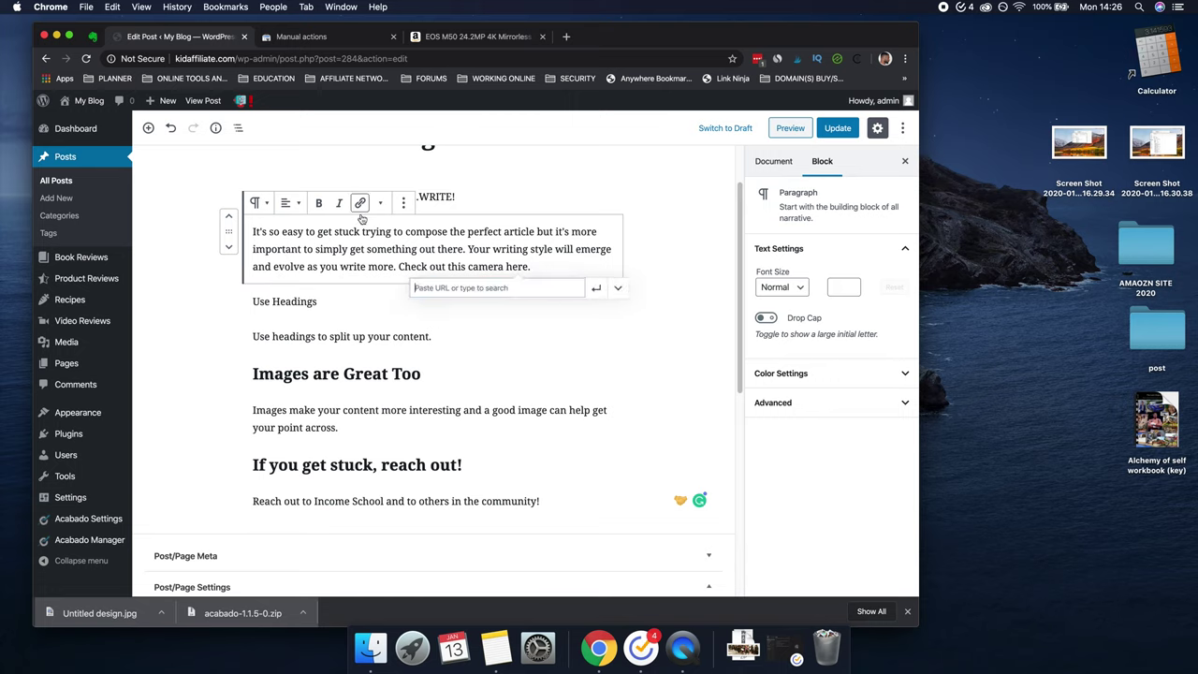
{"action": "key", "text": "super+v"}
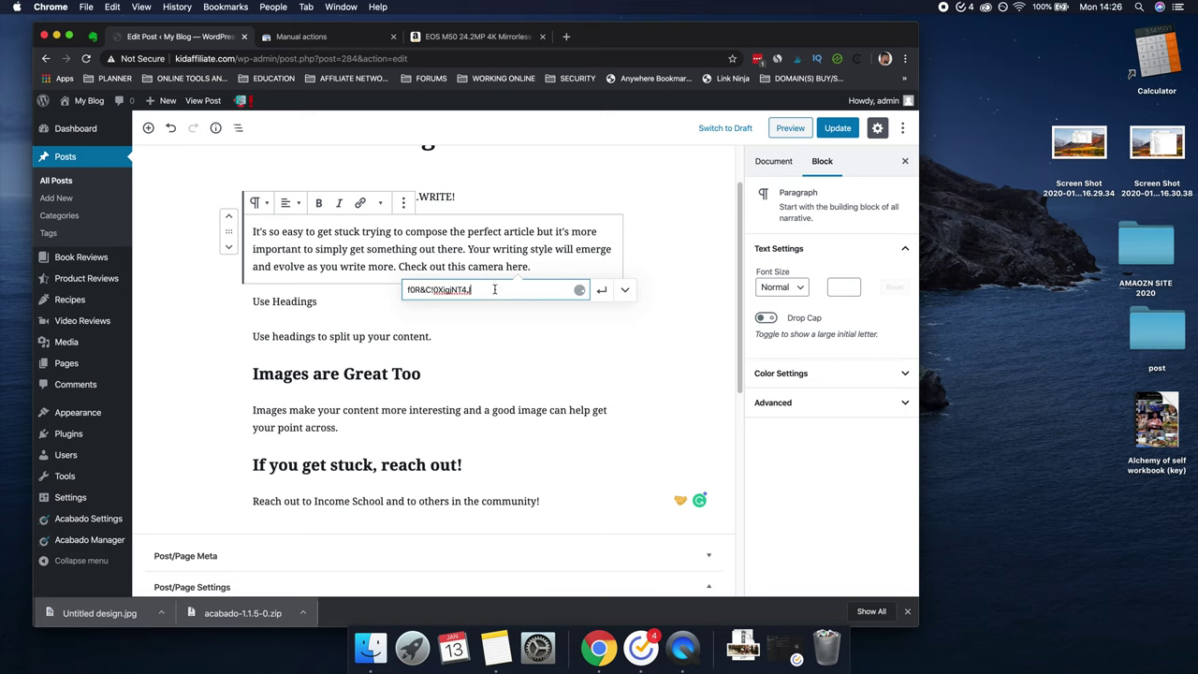
{"action": "key", "text": "super+a"}
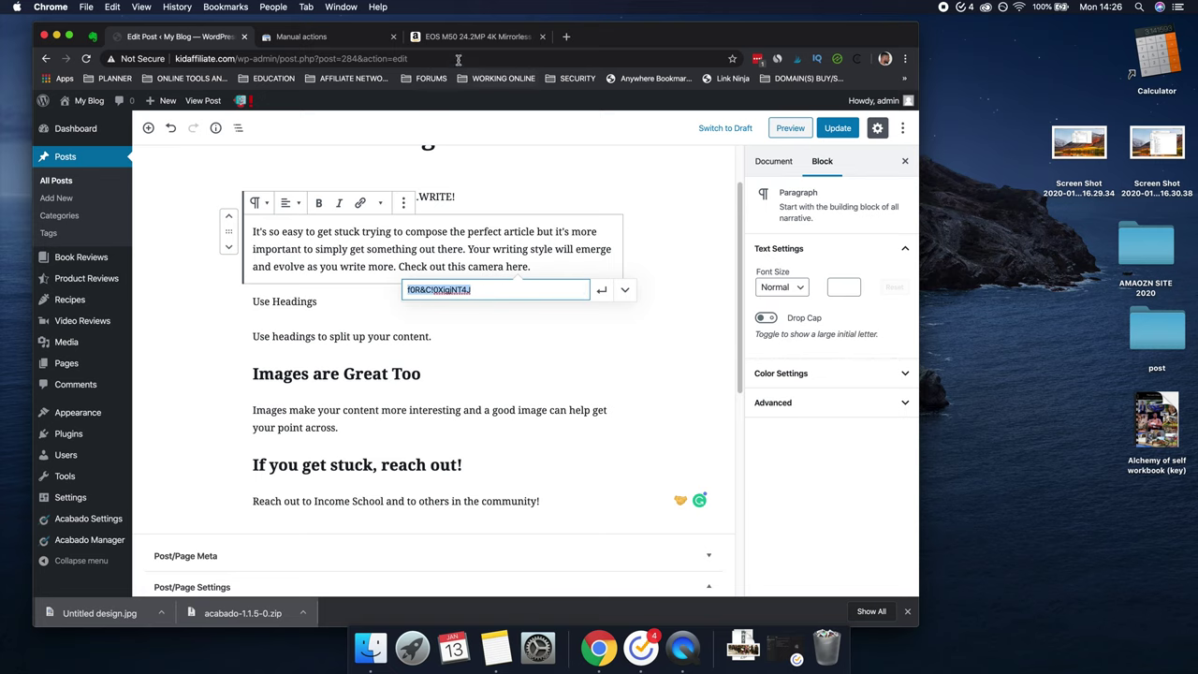
{"action": "left_click", "coordinate": [426, 37]}
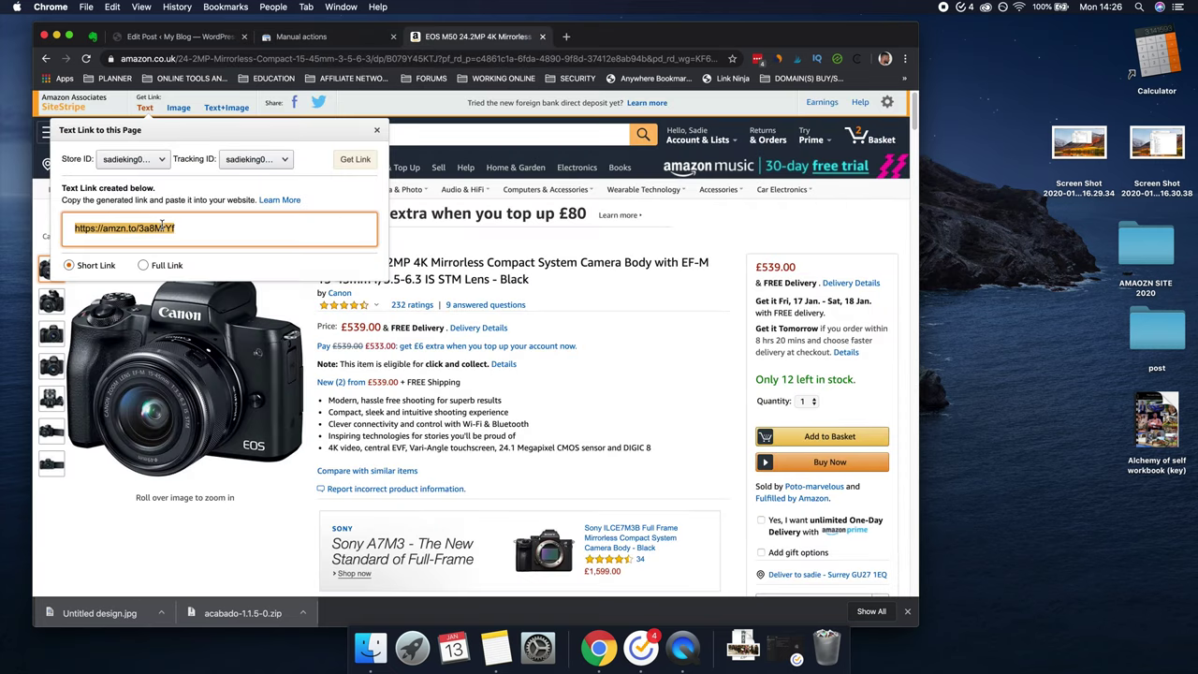
{"action": "left_click", "coordinate": [183, 38]}
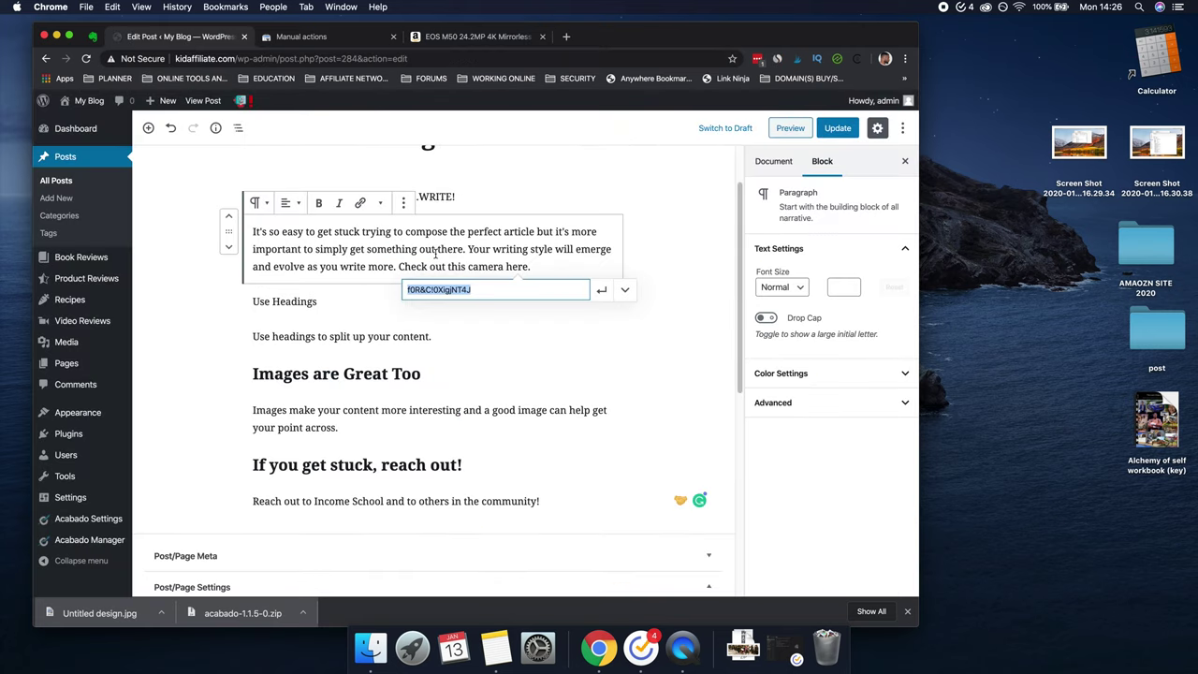
{"action": "key", "text": "super+v"}
{"action": "left_click", "coordinate": [601, 289]}
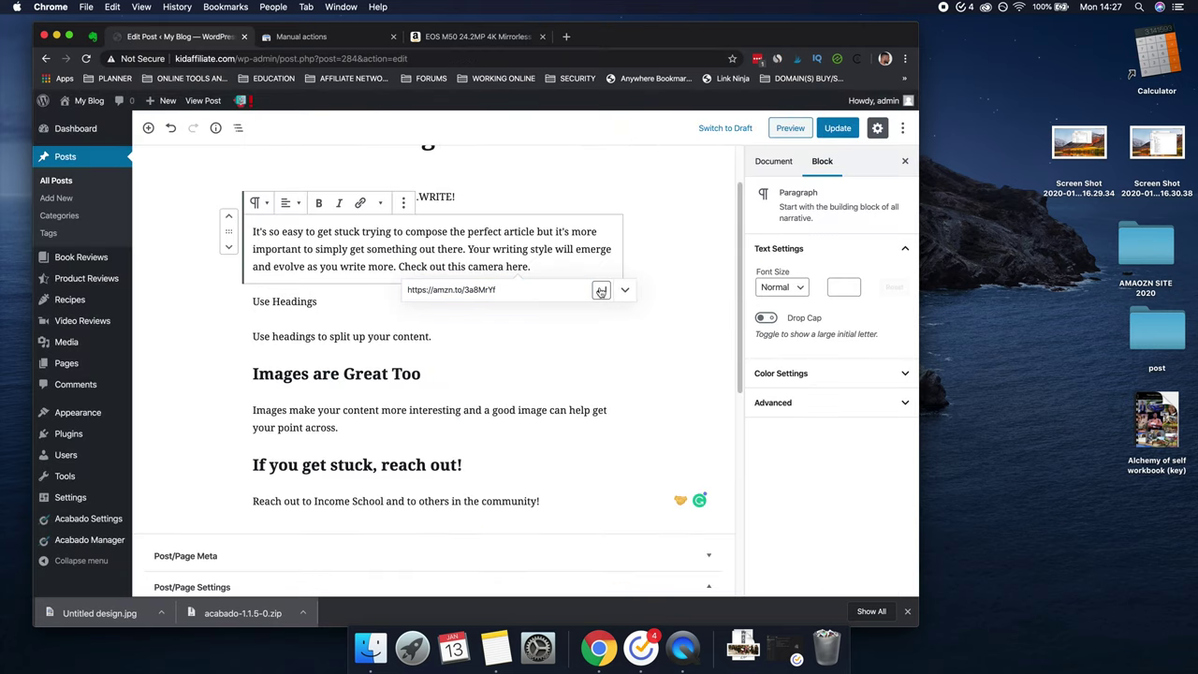
Add an empty paragraph below the line ending in 'here.'.
{"action": "left_click", "coordinate": [644, 256]}
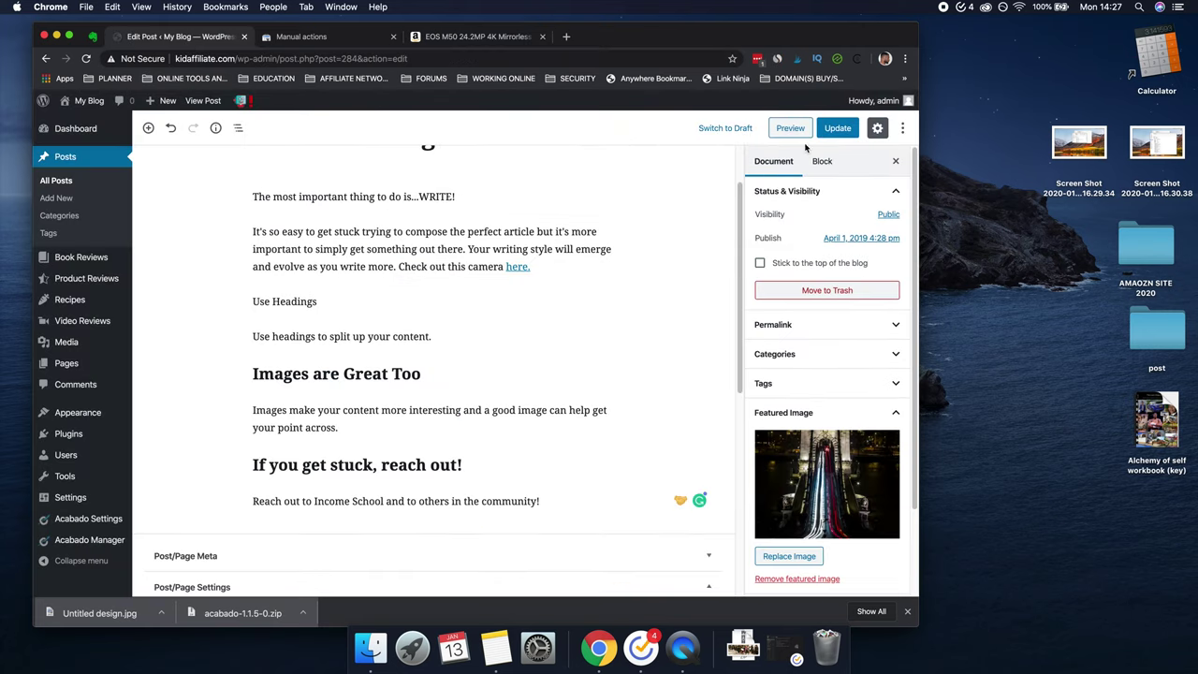
{"action": "left_click", "coordinate": [491, 39]}
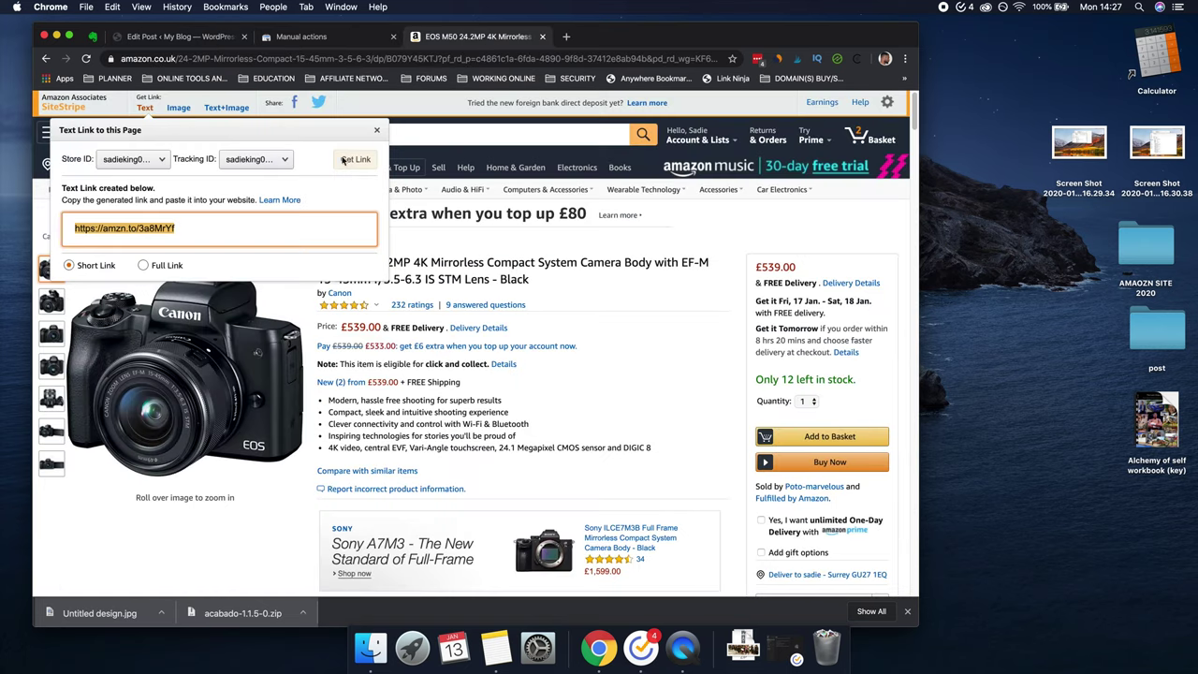
{"action": "left_click", "coordinate": [187, 39]}
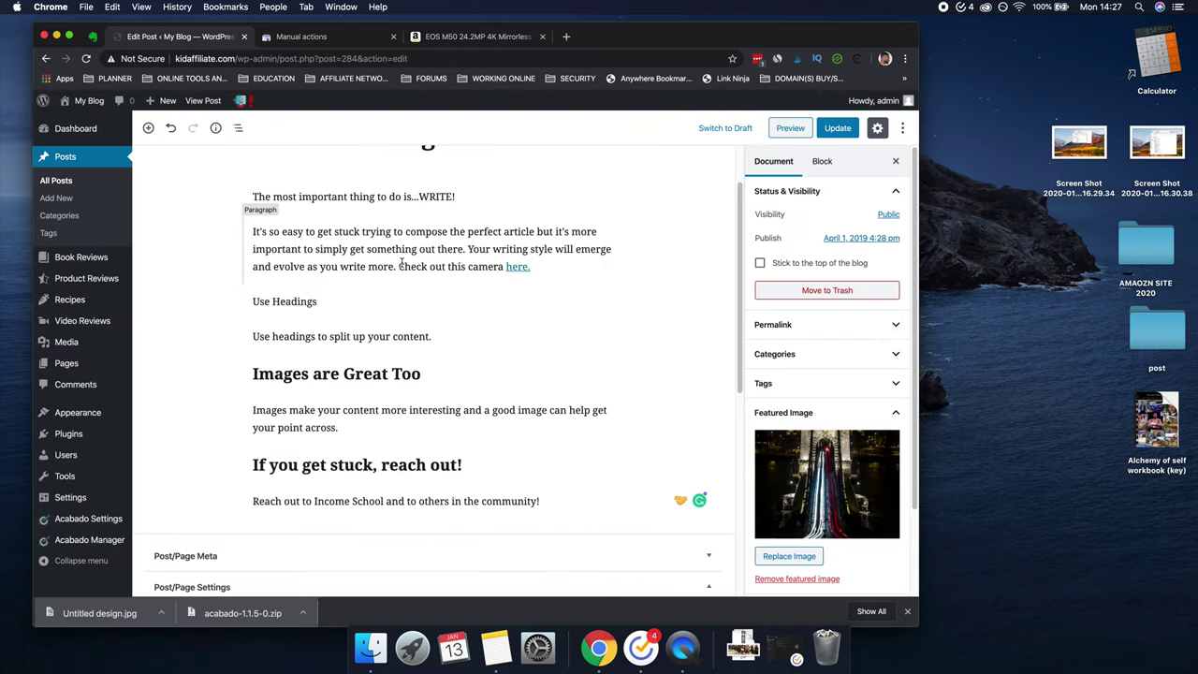
{"action": "left_click", "coordinate": [543, 267]}
{"action": "key", "text": "Return"}
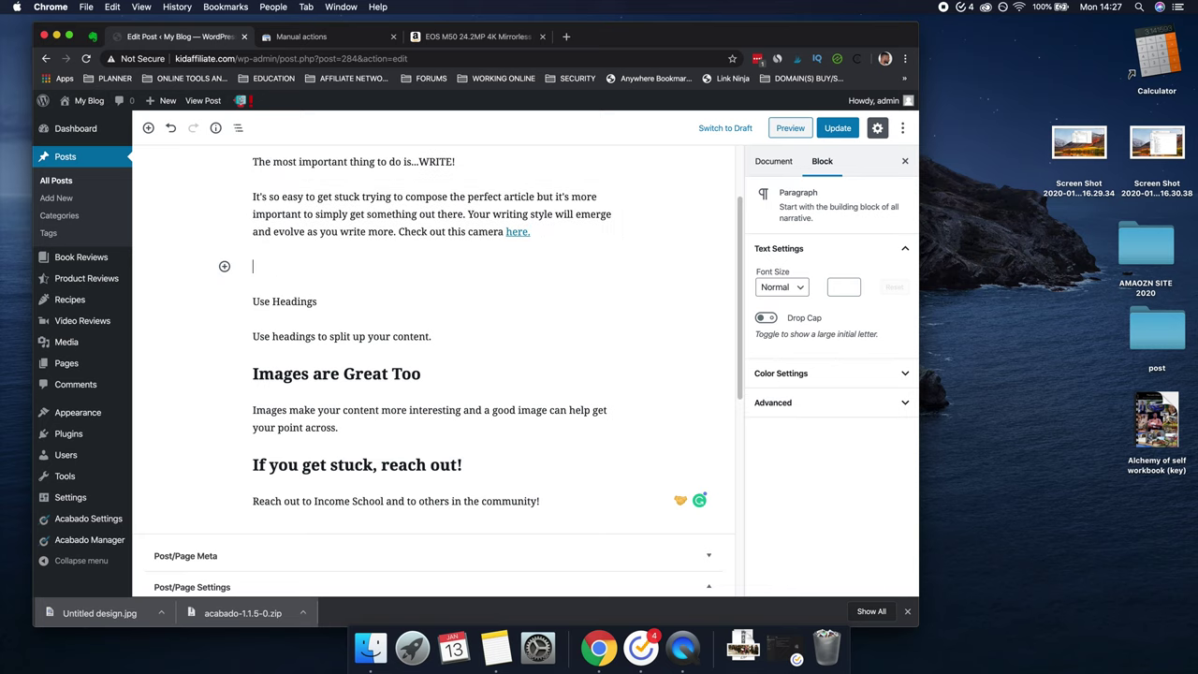
Save the enlarged Canon EOS M50 photo to the Desktop as 81j0d8pNBFL._AC_SL1425_.jpg, then return to the editor.
{"action": "left_click", "coordinate": [459, 39]}
{"action": "right_click", "coordinate": [199, 344]}
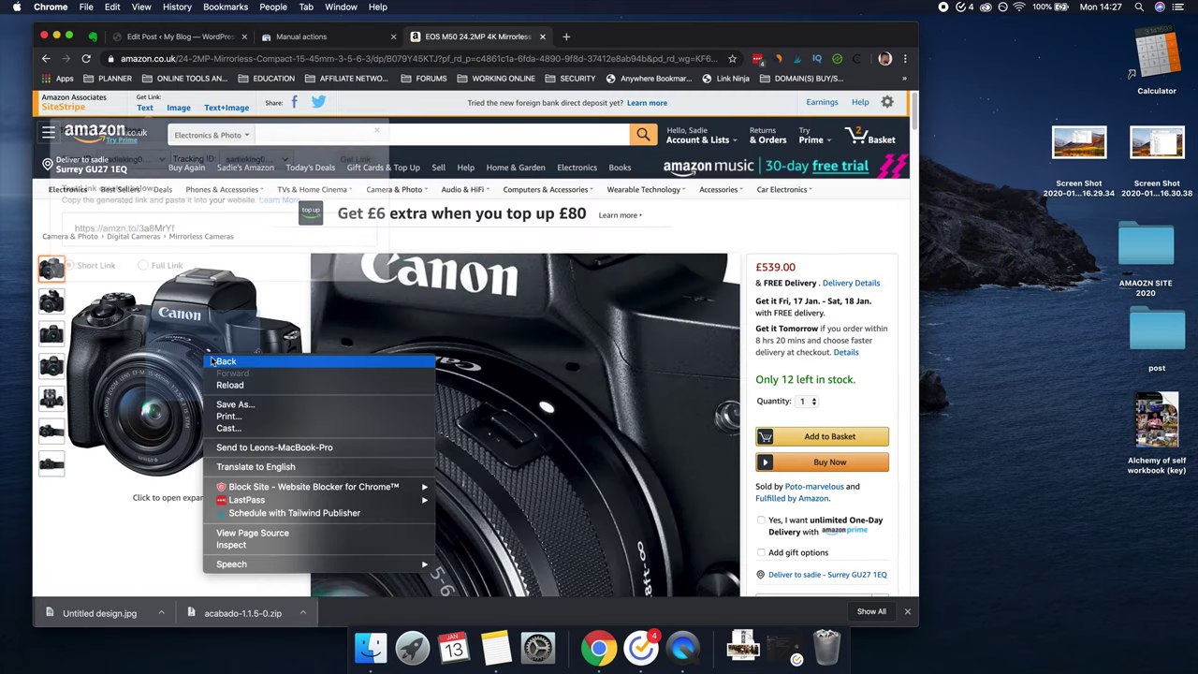
{"action": "left_click", "coordinate": [136, 432]}
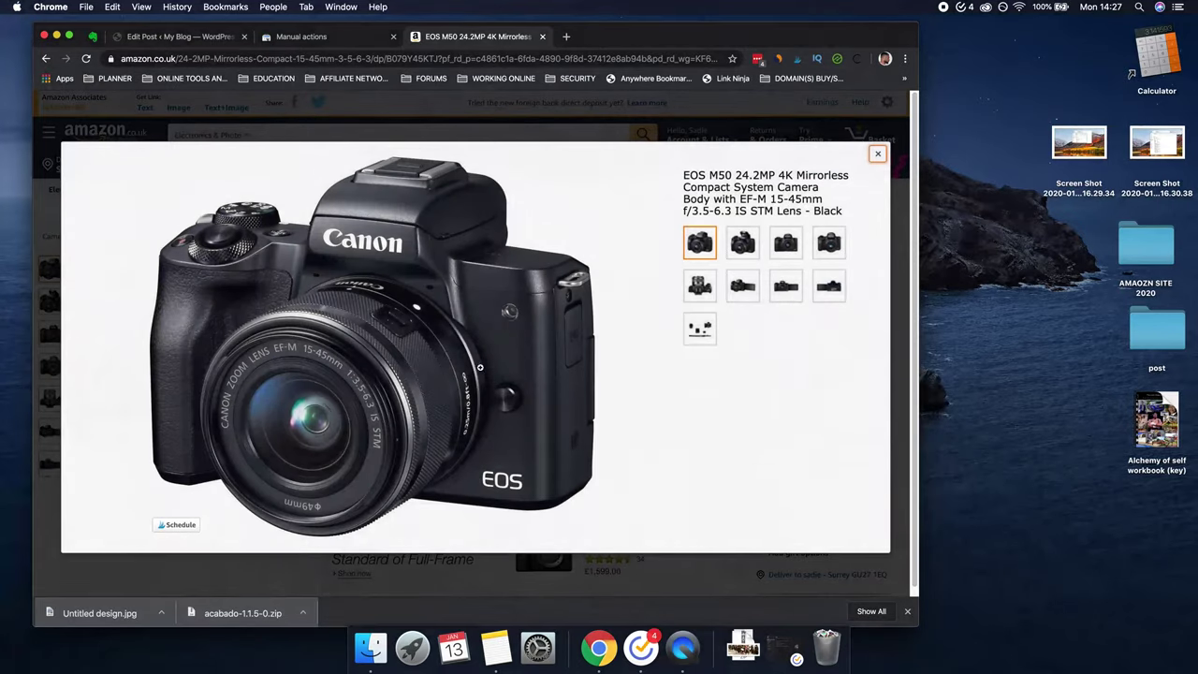
{"action": "right_click", "coordinate": [436, 352]}
{"action": "left_click", "coordinate": [491, 371]}
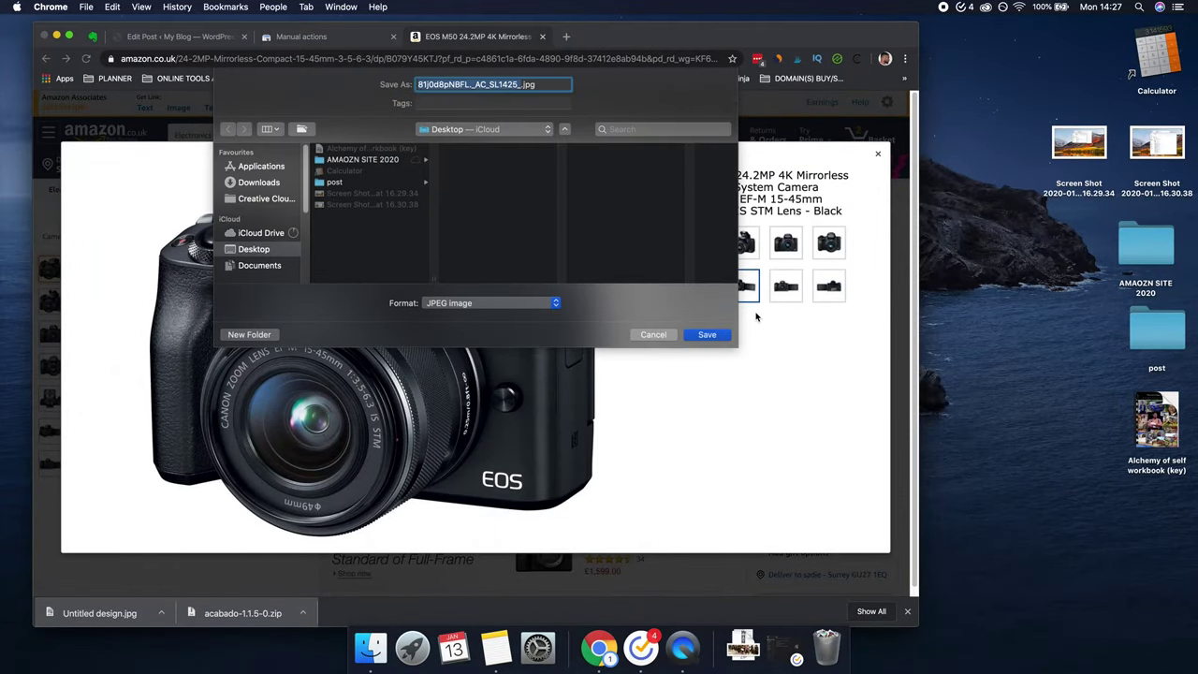
{"action": "left_click", "coordinate": [710, 333]}
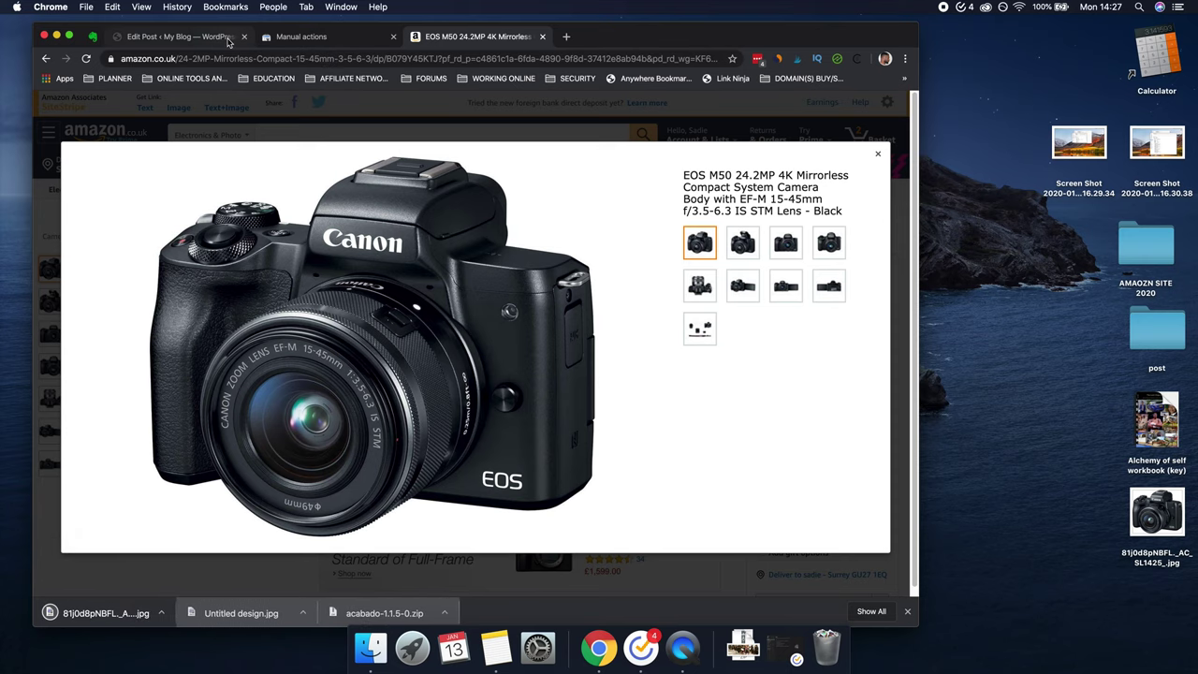
{"action": "left_click", "coordinate": [178, 36]}
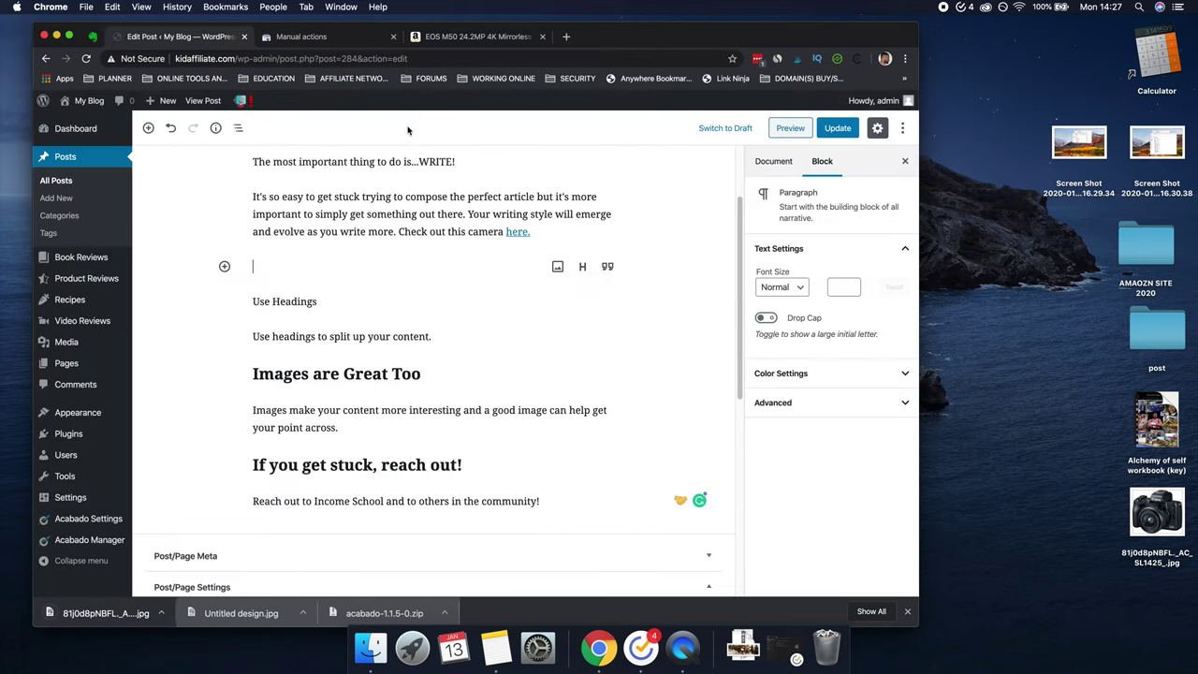
Turn the empty paragraph into an image block and upload the downloaded camera JPG to the Media Library.
{"action": "left_click", "coordinate": [557, 266]}
{"action": "left_click", "coordinate": [403, 331]}
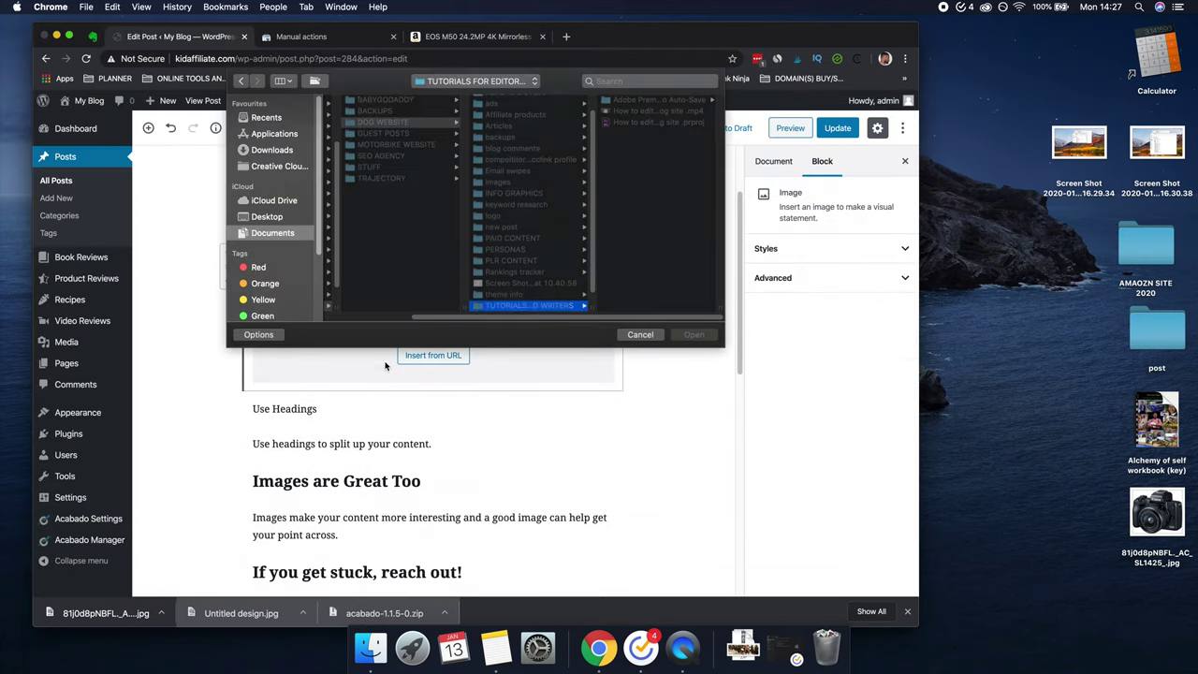
{"action": "left_click", "coordinate": [635, 335]}
{"action": "left_click", "coordinate": [464, 331]}
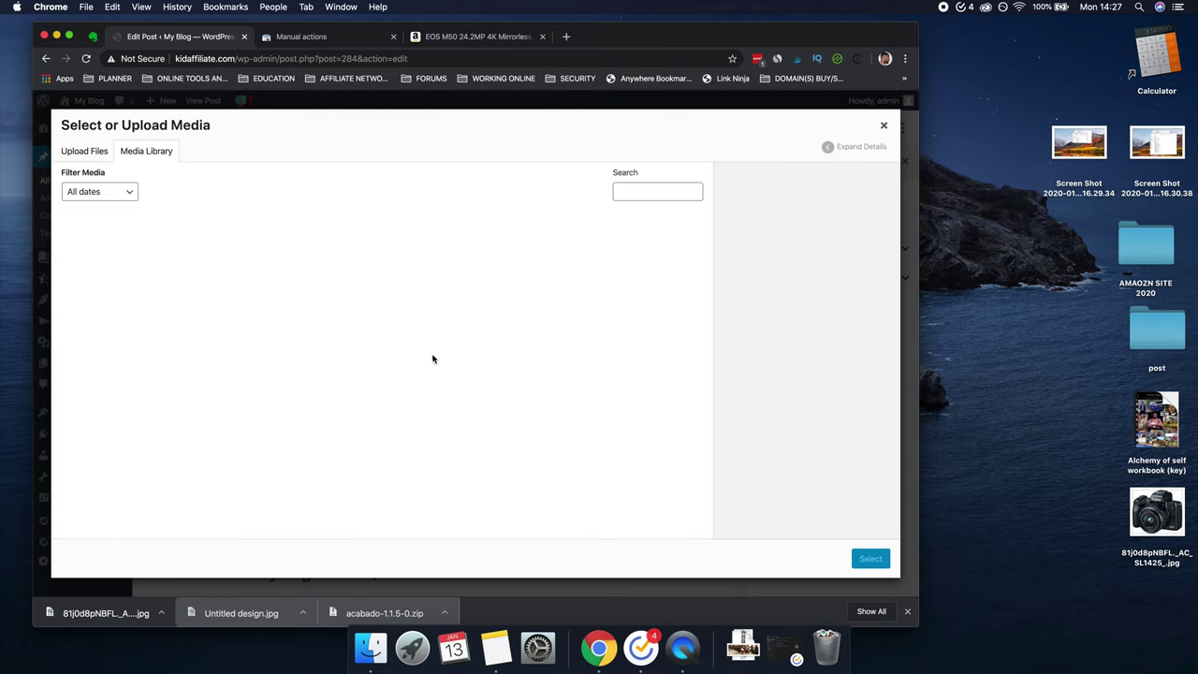
{"action": "left_click", "coordinate": [84, 151]}
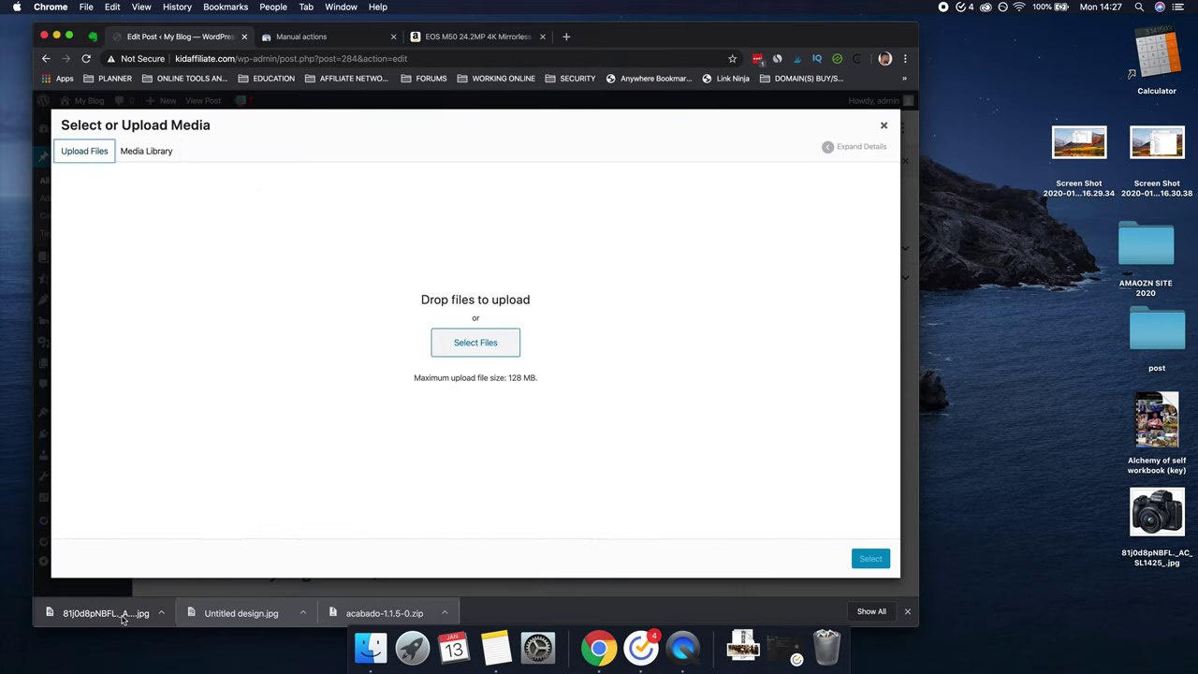
{"action": "left_click_drag", "start_coordinate": [121, 618], "coordinate": [345, 402]}
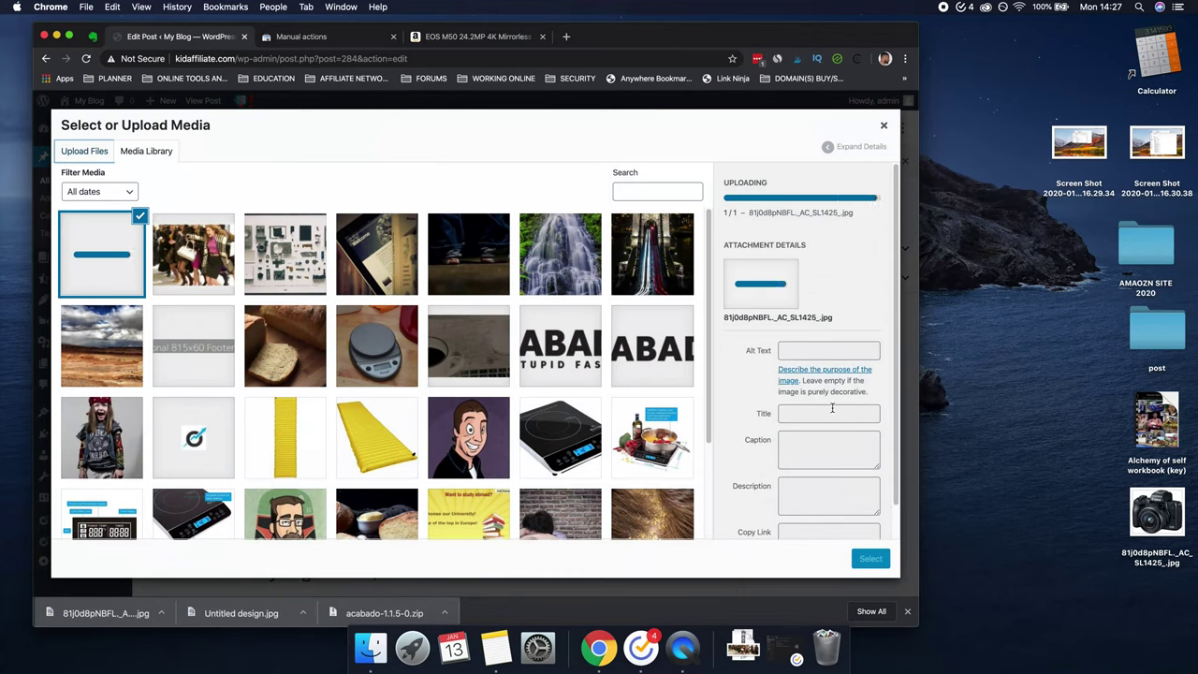
Give the camera image alt text 'black canon camera' and insert it into the post.
{"action": "left_click", "coordinate": [814, 361]}
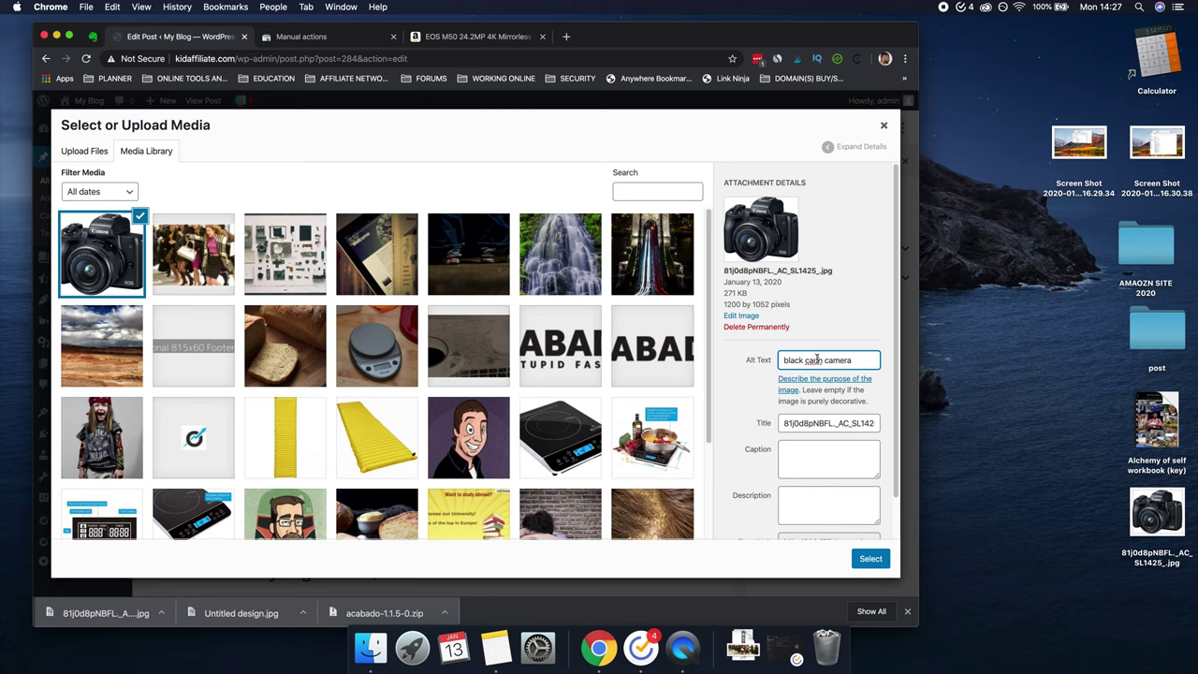
{"action": "type", "text": "on"}
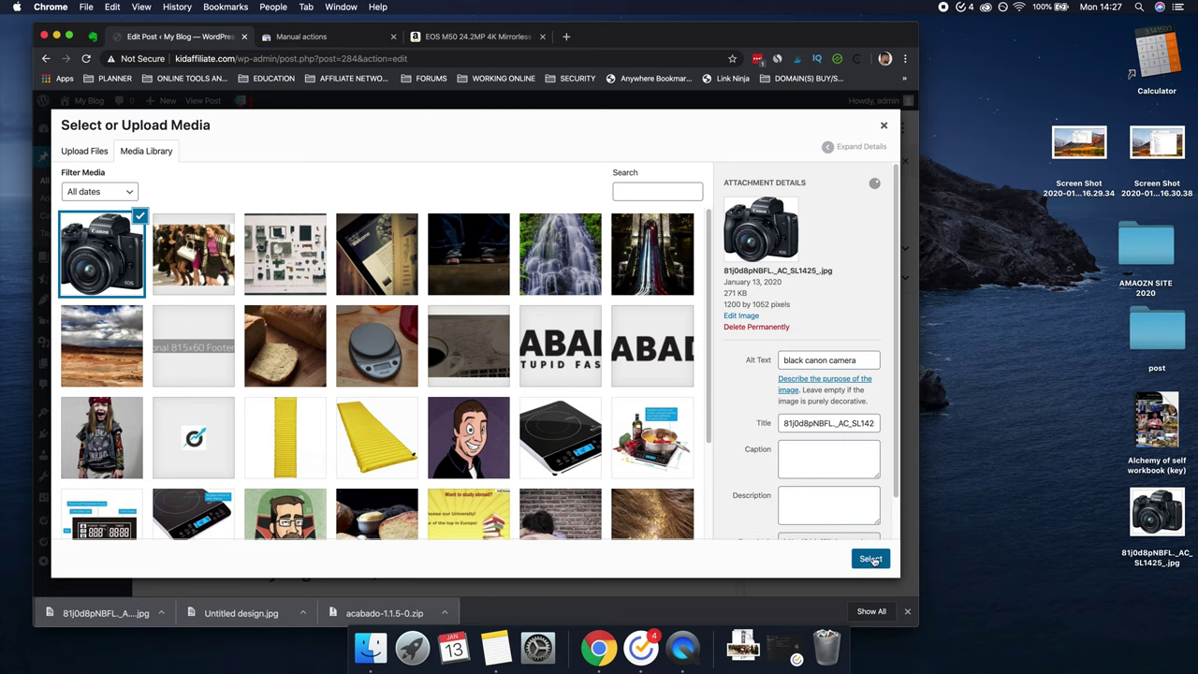
{"action": "left_click", "coordinate": [871, 558]}
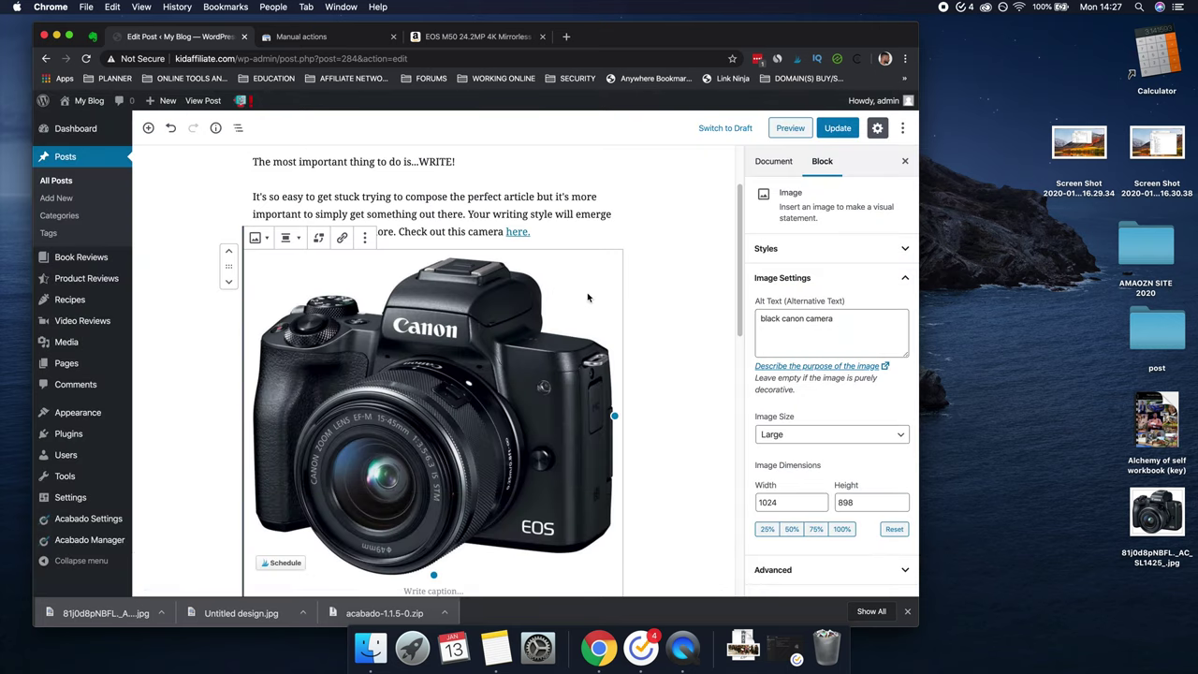
{"action": "left_click", "coordinate": [697, 275]}
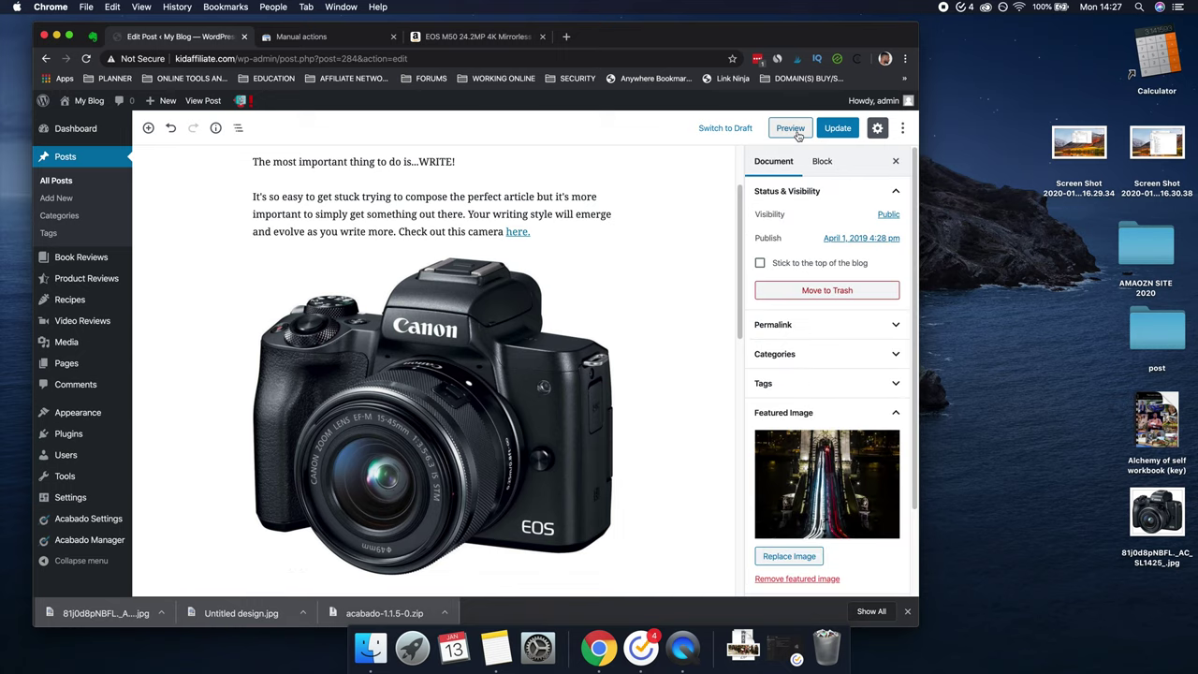
Preview the post, scroll to the camera image, and follow the 'here.' link to Amazon.
{"action": "left_click", "coordinate": [790, 129]}
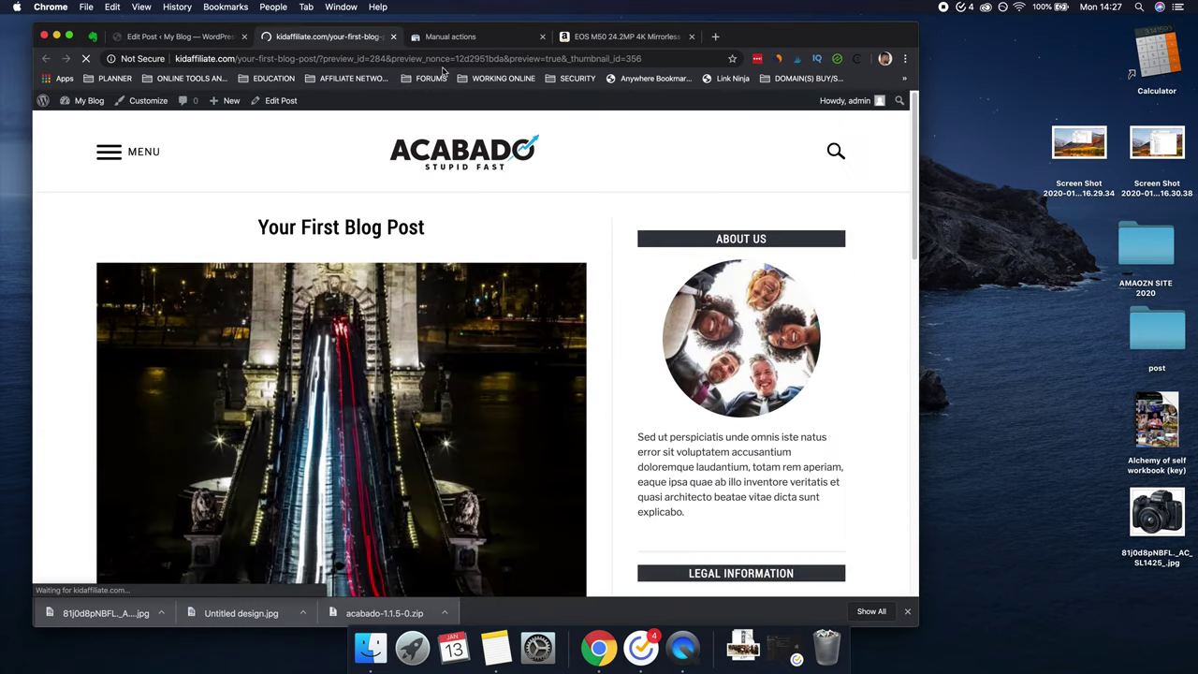
{"action": "scroll", "coordinate": [479, 333], "scroll_direction": "down", "scroll_amount": 10}
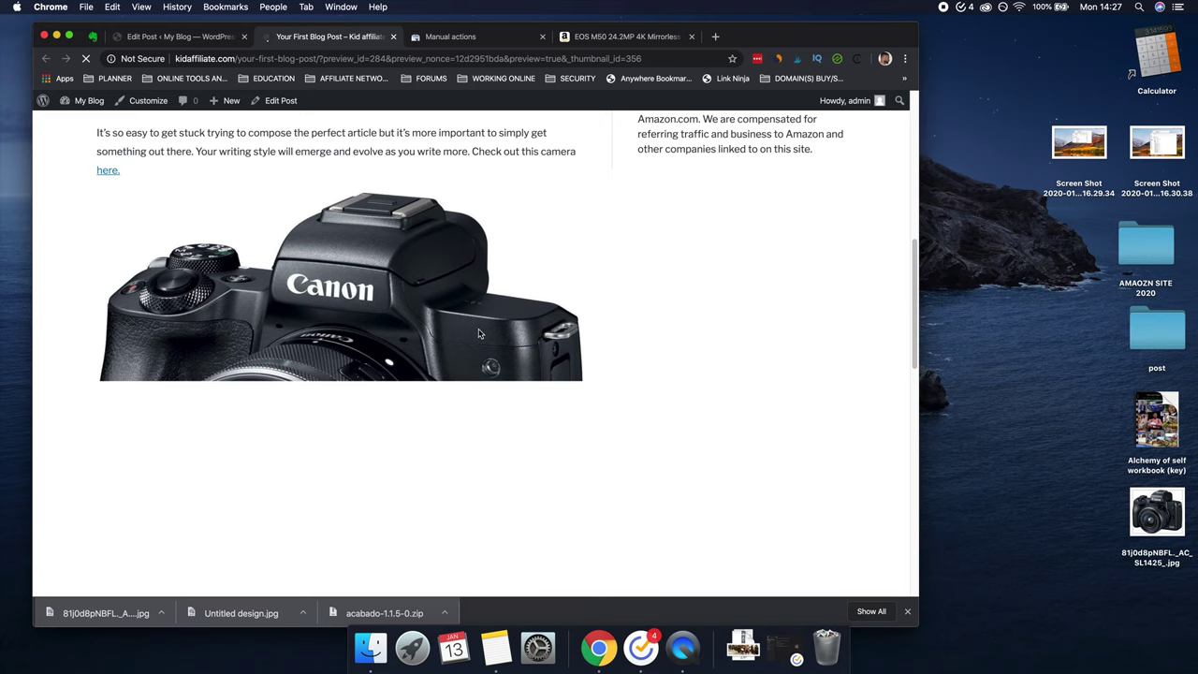
{"action": "scroll", "coordinate": [478, 328], "scroll_direction": "down", "scroll_amount": 5}
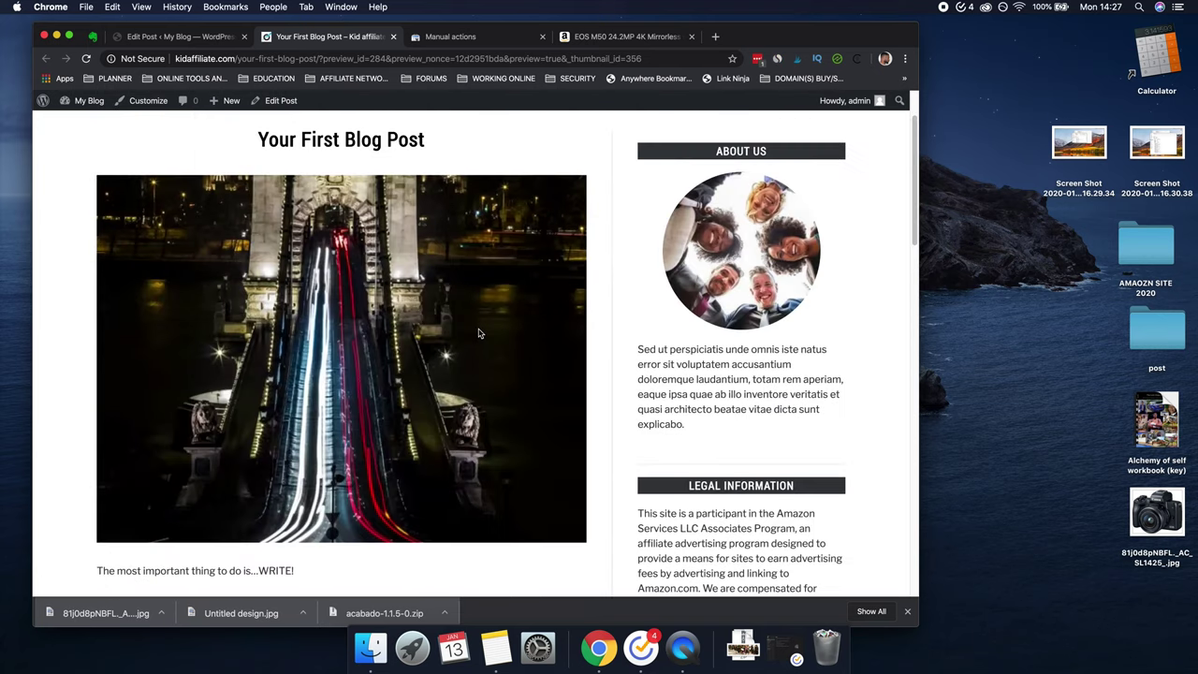
{"action": "scroll", "coordinate": [478, 334], "scroll_direction": "down", "scroll_amount": 5}
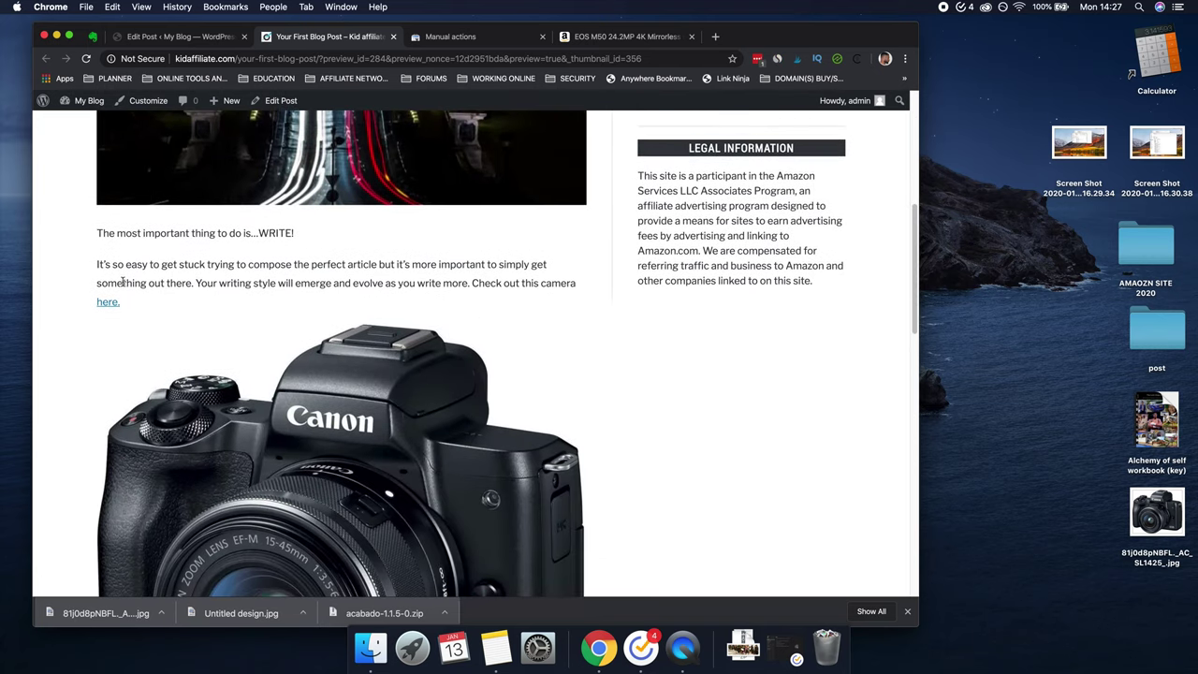
{"action": "left_click", "coordinate": [99, 305]}
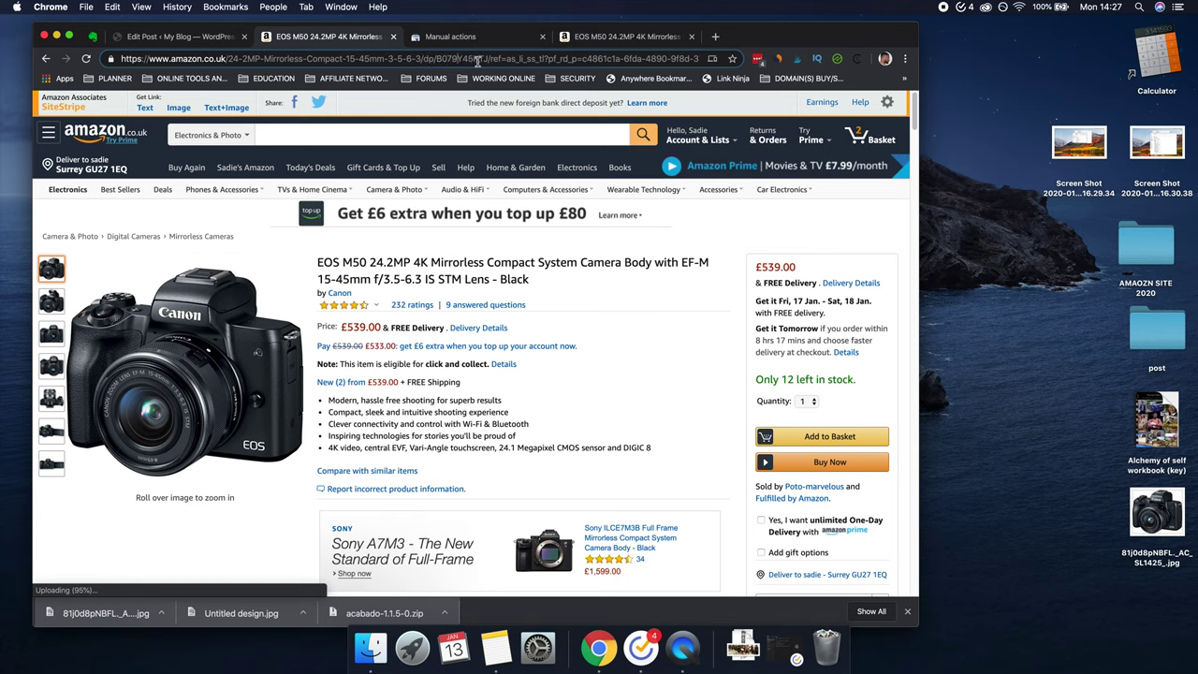
{"action": "left_click_drag", "start_coordinate": [484, 59], "coordinate": [758, 62]}
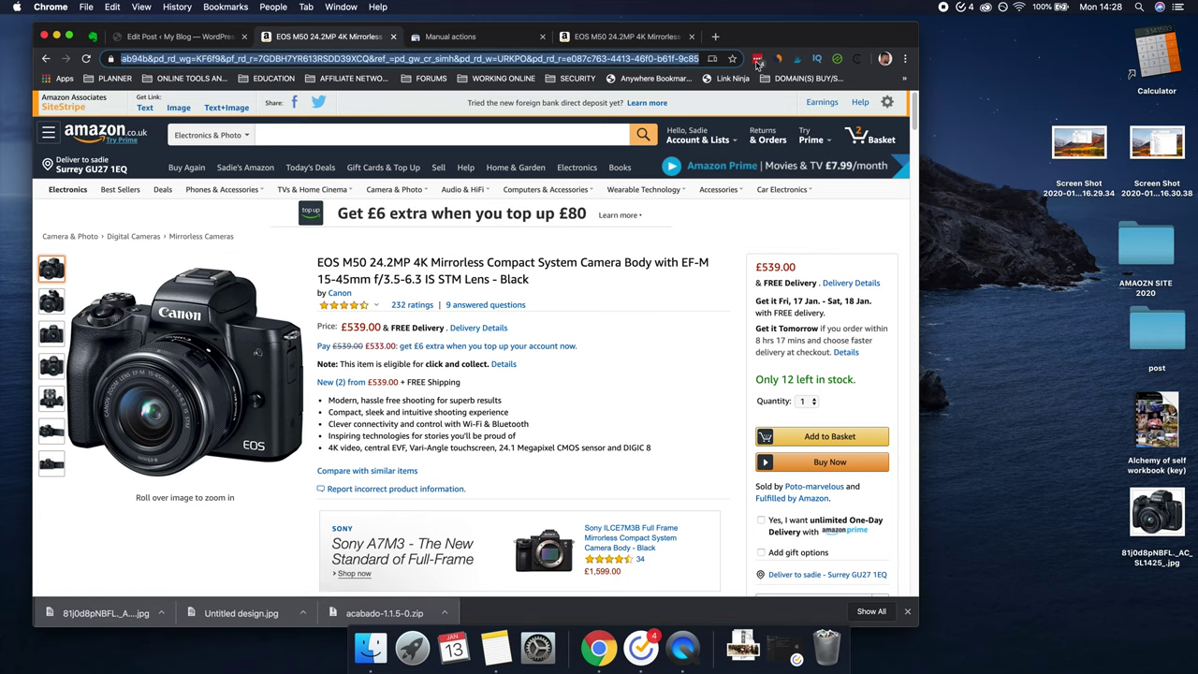
{"action": "left_click_drag", "start_coordinate": [613, 58], "coordinate": [684, 58]}
{"action": "left_click", "coordinate": [652, 58]}
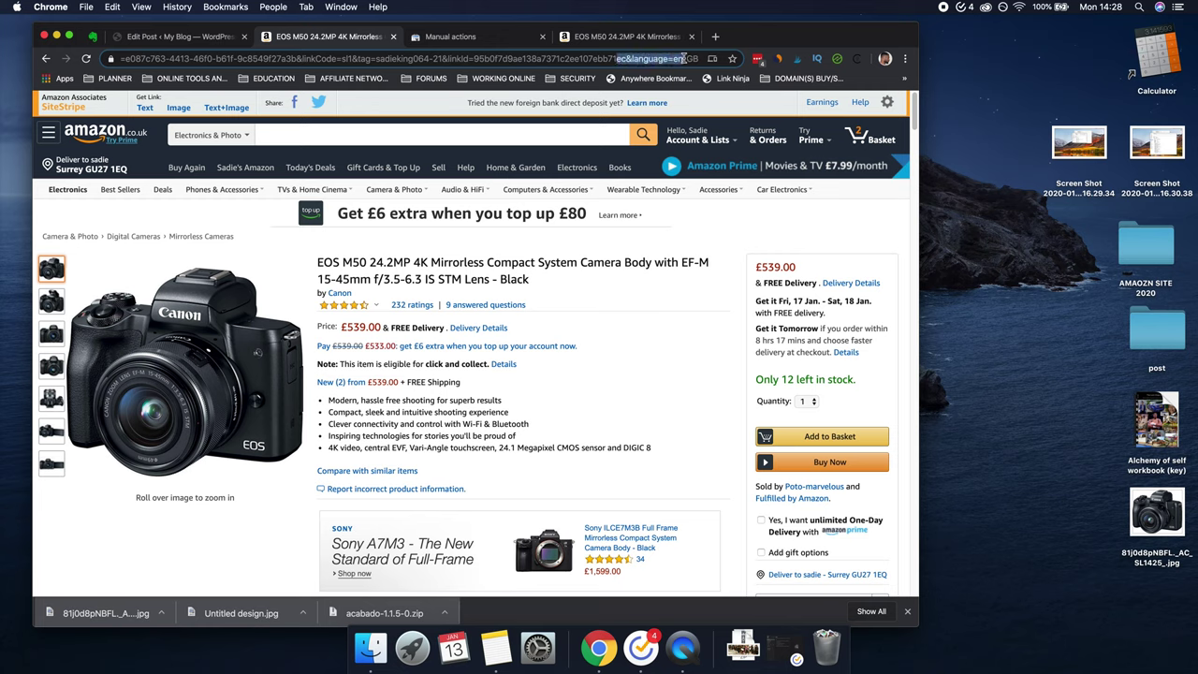
{"action": "left_click_drag", "start_coordinate": [374, 58], "coordinate": [797, 58]}
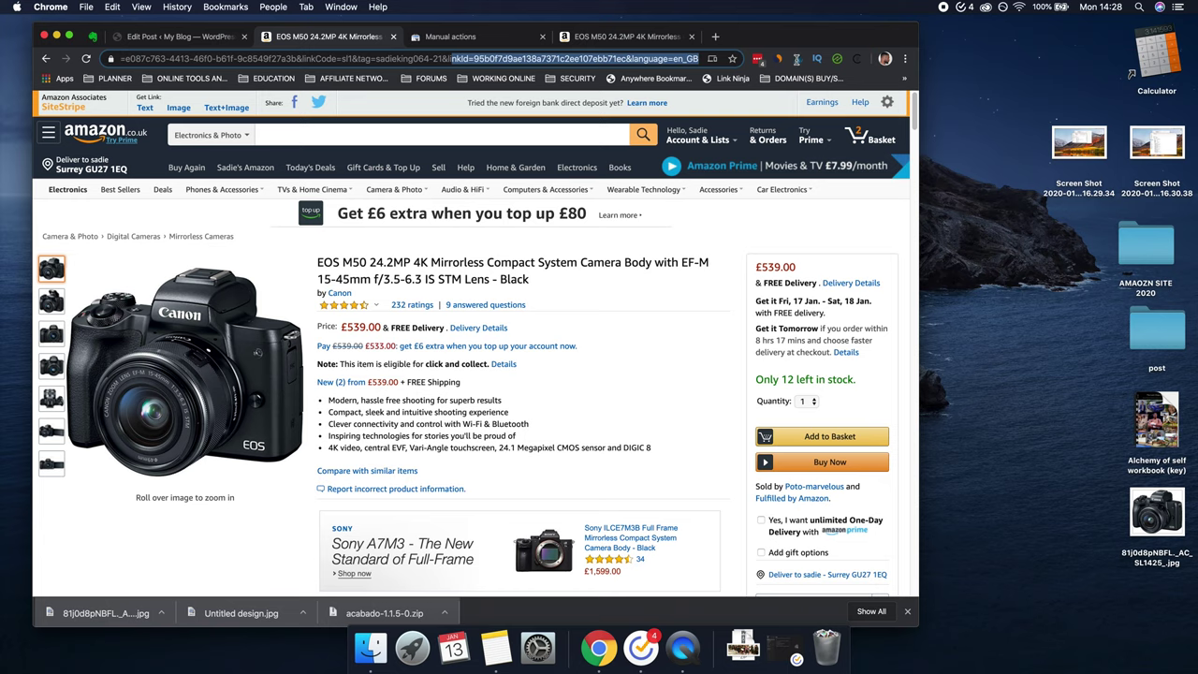
{"action": "left_click_drag", "start_coordinate": [686, 58], "coordinate": [706, 60]}
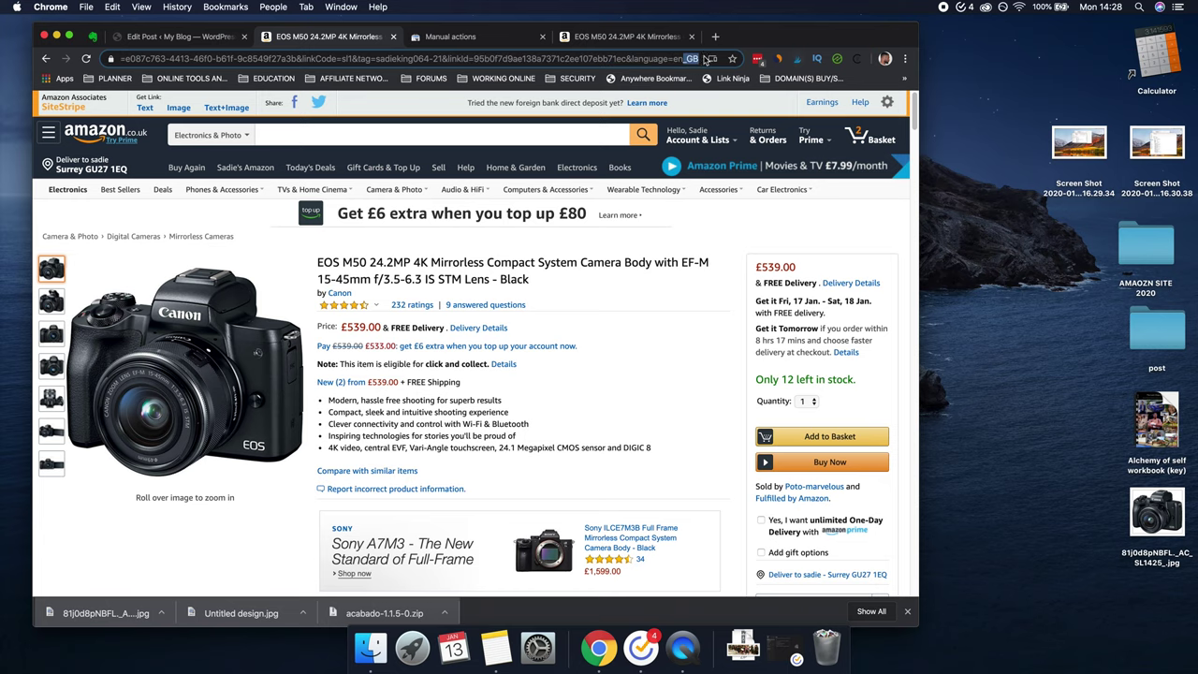
{"action": "scroll", "coordinate": [618, 375], "scroll_direction": "down", "scroll_amount": 1}
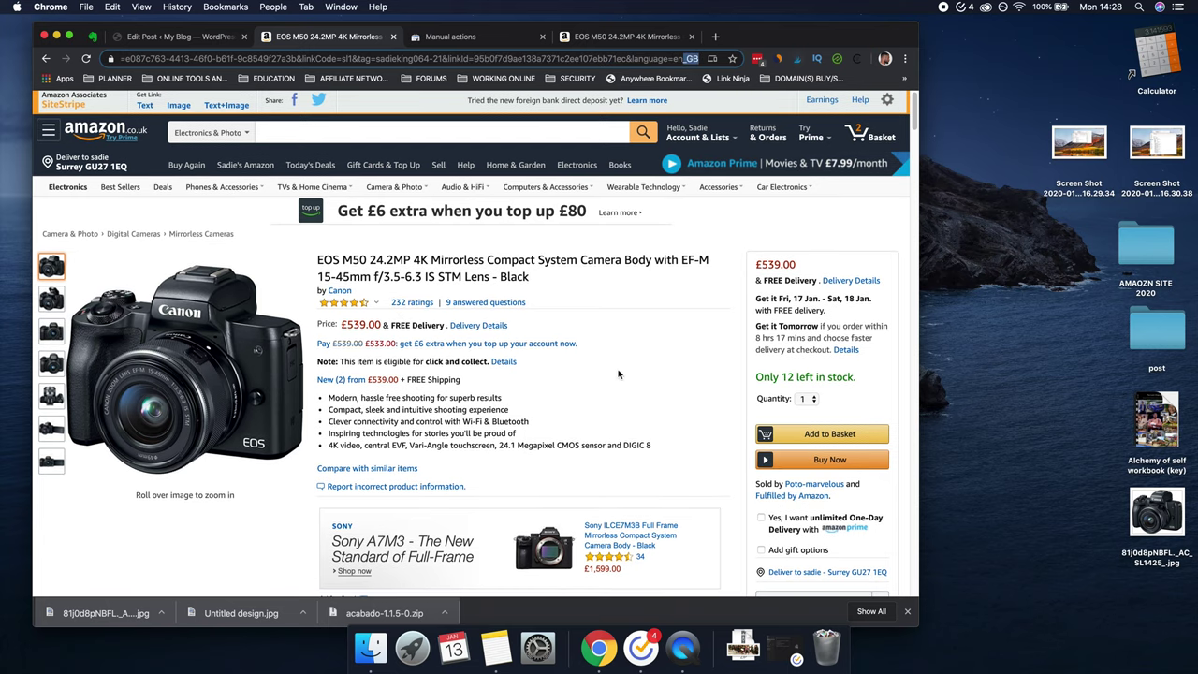
{"action": "scroll", "coordinate": [613, 390], "scroll_direction": "down", "scroll_amount": 4}
{"action": "scroll", "coordinate": [337, 374], "scroll_direction": "up", "scroll_amount": 5}
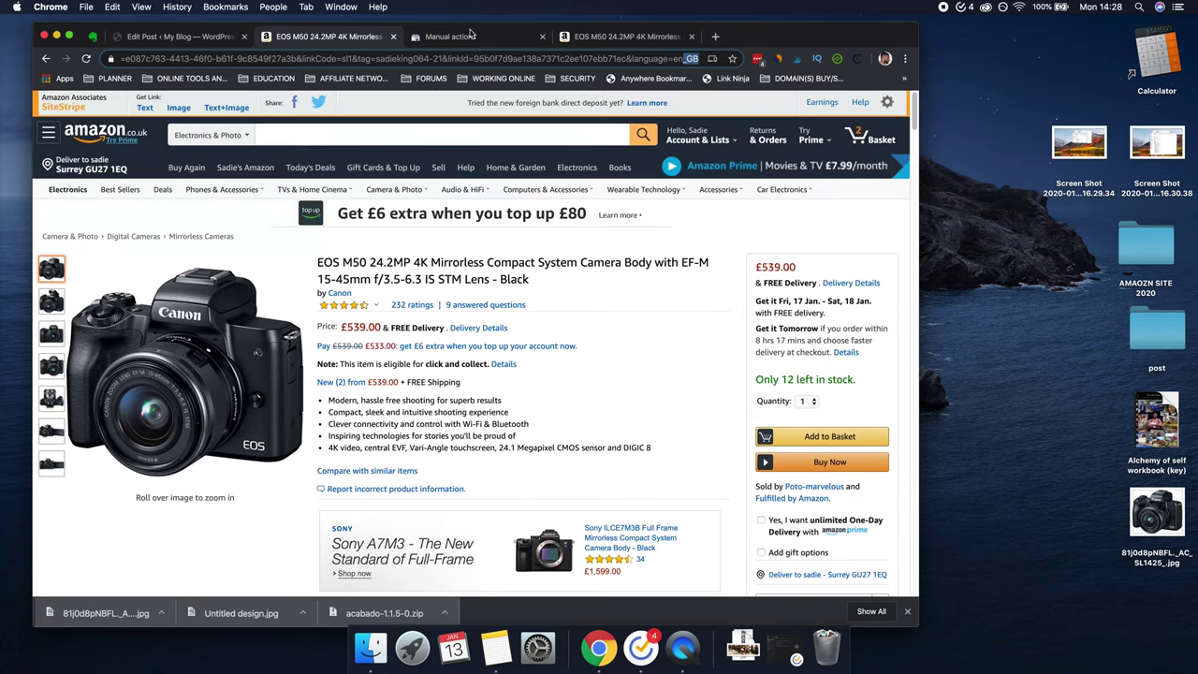
Close both leftover Amazon Canon camera tabs, leaving the Search Console Manual actions page.
{"action": "left_click", "coordinate": [393, 37]}
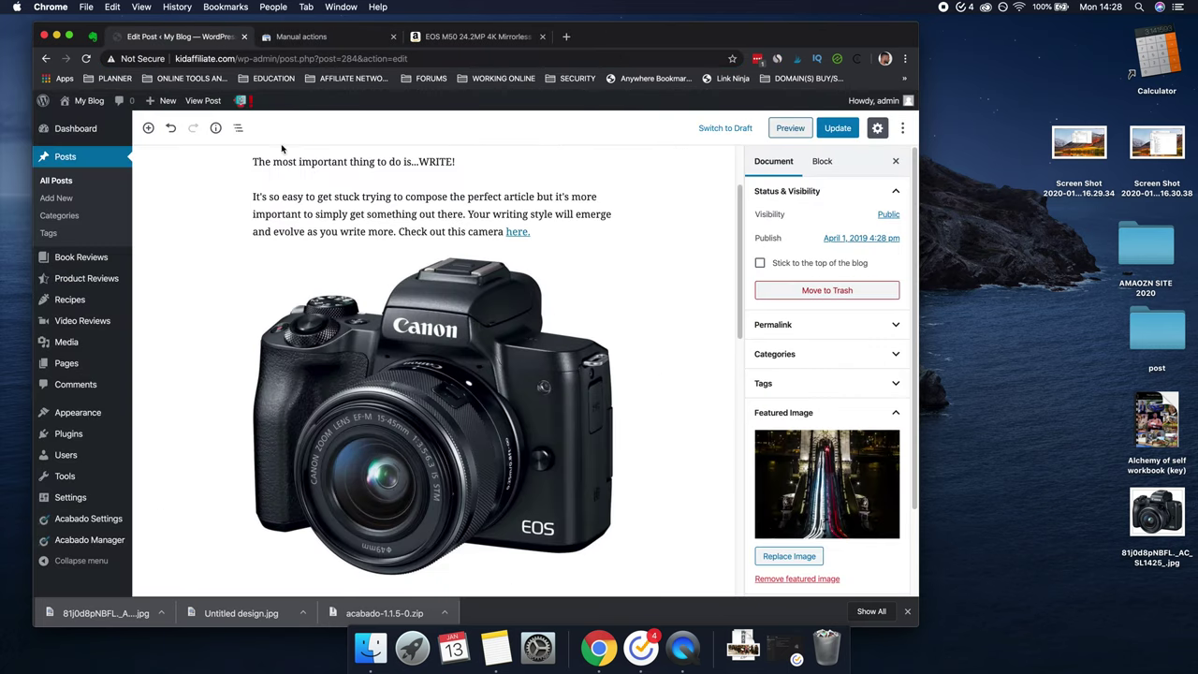
{"action": "scroll", "coordinate": [323, 243], "scroll_direction": "up", "scroll_amount": 2}
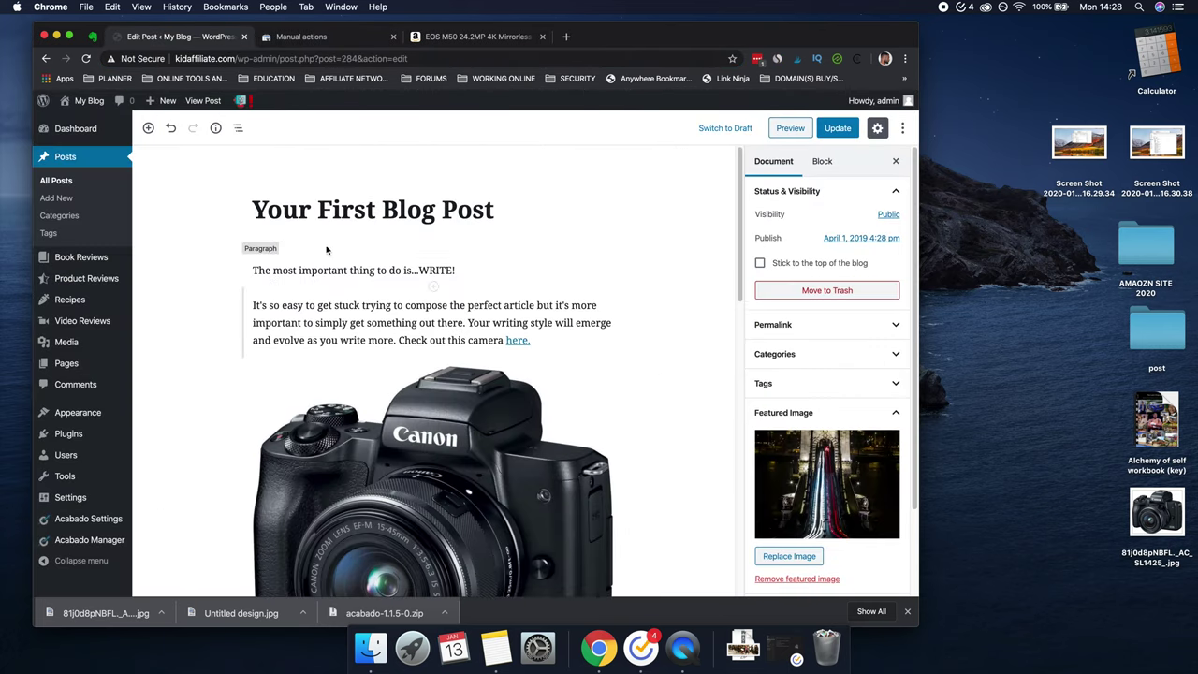
{"action": "left_click", "coordinate": [406, 212]}
{"action": "scroll", "coordinate": [476, 262], "scroll_direction": "down", "scroll_amount": 1}
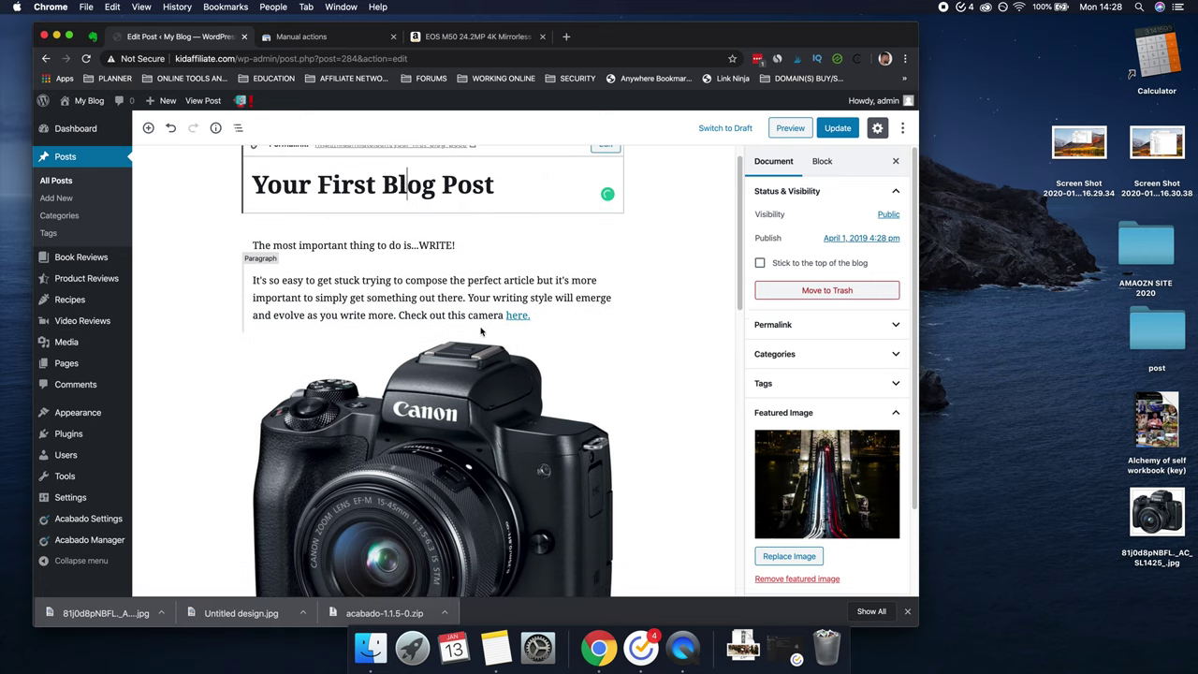
{"action": "scroll", "coordinate": [477, 337], "scroll_direction": "down", "scroll_amount": 15}
{"action": "scroll", "coordinate": [477, 337], "scroll_direction": "up", "scroll_amount": 15}
{"action": "left_click", "coordinate": [463, 41]}
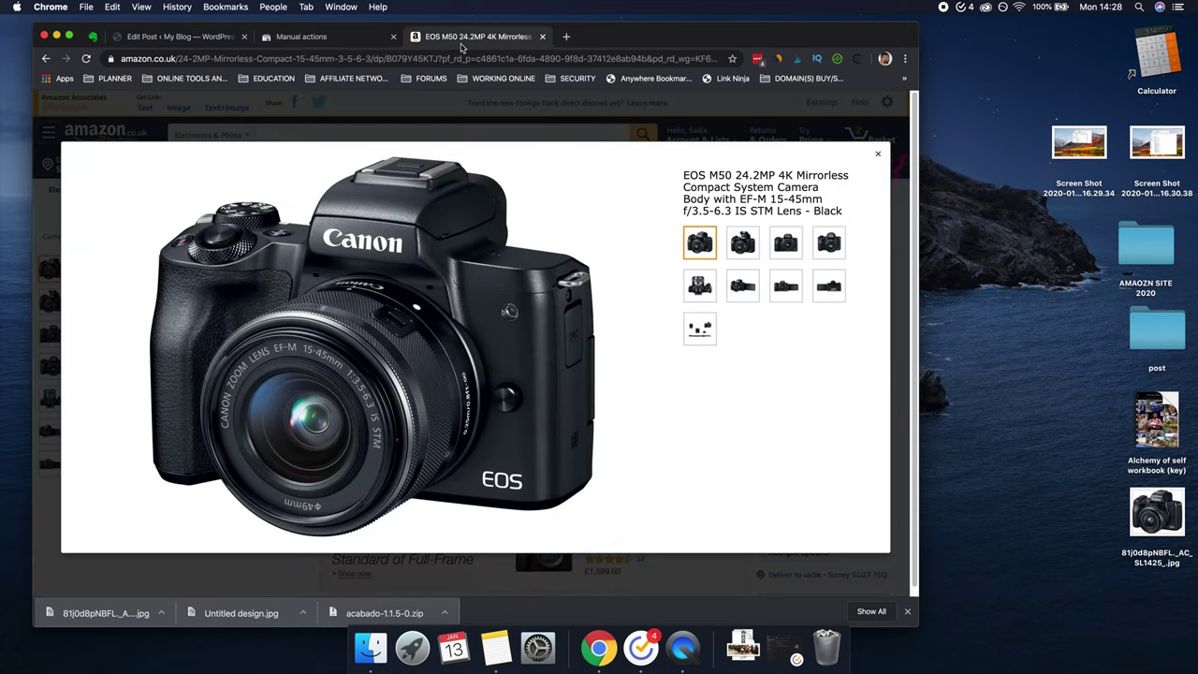
{"action": "left_click", "coordinate": [545, 37]}
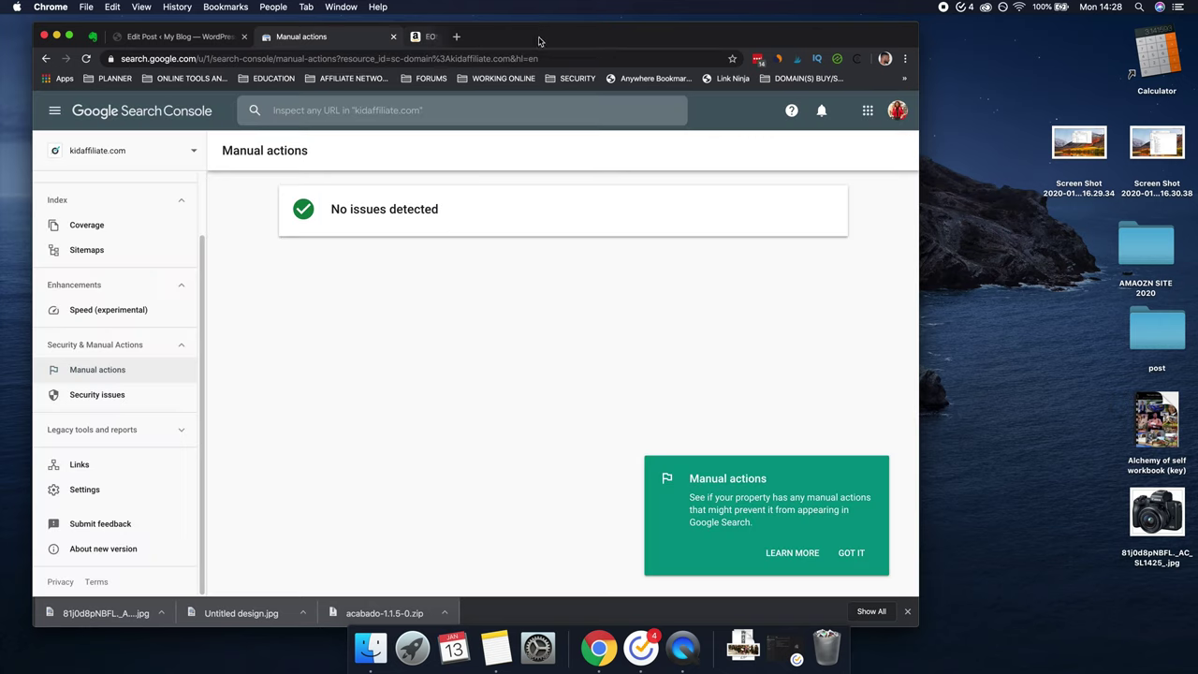